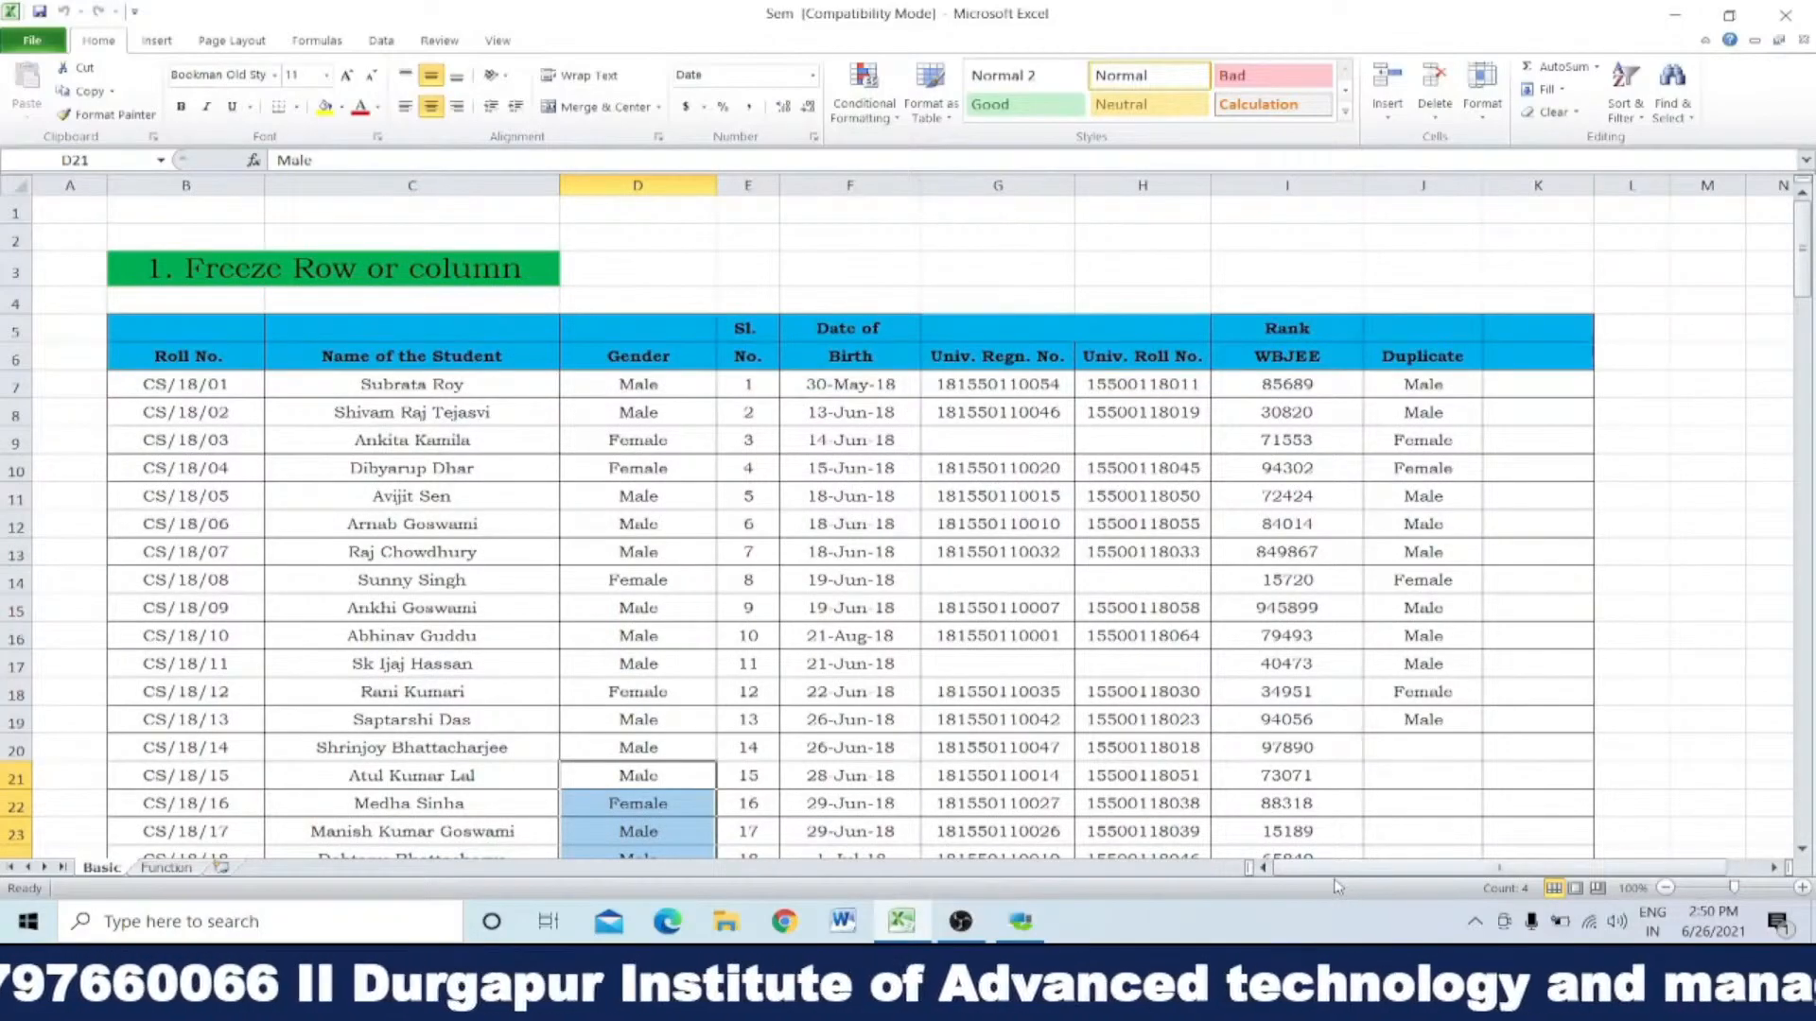
# Step: Look over the student table on the Basic sheet, down its rows and across its columns
pyautogui.scroll(-6, 1169, 679)
pyautogui.scroll(6, 1169, 679)
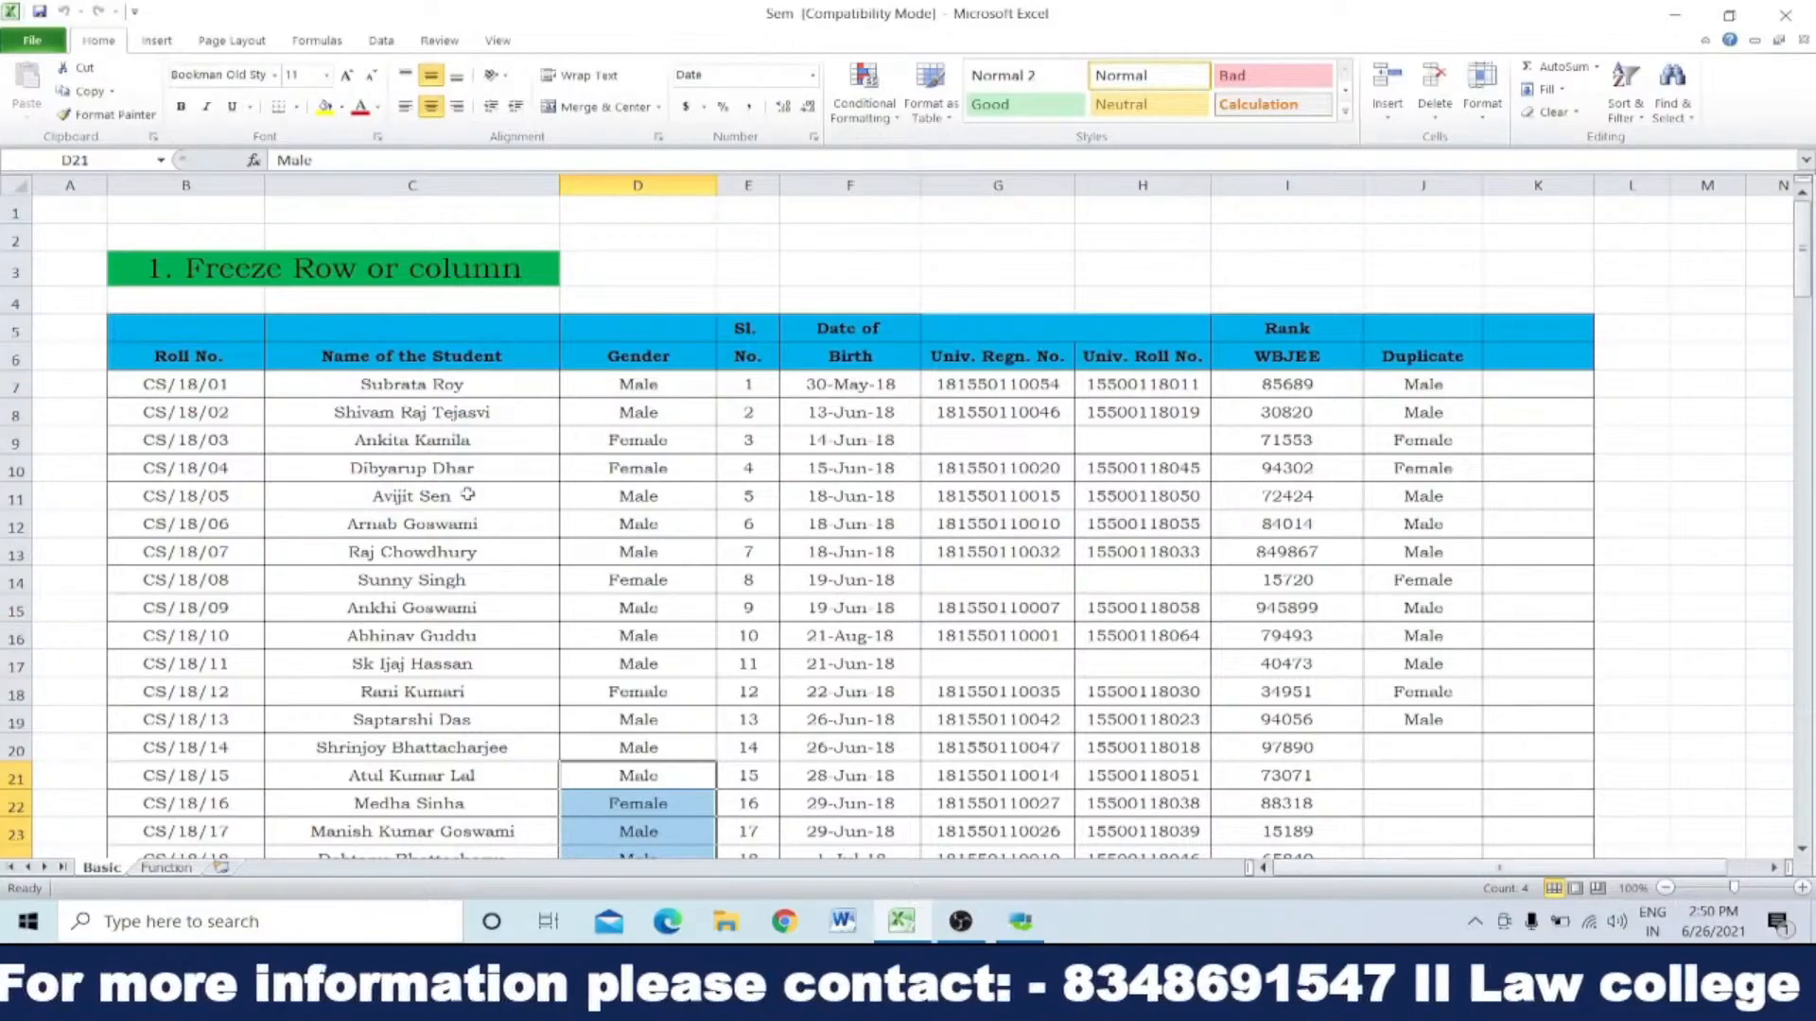
pyautogui.scroll(-4, 467, 495)
pyautogui.scroll(4, 467, 495)
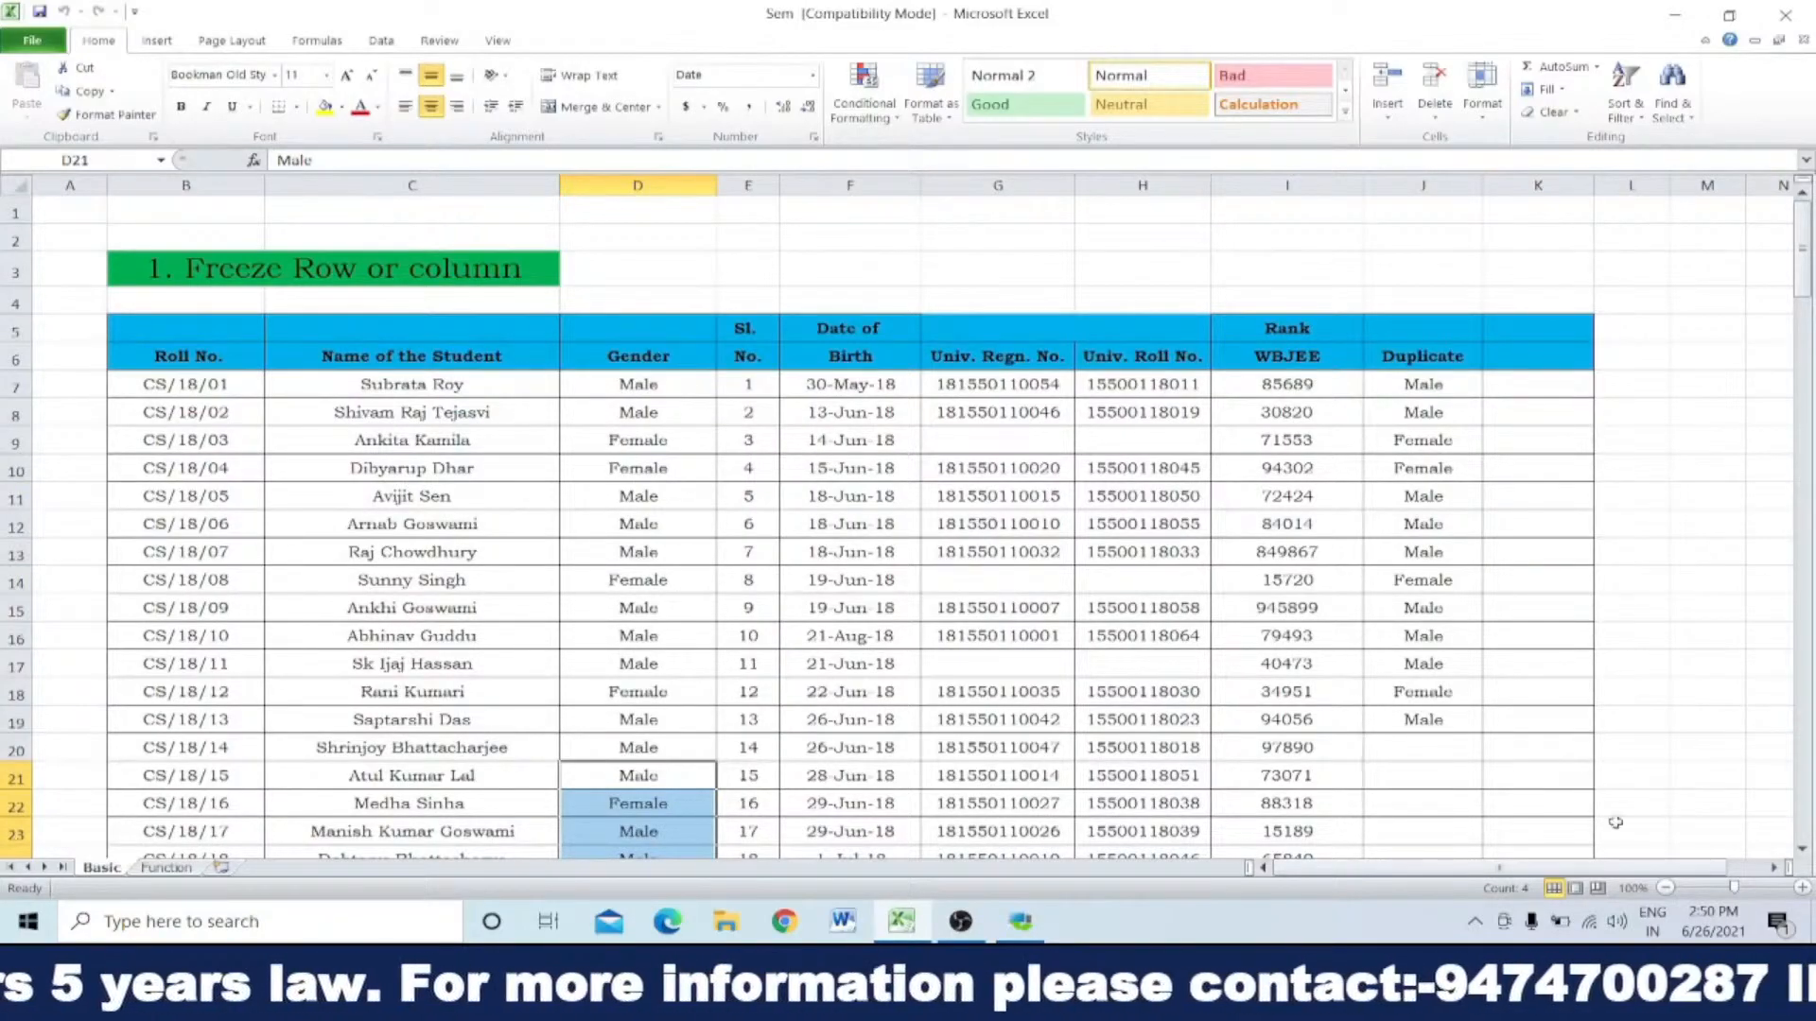
pyautogui.click(1774, 869)
pyautogui.click(1774, 869)
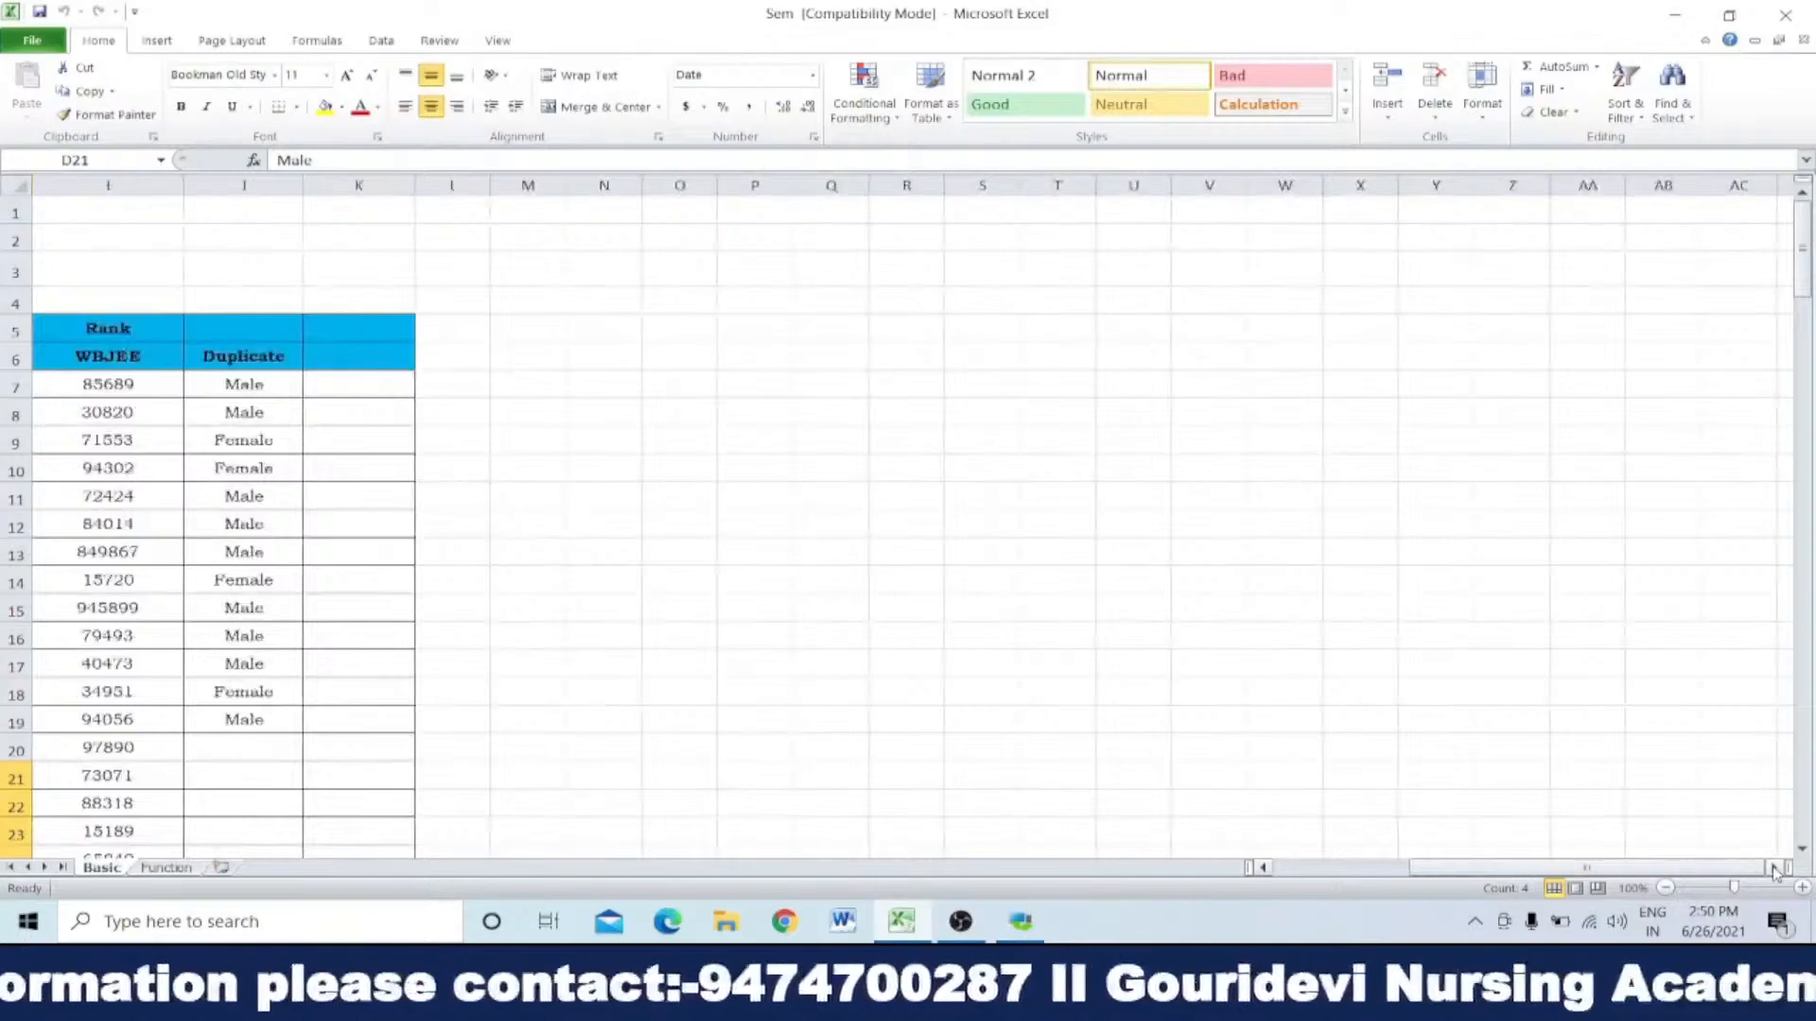
pyautogui.moveTo(1482, 858); pyautogui.dragTo(1446, 849)
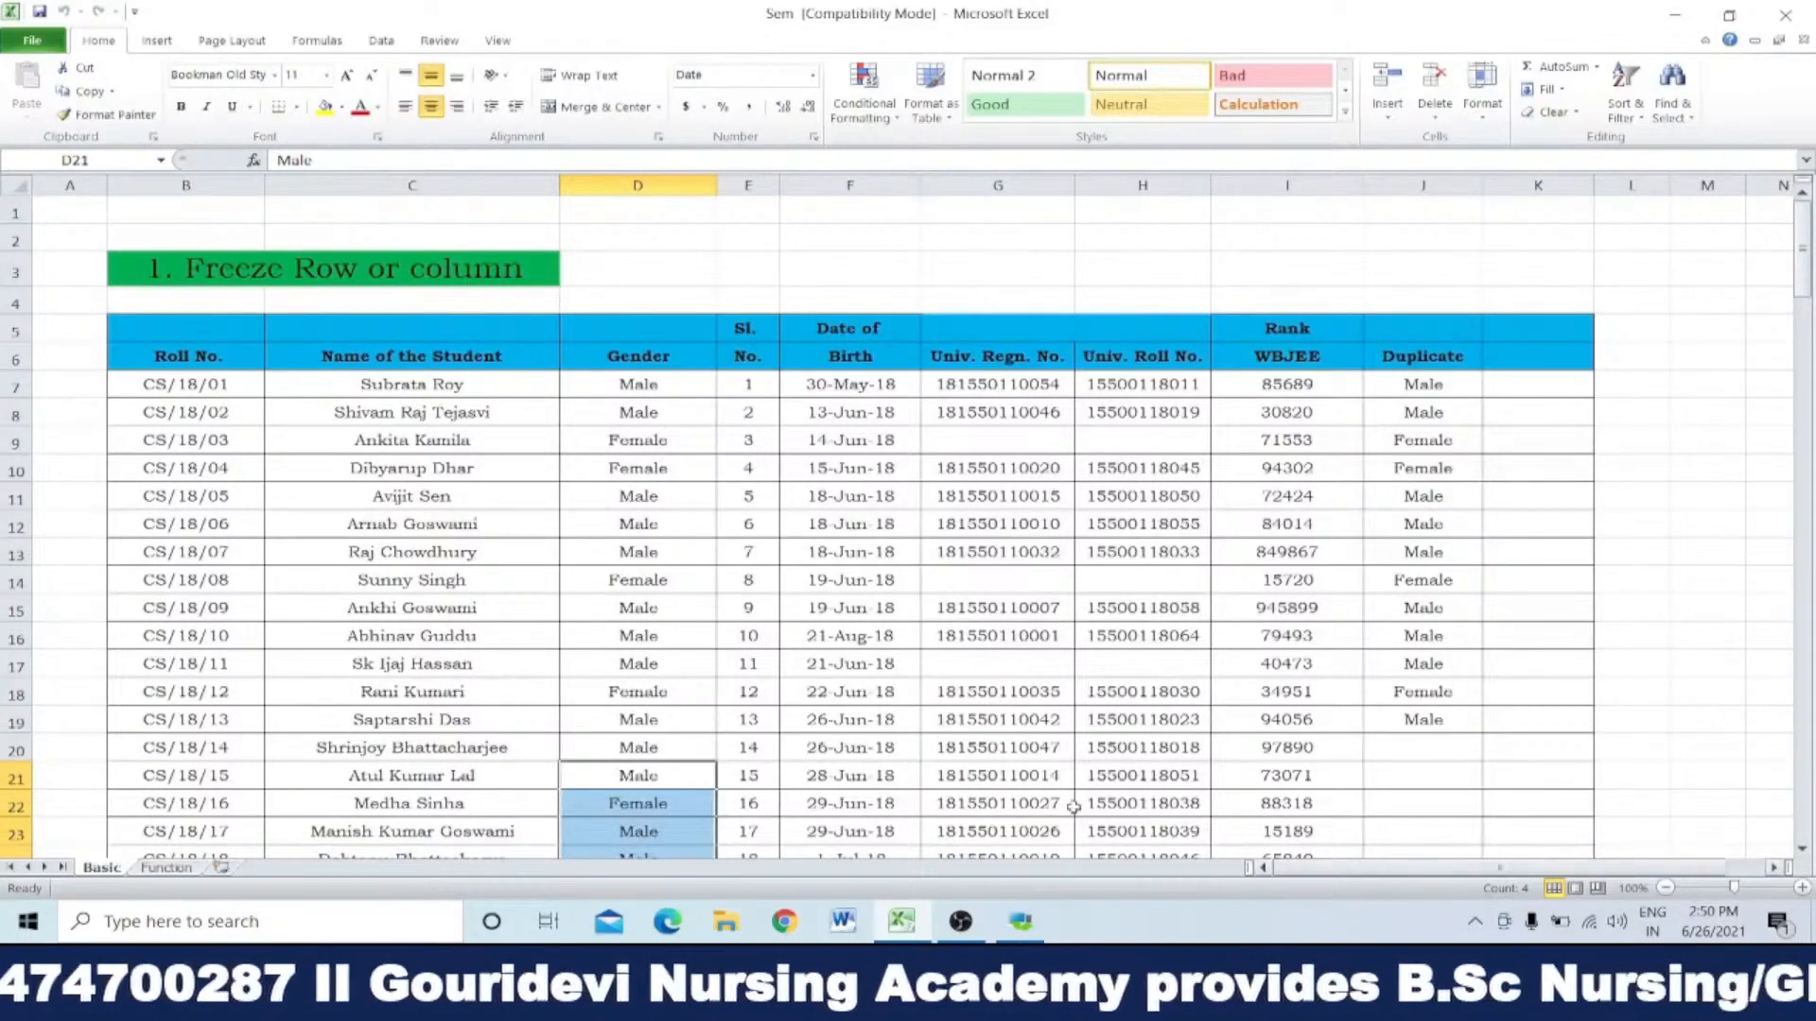
# Step: Freeze the panes above row 8 and check the frozen rows while moving down the student list
pyautogui.click(16, 409)
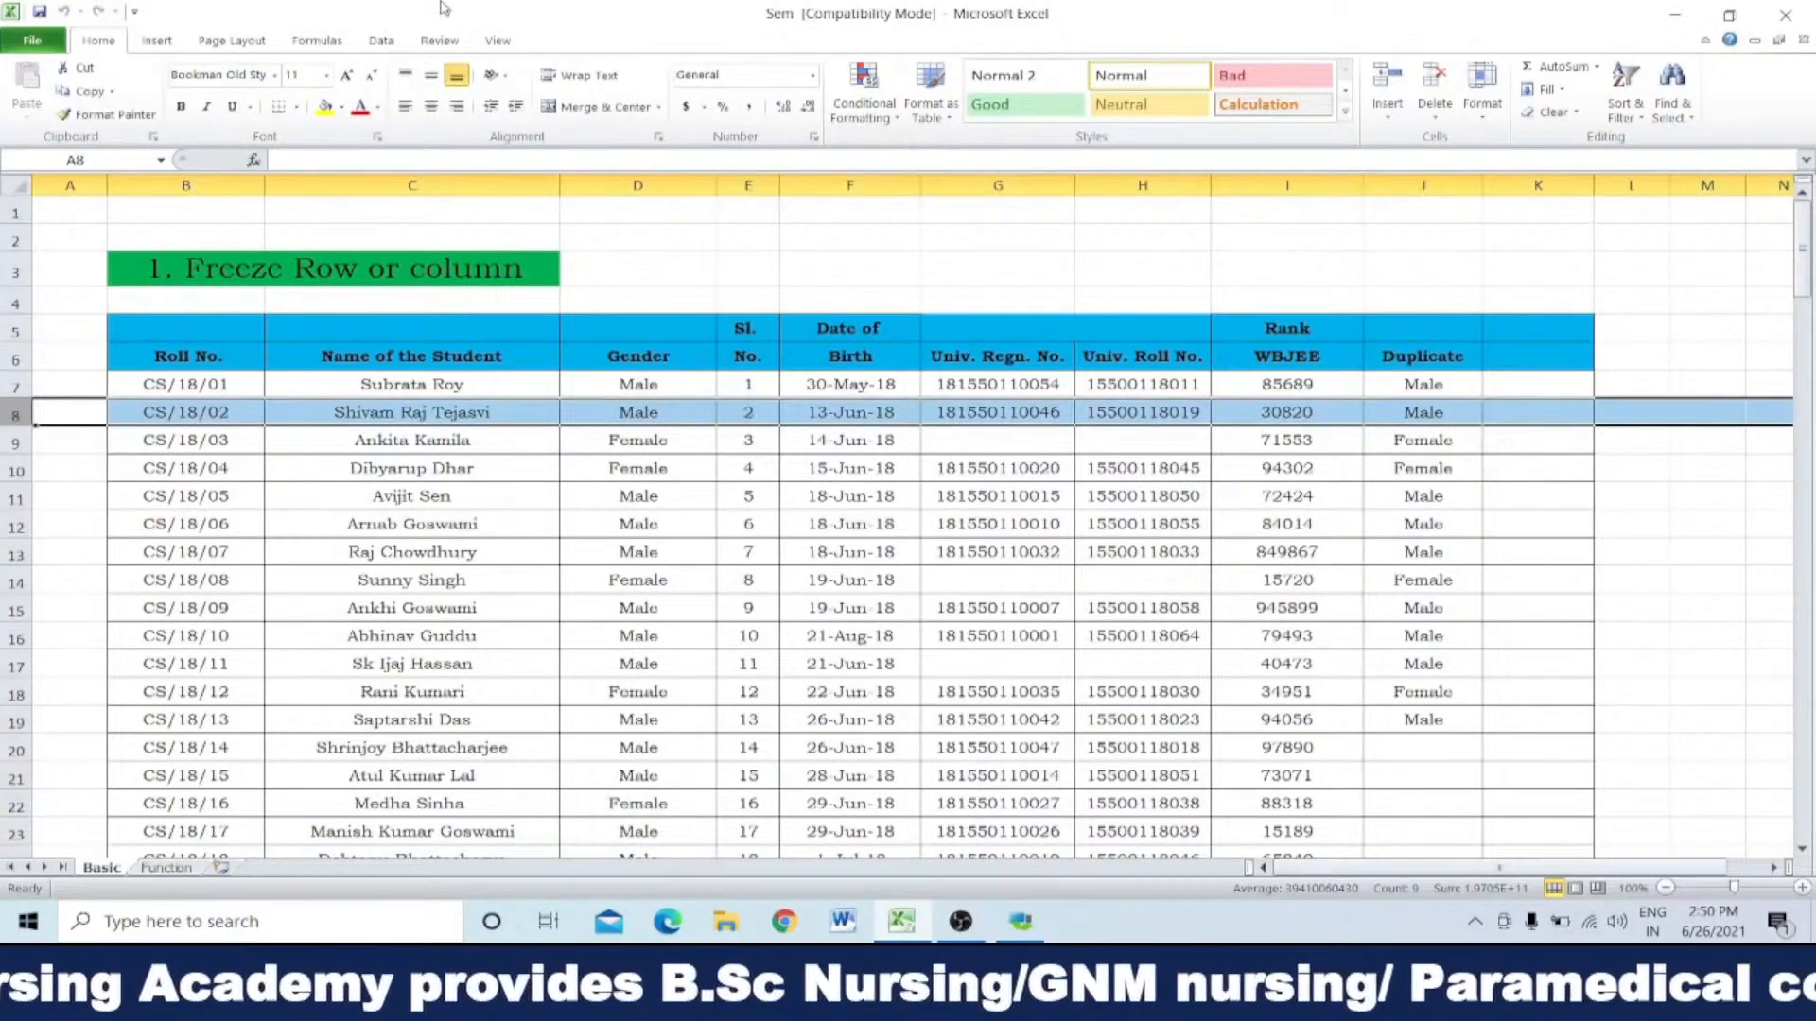
pyautogui.click(497, 40)
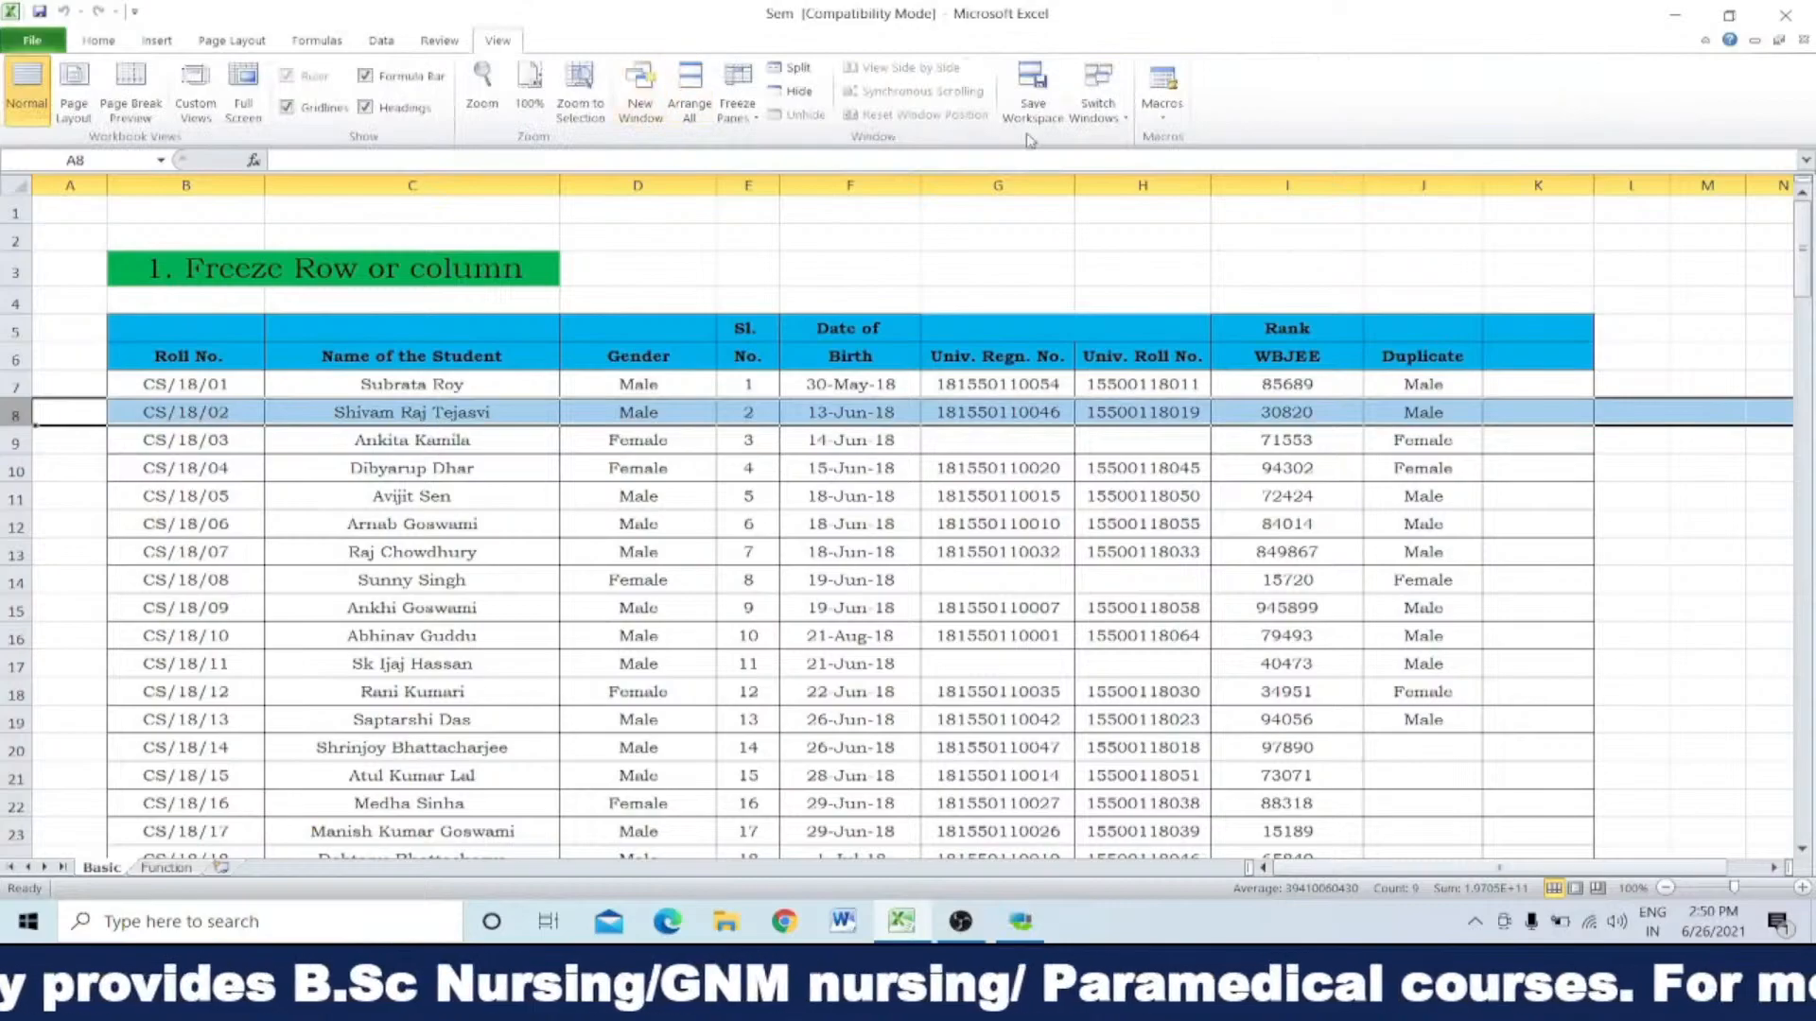
pyautogui.click(736, 94)
pyautogui.click(824, 142)
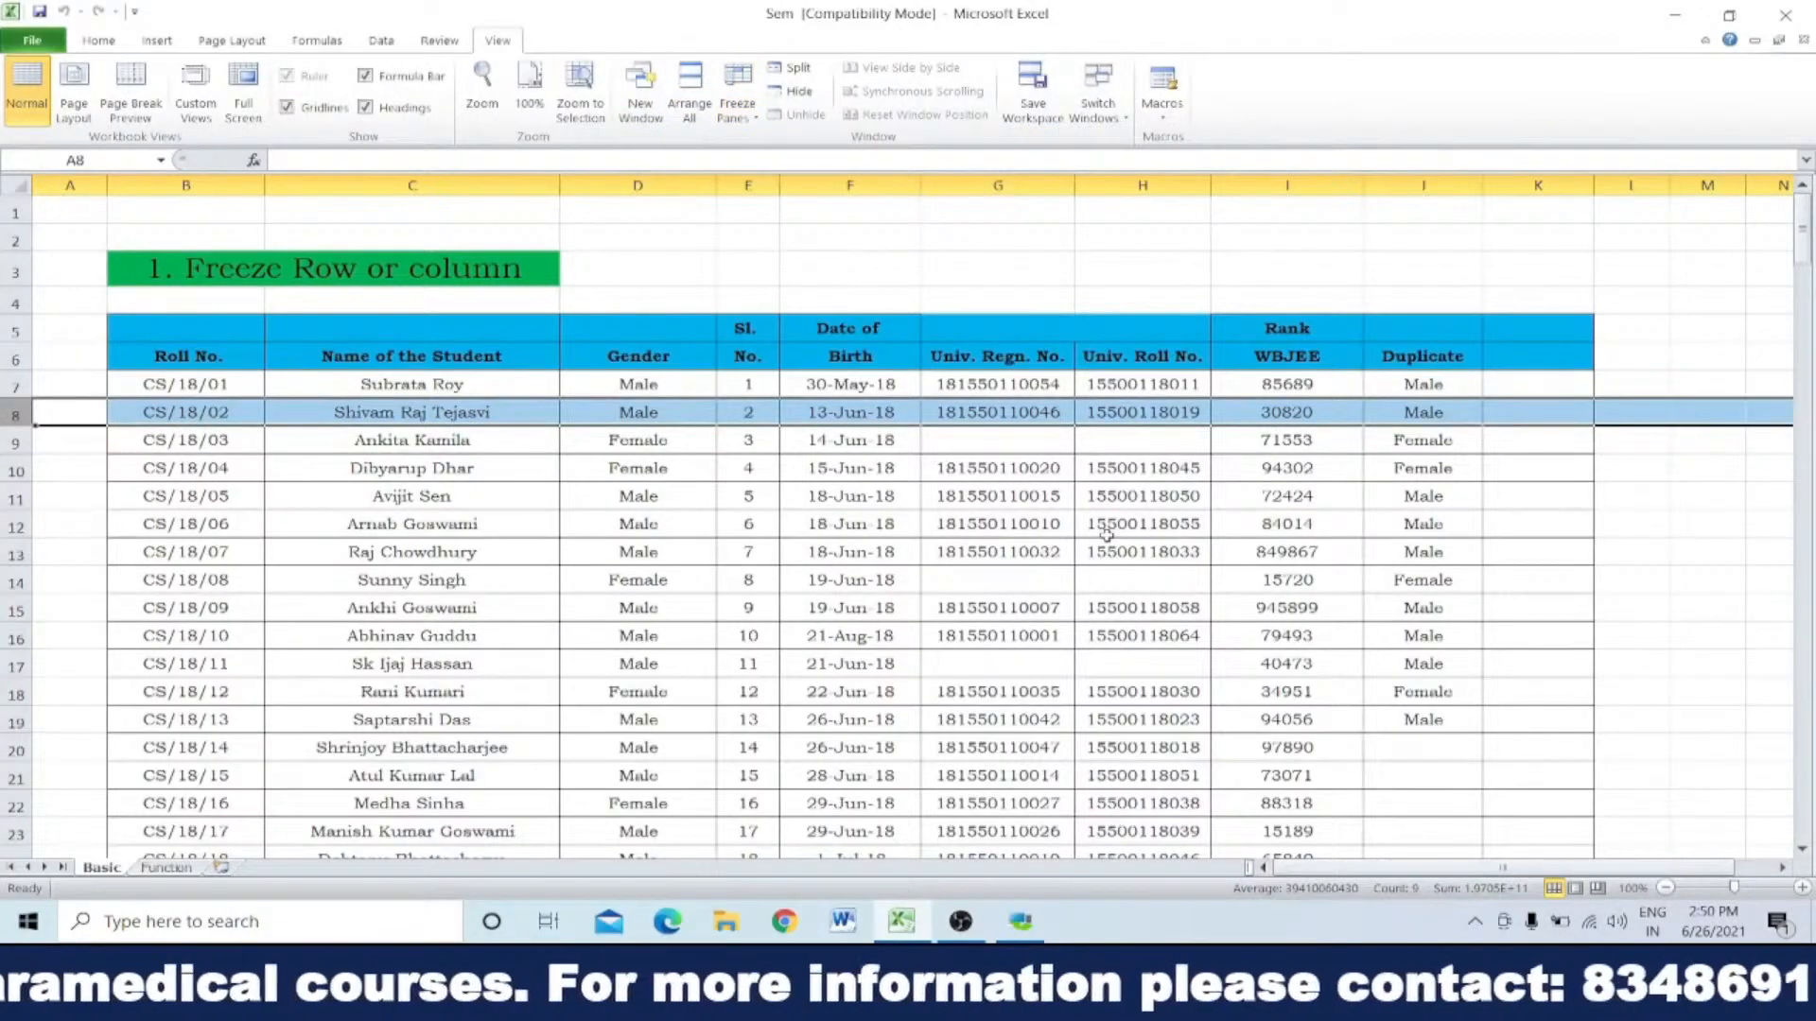
pyautogui.scroll(-4, 1104, 529)
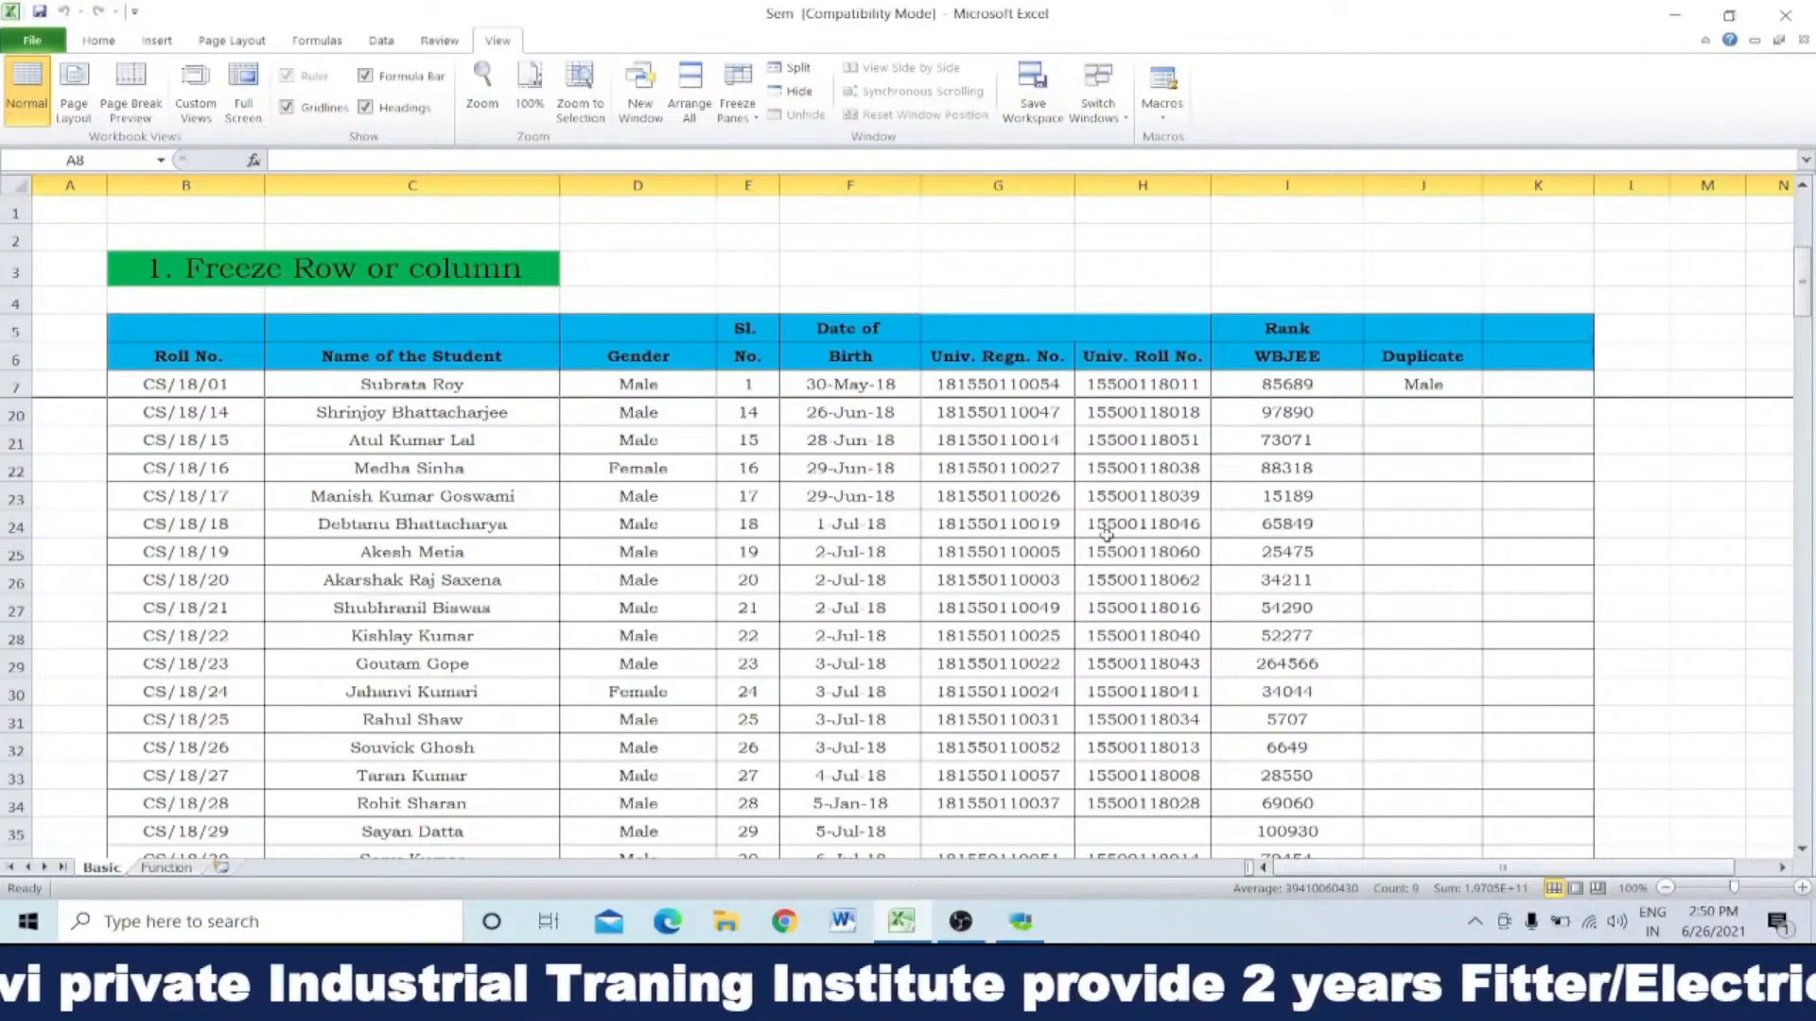
pyautogui.scroll(-4, 1106, 534)
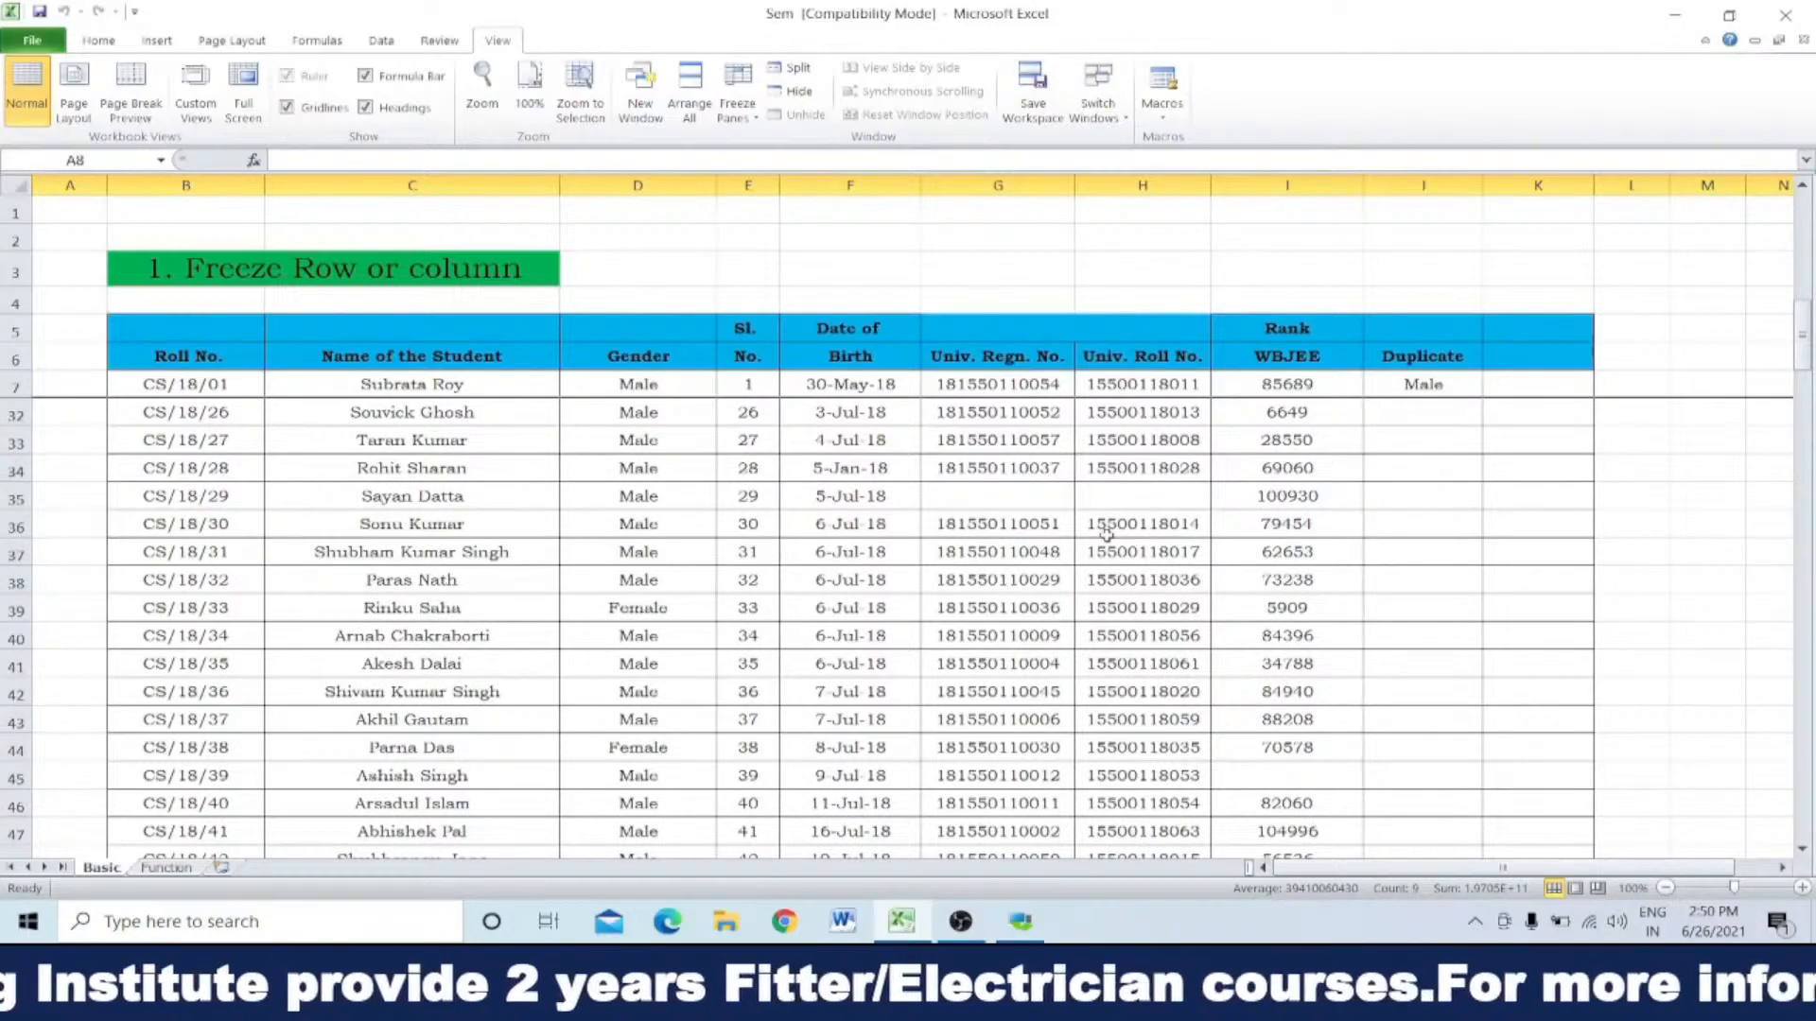
pyautogui.scroll(8, 1106, 534)
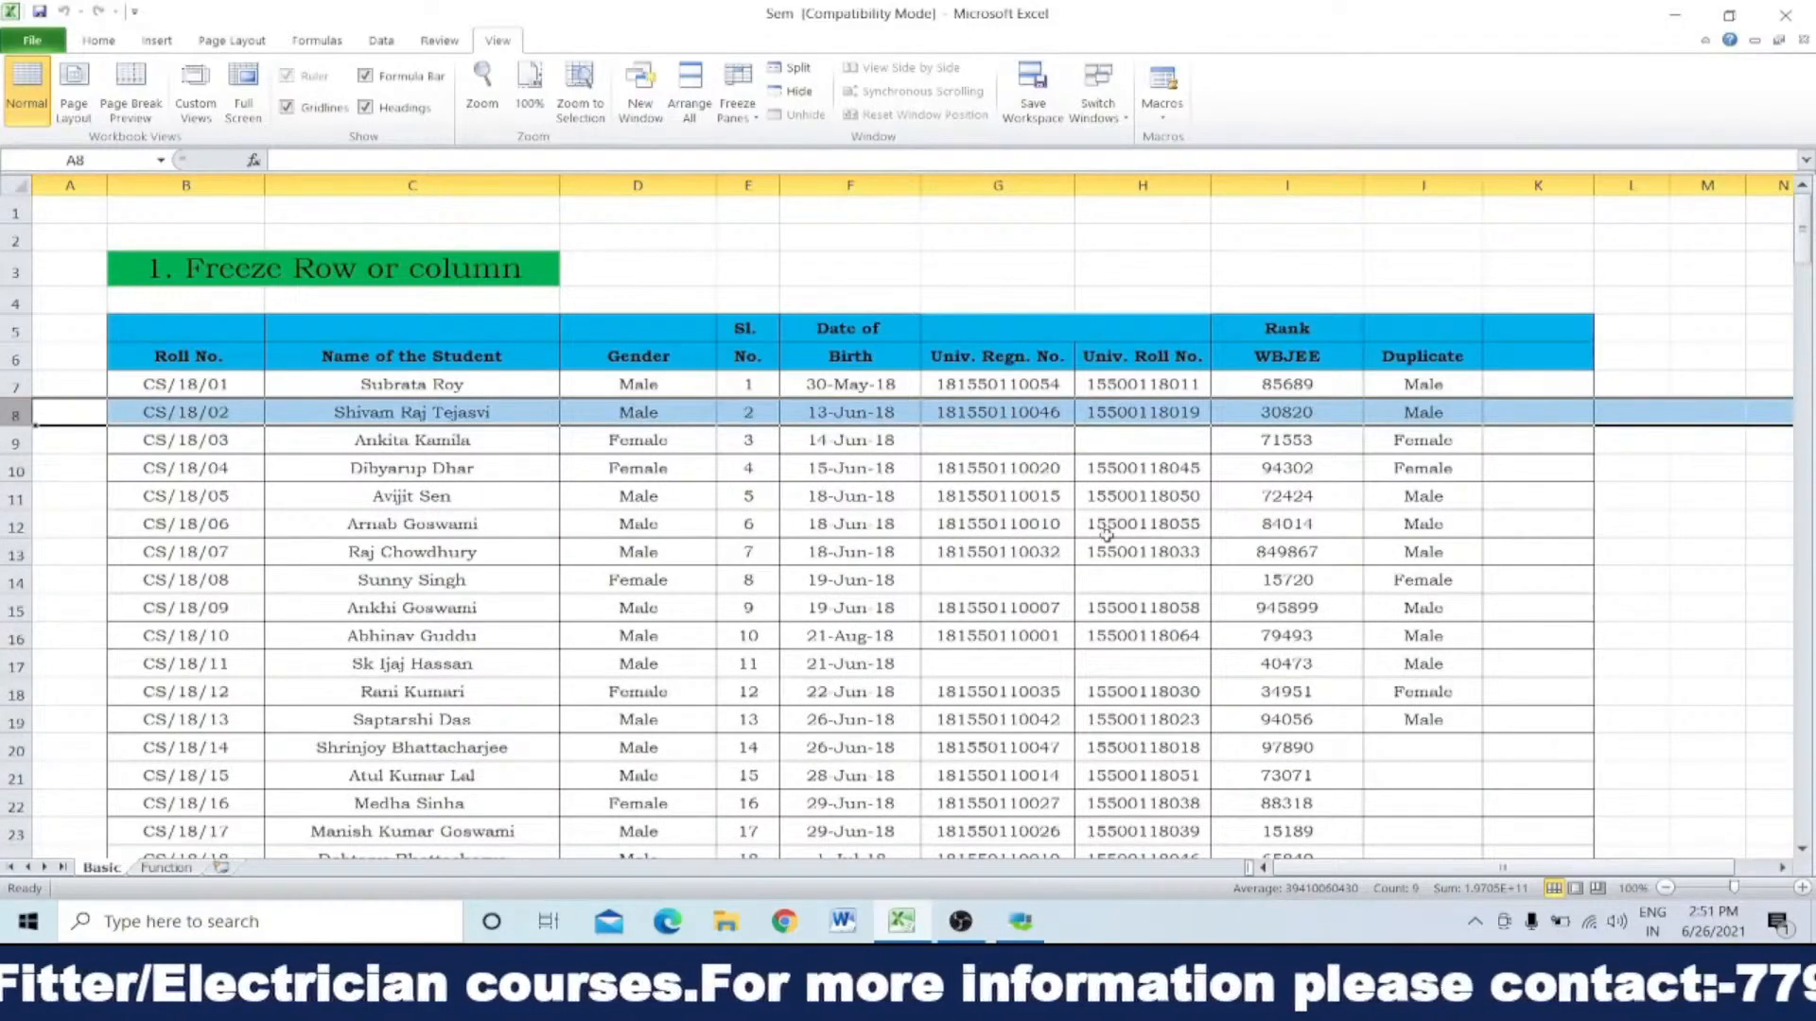
# Step: Unfreeze the rows above row 8
pyautogui.click(738, 94)
pyautogui.click(826, 256)
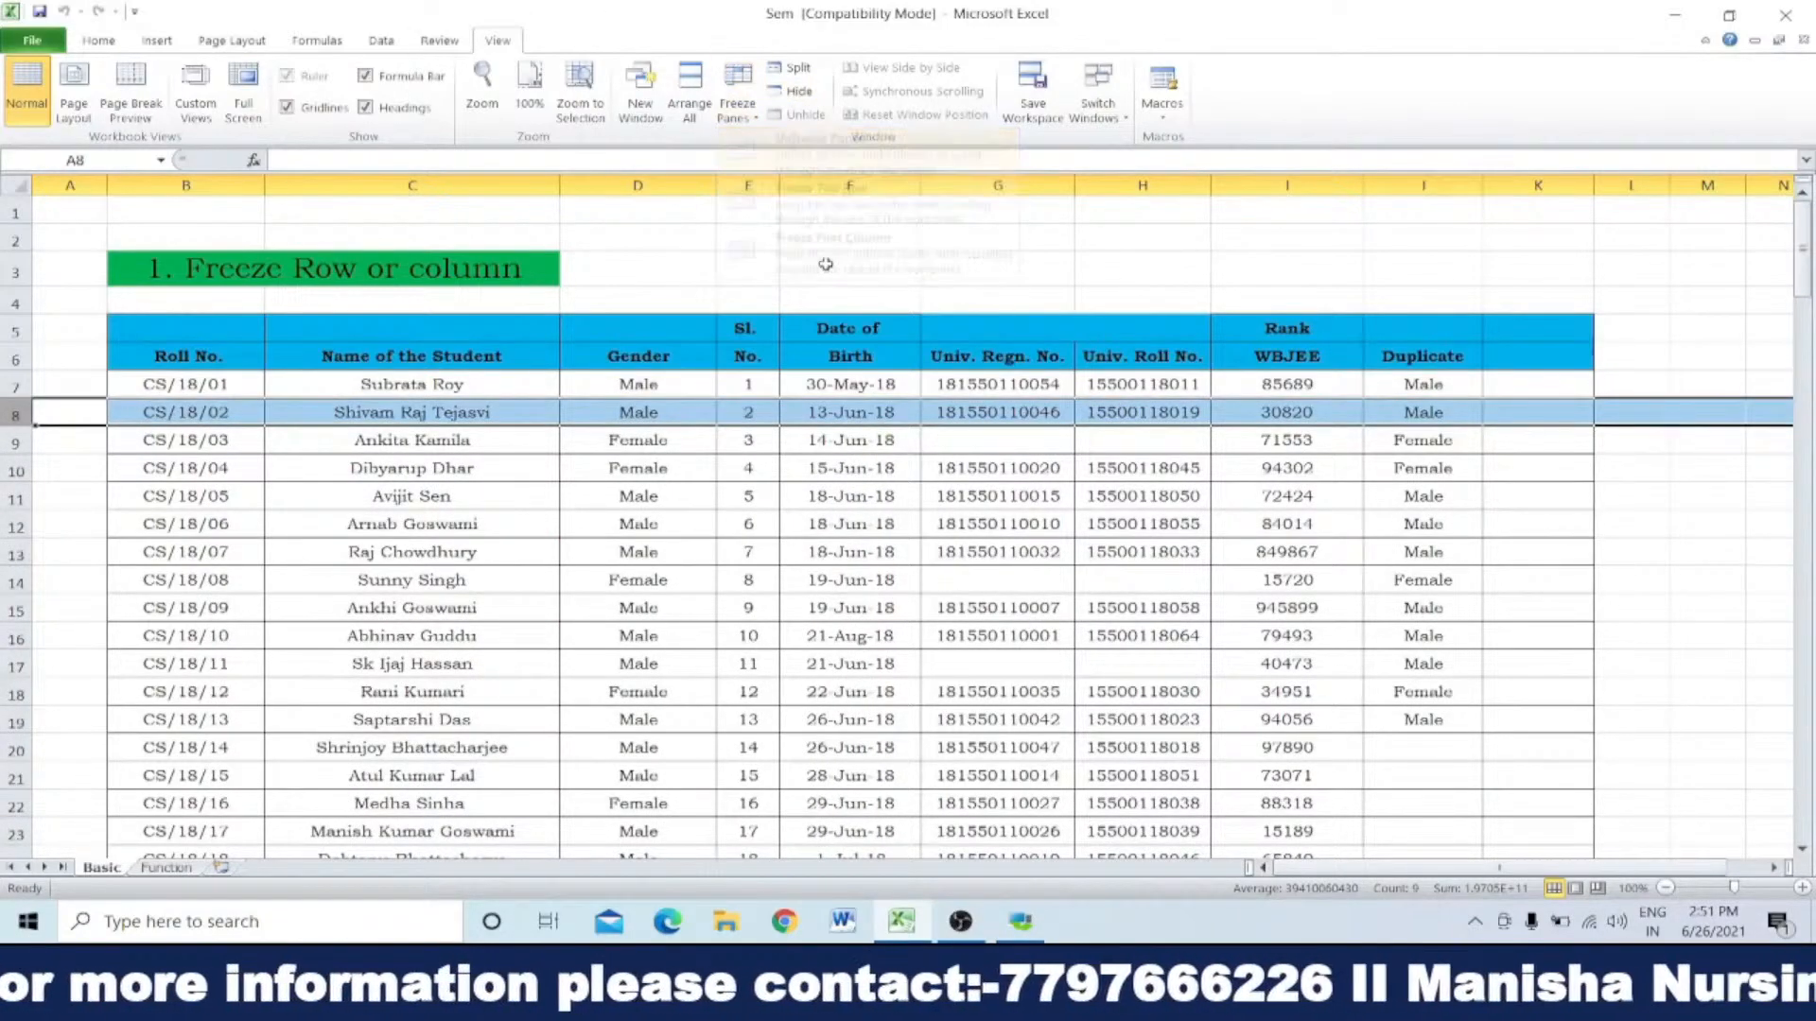
pyautogui.click(738, 556)
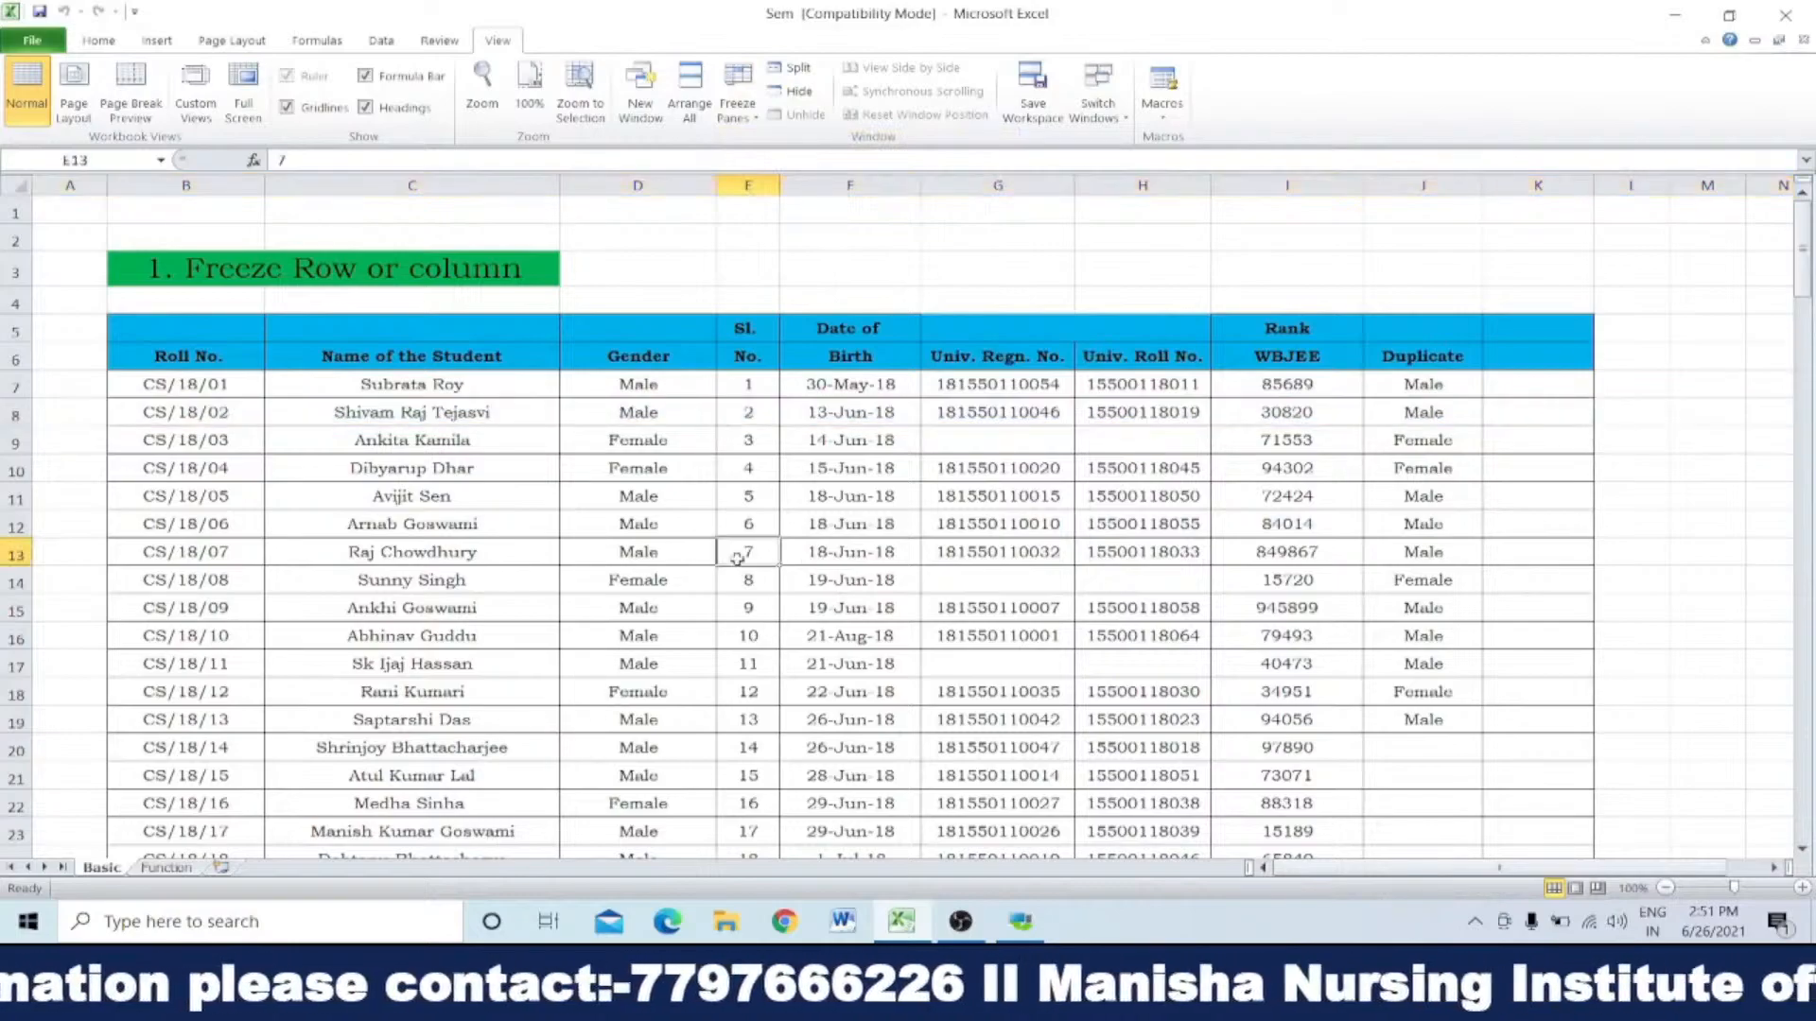
# Step: Freeze the columns before column D and check the frozen columns while moving across the sheet
pyautogui.click(652, 186)
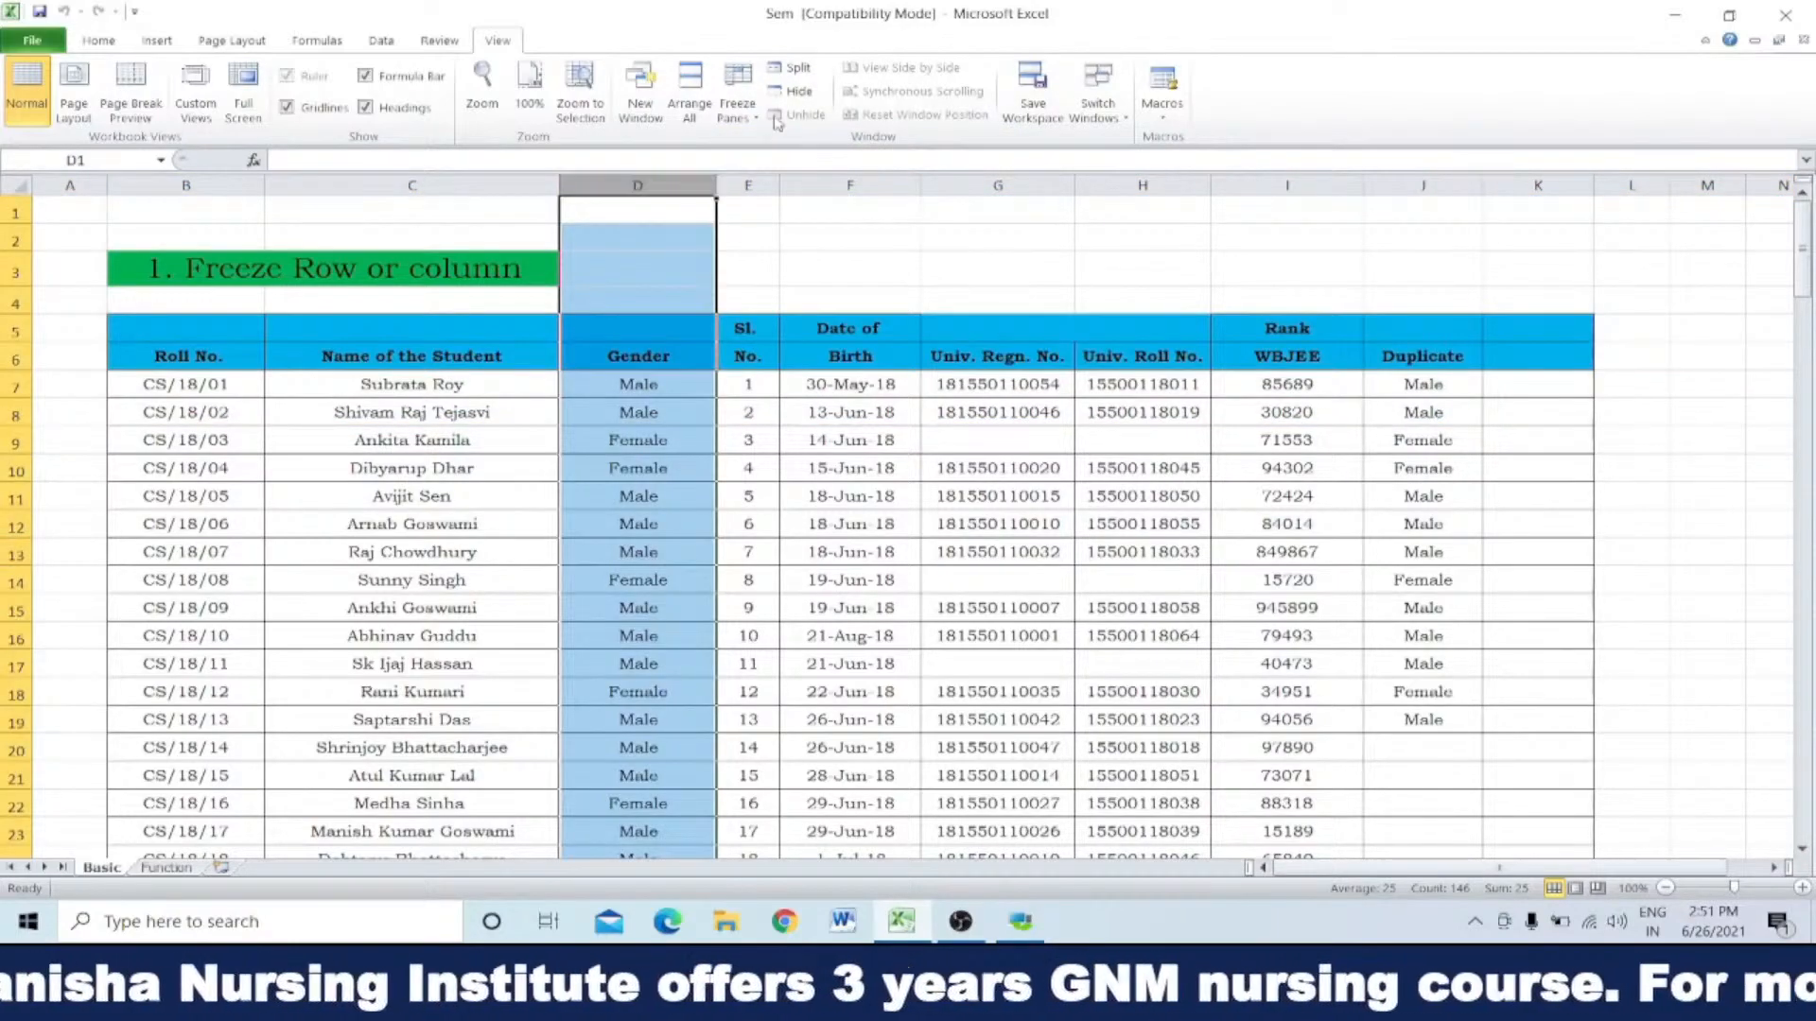
pyautogui.click(738, 95)
pyautogui.click(855, 156)
pyautogui.click(929, 516)
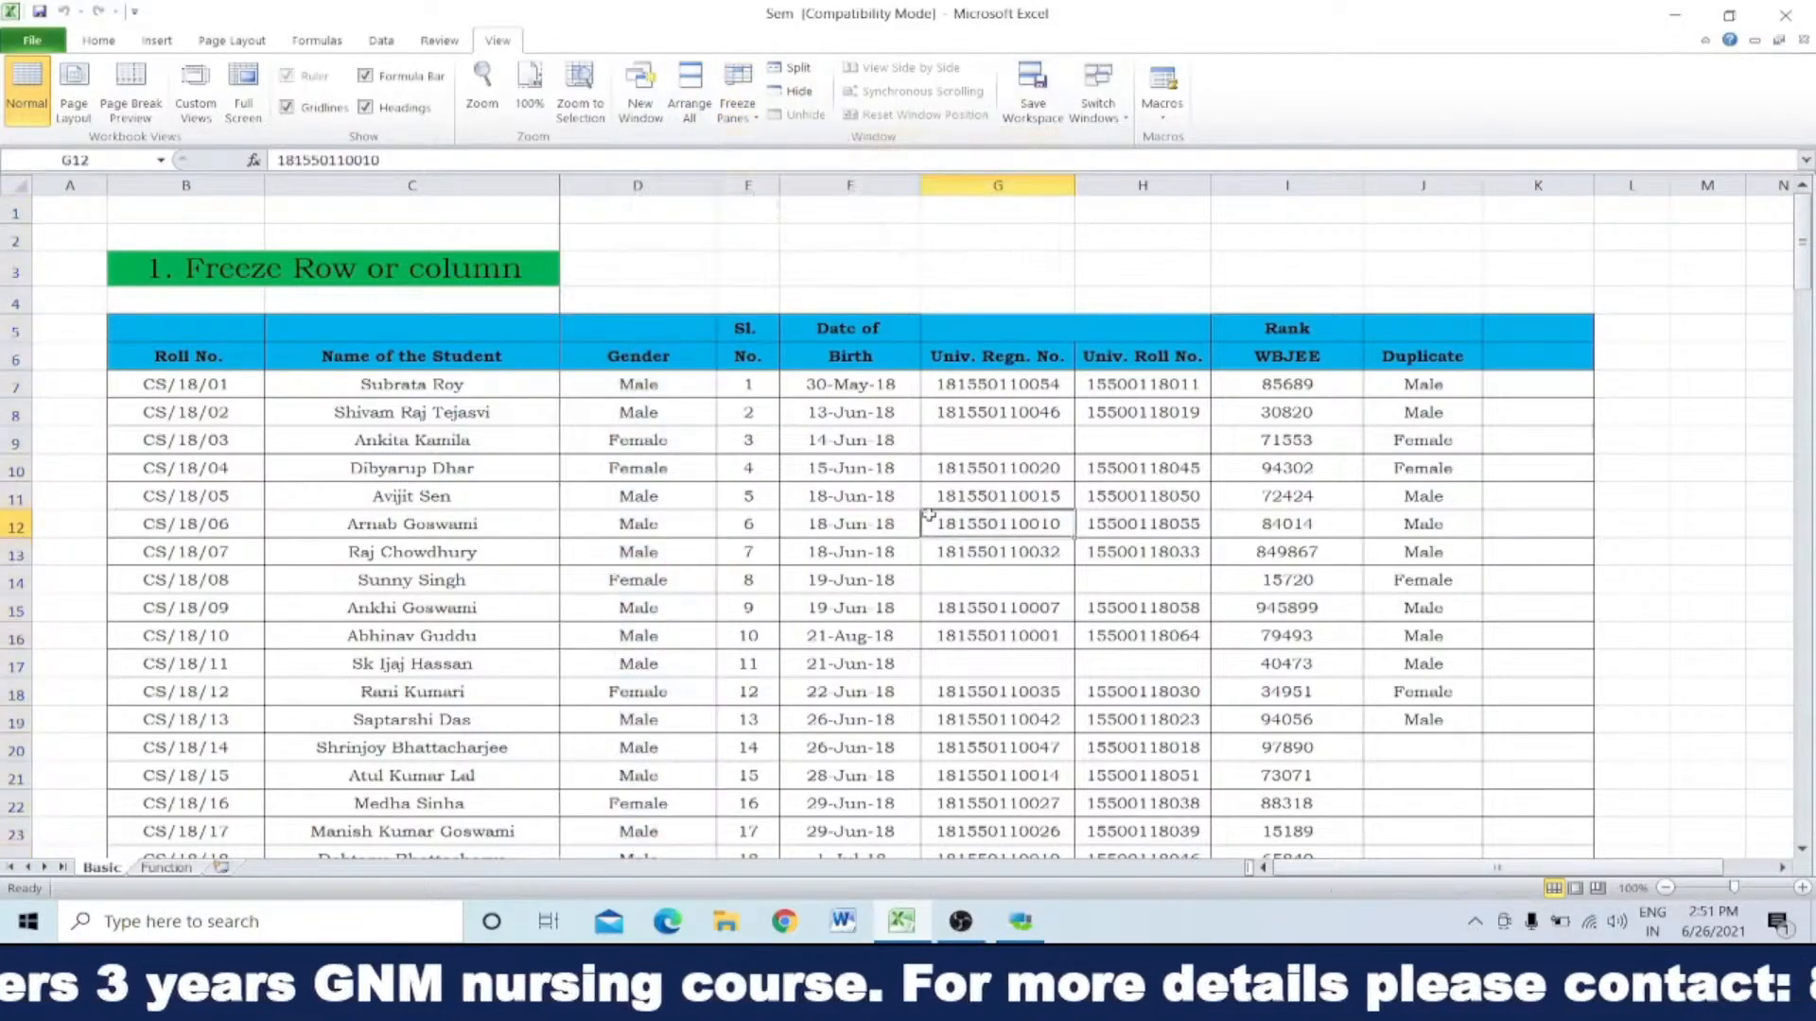
pyautogui.click(1782, 867)
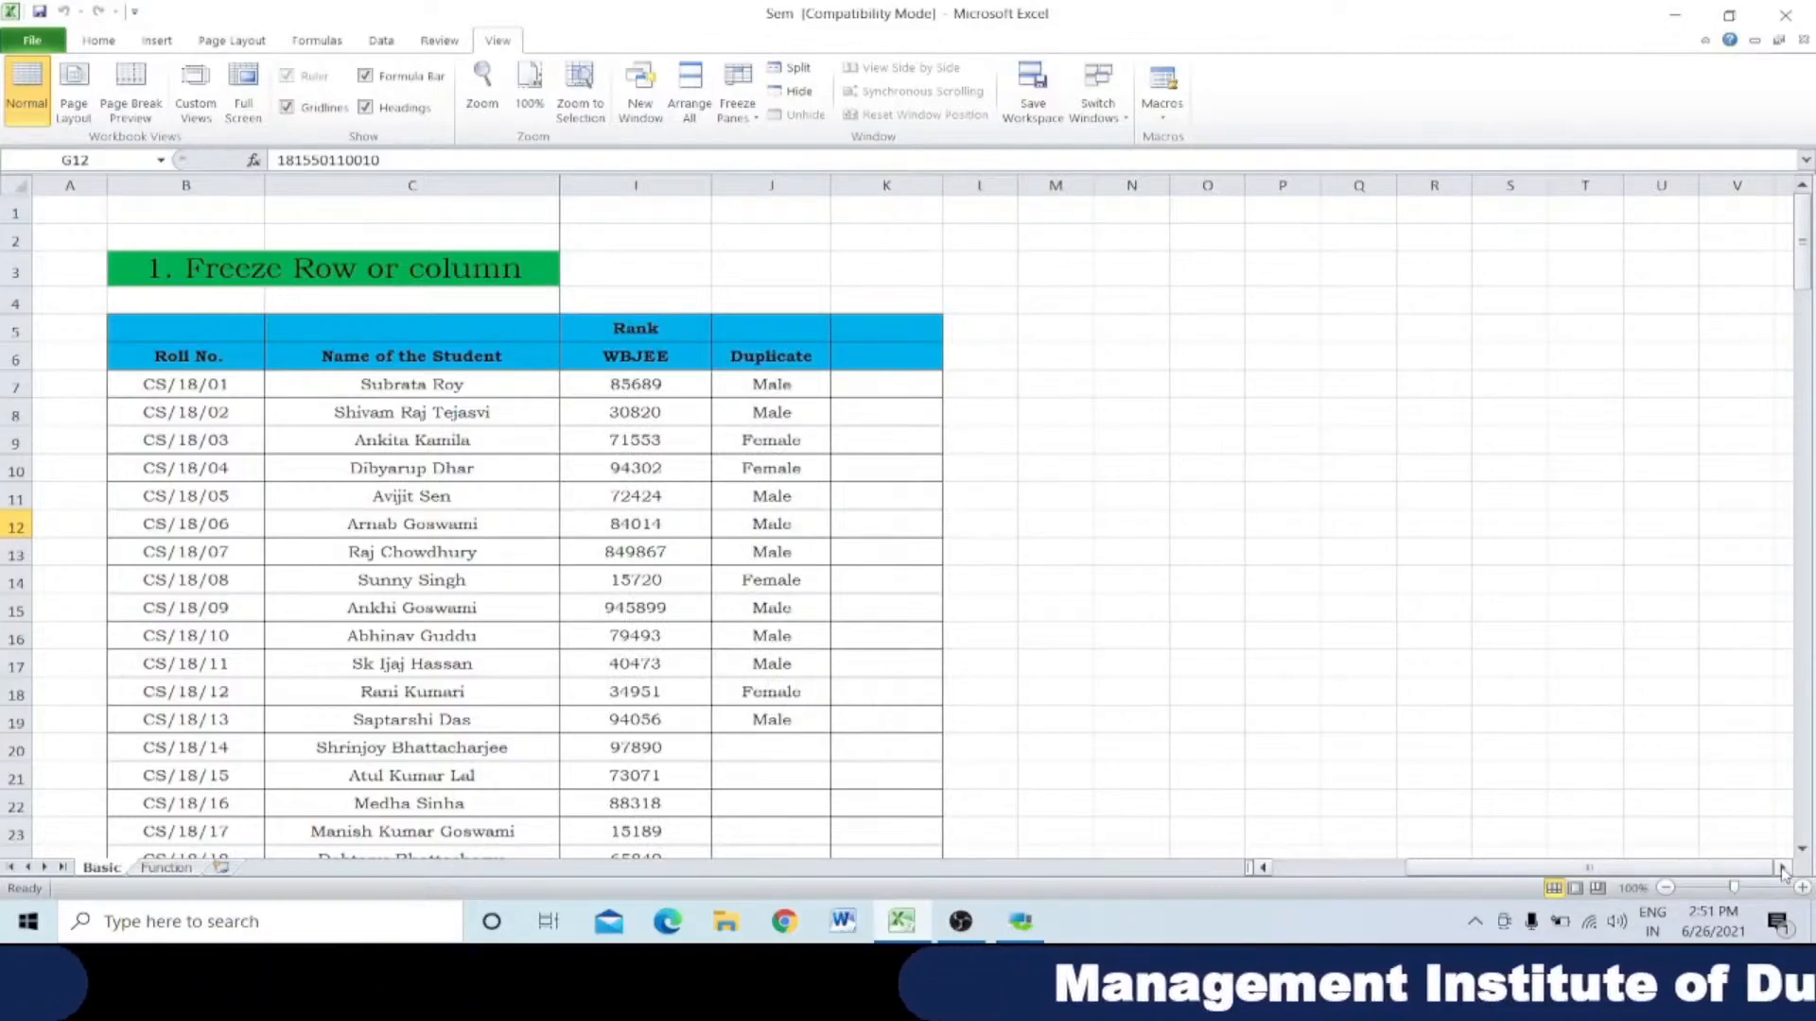
pyautogui.click(1782, 868)
pyautogui.click(1782, 868)
pyautogui.click(1782, 868)
pyautogui.click(1782, 868)
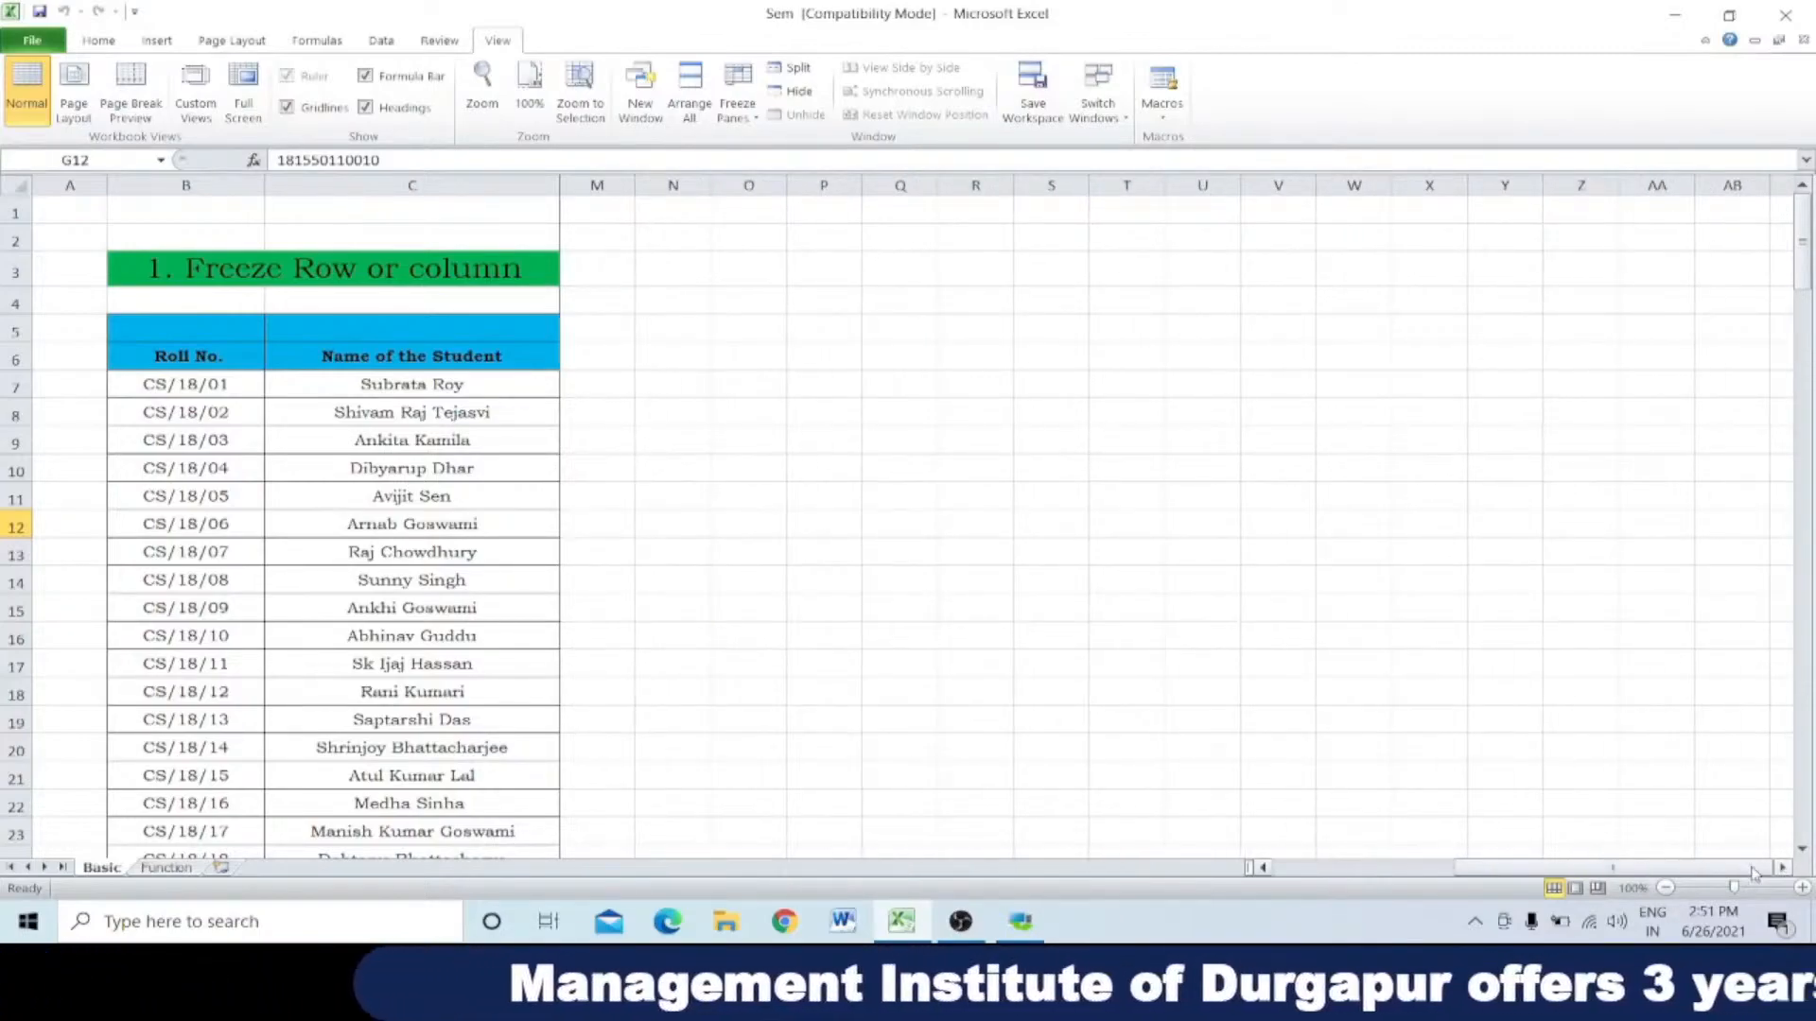
pyautogui.moveTo(1500, 868); pyautogui.dragTo(1264, 864)
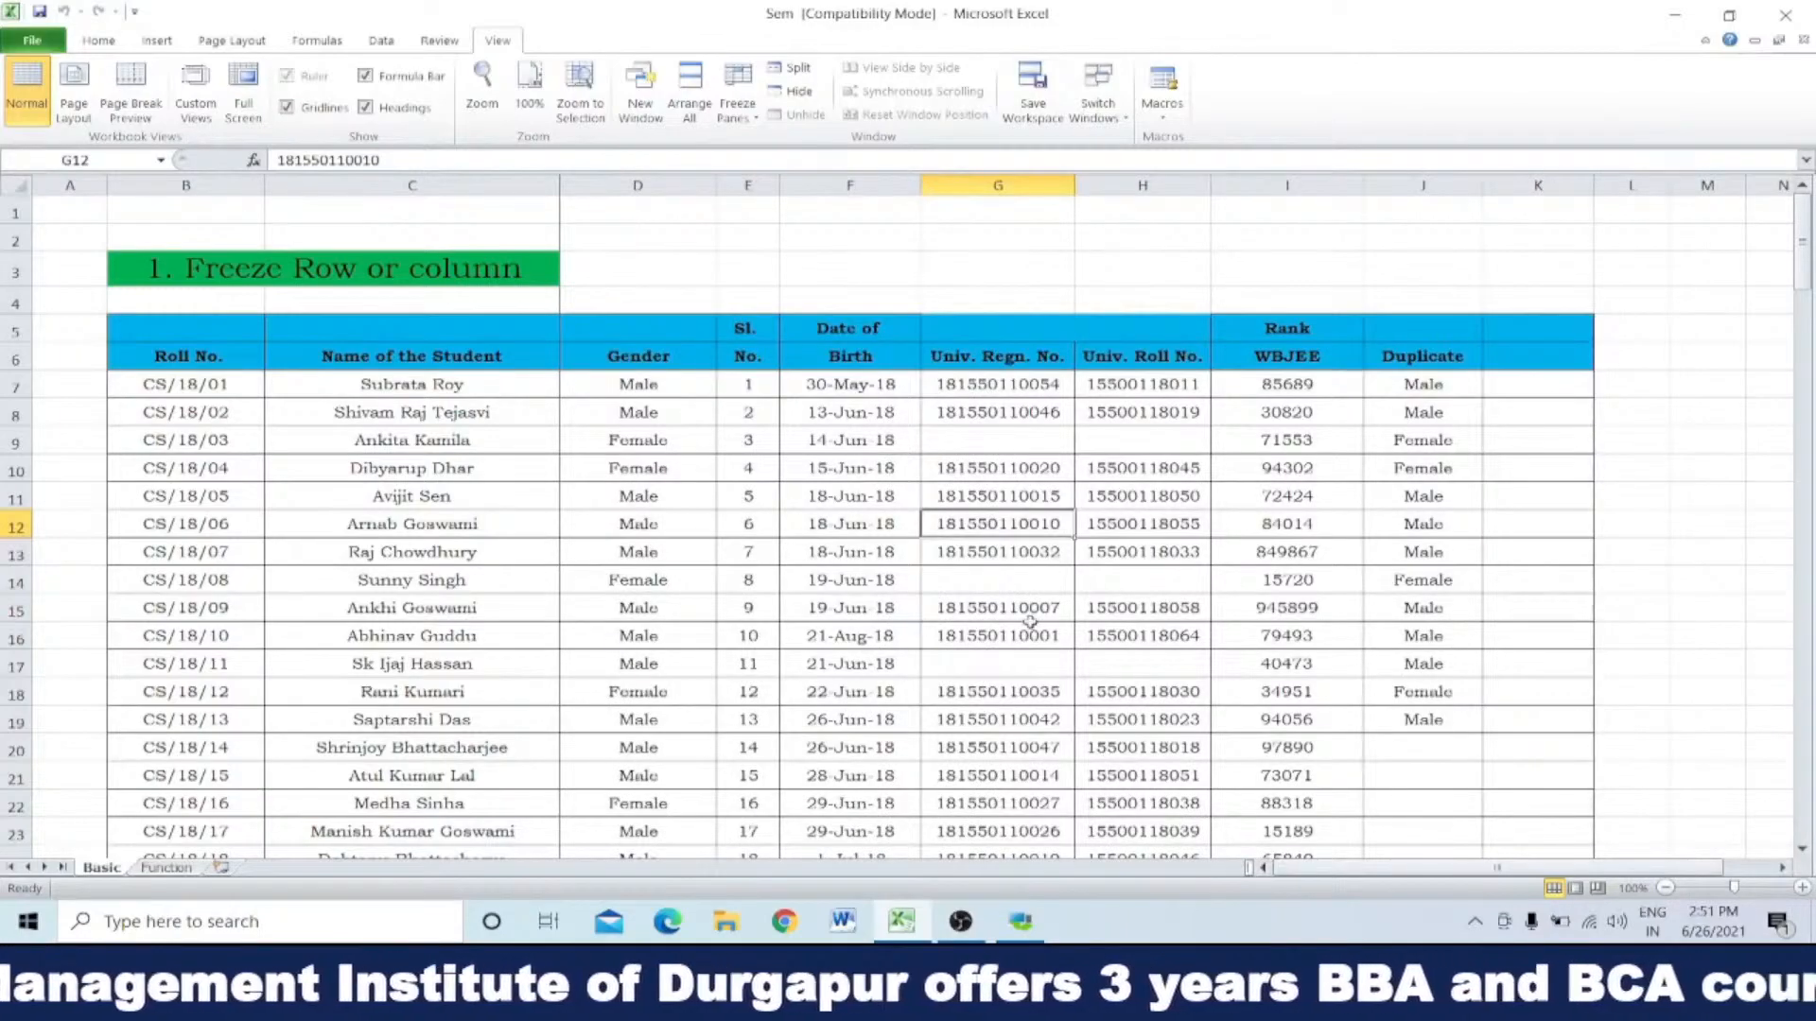
# Step: Unfreeze the columns before column D
pyautogui.click(724, 100)
pyautogui.click(822, 151)
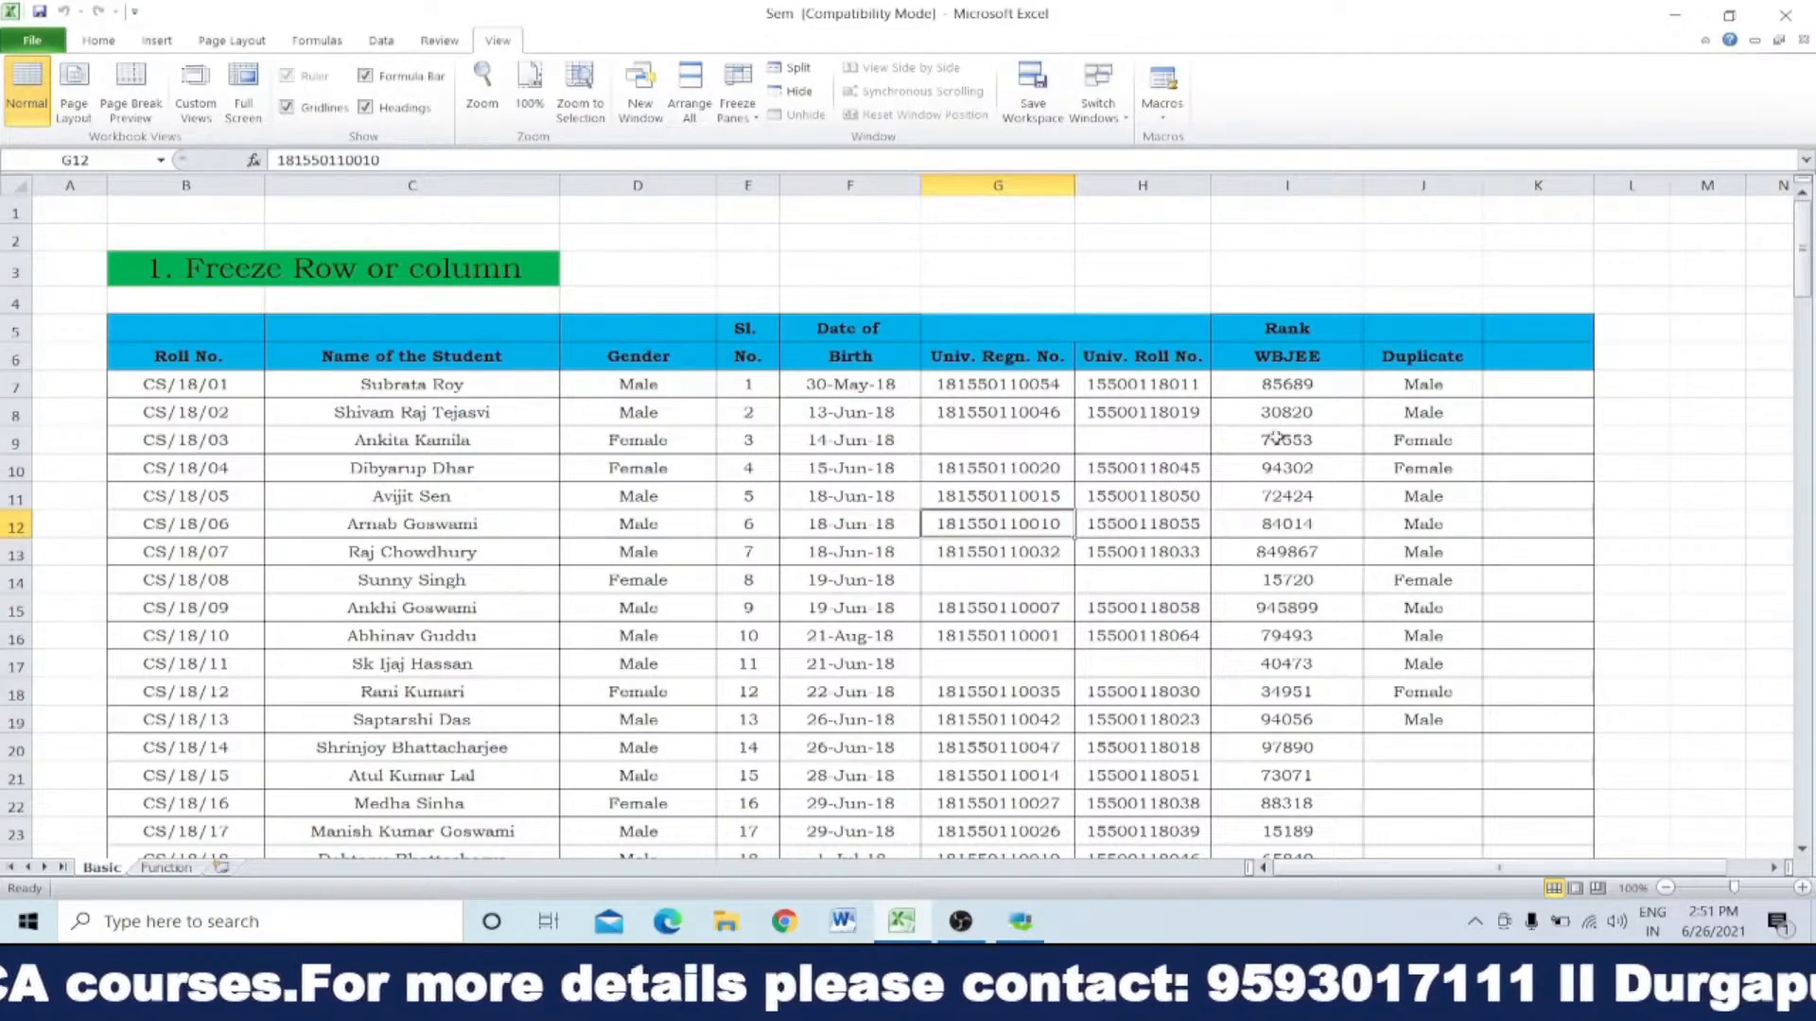
# Step: Go through the header cells of row 6 one by one, from Roll No. to Univ. Regn. No
pyautogui.click(178, 354)
pyautogui.click(355, 358)
pyautogui.click(634, 356)
pyautogui.click(747, 358)
pyautogui.click(849, 354)
pyautogui.click(1033, 361)
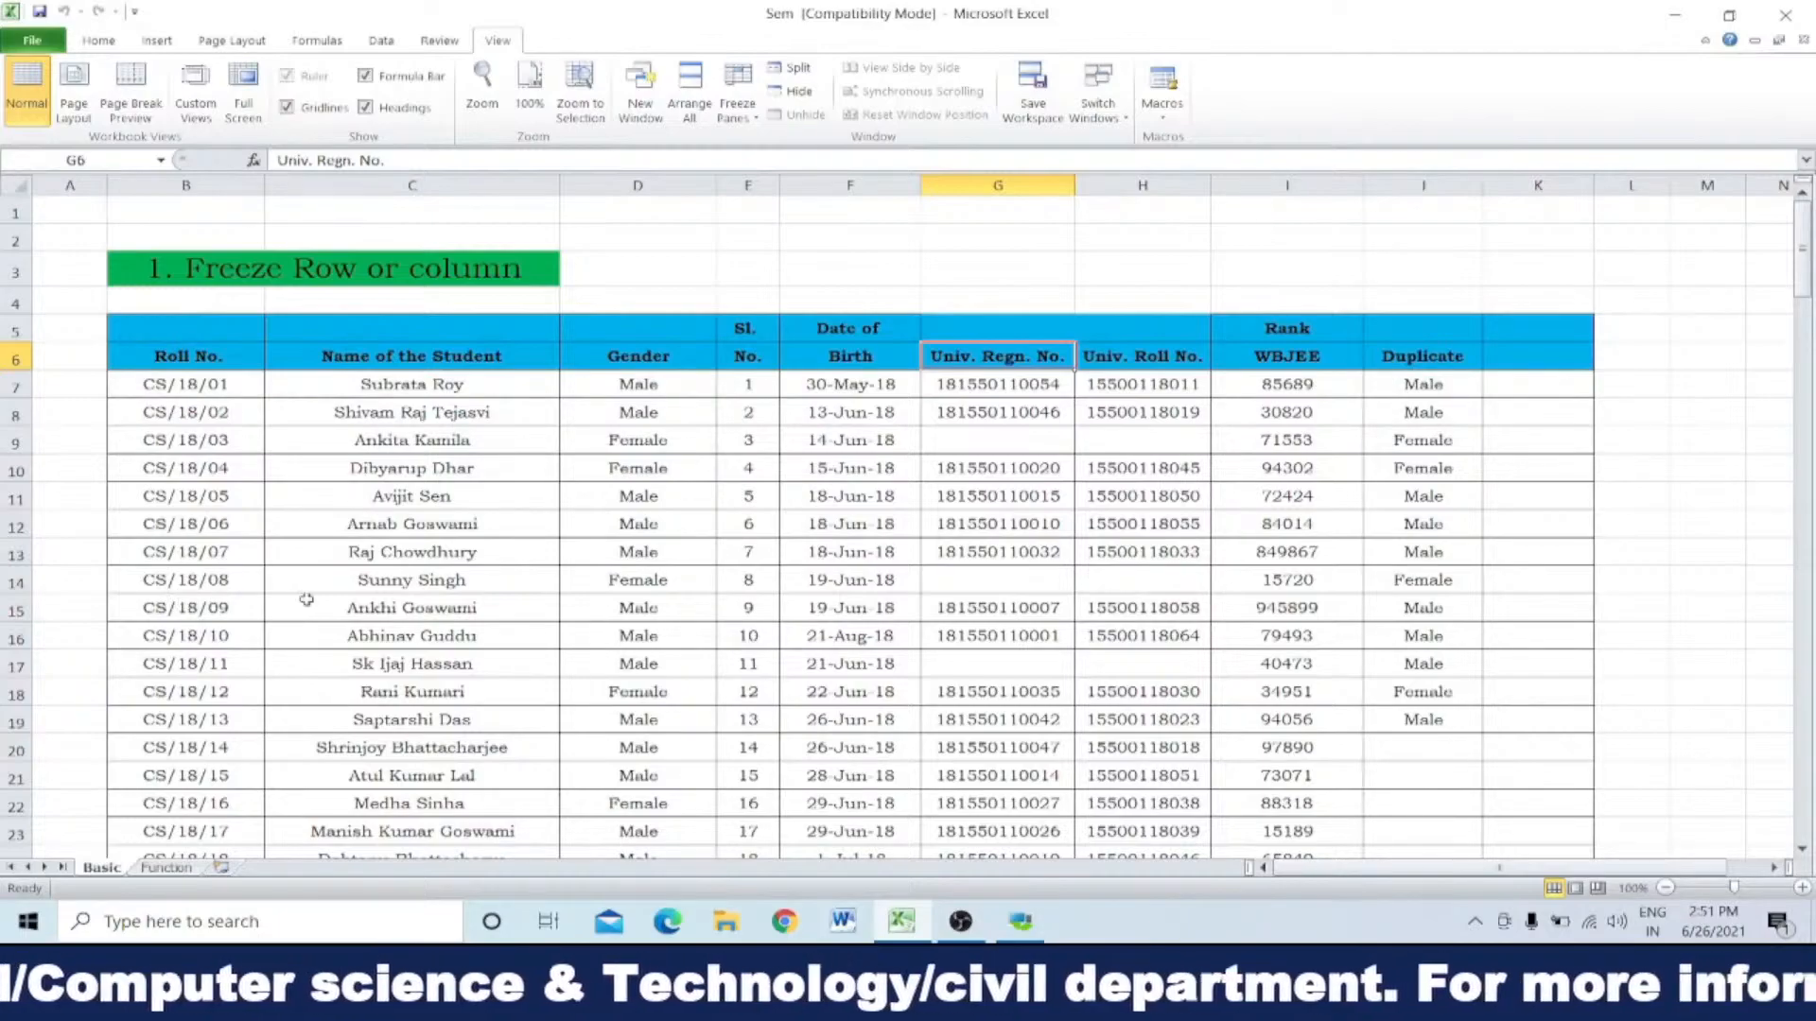
# Step: Examine how the header row and the first columns behave across the sheet with no panes frozen
pyautogui.scroll(-2, 312, 599)
pyautogui.scroll(-3, 315, 600)
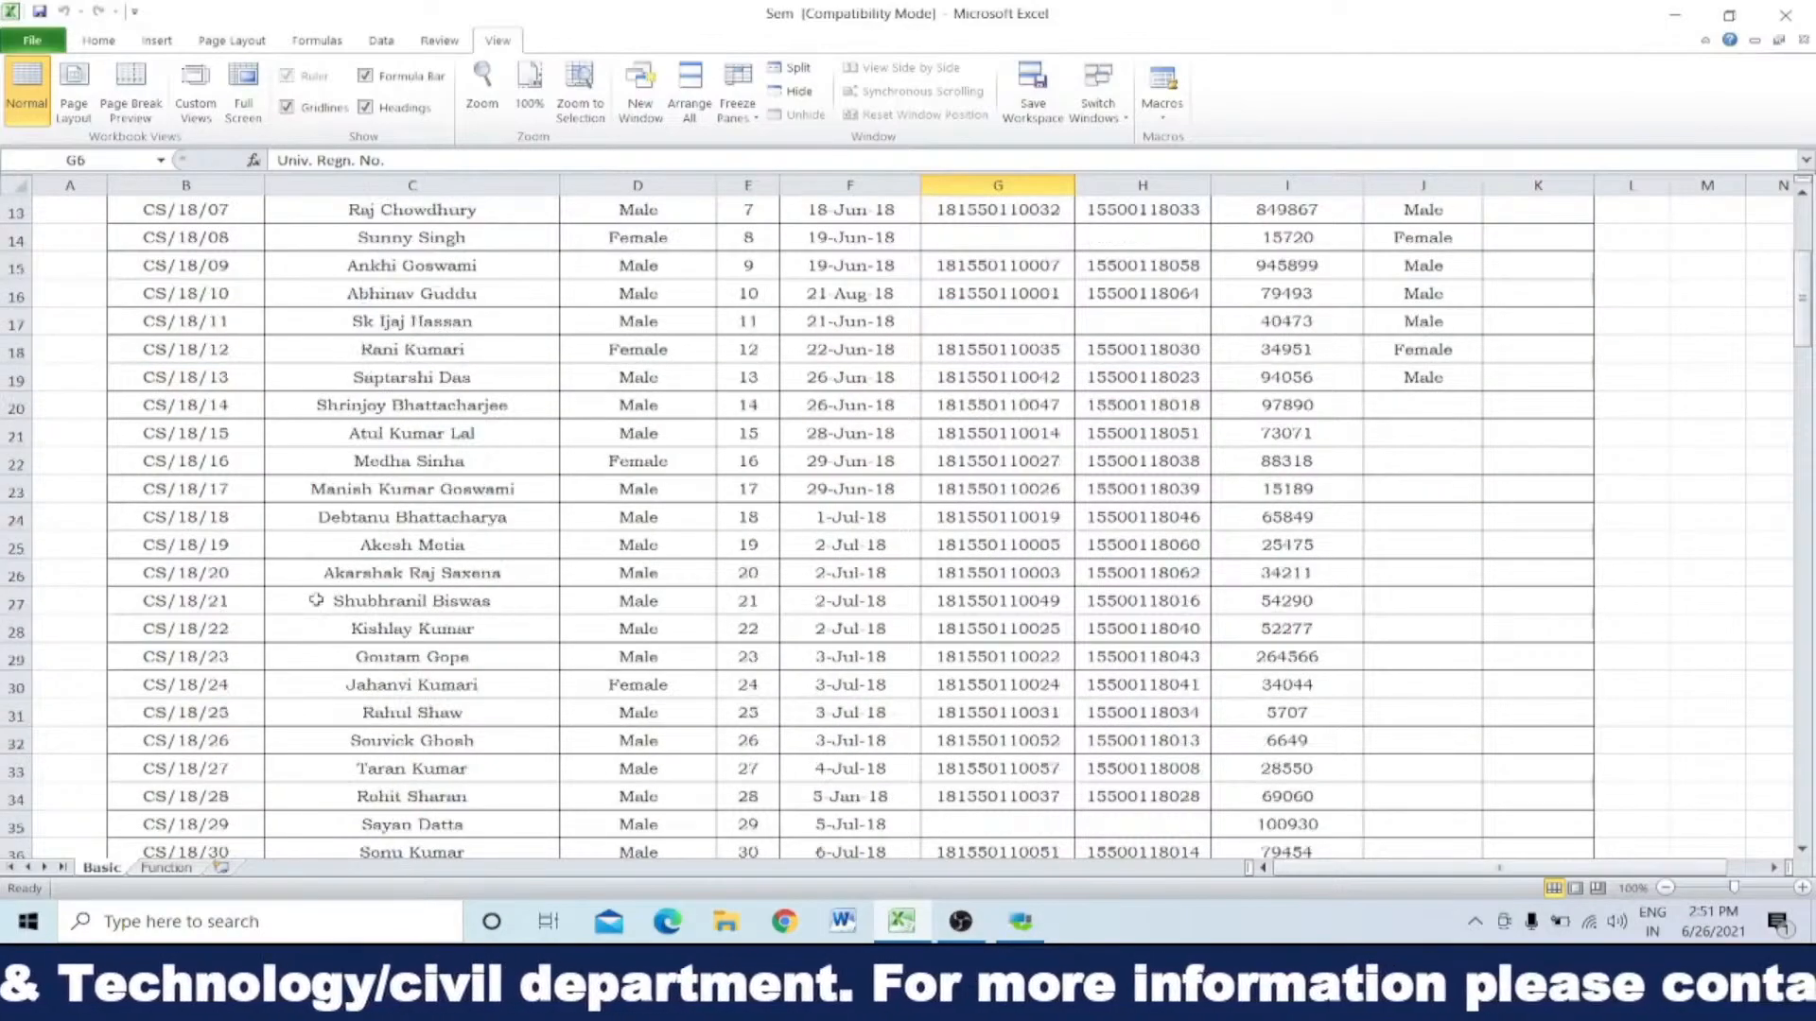
pyautogui.scroll(5, 316, 600)
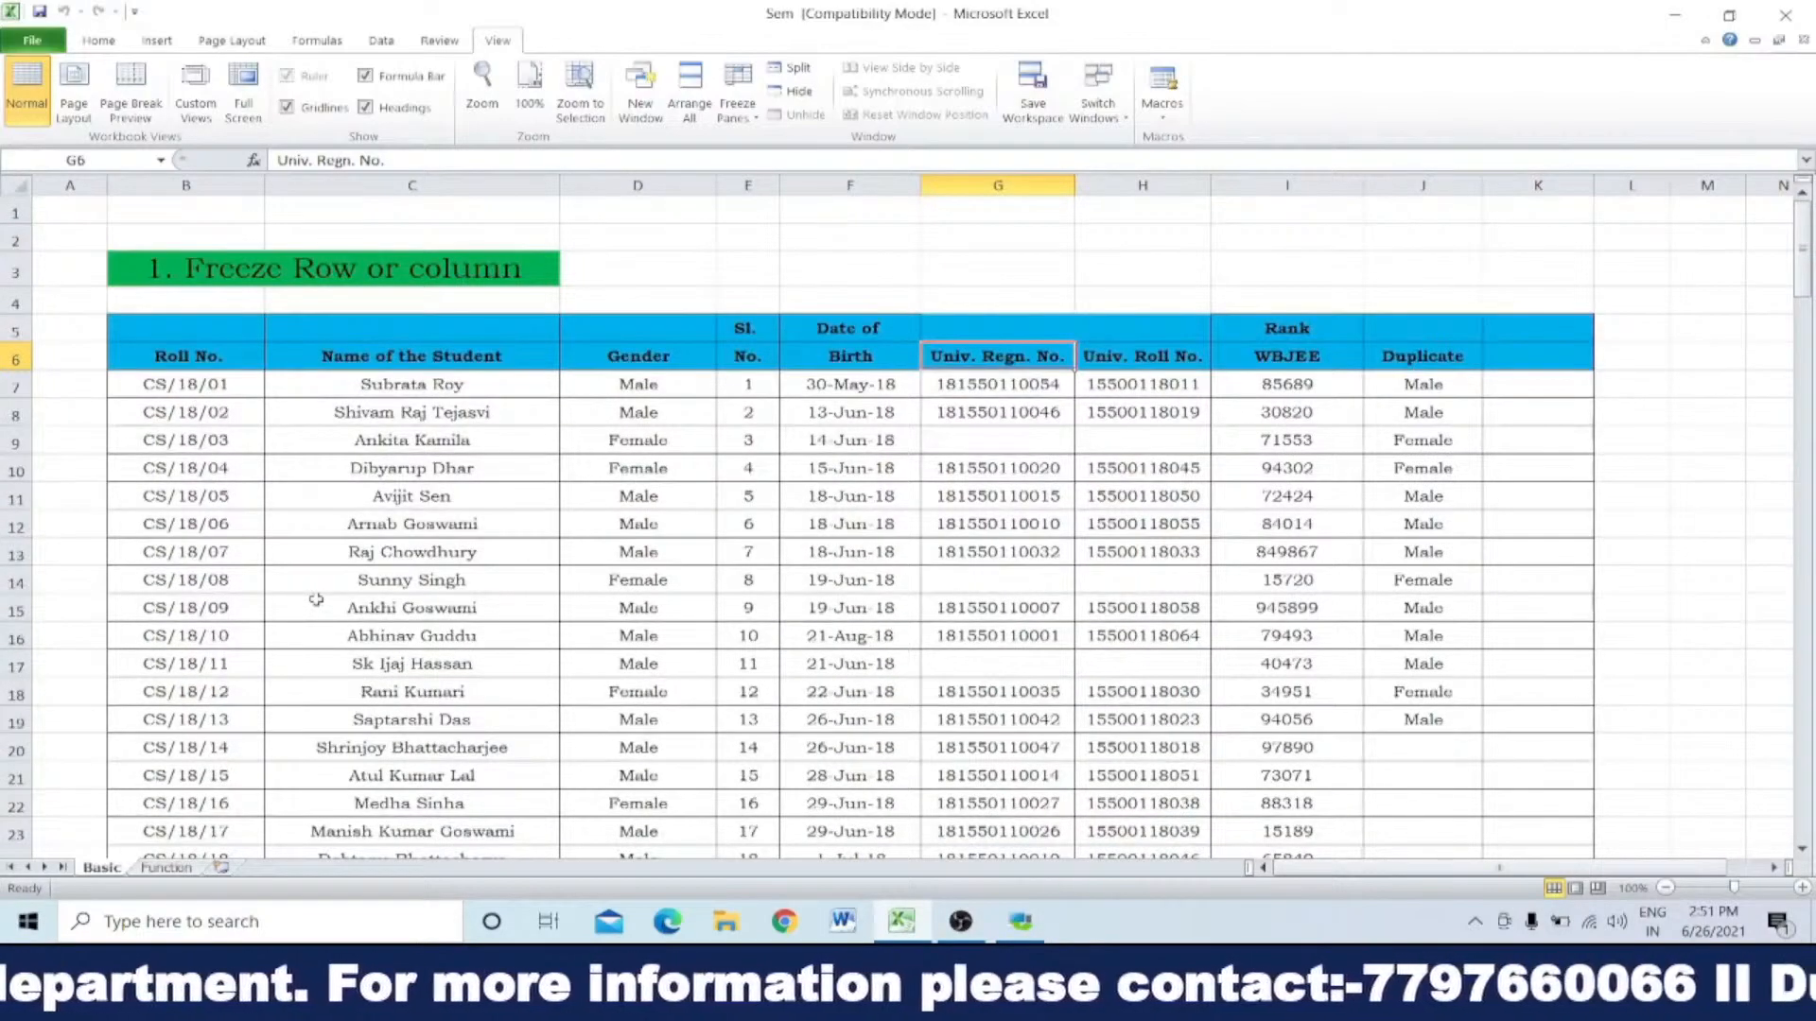
pyautogui.scroll(-2, 233, 483)
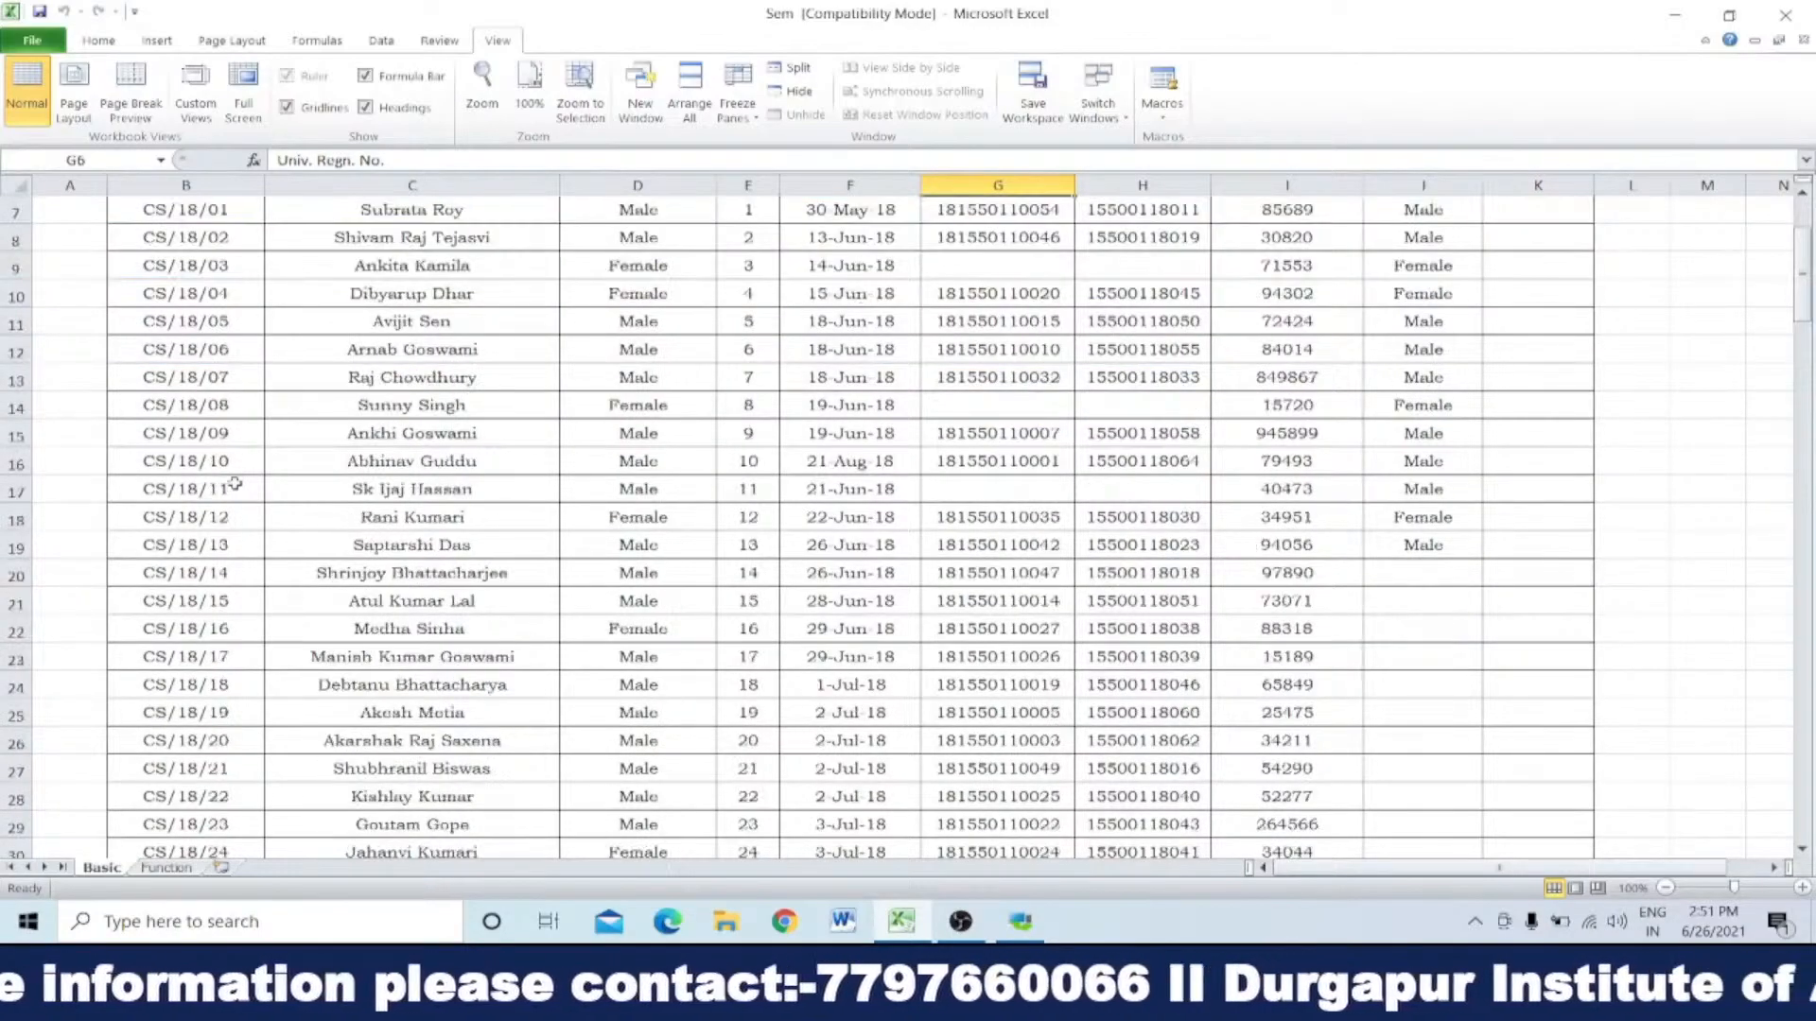
pyautogui.scroll(2, 234, 483)
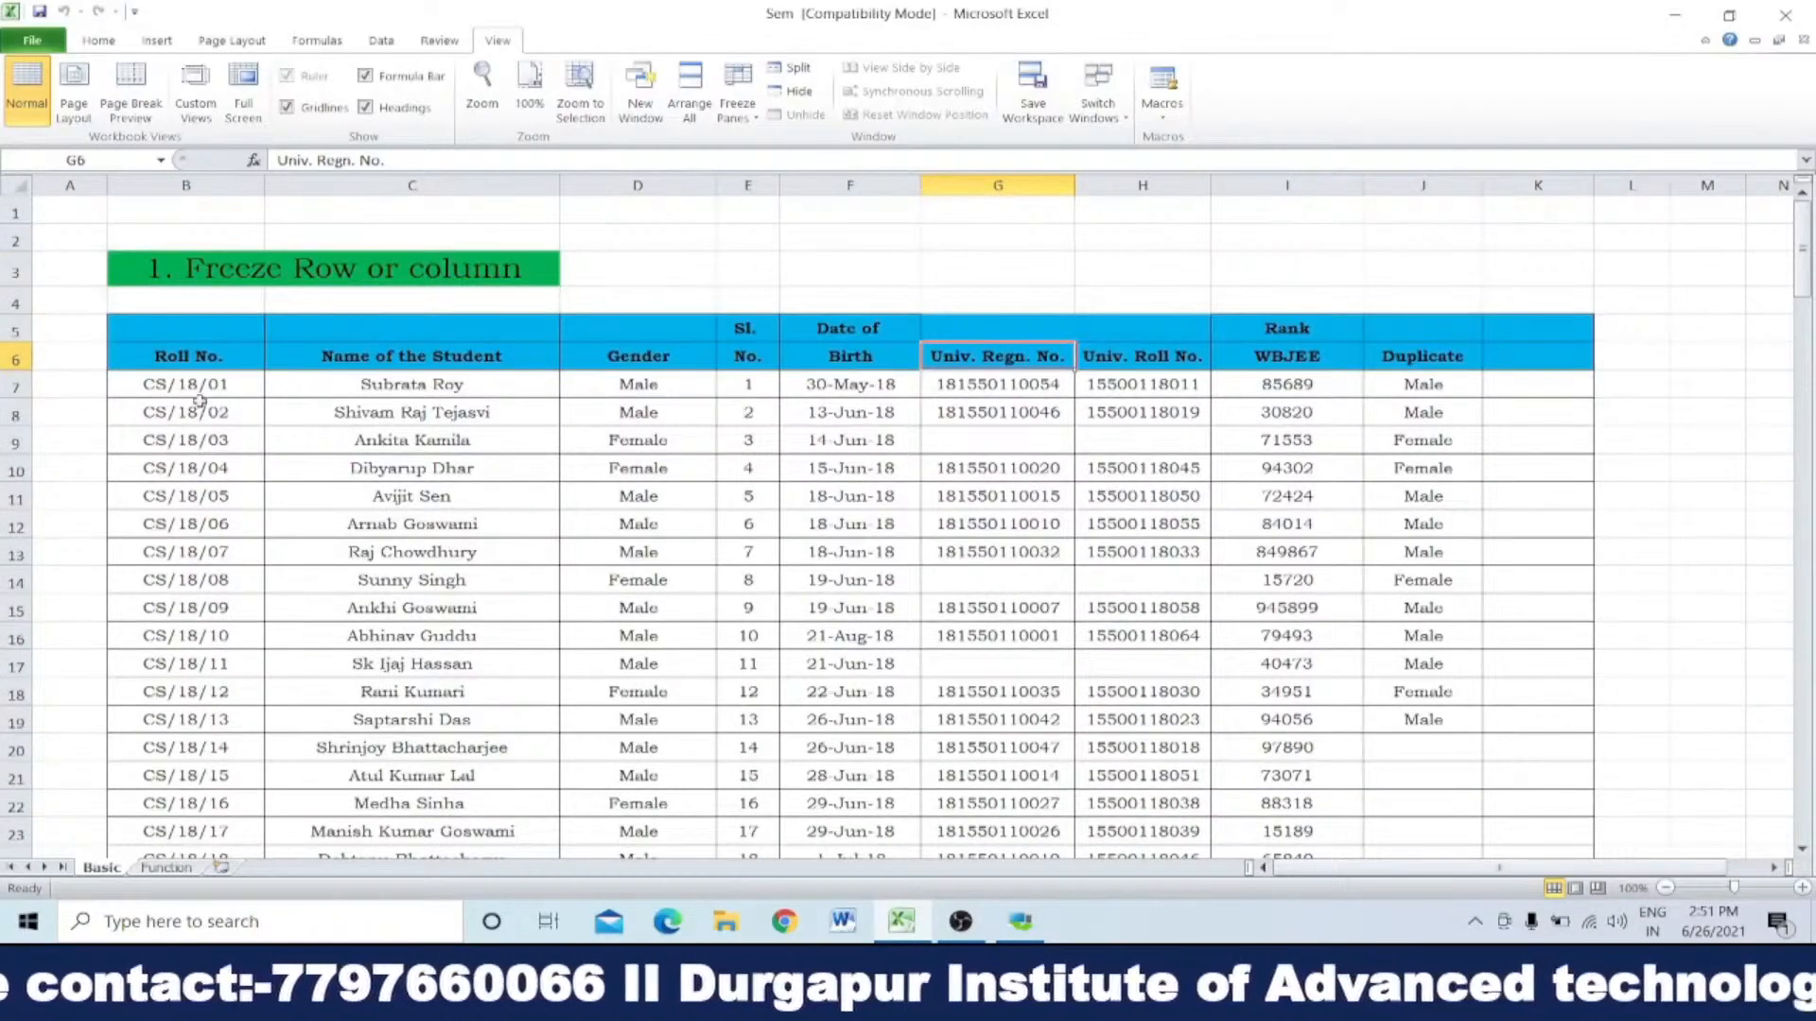
pyautogui.scroll(-2, 200, 401)
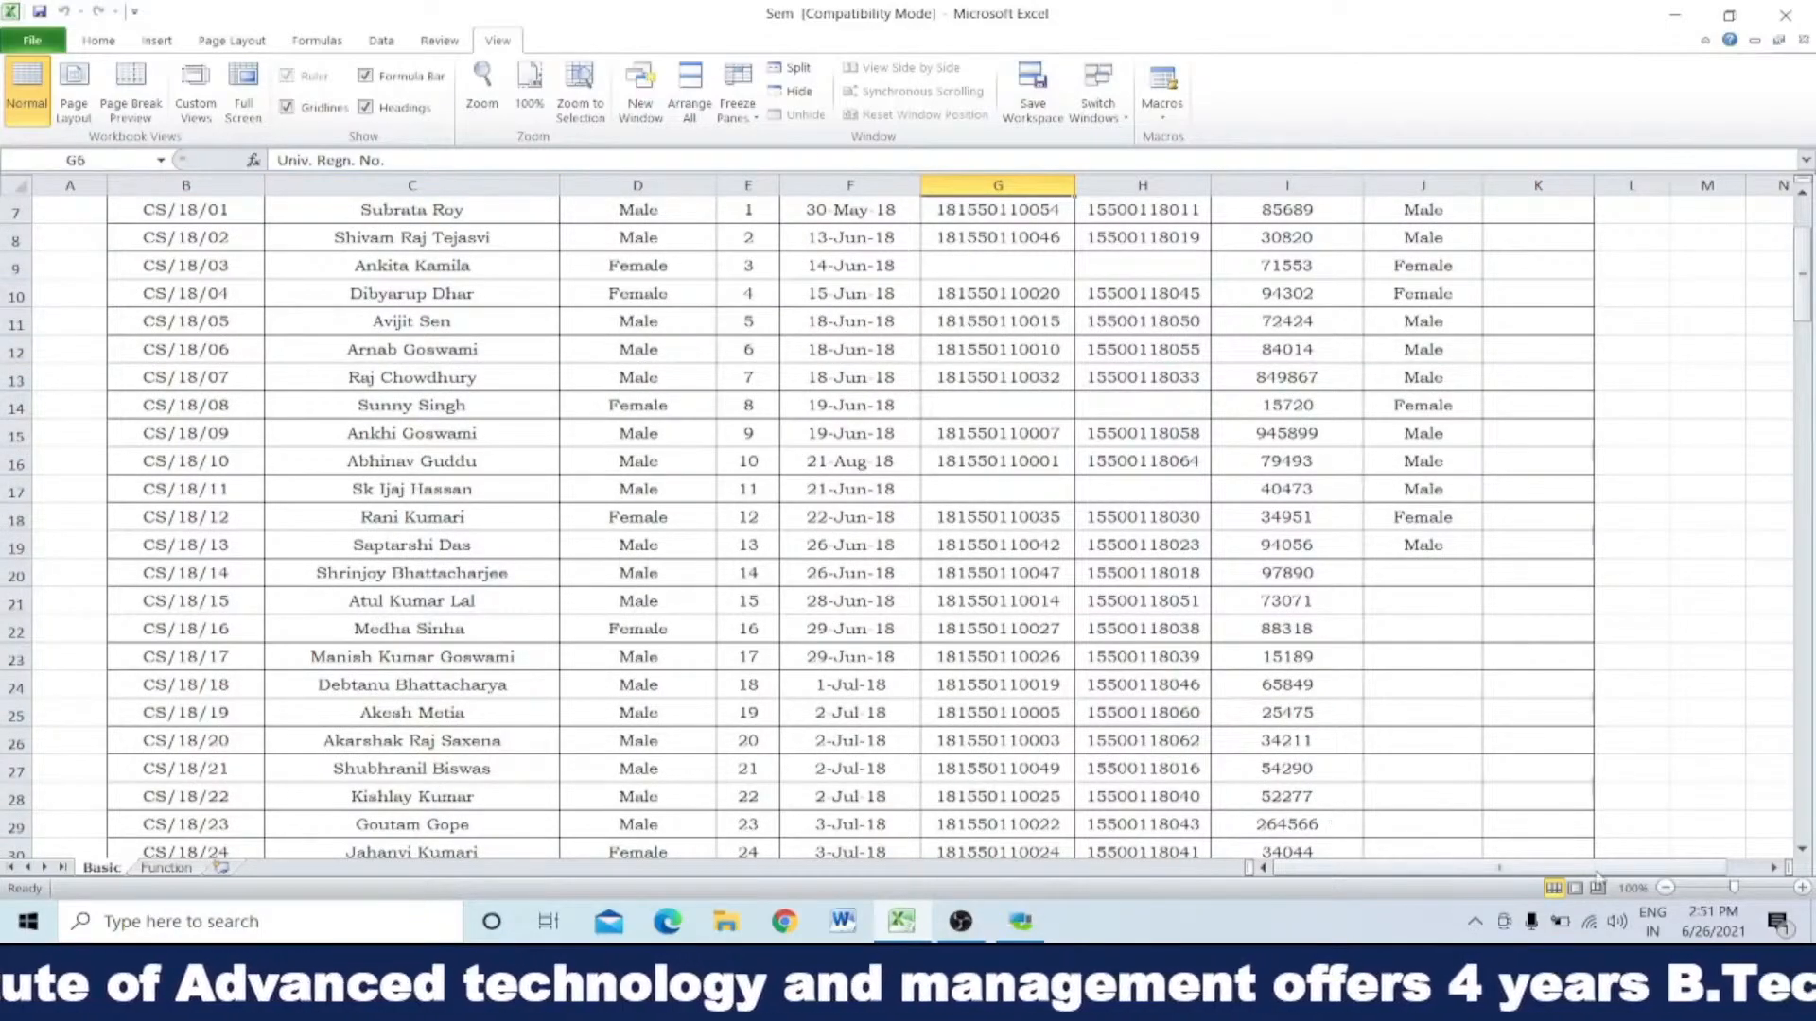
pyautogui.click(1772, 868)
pyautogui.click(1772, 868)
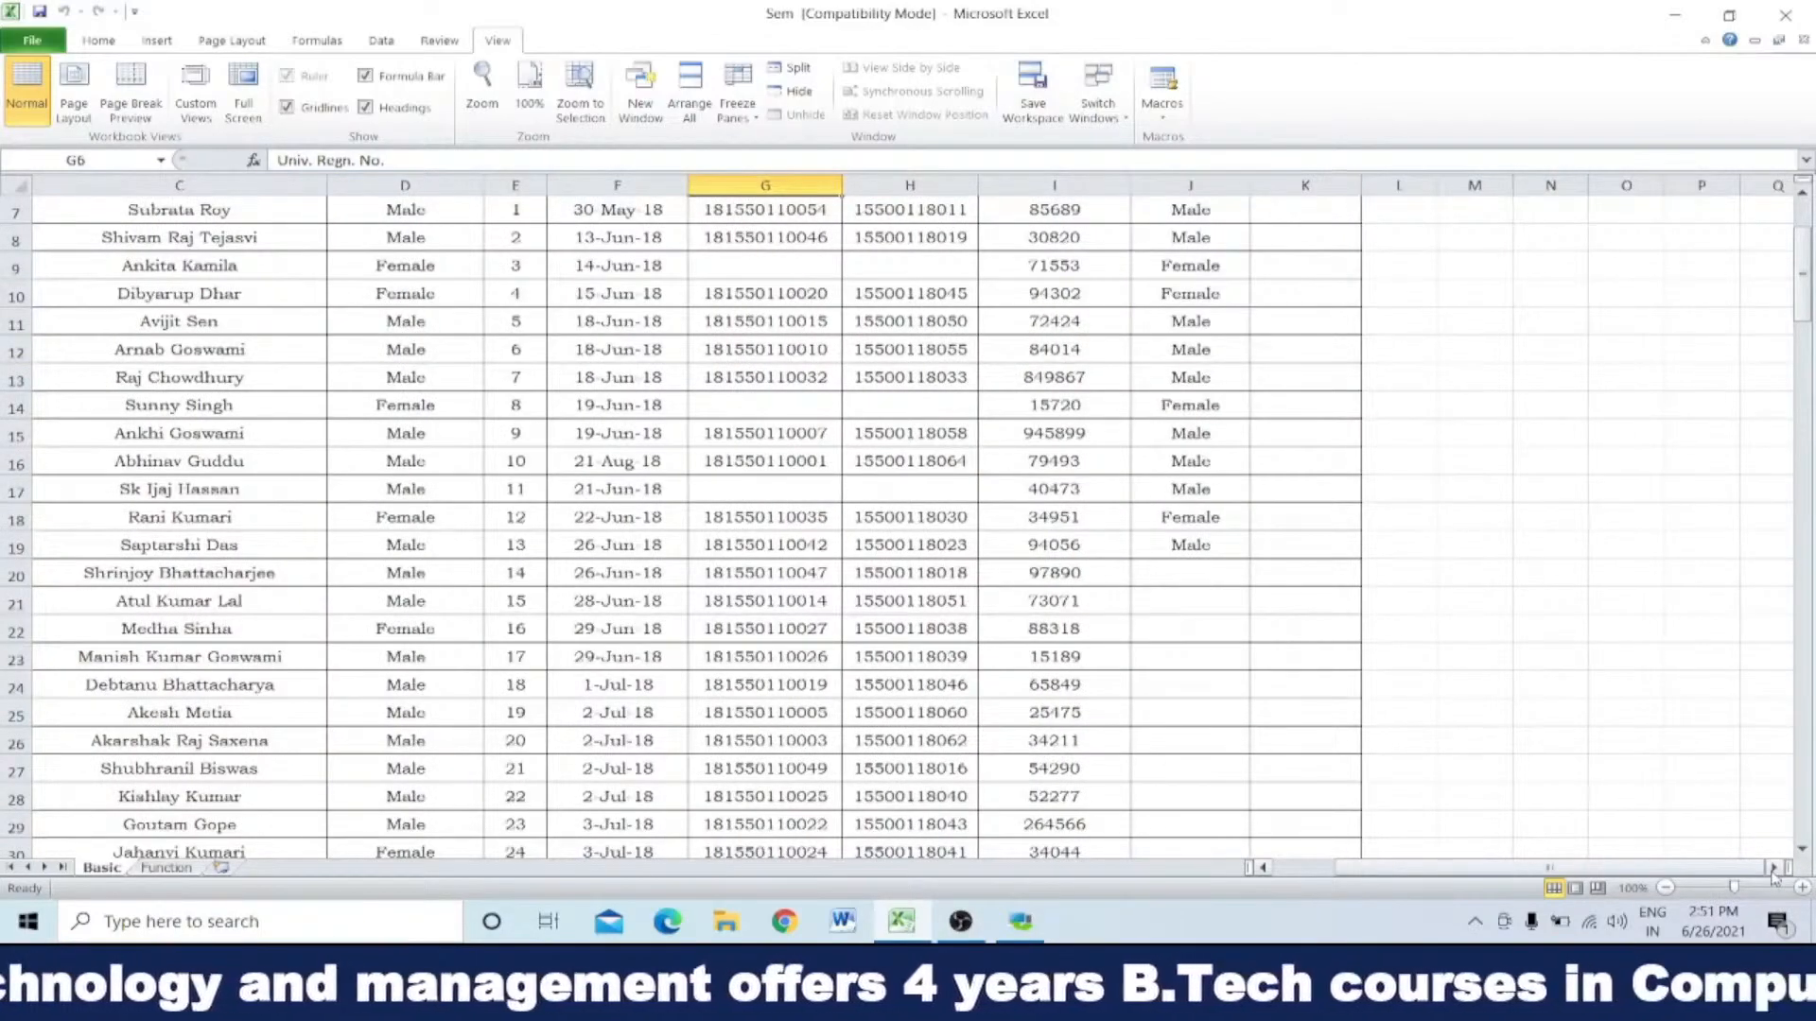
pyautogui.moveTo(1426, 868); pyautogui.dragTo(1229, 878)
pyautogui.scroll(2, 519, 573)
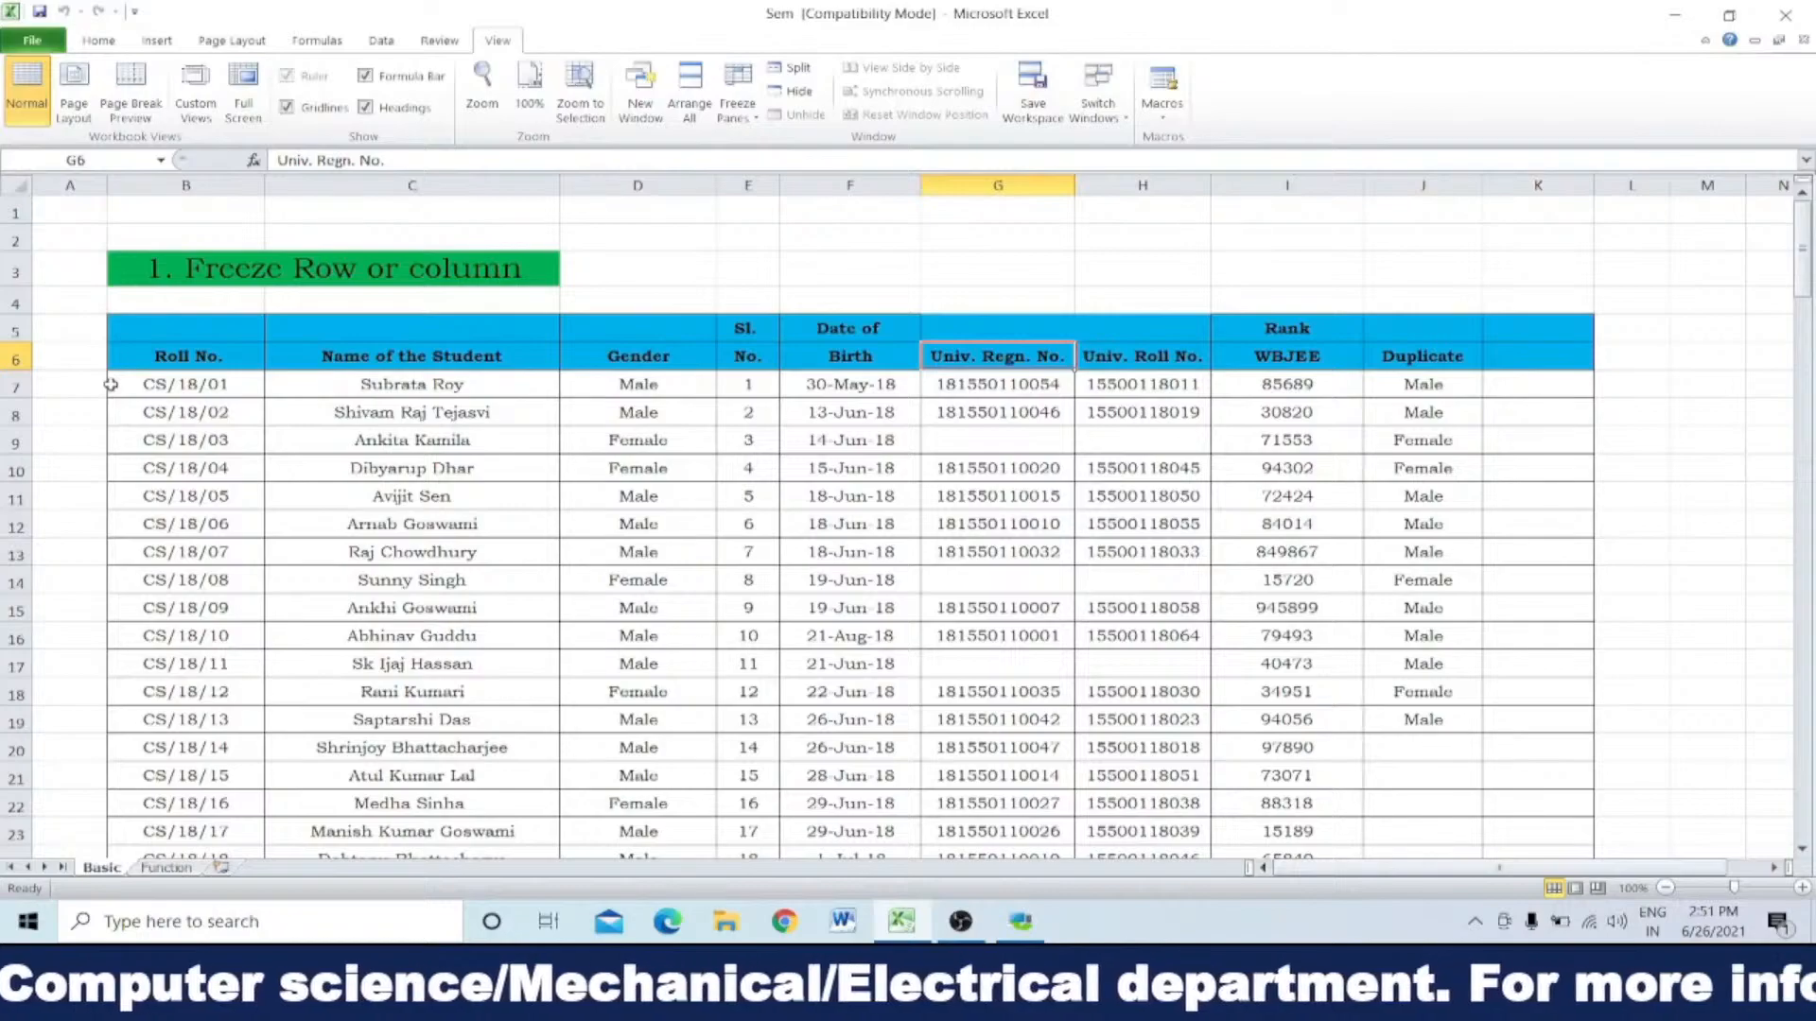
# Step: Select the whole of row 7, directly below the table's header row
pyautogui.click(14, 358)
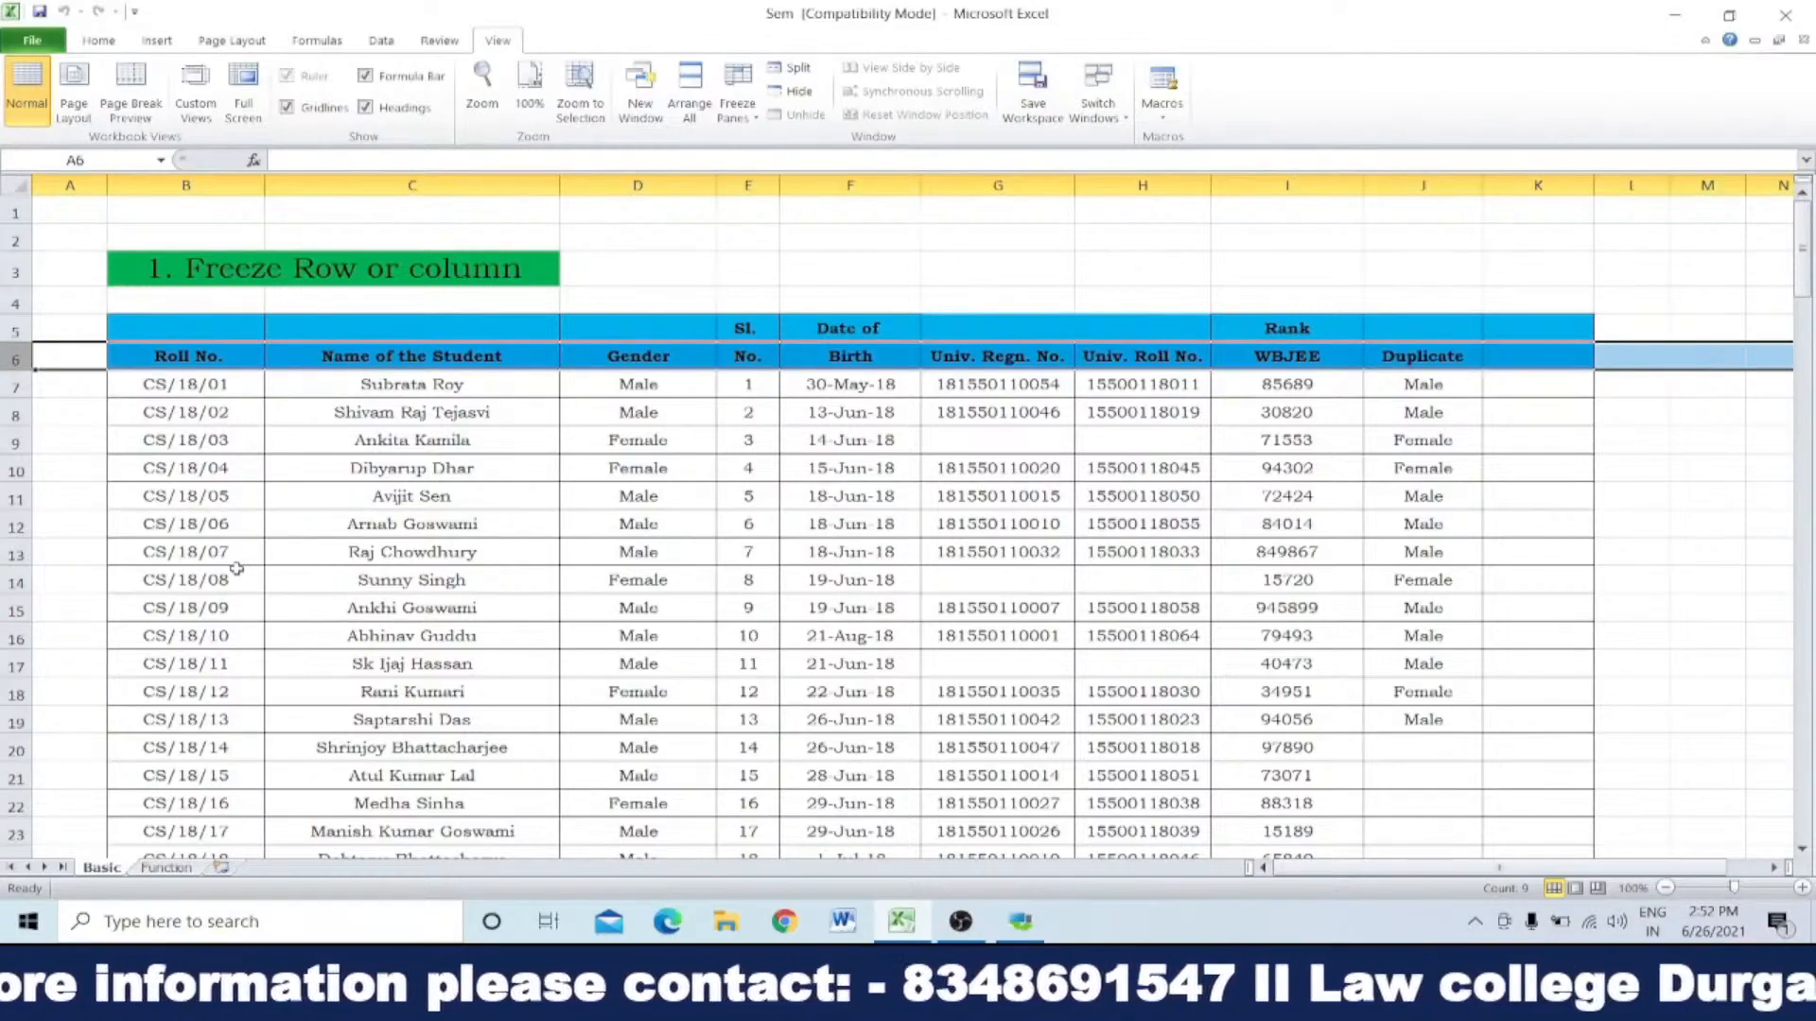
pyautogui.click(13, 387)
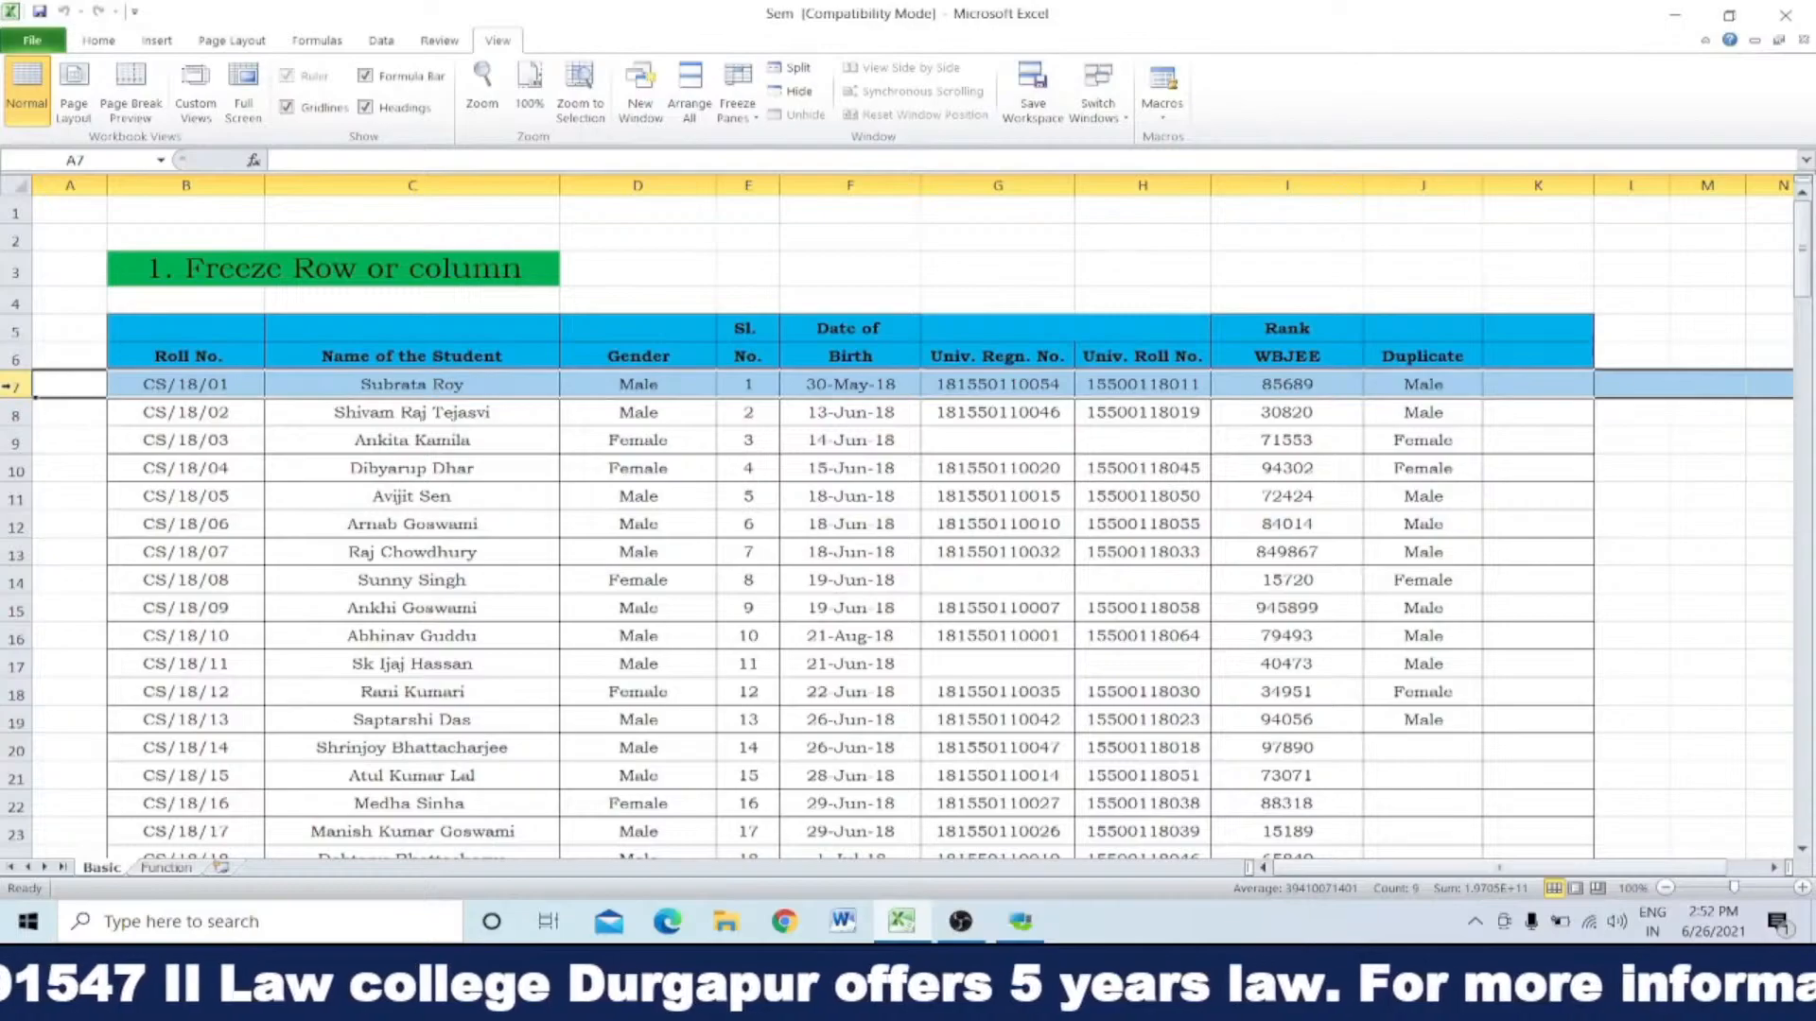
pyautogui.click(10, 497)
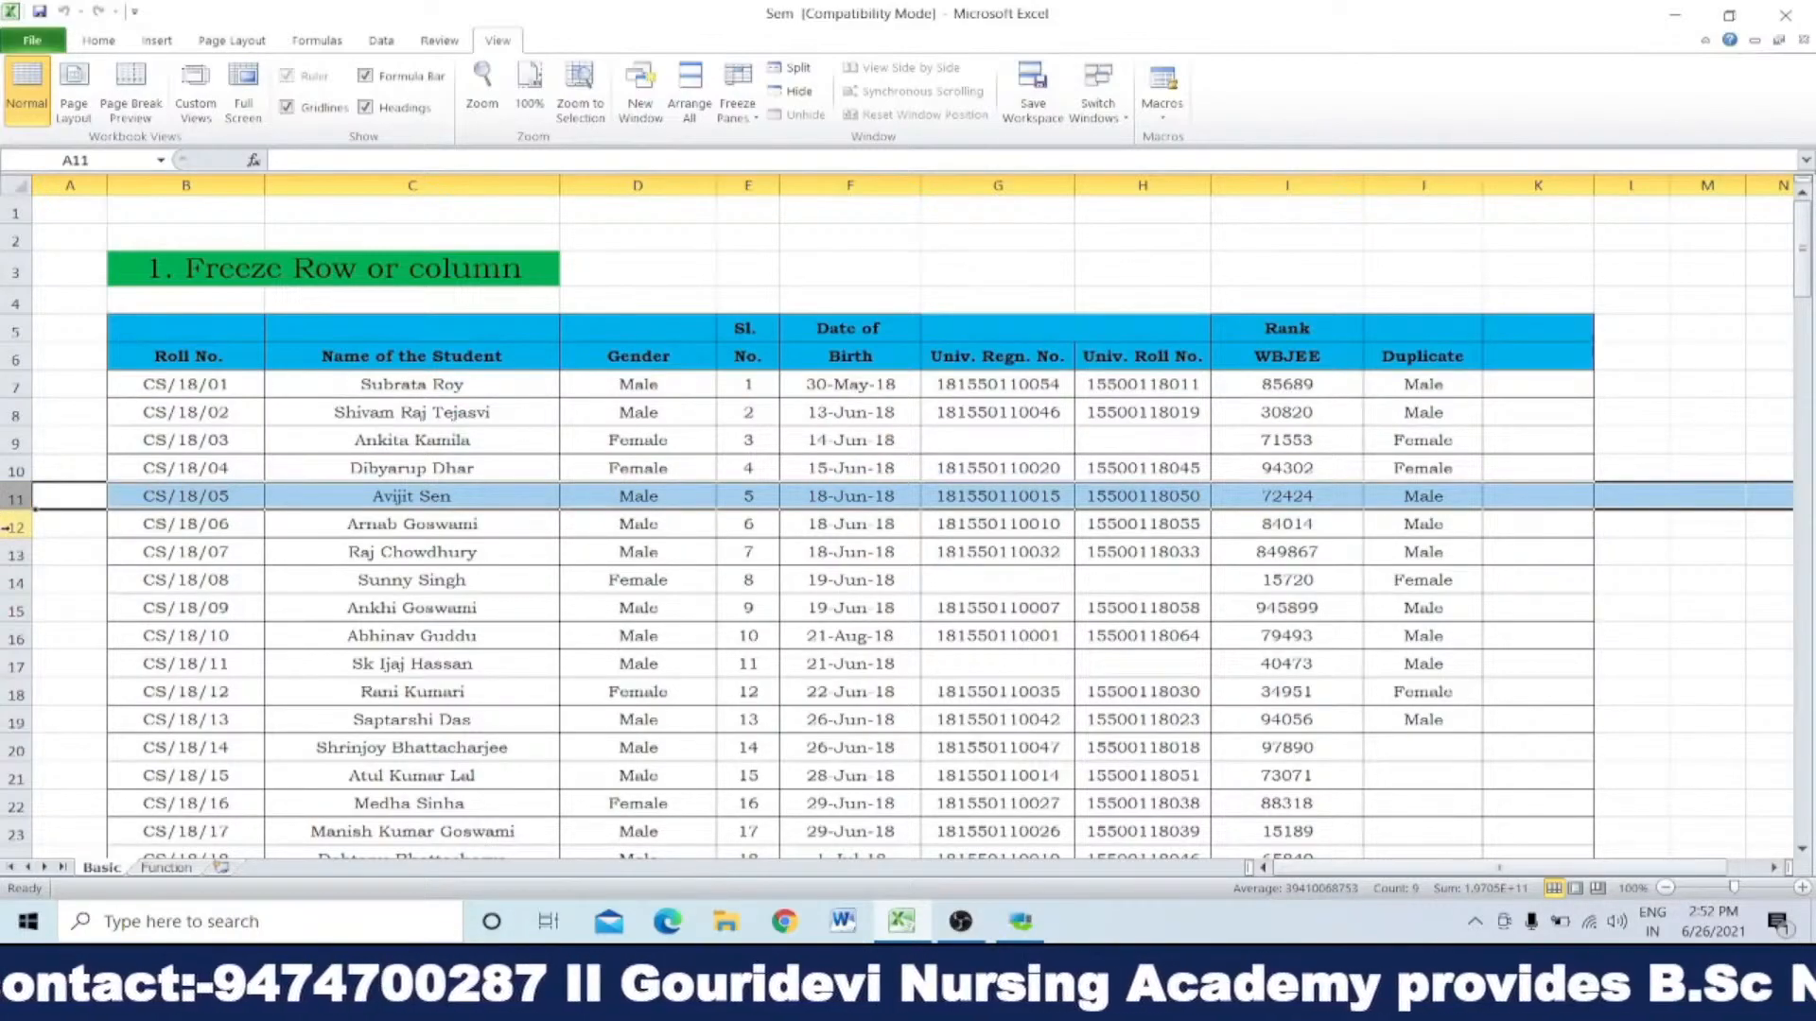
pyautogui.click(10, 527)
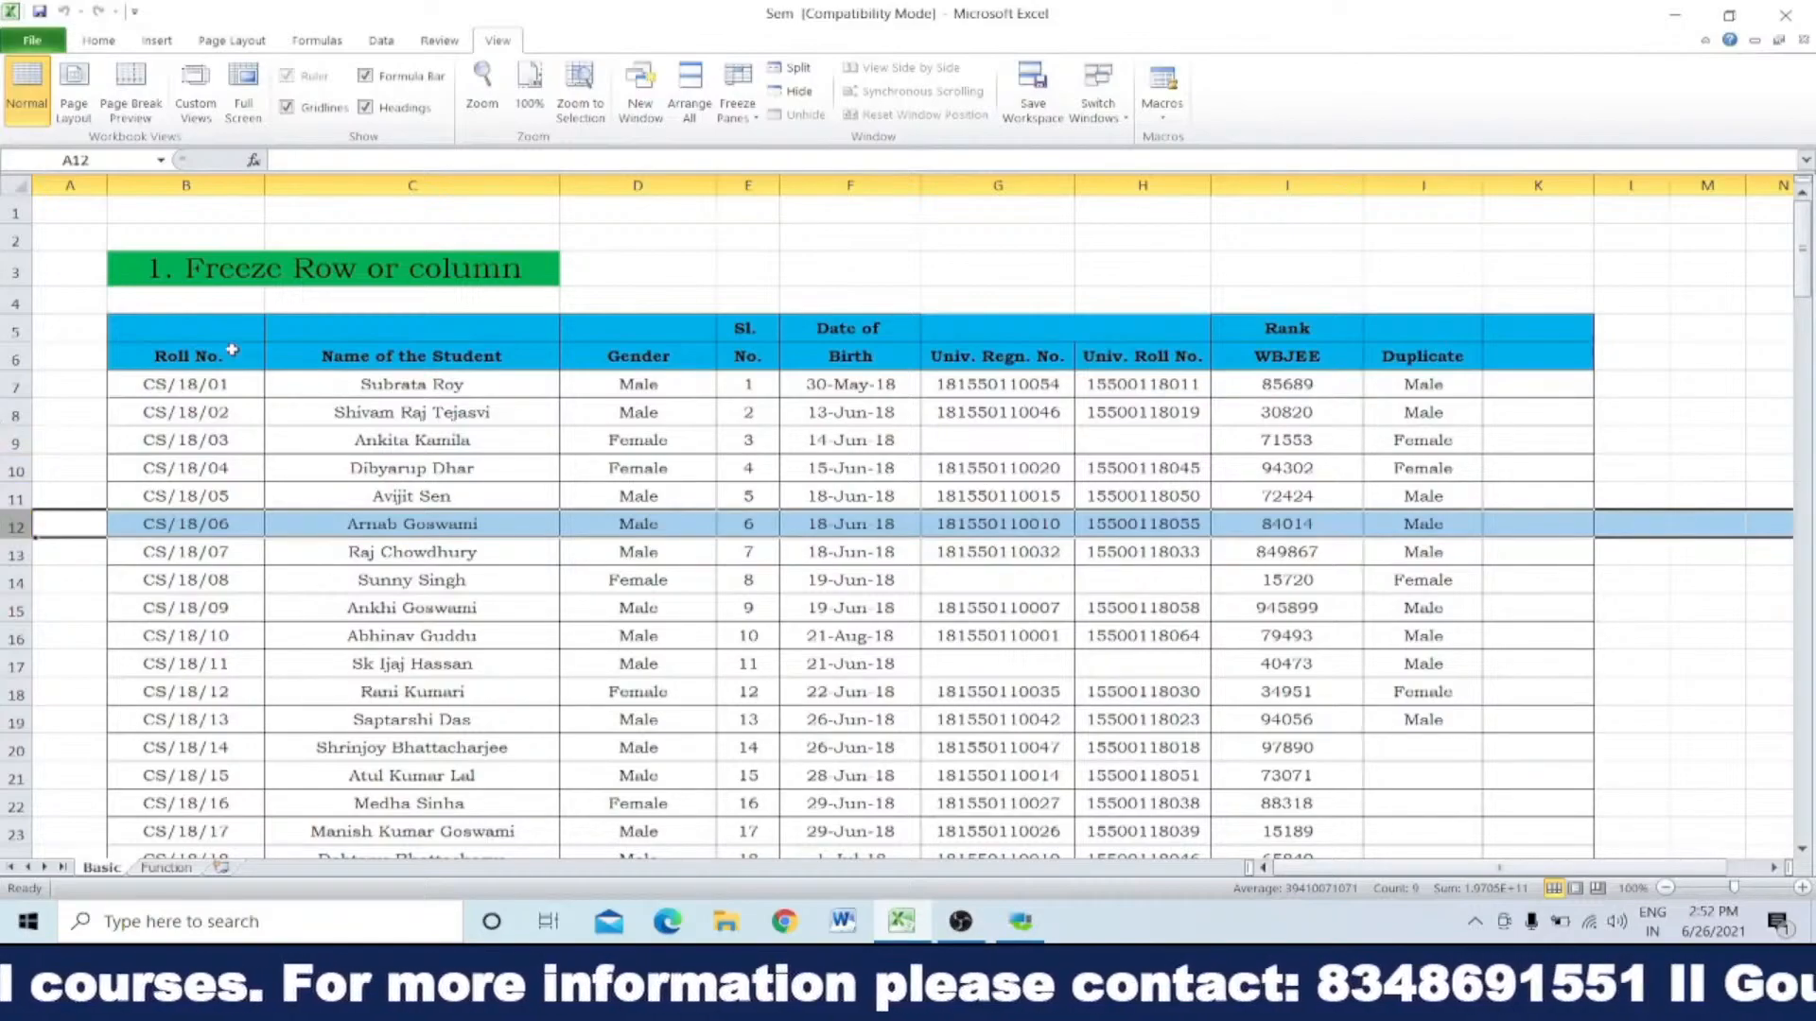
pyautogui.click(8, 358)
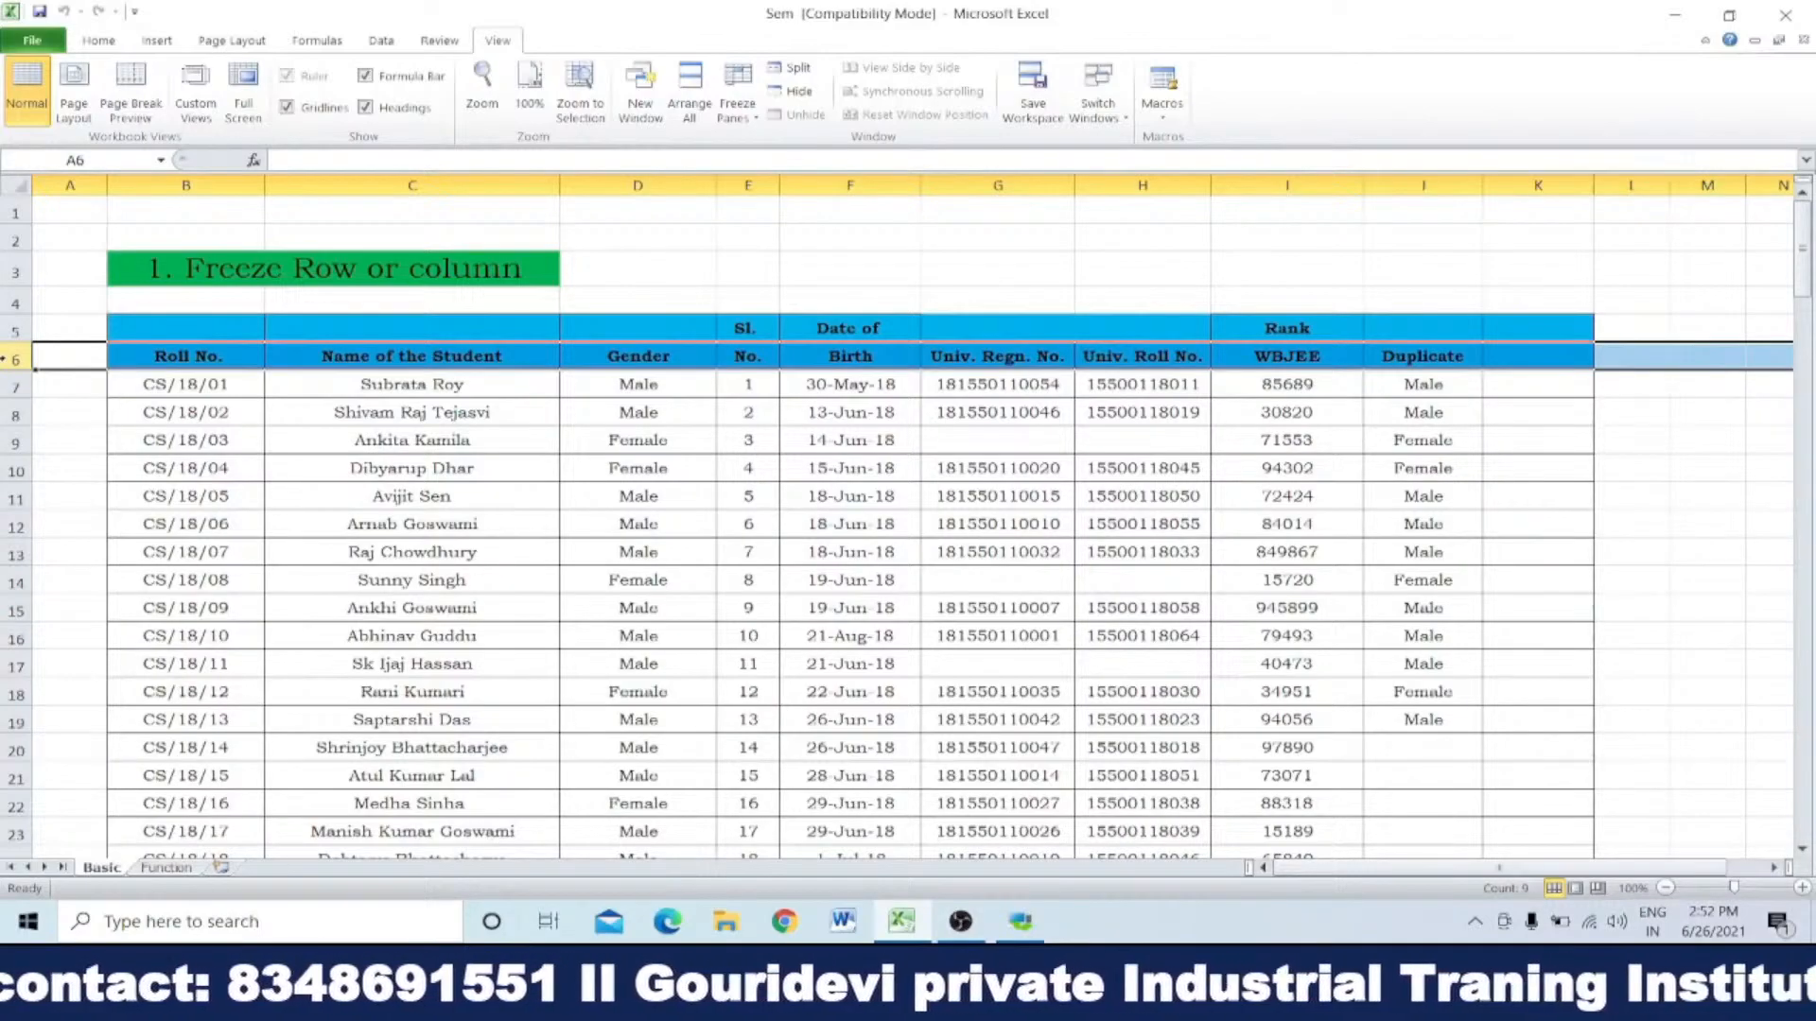
pyautogui.click(11, 386)
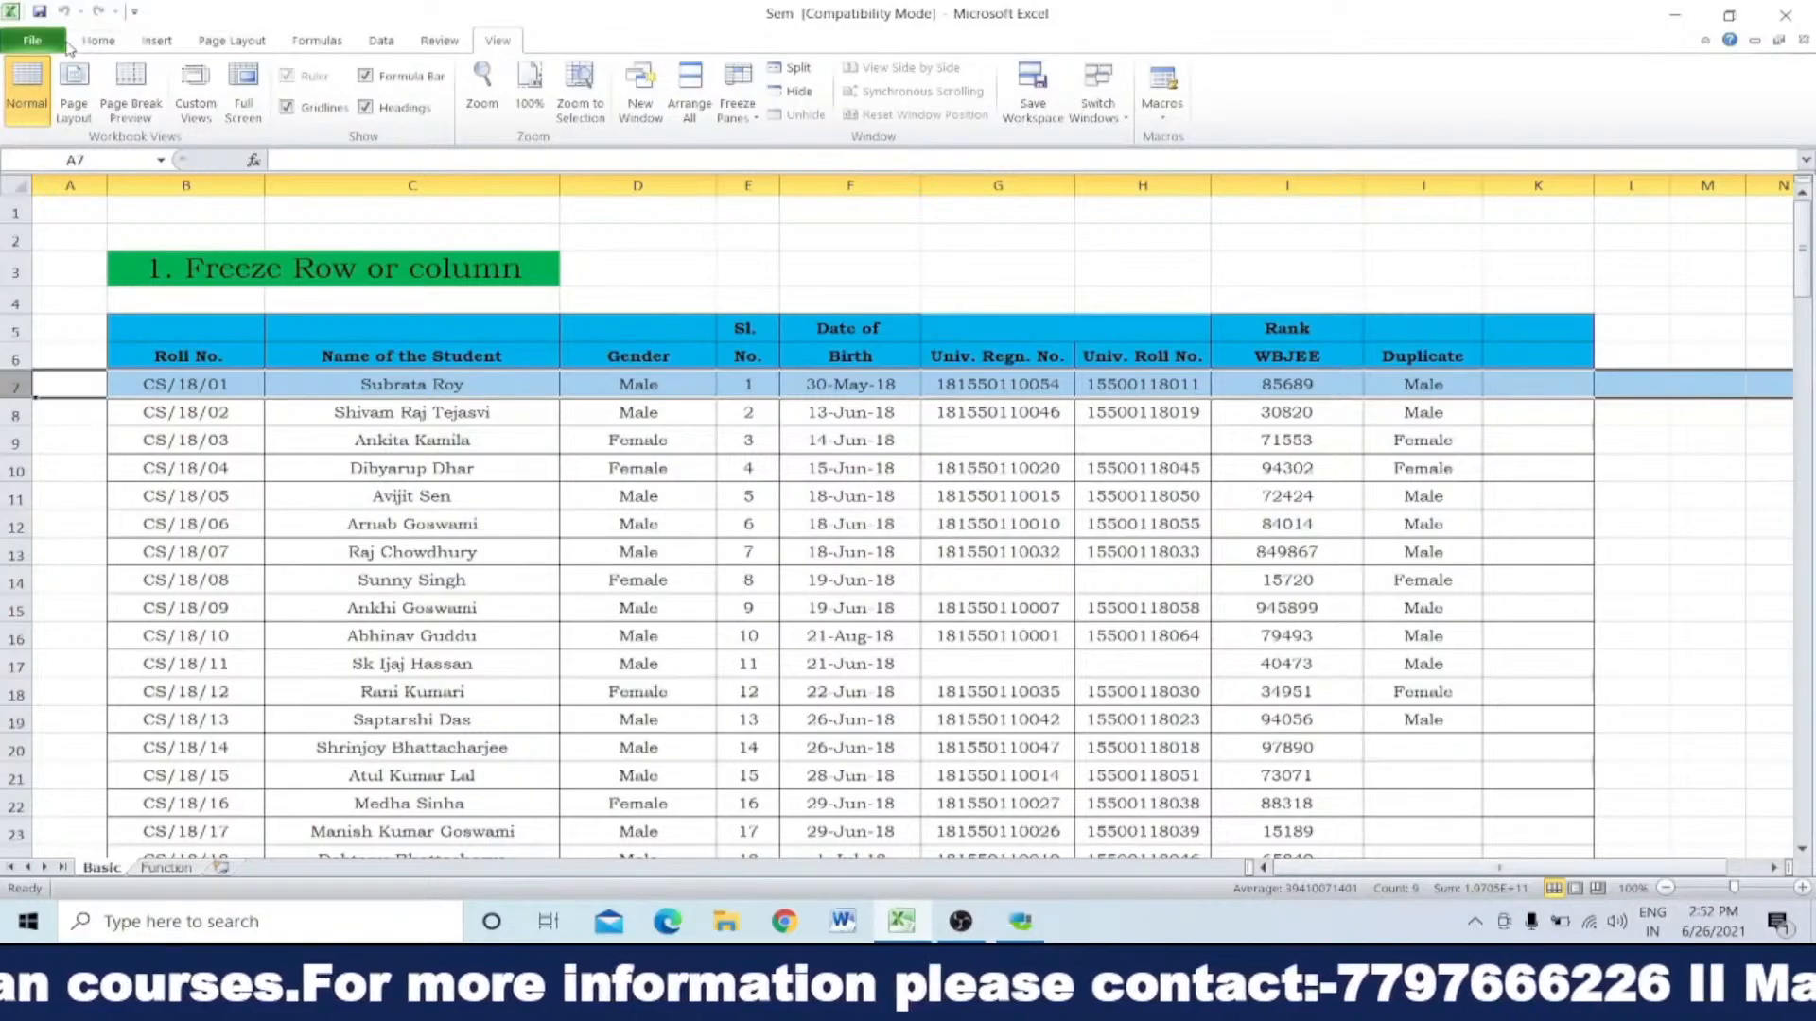
pyautogui.click(94, 45)
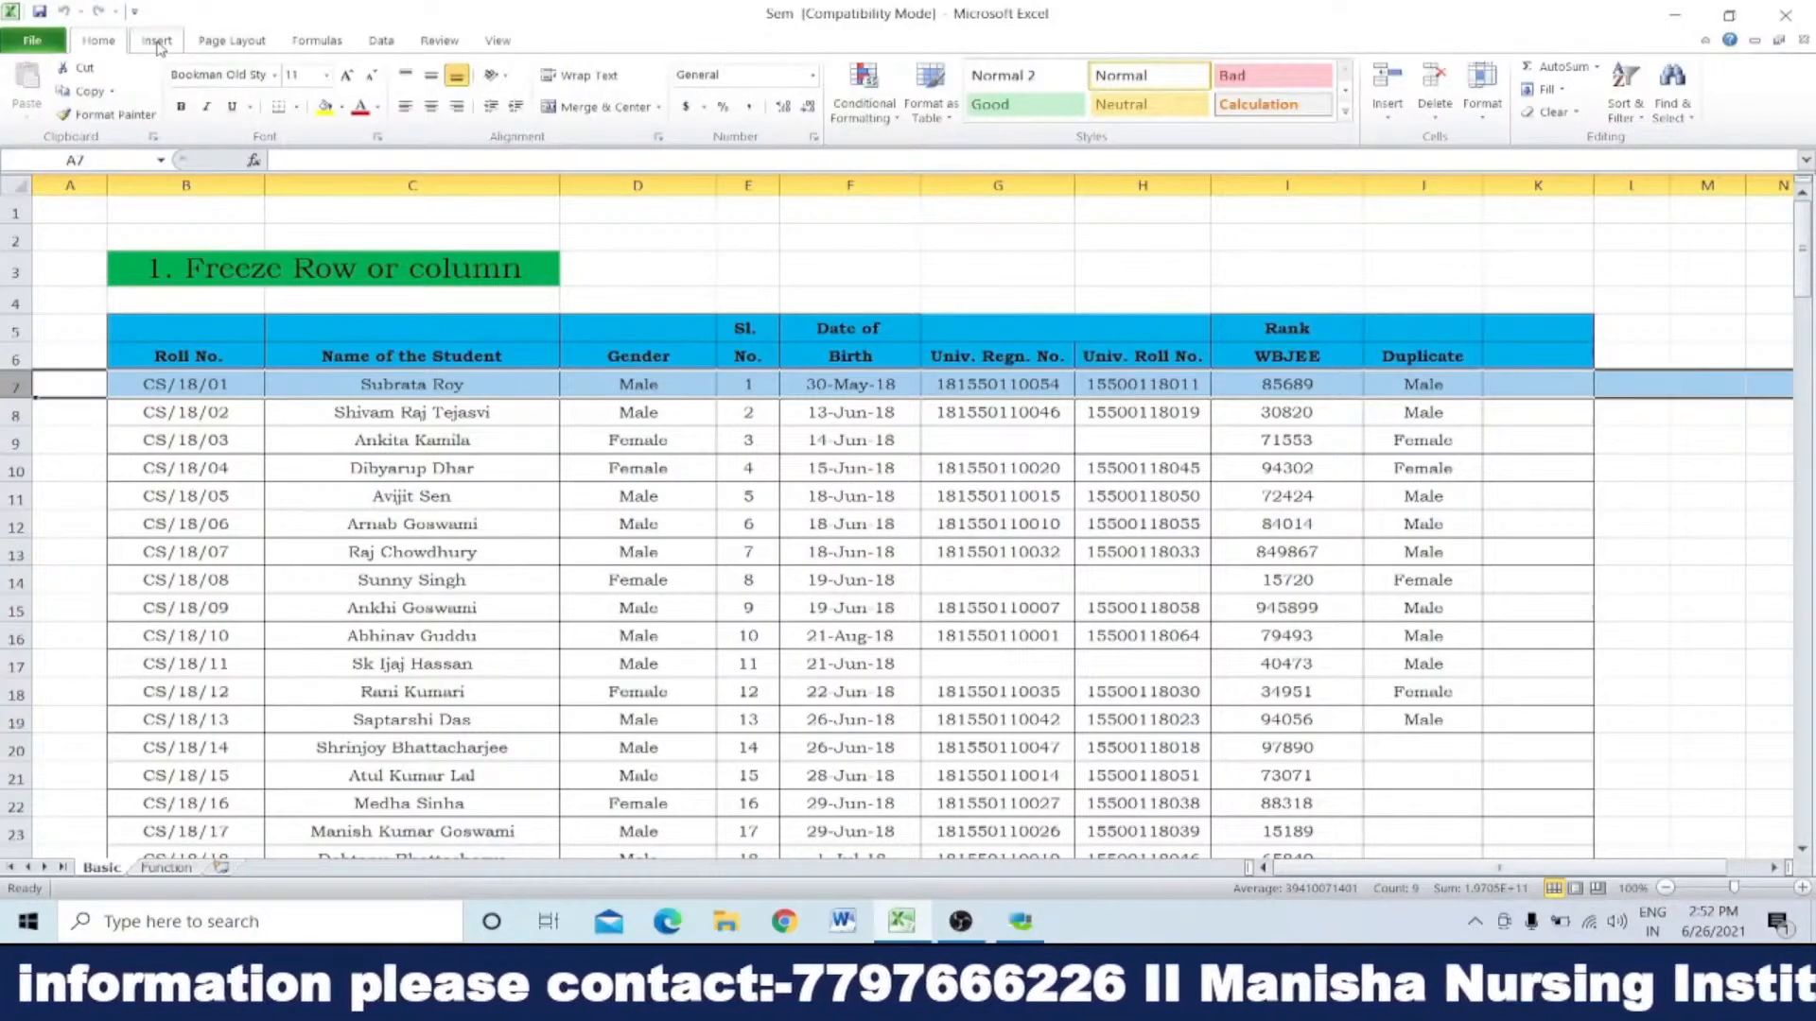
pyautogui.click(157, 45)
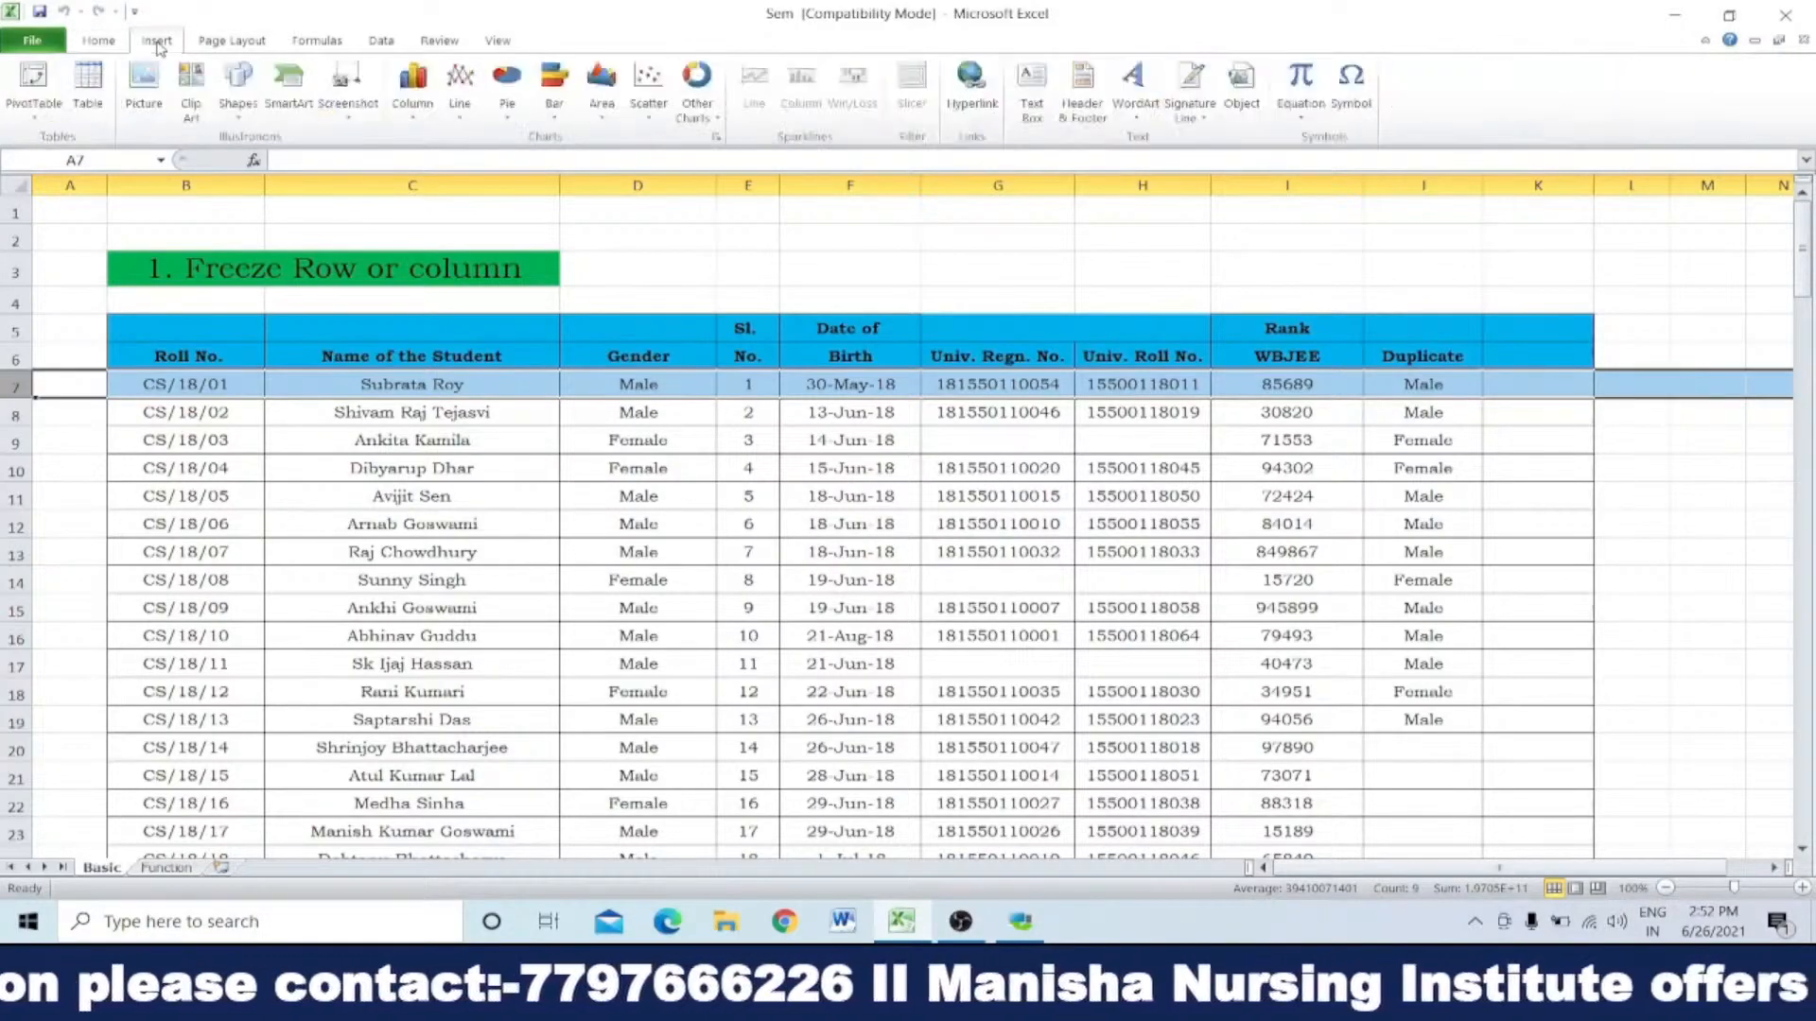
pyautogui.click(229, 48)
pyautogui.click(312, 43)
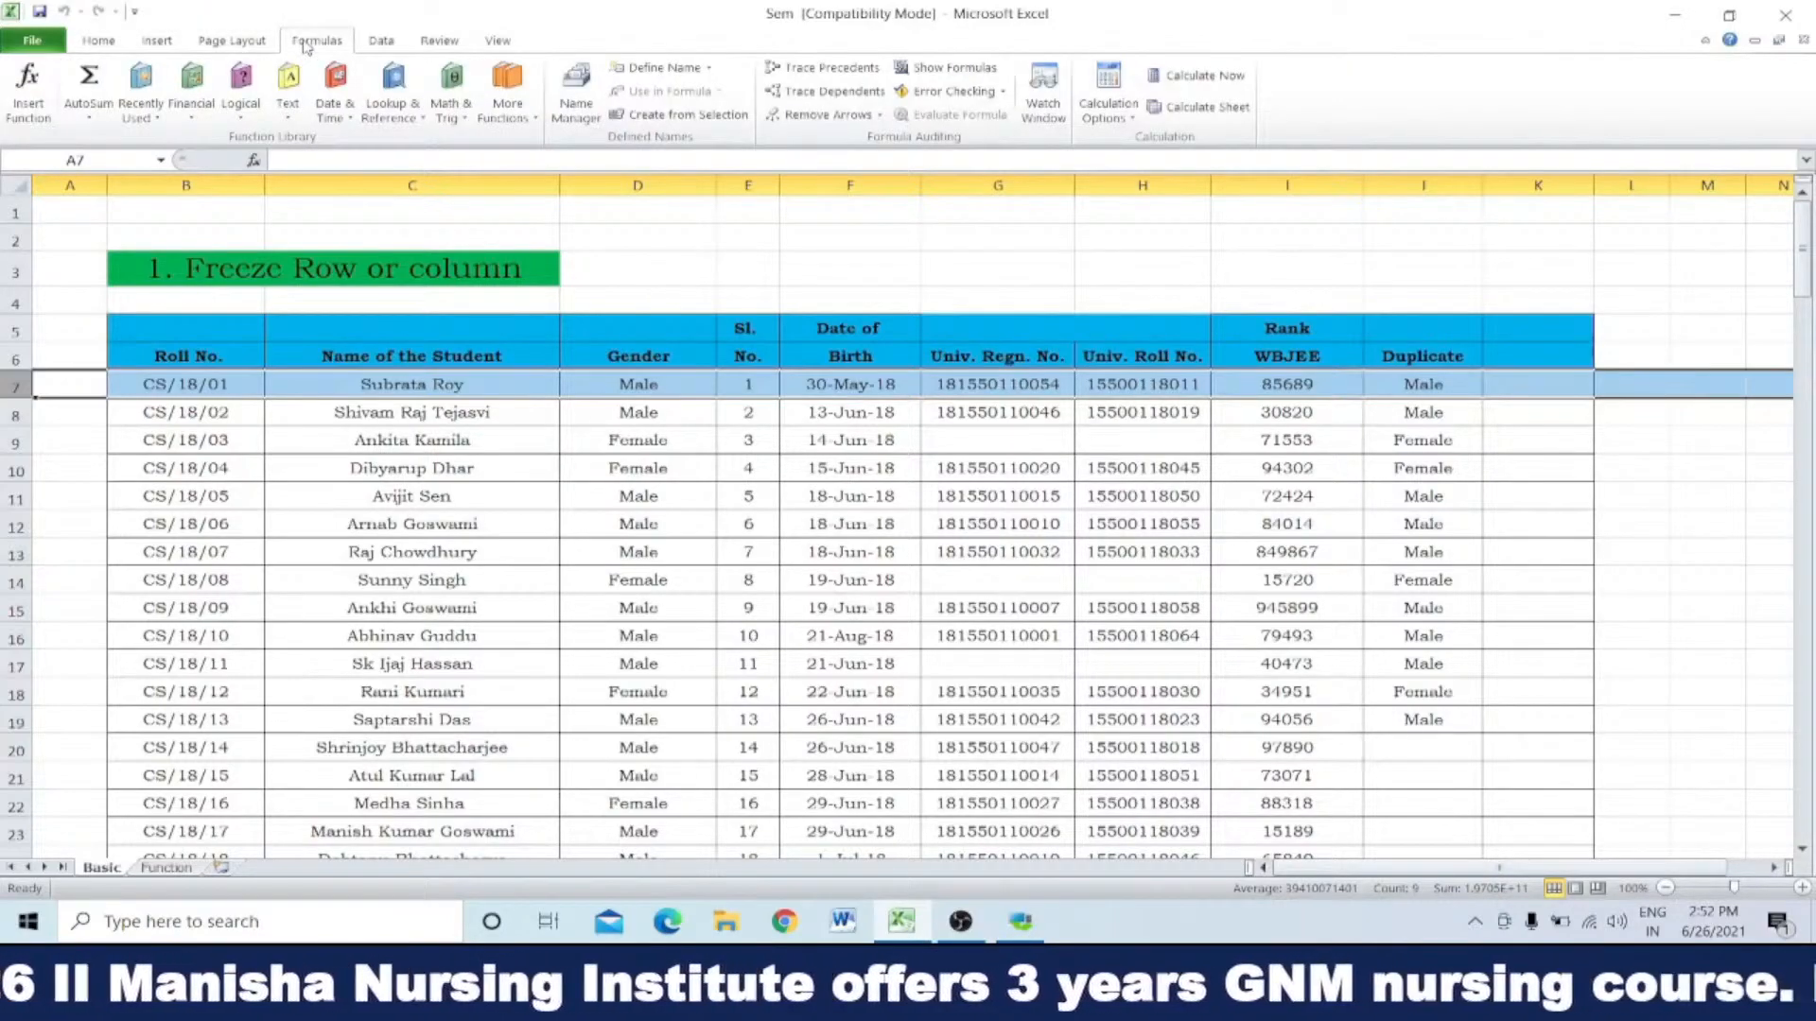
# Step: Freeze the rows above row 7 so the table's header stays in view
pyautogui.click(388, 43)
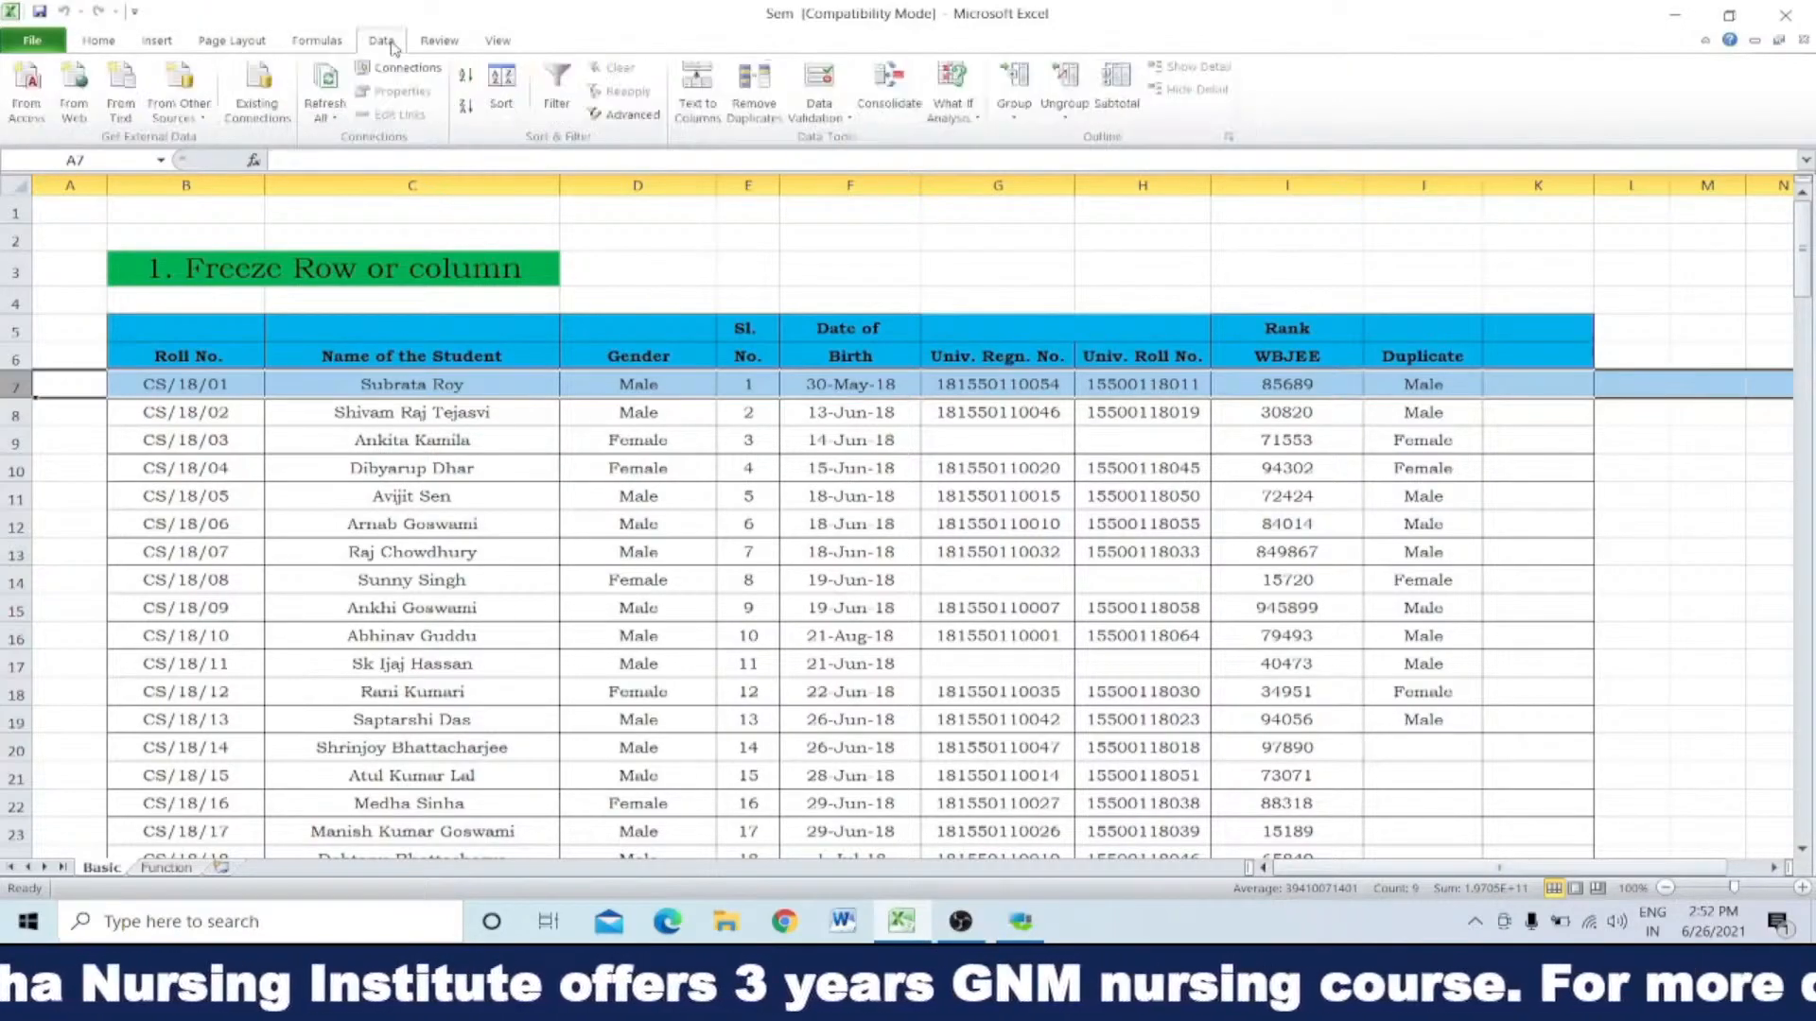
pyautogui.click(437, 45)
pyautogui.click(494, 43)
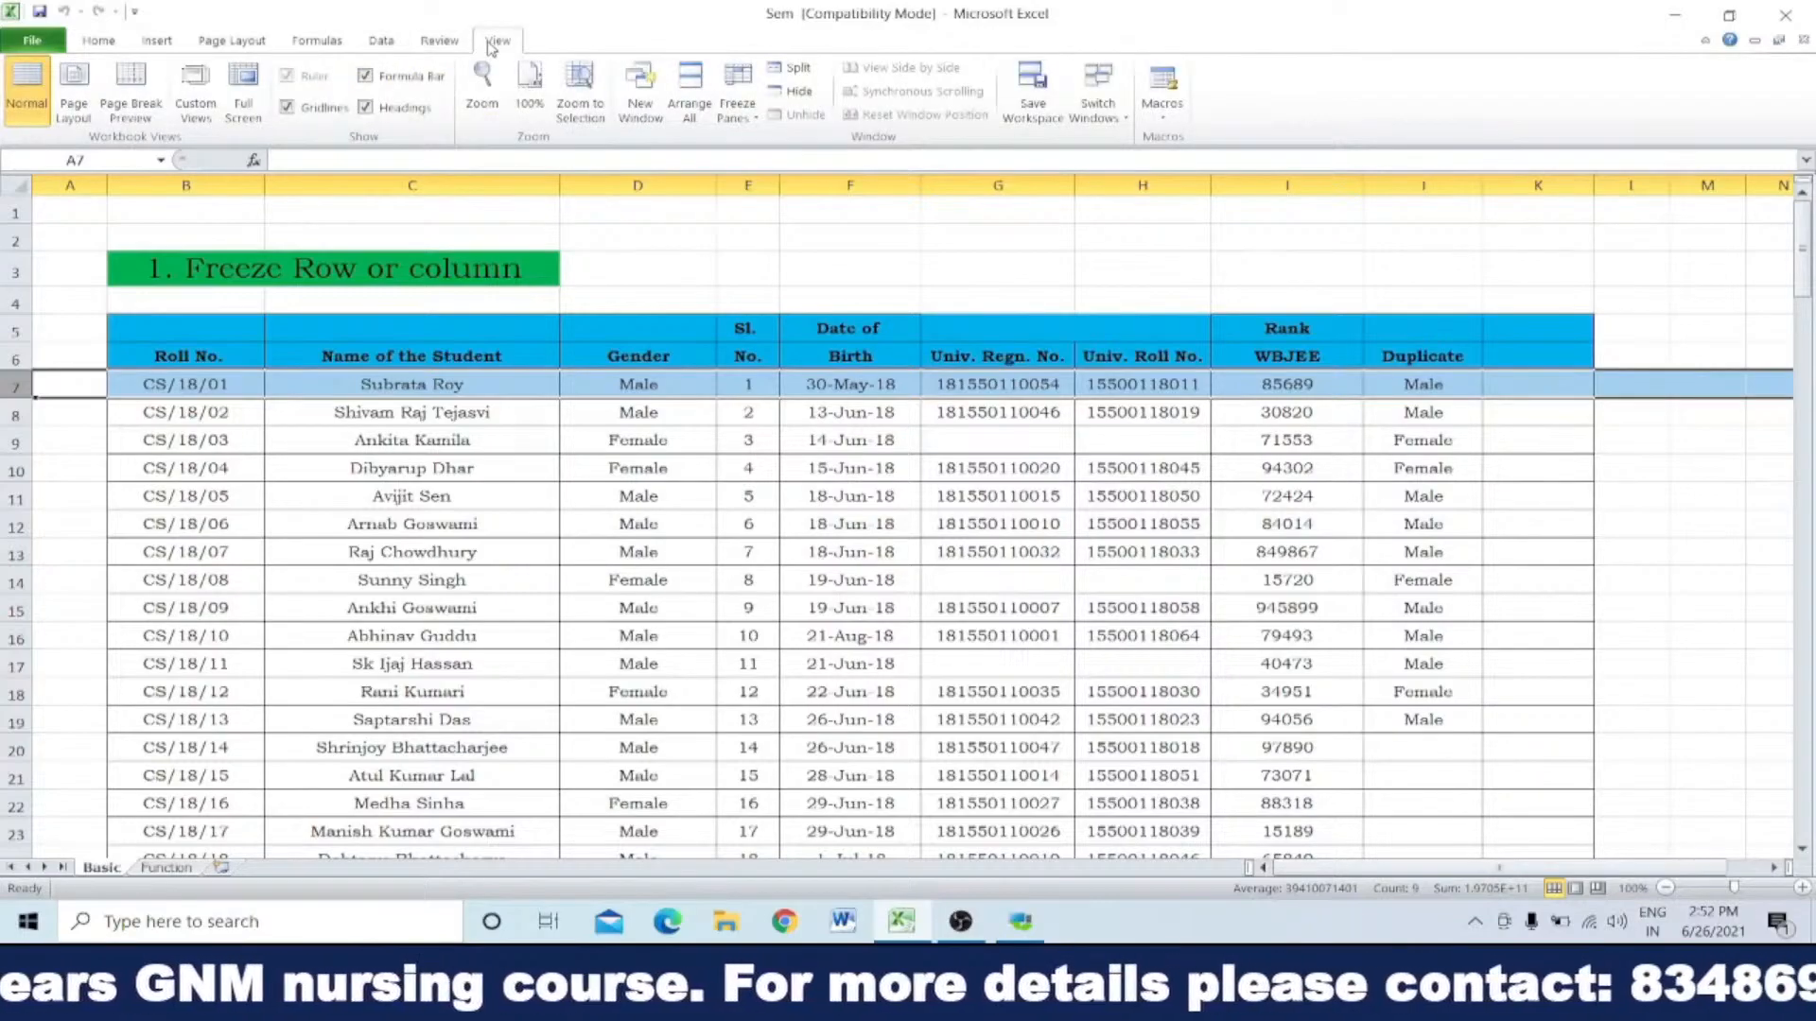
pyautogui.click(733, 95)
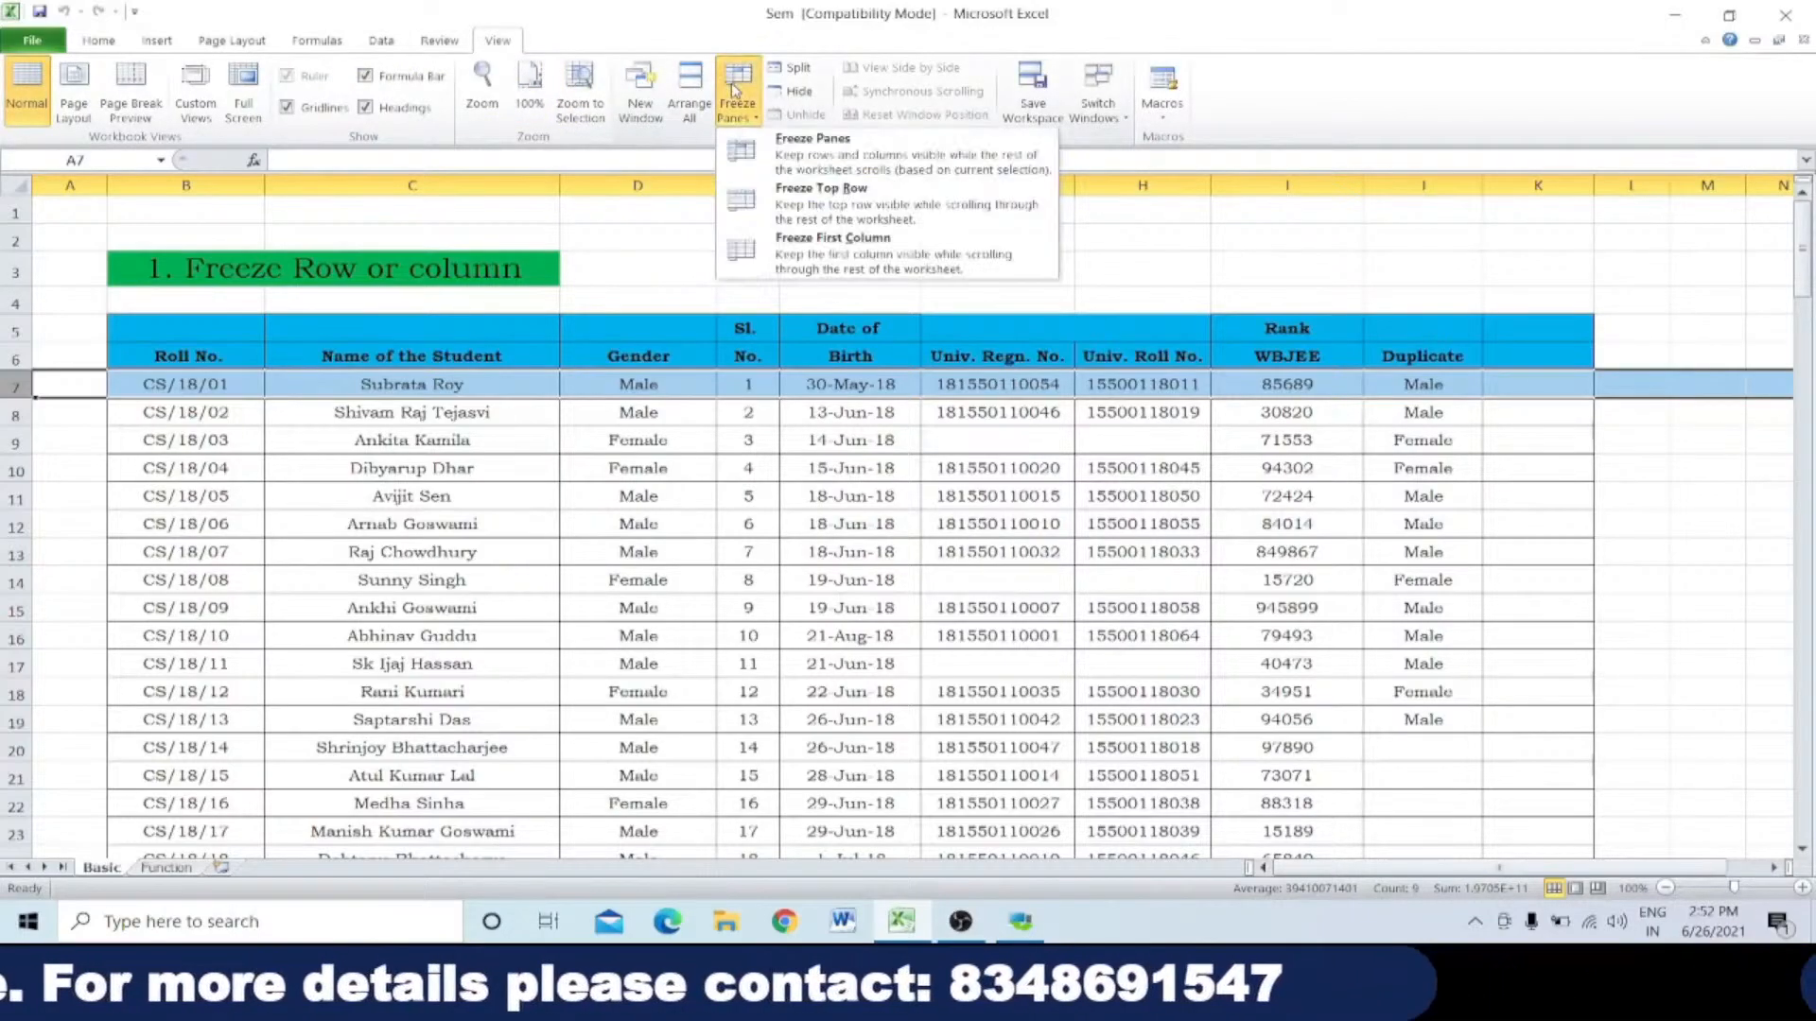
pyautogui.click(822, 160)
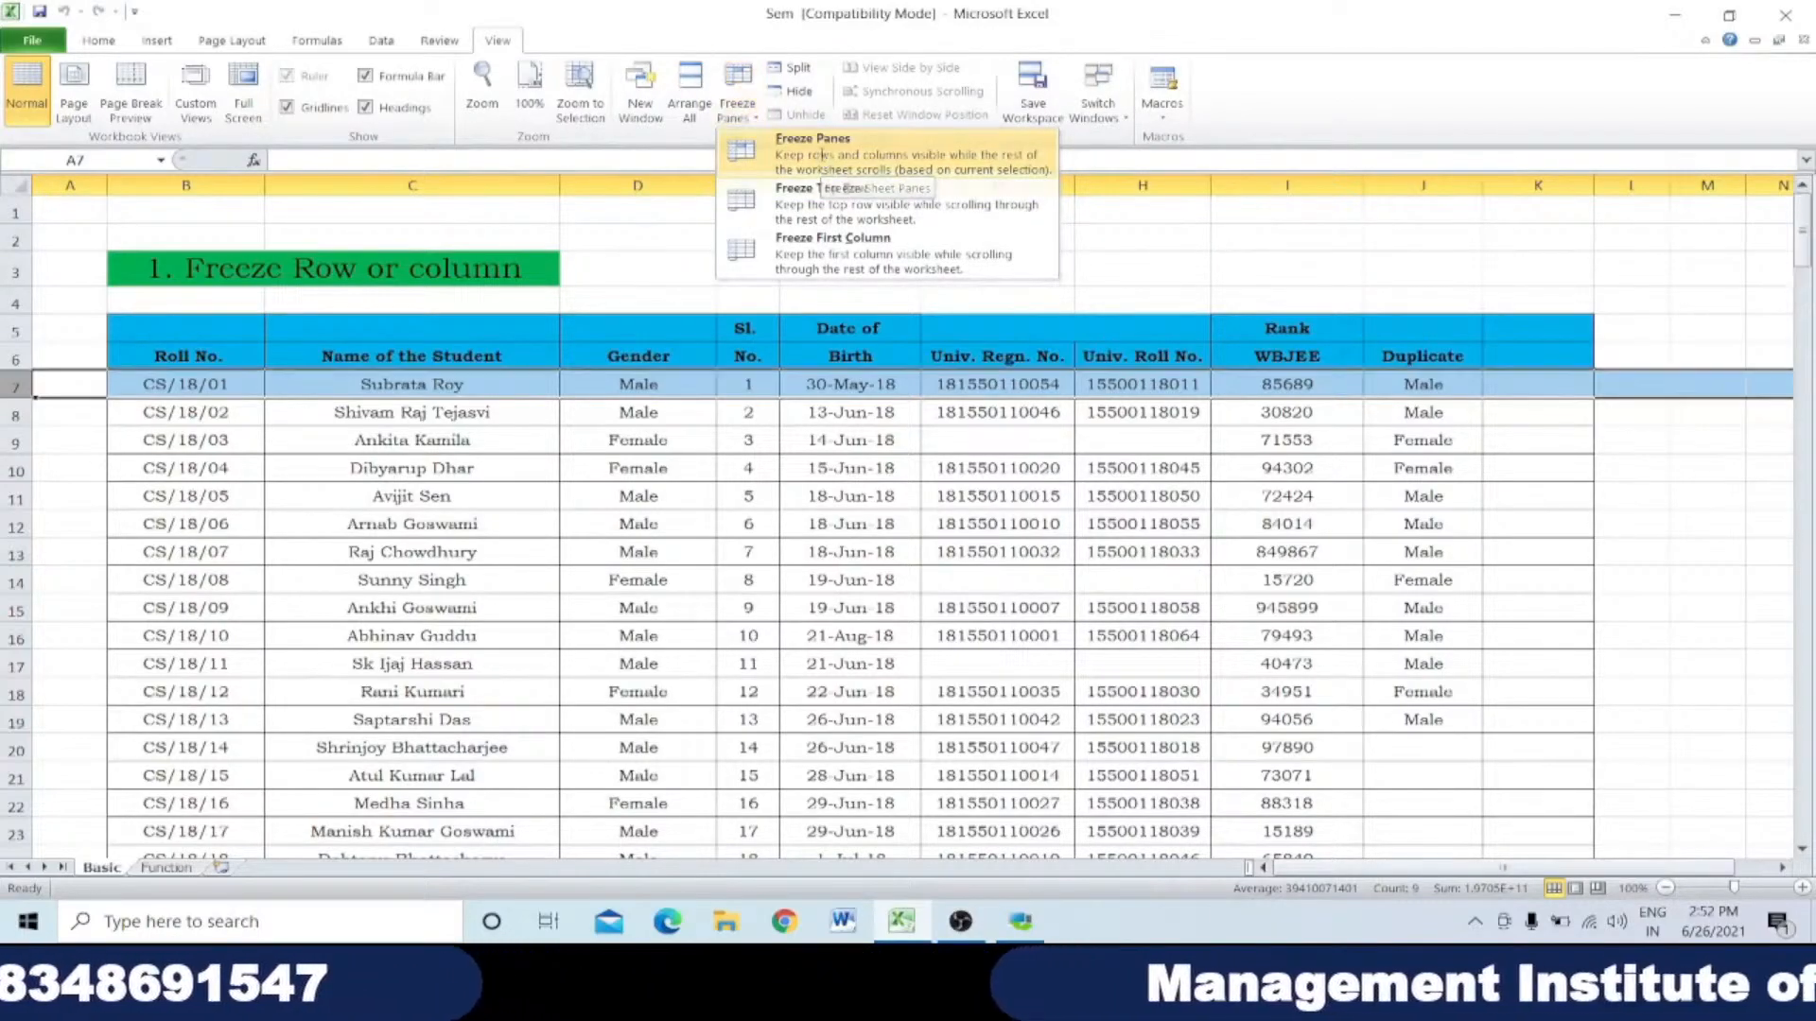
pyautogui.click(613, 470)
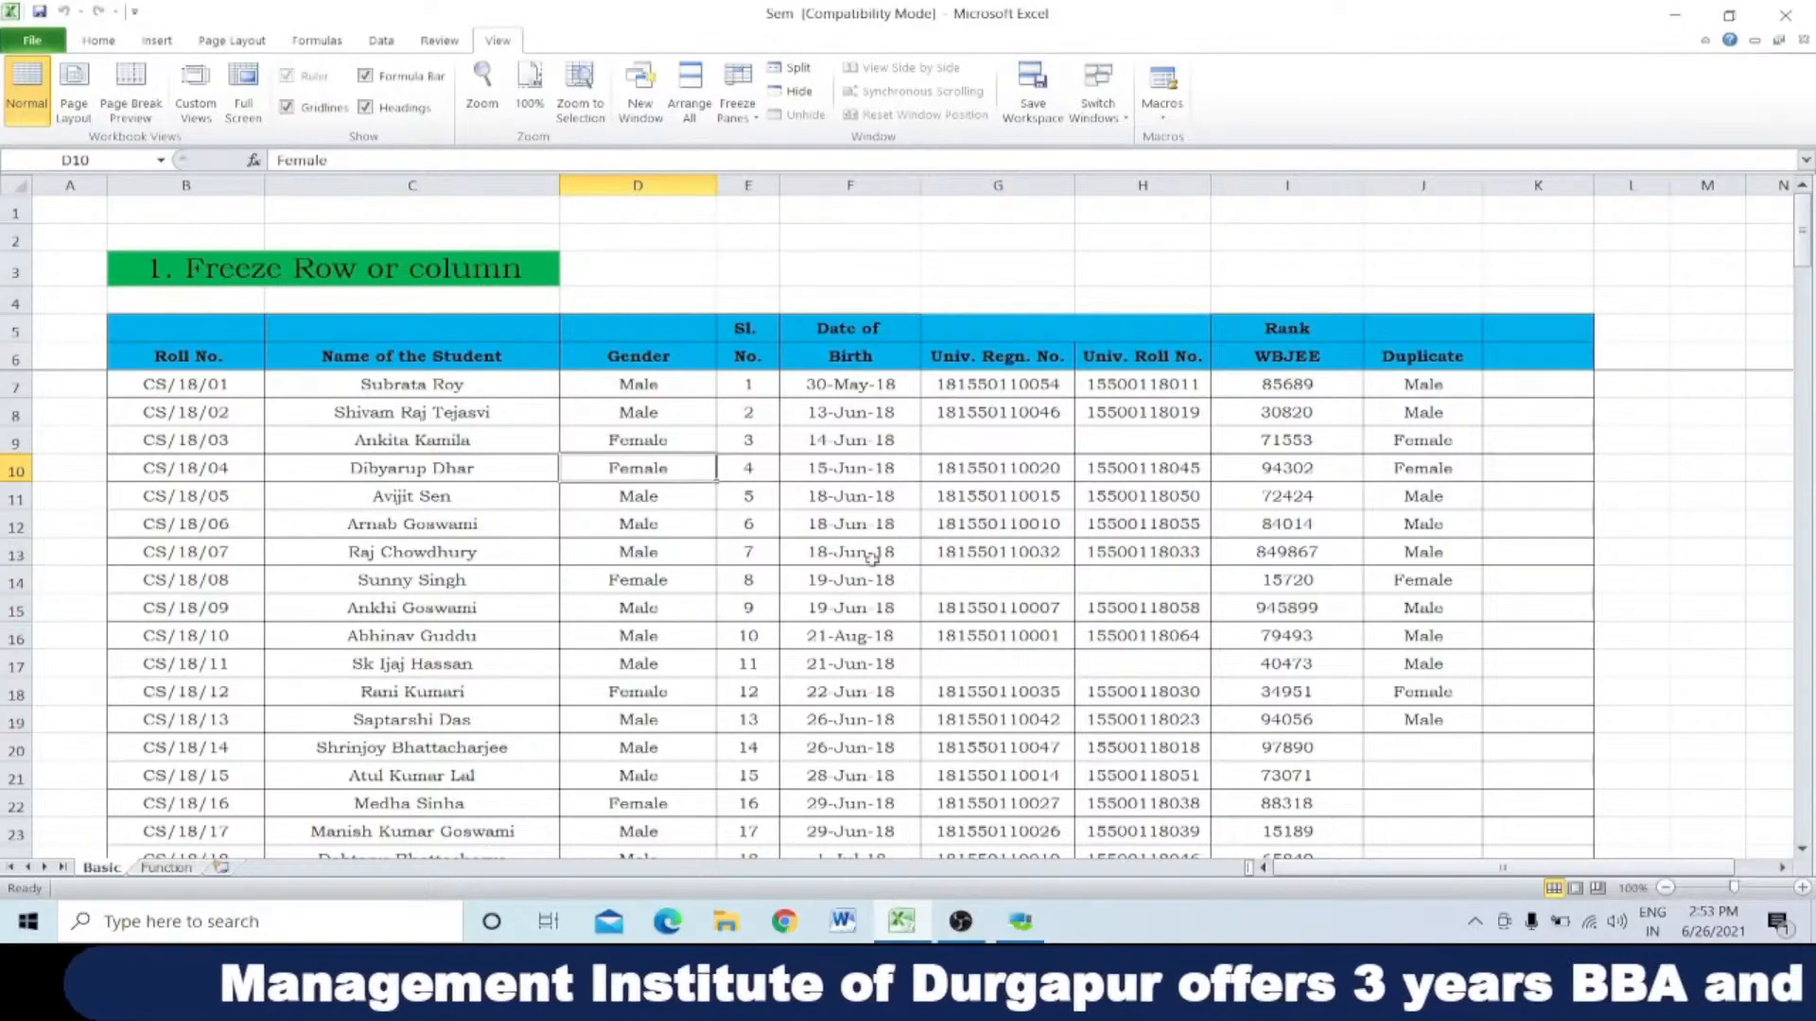
# Step: Go down through the student records and back up to examine how the frozen header rows behave
pyautogui.scroll(-2, 873, 557)
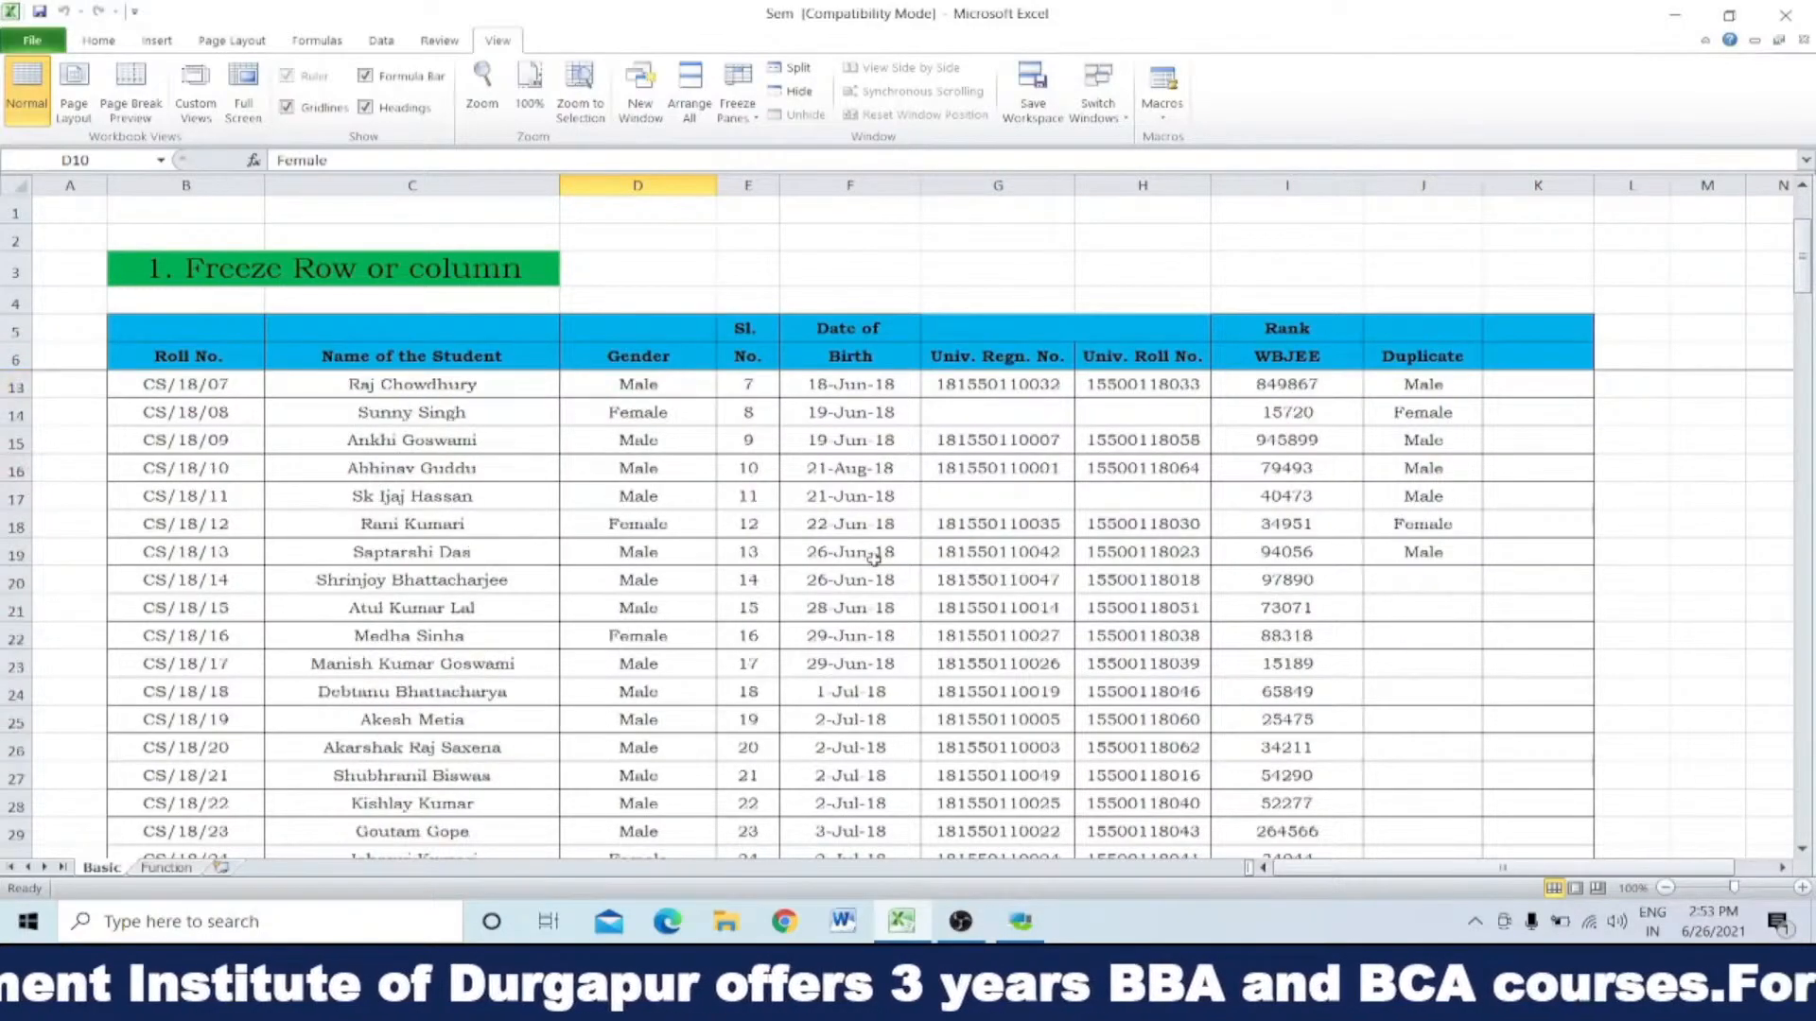
pyautogui.scroll(-3, 872, 557)
pyautogui.scroll(-3, 872, 557)
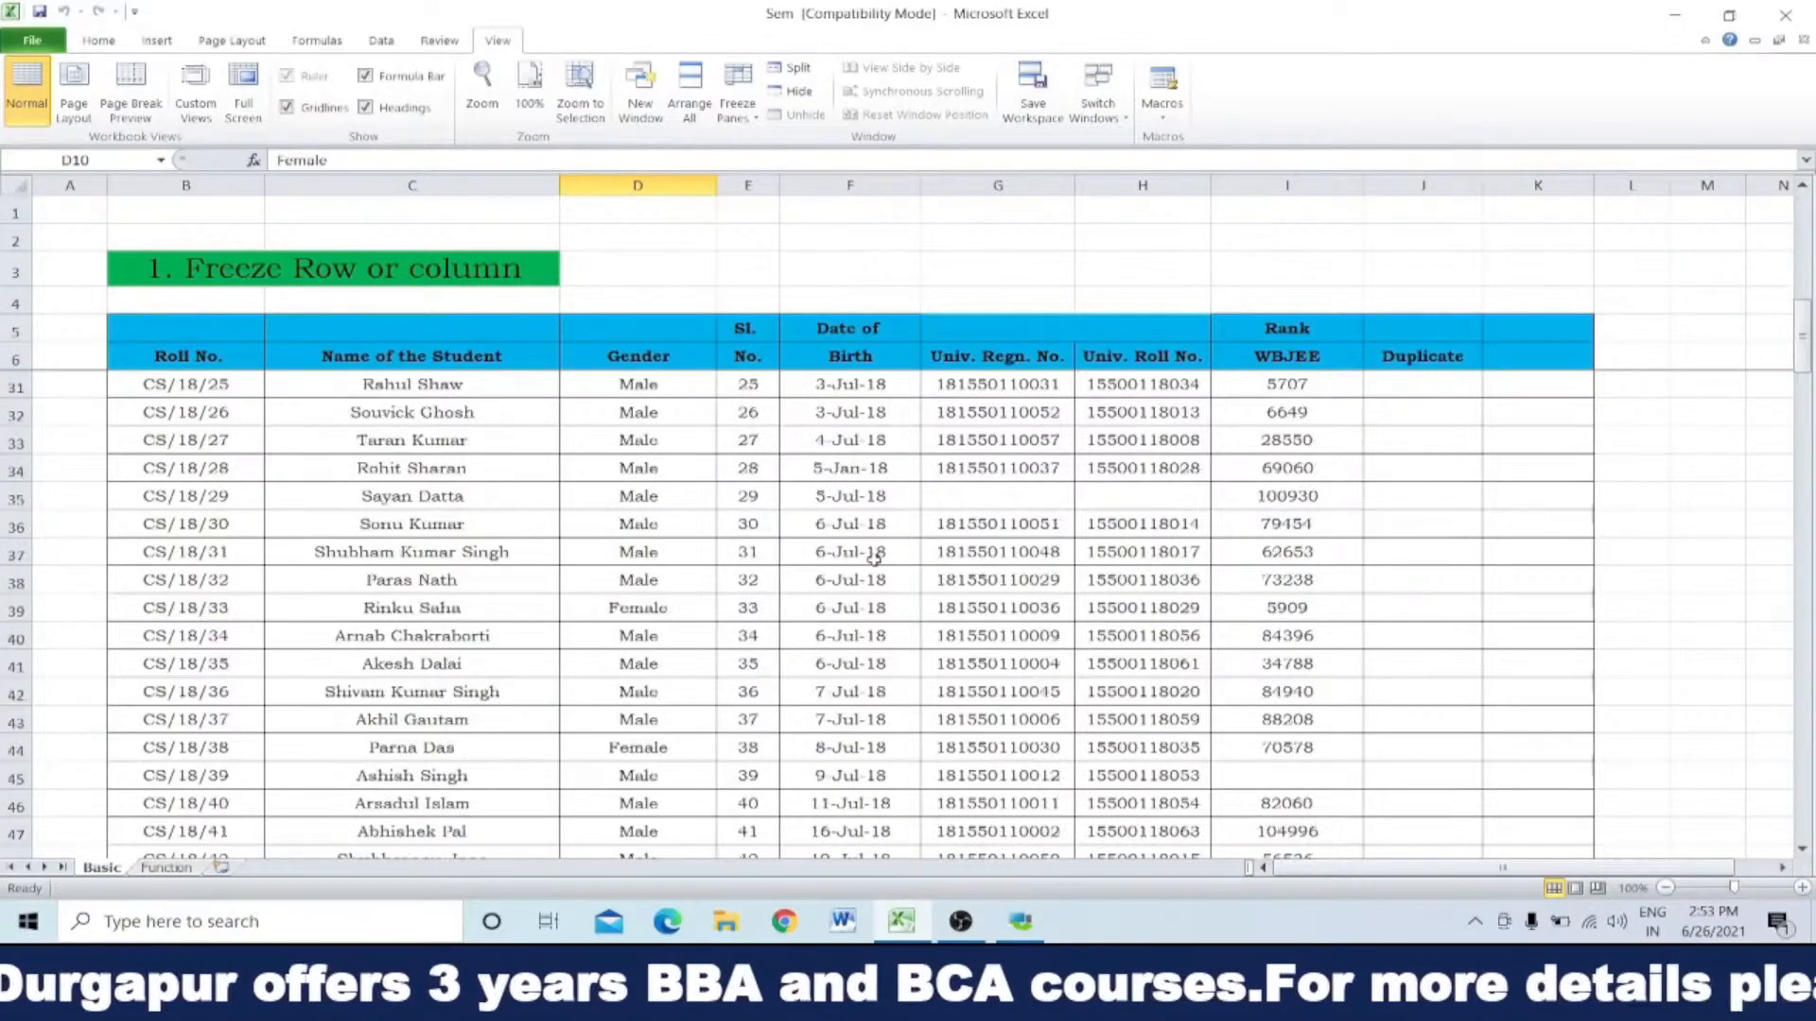
pyautogui.scroll(-2, 872, 557)
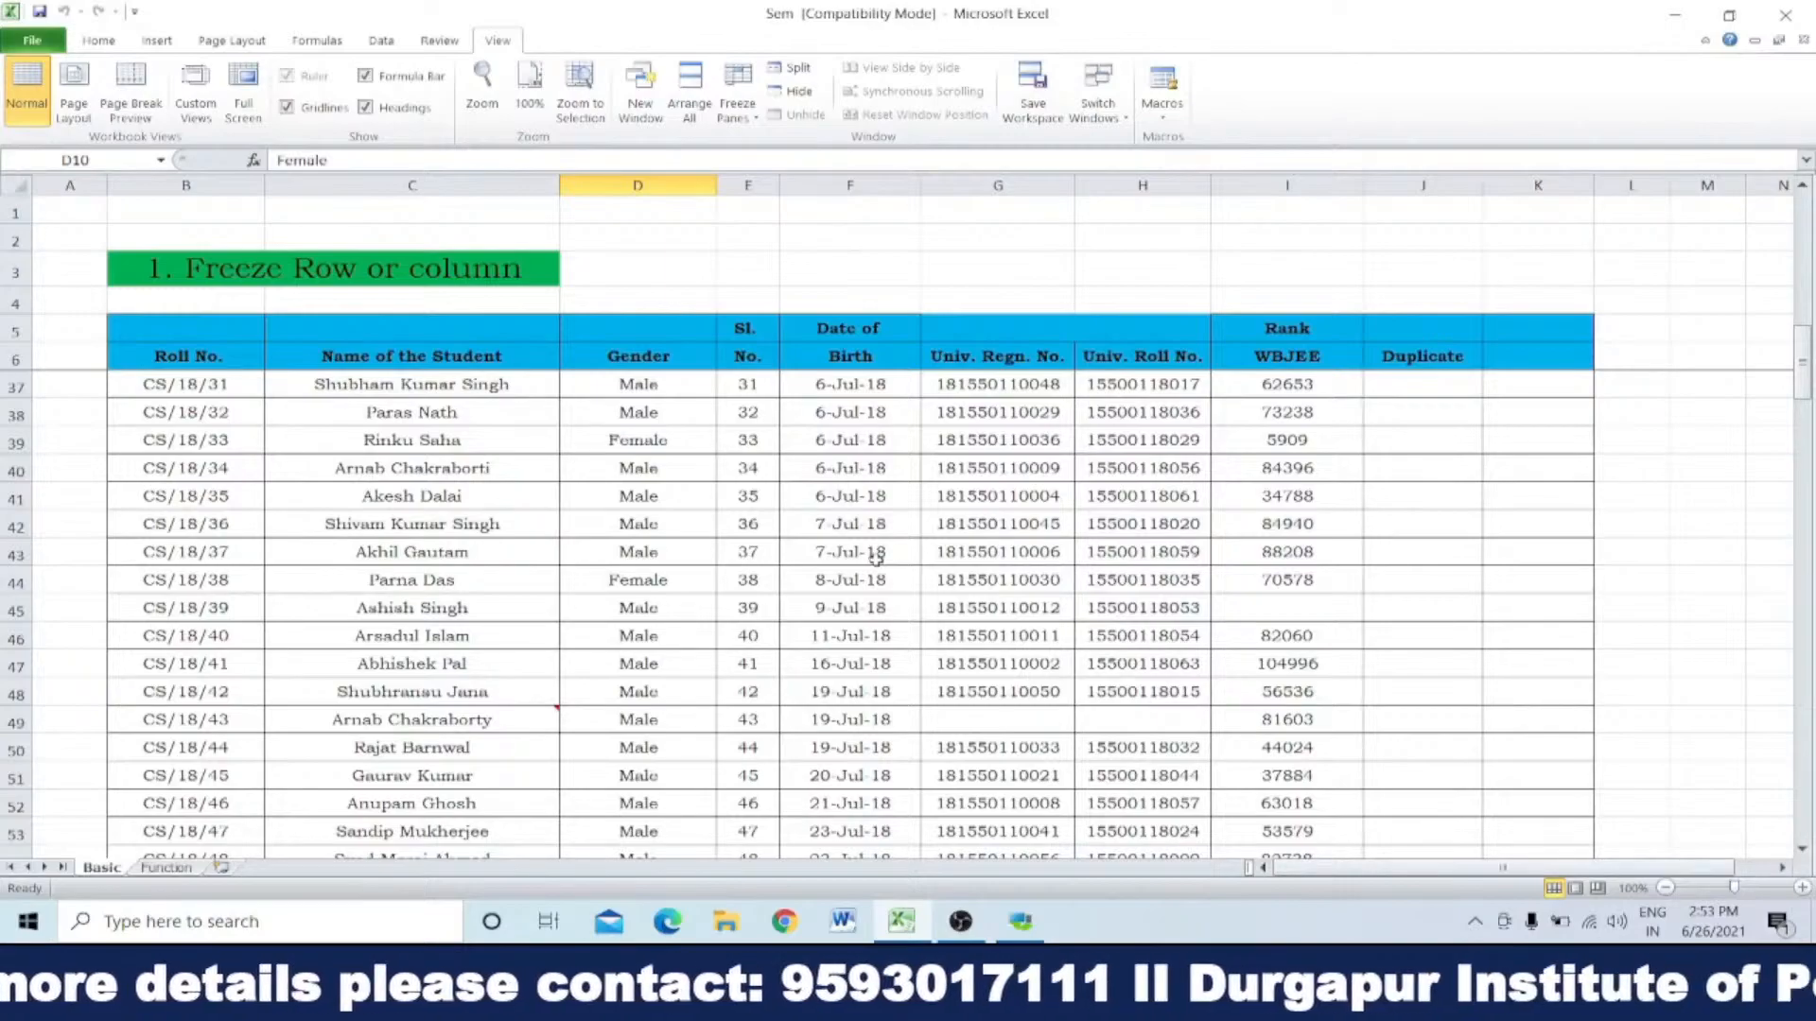
pyautogui.scroll(4, 874, 558)
pyautogui.scroll(6, 875, 558)
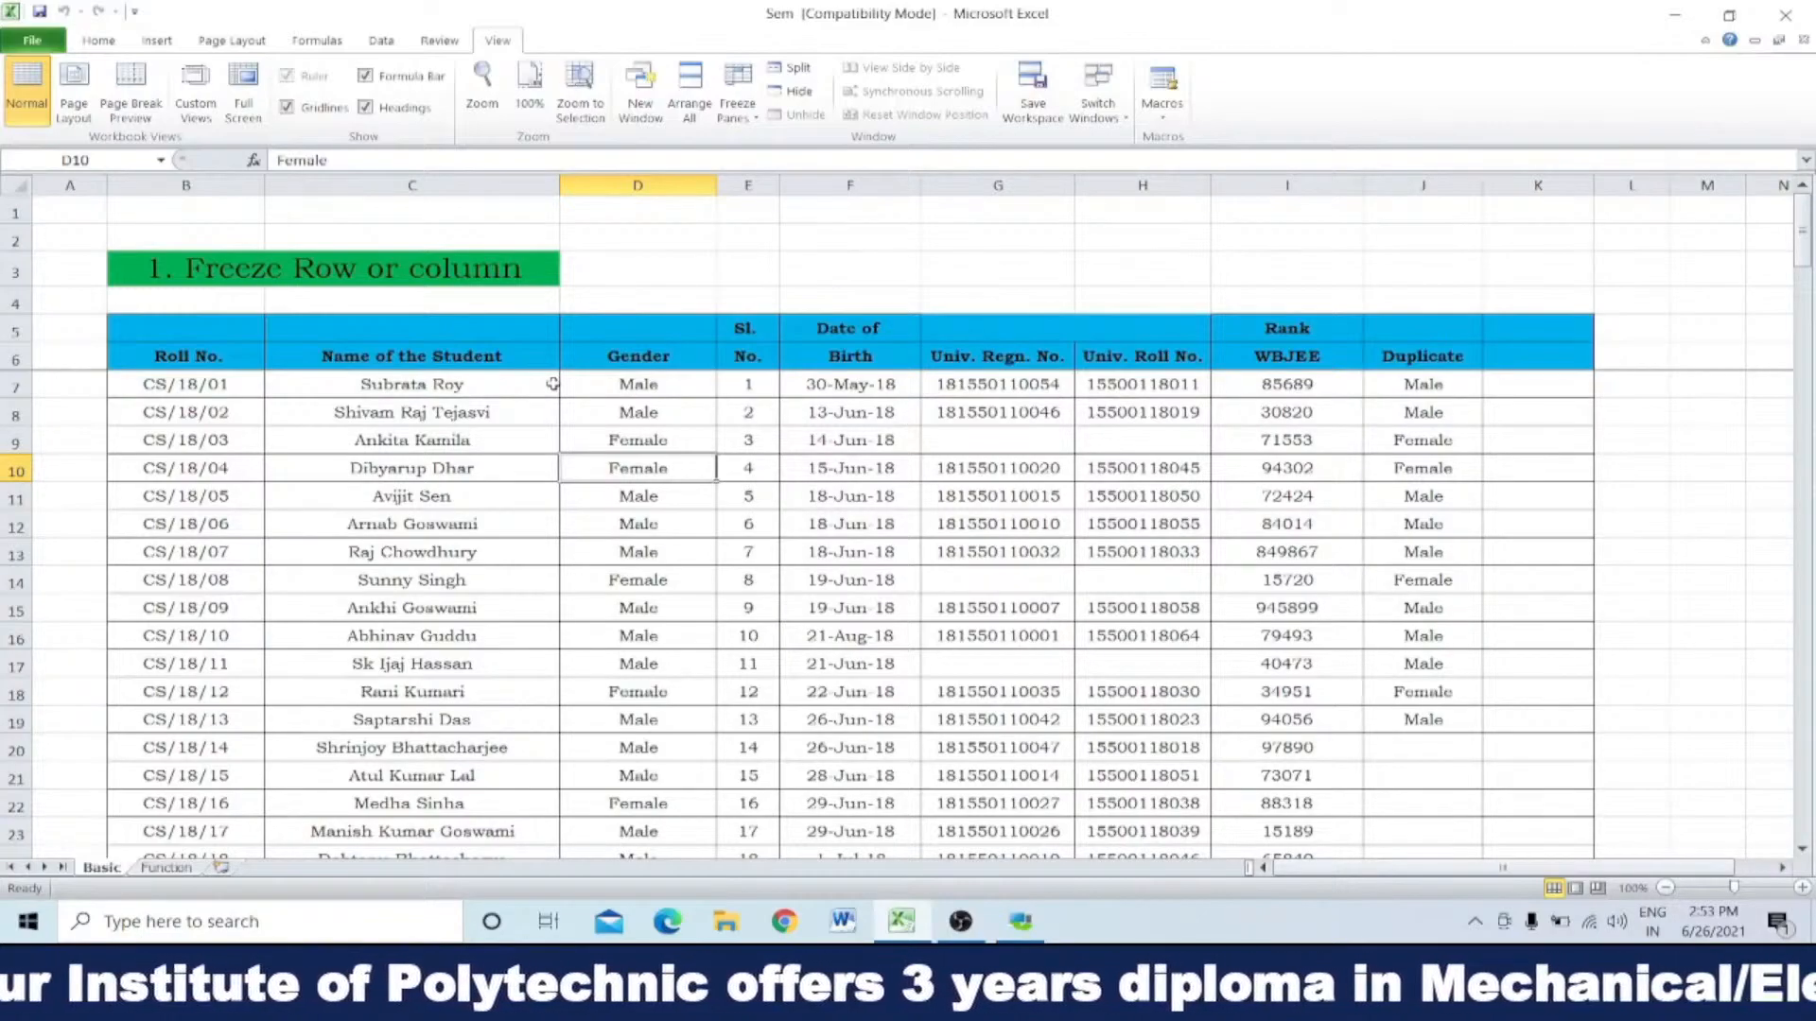
# Step: Unfreeze the rows above row 7
pyautogui.click(645, 296)
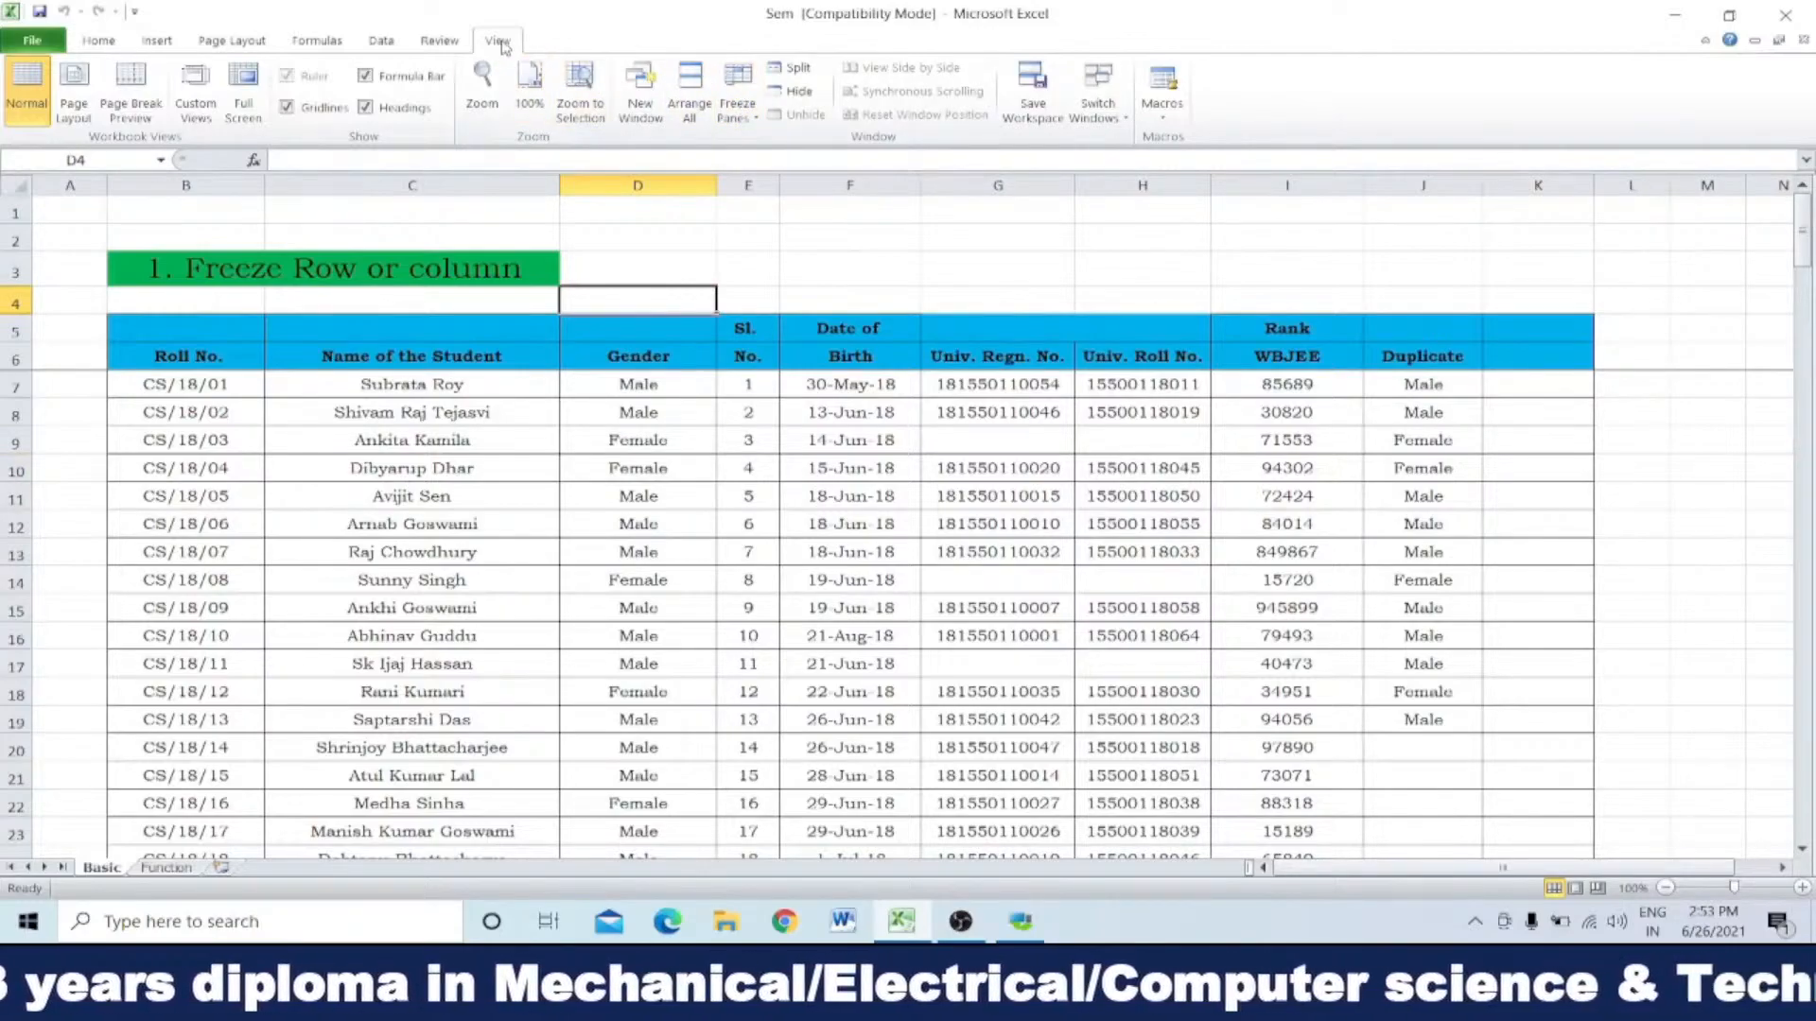
pyautogui.click(740, 97)
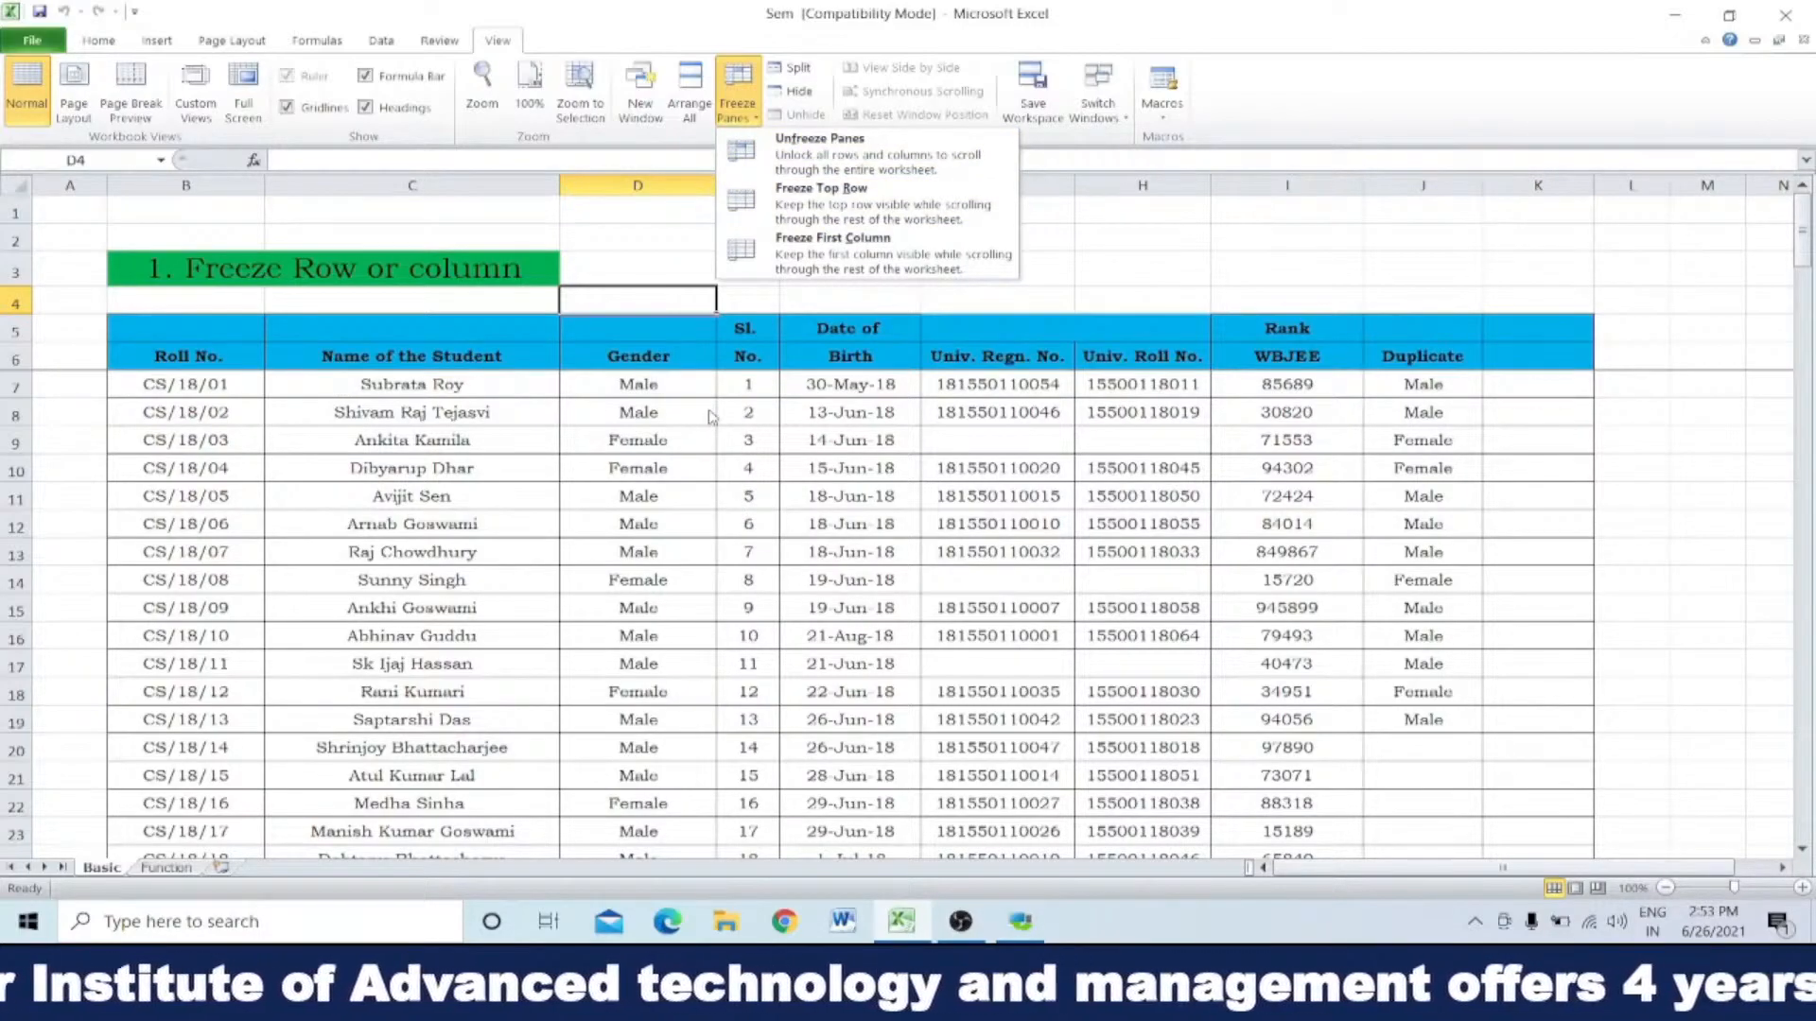
pyautogui.click(819, 156)
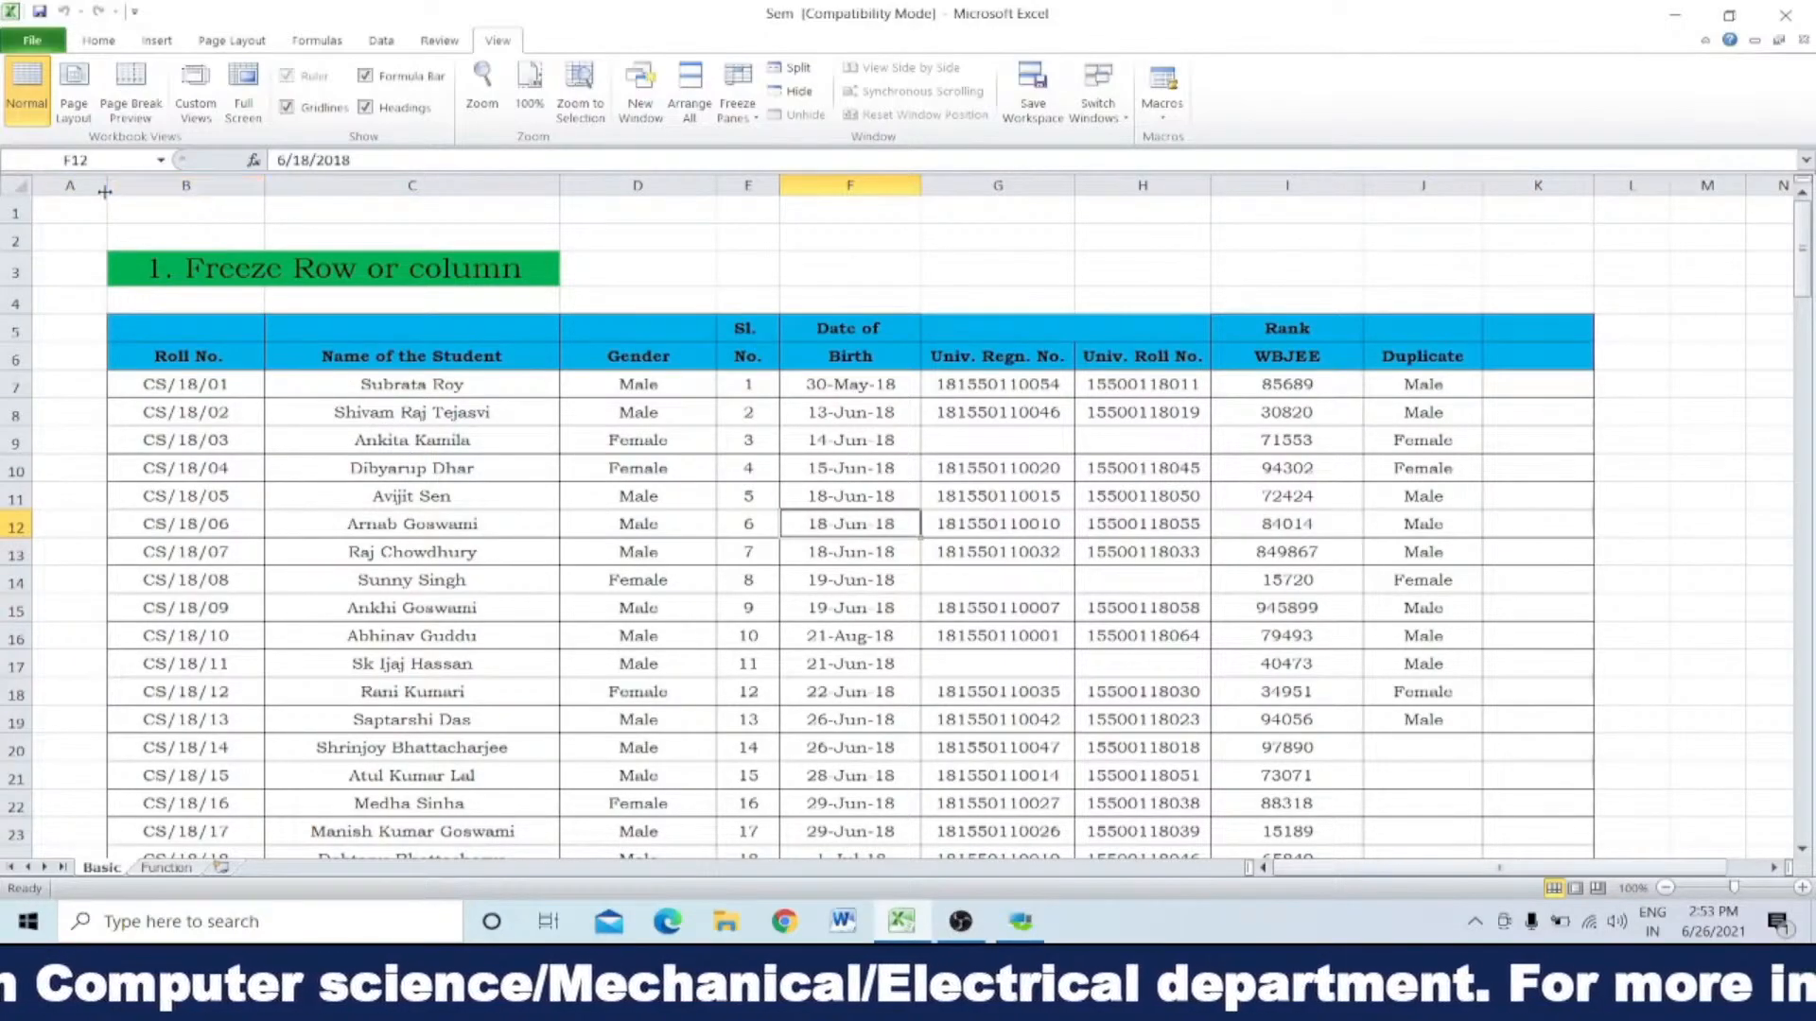
# Step: Freeze the columns before column C, keeping the Roll No. column in view
pyautogui.click(203, 181)
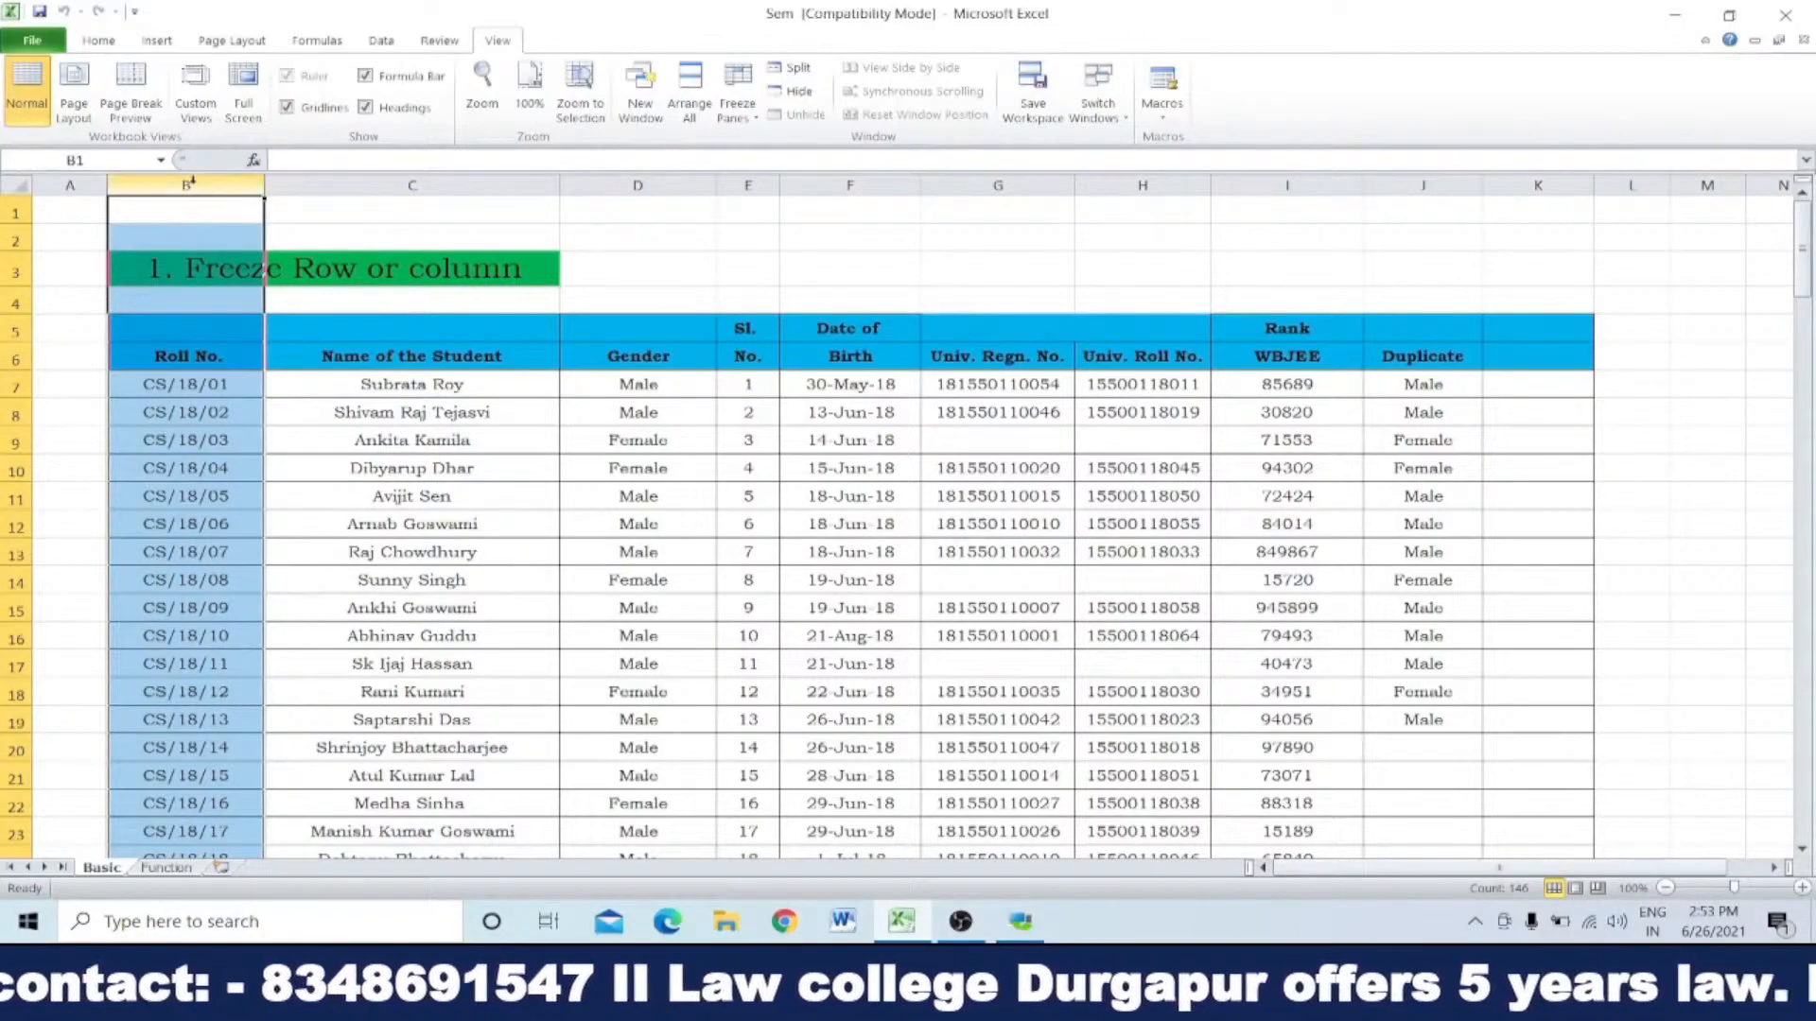
pyautogui.click(327, 180)
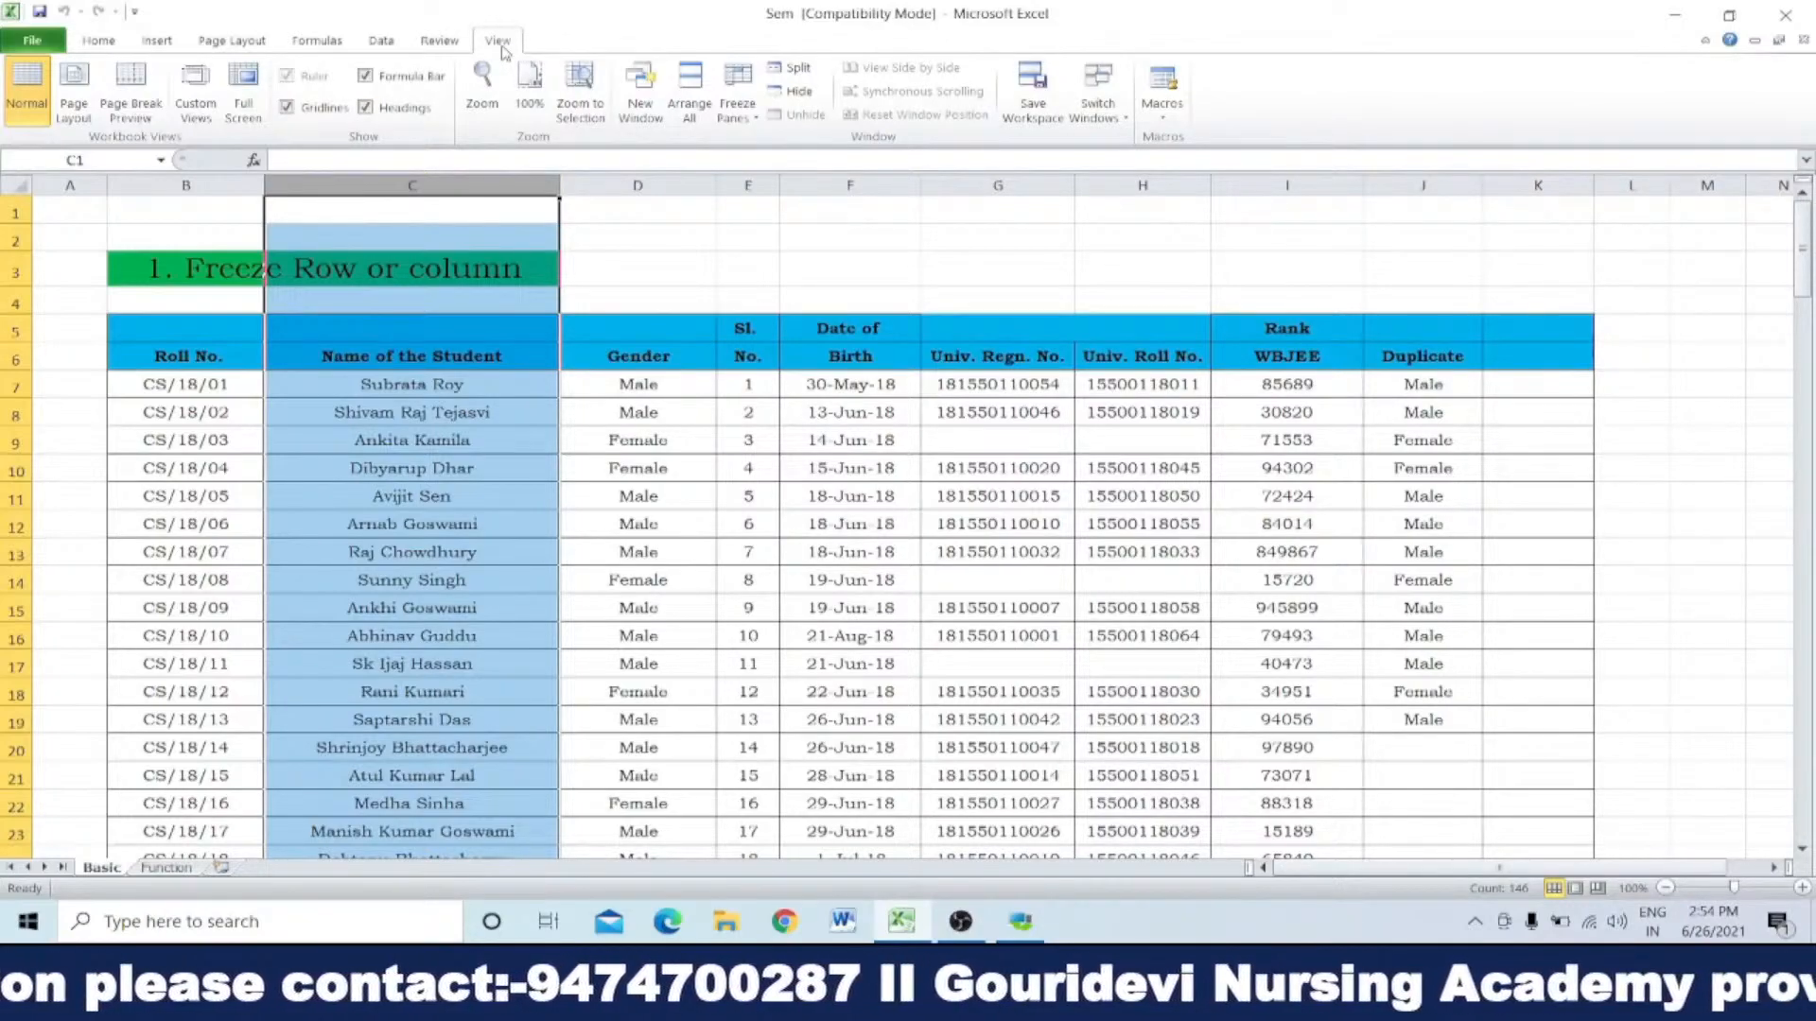
pyautogui.click(742, 98)
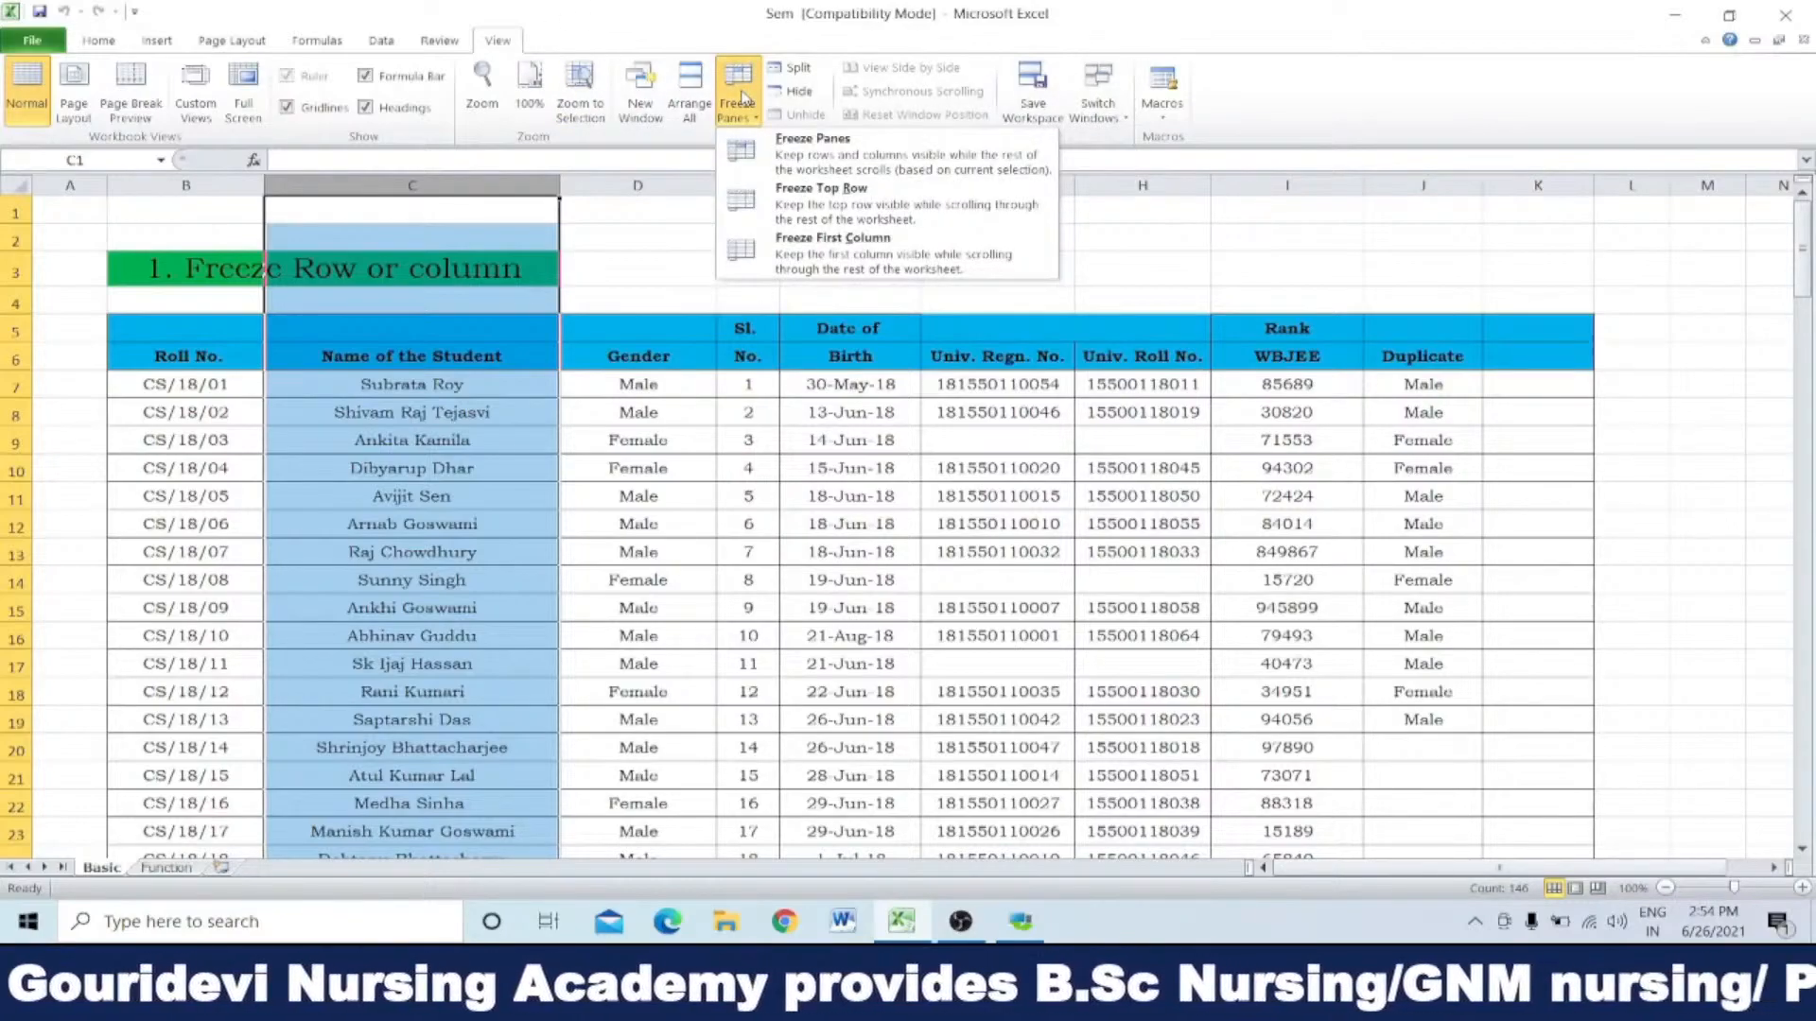
pyautogui.click(815, 153)
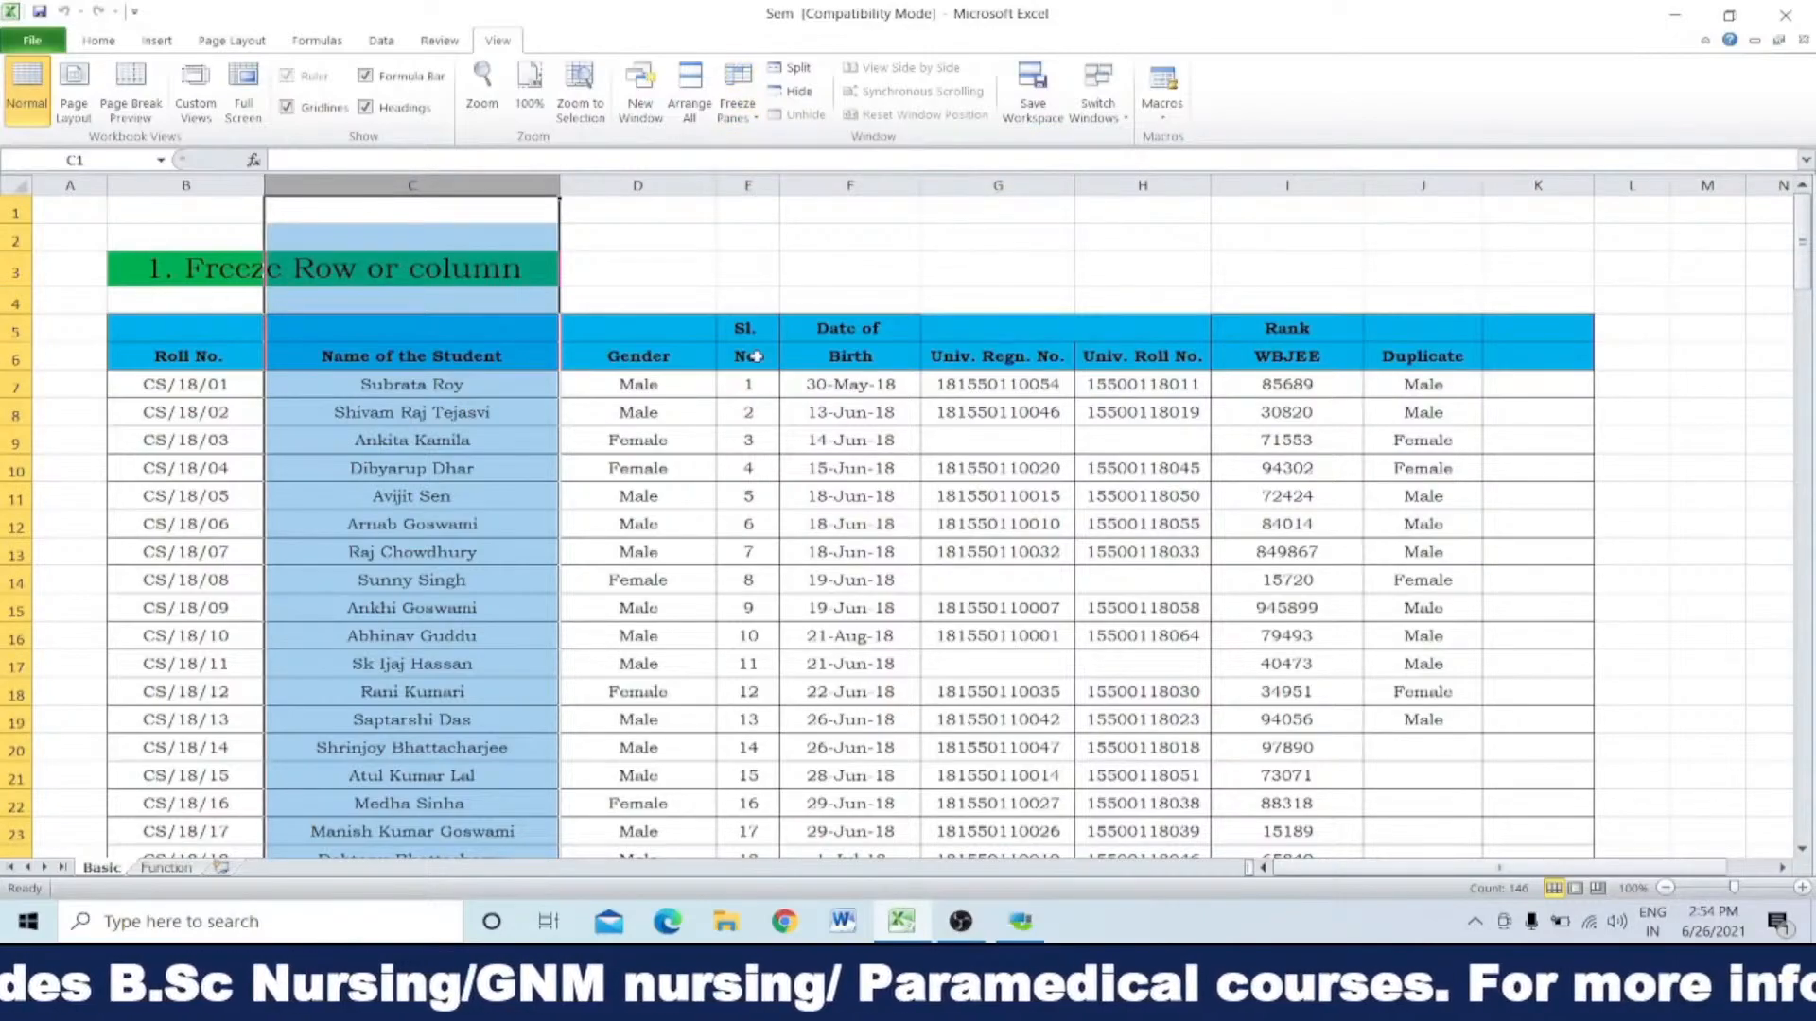
pyautogui.click(733, 388)
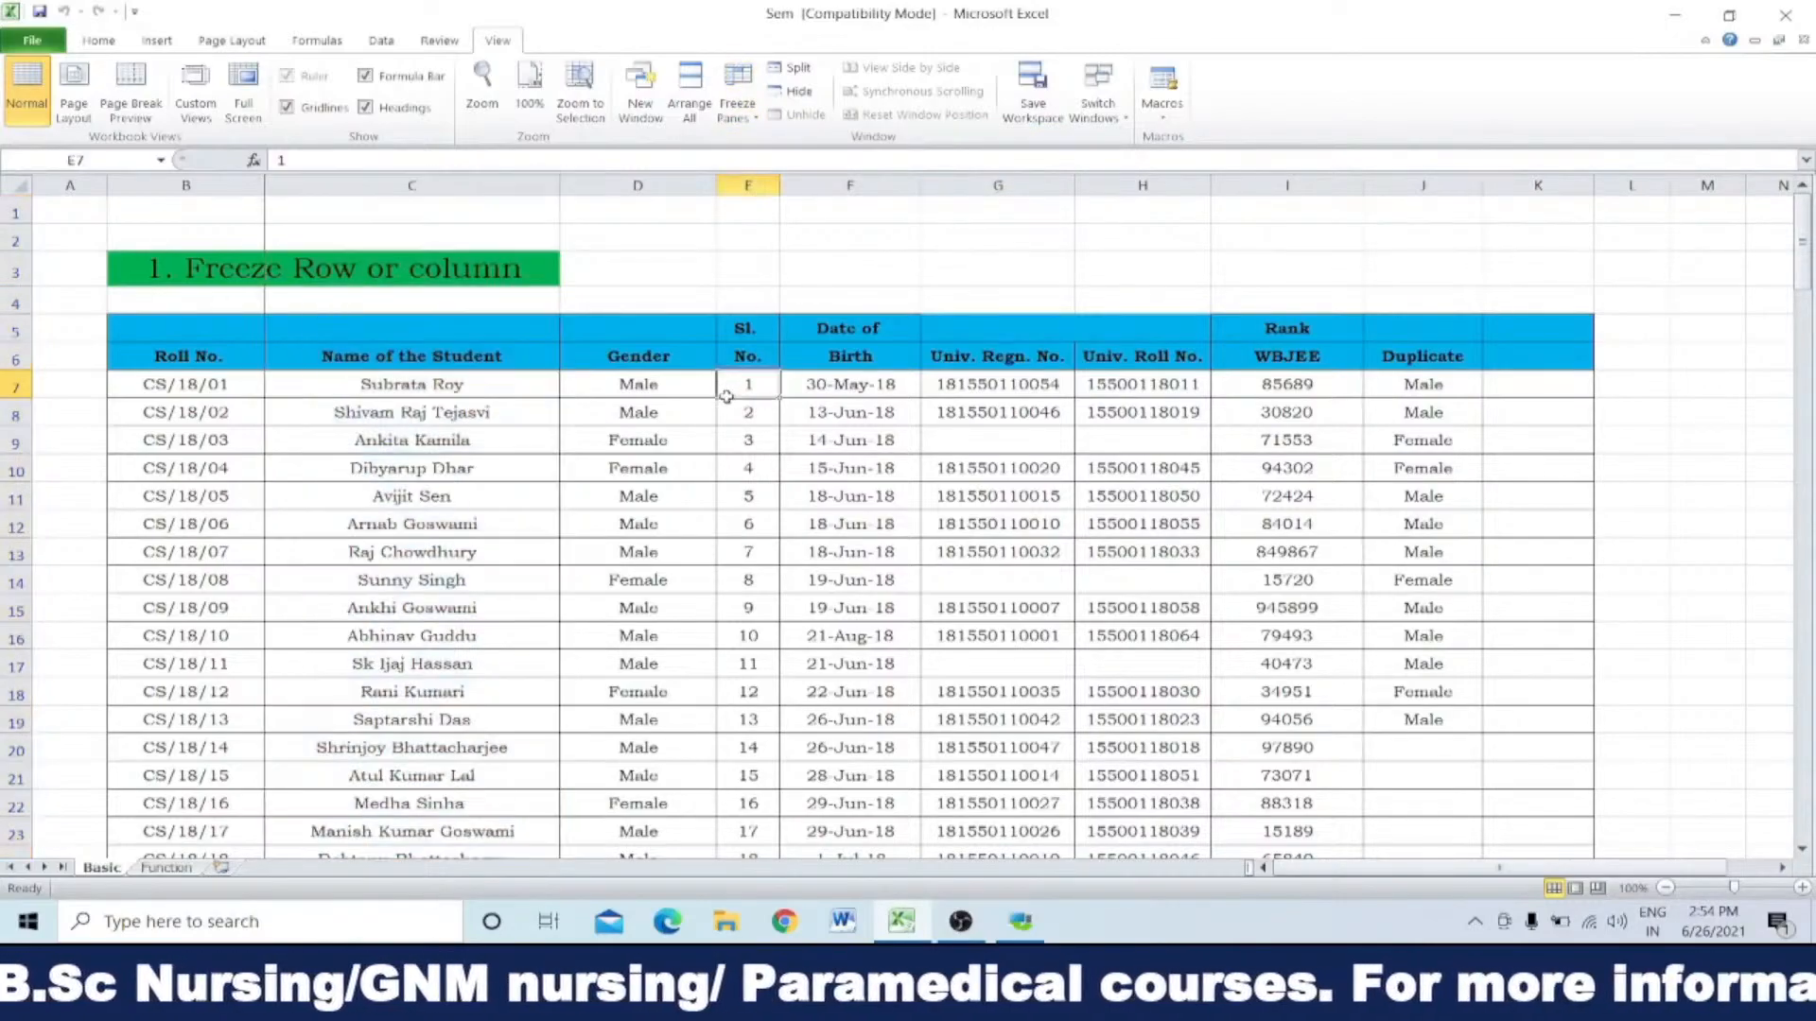
# Step: Go across the sheet past the Duplicate column and back to examine how the frozen Roll No. column behaves
pyautogui.click(1781, 867)
pyautogui.click(1782, 868)
pyautogui.click(1782, 867)
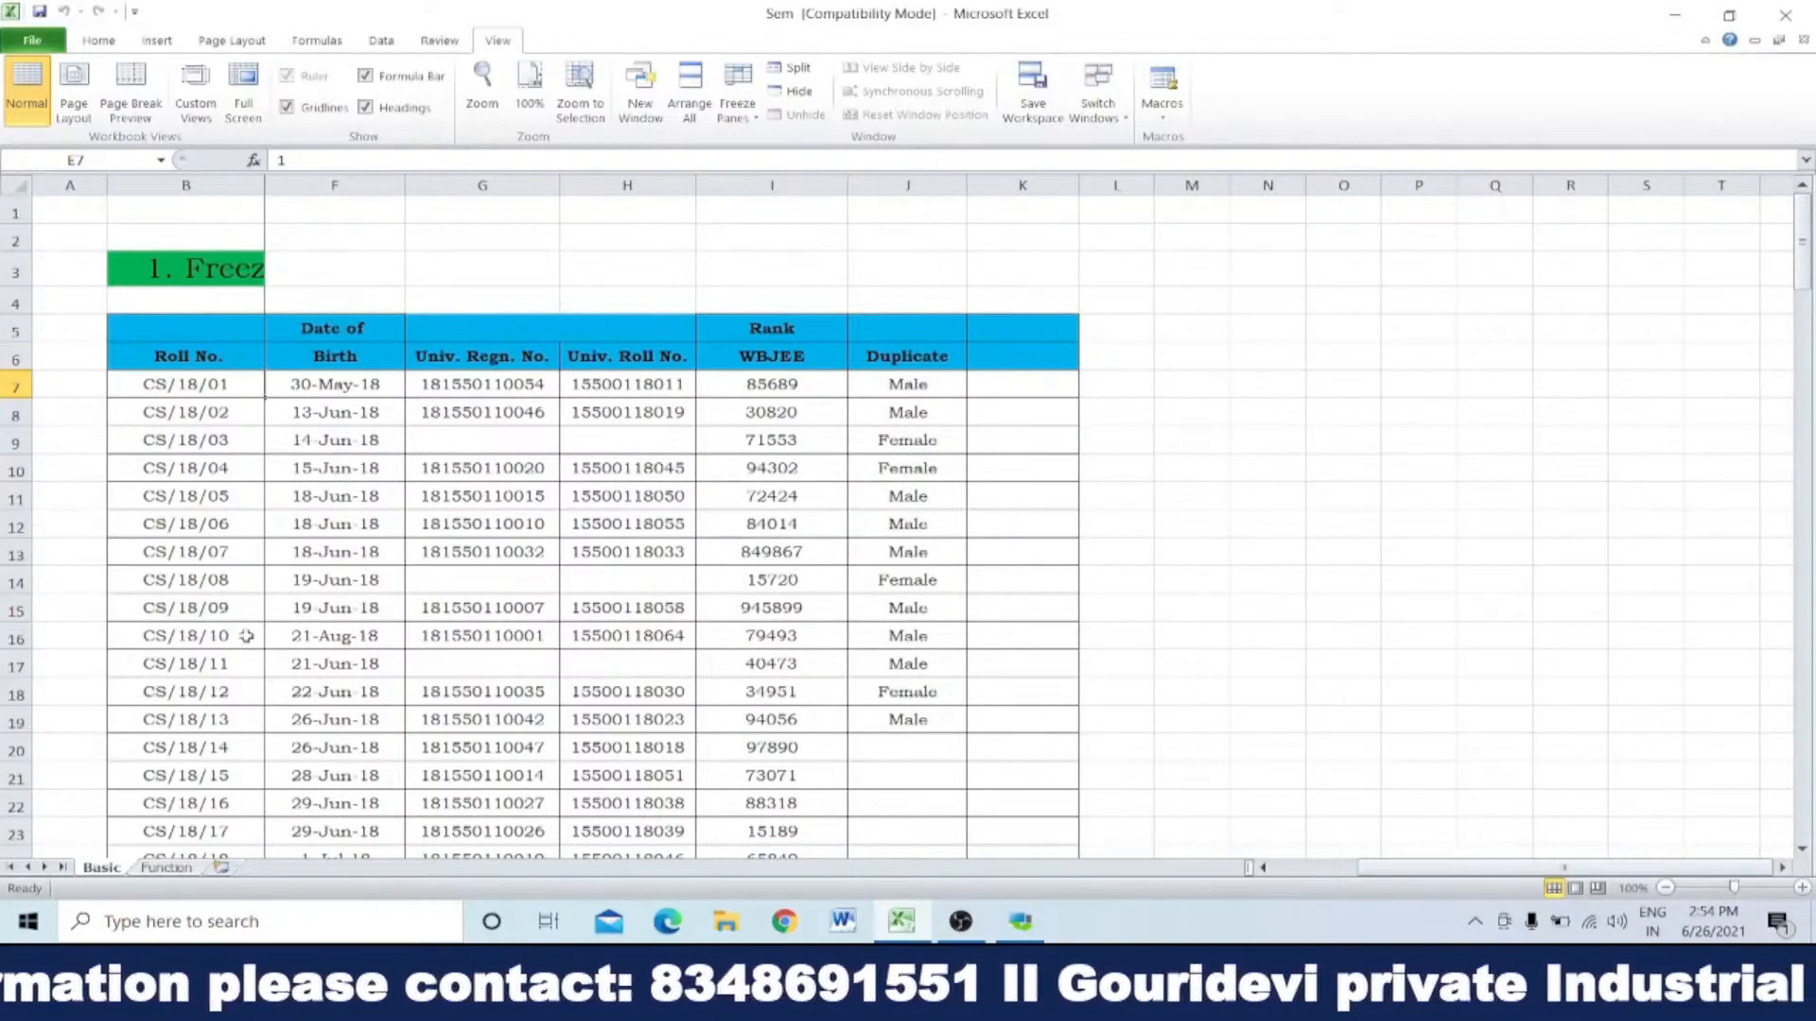
pyautogui.click(1782, 867)
pyautogui.click(1782, 867)
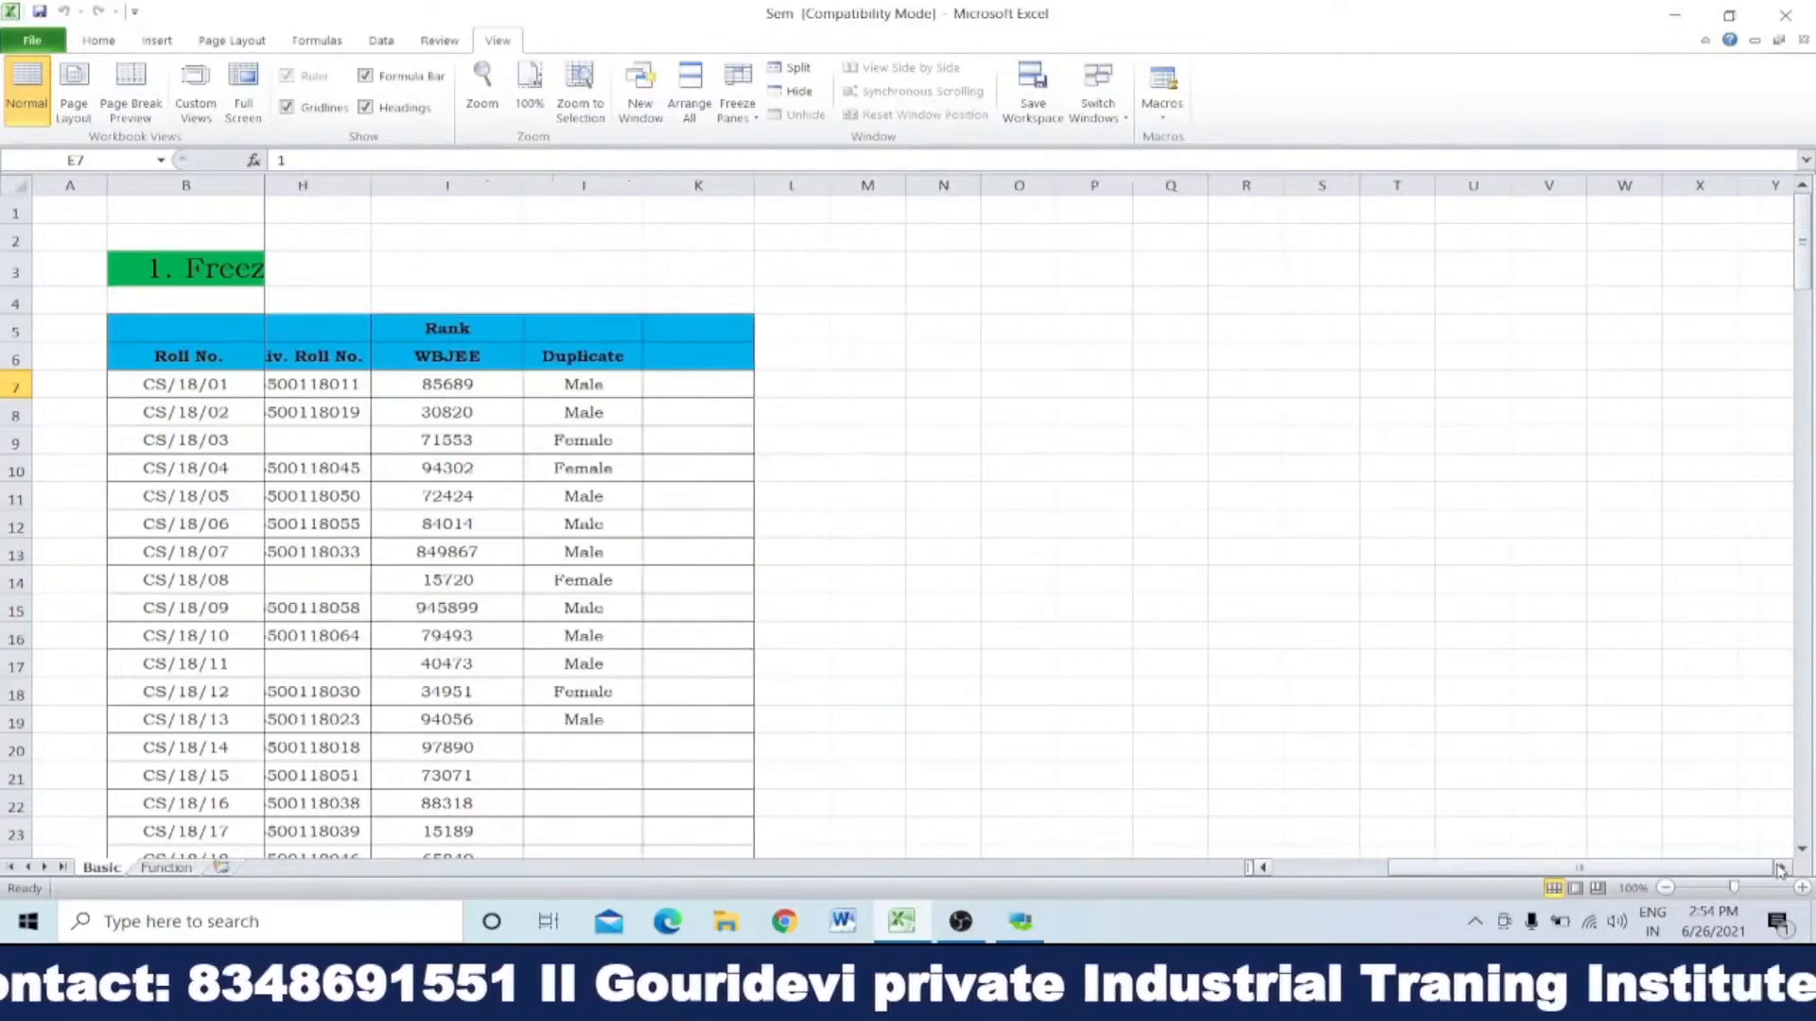
pyautogui.click(1781, 867)
pyautogui.click(1782, 867)
pyautogui.click(1782, 867)
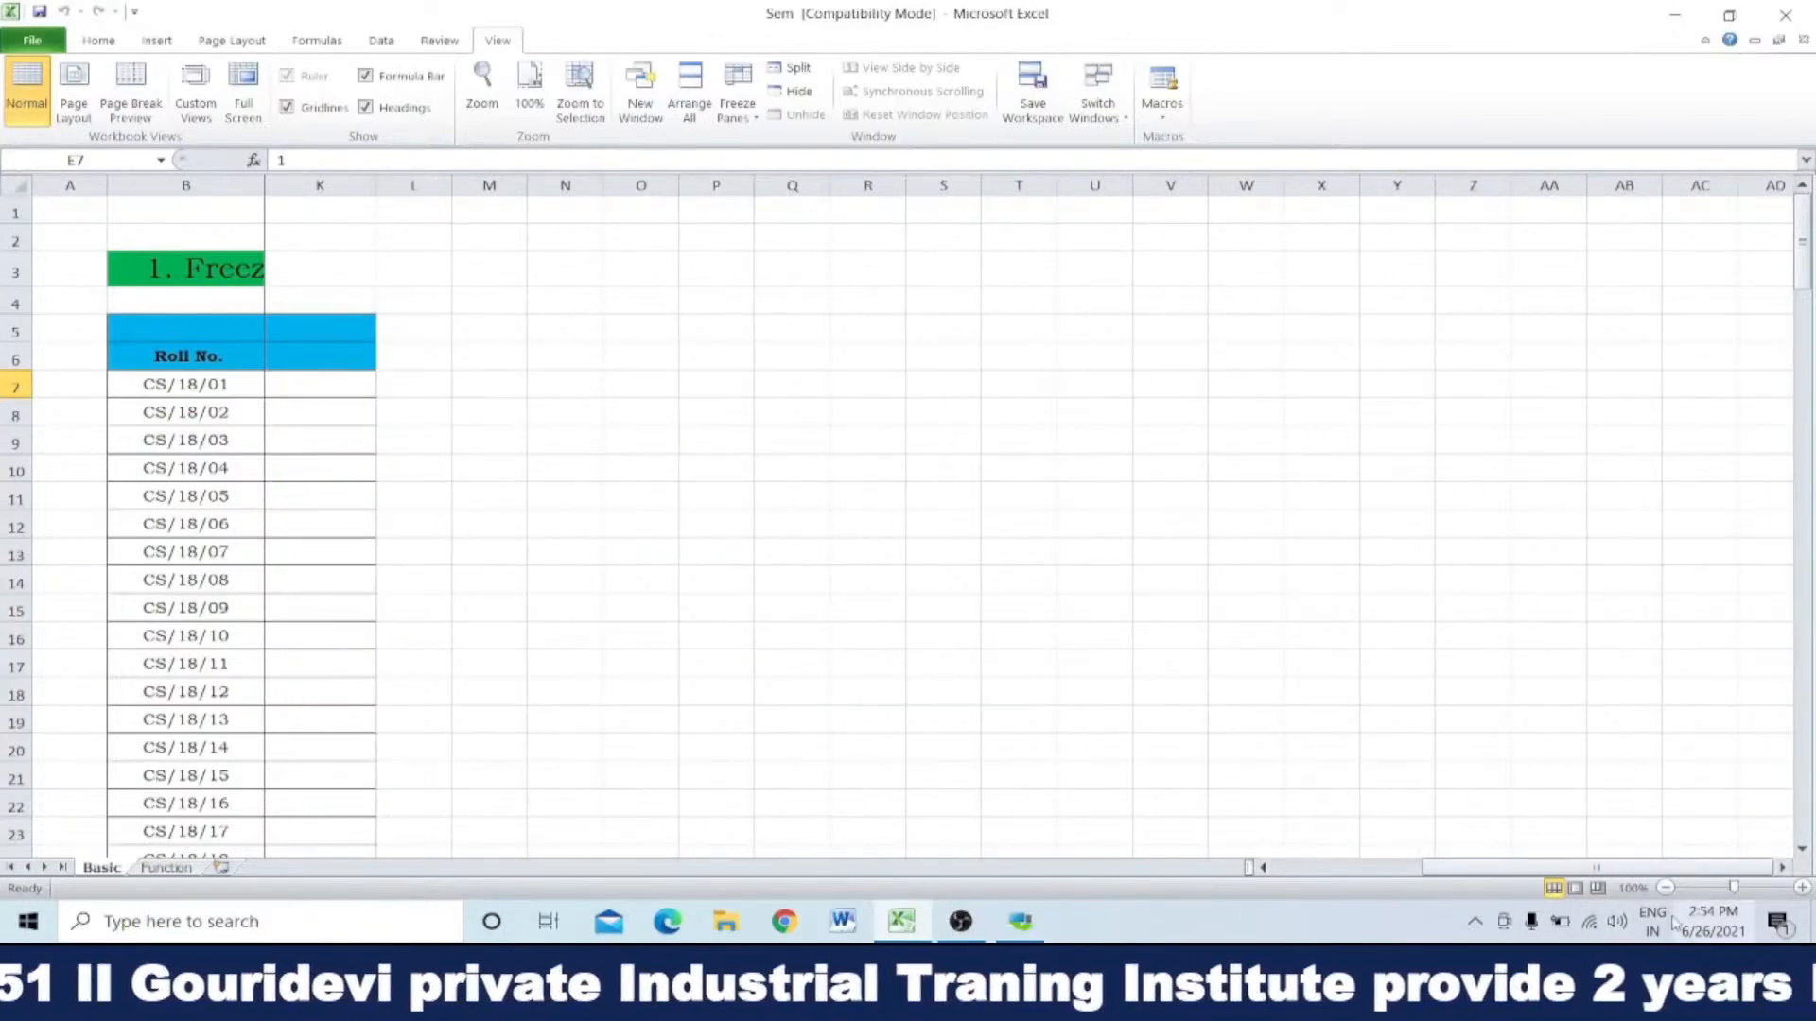
pyautogui.moveTo(1634, 868); pyautogui.dragTo(1258, 862)
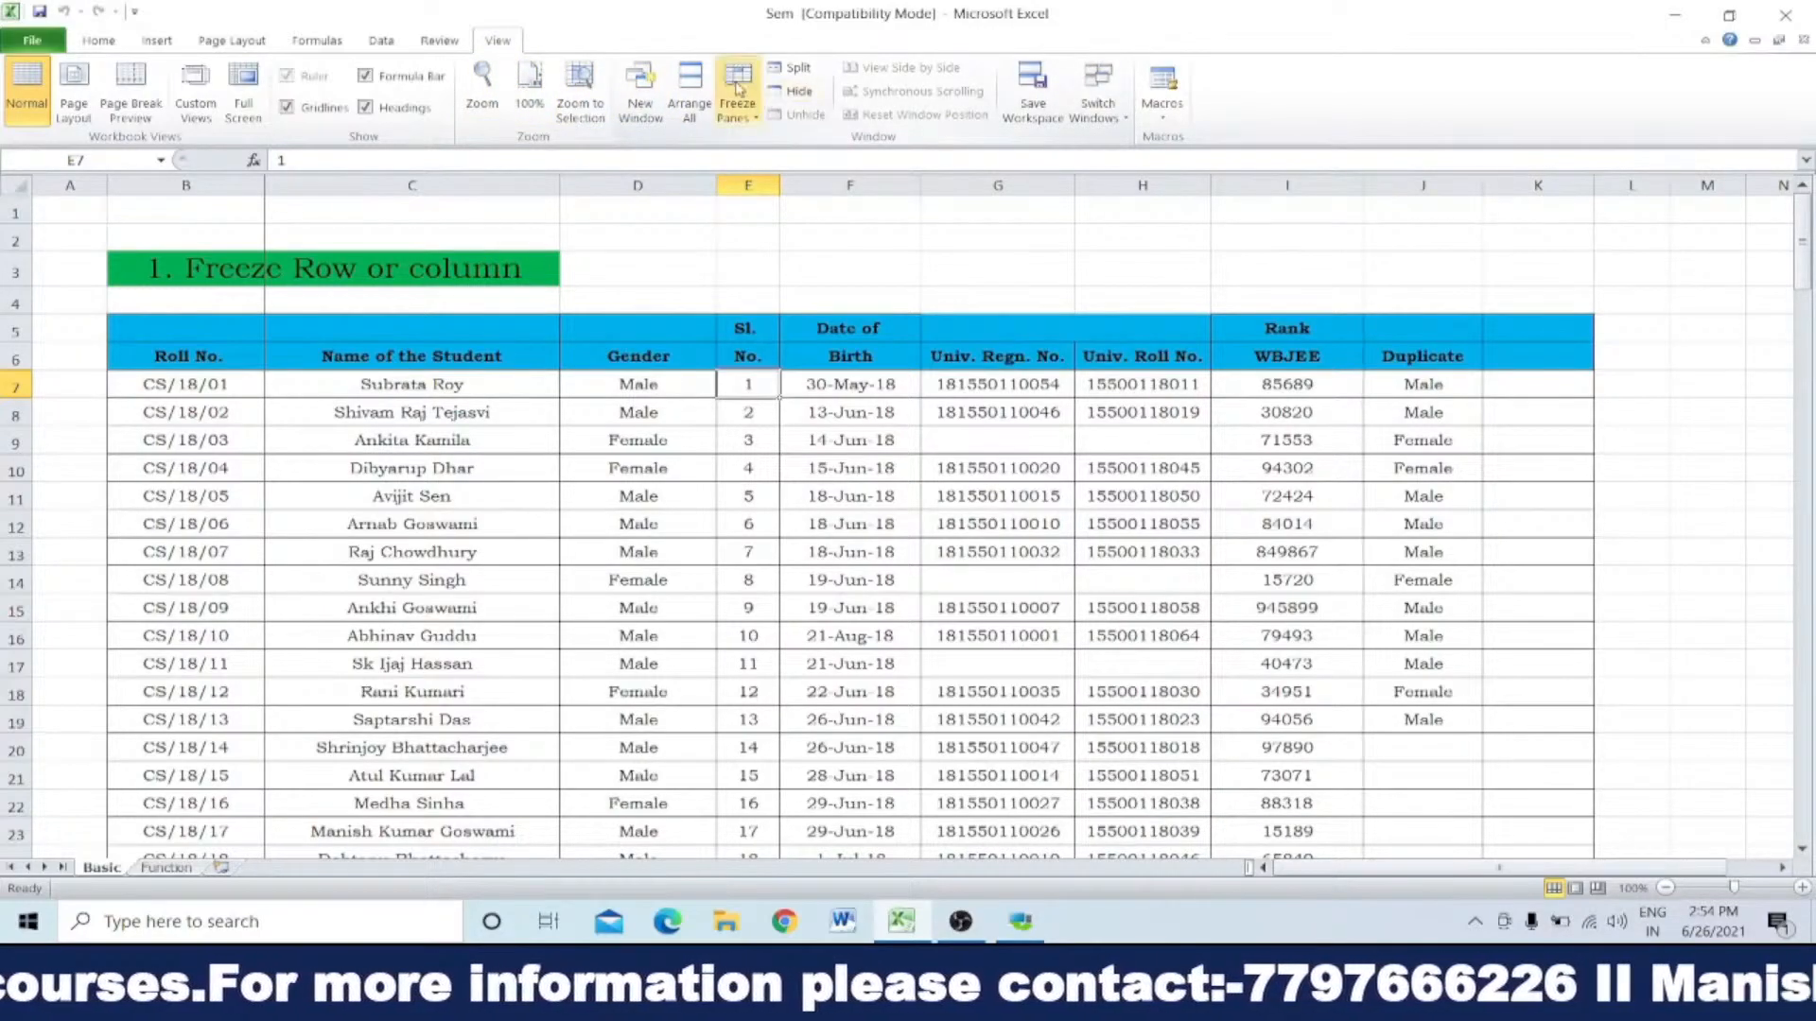
# Step: Unfreeze the columns before column C and check the list with no panes frozen
pyautogui.click(737, 88)
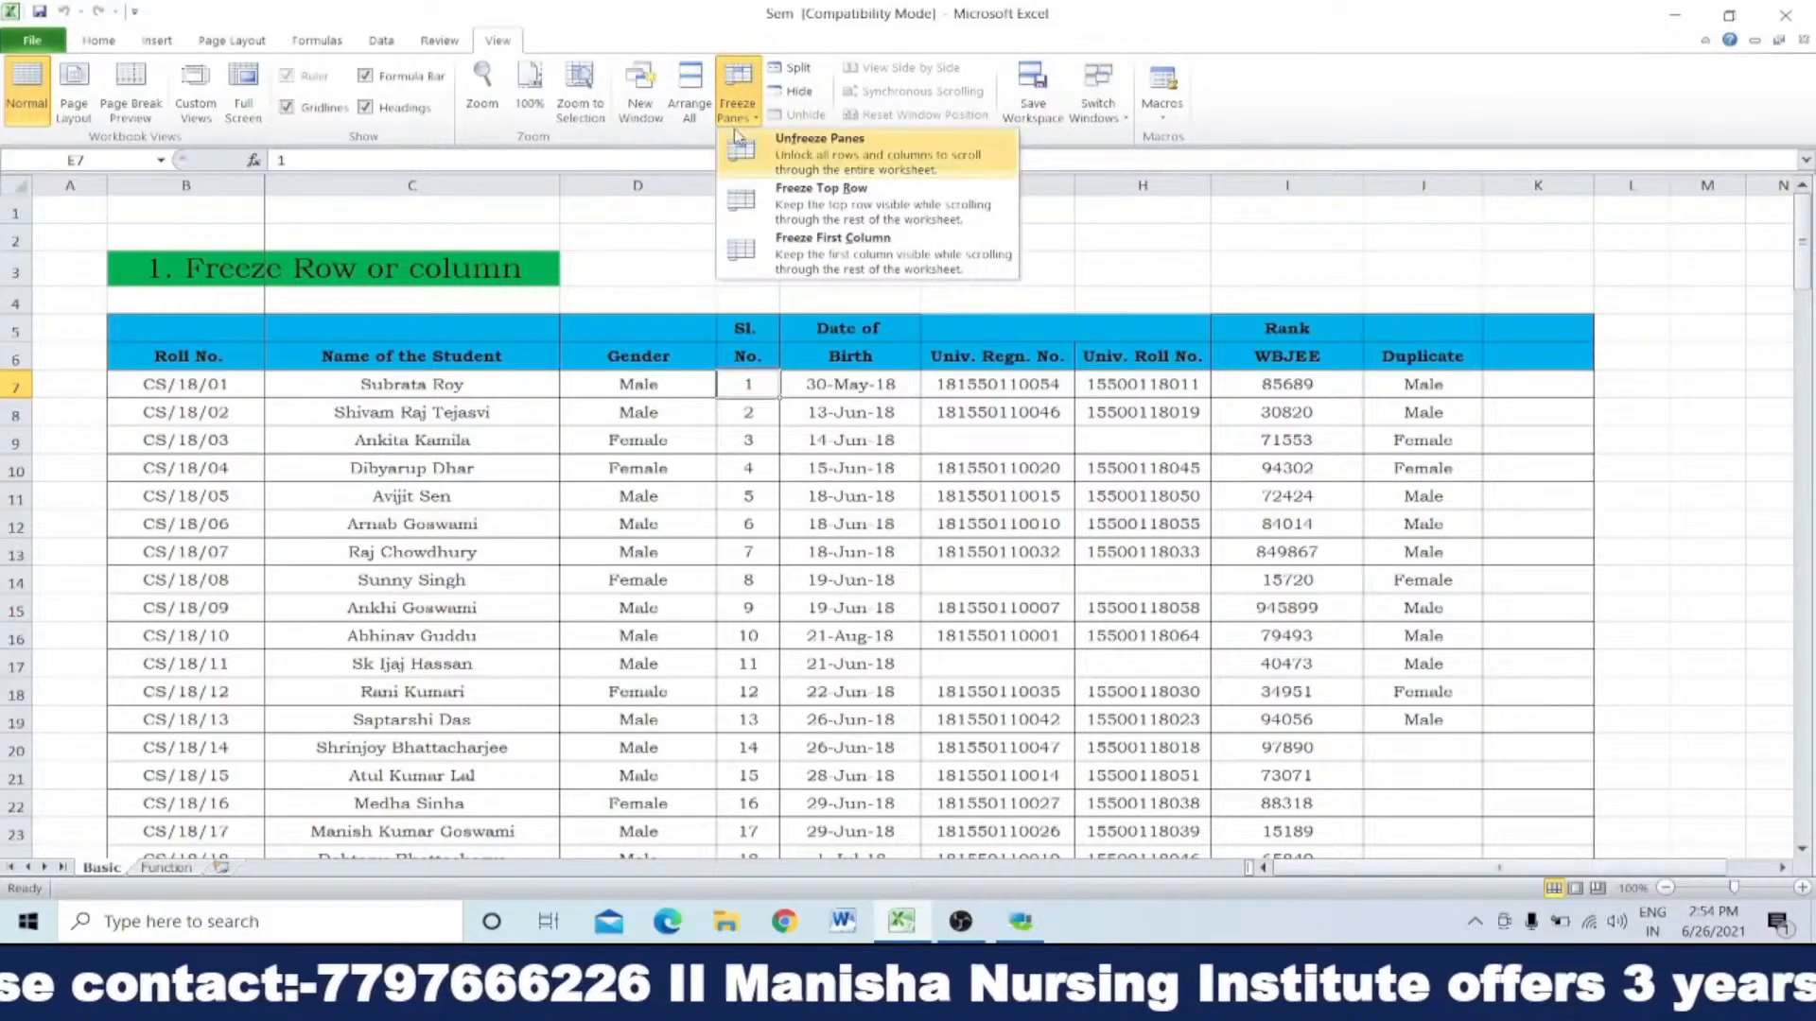
pyautogui.click(829, 152)
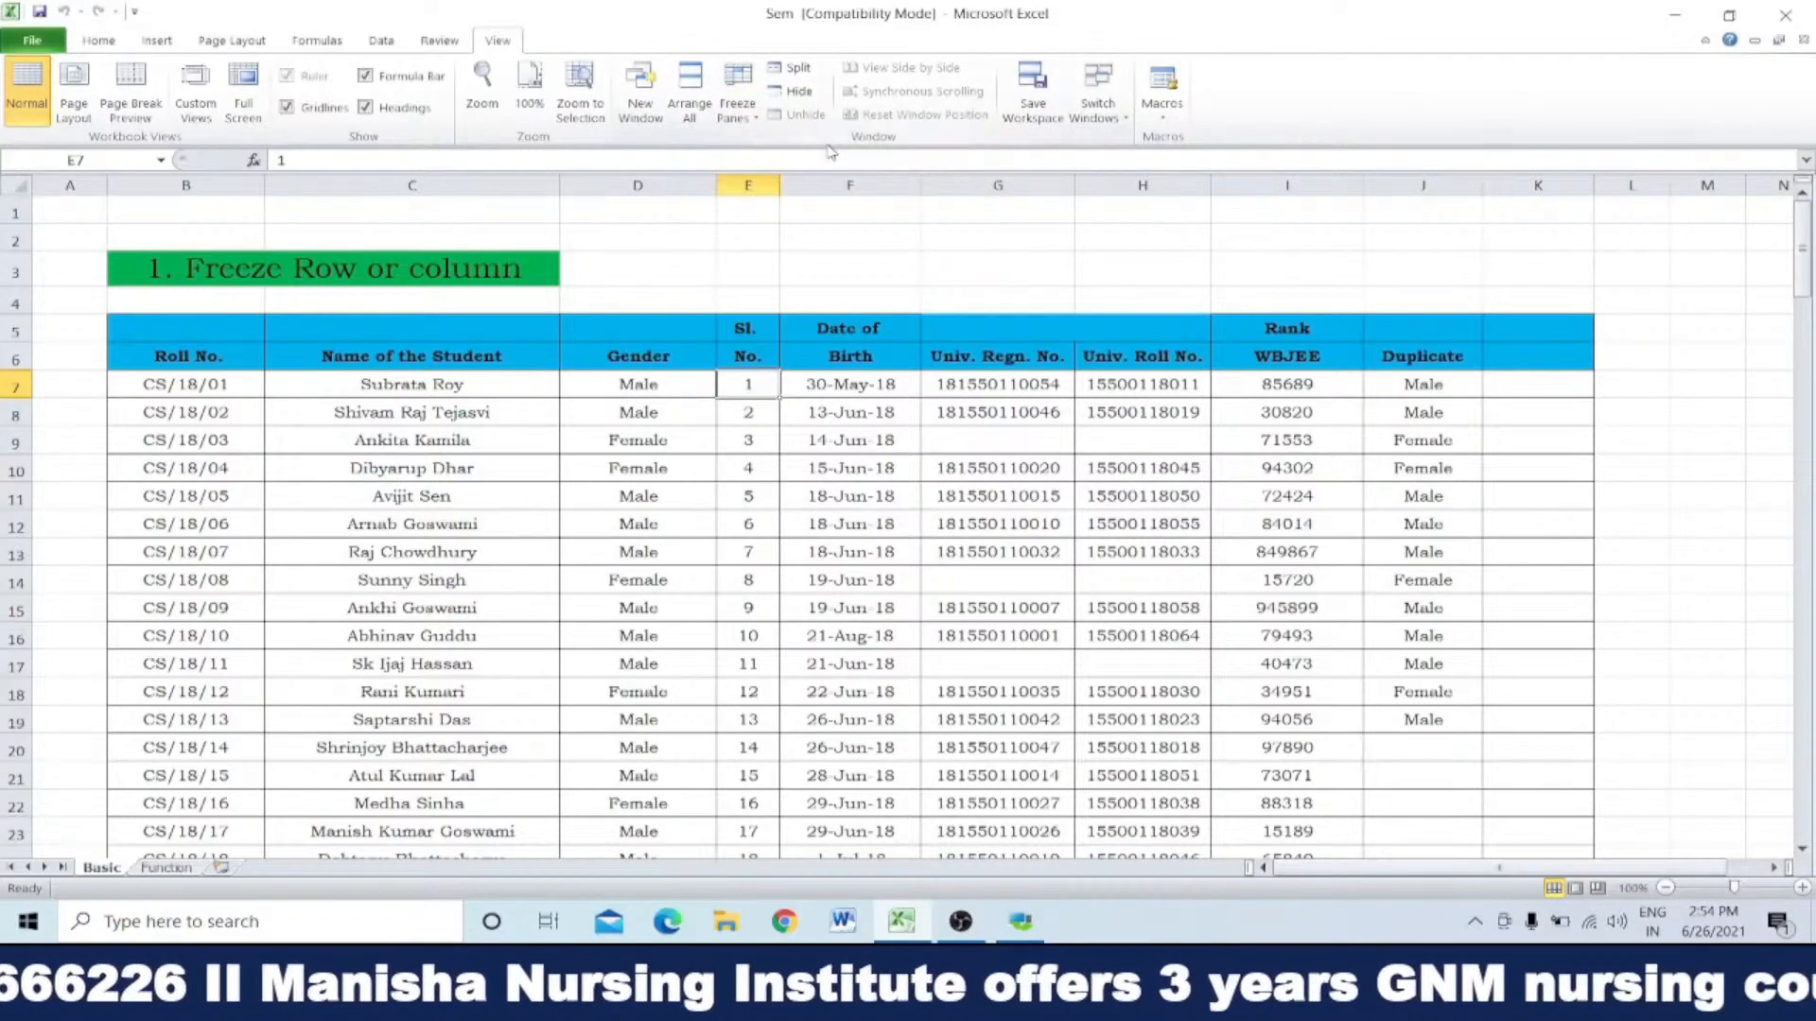
pyautogui.scroll(-5, 834, 489)
pyautogui.scroll(5, 834, 489)
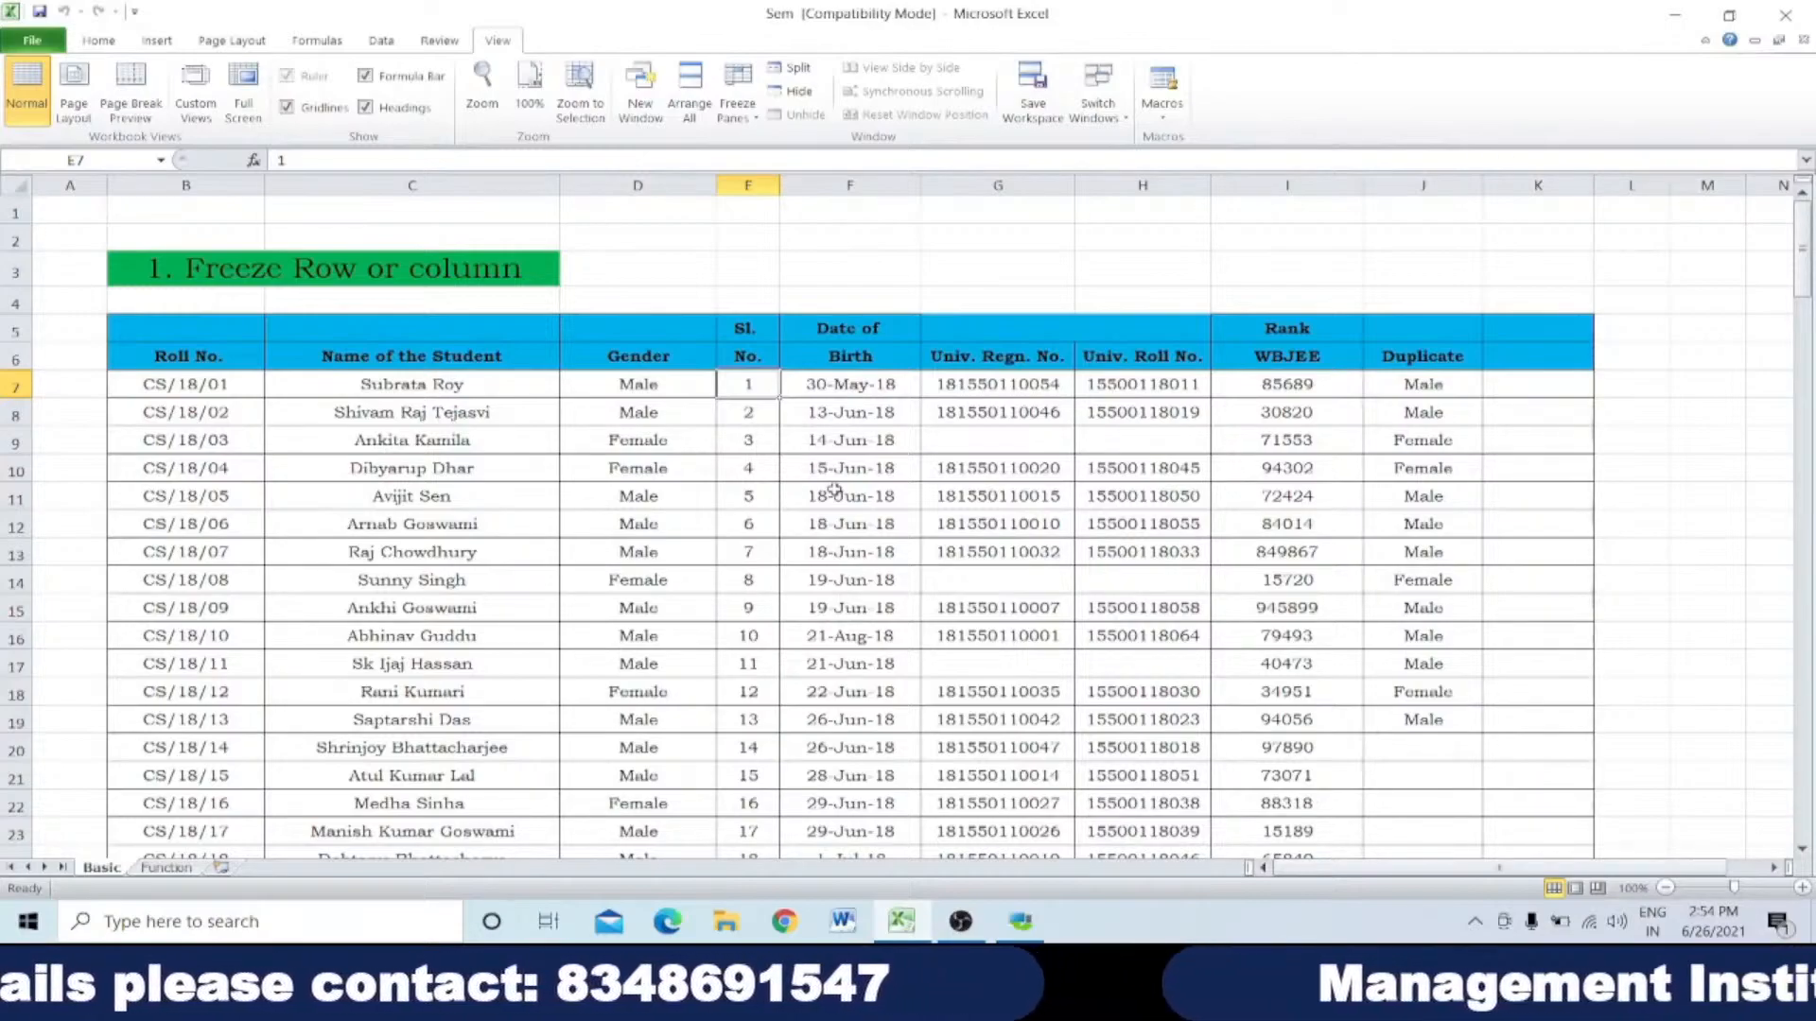
pyautogui.scroll(-1, 685, 446)
pyautogui.scroll(1, 756, 416)
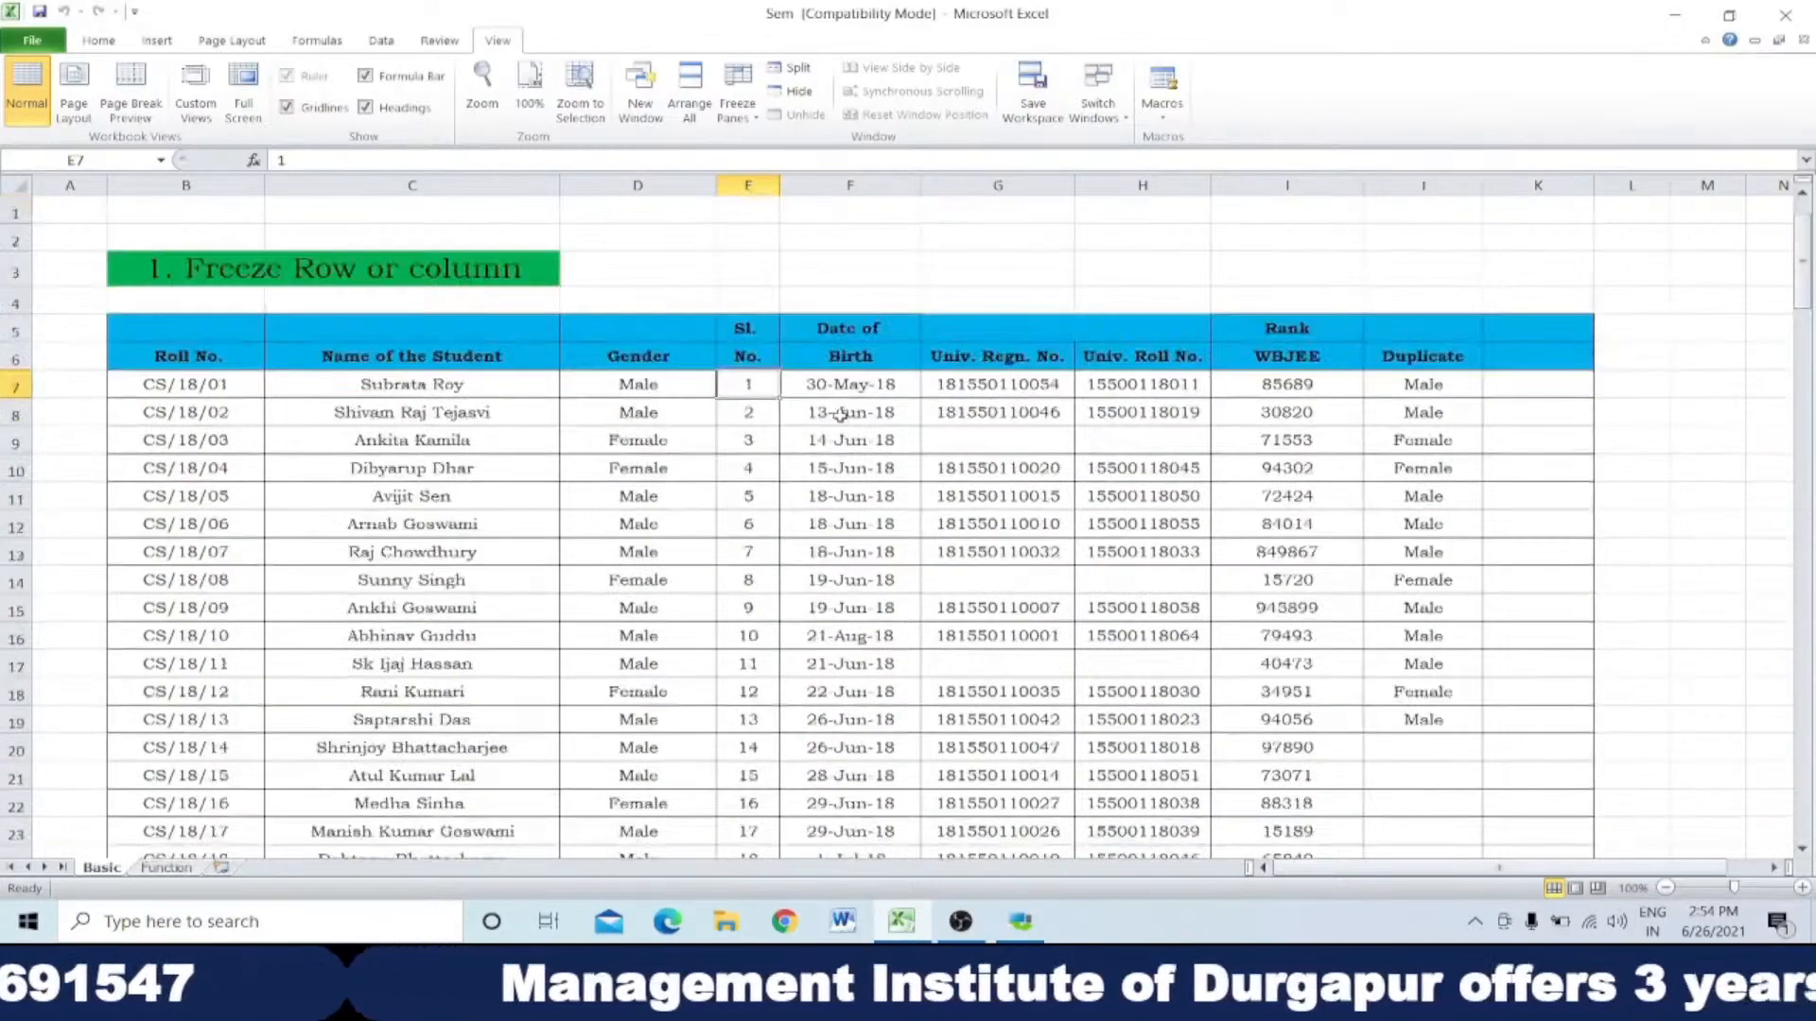
# Step: Look through the Date of Birth entries in column F from F7 downward
pyautogui.click(856, 341)
pyautogui.moveTo(850, 384); pyautogui.dragTo(810, 529)
pyautogui.scroll(7, 808, 526)
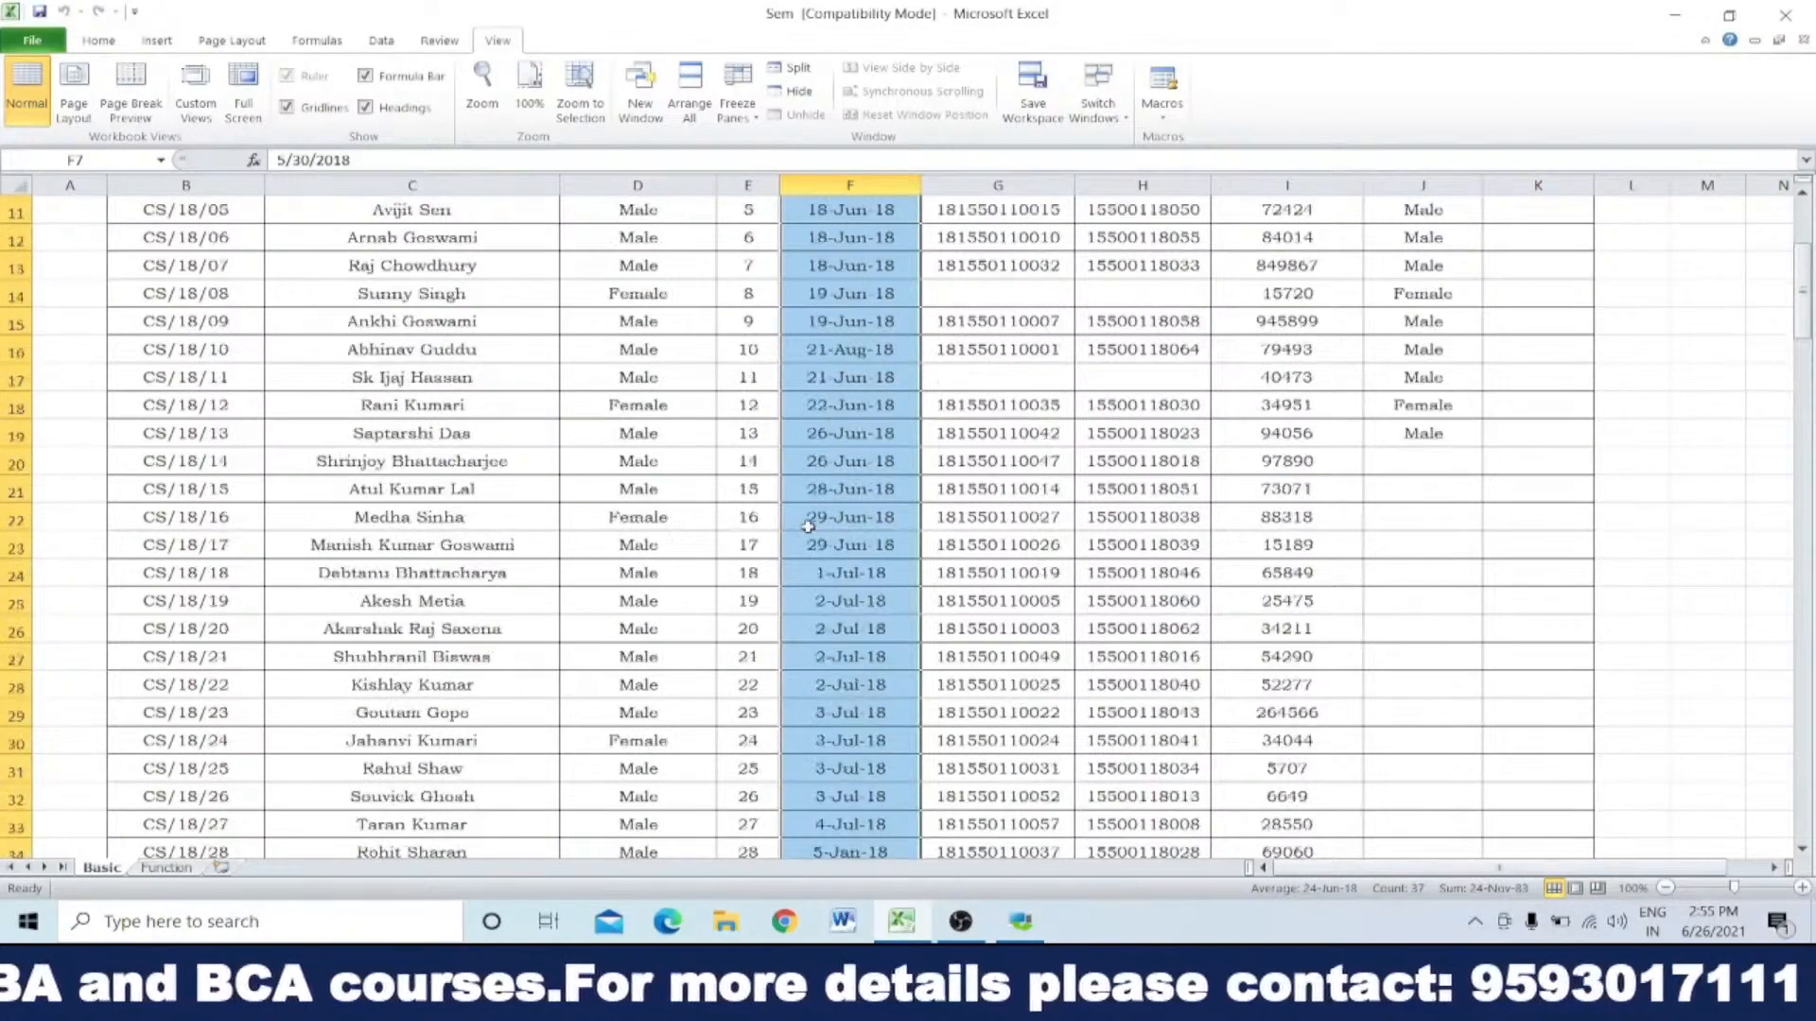
pyautogui.scroll(4, 807, 527)
pyautogui.scroll(-3, 808, 527)
pyautogui.scroll(3, 807, 527)
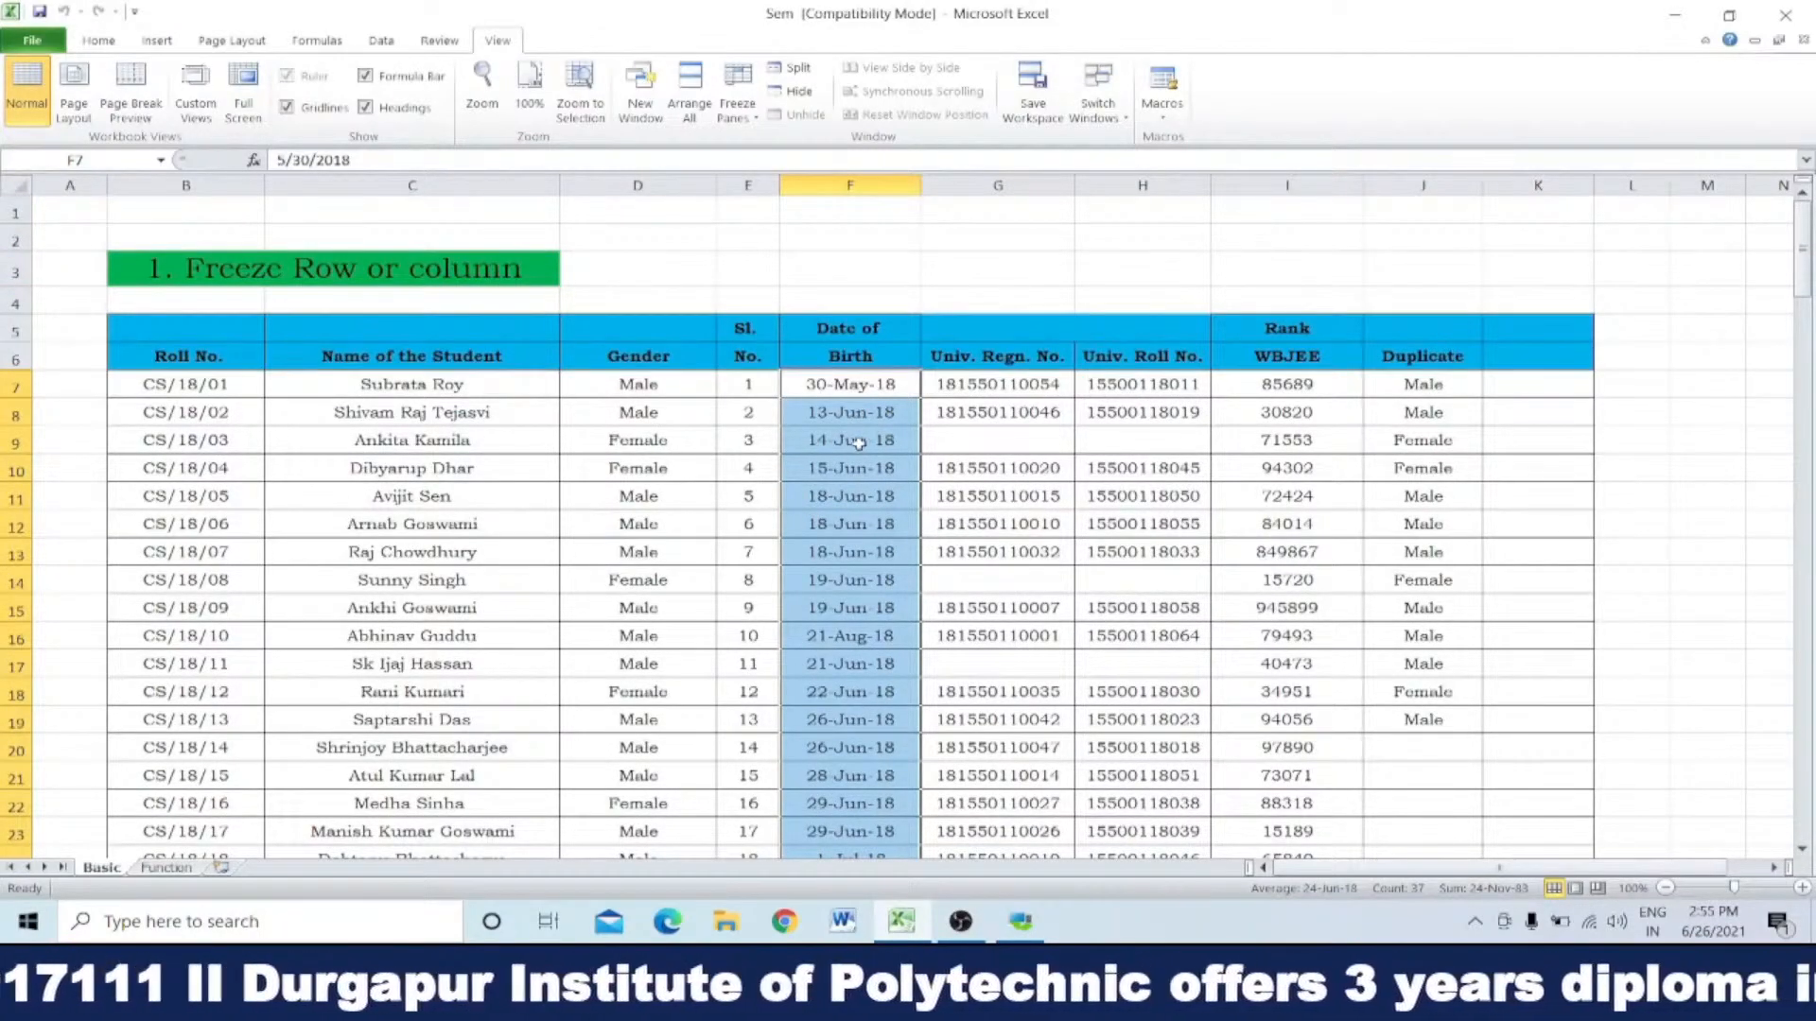
pyautogui.click(865, 581)
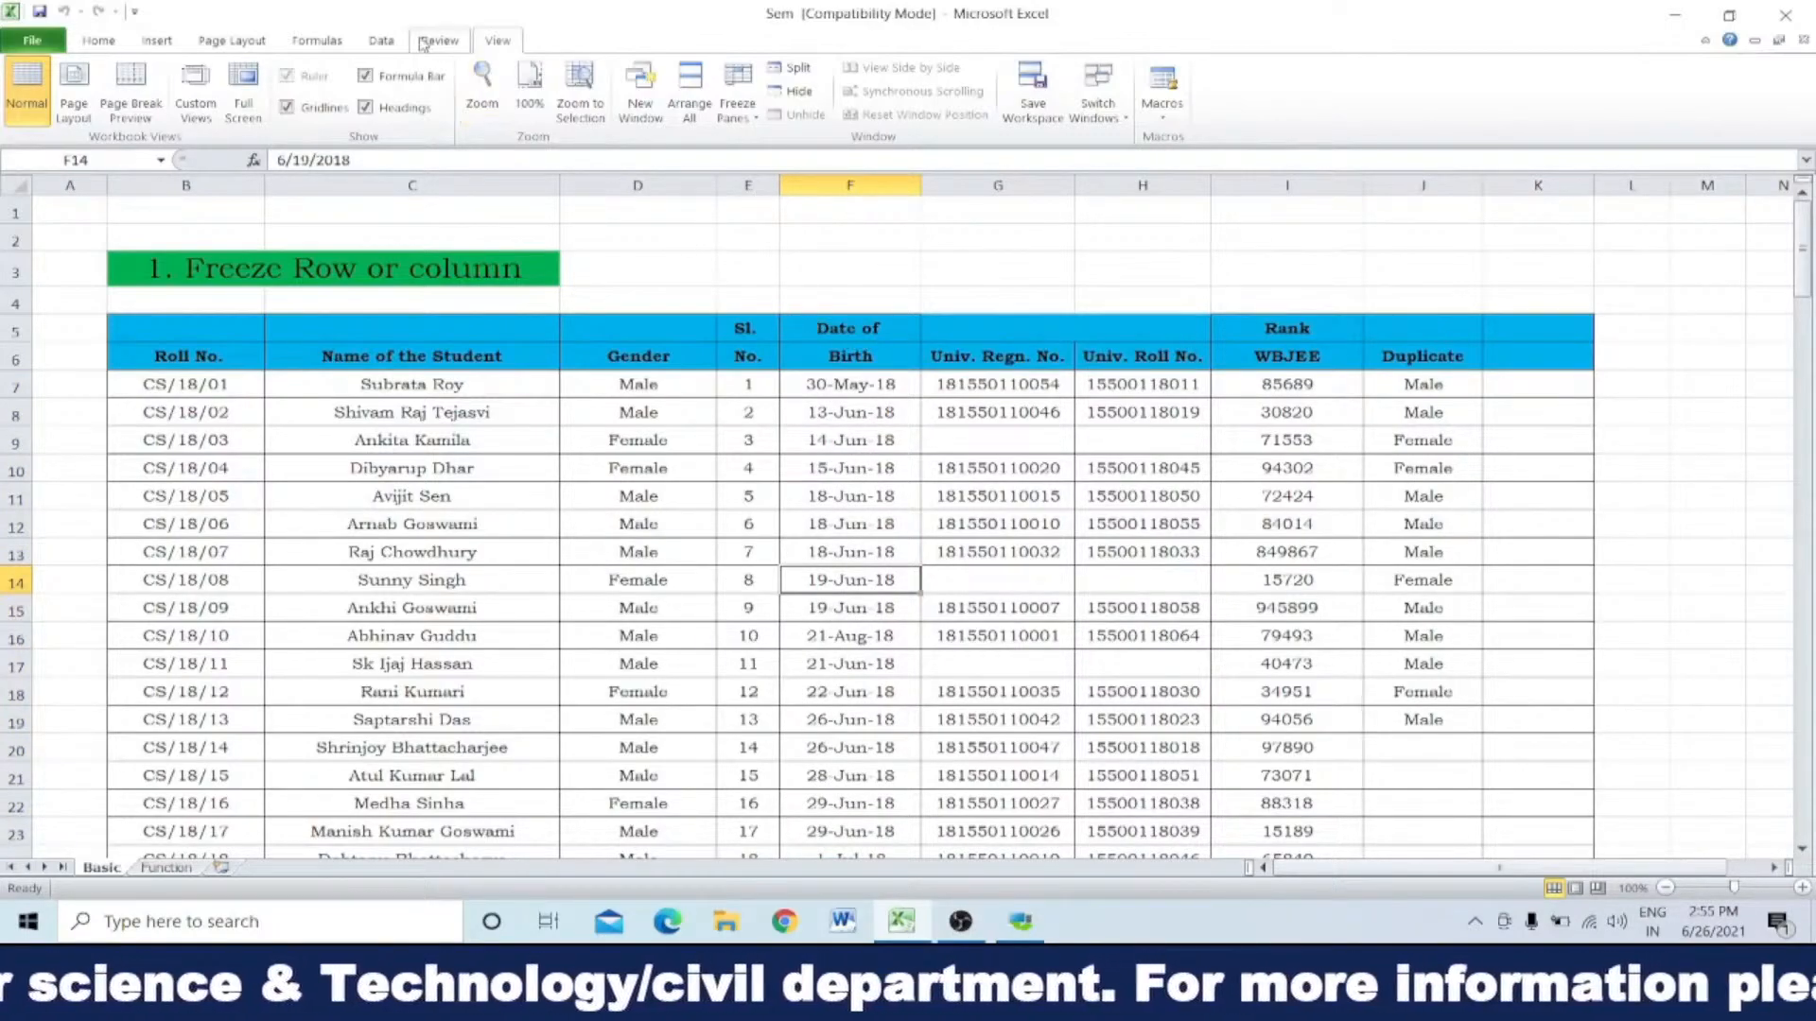
# Step: Turn on filtering for the whole Date of Birth column, column F
pyautogui.click(382, 40)
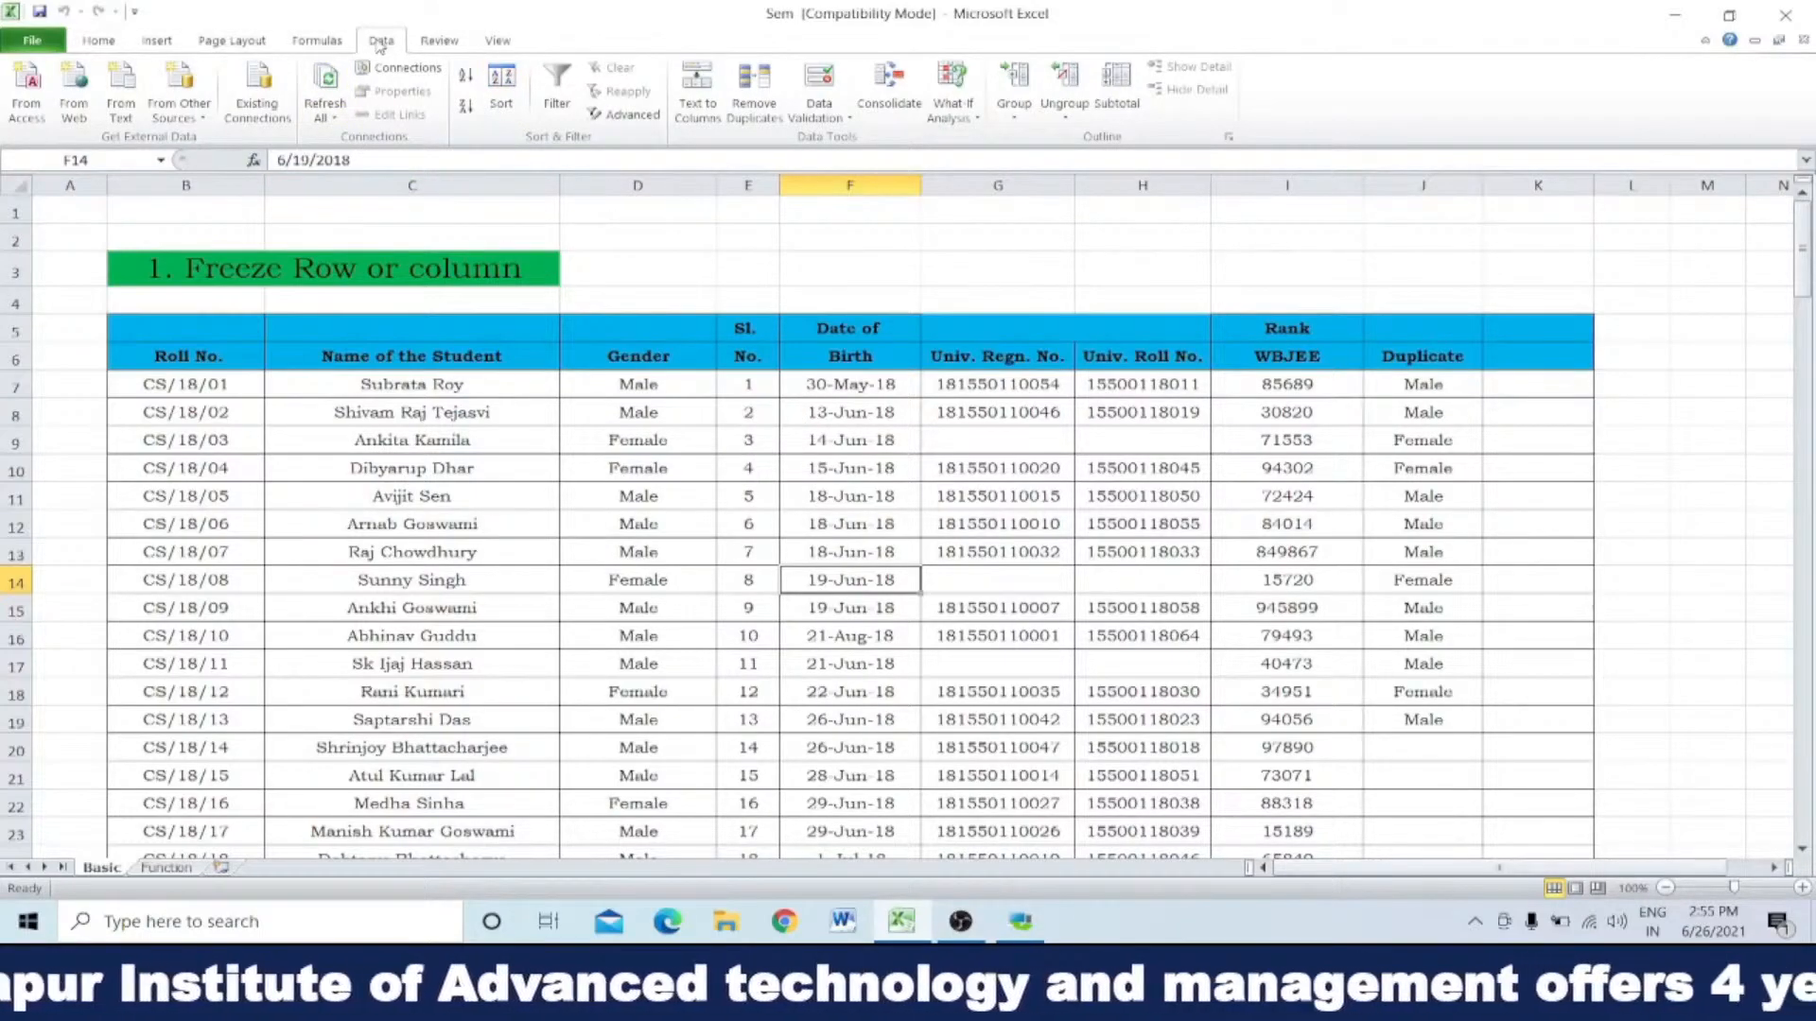
pyautogui.click(492, 41)
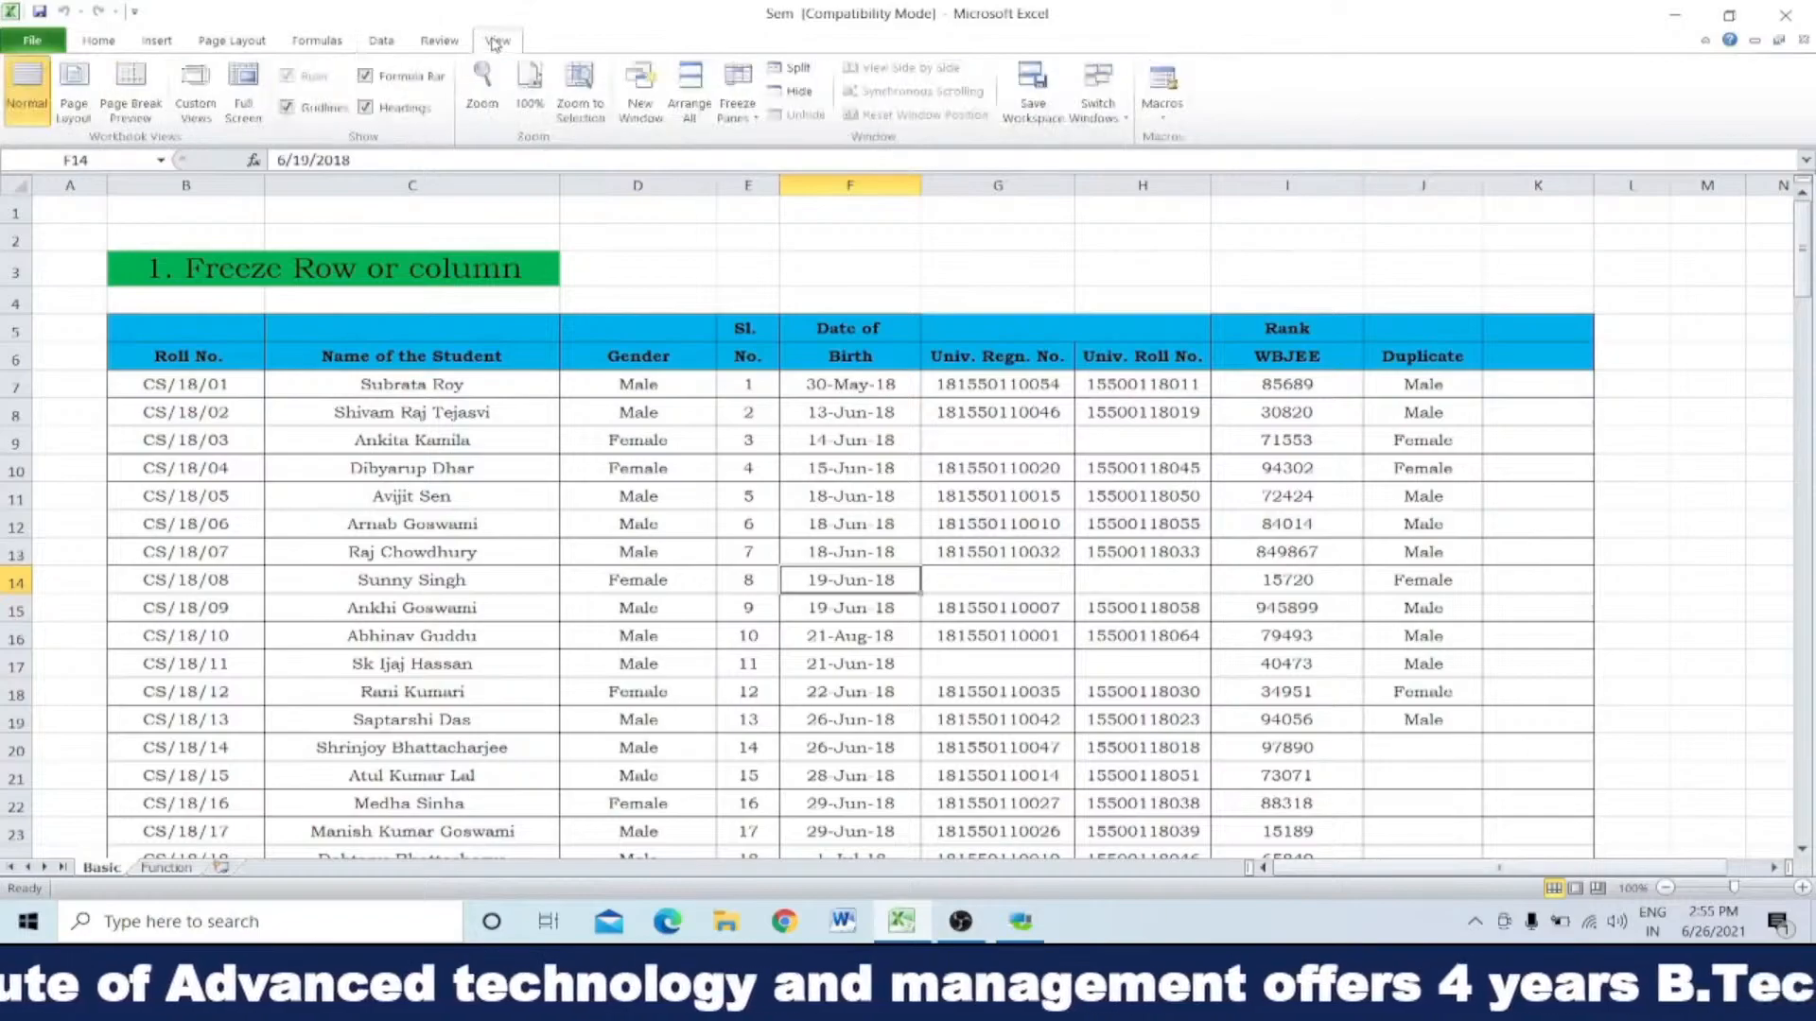
pyautogui.click(442, 42)
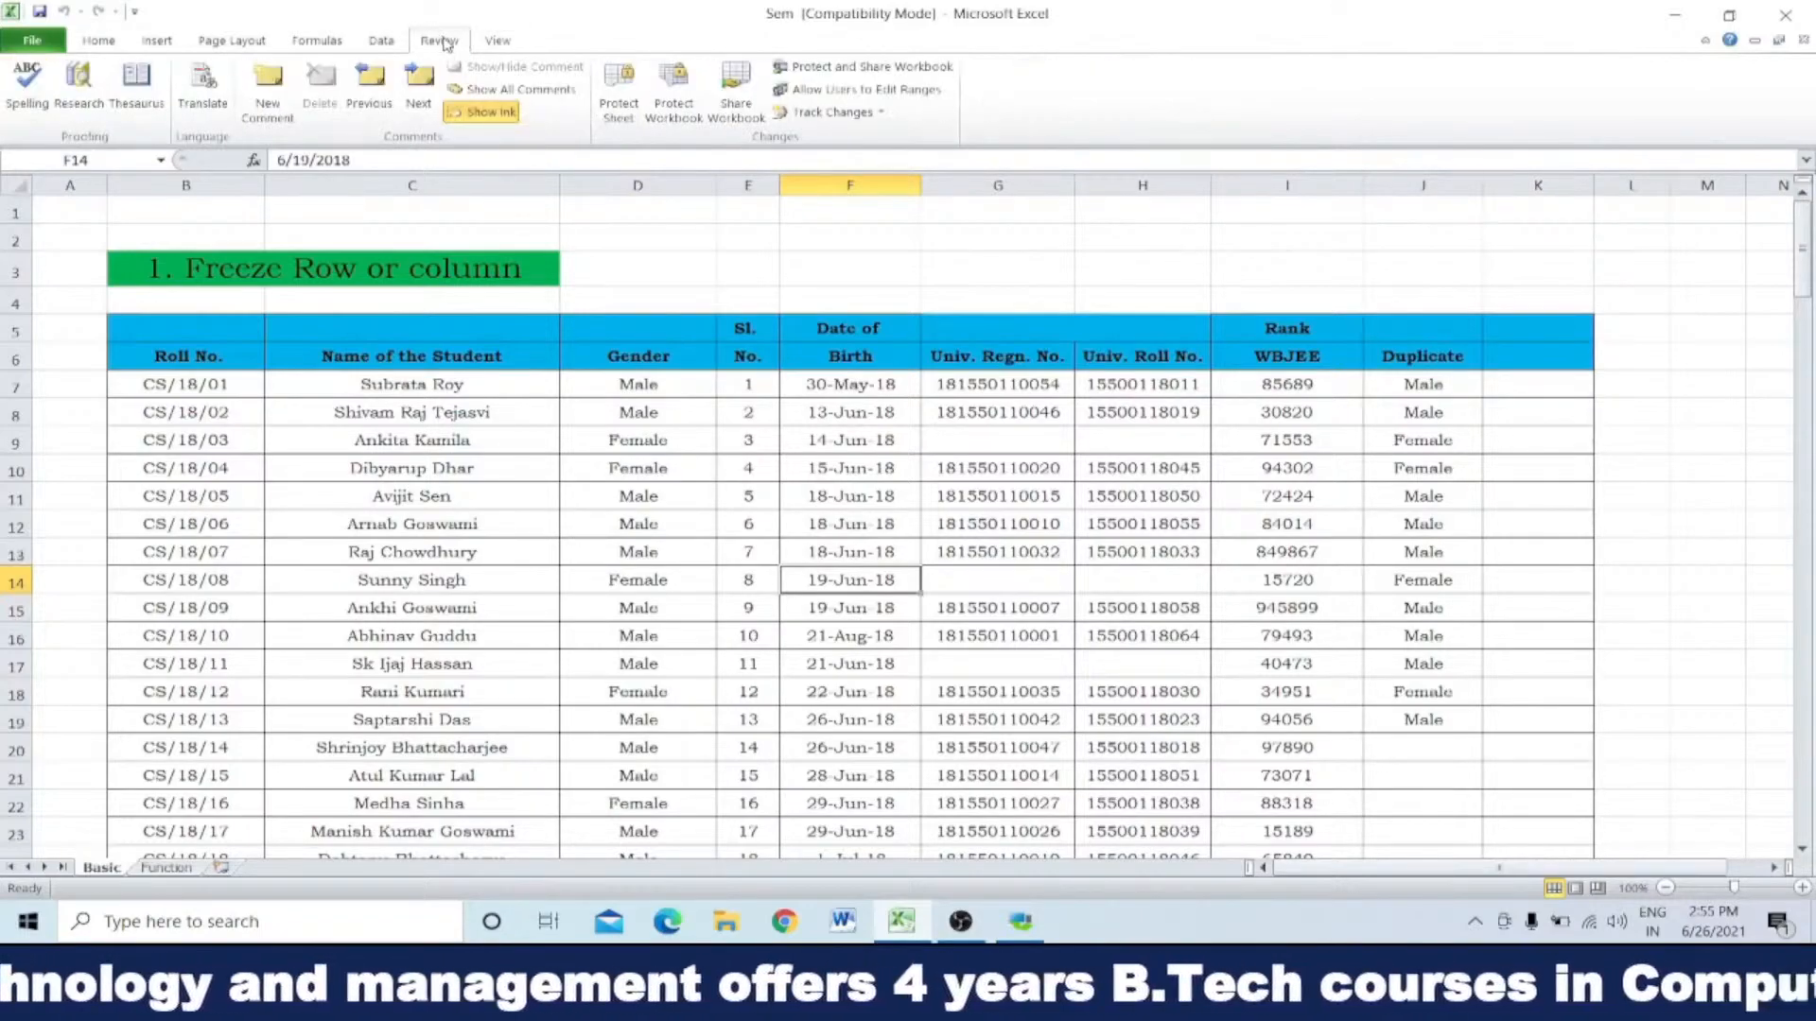
pyautogui.click(380, 42)
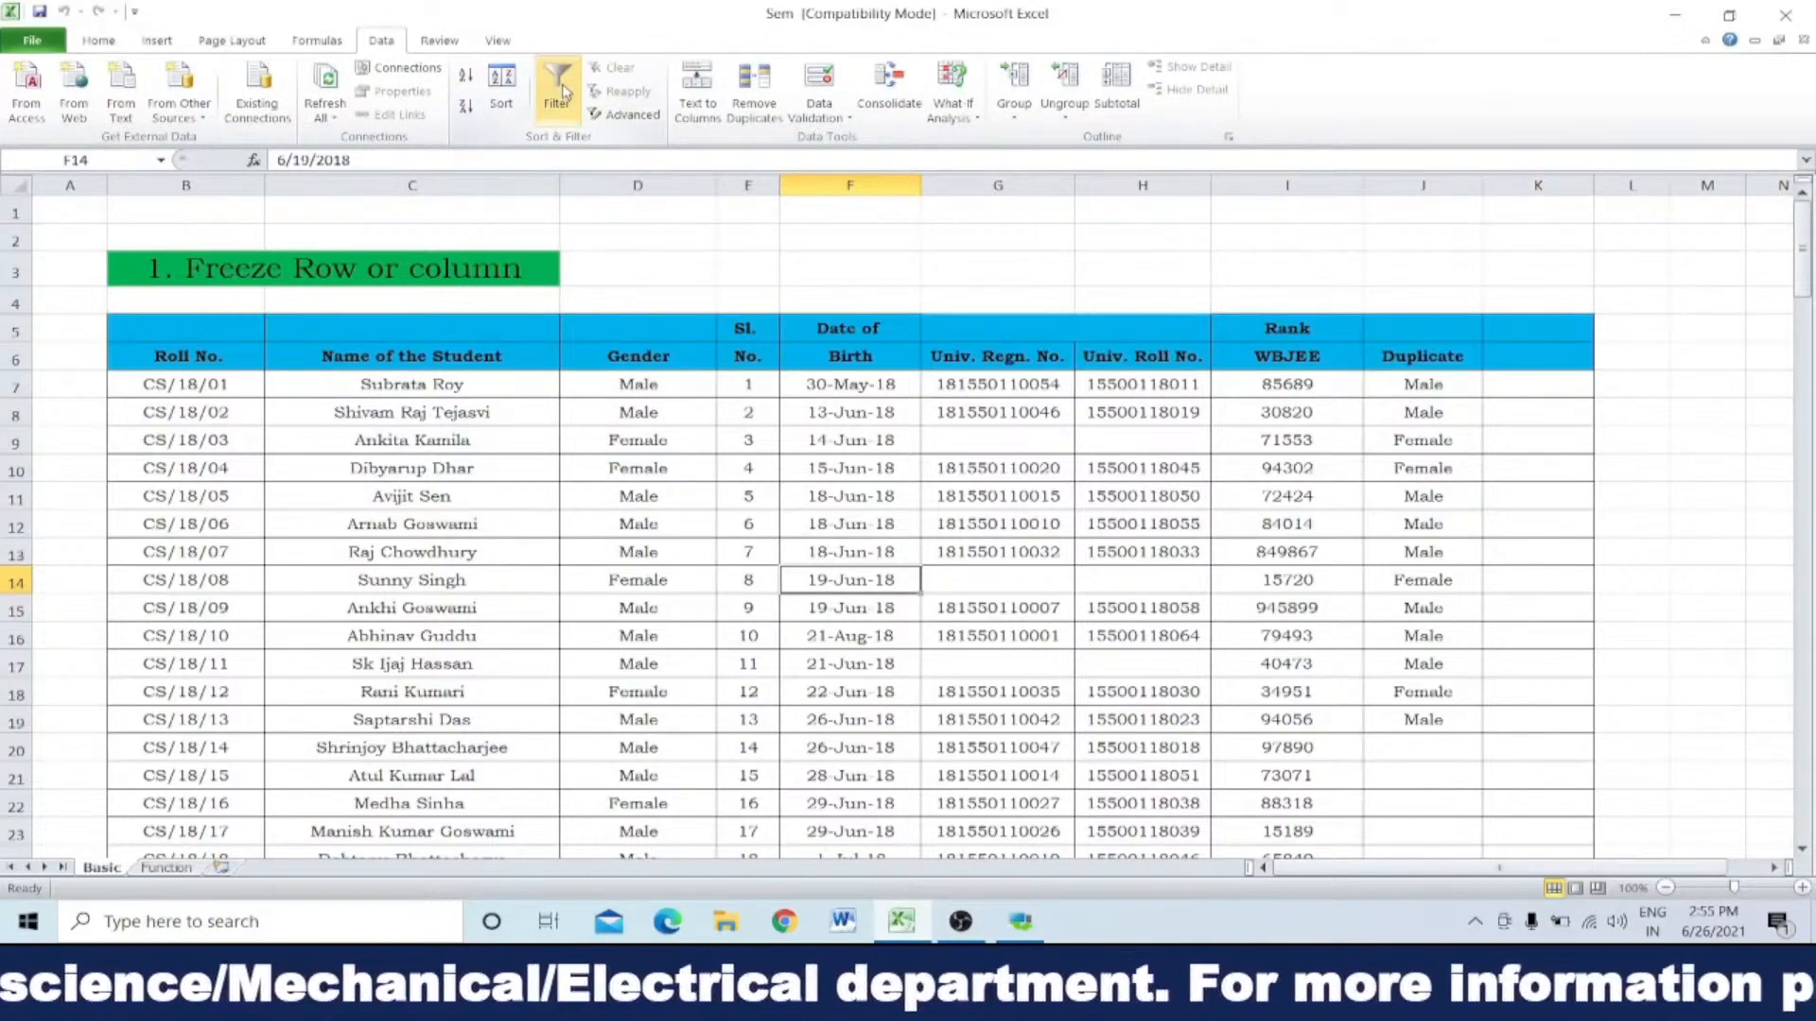
pyautogui.click(850, 187)
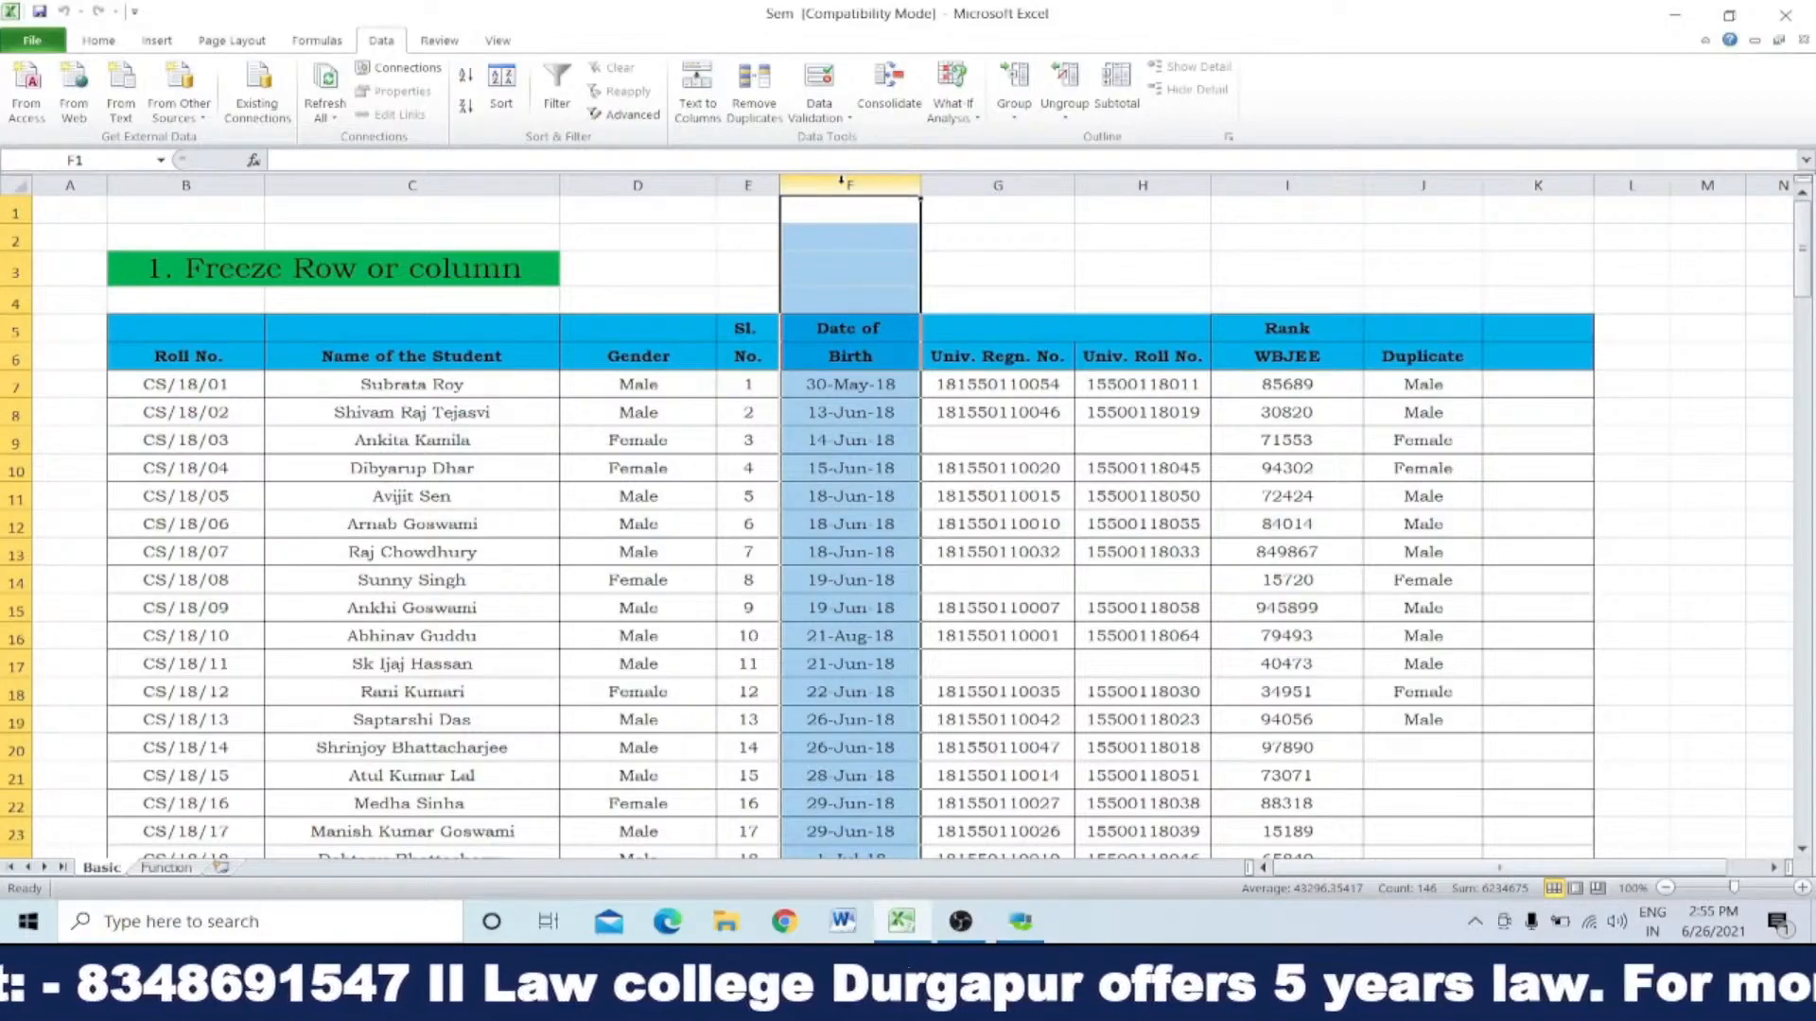
pyautogui.click(555, 85)
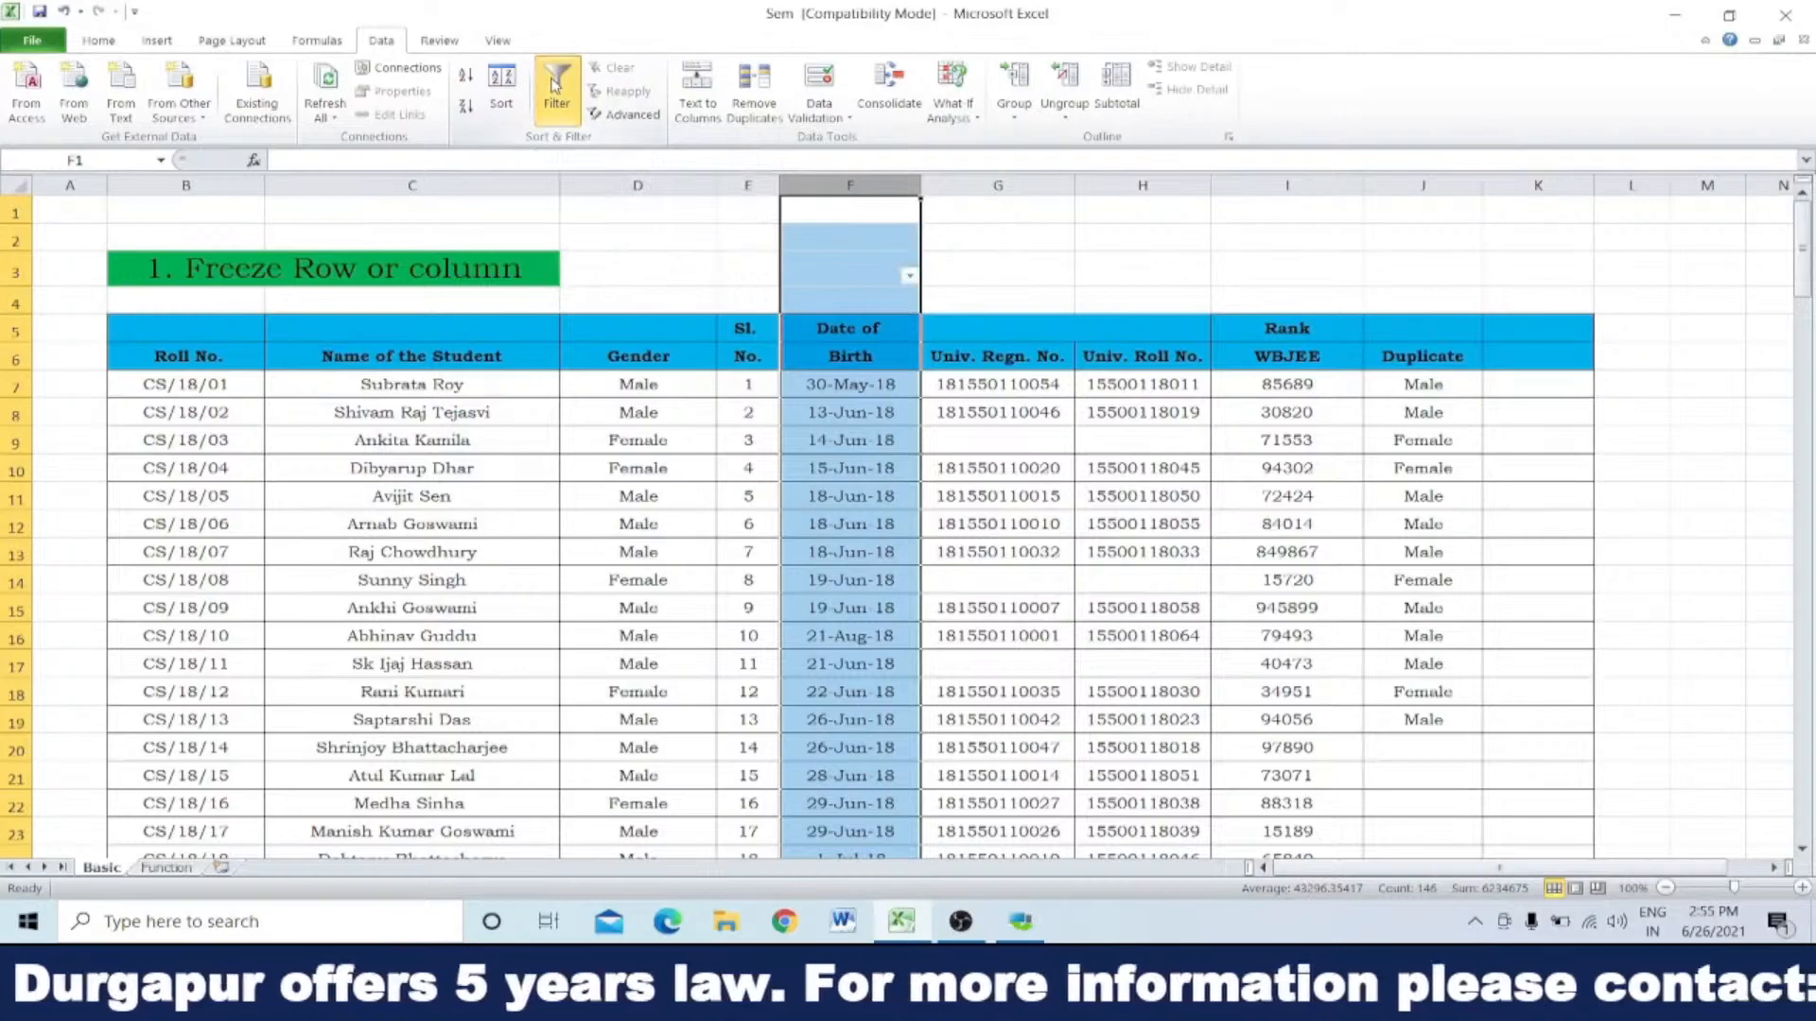
# Step: Filter the Date of Birth column to August 2018 only and look through the matching student rows
pyautogui.click(965, 278)
pyautogui.click(909, 276)
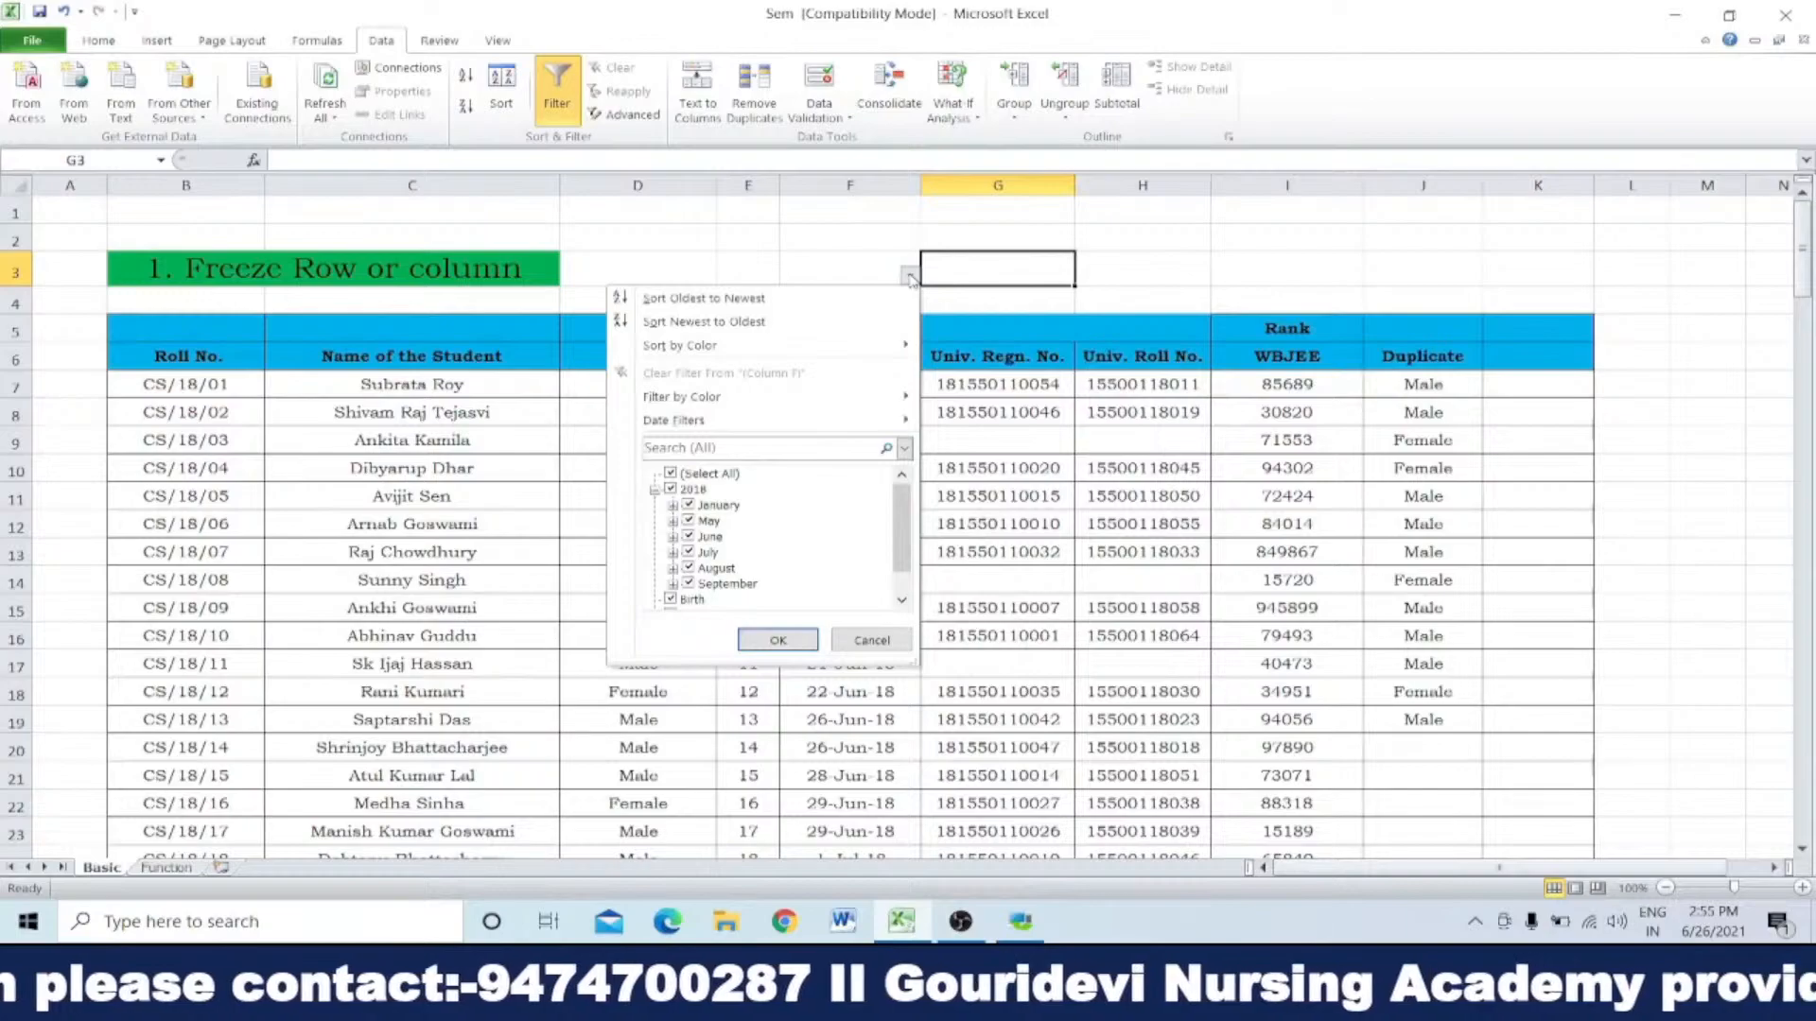
pyautogui.click(910, 276)
pyautogui.click(910, 276)
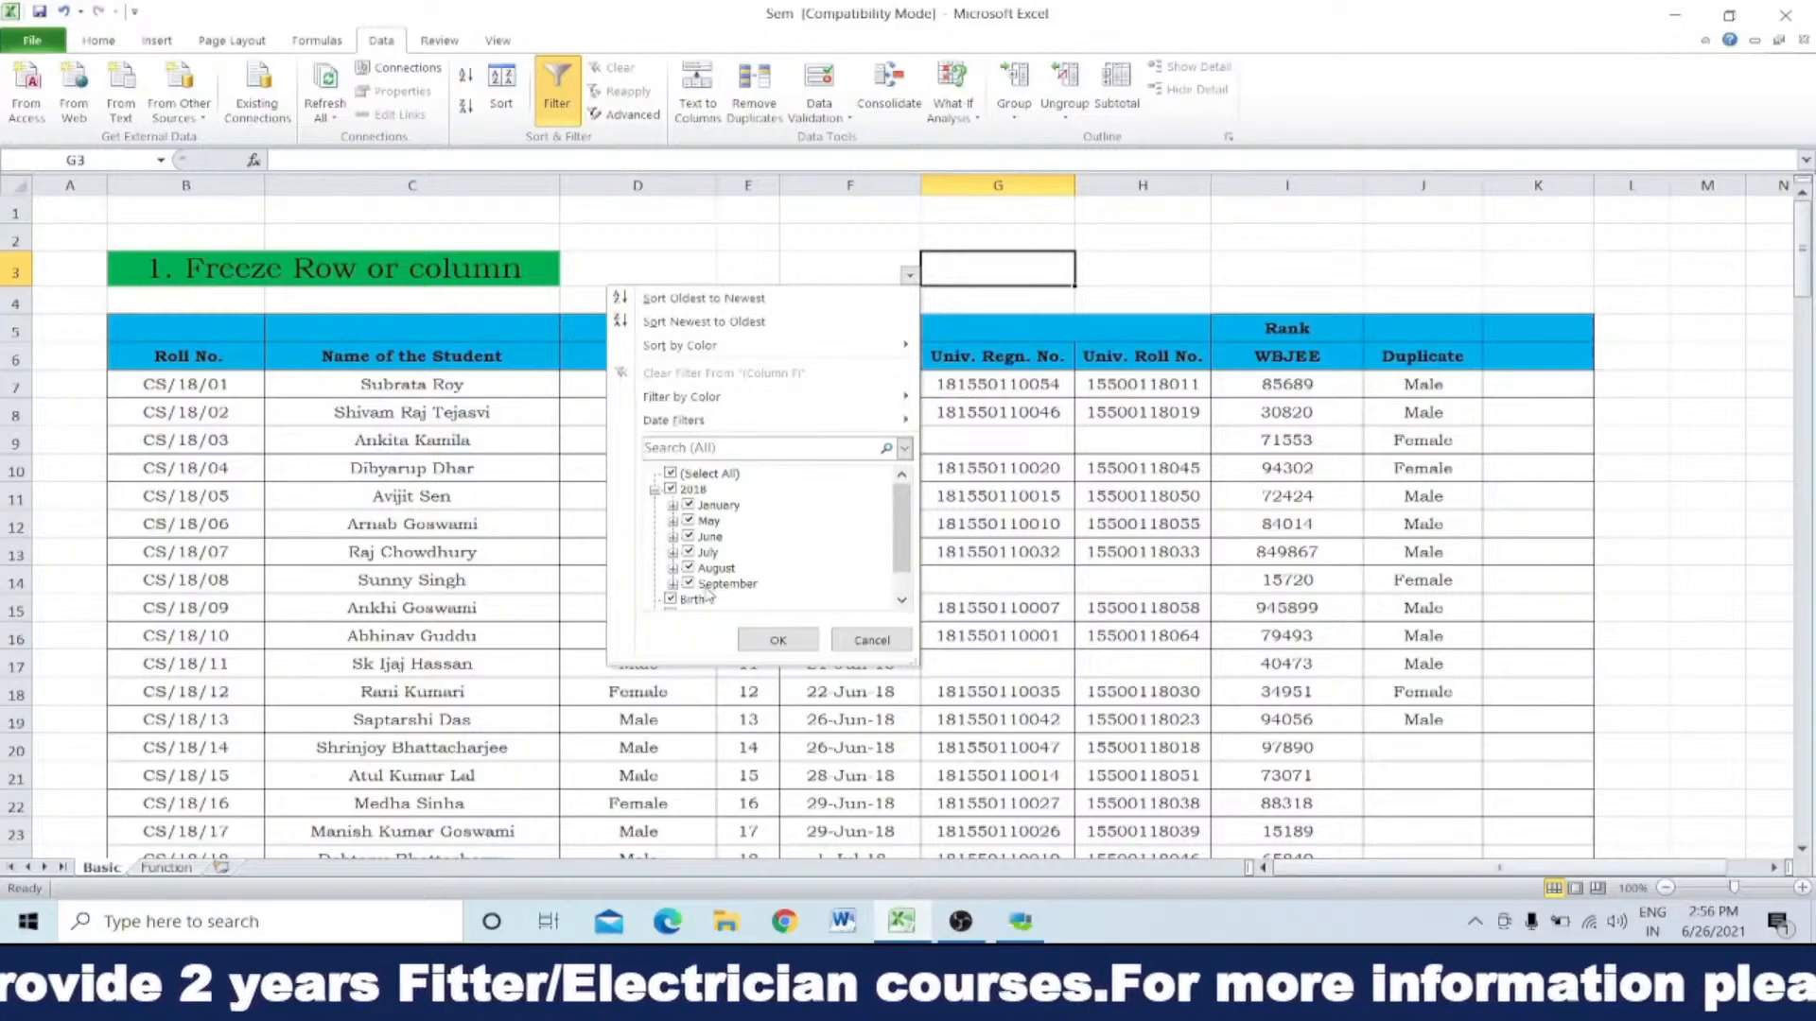
pyautogui.click(671, 472)
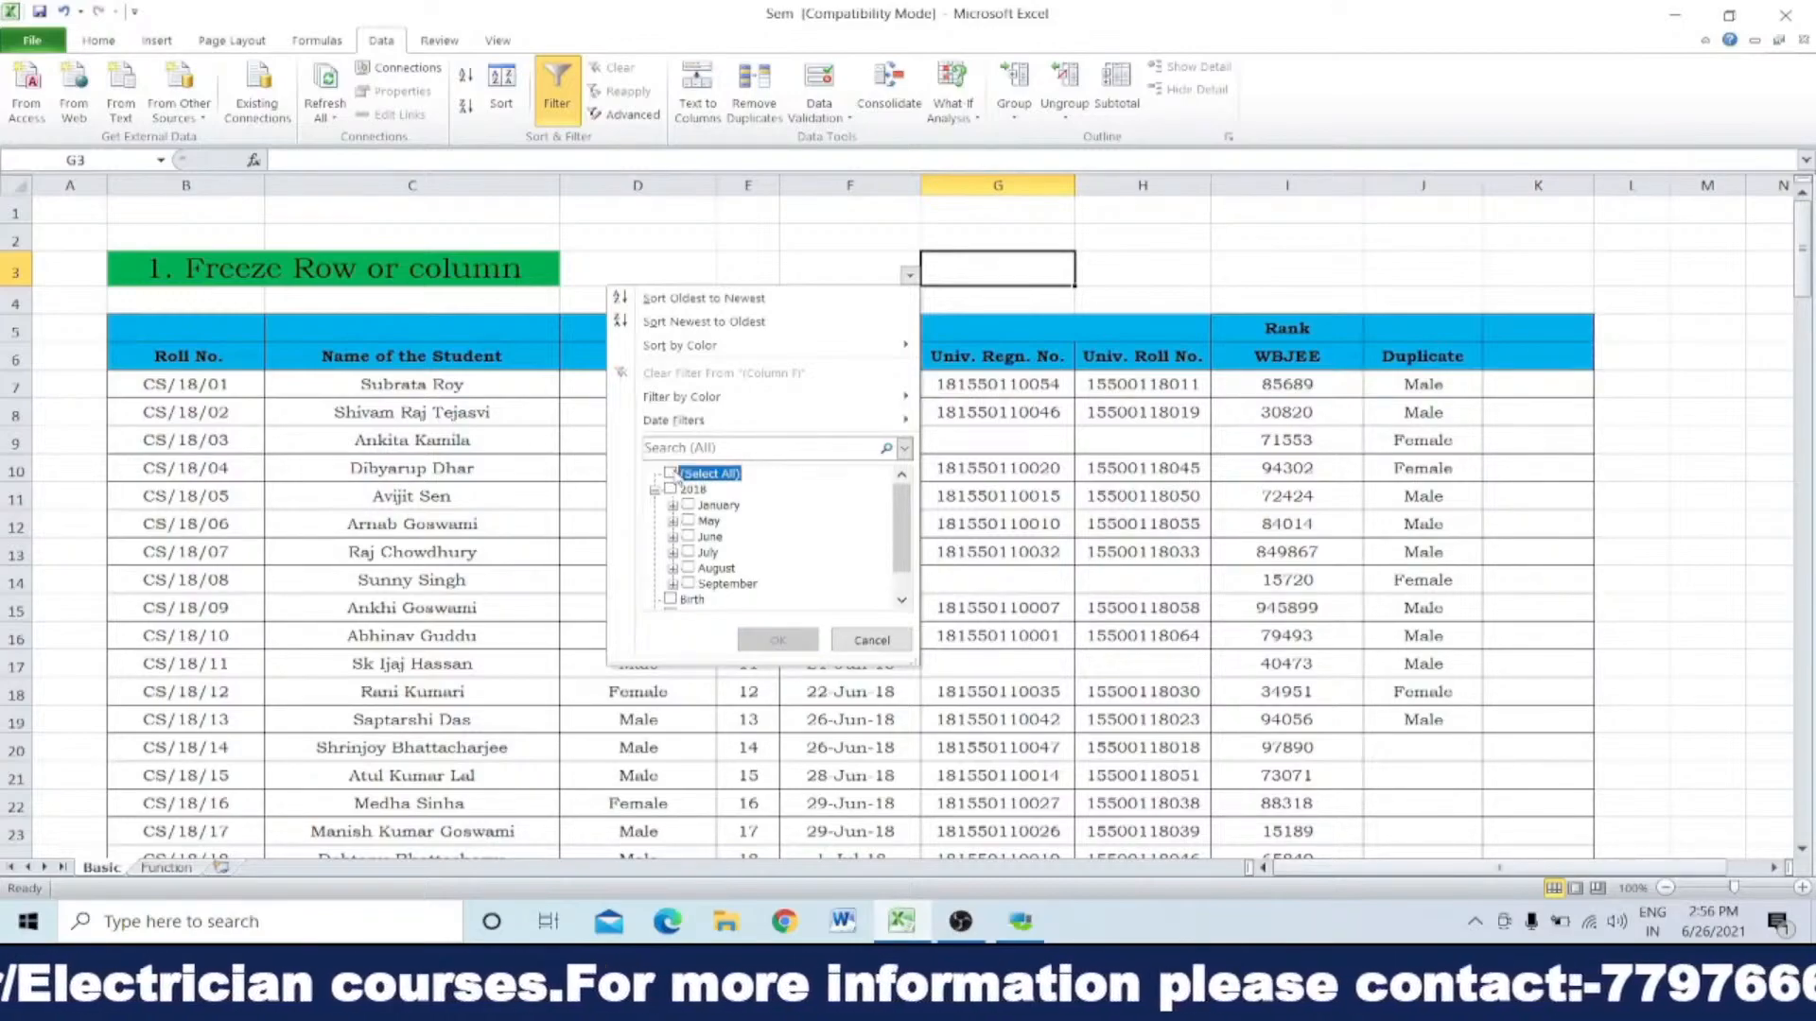
pyautogui.click(688, 568)
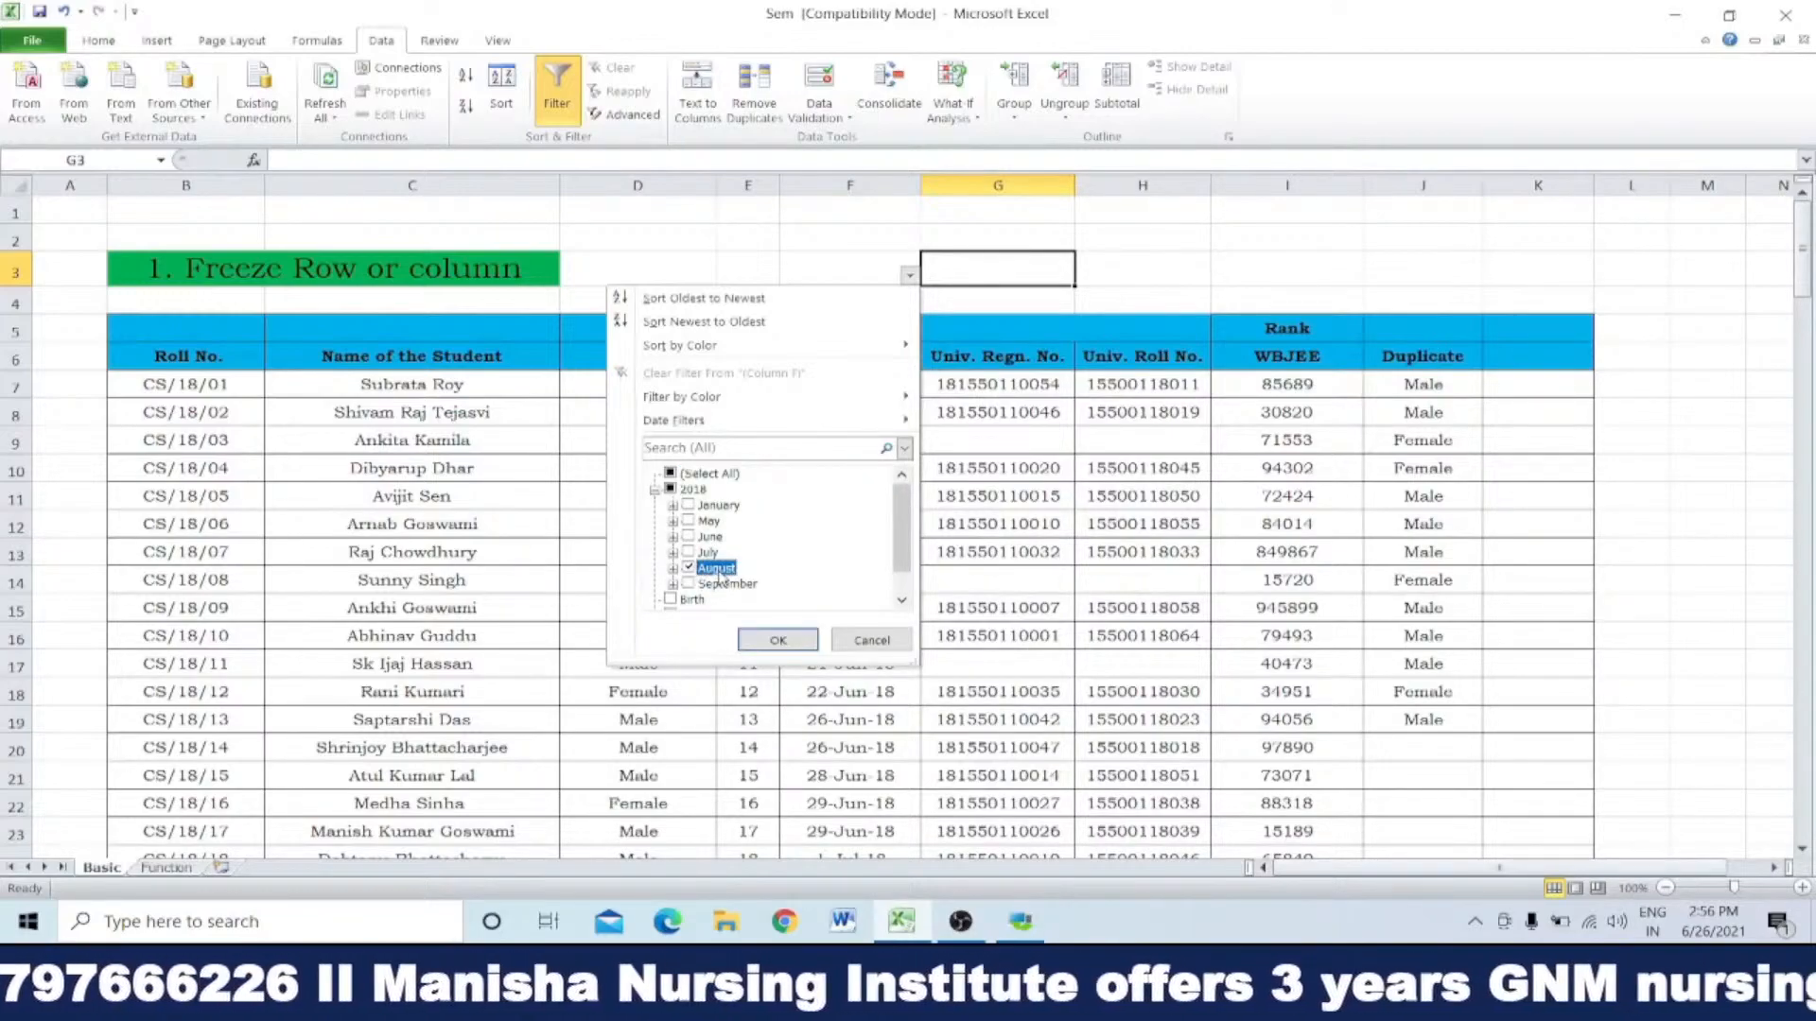
pyautogui.click(777, 640)
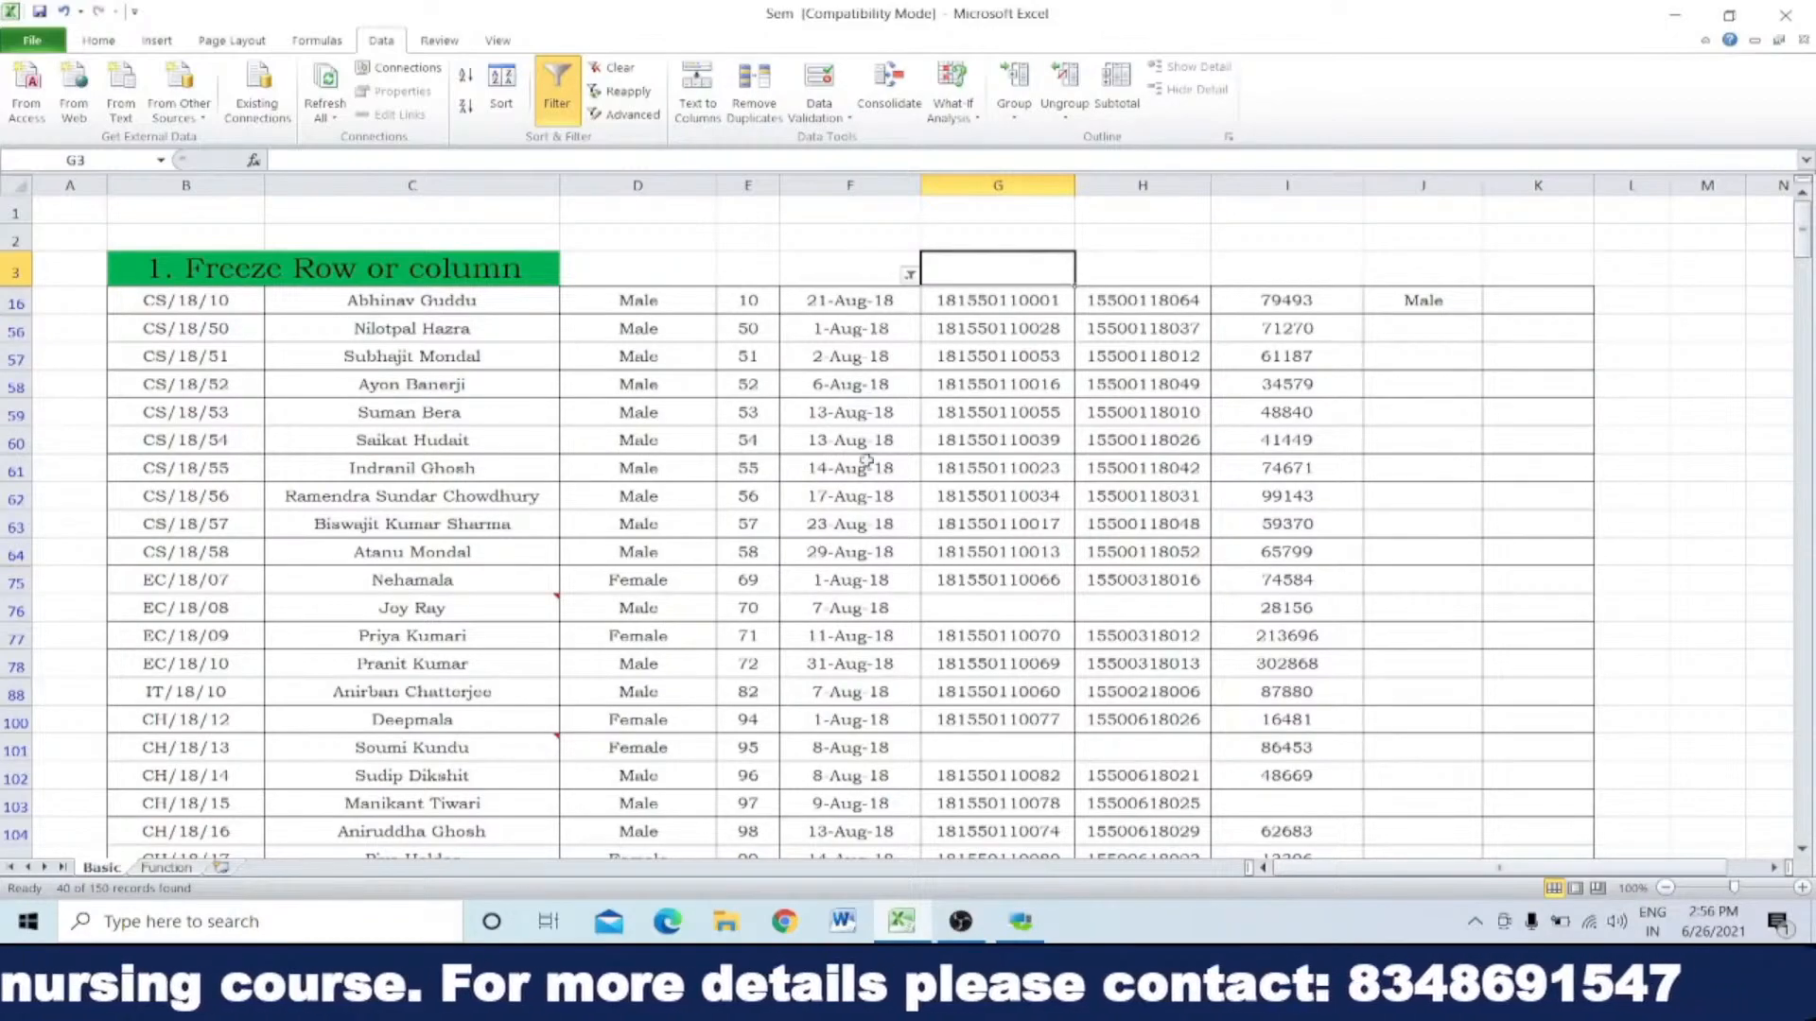
pyautogui.scroll(-3, 855, 773)
pyautogui.scroll(-4, 855, 774)
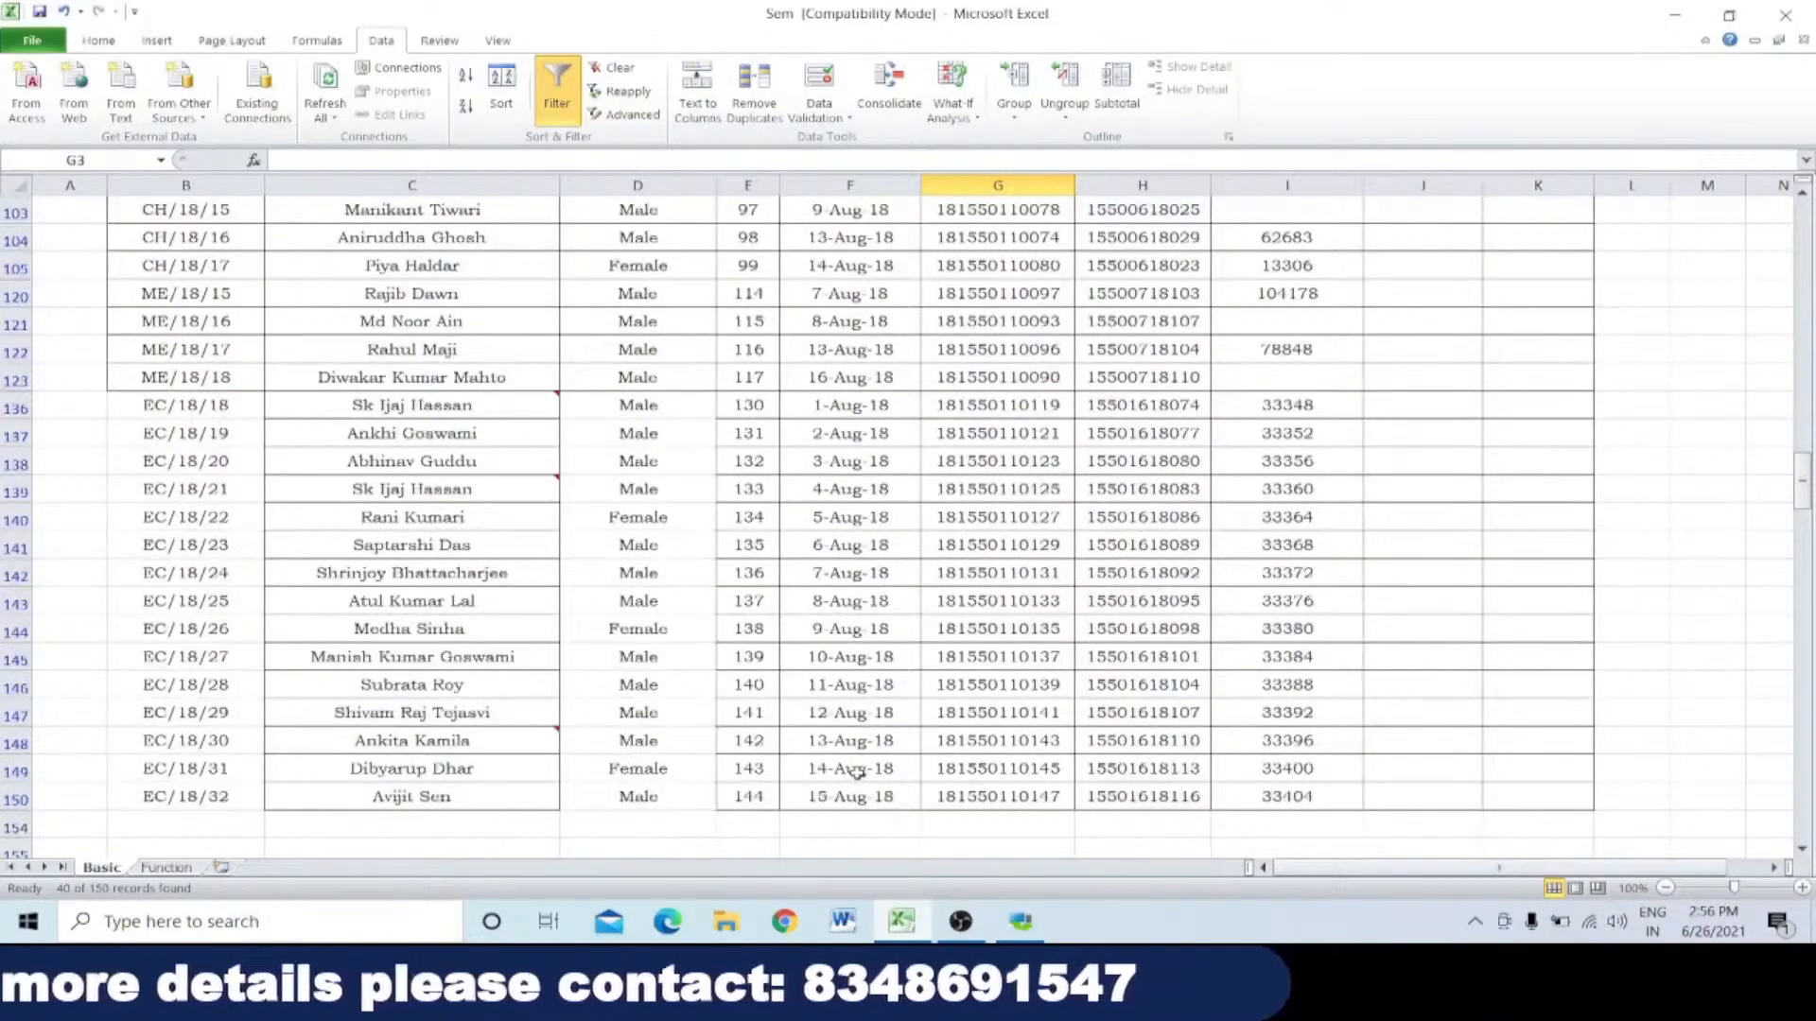
pyautogui.scroll(3, 855, 774)
pyautogui.scroll(4, 854, 773)
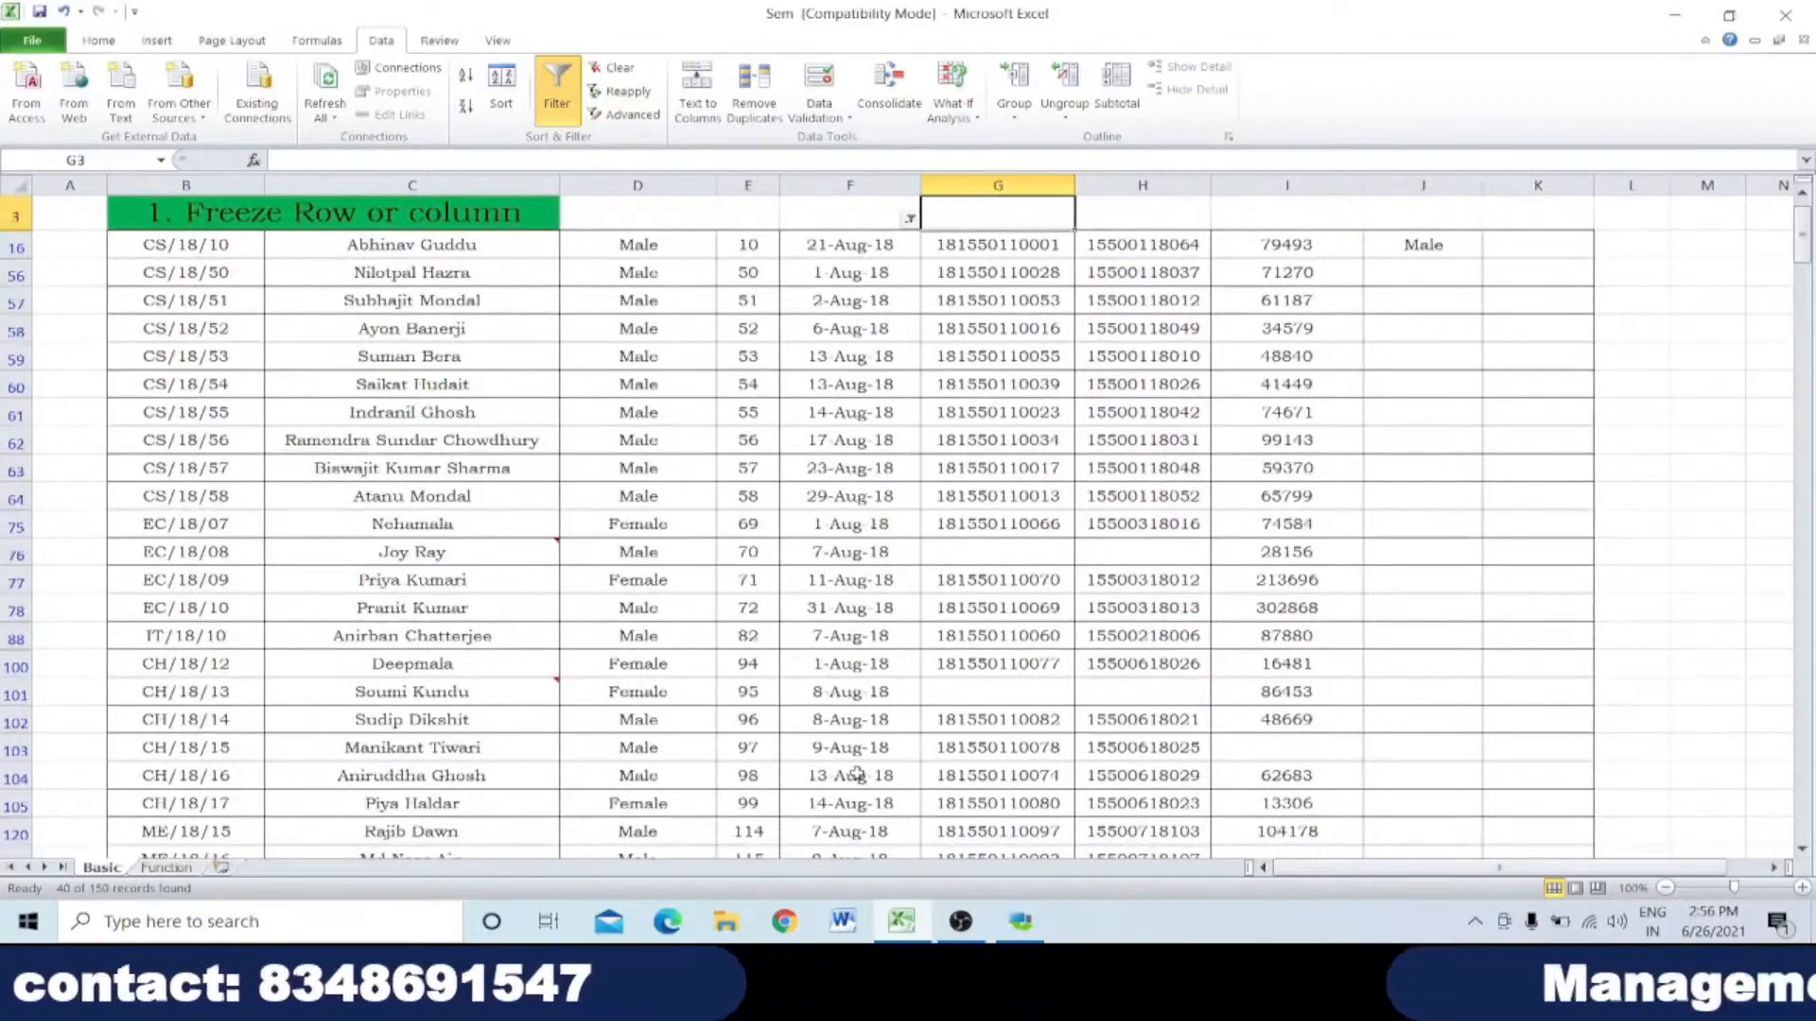
# Step: Change the Date of Birth filter to September 2018 only and select the remaining dates in column F
pyautogui.click(908, 219)
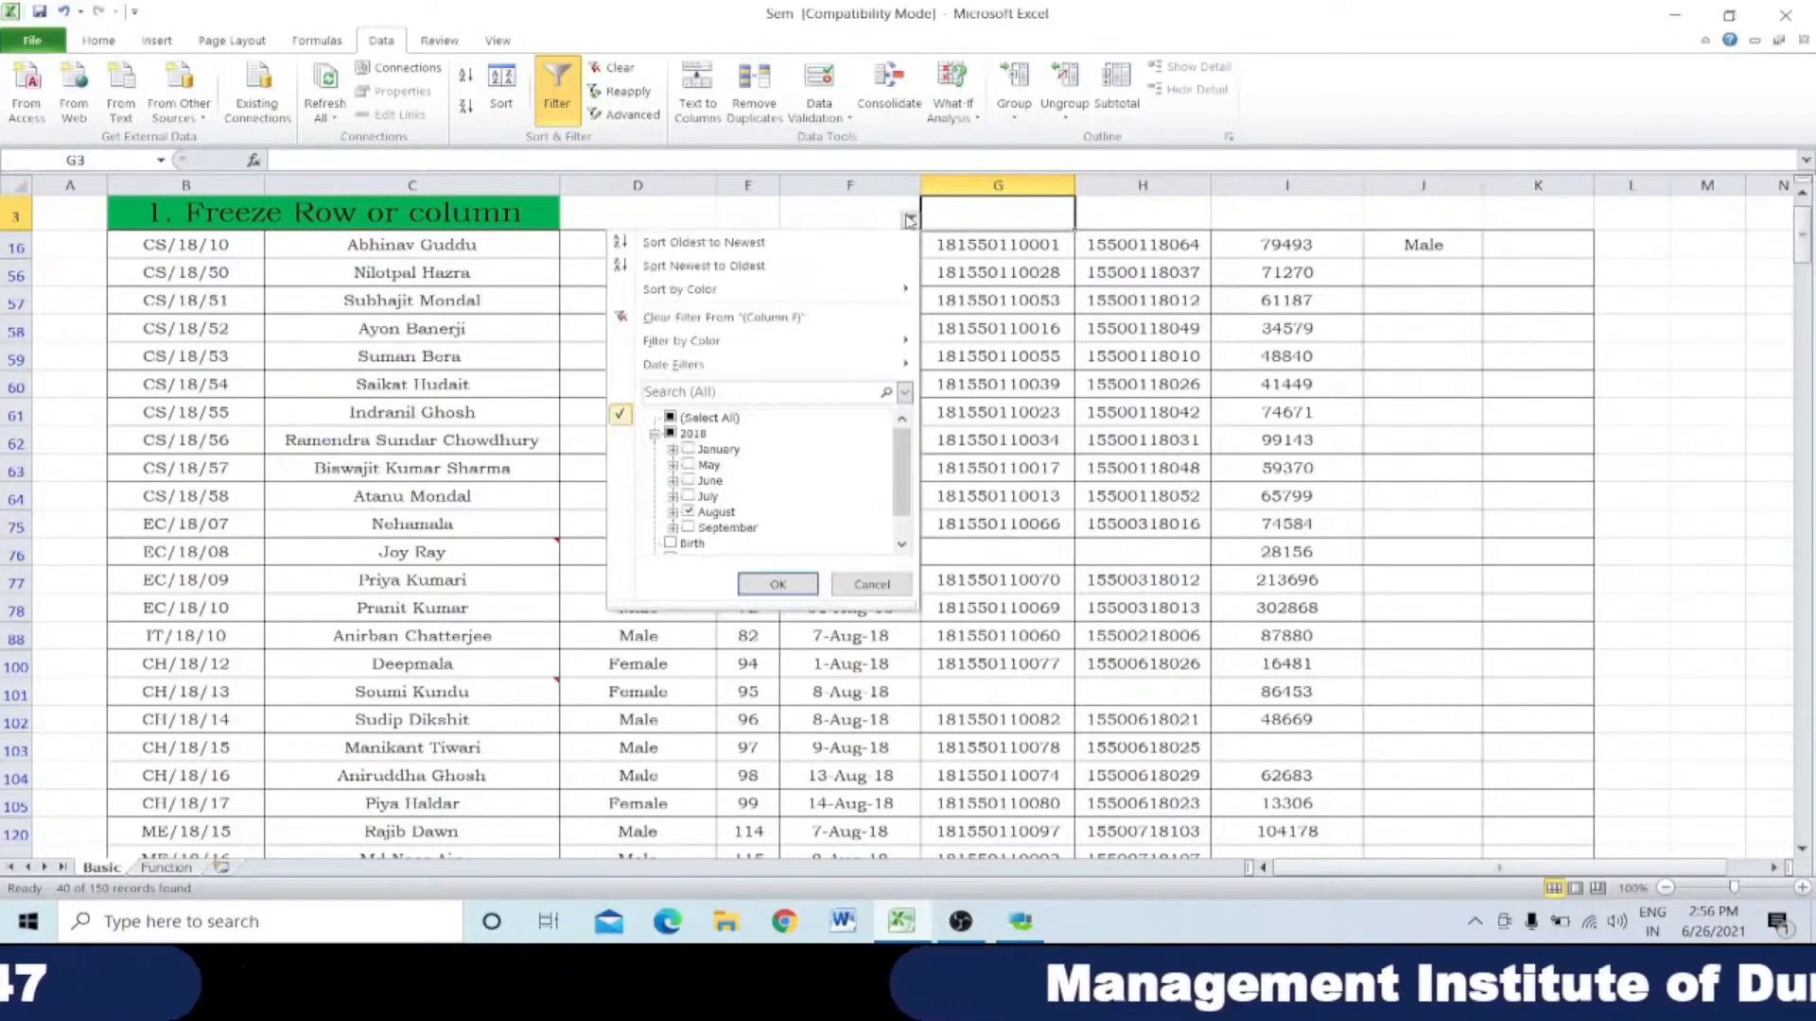
pyautogui.click(689, 528)
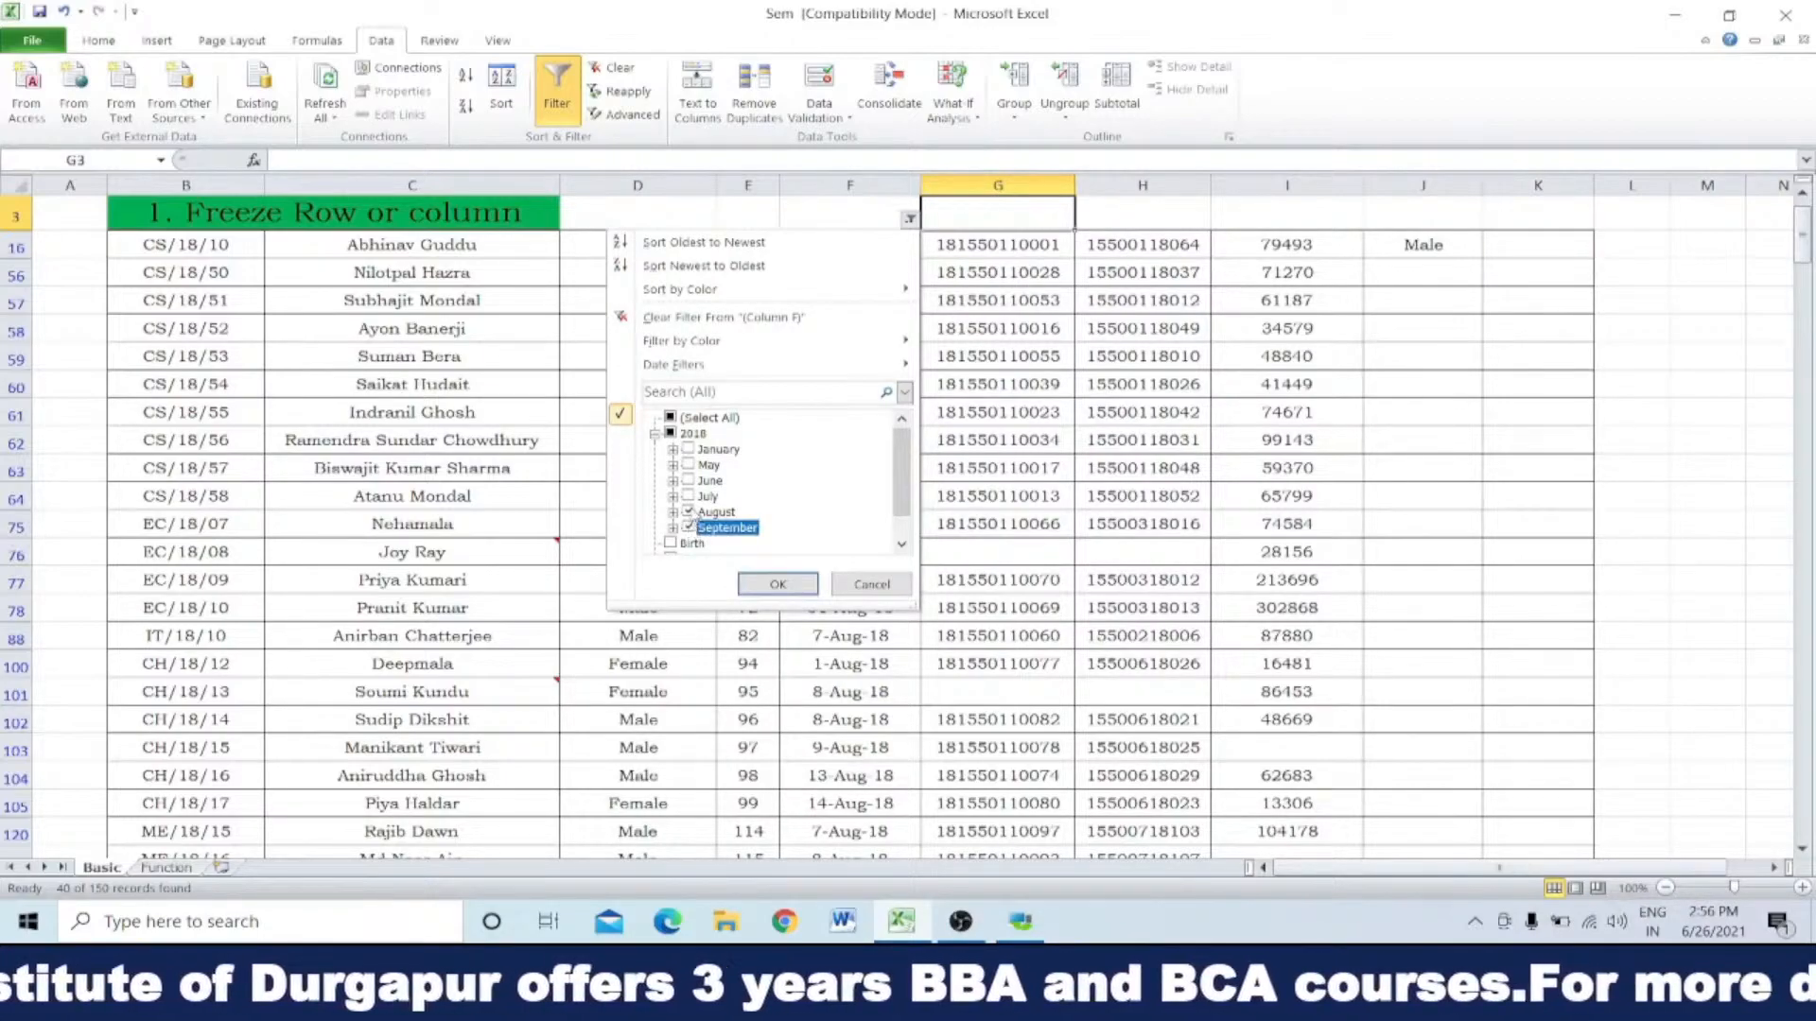
pyautogui.click(688, 511)
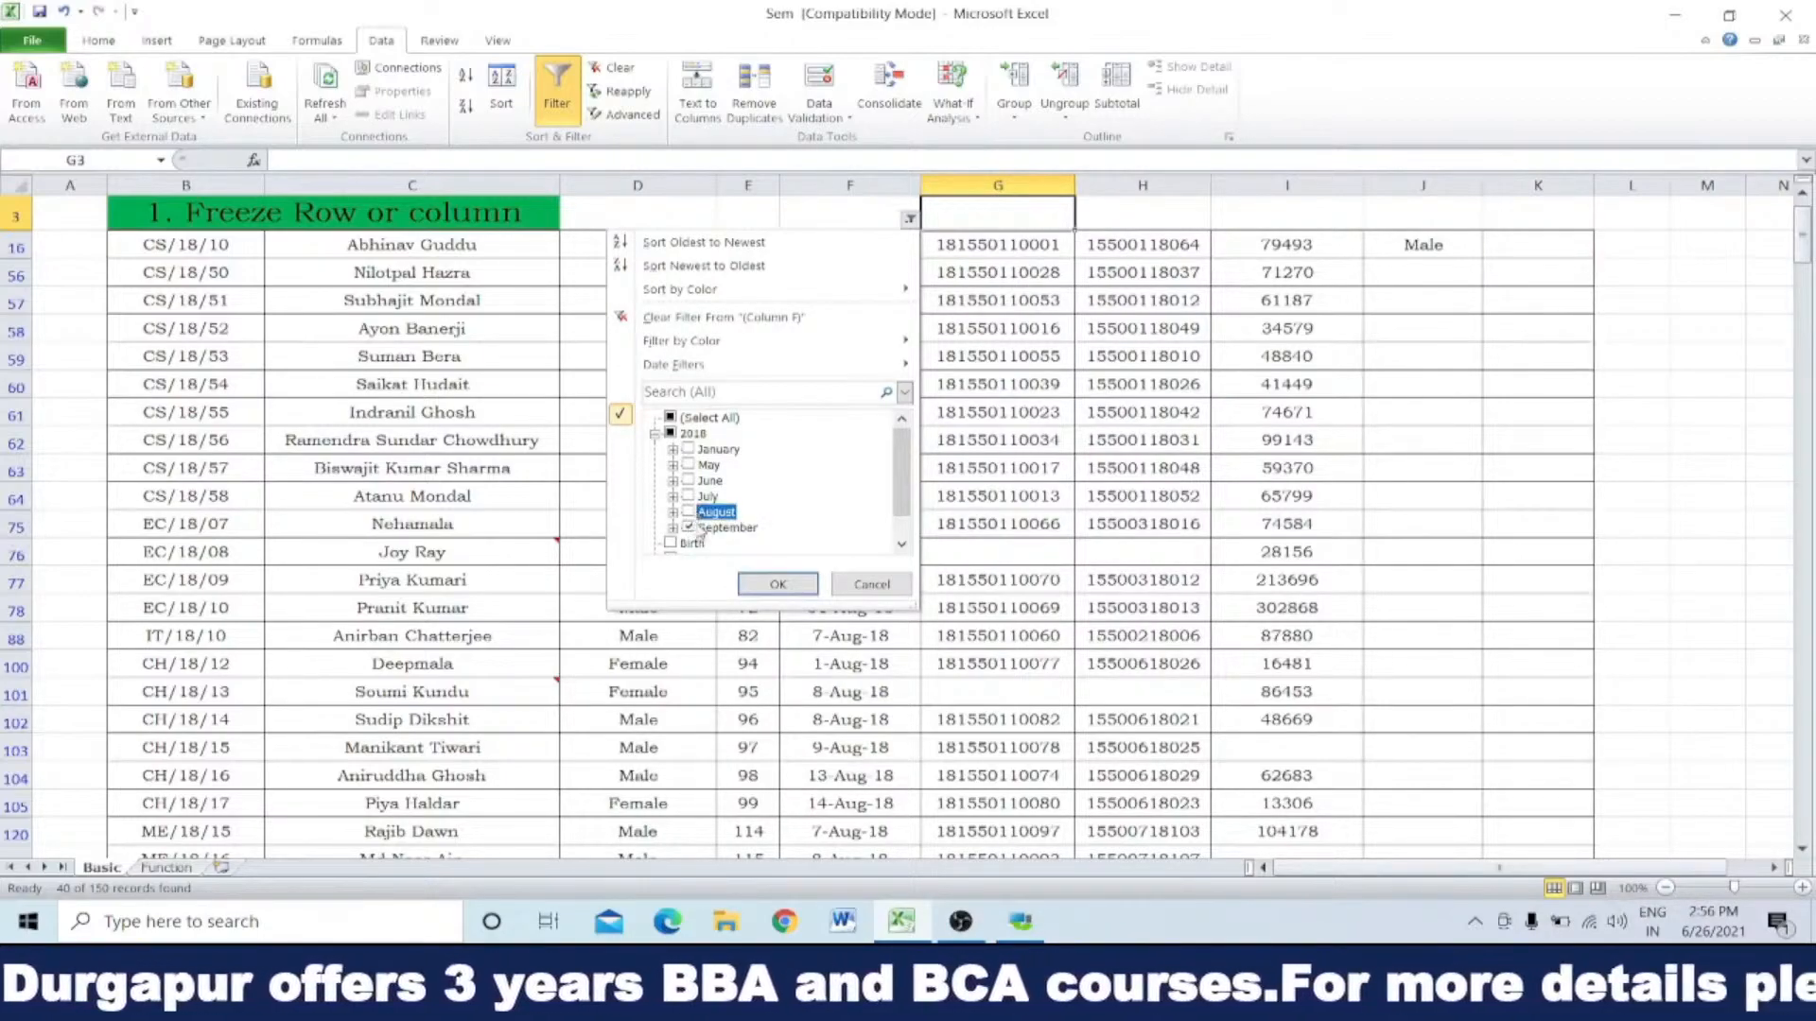
pyautogui.click(777, 585)
pyautogui.moveTo(855, 244); pyautogui.dragTo(849, 331)
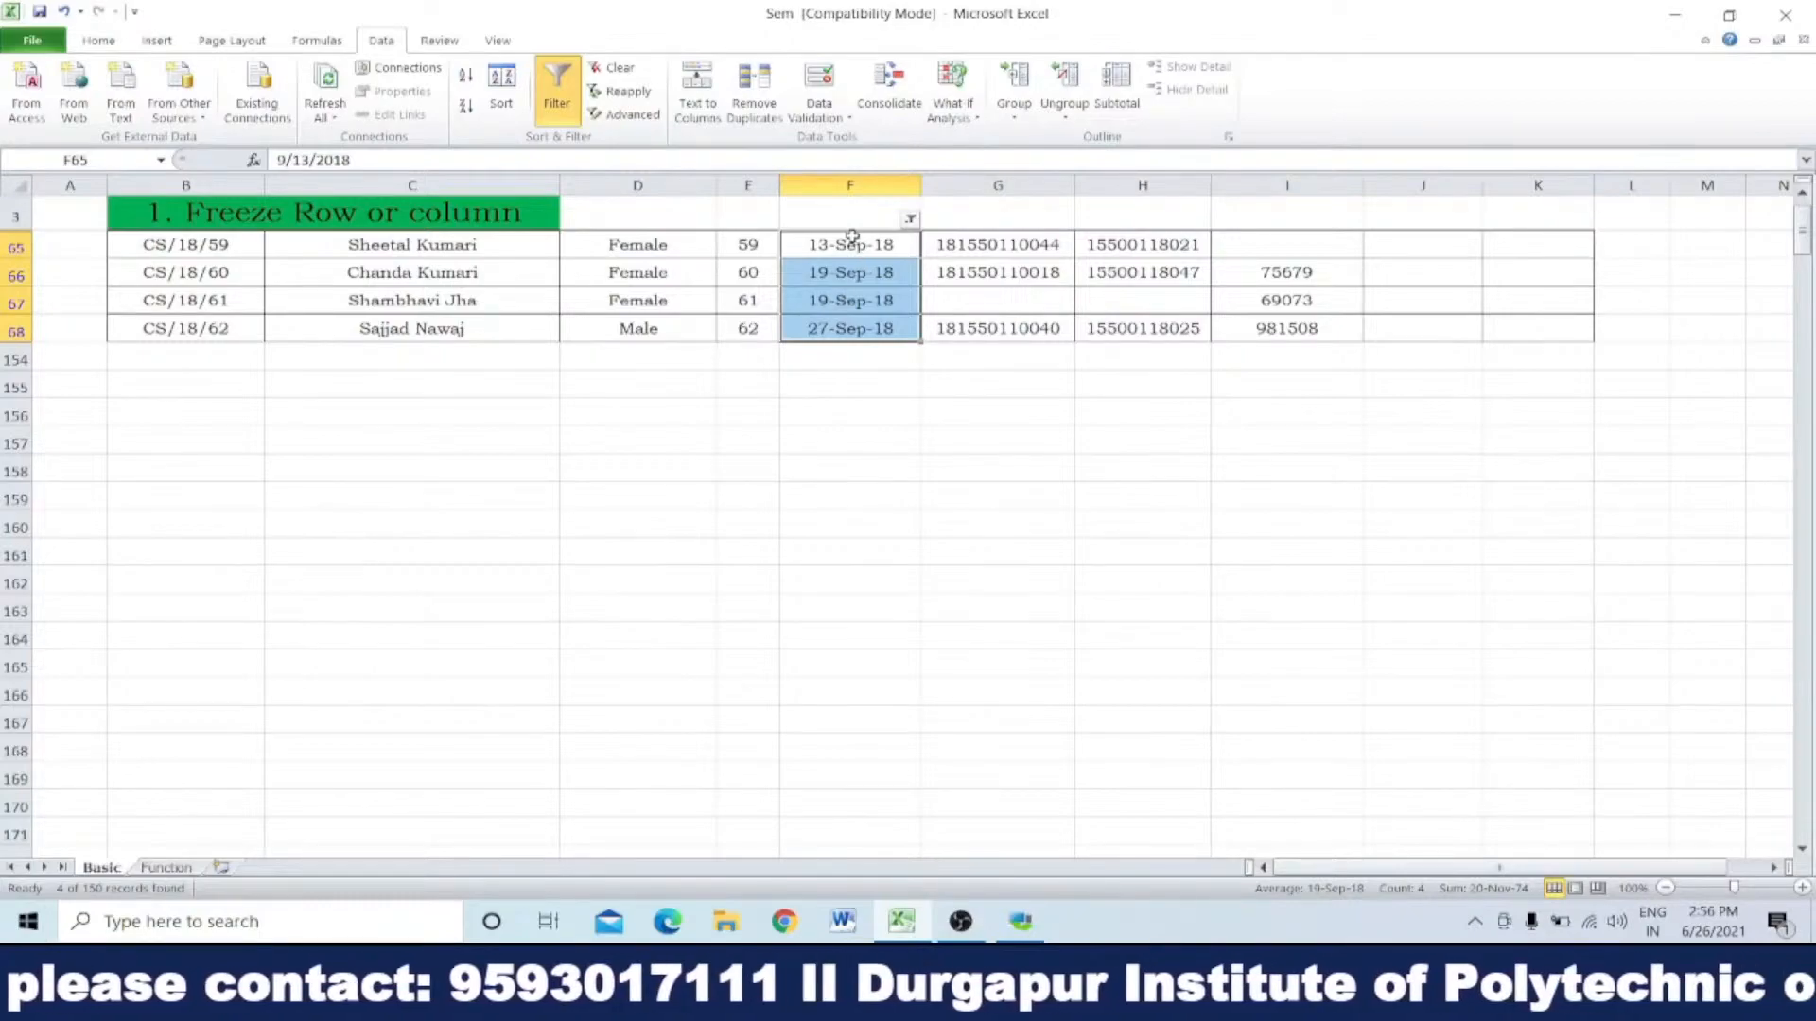
# Step: Change the Date of Birth filter to show both June and August 2018
pyautogui.click(910, 218)
pyautogui.click(670, 417)
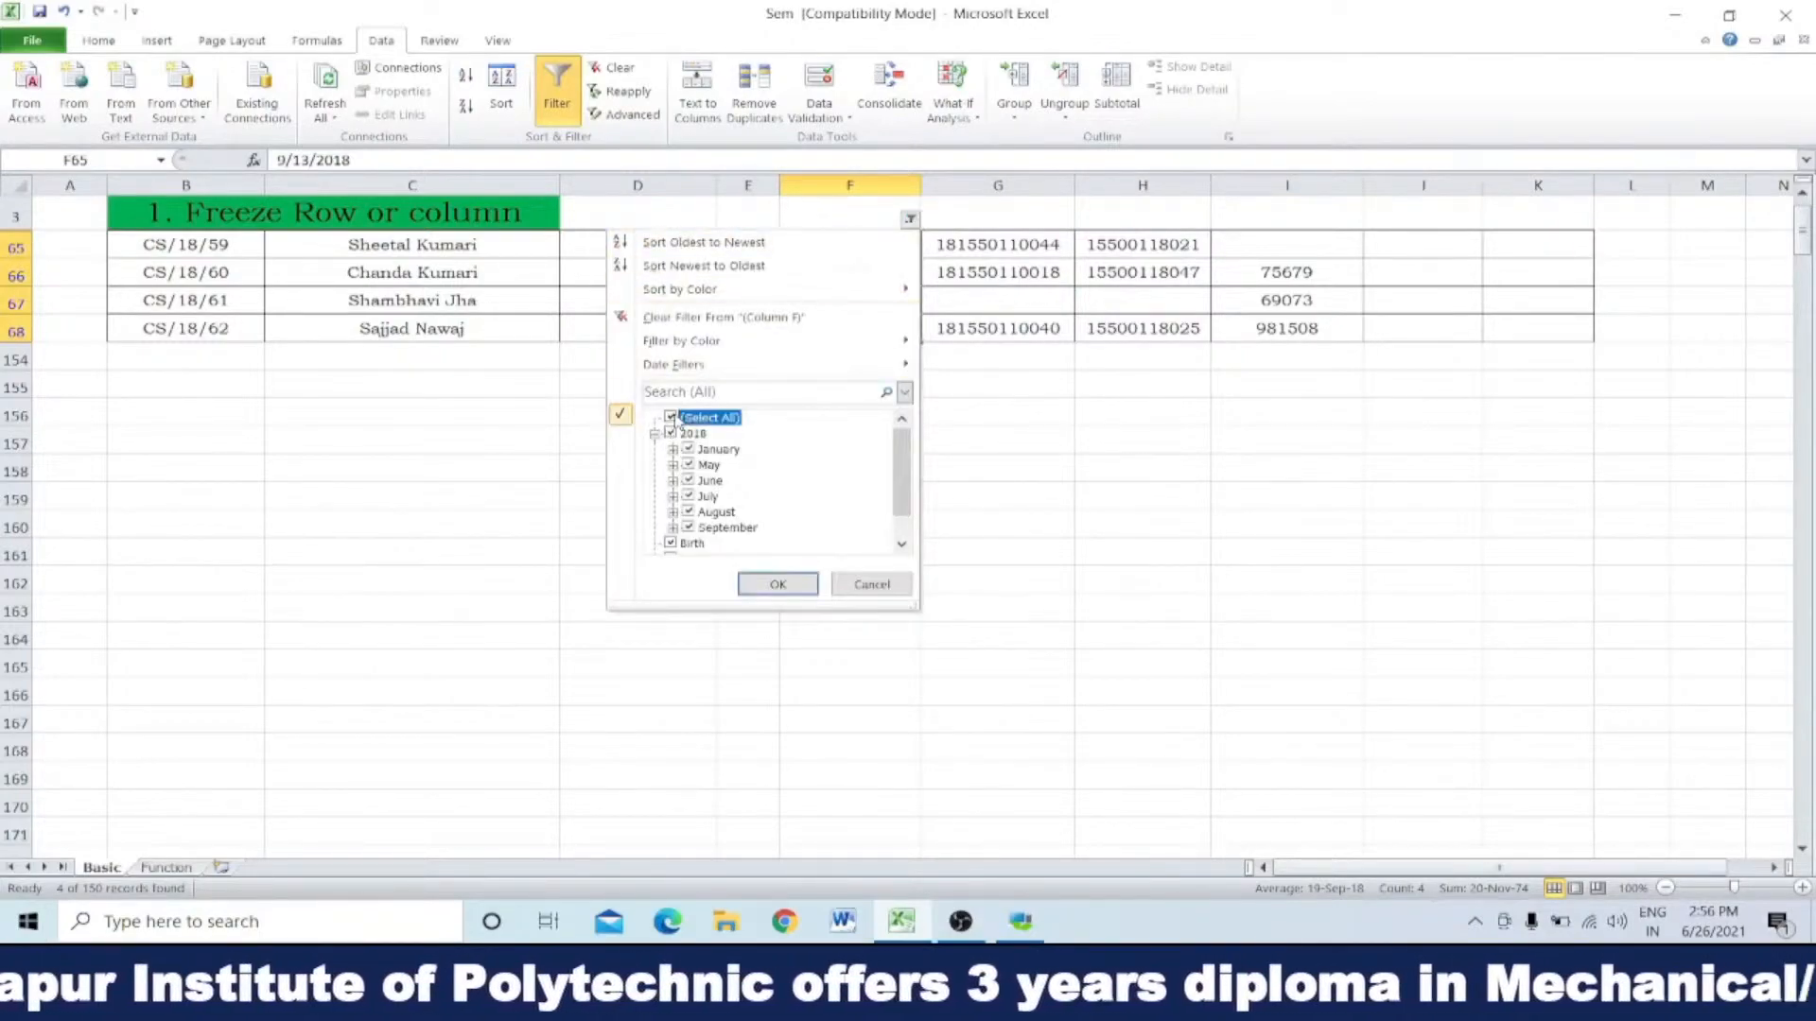
pyautogui.click(688, 513)
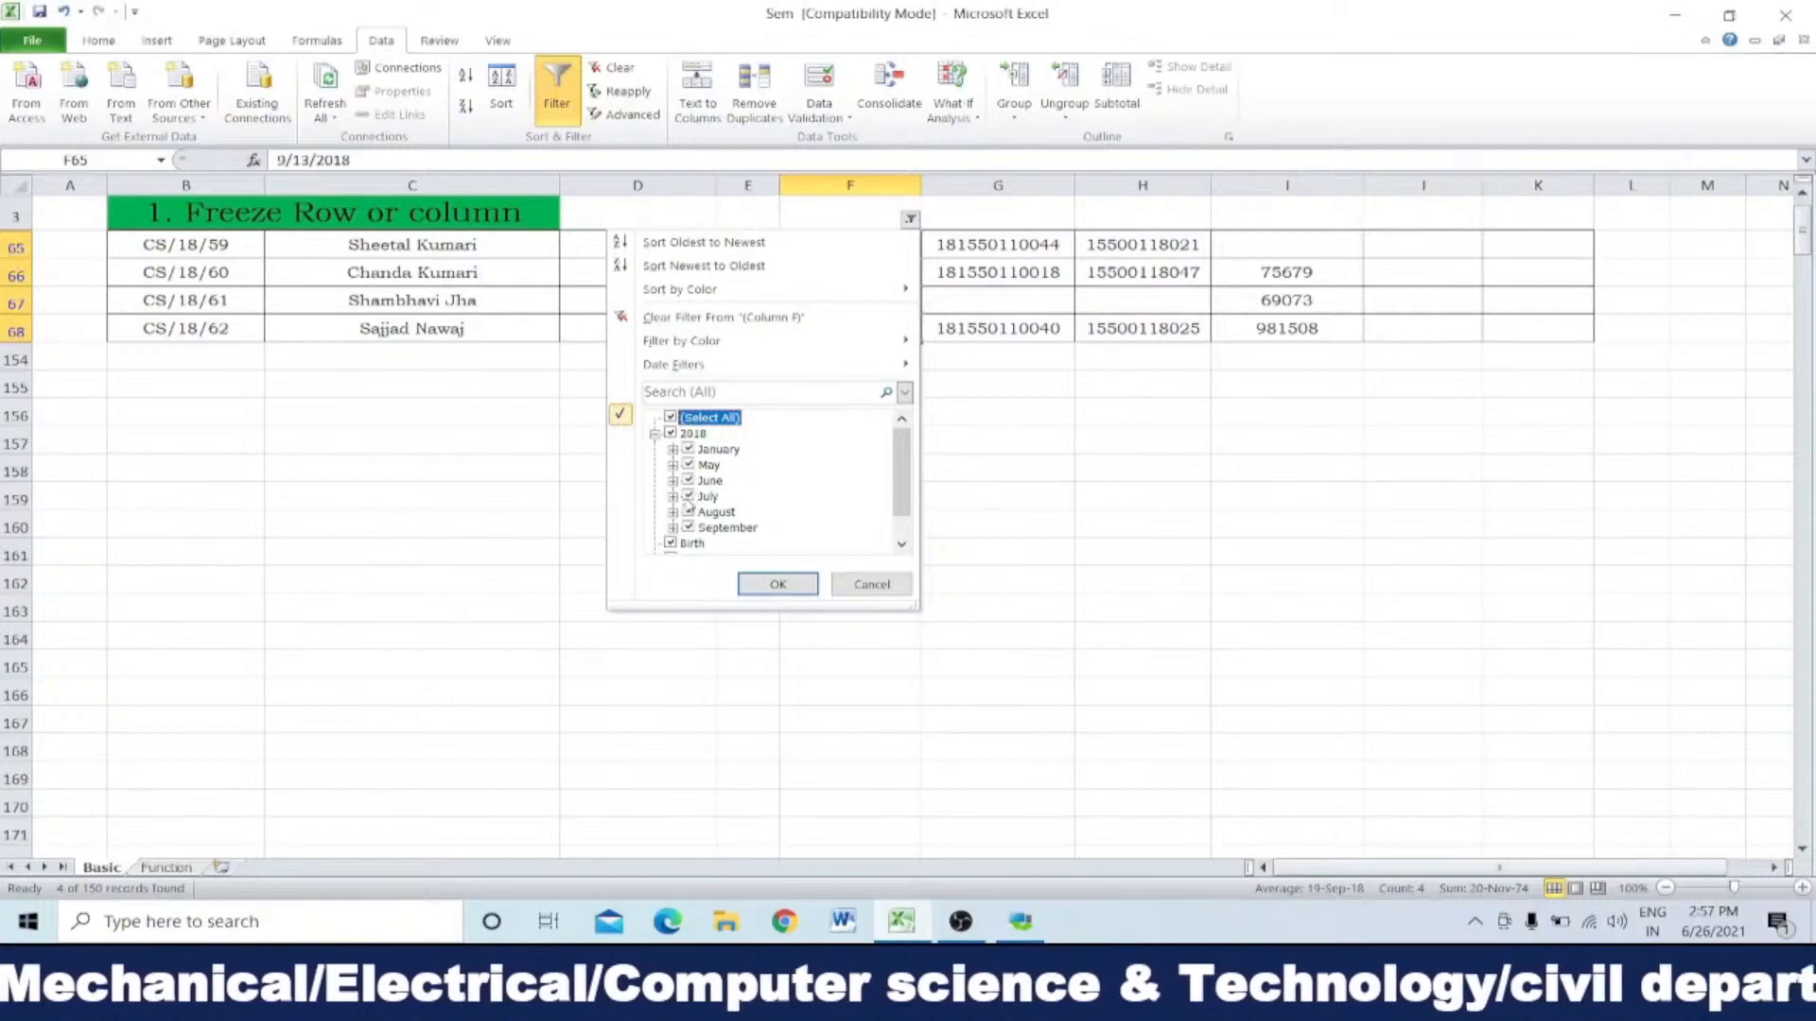
pyautogui.click(671, 417)
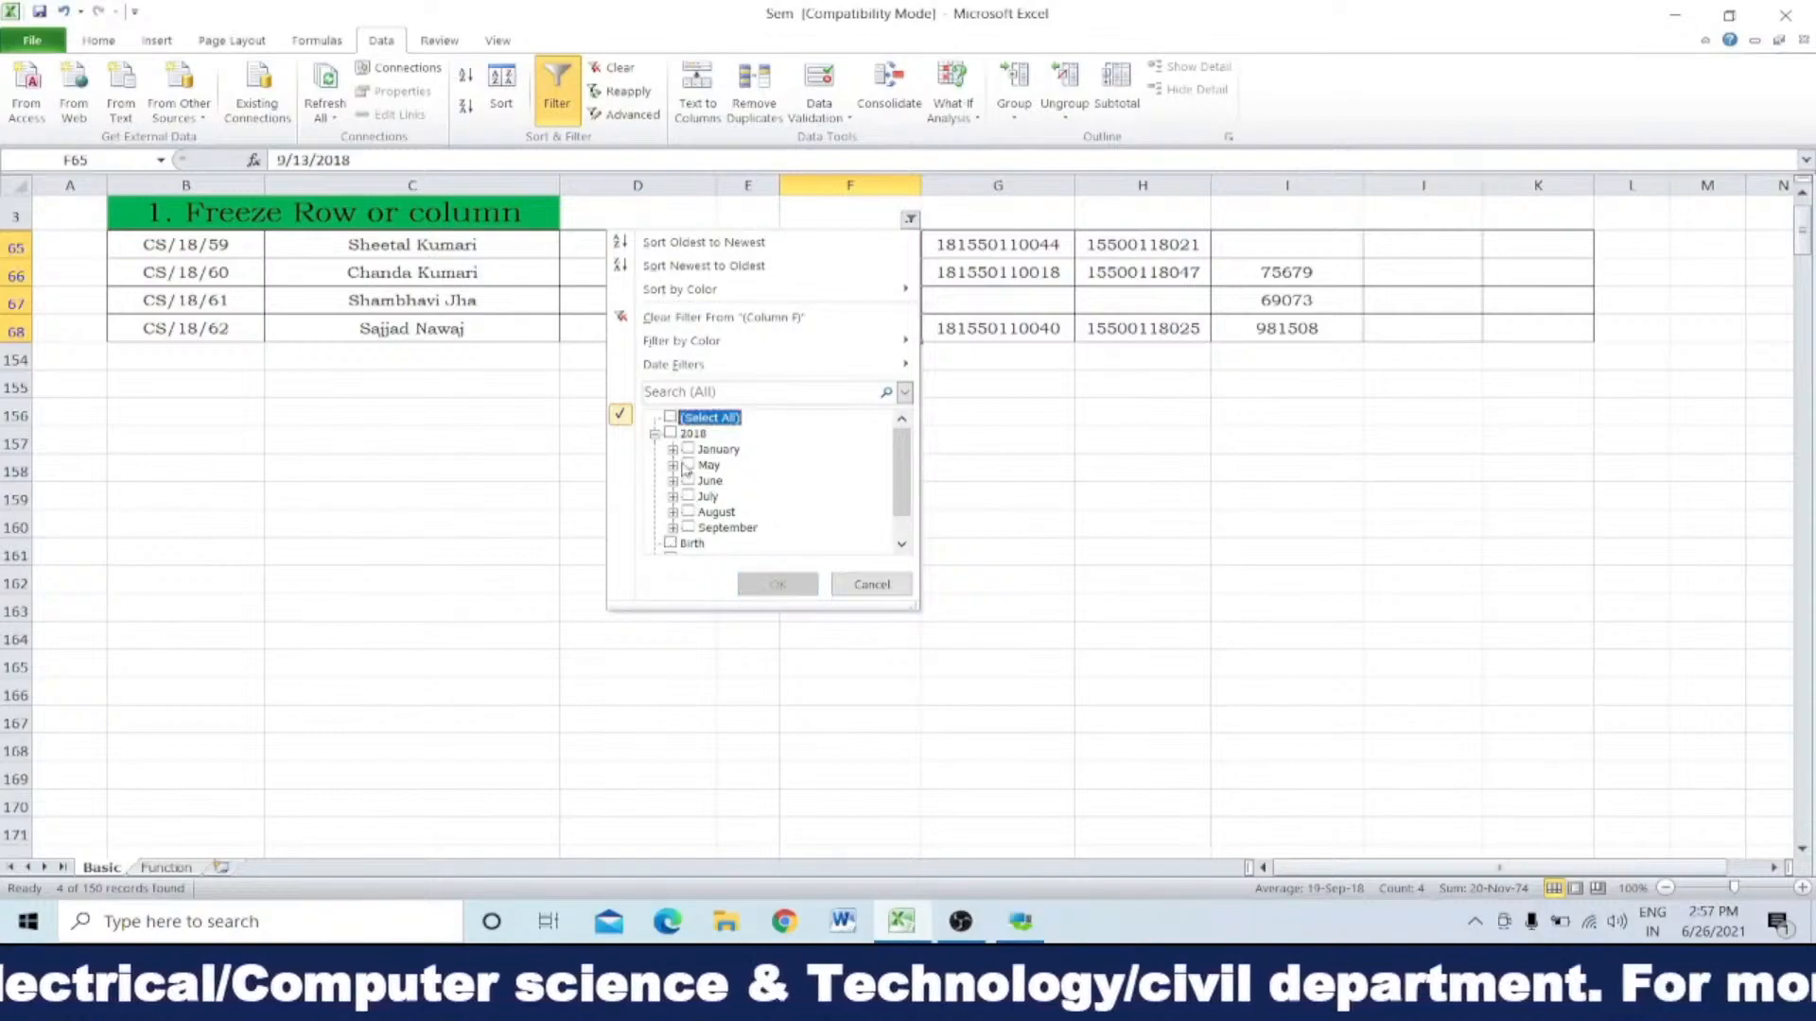
pyautogui.click(689, 512)
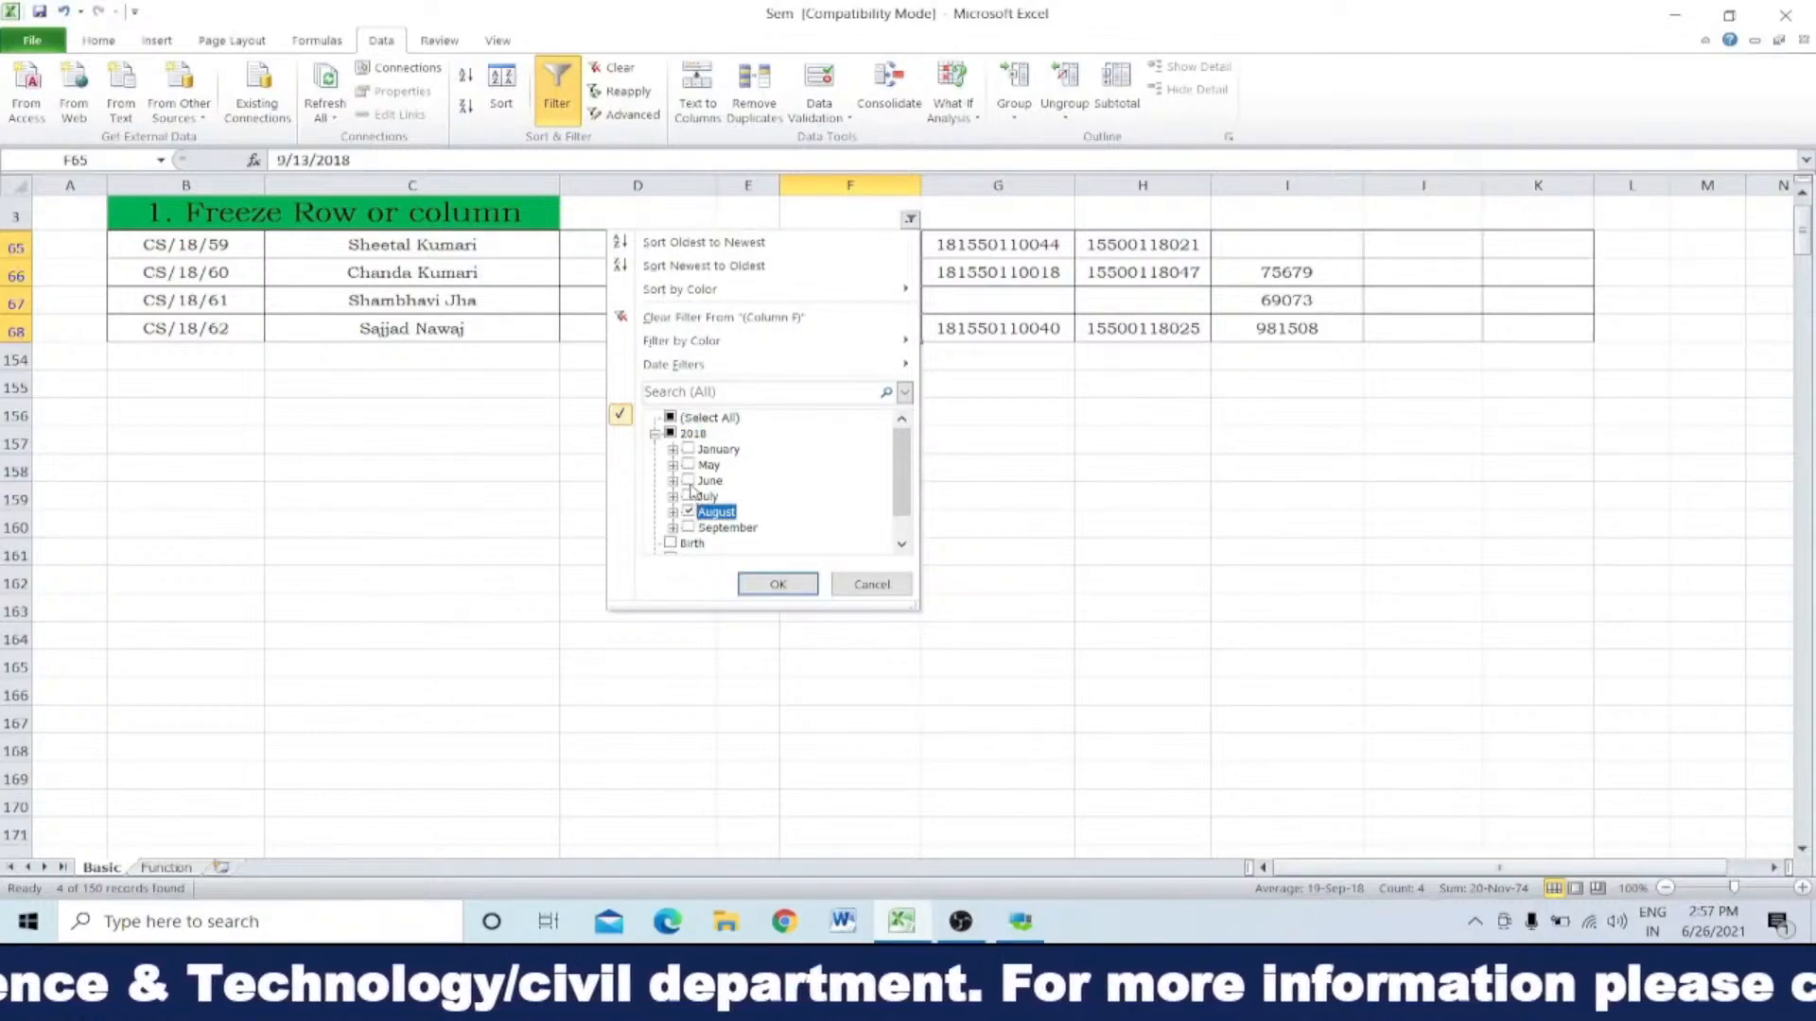
pyautogui.click(689, 480)
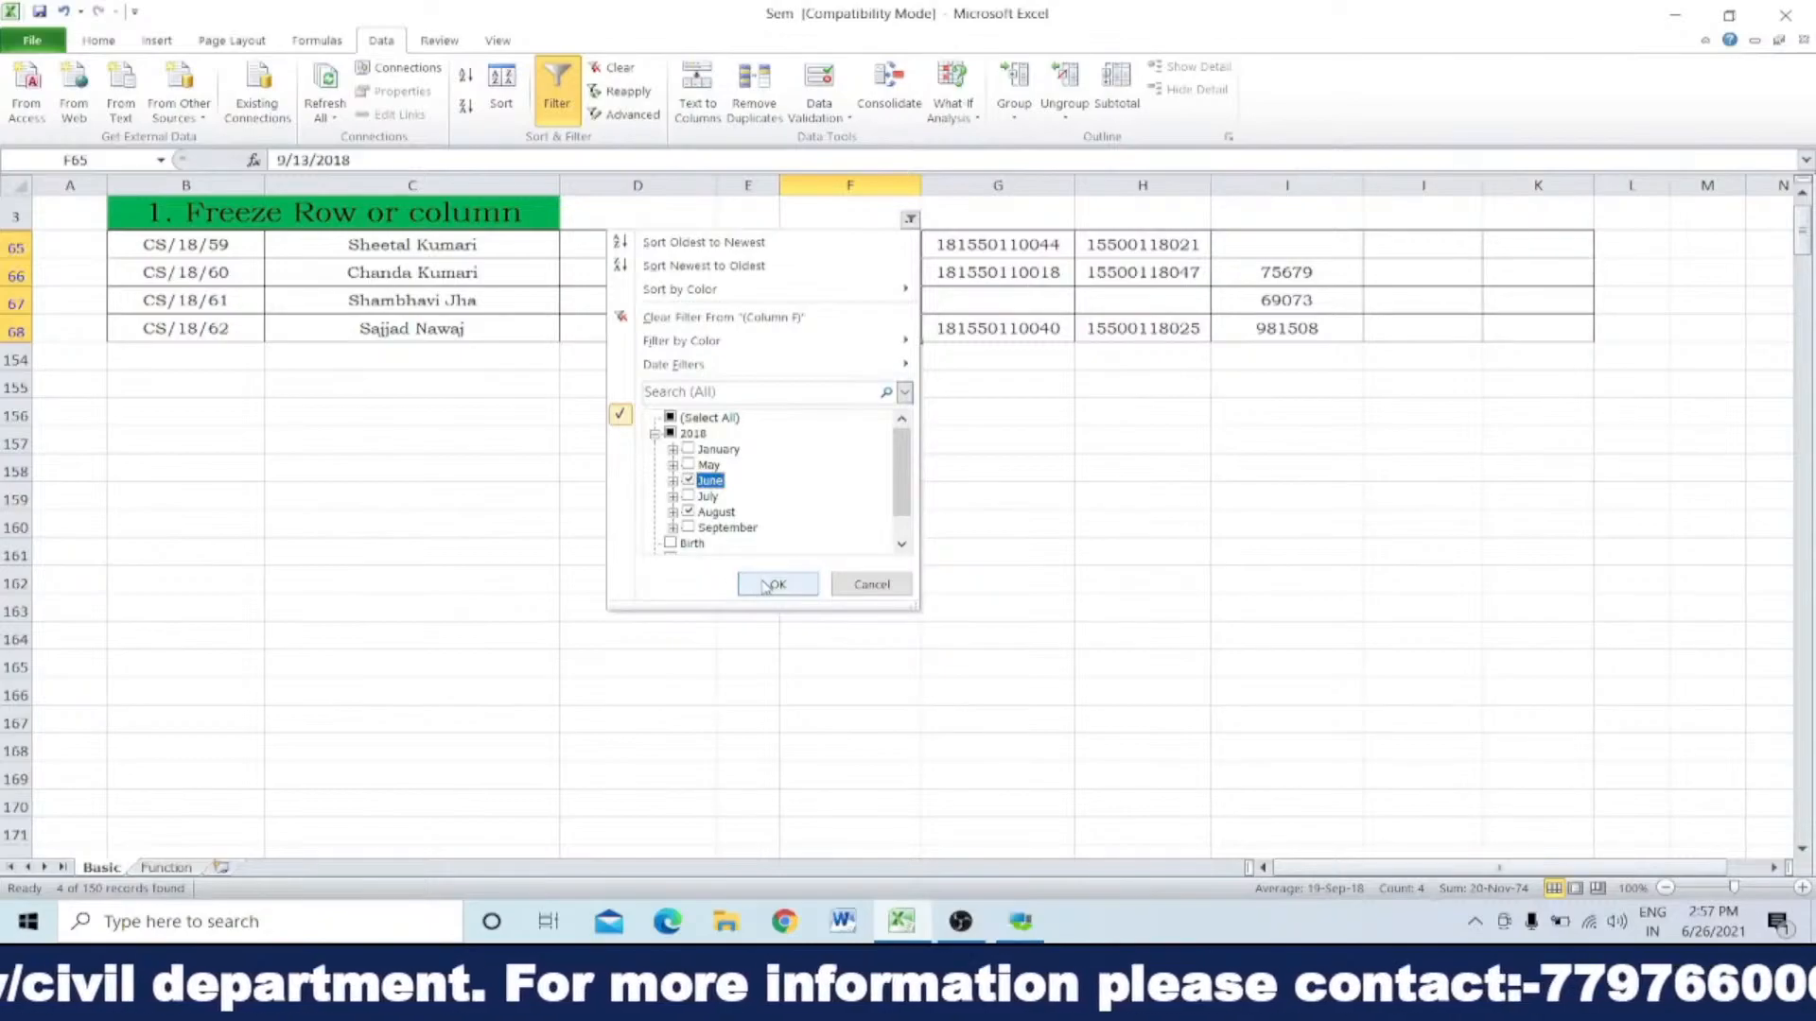
pyautogui.click(774, 584)
# Step: Look through the list filtered to two months, selecting the Date of Birth entries from F8 to F23
pyautogui.scroll(-3, 890, 463)
pyautogui.scroll(-10, 890, 463)
pyautogui.scroll(10, 876, 457)
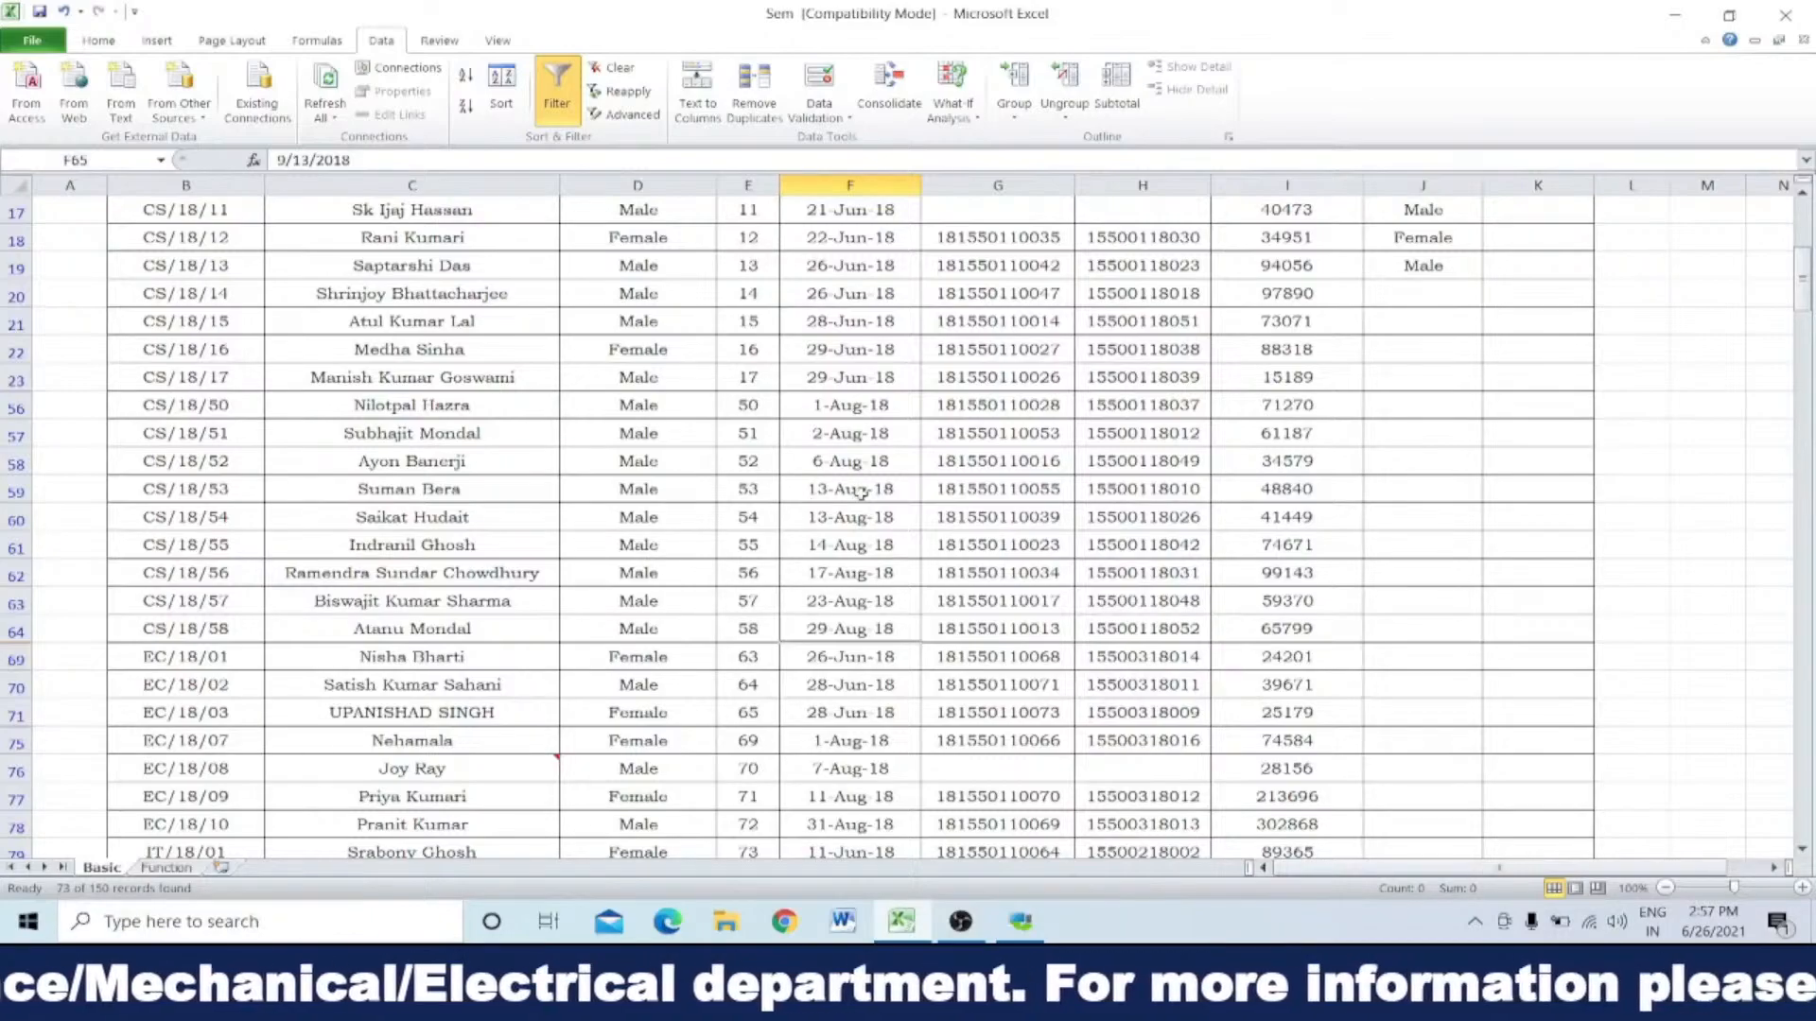
pyautogui.scroll(4, 860, 746)
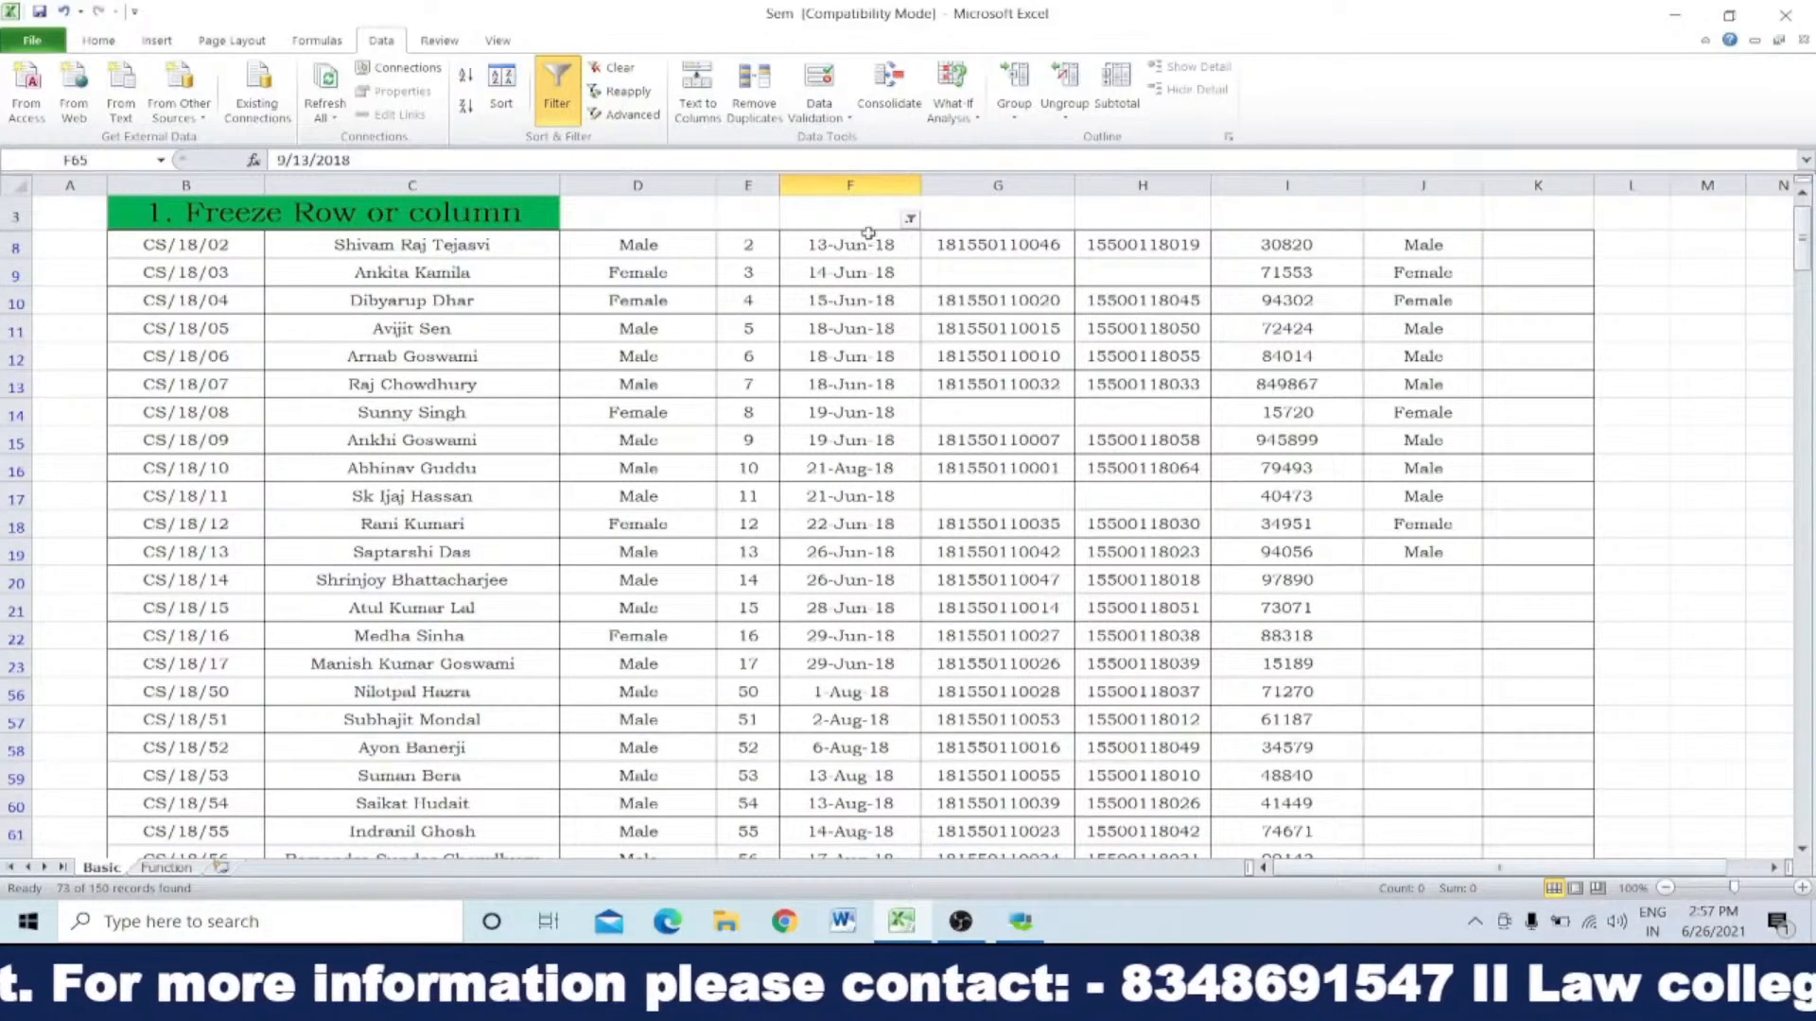
pyautogui.moveTo(851, 246); pyautogui.dragTo(858, 661)
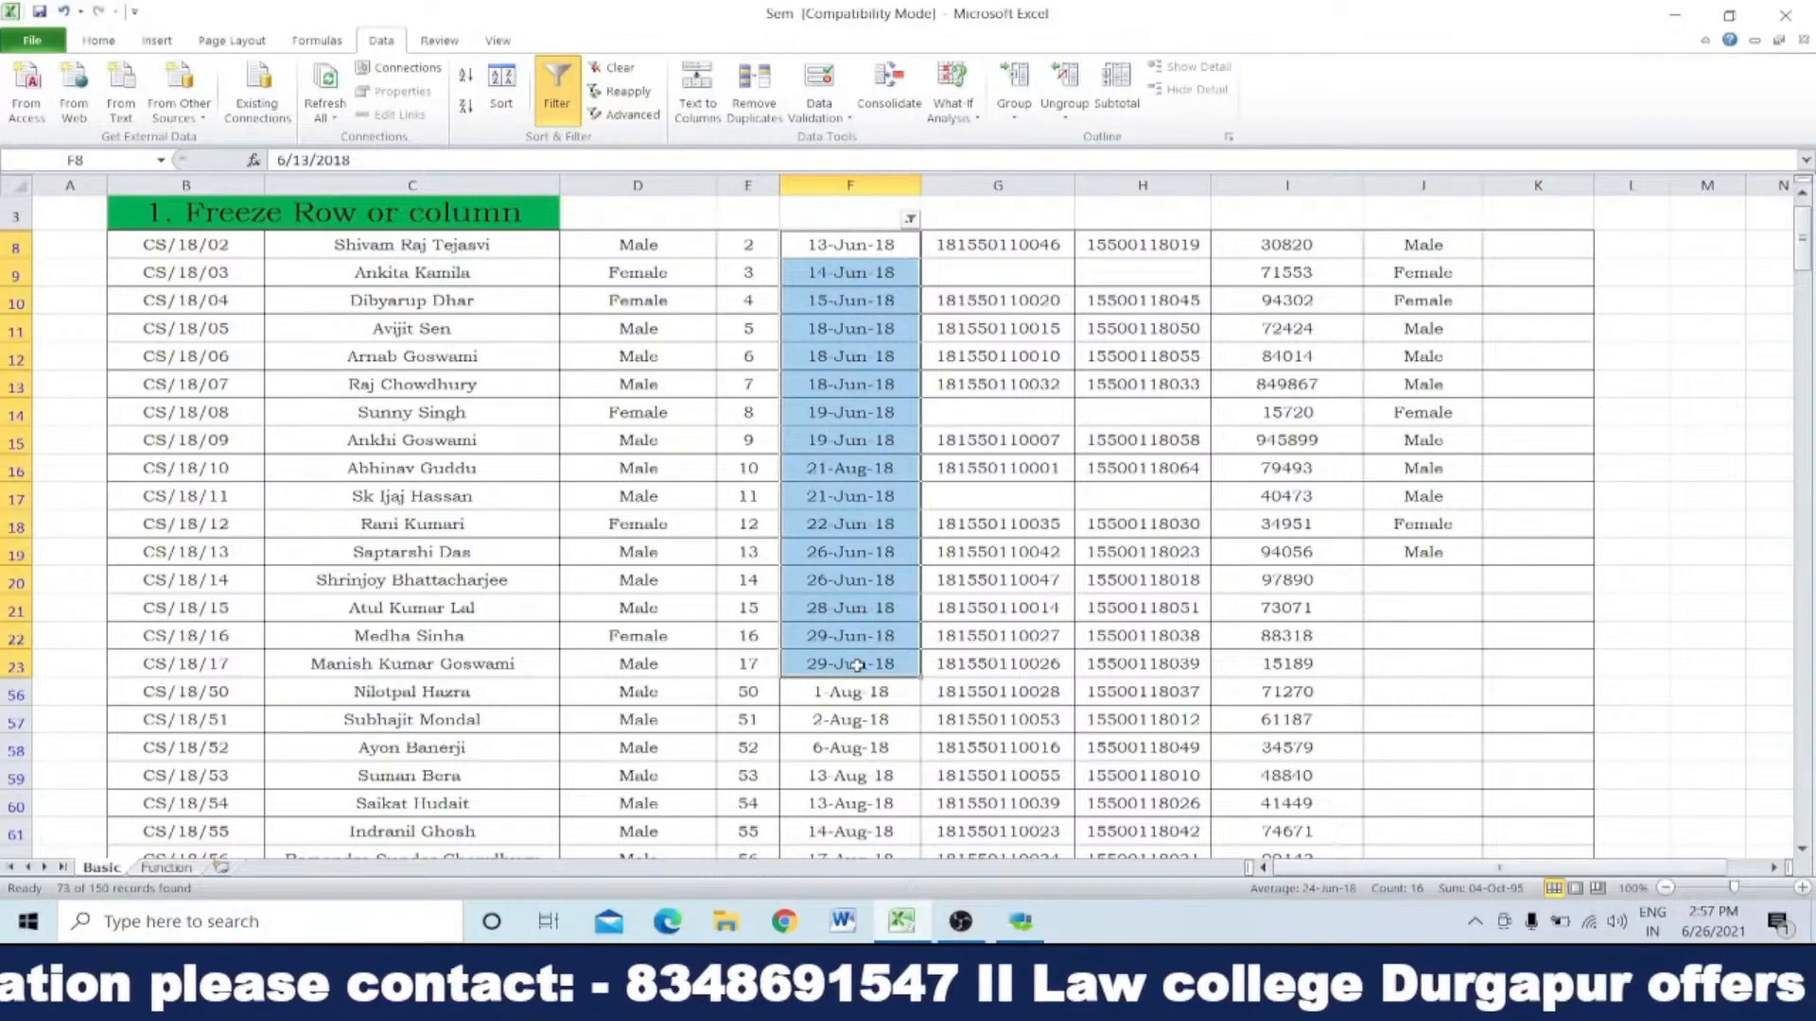
pyautogui.scroll(-15, 859, 662)
pyautogui.scroll(15, 858, 662)
# Step: Remove August from the Date of Birth filter so only June 2018 is kept, and look through the filtered rows
pyautogui.click(909, 277)
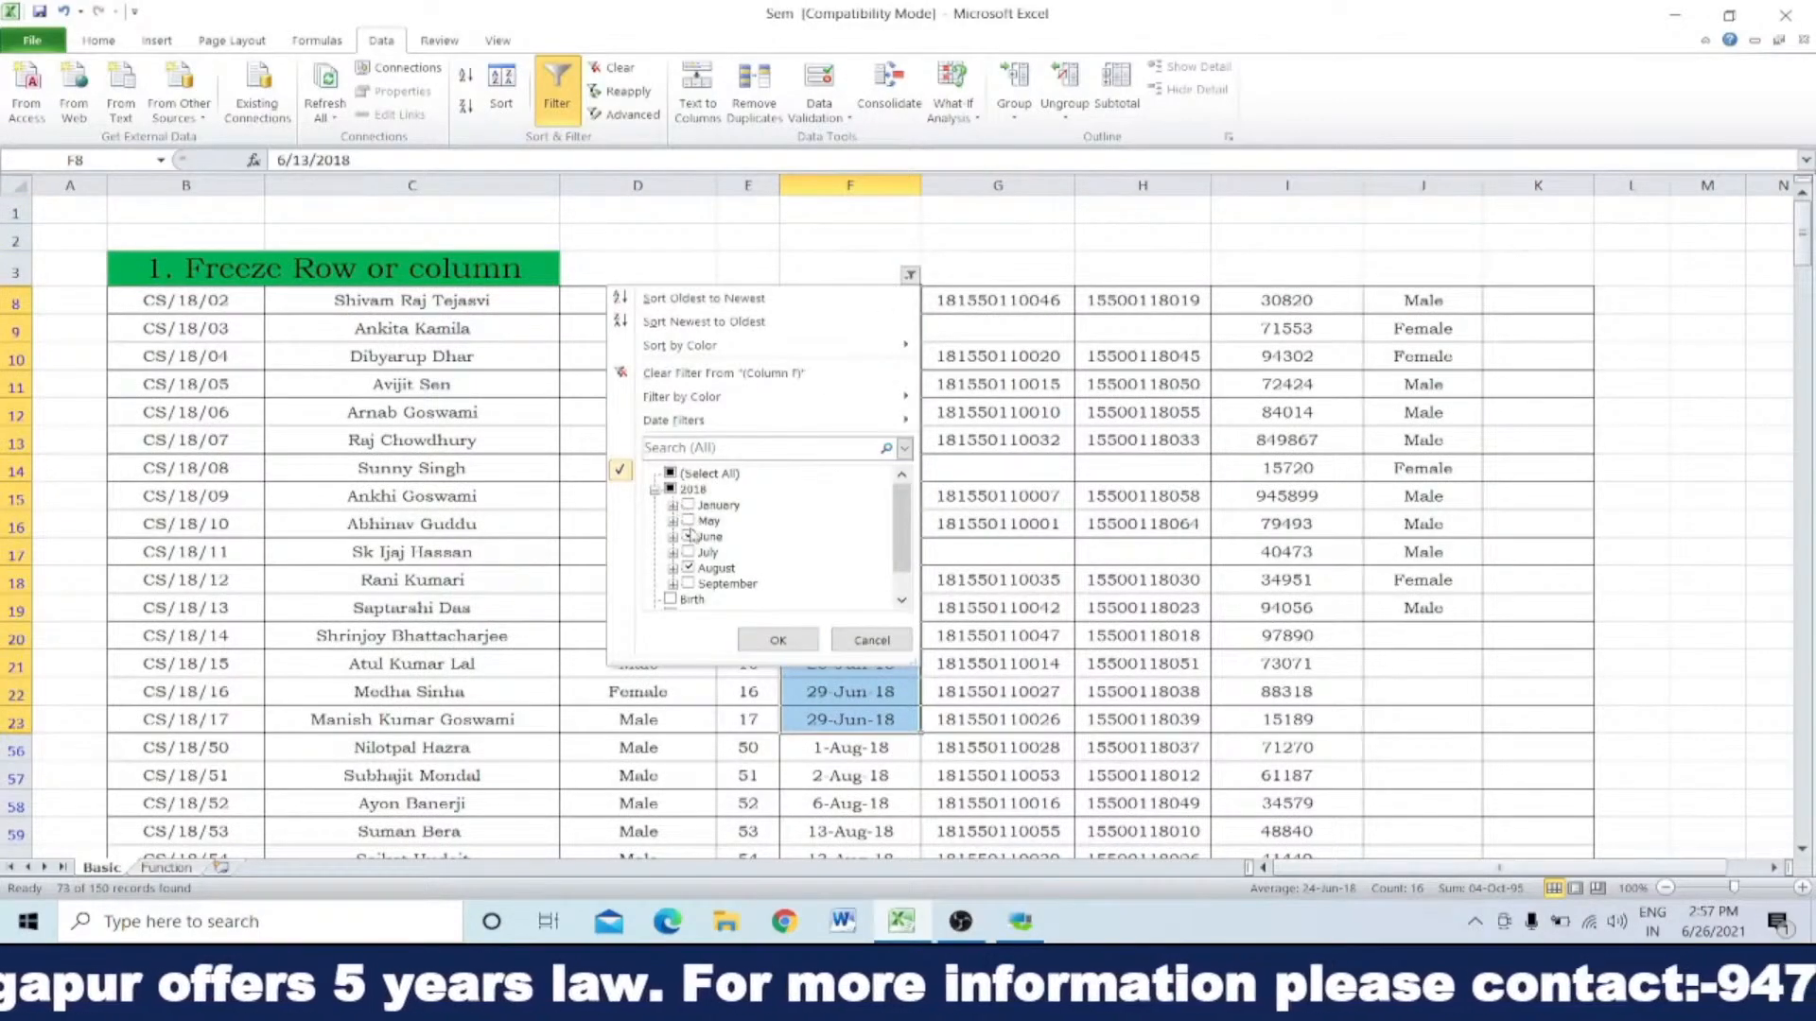
pyautogui.click(694, 570)
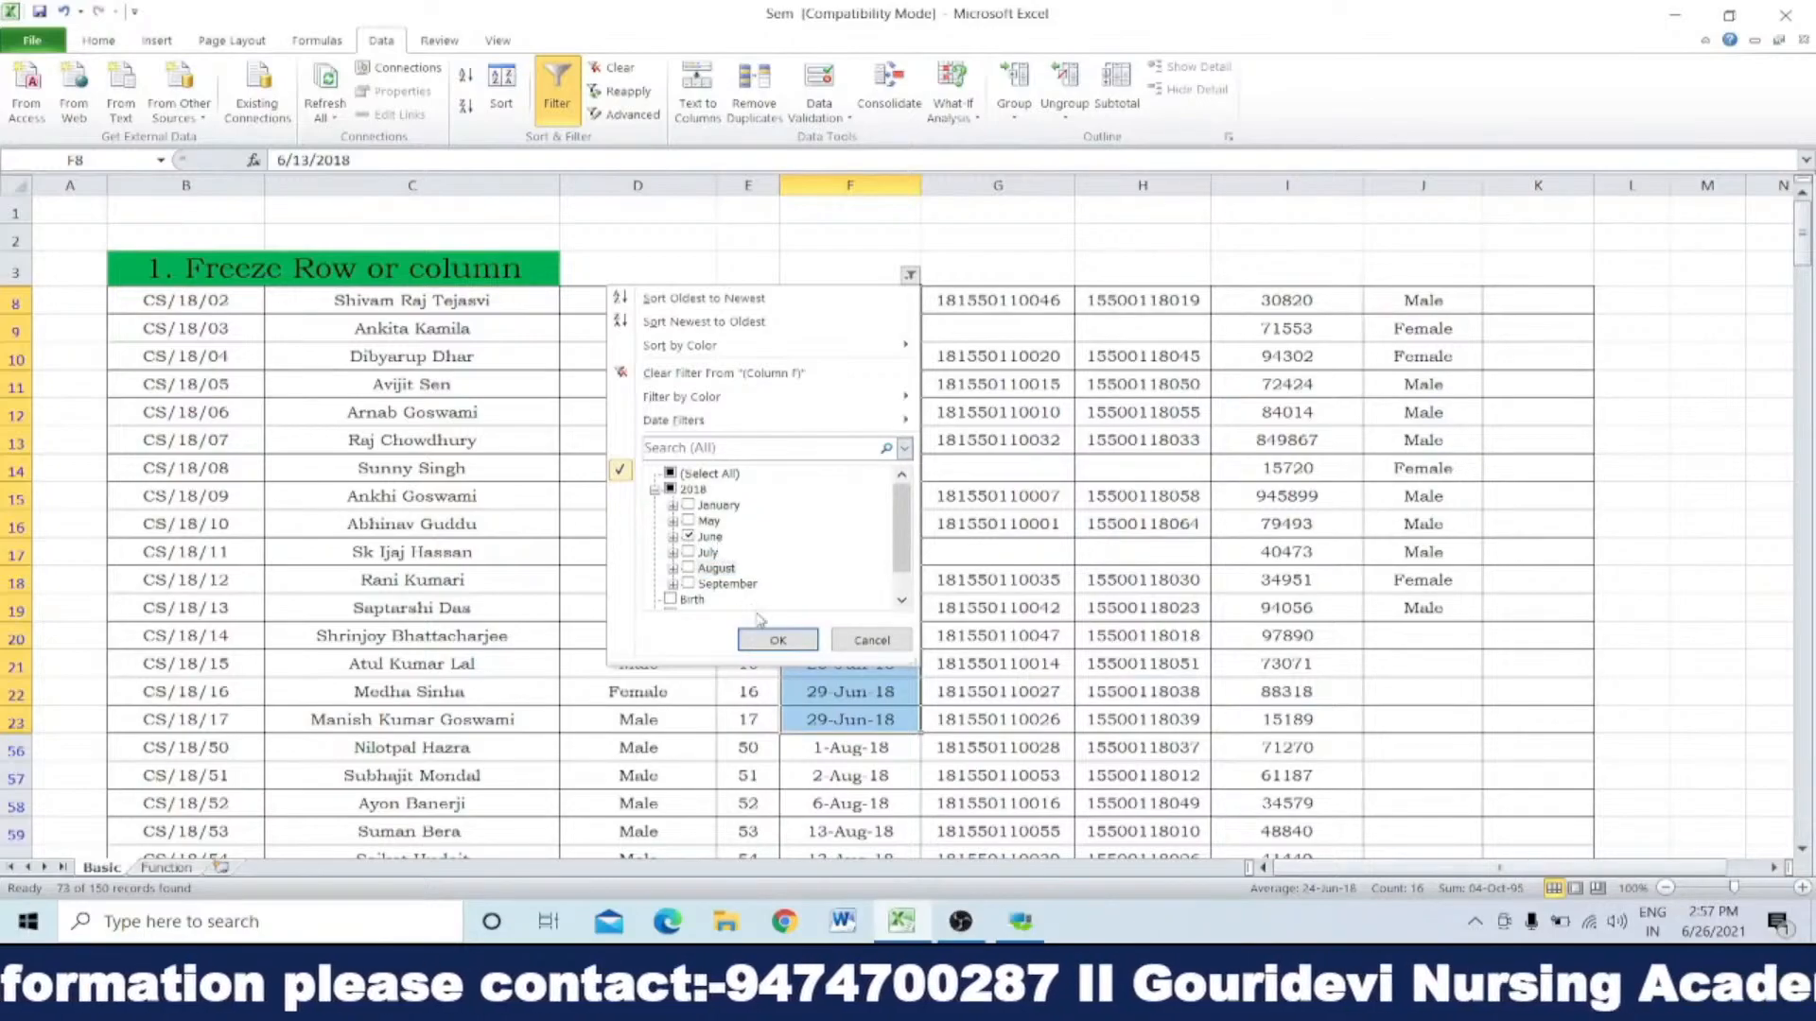
pyautogui.click(776, 640)
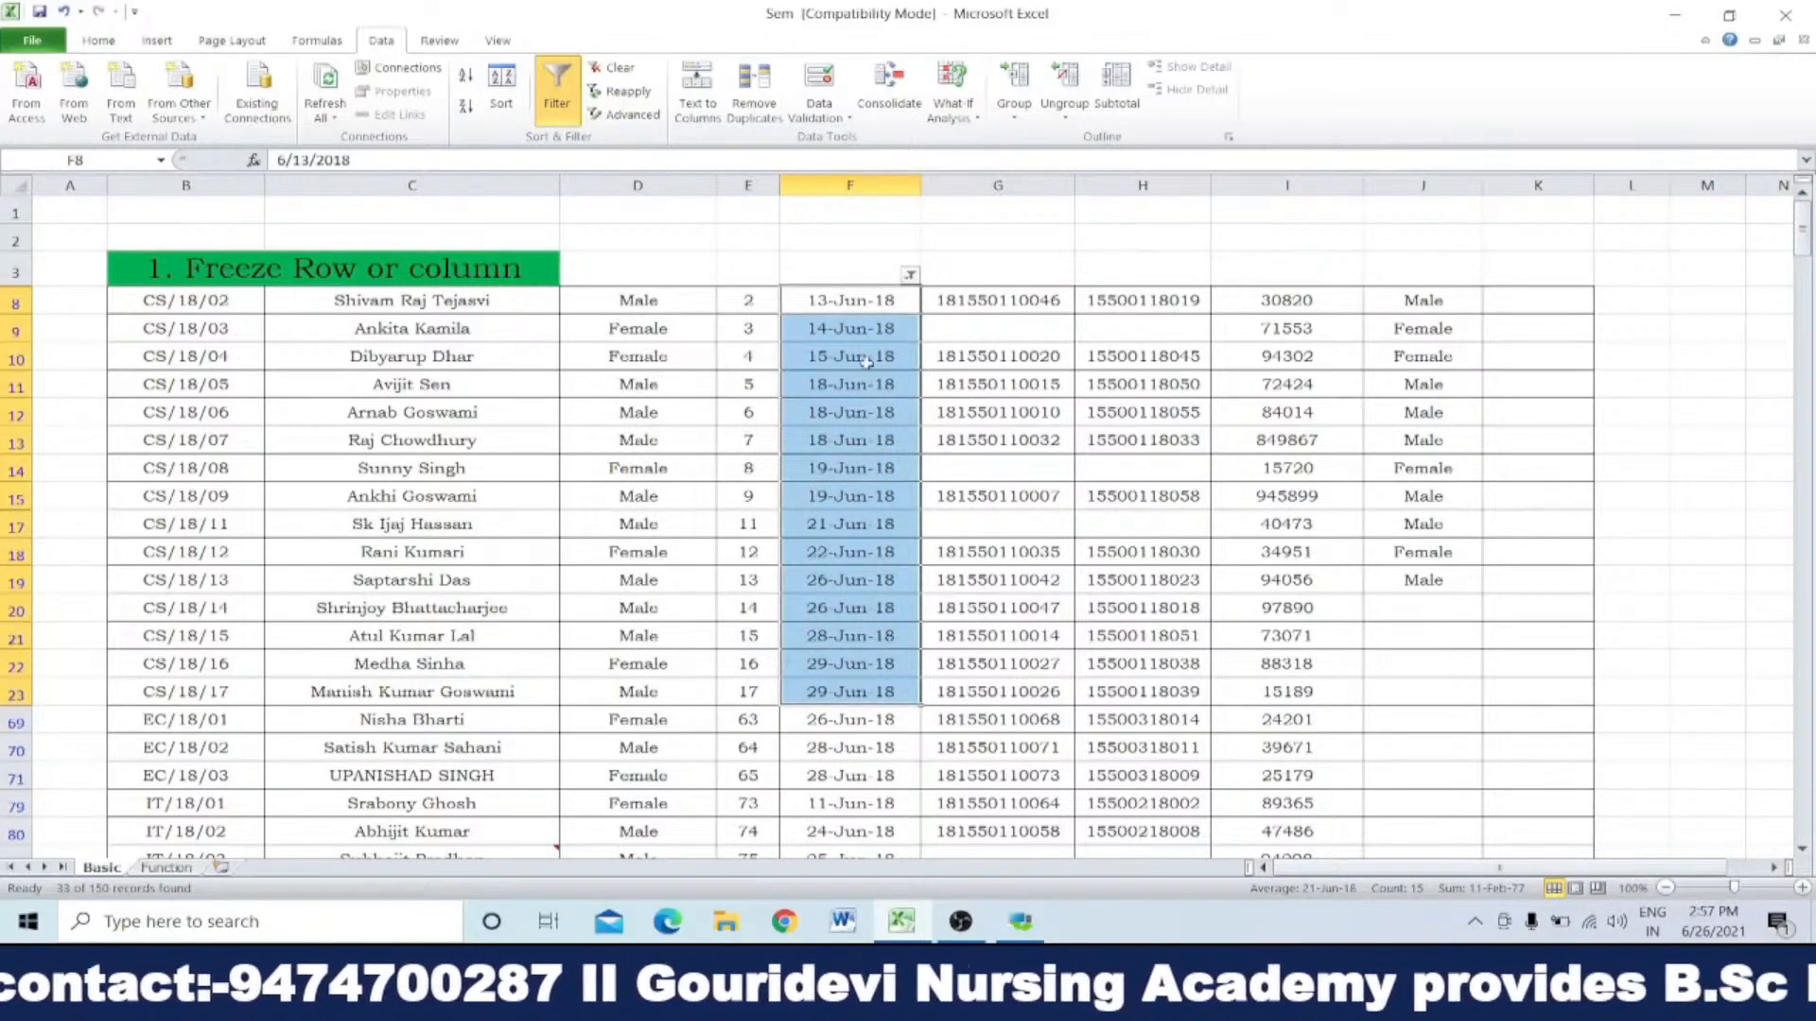
pyautogui.scroll(-6, 874, 473)
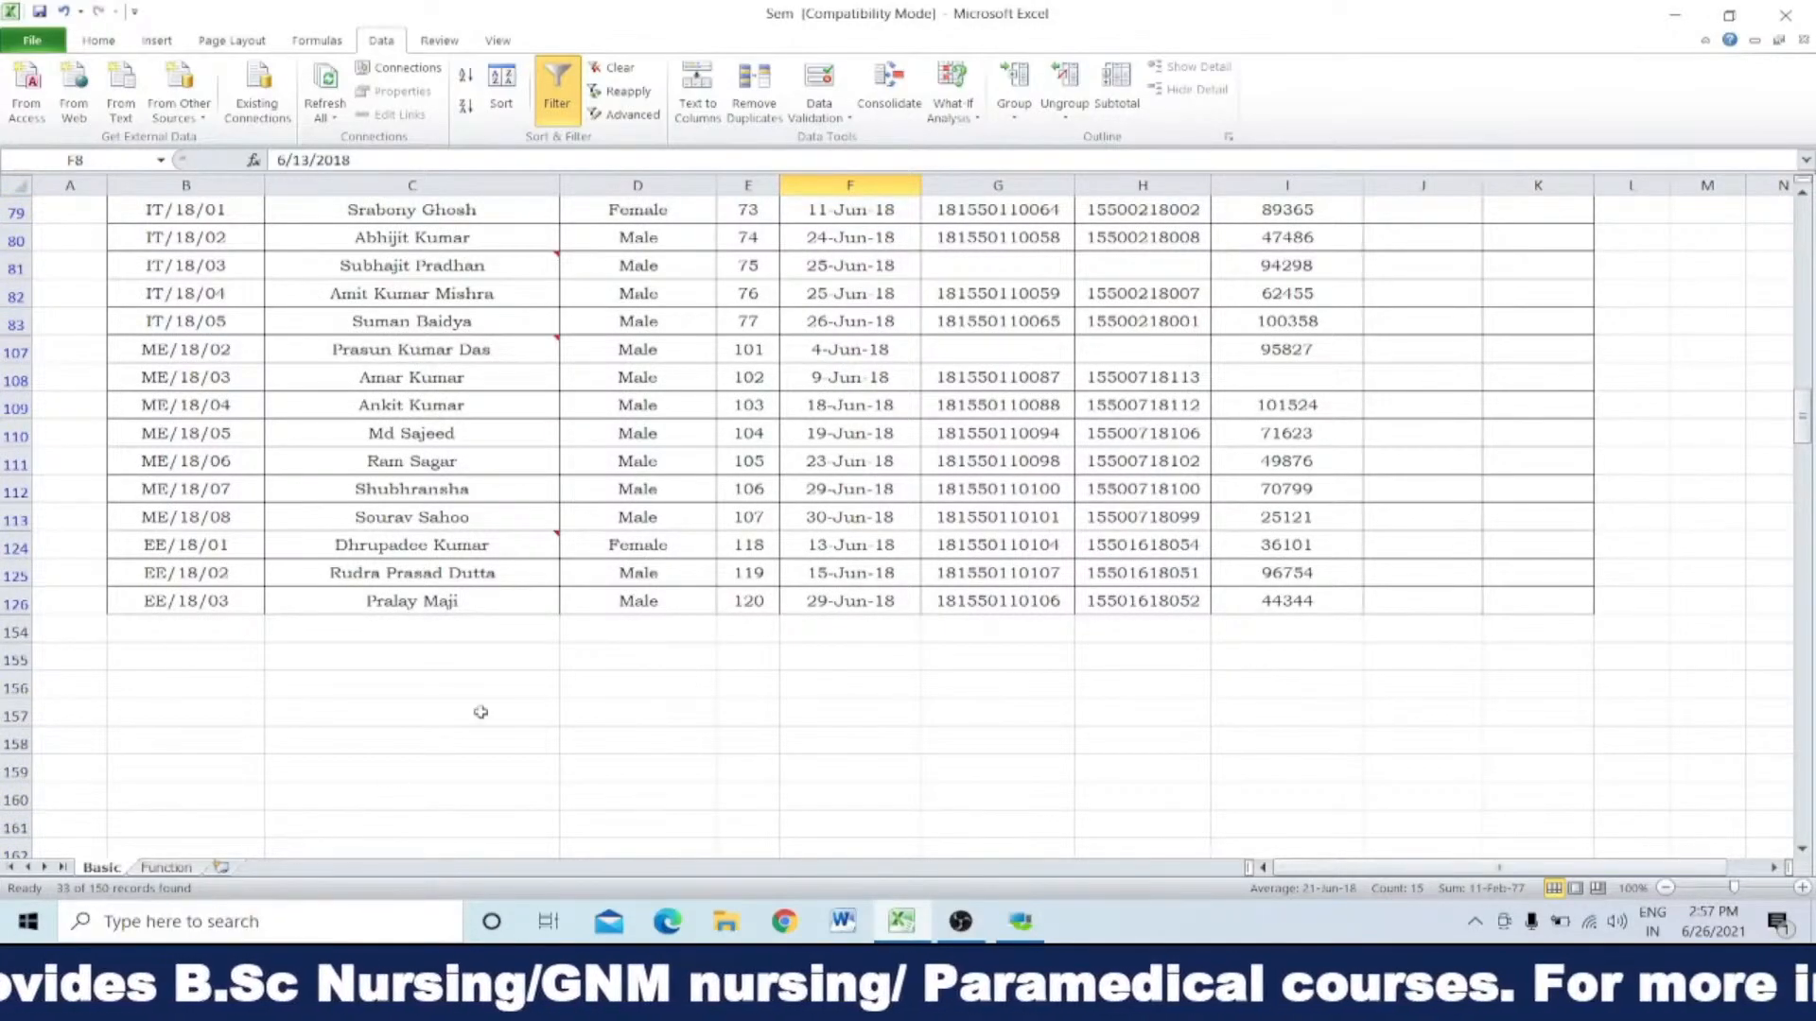
pyautogui.scroll(3, 581, 648)
pyautogui.scroll(4, 582, 649)
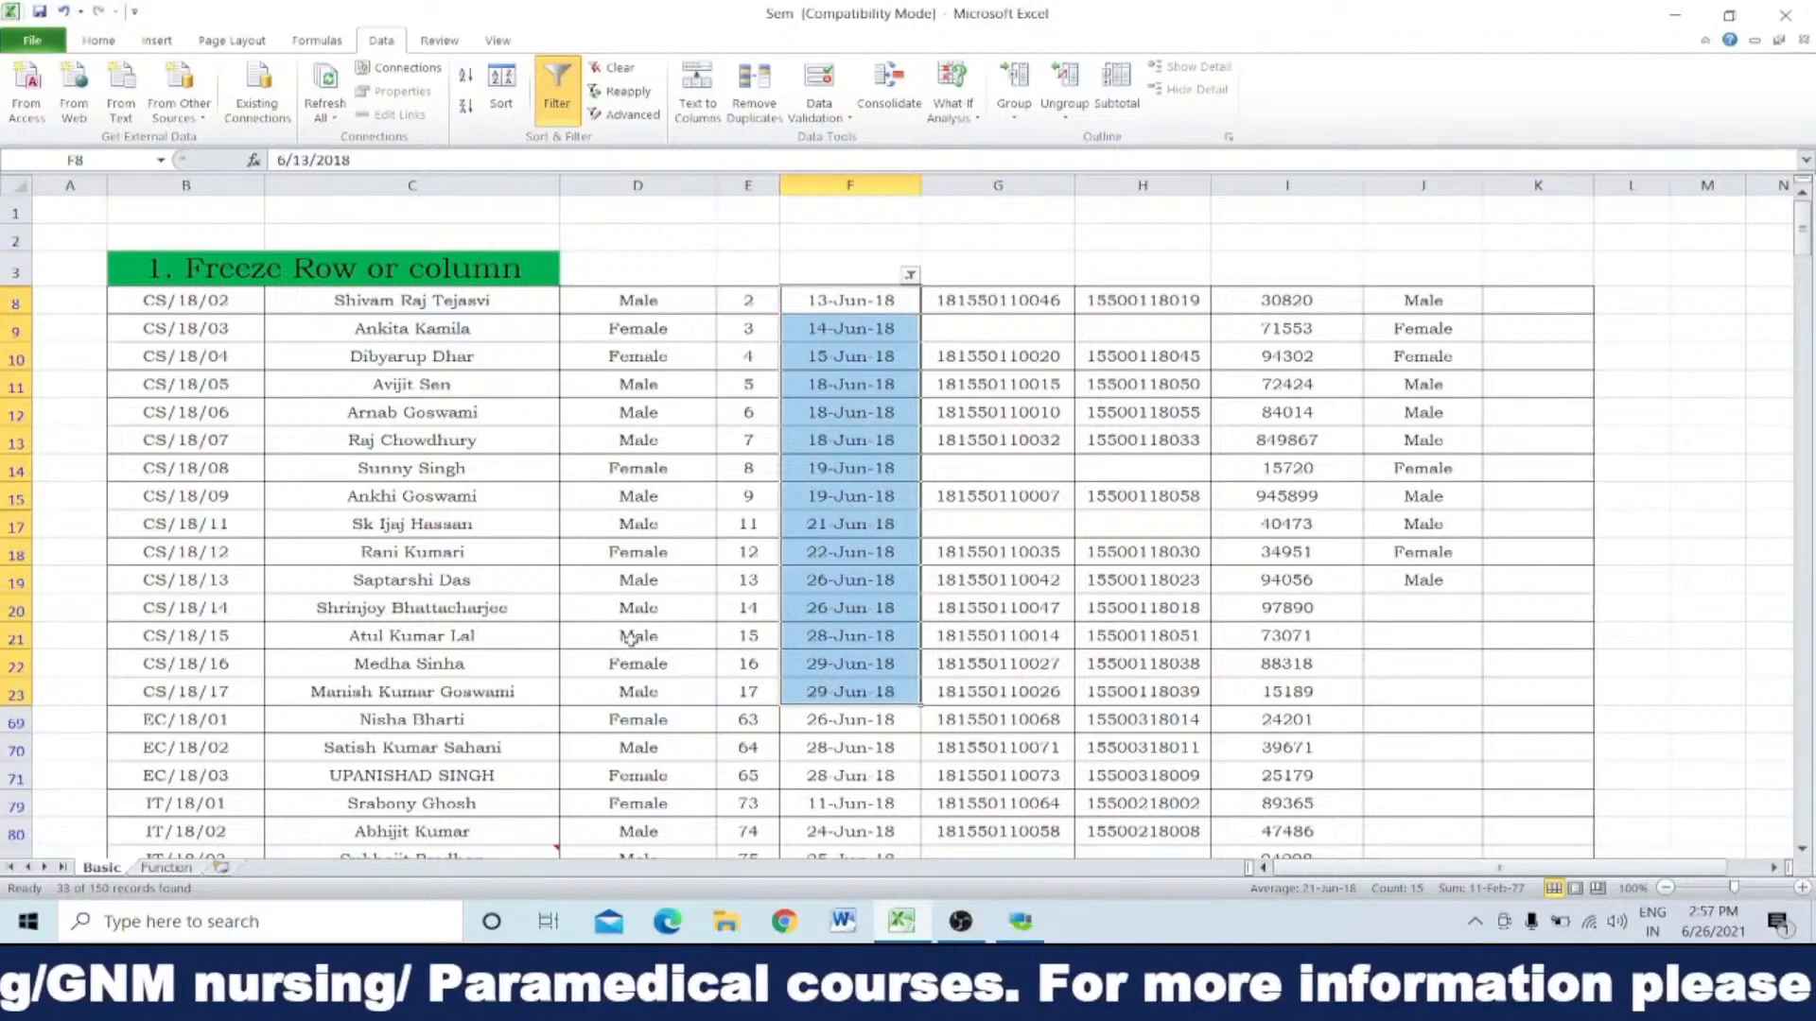
# Step: Reset the Date of Birth filter to include all dates
pyautogui.click(909, 276)
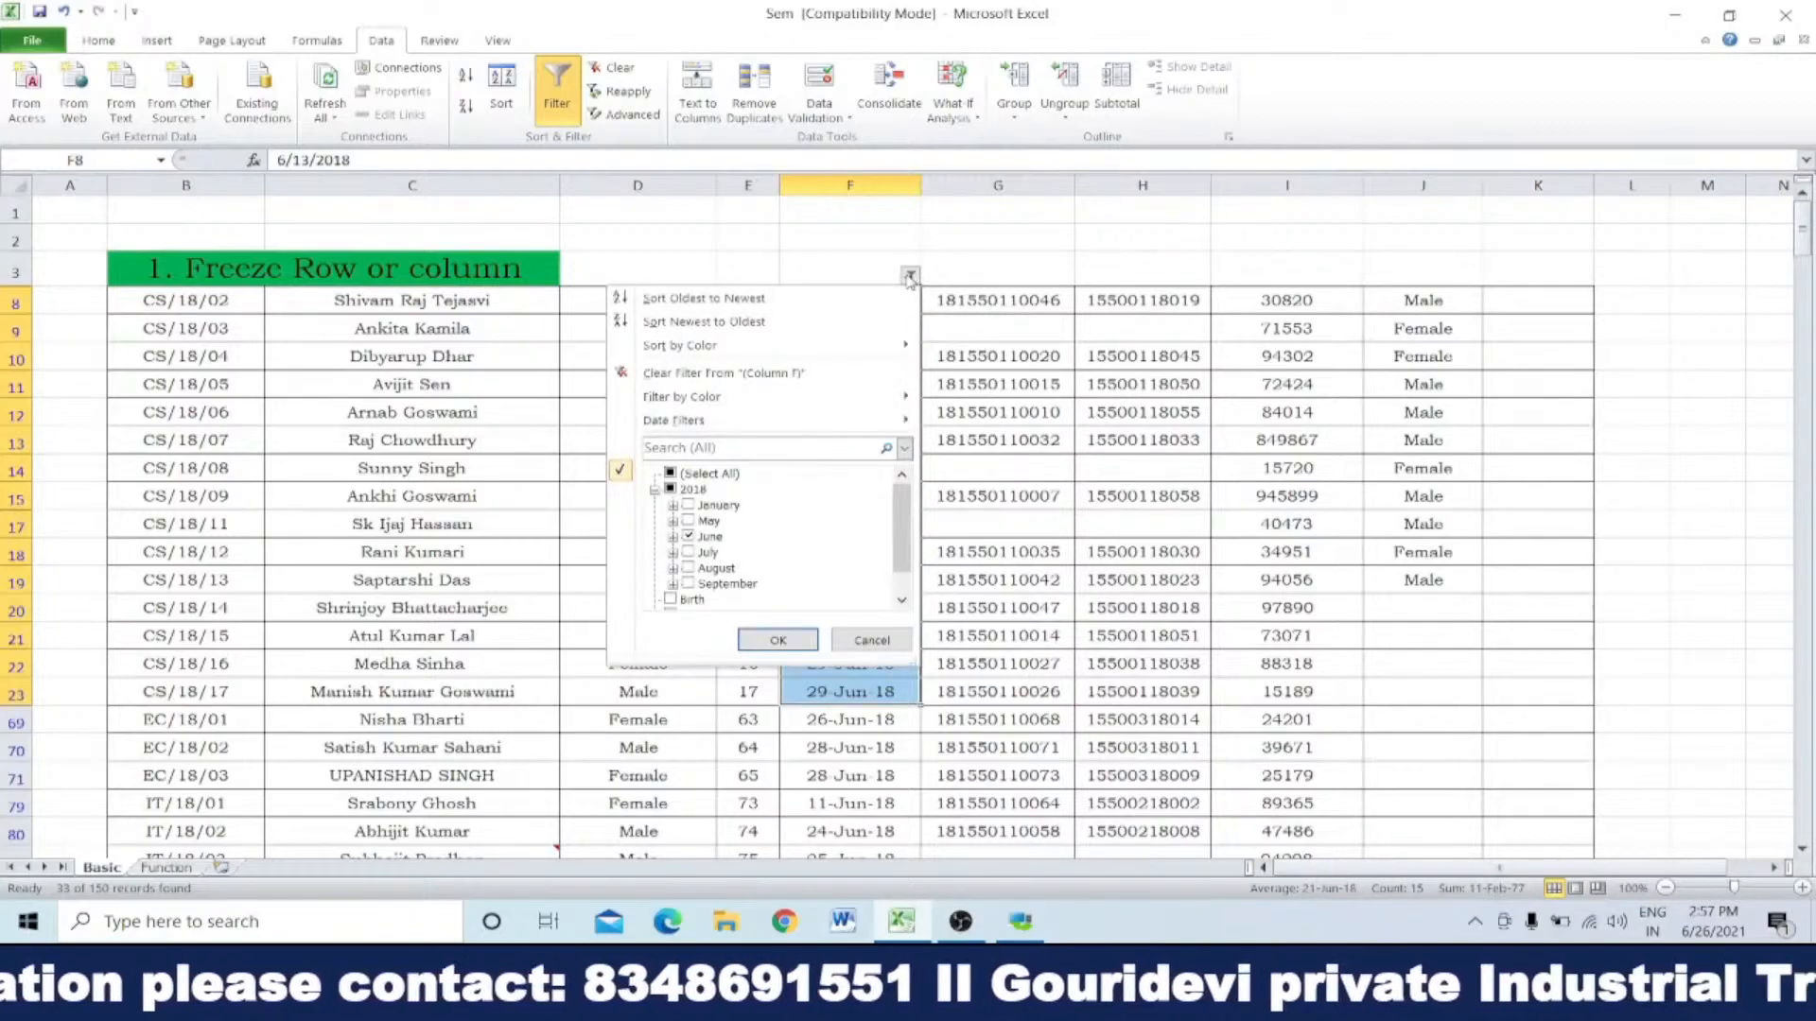
pyautogui.click(669, 475)
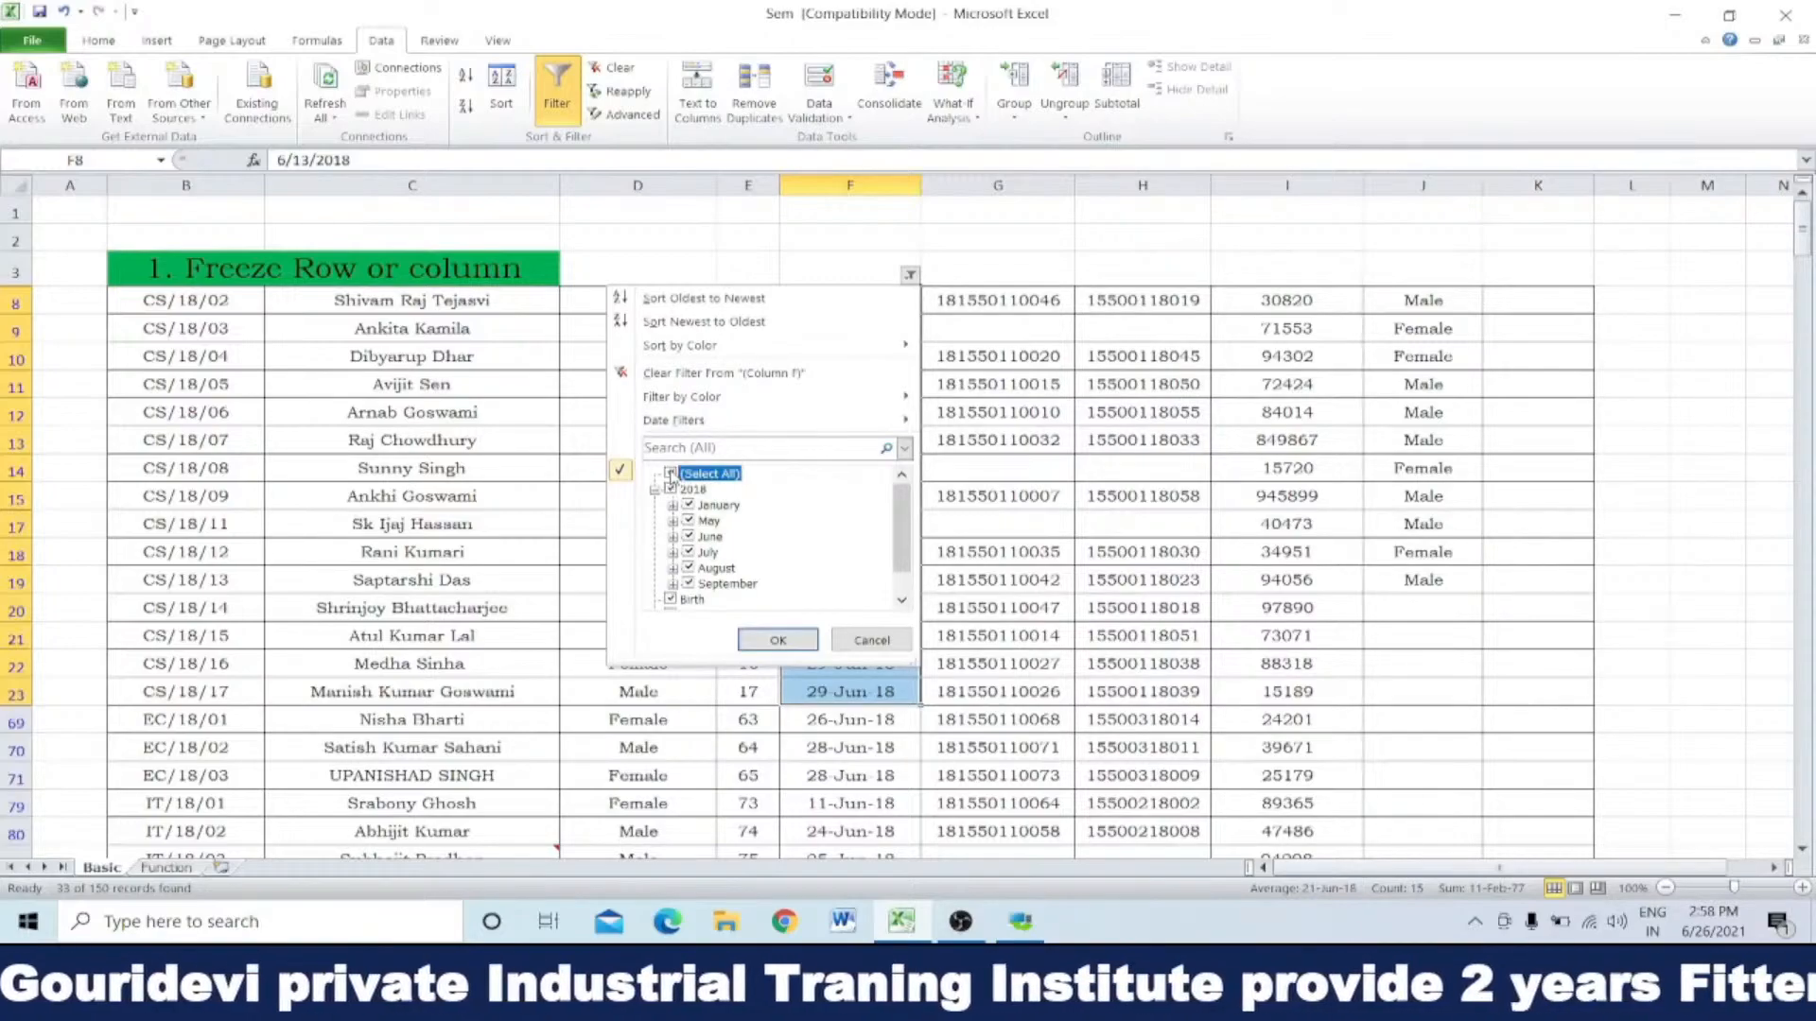
pyautogui.click(771, 640)
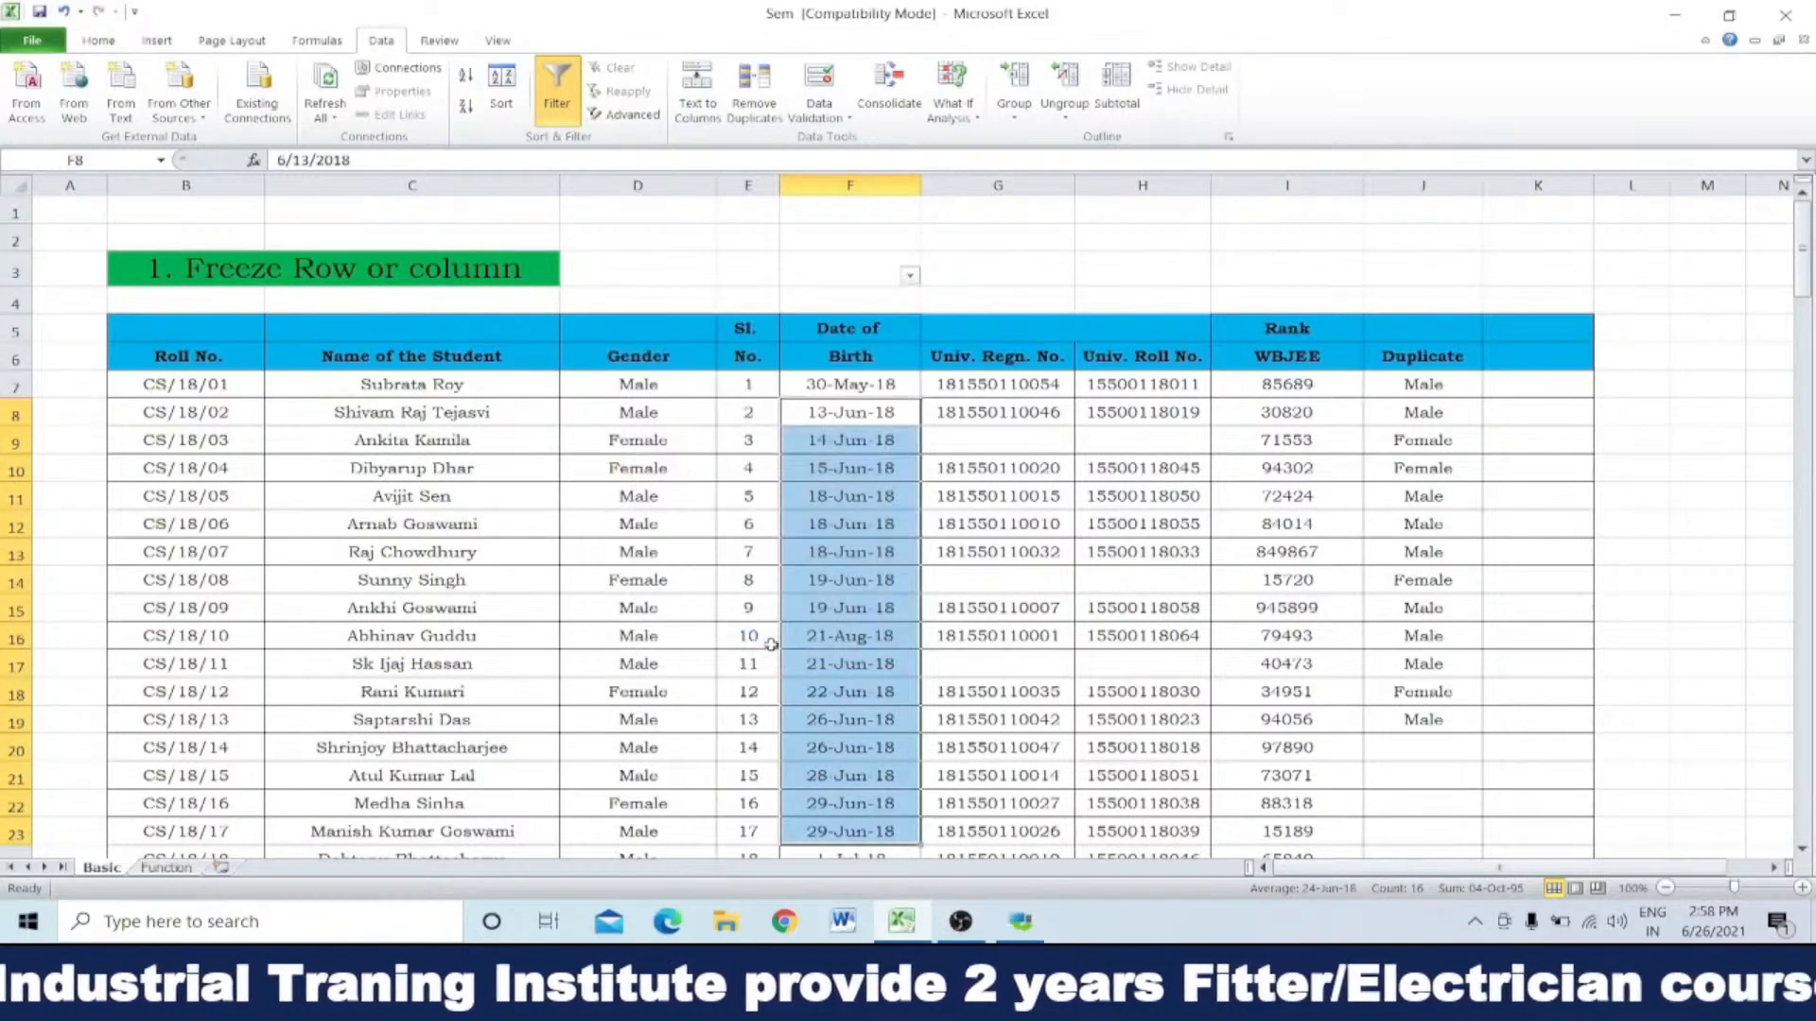
# Step: Turn off filtering for the whole Date of Birth column, column F
pyautogui.moveTo(837, 241); pyautogui.dragTo(898, 317)
pyautogui.click(878, 182)
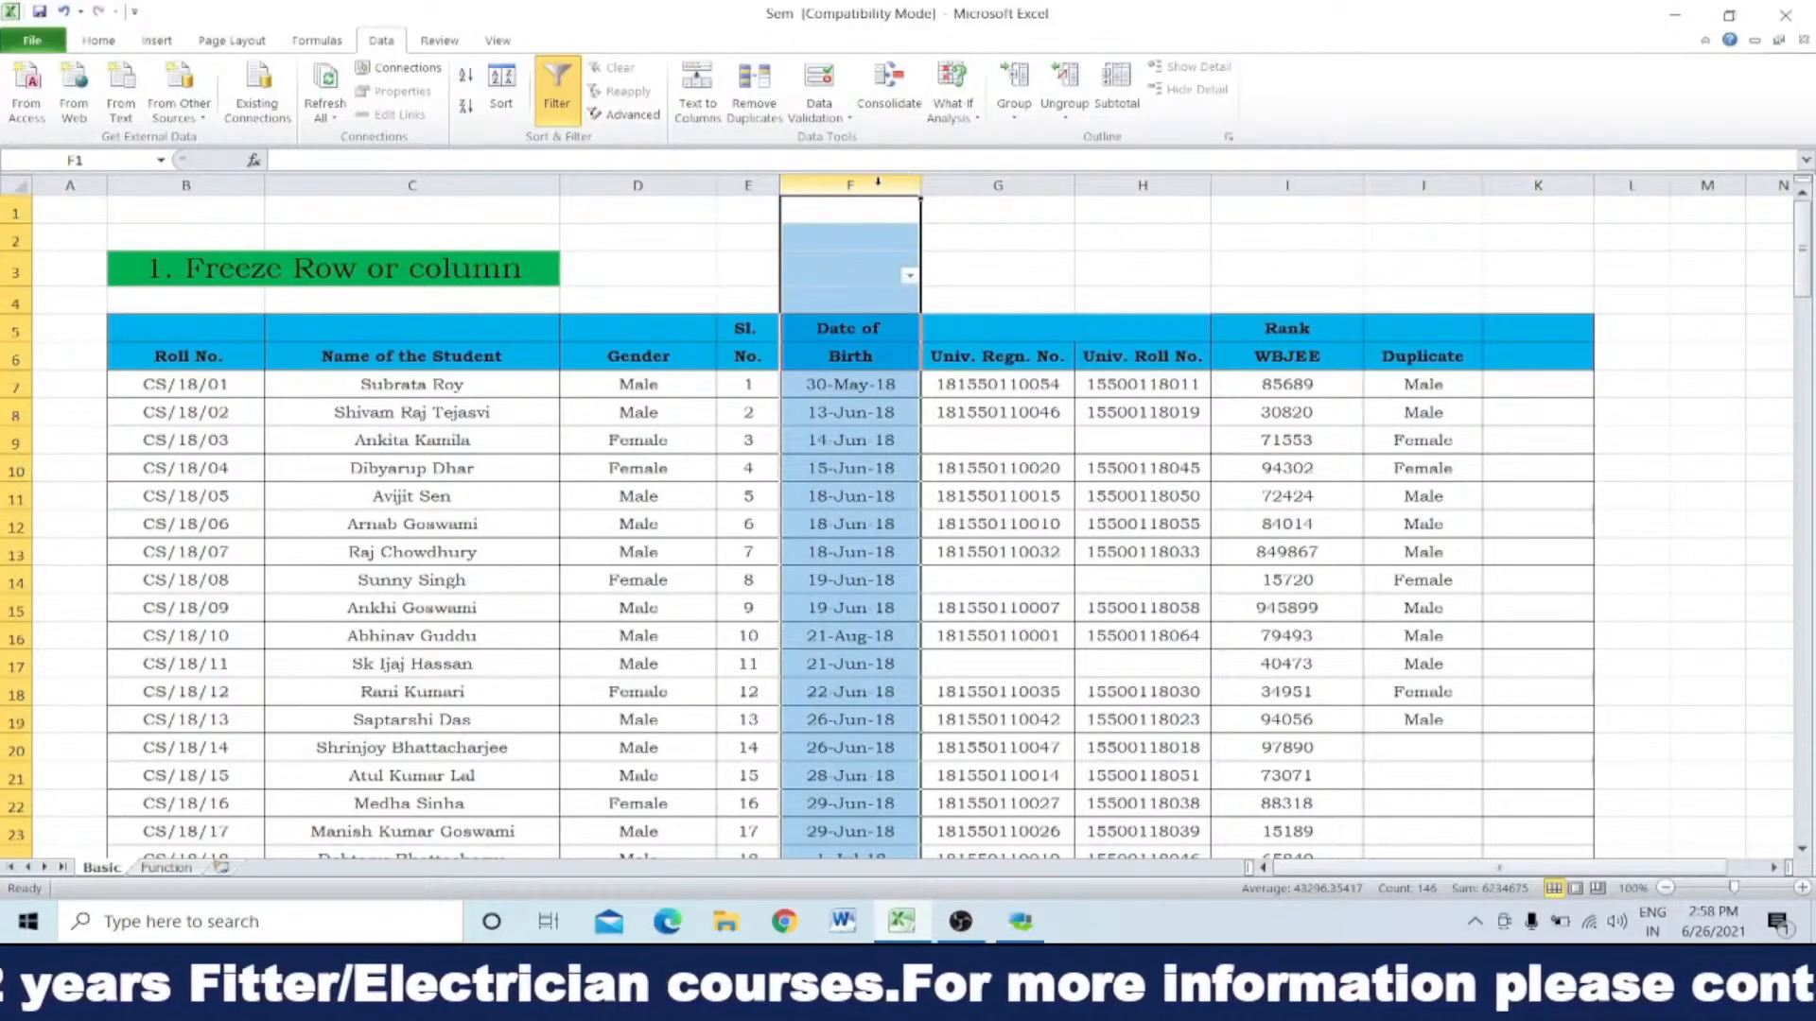
pyautogui.click(563, 95)
pyautogui.click(984, 413)
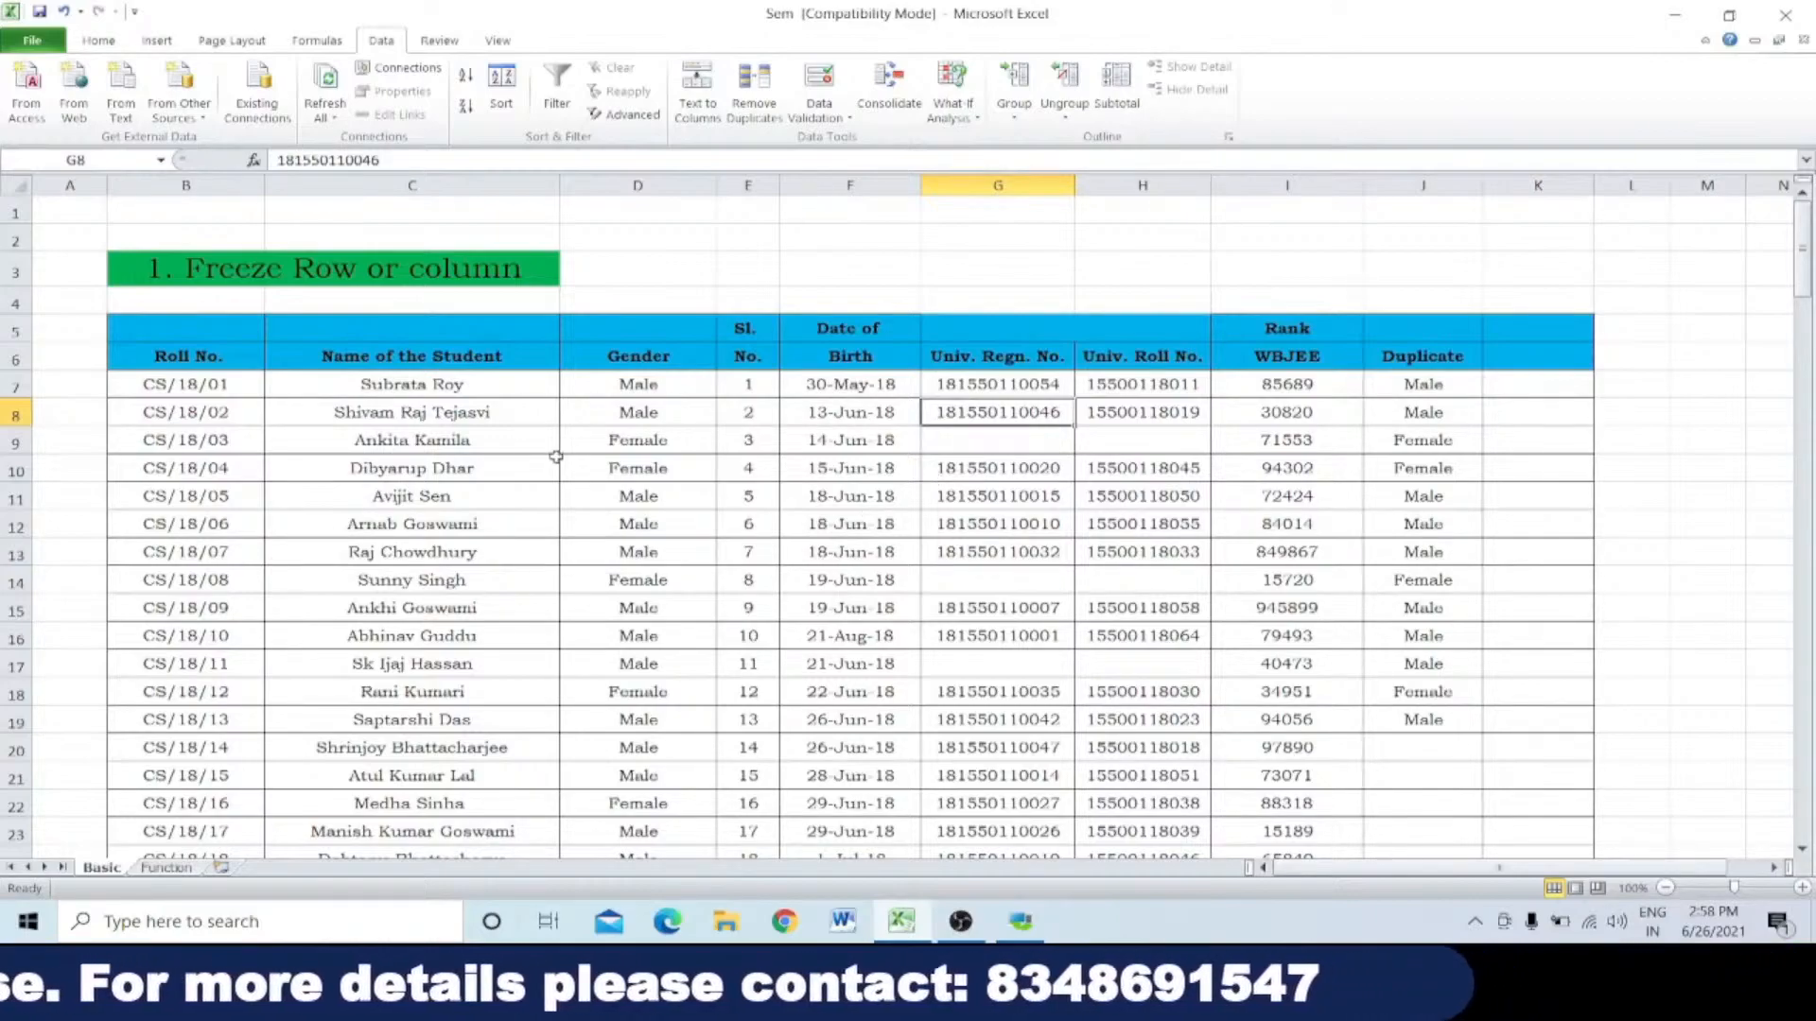
# Step: Select the student names from C7 to C61
pyautogui.moveTo(488, 385); pyautogui.dragTo(486, 794)
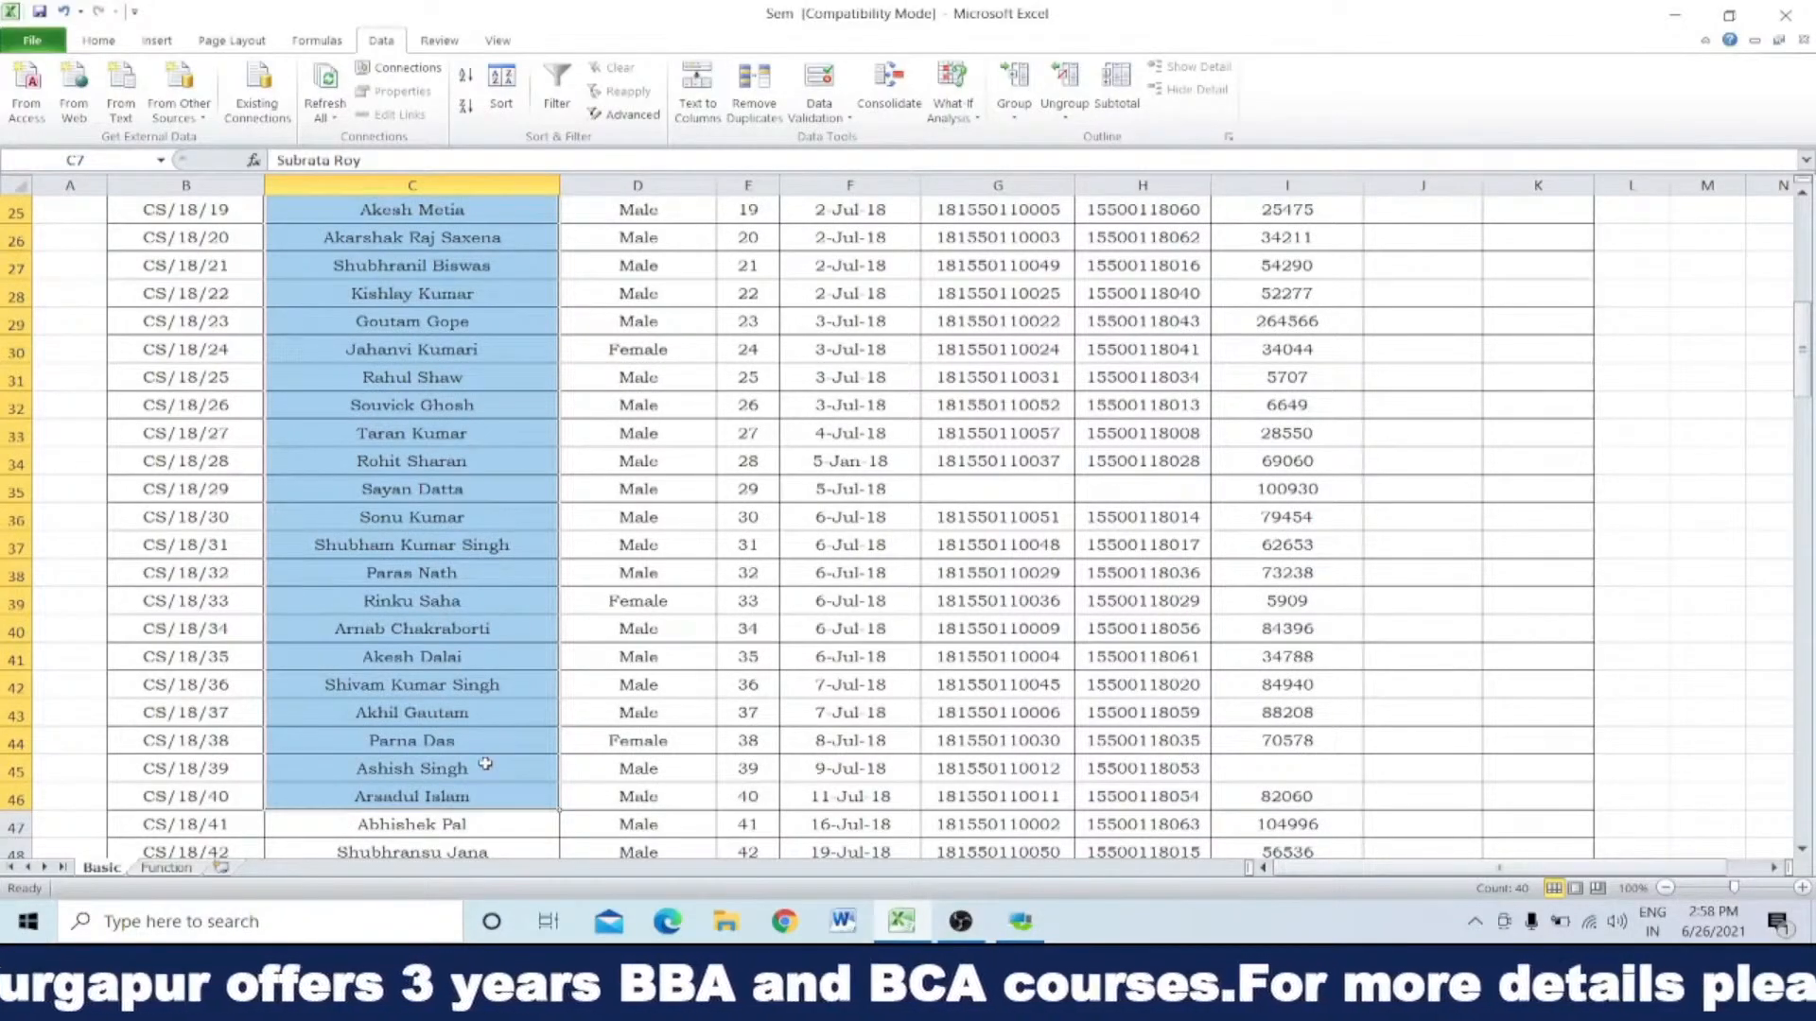
pyautogui.scroll(3, 485, 764)
pyautogui.scroll(4, 485, 764)
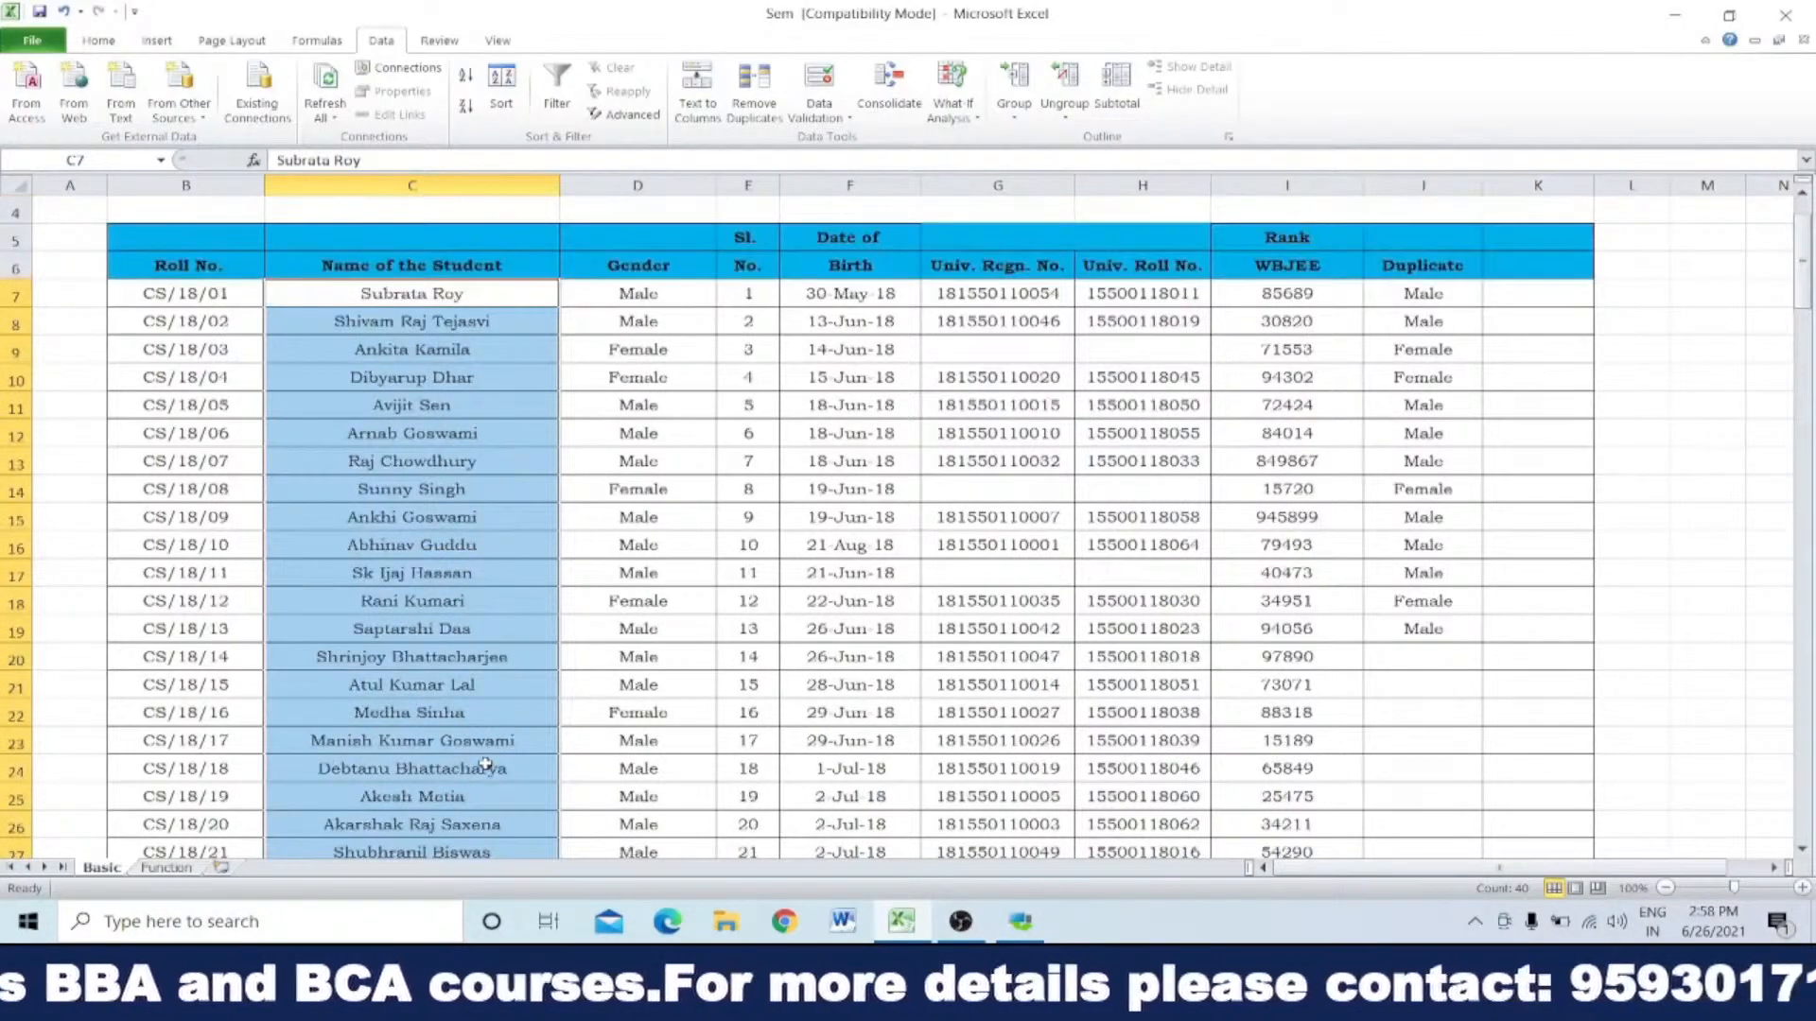
pyautogui.click(470, 293)
pyautogui.moveTo(470, 293); pyautogui.dragTo(457, 380)
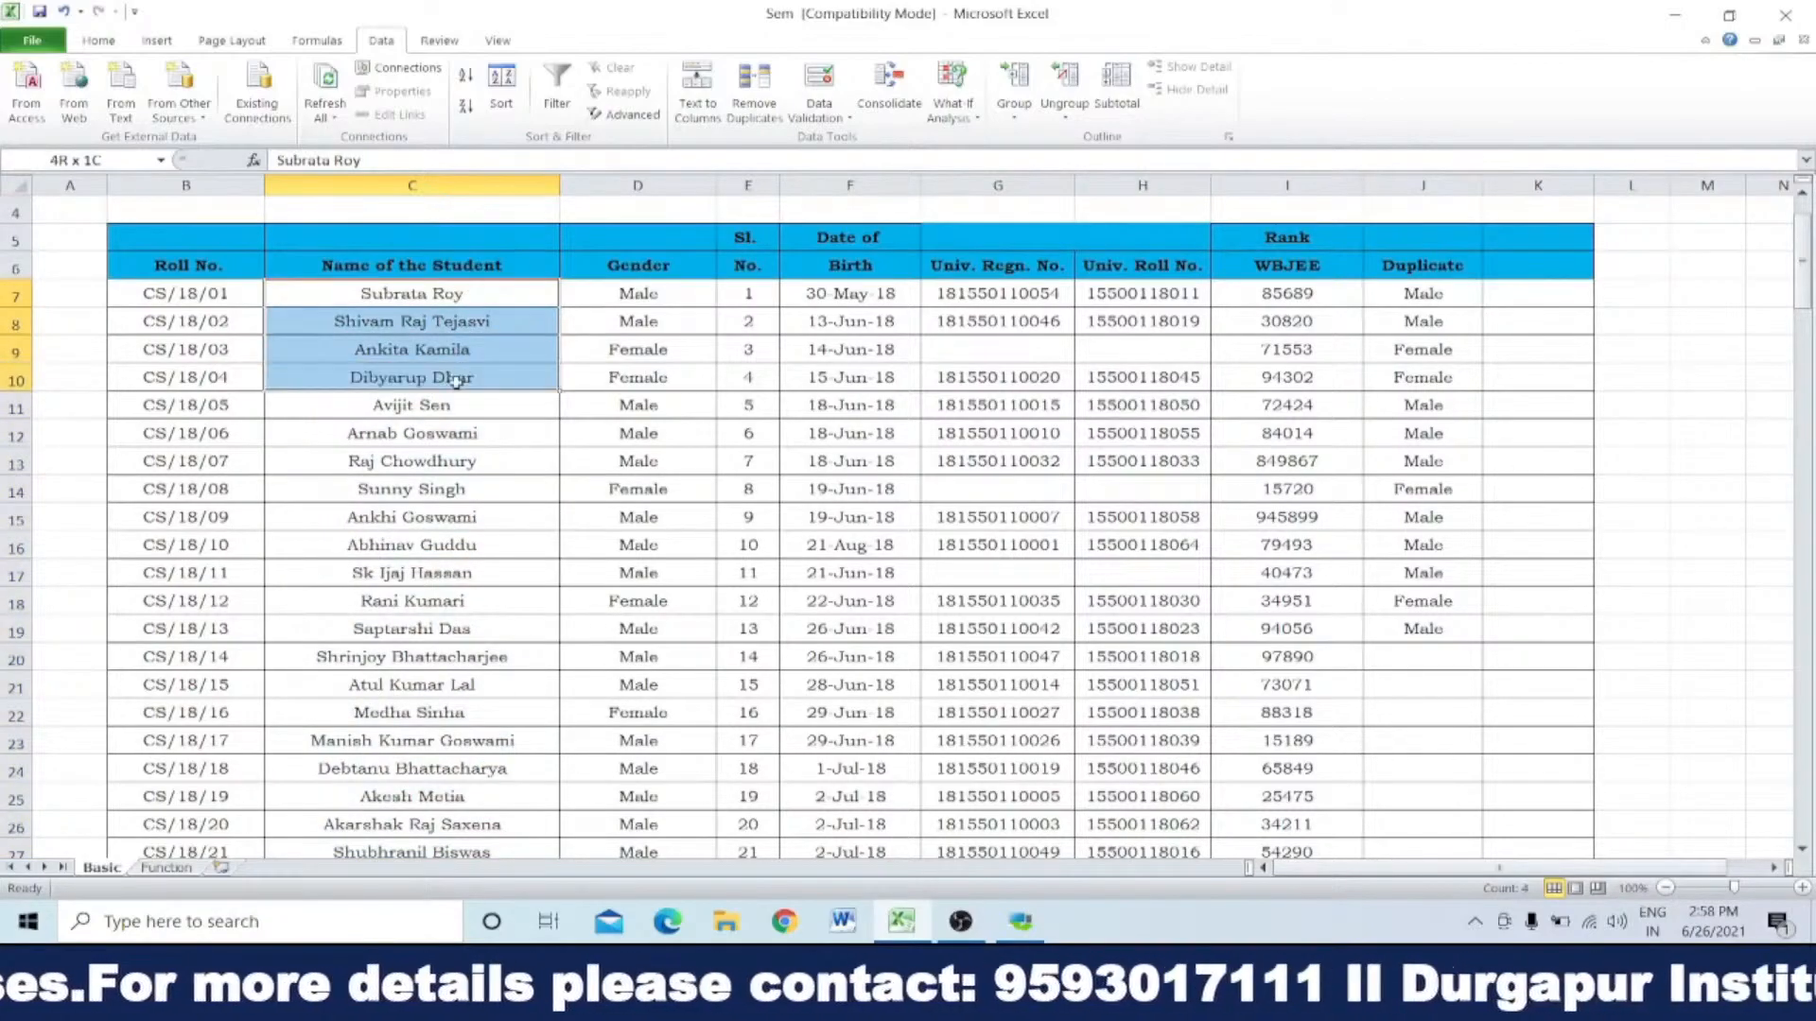
pyautogui.moveTo(476, 292); pyautogui.dragTo(405, 875)
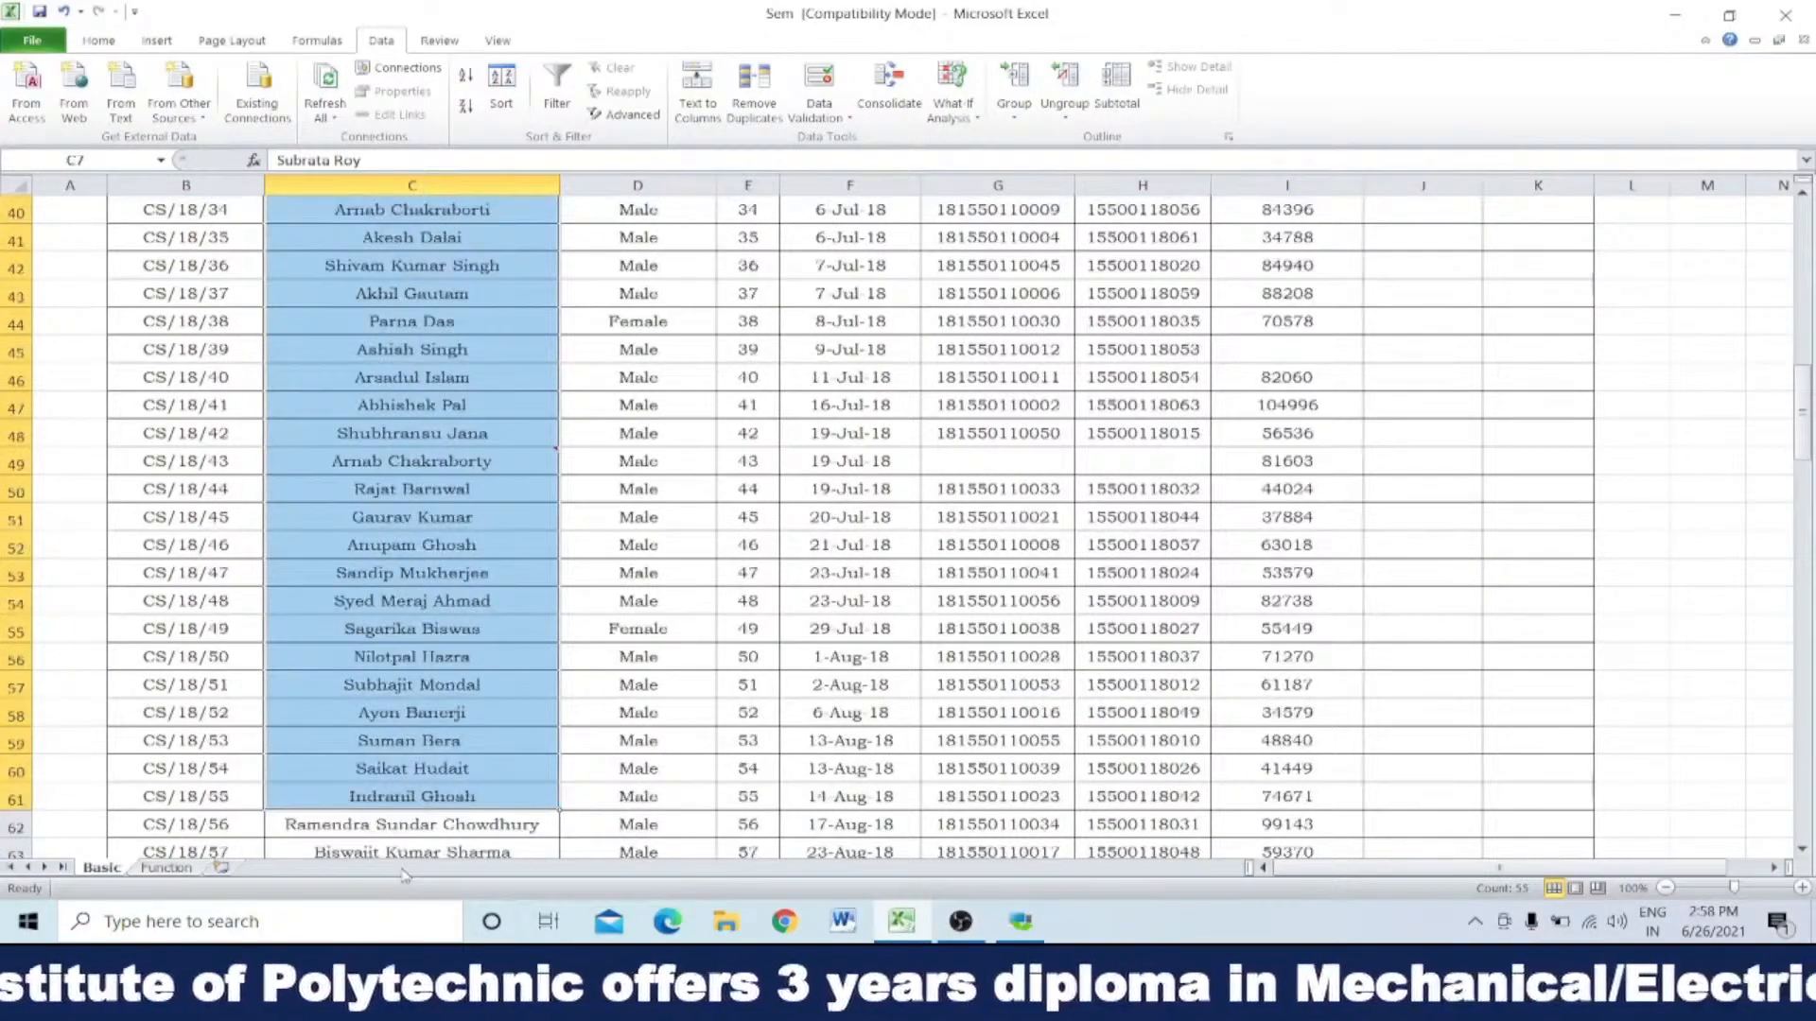
pyautogui.scroll(11, 452, 587)
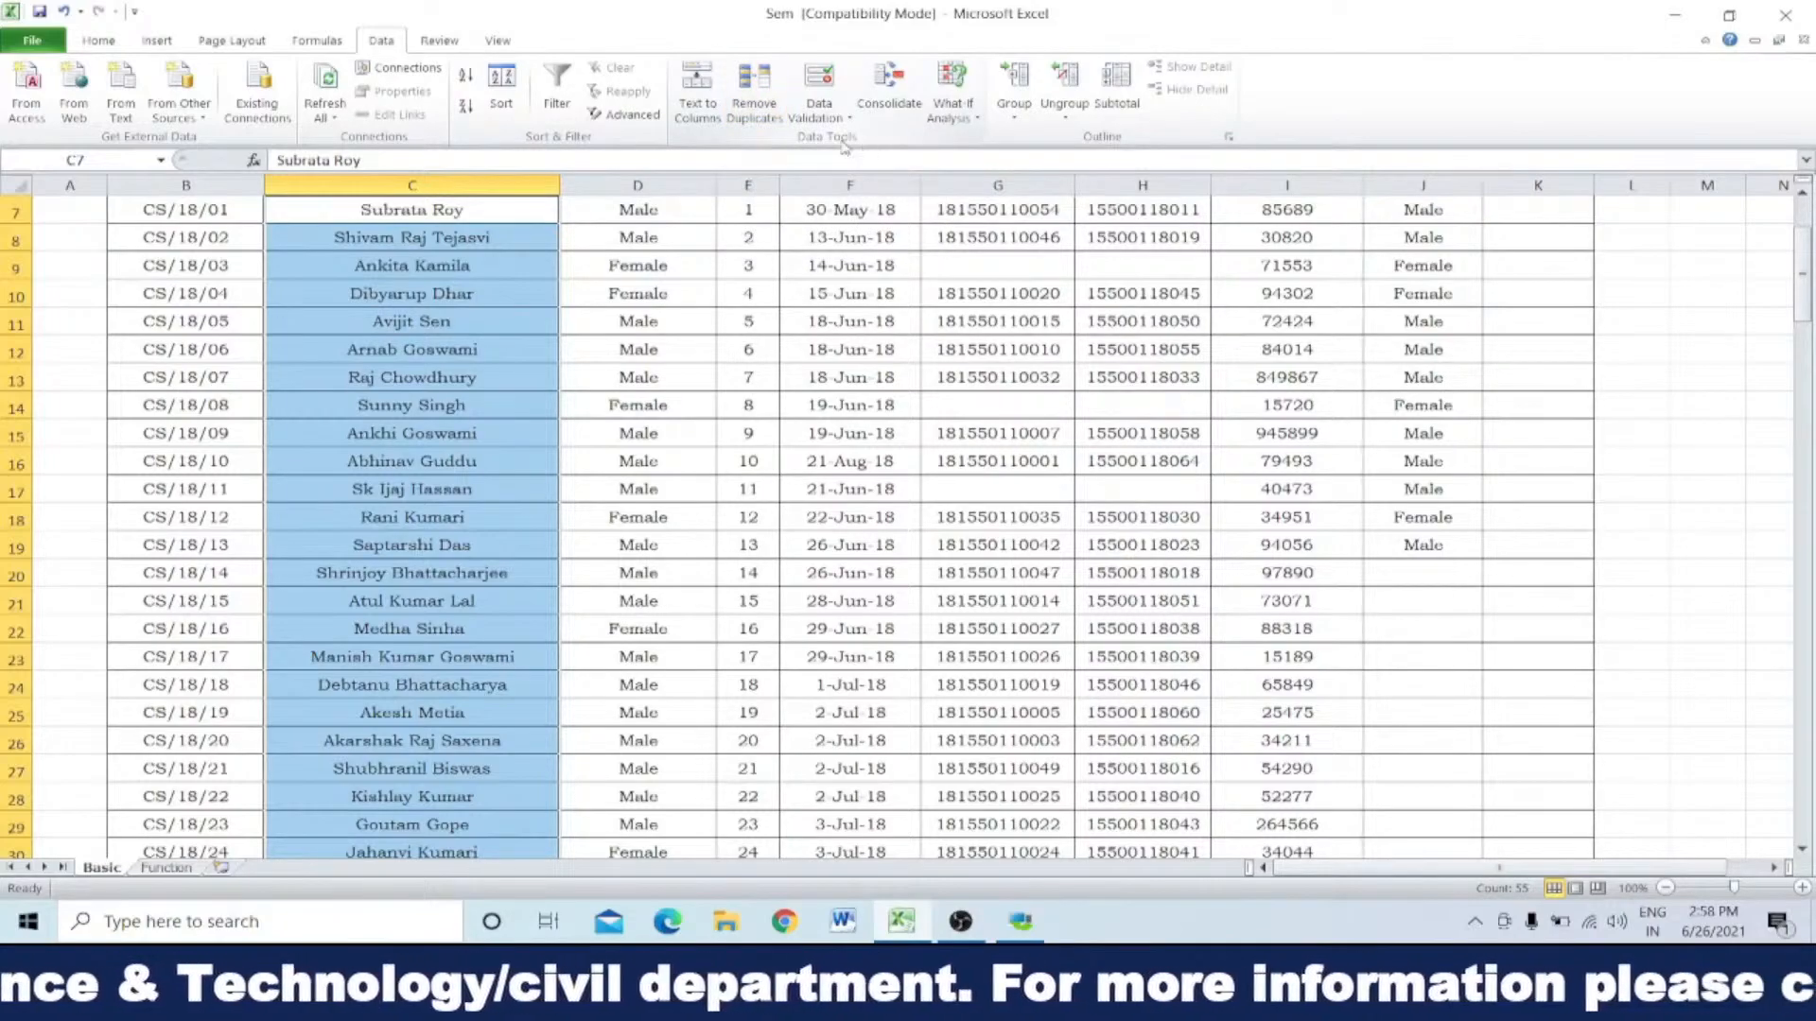
# Step: Start Remove Duplicates on the selected names and choose to continue with the current selection instead of expanding it
pyautogui.click(755, 95)
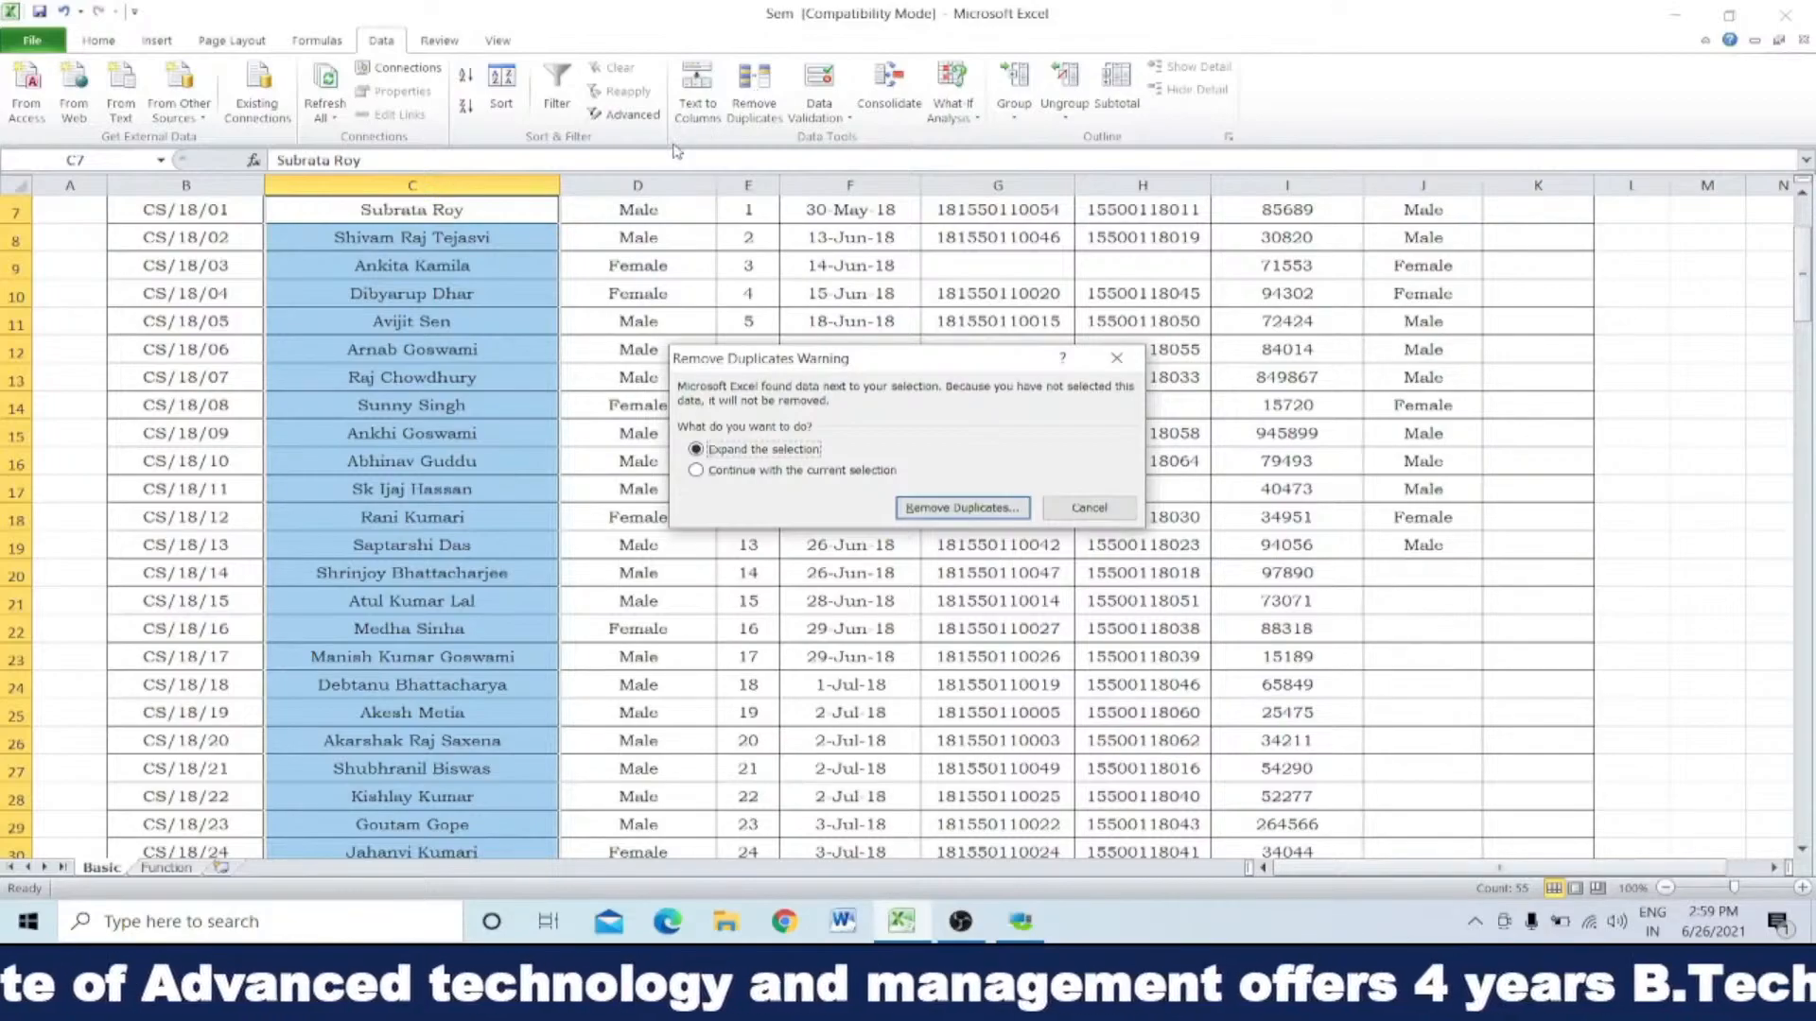
pyautogui.moveTo(936, 363); pyautogui.dragTo(839, 201)
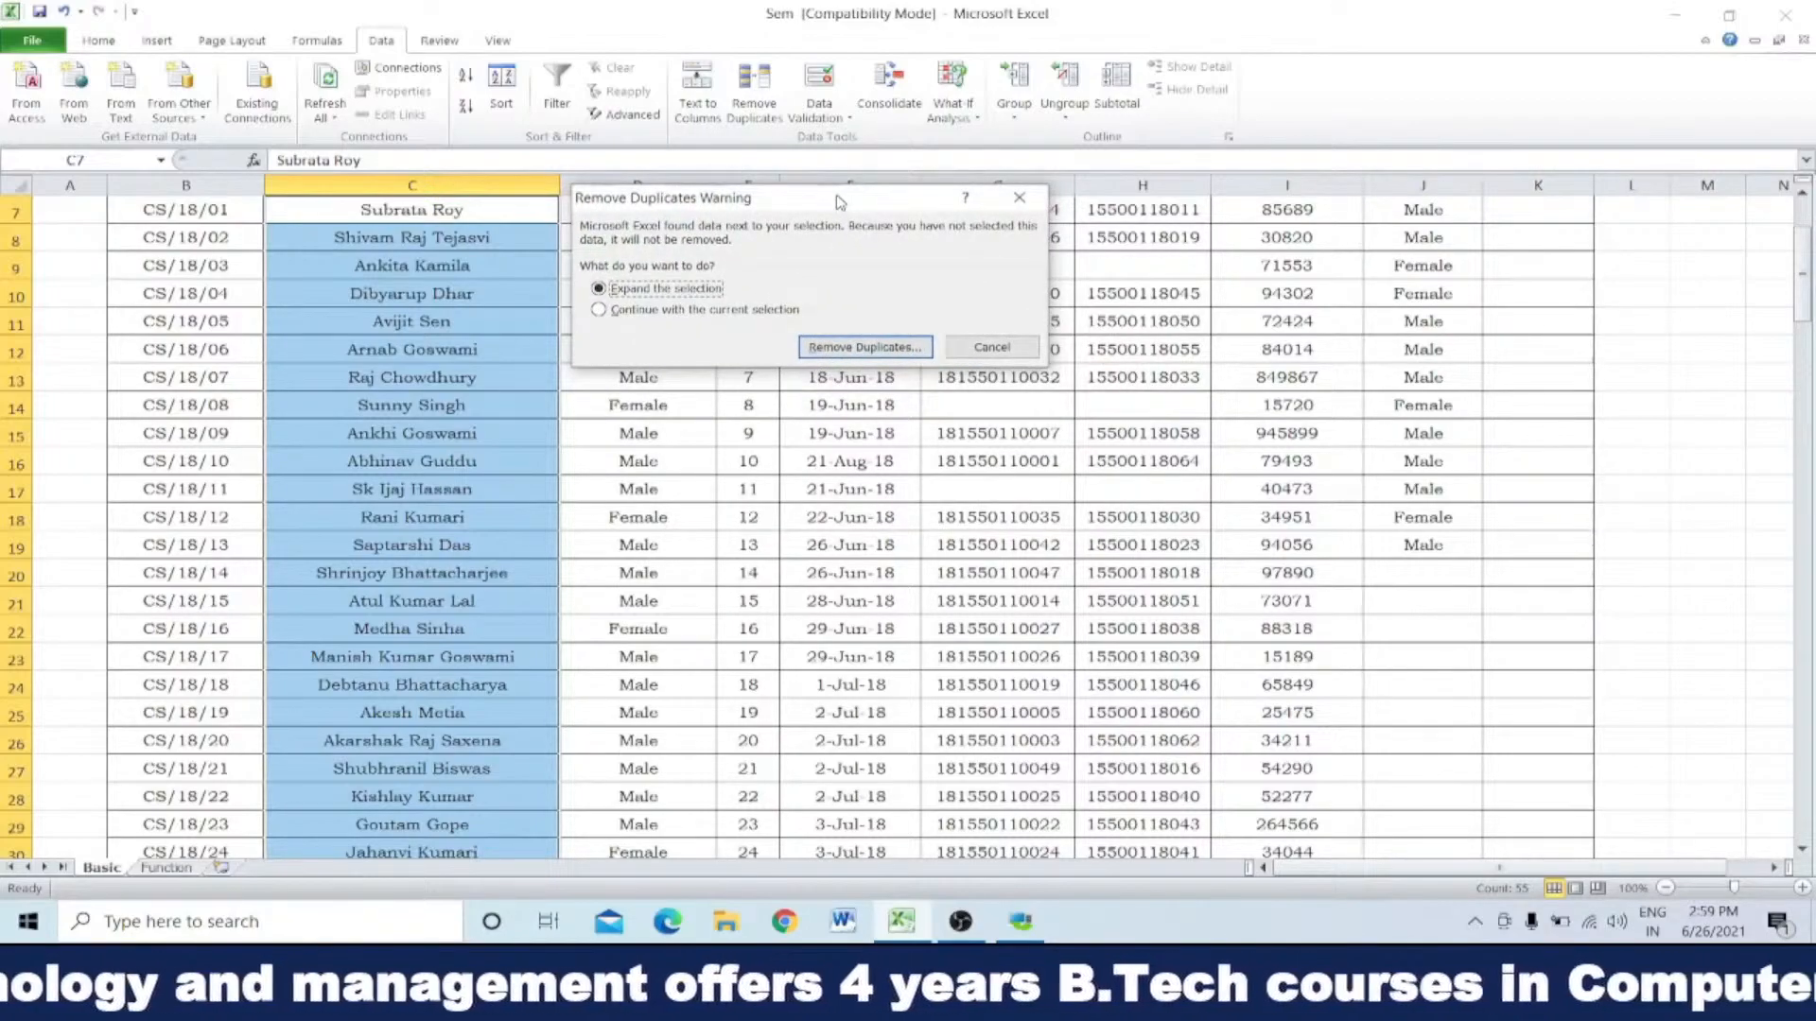
pyautogui.click(599, 310)
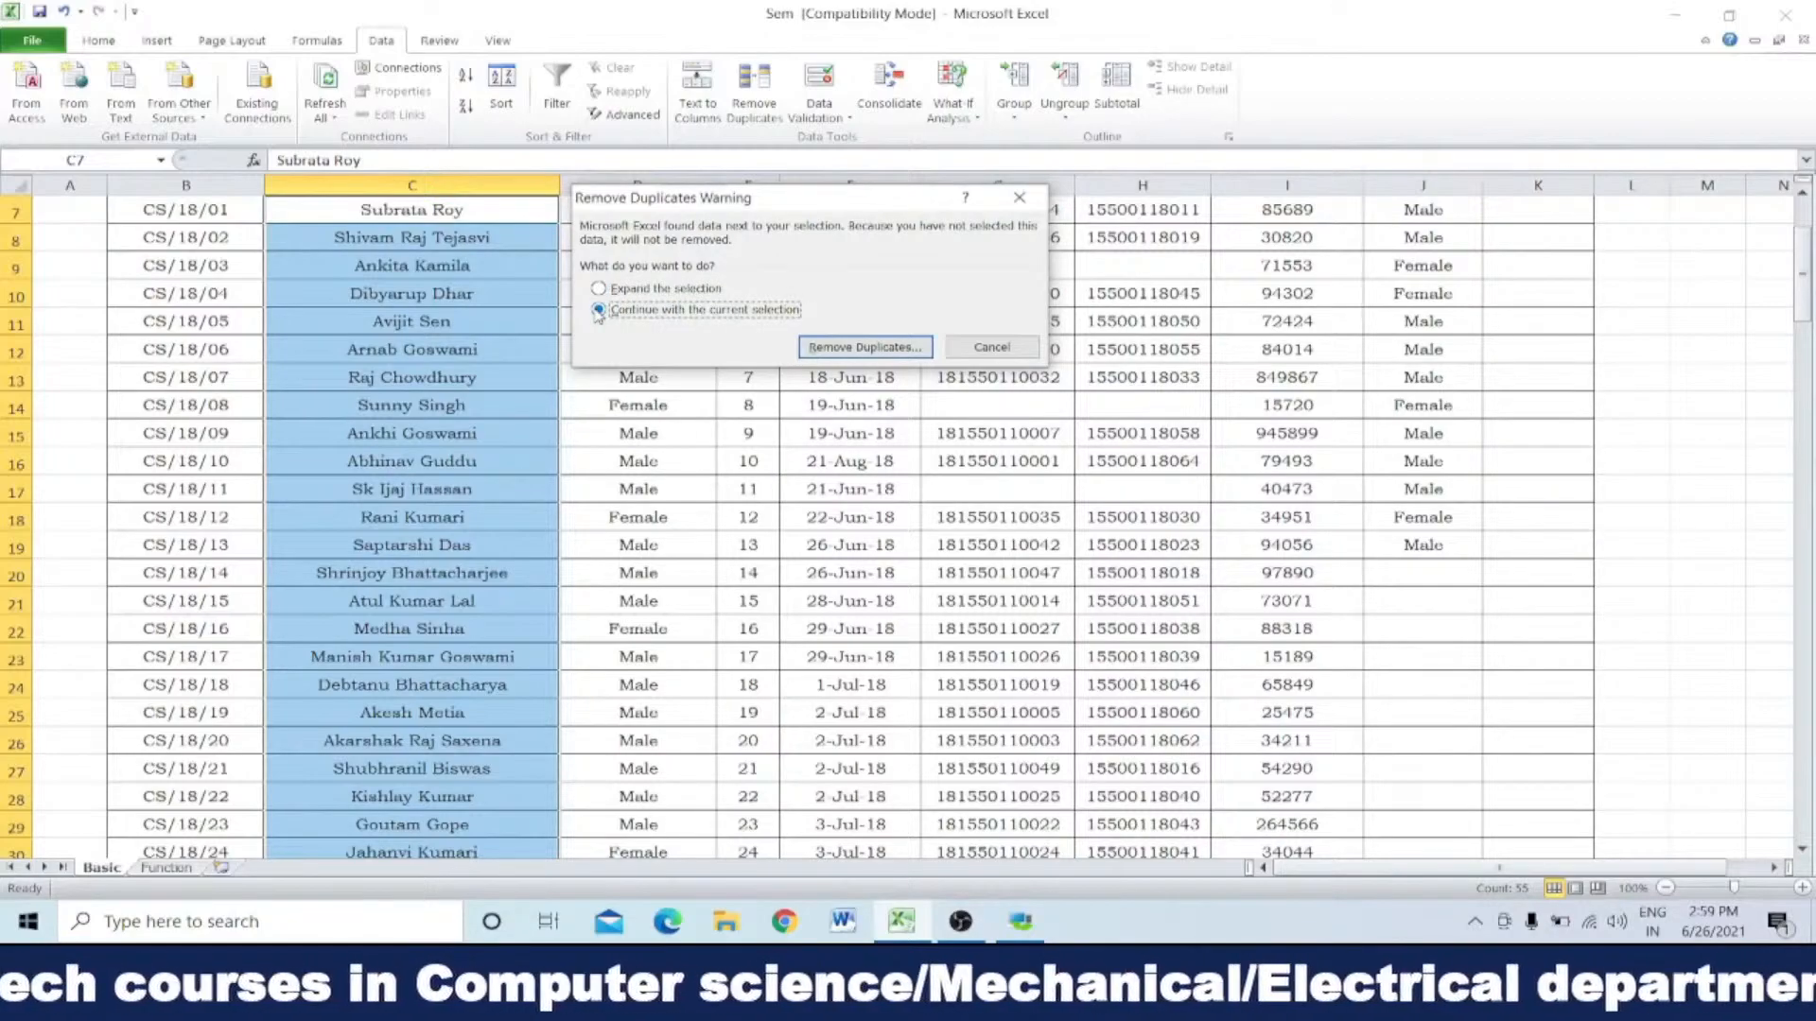
pyautogui.click(599, 290)
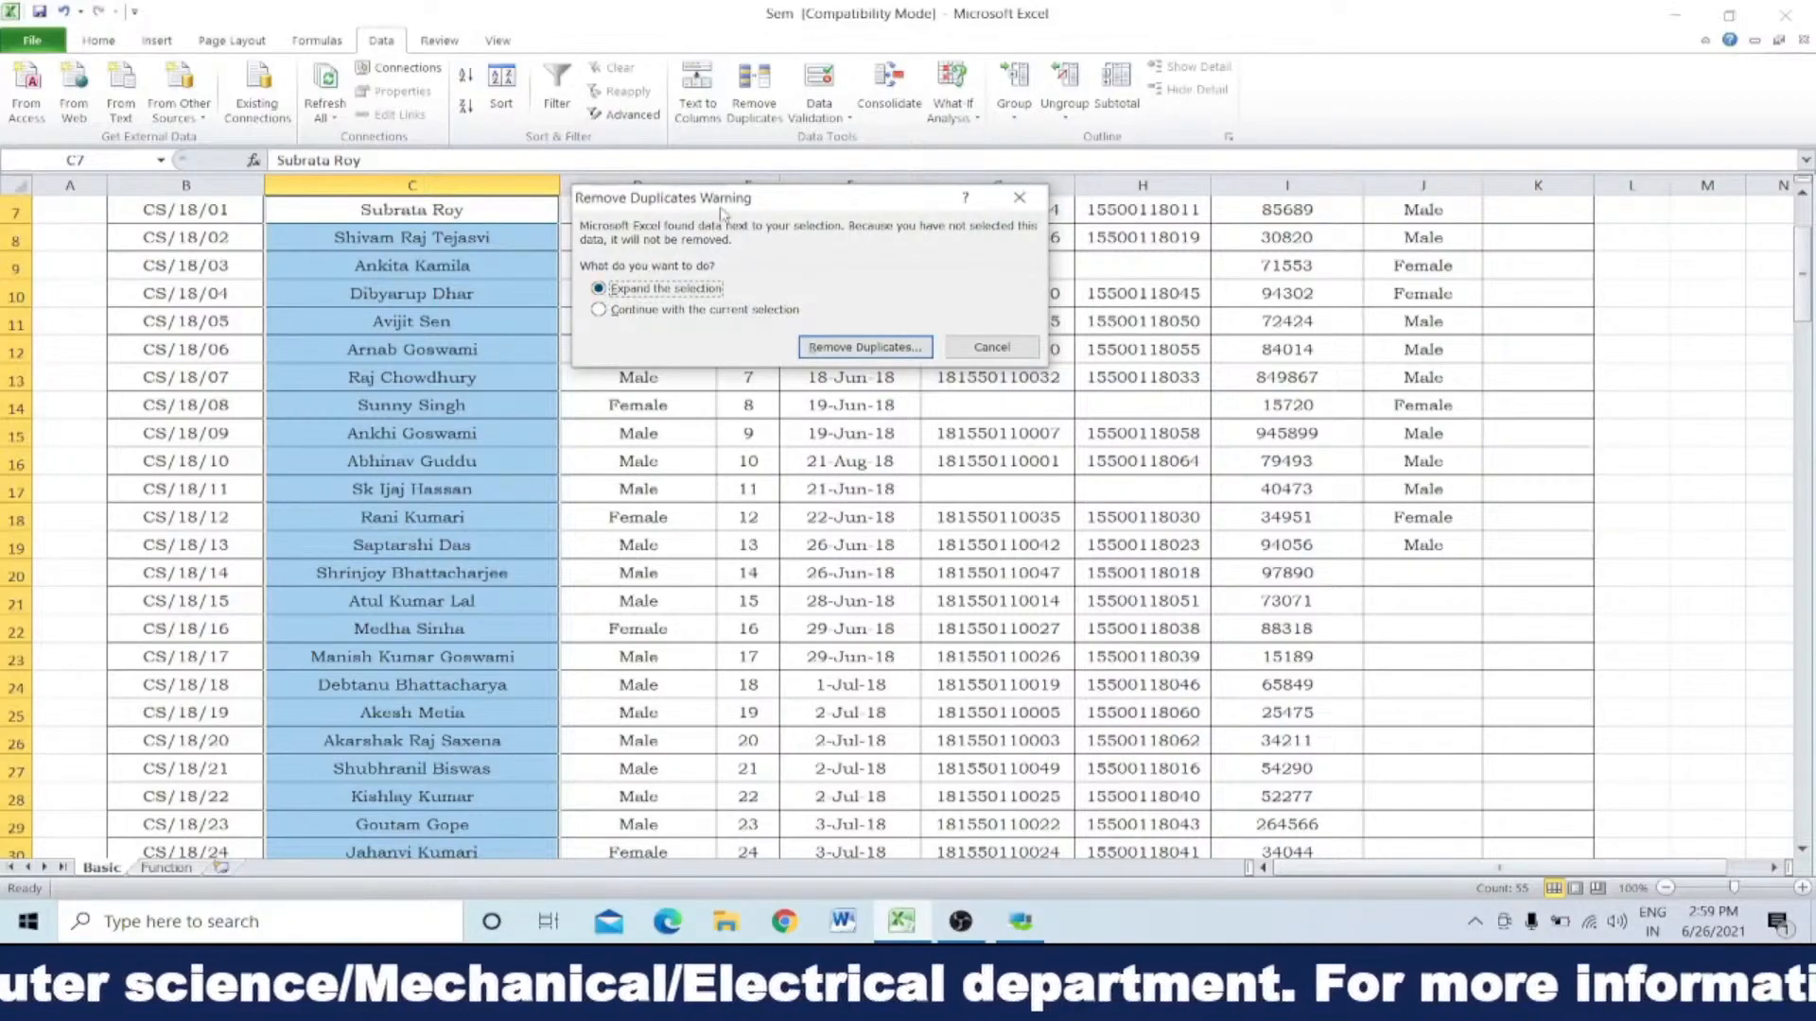
pyautogui.moveTo(767, 198); pyautogui.dragTo(803, 492)
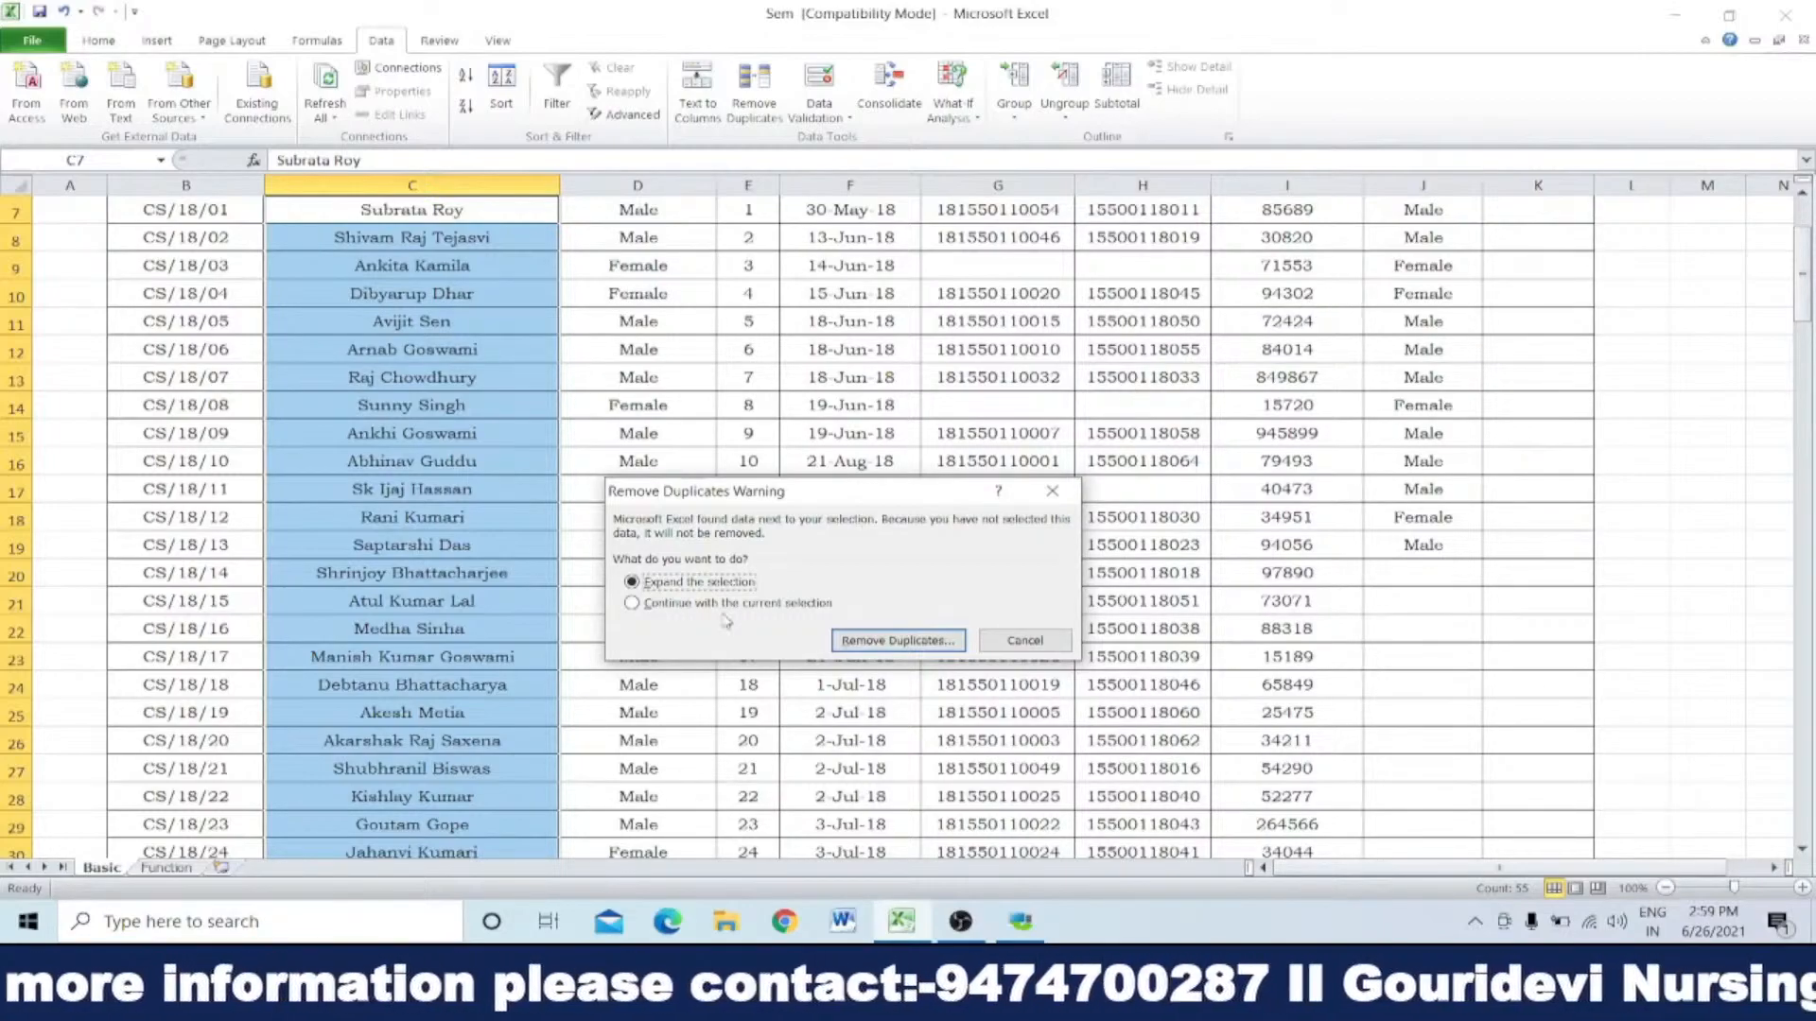
pyautogui.click(633, 604)
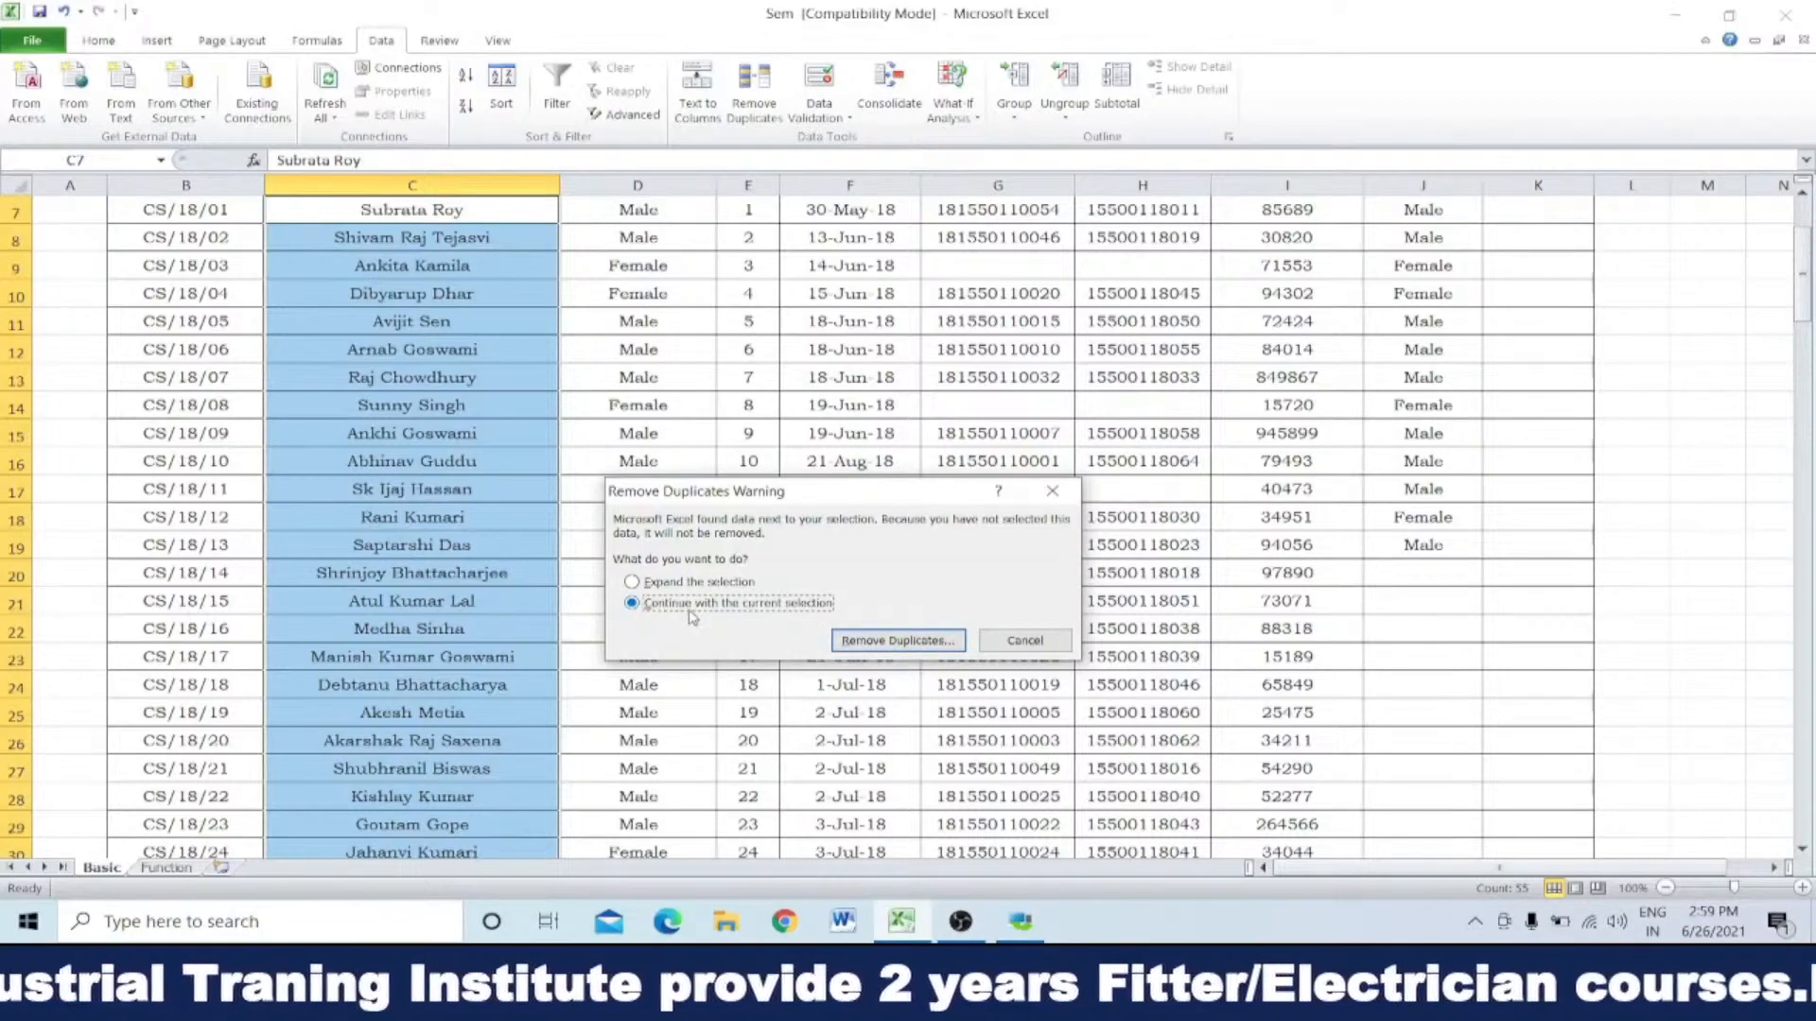
# Step: Run the duplicate removal on the Name of the Student column, then clear the name selection
pyautogui.click(896, 642)
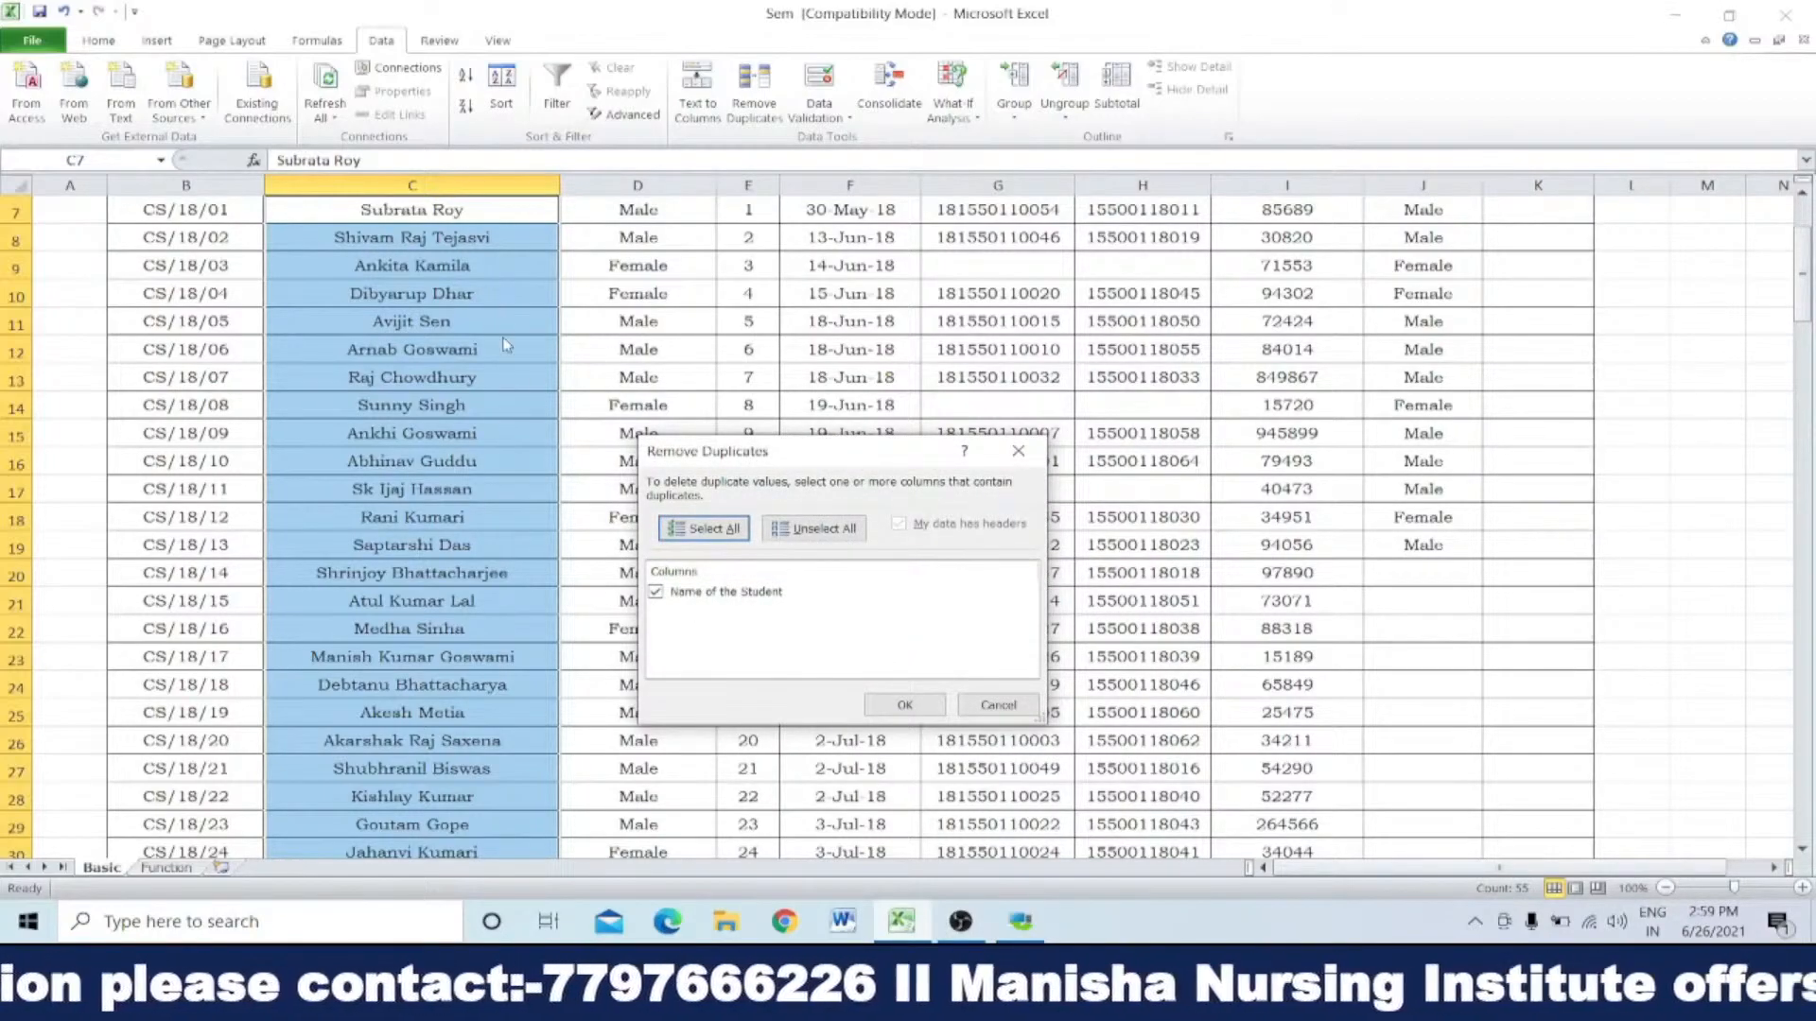
pyautogui.moveTo(903, 452); pyautogui.dragTo(938, 344)
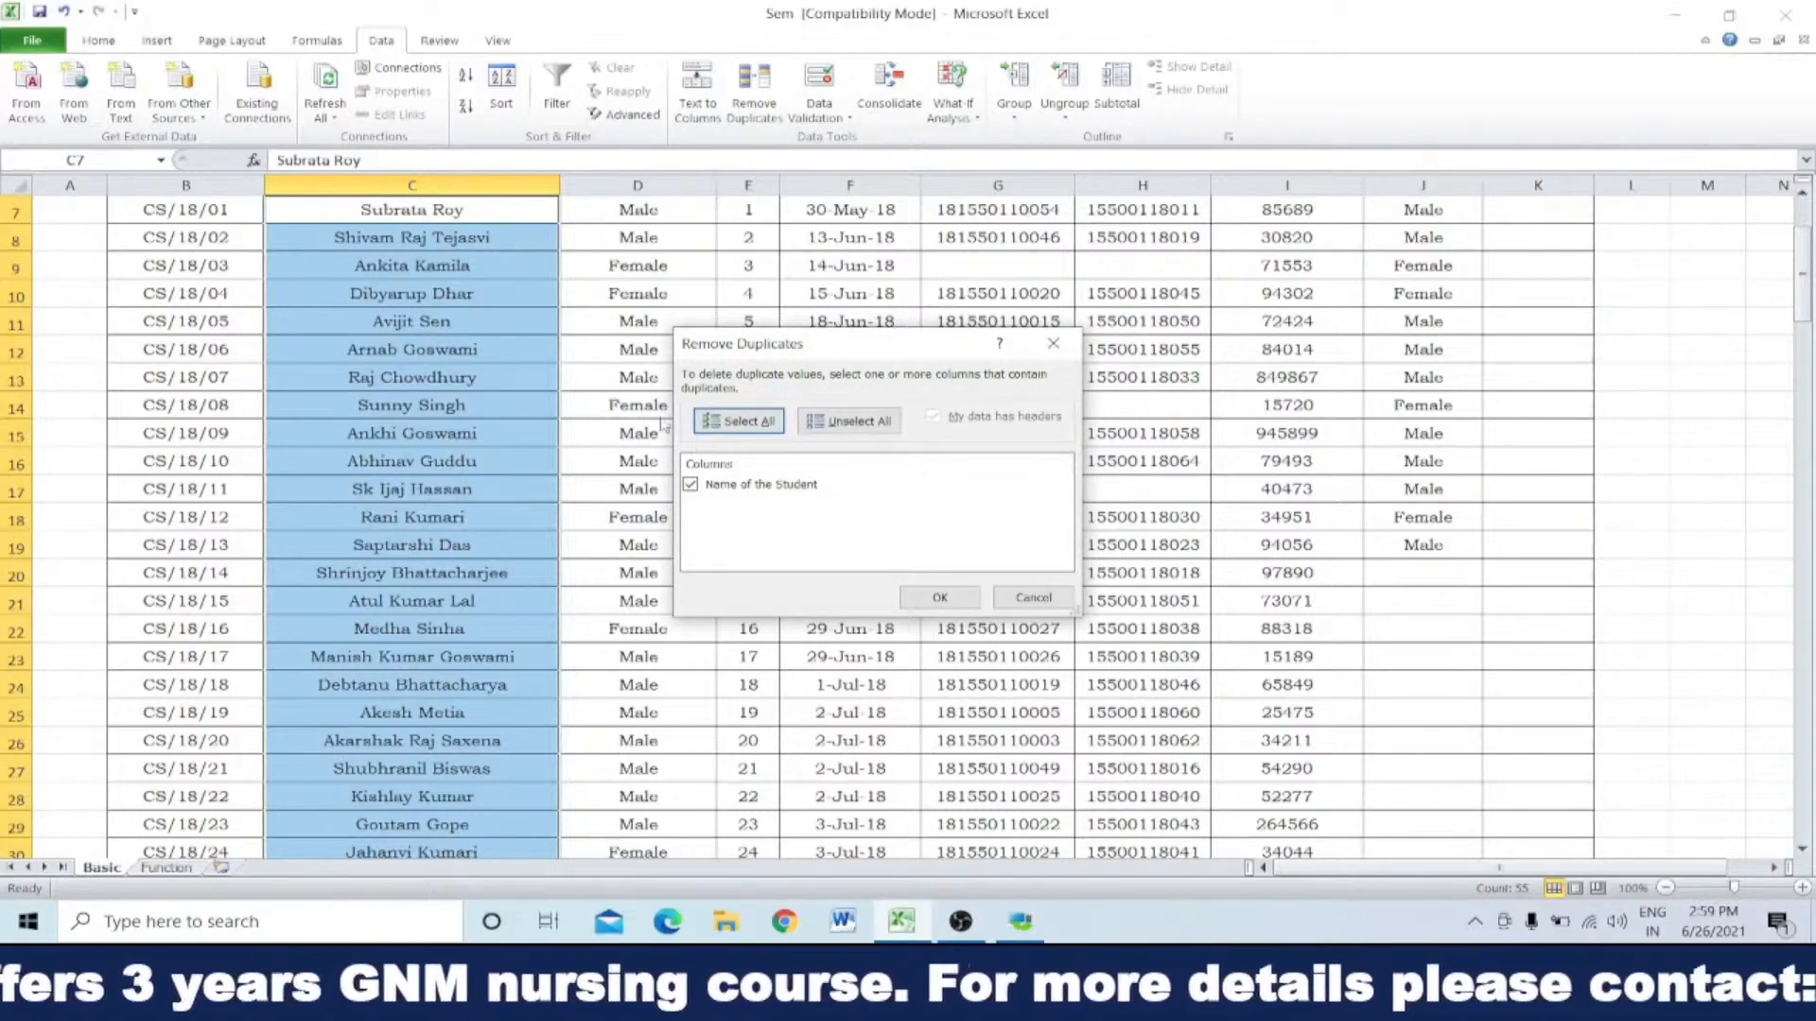
pyautogui.click(939, 596)
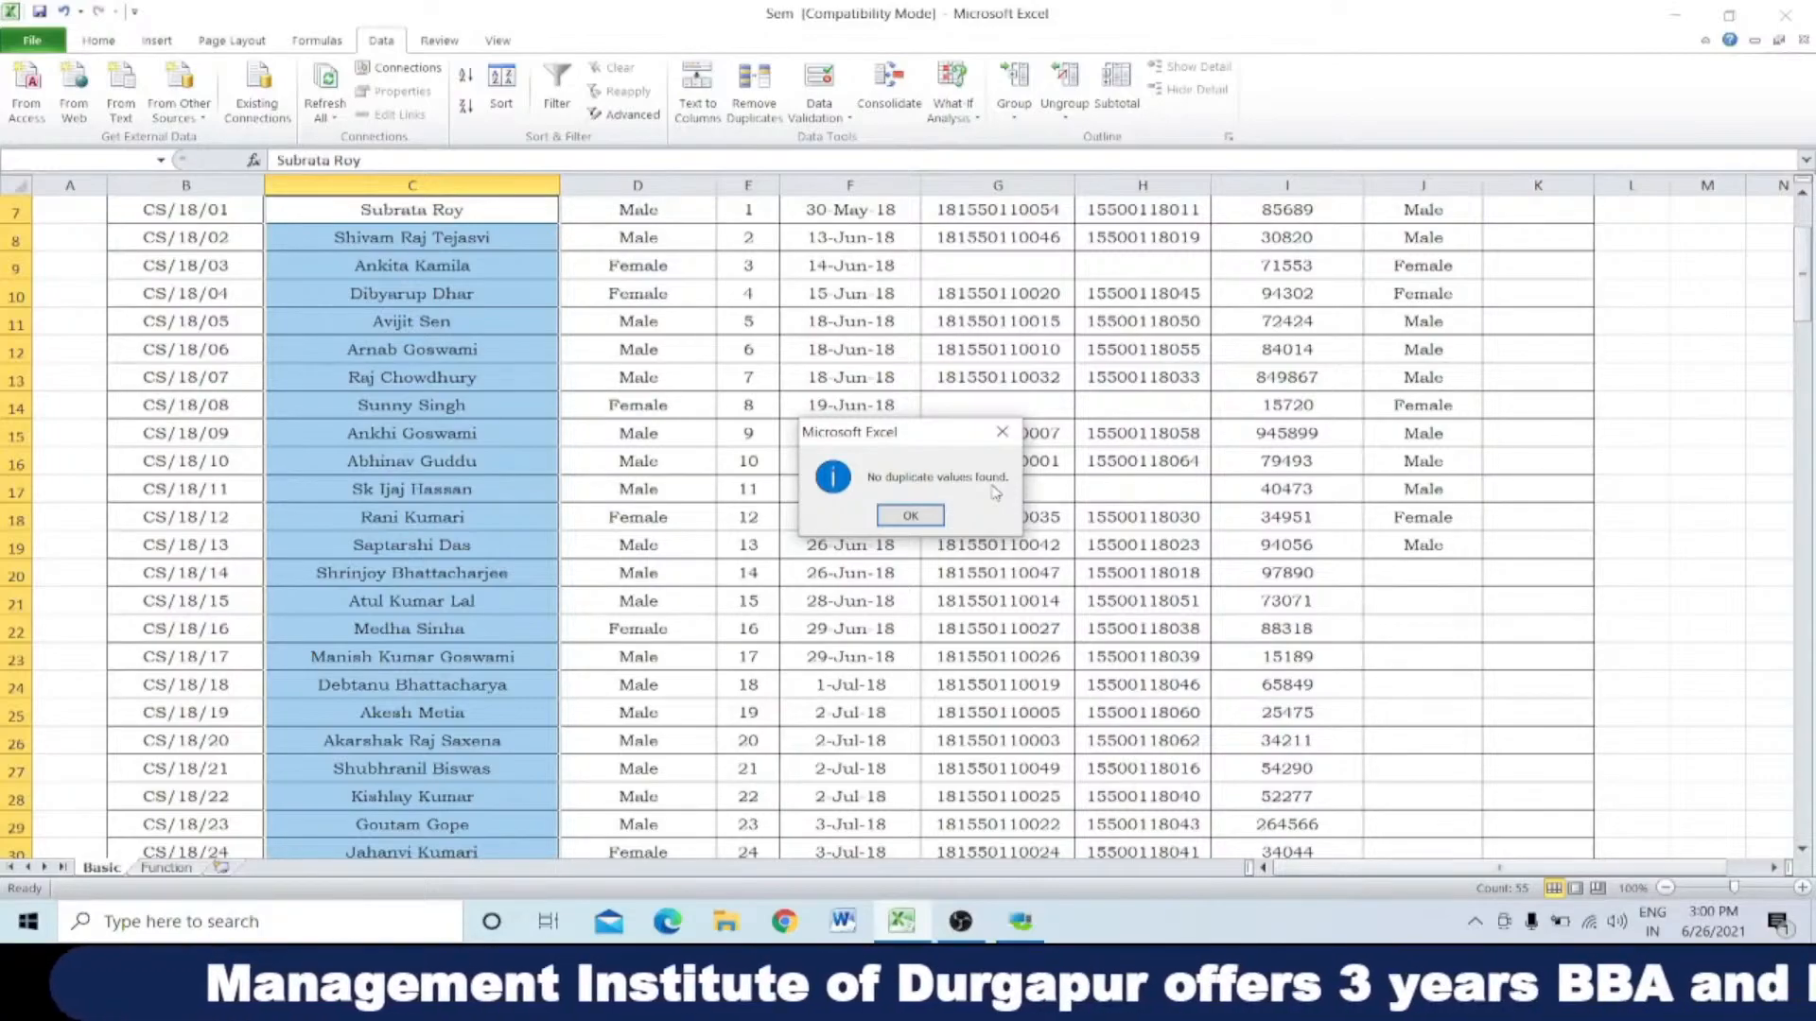
pyautogui.click(922, 515)
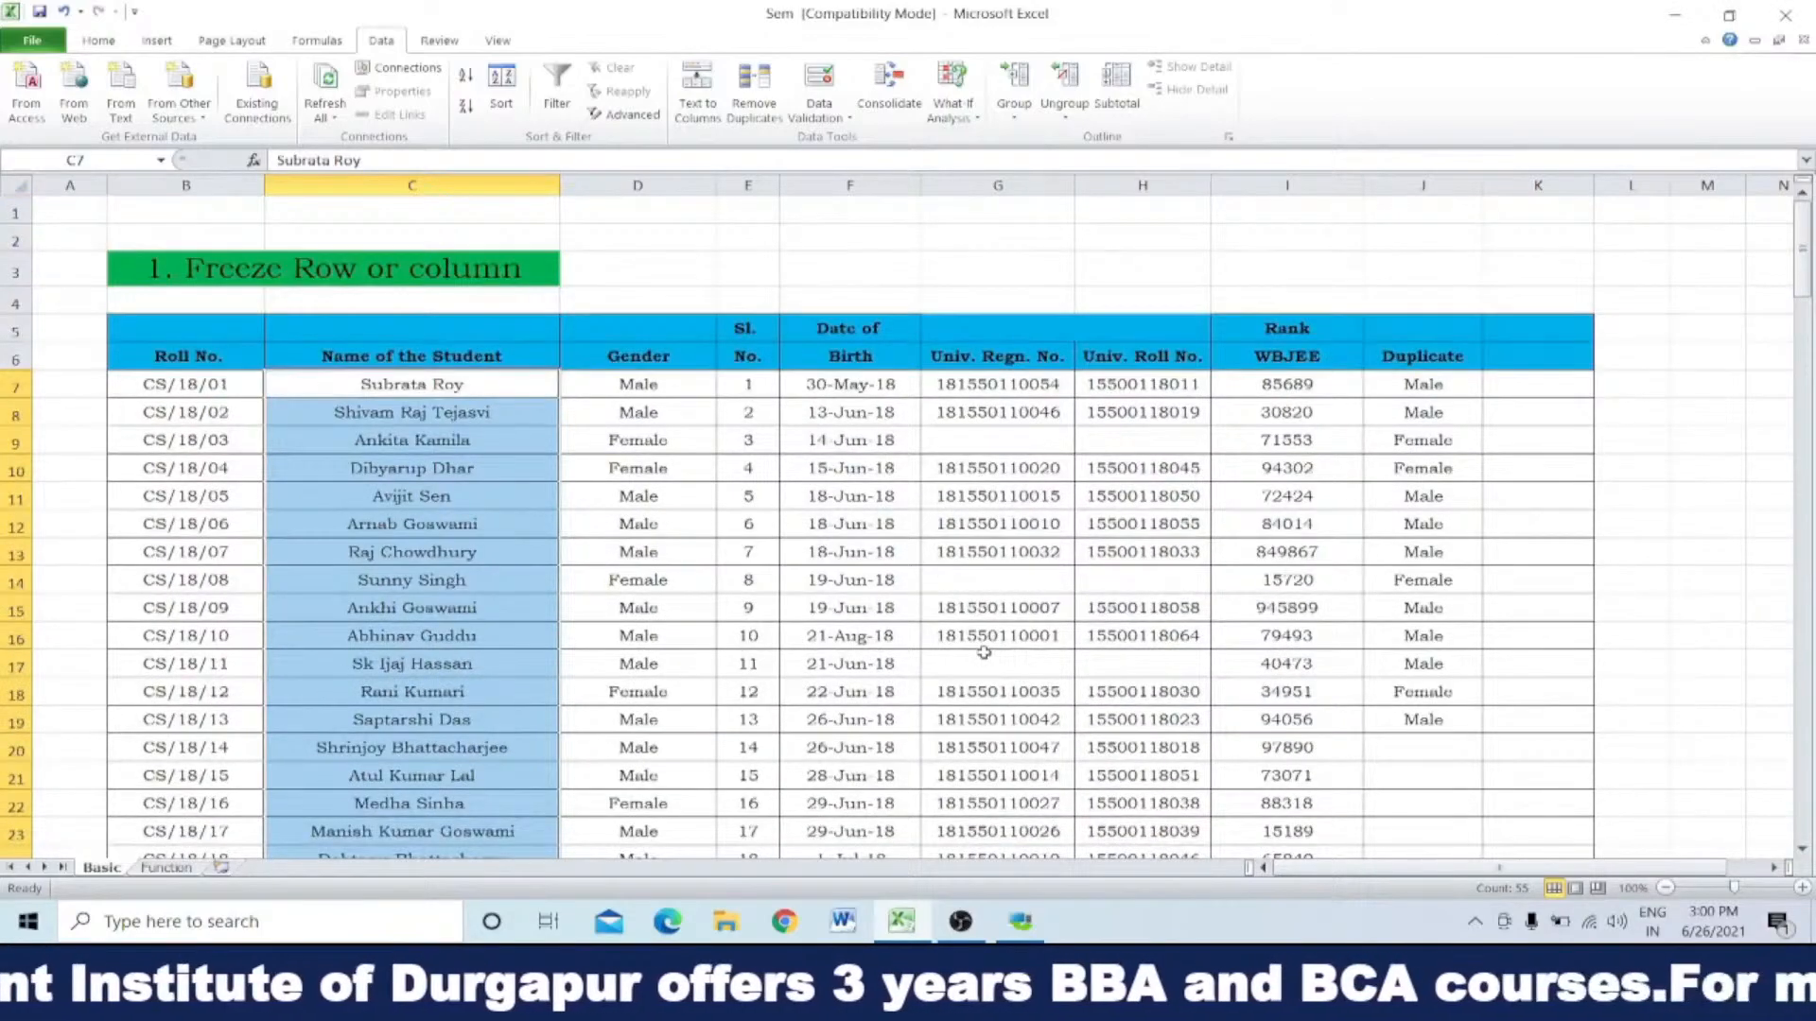
pyautogui.click(1000, 608)
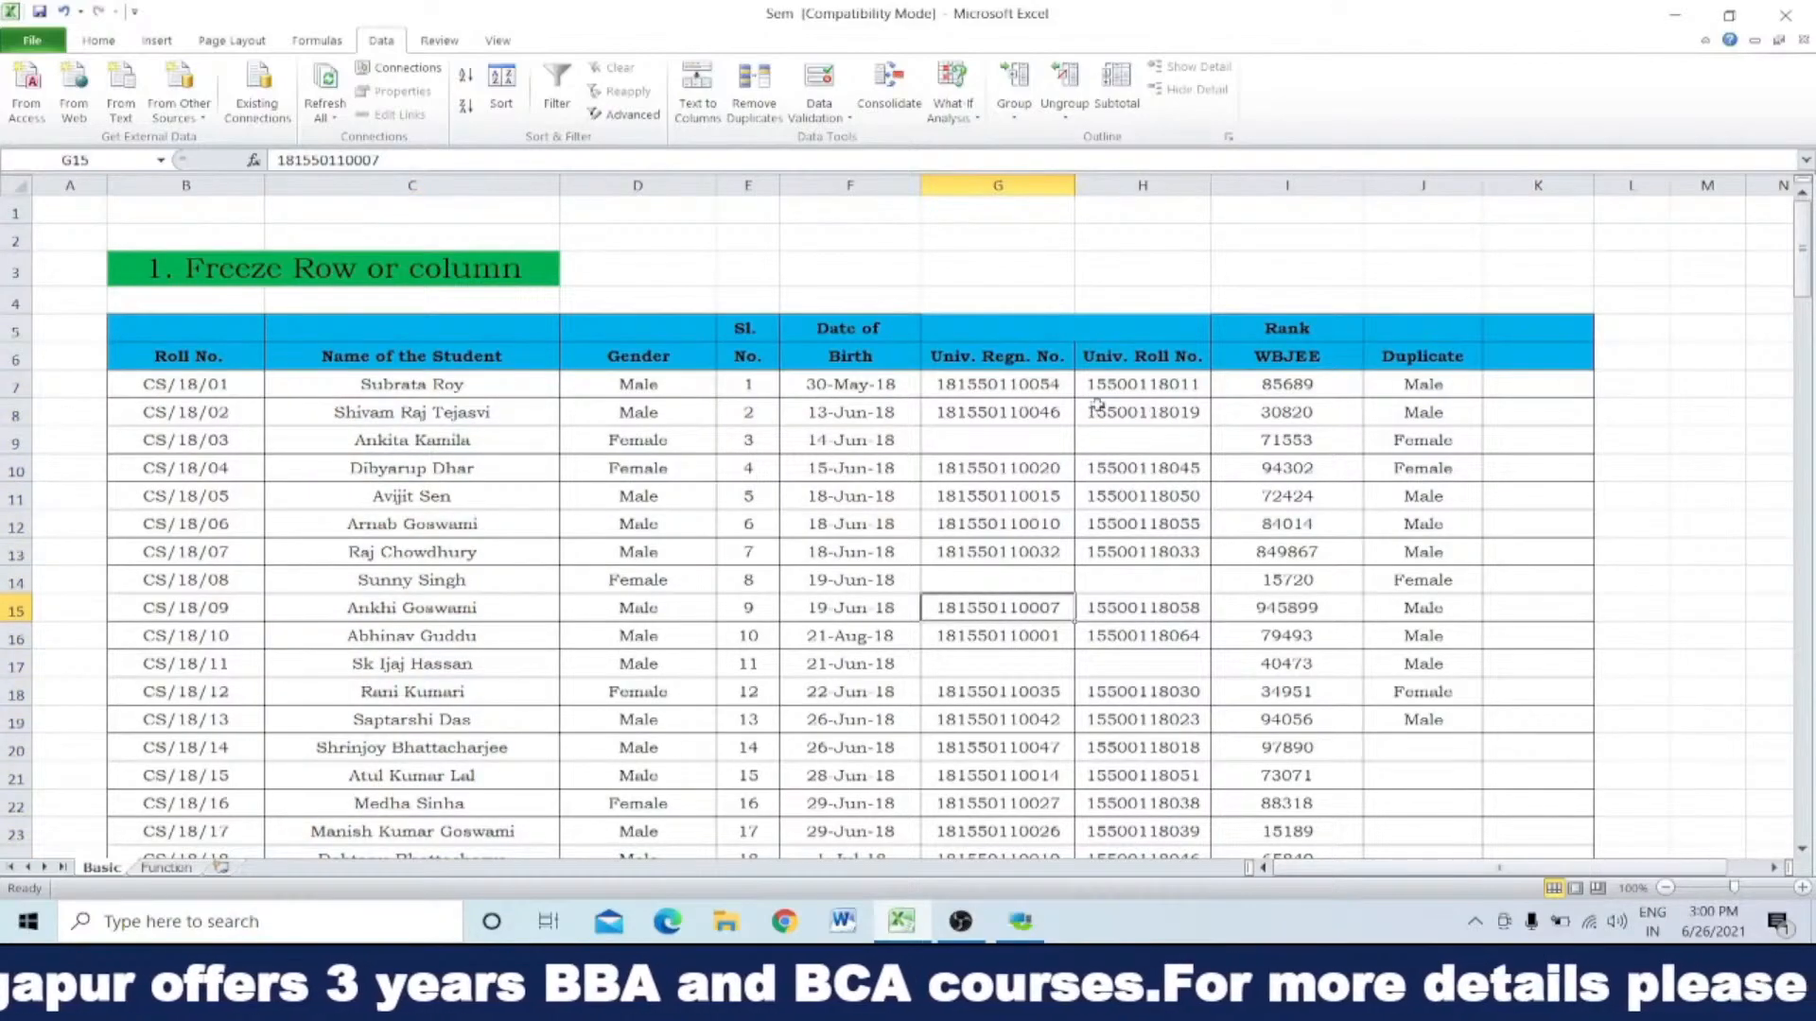
# Step: Remove duplicate values from J7 to J19 in the Duplicate column, continuing with the current selection only
pyautogui.moveTo(1423, 384); pyautogui.dragTo(1424, 705)
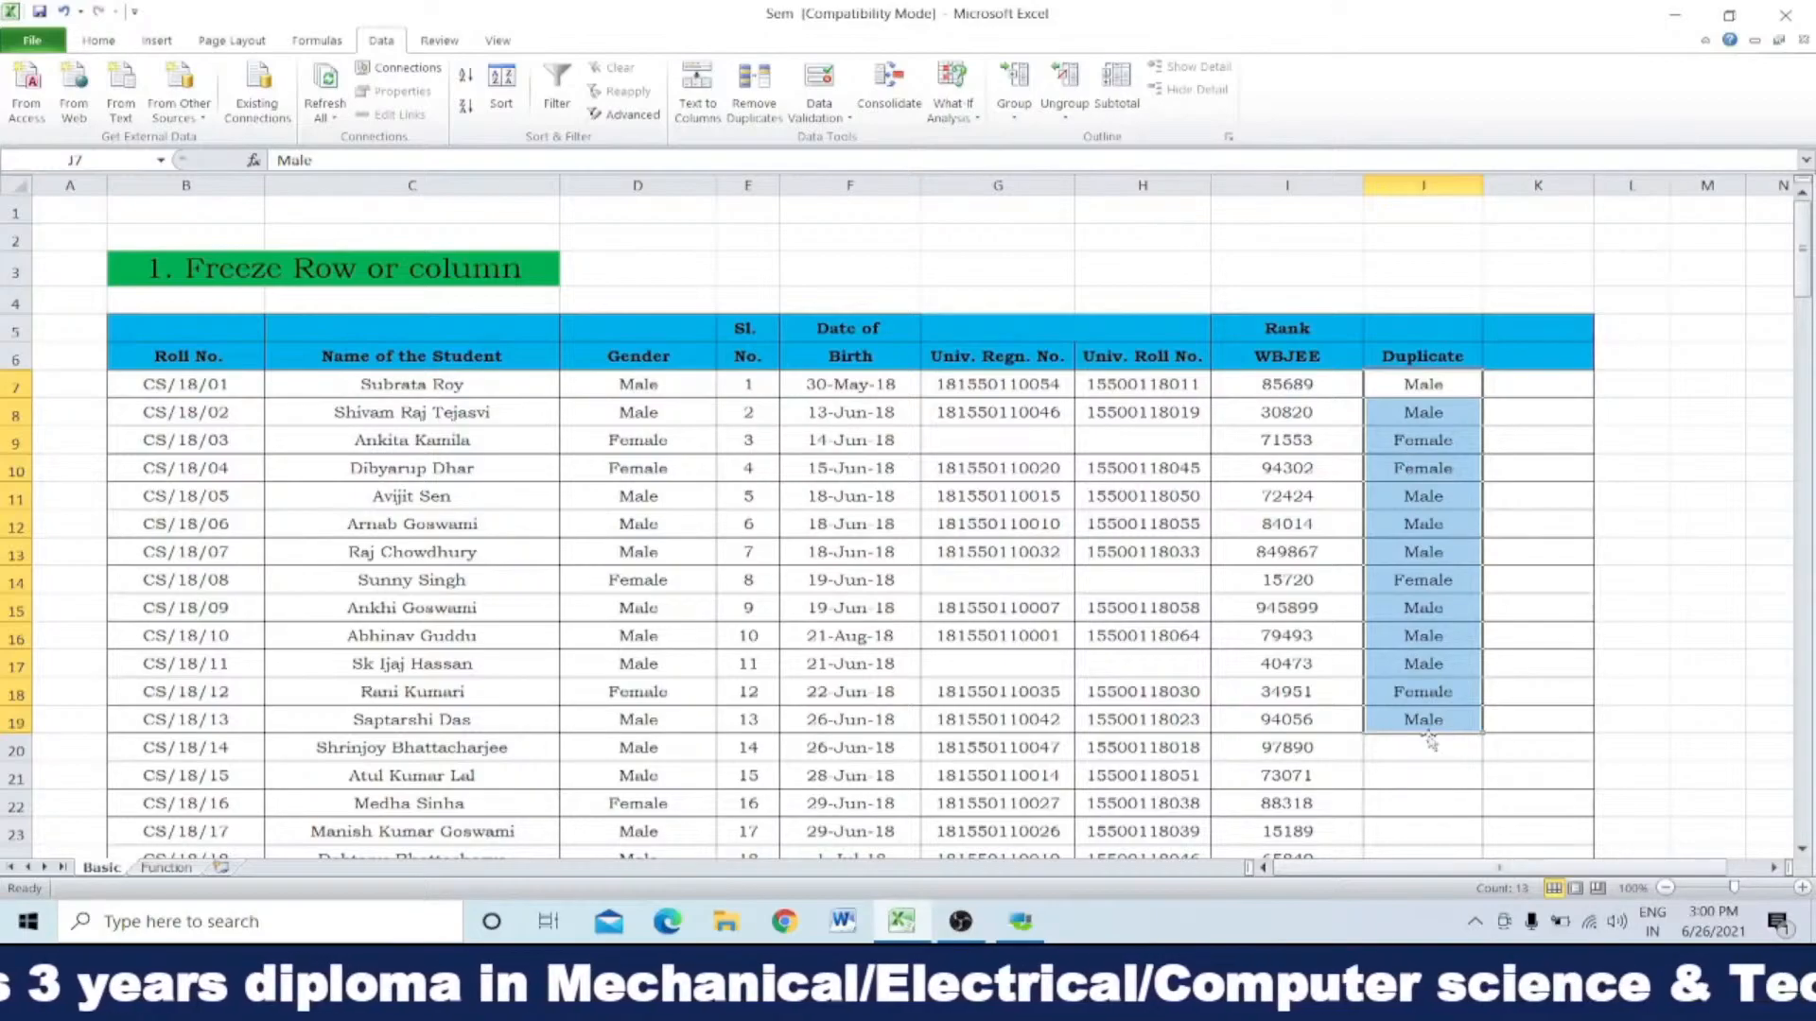
pyautogui.click(750, 97)
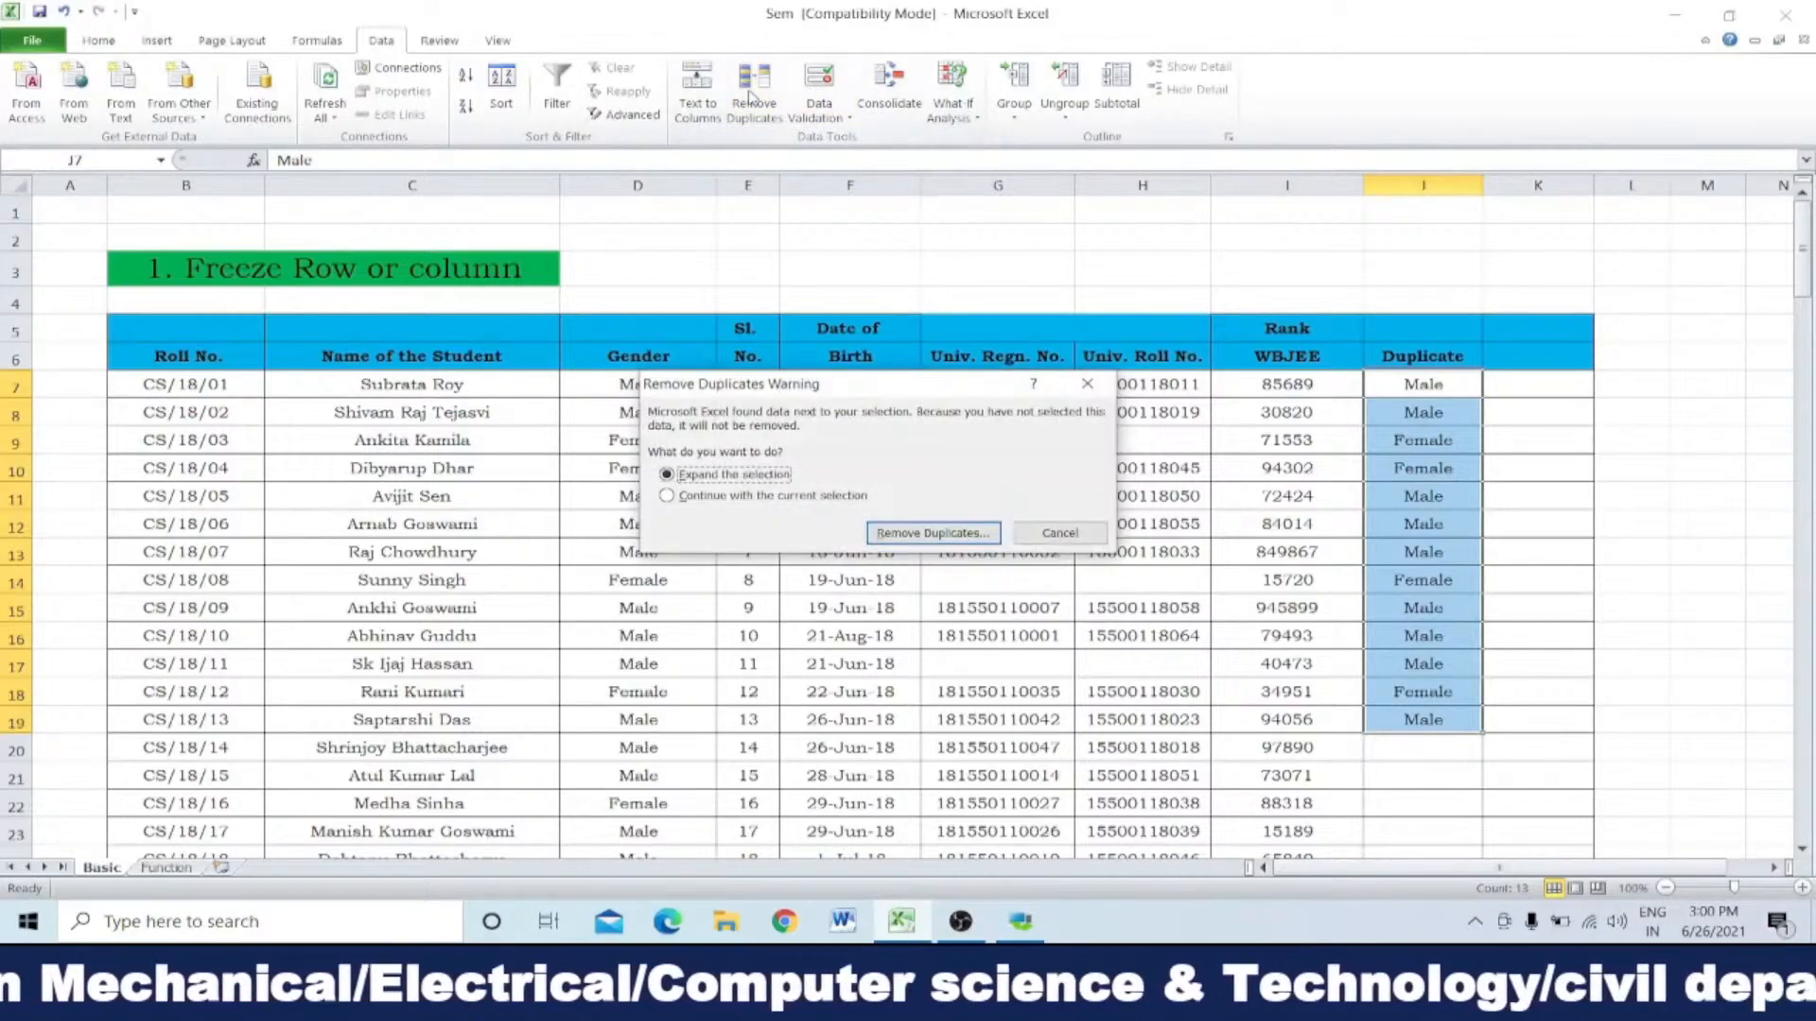
pyautogui.click(703, 499)
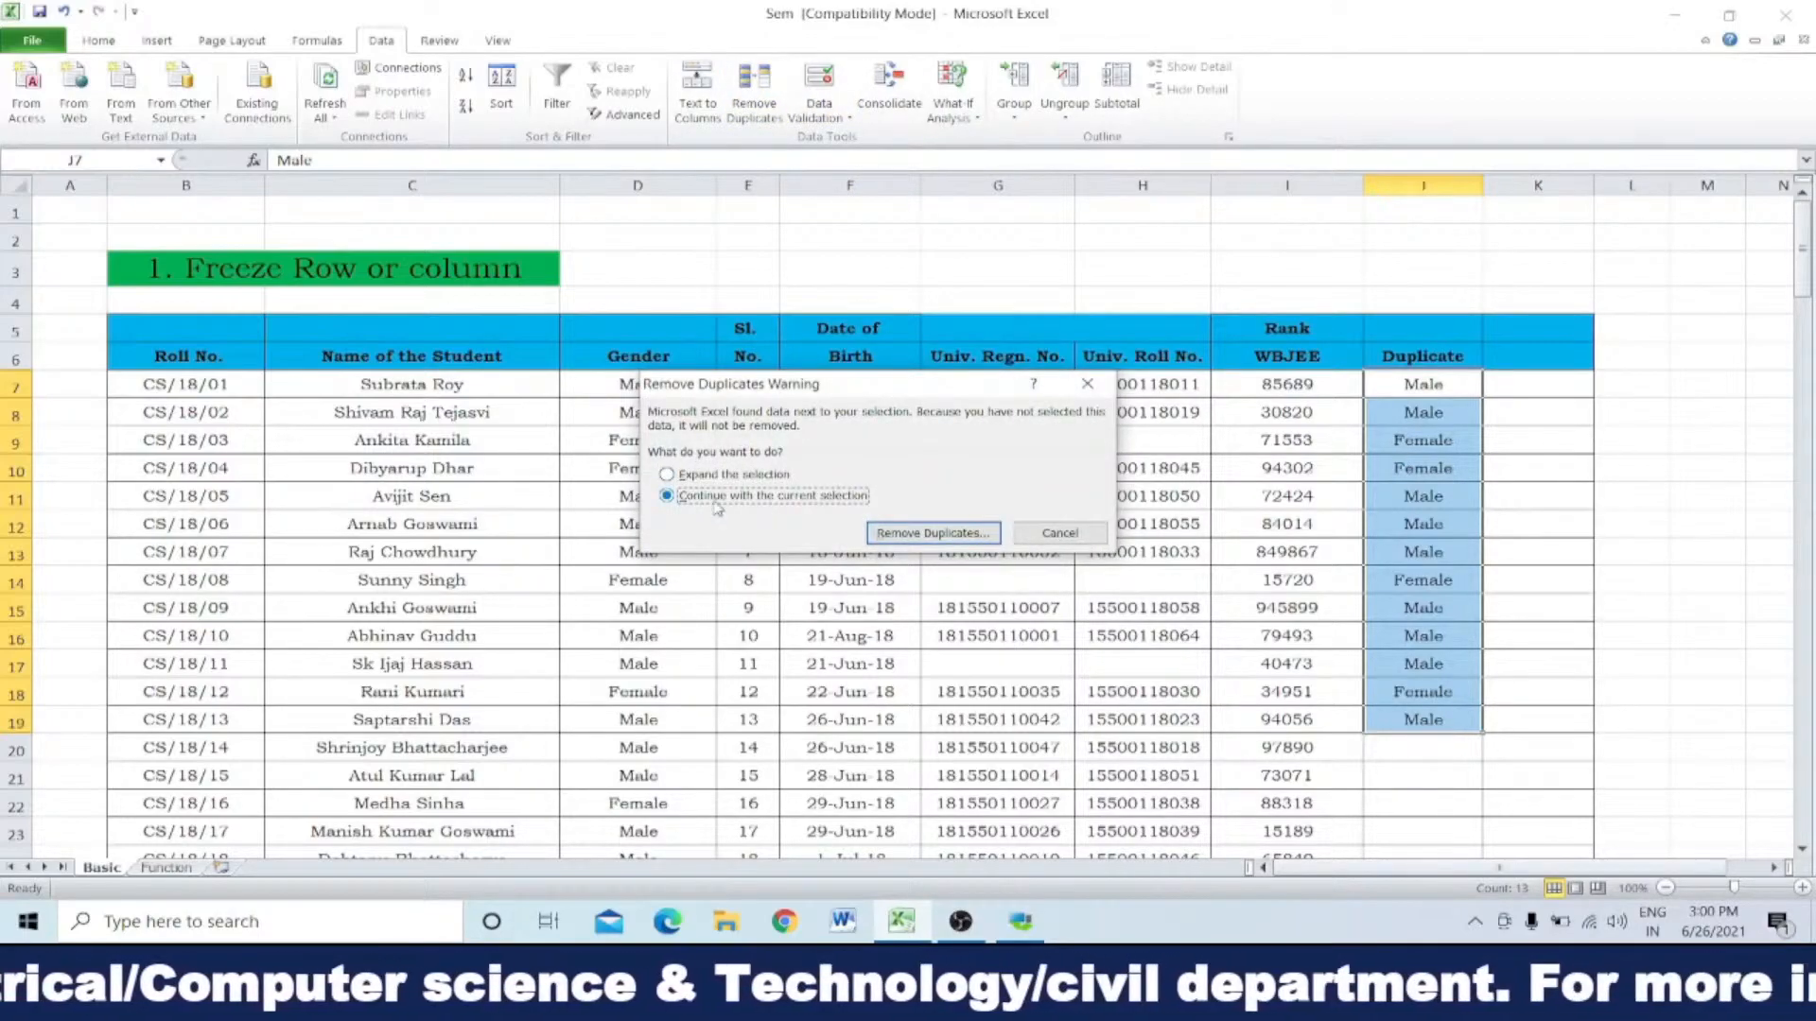
pyautogui.click(923, 535)
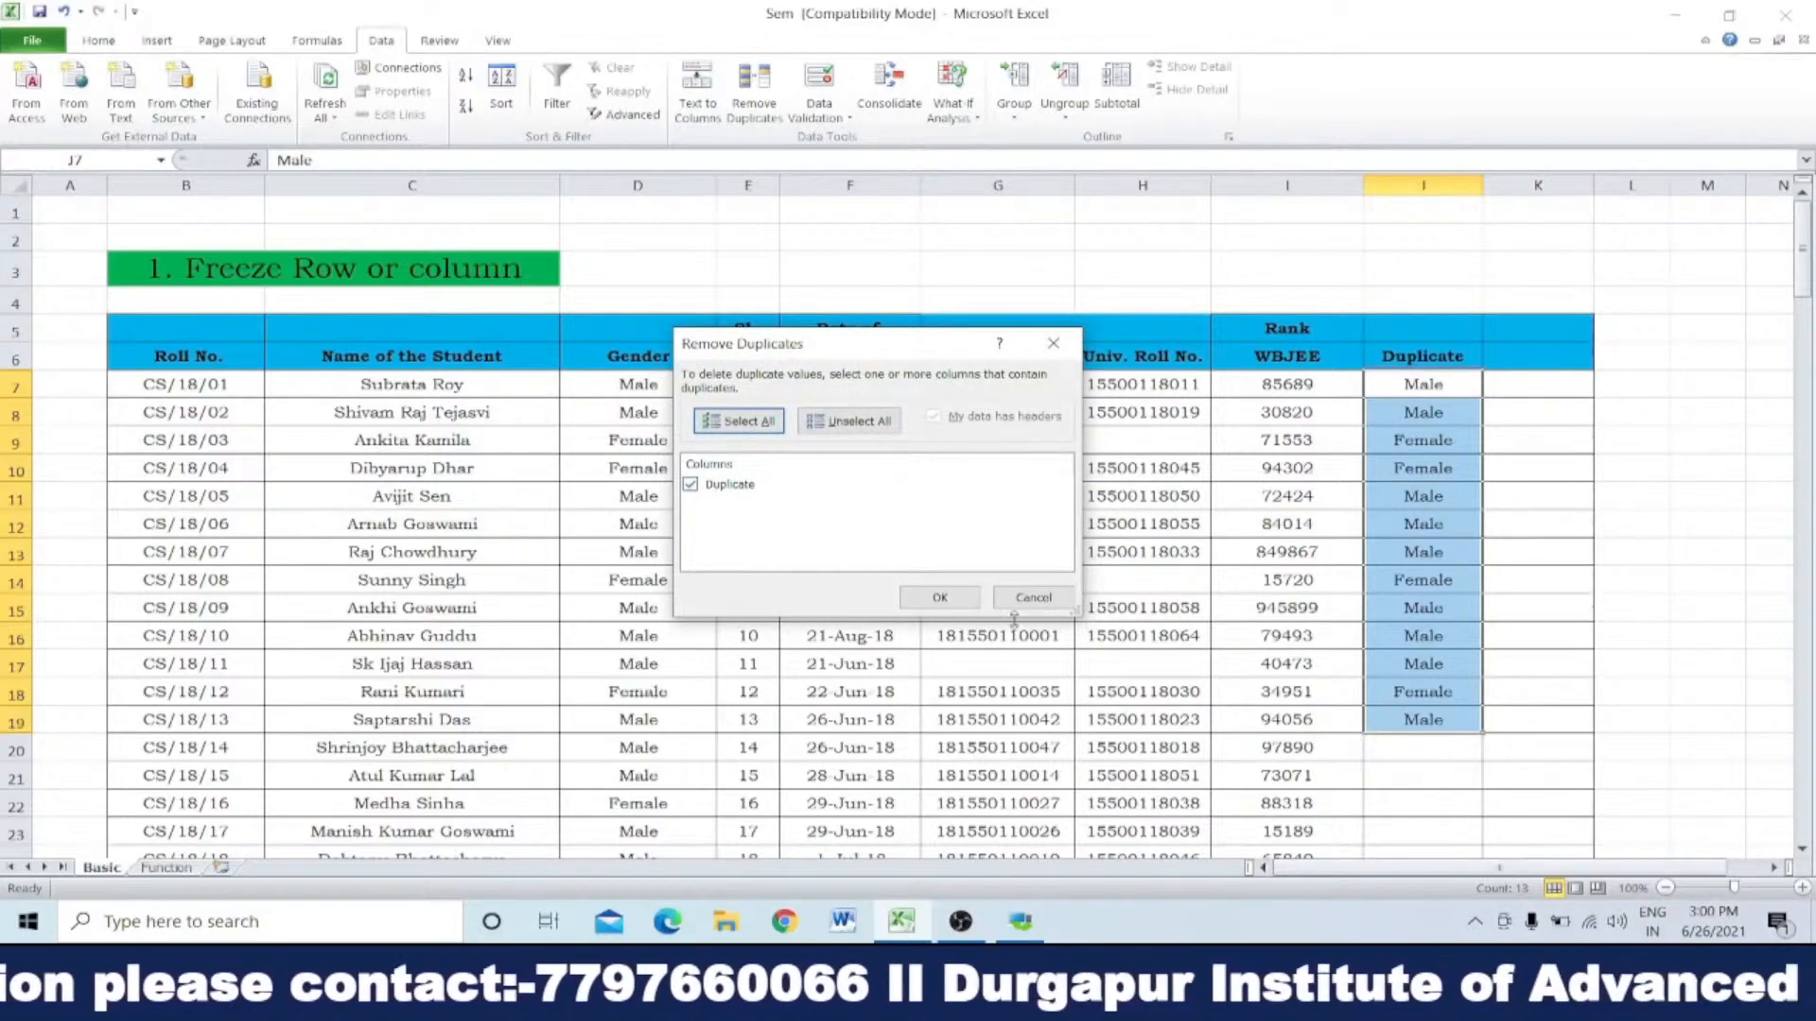
pyautogui.click(939, 596)
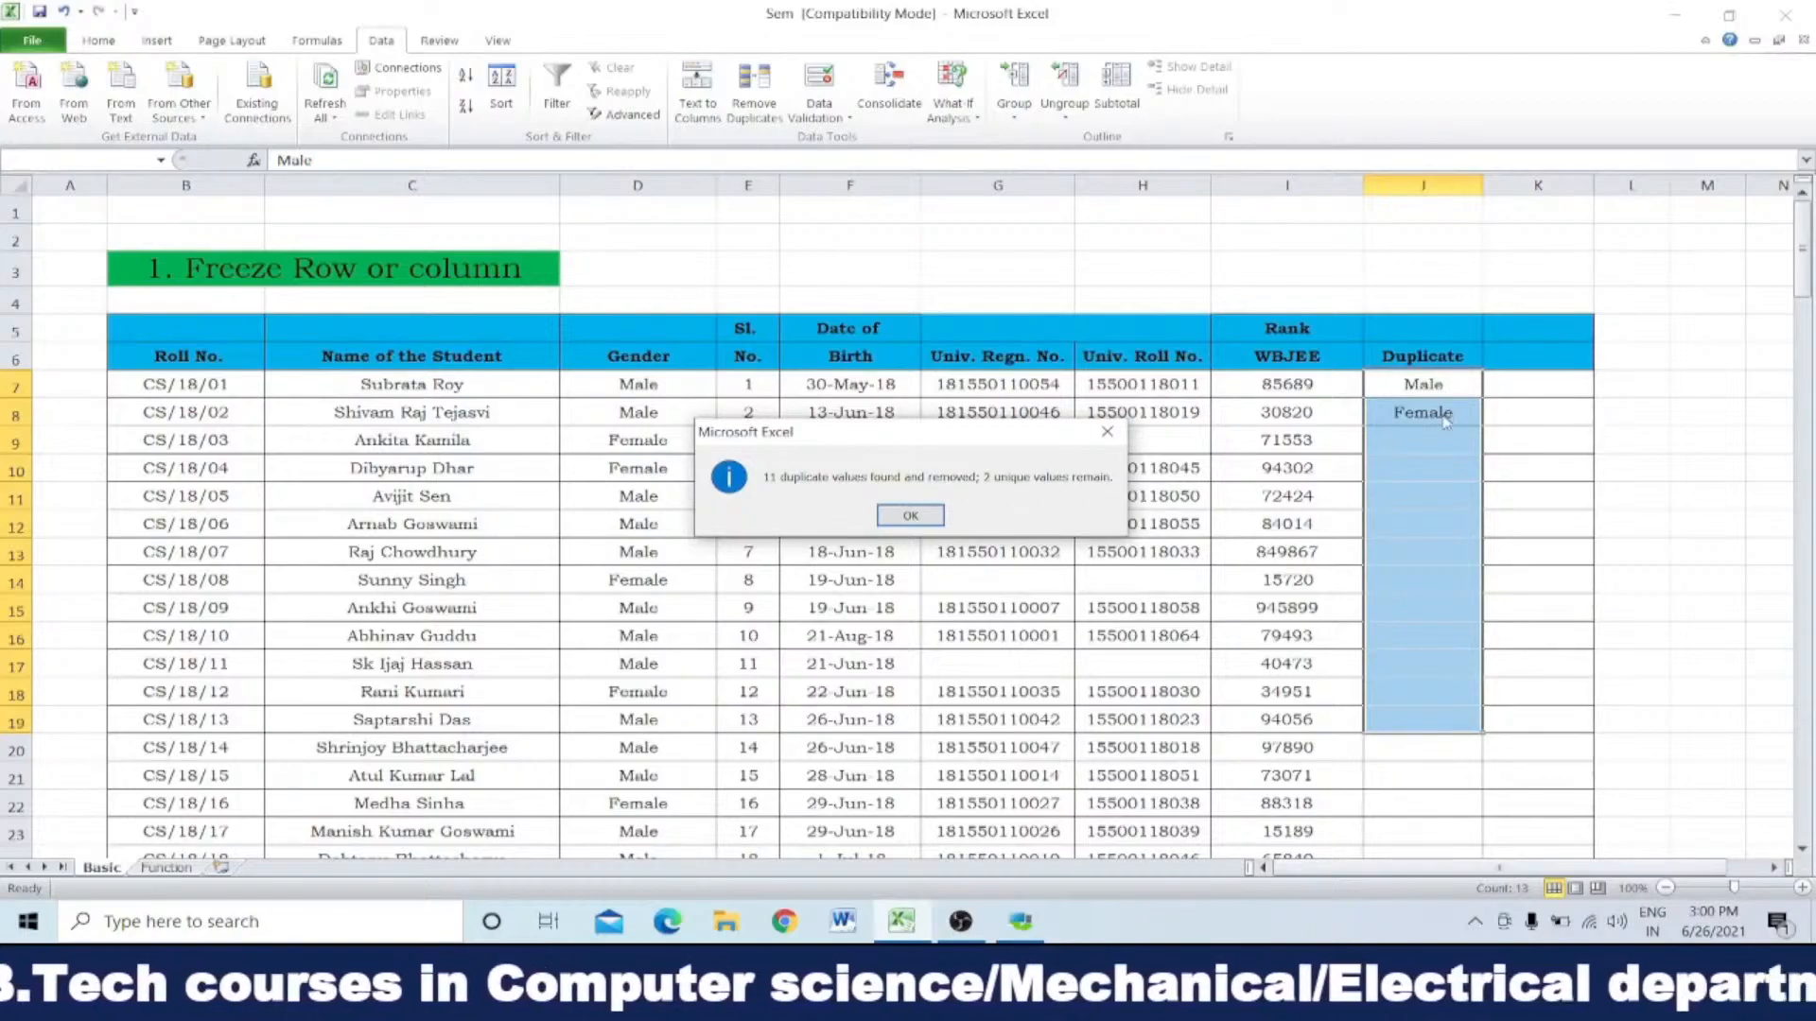
pyautogui.click(913, 515)
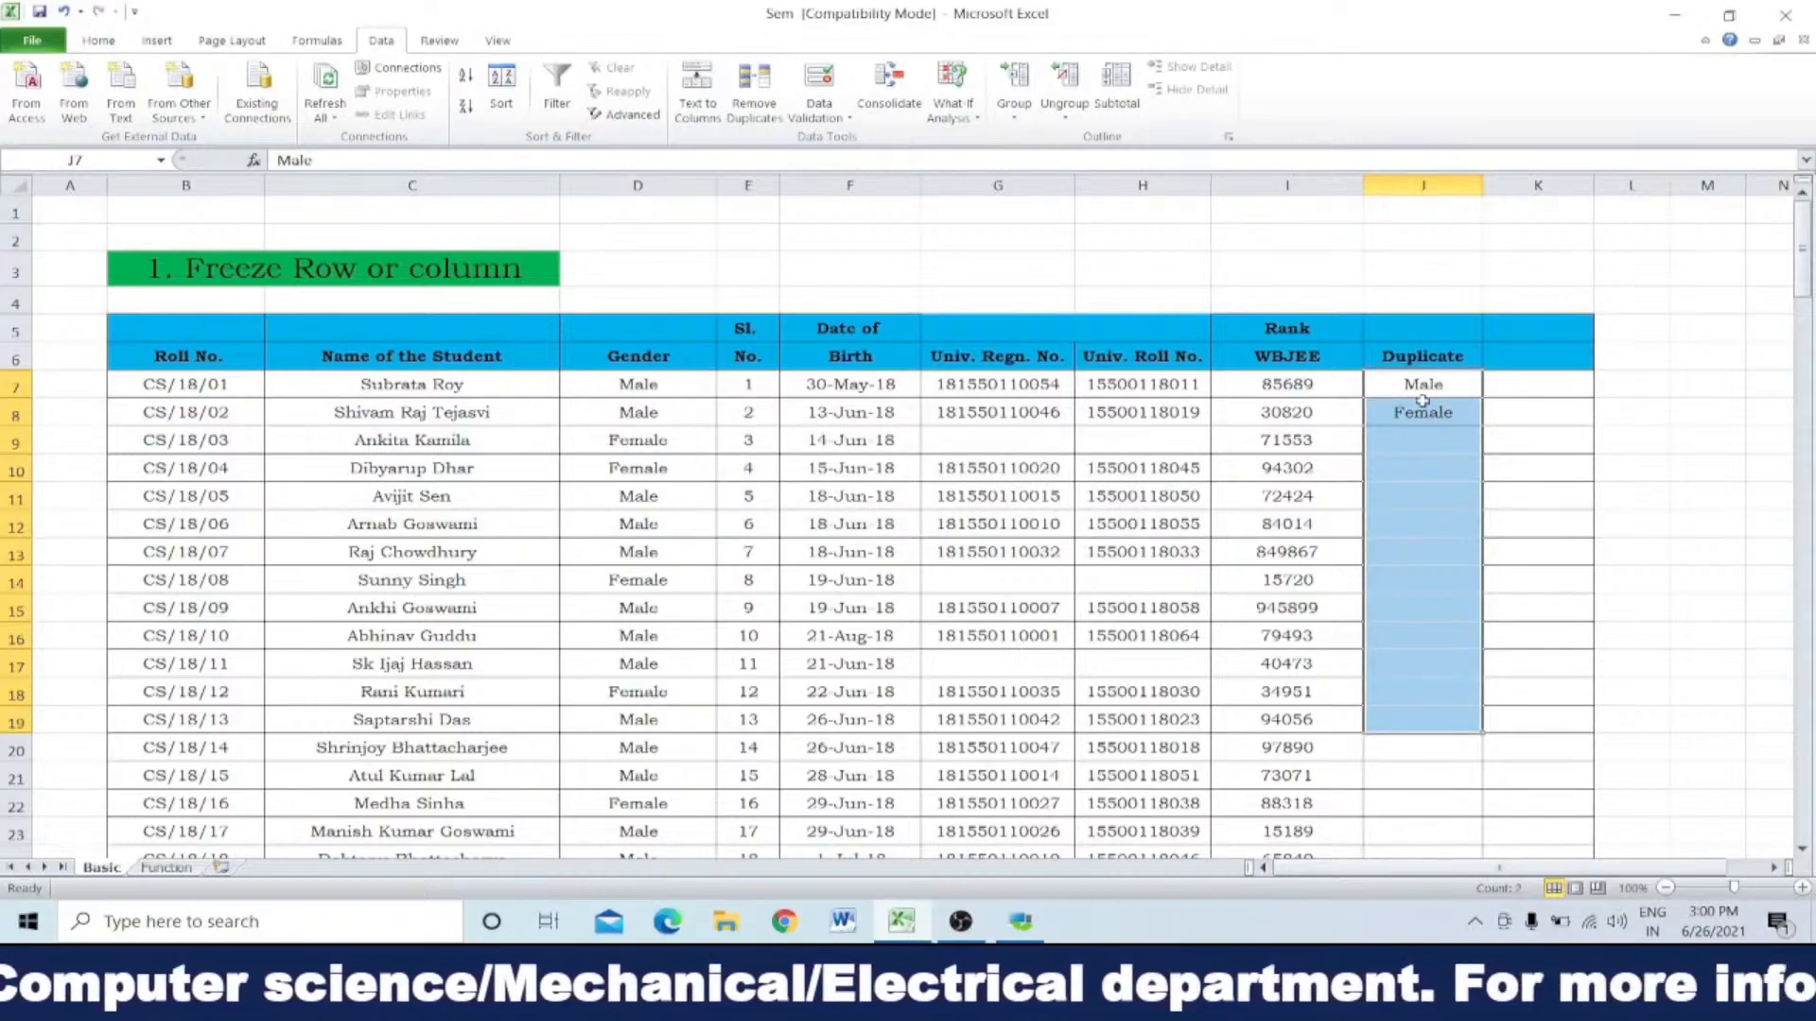
# Step: Look over the remaining and emptied cells in the Duplicate column, then undo the duplicate removal
pyautogui.moveTo(1419, 440); pyautogui.dragTo(1429, 714)
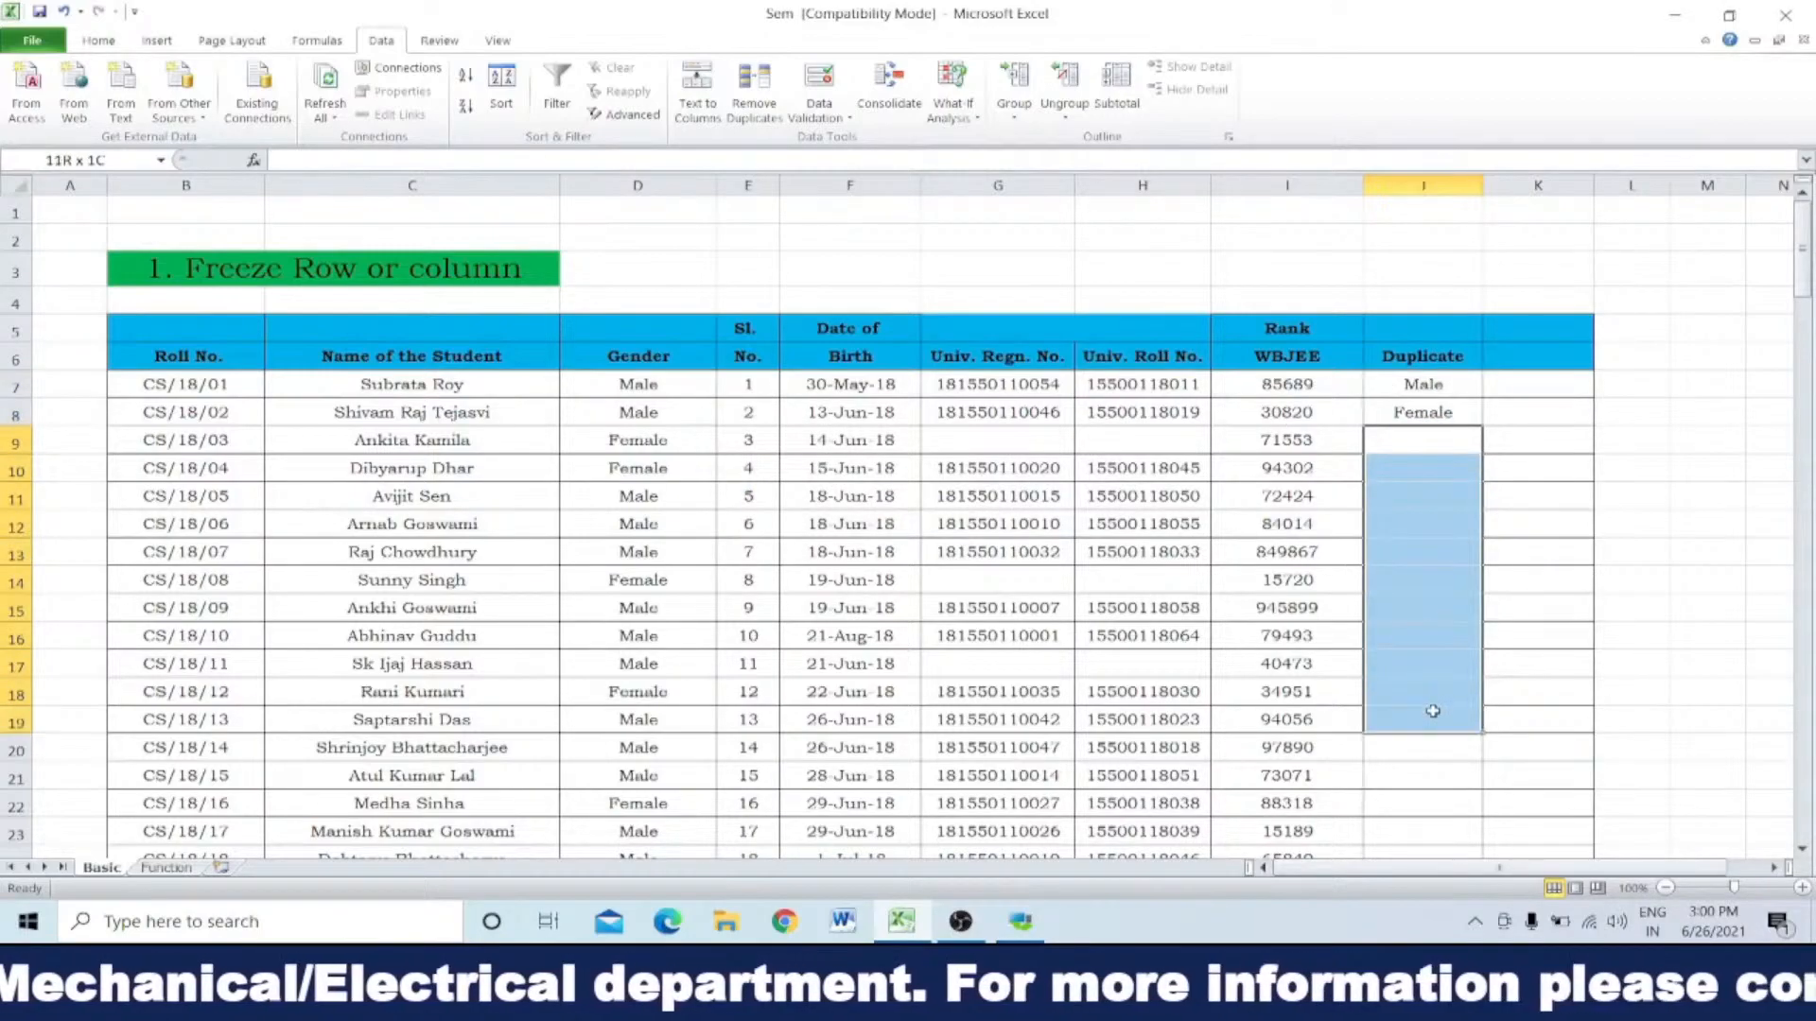
pyautogui.moveTo(1445, 383); pyautogui.dragTo(1447, 437)
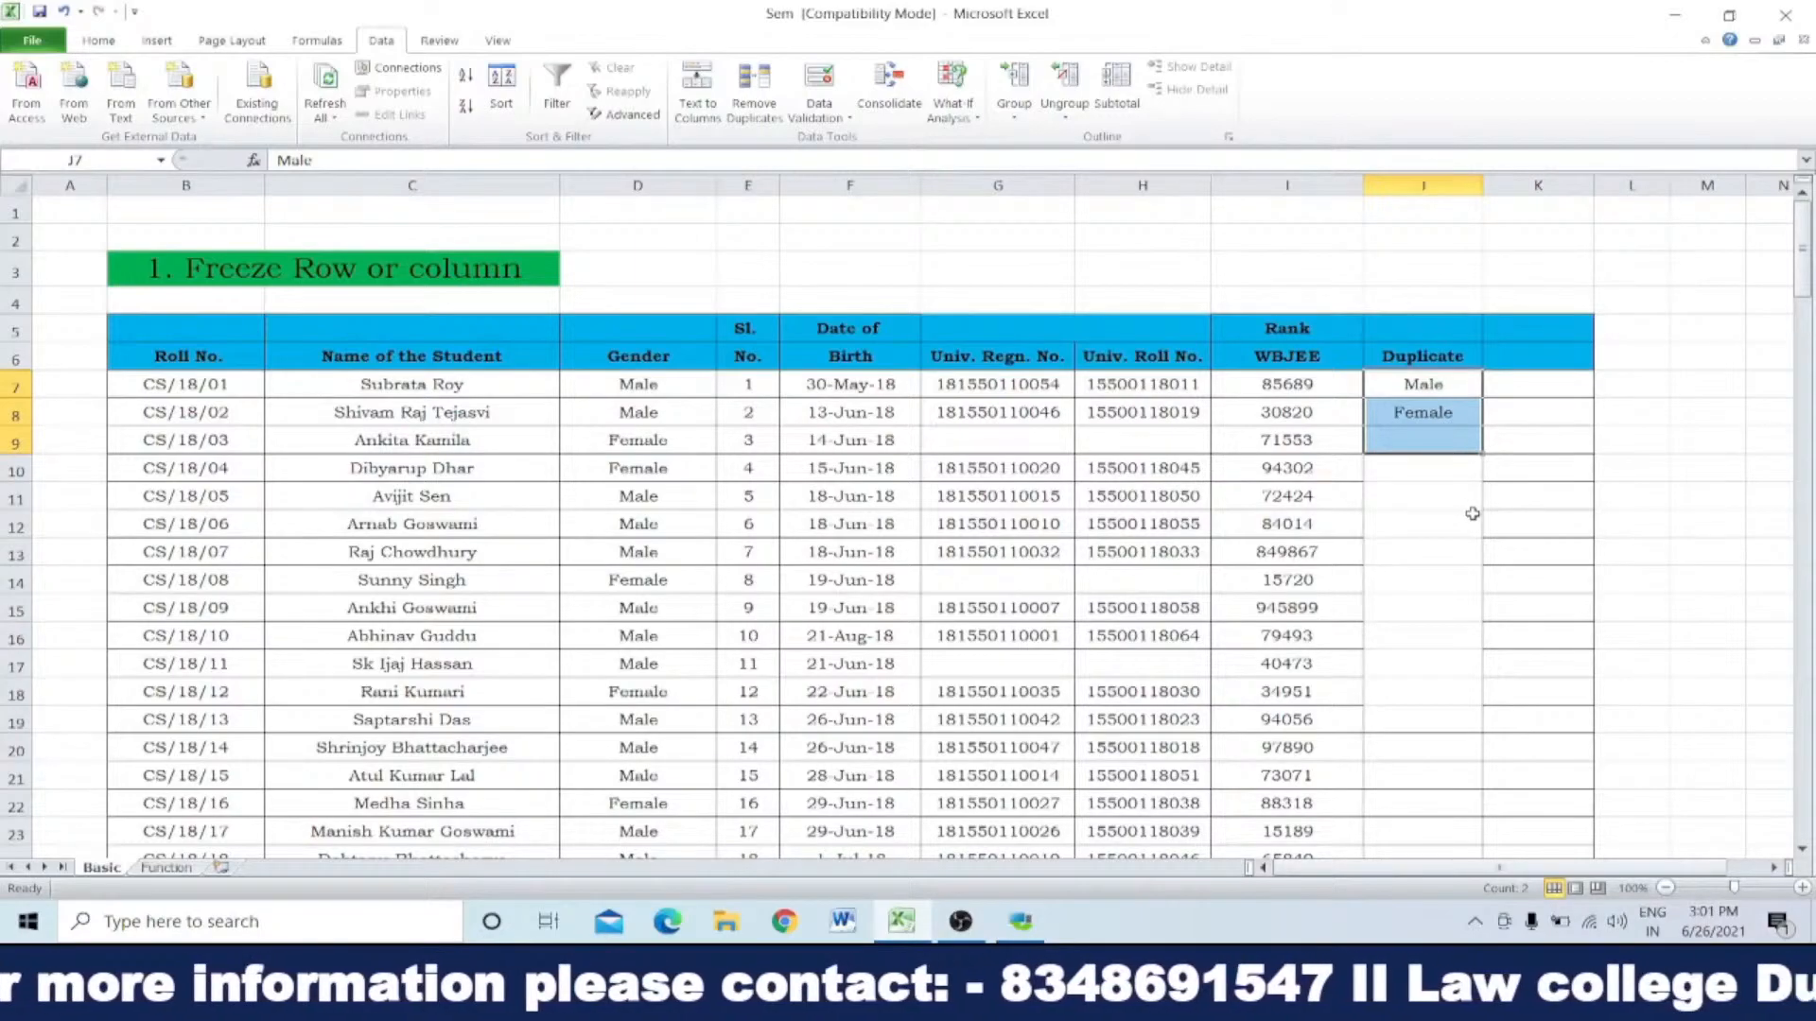
pyautogui.hotkey('ctrl', 'z')
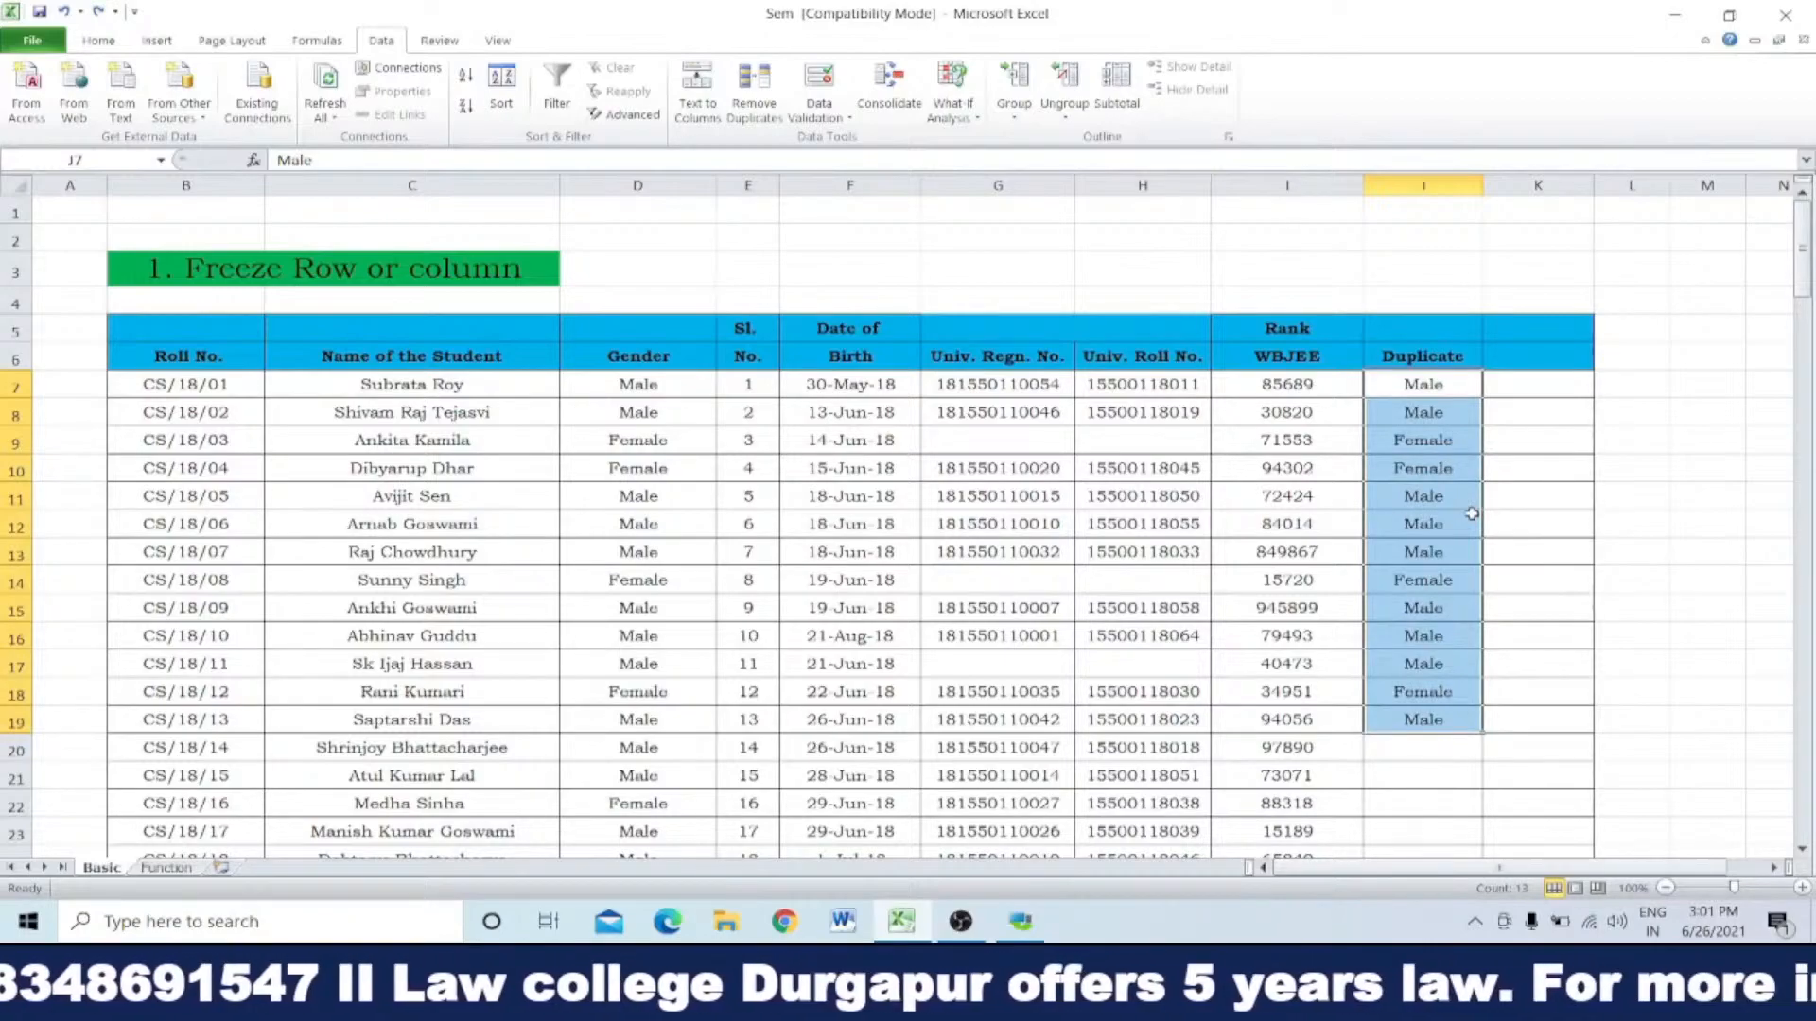
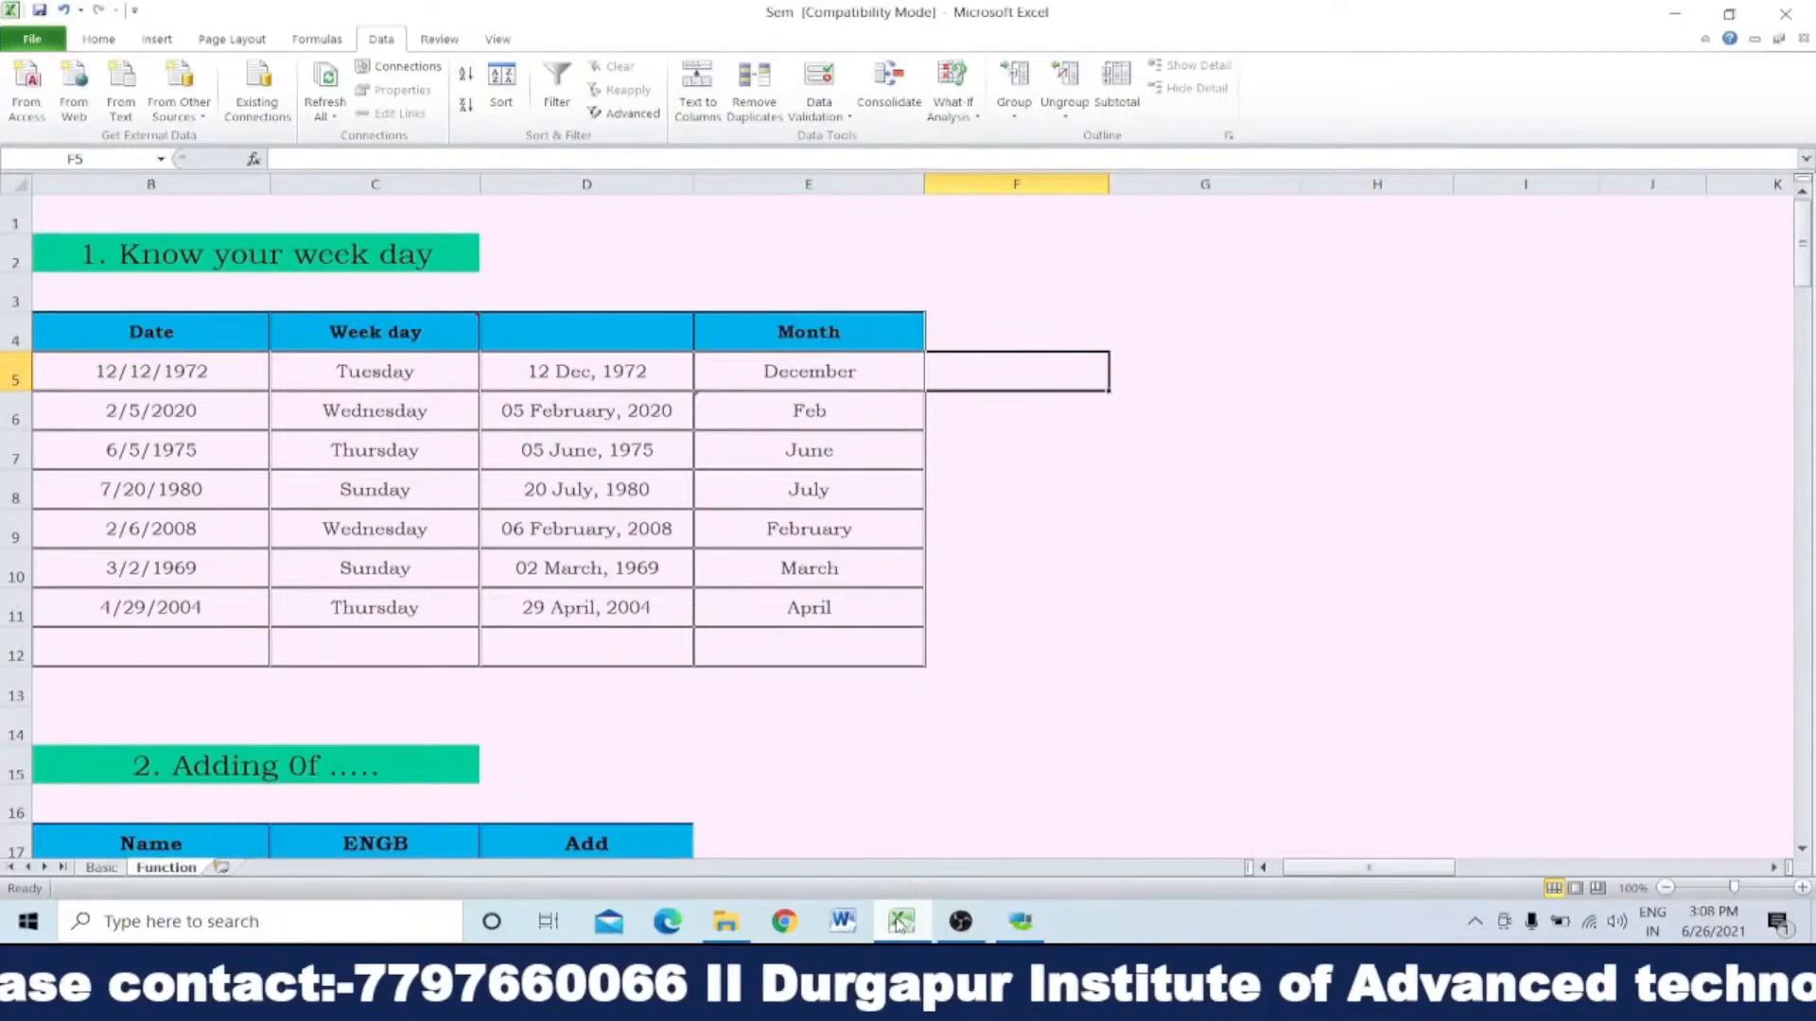
pyautogui.click(197, 372)
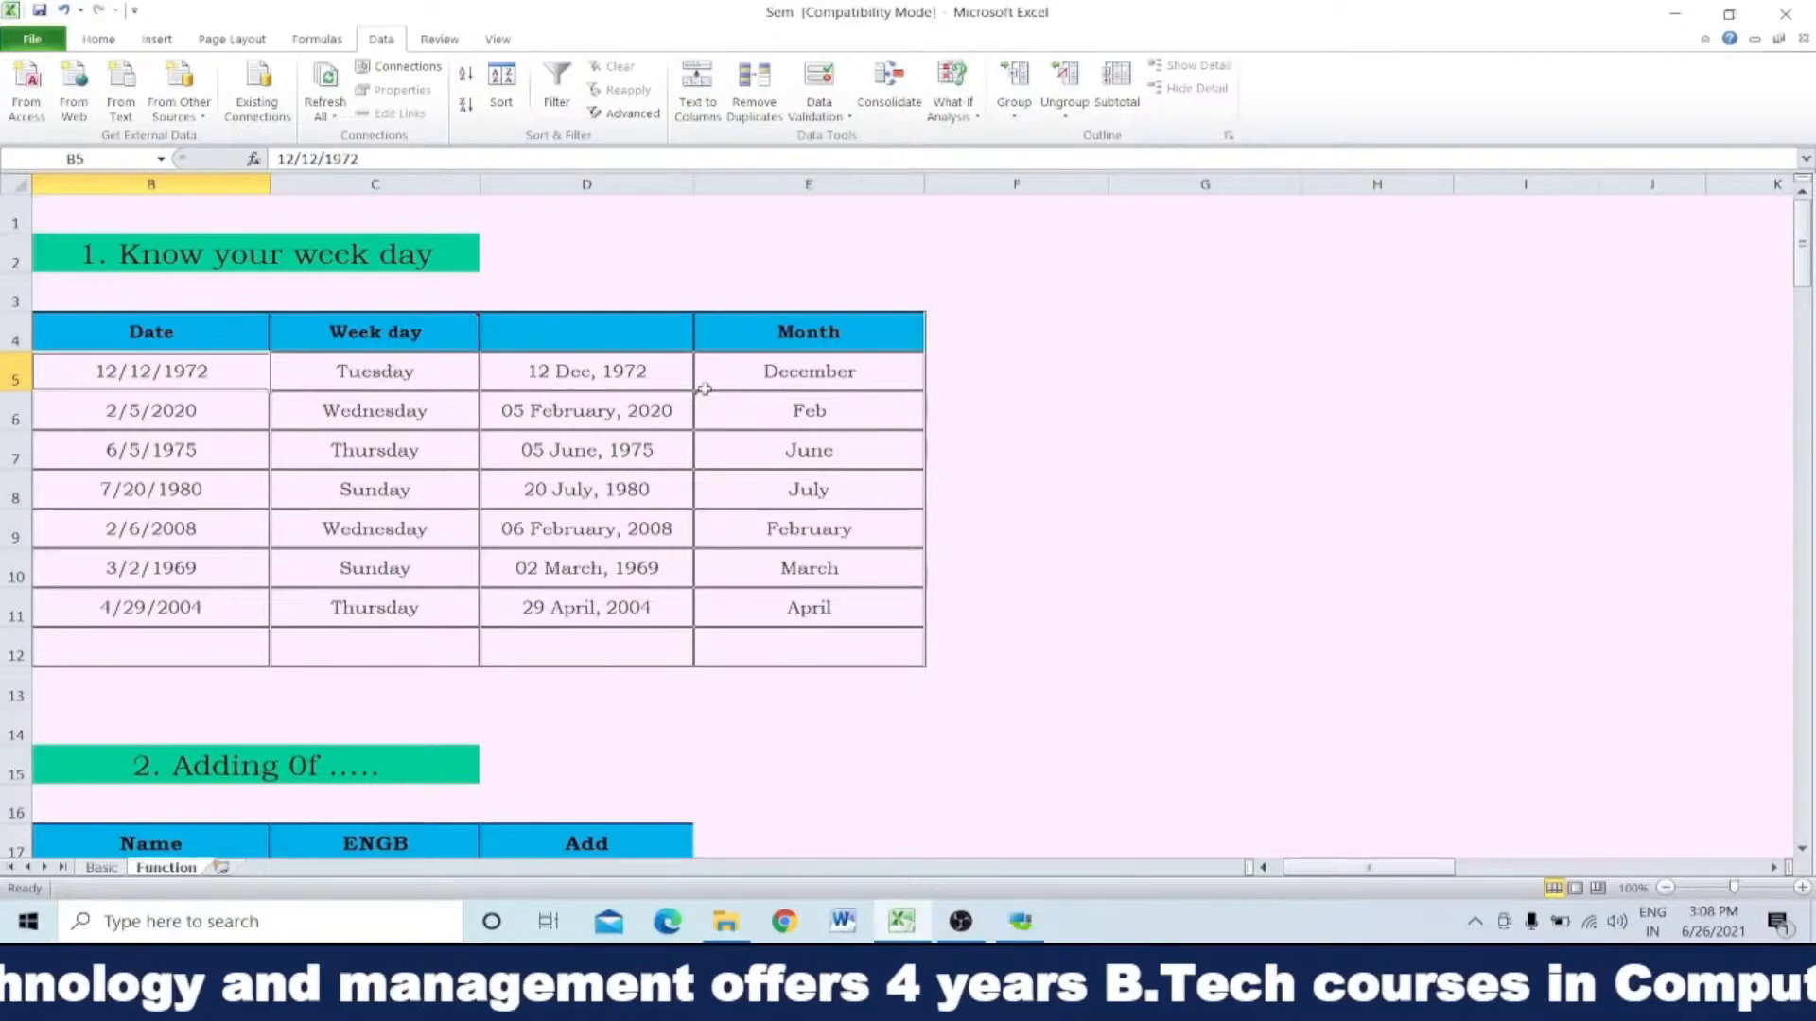
pyautogui.click(981, 367)
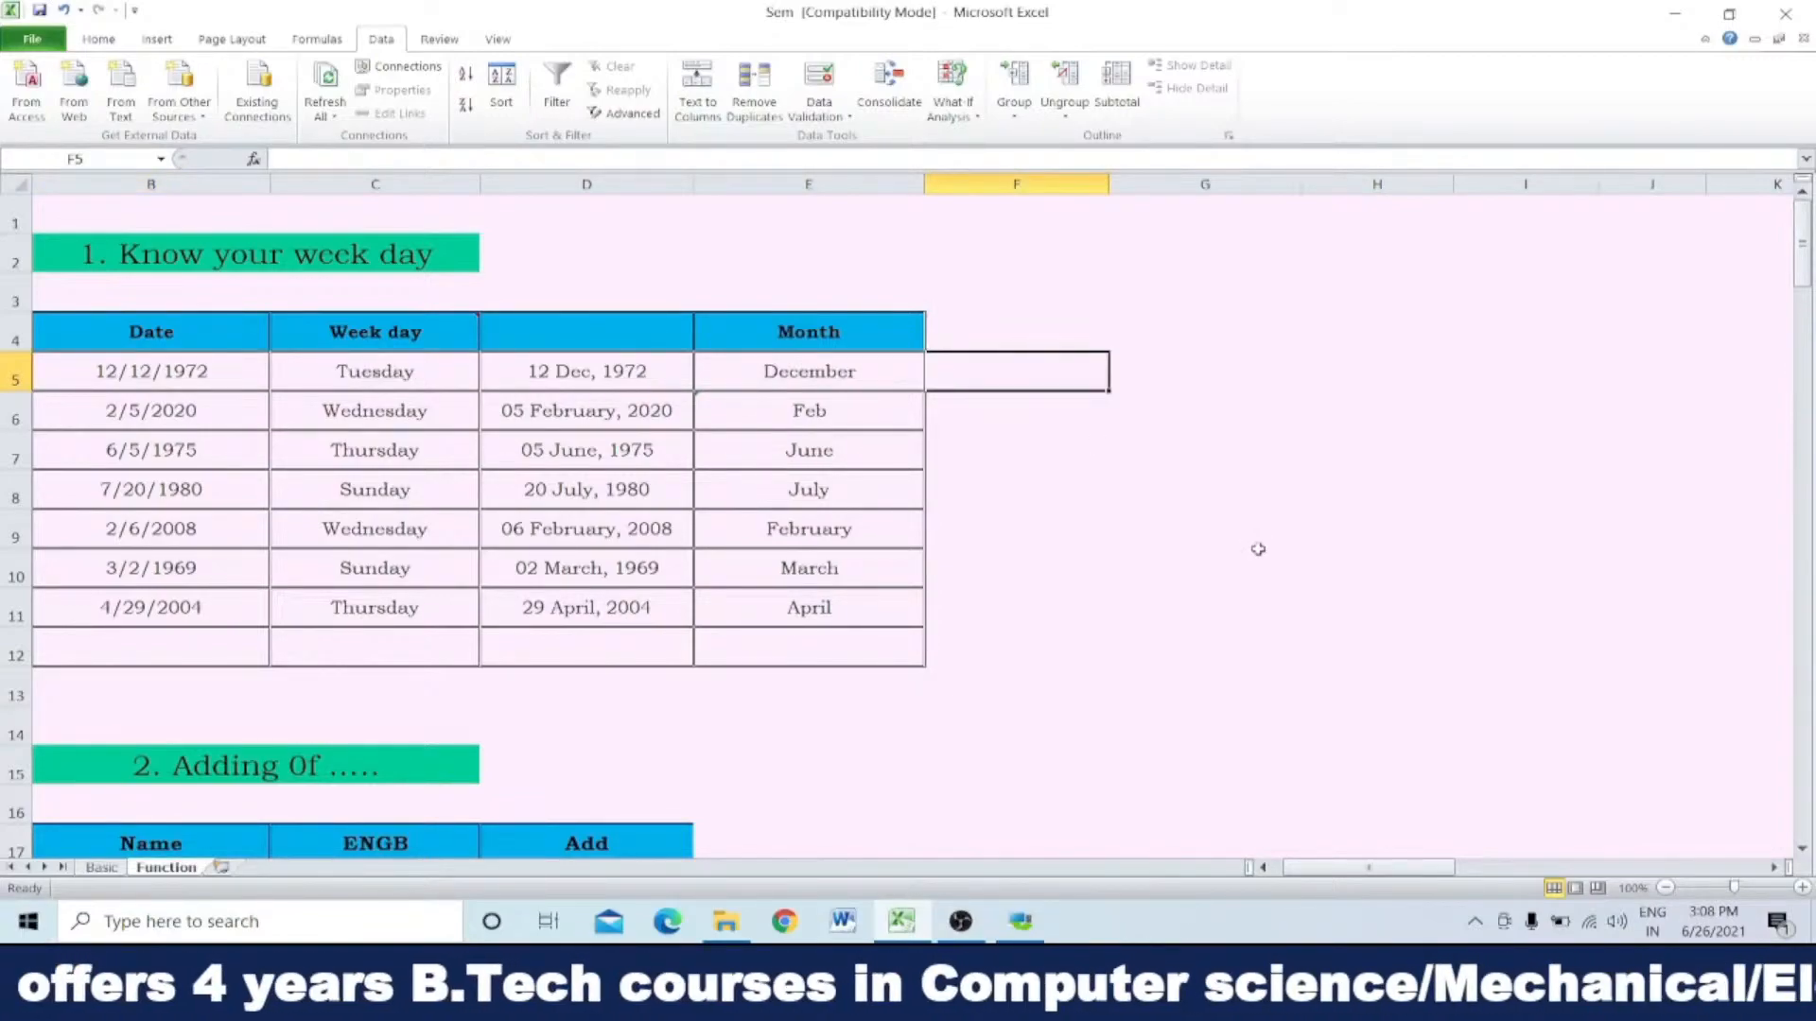
# Step: Enter the formula =TEXT(B5,"dddd") in cell D2 to get the full weekday name of the first date
pyautogui.click(596, 247)
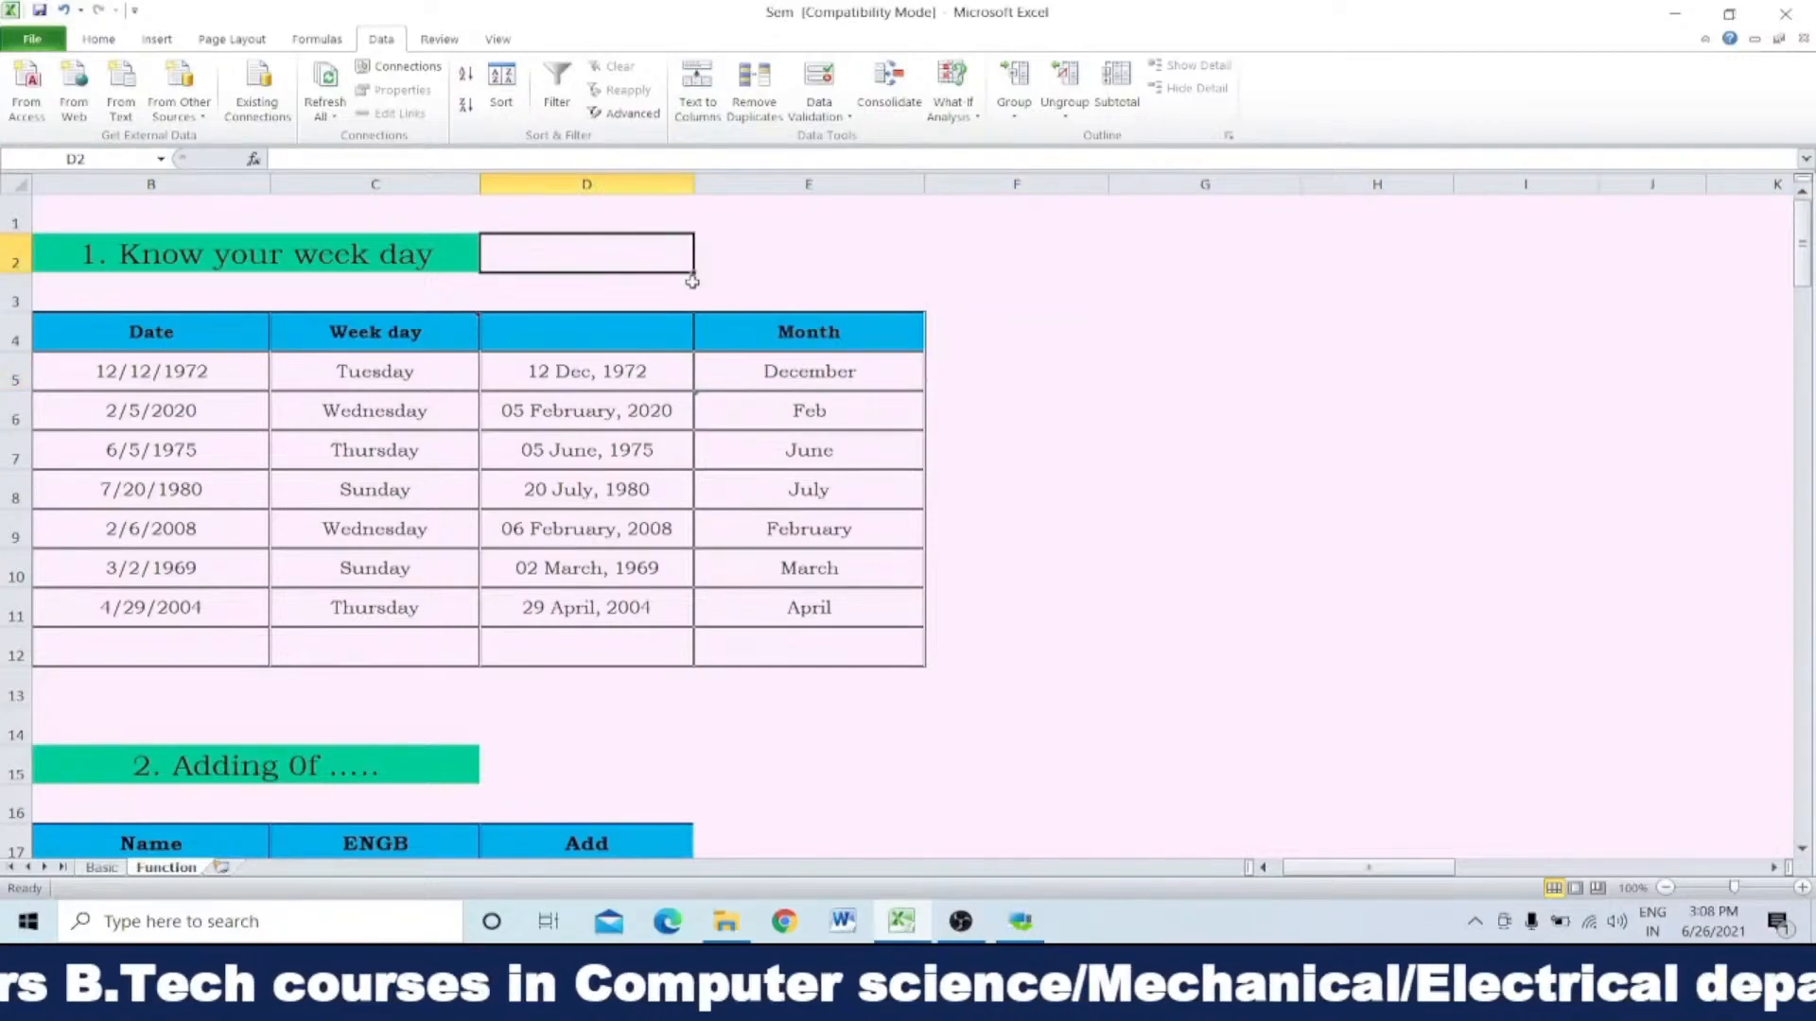
pyautogui.write('=')
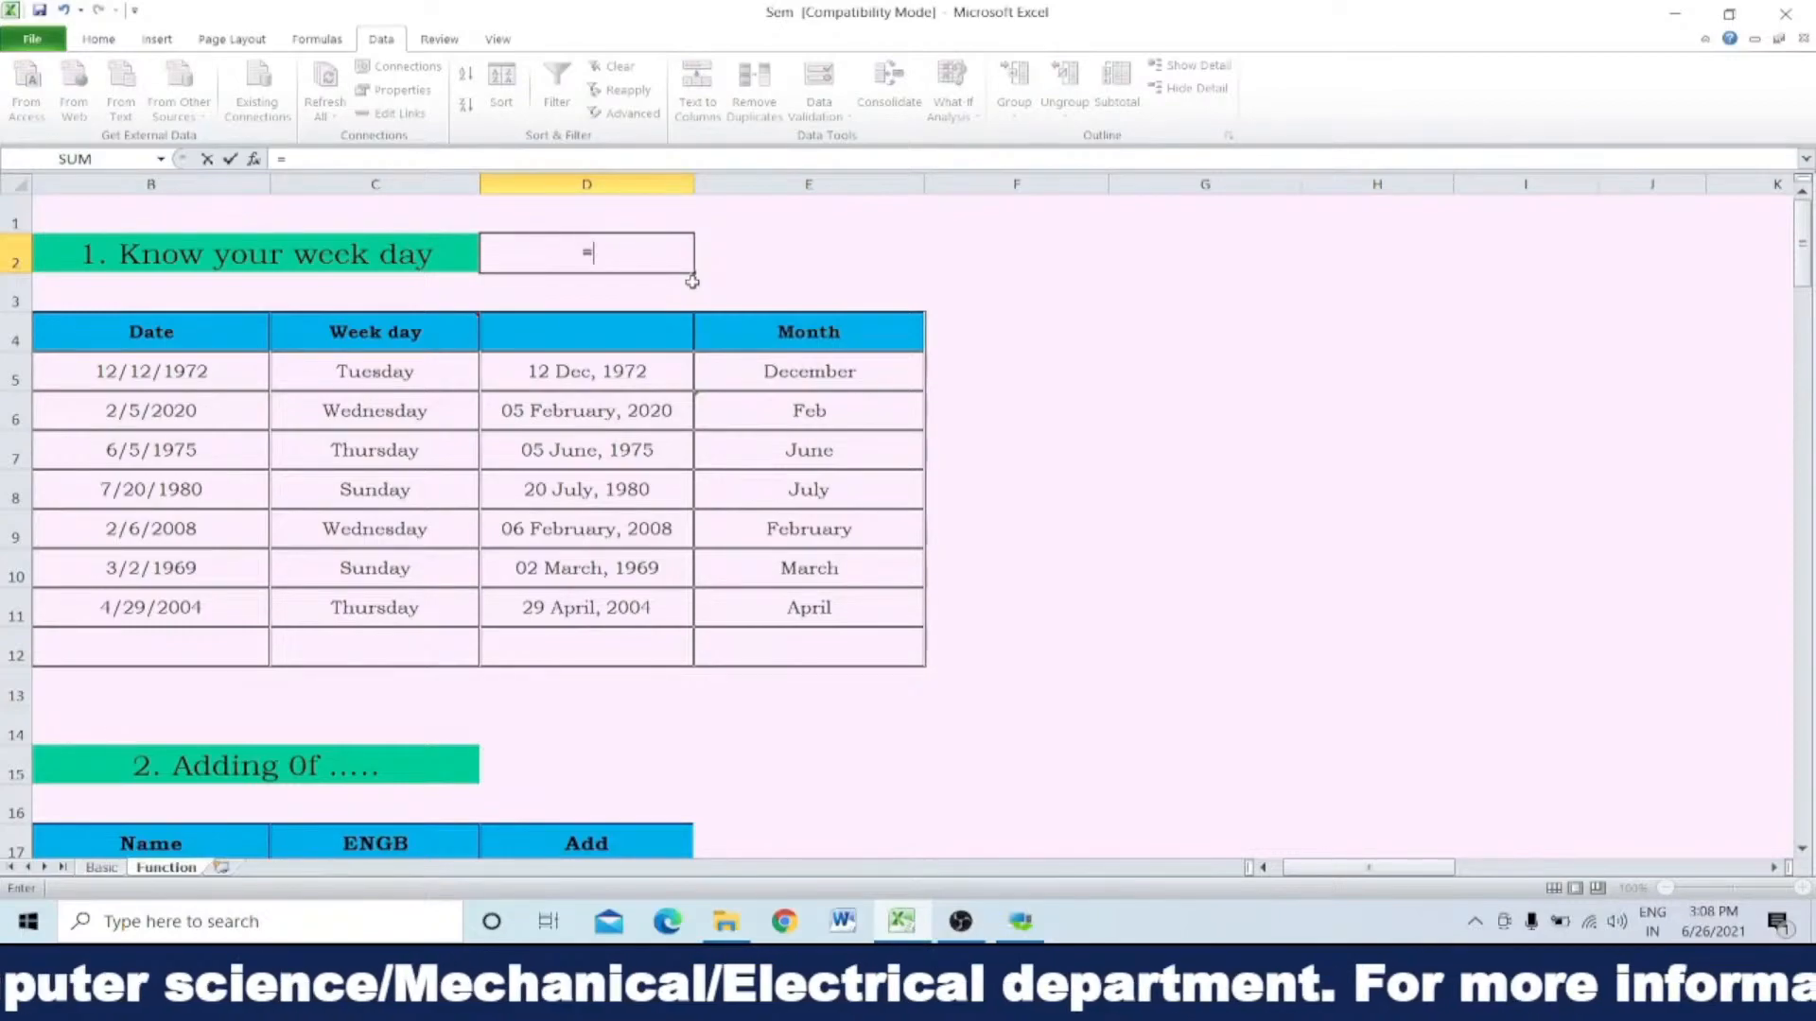
pyautogui.write('tex')
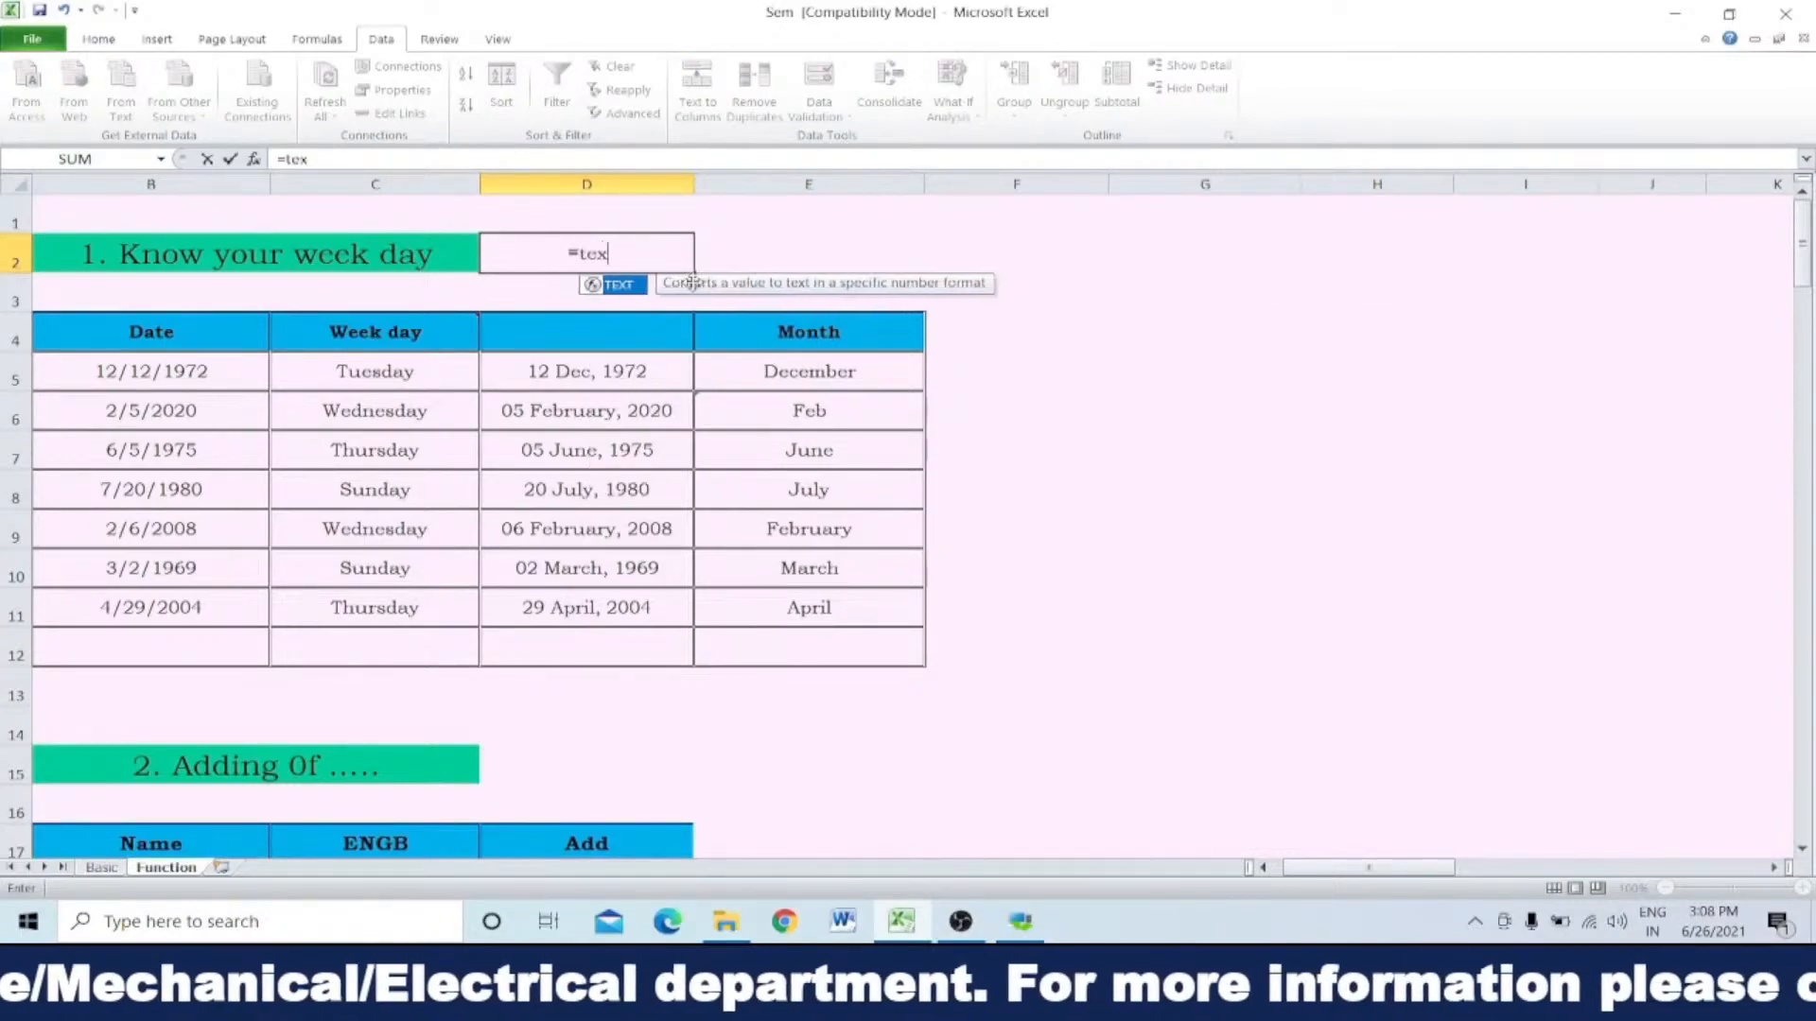
pyautogui.write('t')
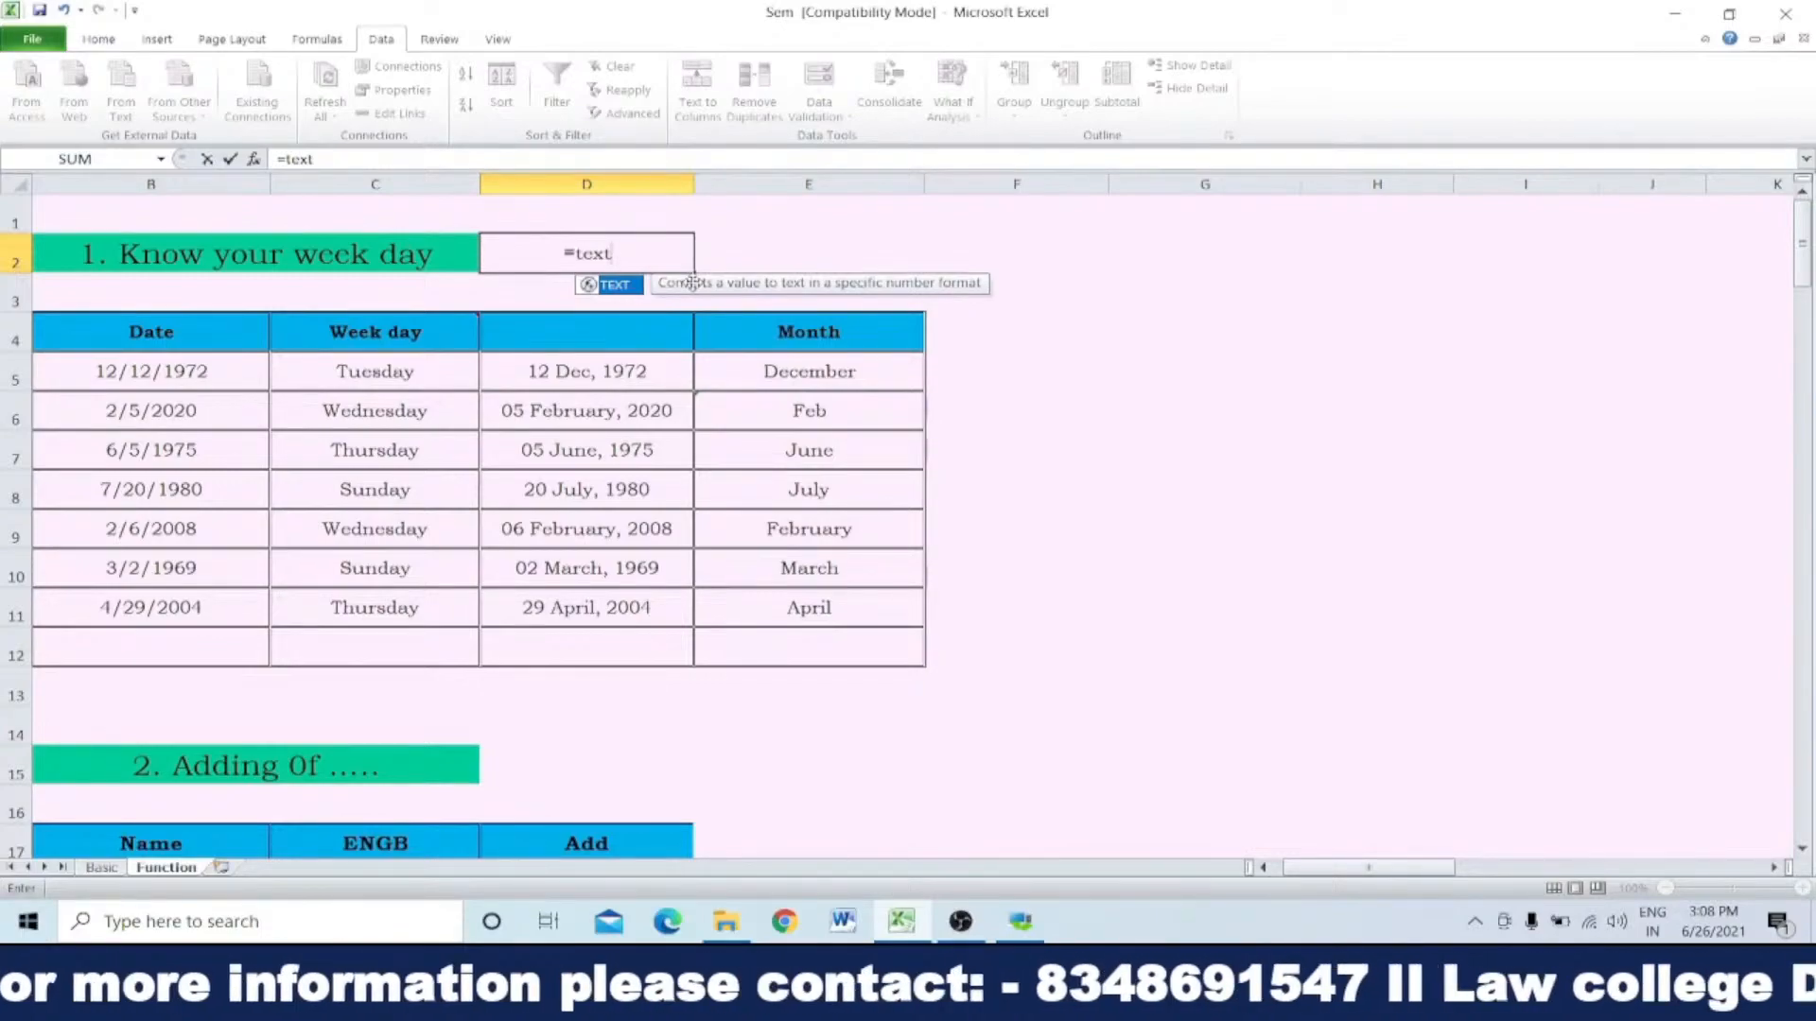
pyautogui.write('(')
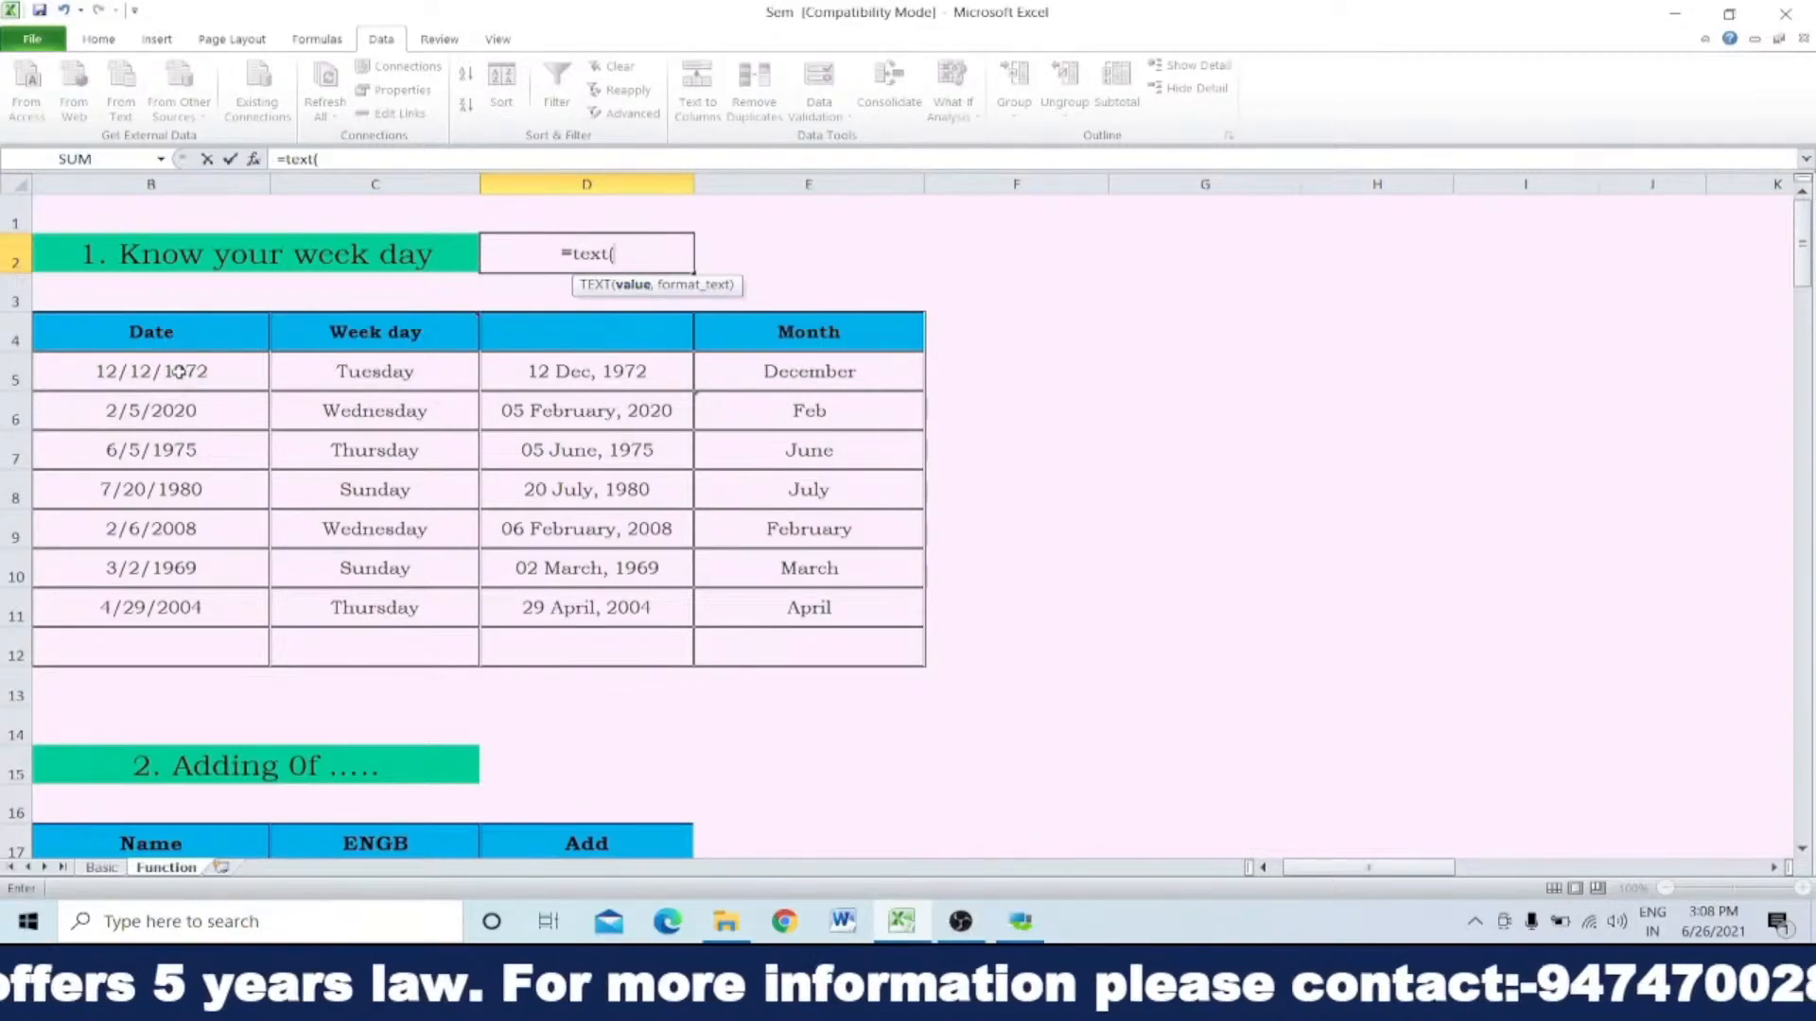
pyautogui.click(130, 371)
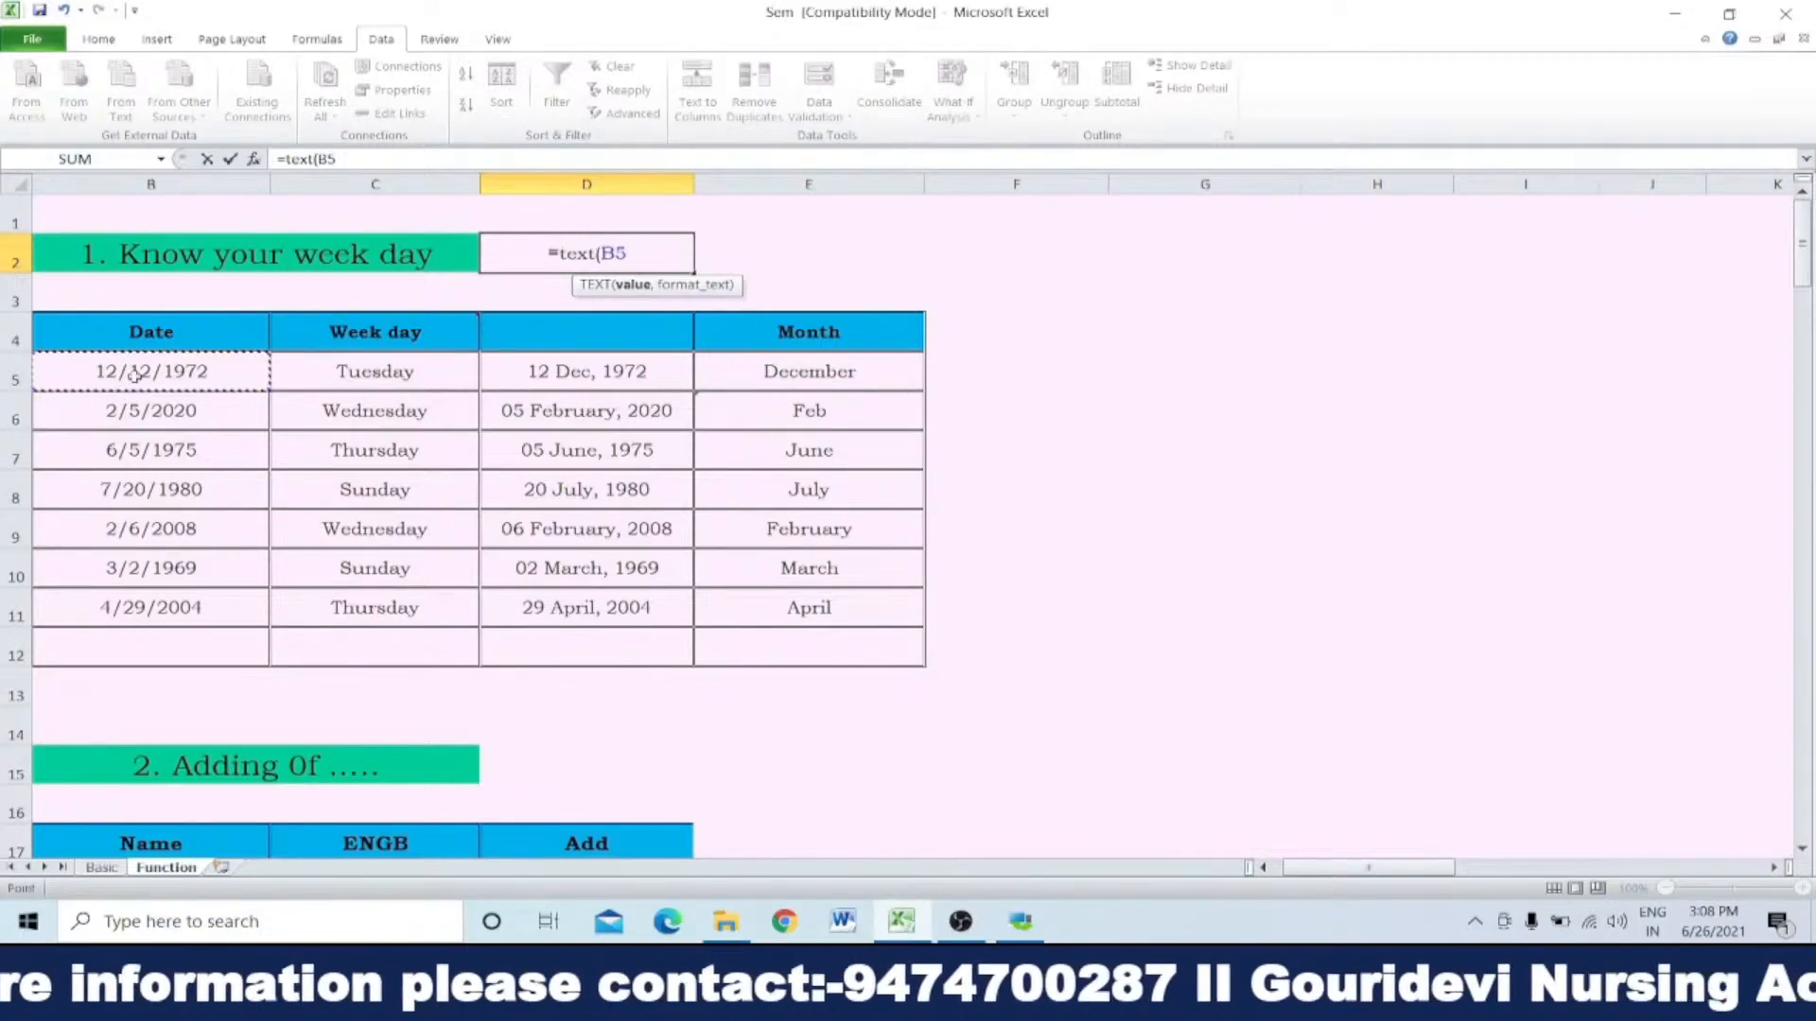
pyautogui.write(',')
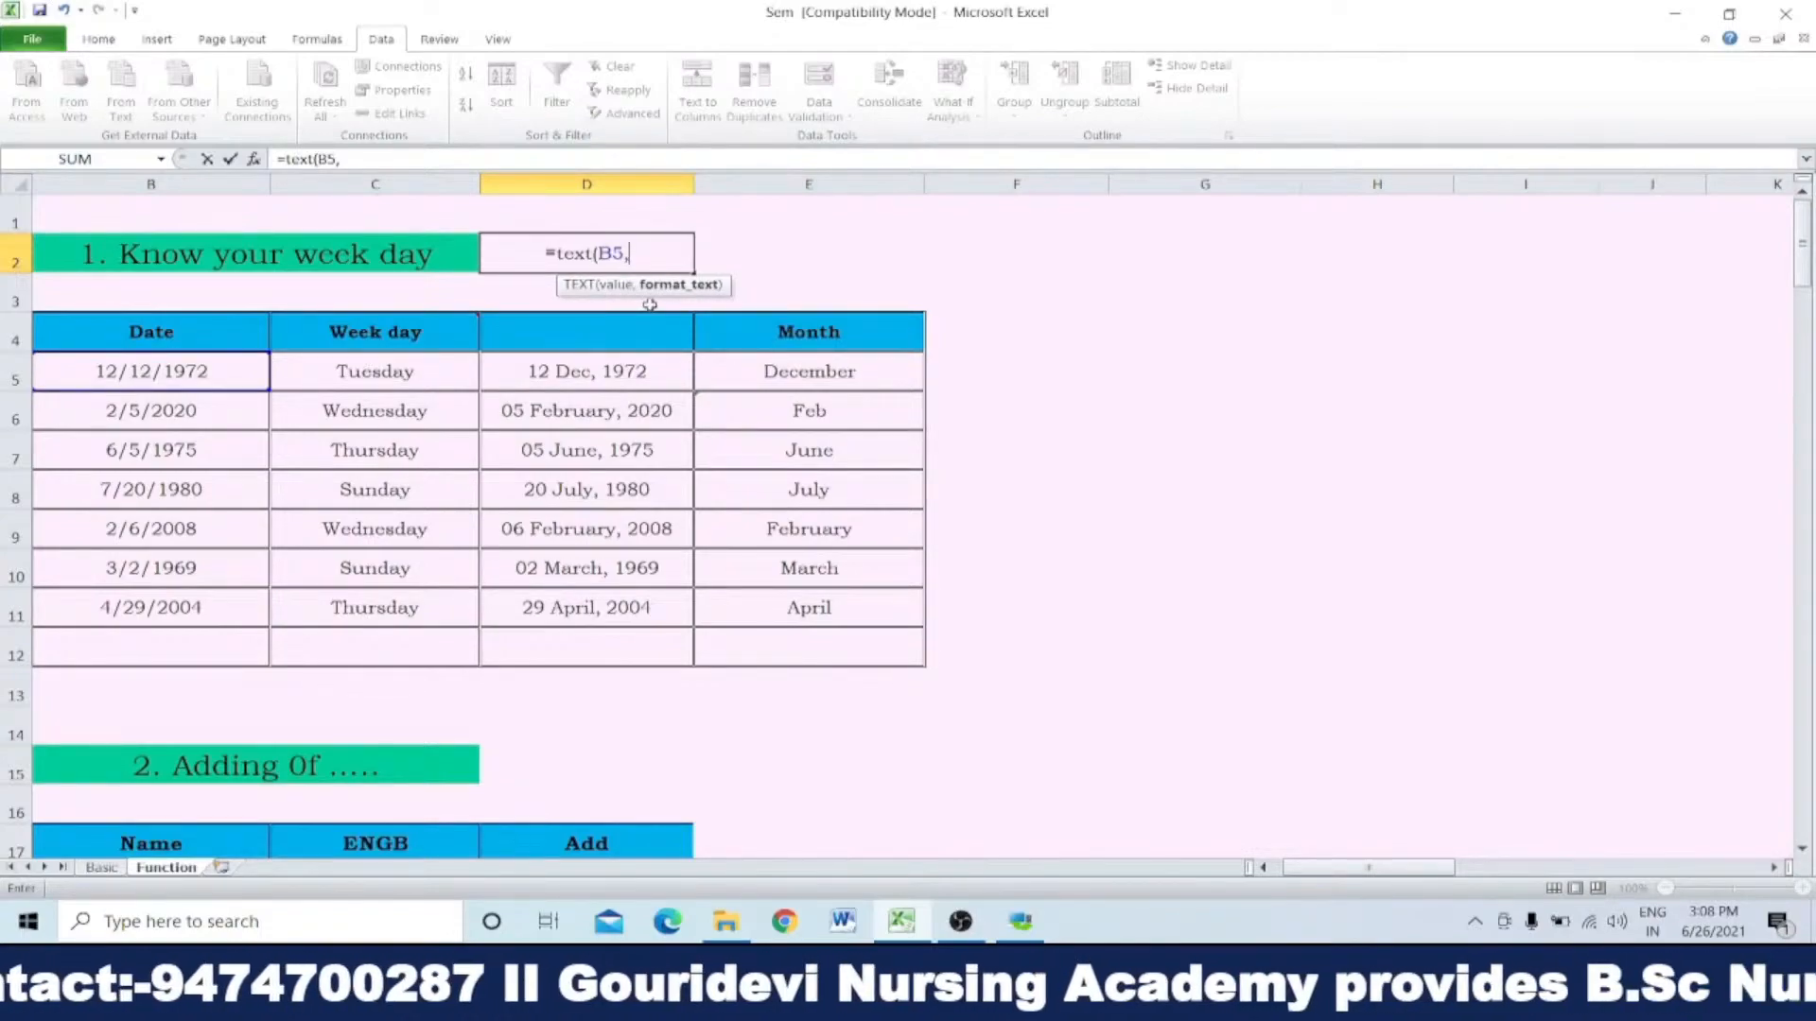
pyautogui.write('"')
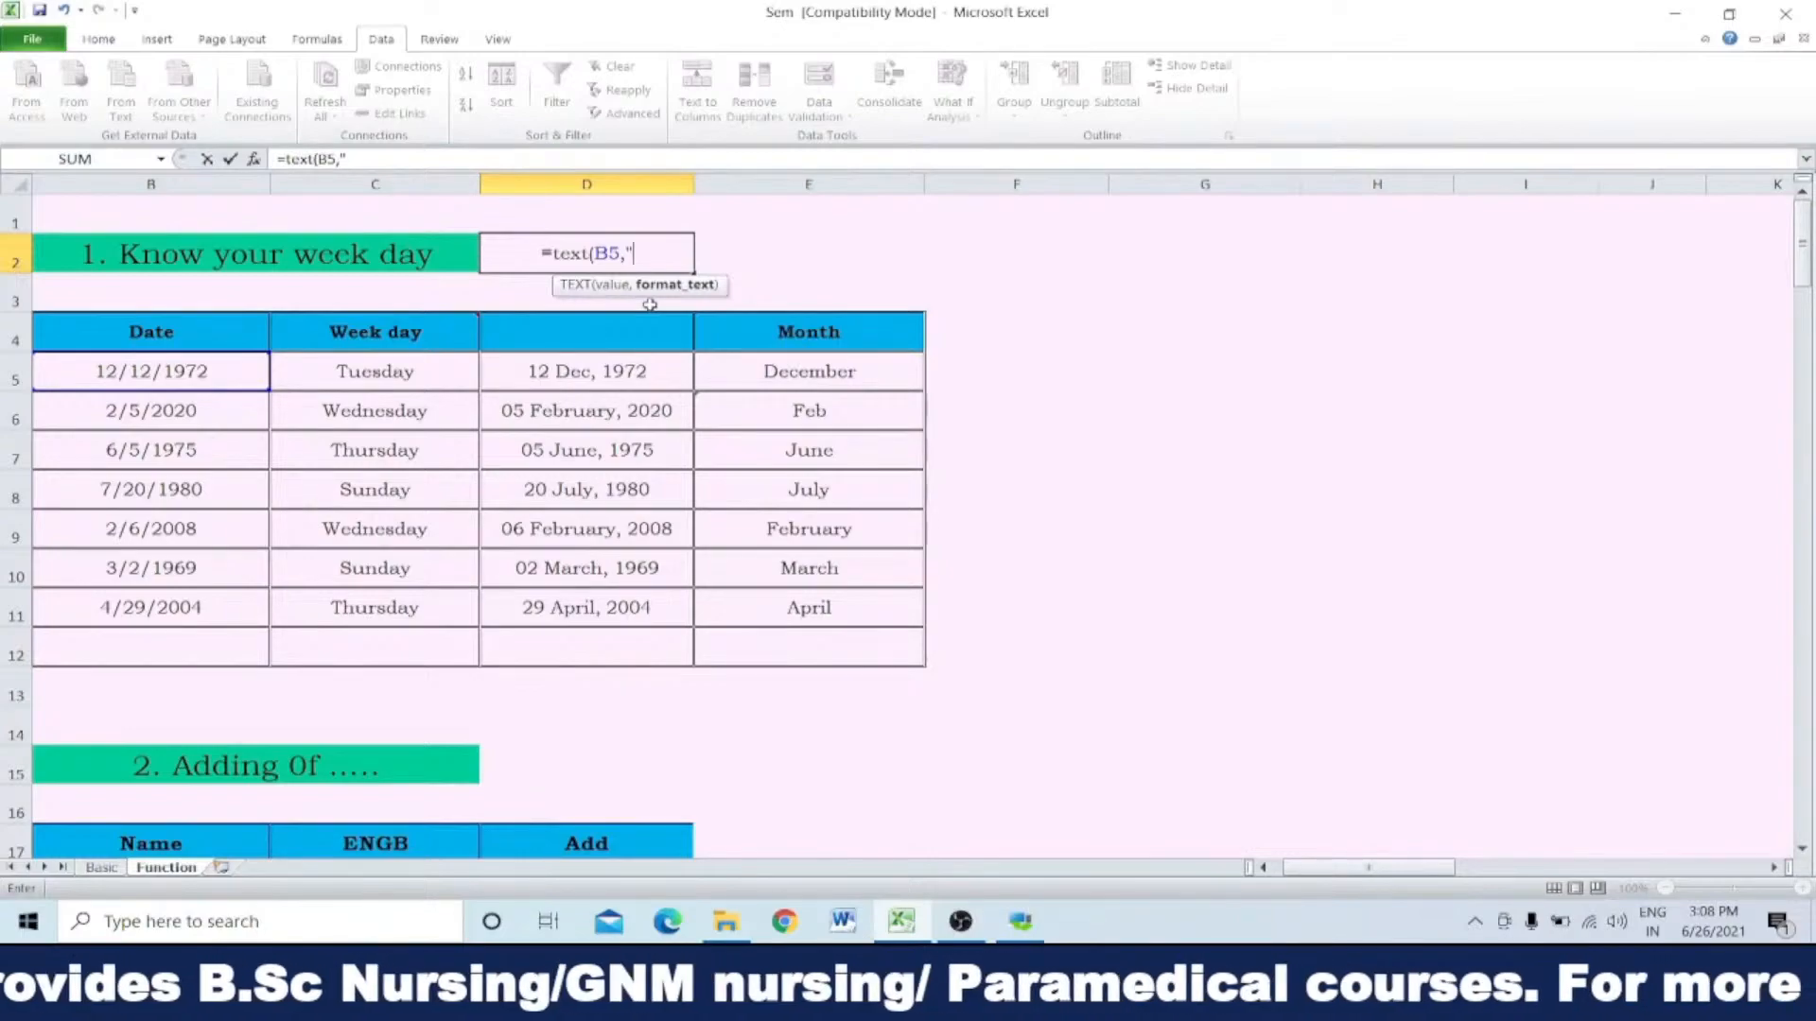
pyautogui.write('d')
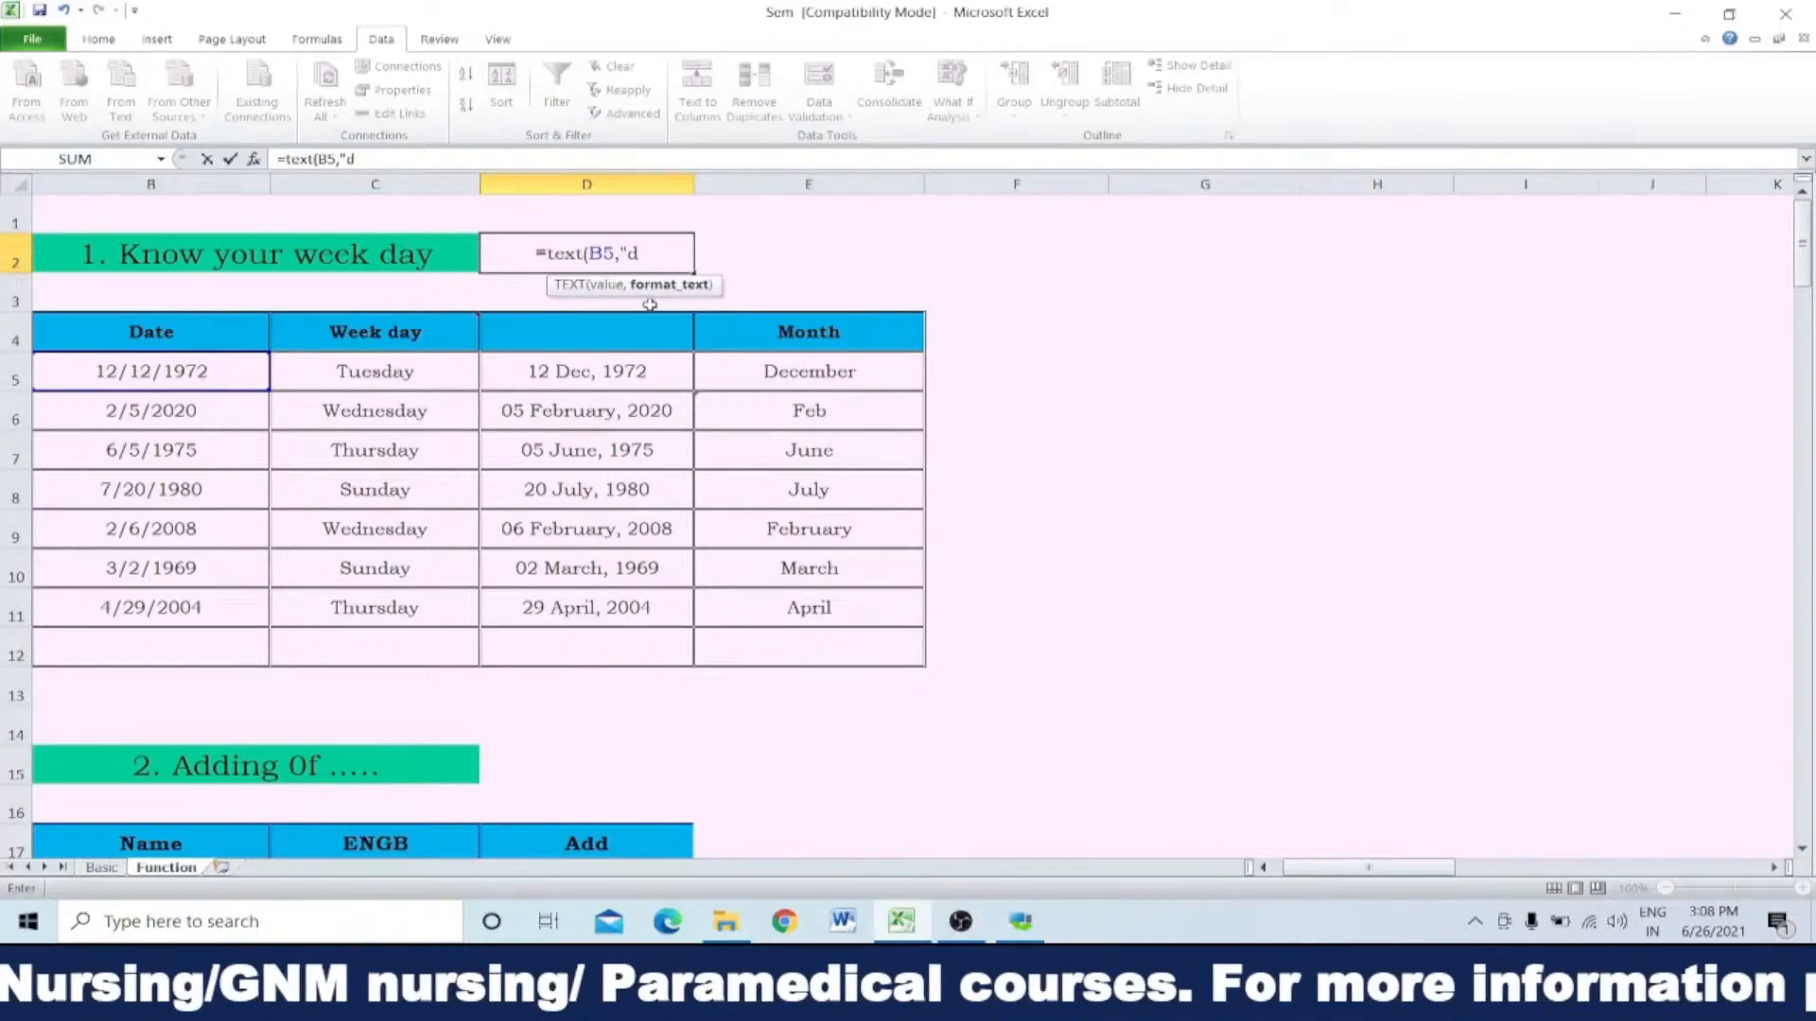
pyautogui.write('ddd')
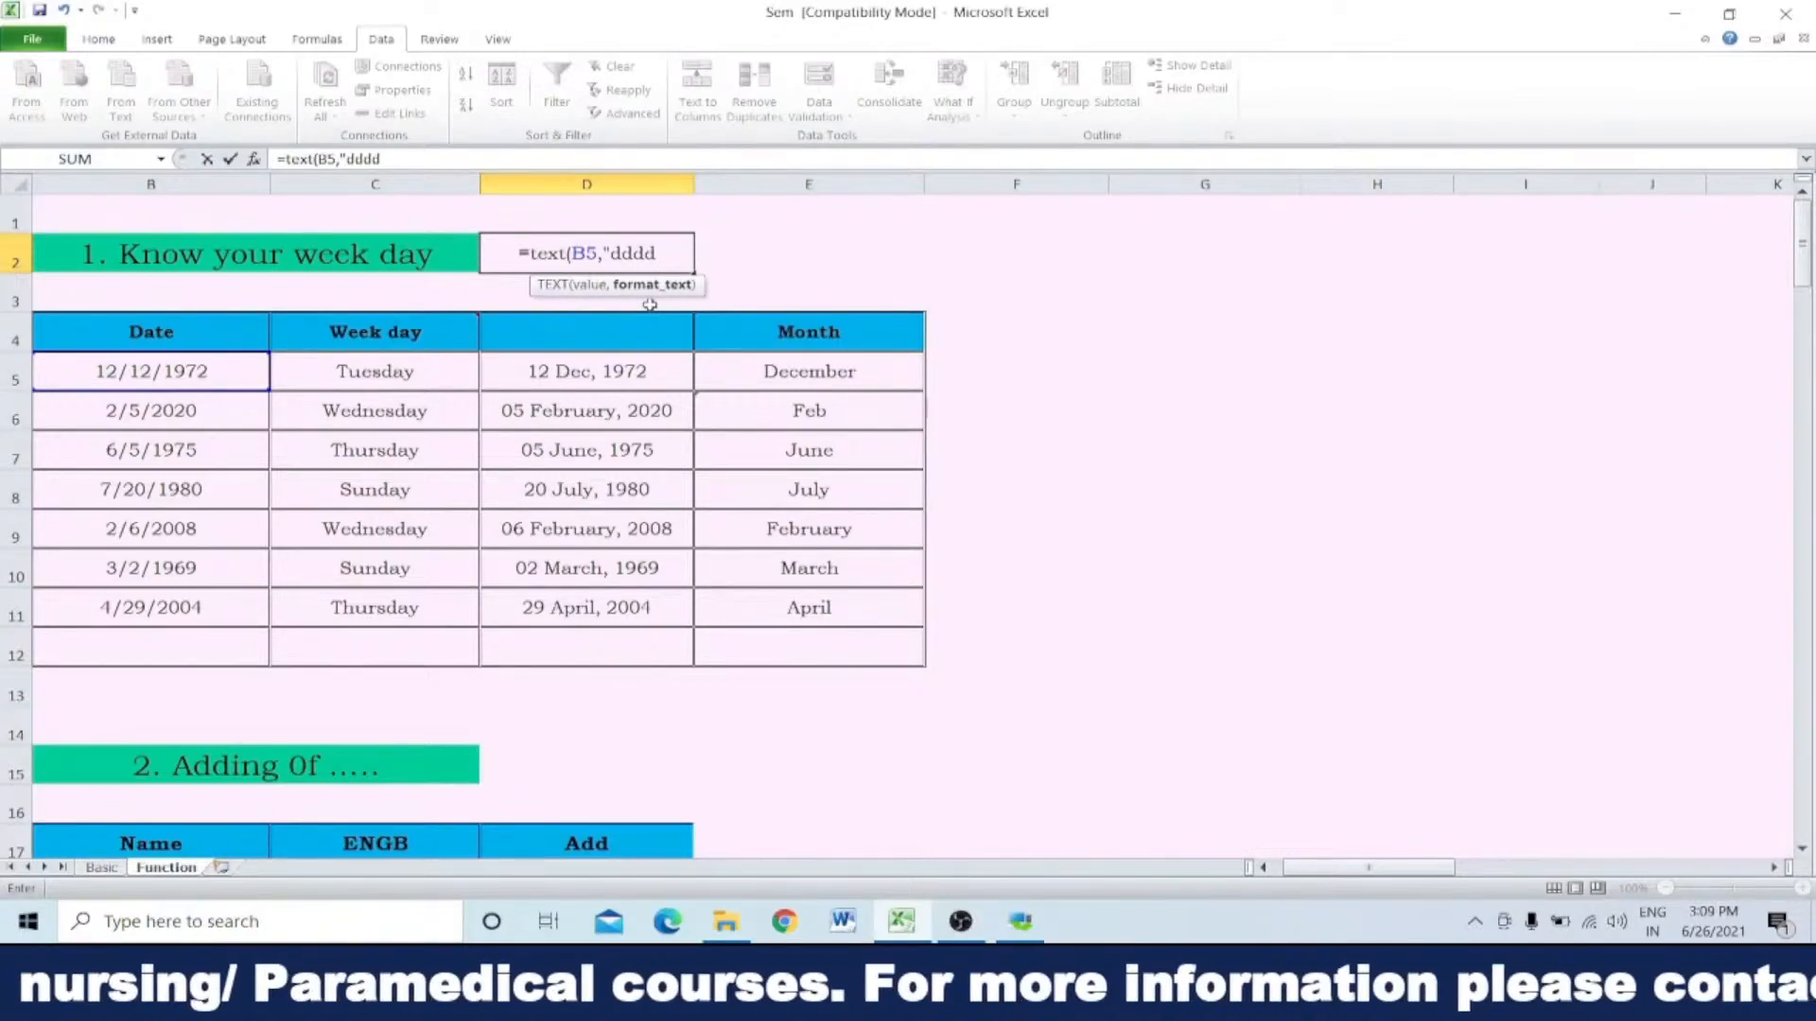
pyautogui.write('"')
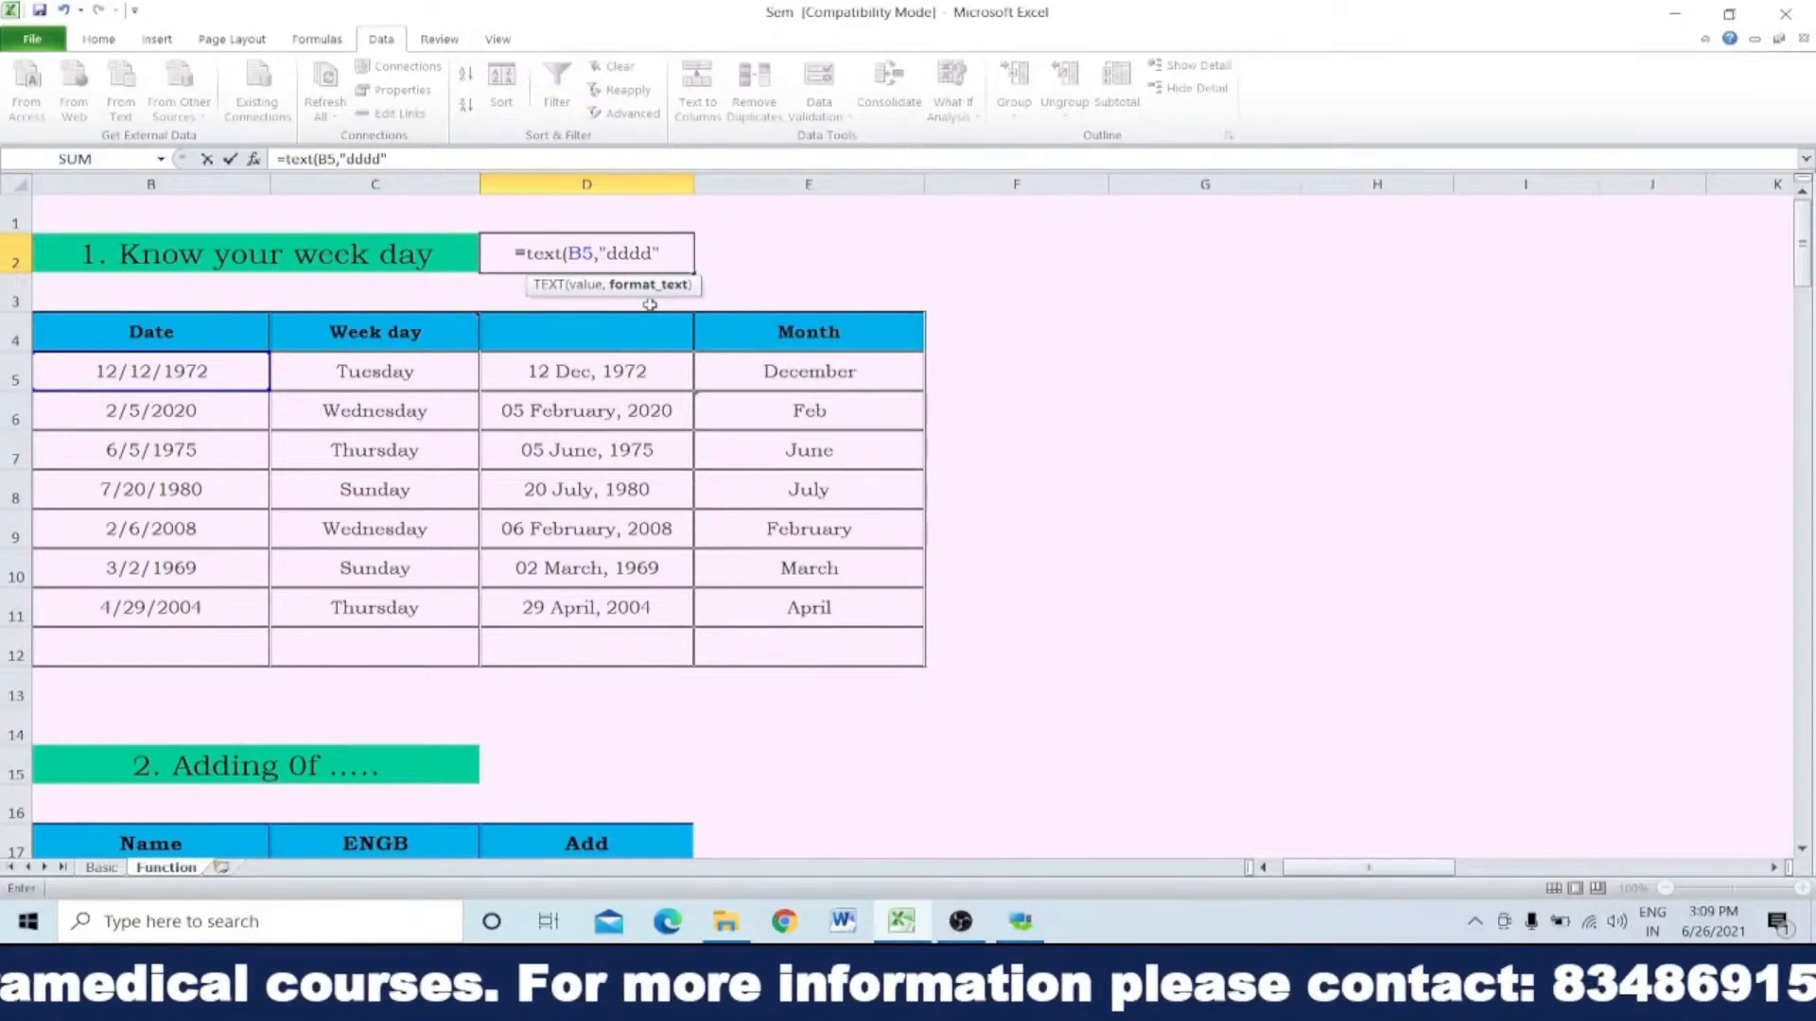
pyautogui.write(')')
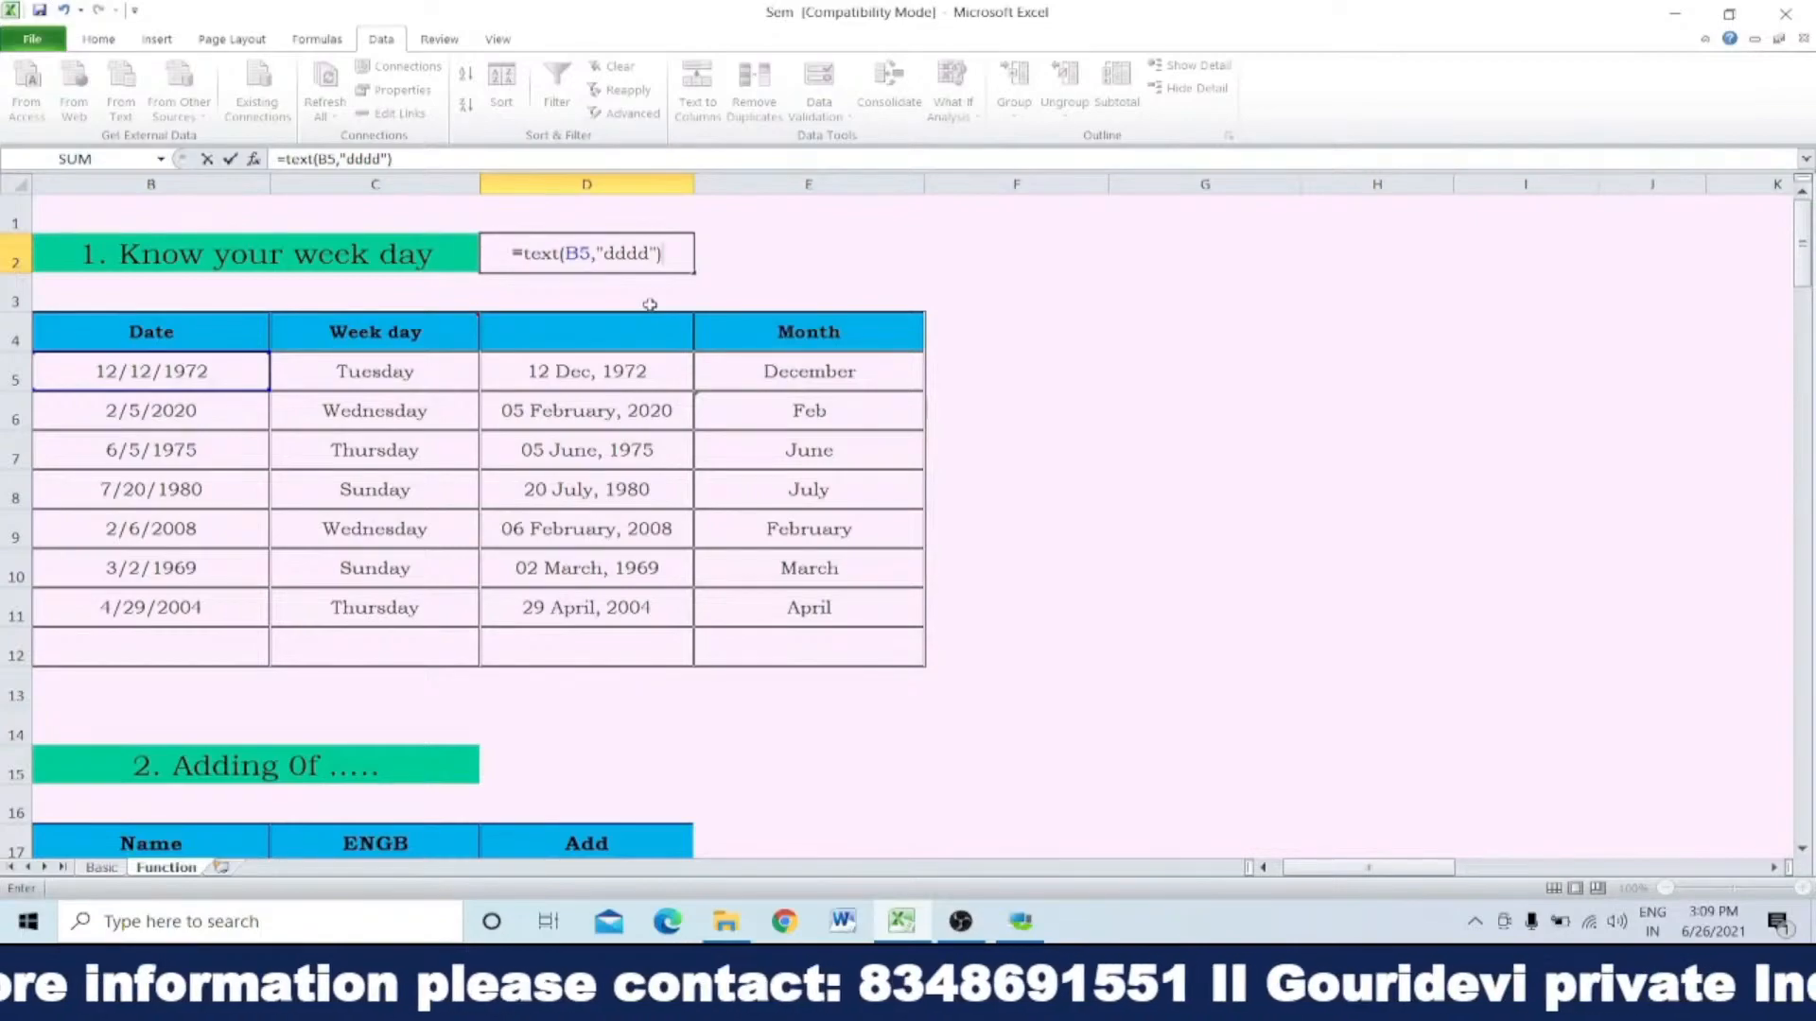
pyautogui.press('Return')
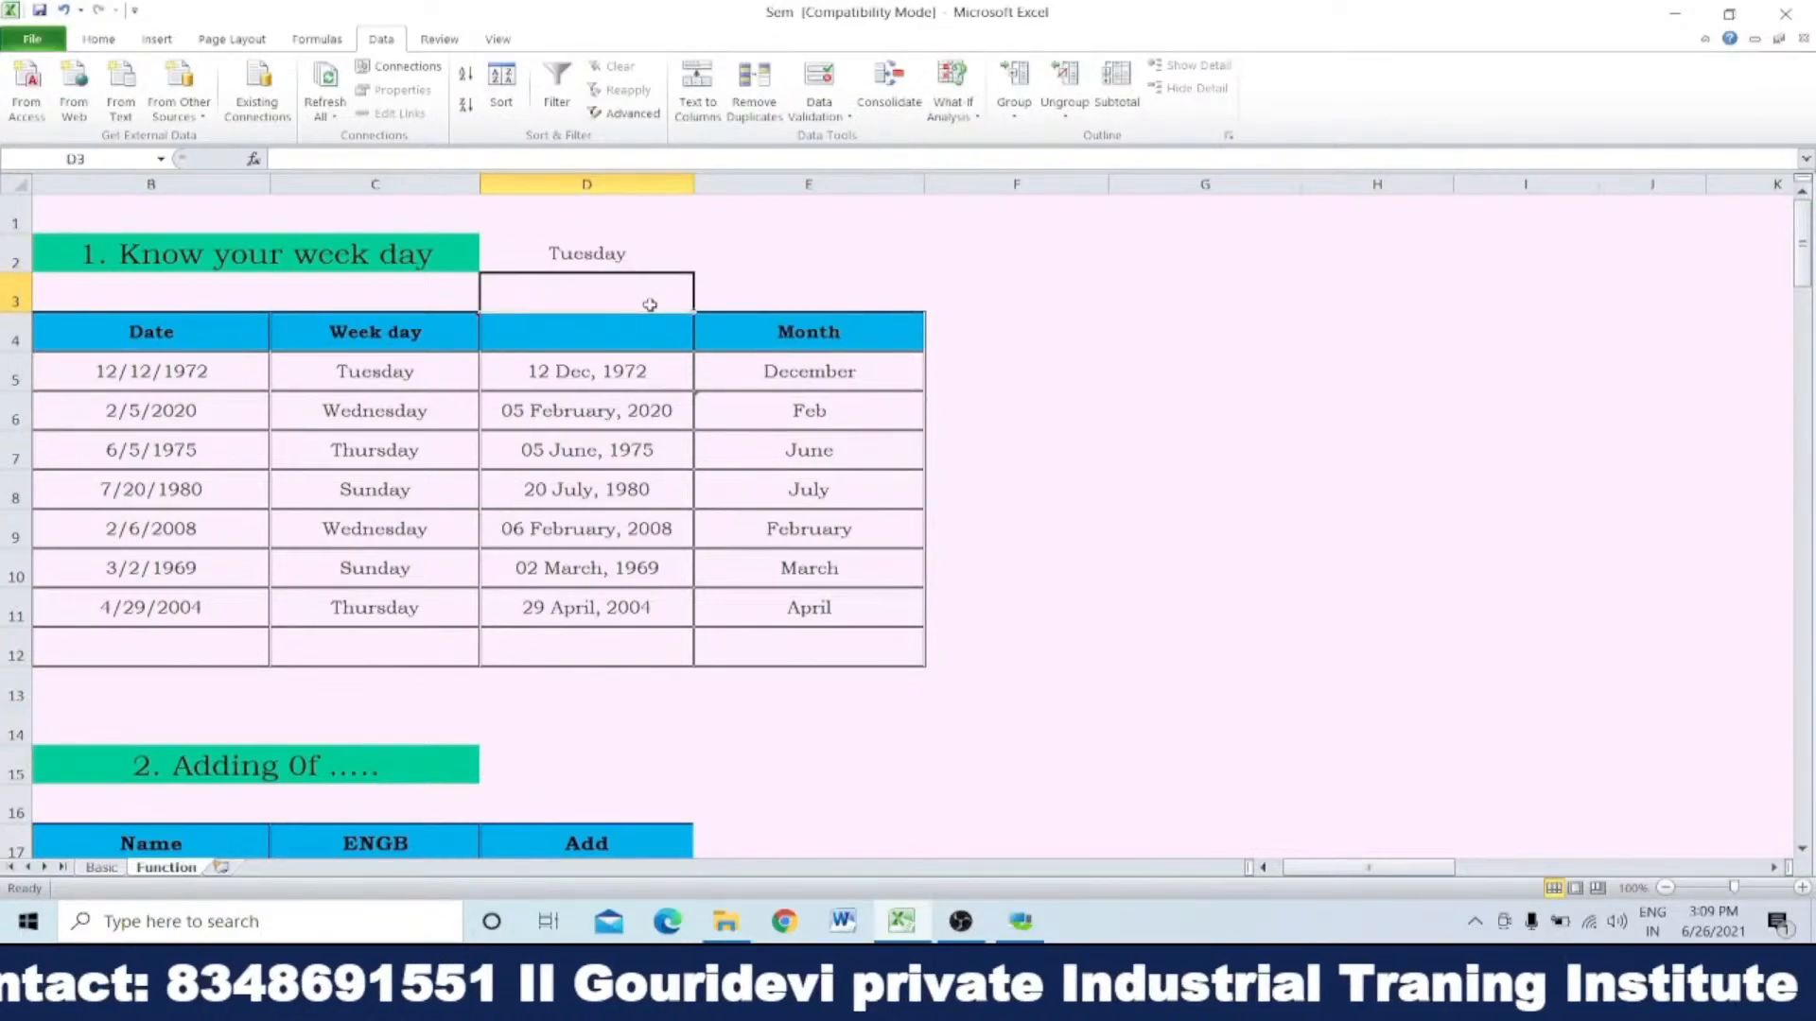
# Step: Shorten the format text in the D2 weekday formula to "ddd"
pyautogui.press('Up')
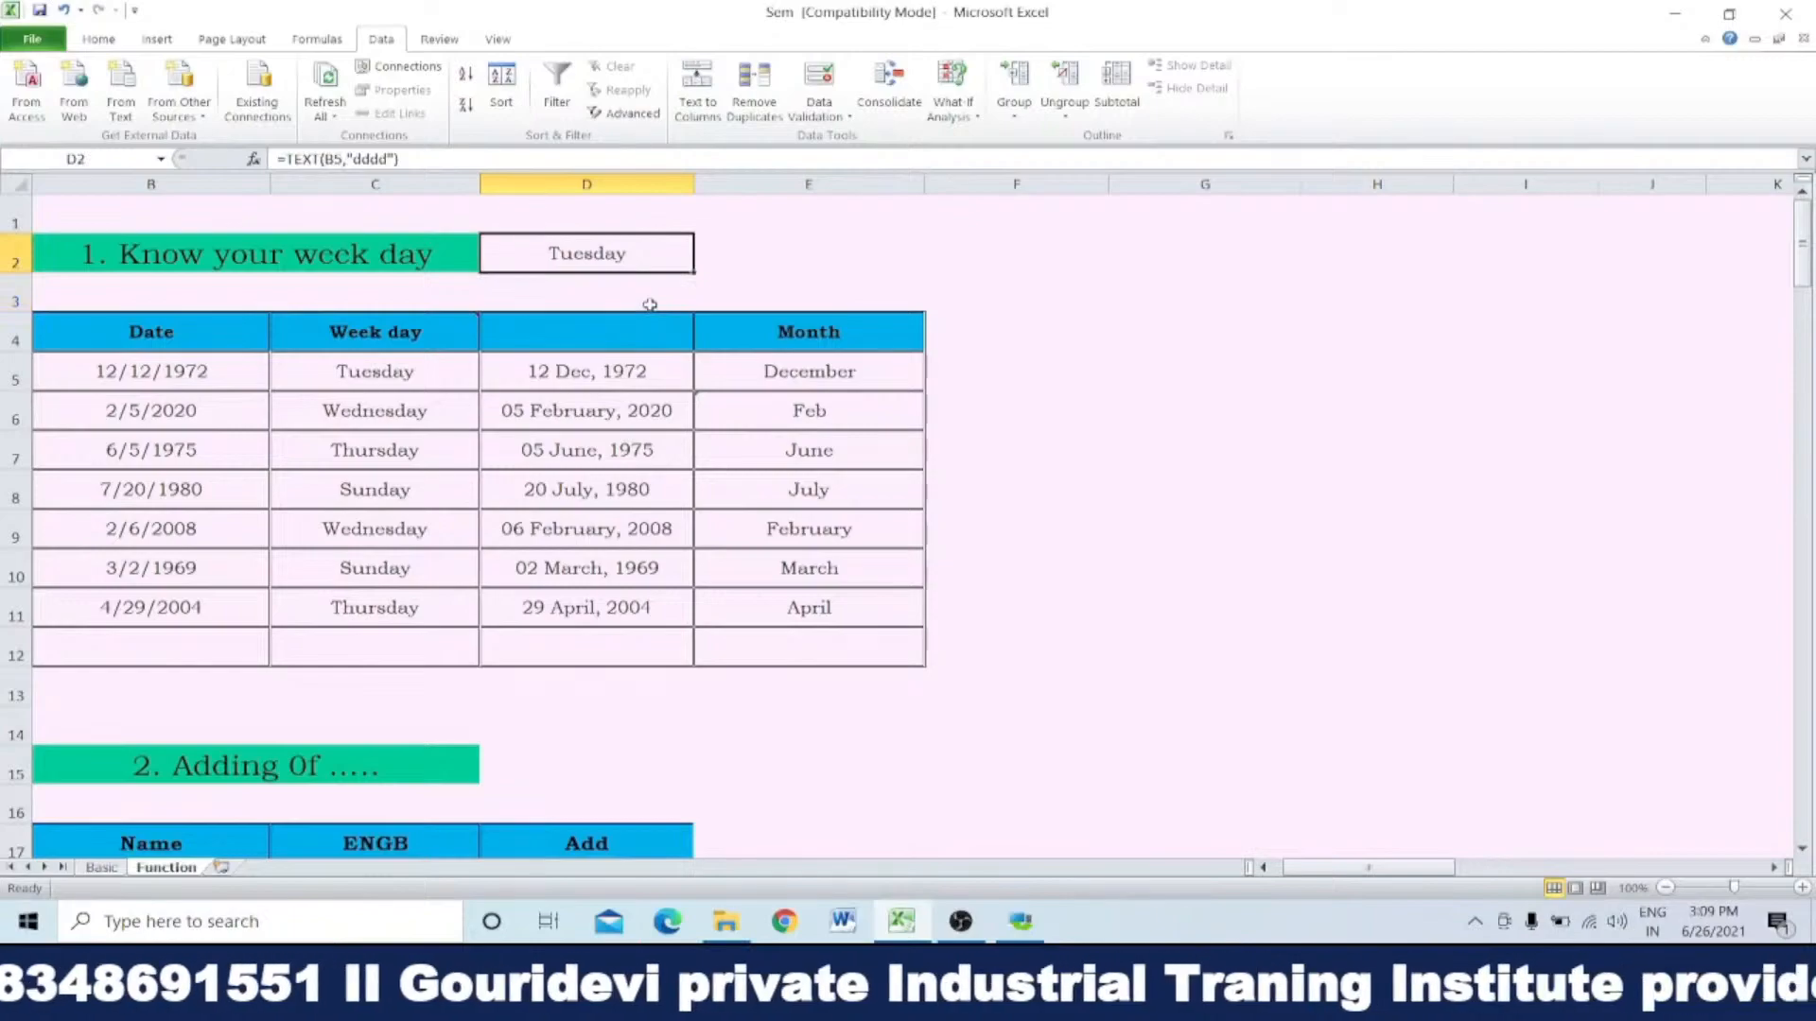
pyautogui.doubleClick(598, 257)
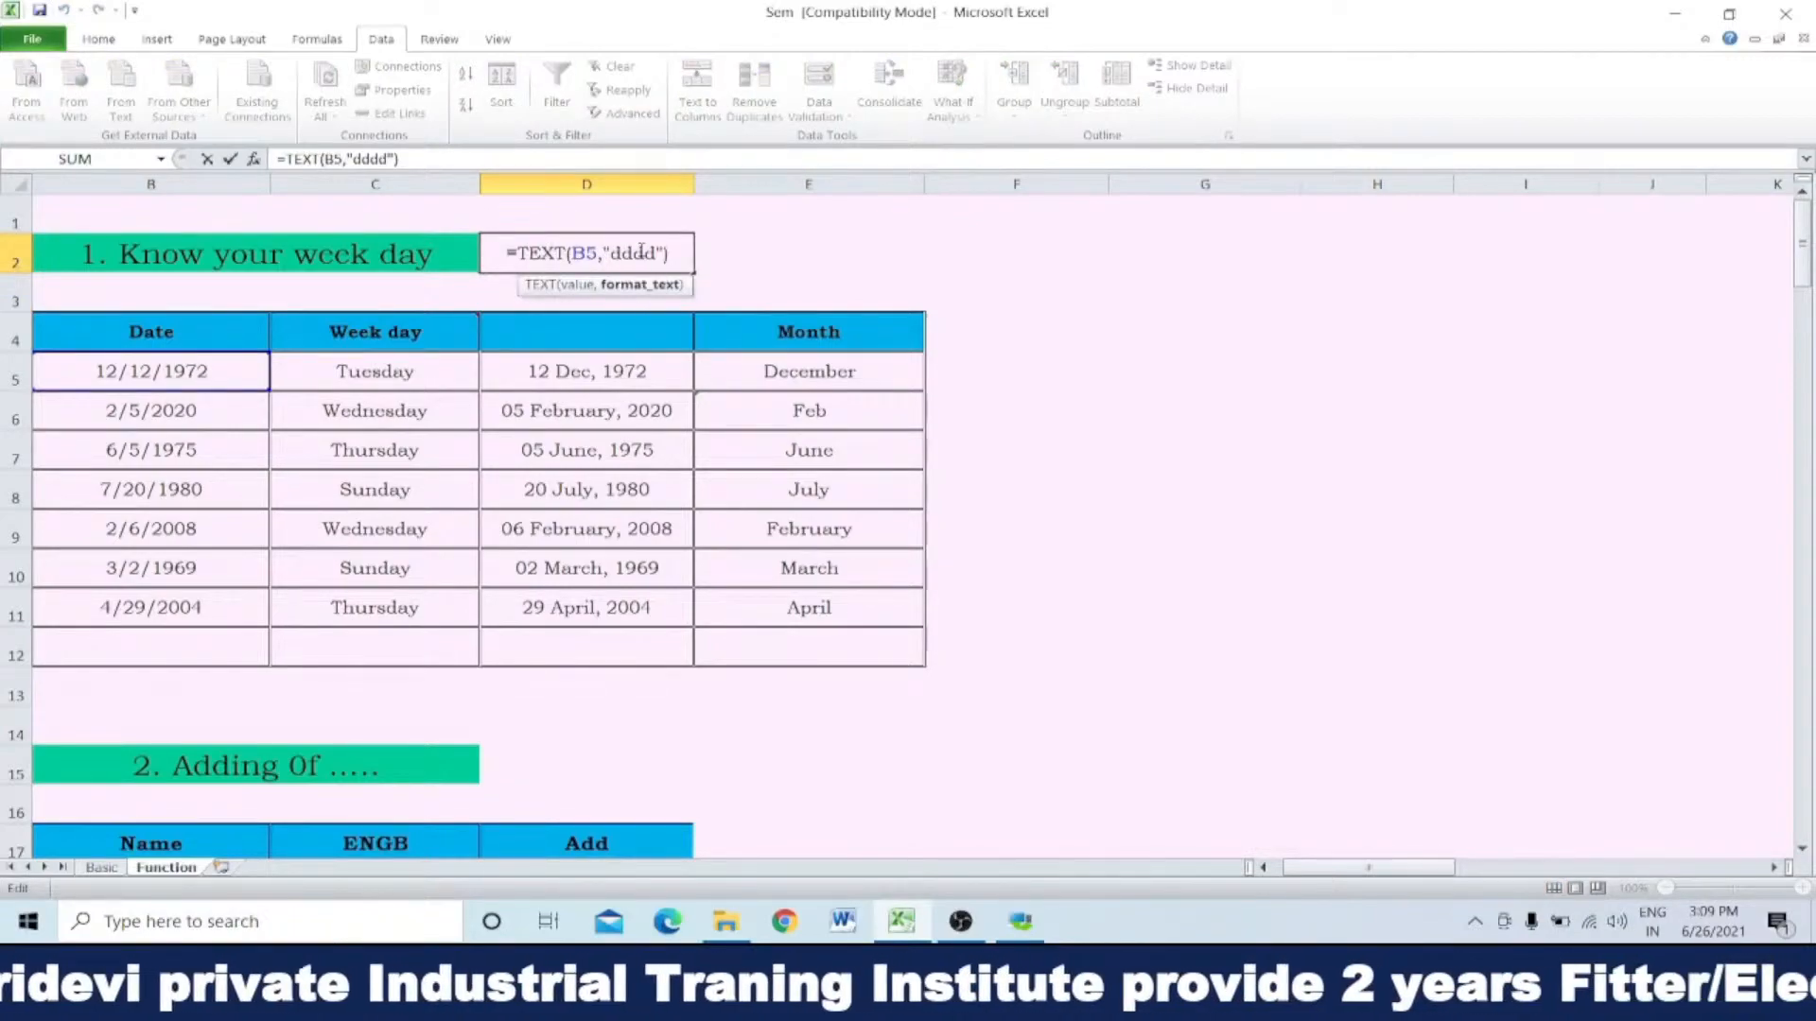
pyautogui.press('BackSpace')
pyautogui.press('Return')
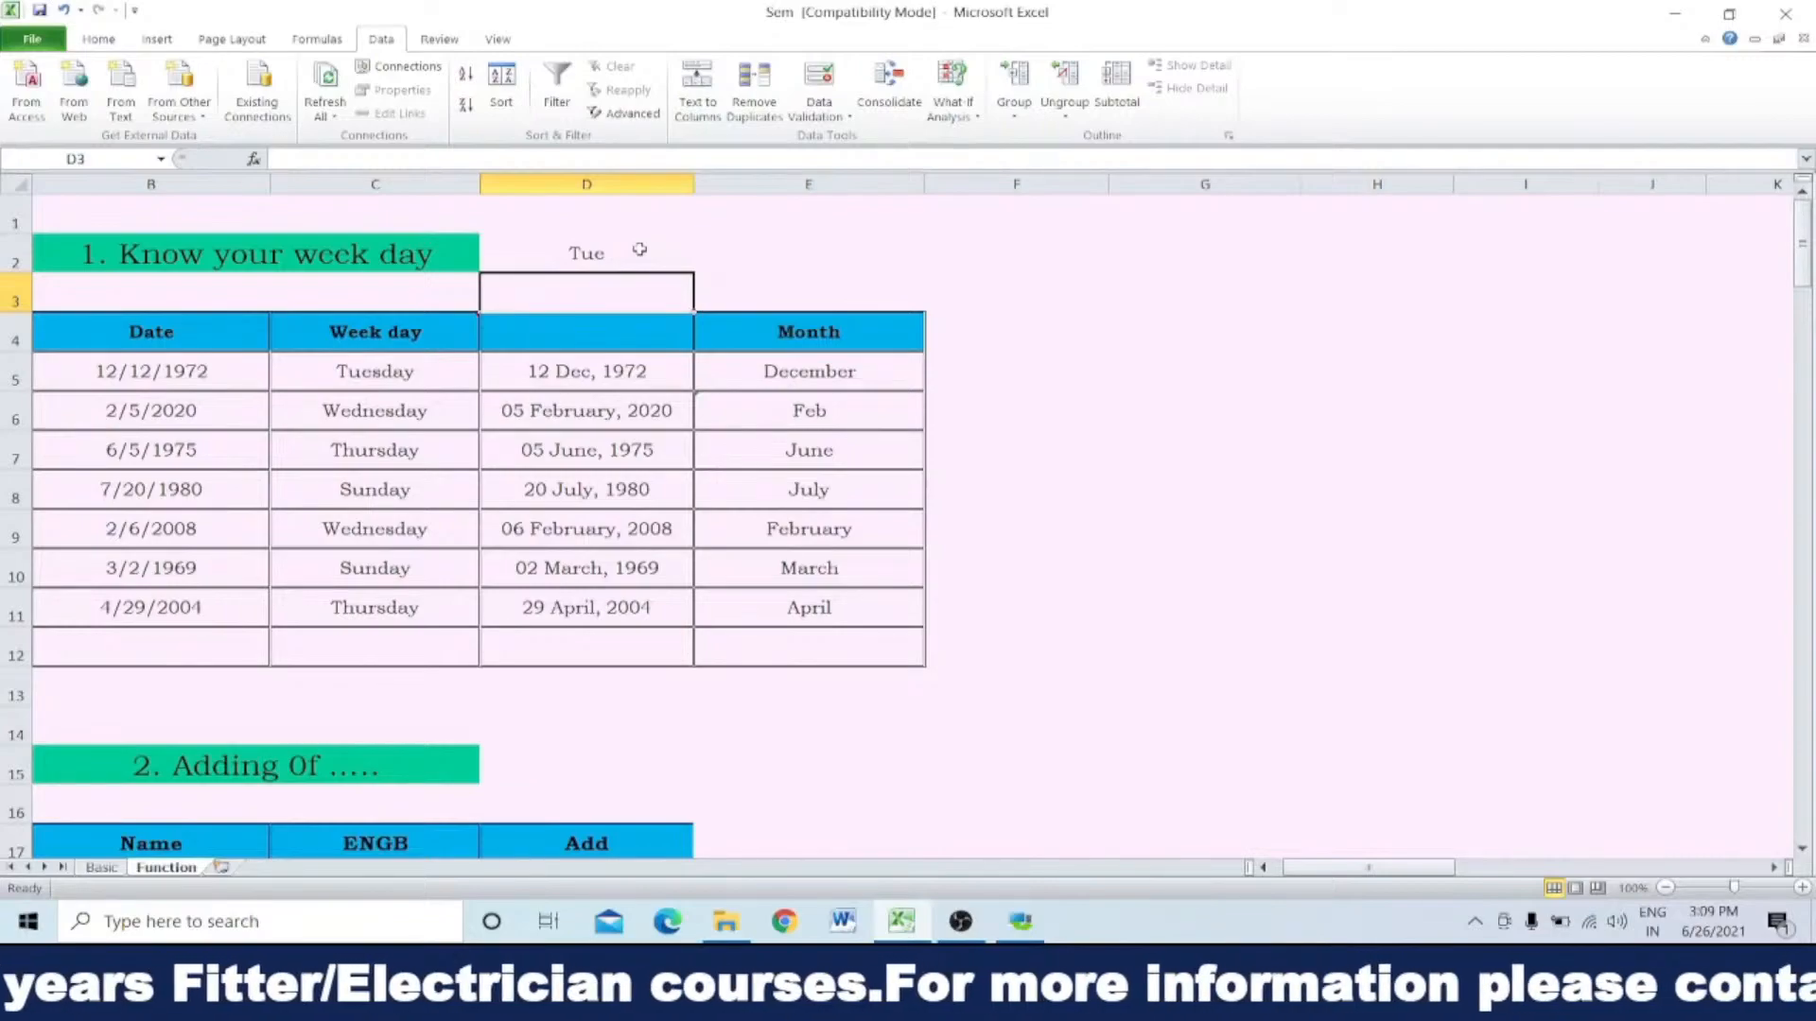
# Step: Change the D2 formula's format text to "dd"
pyautogui.click(639, 250)
pyautogui.click(379, 159)
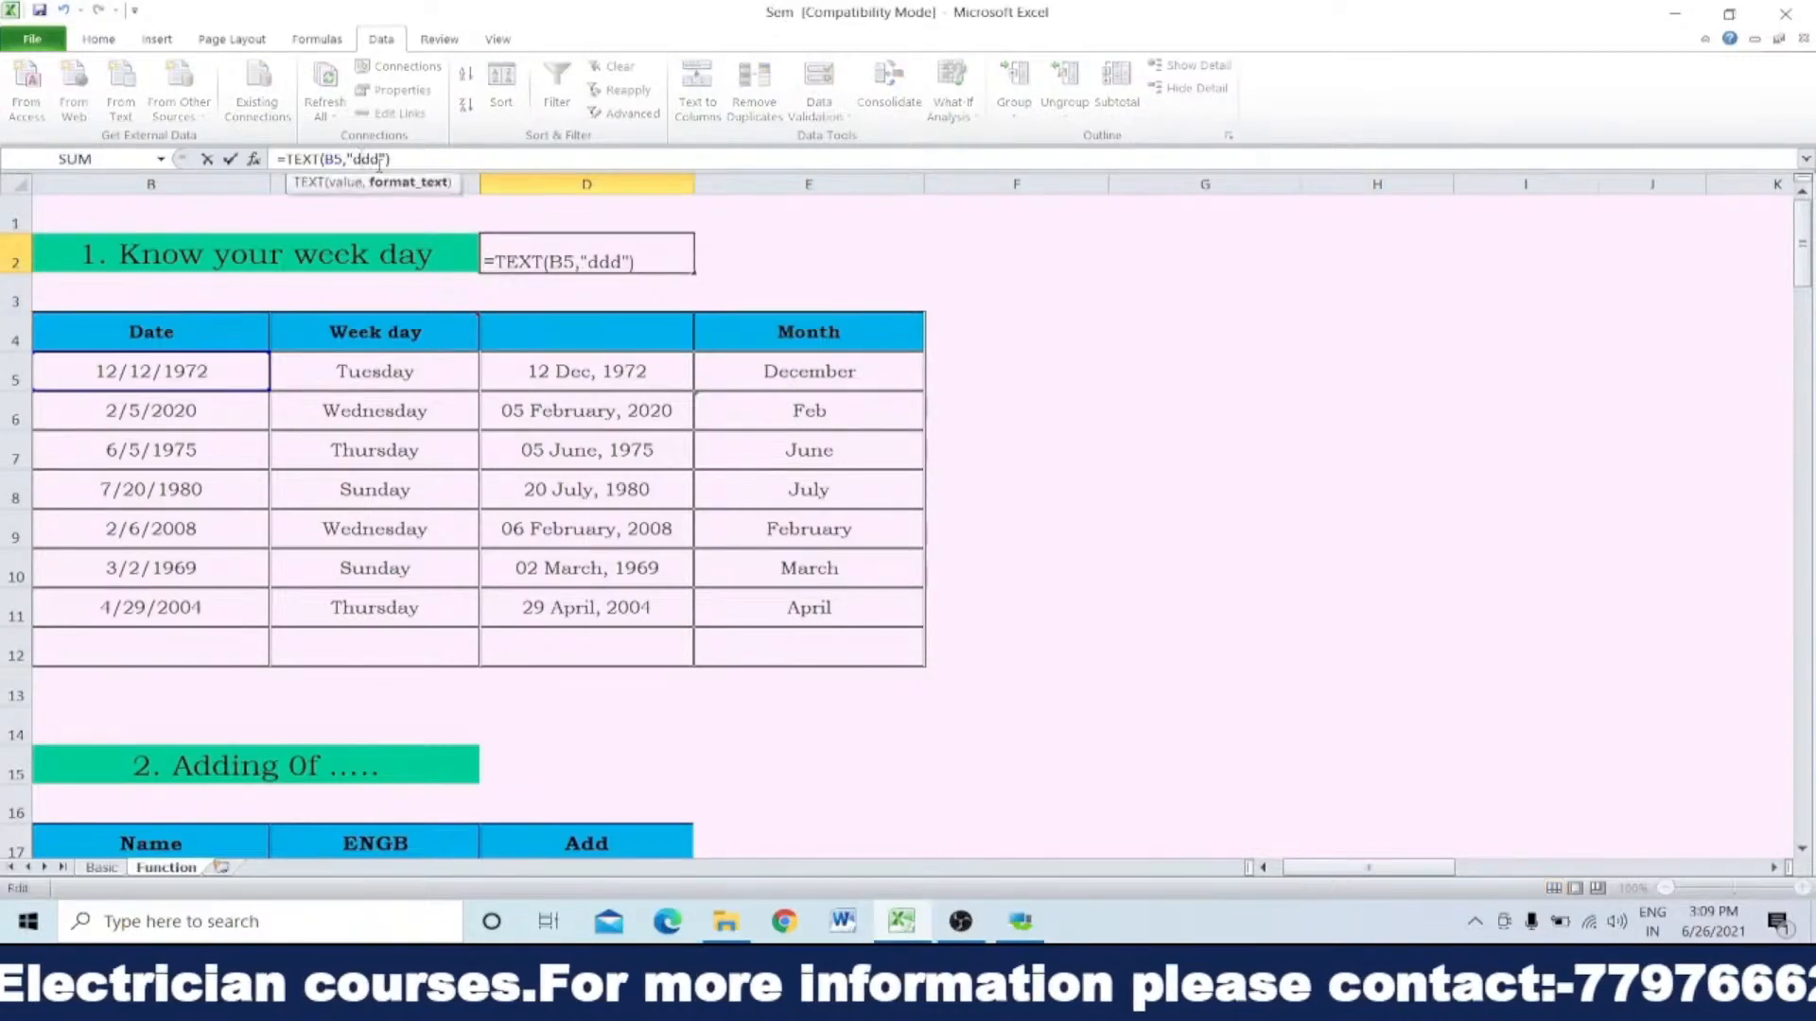
pyautogui.press('BackSpace')
pyautogui.press('Return')
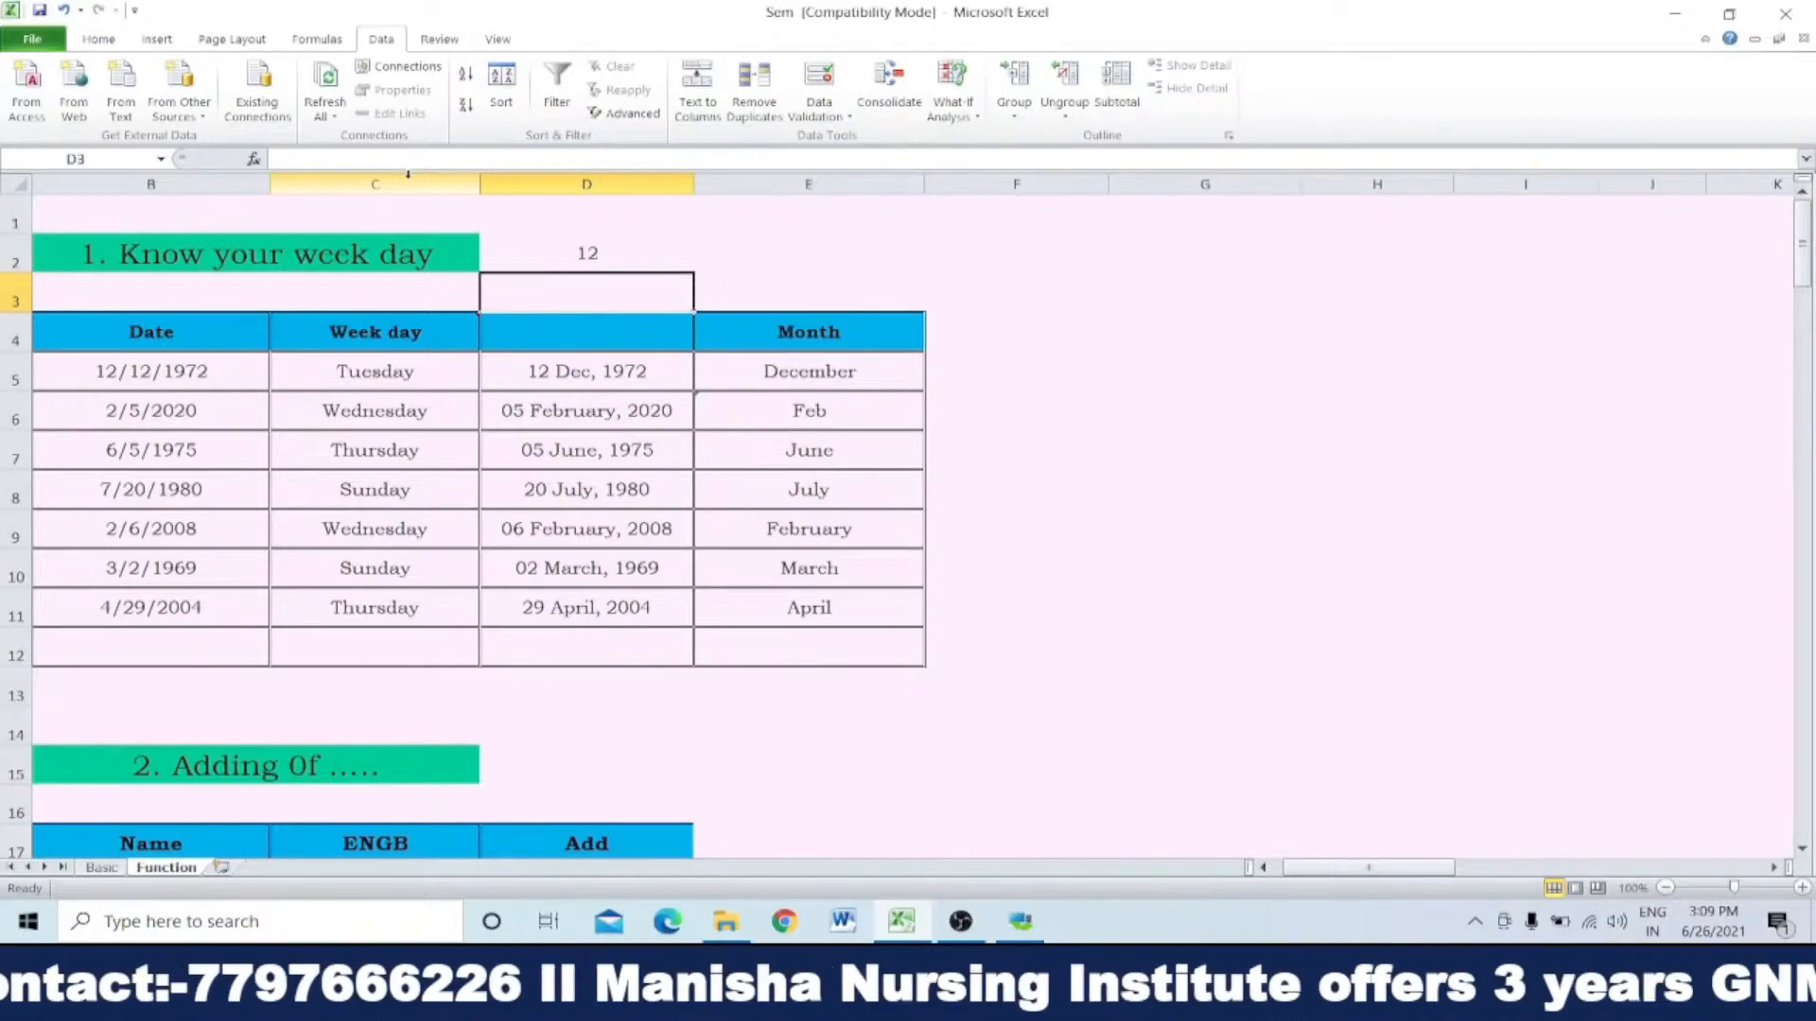
# Step: Reduce the format text in the D2 formula to a single "d"
pyautogui.click(586, 247)
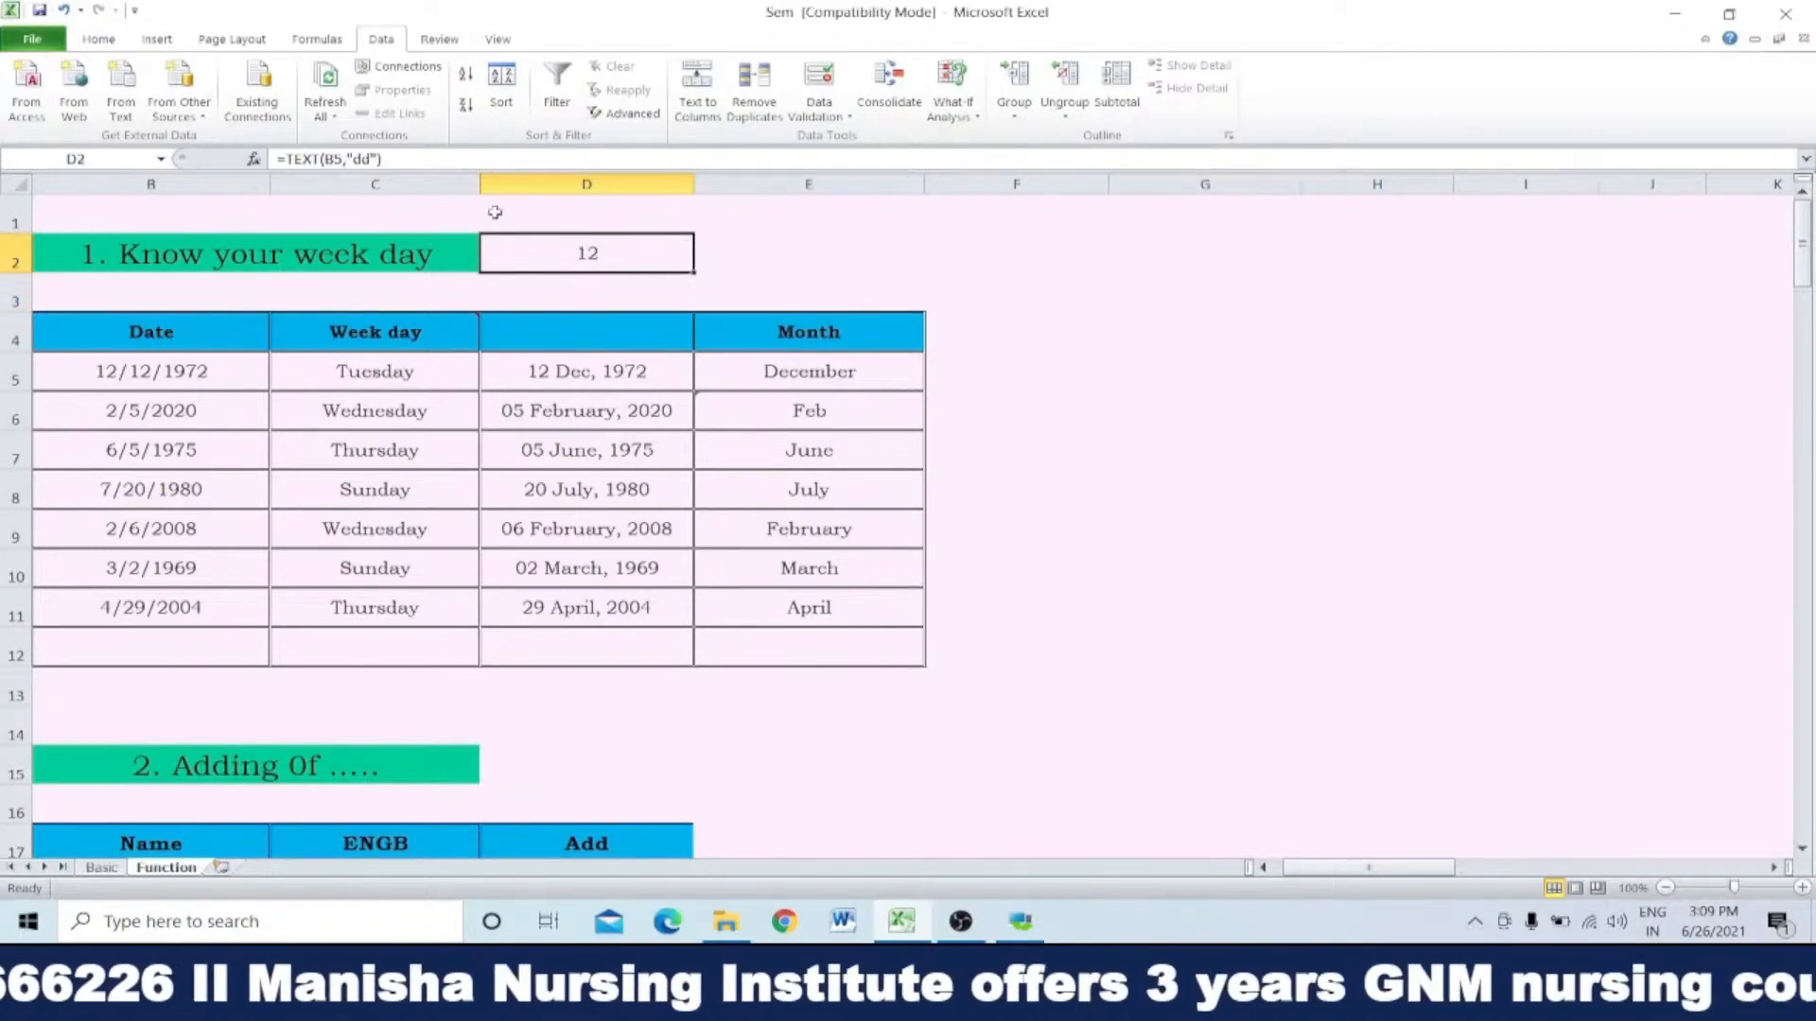
pyautogui.click(364, 158)
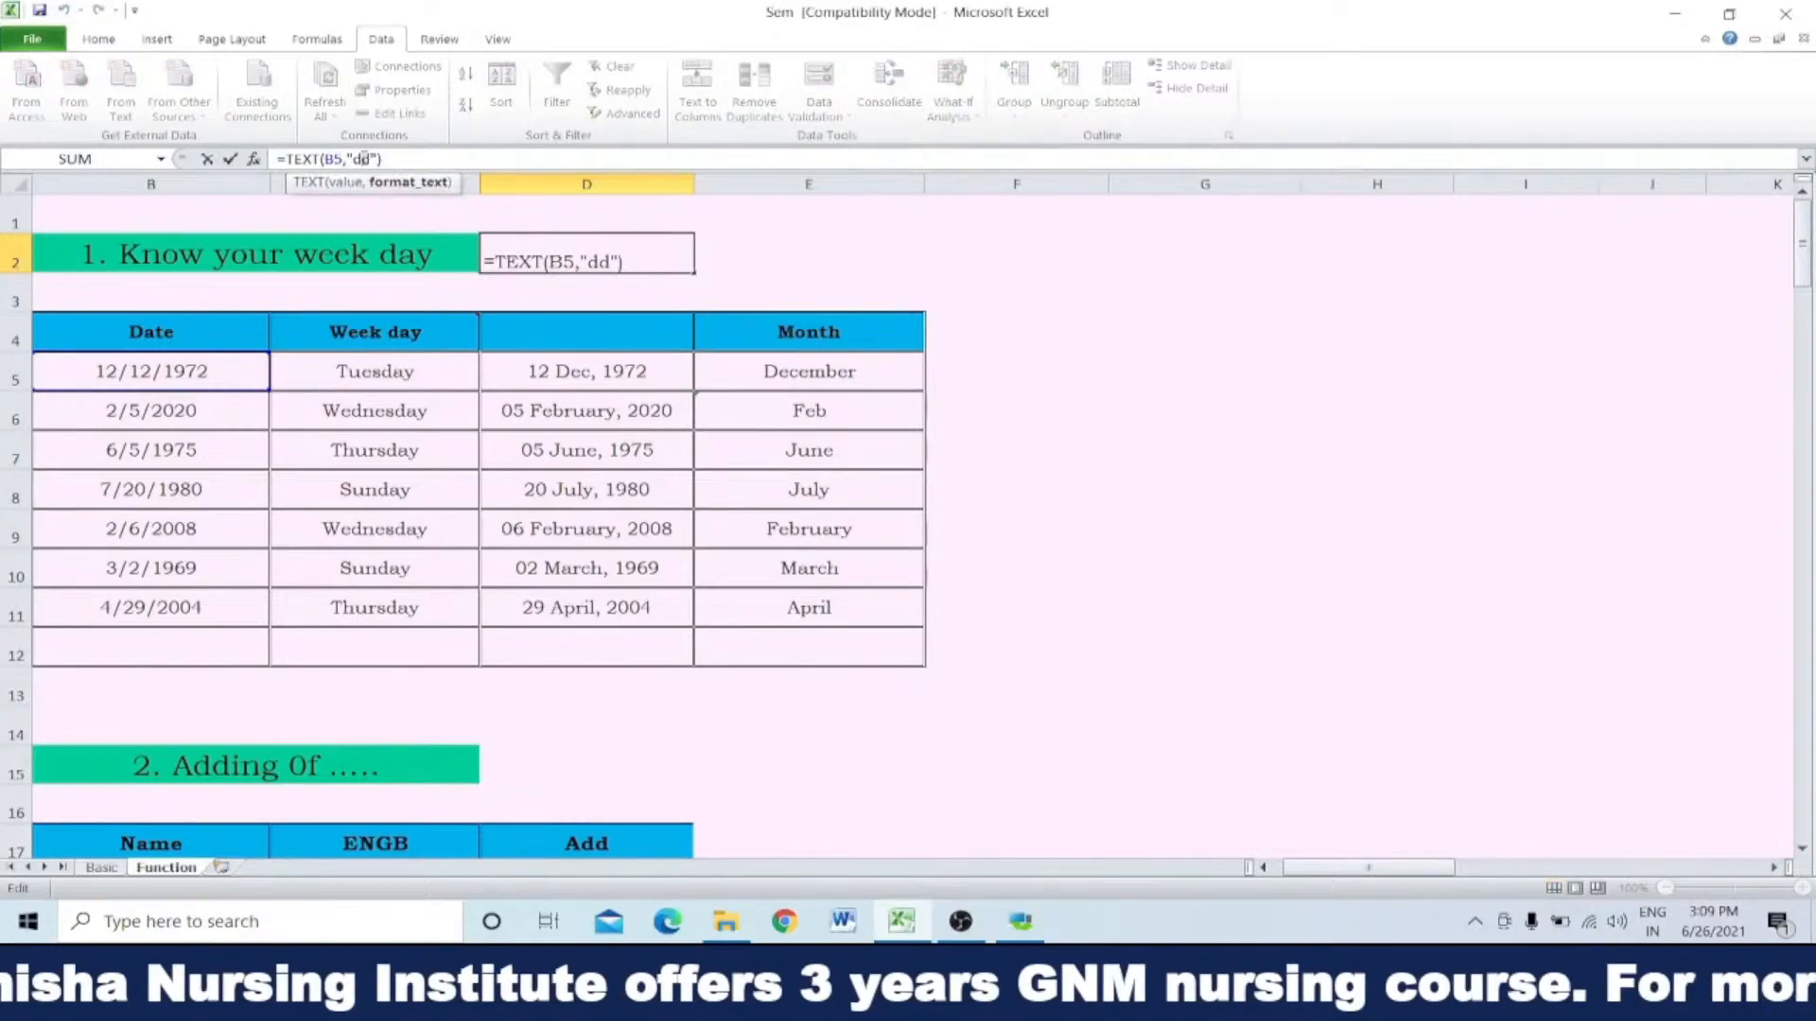
pyautogui.press('Return')
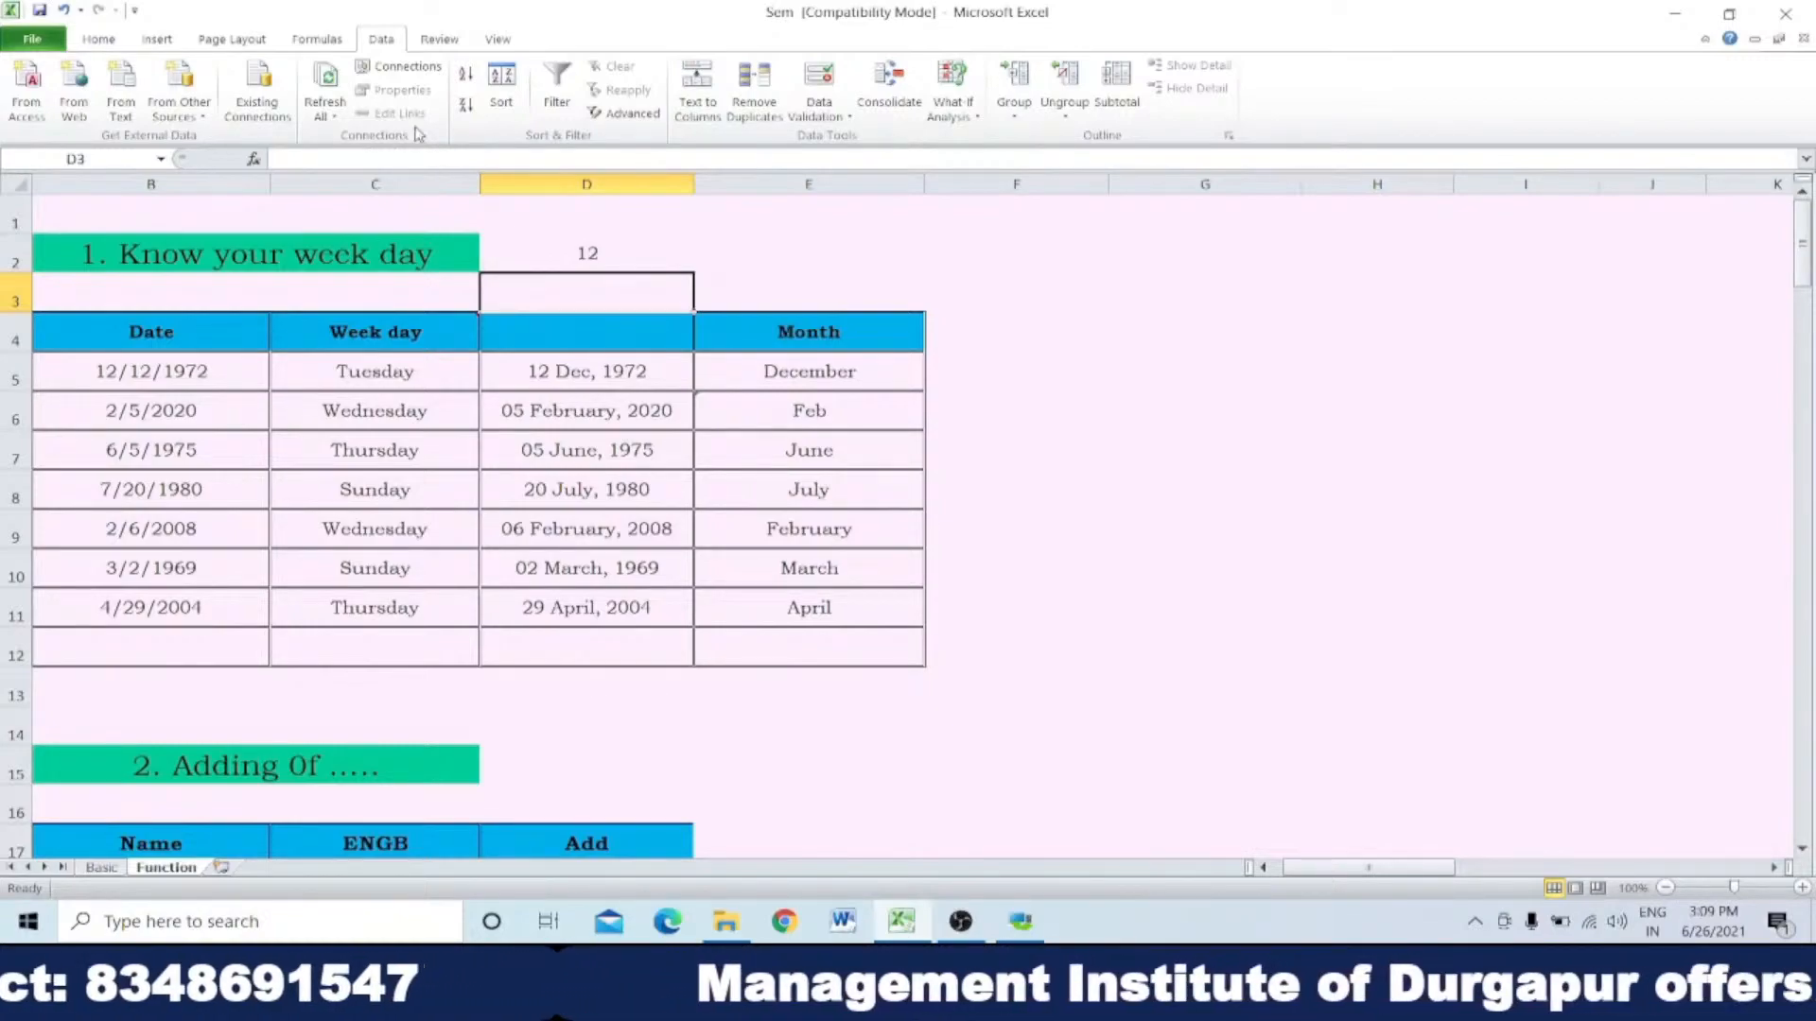
pyautogui.click(590, 246)
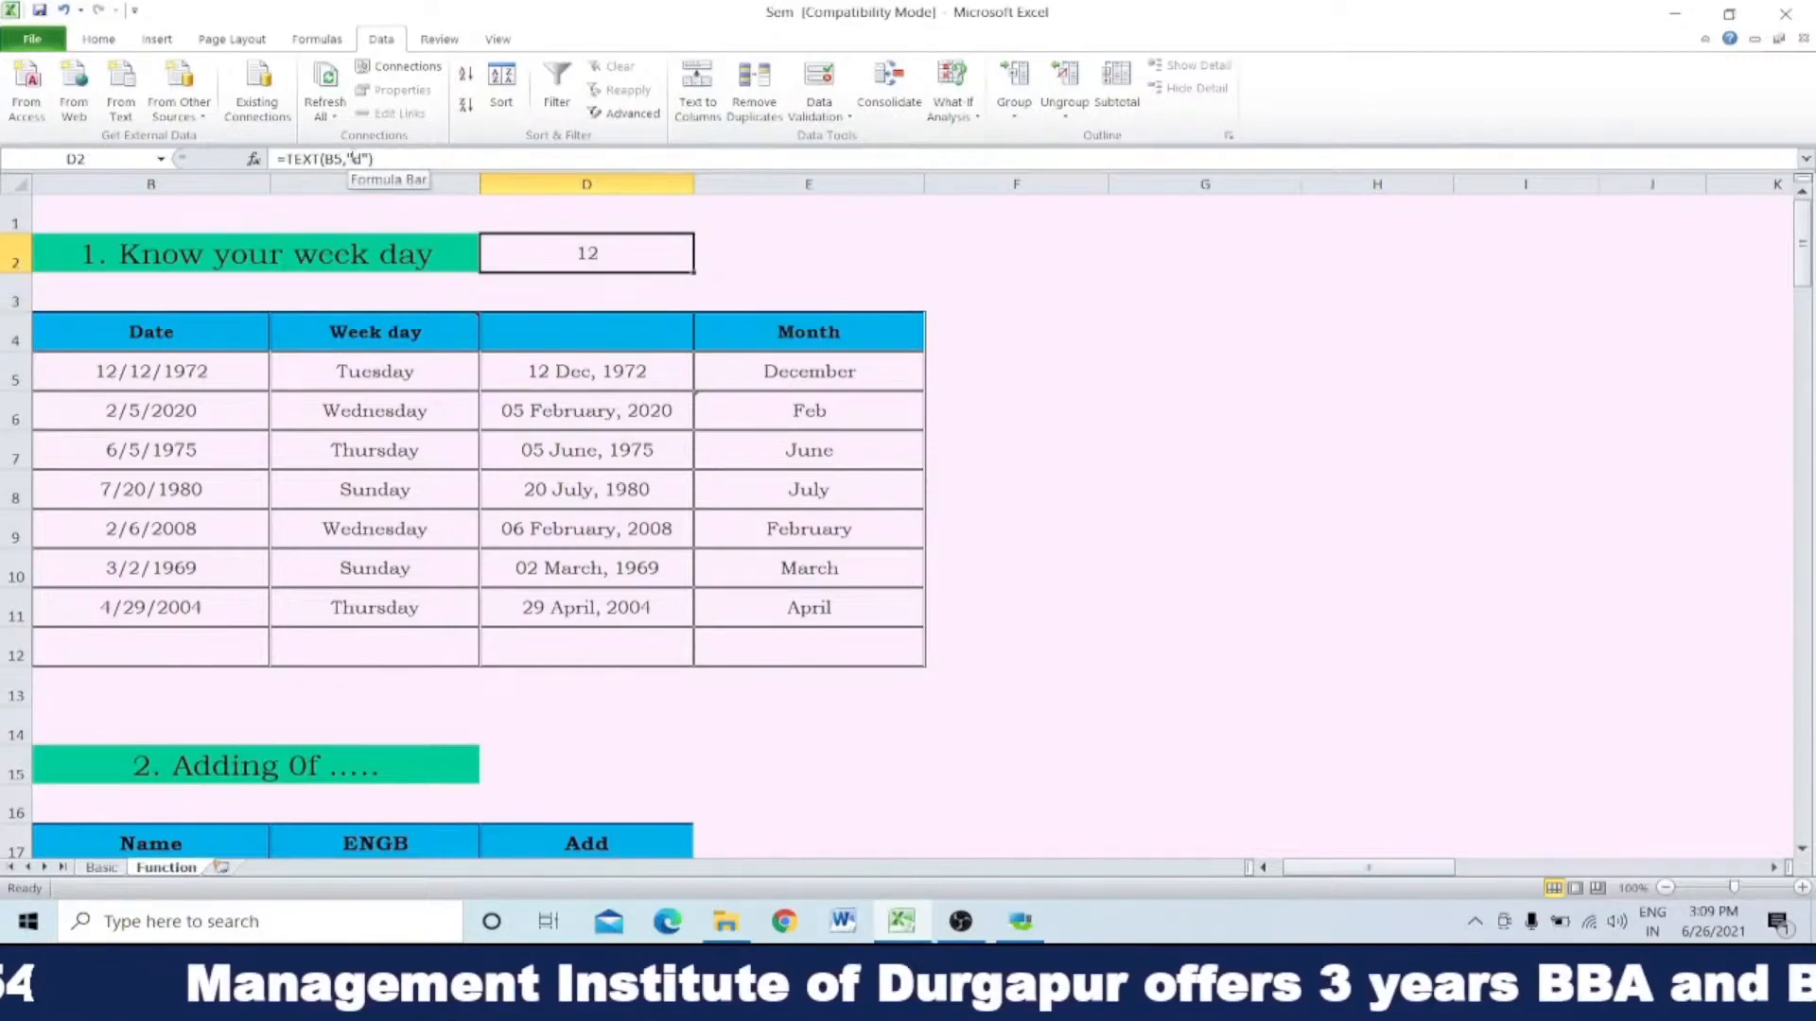
pyautogui.click(343, 159)
pyautogui.press('Return')
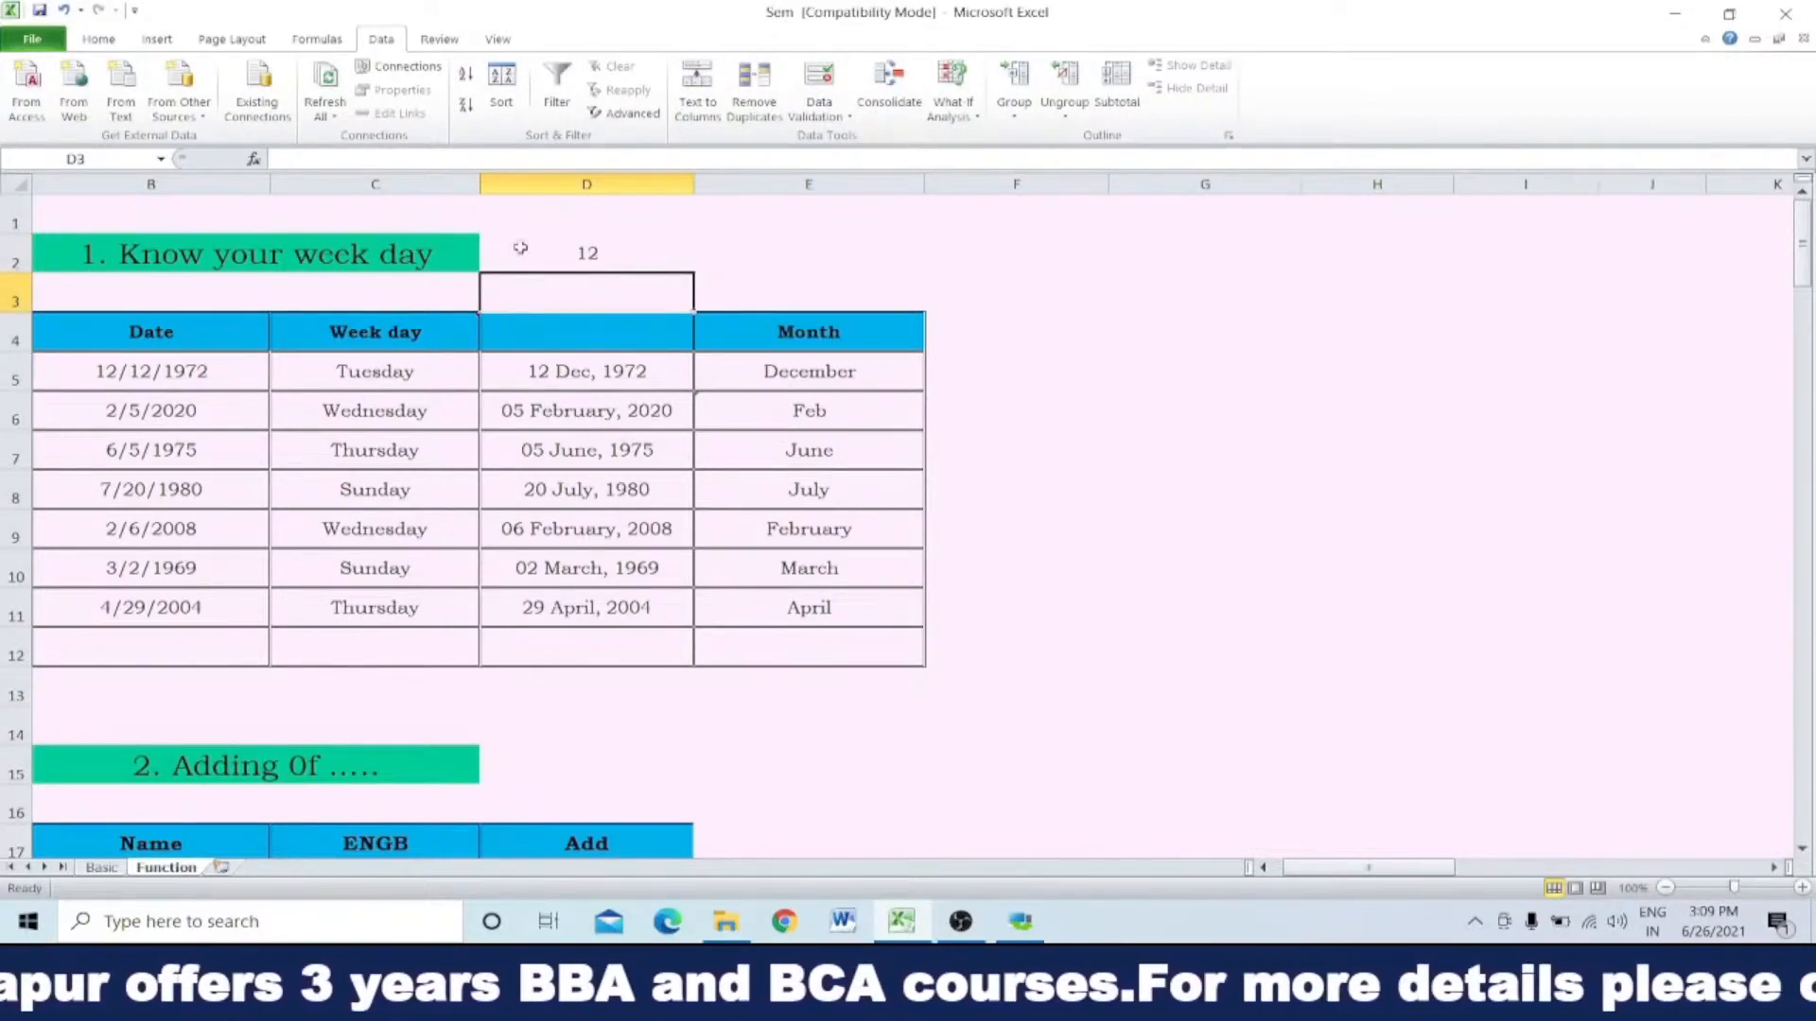
# Step: Set the format text in the D2 formula back to "dddd"
pyautogui.doubleClick(576, 252)
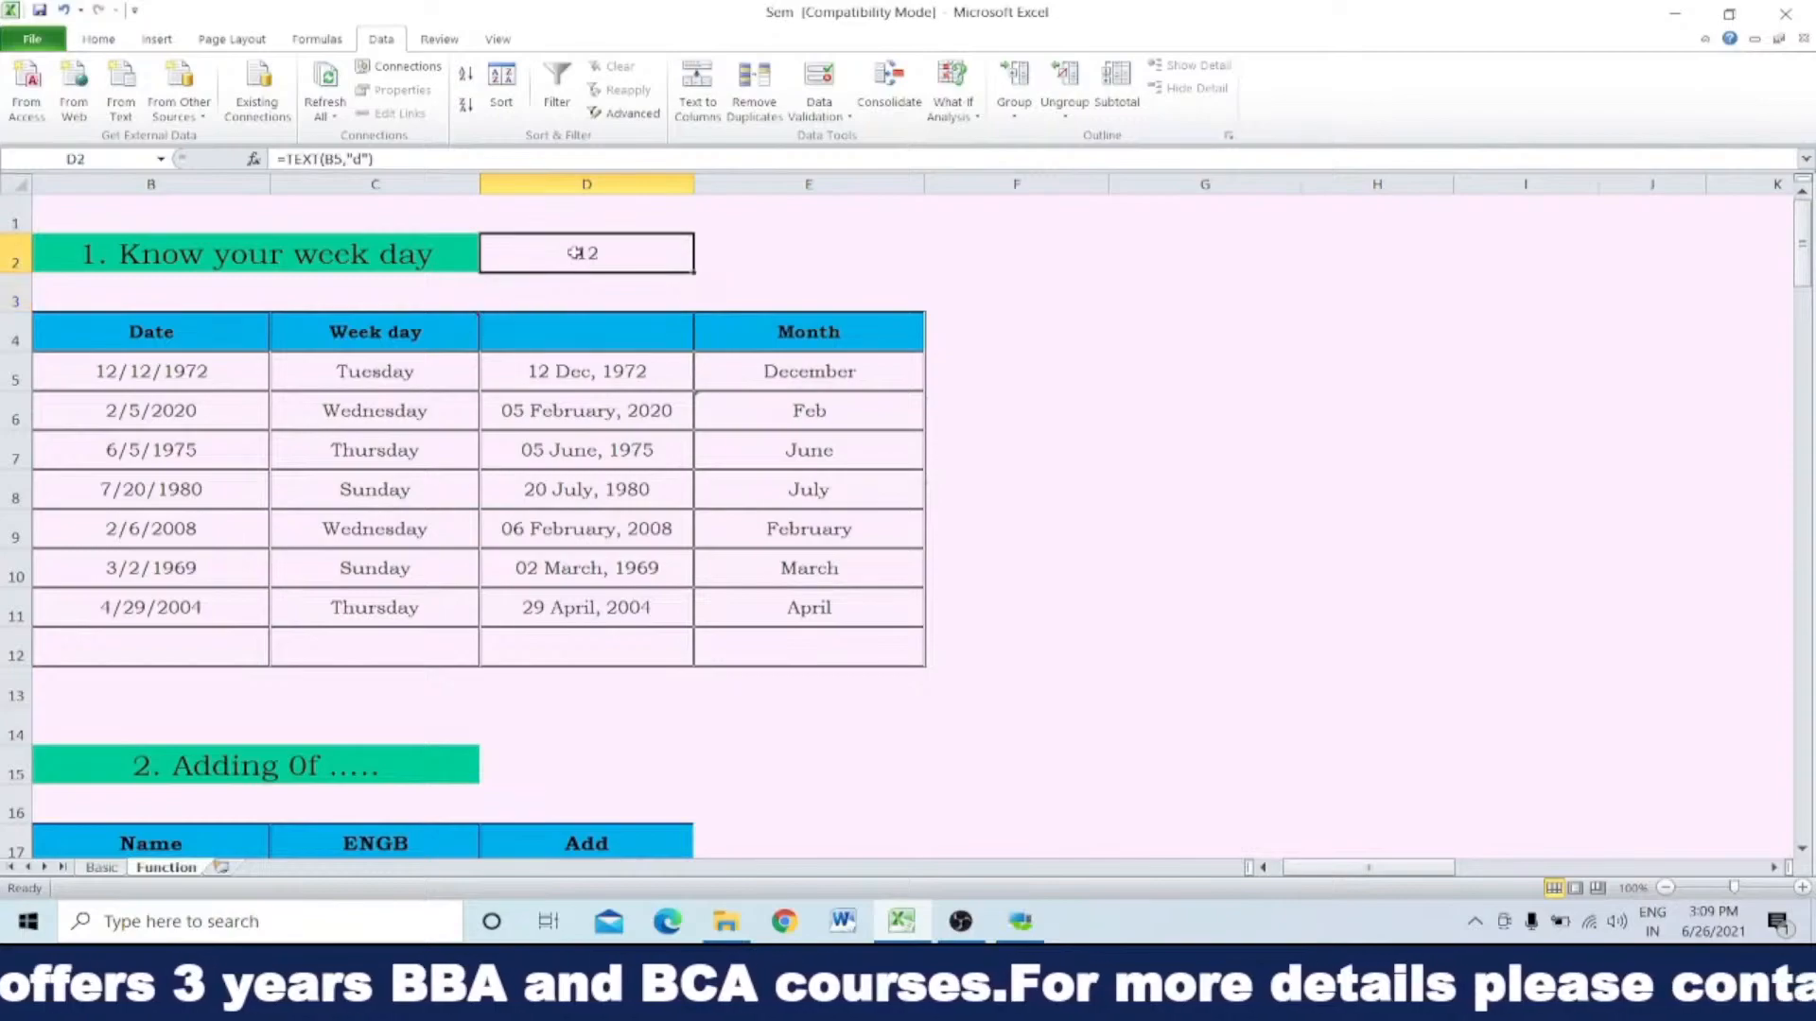
pyautogui.click(624, 253)
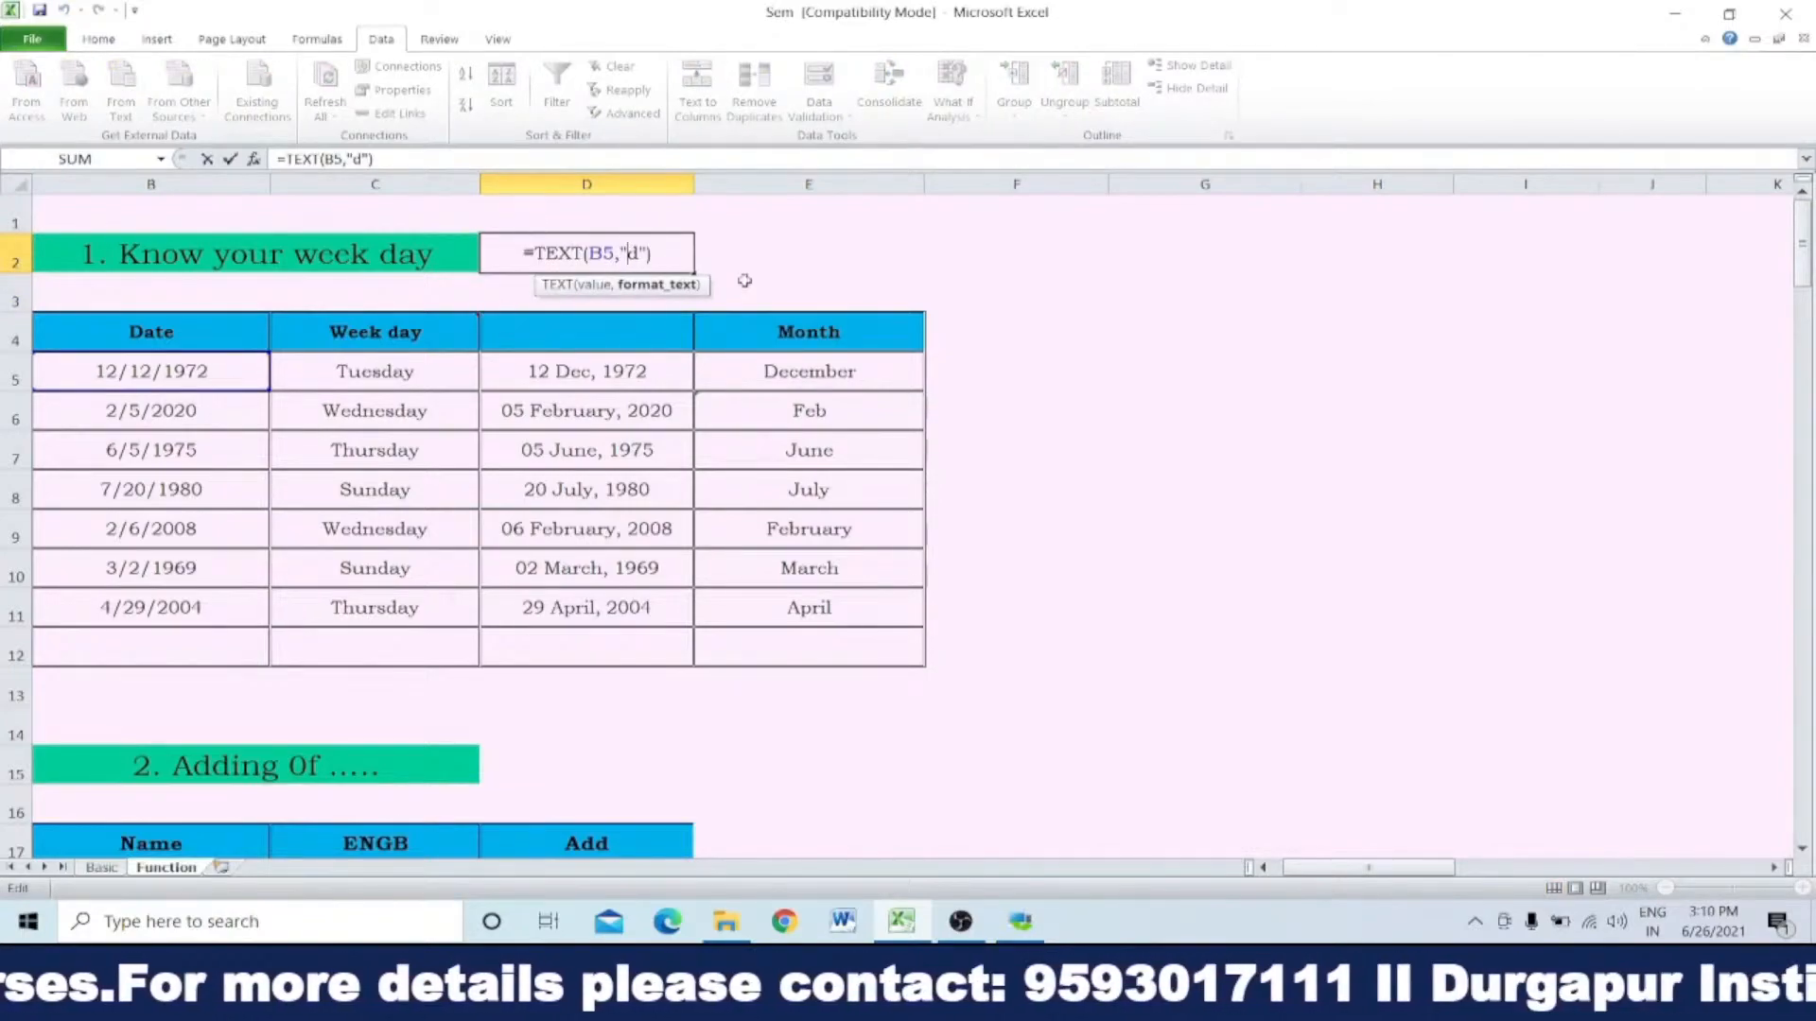
pyautogui.write('ddd')
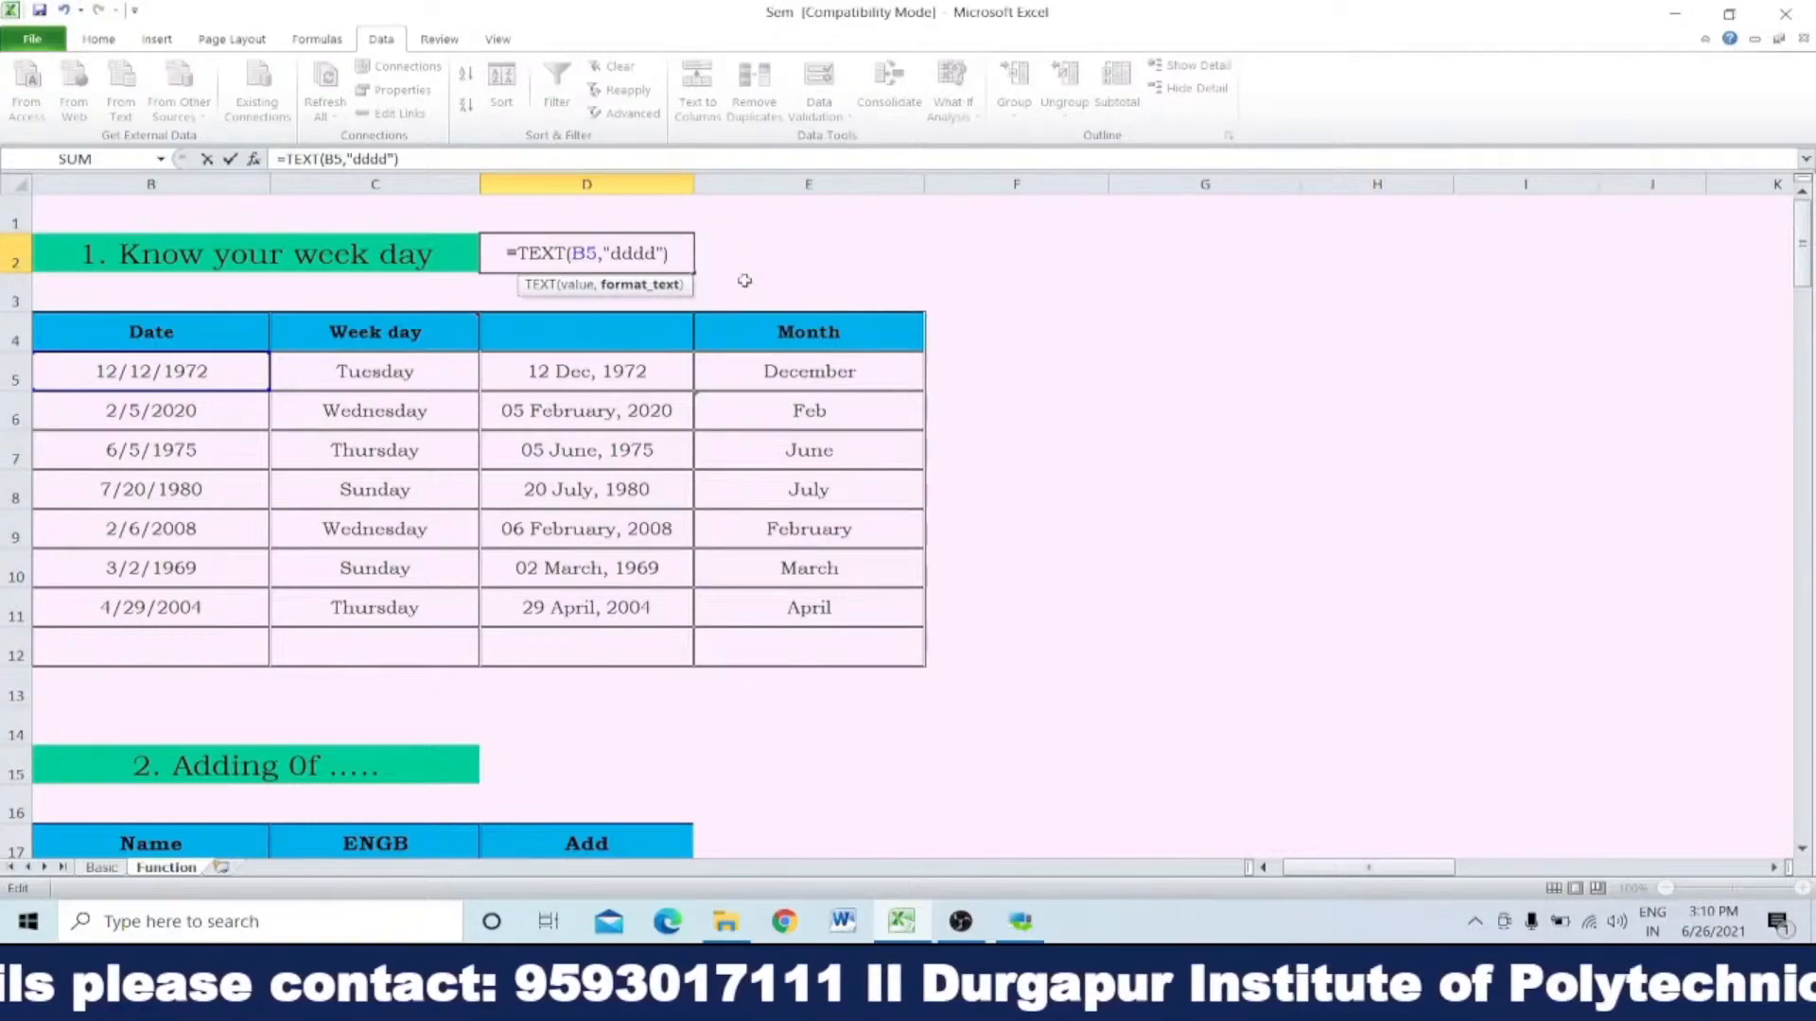
pyautogui.press('Return')
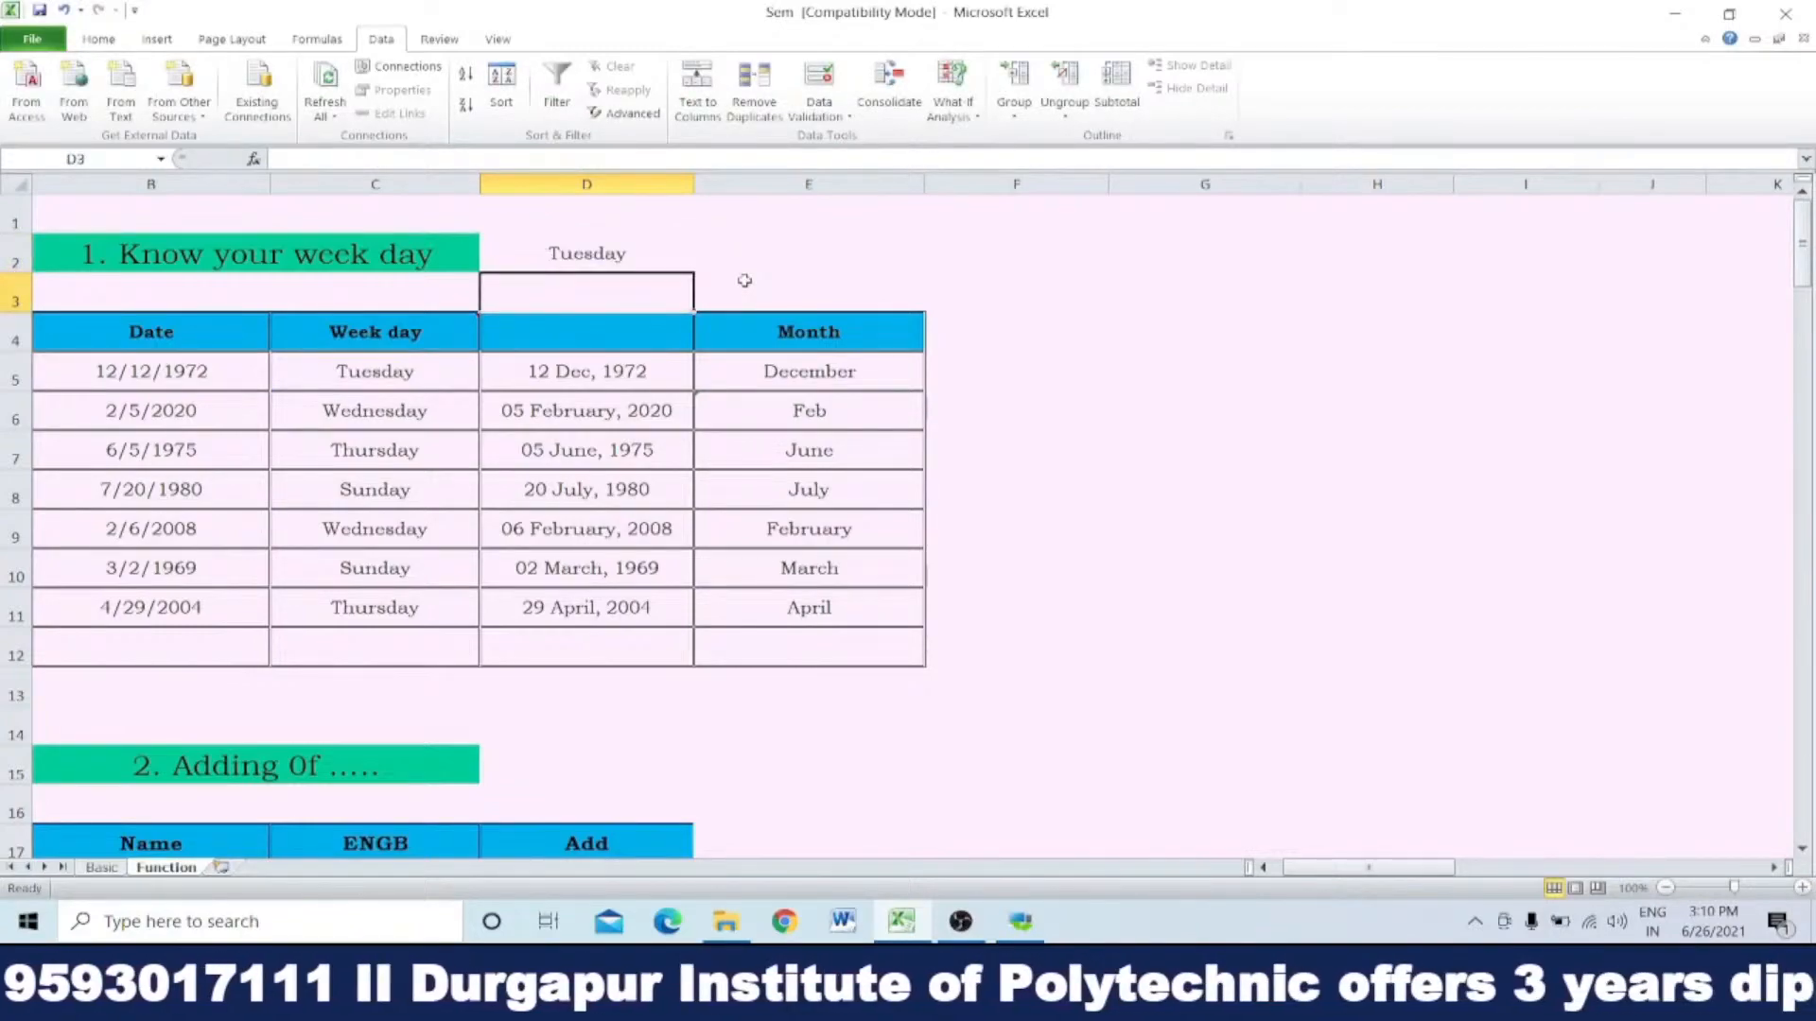
# Step: Fill the Week day formula from C5 down to C11, then clear the results in C6 to C11
pyautogui.click(441, 373)
pyautogui.moveTo(482, 392); pyautogui.dragTo(484, 627)
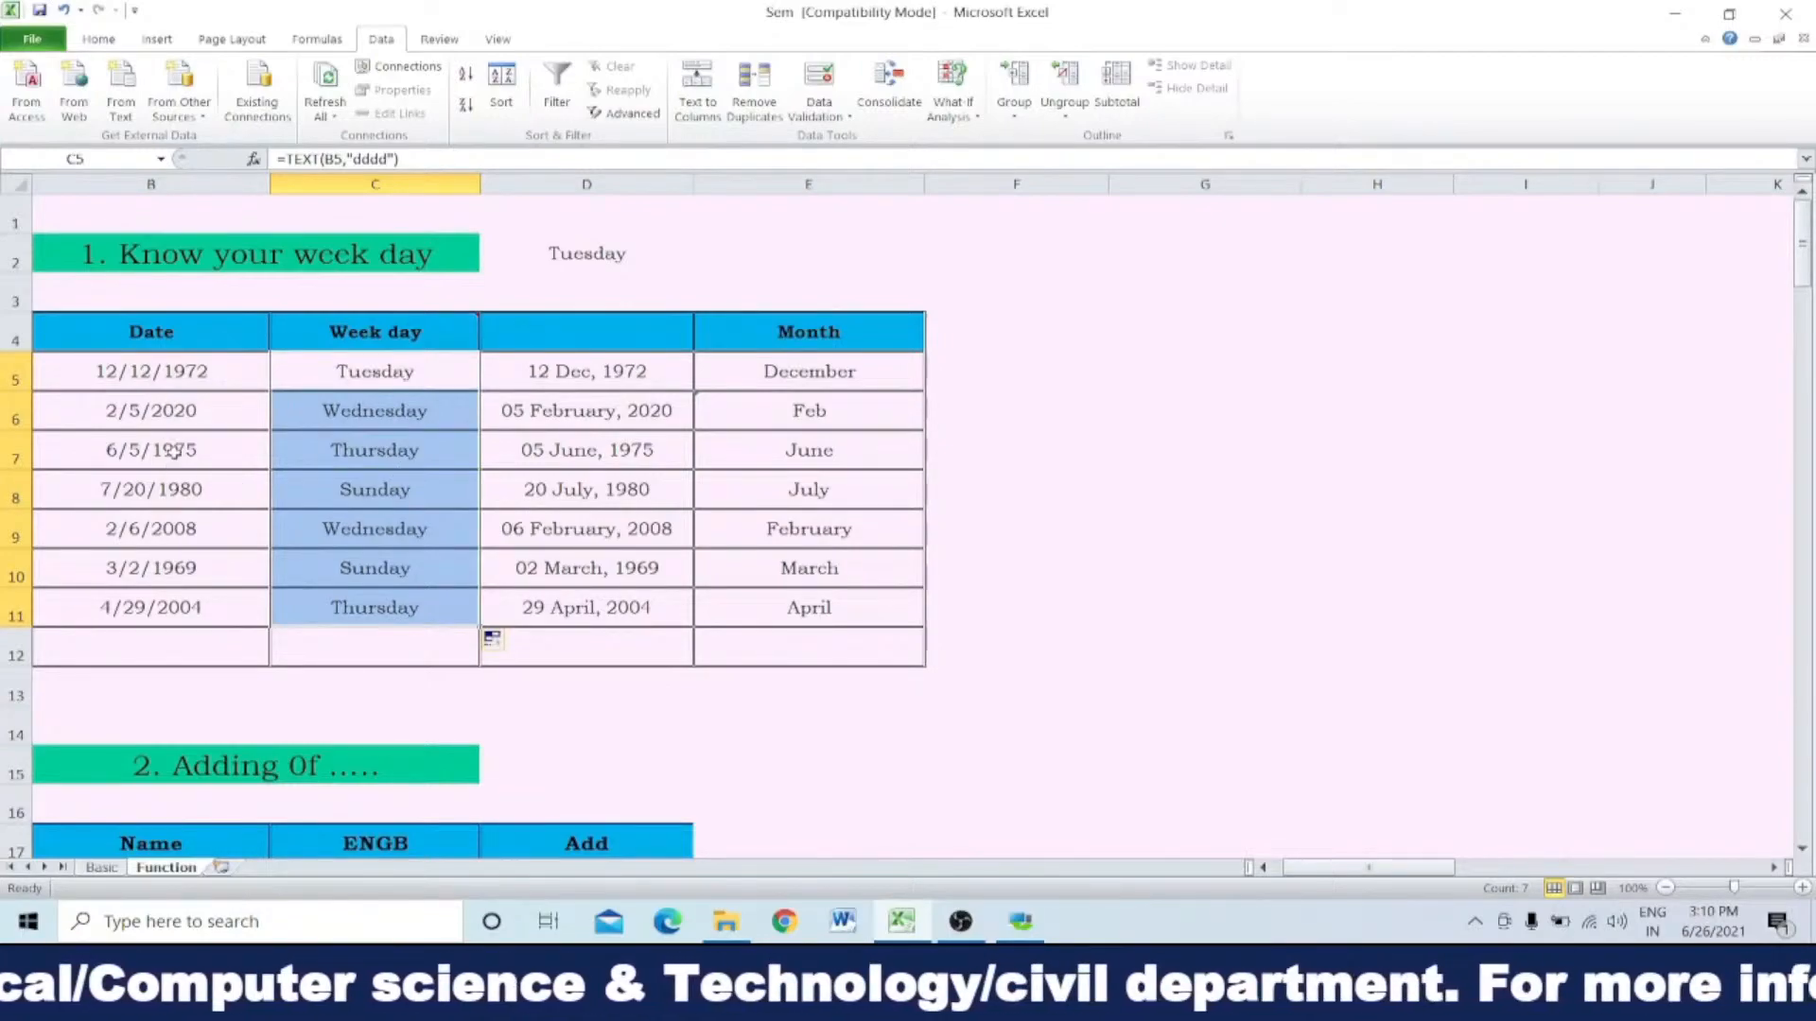
pyautogui.moveTo(341, 409); pyautogui.dragTo(343, 607)
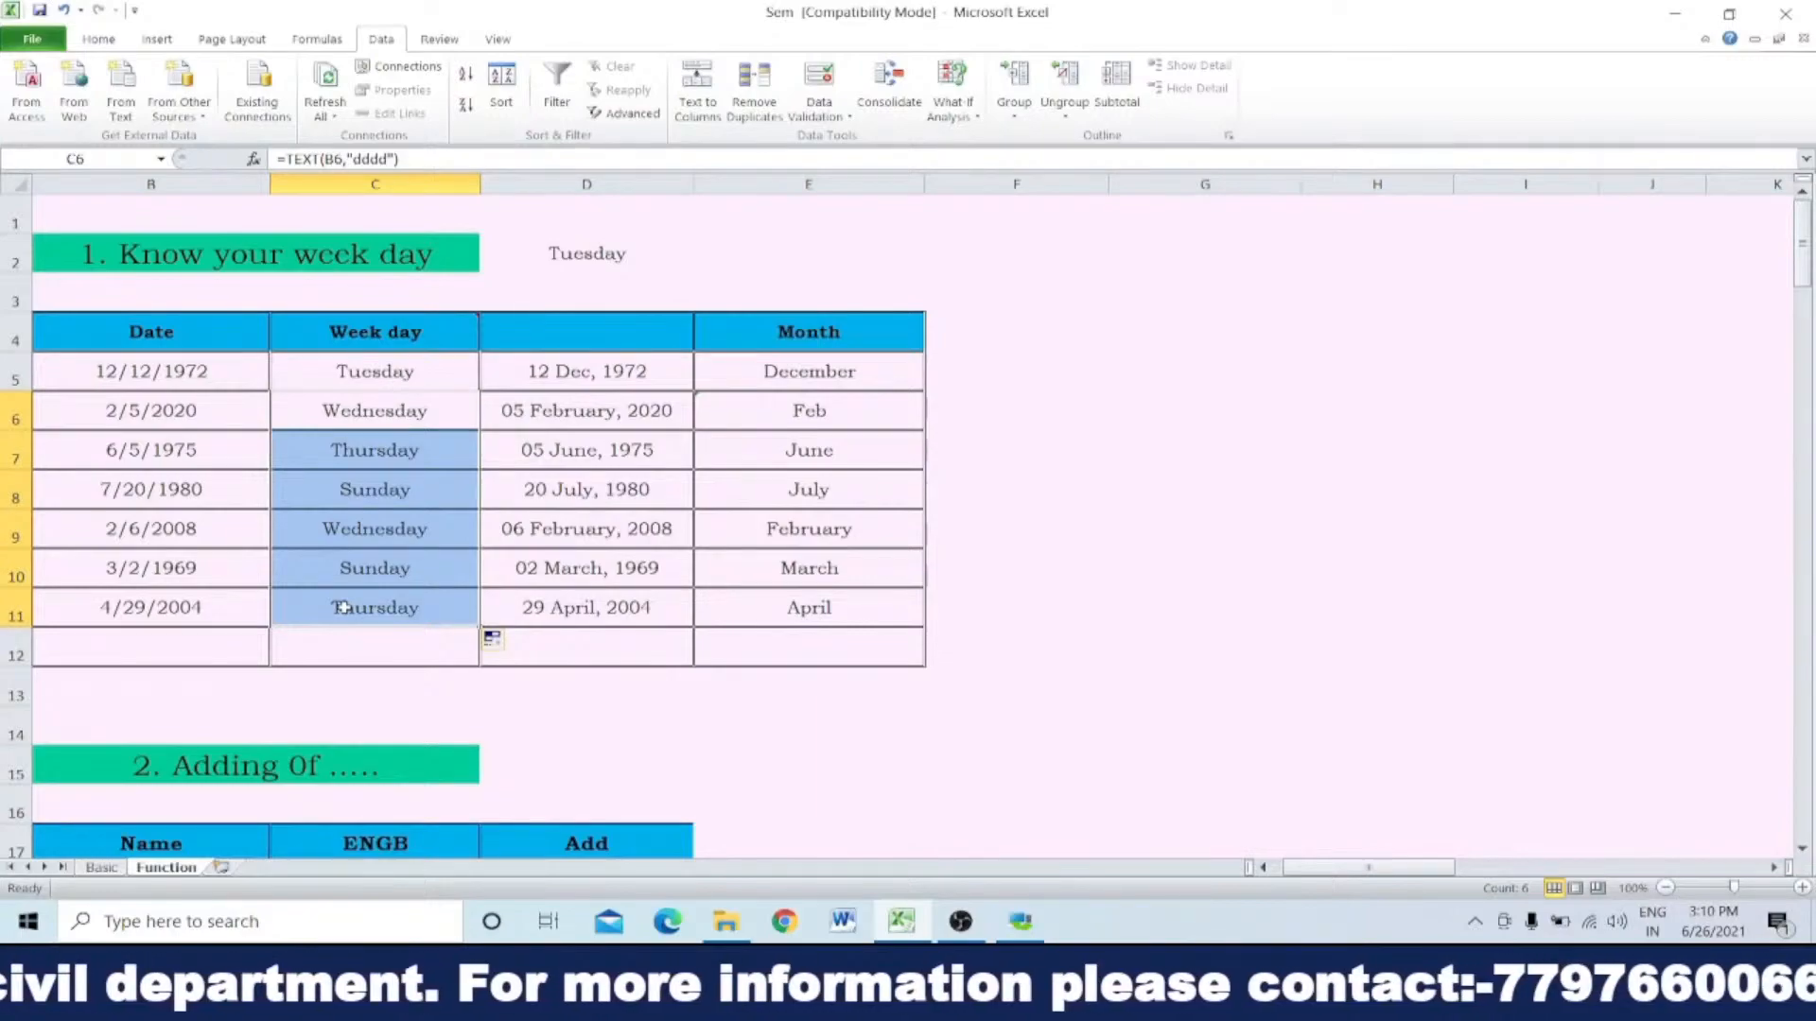
pyautogui.press('Delete')
# Step: Examine the format text inside the Week day formula in C5, keeping the formula as it is
pyautogui.click(430, 383)
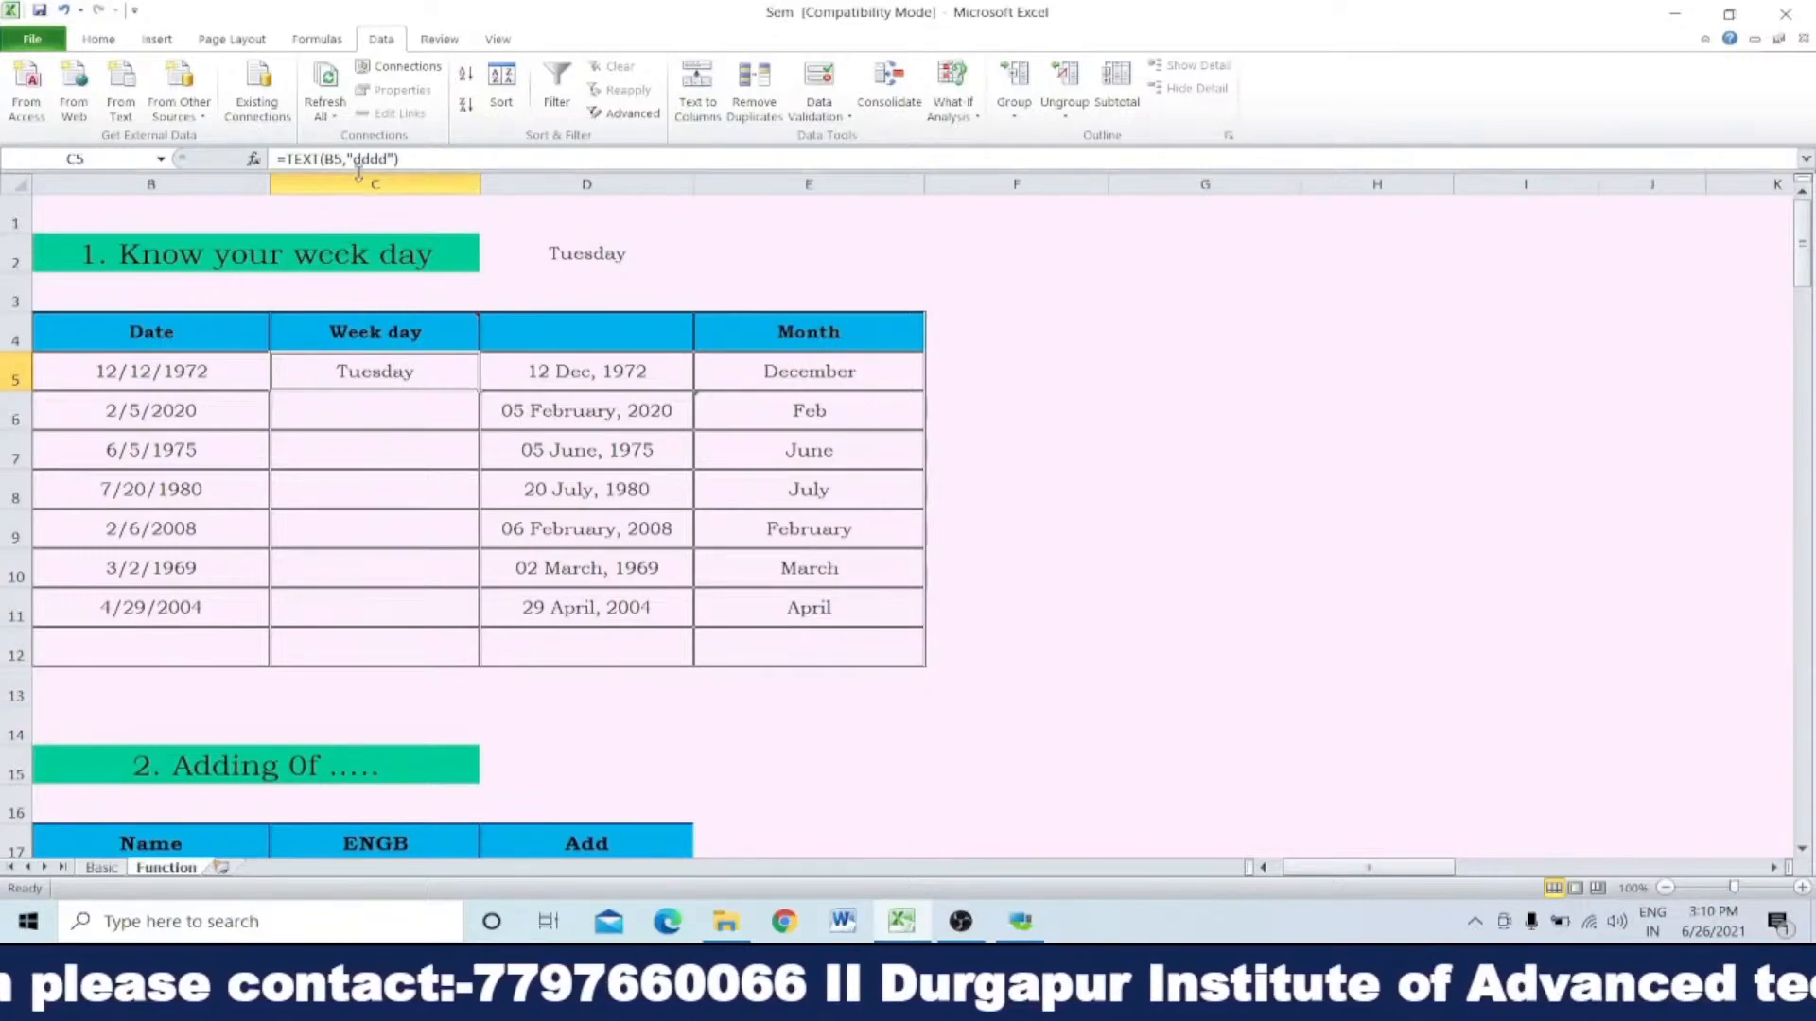
pyautogui.doubleClick(365, 373)
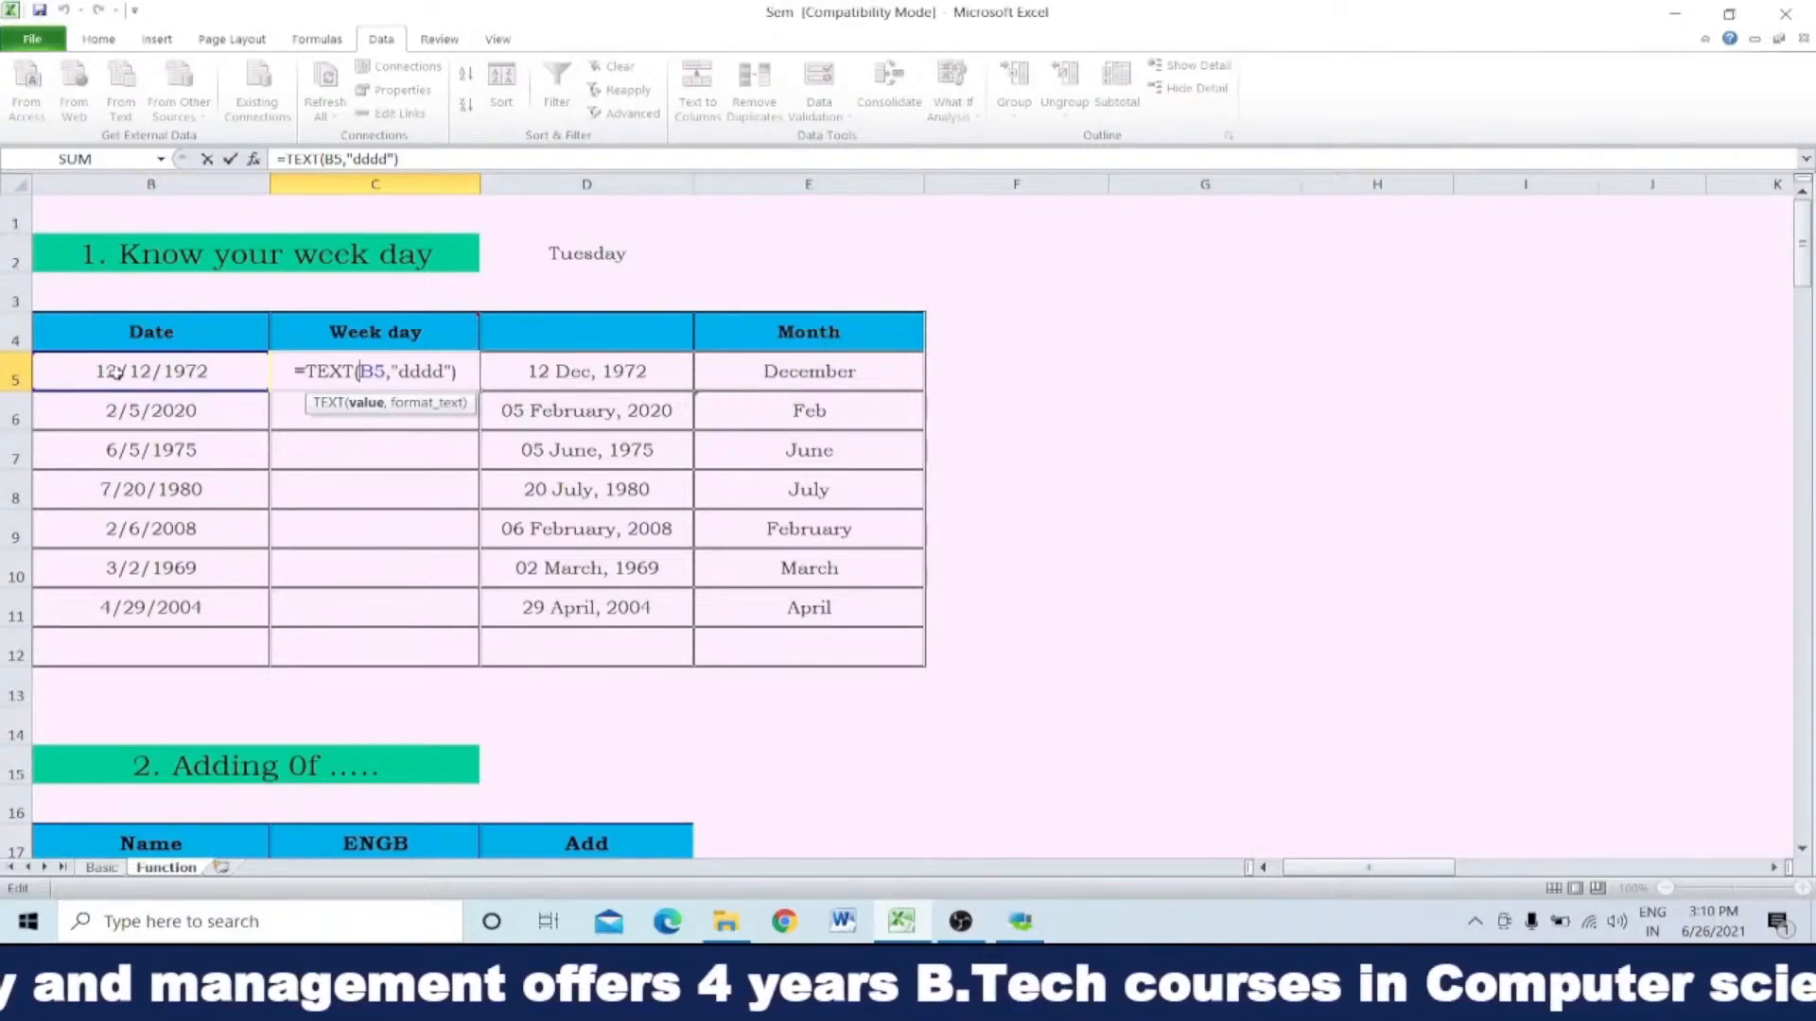
pyautogui.doubleClick(408, 372)
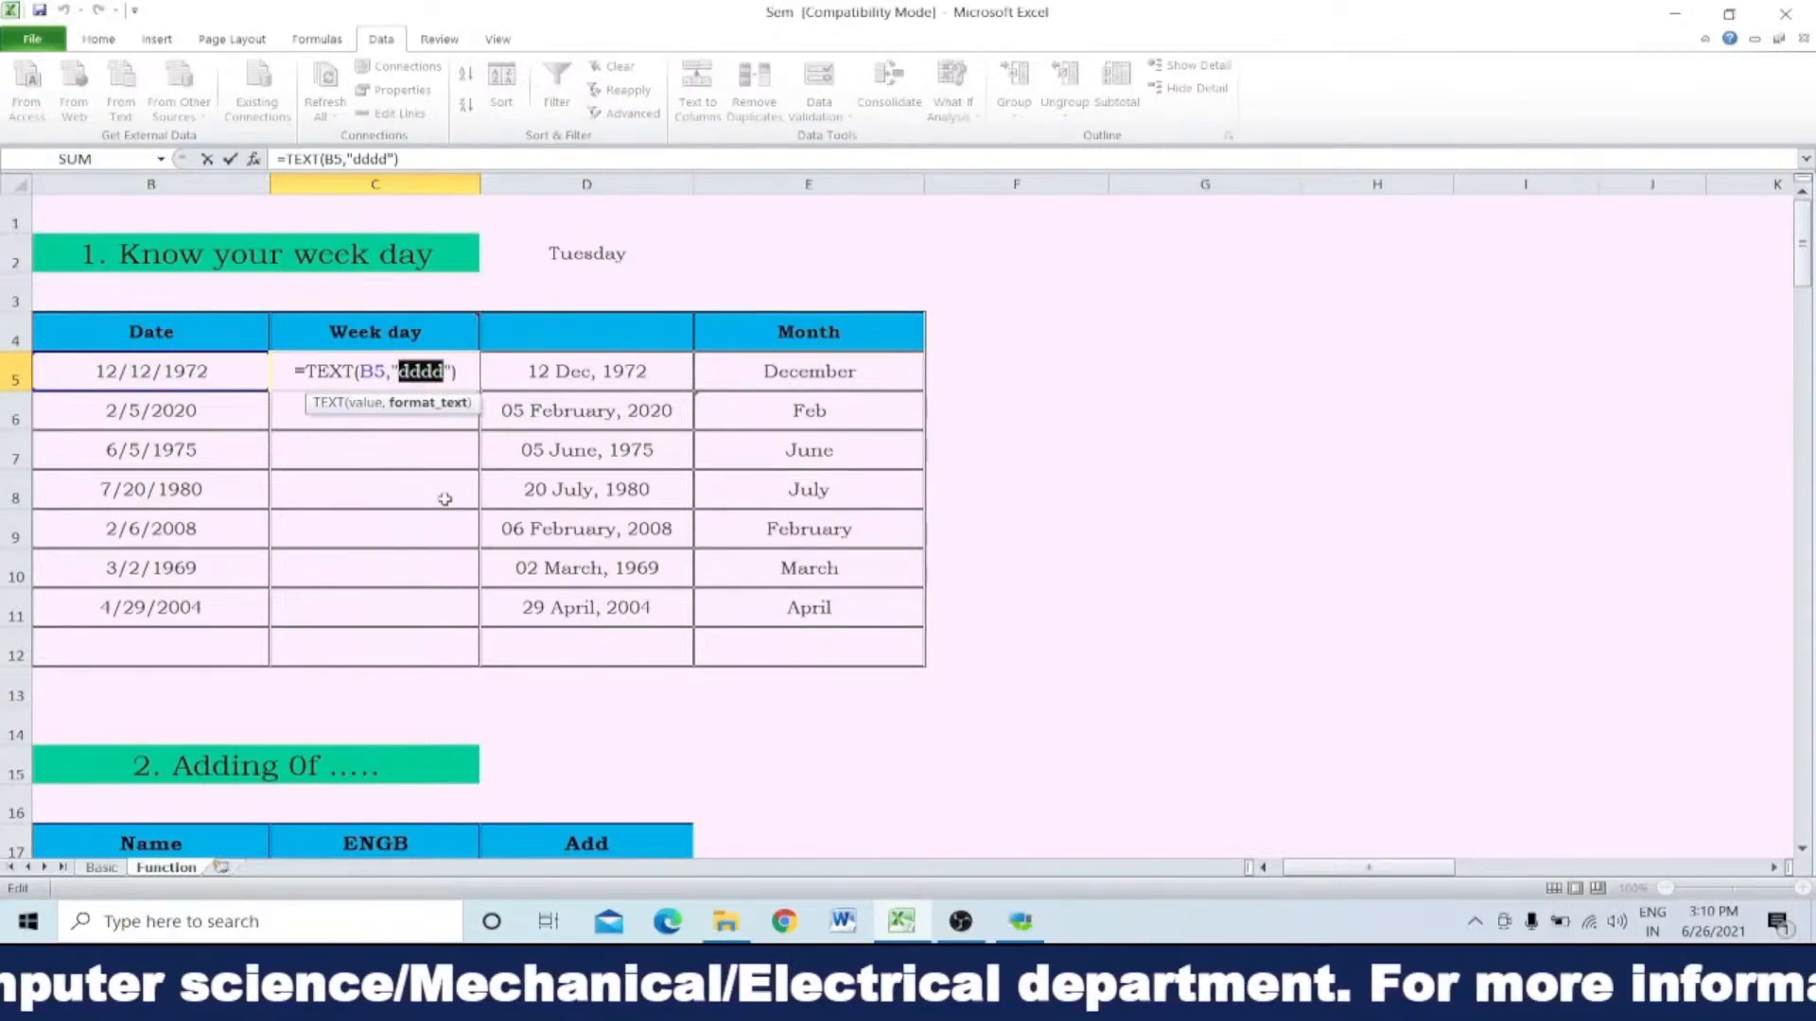
pyautogui.press('Return')
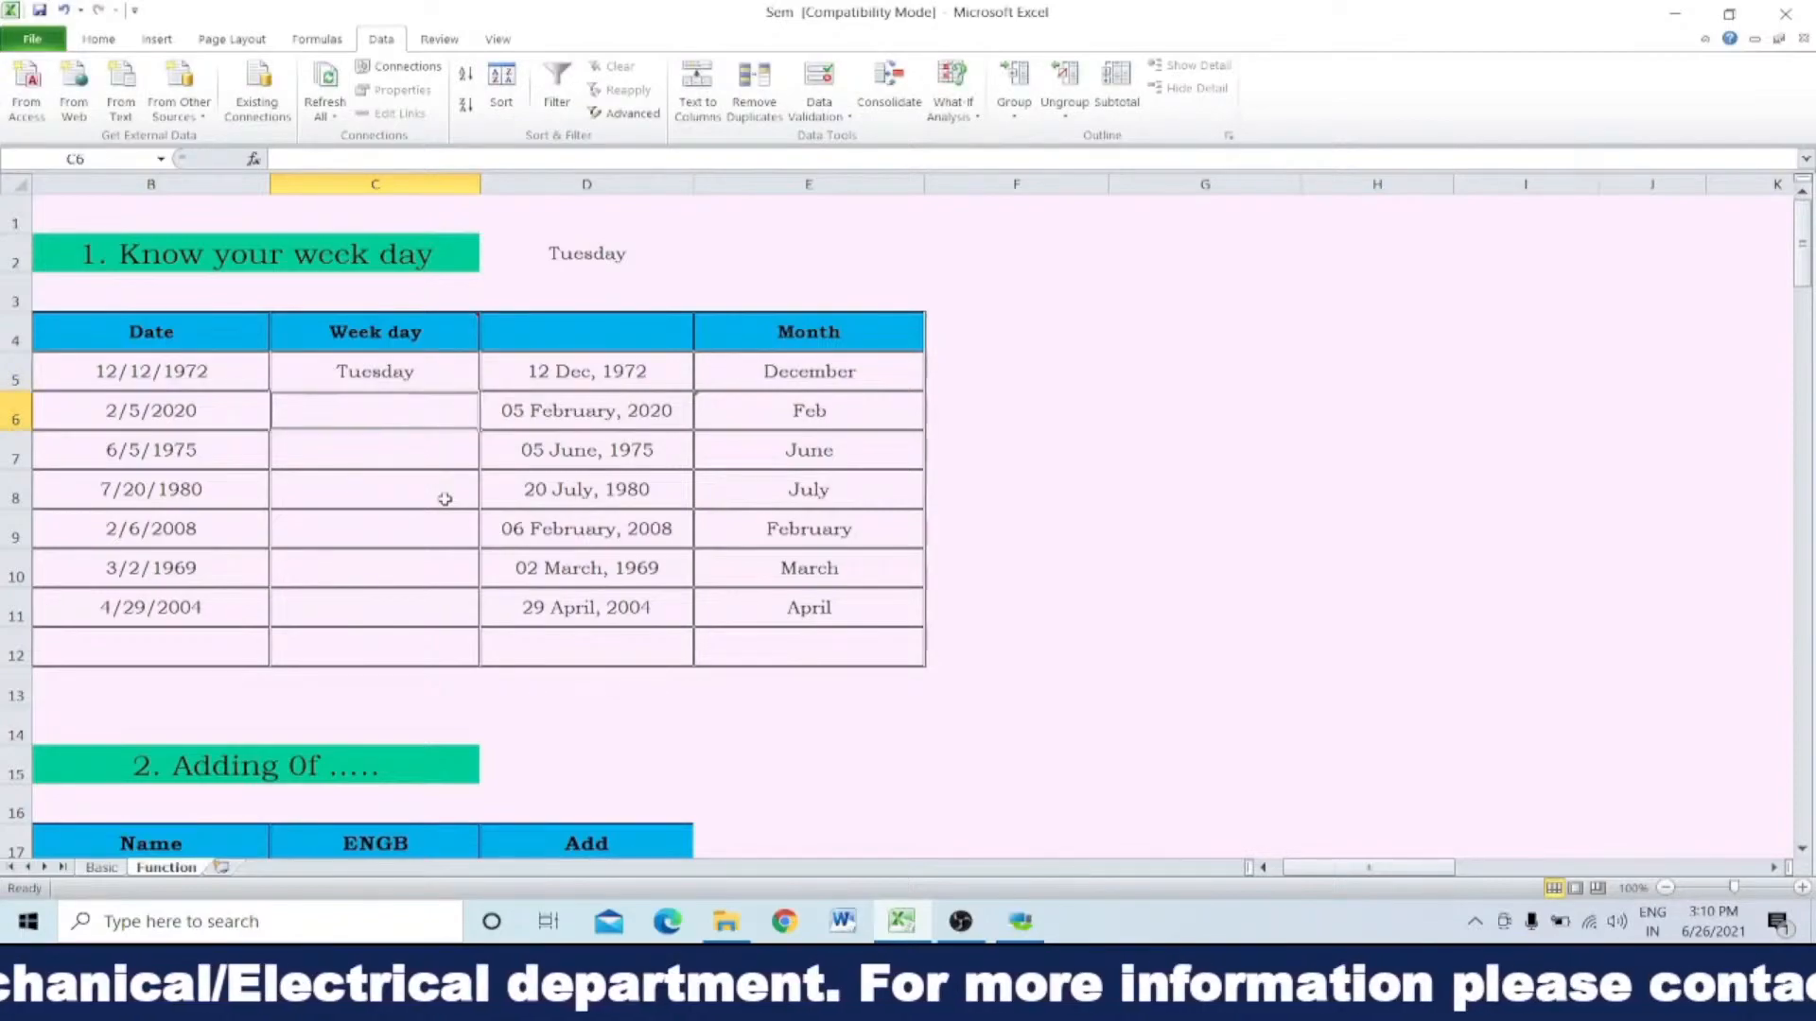
# Step: Fill the Week day formula from C5 down to C11
pyautogui.click(463, 381)
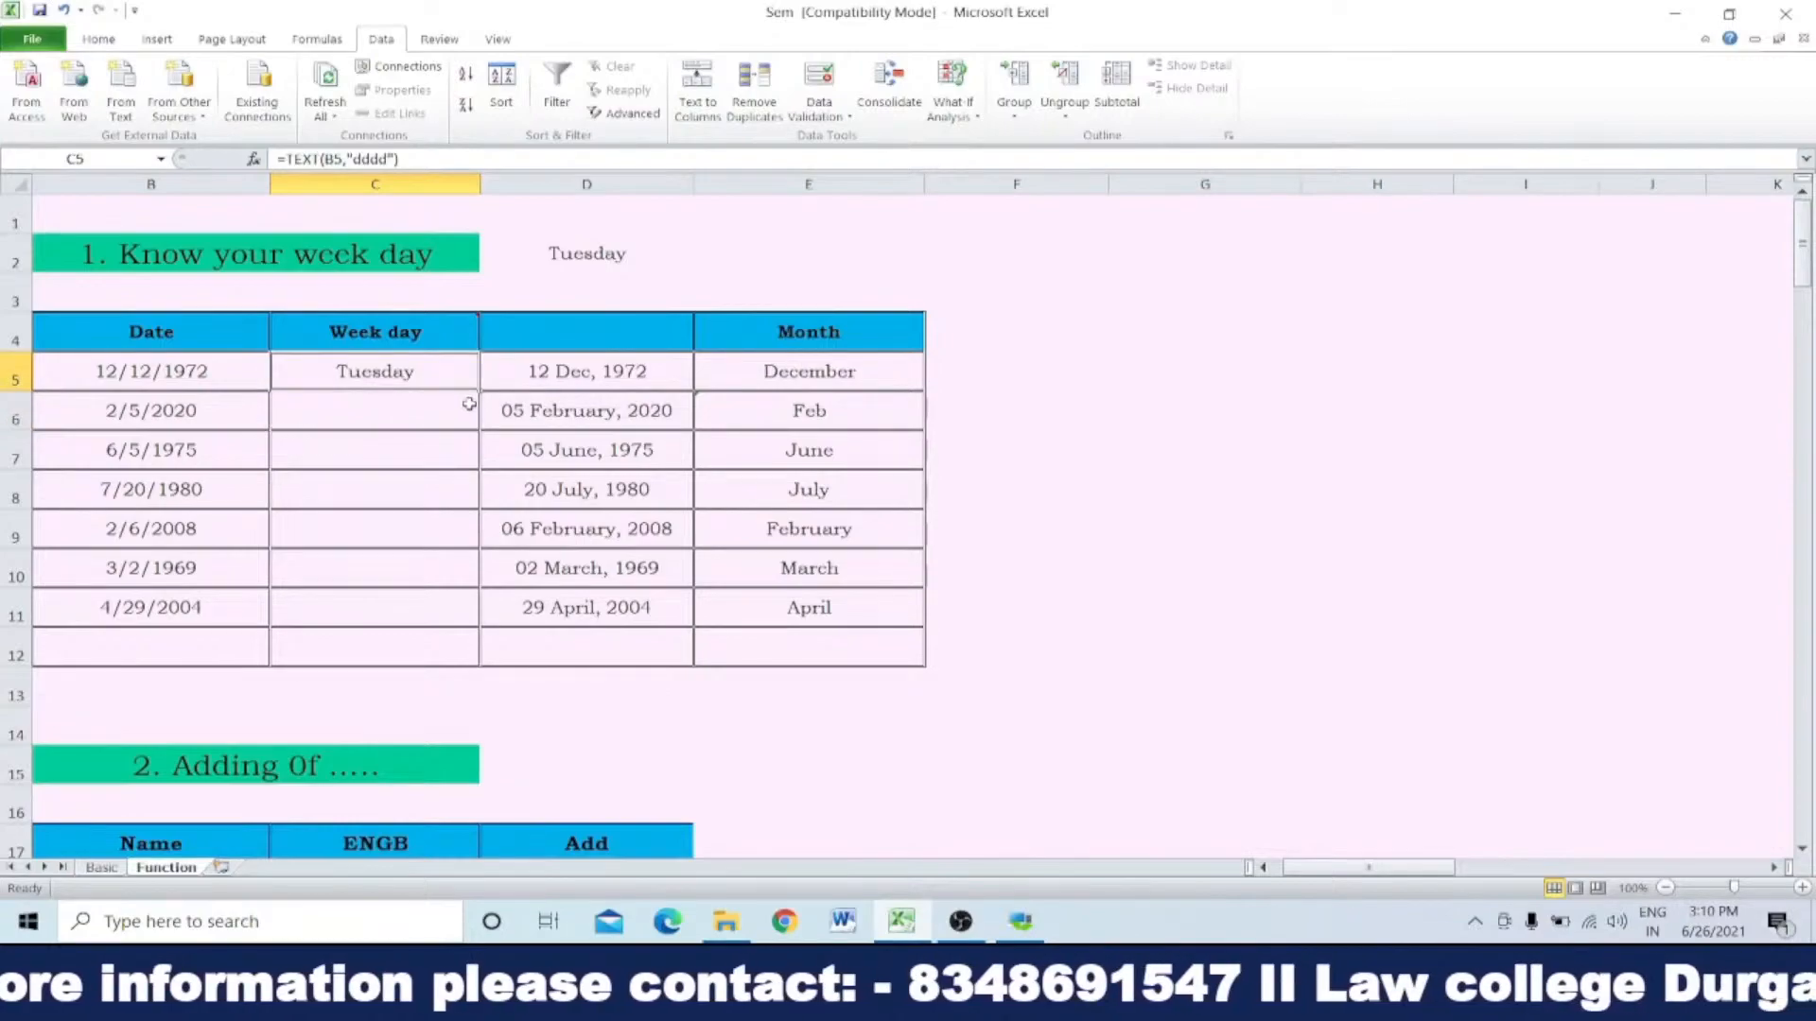
pyautogui.doubleClick(479, 390)
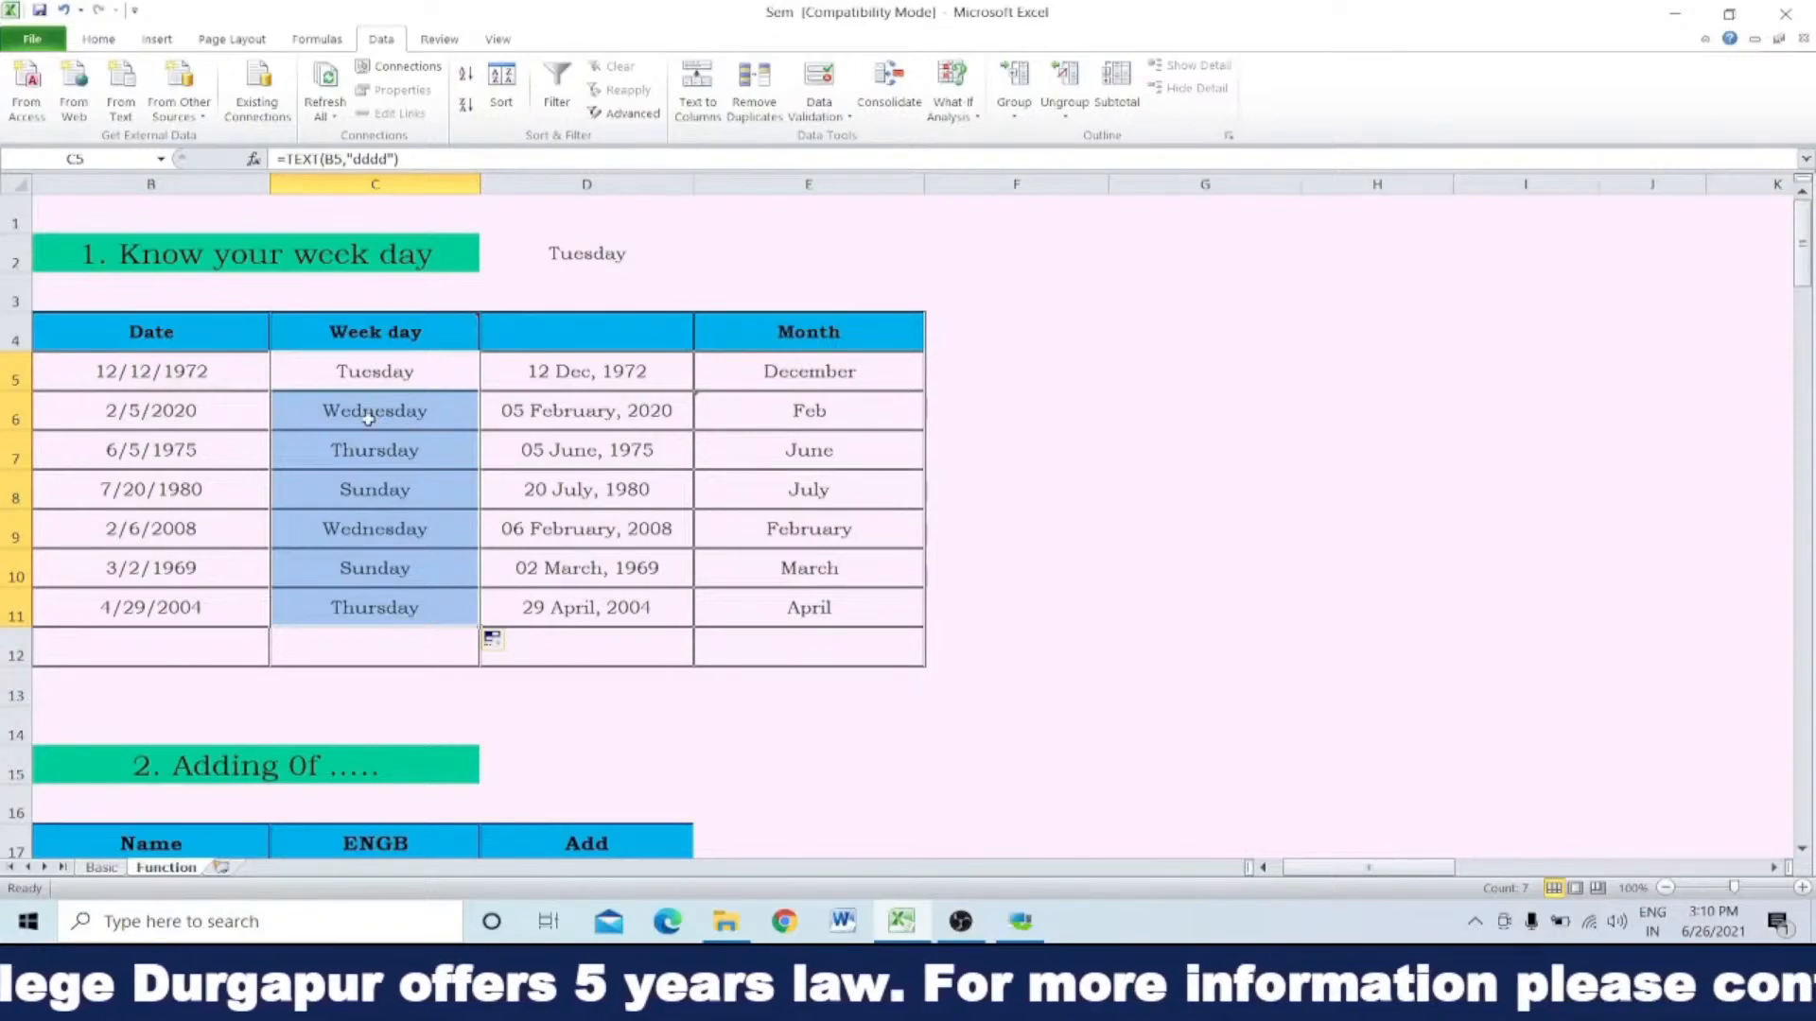
# Step: Enter the date 25/04/2000 in B5, in day/month/year order
pyautogui.click(199, 373)
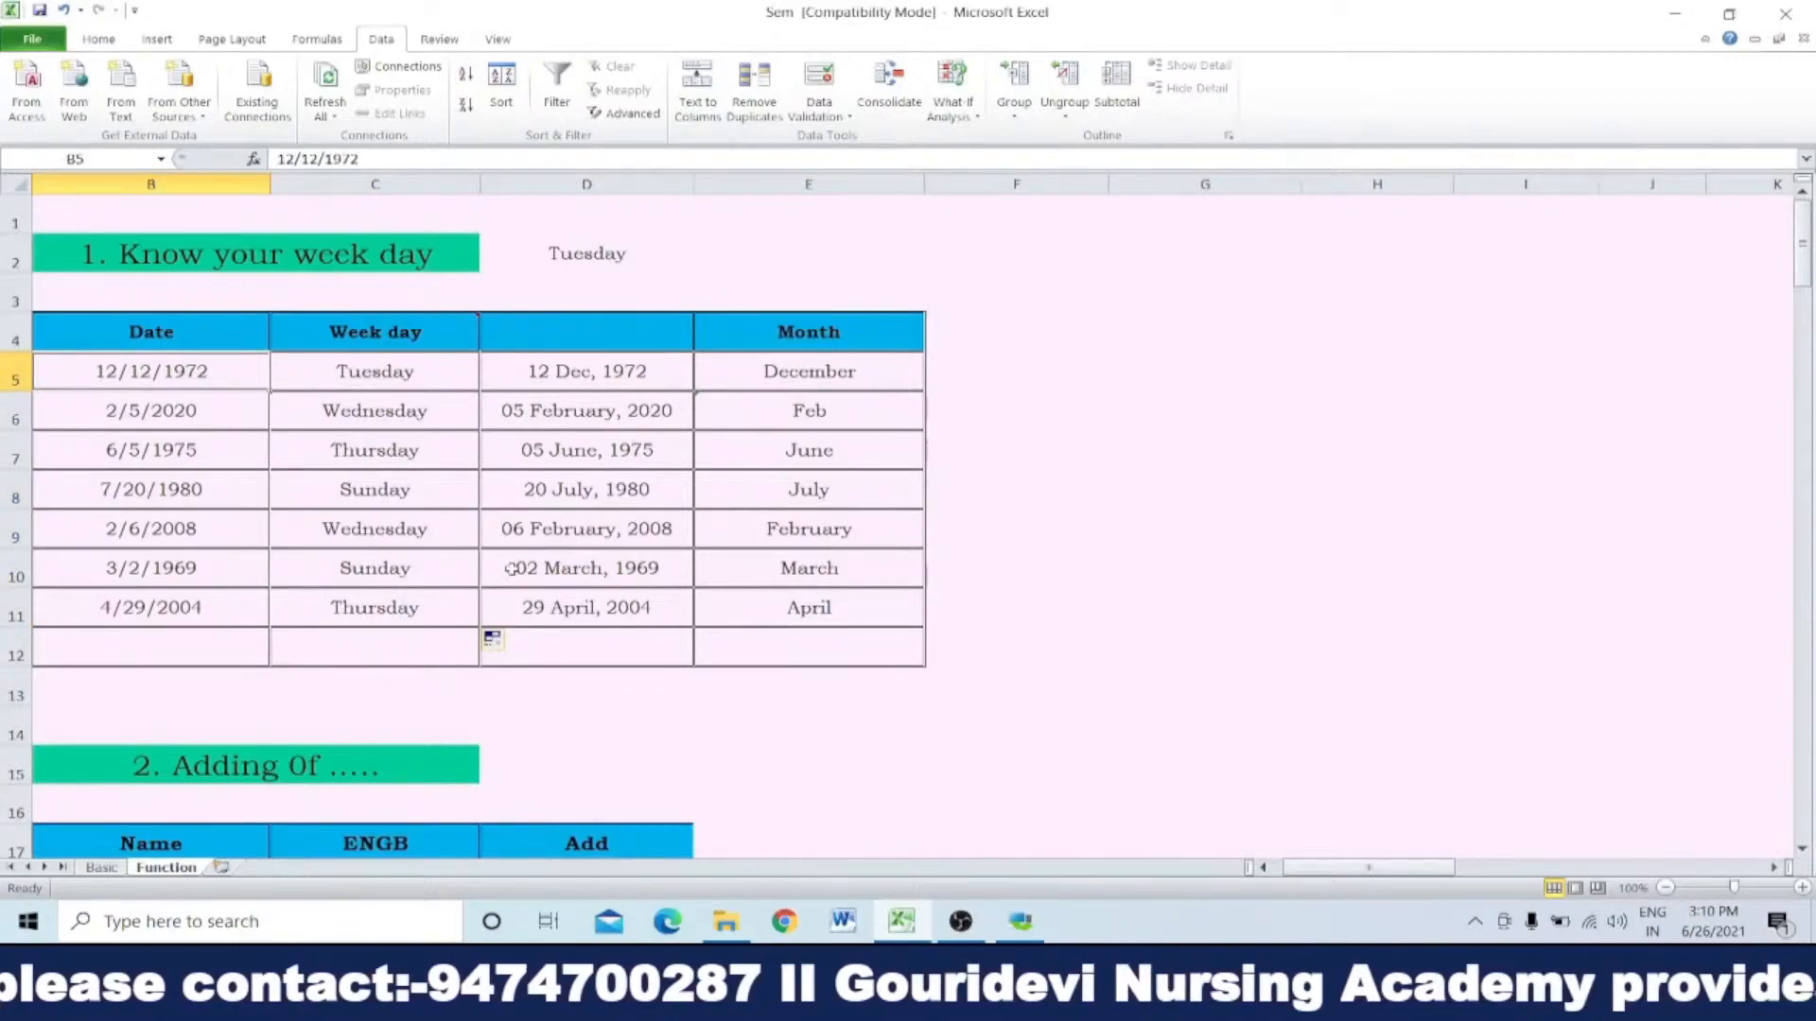
pyautogui.write('25')
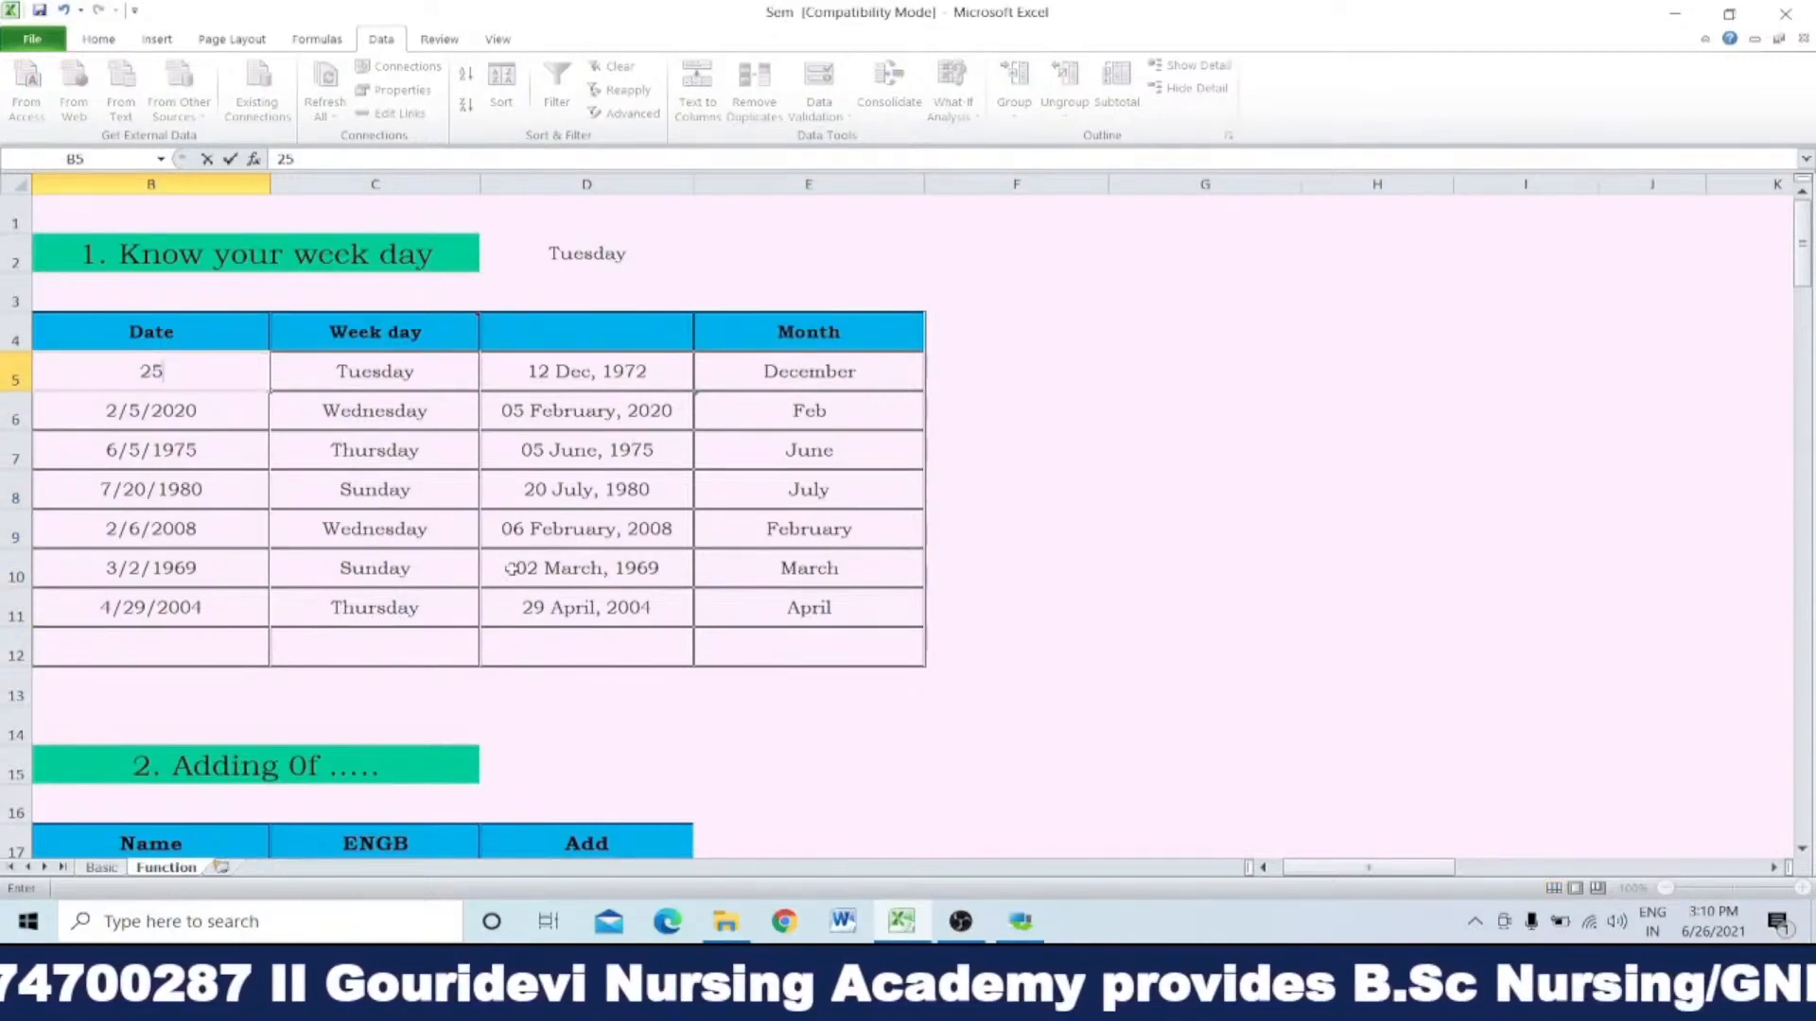
pyautogui.write('/0')
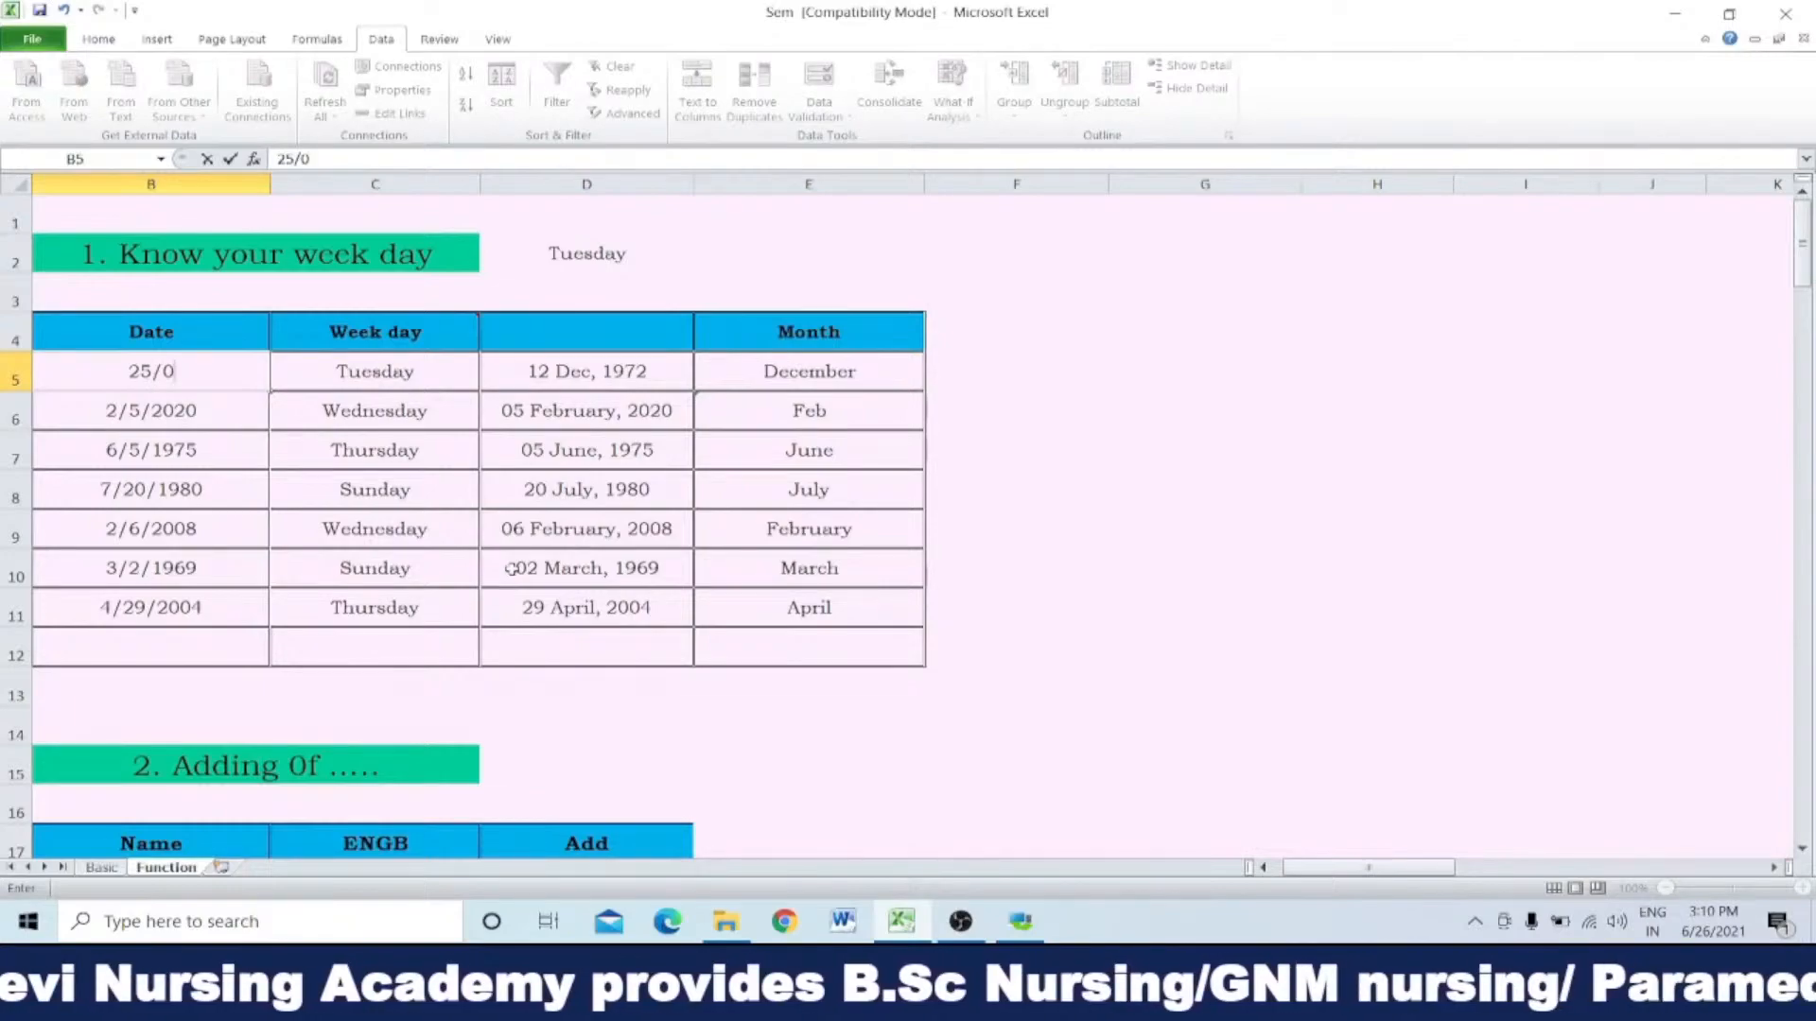
pyautogui.write('4/')
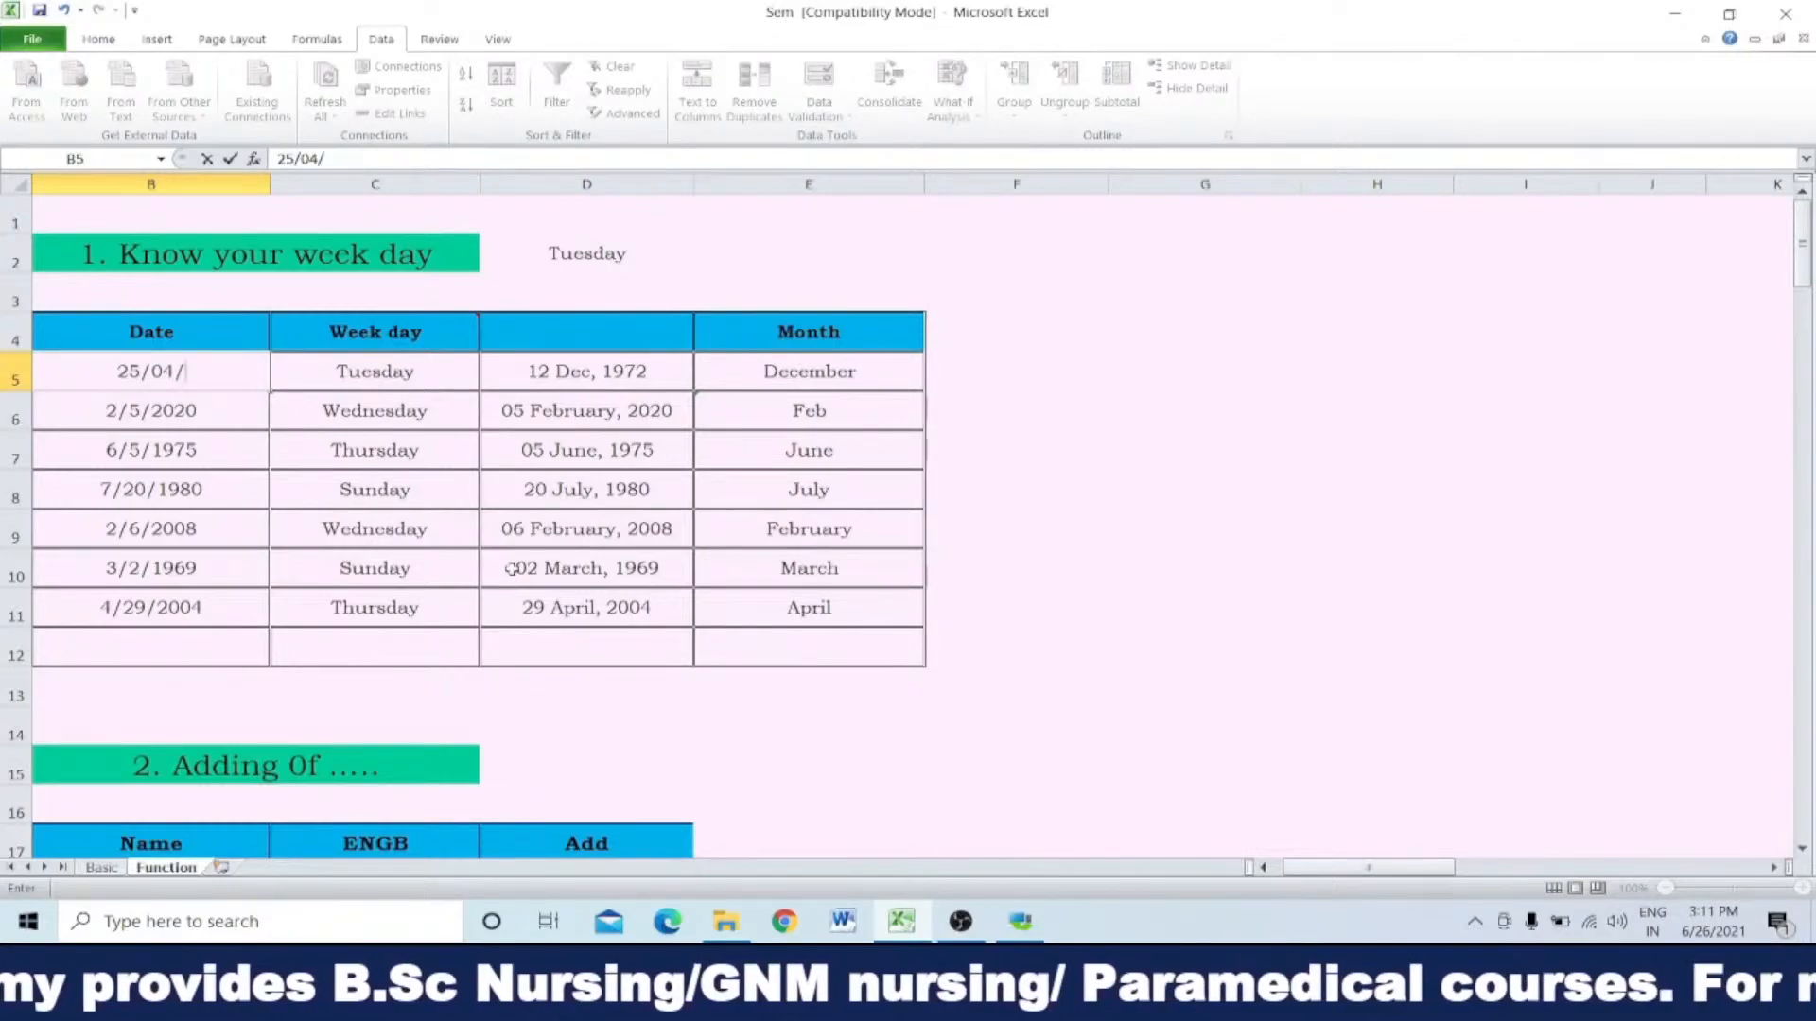
pyautogui.write('2000')
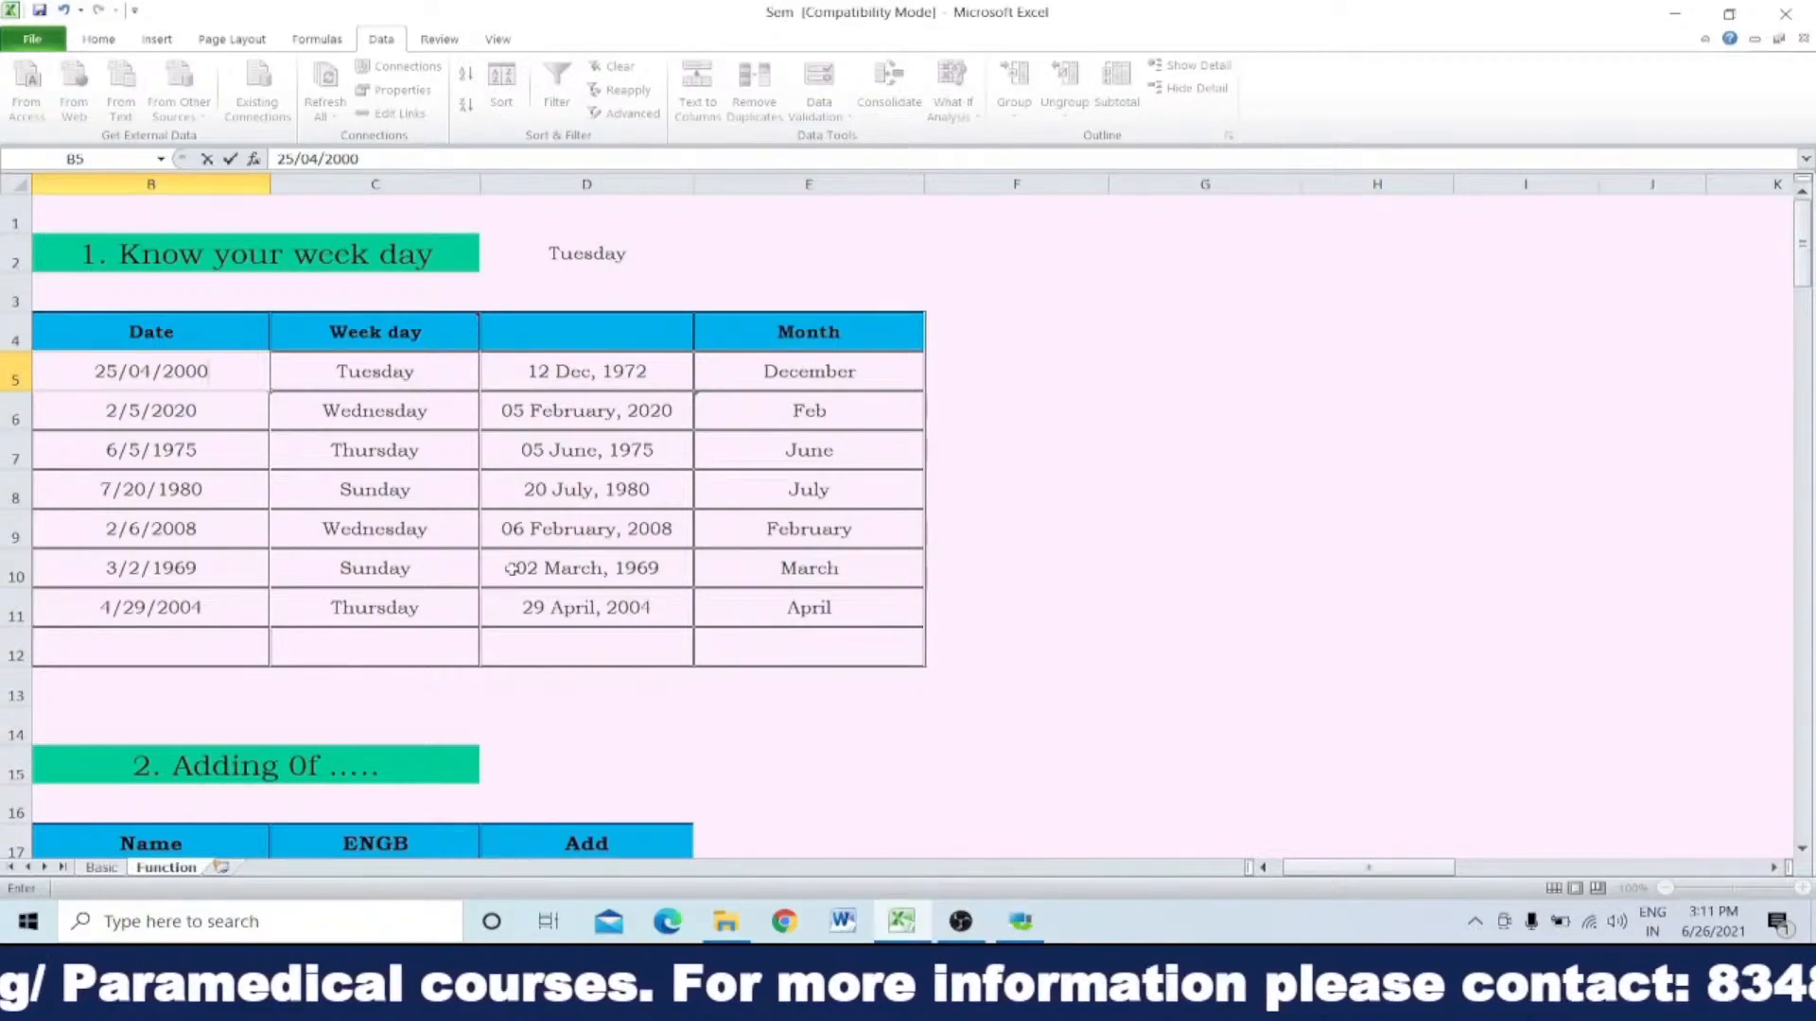
pyautogui.press('Return')
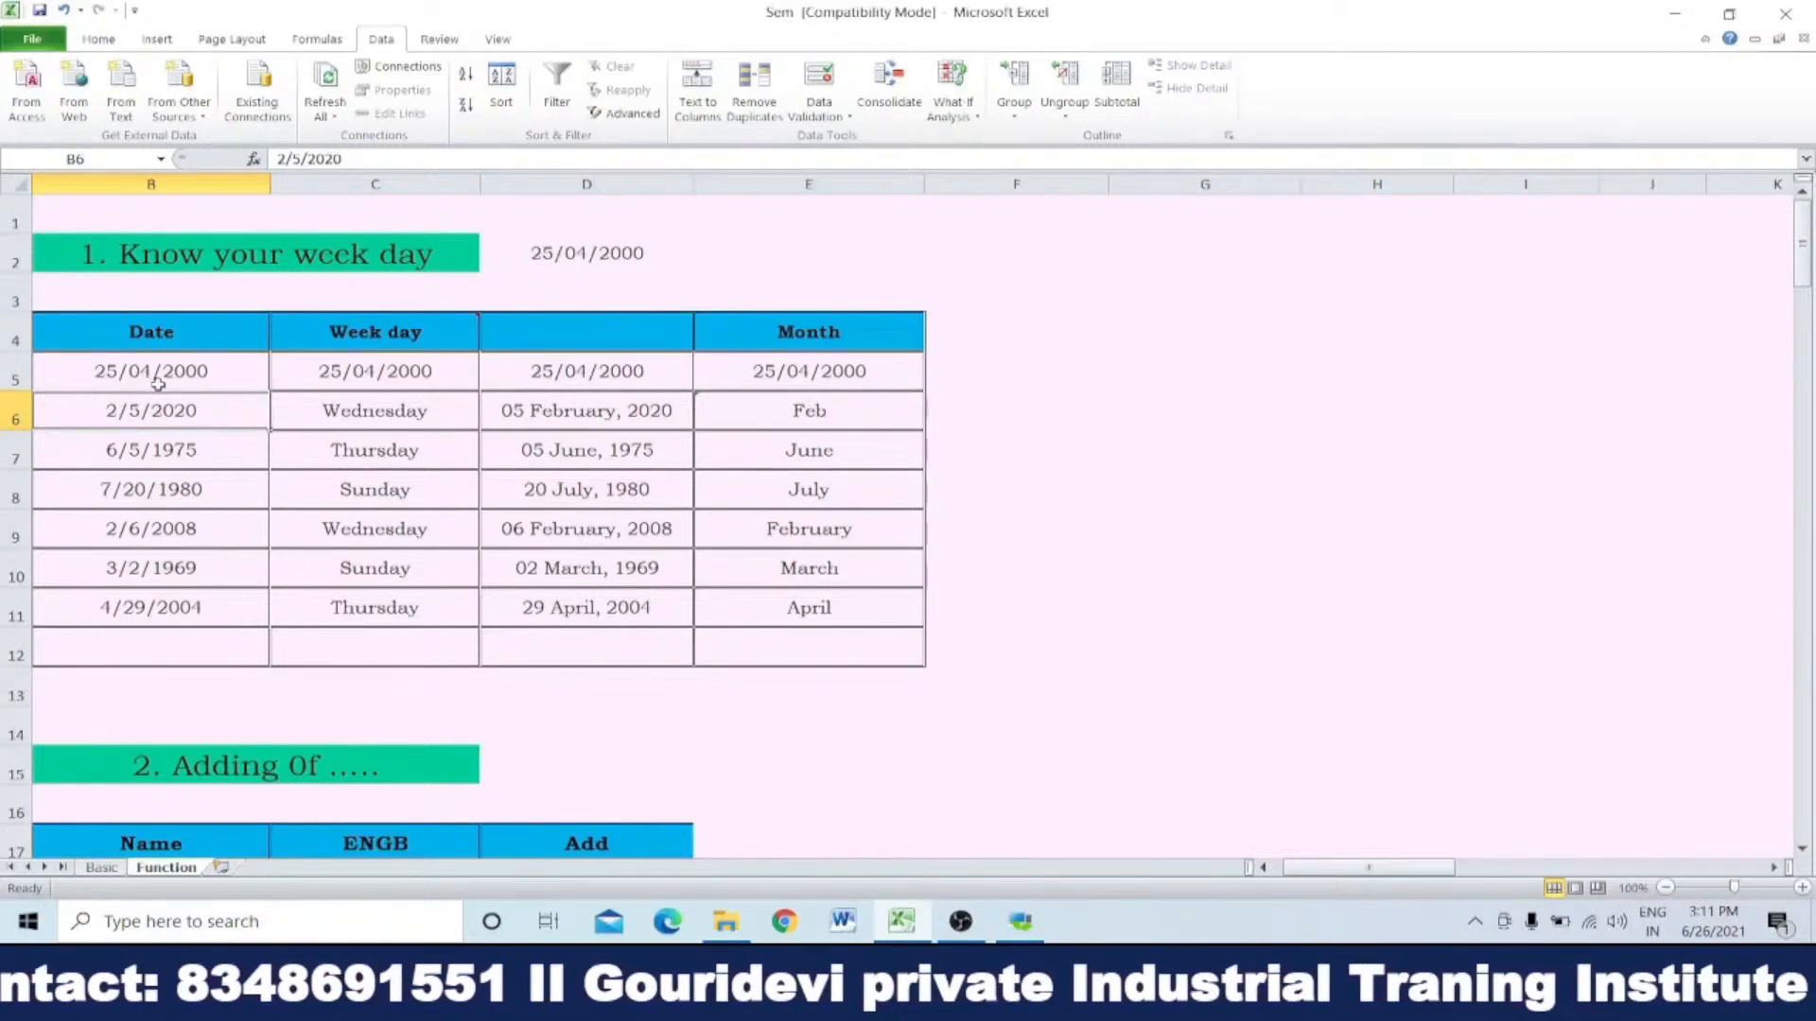
# Step: Change the date in B5 to month/day/year order as 04/25/2000
pyautogui.click(375, 374)
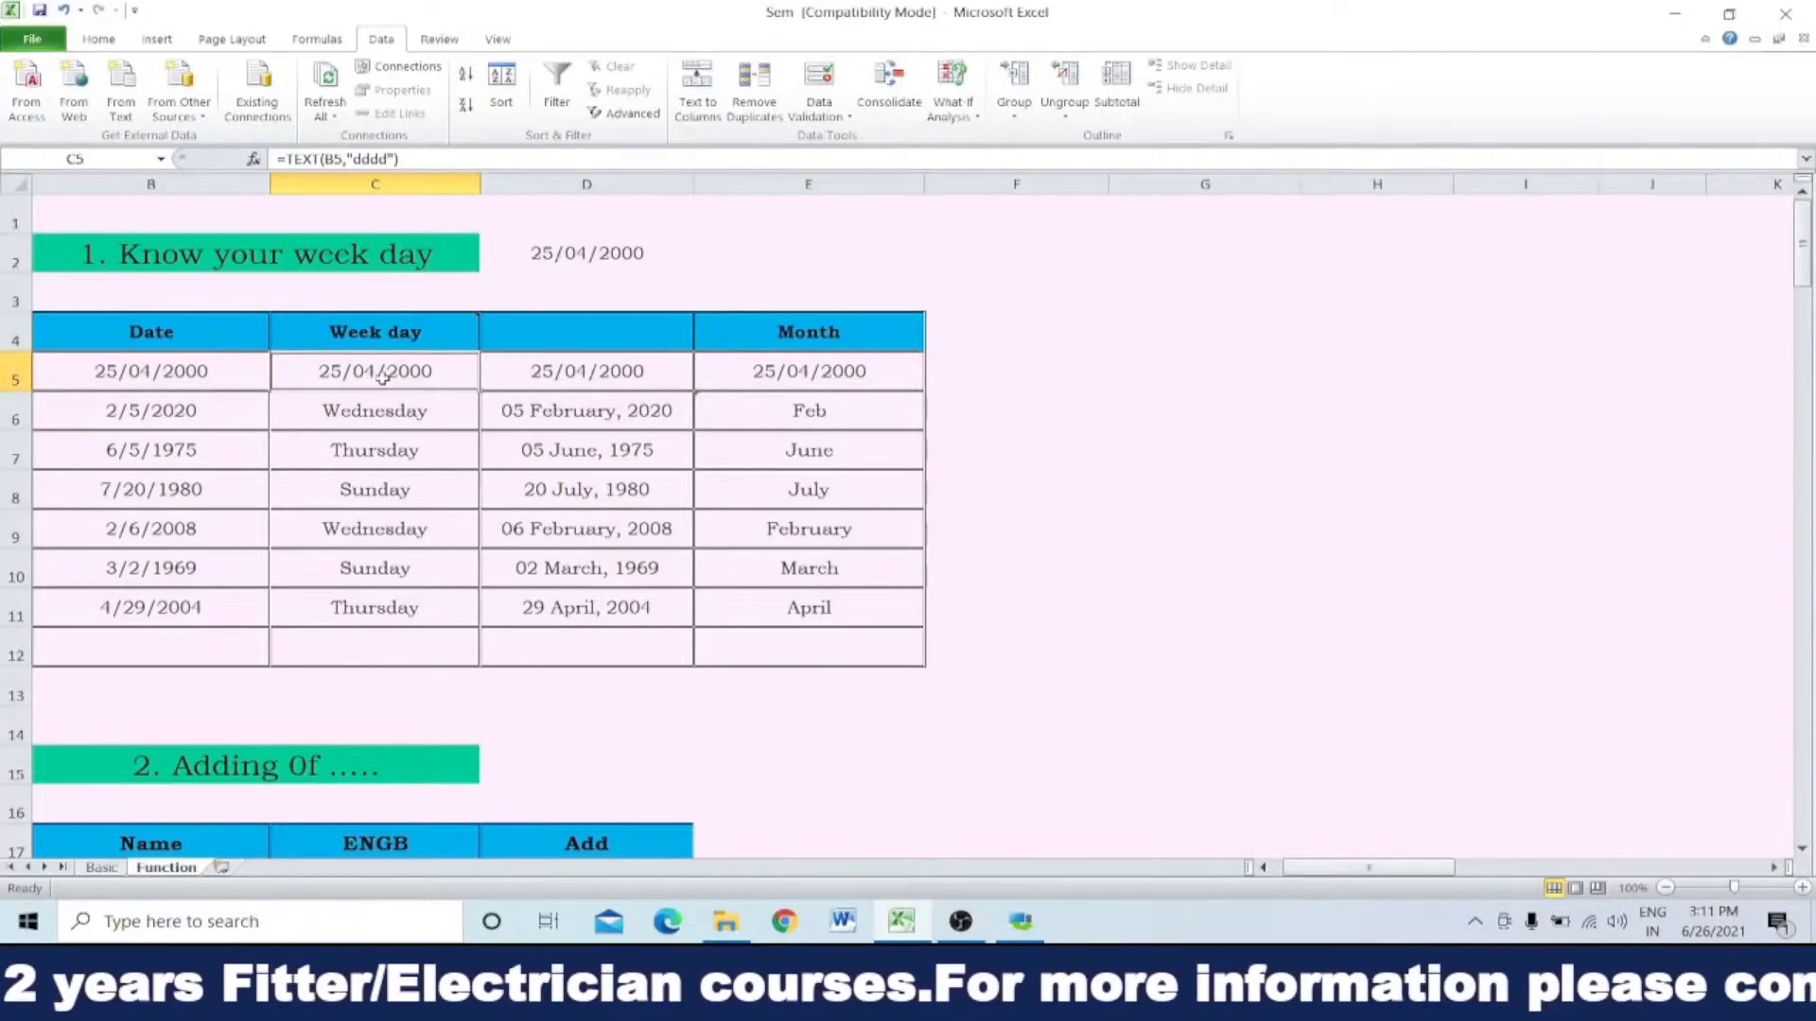
pyautogui.click(176, 373)
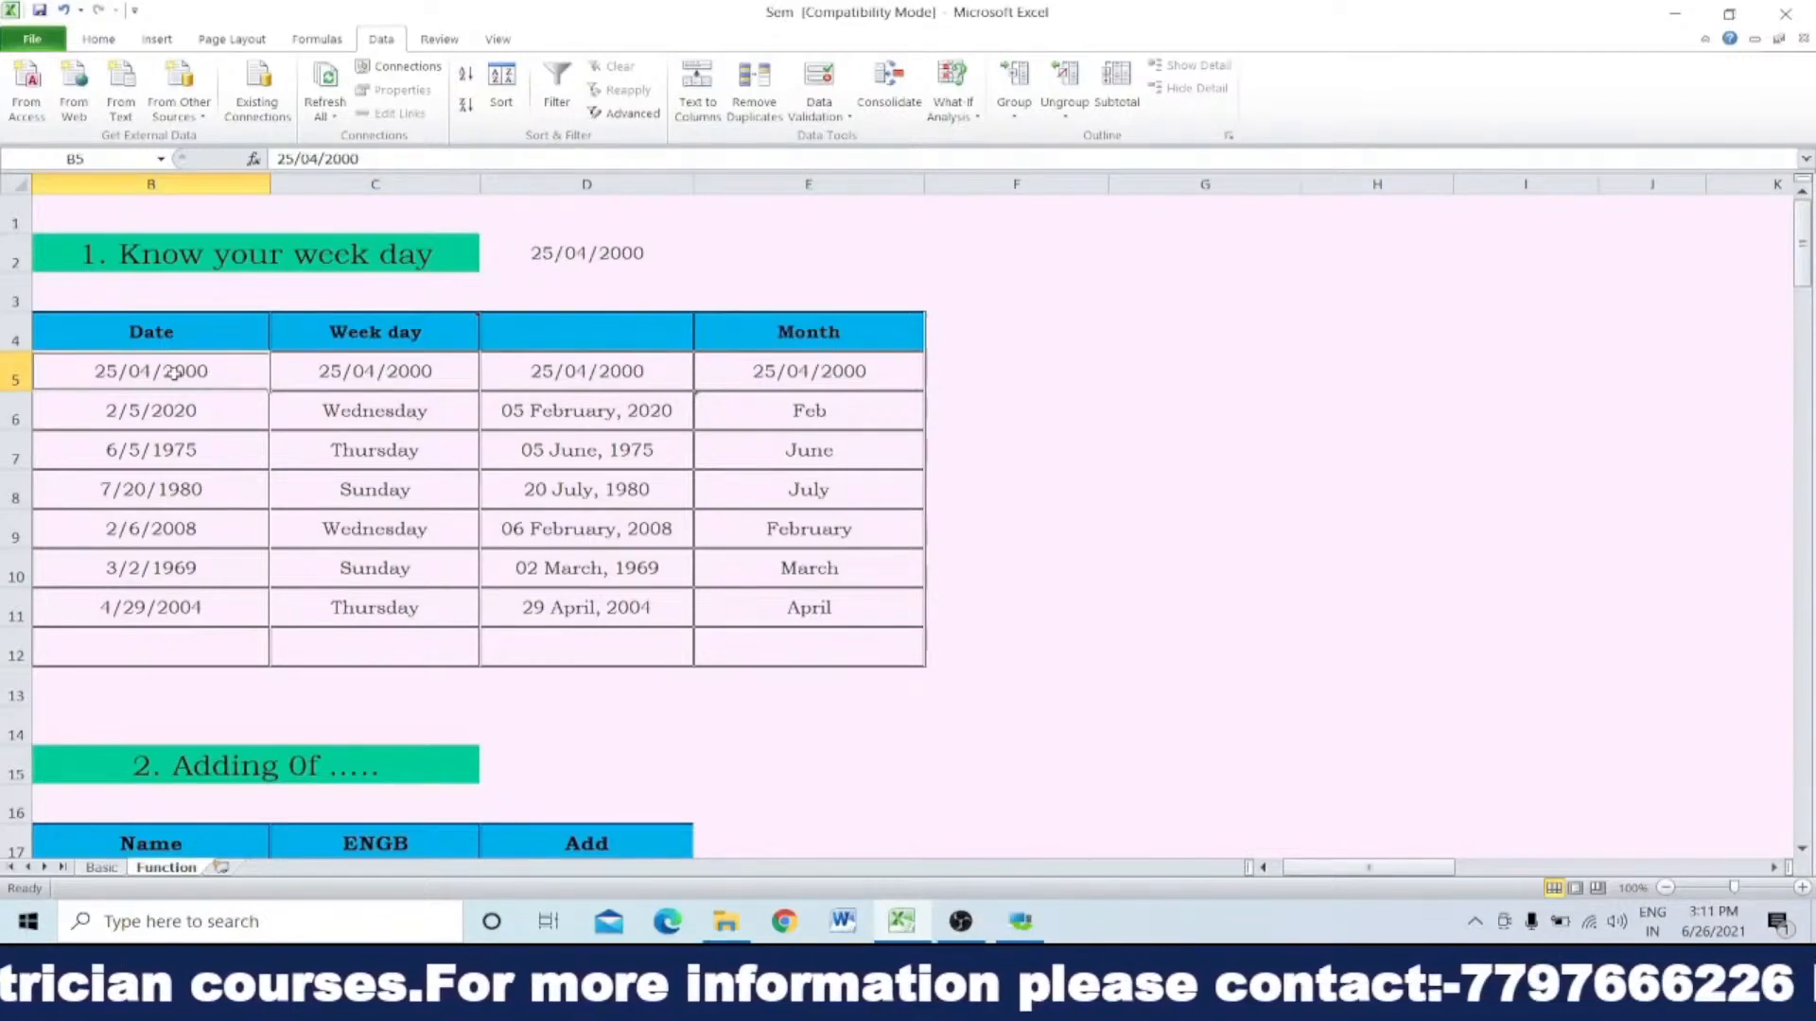
pyautogui.doubleClick(176, 372)
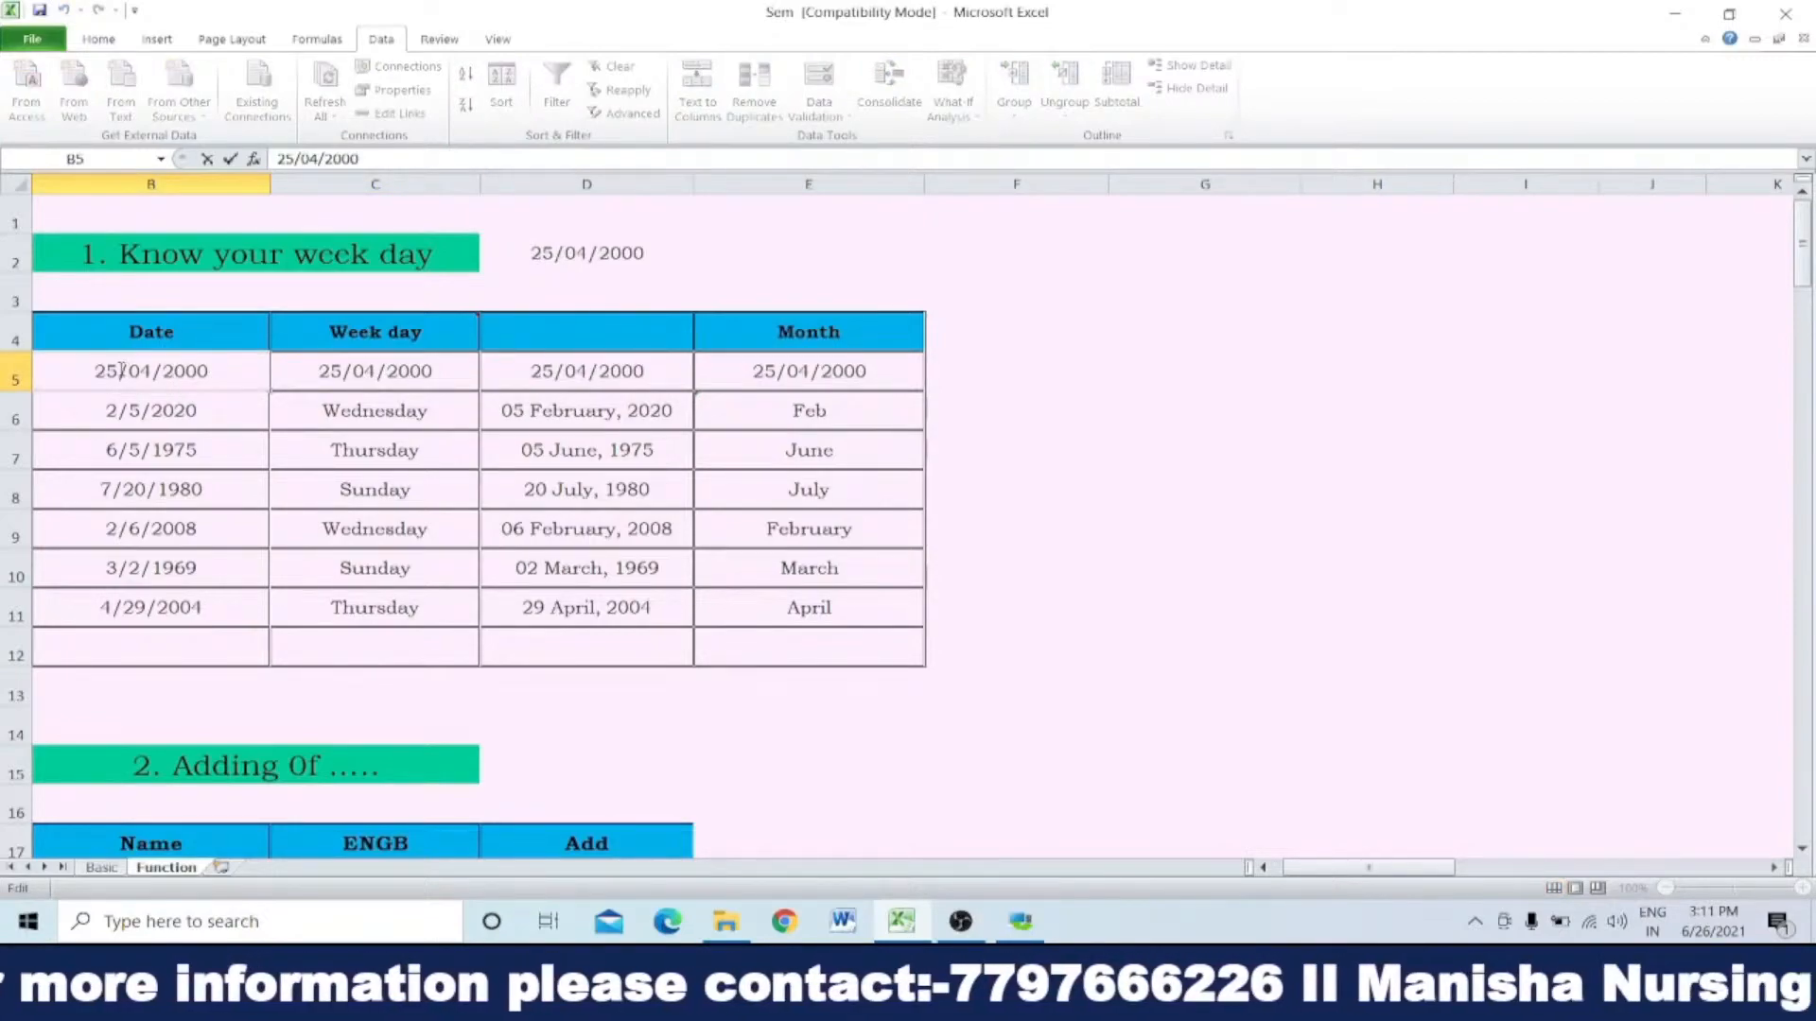
pyautogui.moveTo(117, 371); pyautogui.dragTo(38, 371)
pyautogui.write('04')
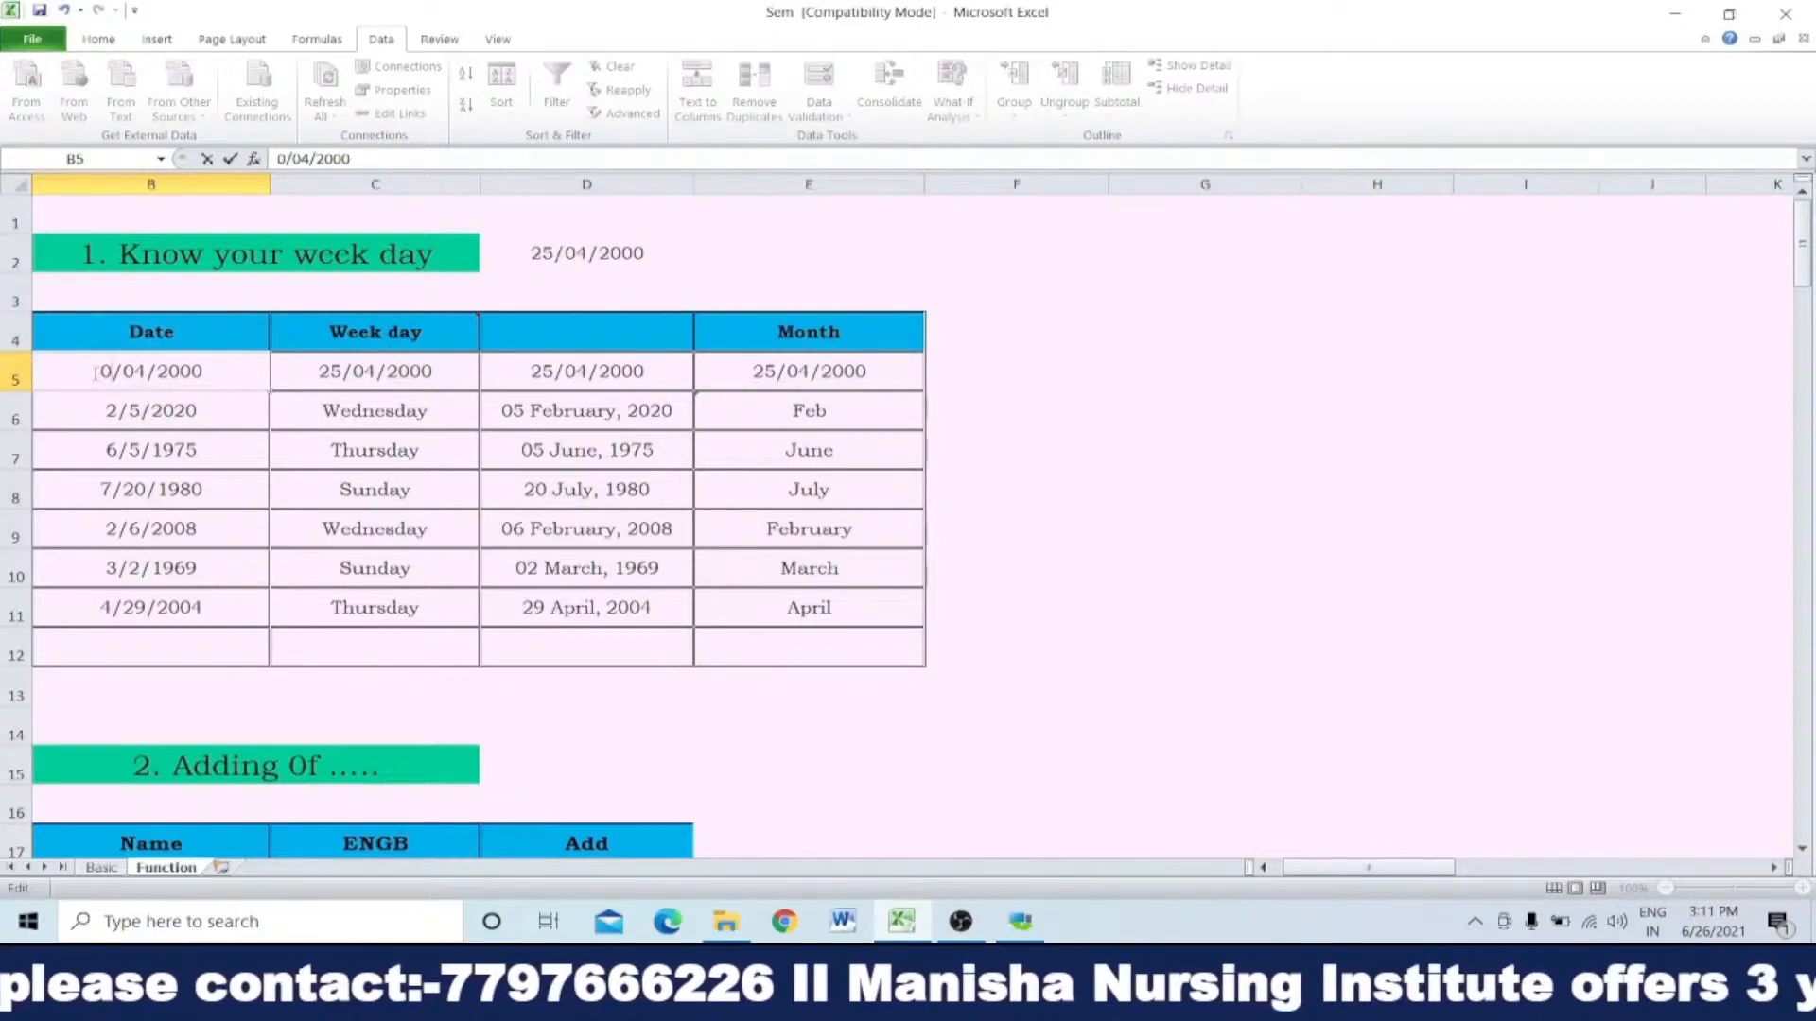
pyautogui.write('/25')
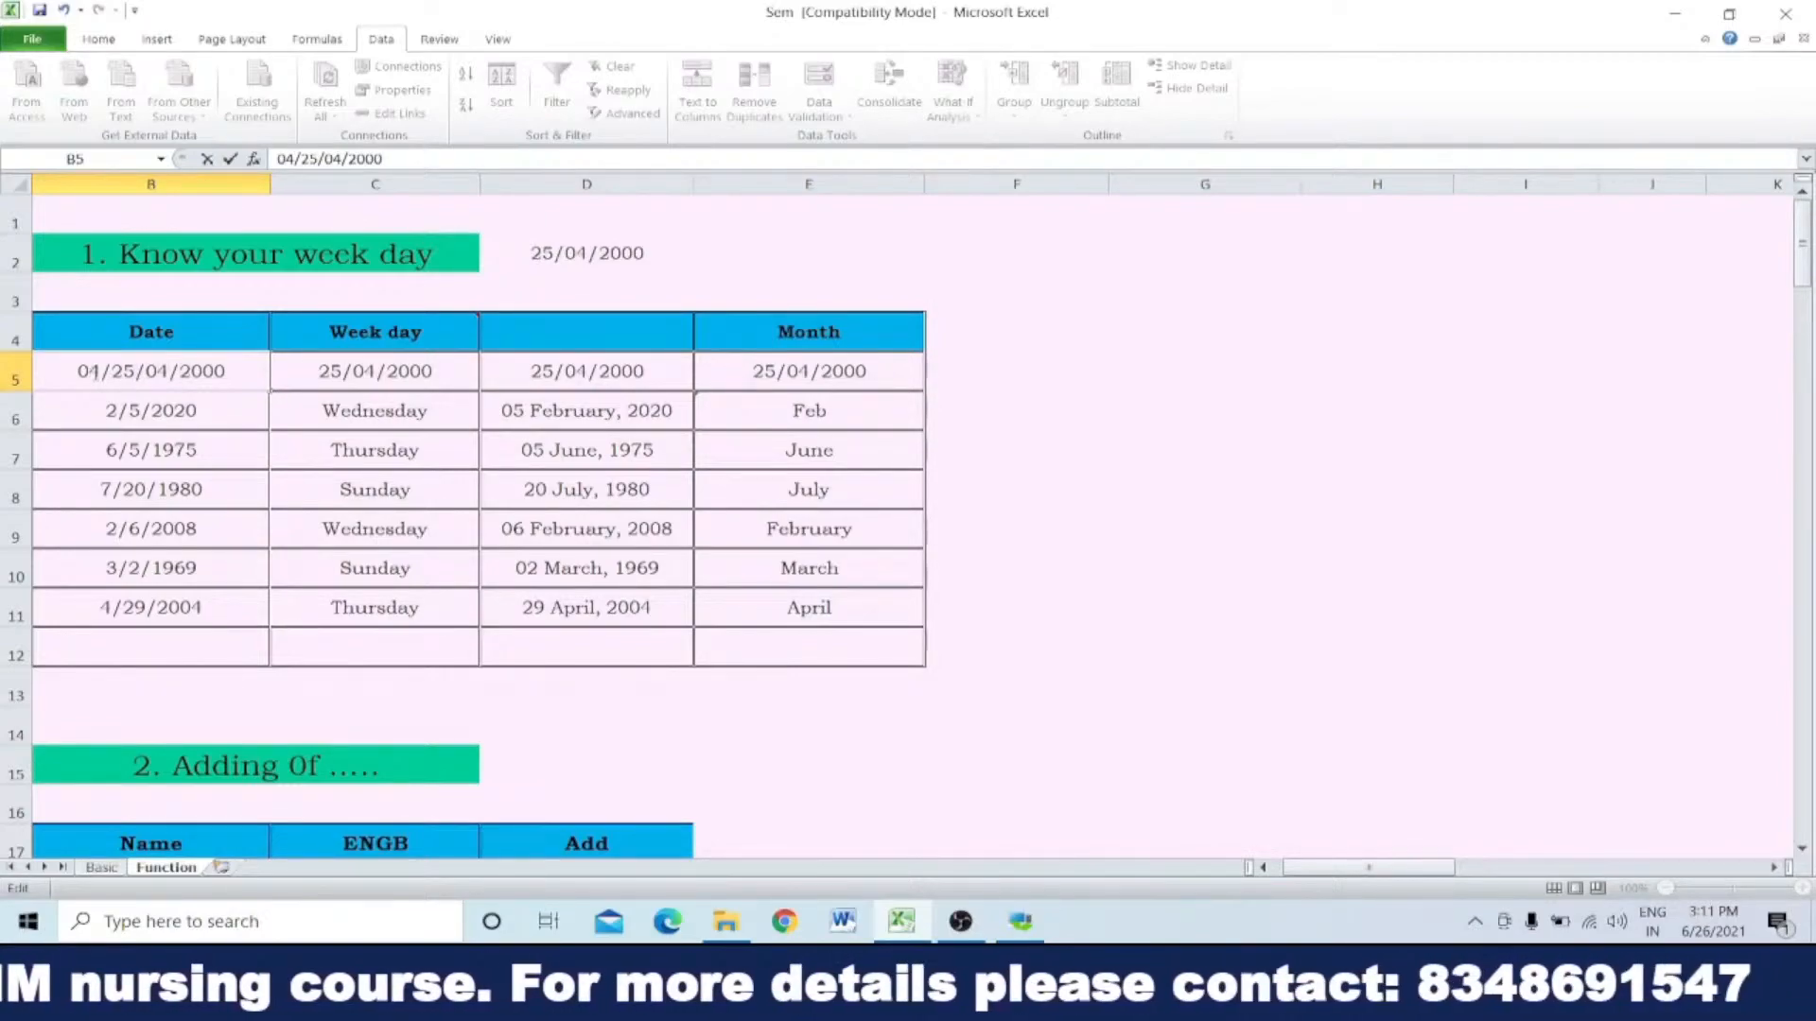
pyautogui.press('Delete')
pyautogui.press('Delete')
pyautogui.press('Delete')
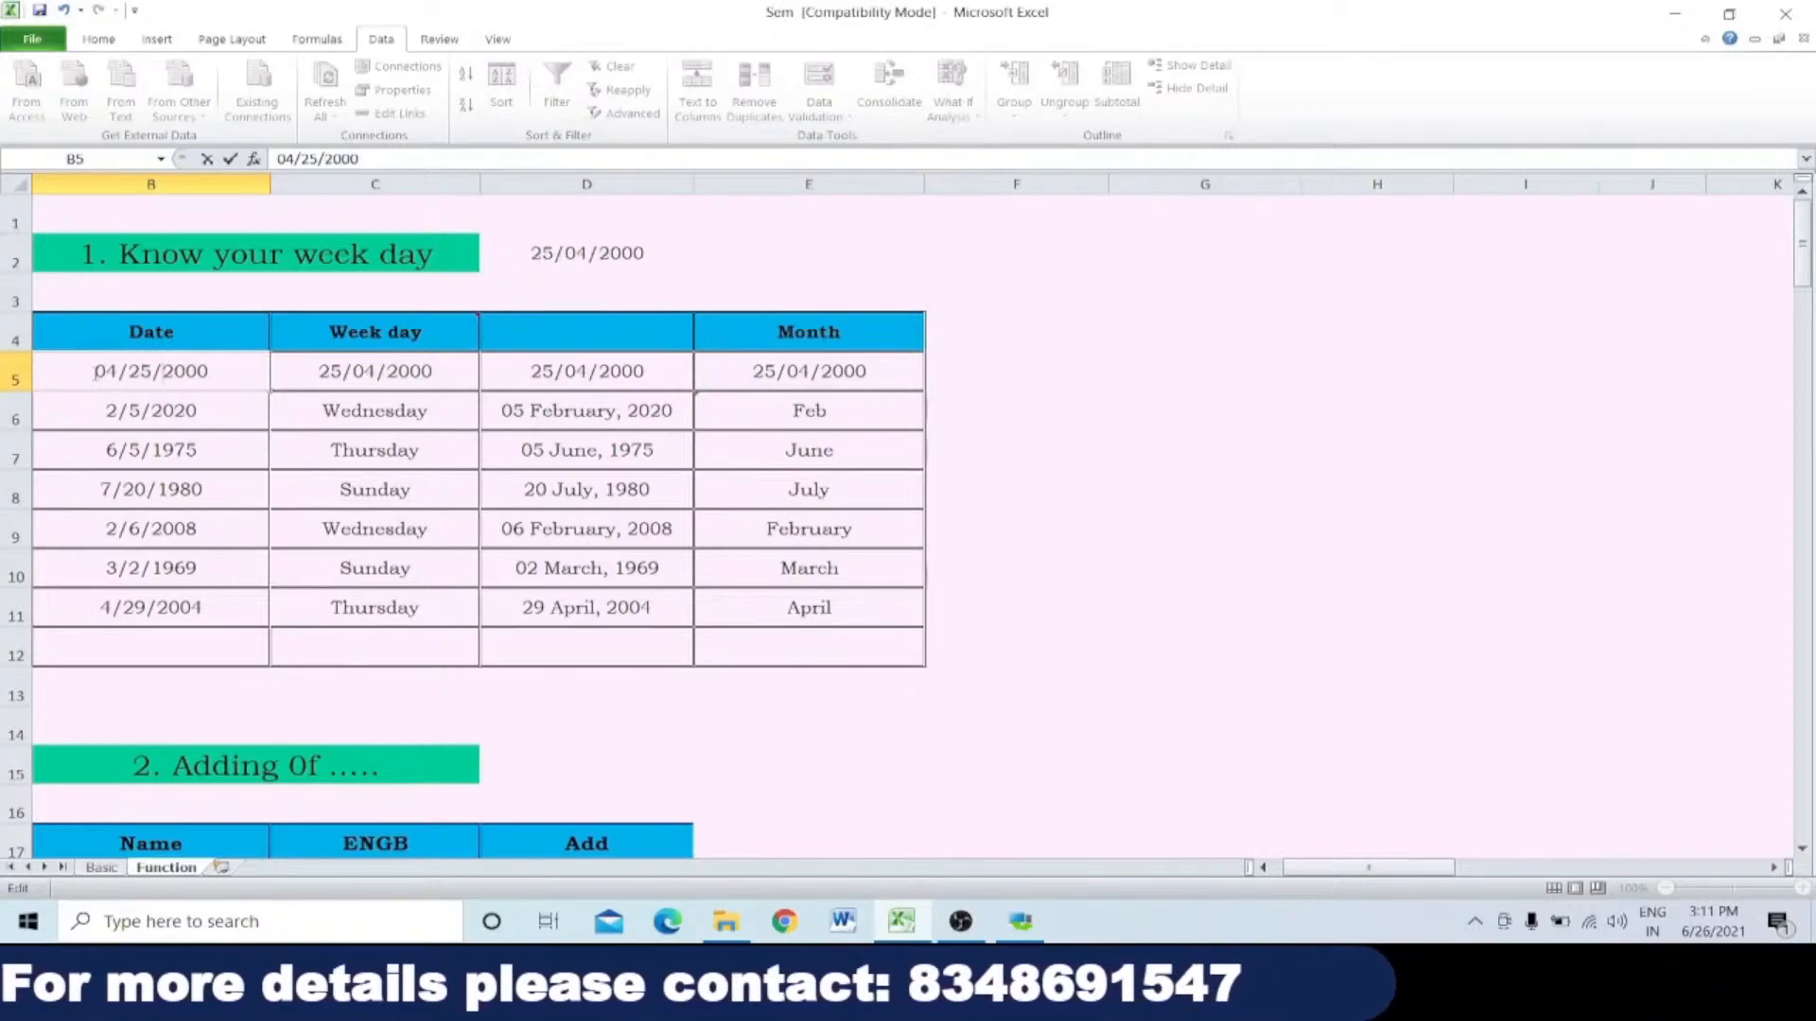
pyautogui.press('Return')
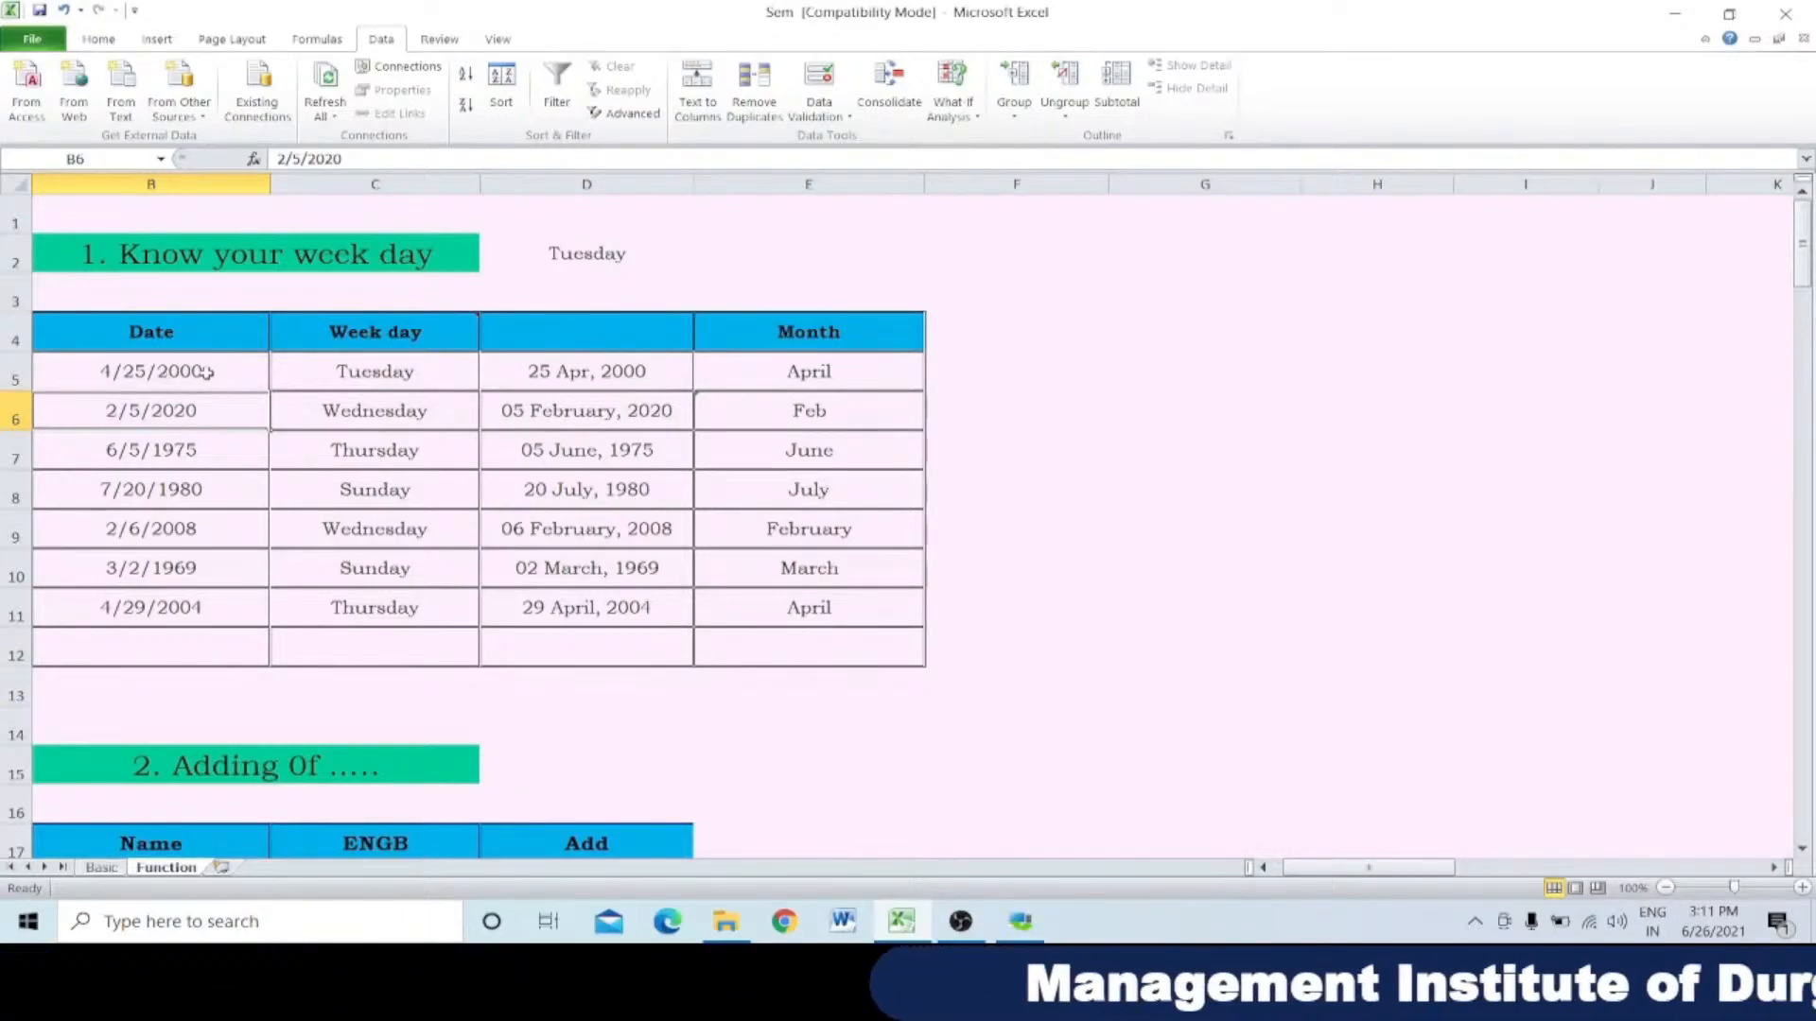
# Step: Examine the available date format types for the dates in B5 to B11, keeping the current format
pyautogui.moveTo(206, 372); pyautogui.dragTo(202, 608)
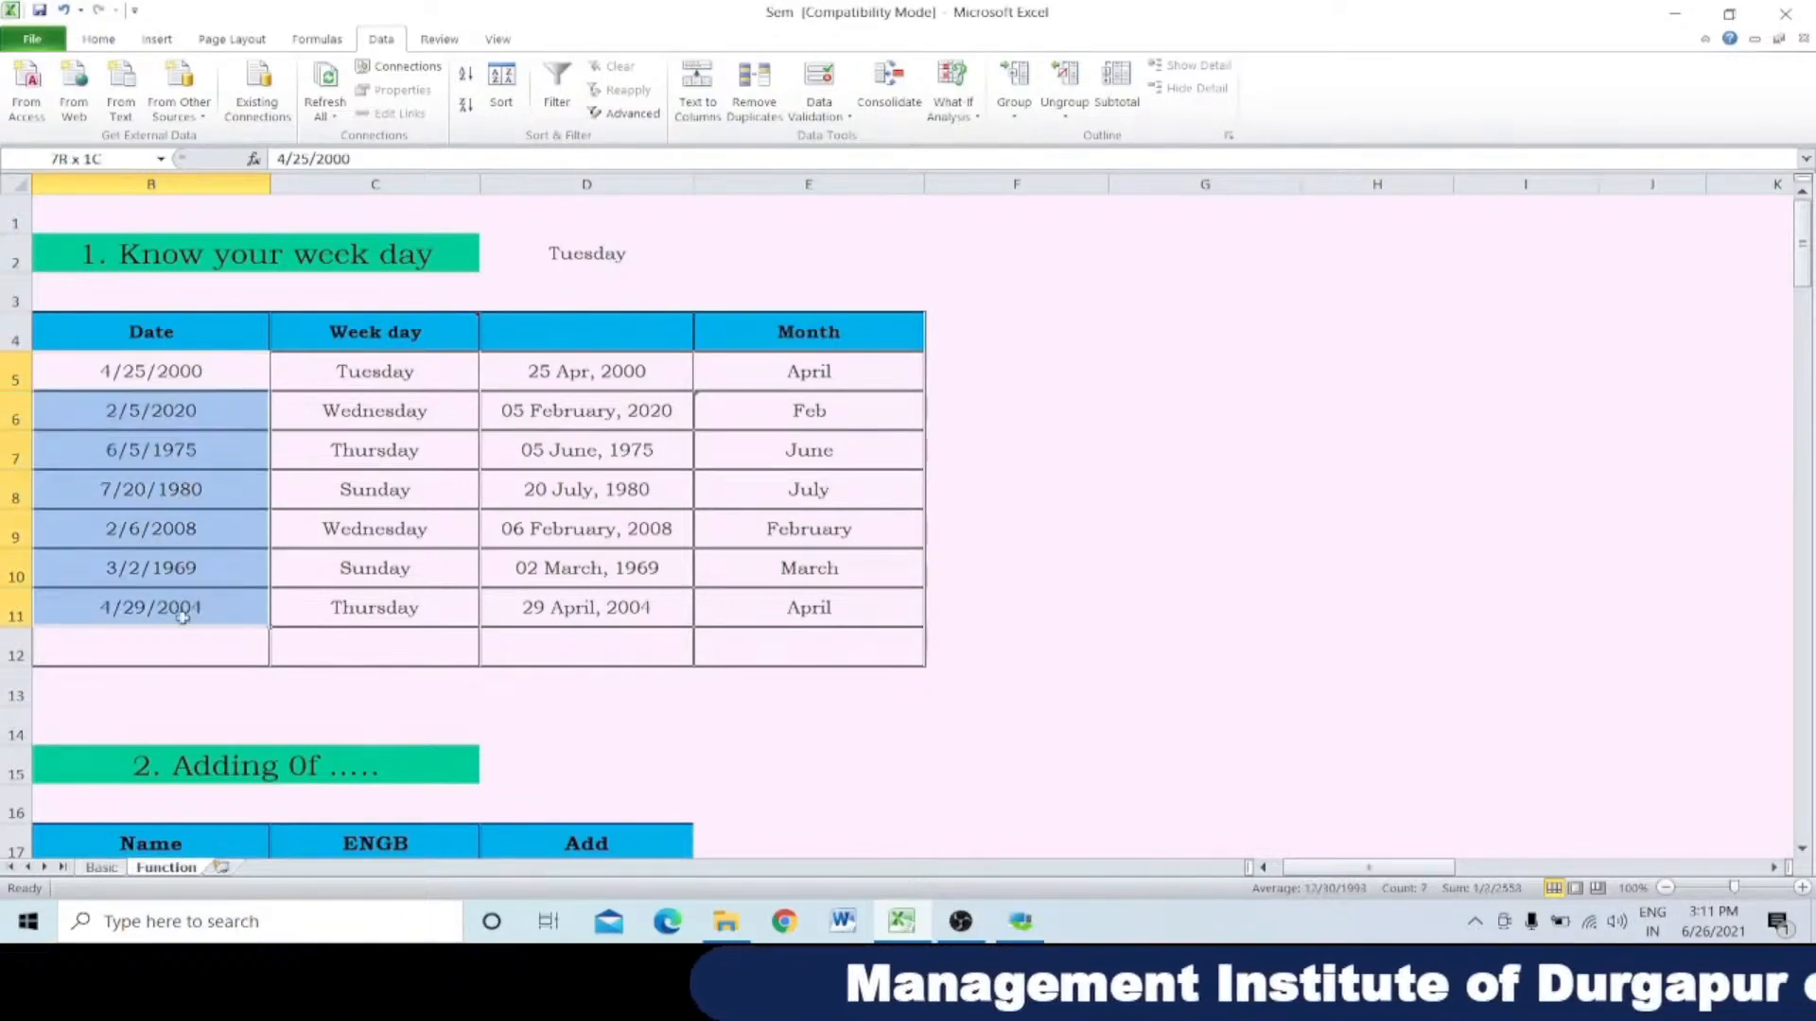
pyautogui.rightClick(206, 410)
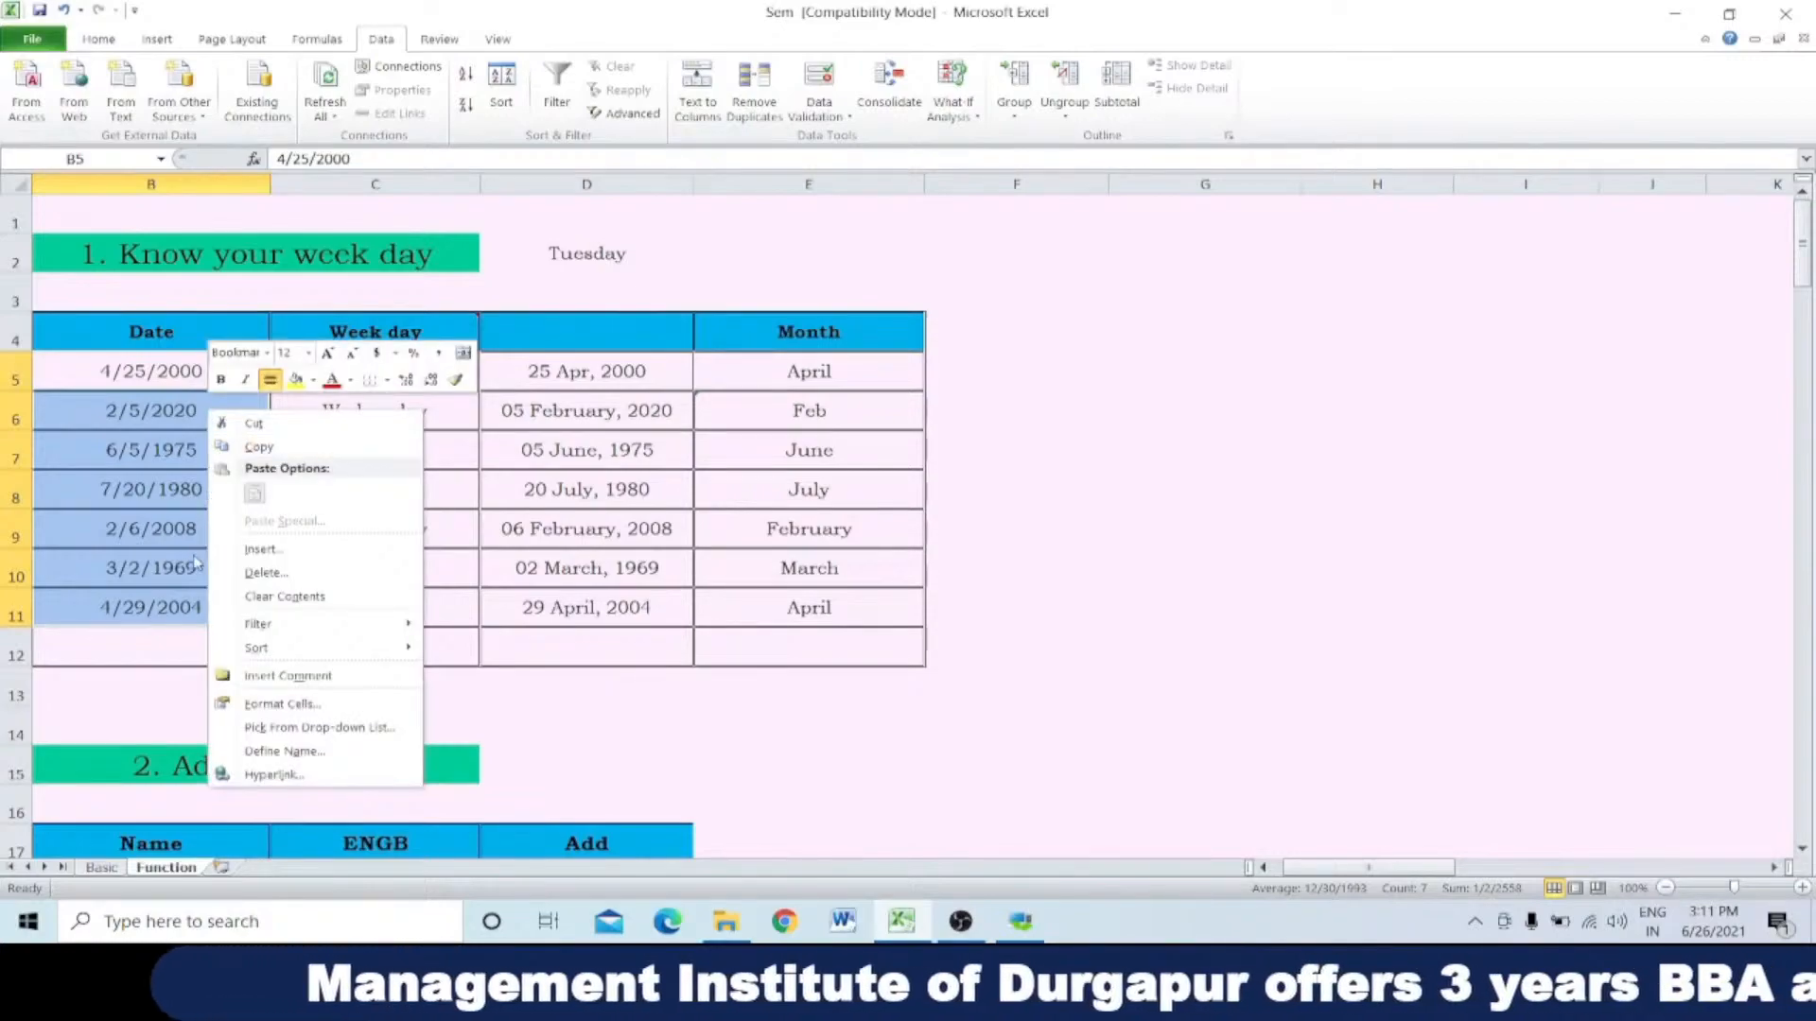
pyautogui.click(275, 709)
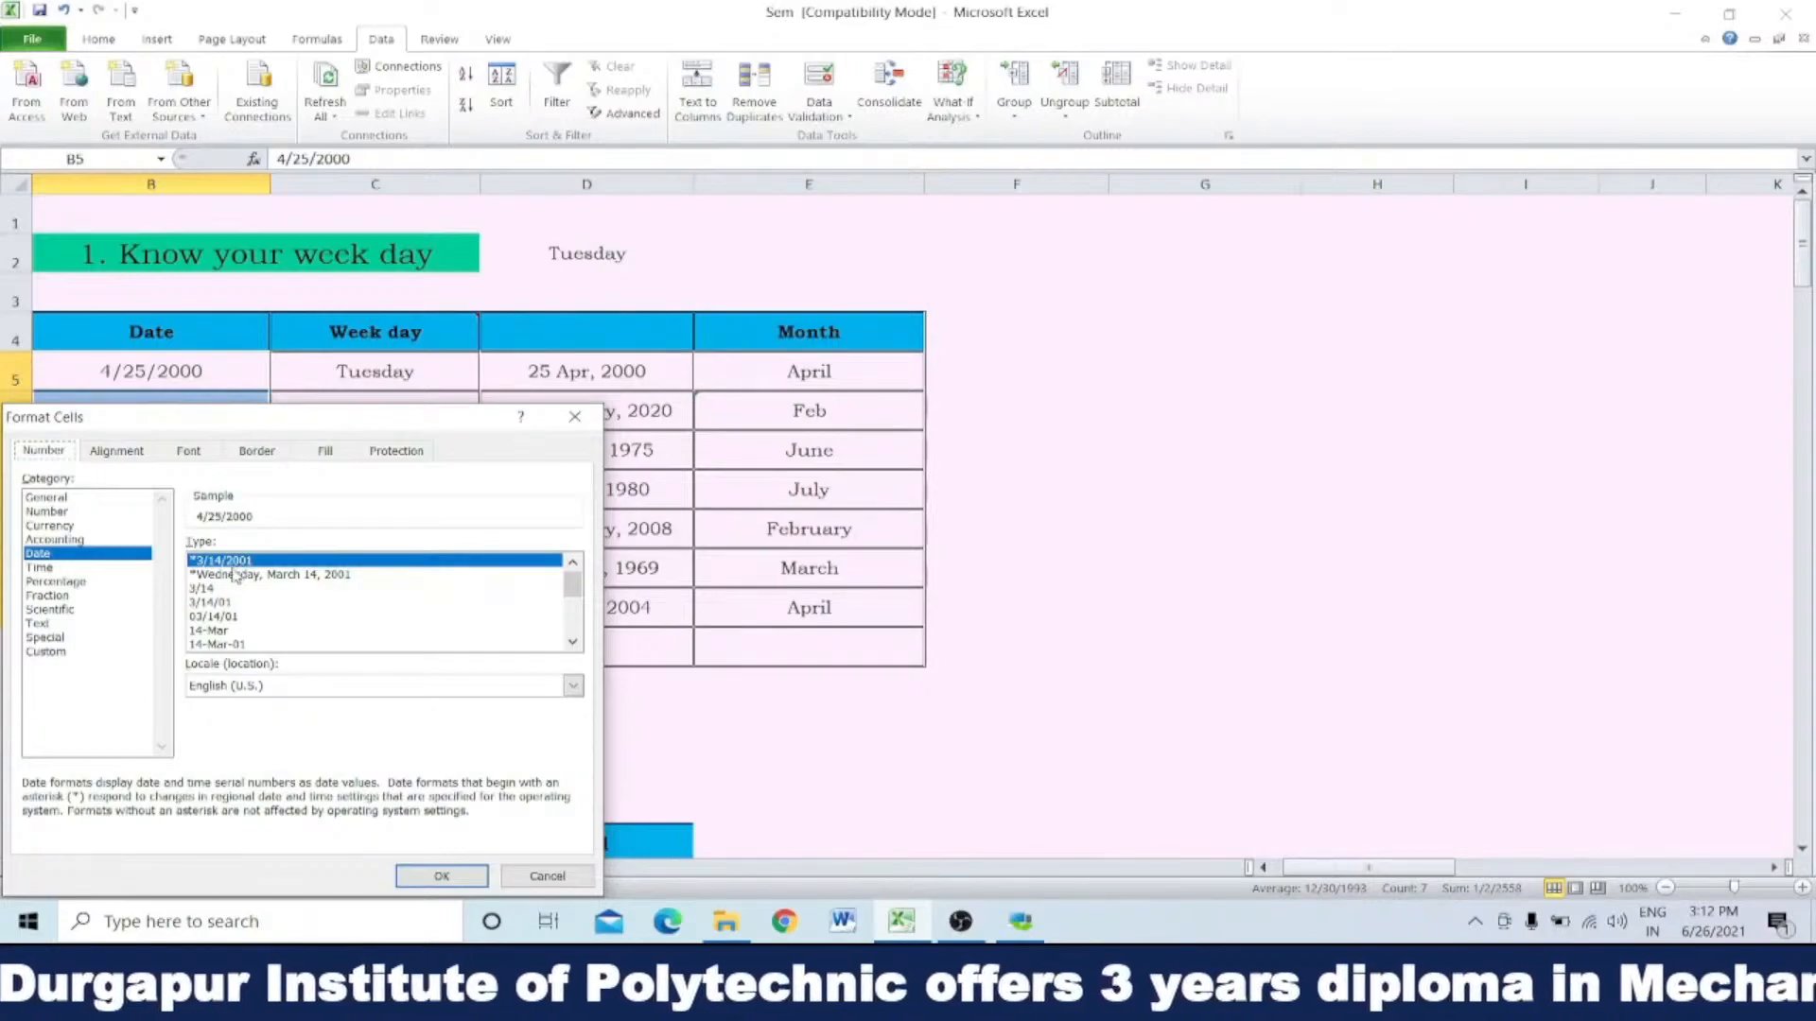
pyautogui.scroll(-2, 223, 625)
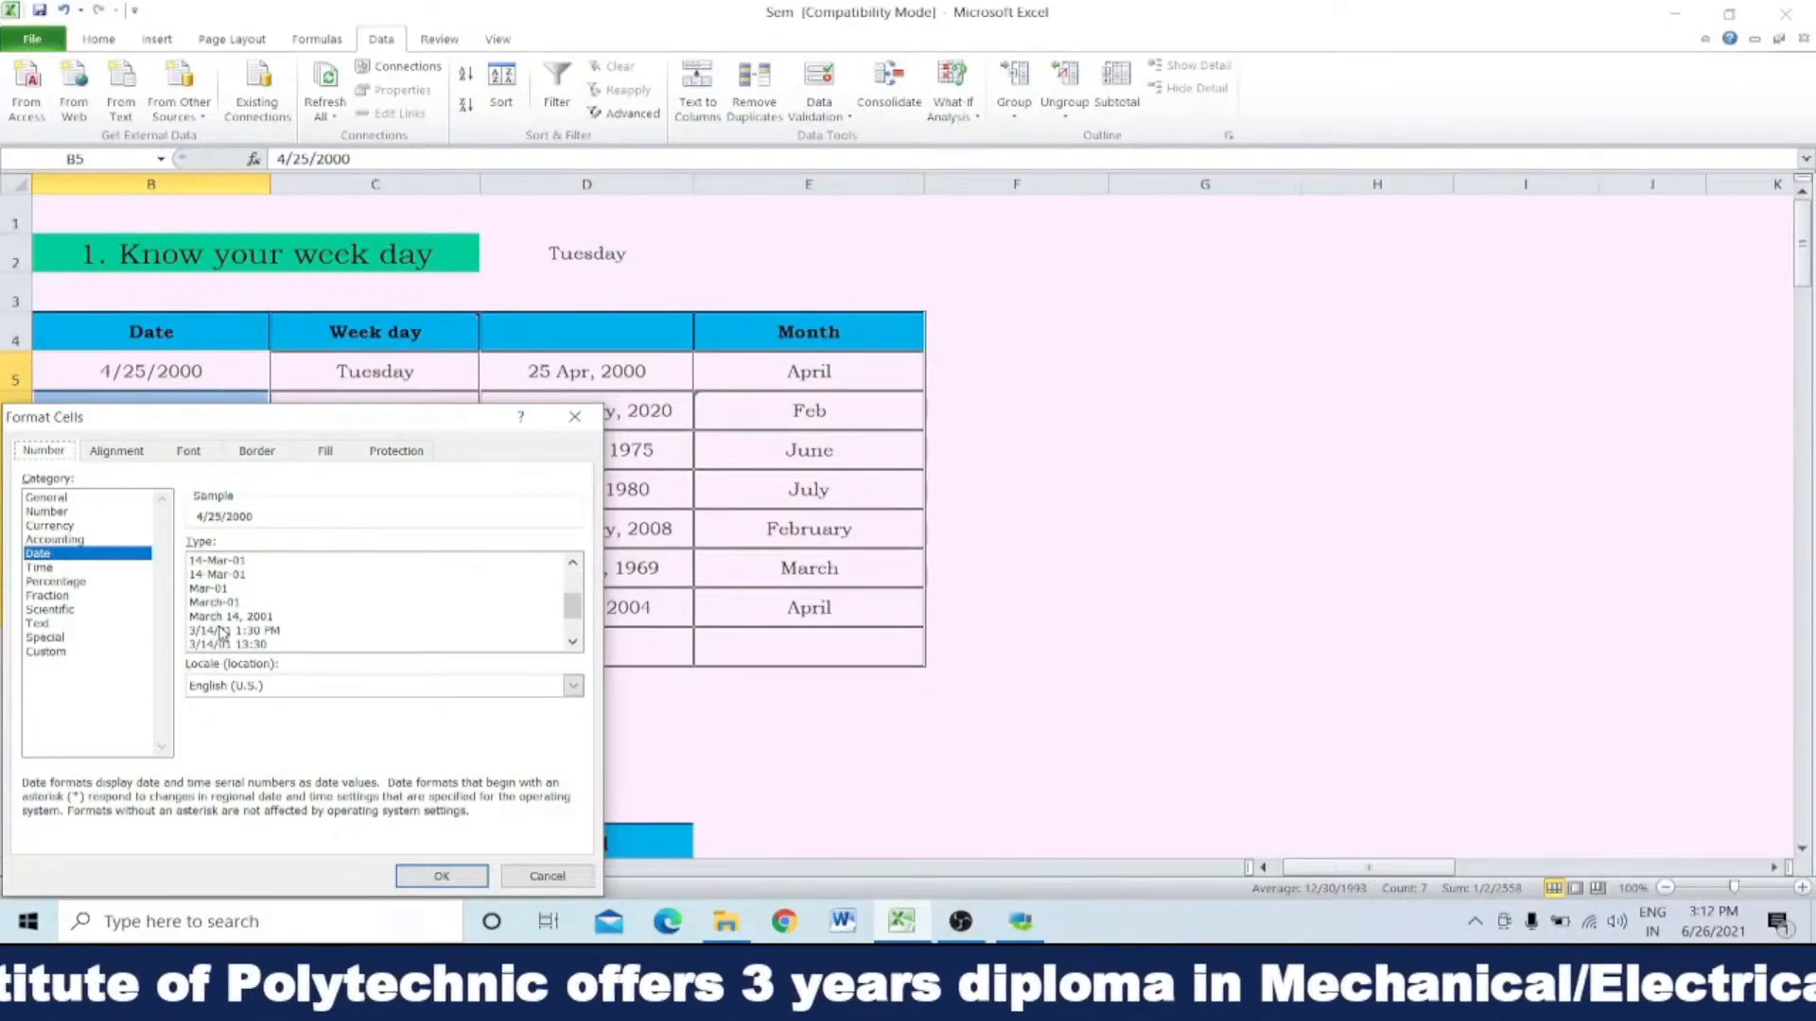
pyautogui.scroll(-2, 221, 631)
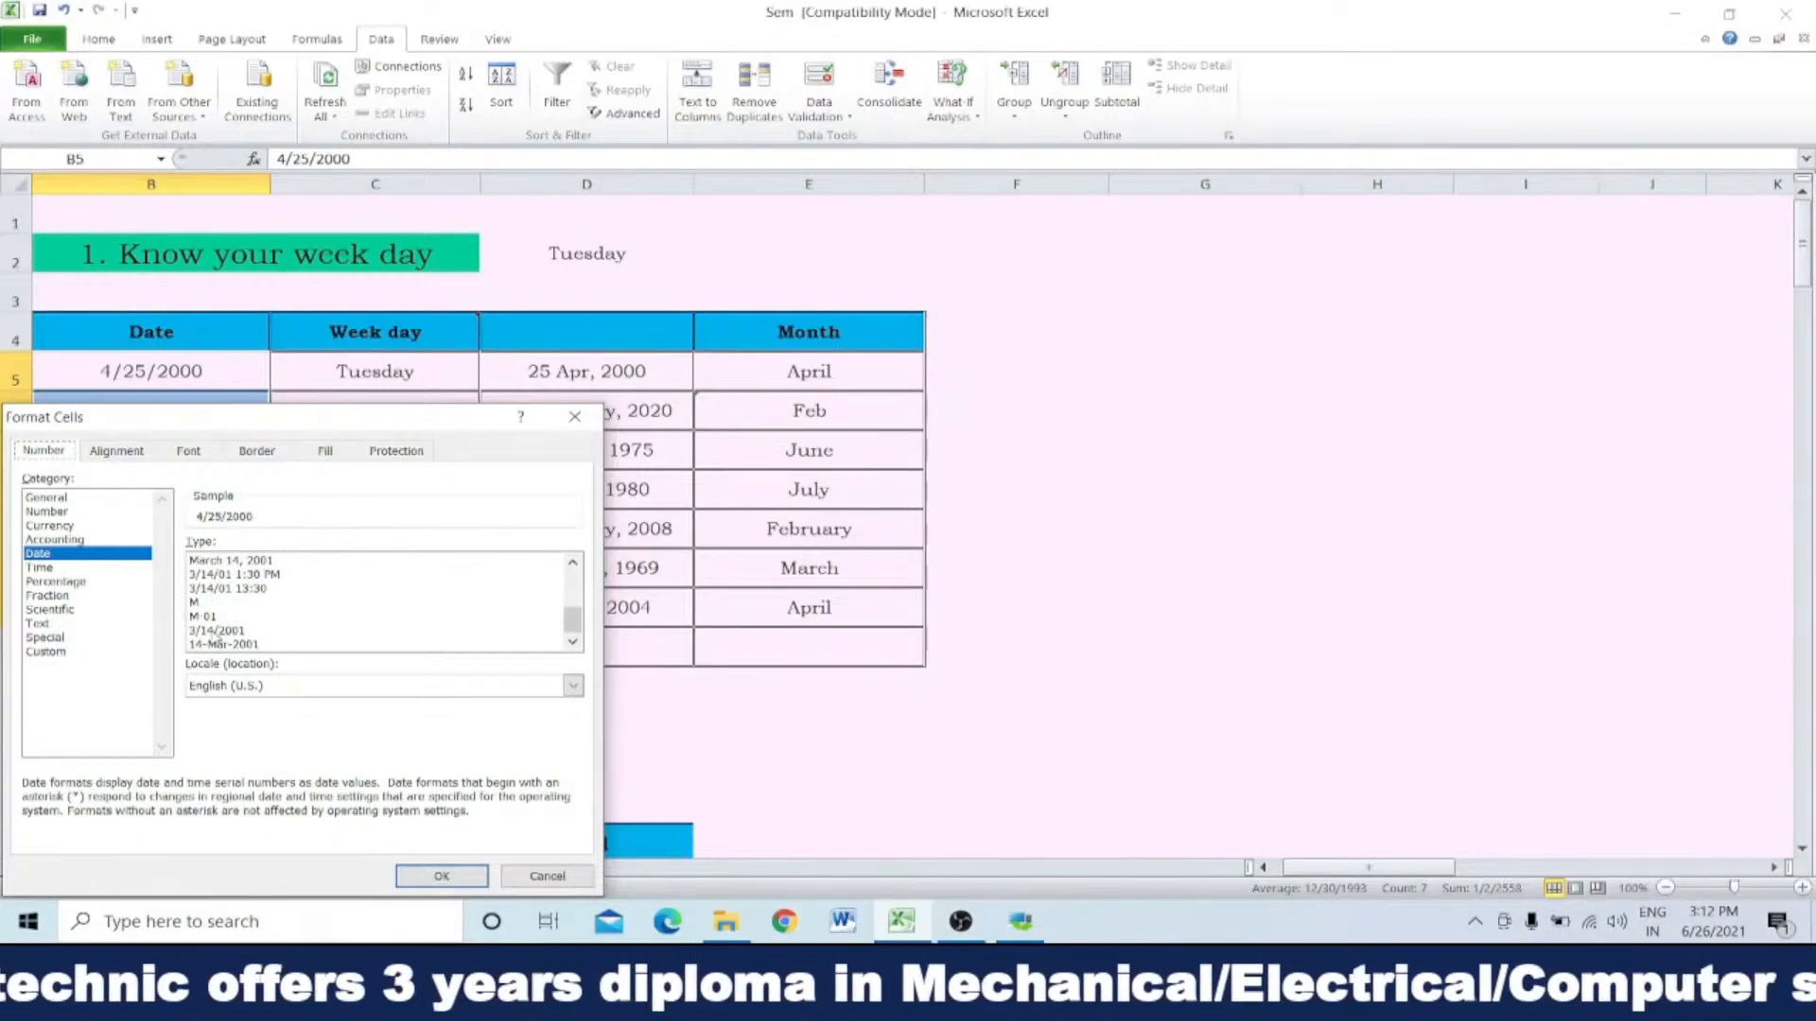
pyautogui.scroll(1, 224, 645)
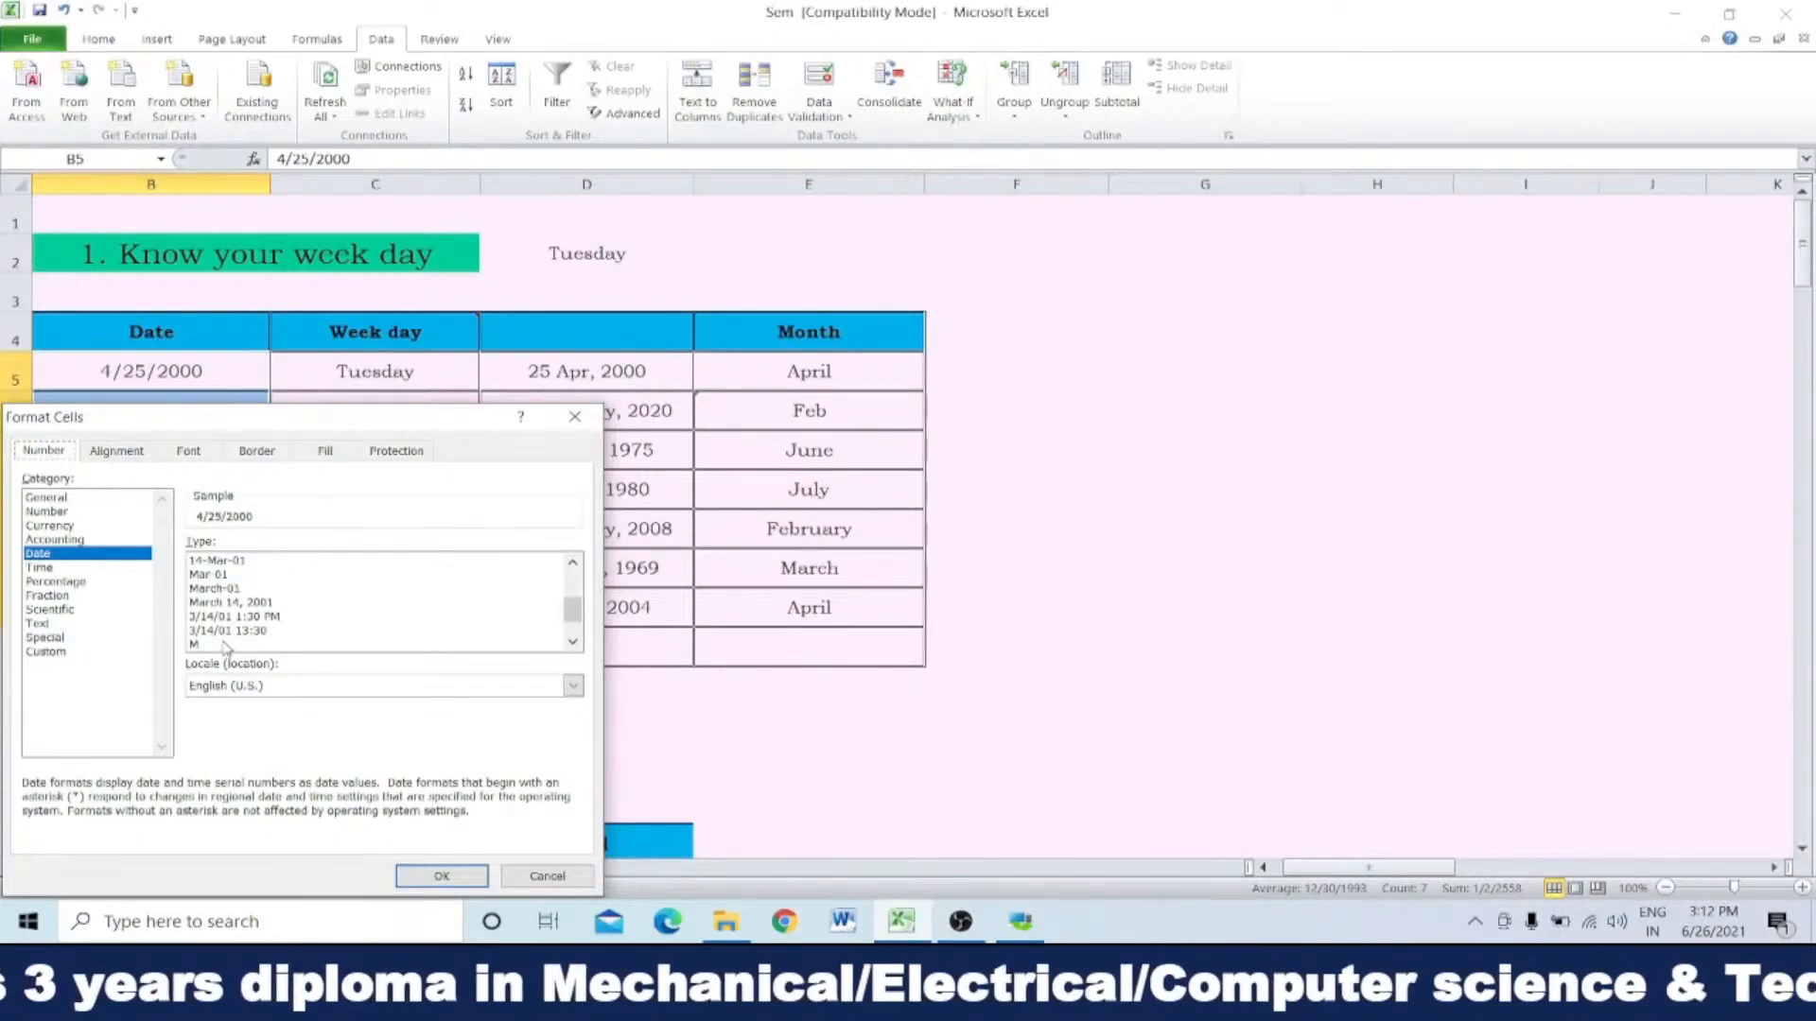
pyautogui.scroll(2, 225, 645)
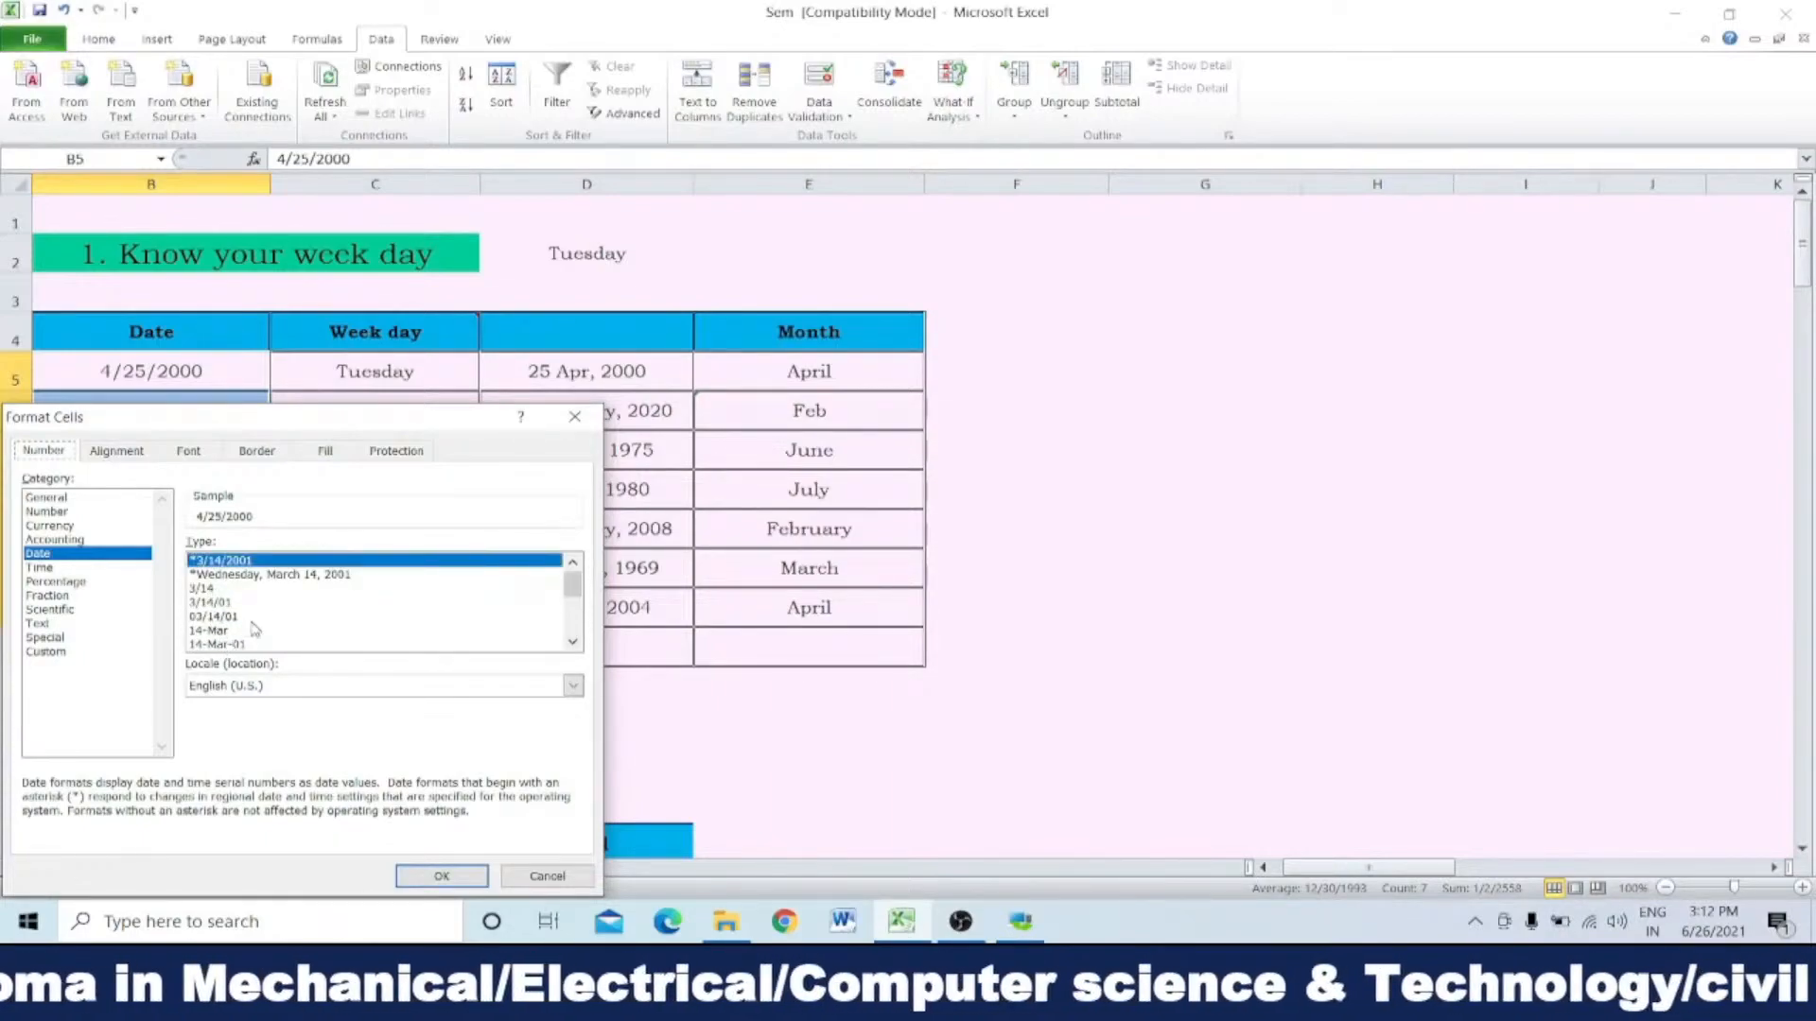
pyautogui.scroll(-2, 251, 632)
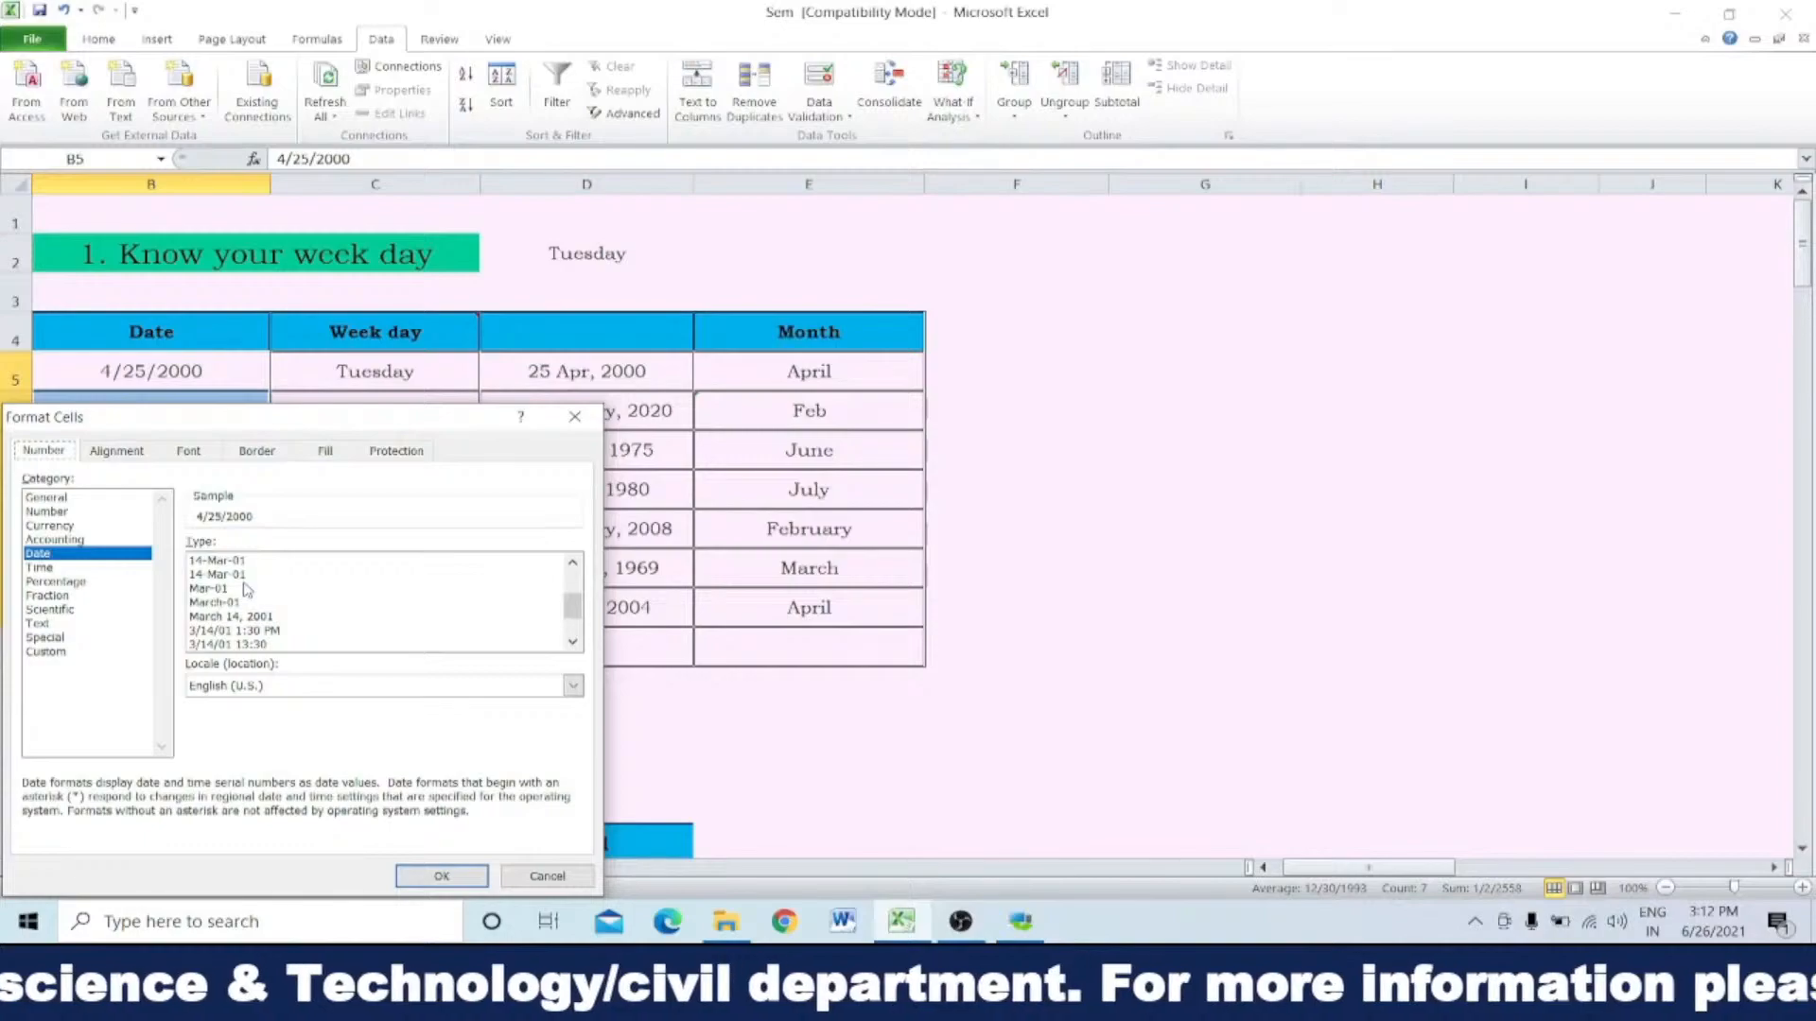
pyautogui.scroll(-2, 238, 610)
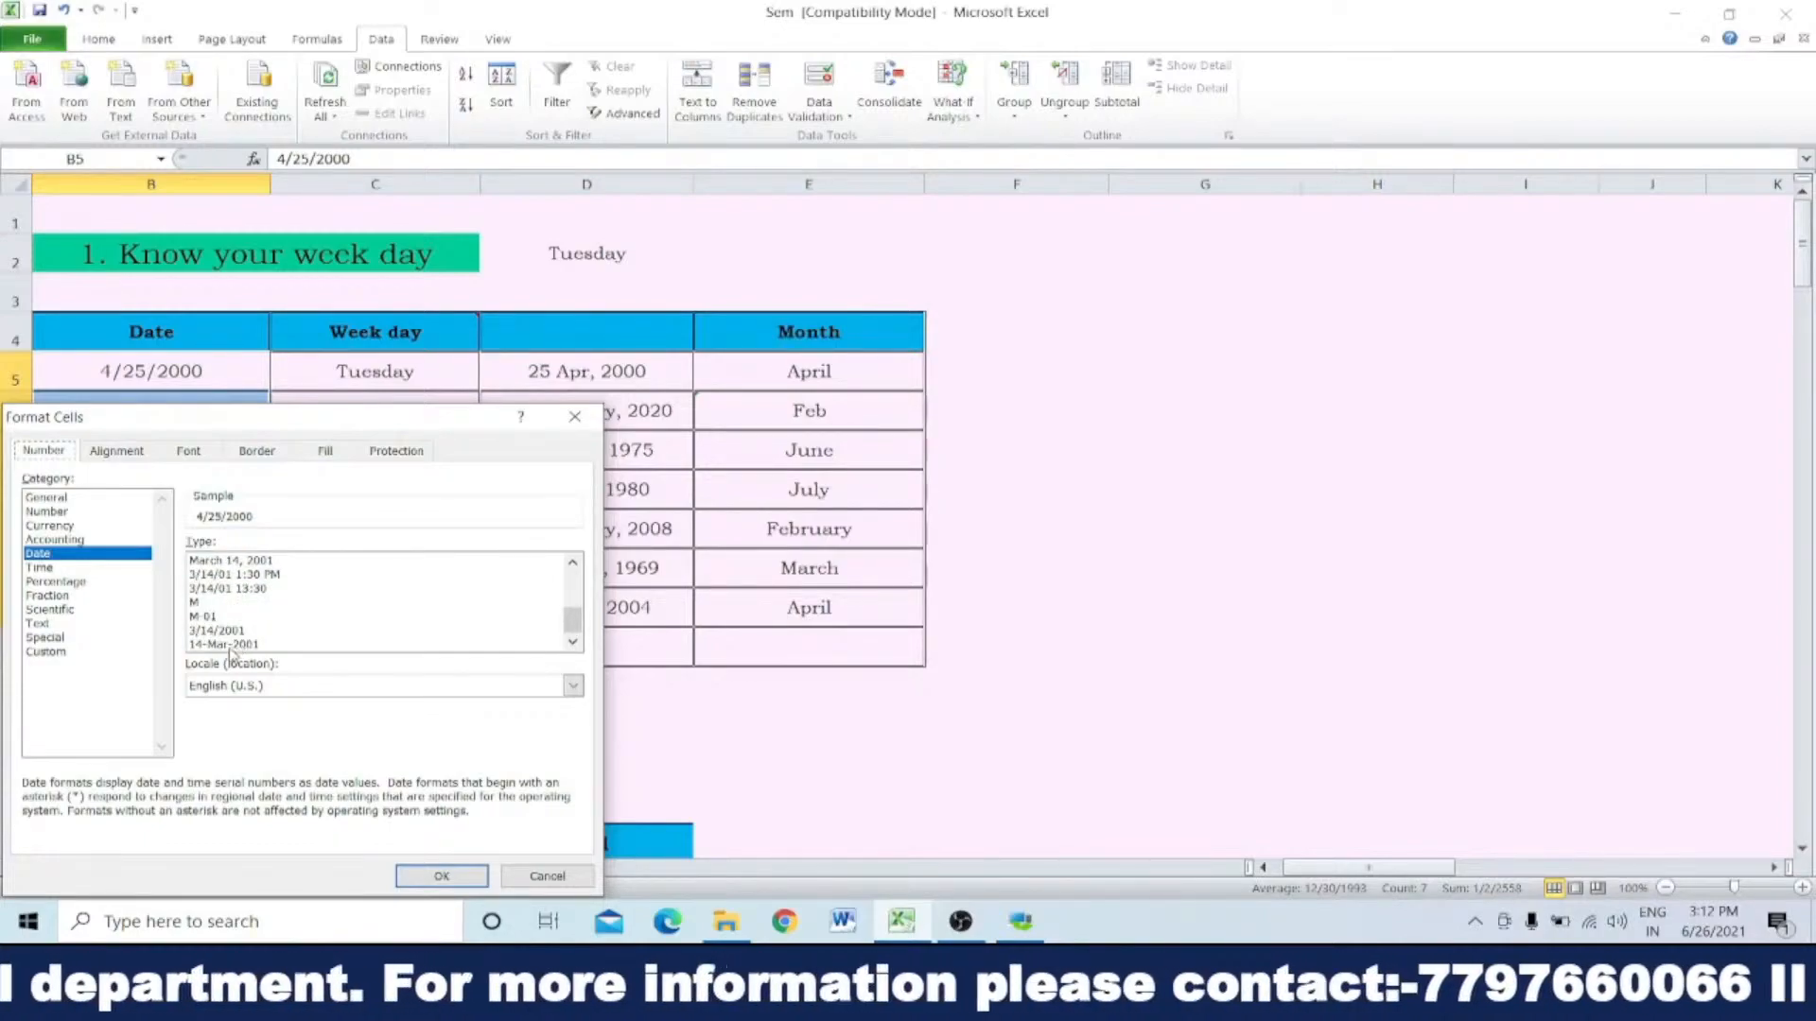
pyautogui.scroll(4, 231, 618)
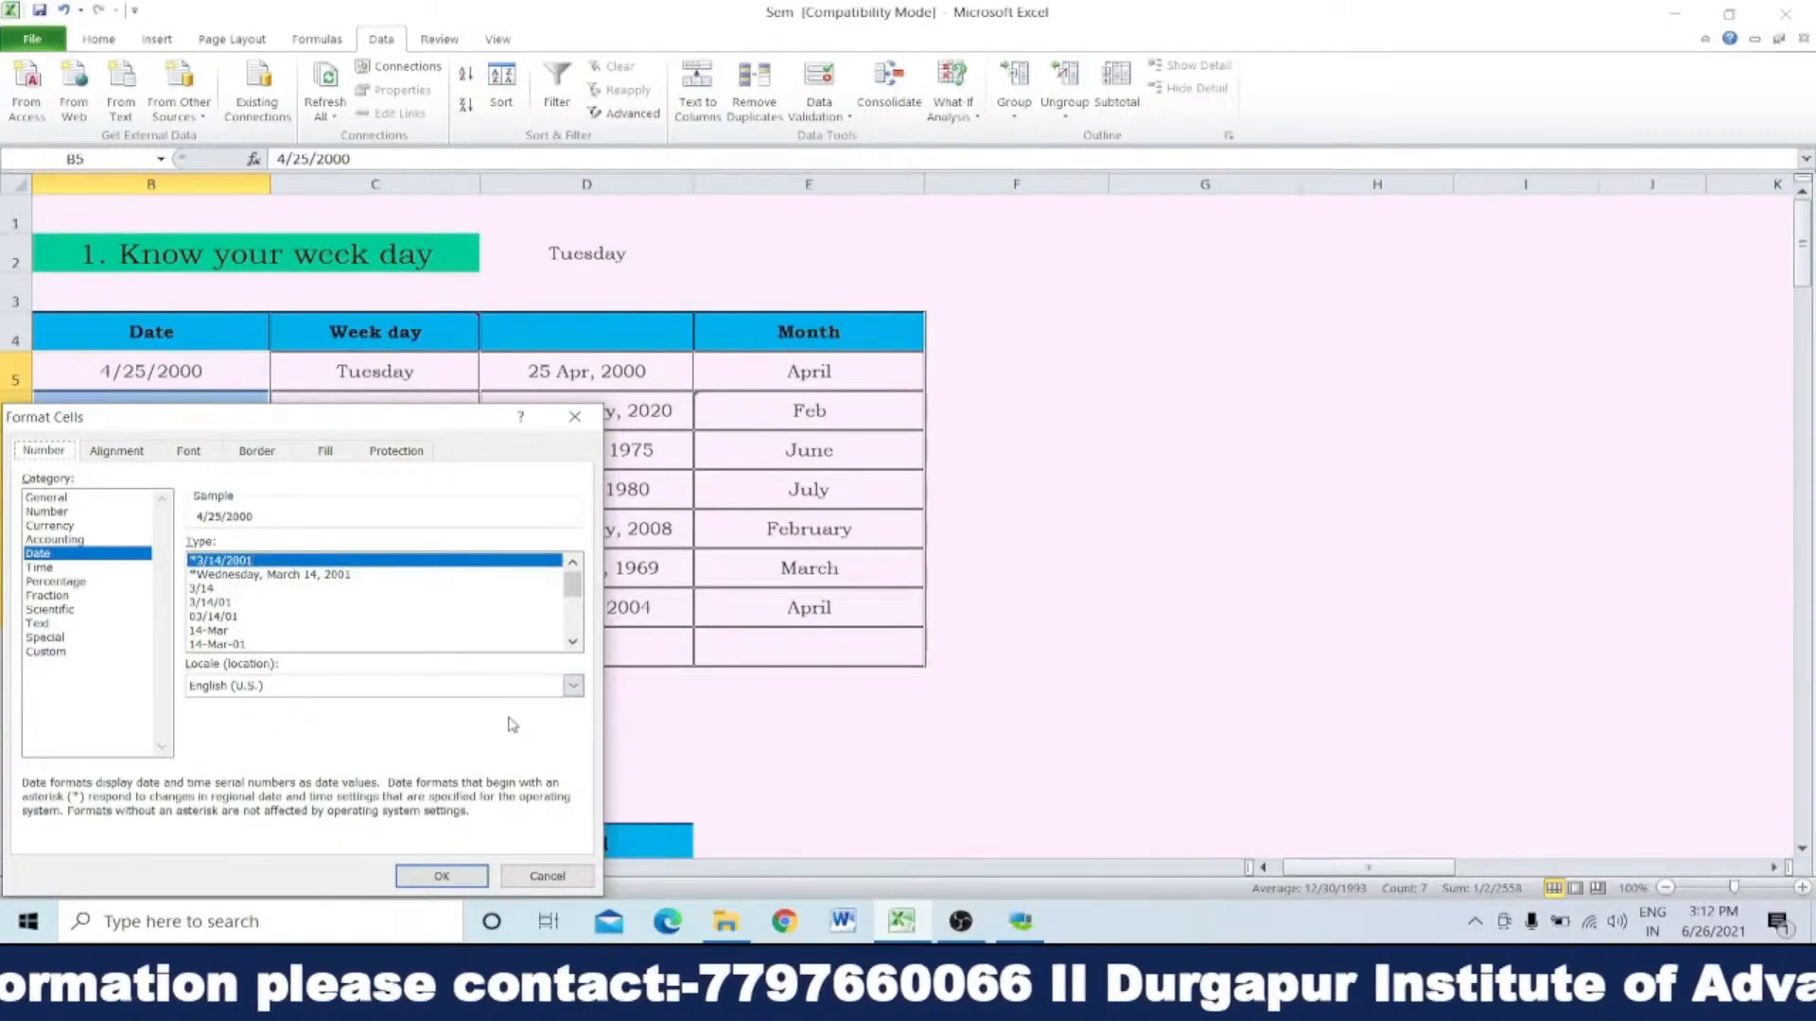
pyautogui.click(448, 872)
pyautogui.click(1421, 416)
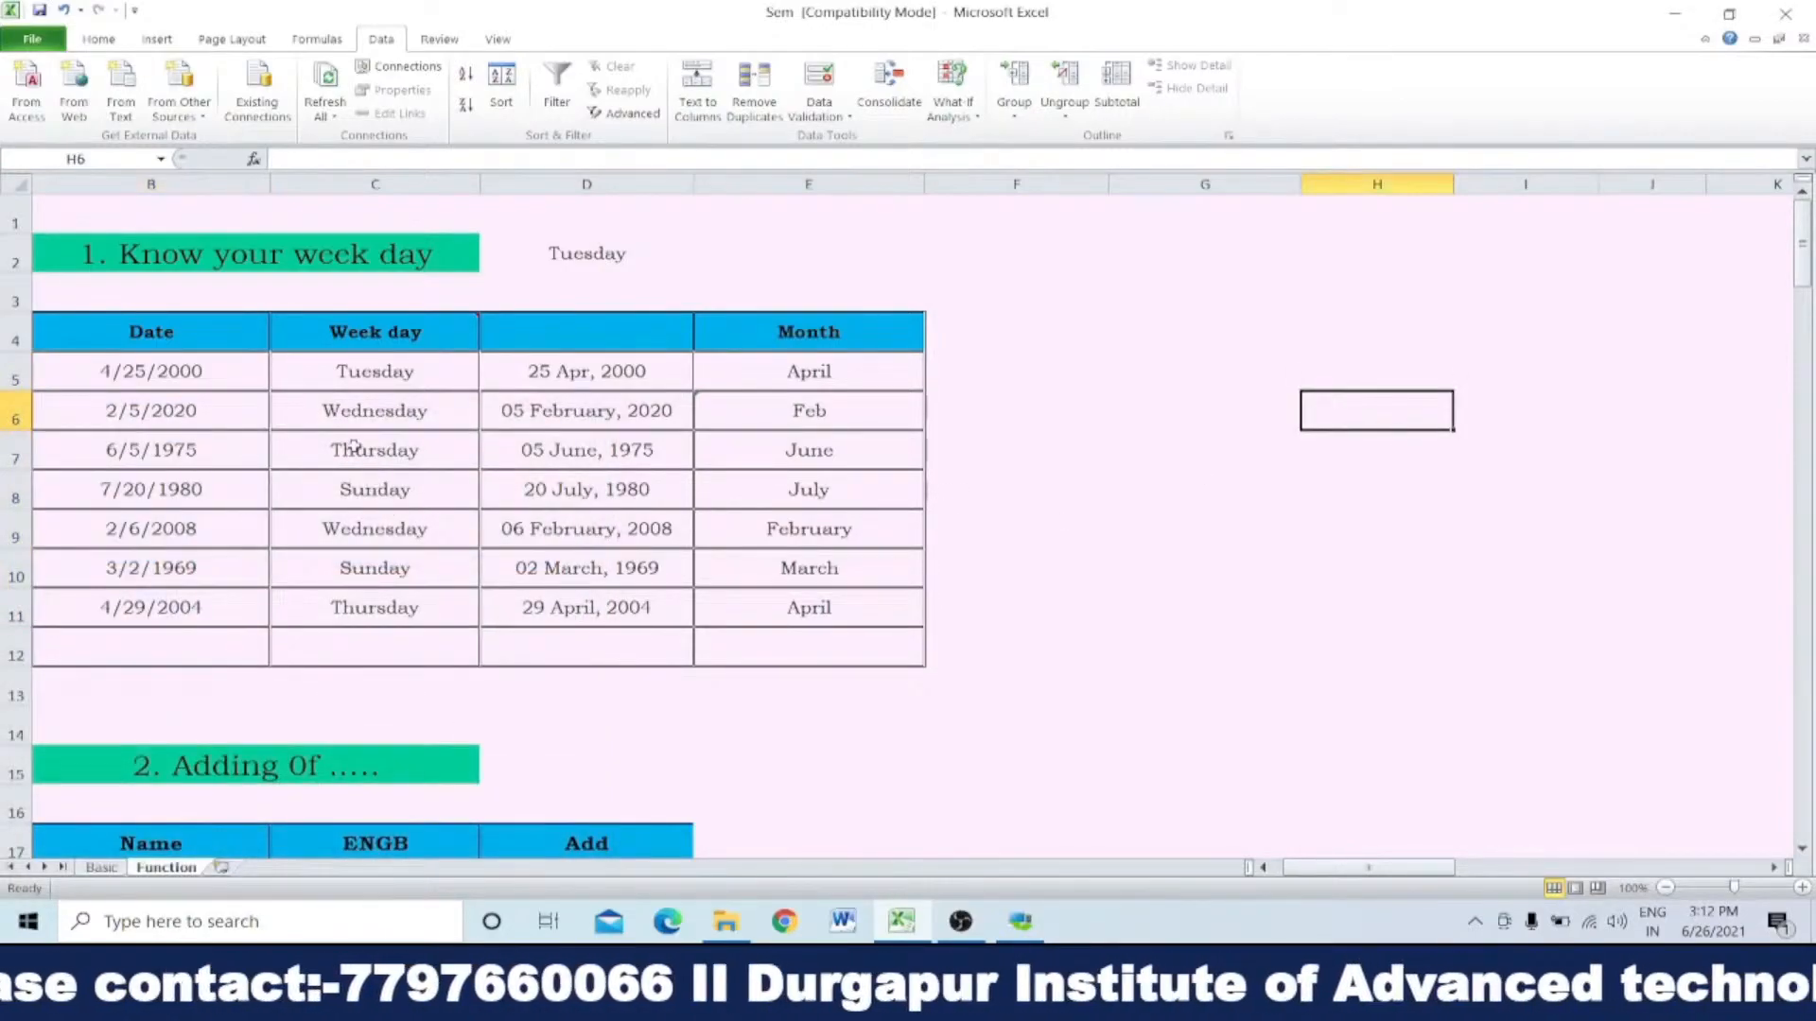
# Step: Enter the formula =TEXT(B5,"dddd") in F5 to get the weekday name, and clear F5 again
pyautogui.click(979, 369)
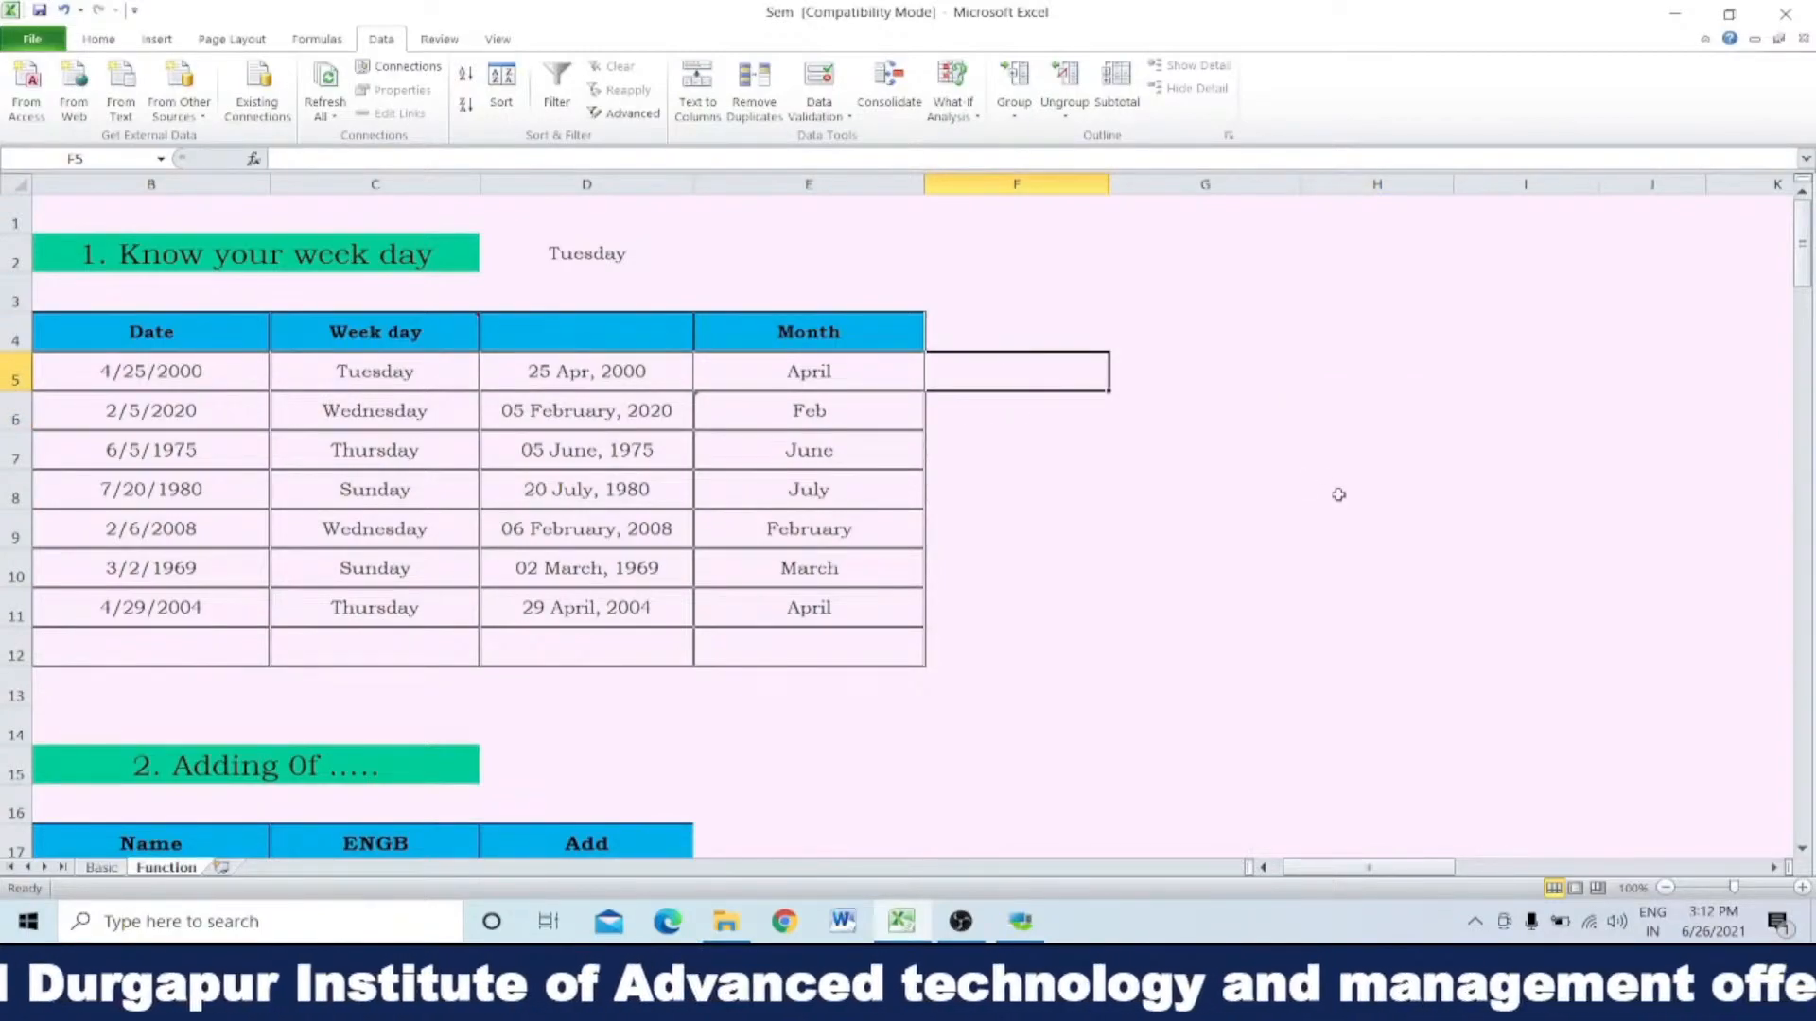
pyautogui.write('=')
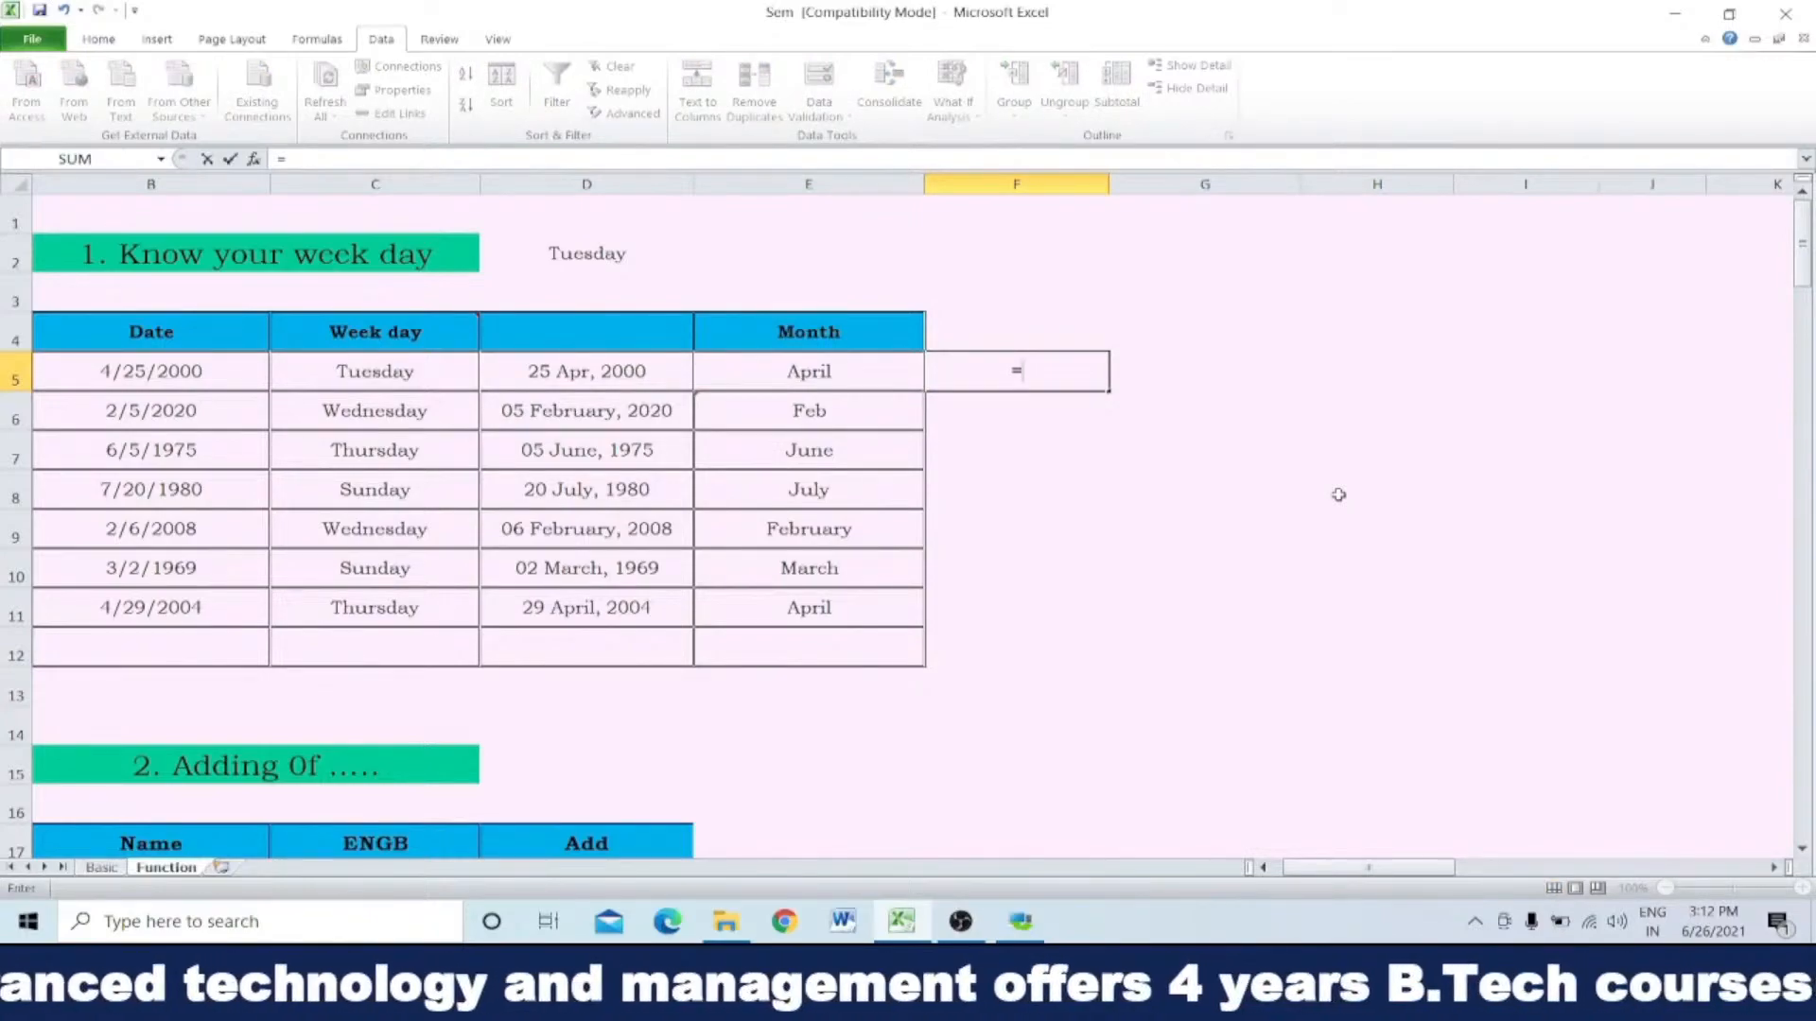
pyautogui.write('text')
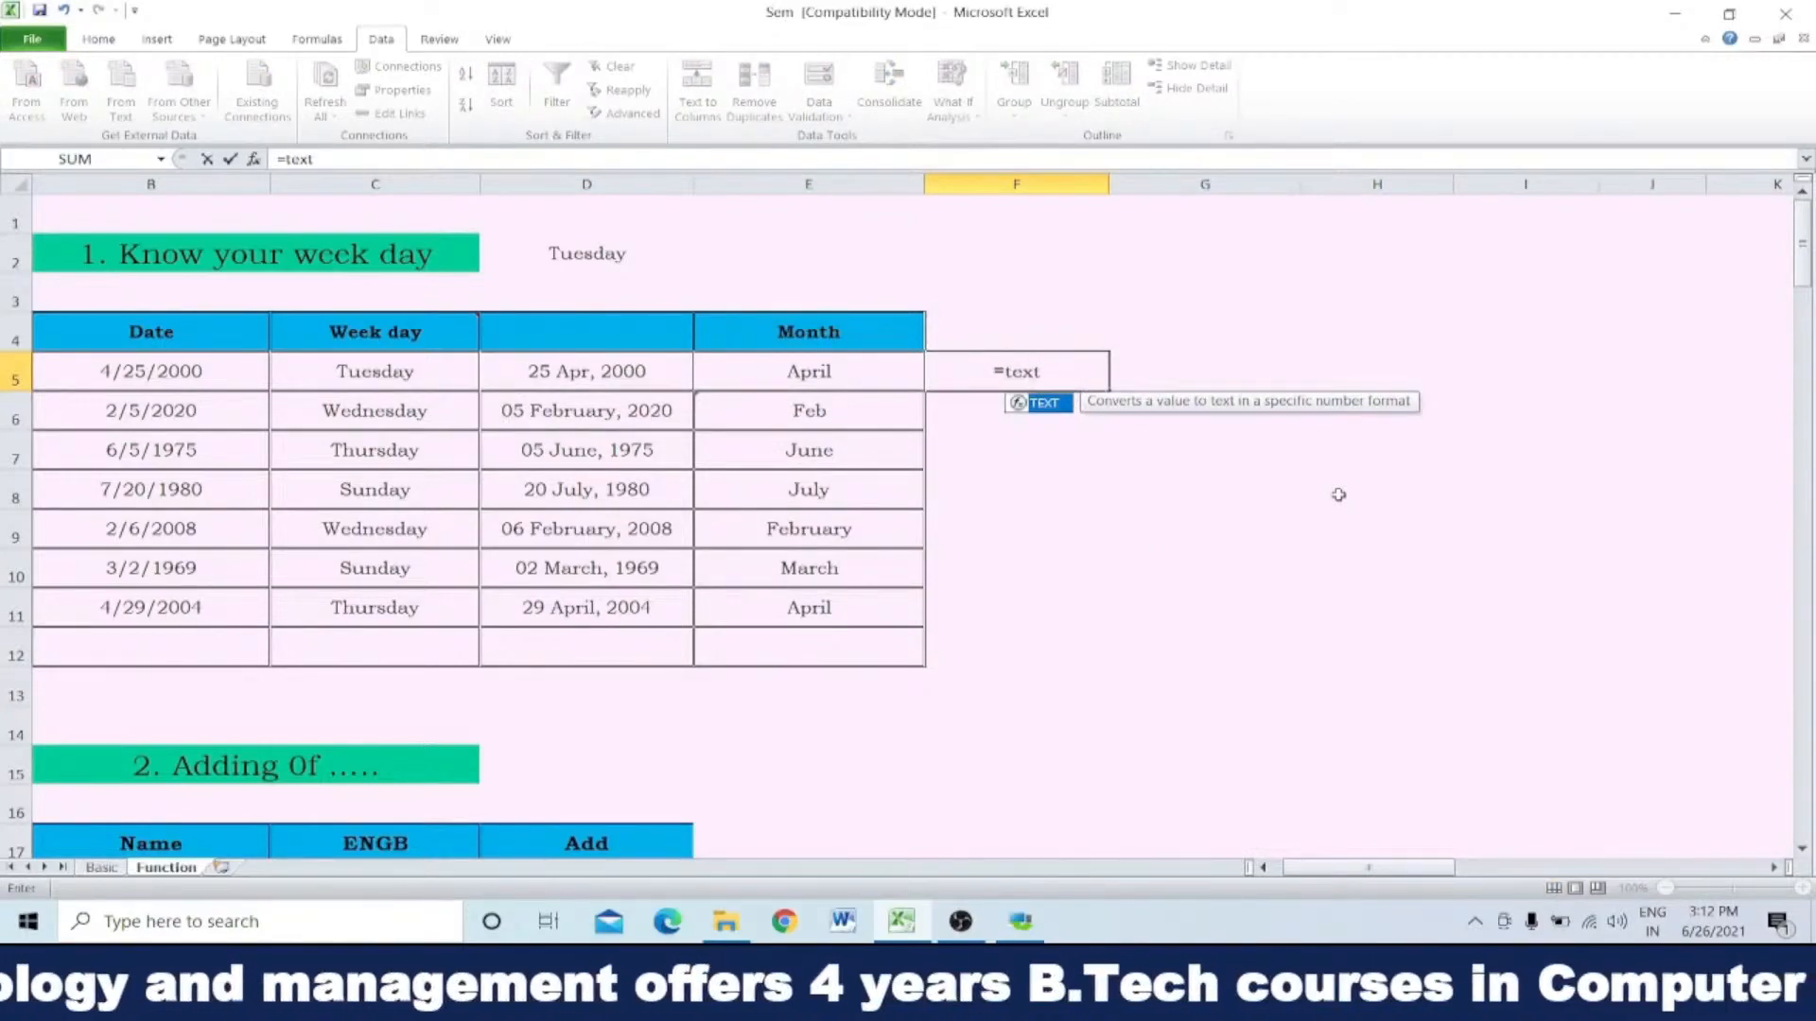
pyautogui.write('(')
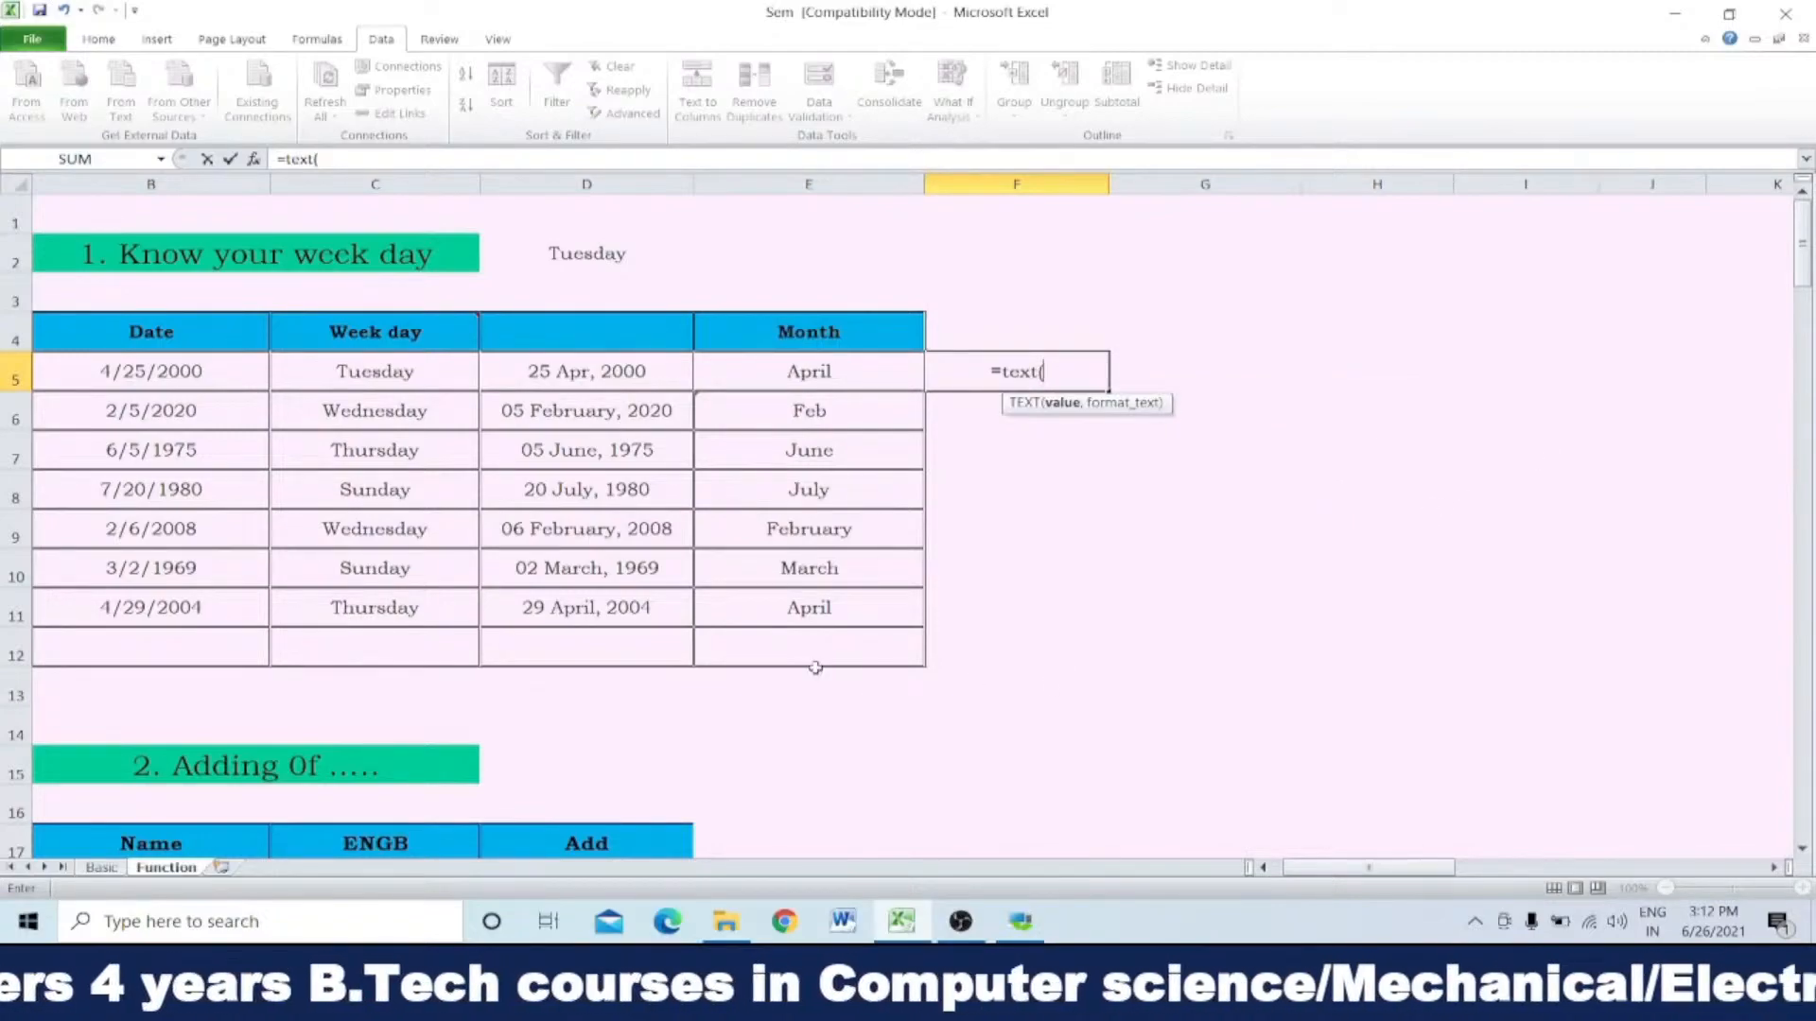
pyautogui.click(193, 371)
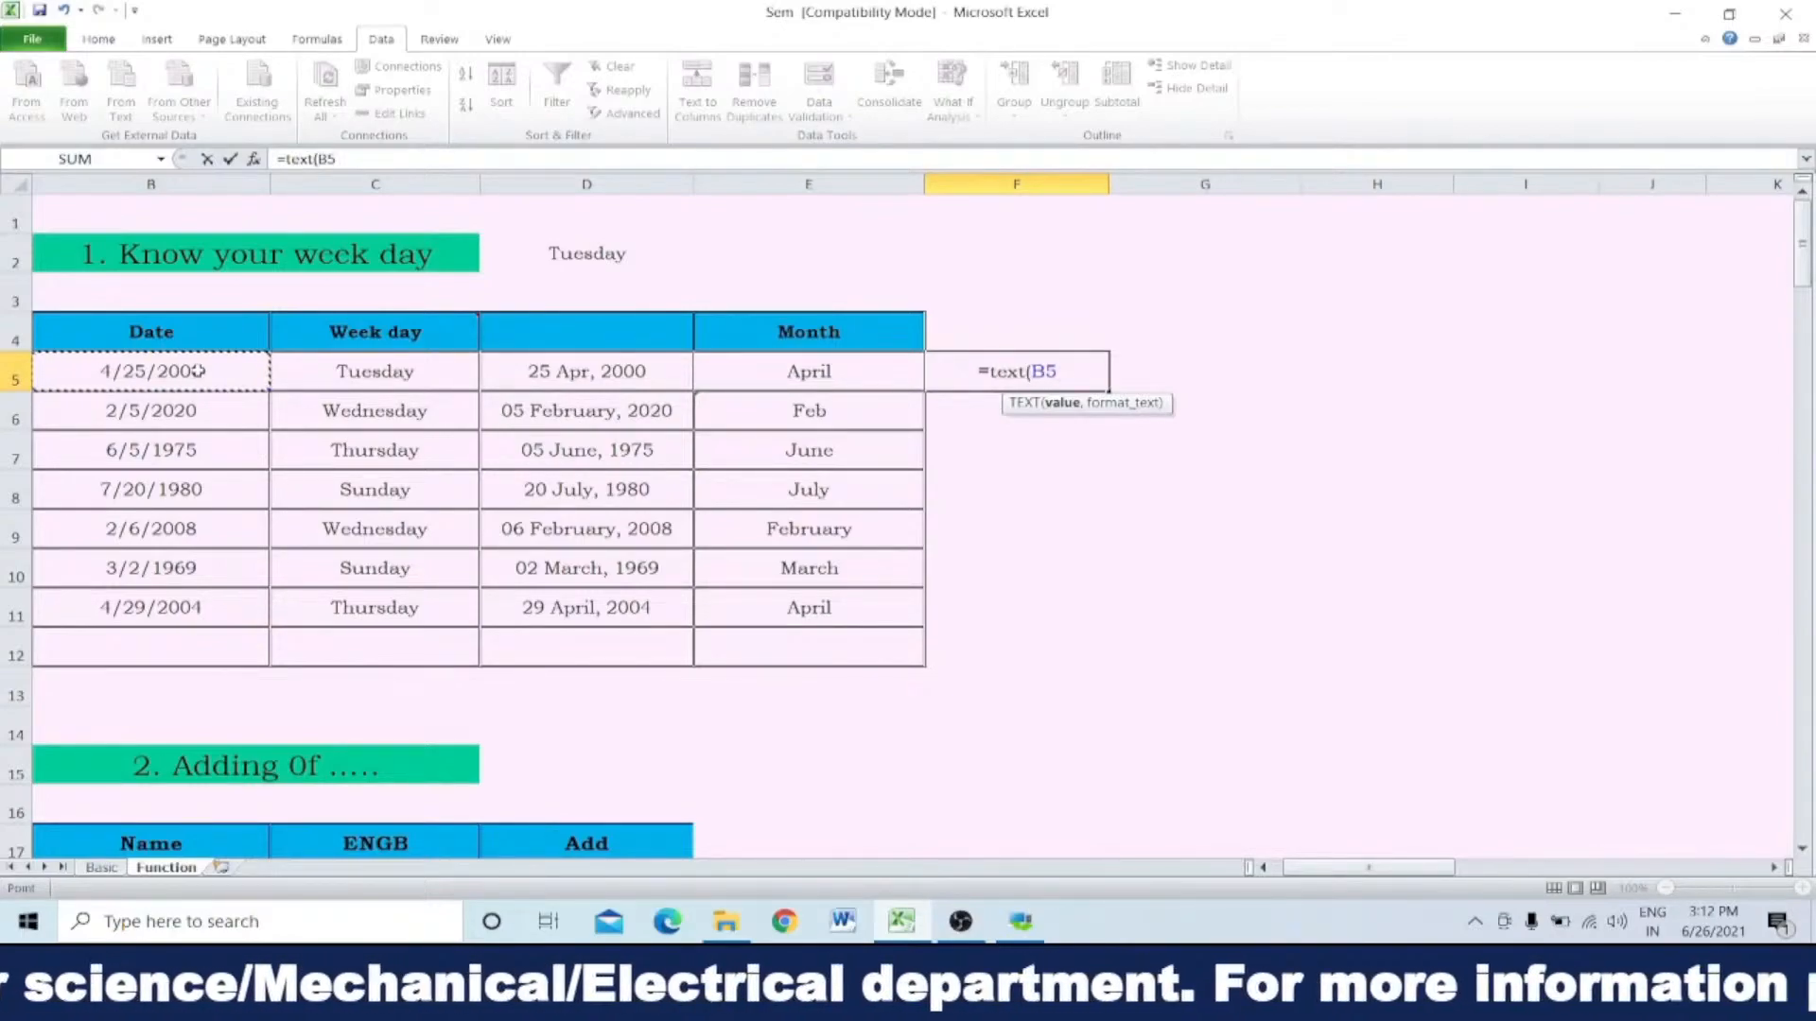
pyautogui.write(',')
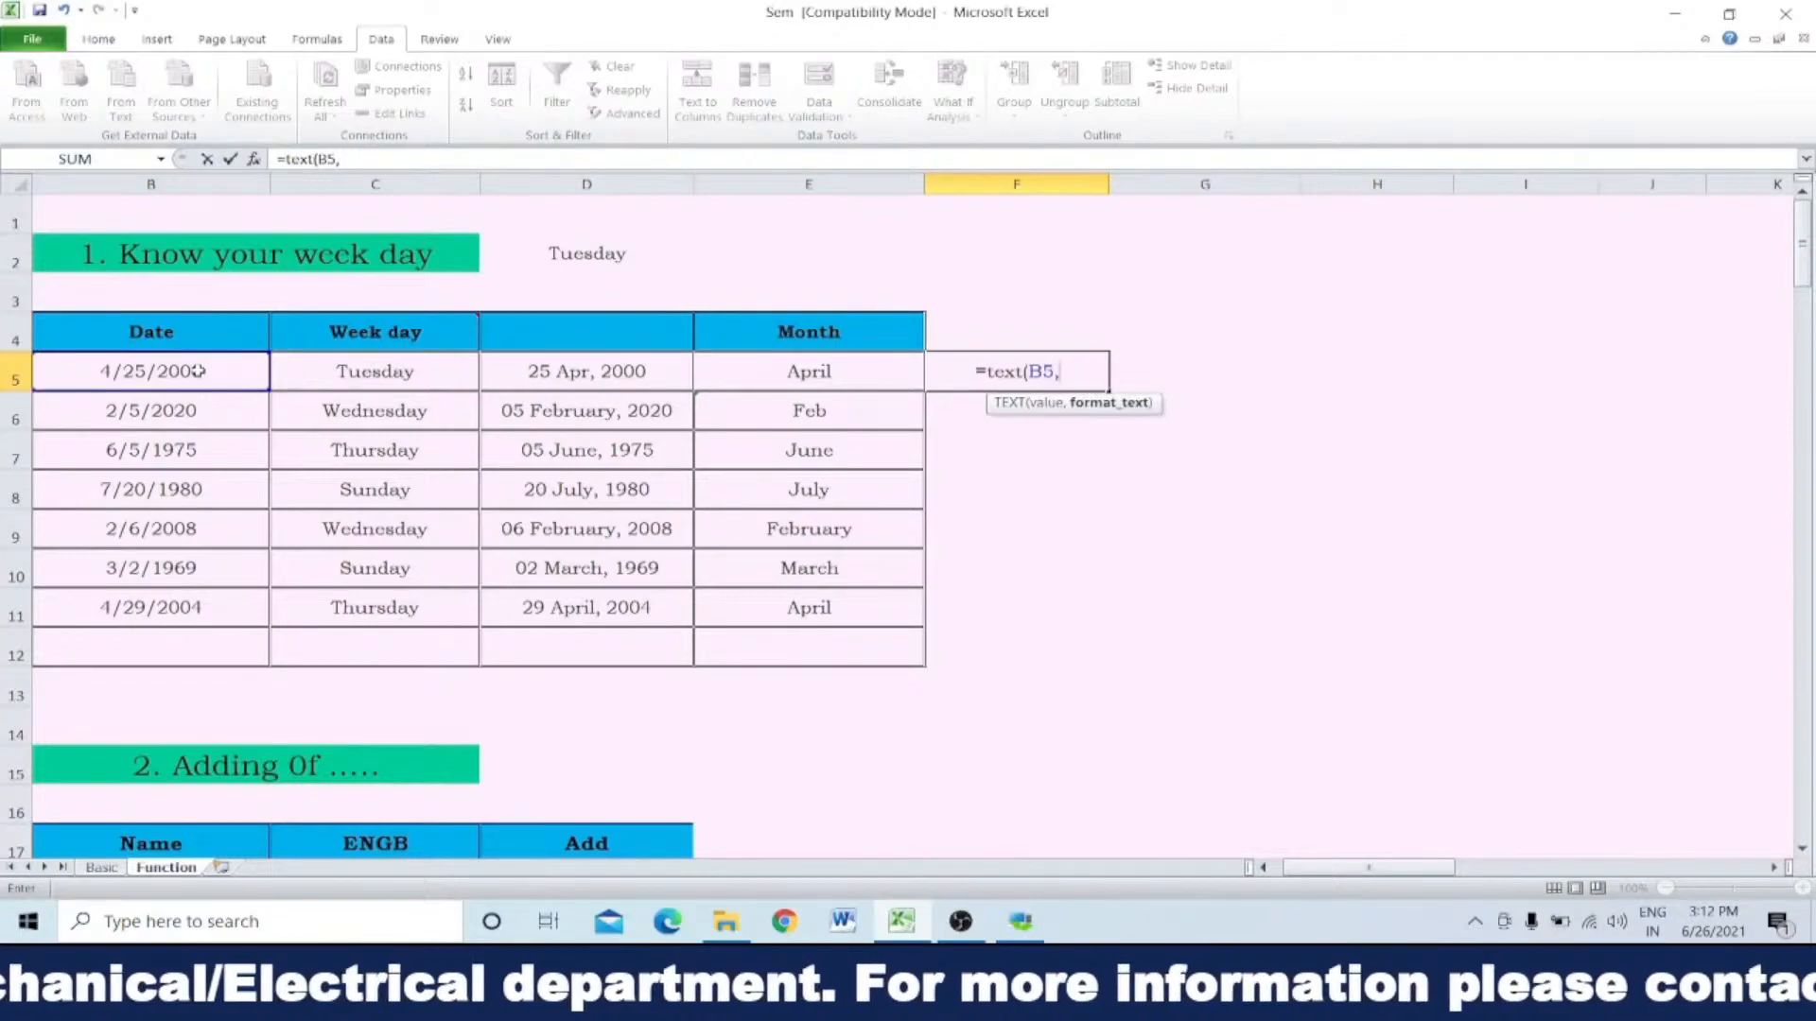
pyautogui.write('"')
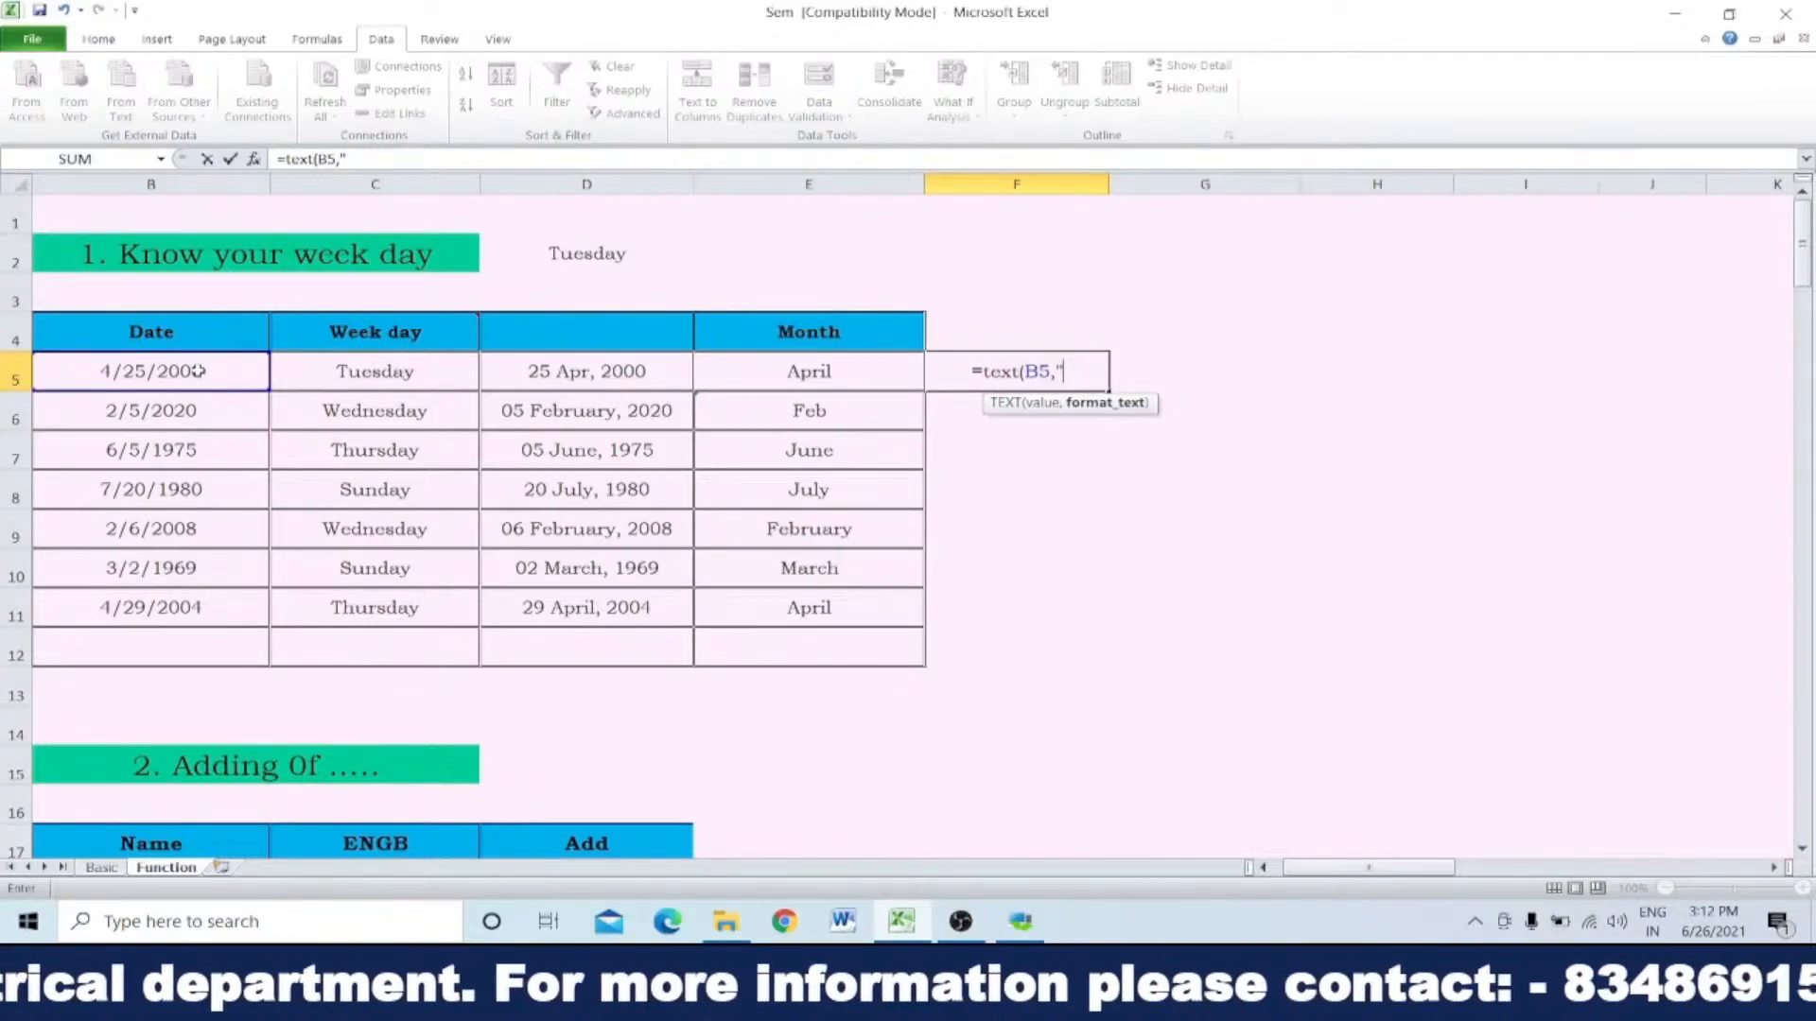
pyautogui.write('ddddd')
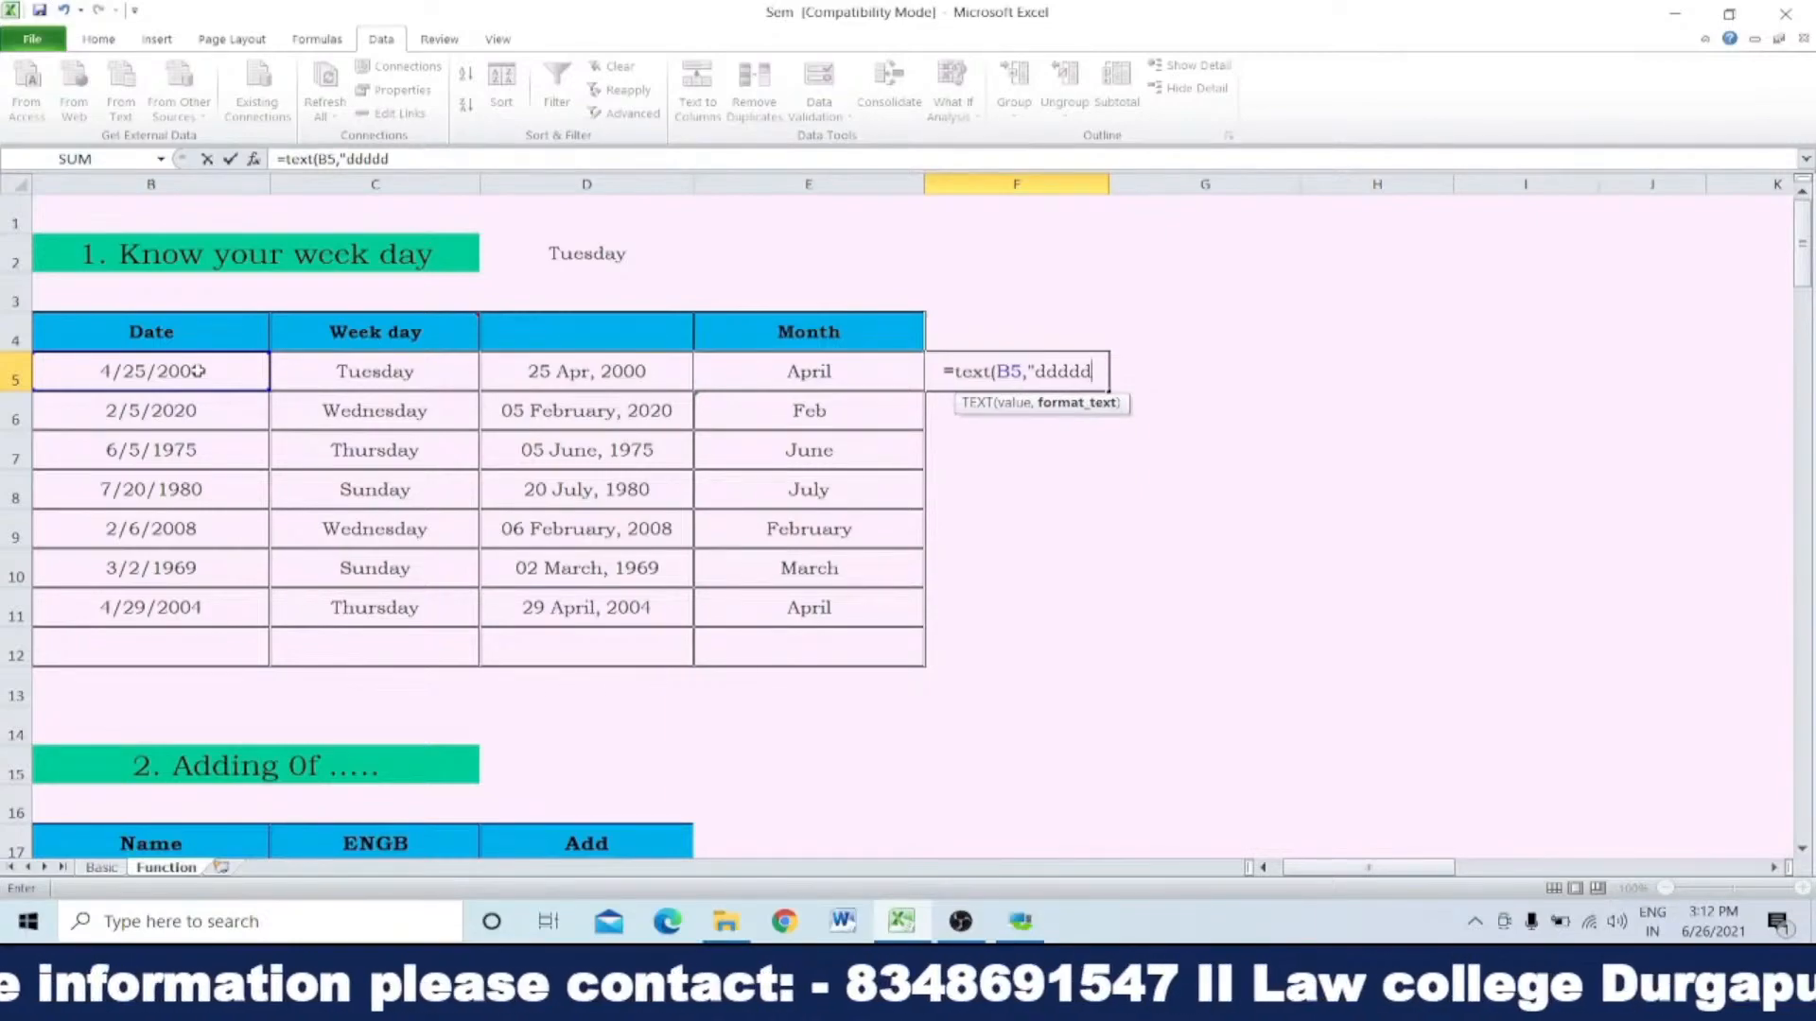
pyautogui.press('BackSpace')
pyautogui.write('"')
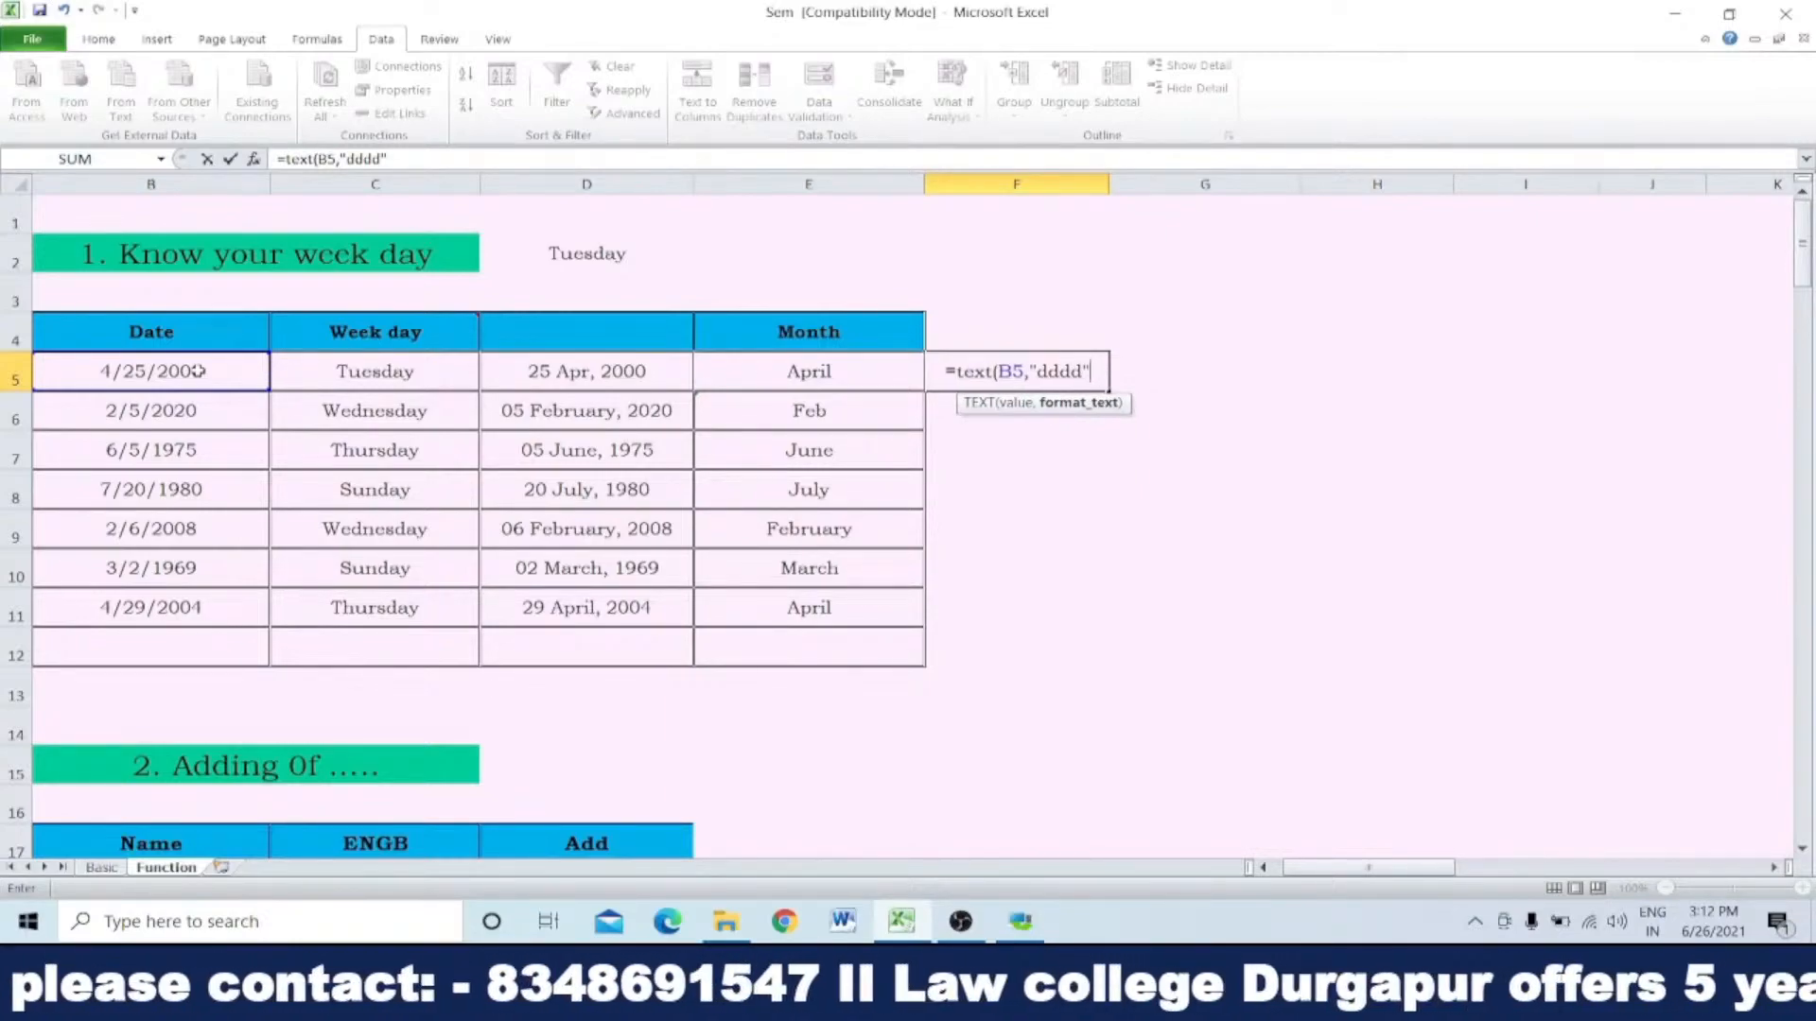
pyautogui.write(')')
pyautogui.press('Return')
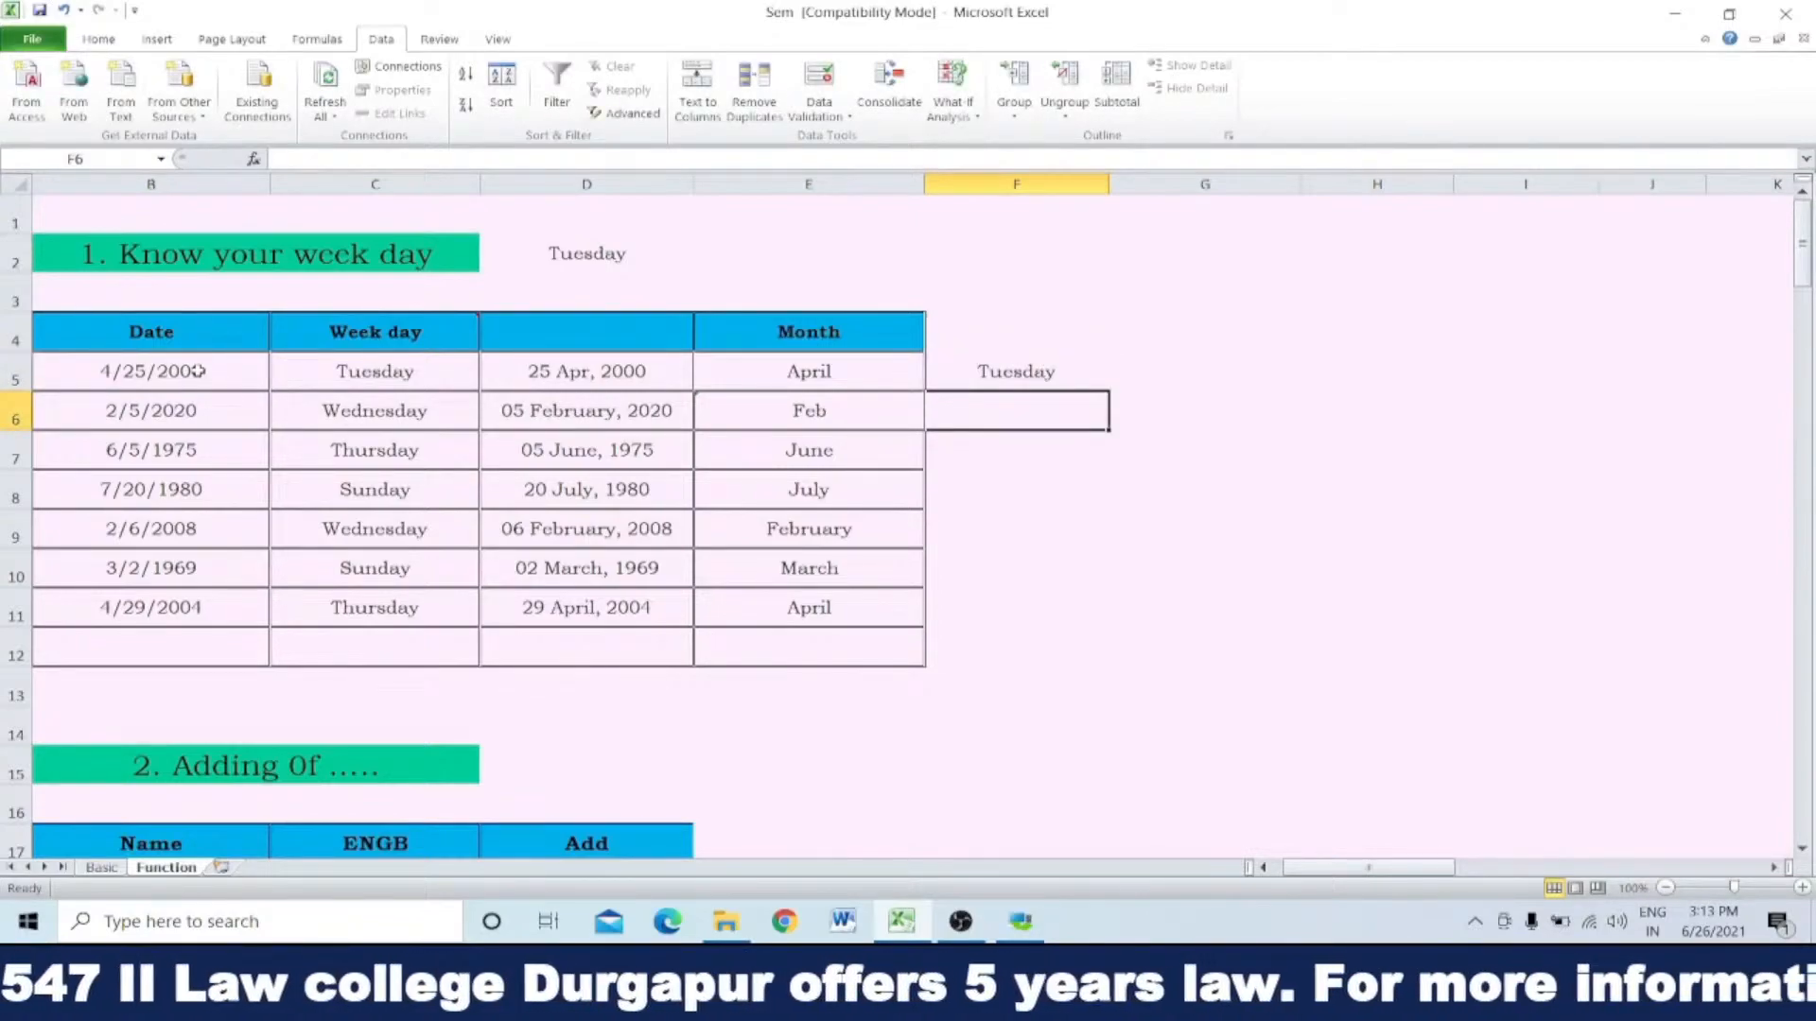
pyautogui.click(1027, 371)
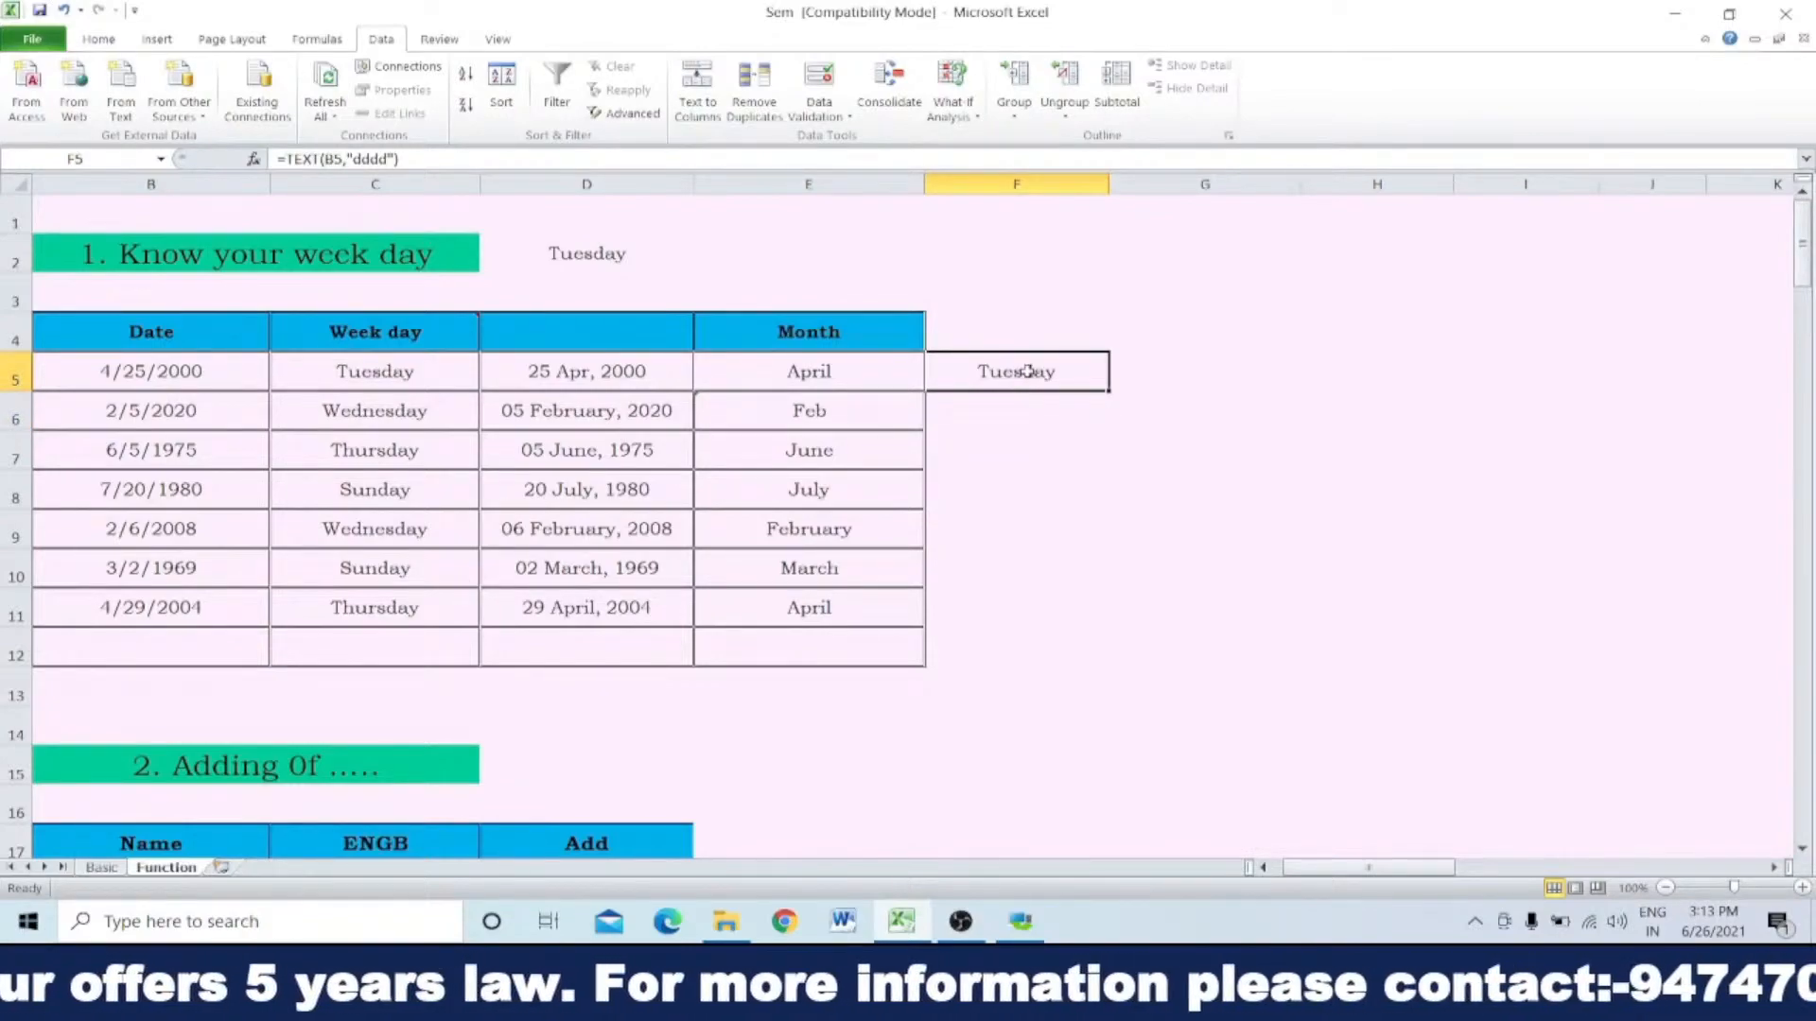
pyautogui.press('Delete')
# Step: Compare the TEXT formulas behind the month name in E5 and the weekday name in C5
pyautogui.click(817, 386)
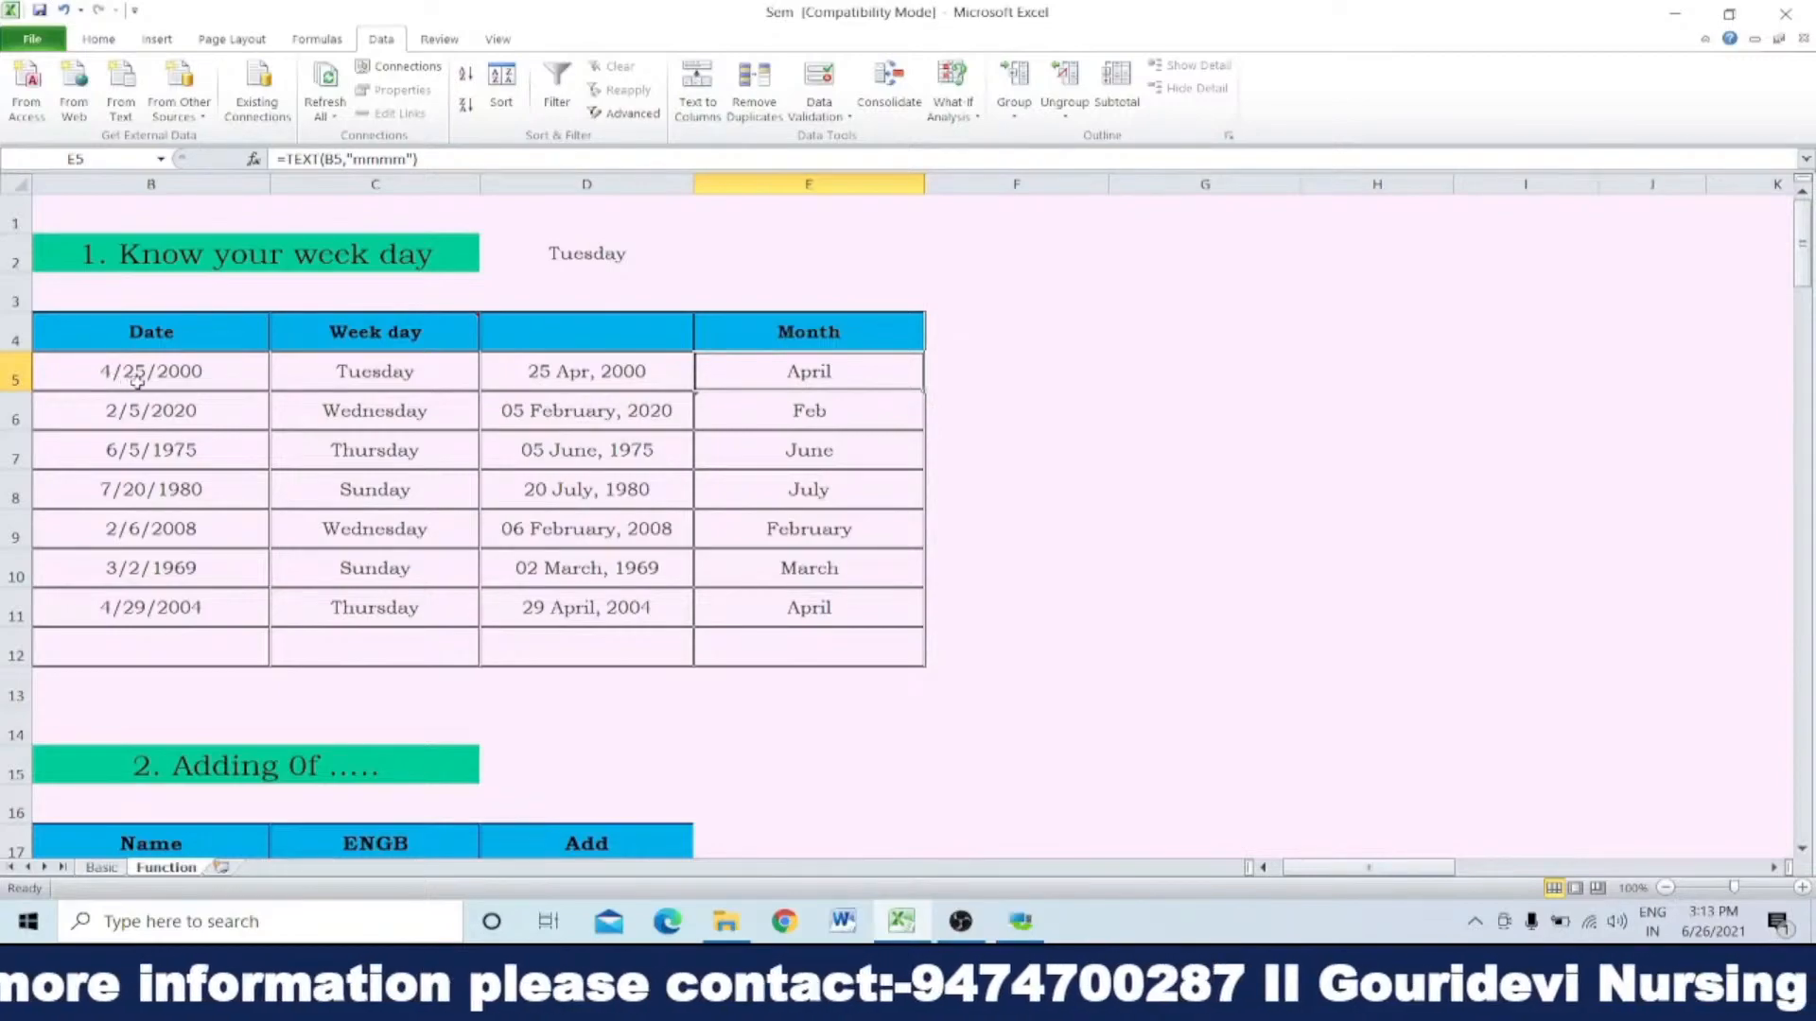
pyautogui.click(369, 373)
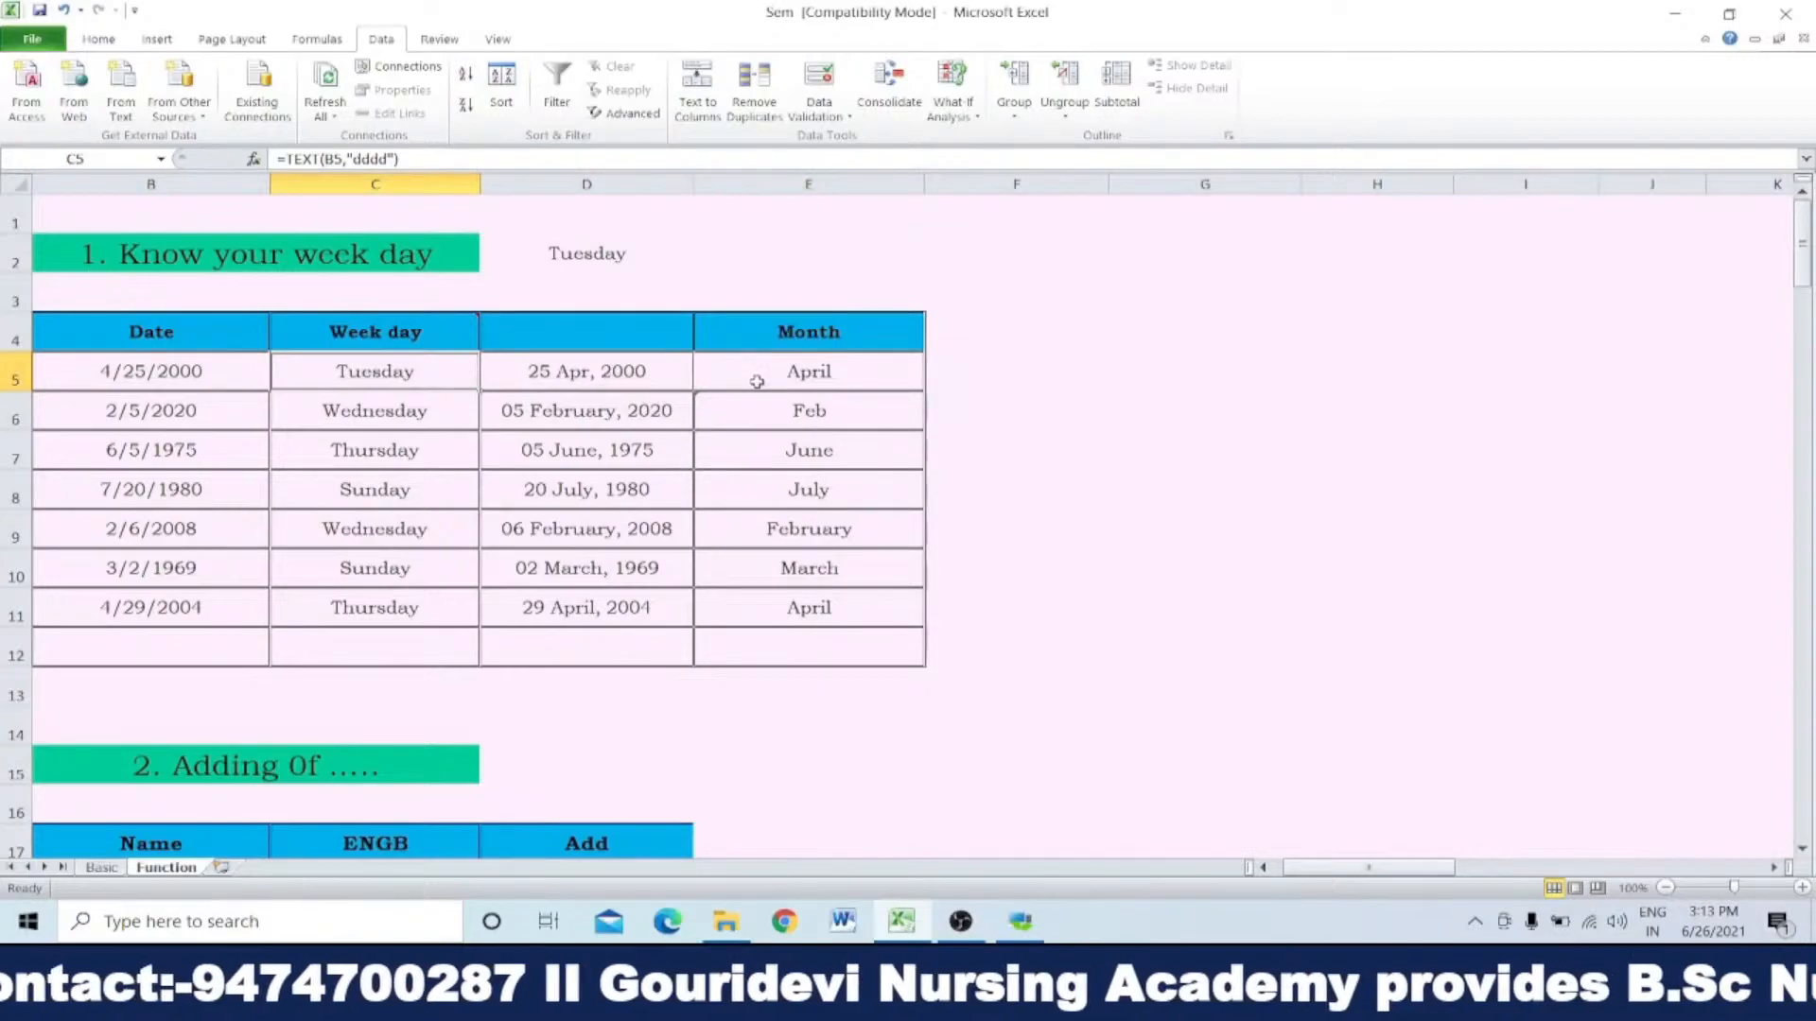
pyautogui.click(832, 371)
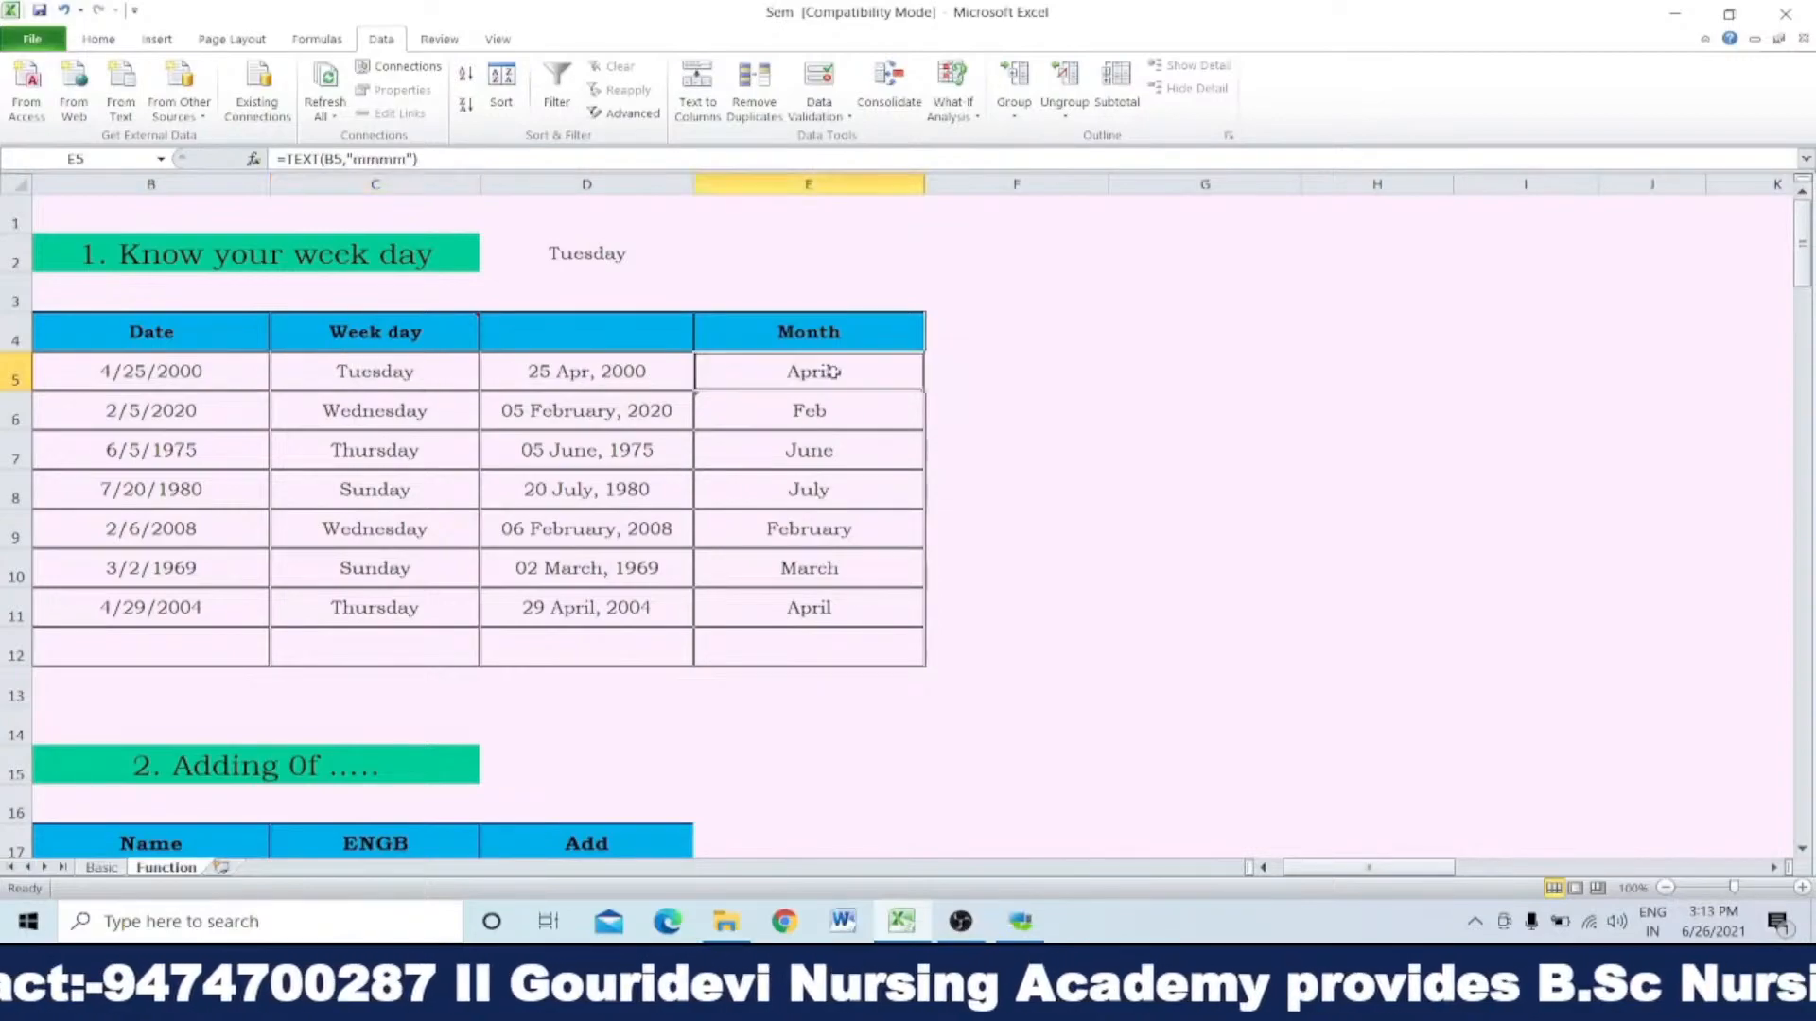
# Step: Examine the TEXT formula in D5: its B5 reference and its day, month and year format codes
pyautogui.click(623, 372)
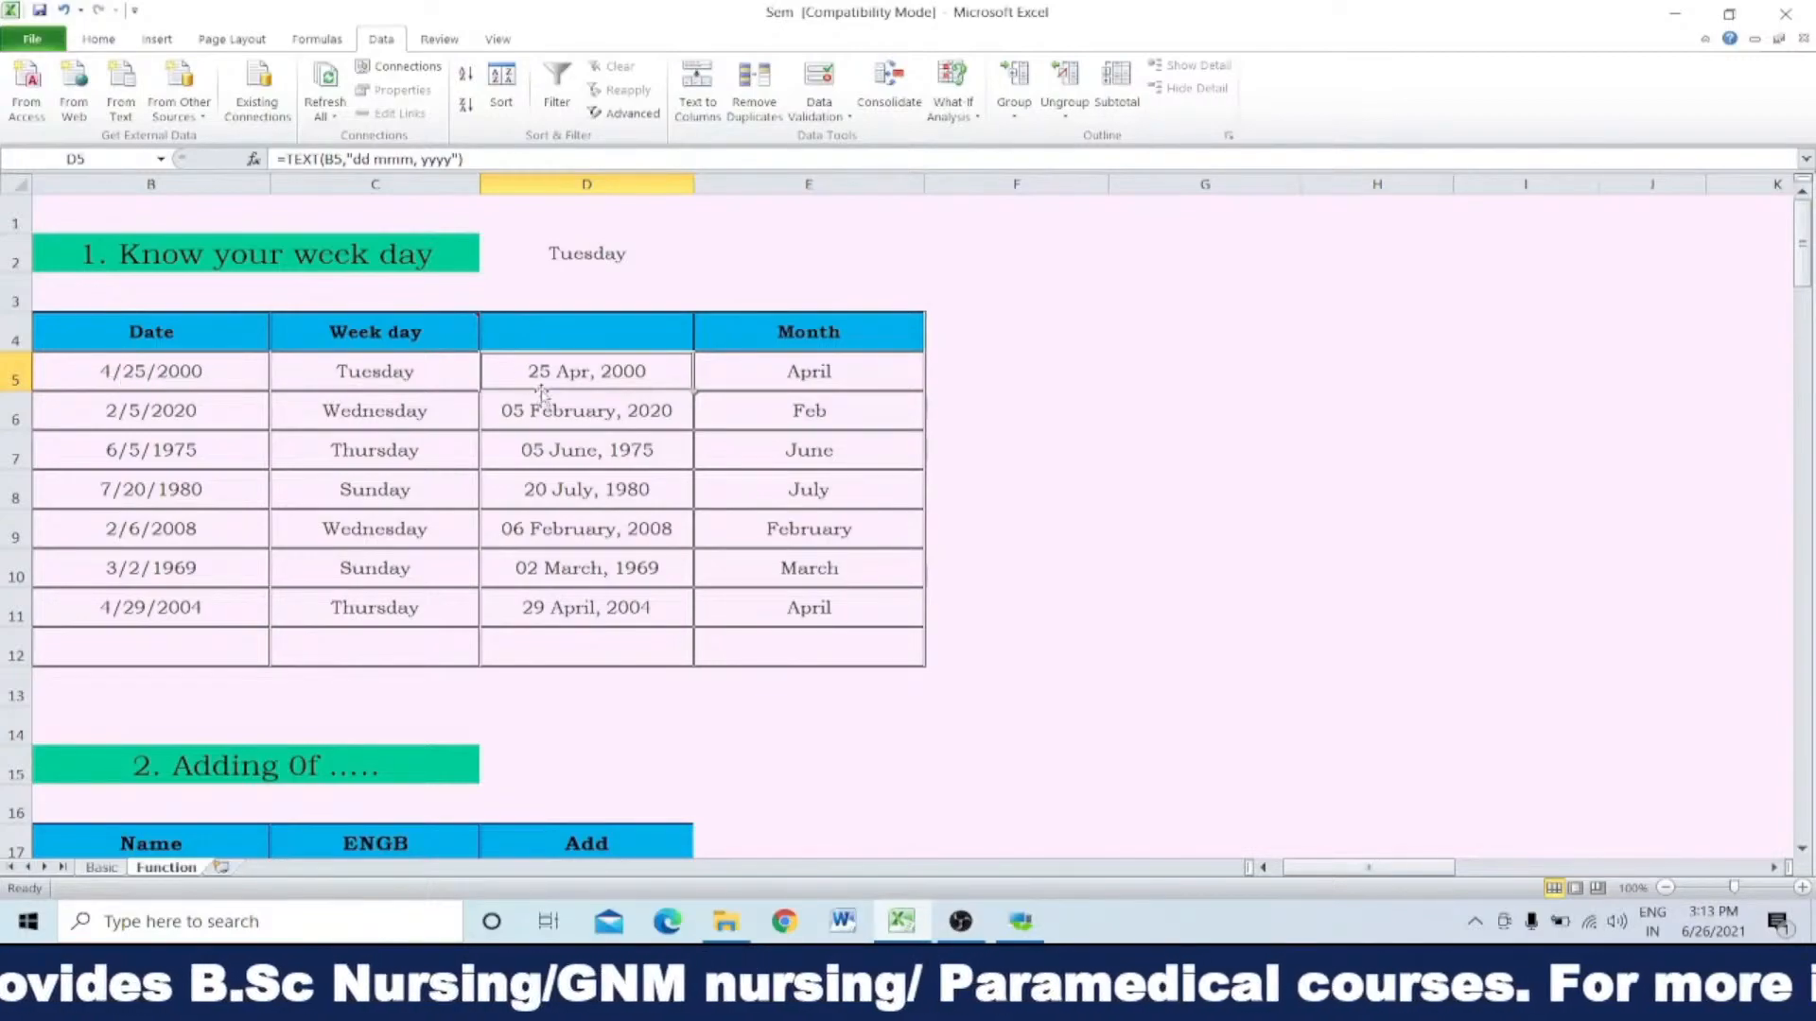
pyautogui.moveTo(588, 381); pyautogui.dragTo(617, 607)
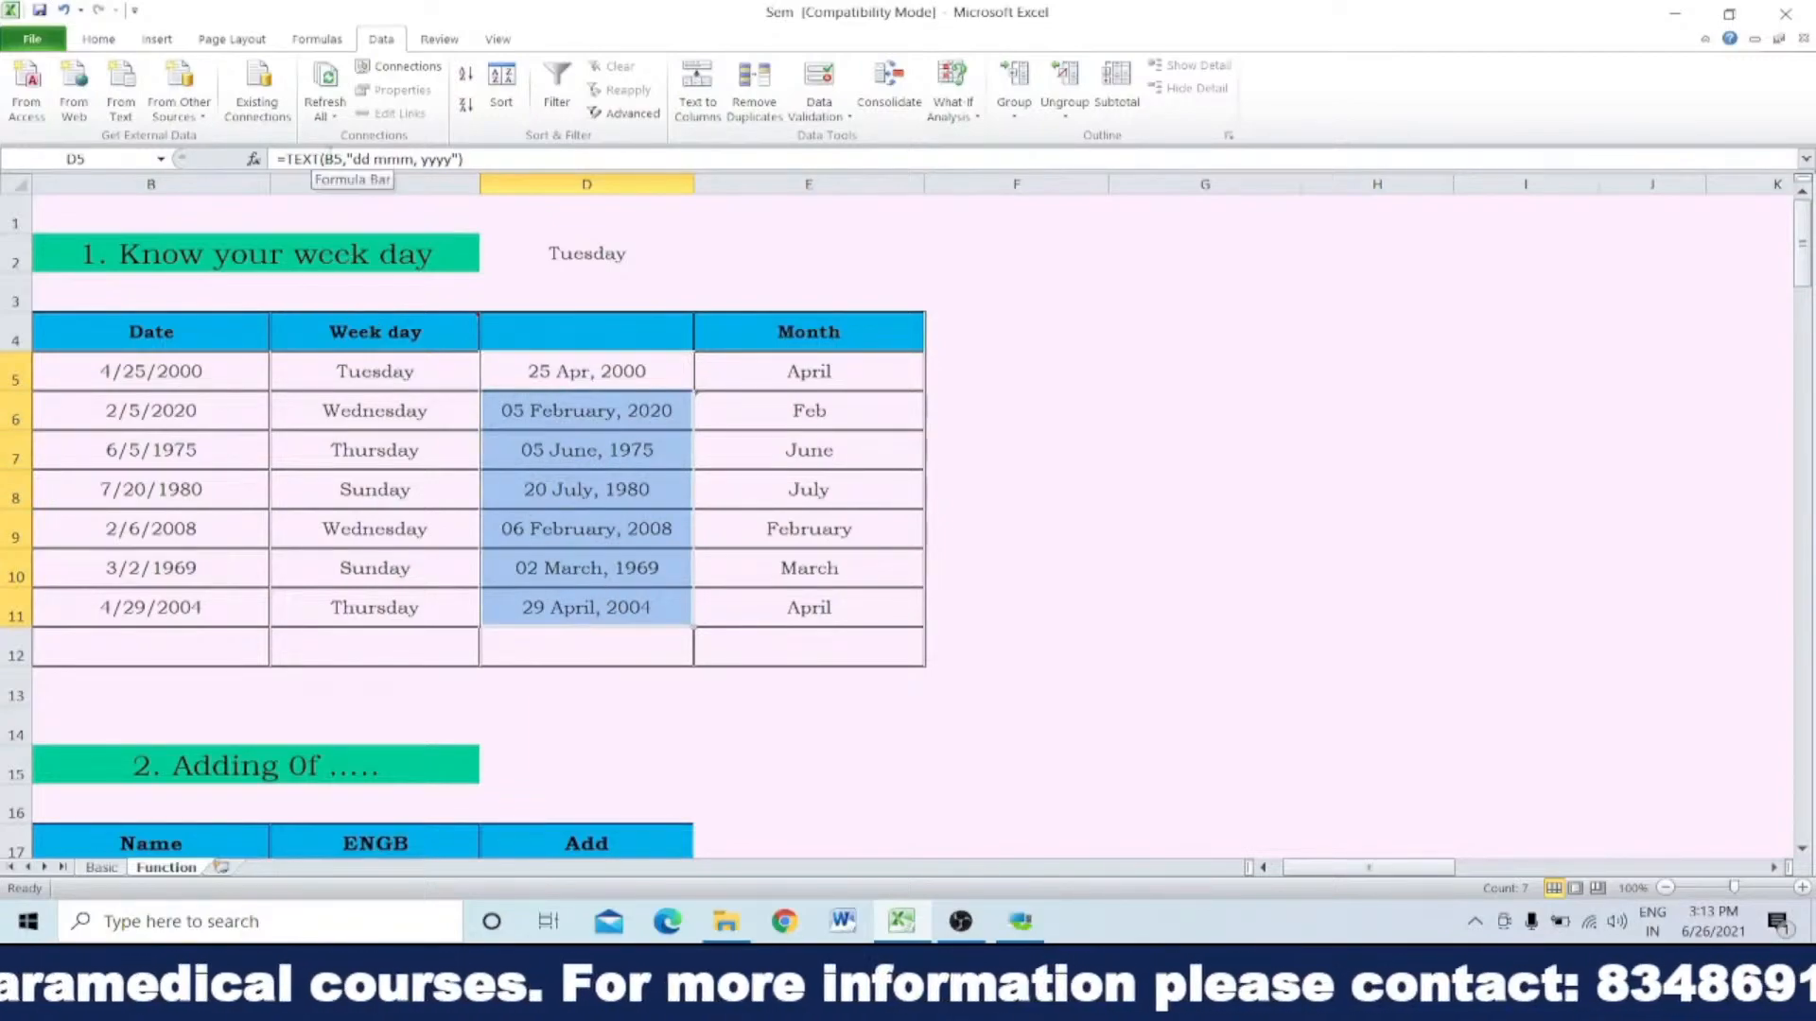
pyautogui.click(331, 159)
pyautogui.doubleClick(333, 159)
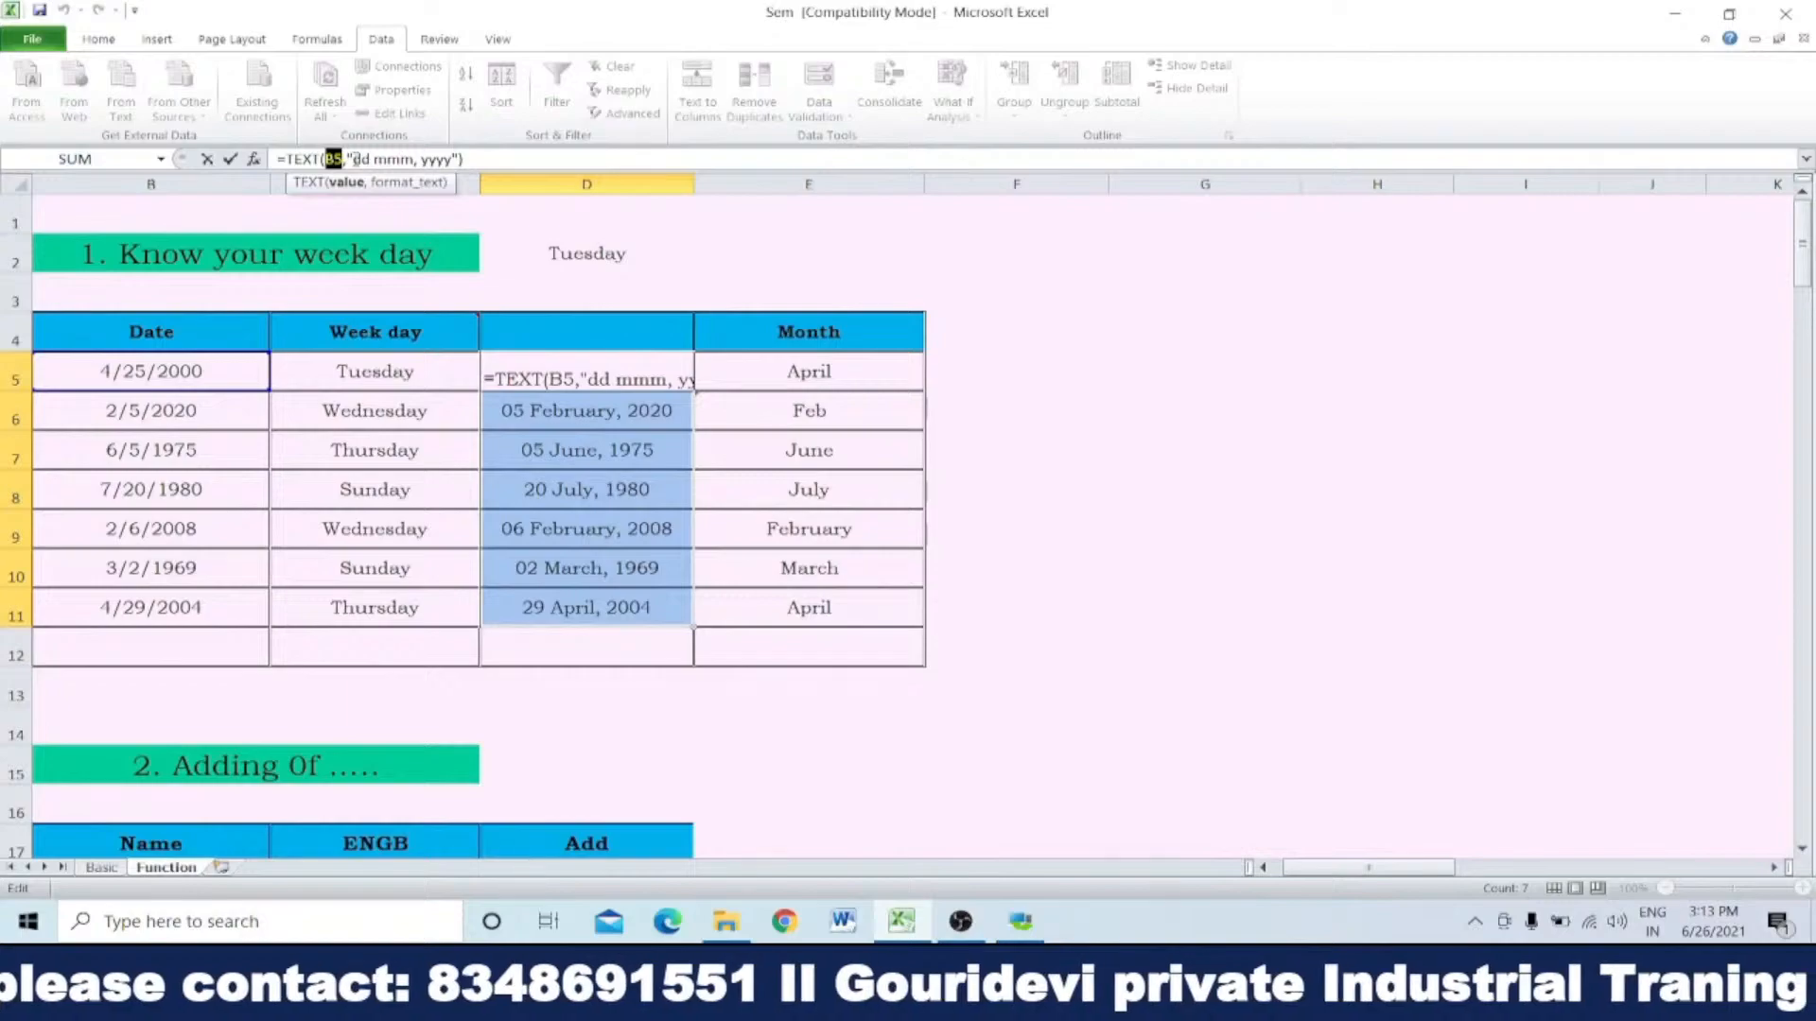
pyautogui.click(360, 158)
pyautogui.doubleClick(360, 159)
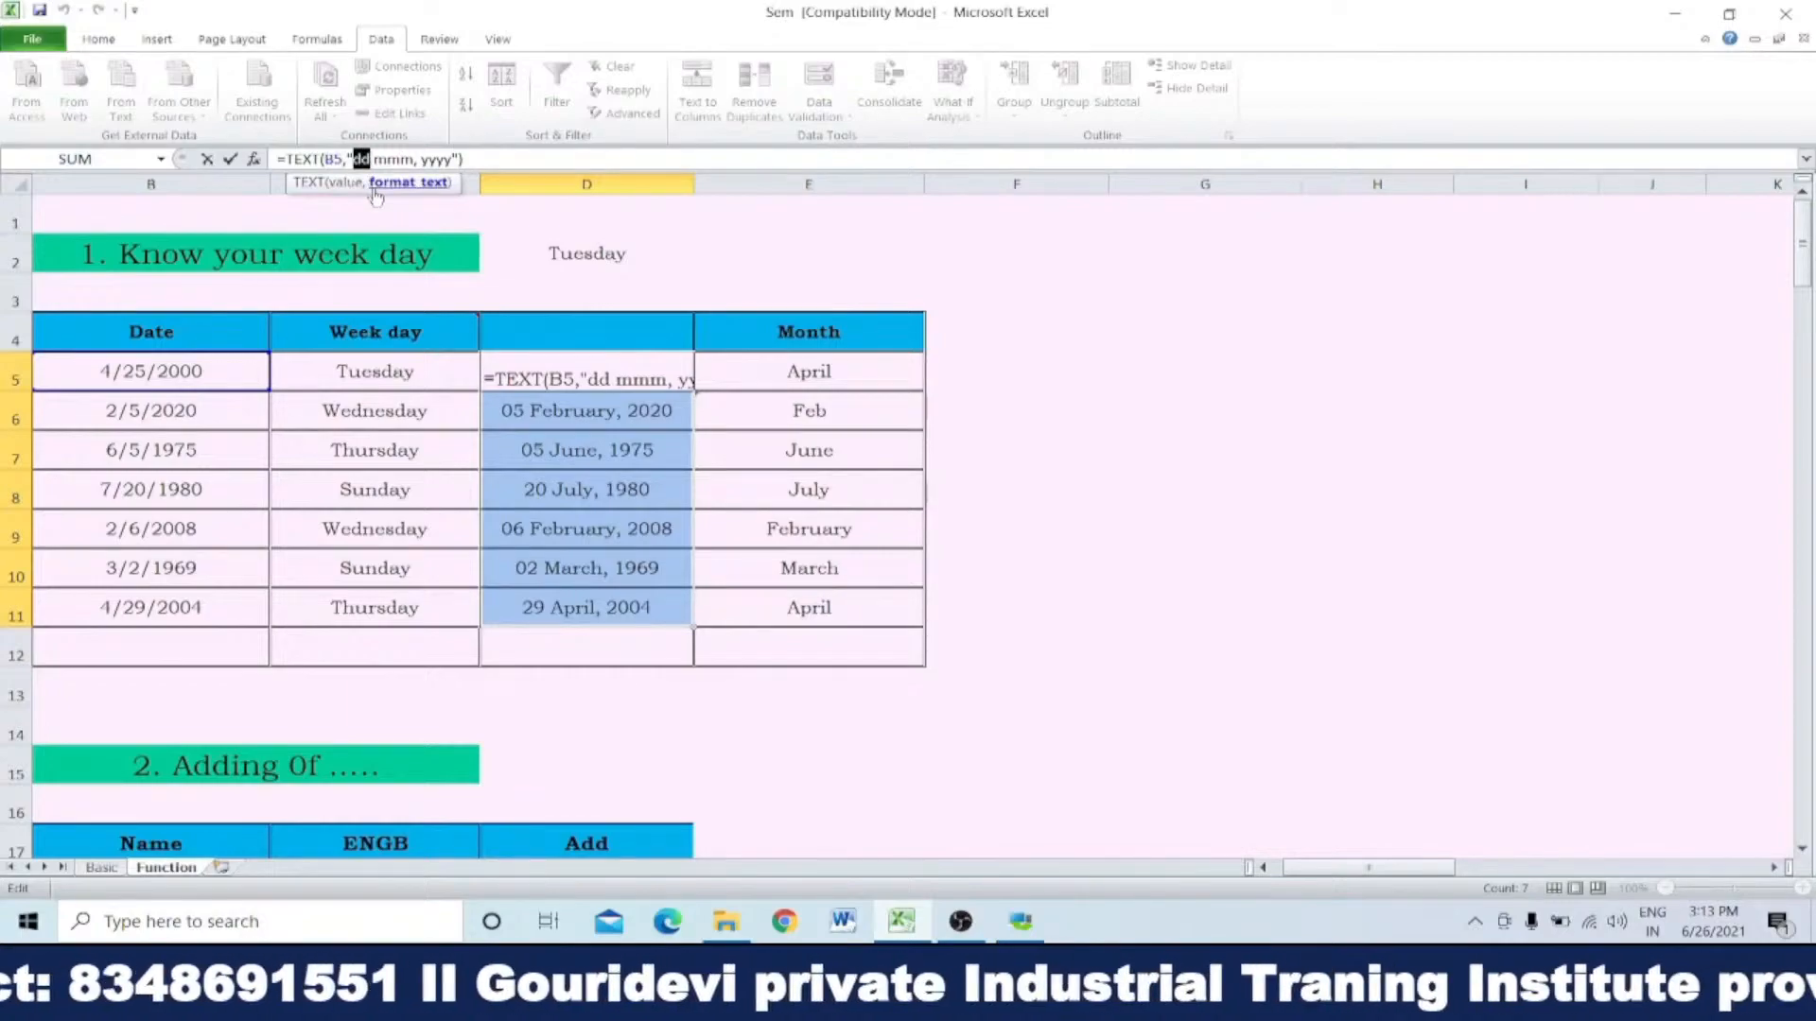
pyautogui.moveTo(374, 159); pyautogui.dragTo(413, 159)
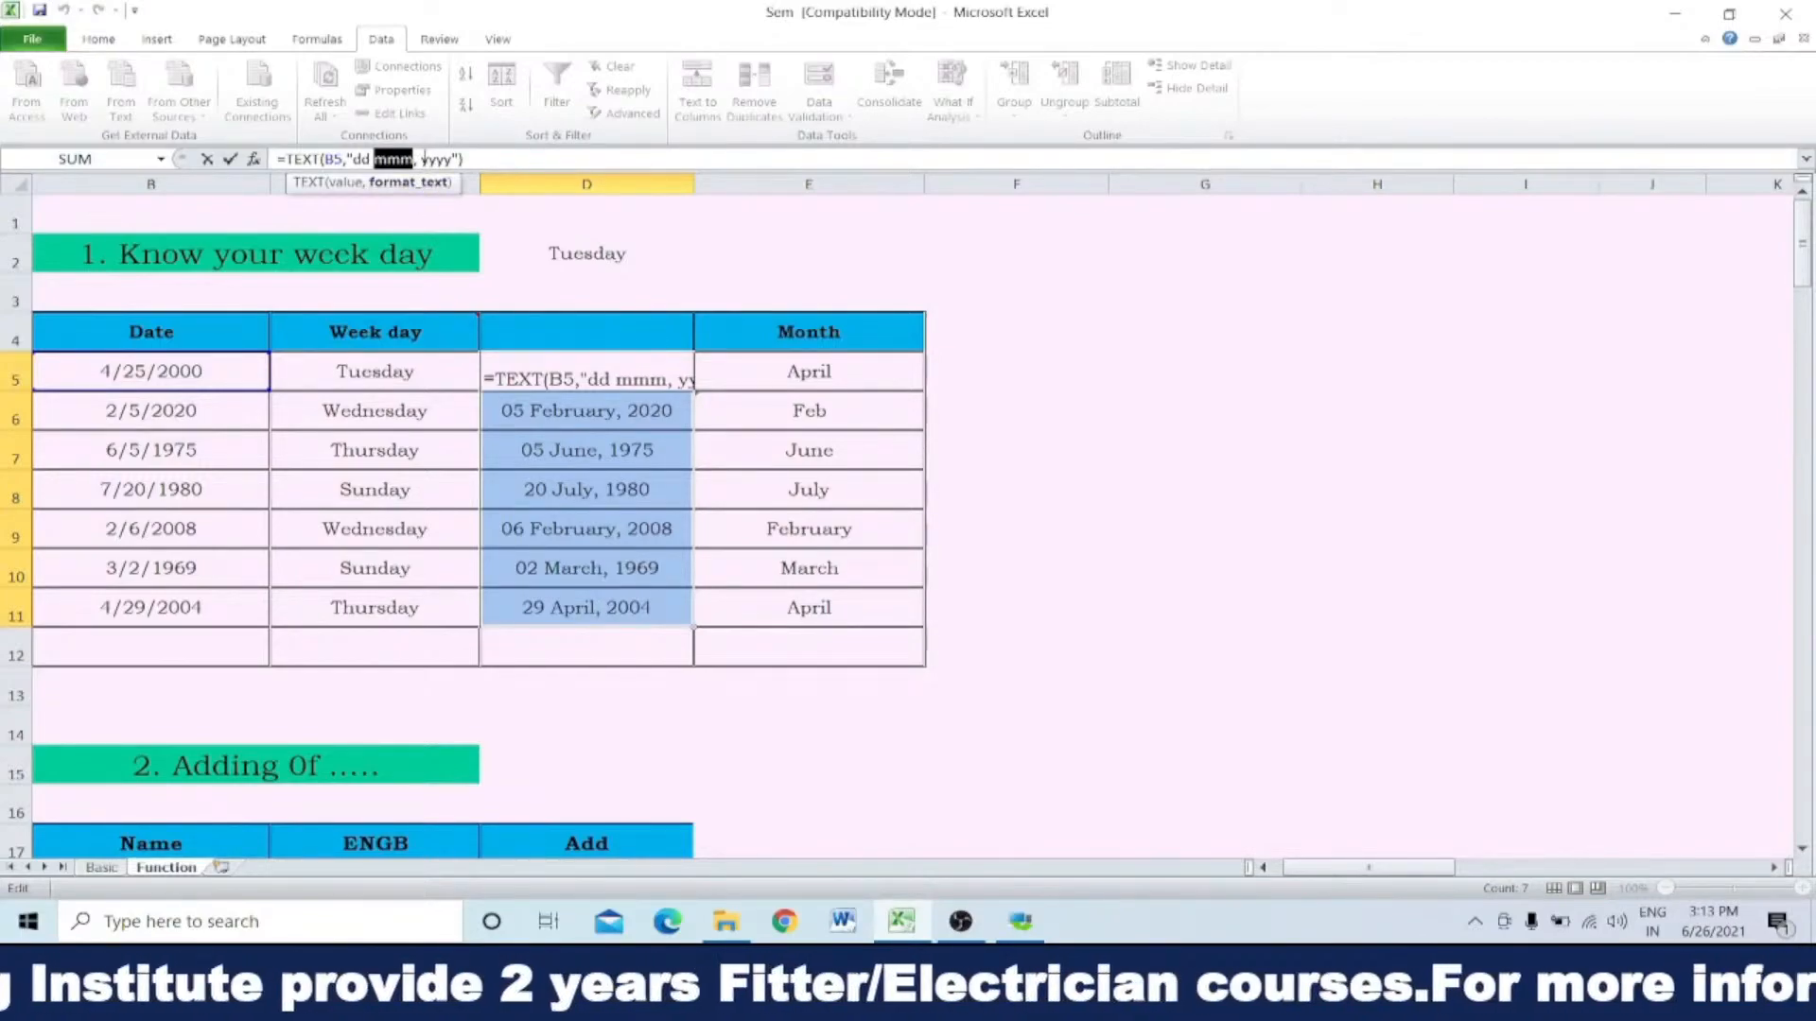
pyautogui.moveTo(422, 159); pyautogui.dragTo(454, 158)
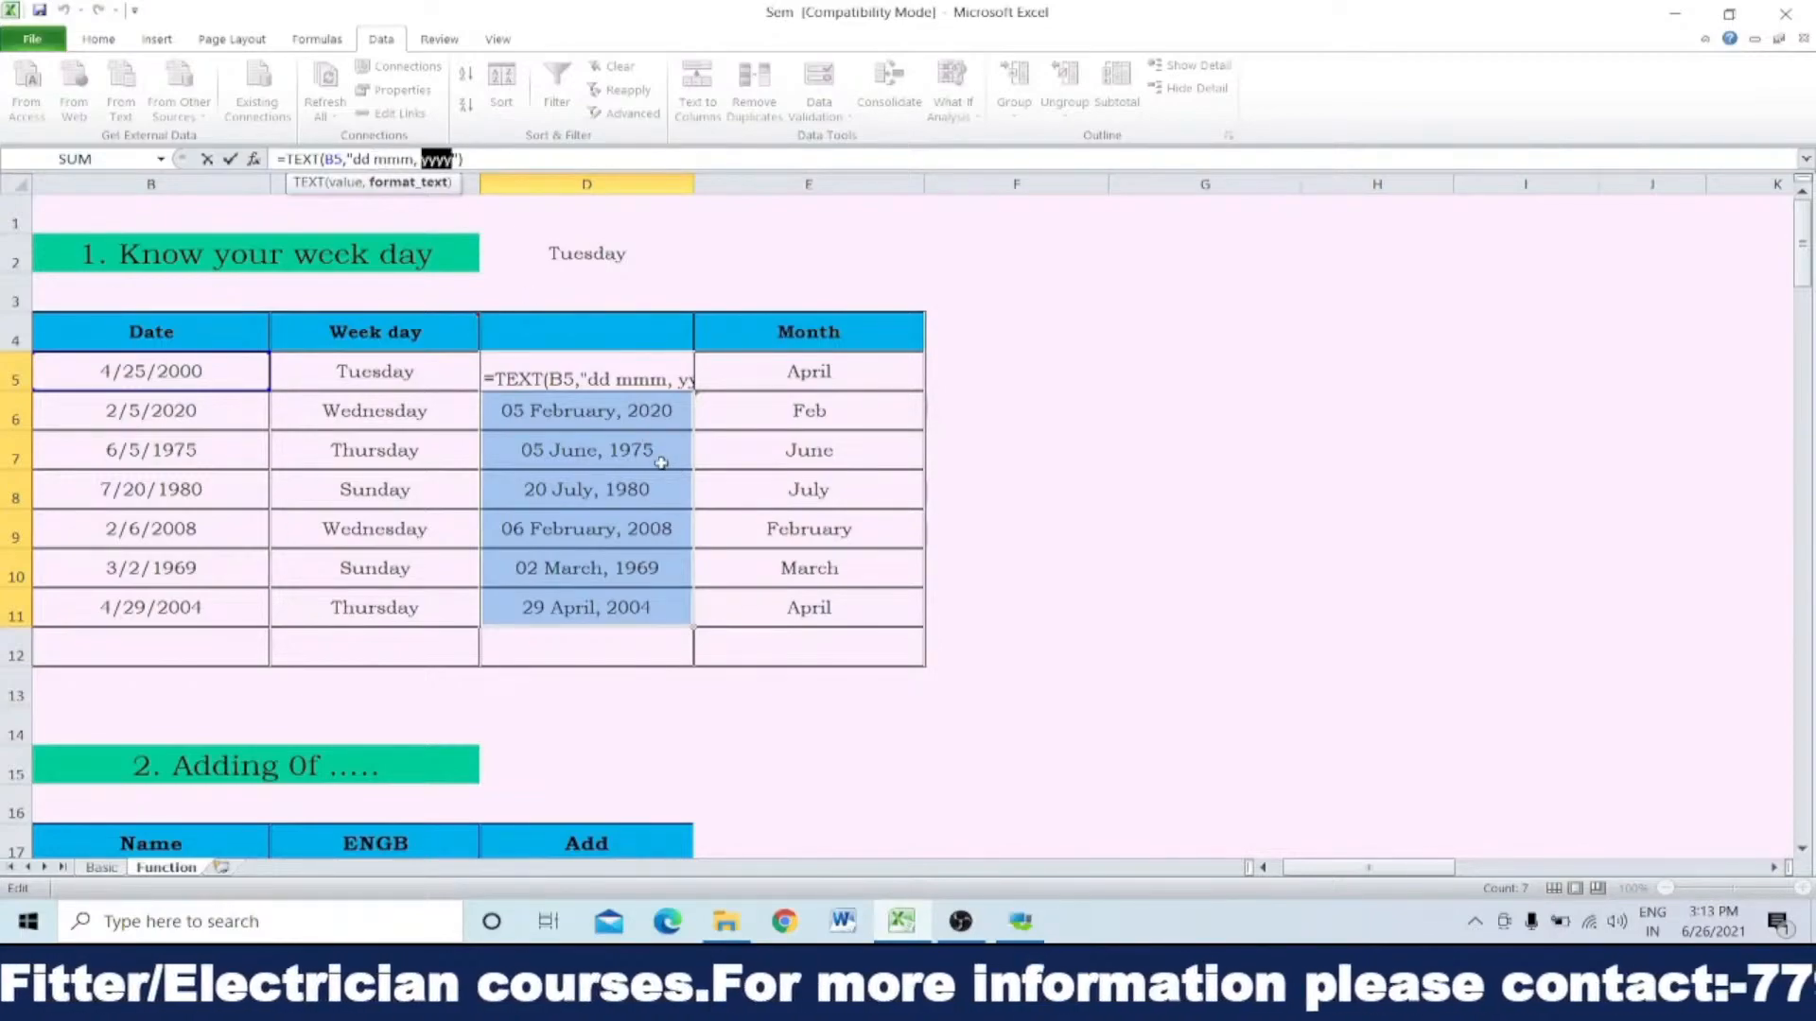
pyautogui.press('Return')
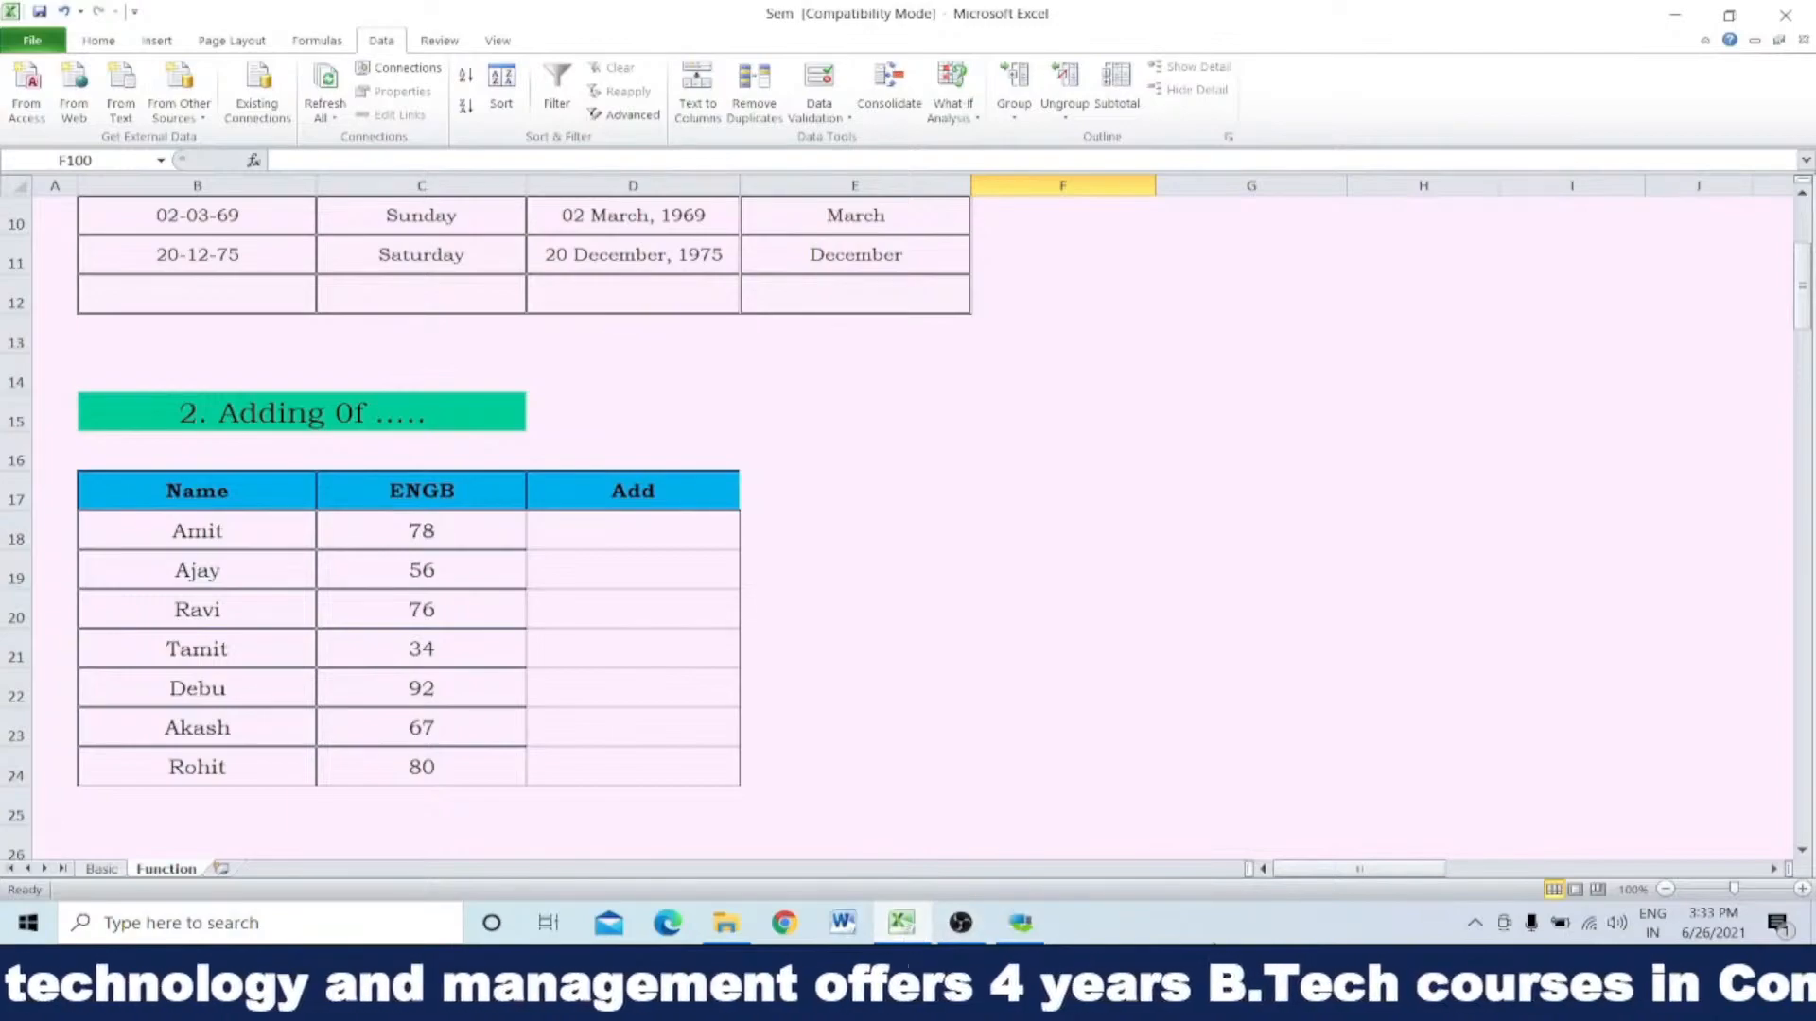
# Step: Enter the sample numbers 2 in E18 and 3 in F18, beside the Add table
pyautogui.click(800, 522)
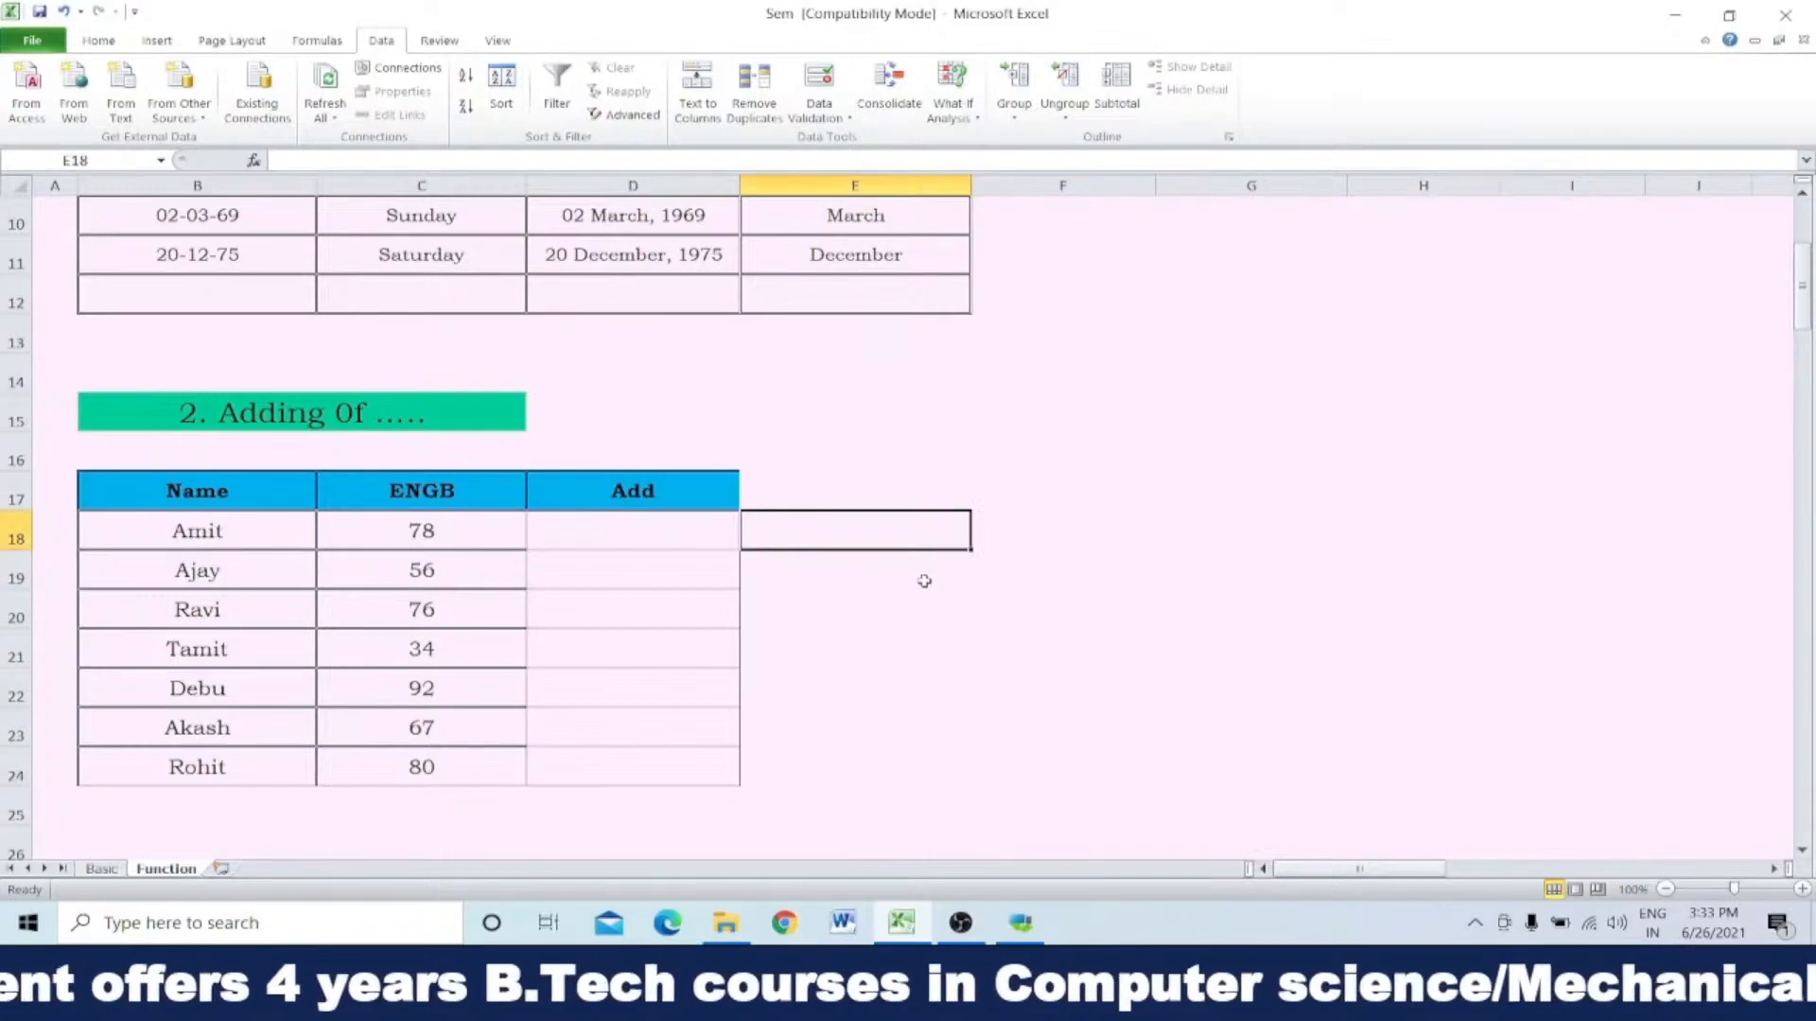
pyautogui.write('2')
pyautogui.press('Tab')
pyautogui.write('3')
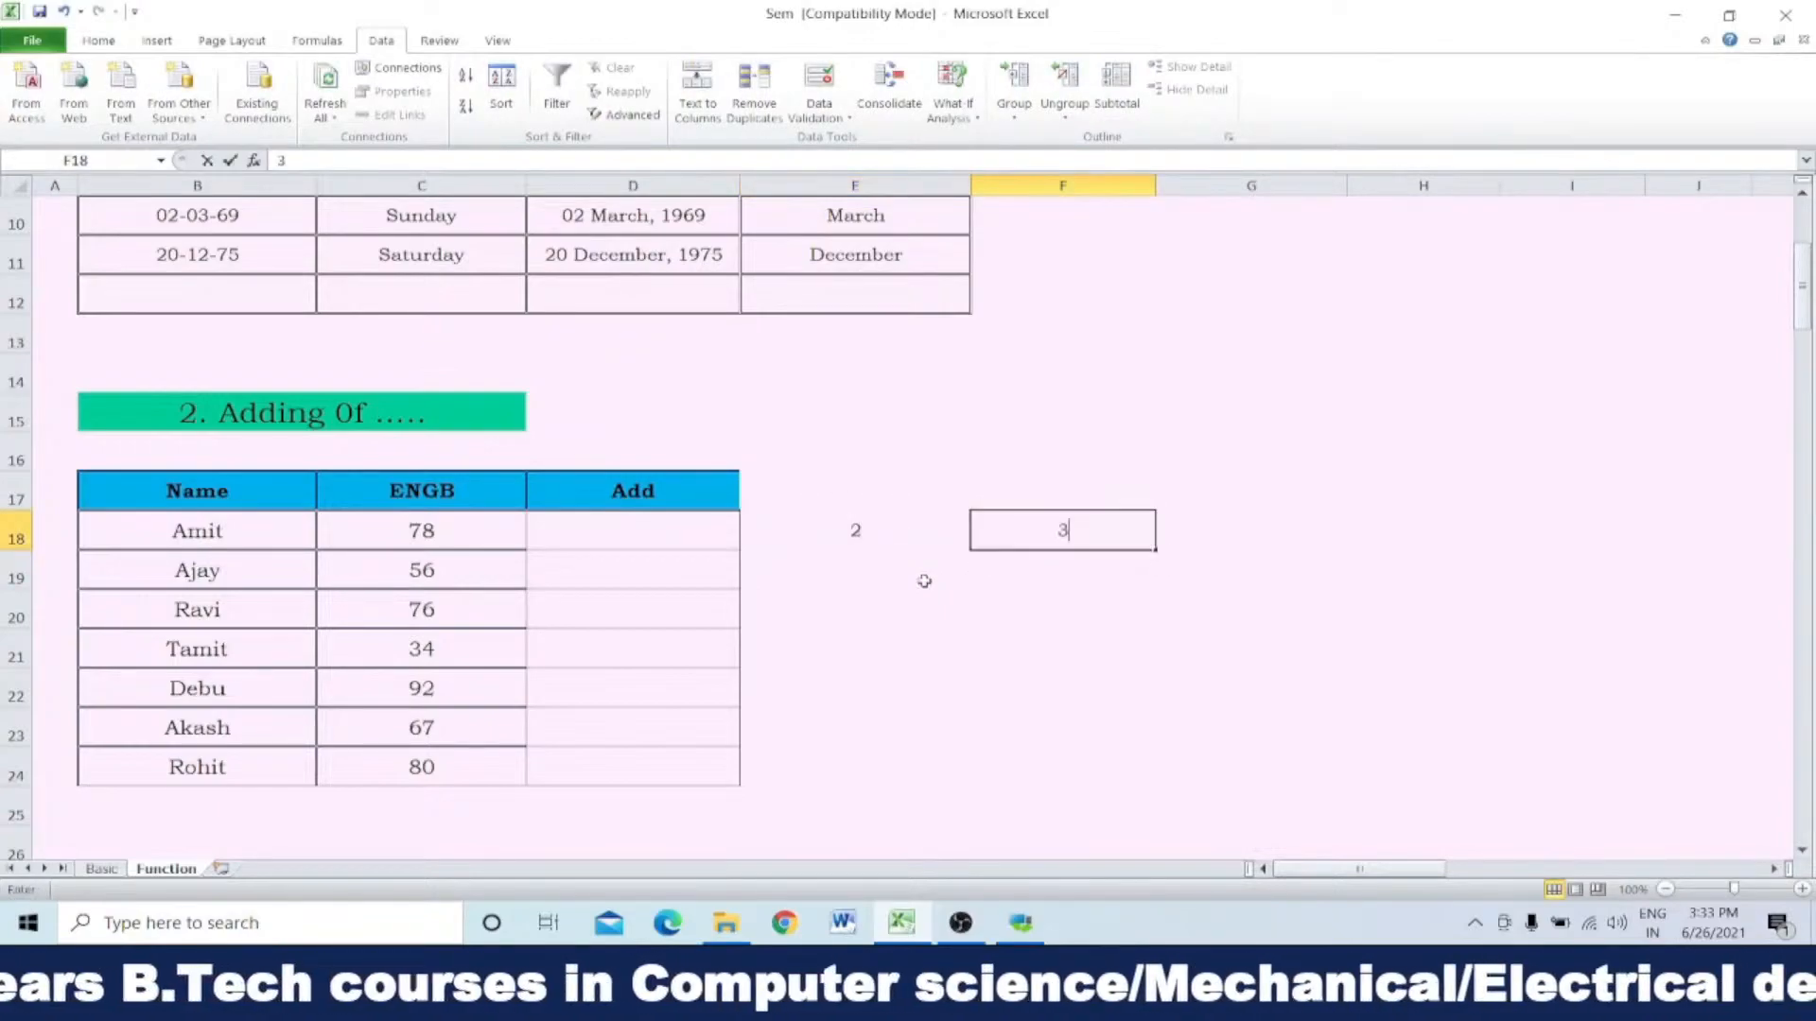
pyautogui.press('Tab')
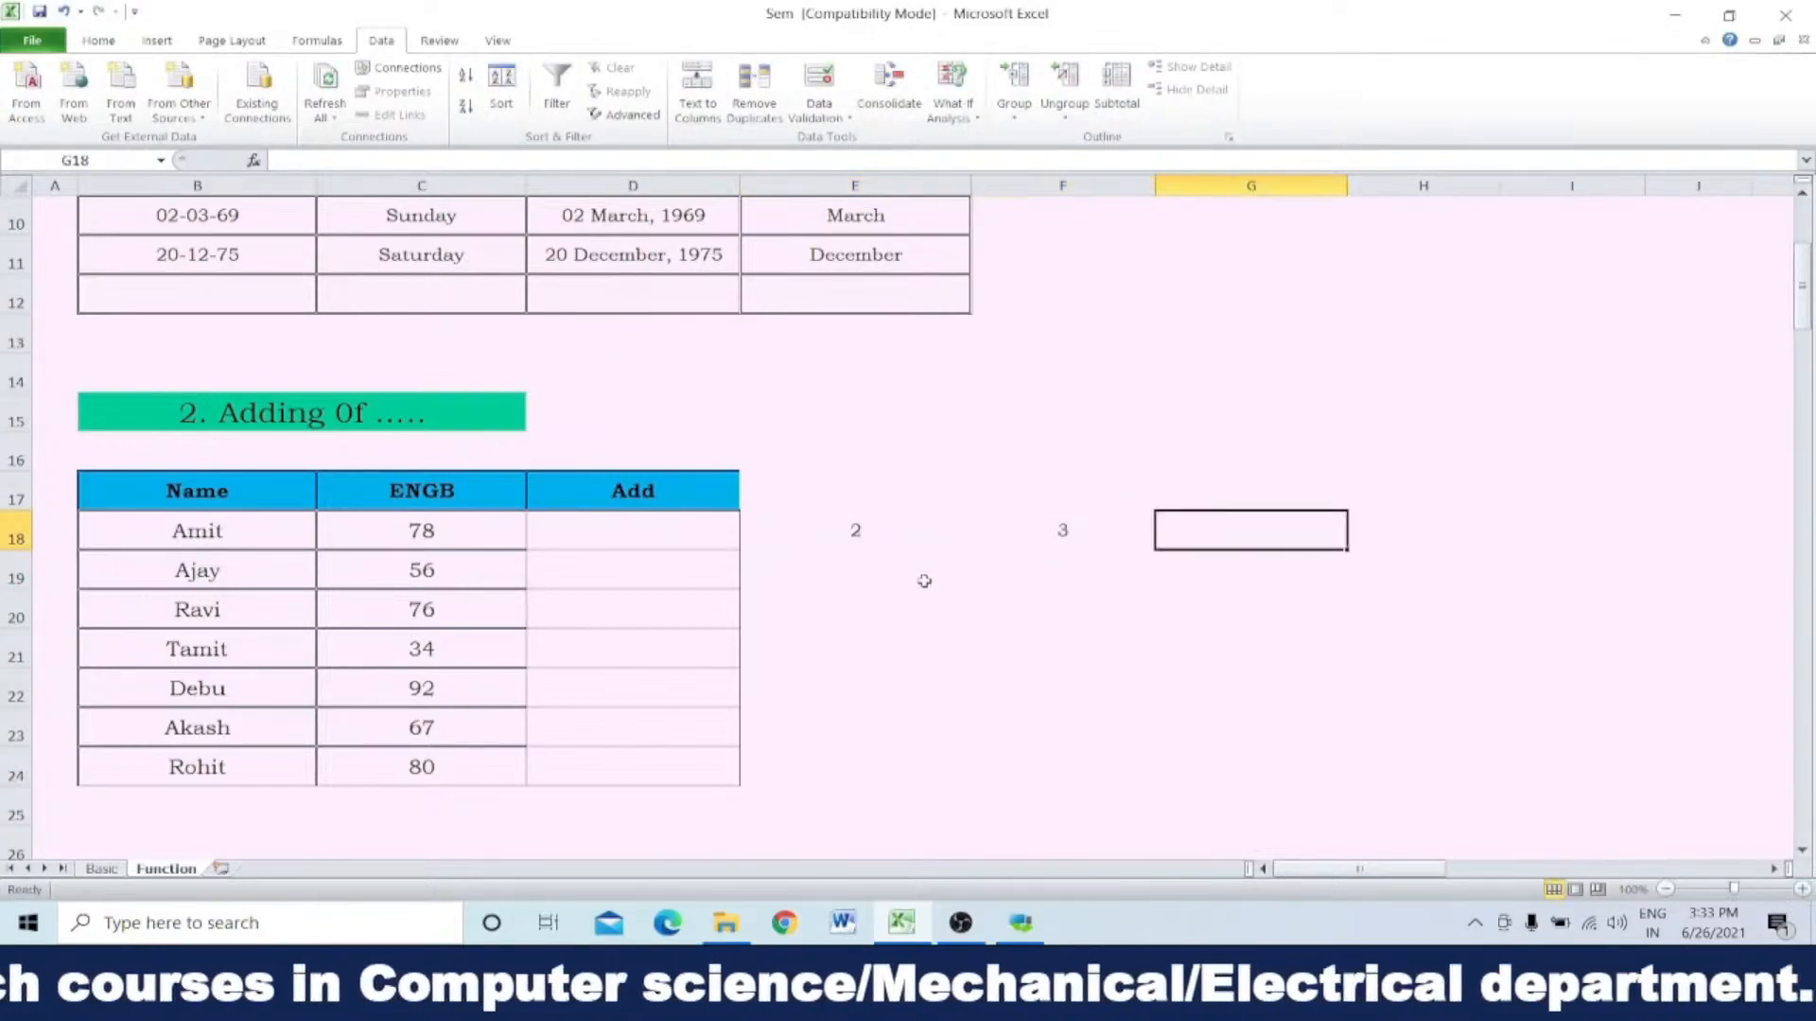
# Step: Add E18 and F18 into G18 with AutoSum, and clear the total from G18
pyautogui.click(875, 539)
pyautogui.moveTo(935, 542); pyautogui.dragTo(1175, 525)
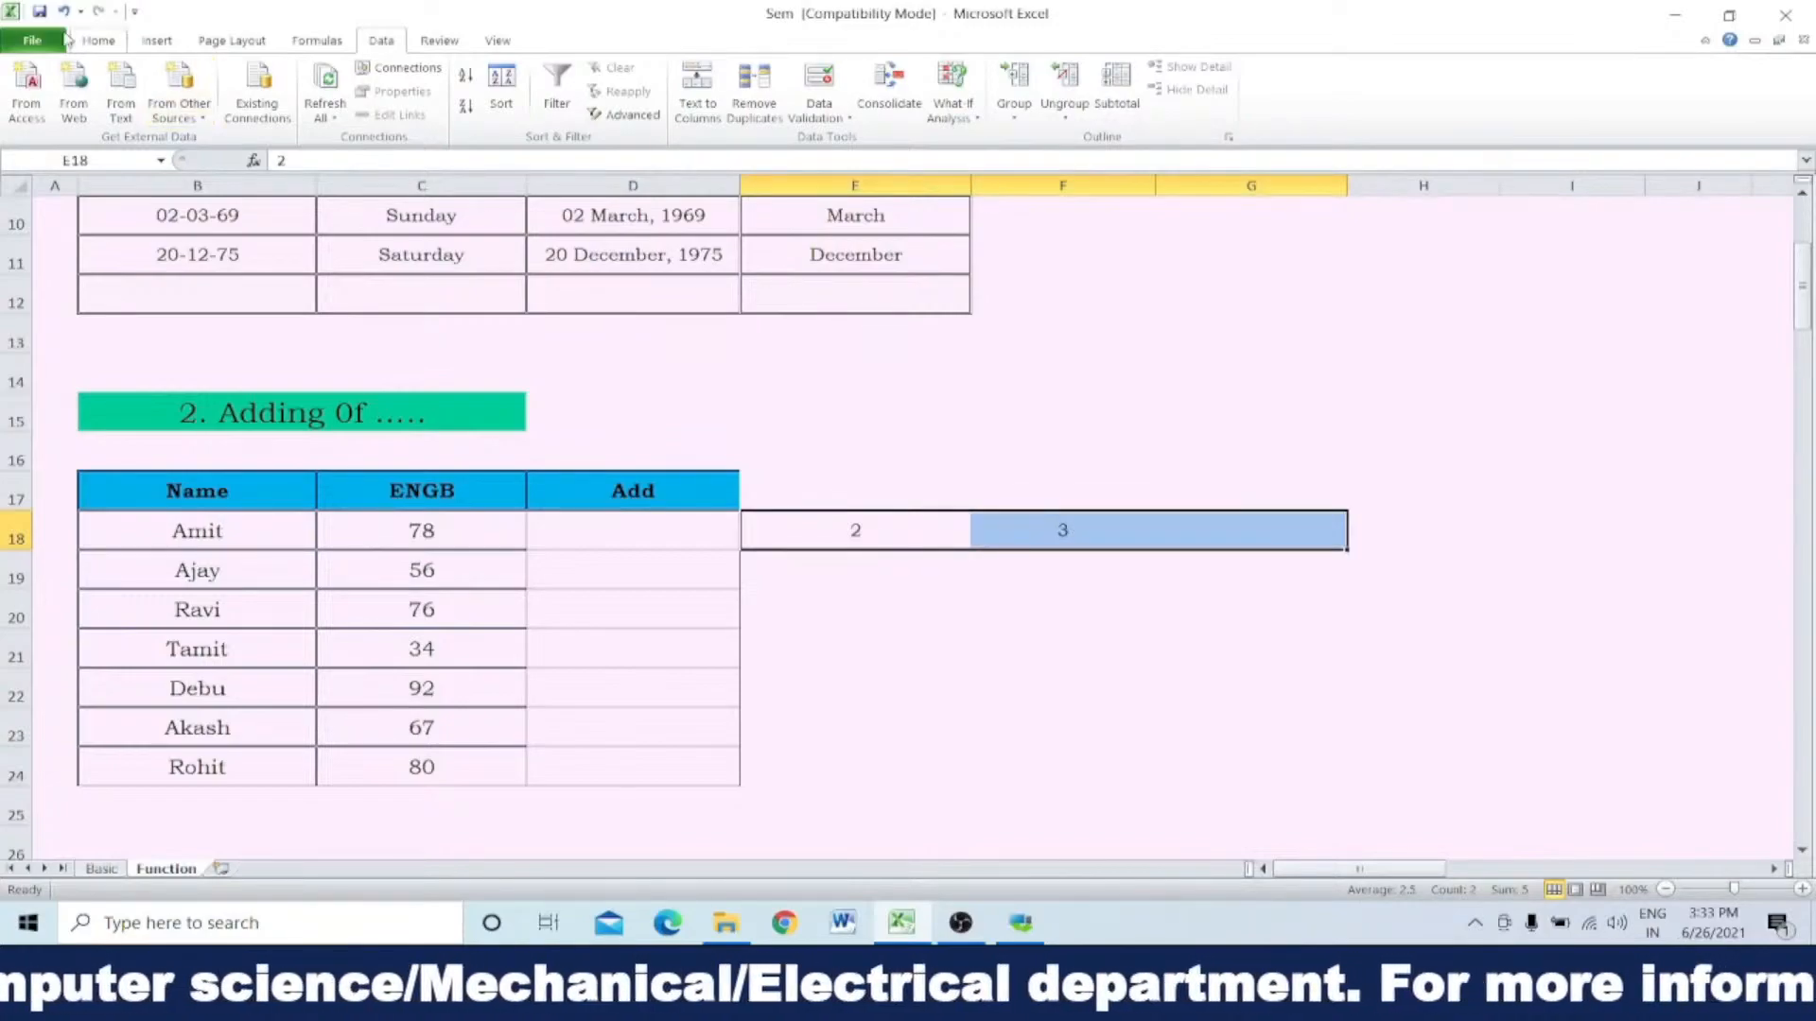
pyautogui.click(97, 41)
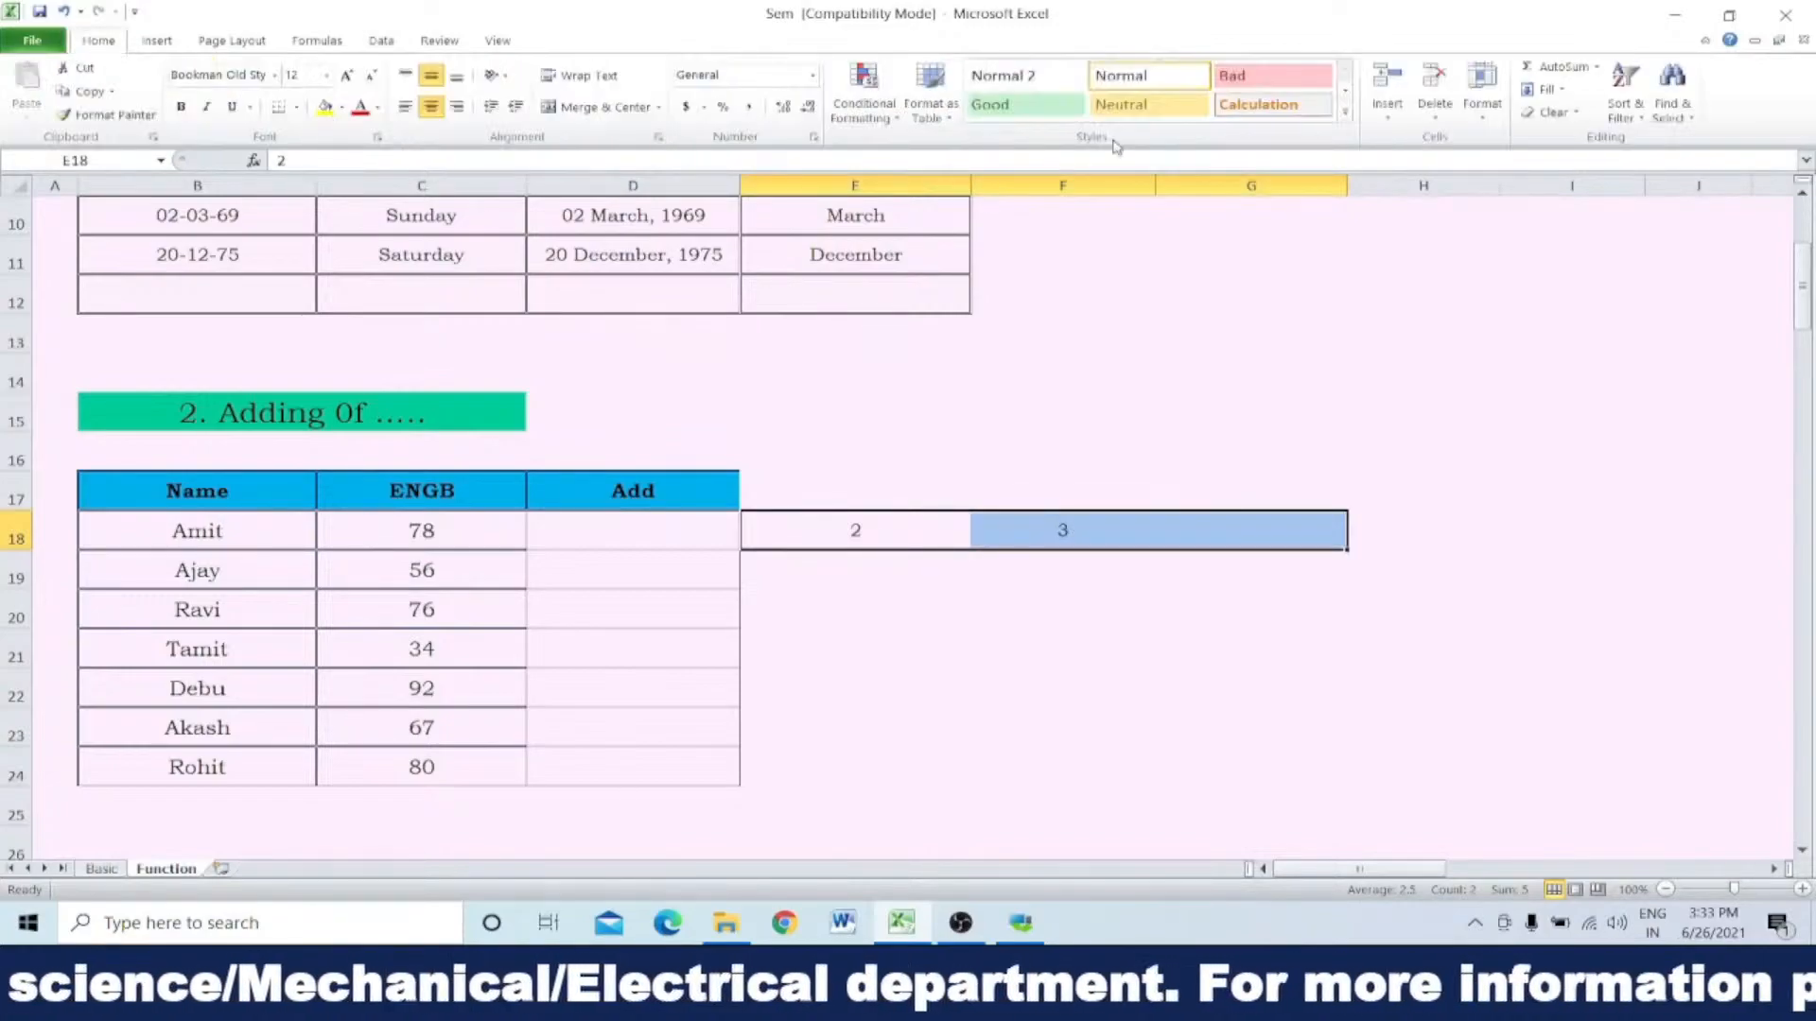
pyautogui.click(1559, 66)
pyautogui.click(1281, 579)
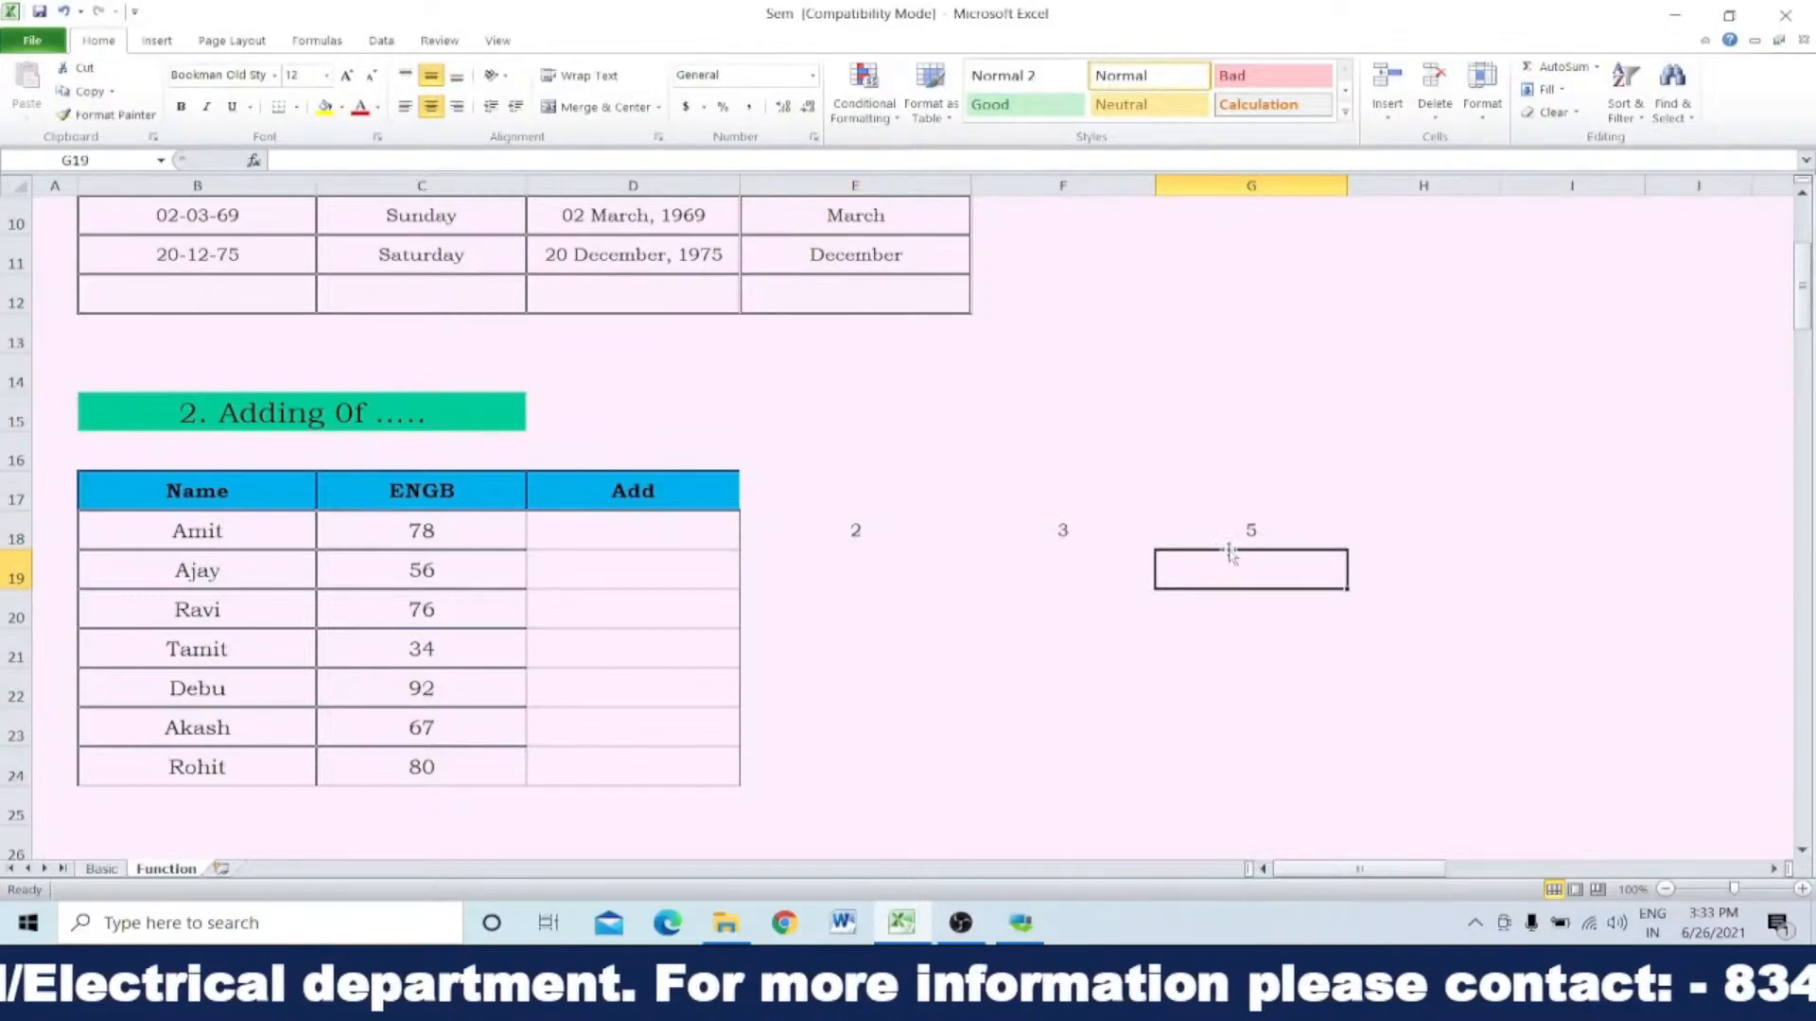
pyautogui.click(1244, 540)
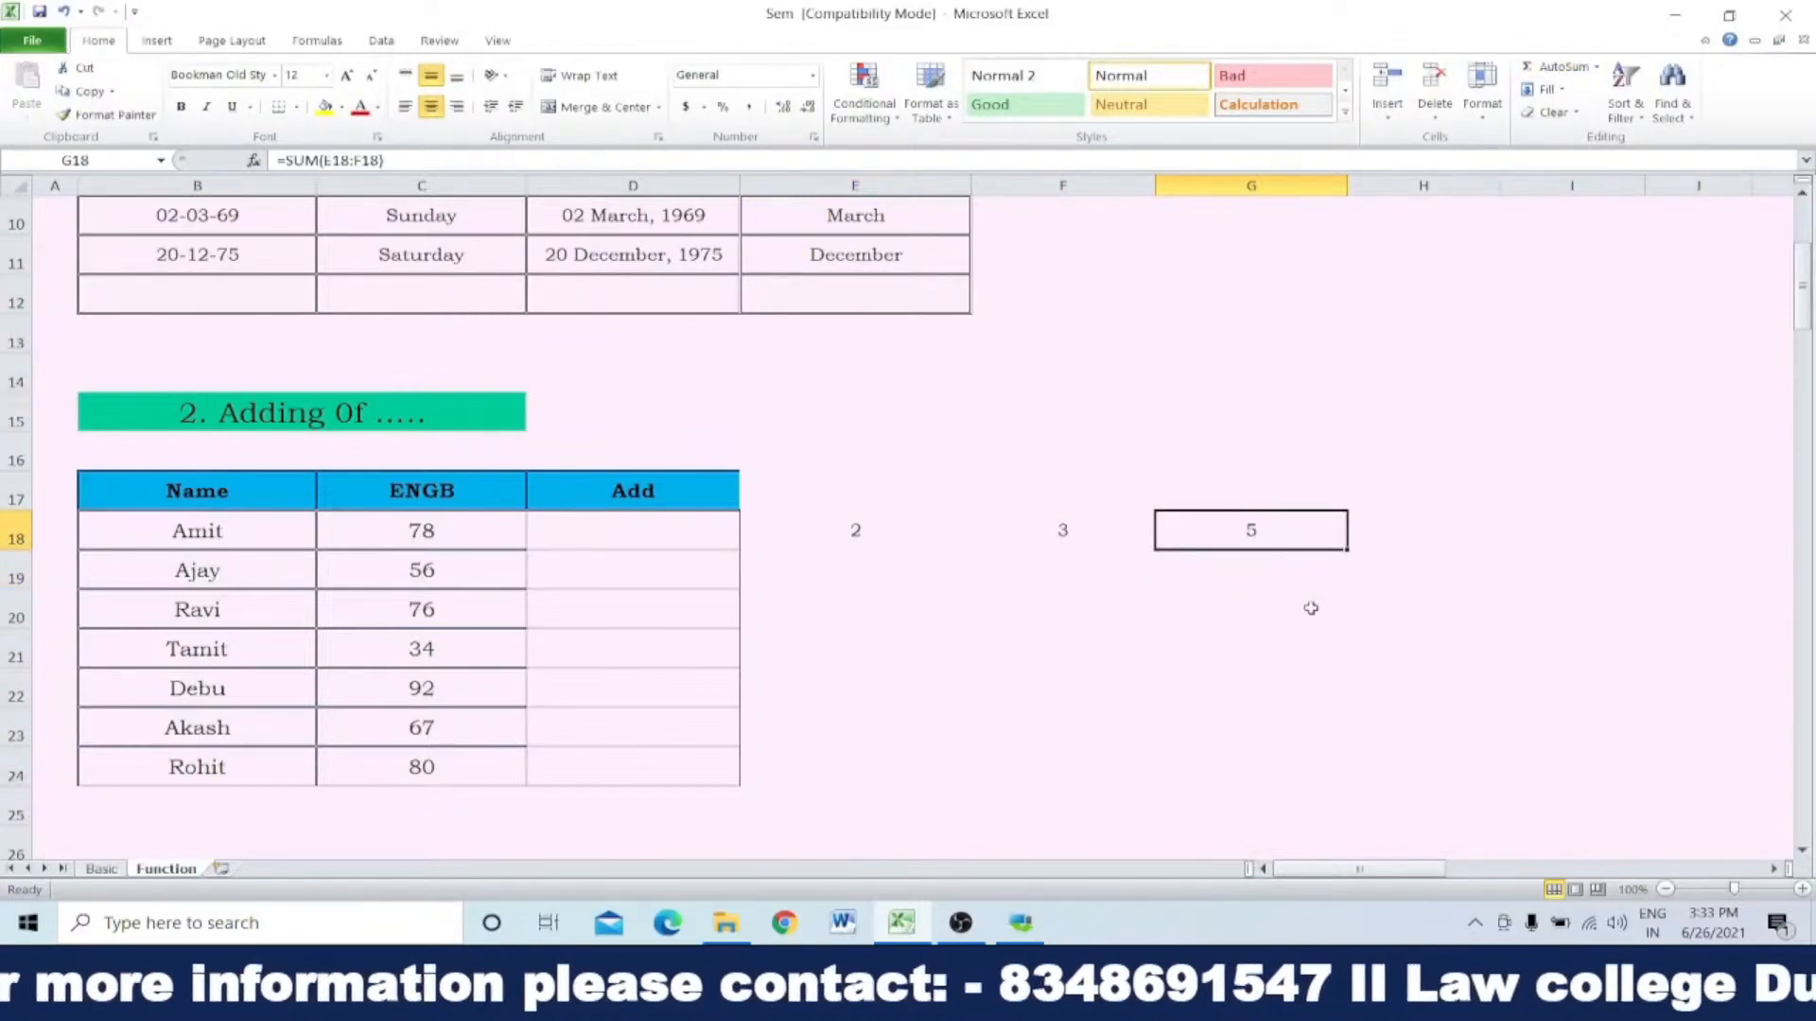
pyautogui.press('Delete')
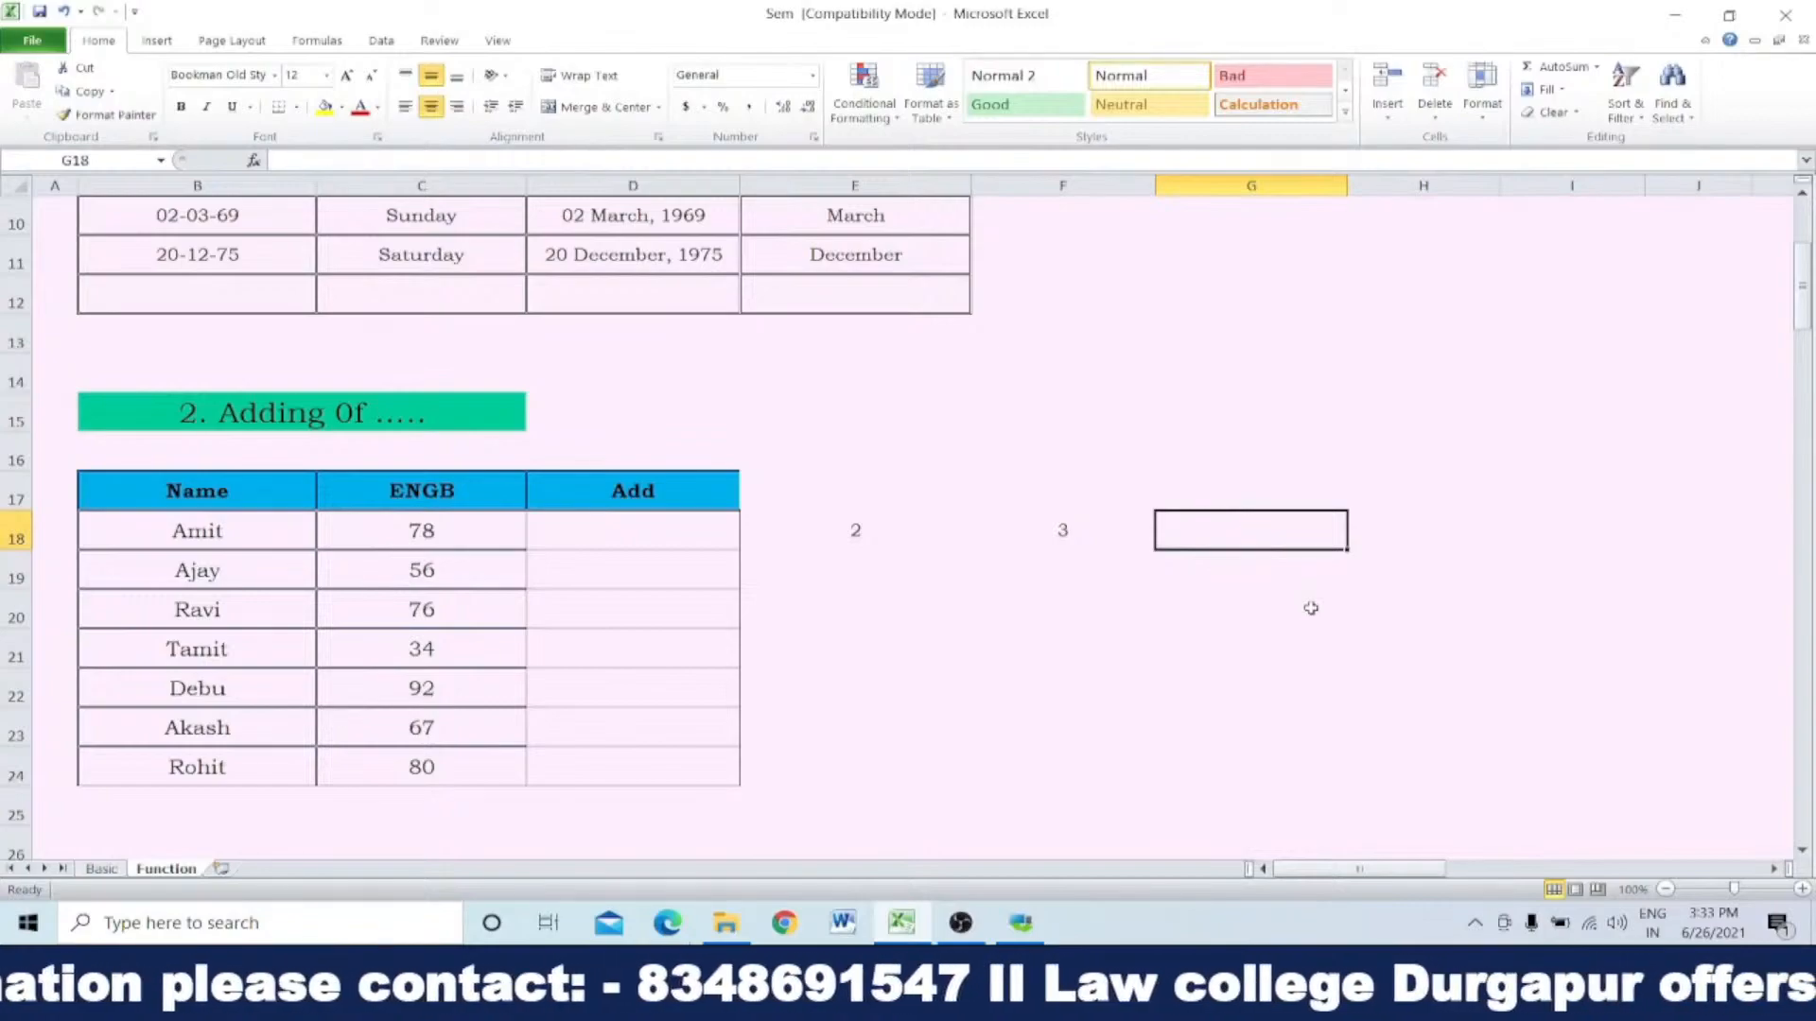
# Step: Join E18 and F18 in G18 with a spaced plus sign between them, using =E18&" + "& F18
pyautogui.write('=')
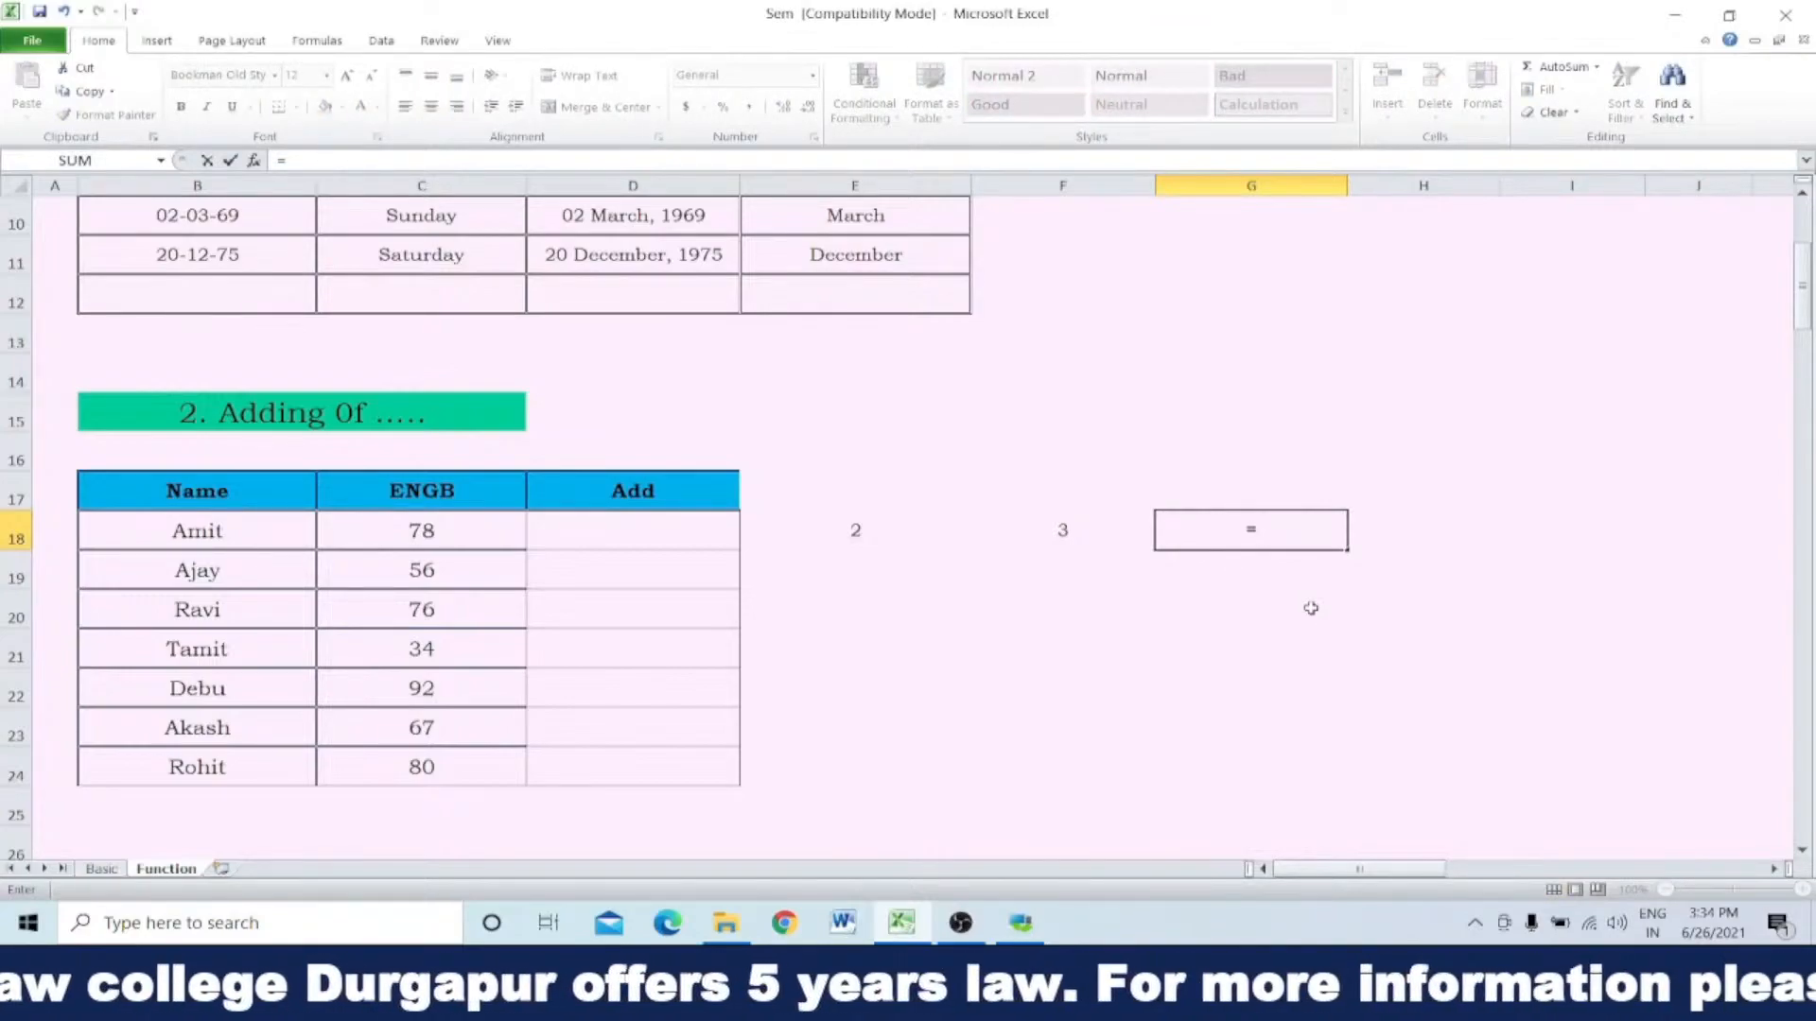
pyautogui.click(858, 531)
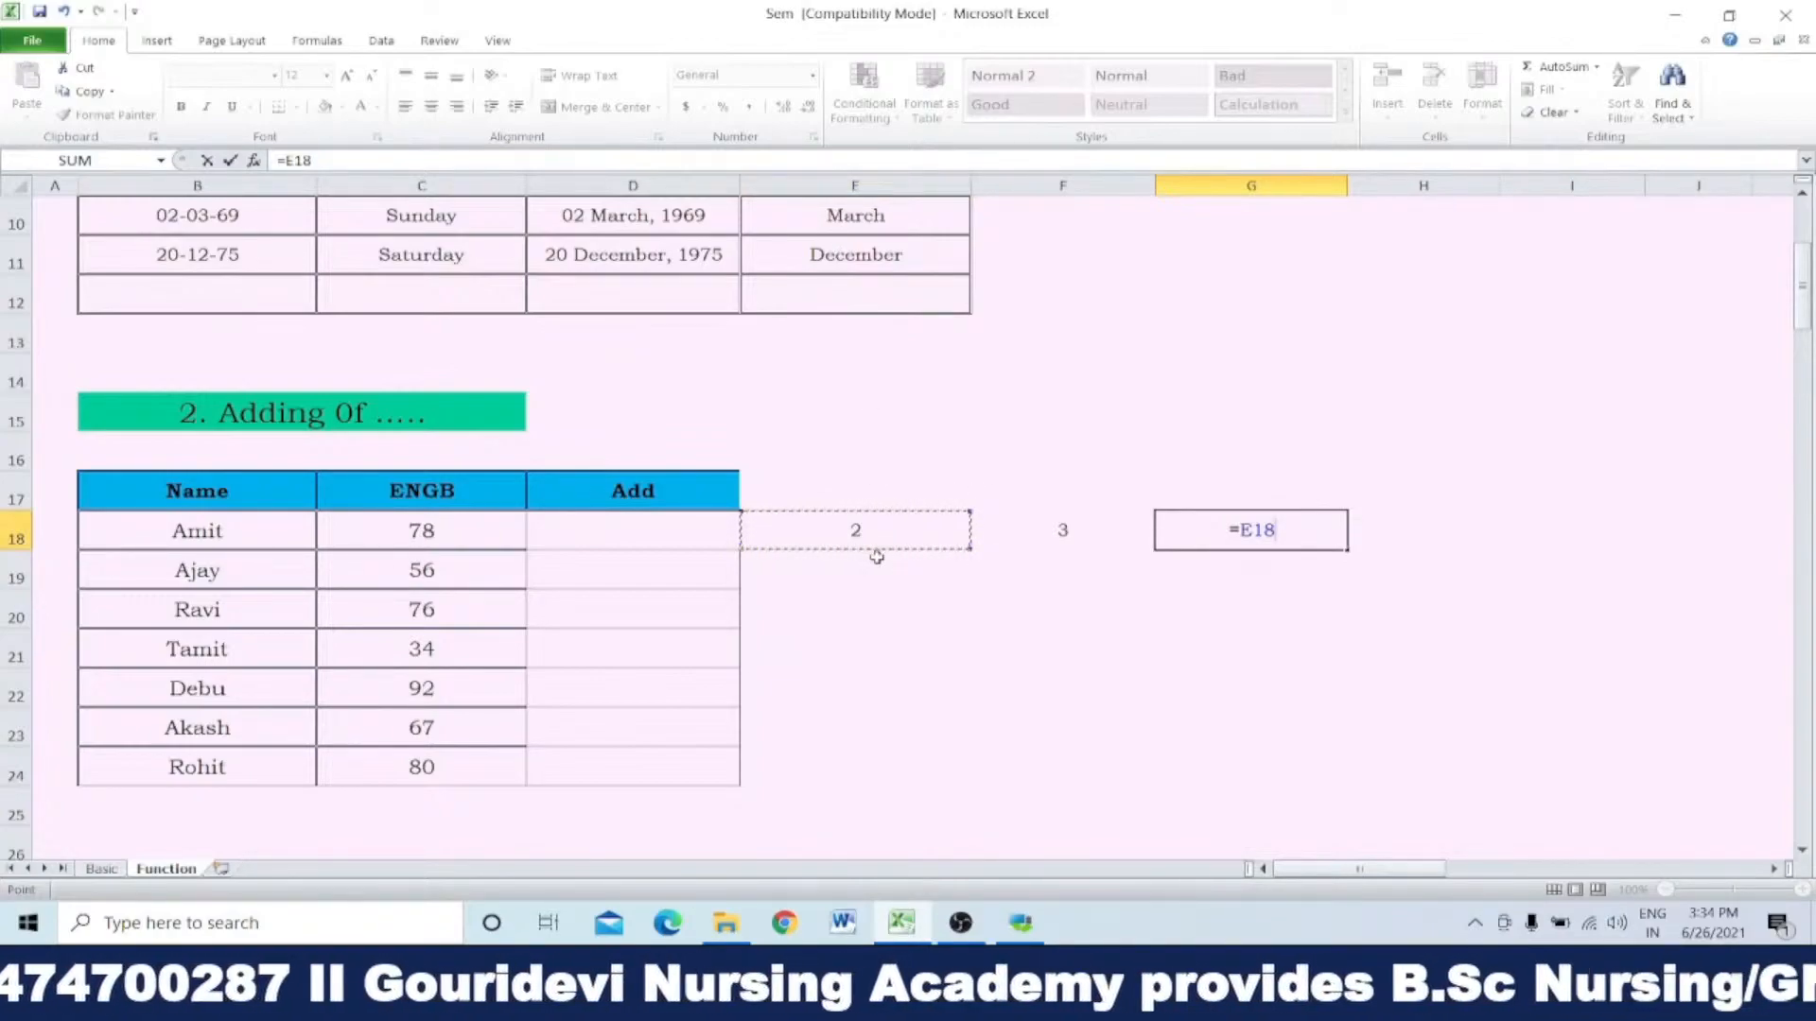
pyautogui.write('&')
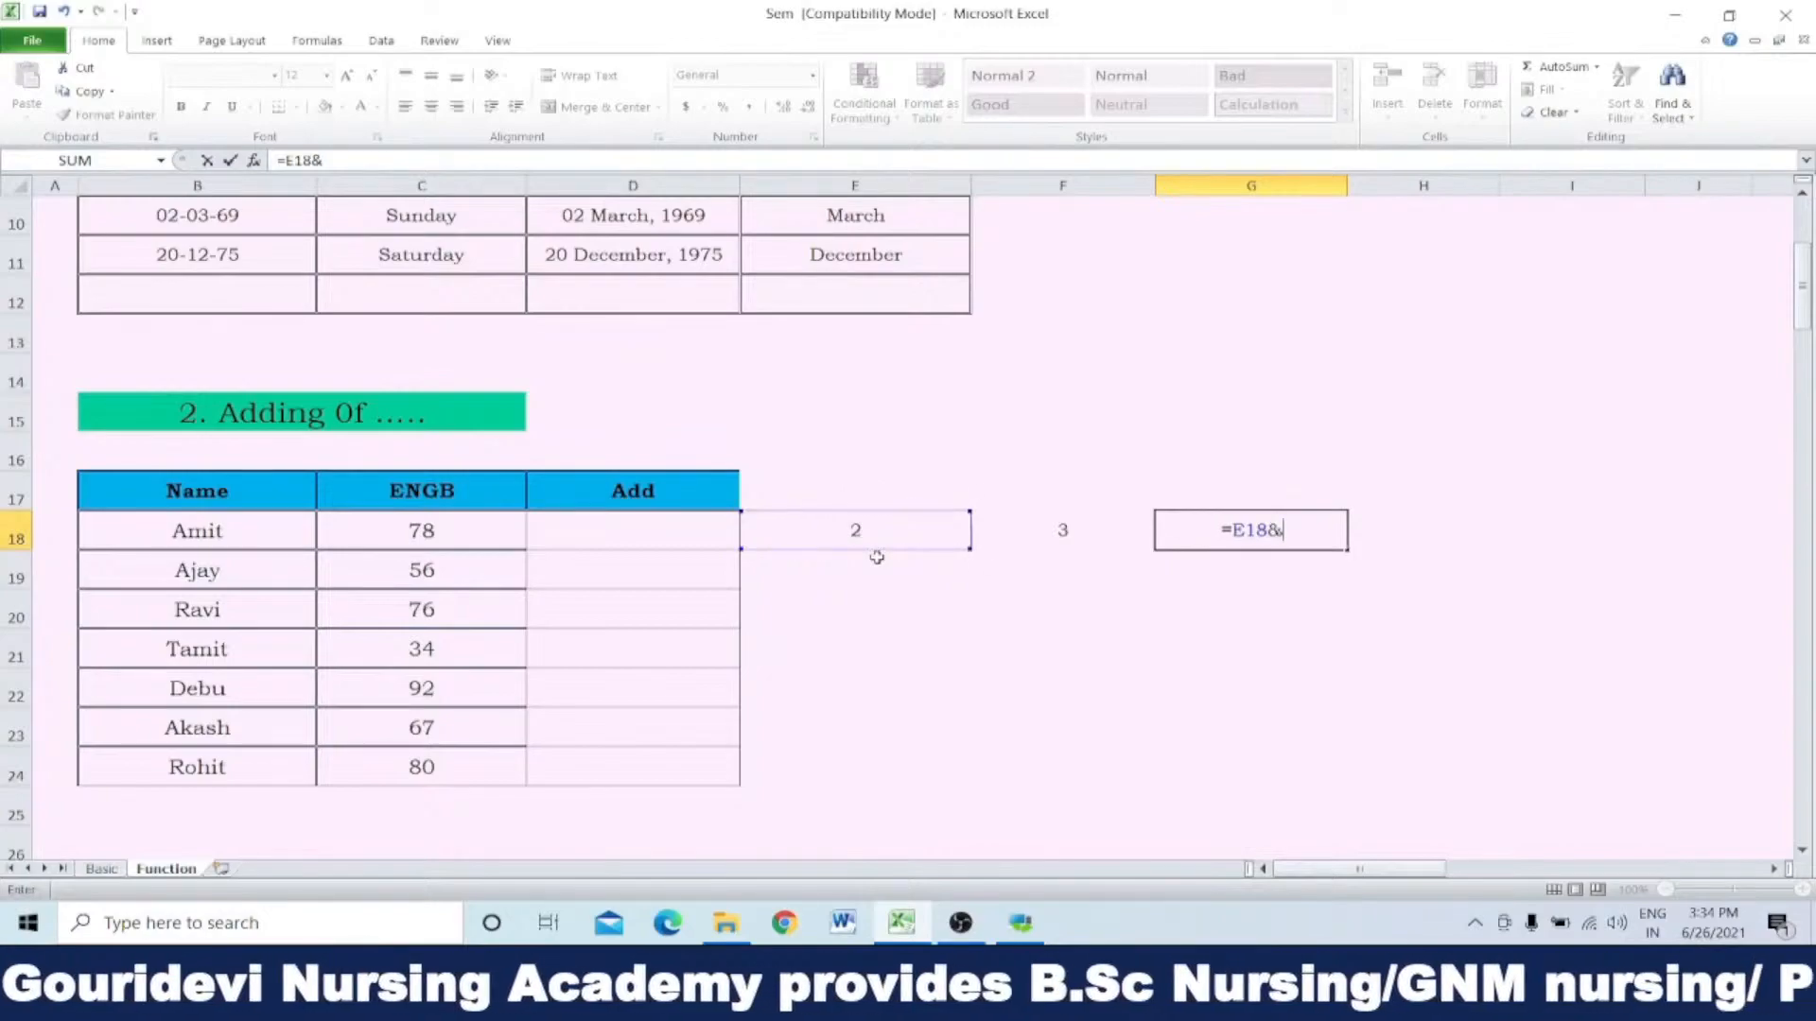
pyautogui.write('"')
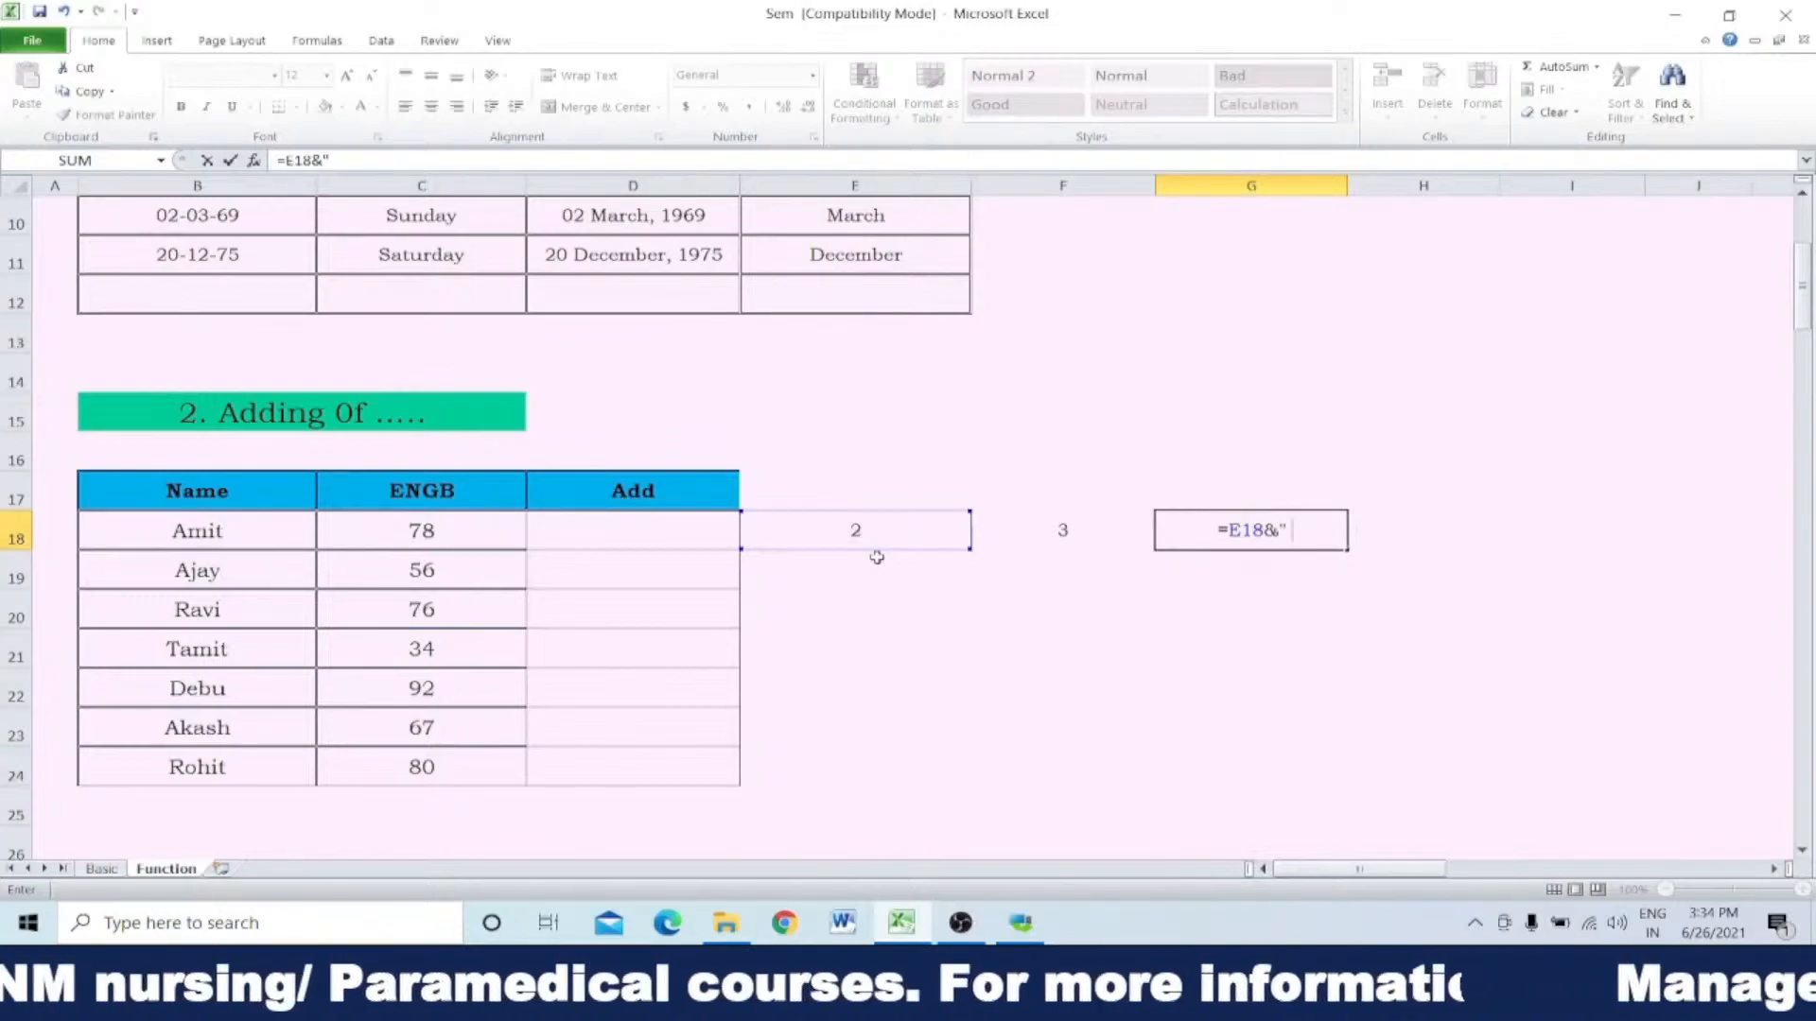
pyautogui.write('+ "')
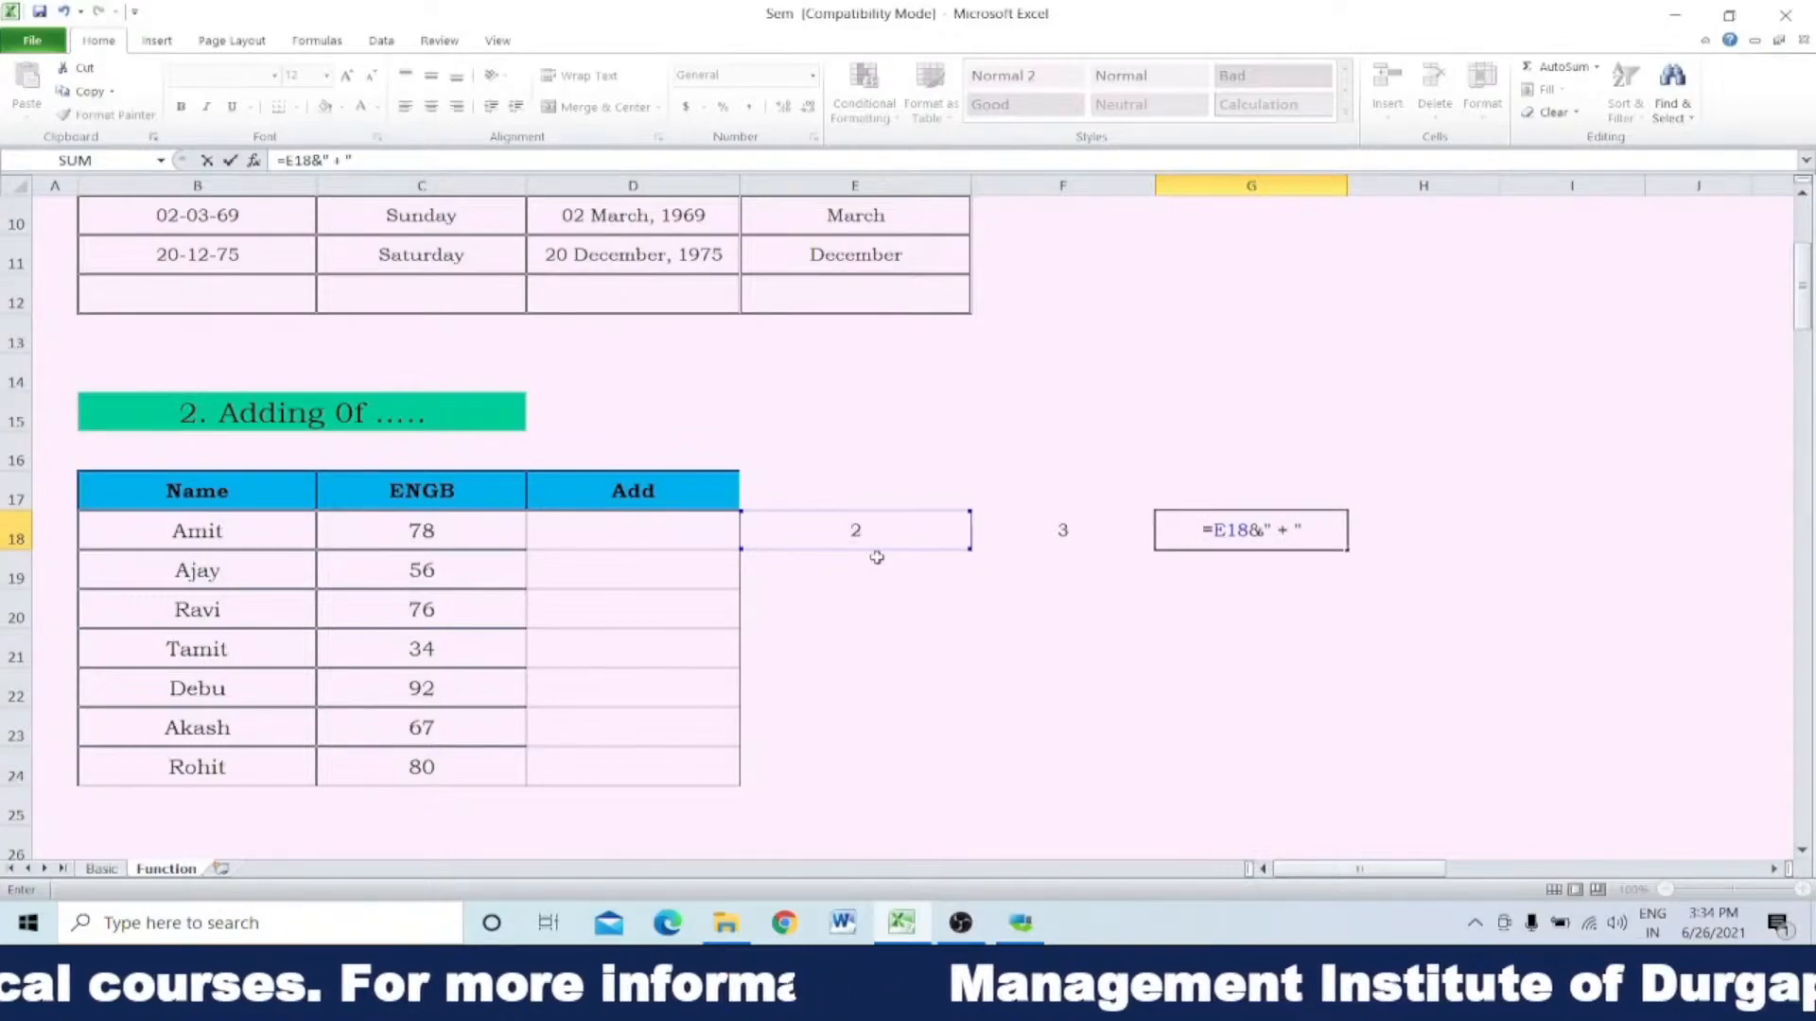
pyautogui.write('&')
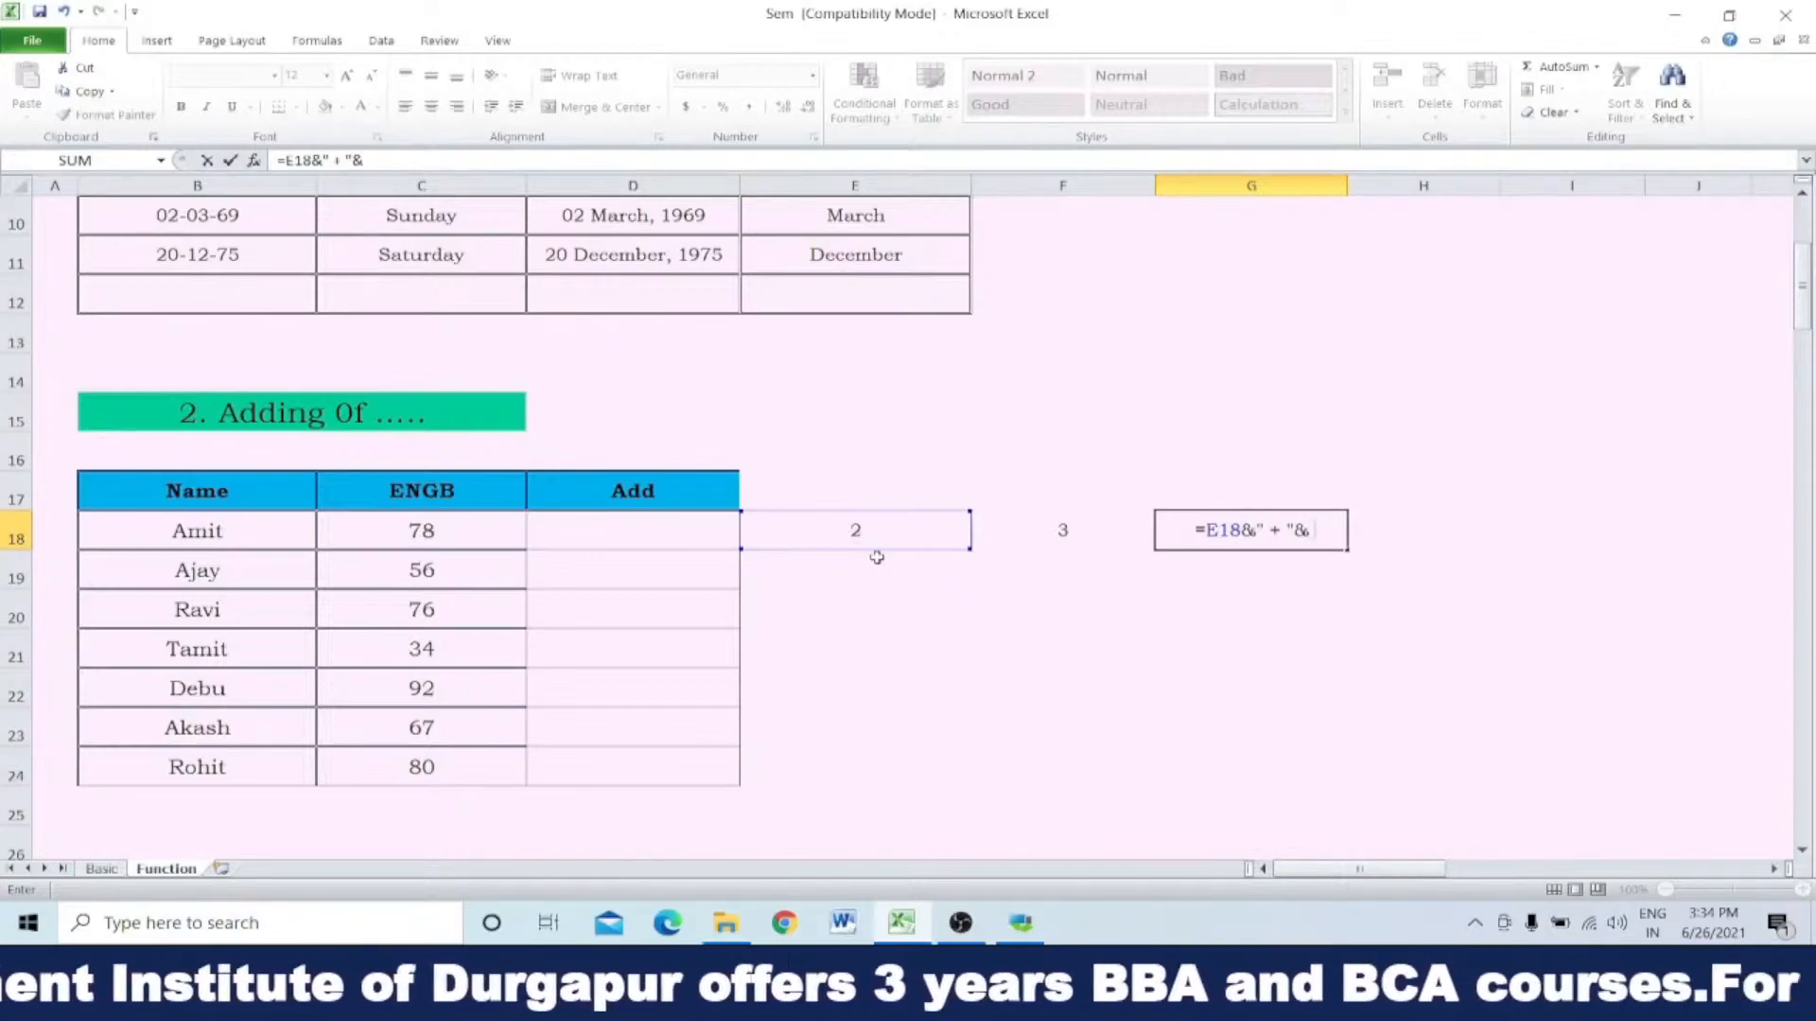
pyautogui.click(1068, 532)
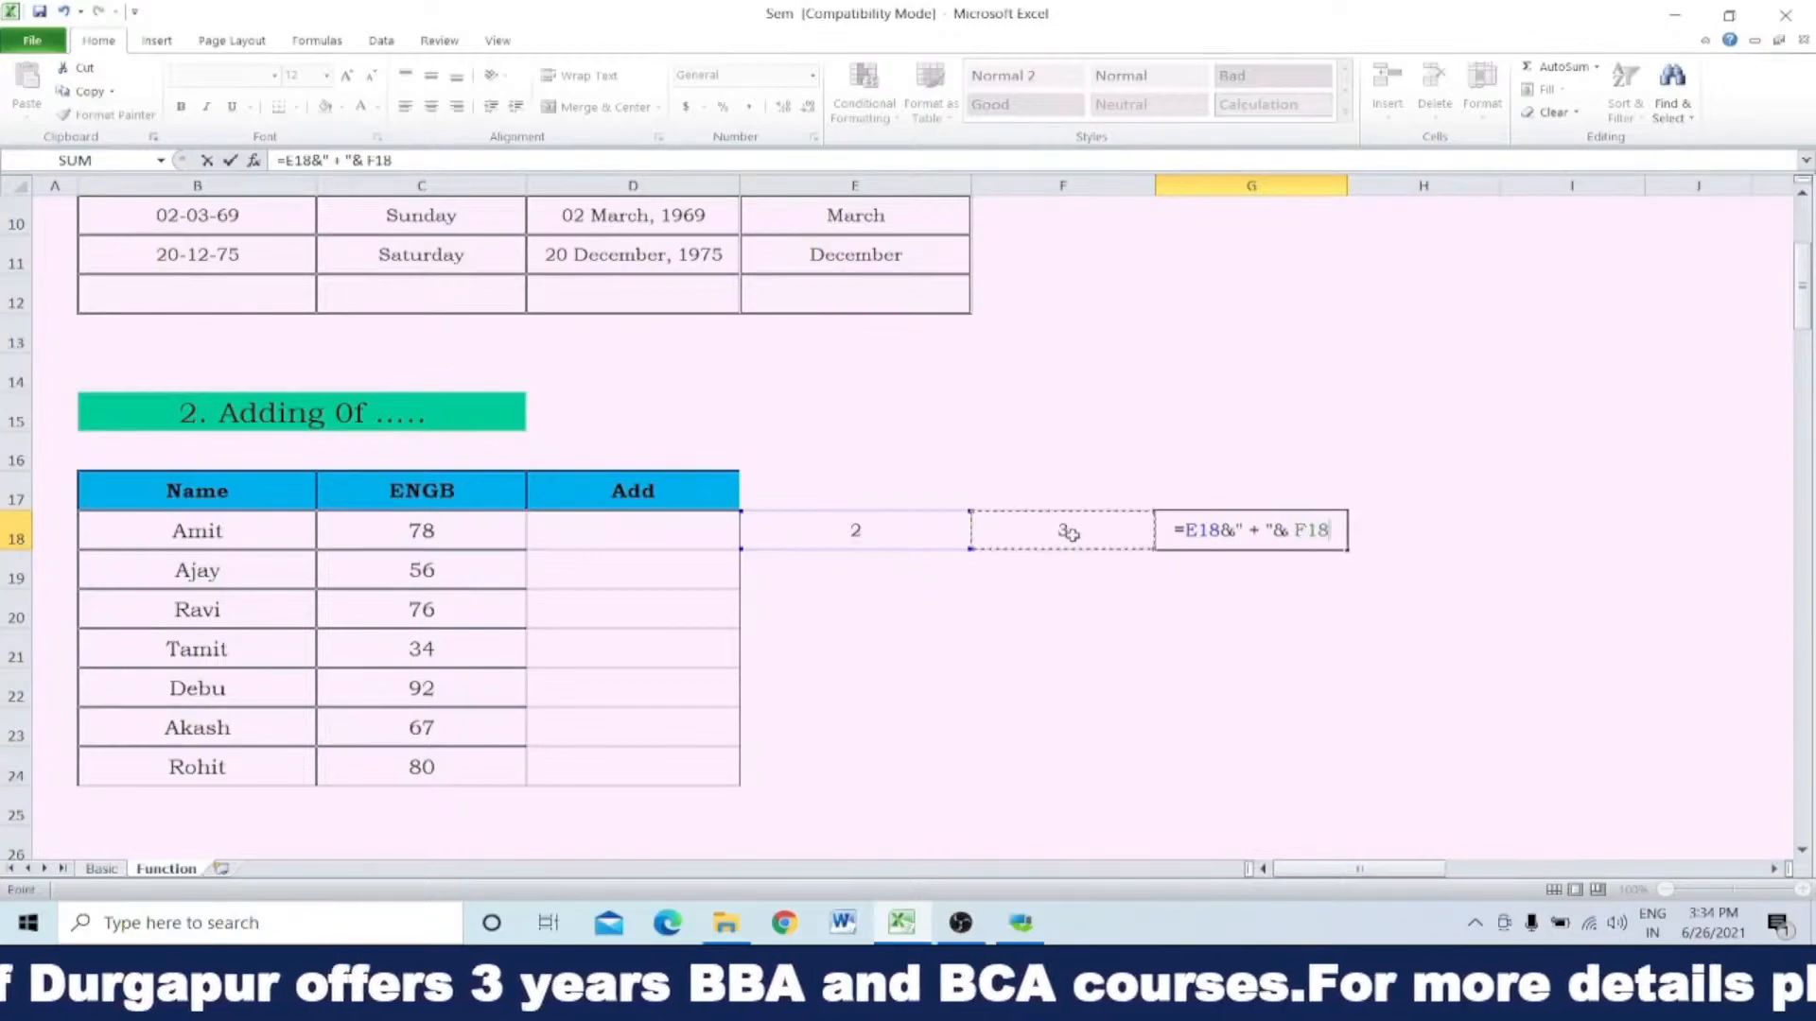
pyautogui.press('Return')
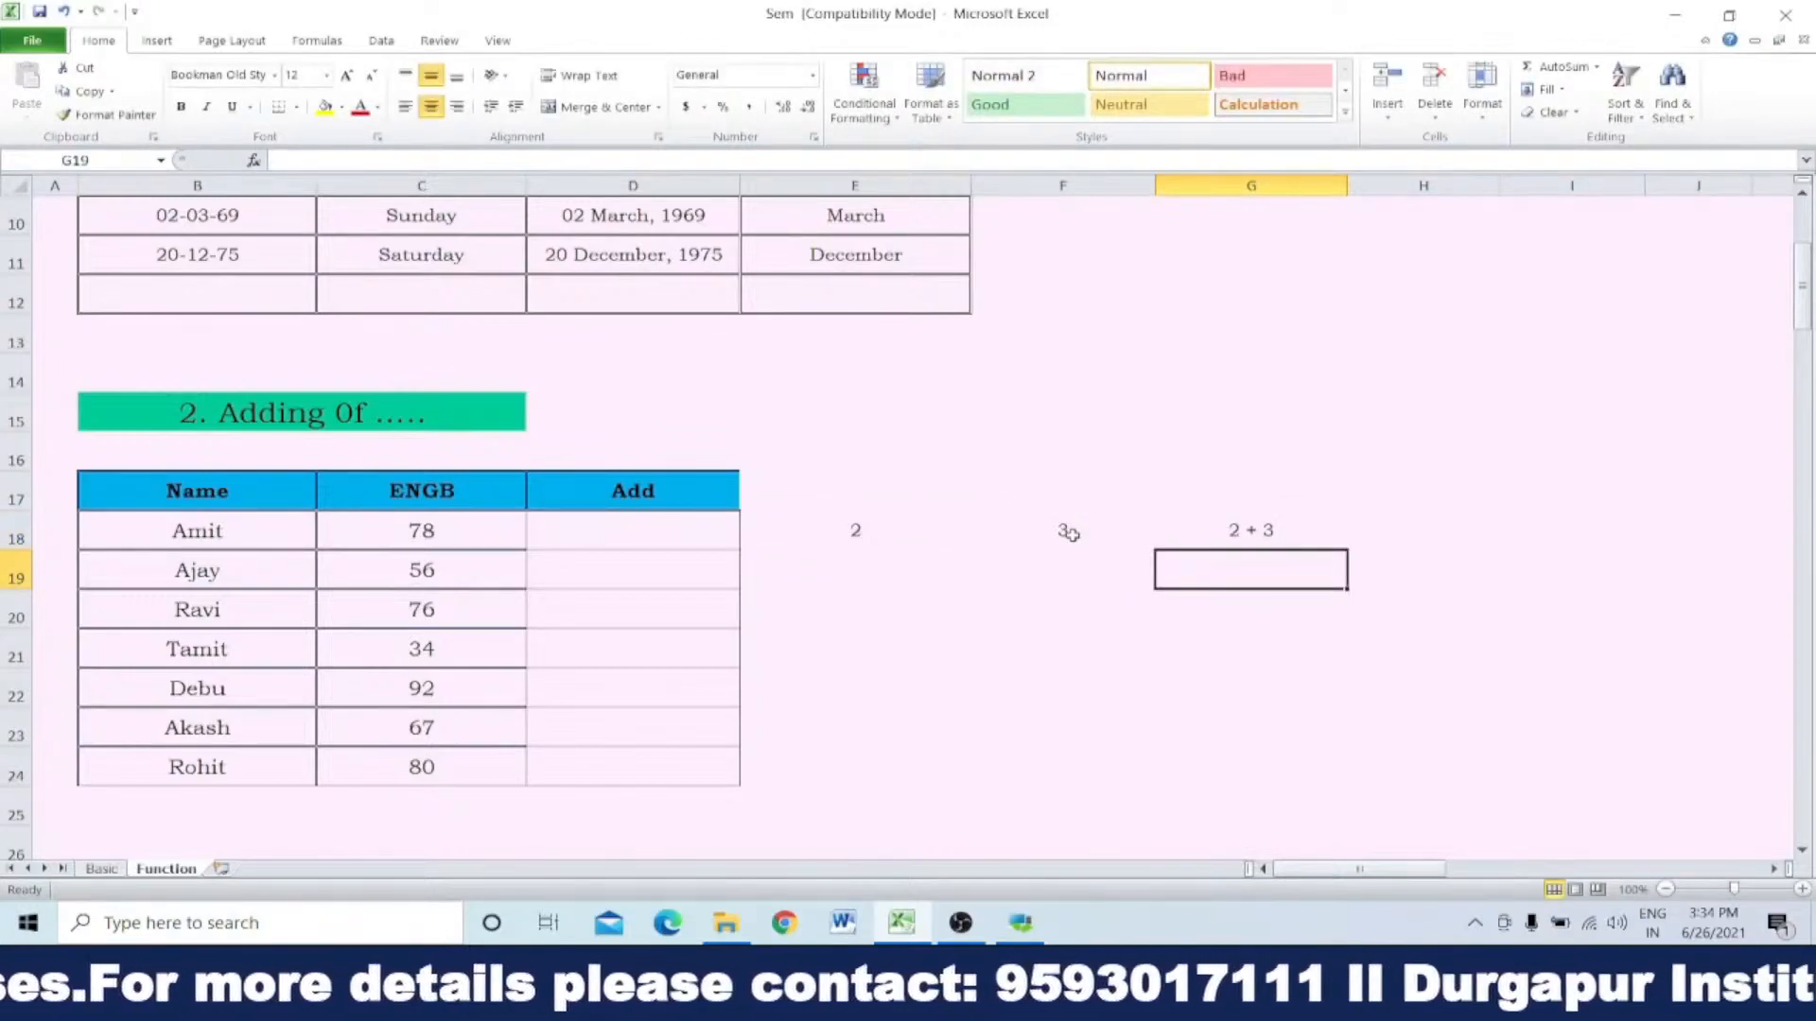
# Step: Extend the joining formula in G18 with &" = " so a spaced equals sign follows F18
pyautogui.click(1263, 531)
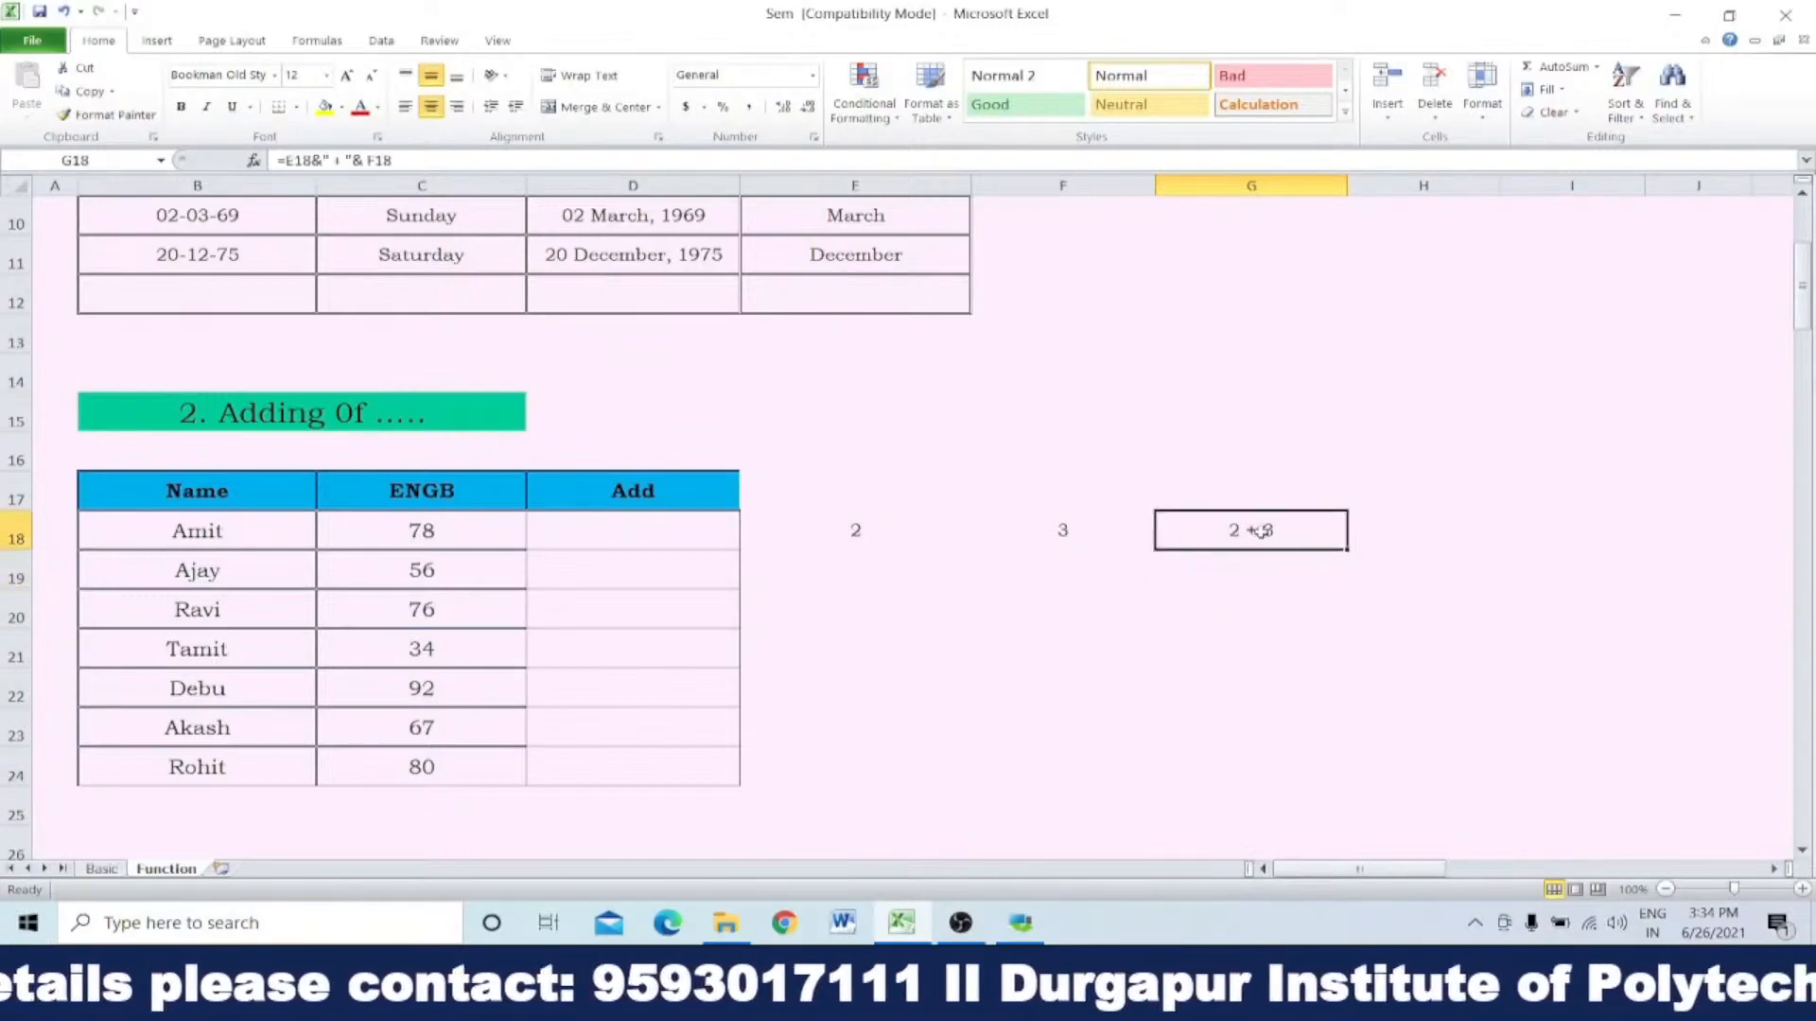
pyautogui.doubleClick(1262, 530)
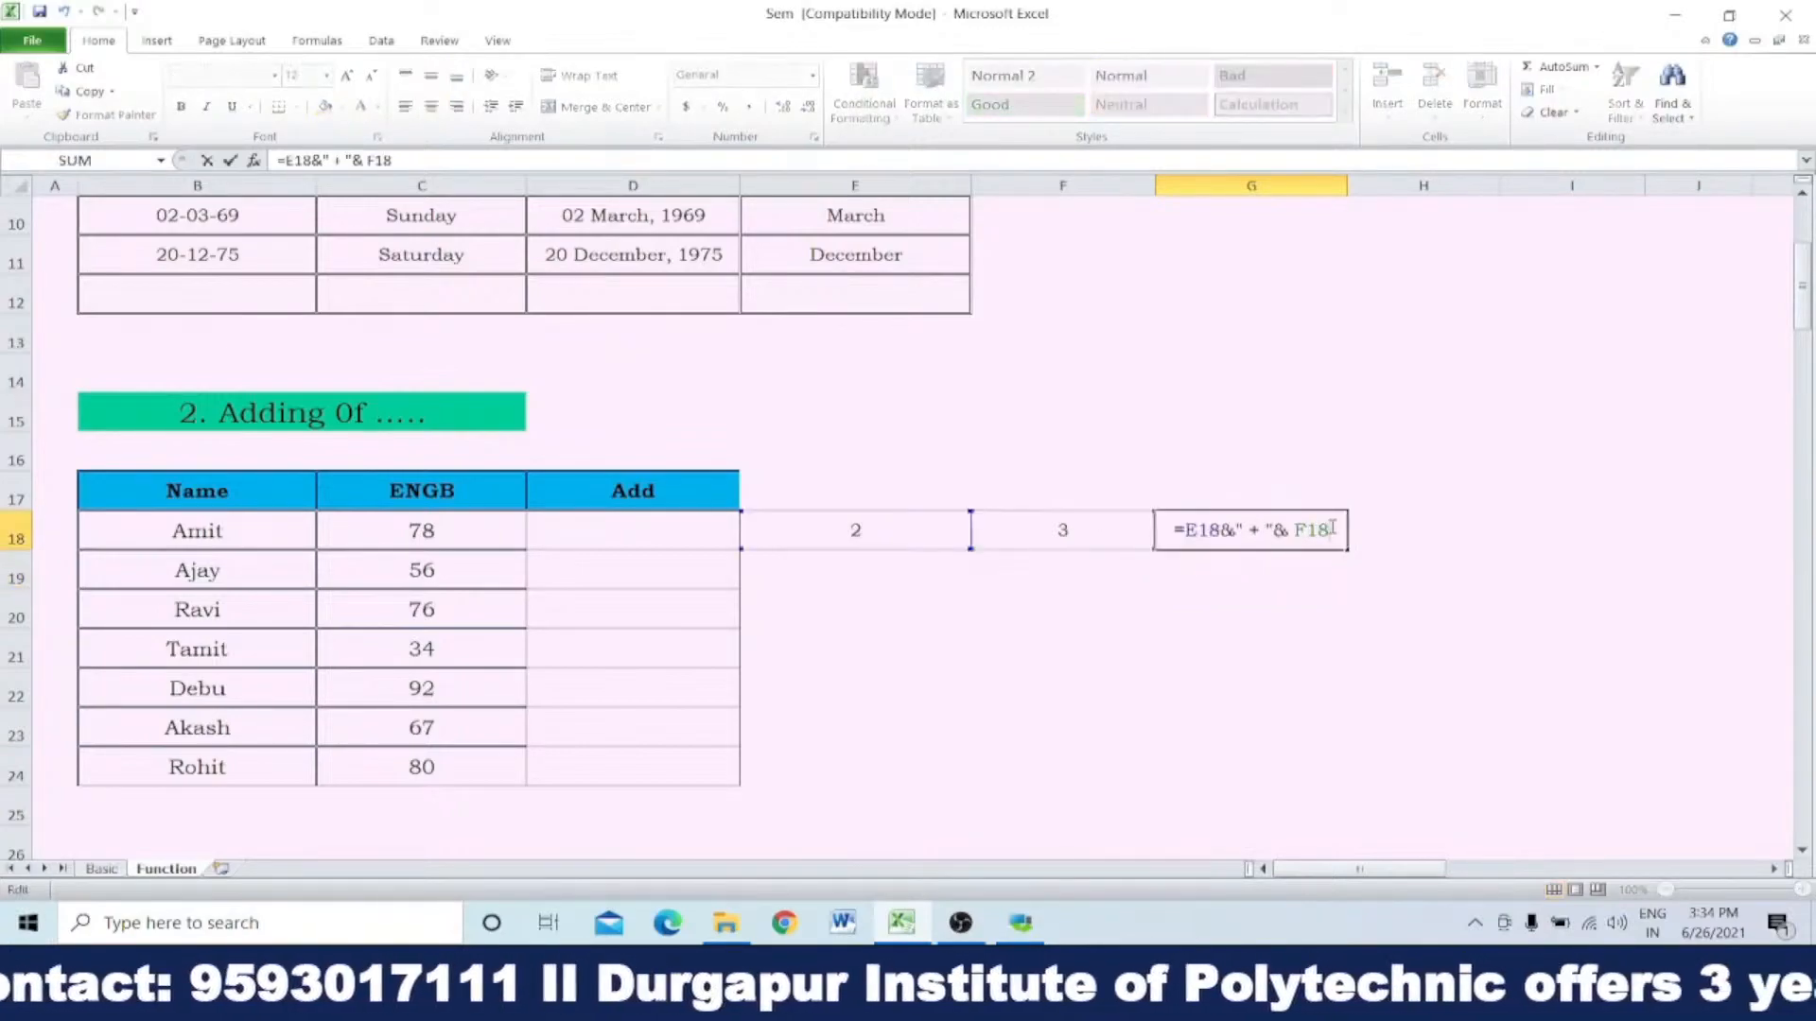
pyautogui.write('&')
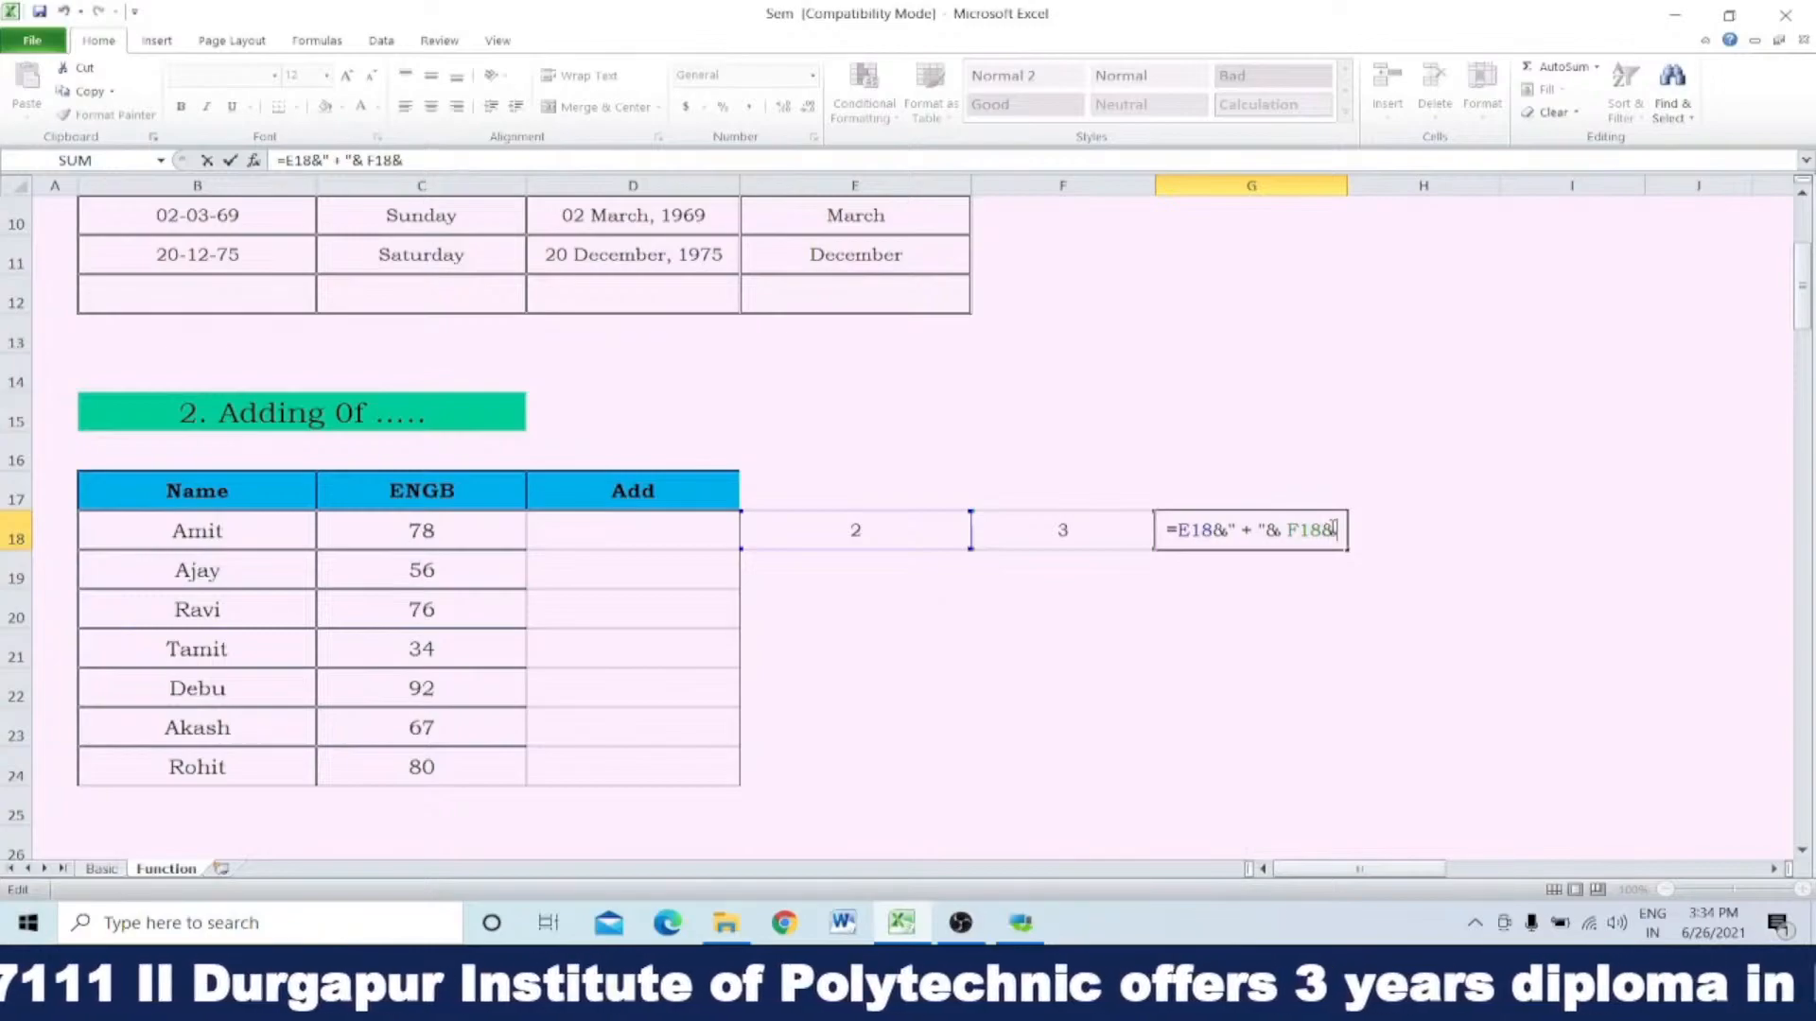
pyautogui.write('"')
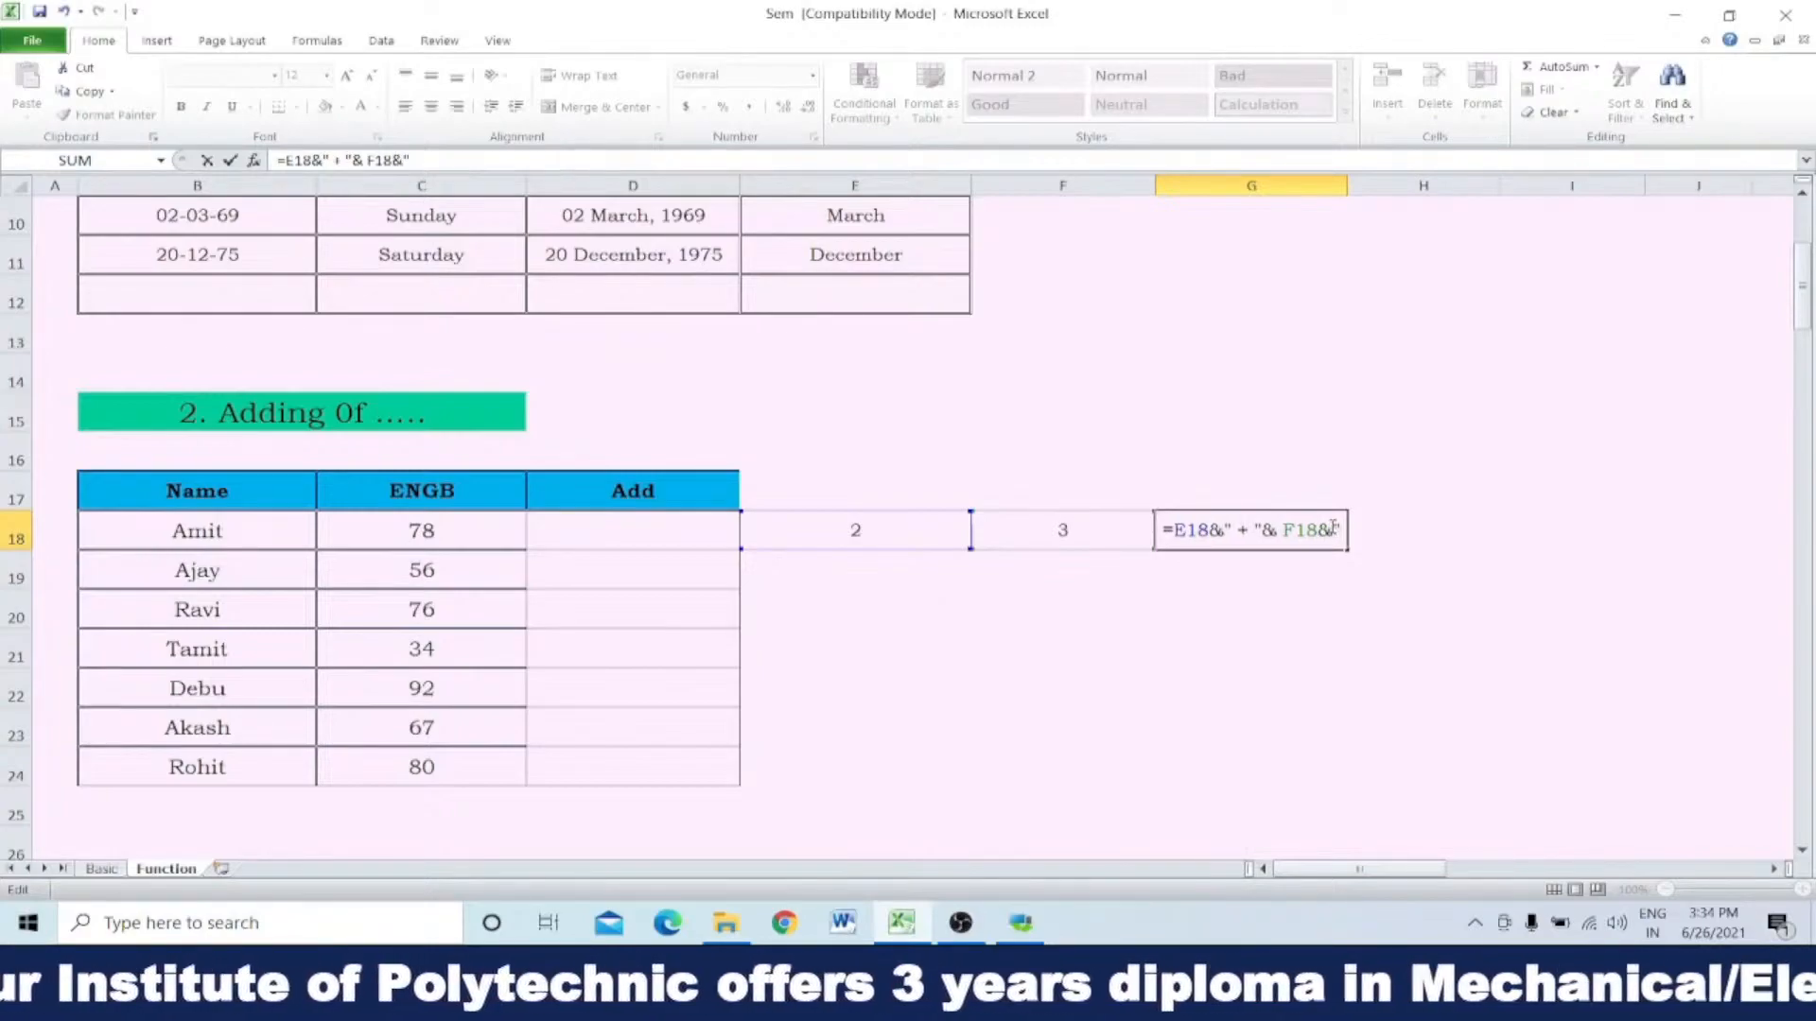
pyautogui.write(' =')
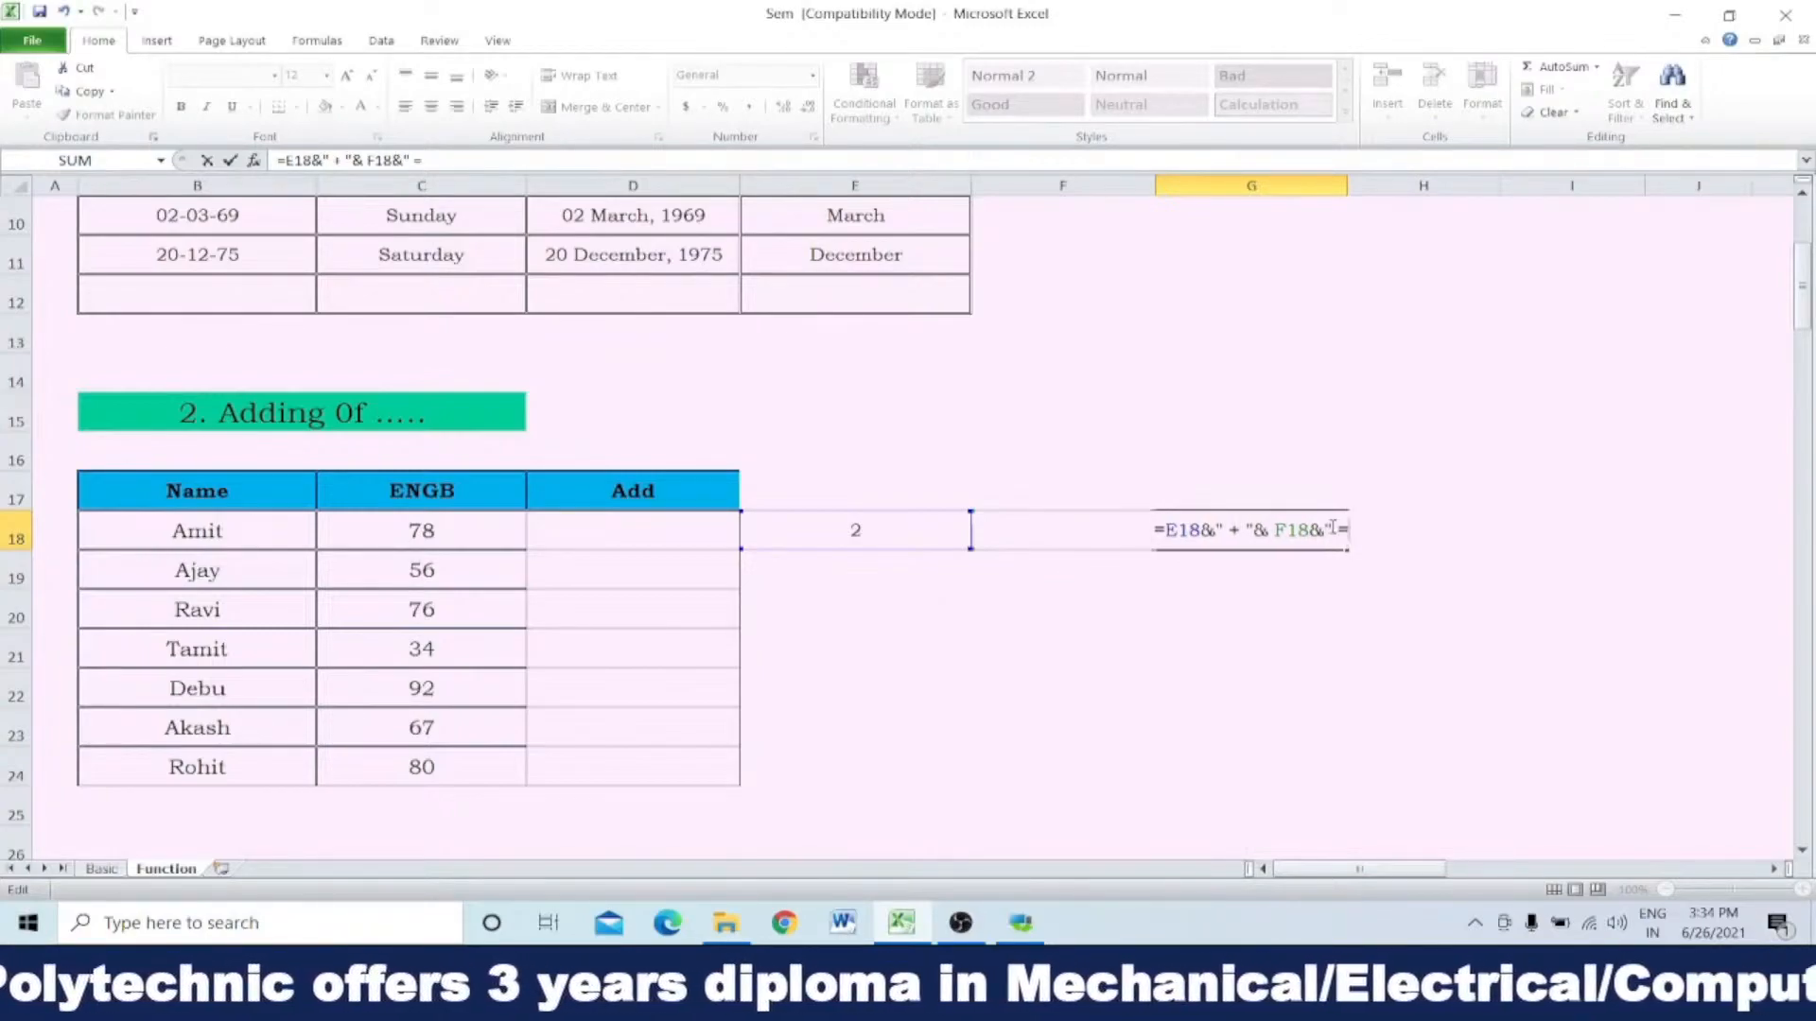
pyautogui.write(' "')
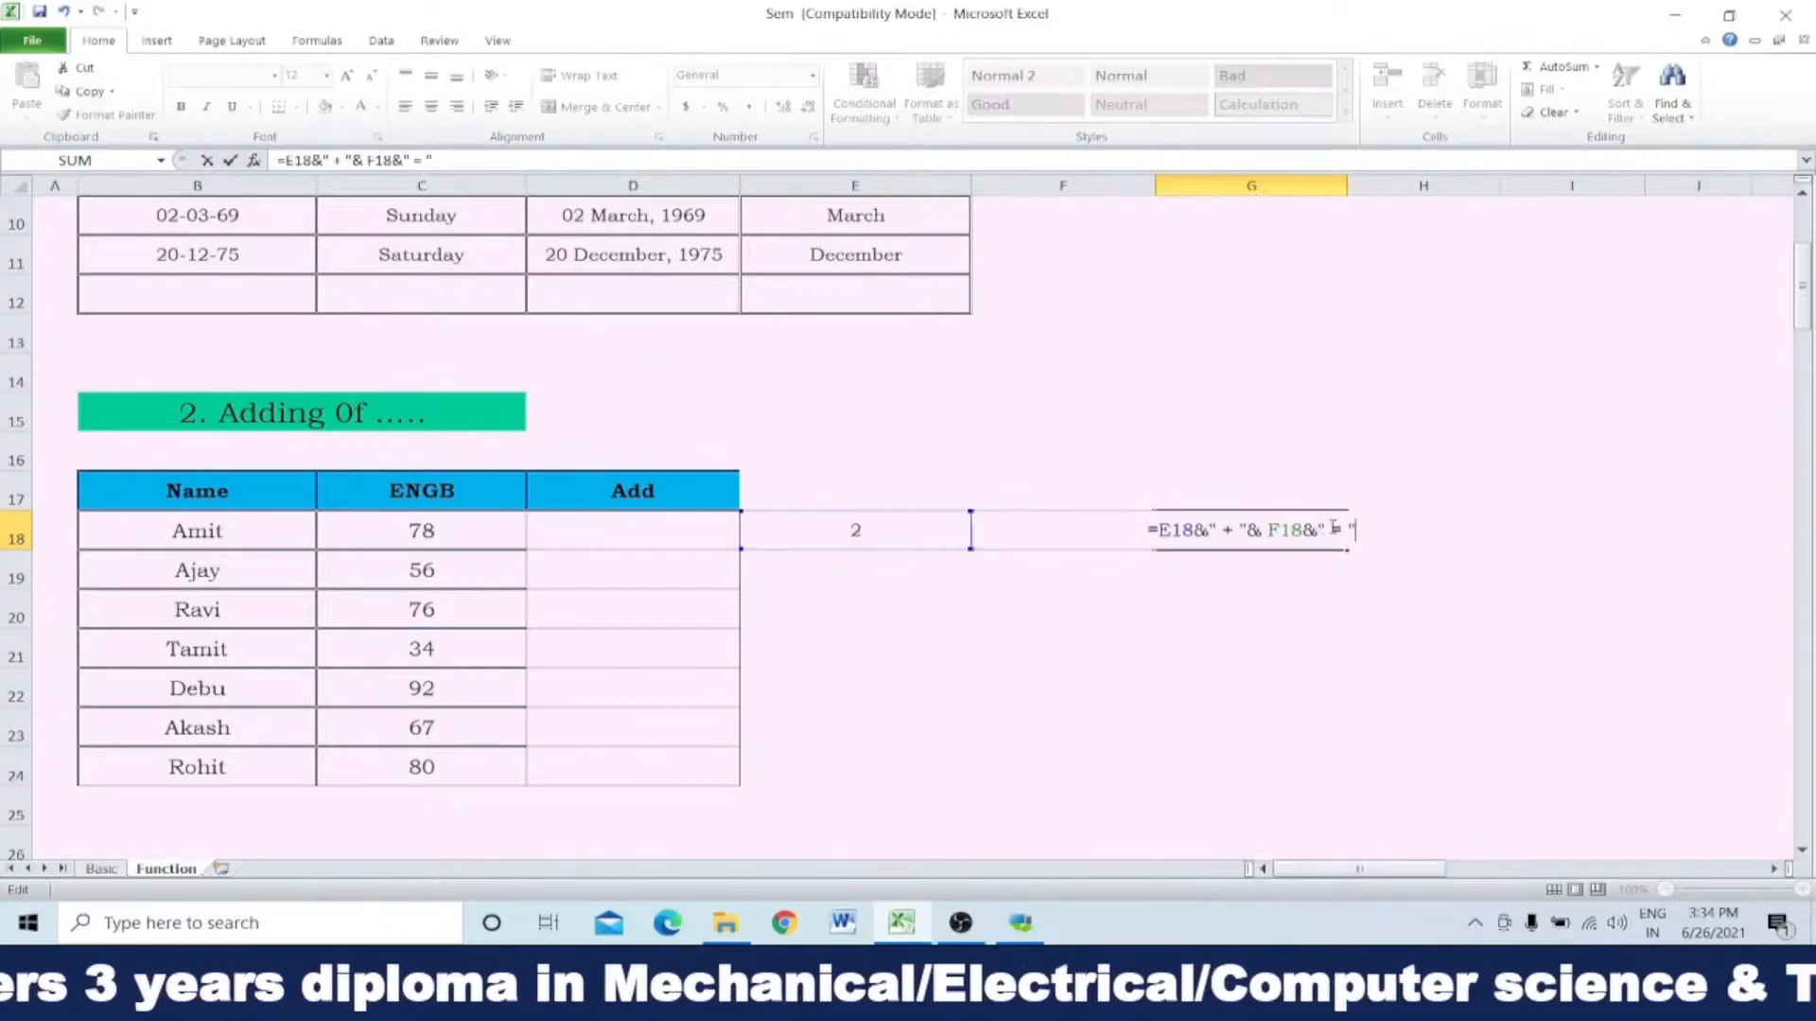
pyautogui.press('Return')
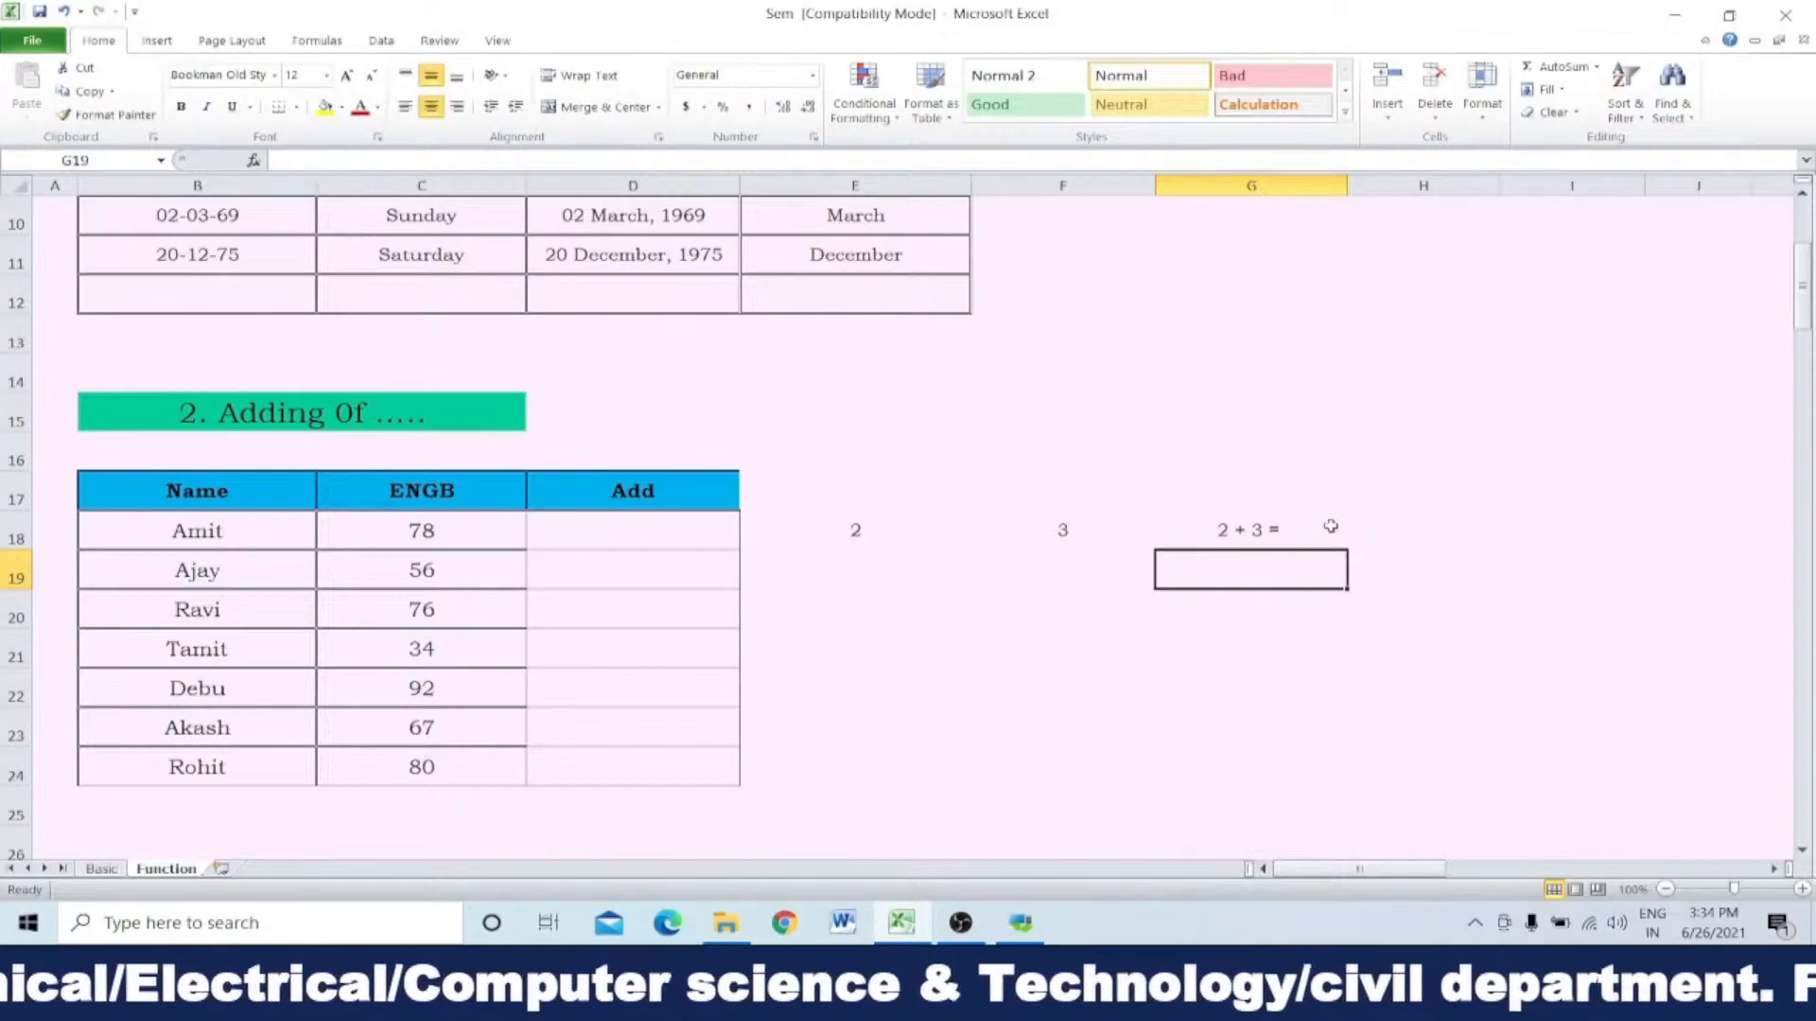
# Step: Add E18 and F18 in H18 with the formula =SUM(E18,F18)
pyautogui.click(1376, 519)
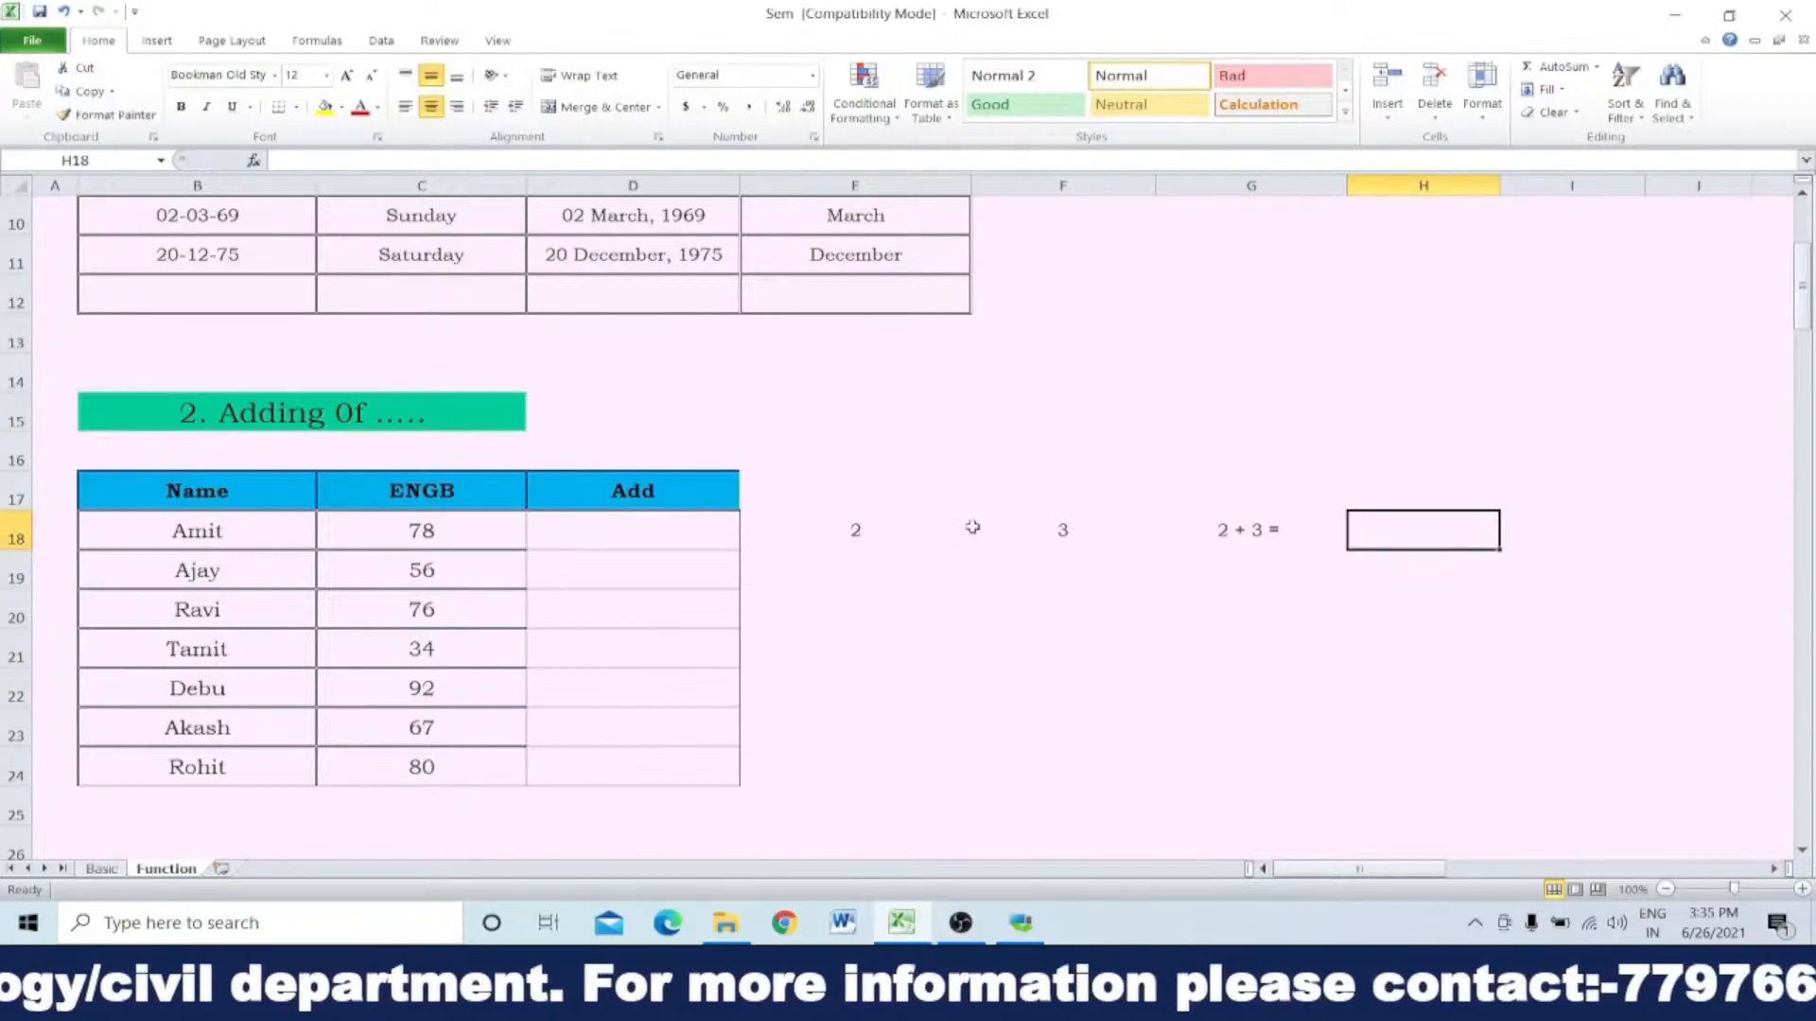
pyautogui.write('=')
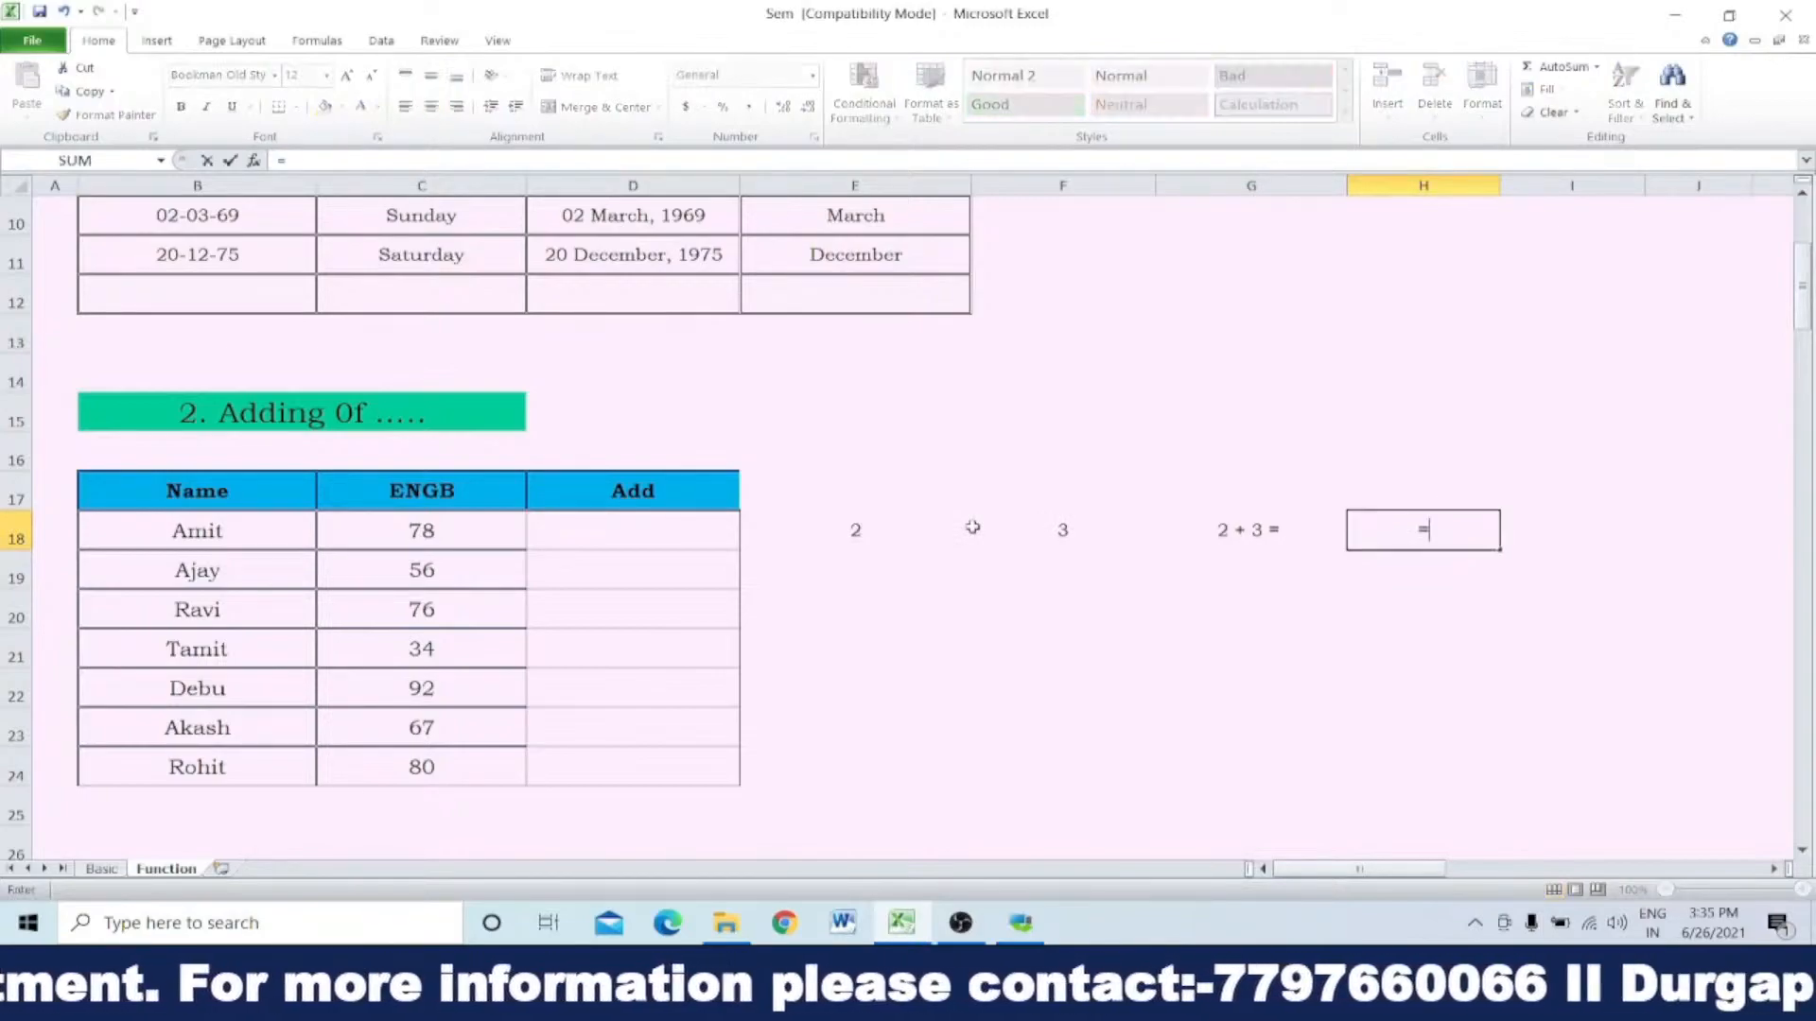
pyautogui.write('sum')
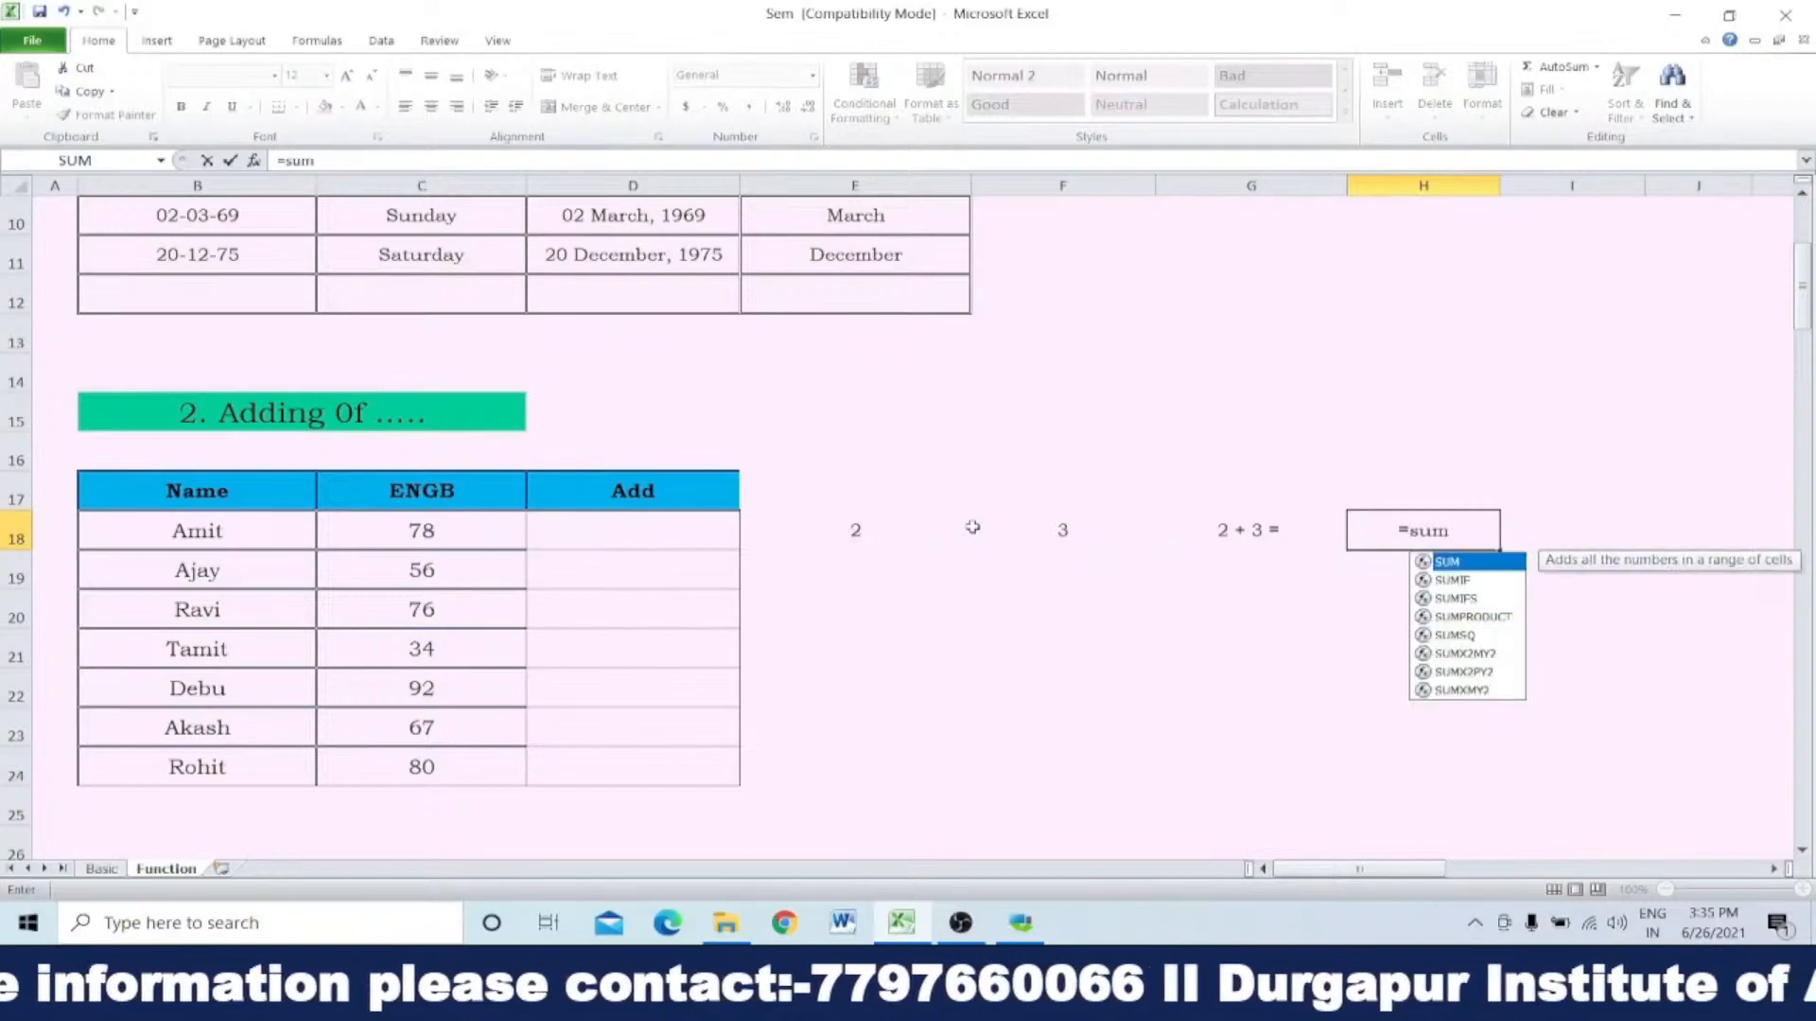
pyautogui.doubleClick(1466, 565)
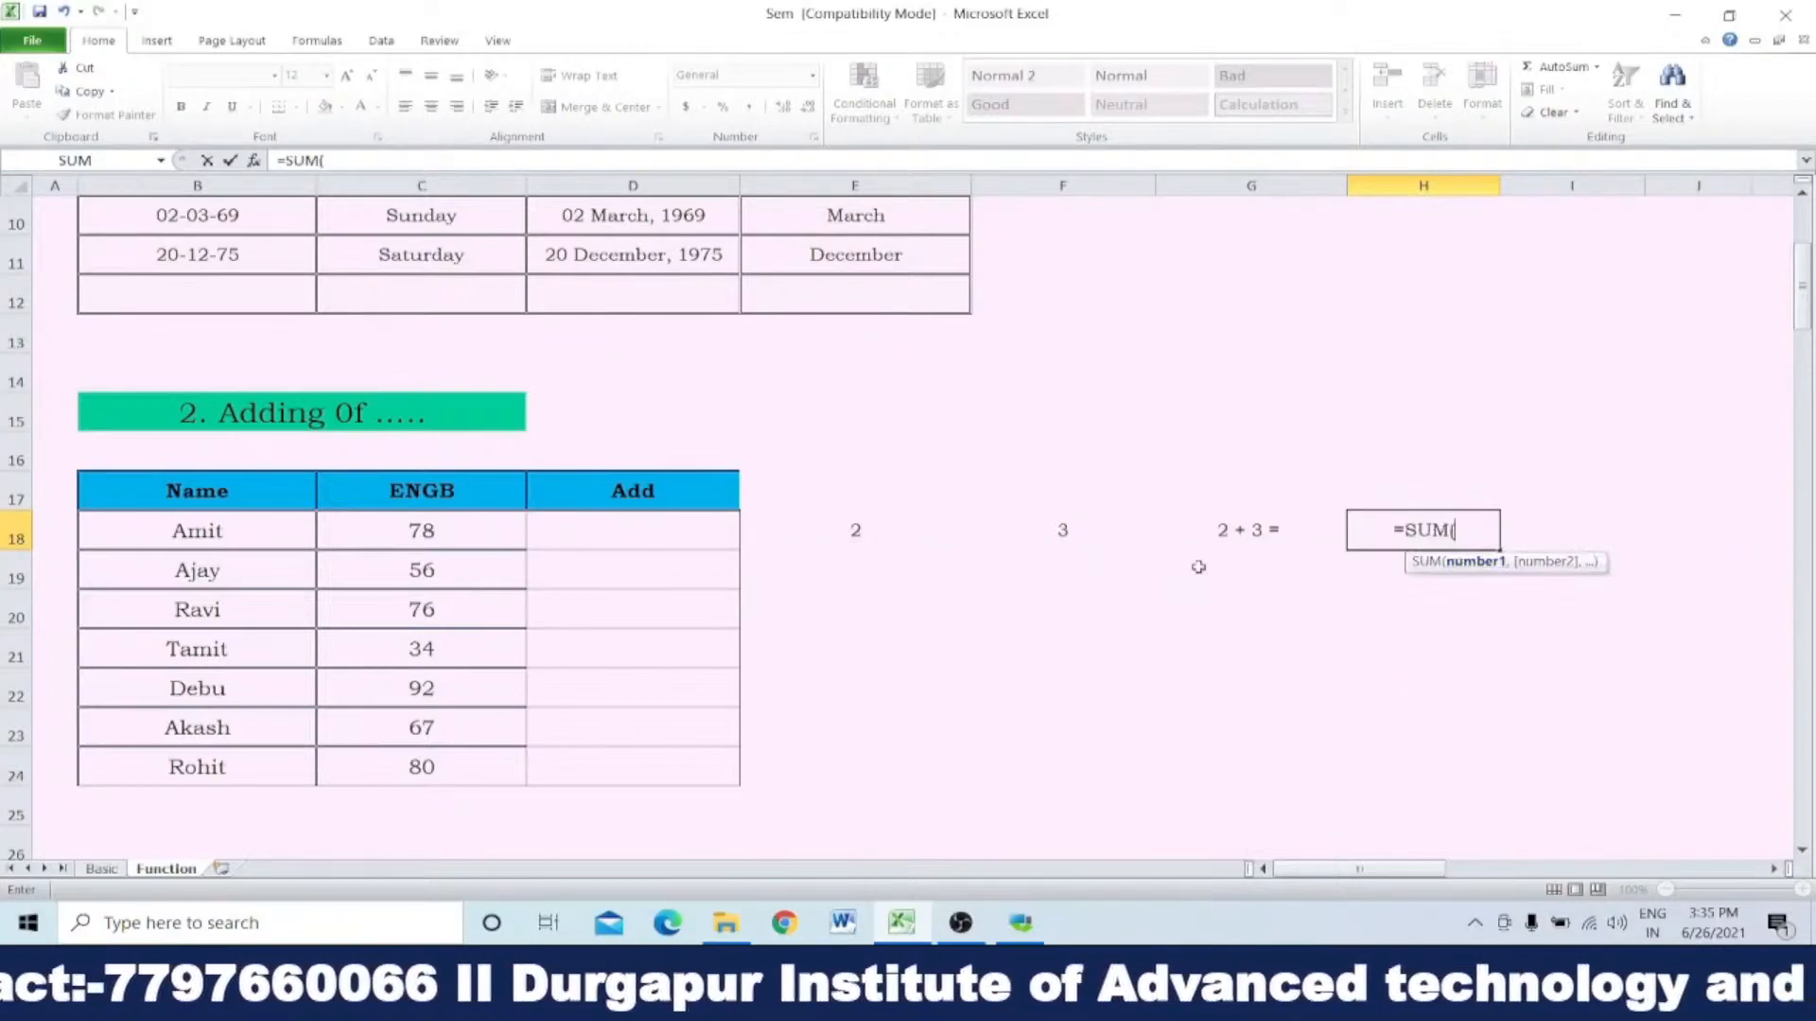
pyautogui.click(866, 532)
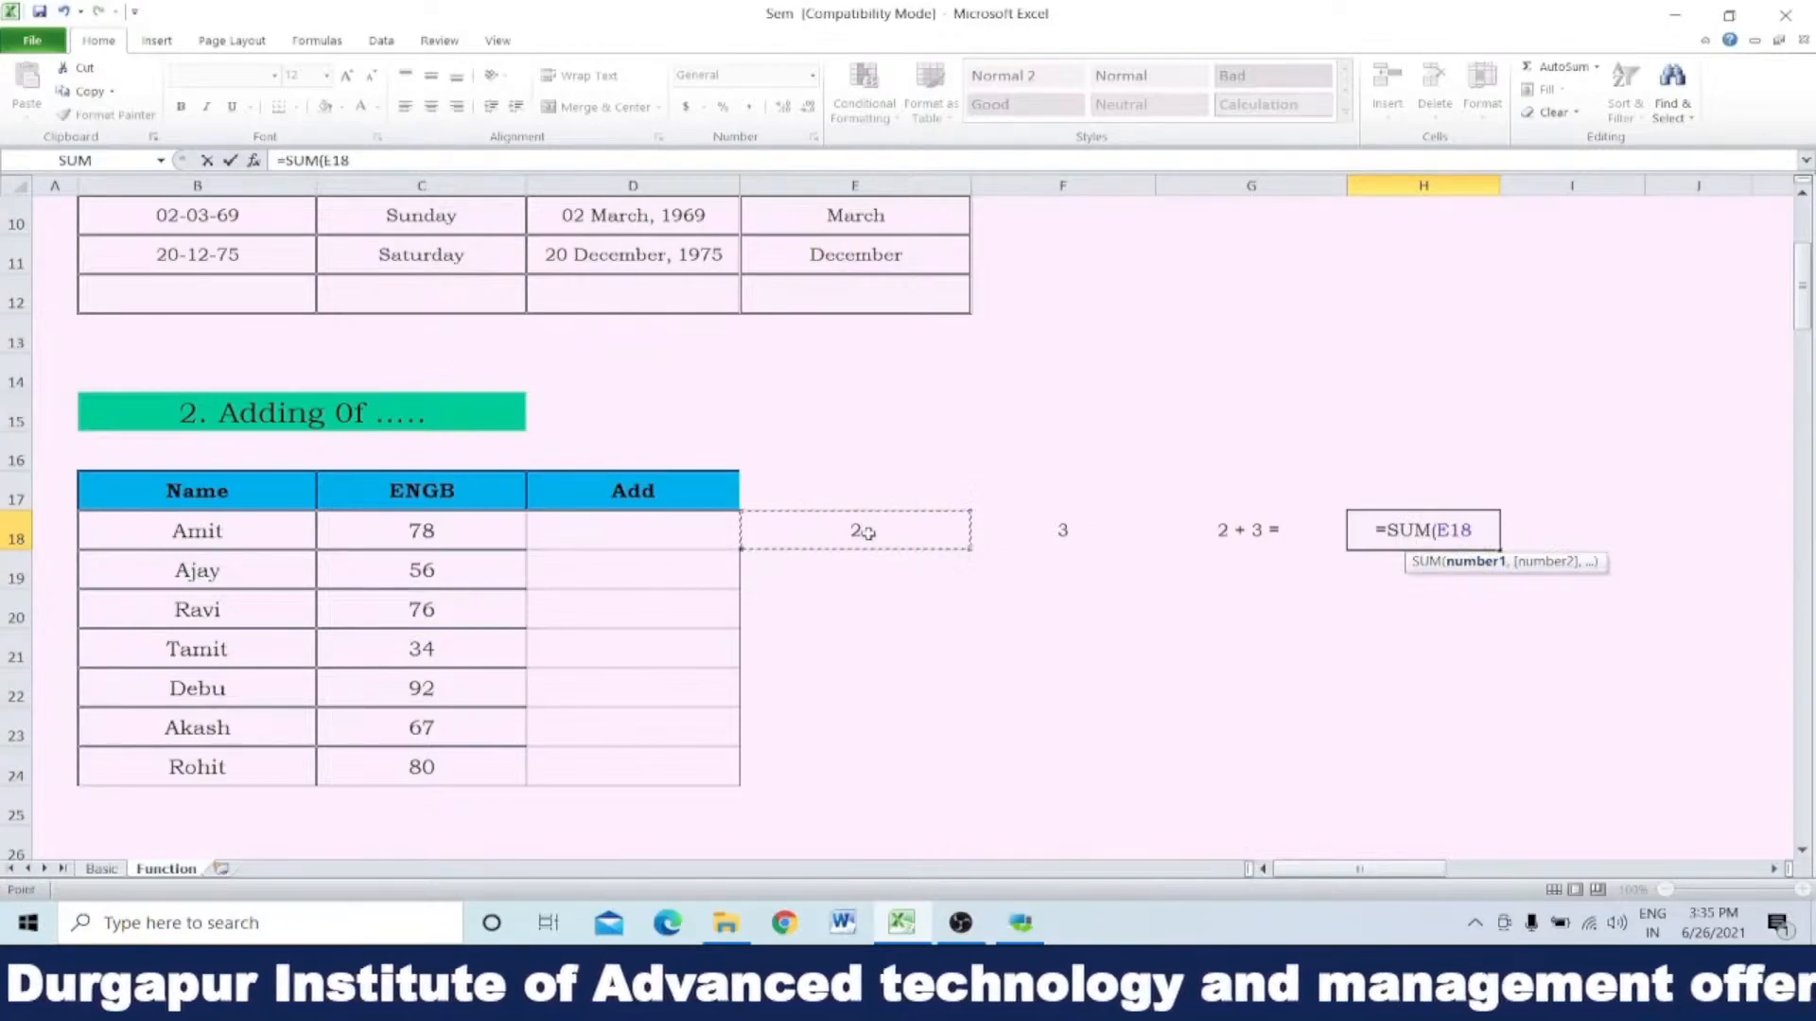
pyautogui.write(',')
pyautogui.click(1049, 530)
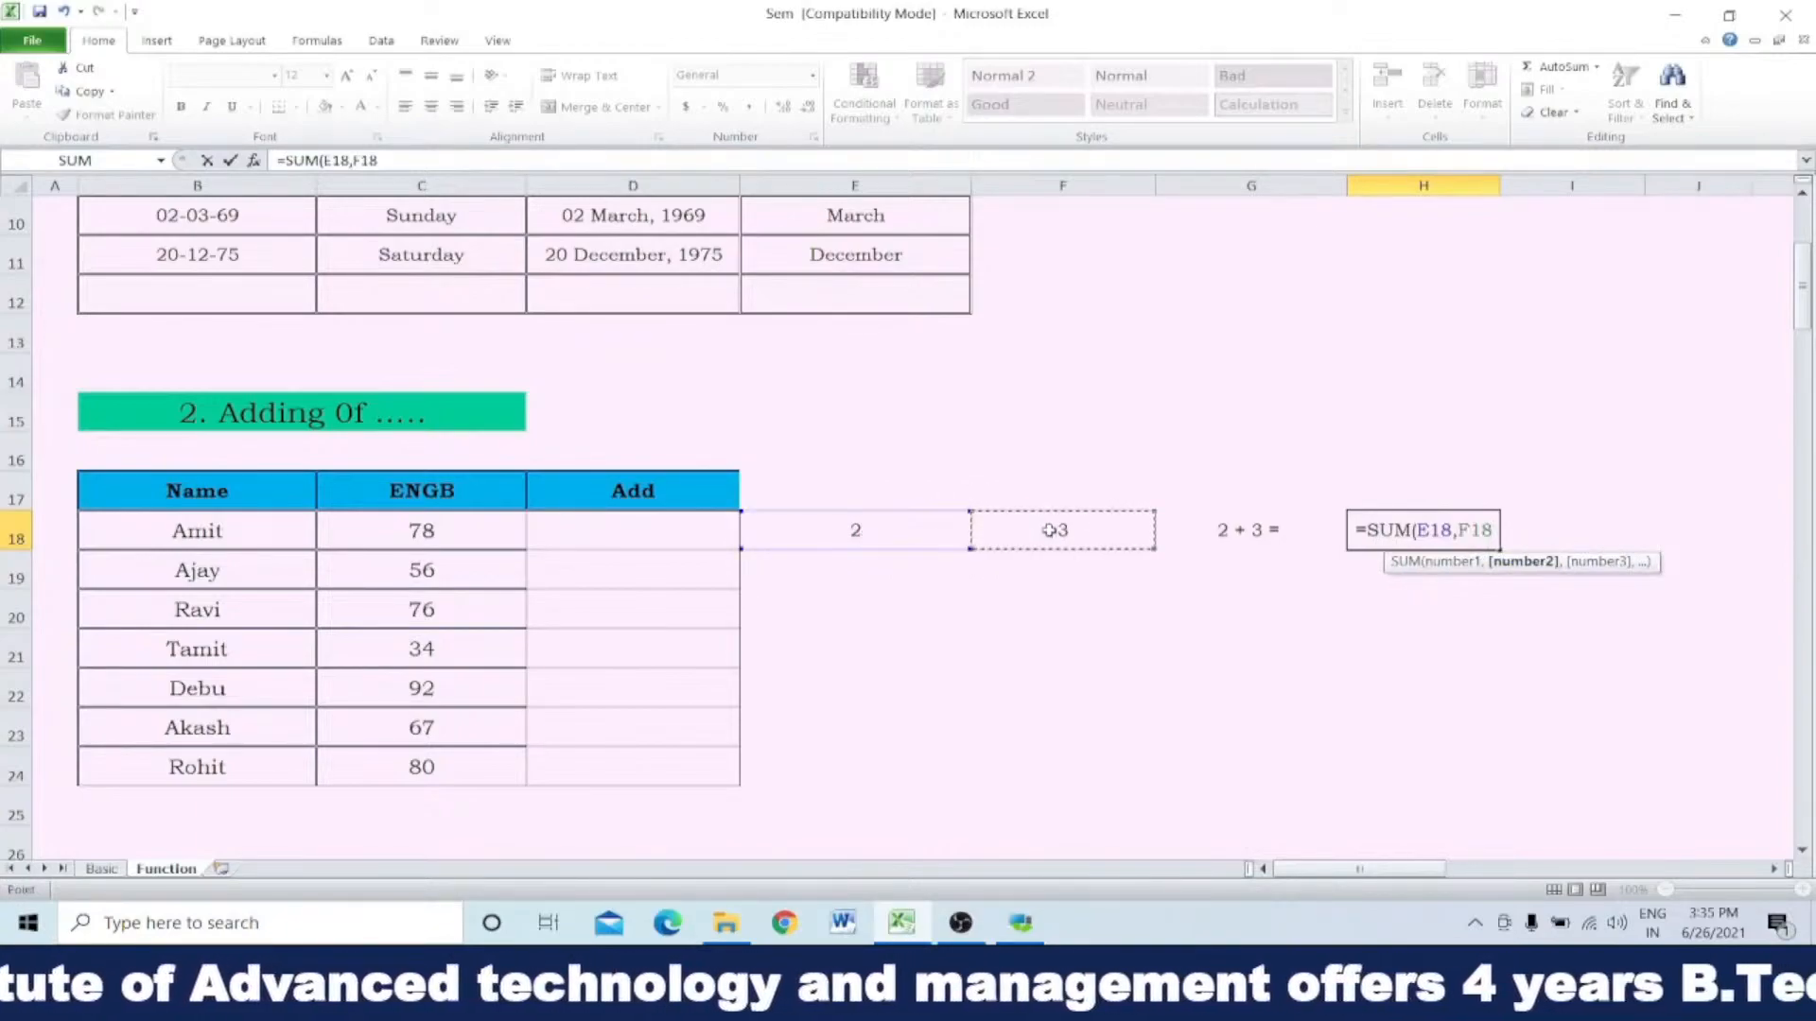
pyautogui.write(')')
pyautogui.press('Return')
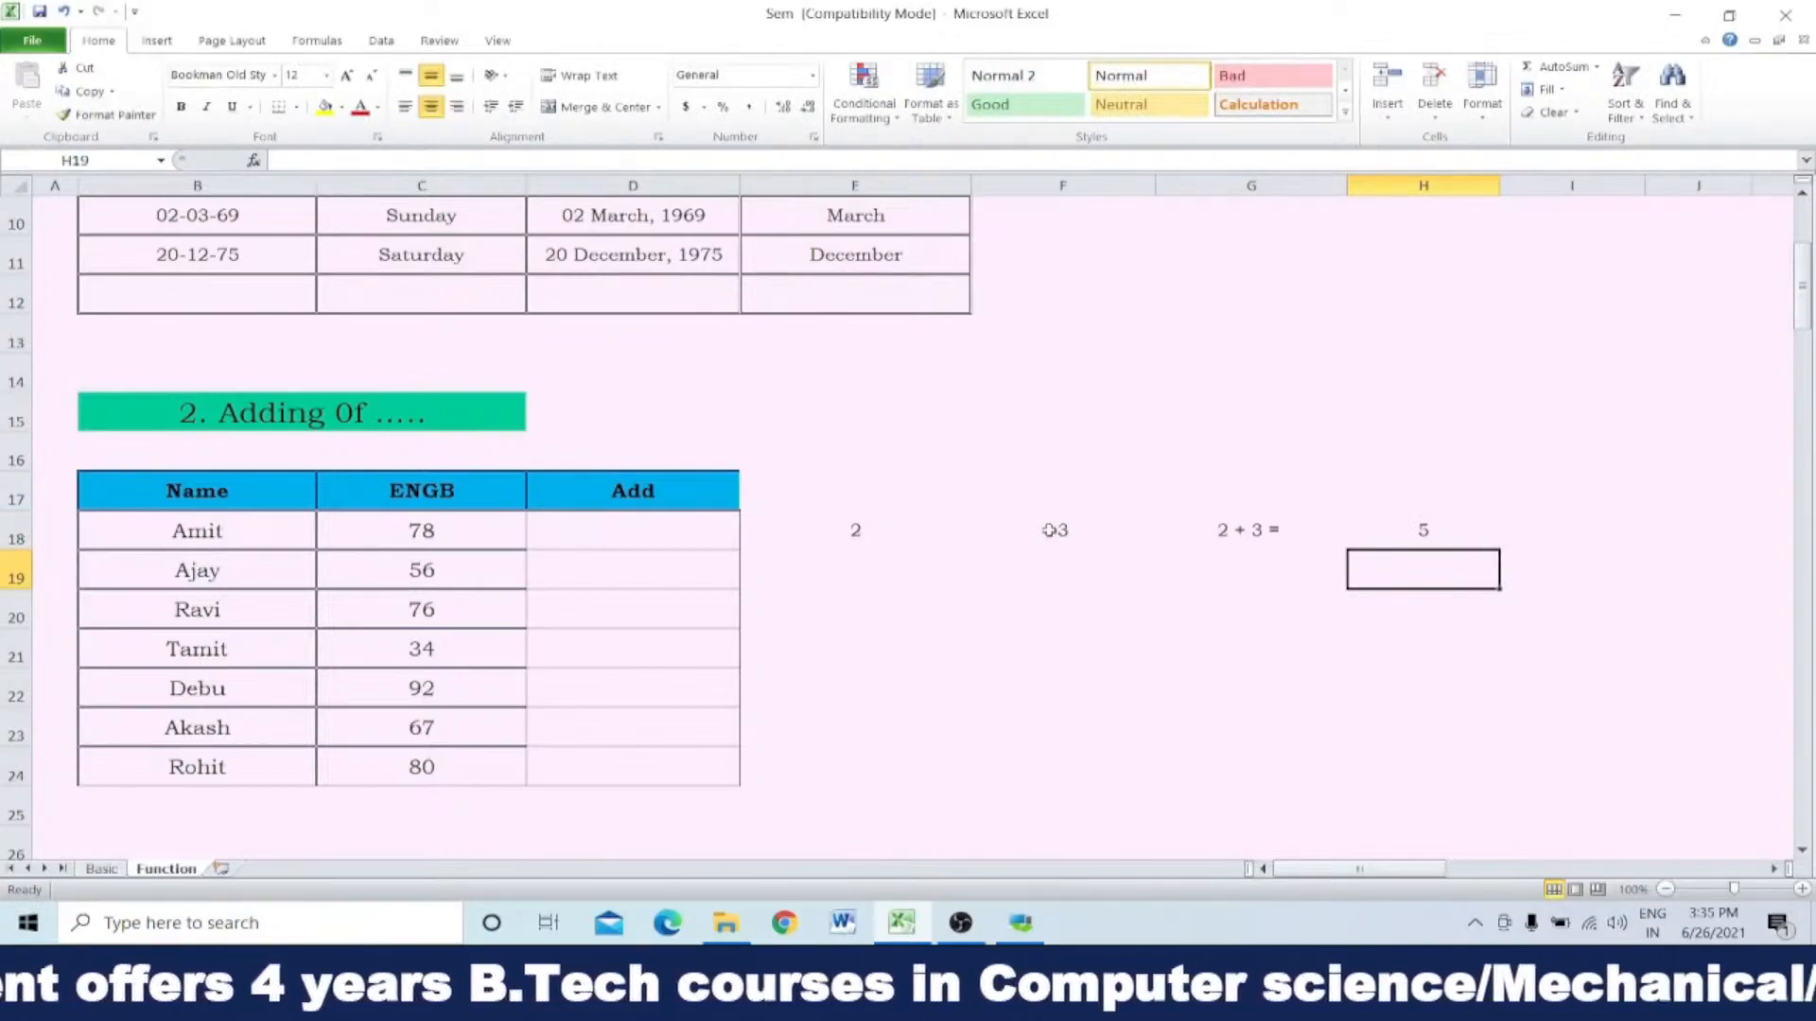
# Step: Examine the joining formula in G18, especially the ampersand after the E18 reference
pyautogui.click(1225, 536)
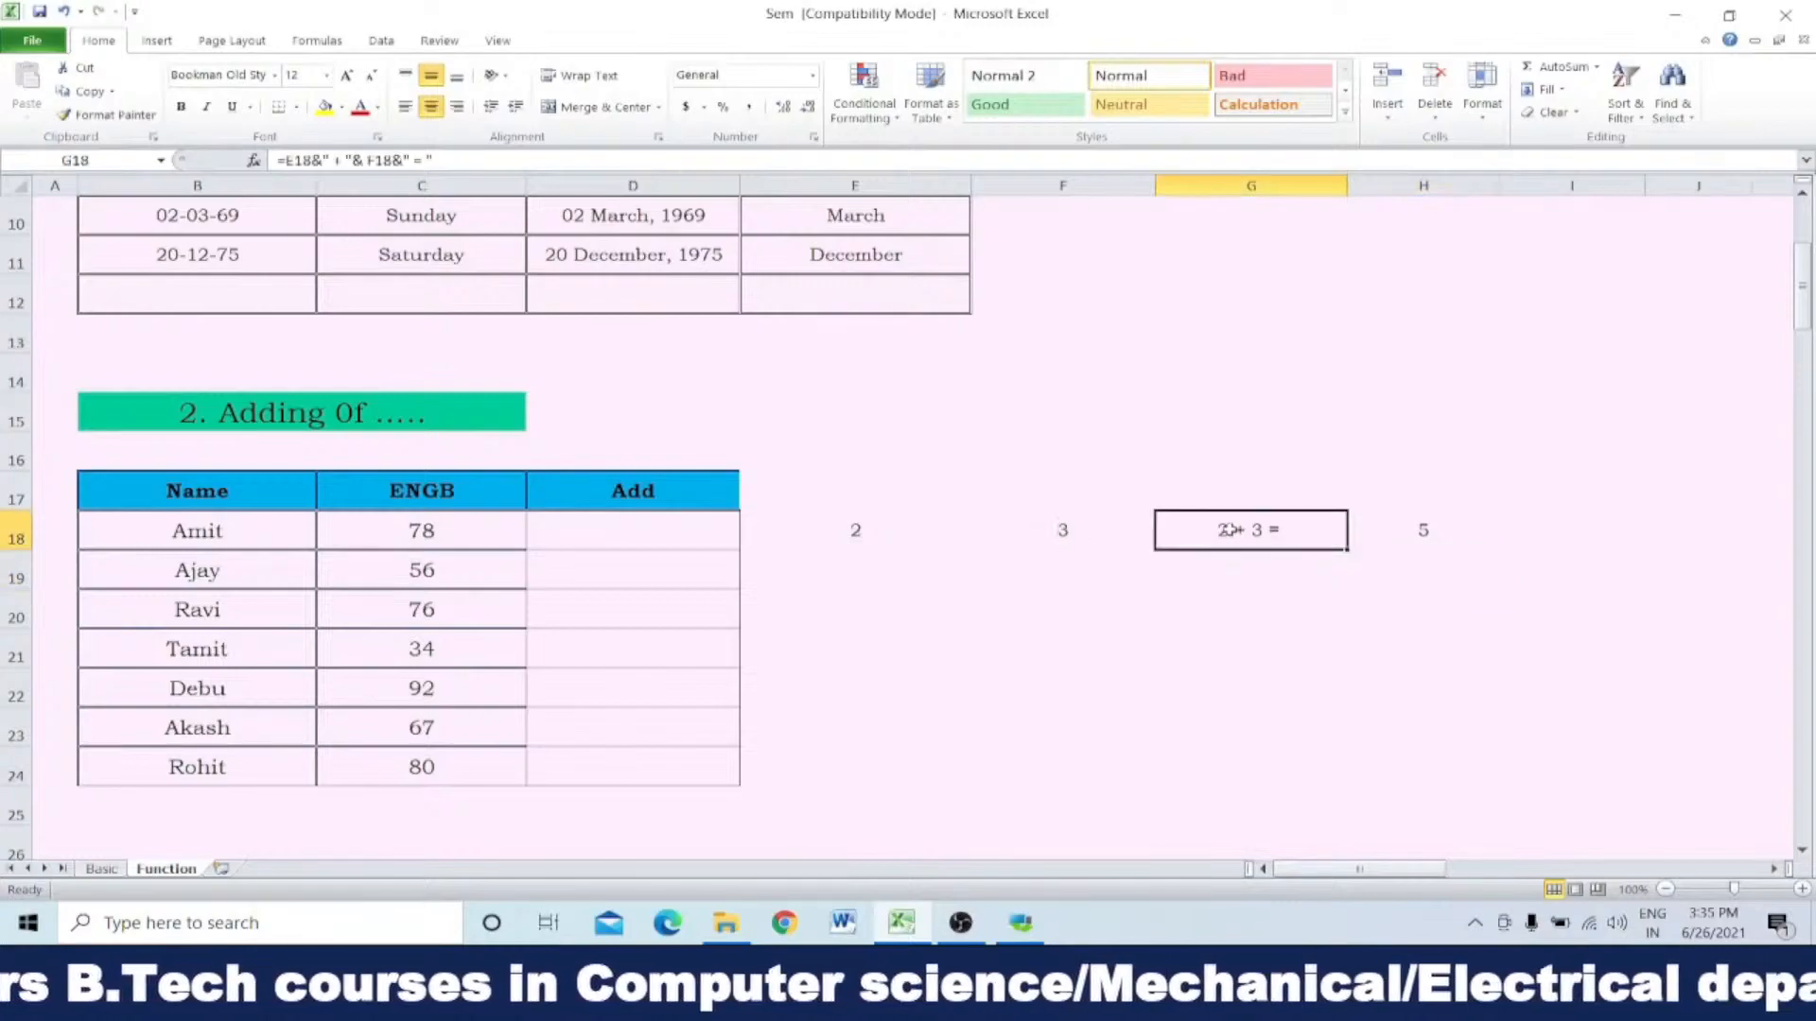
pyautogui.doubleClick(1305, 529)
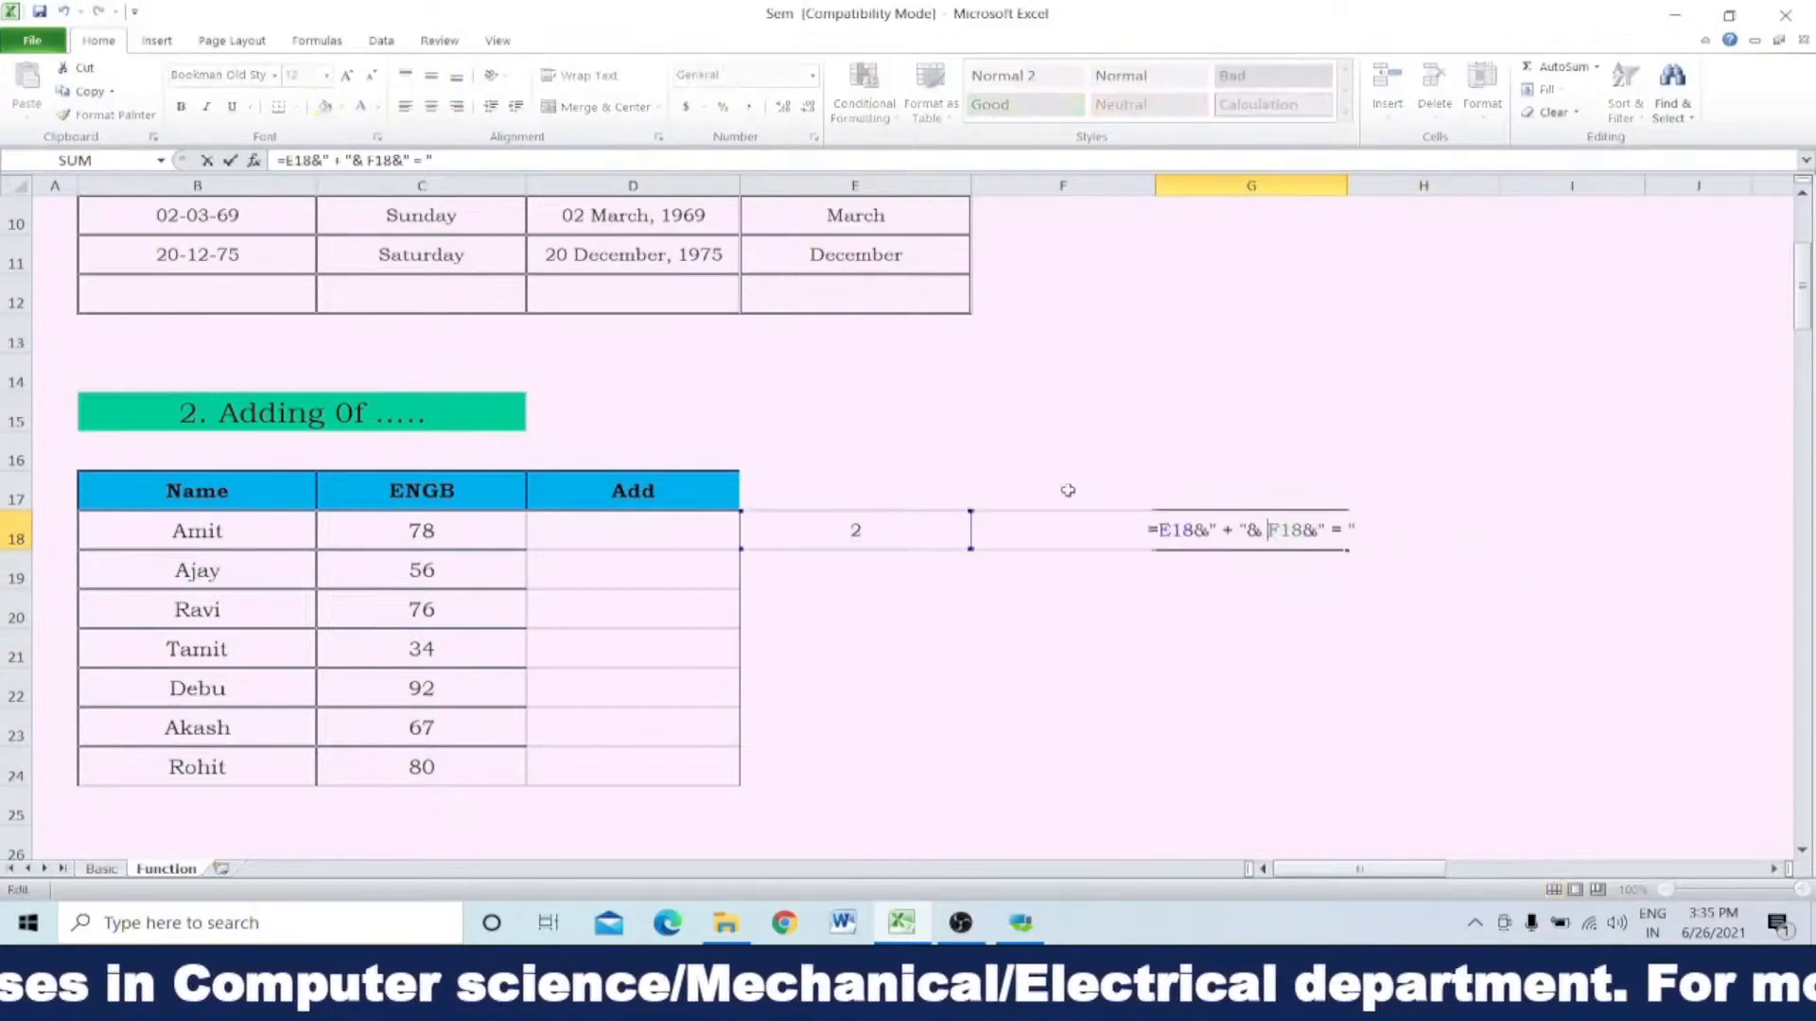
pyautogui.doubleClick(1199, 529)
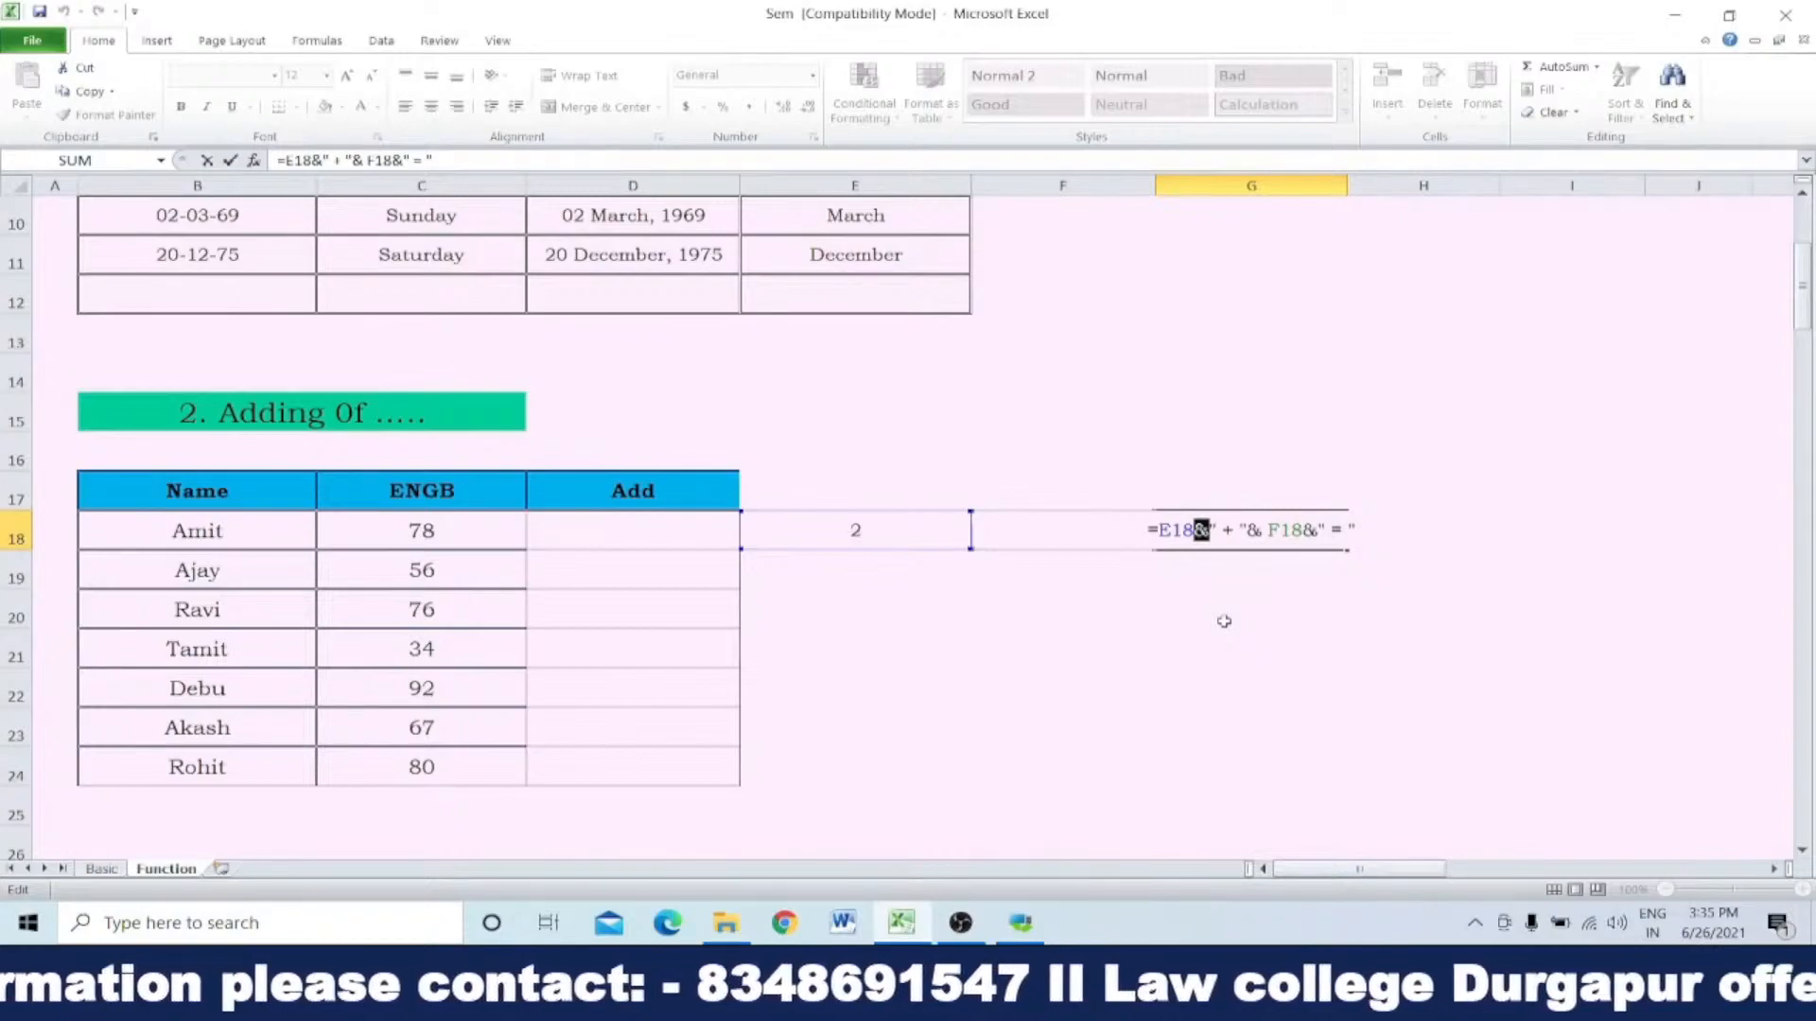
# Step: Join B18 and B24 in D18 with the spaced text xxxx between them, using =B18&" xxxx "&B24
pyautogui.click(630, 527)
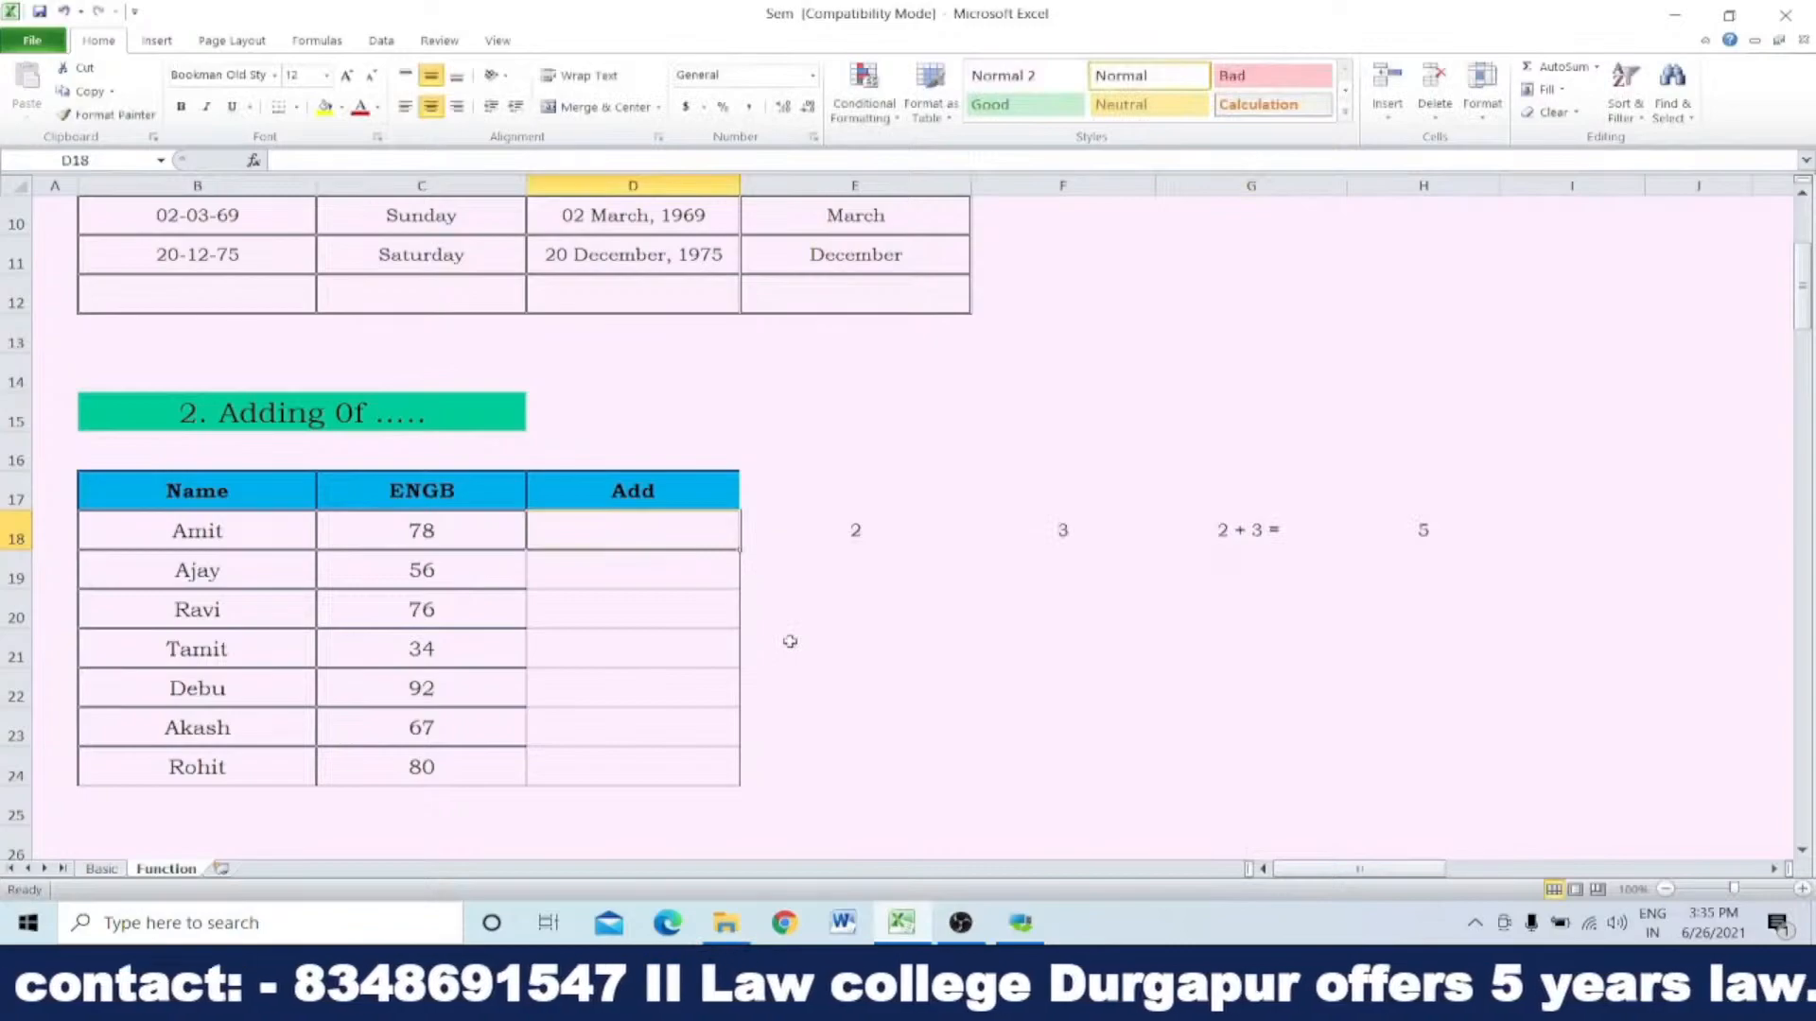
pyautogui.click(220, 533)
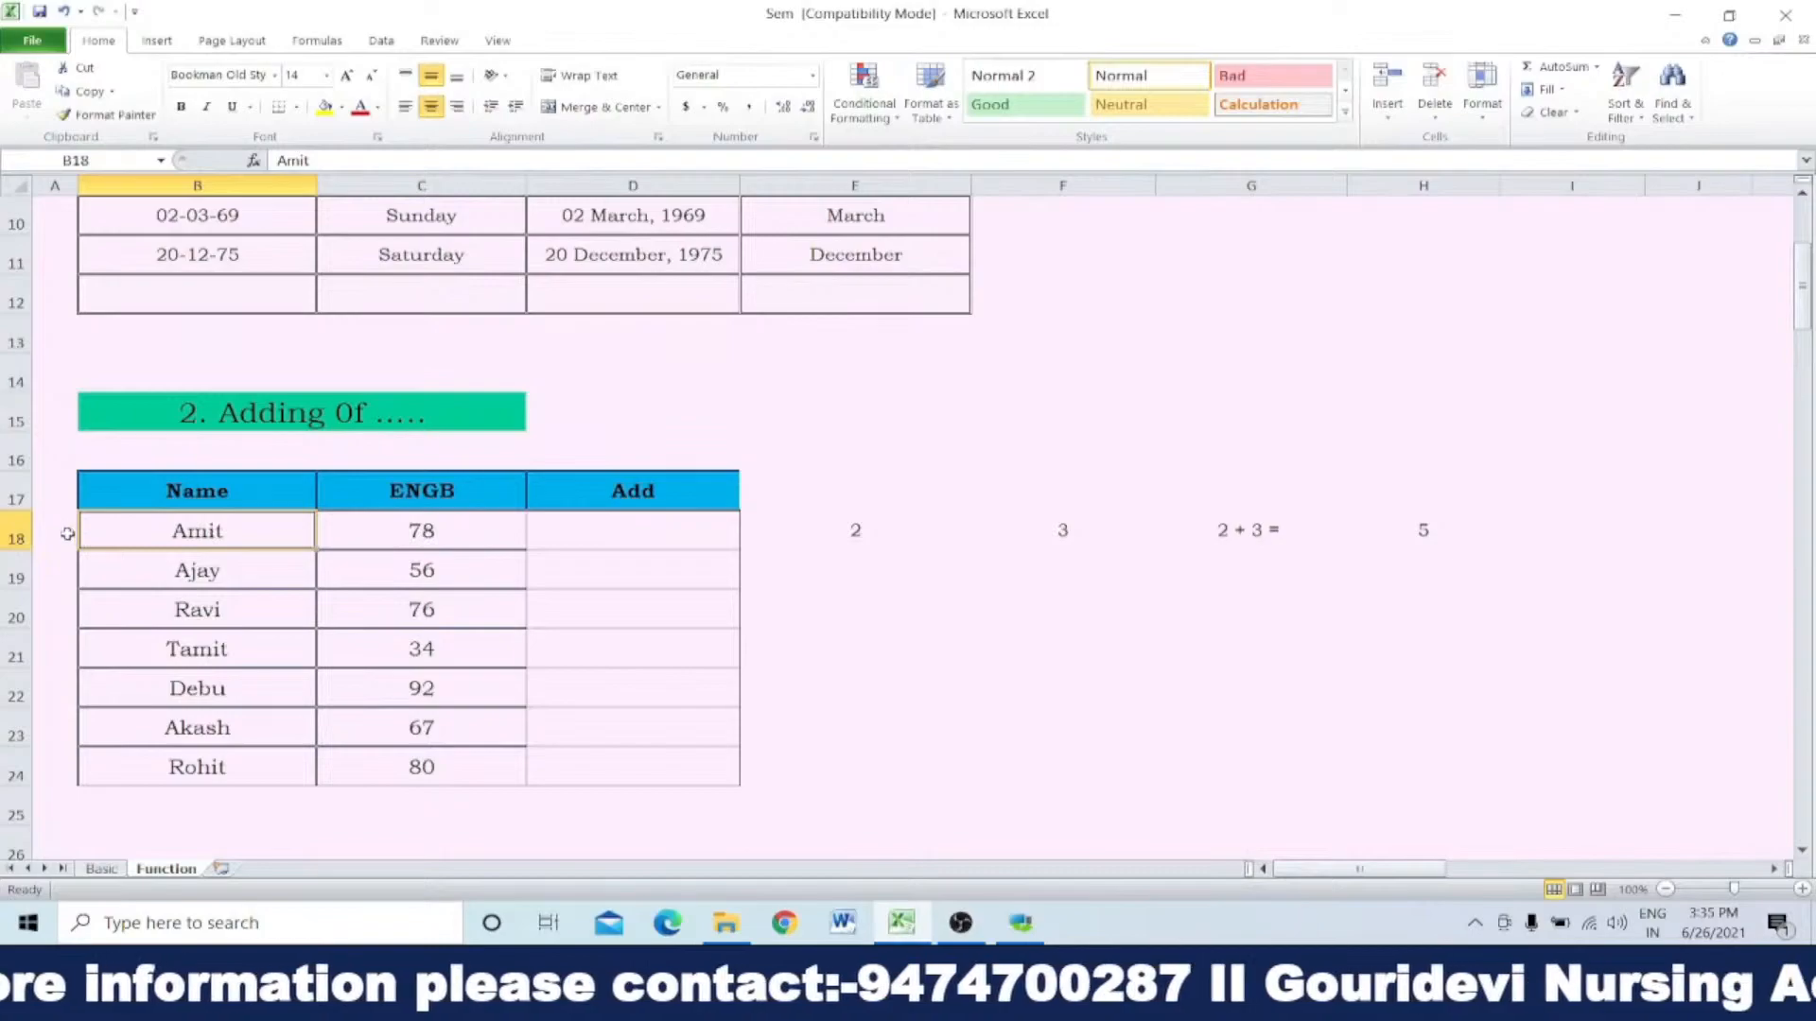
pyautogui.click(634, 544)
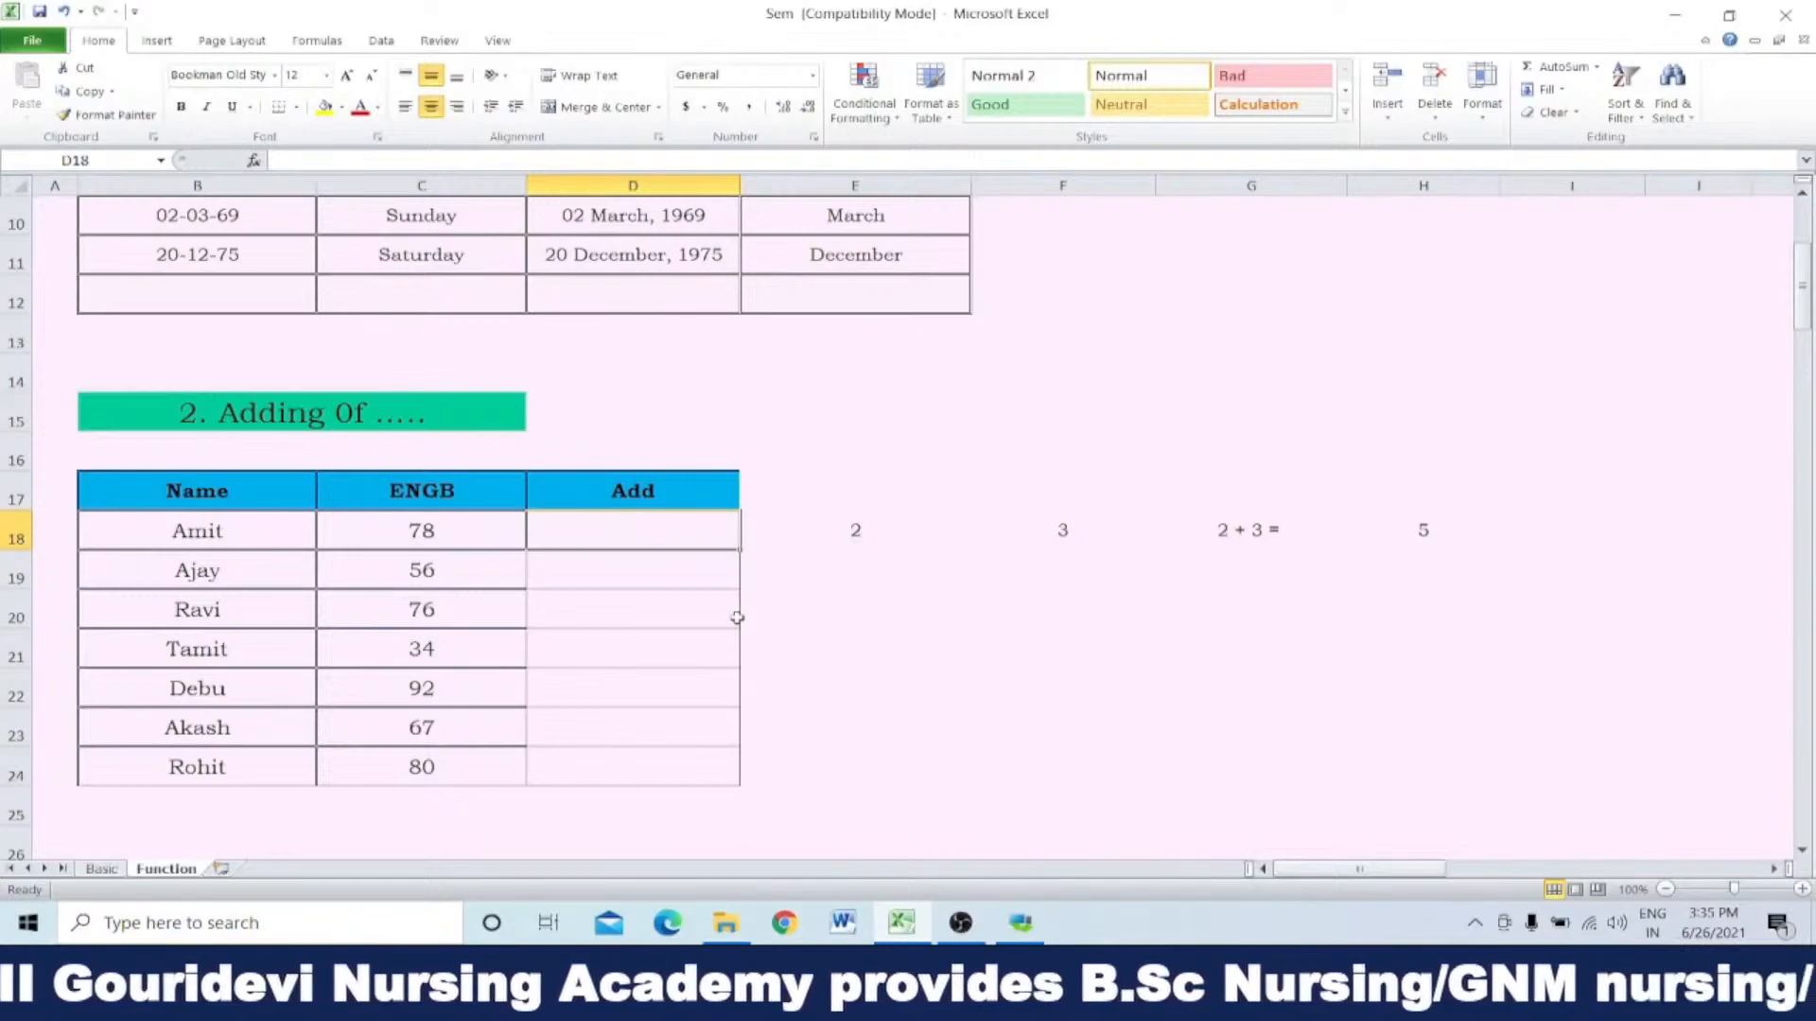
pyautogui.write('=')
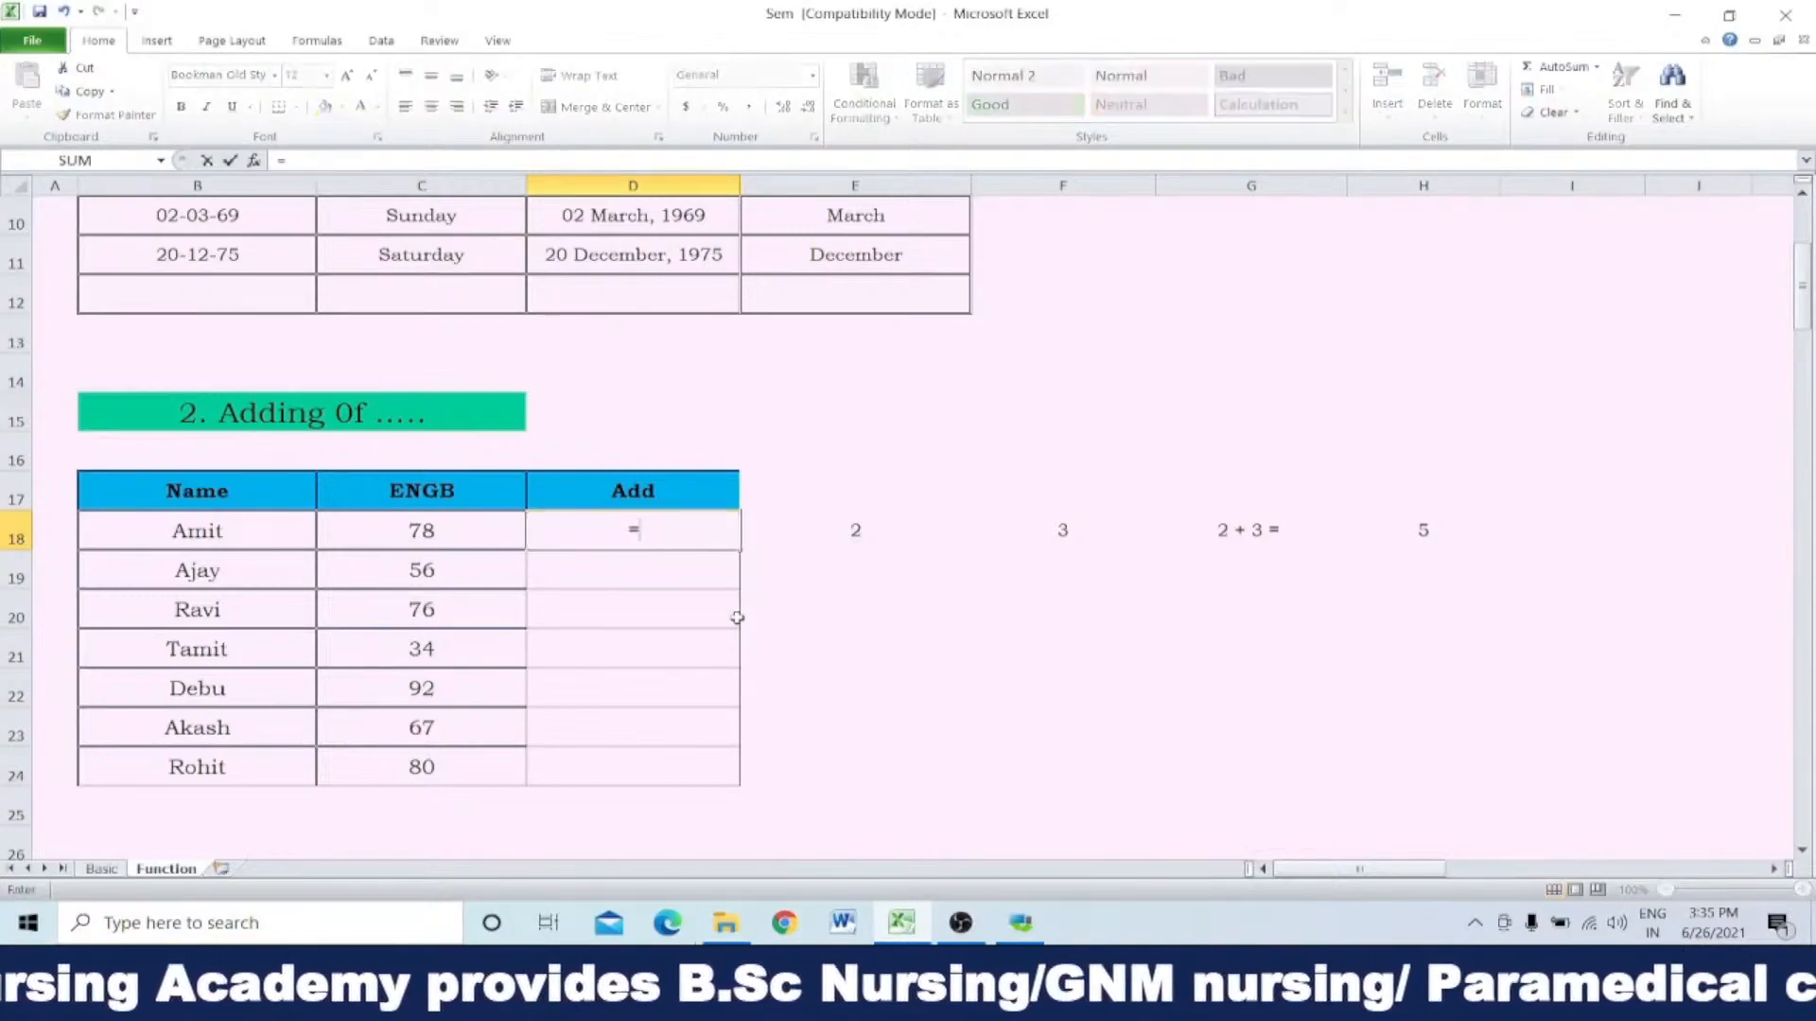
pyautogui.click(247, 537)
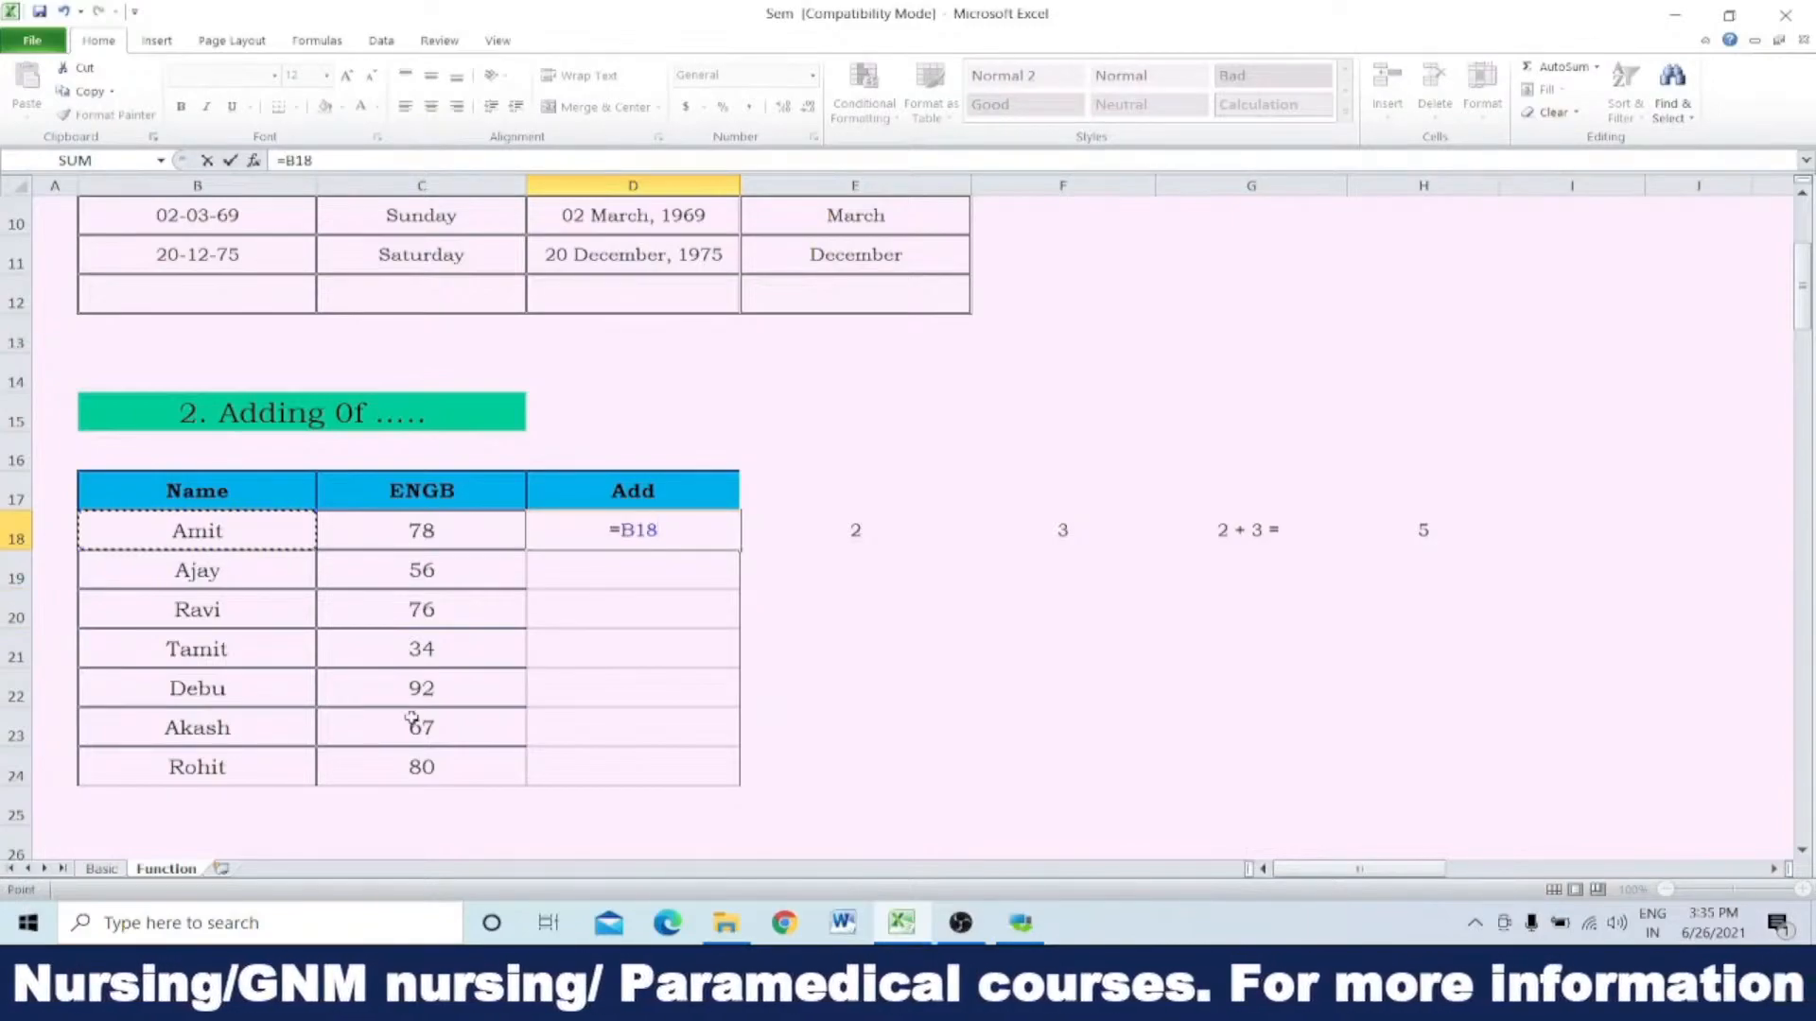
pyautogui.write('&')
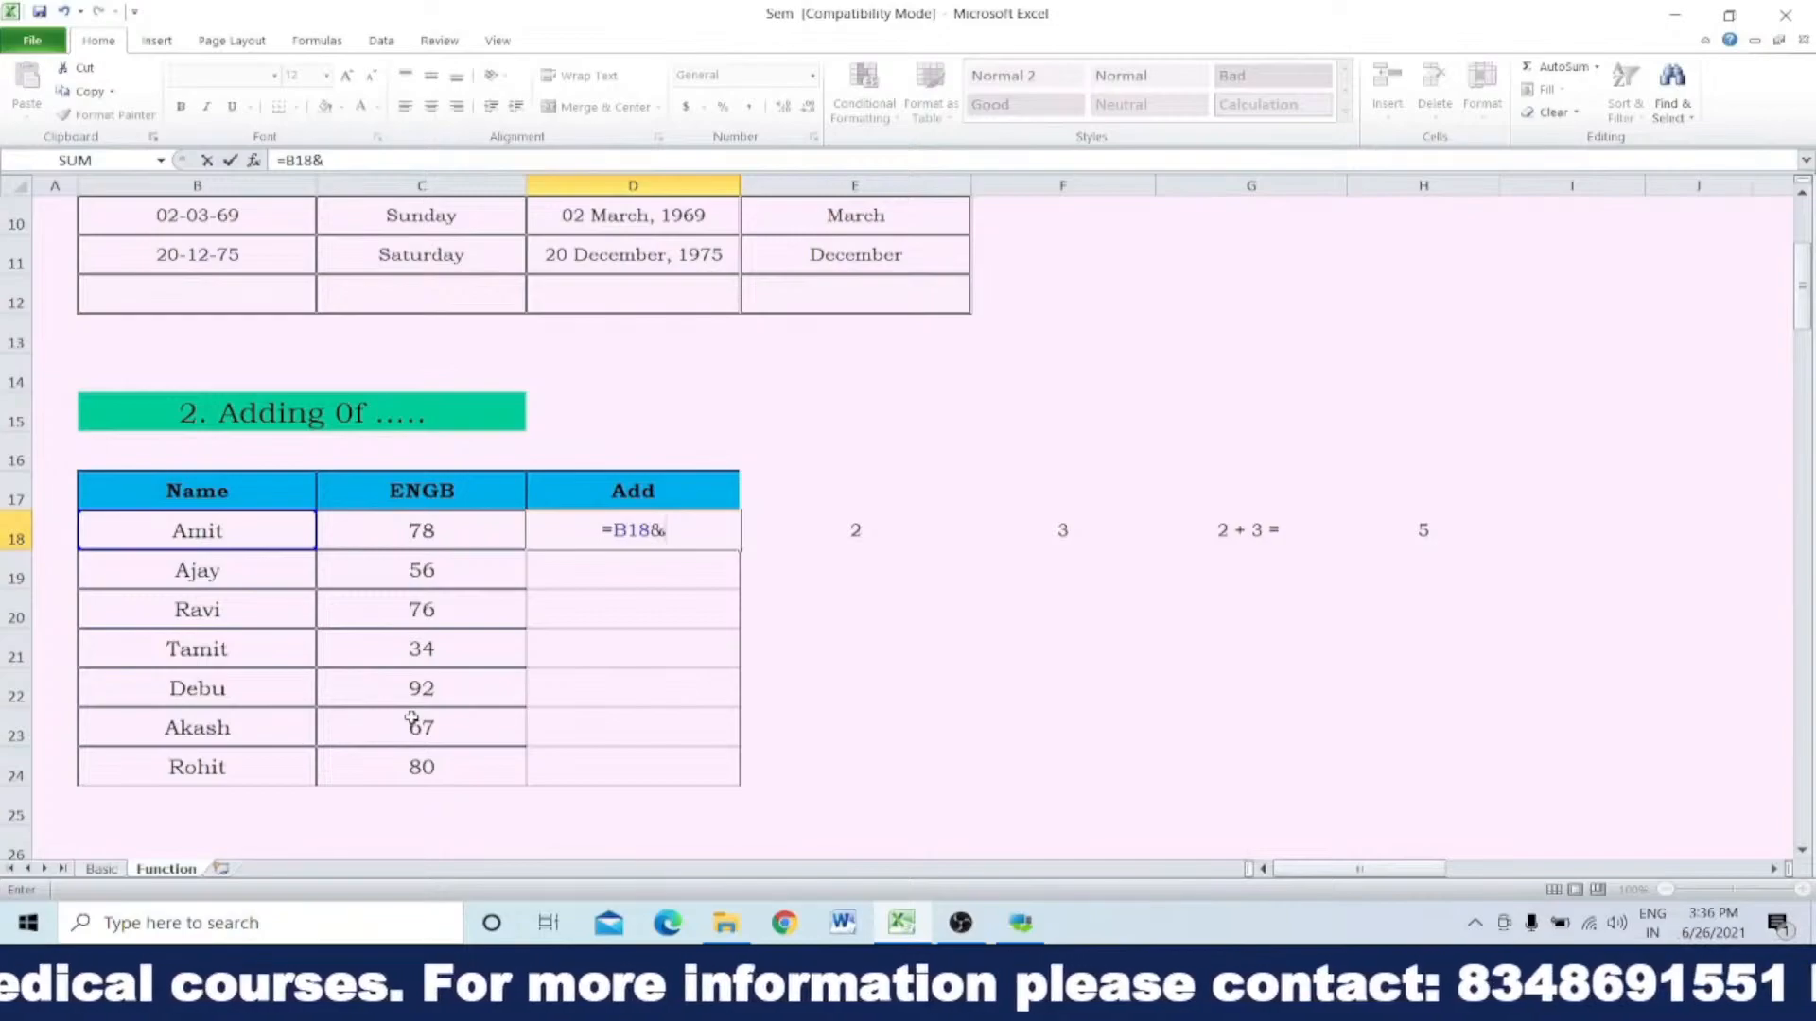
pyautogui.write('"')
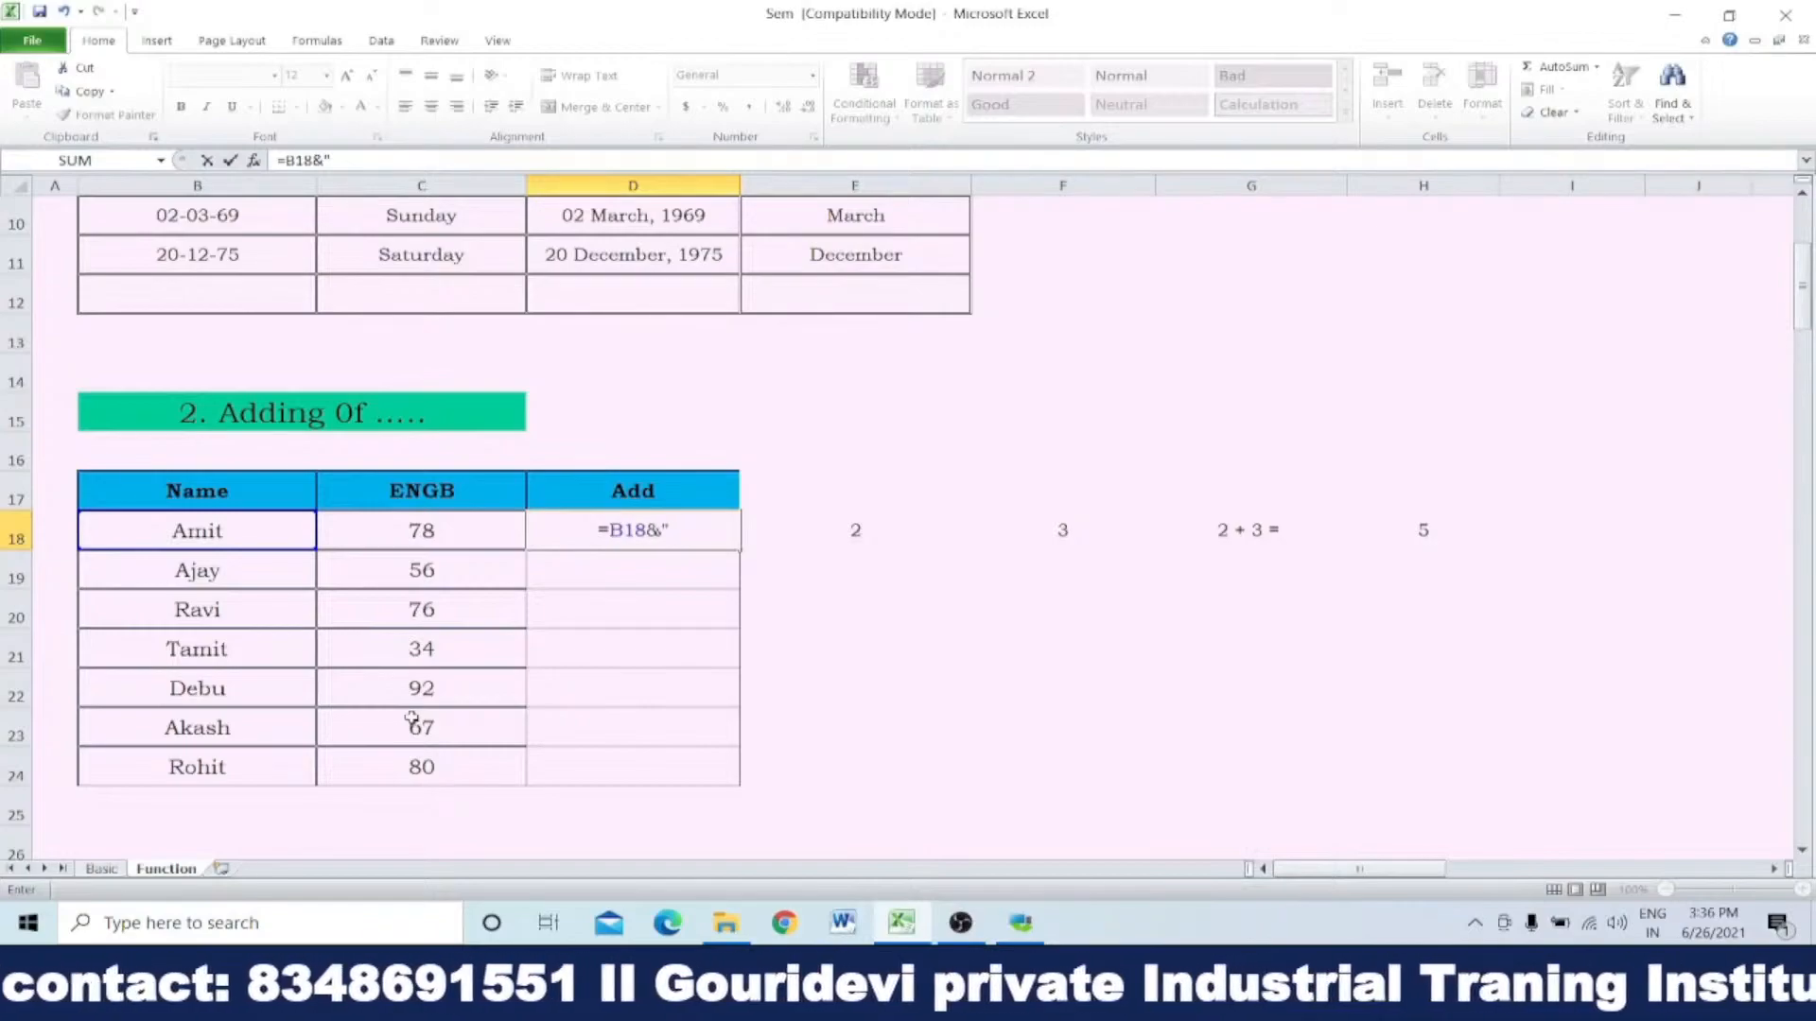
pyautogui.write('+')
pyautogui.press('BackSpace')
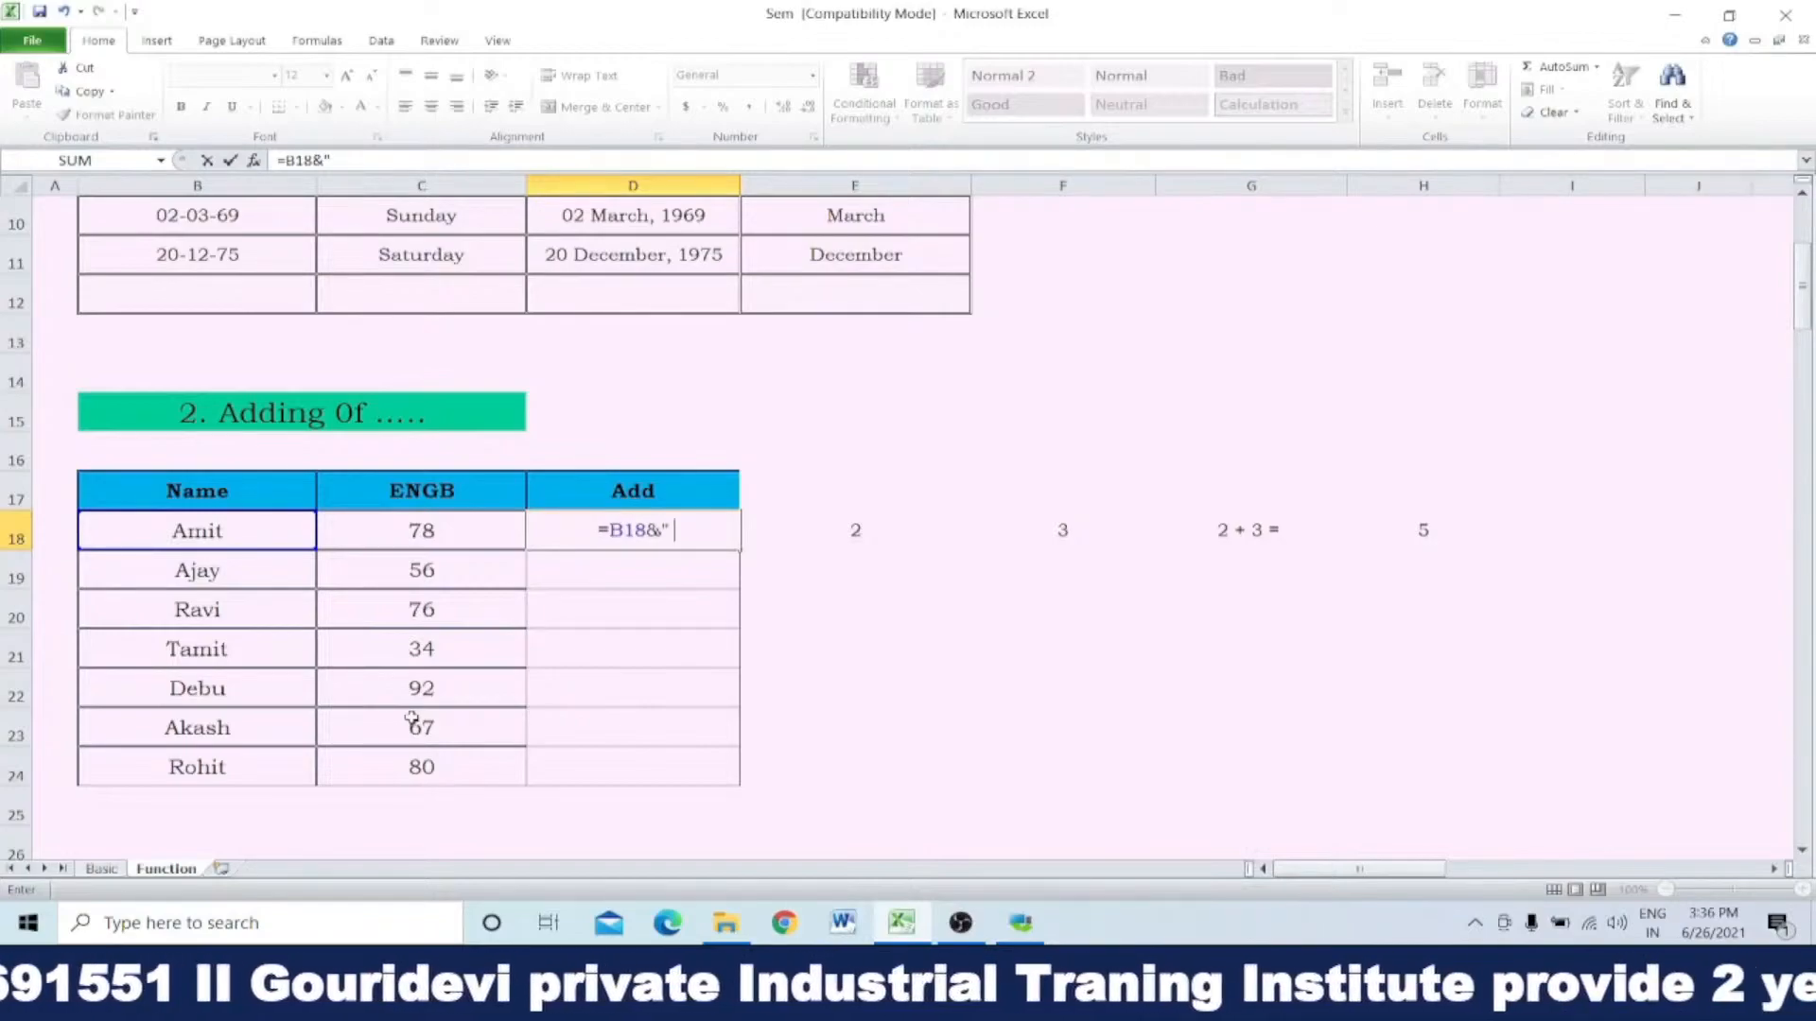
pyautogui.write('xxxx')
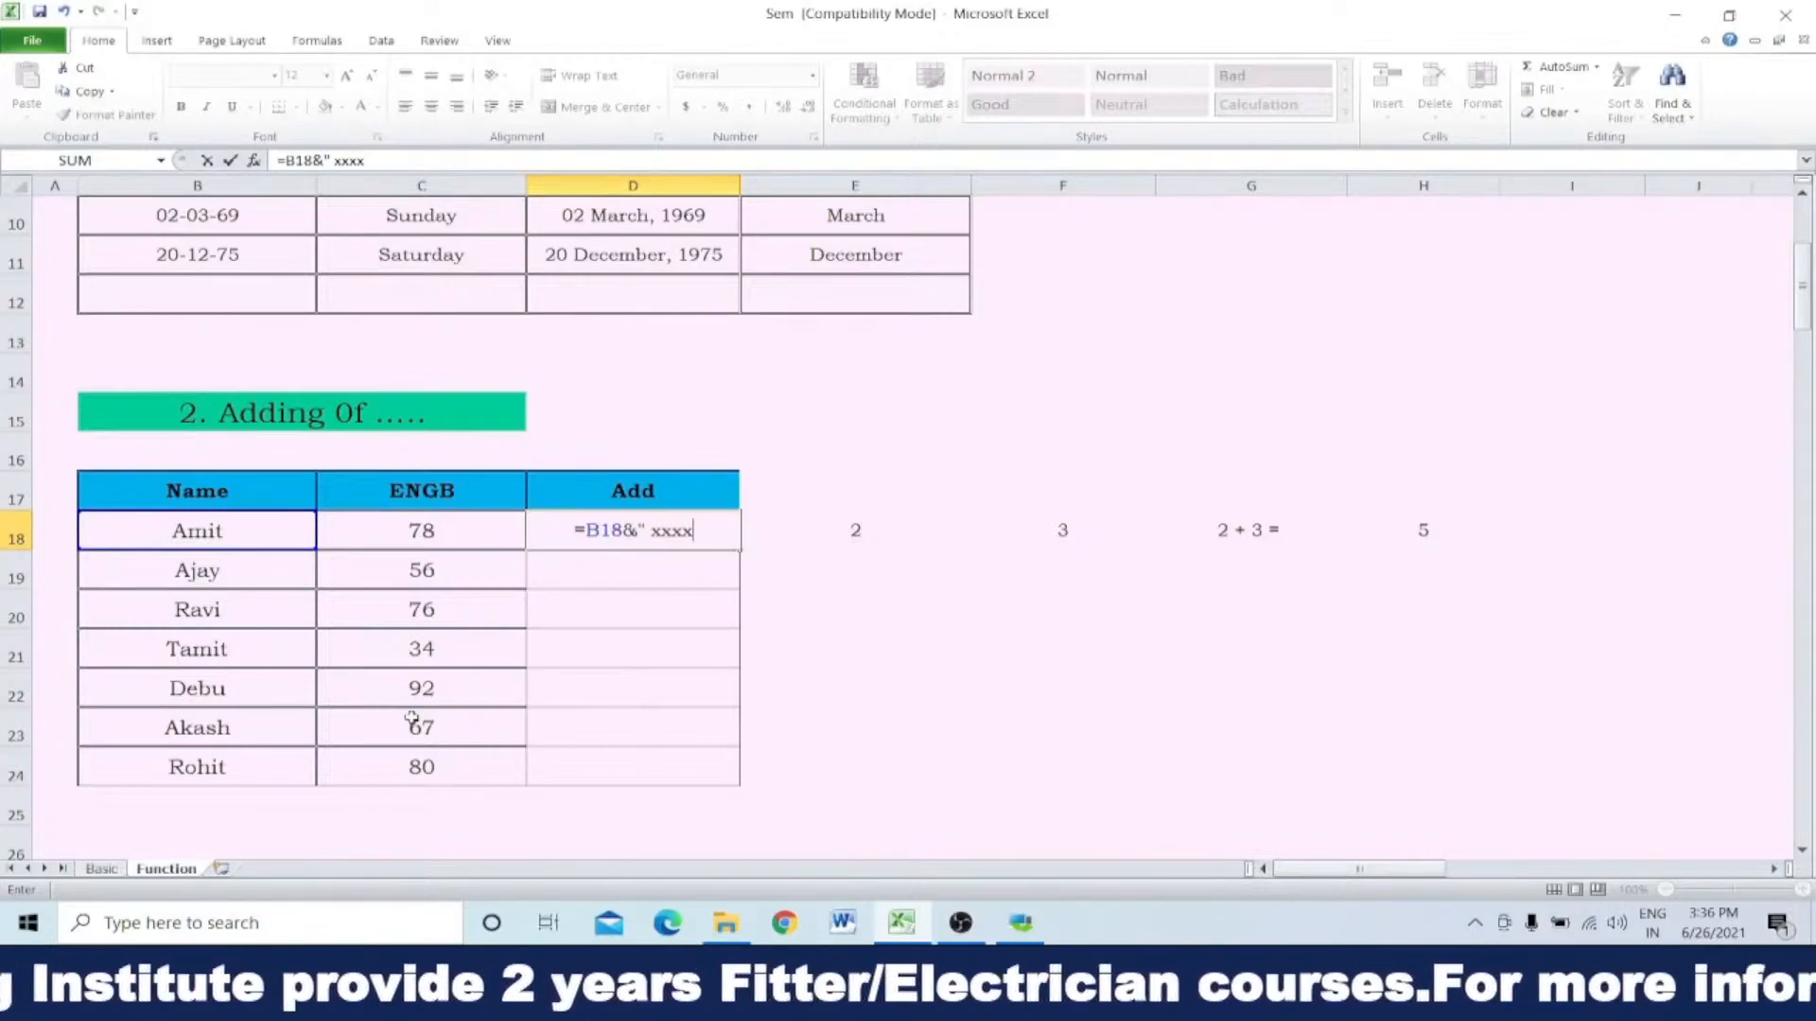
pyautogui.write(' "')
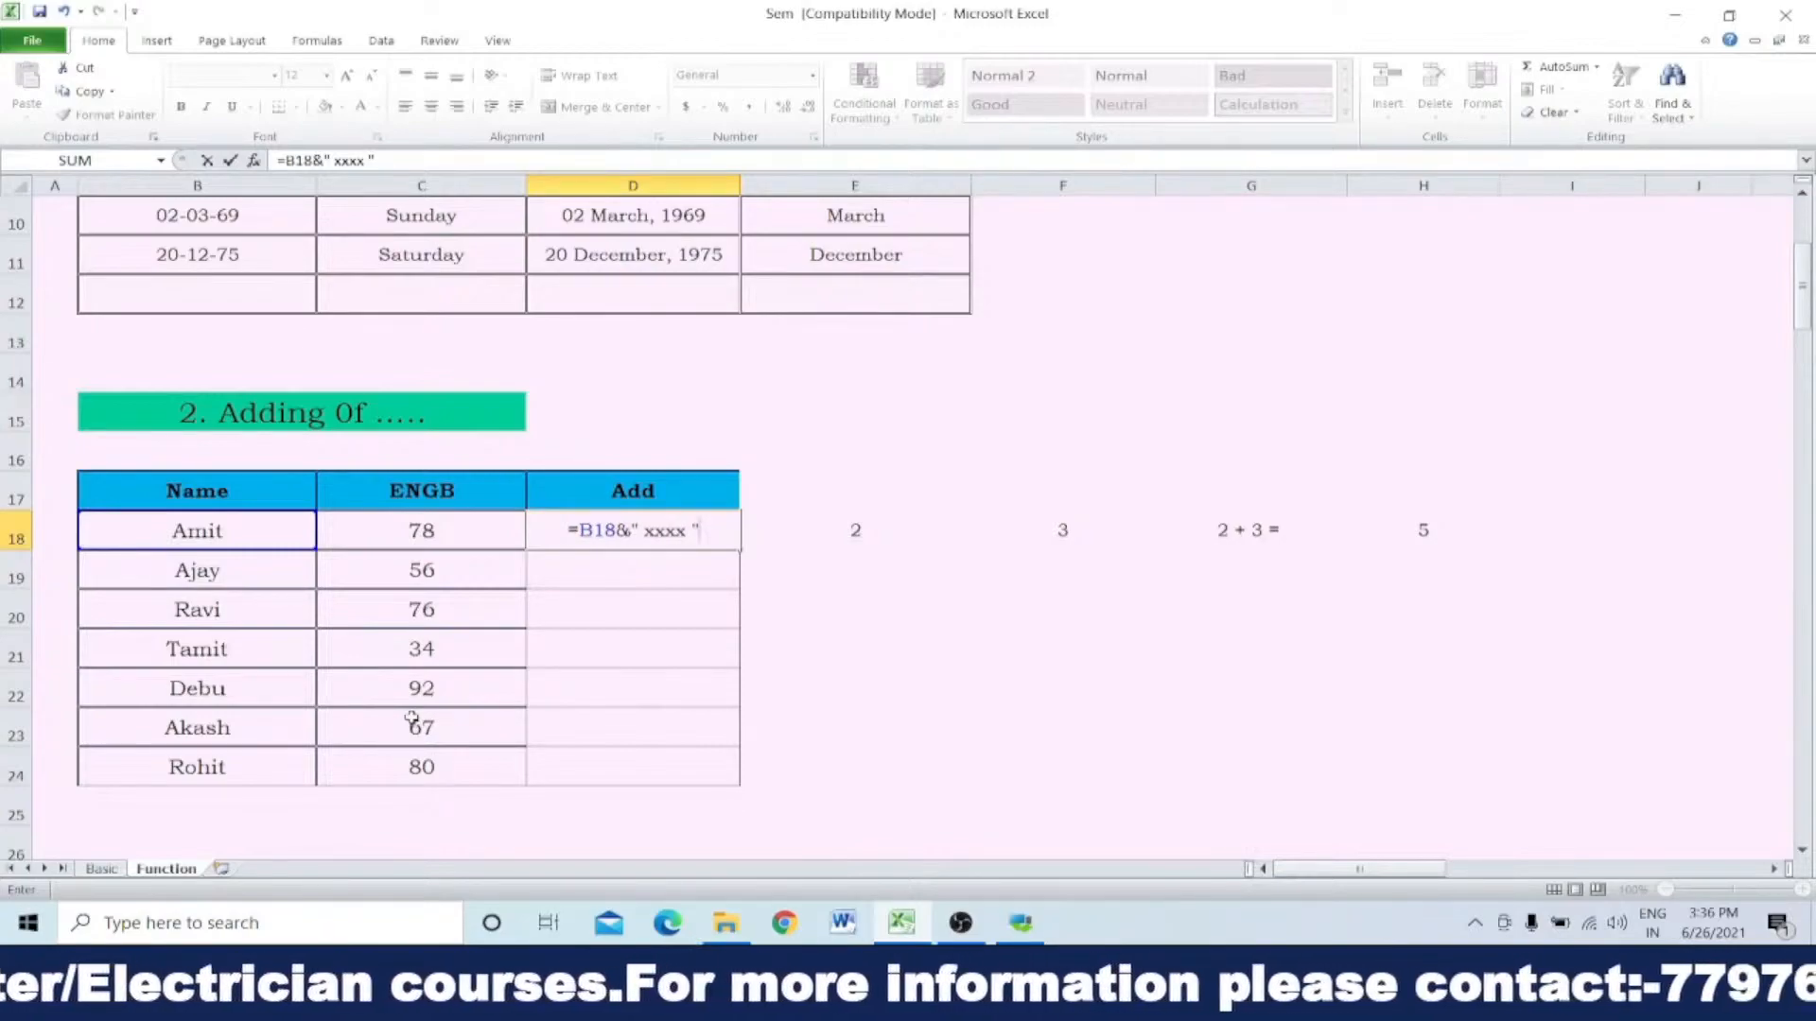
pyautogui.write('&')
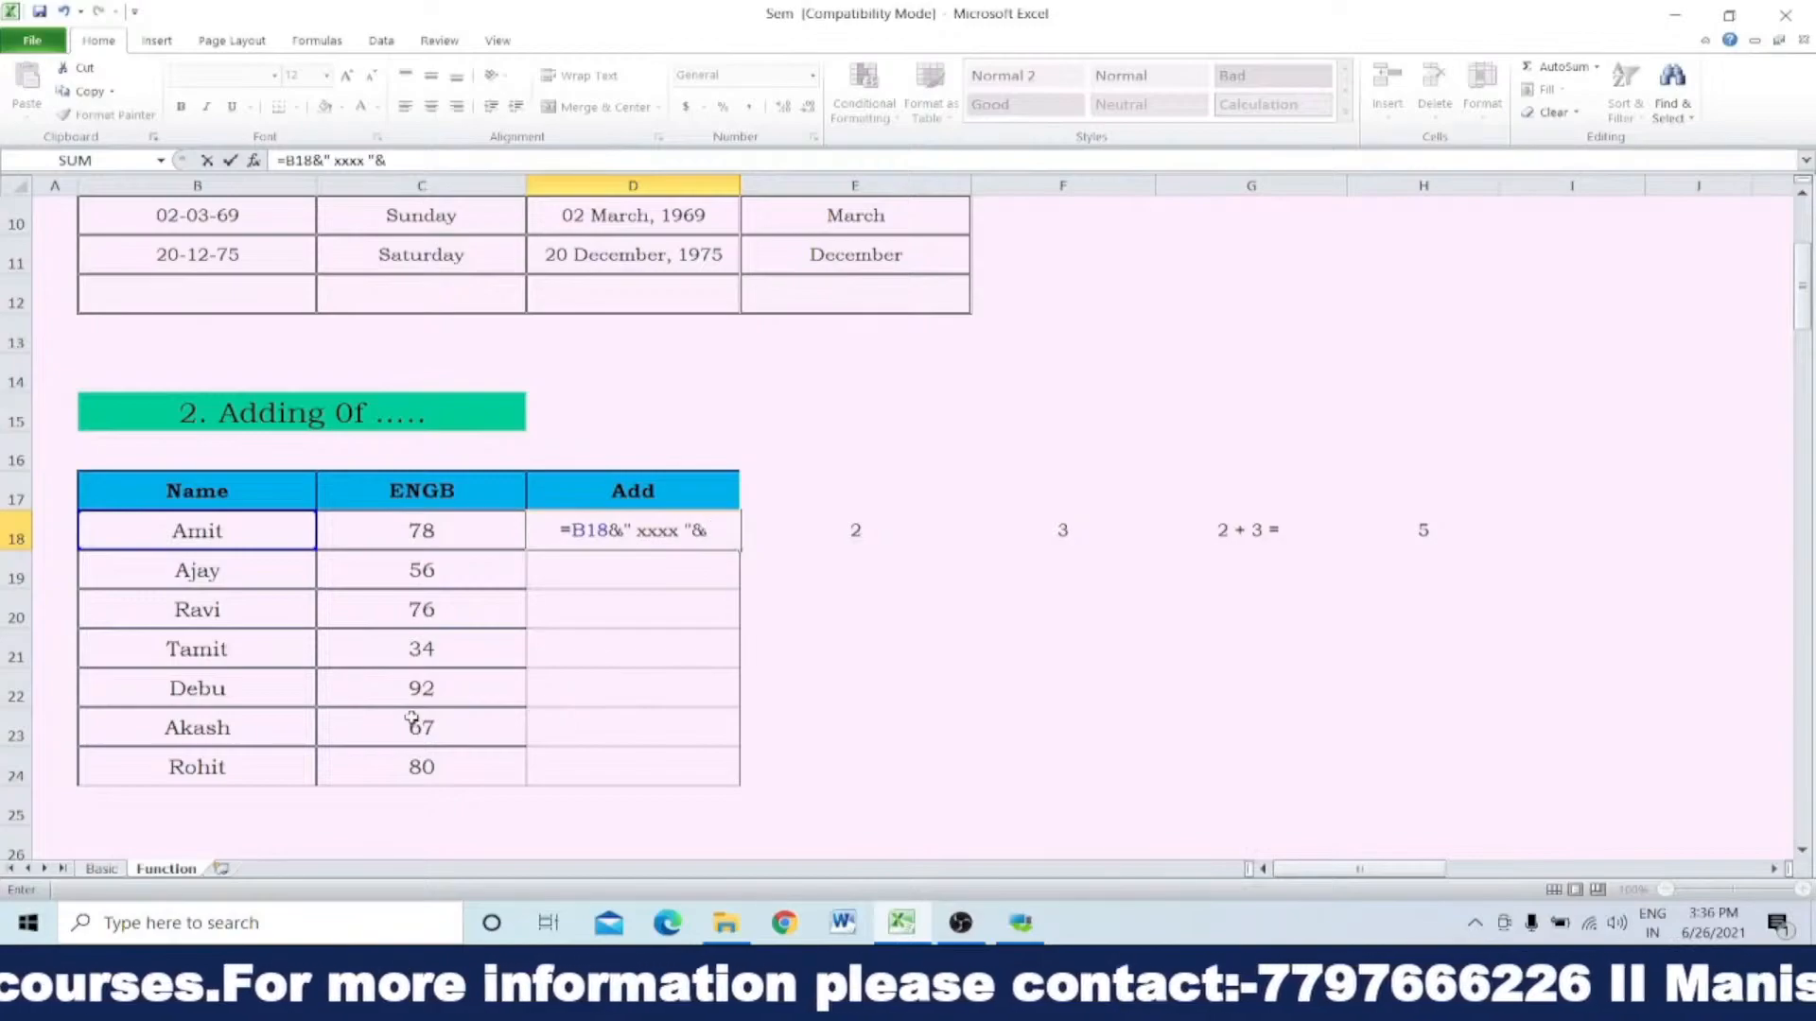
pyautogui.click(428, 527)
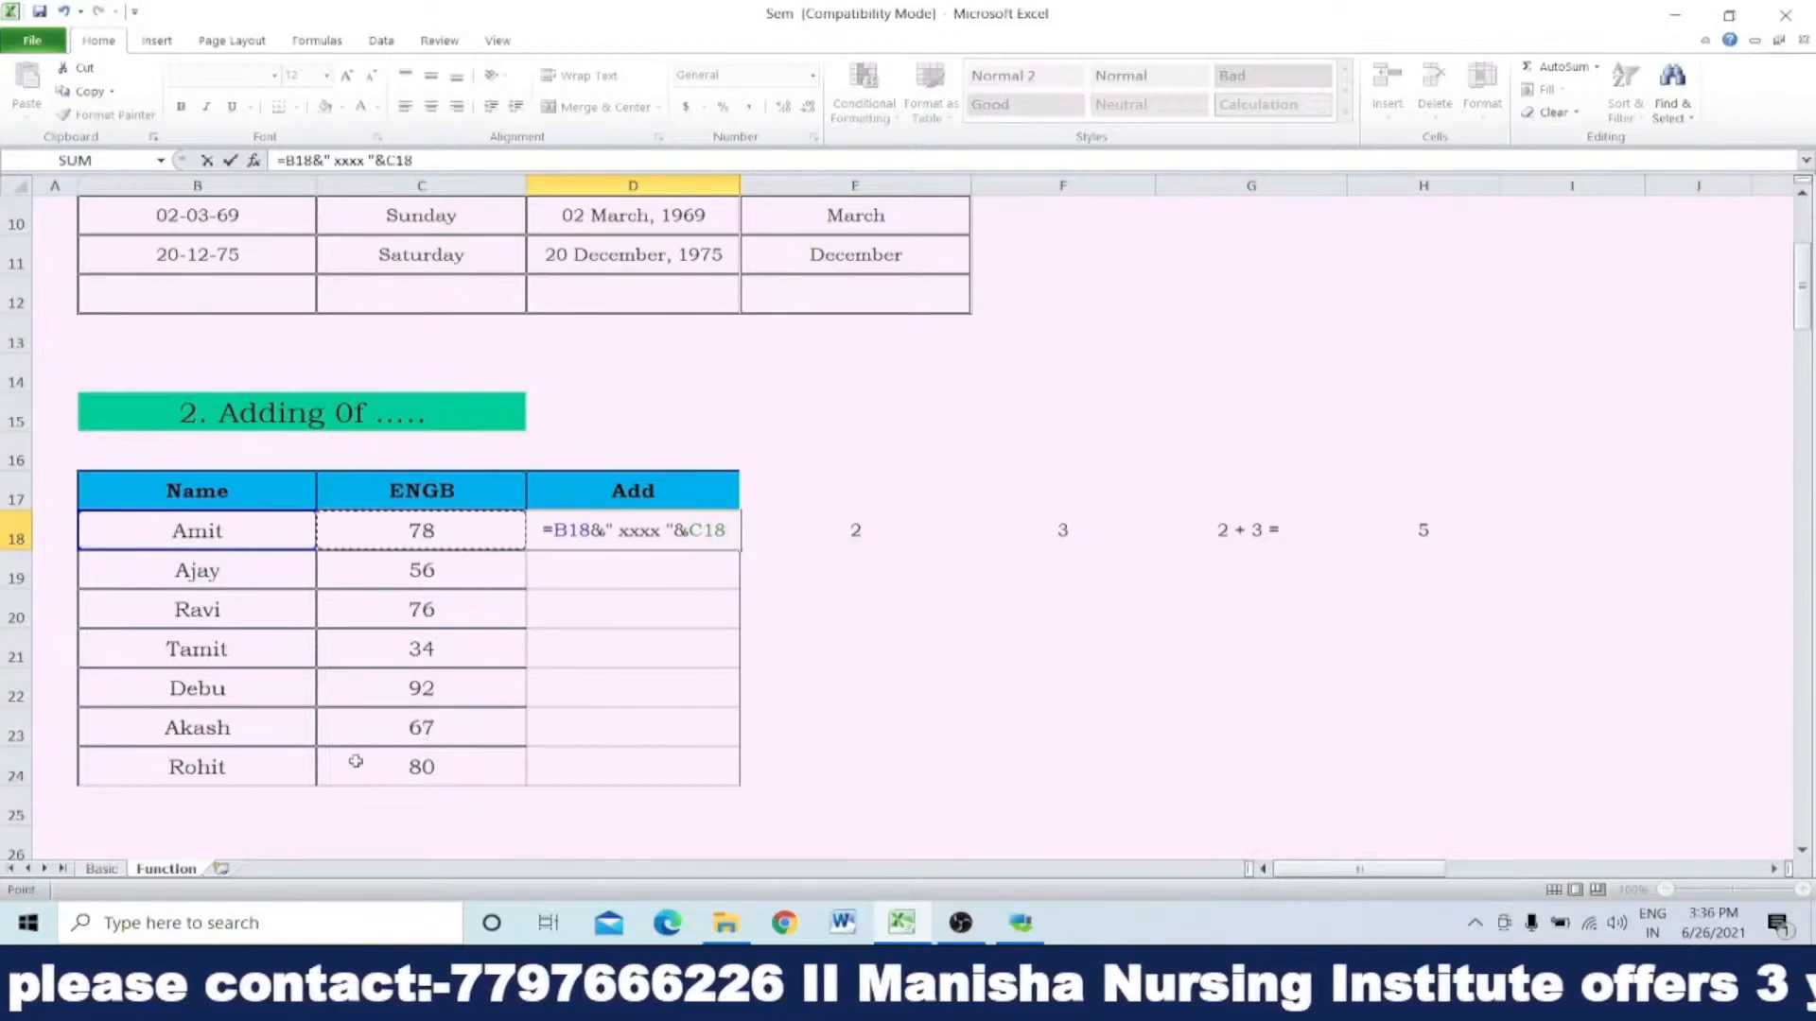
pyautogui.click(214, 768)
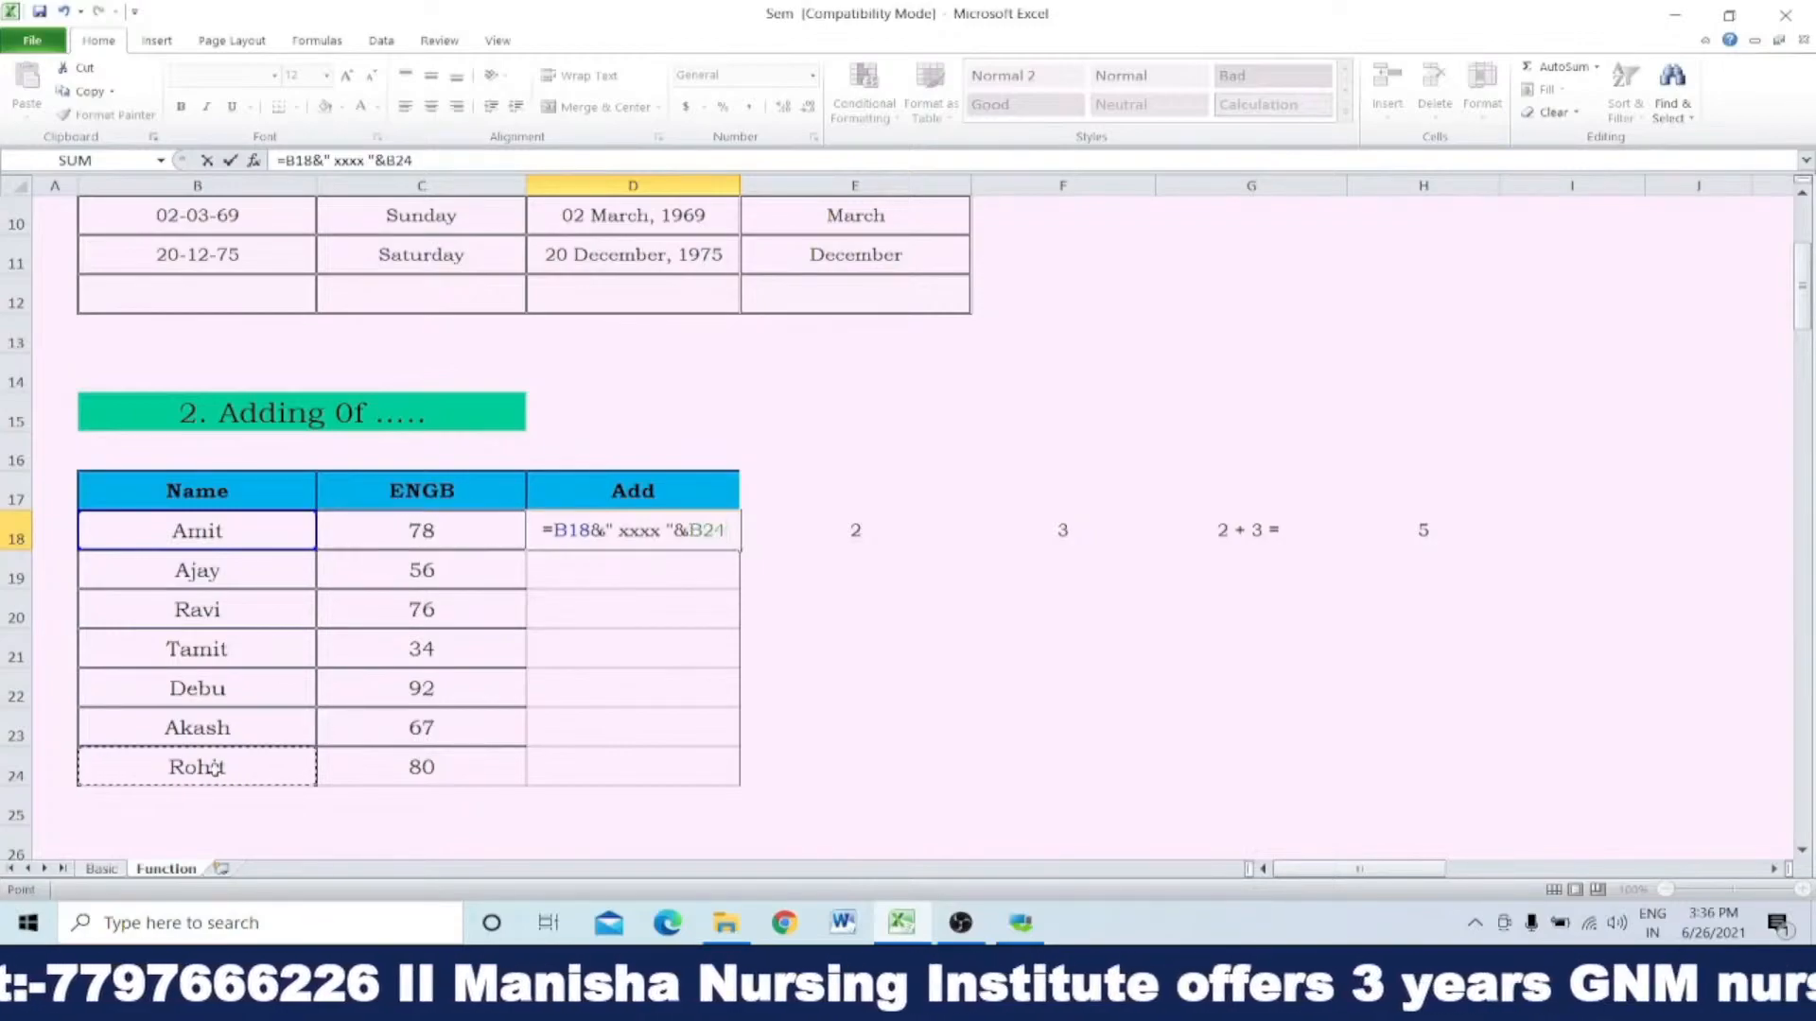
pyautogui.press('Return')
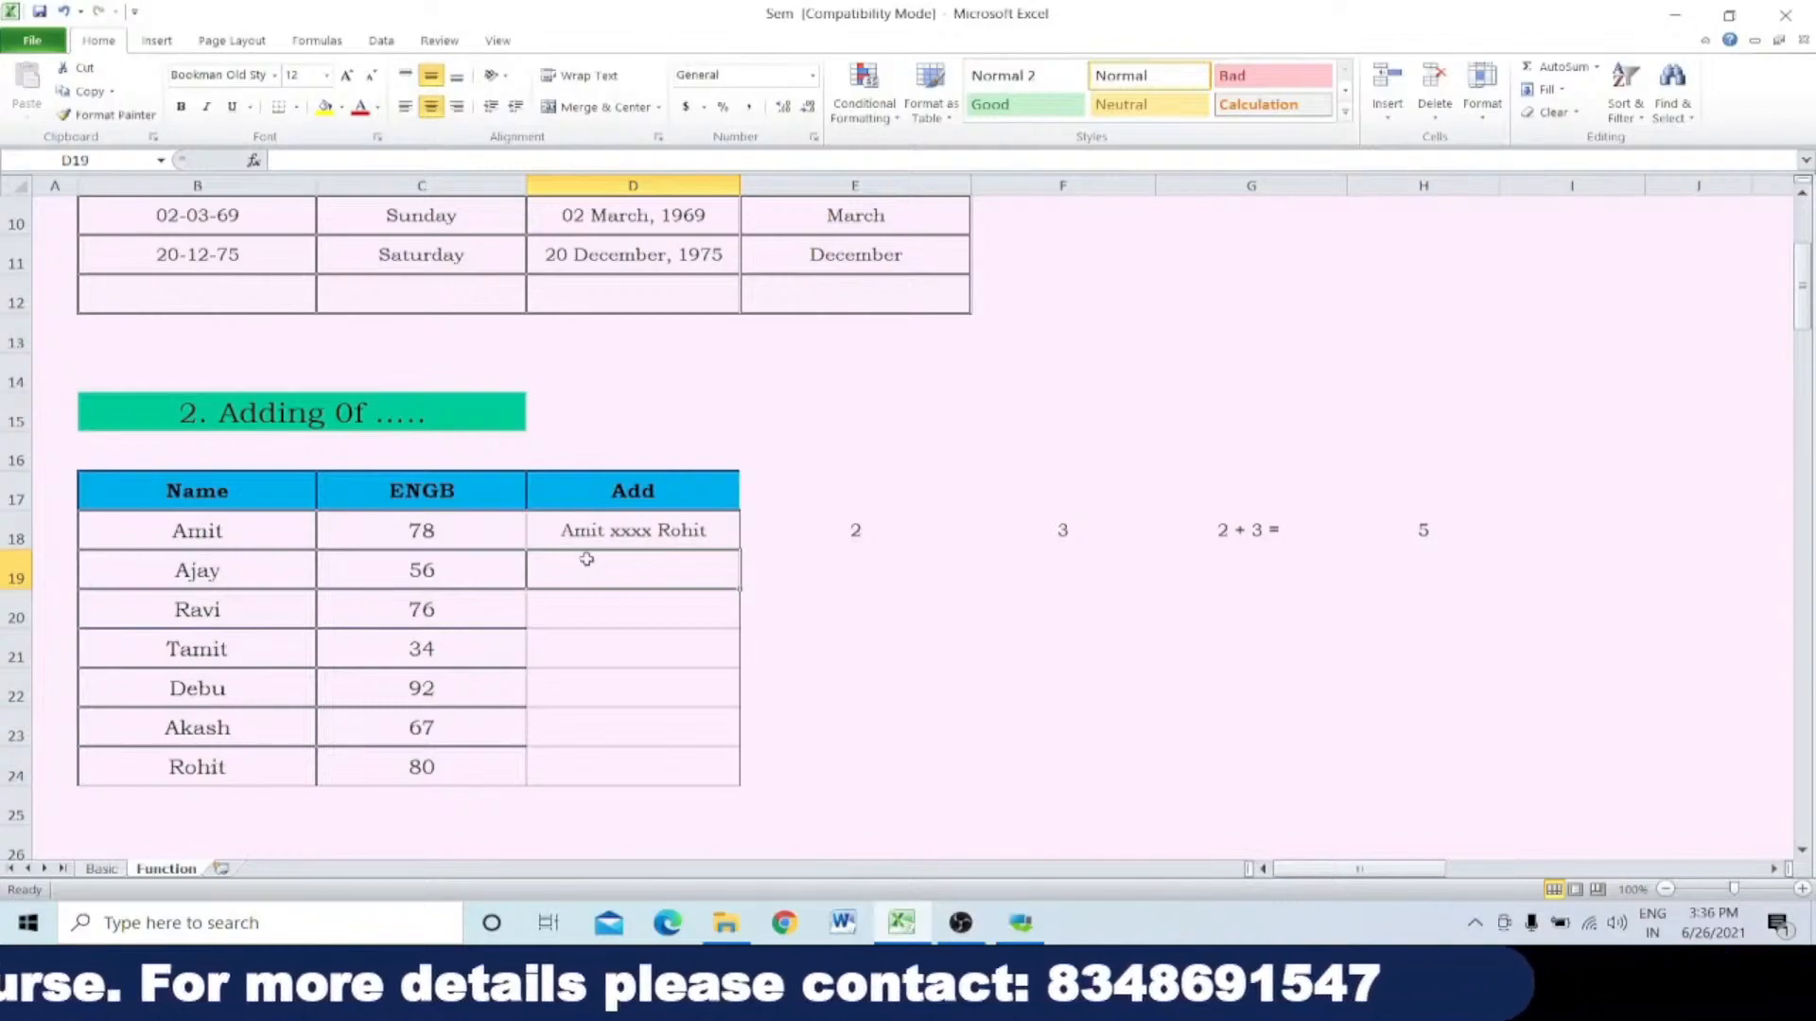
# Step: Replace the xxxx text and its trailing space in D18's joining formula with a person's first name
pyautogui.click(632, 532)
pyautogui.doubleClick(632, 532)
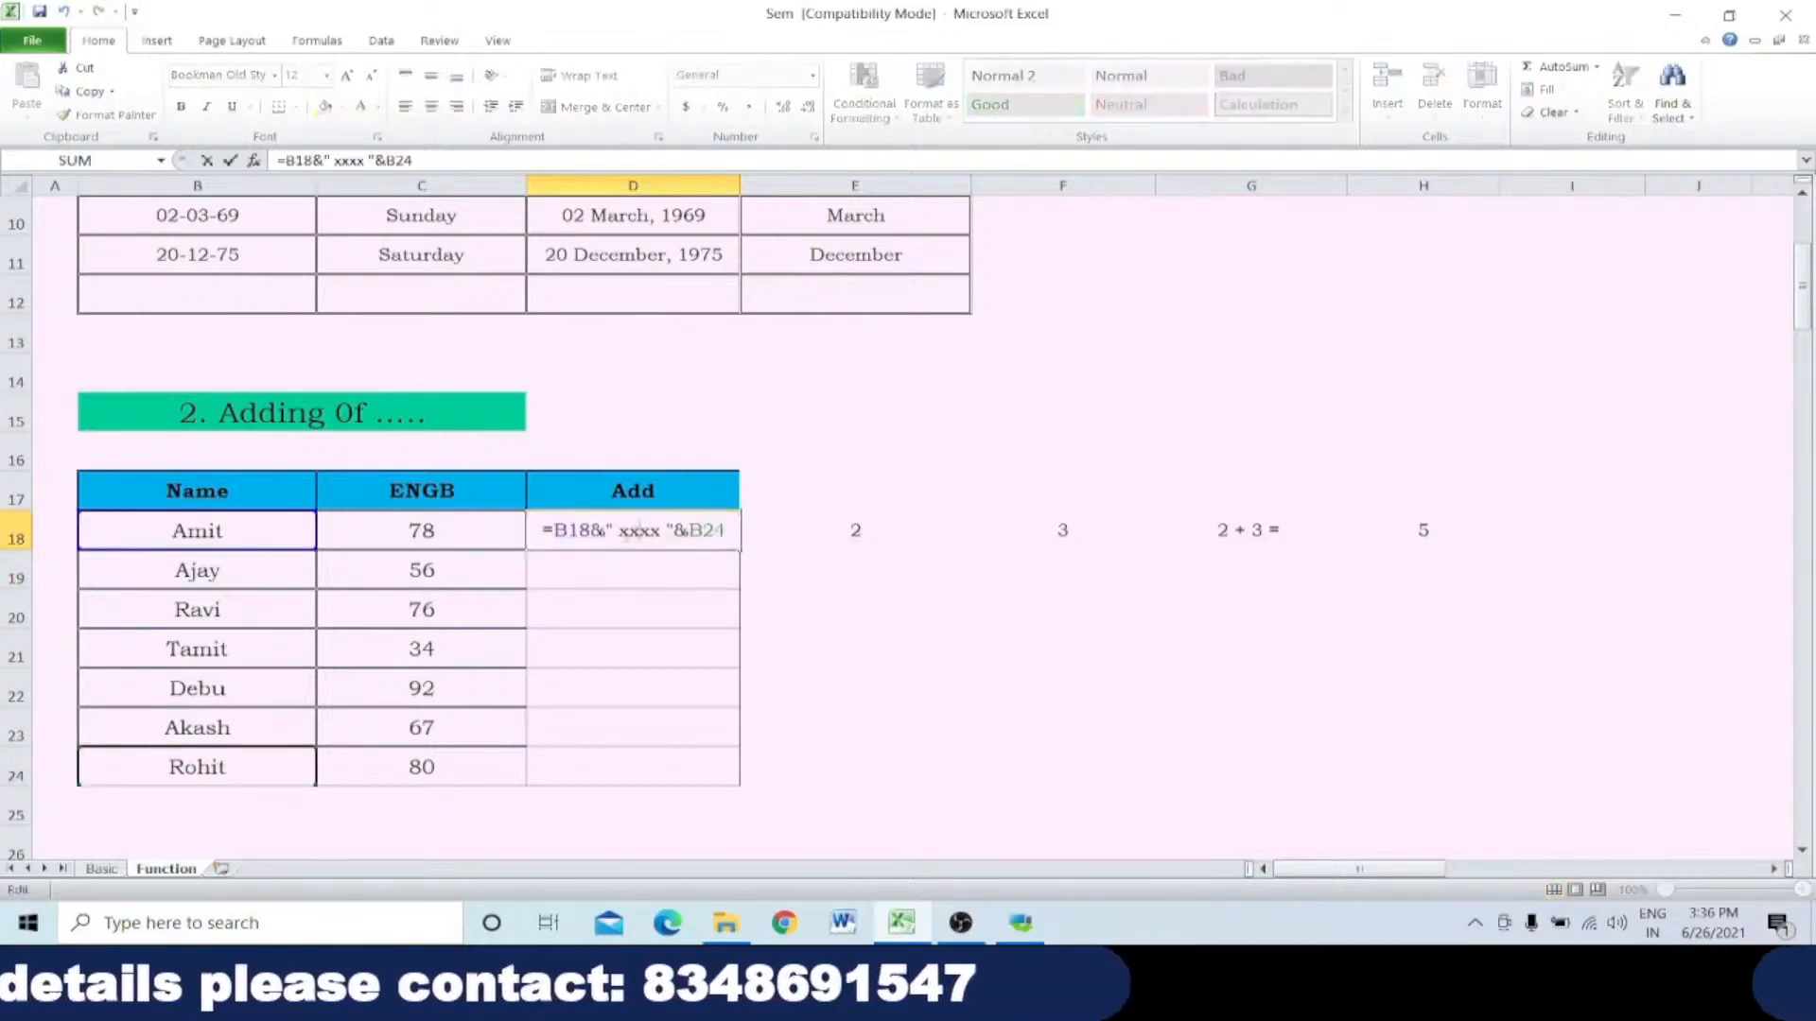
pyautogui.moveTo(618, 531); pyautogui.dragTo(666, 530)
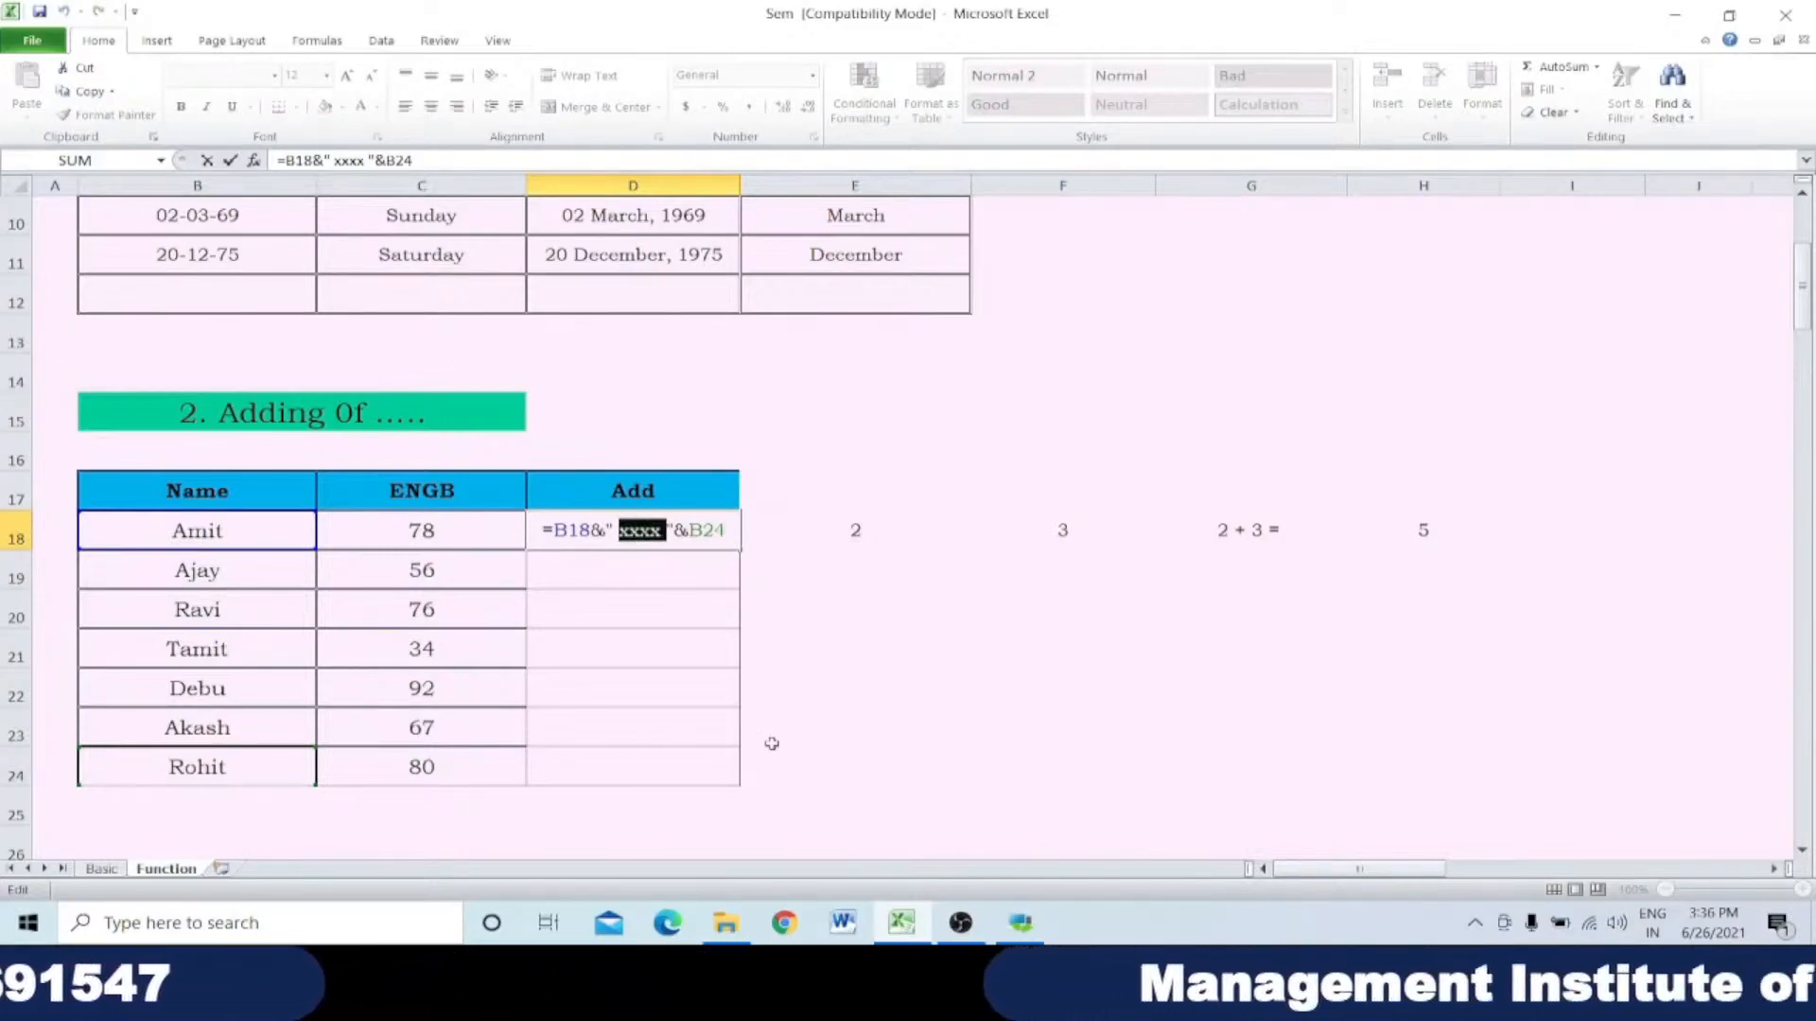
pyautogui.write('amitava')
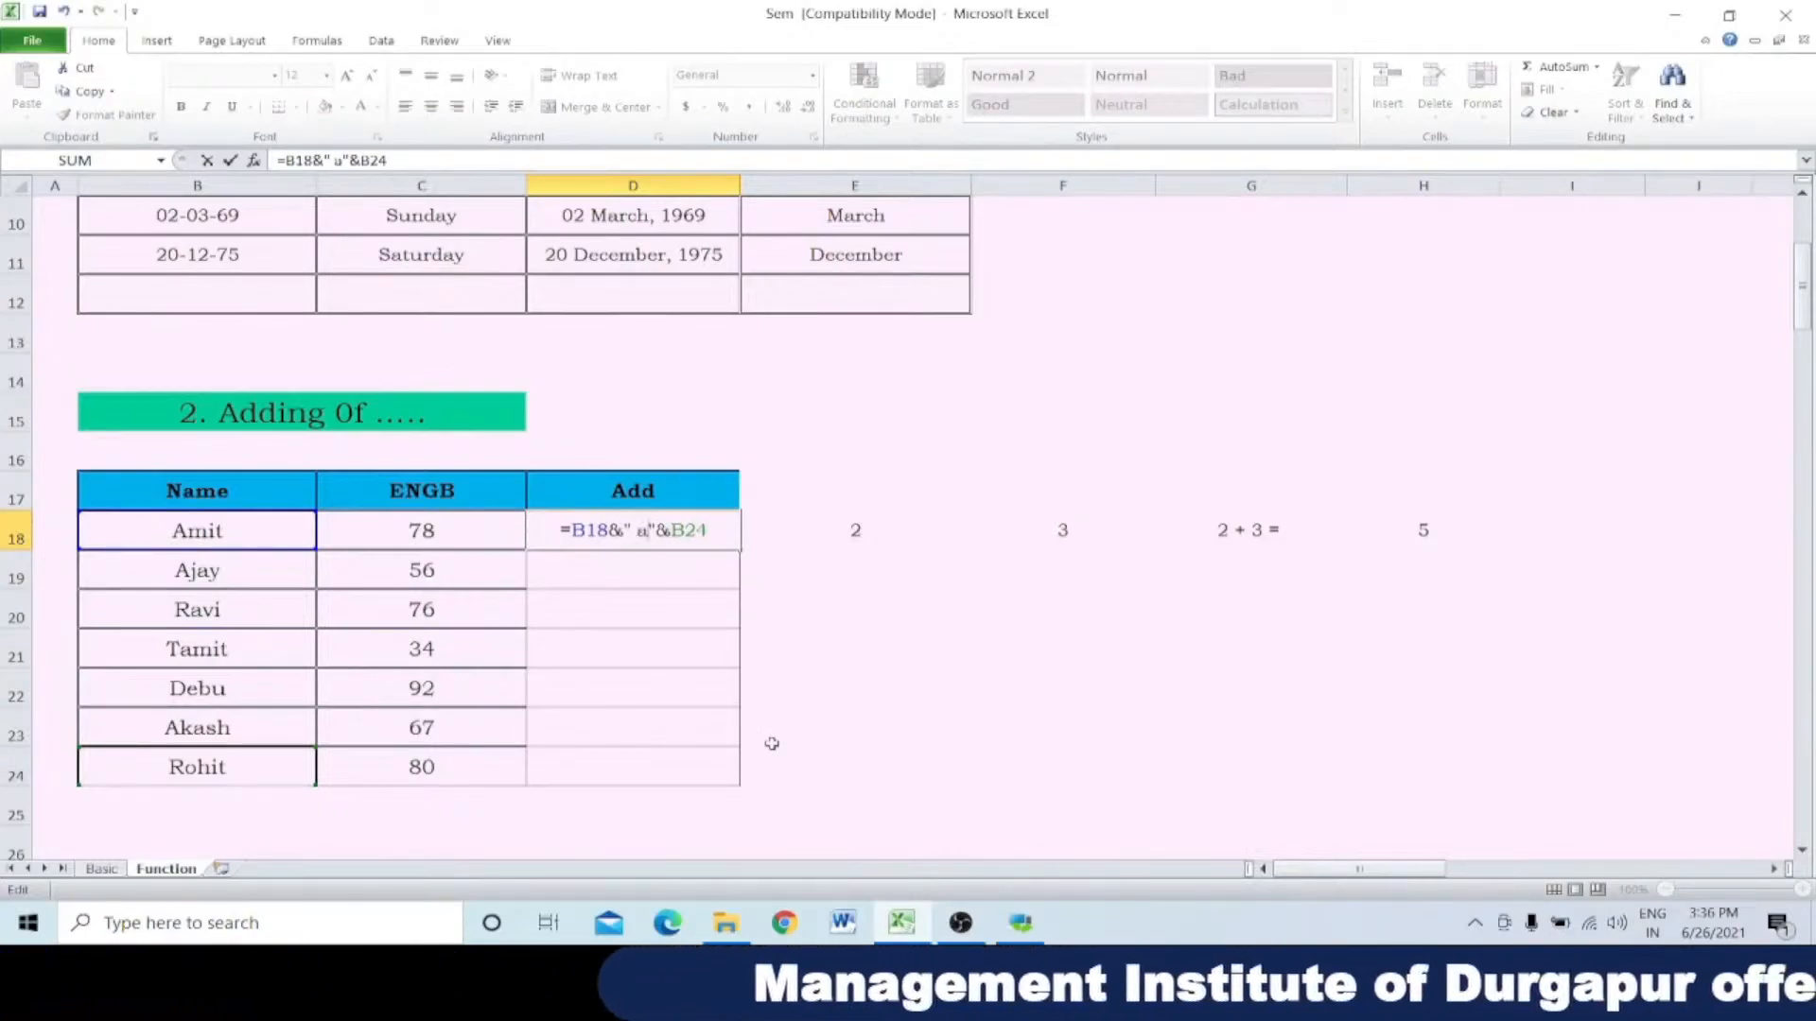
pyautogui.press('Return')
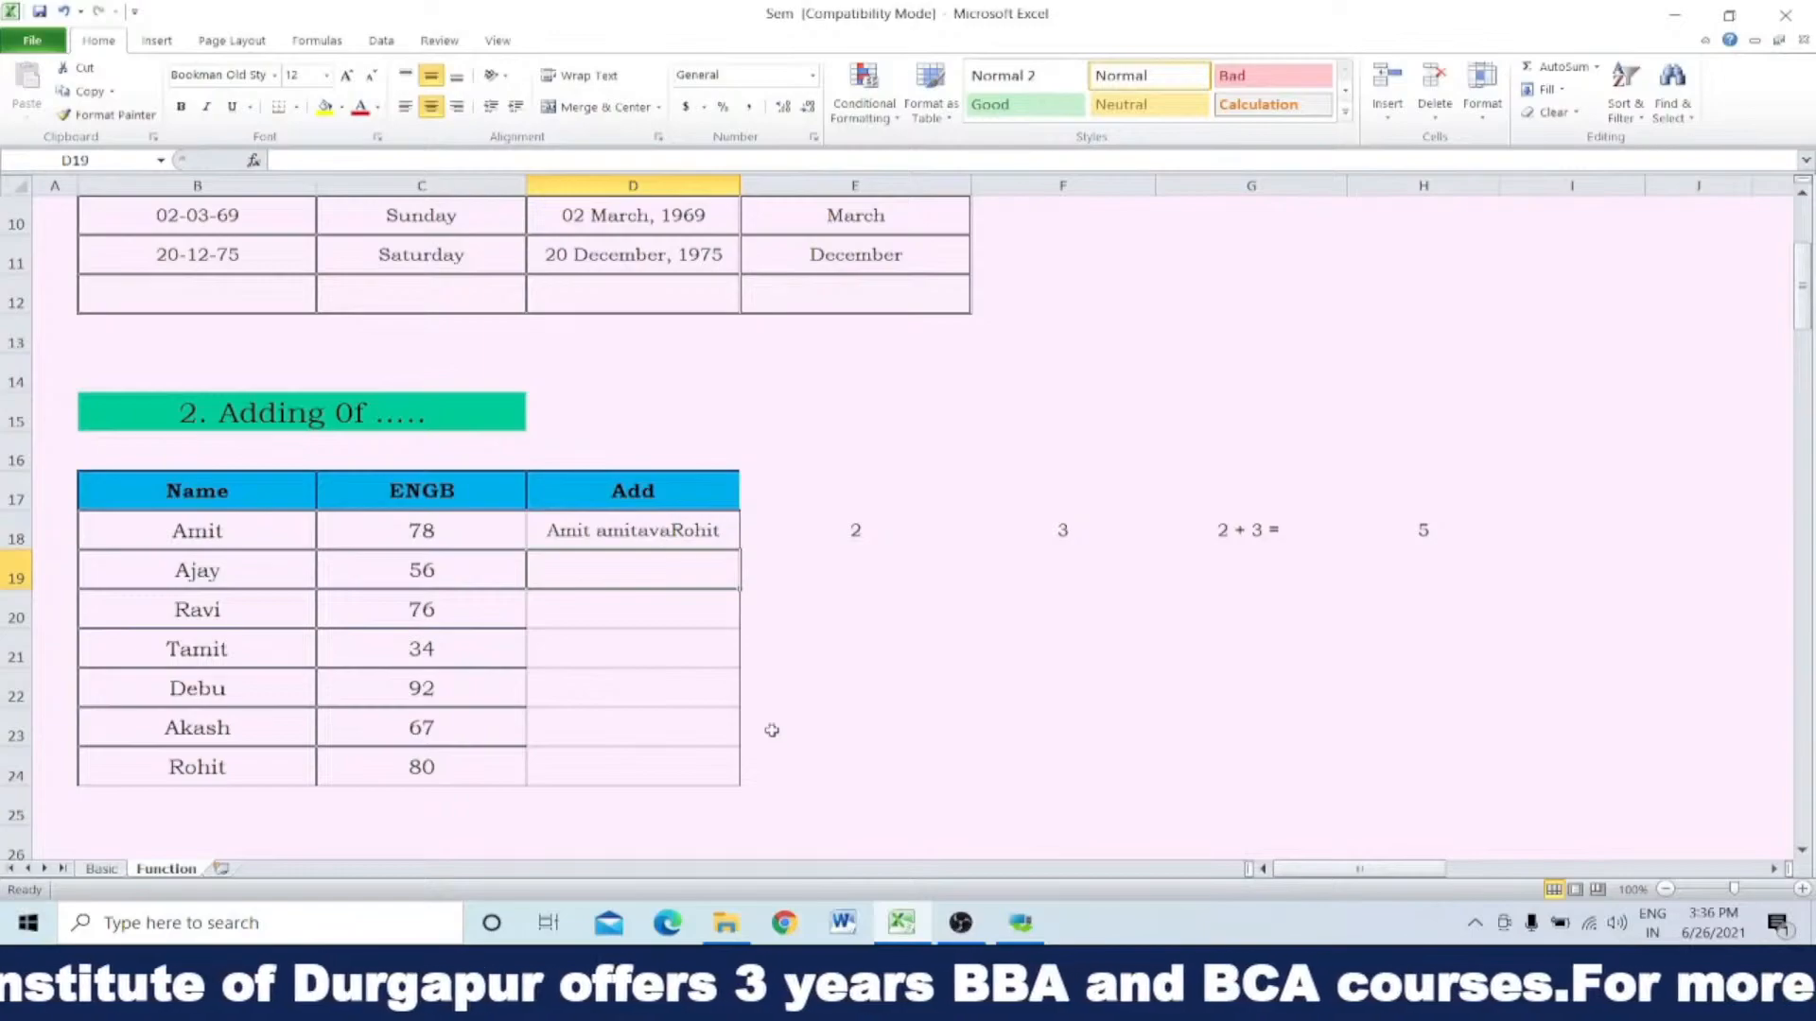
# Step: Replace the quoted name in D18's joining formula with several blank spaces, and clear the cell's contents
pyautogui.doubleClick(660, 531)
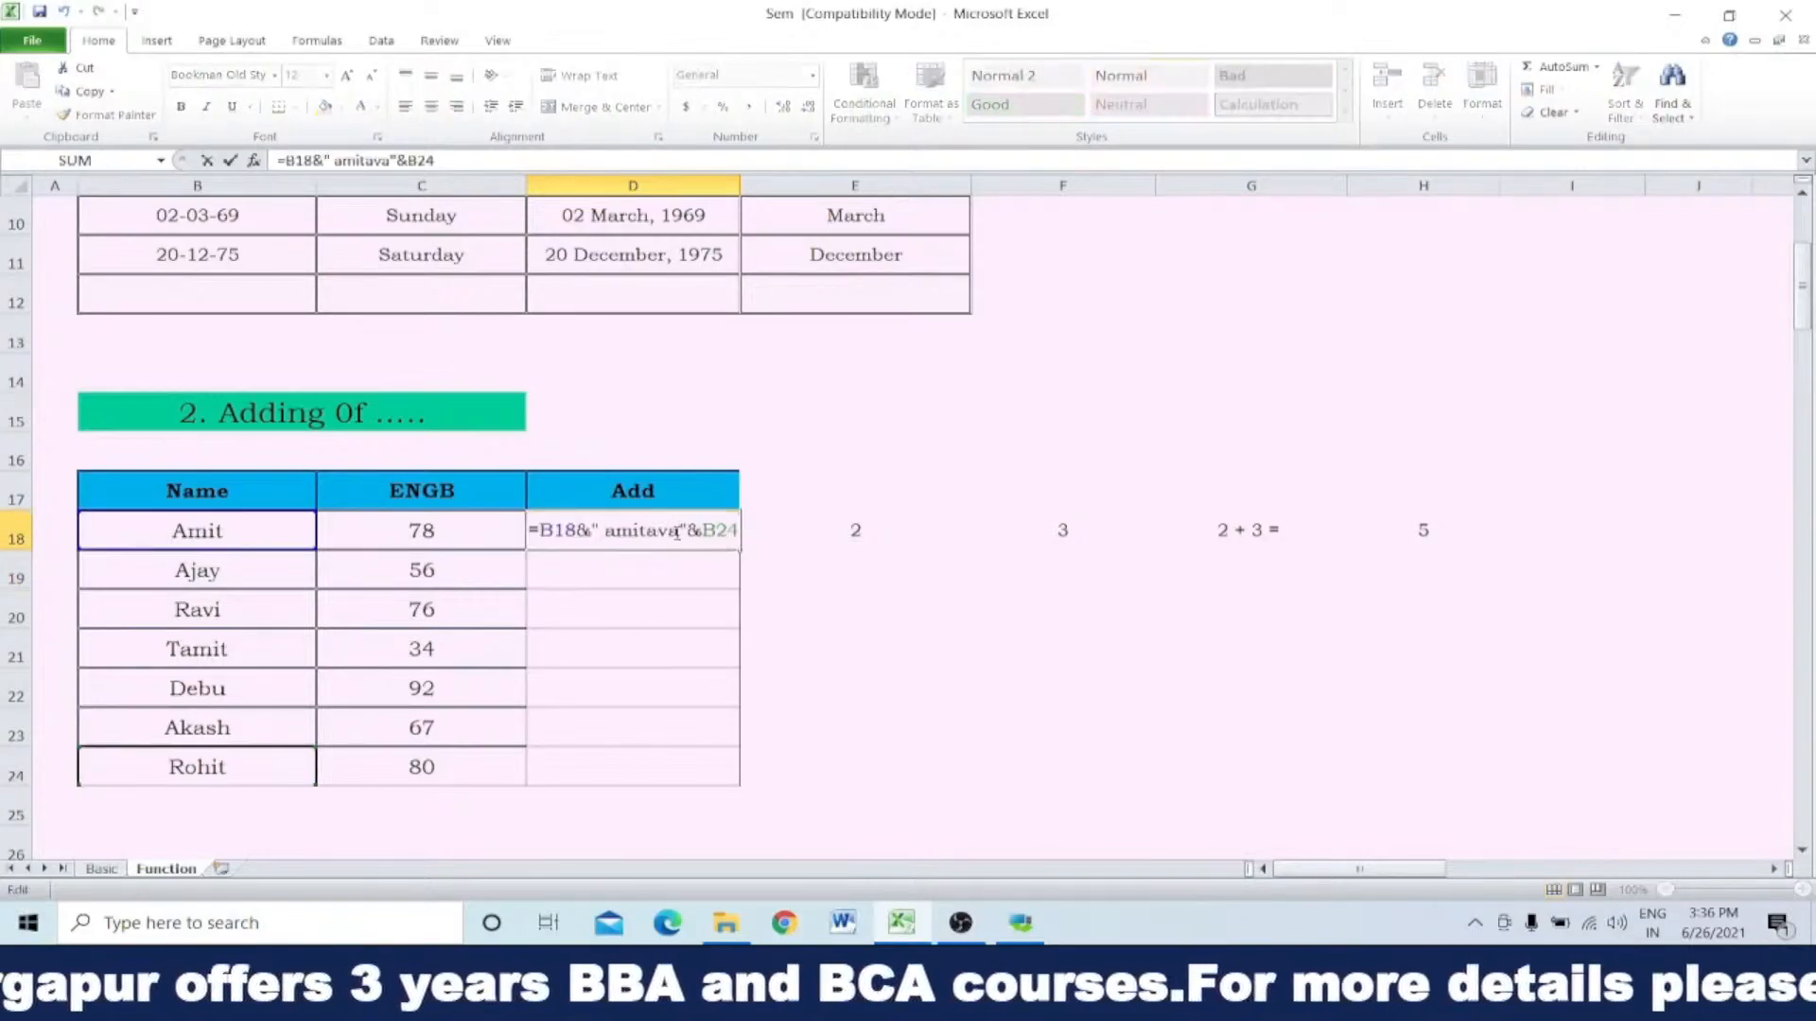
pyautogui.moveTo(679, 531); pyautogui.dragTo(604, 531)
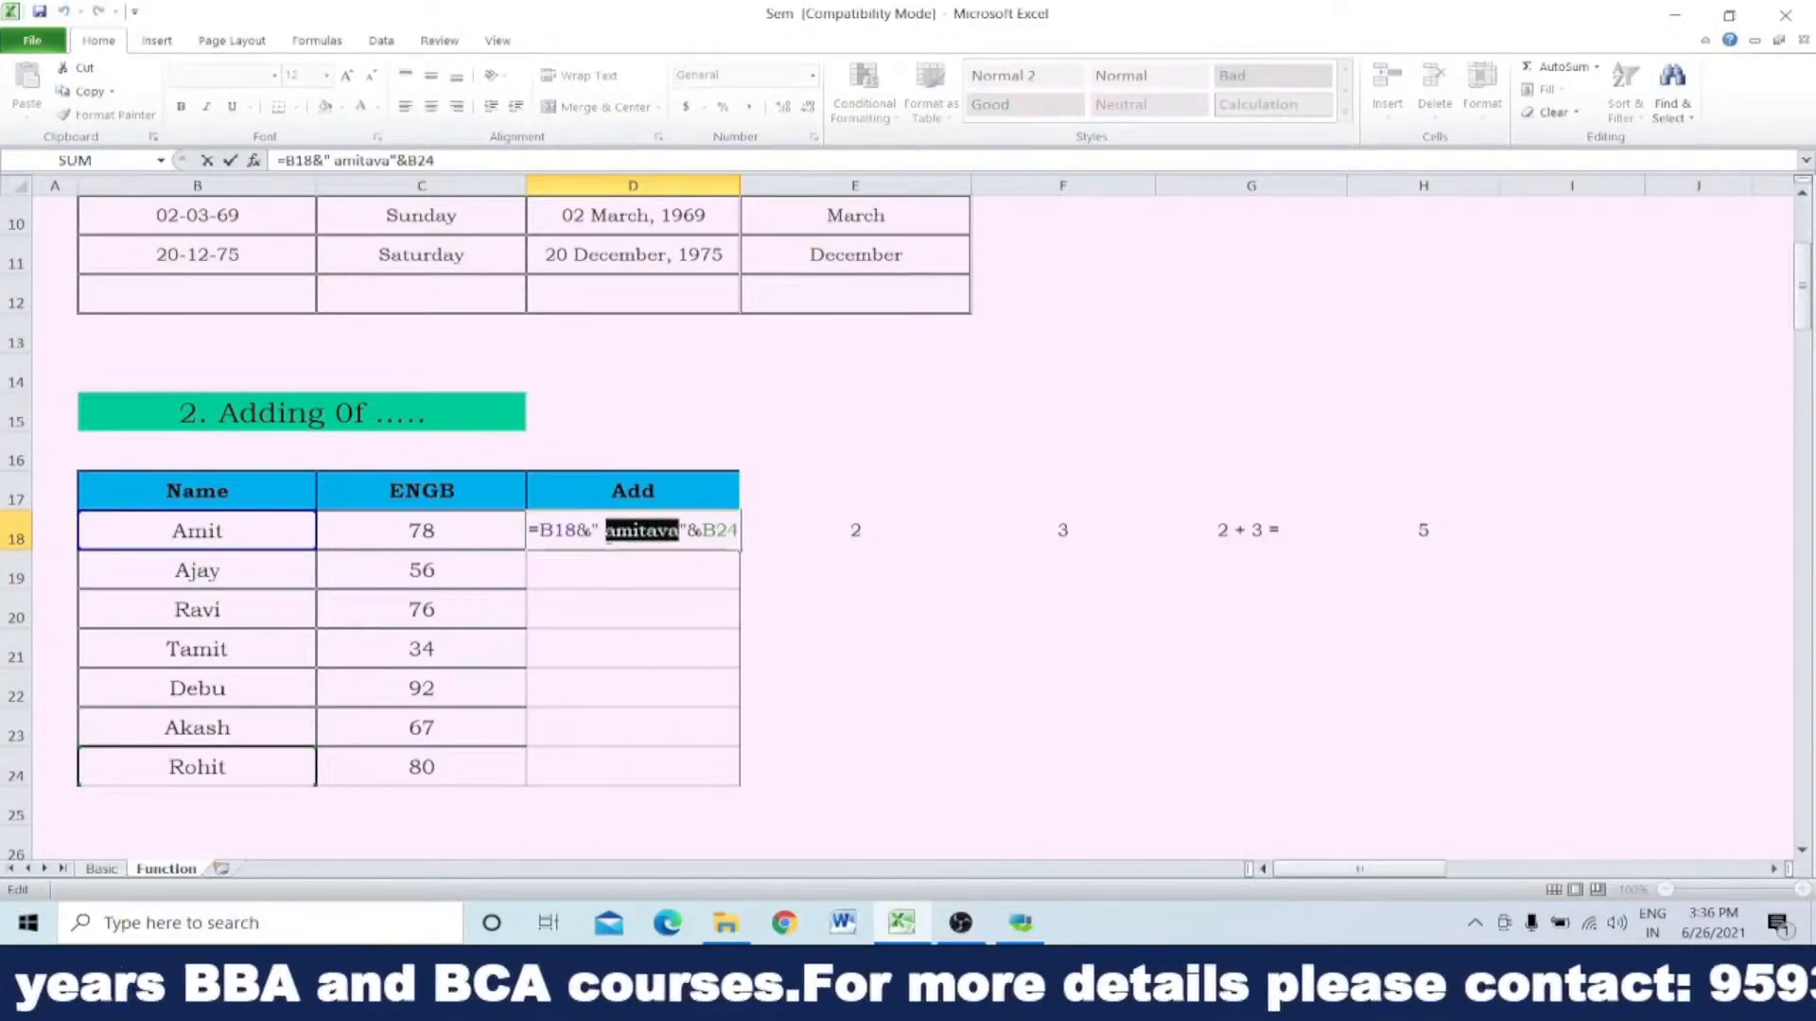
pyautogui.press('BackSpace')
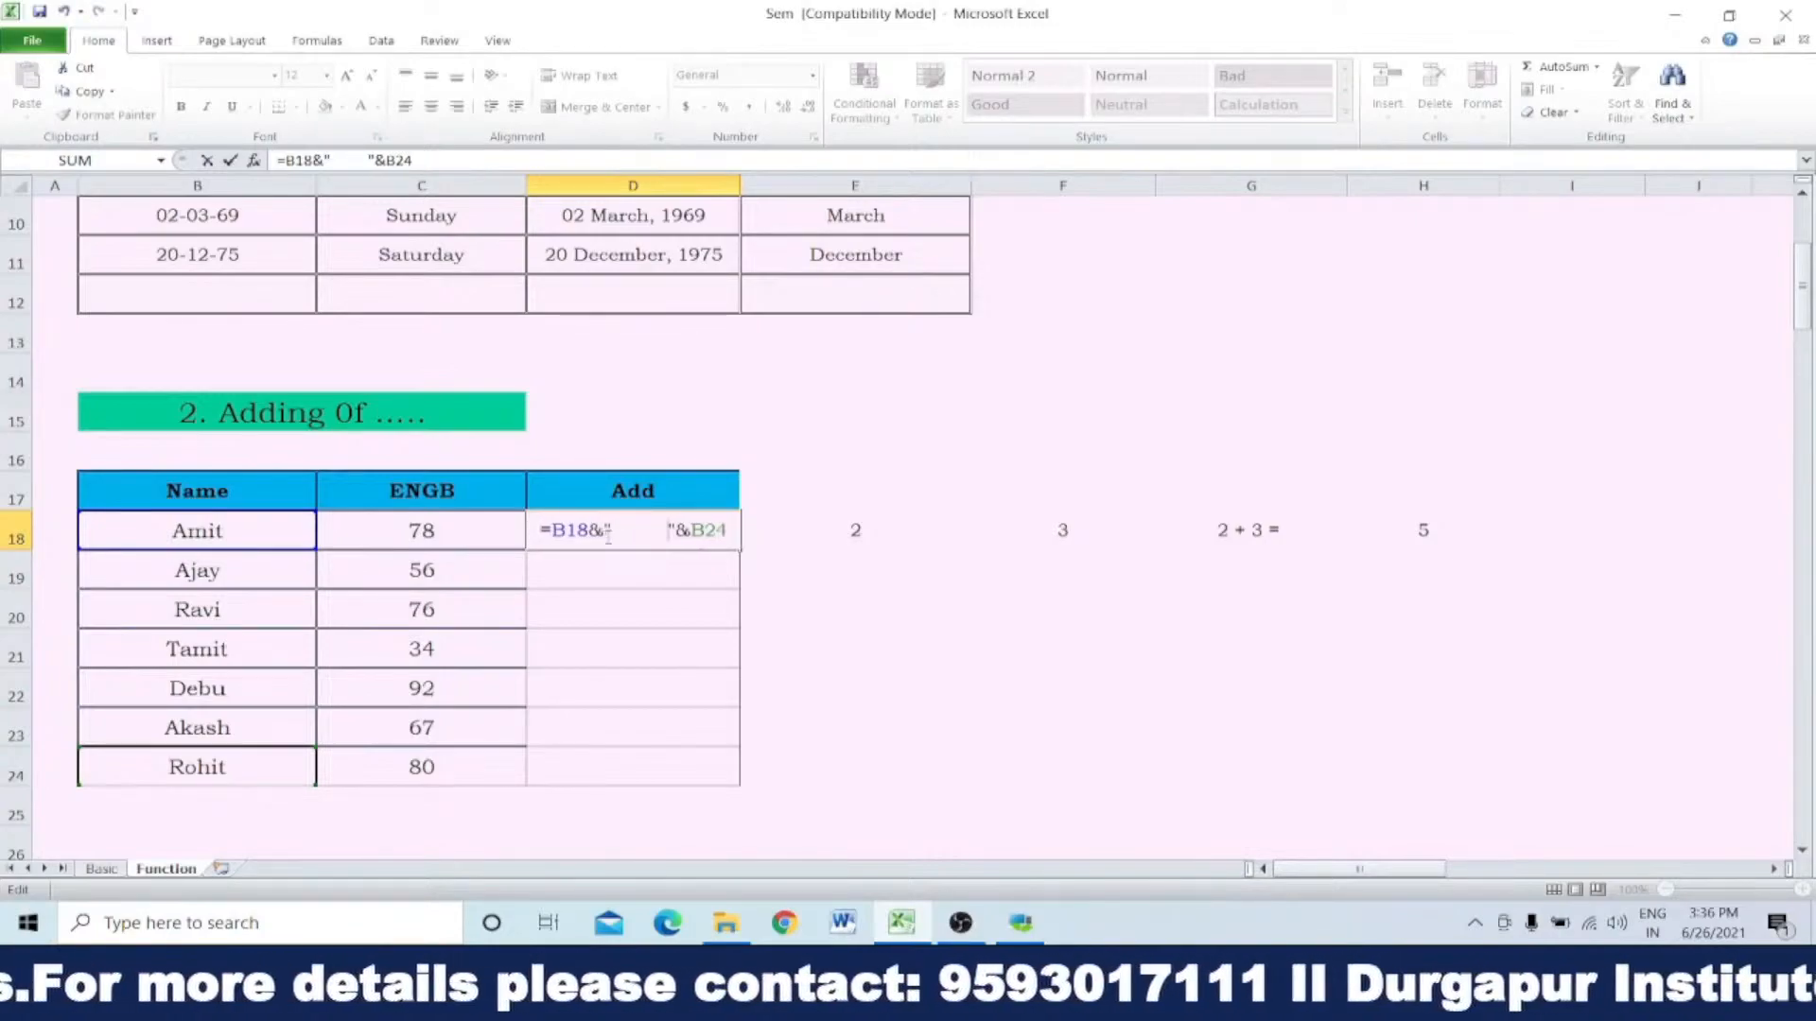
pyautogui.press('Return')
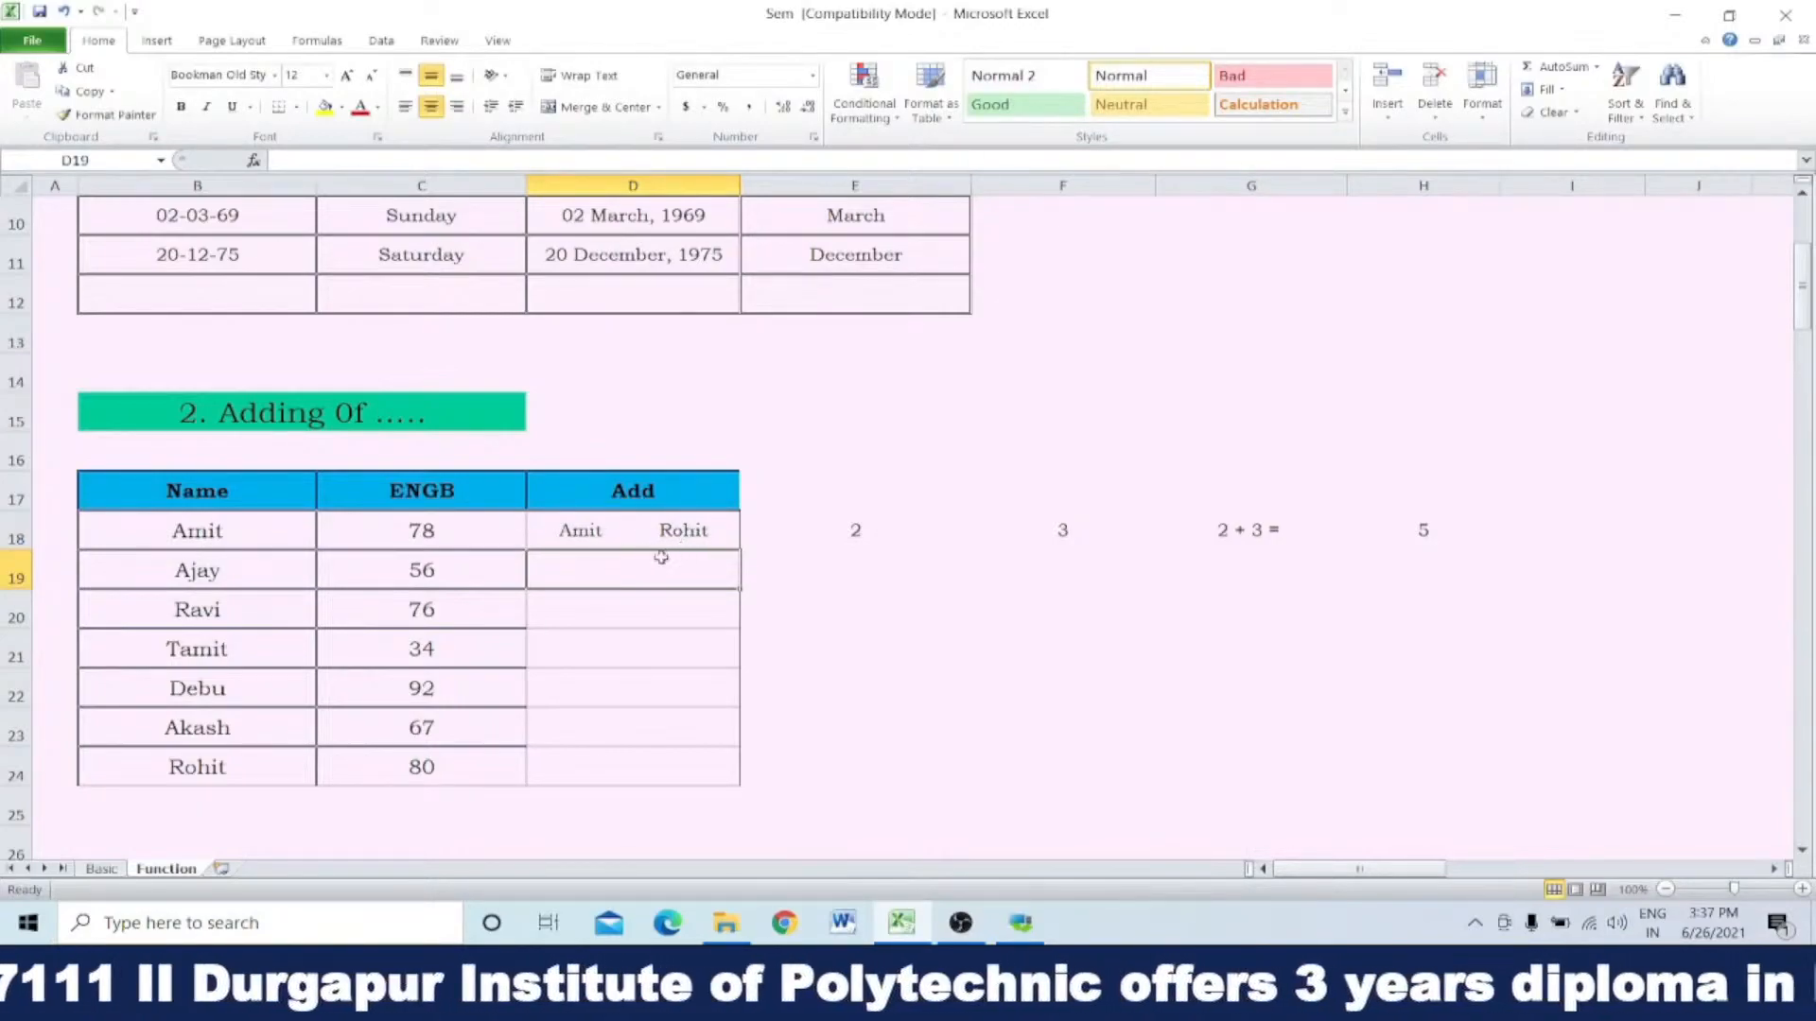
pyautogui.click(584, 535)
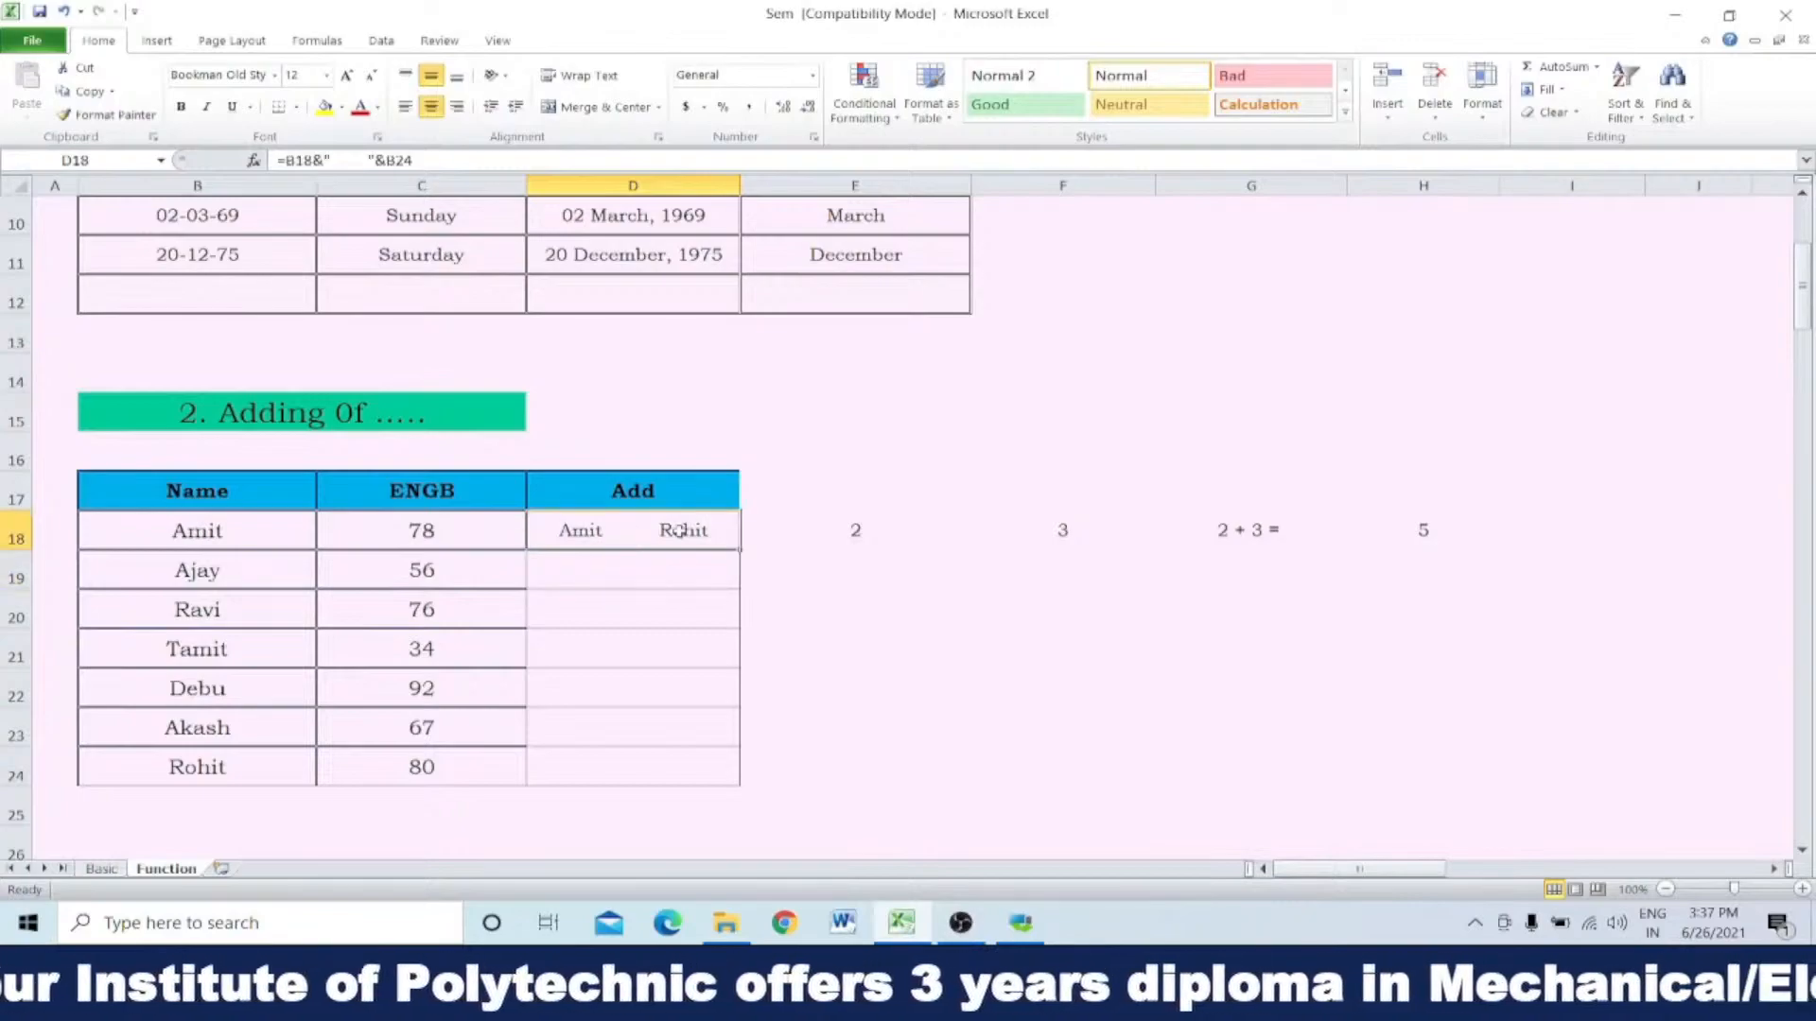
pyautogui.press('Delete')
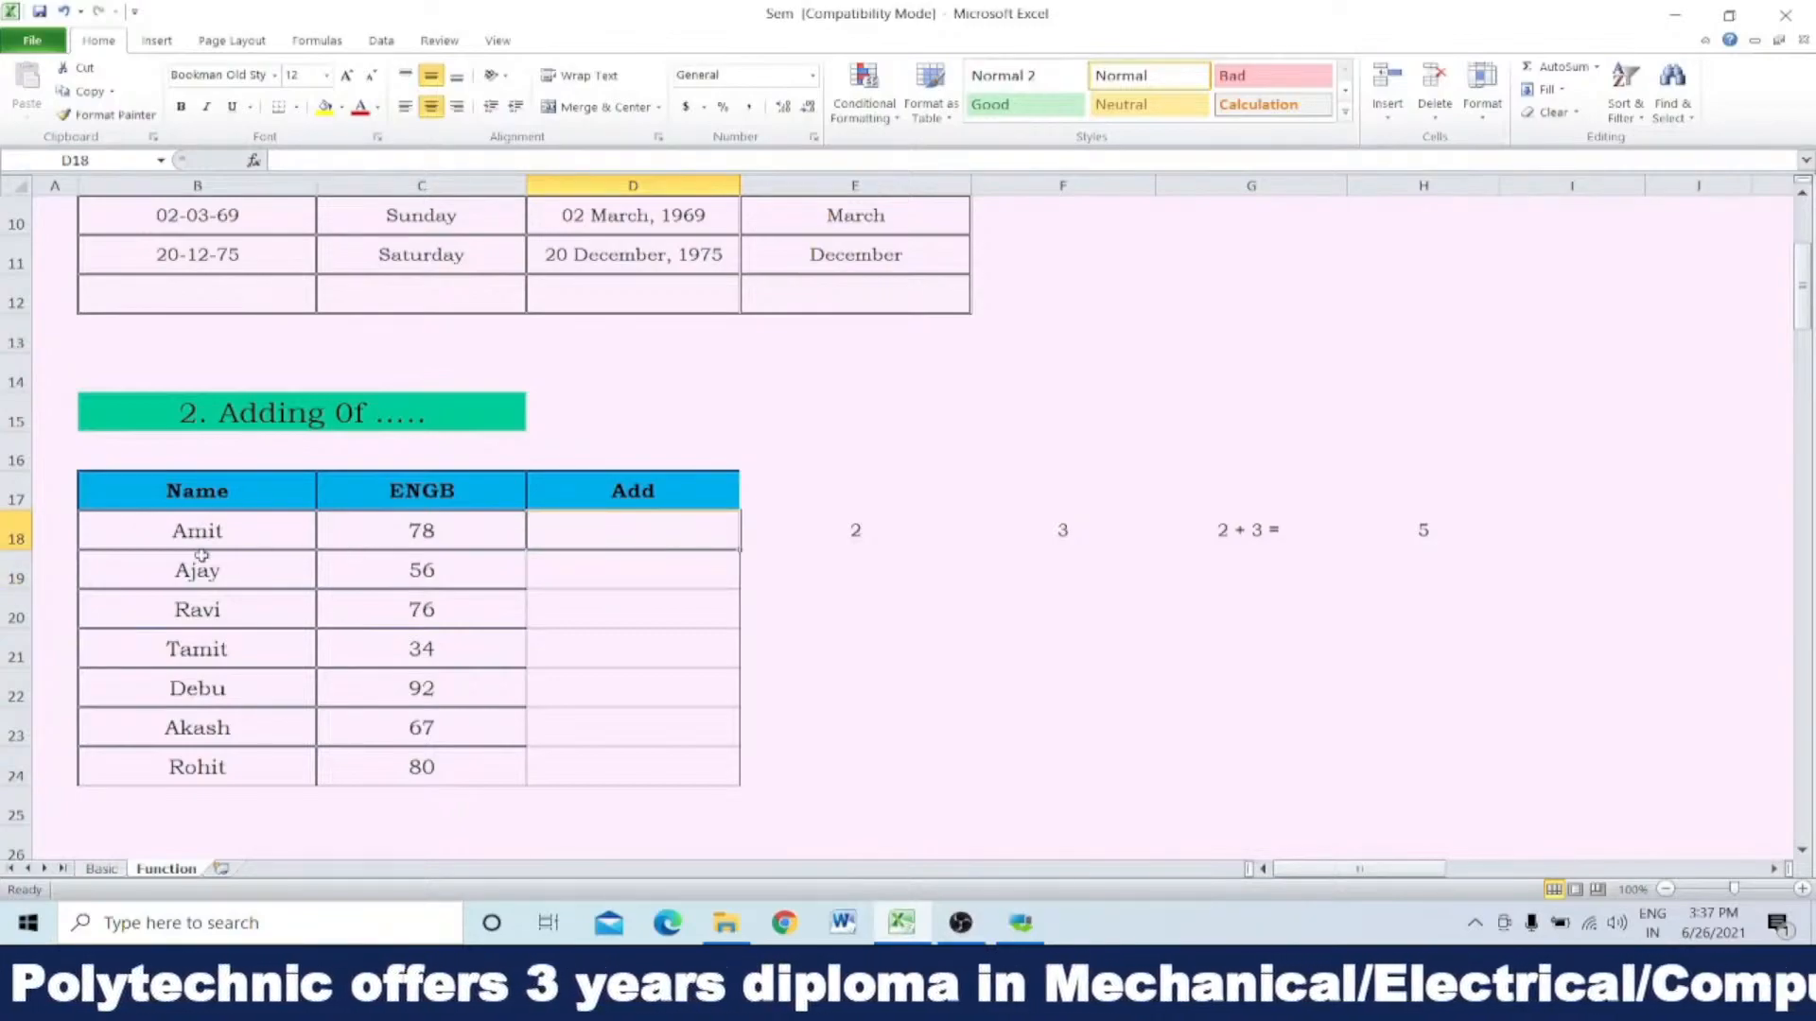
pyautogui.moveTo(189, 528); pyautogui.dragTo(398, 530)
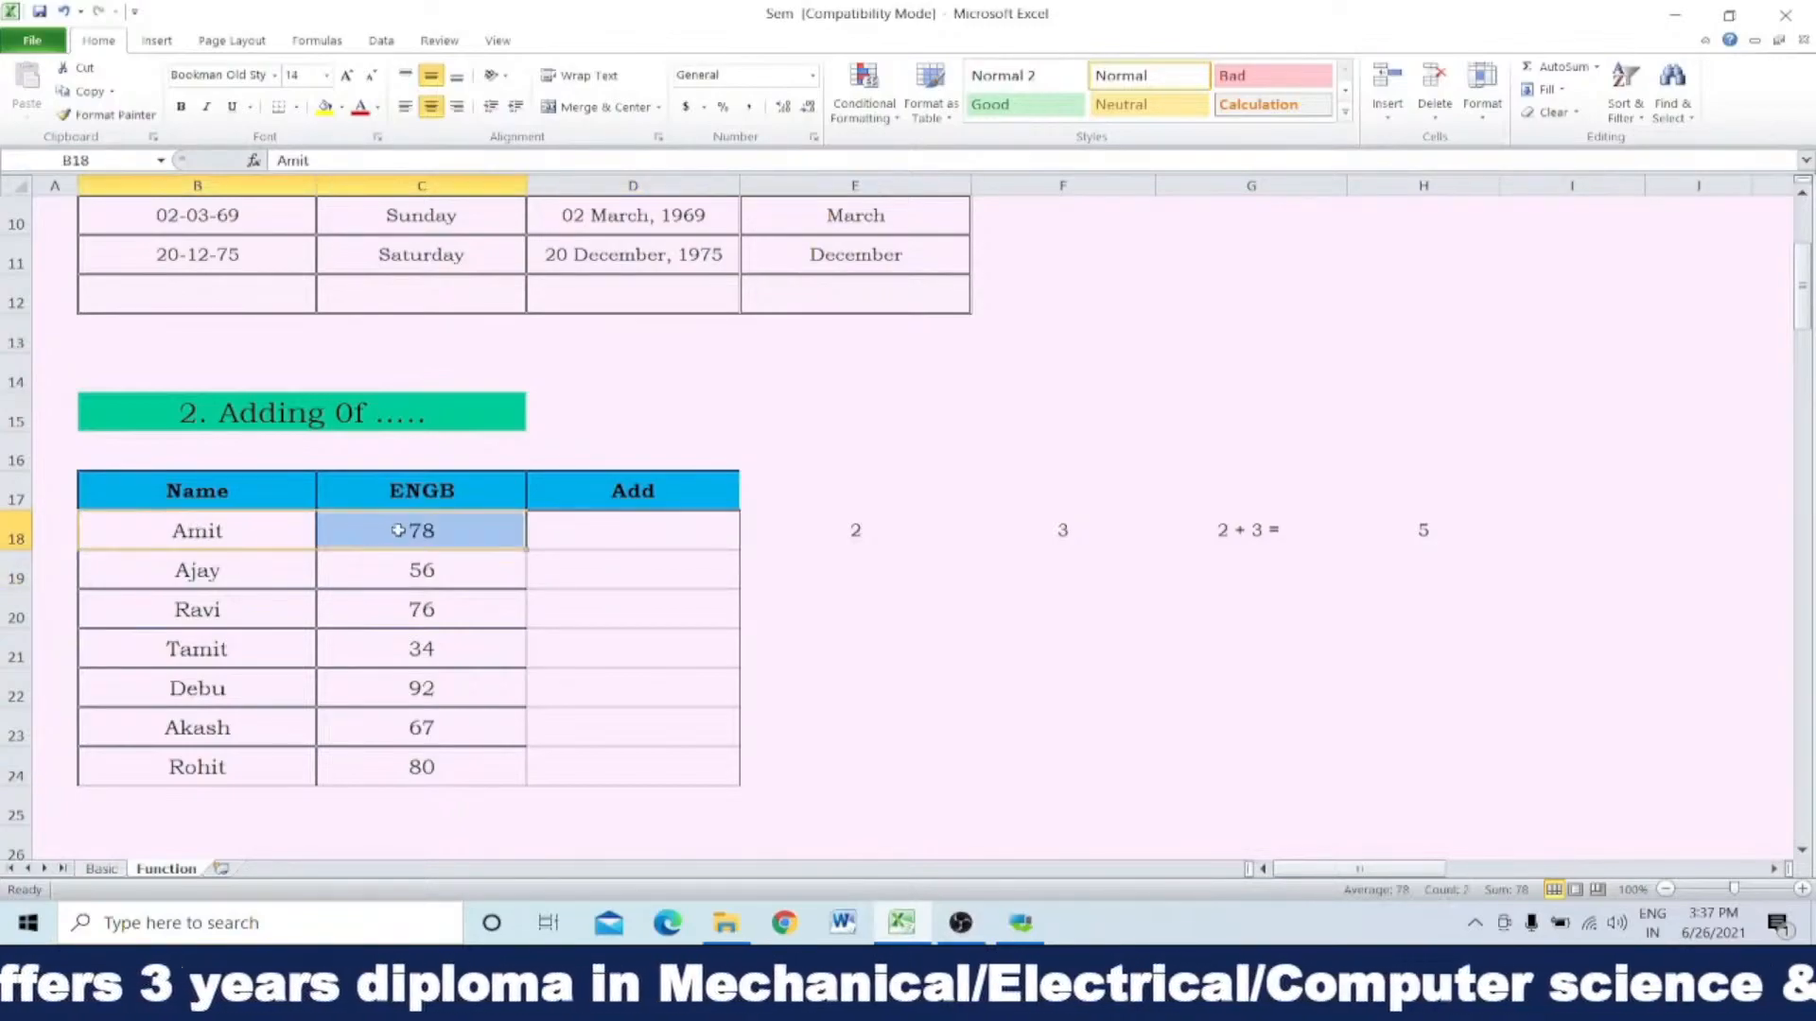
pyautogui.click(211, 570)
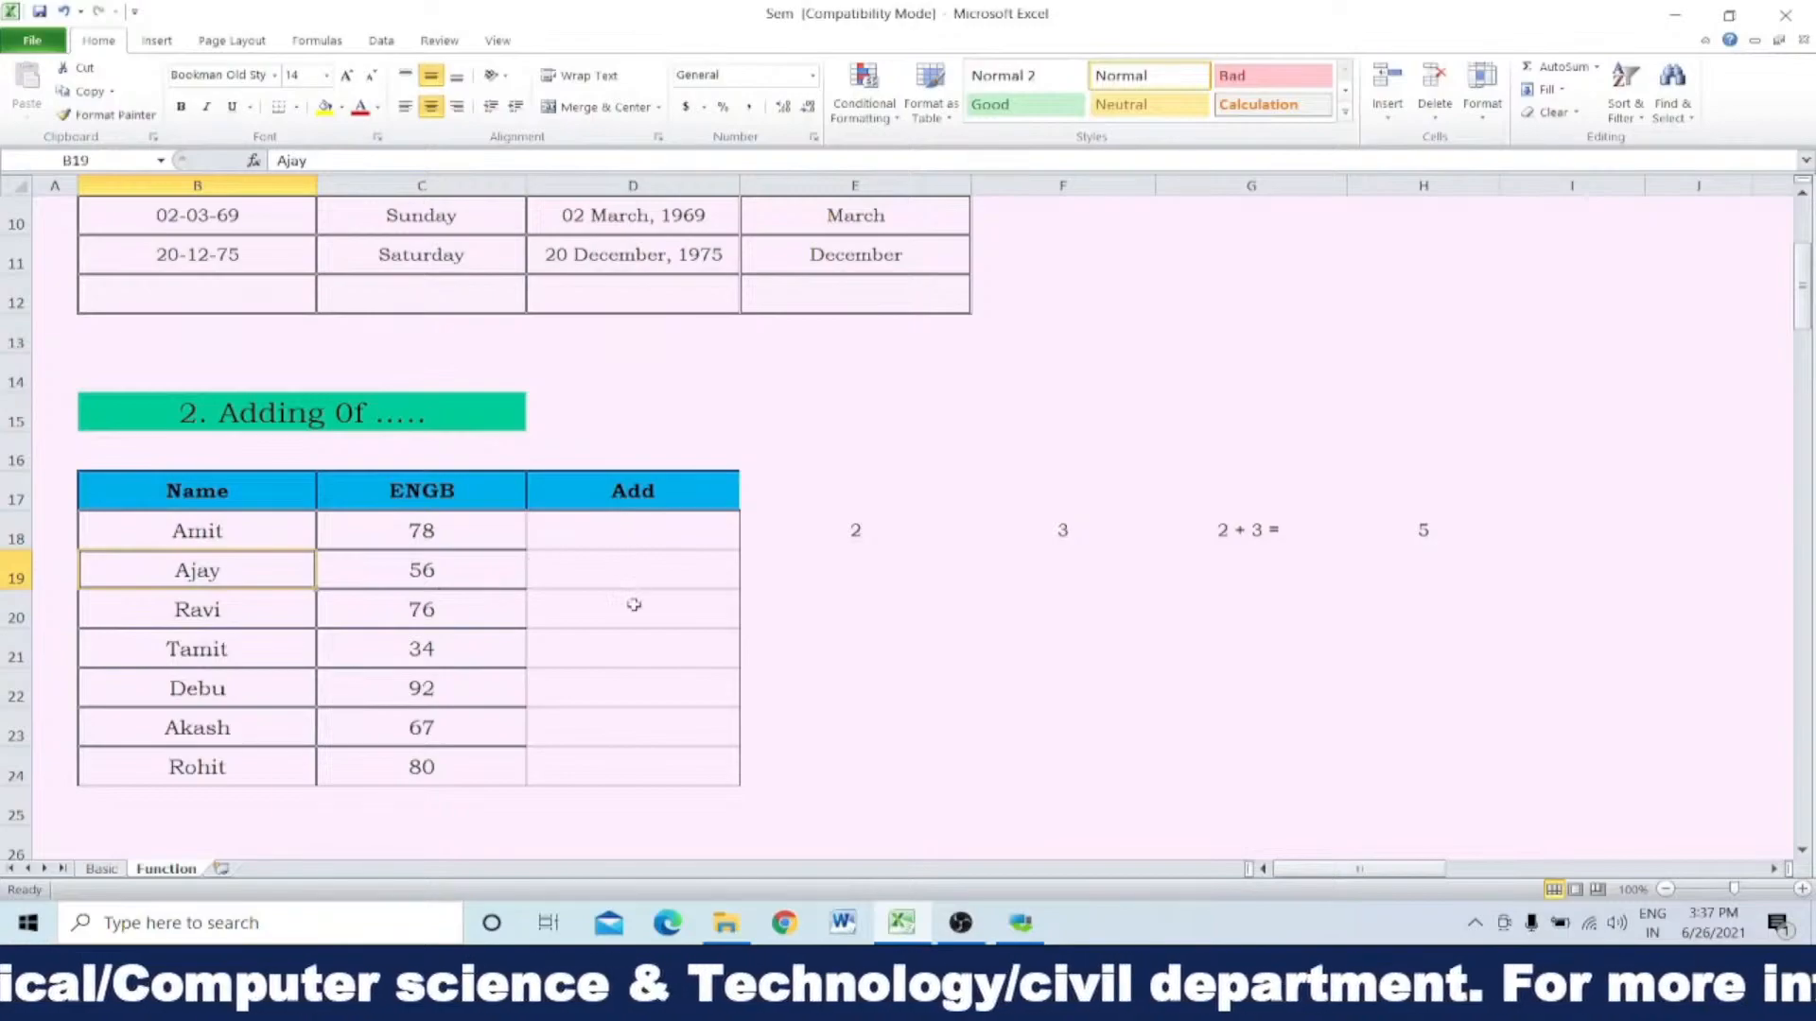
pyautogui.click(687, 534)
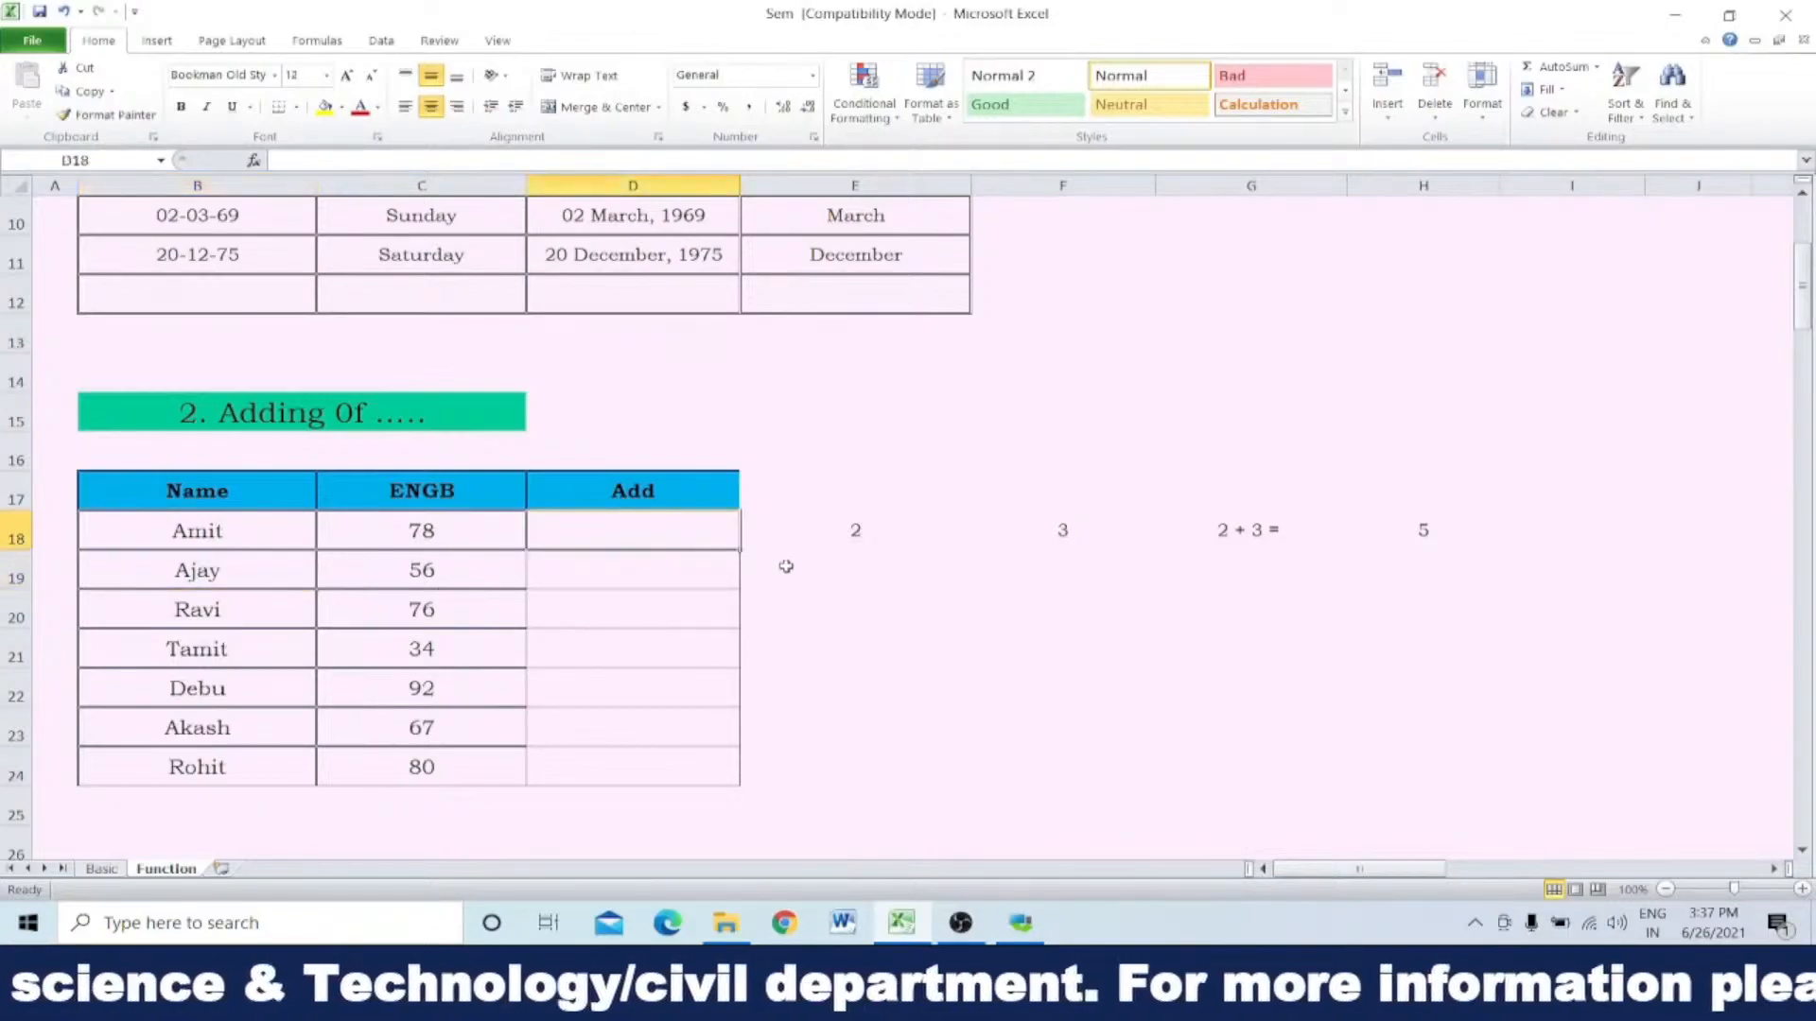
# Step: Clear the number in E18 and enter an ampersand (&) in the cell instead
pyautogui.click(860, 536)
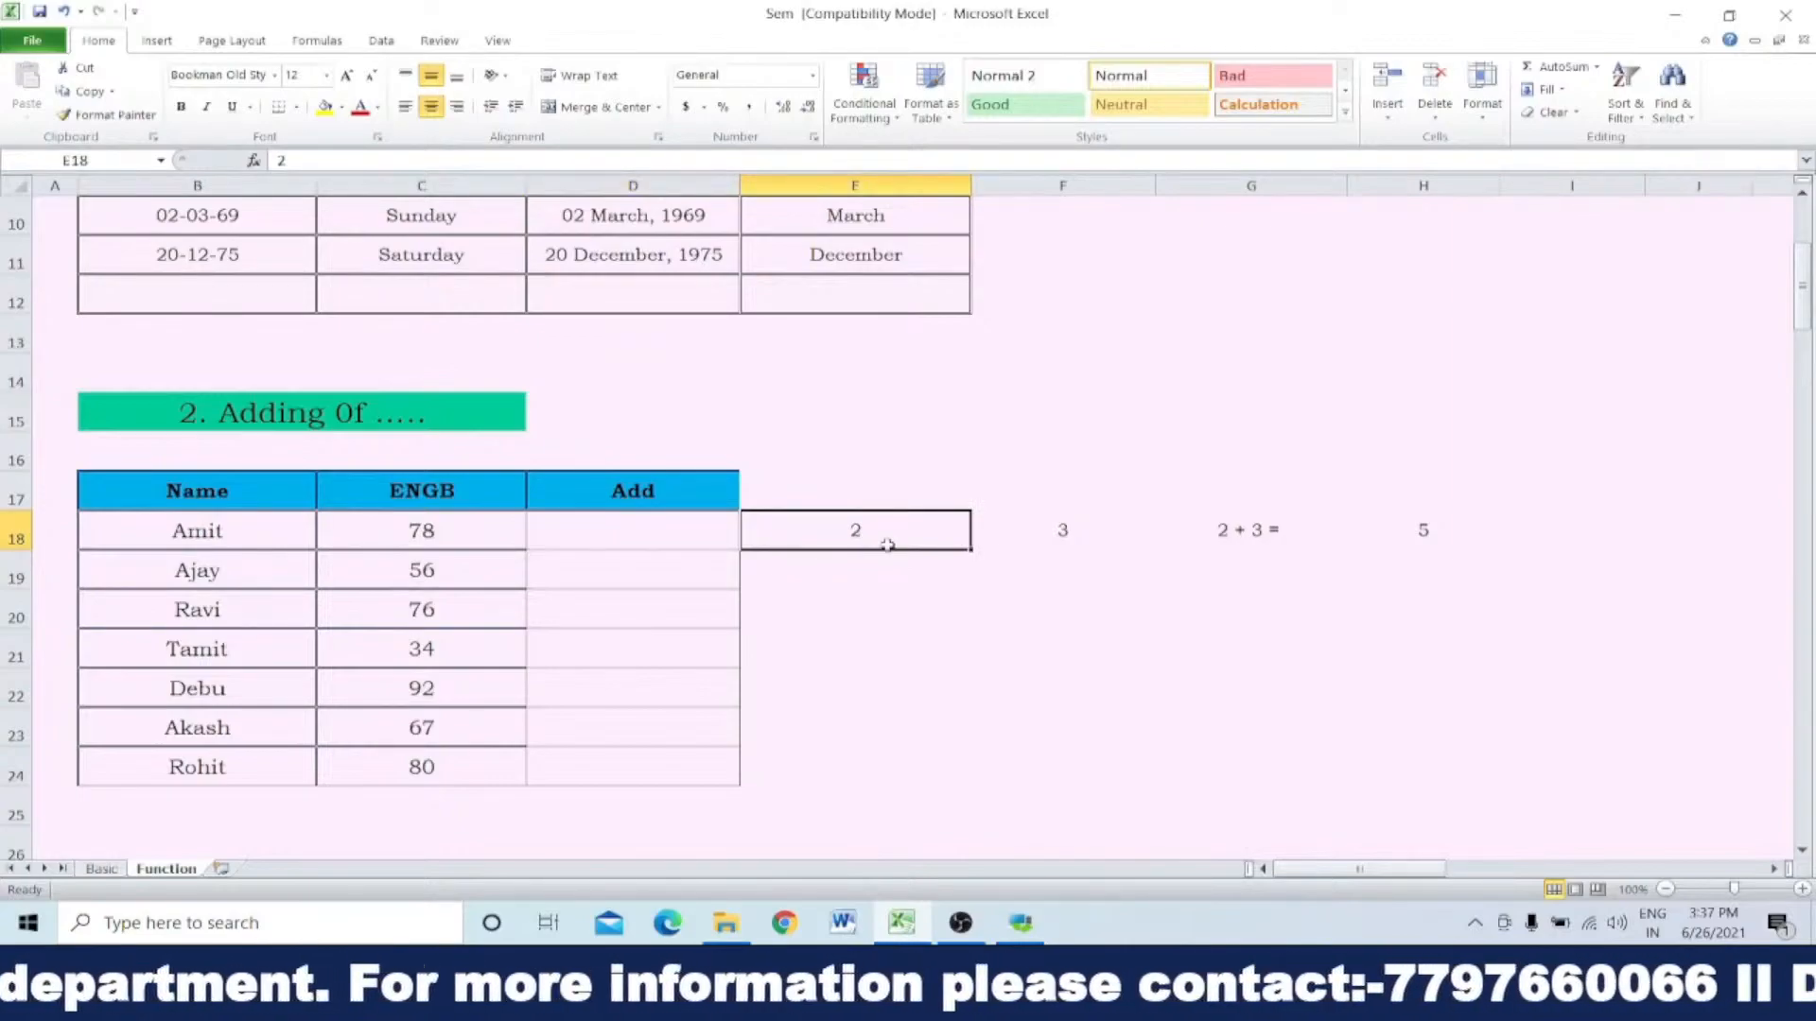
pyautogui.press('Delete')
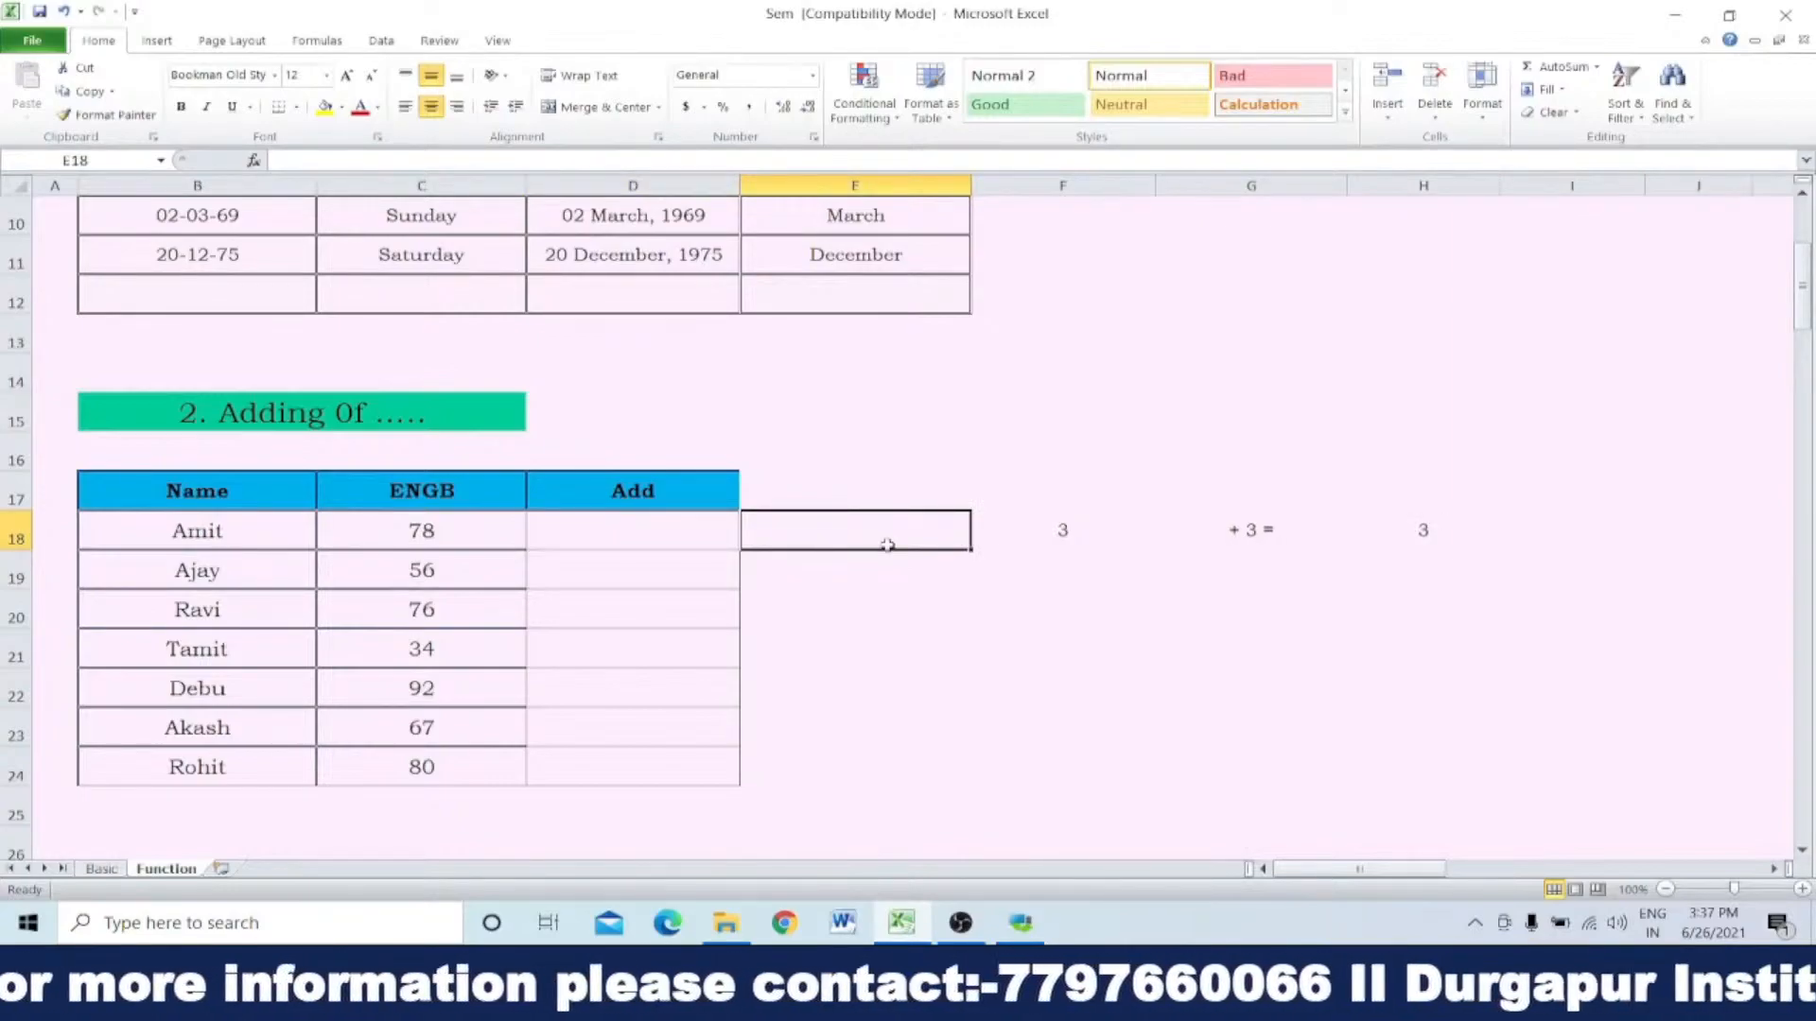
pyautogui.write('&')
pyautogui.click(909, 637)
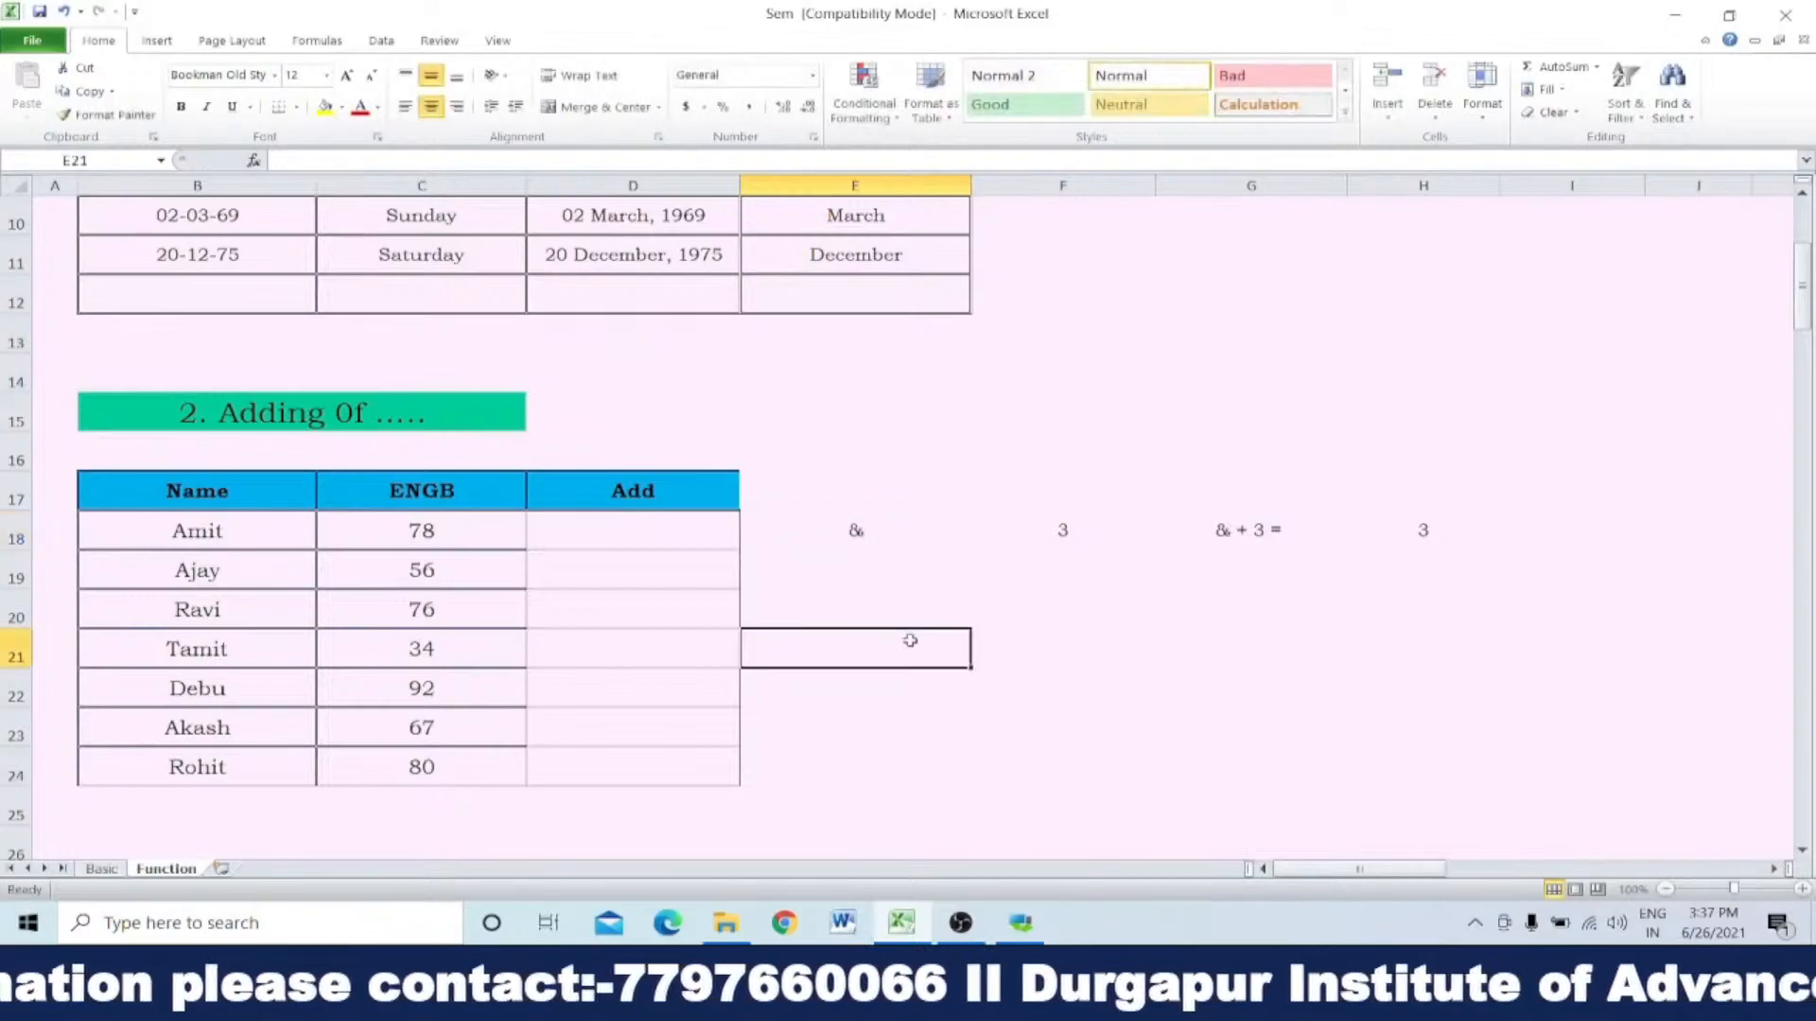
pyautogui.click(855, 530)
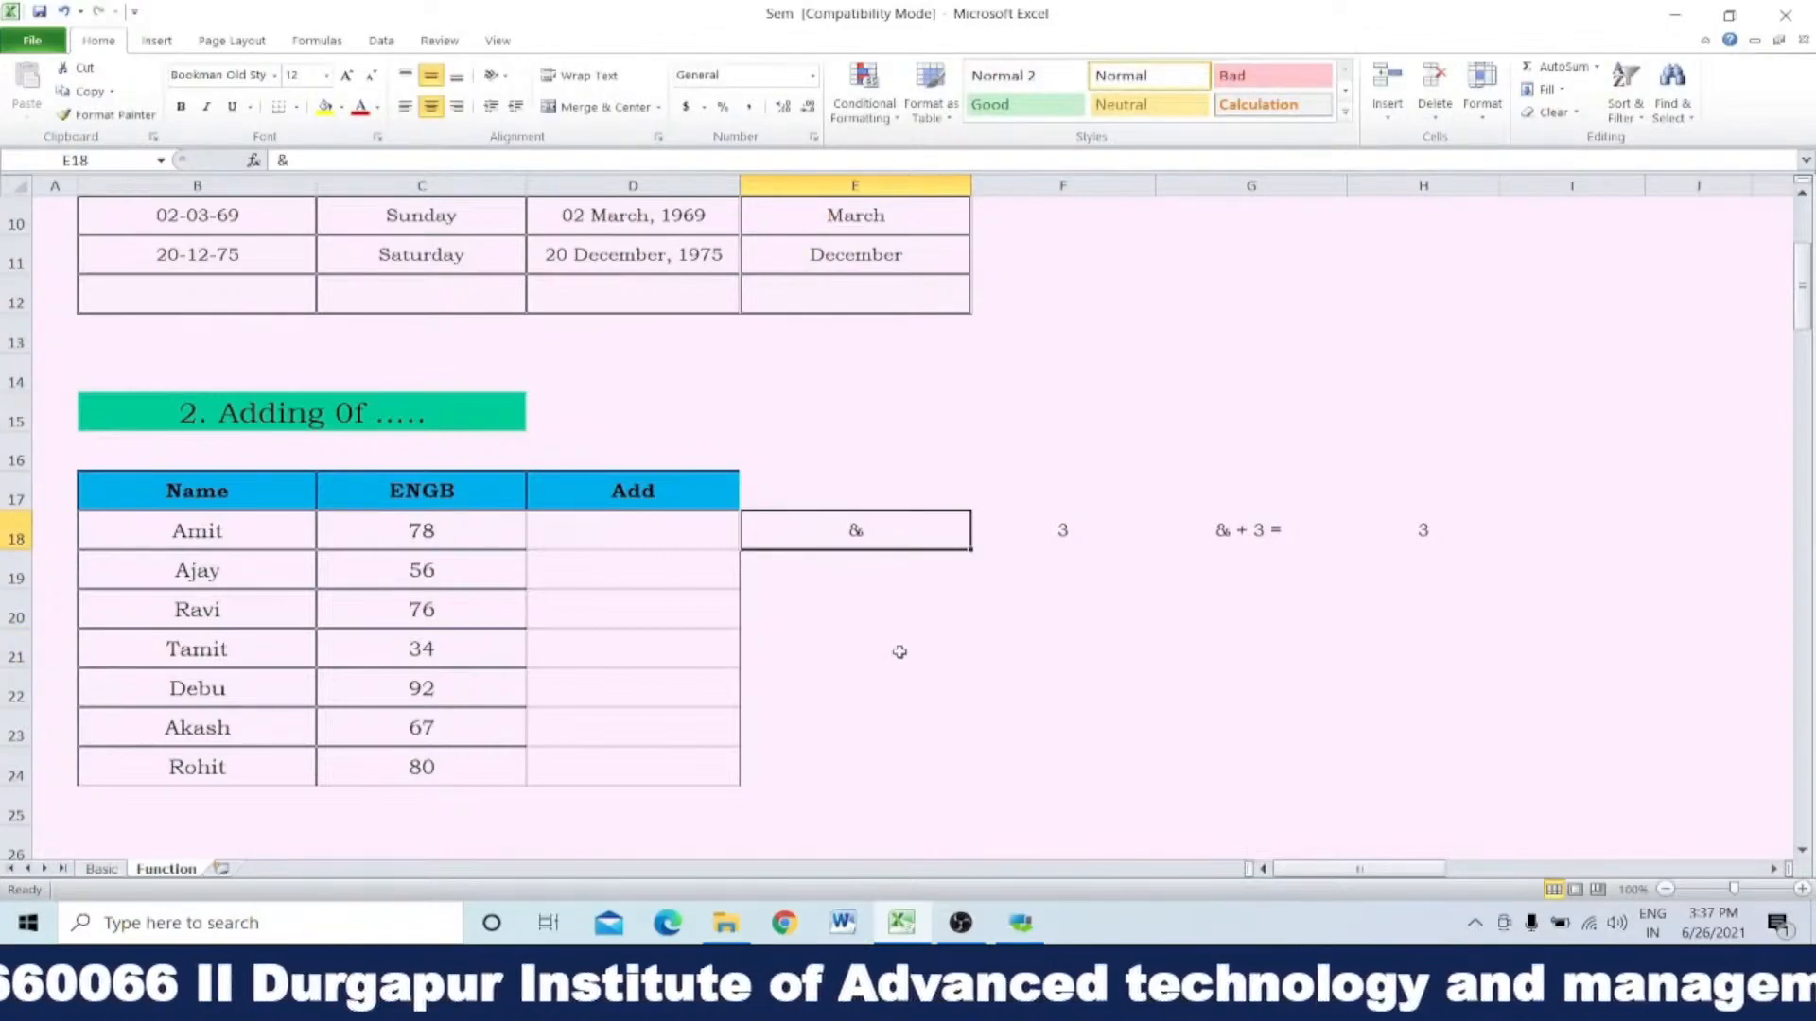
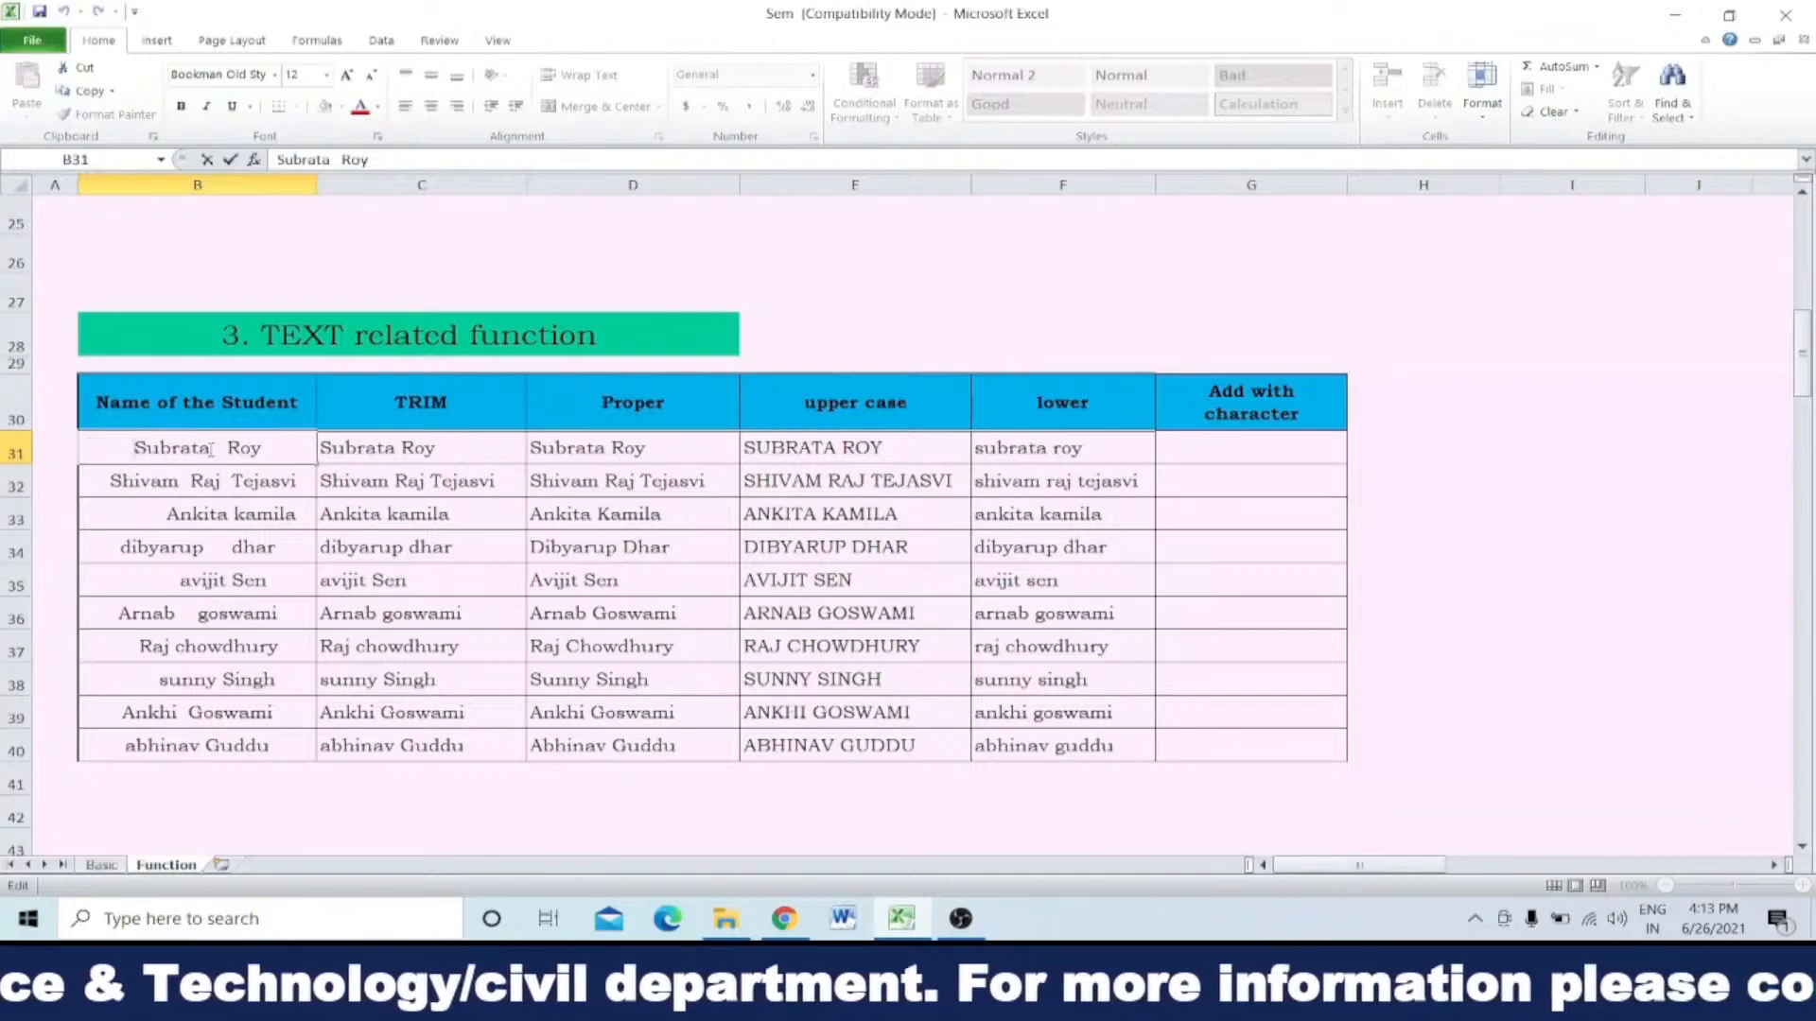
# Step: Examine the extra spaces between the first and last names in the student name cells B31 and B32
pyautogui.click(211, 448)
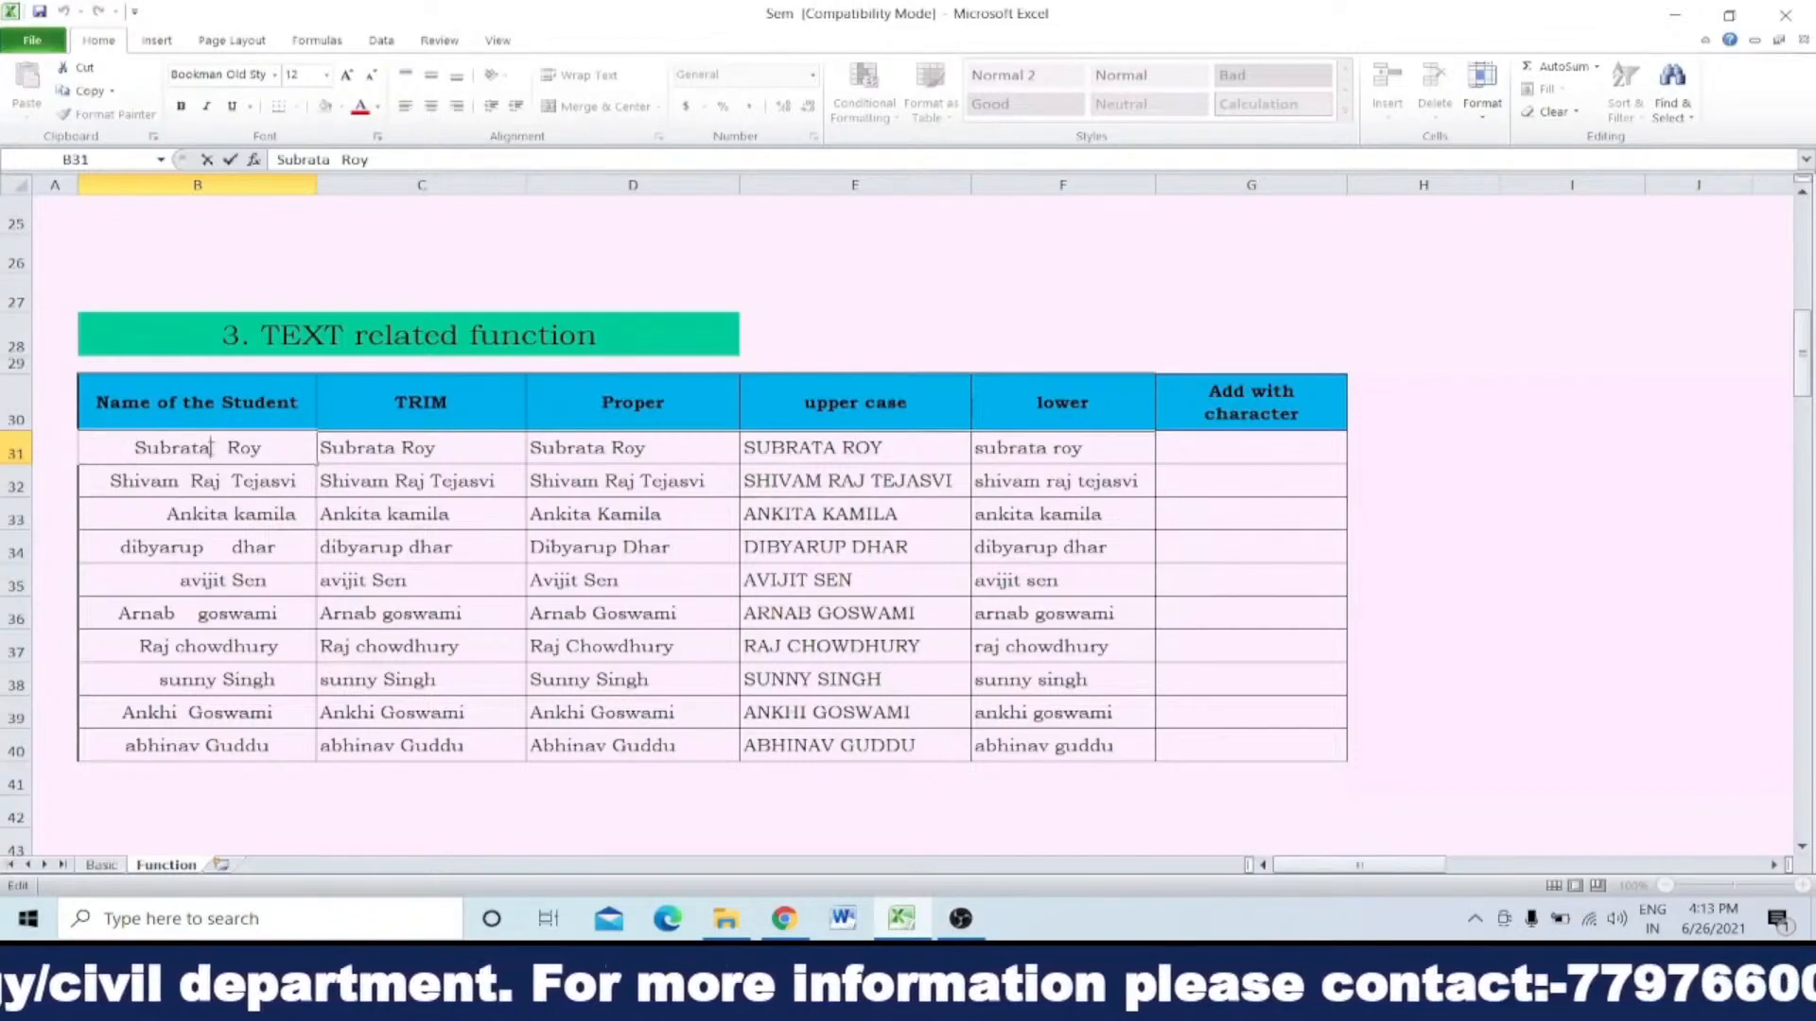
pyautogui.press('Right')
pyautogui.press('Right')
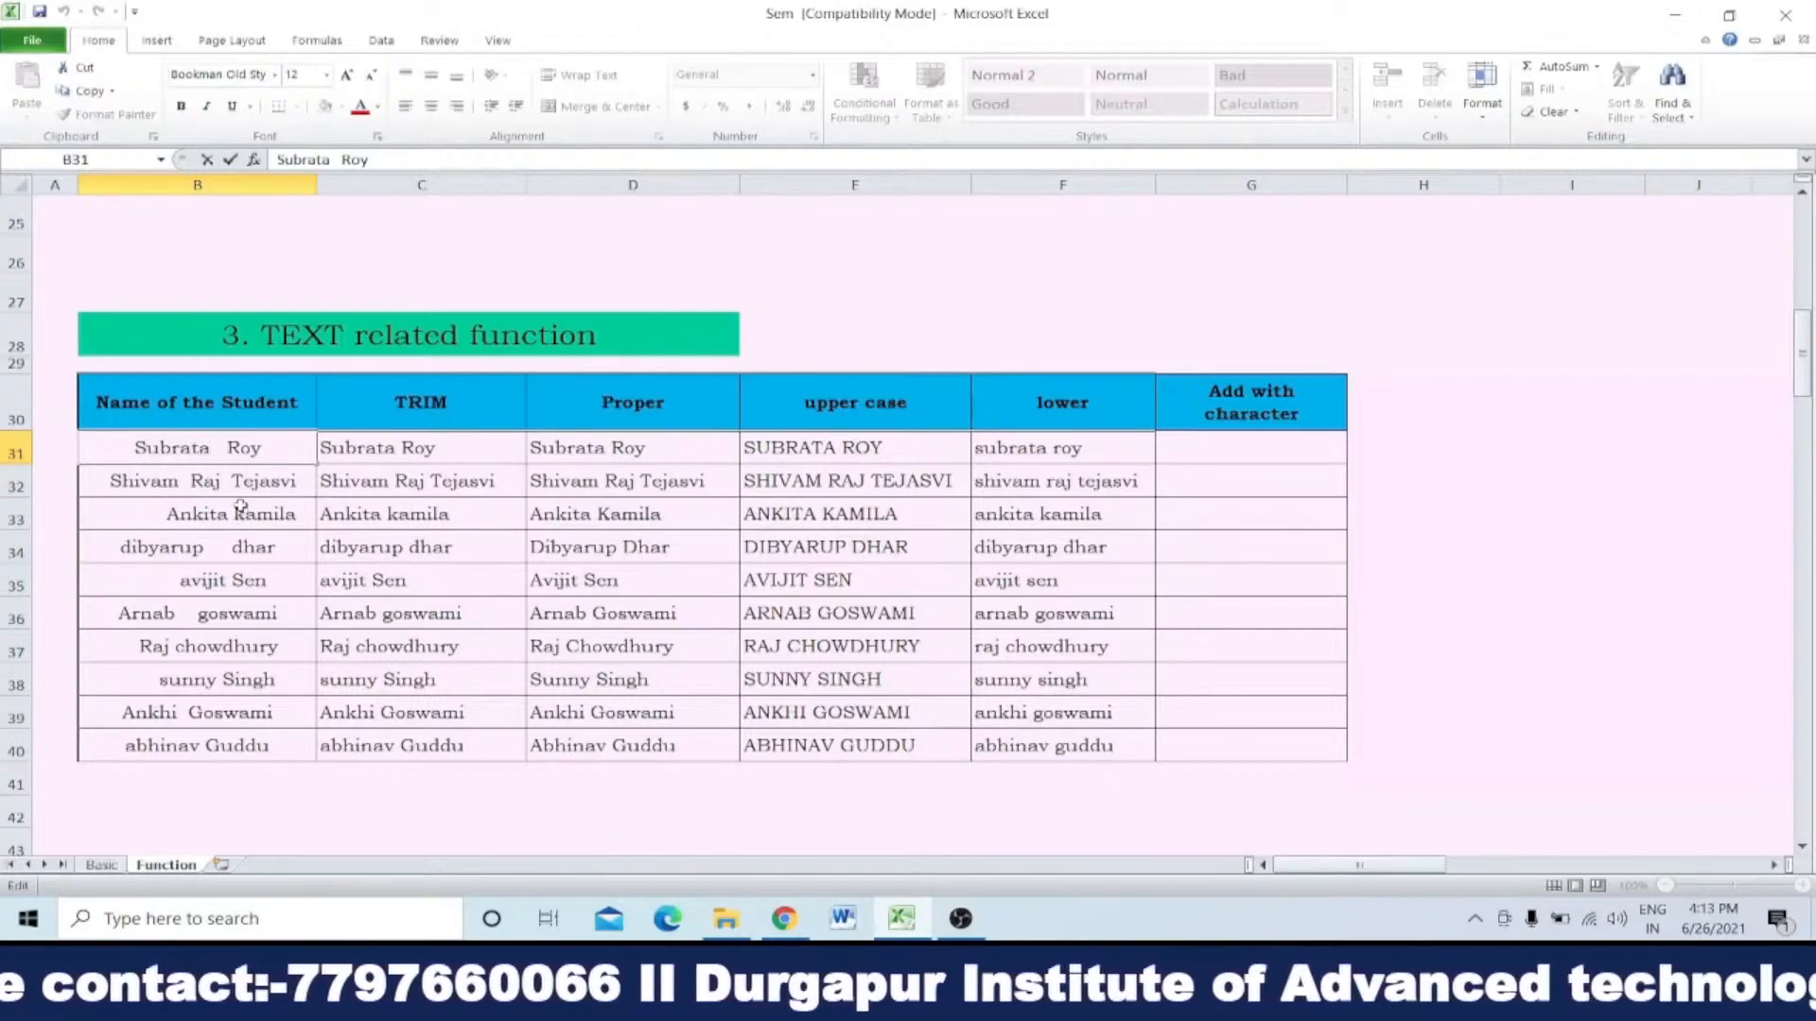
pyautogui.click(171, 478)
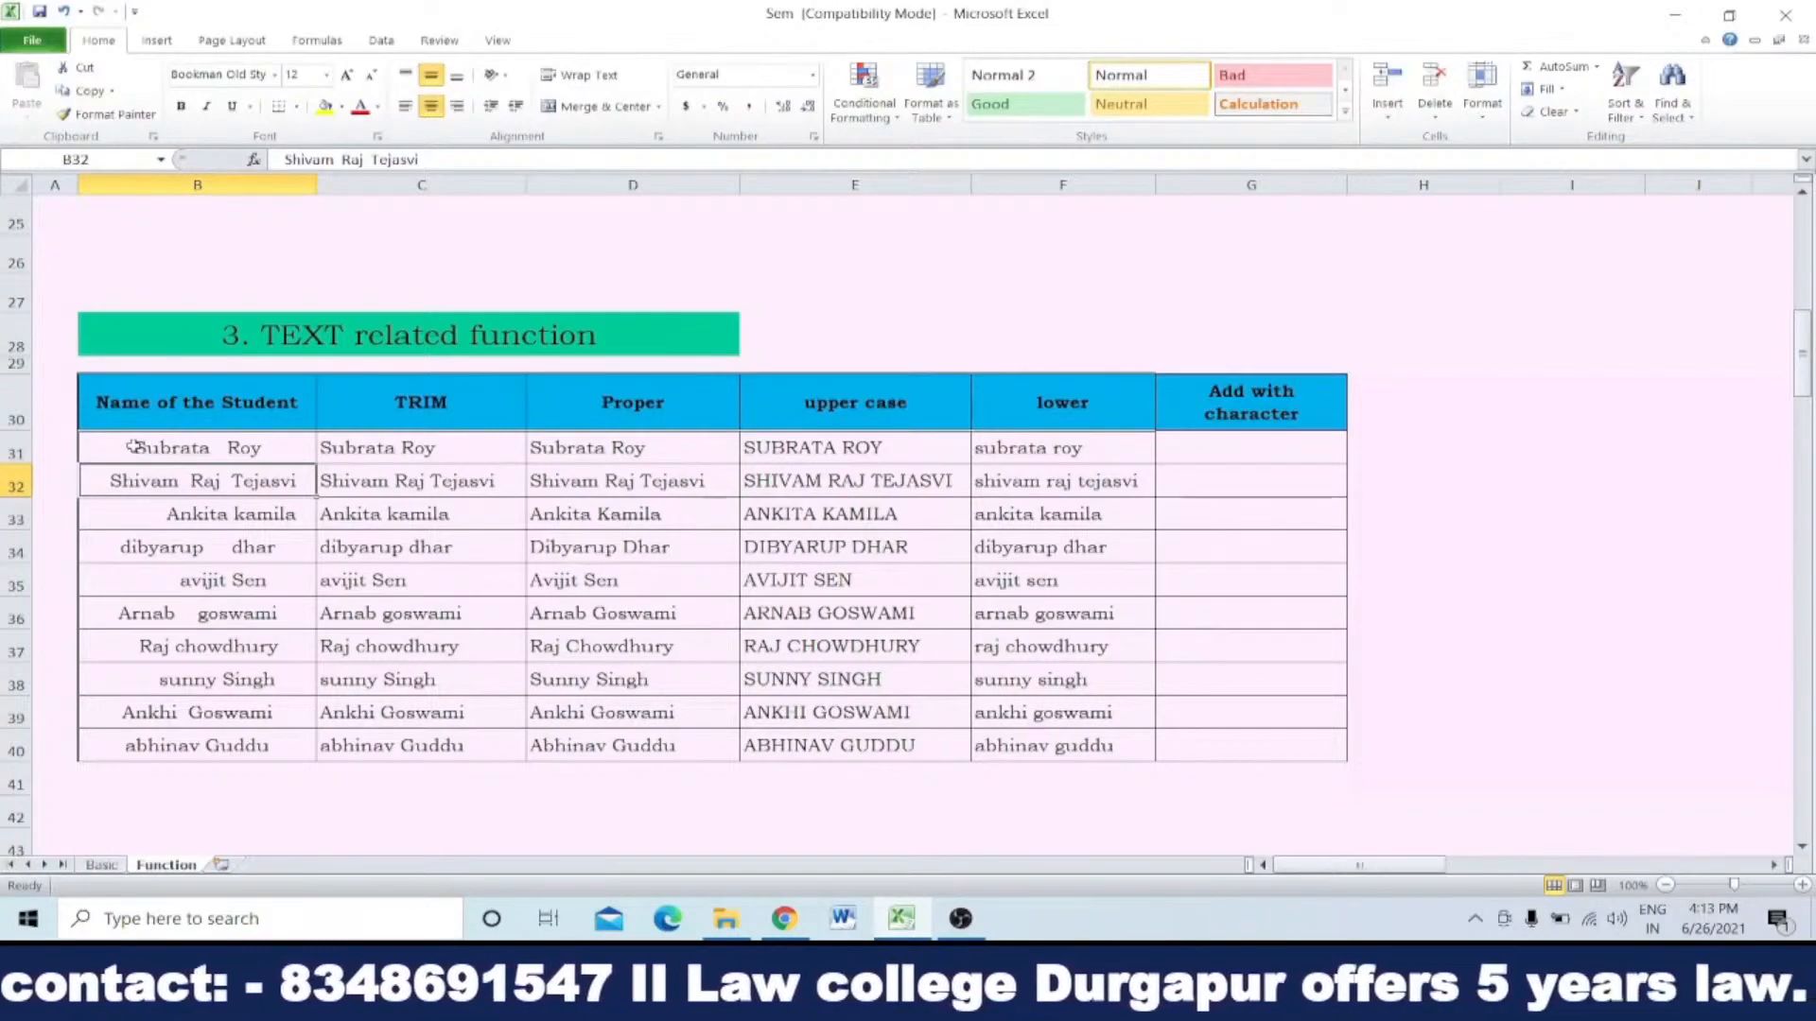
pyautogui.doubleClick(84, 451)
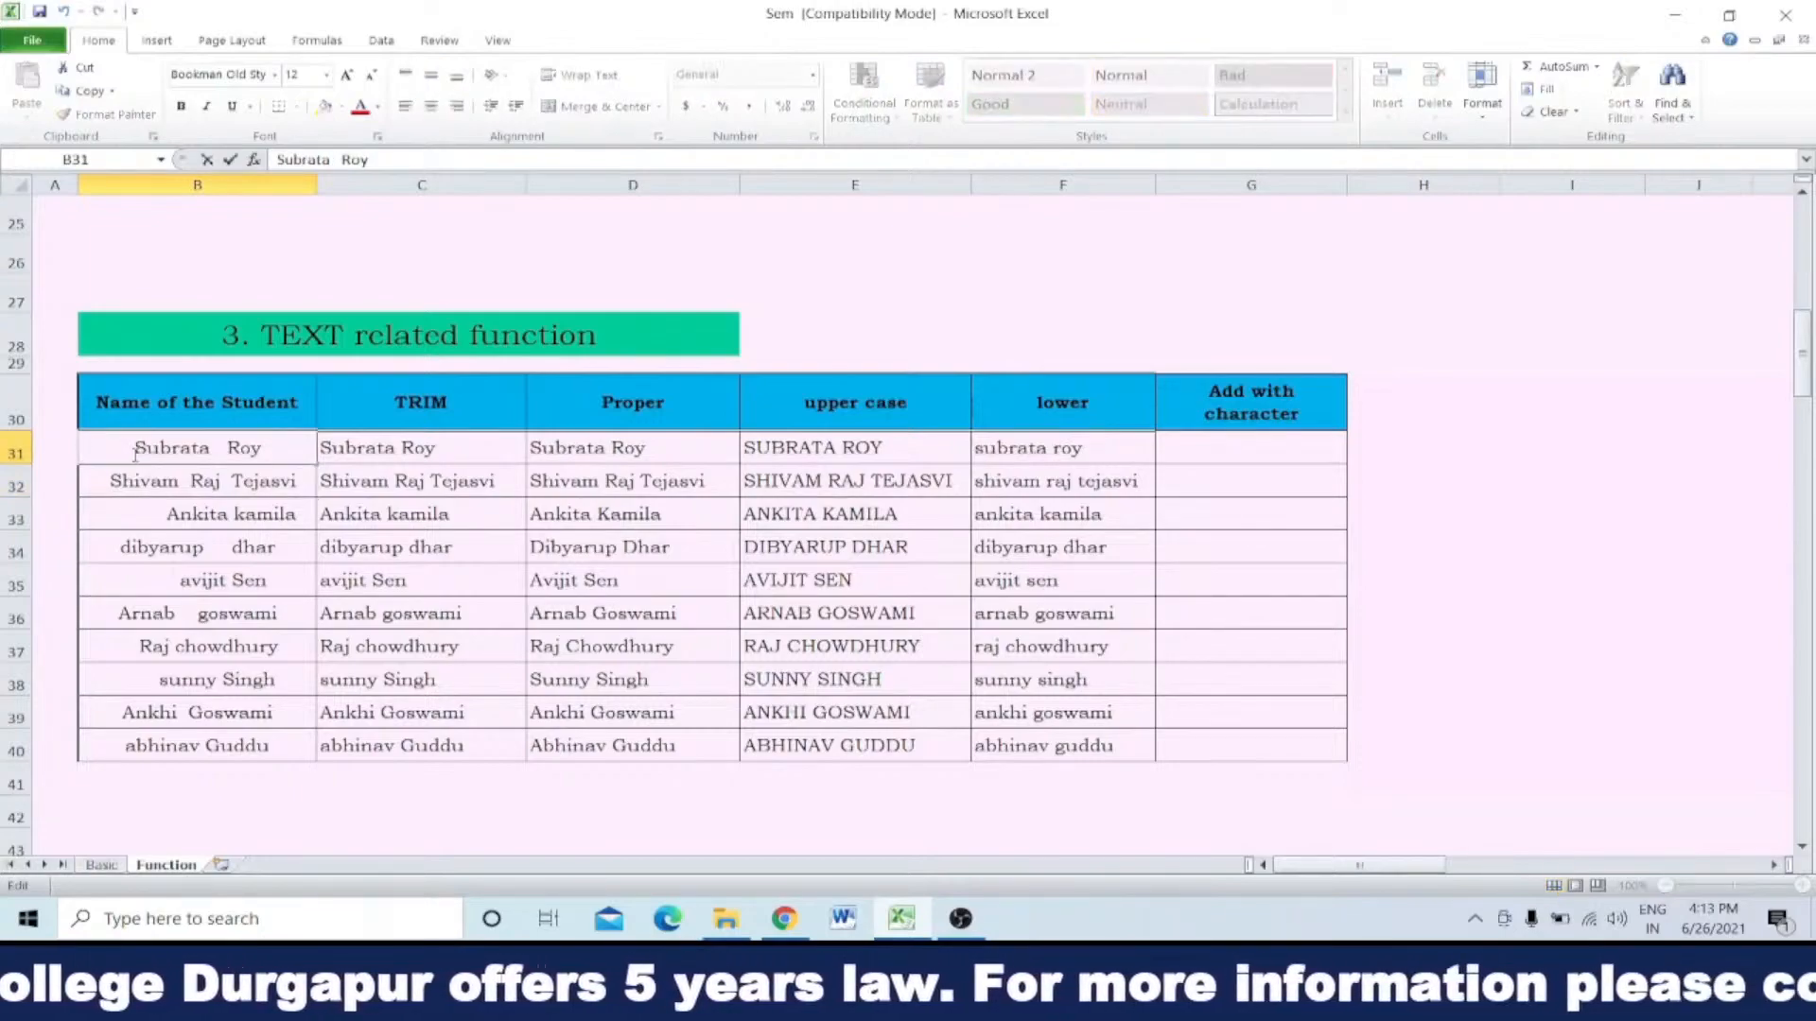
pyautogui.click(214, 448)
pyautogui.press('Right')
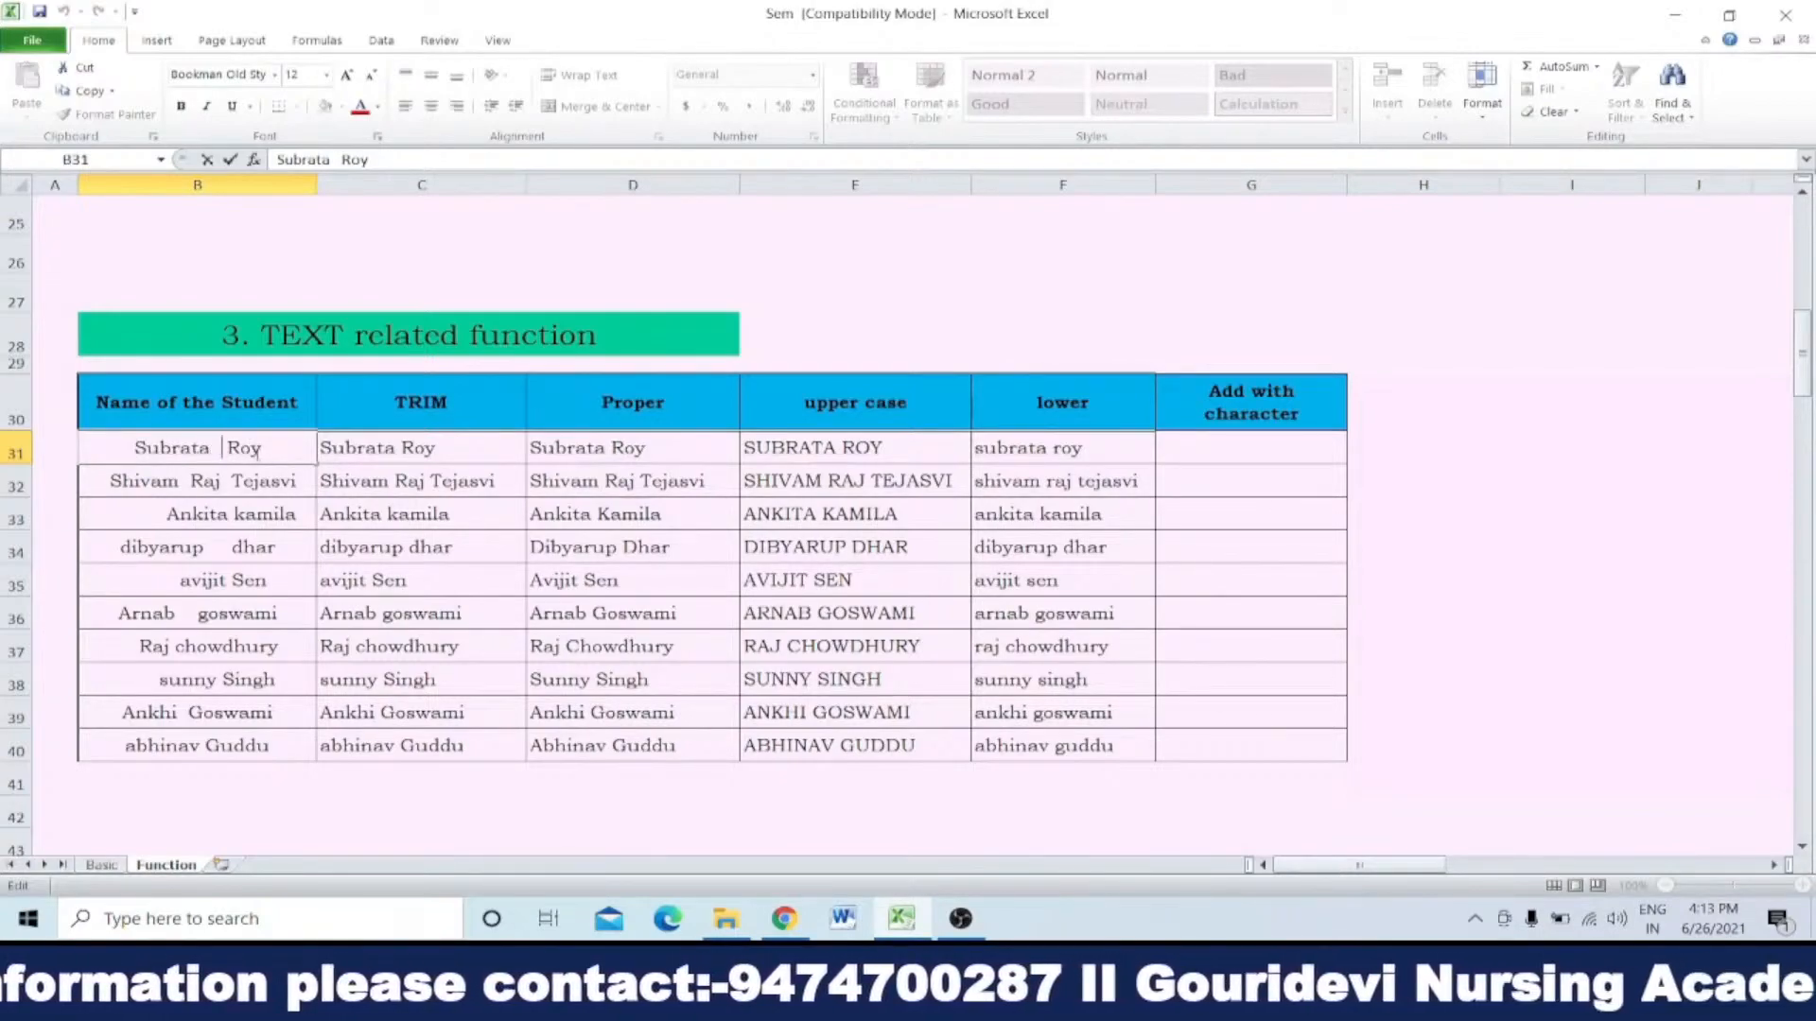
# Step: Remove the extra spaces from the first student's name by entering =trim(B31) in E28
pyautogui.click(883, 331)
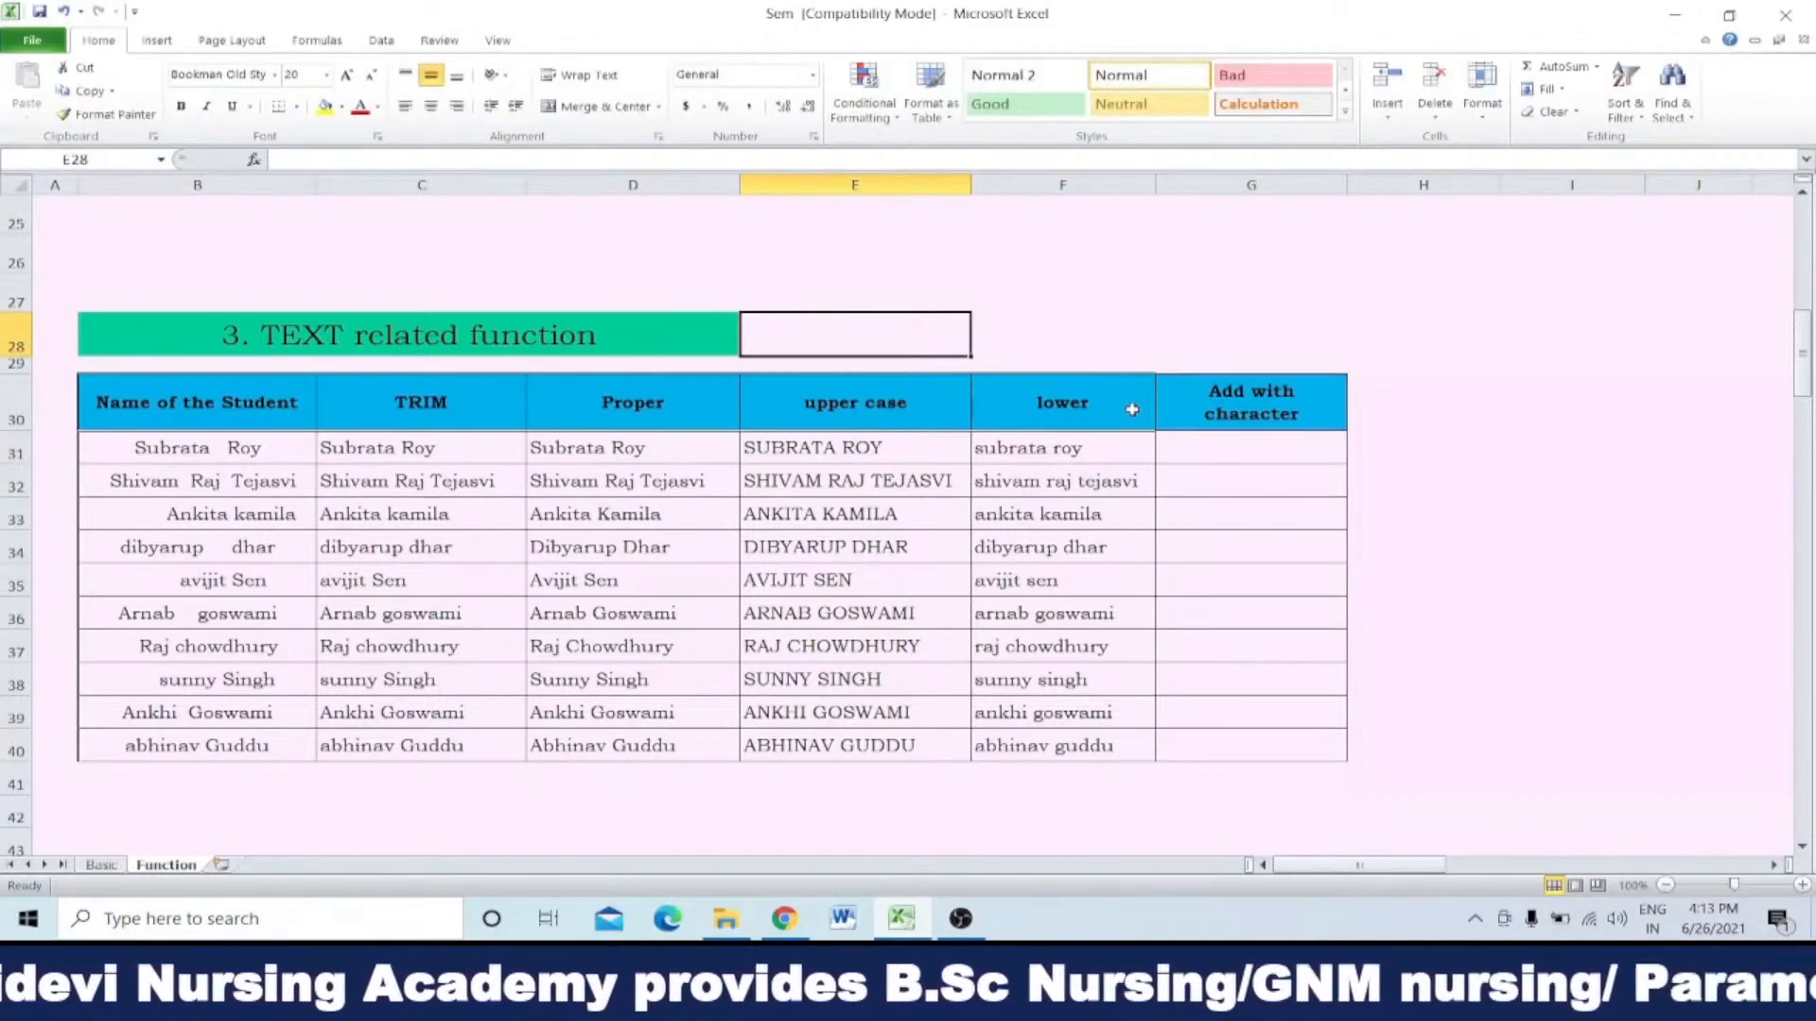
pyautogui.write('=')
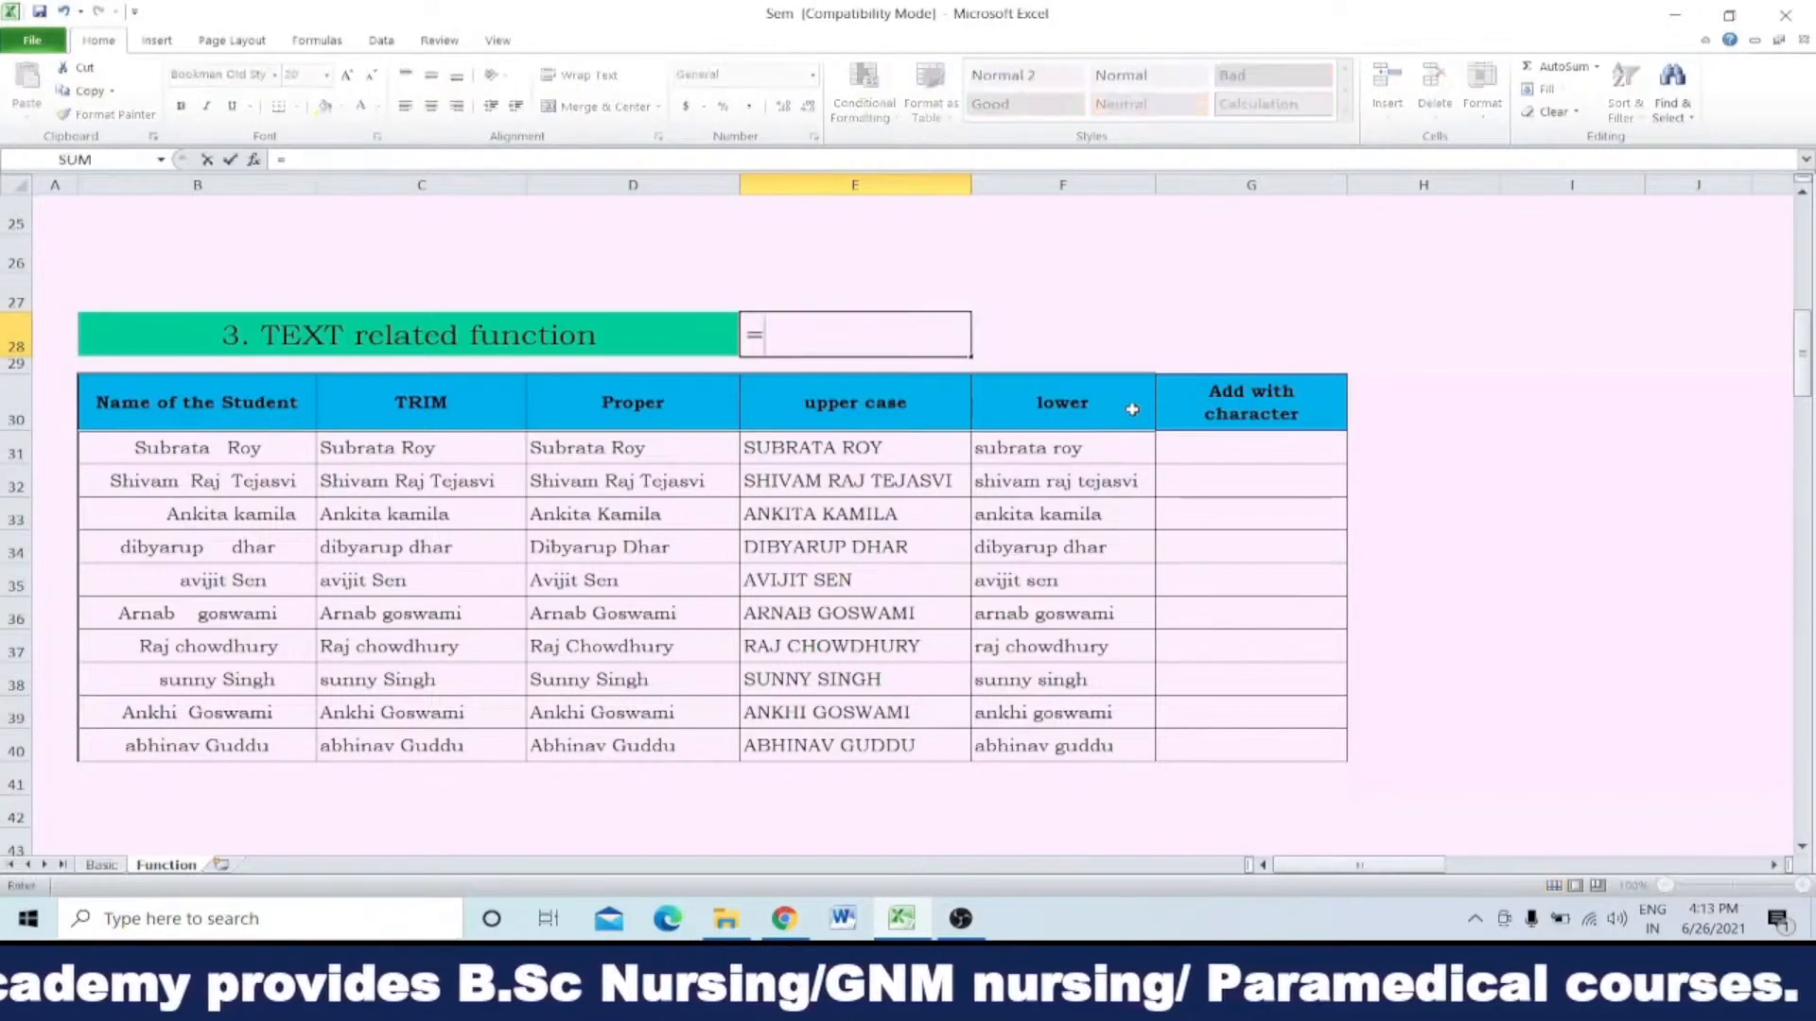
pyautogui.write('t')
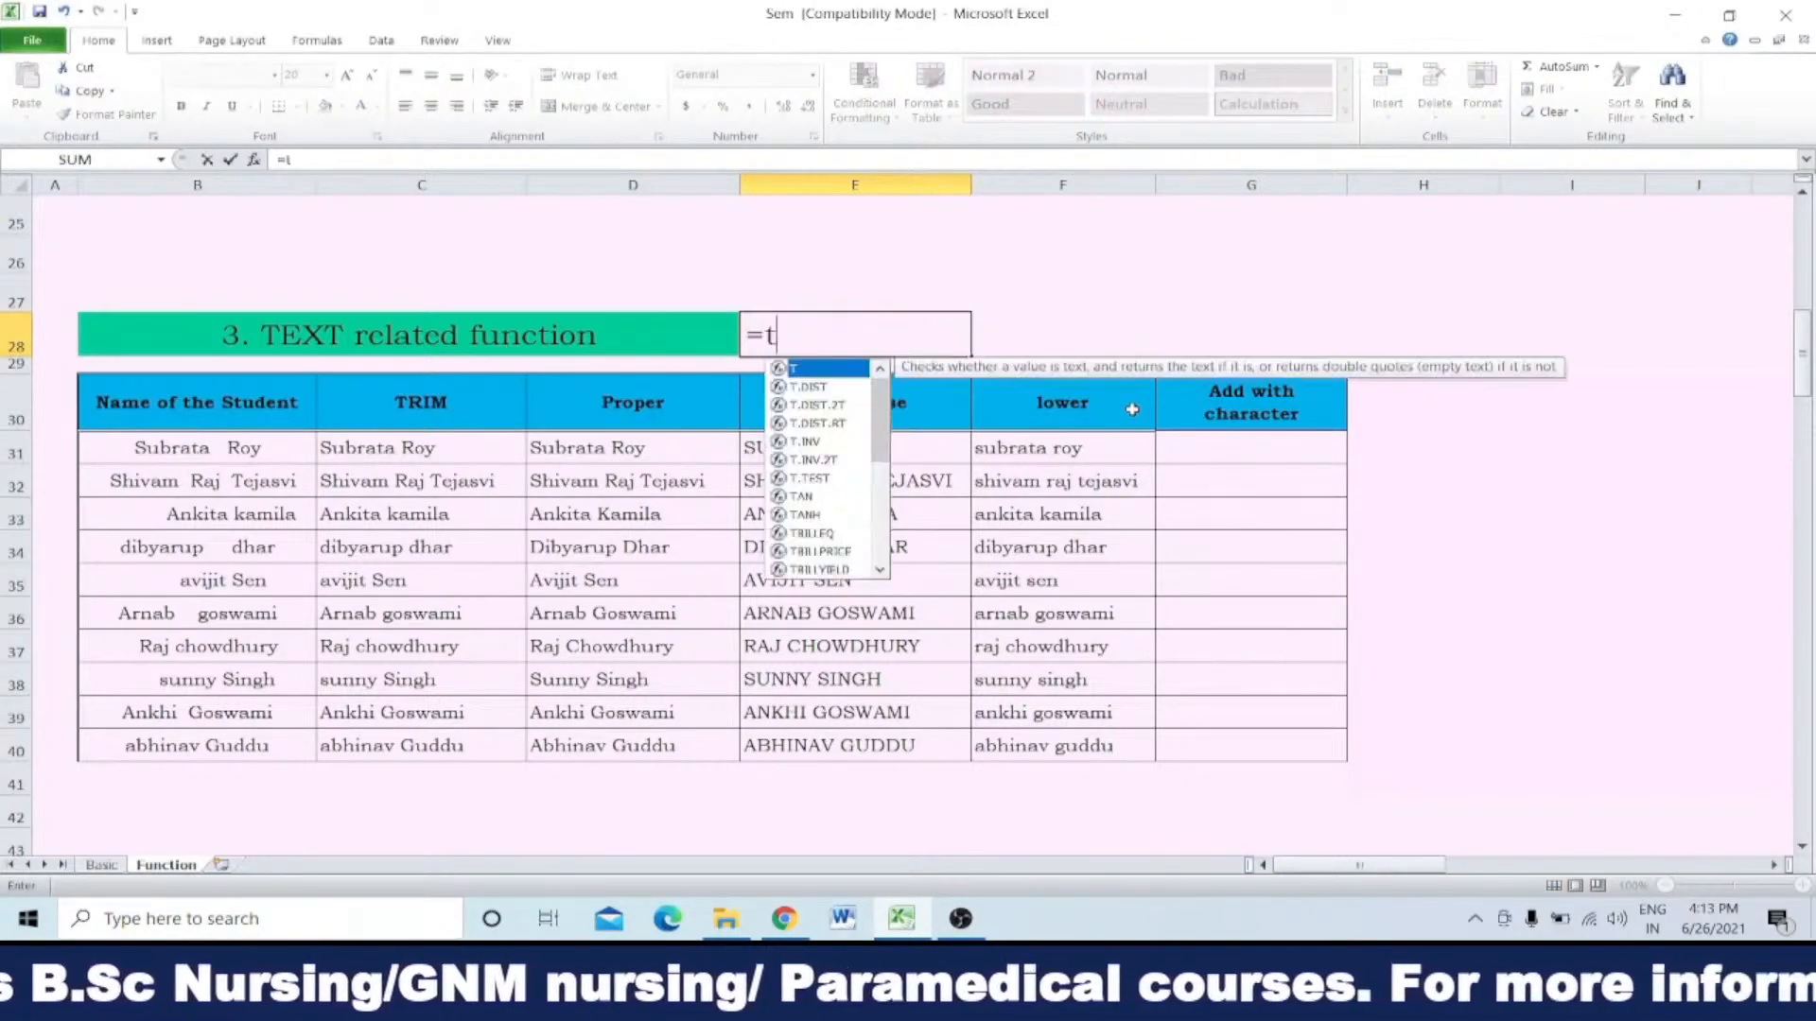
pyautogui.write('rim')
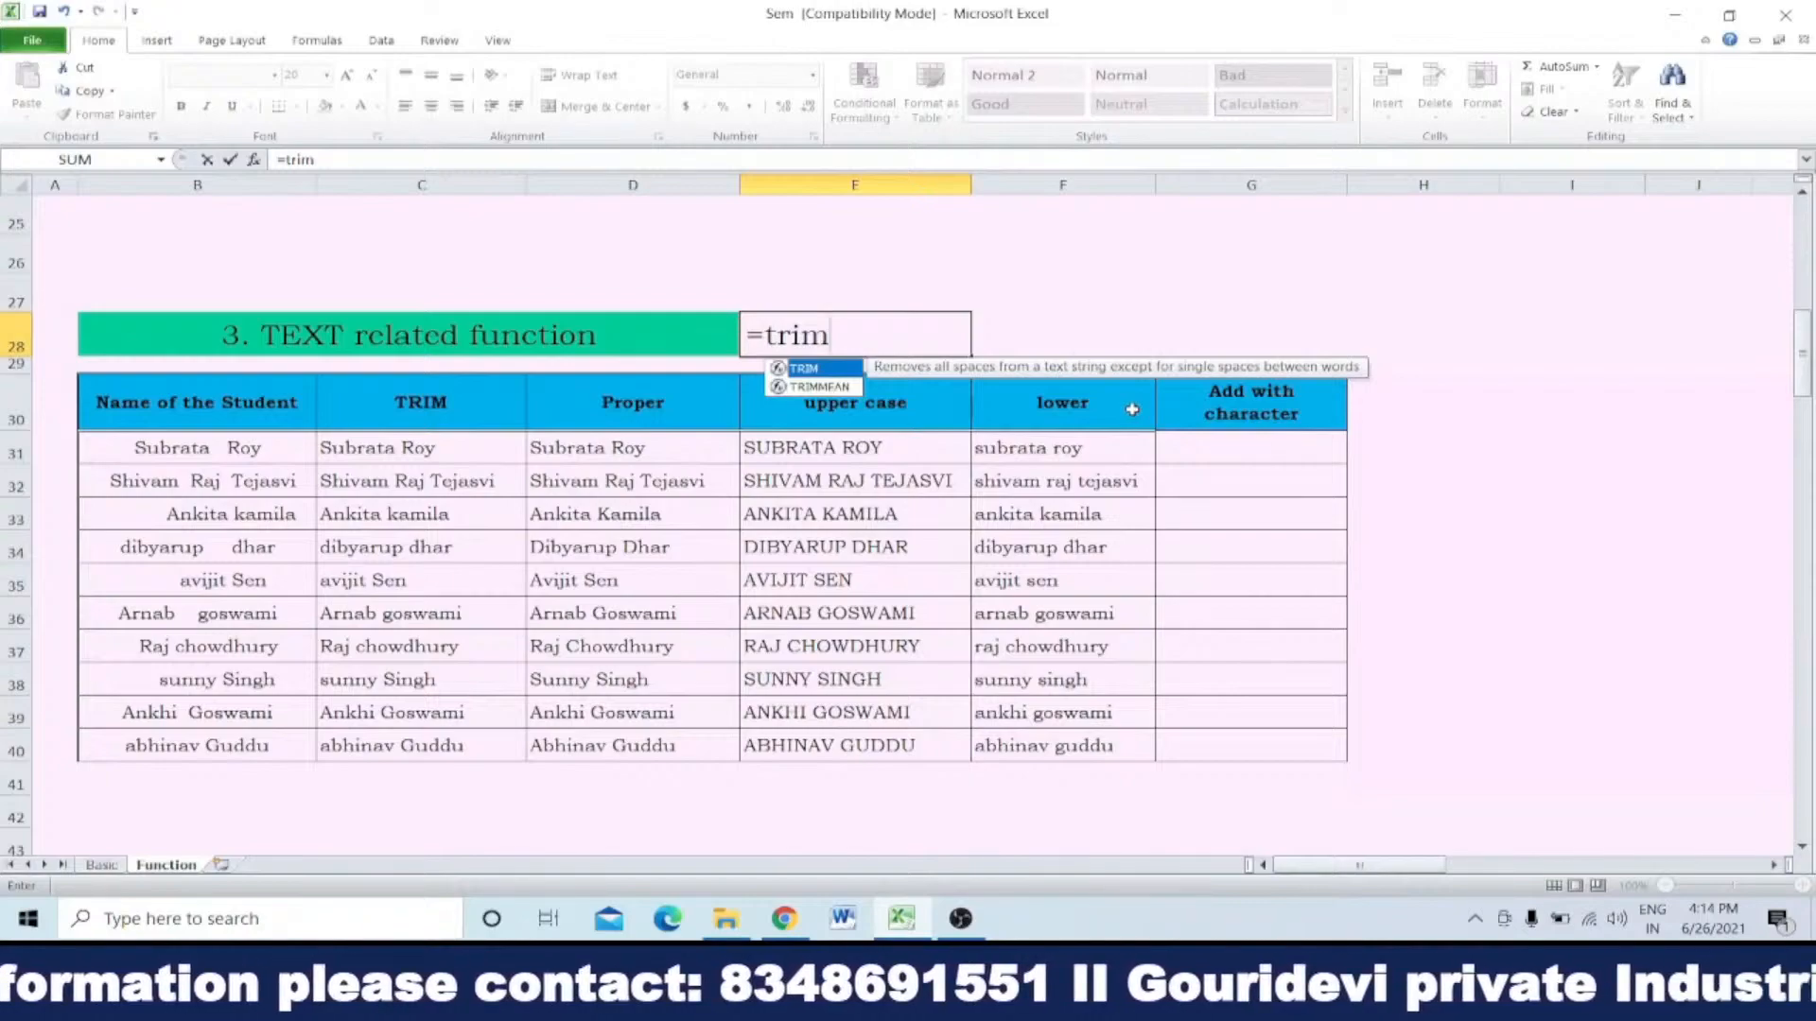
pyautogui.write('(')
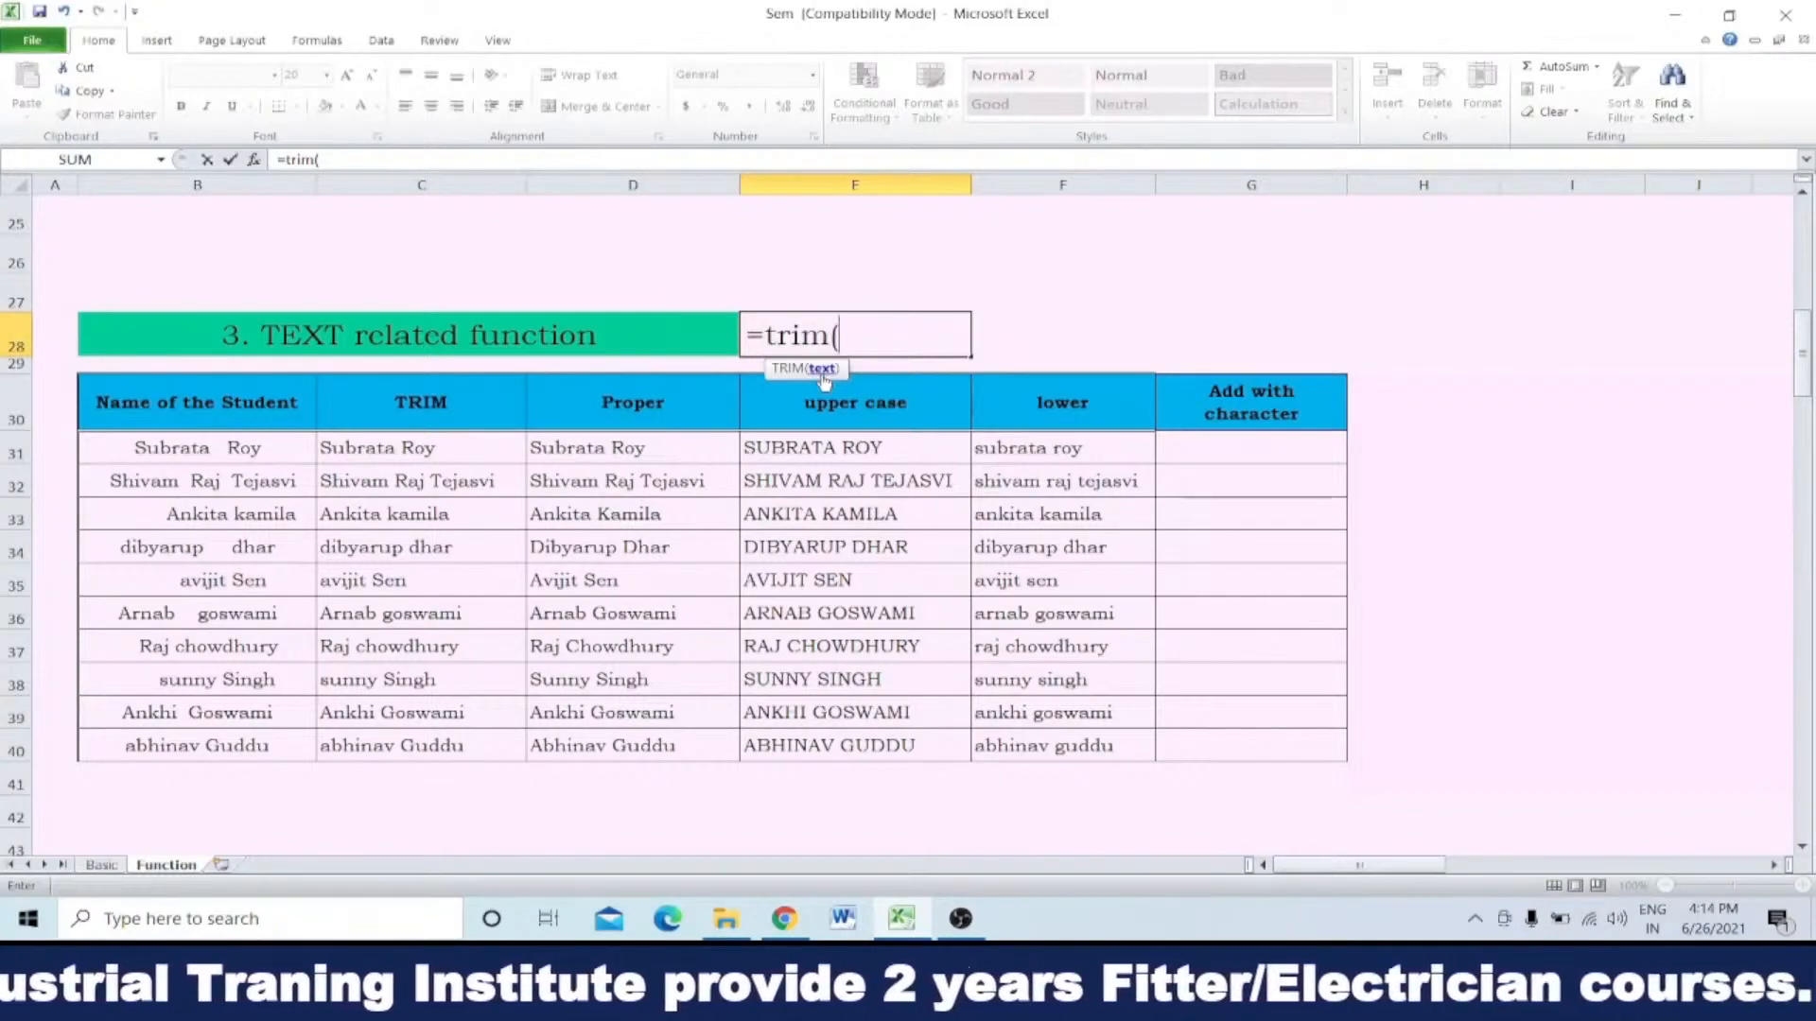
pyautogui.click(173, 445)
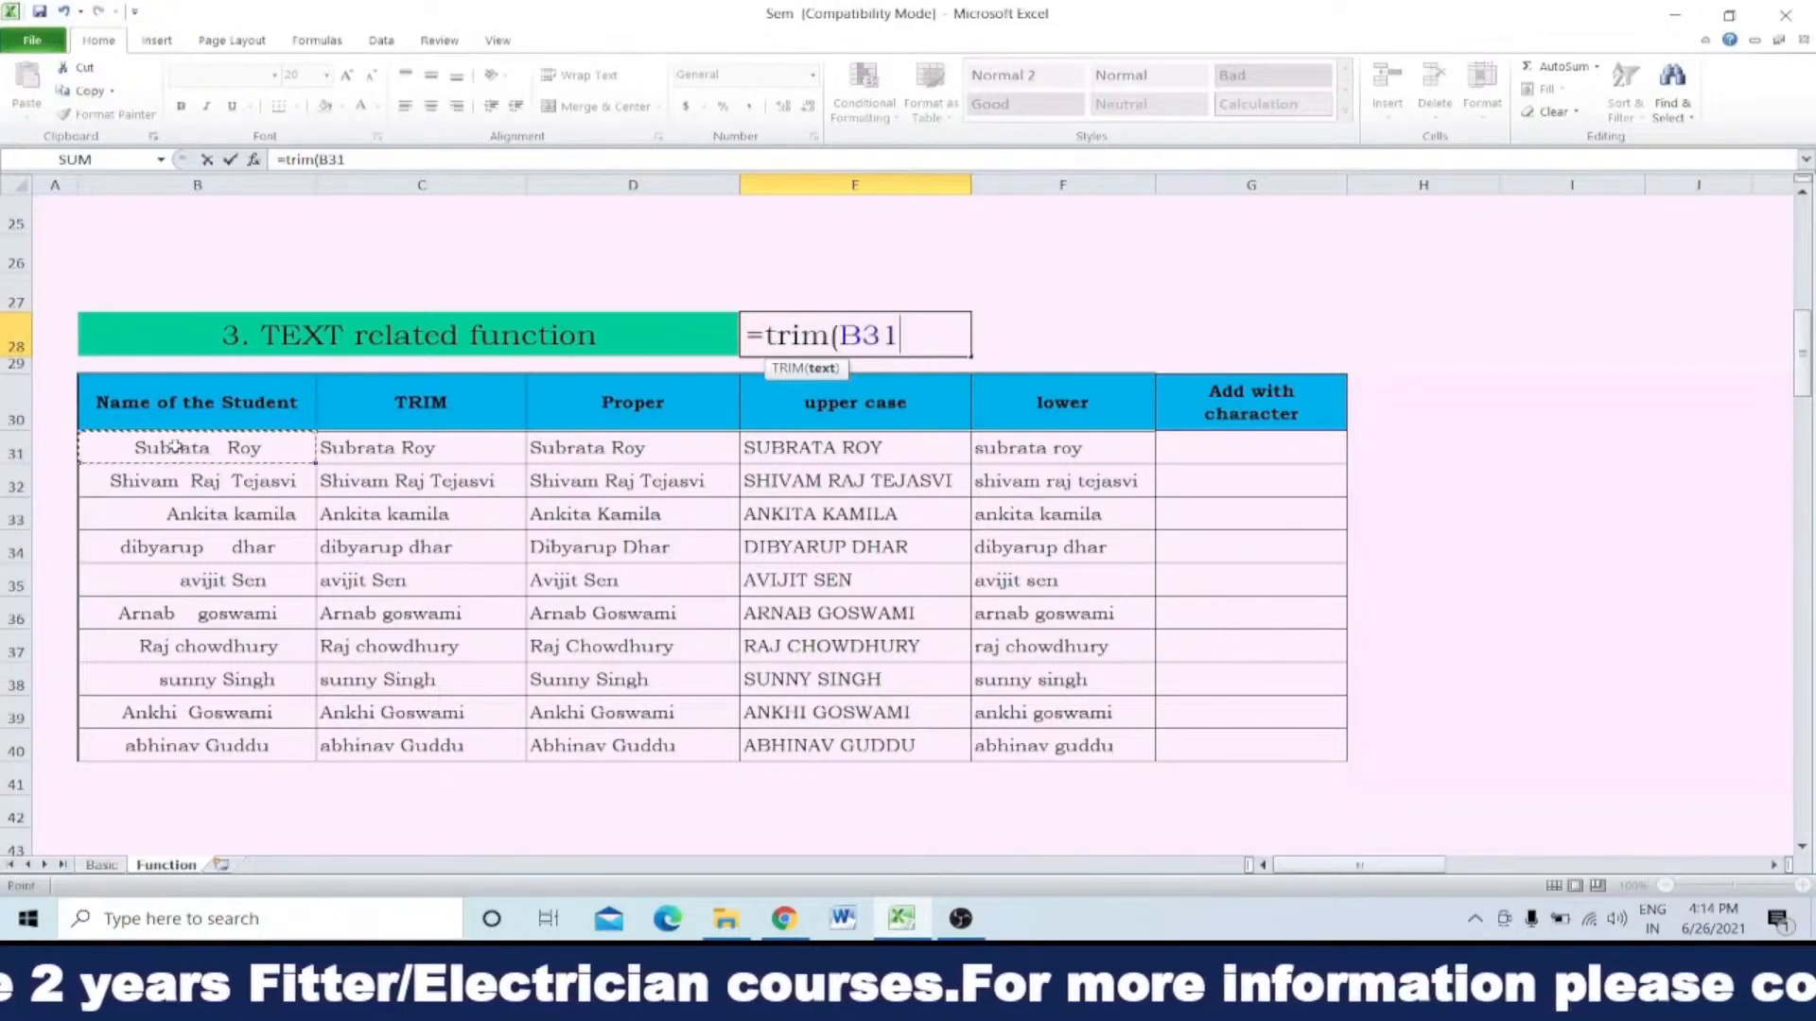
pyautogui.click(180, 711)
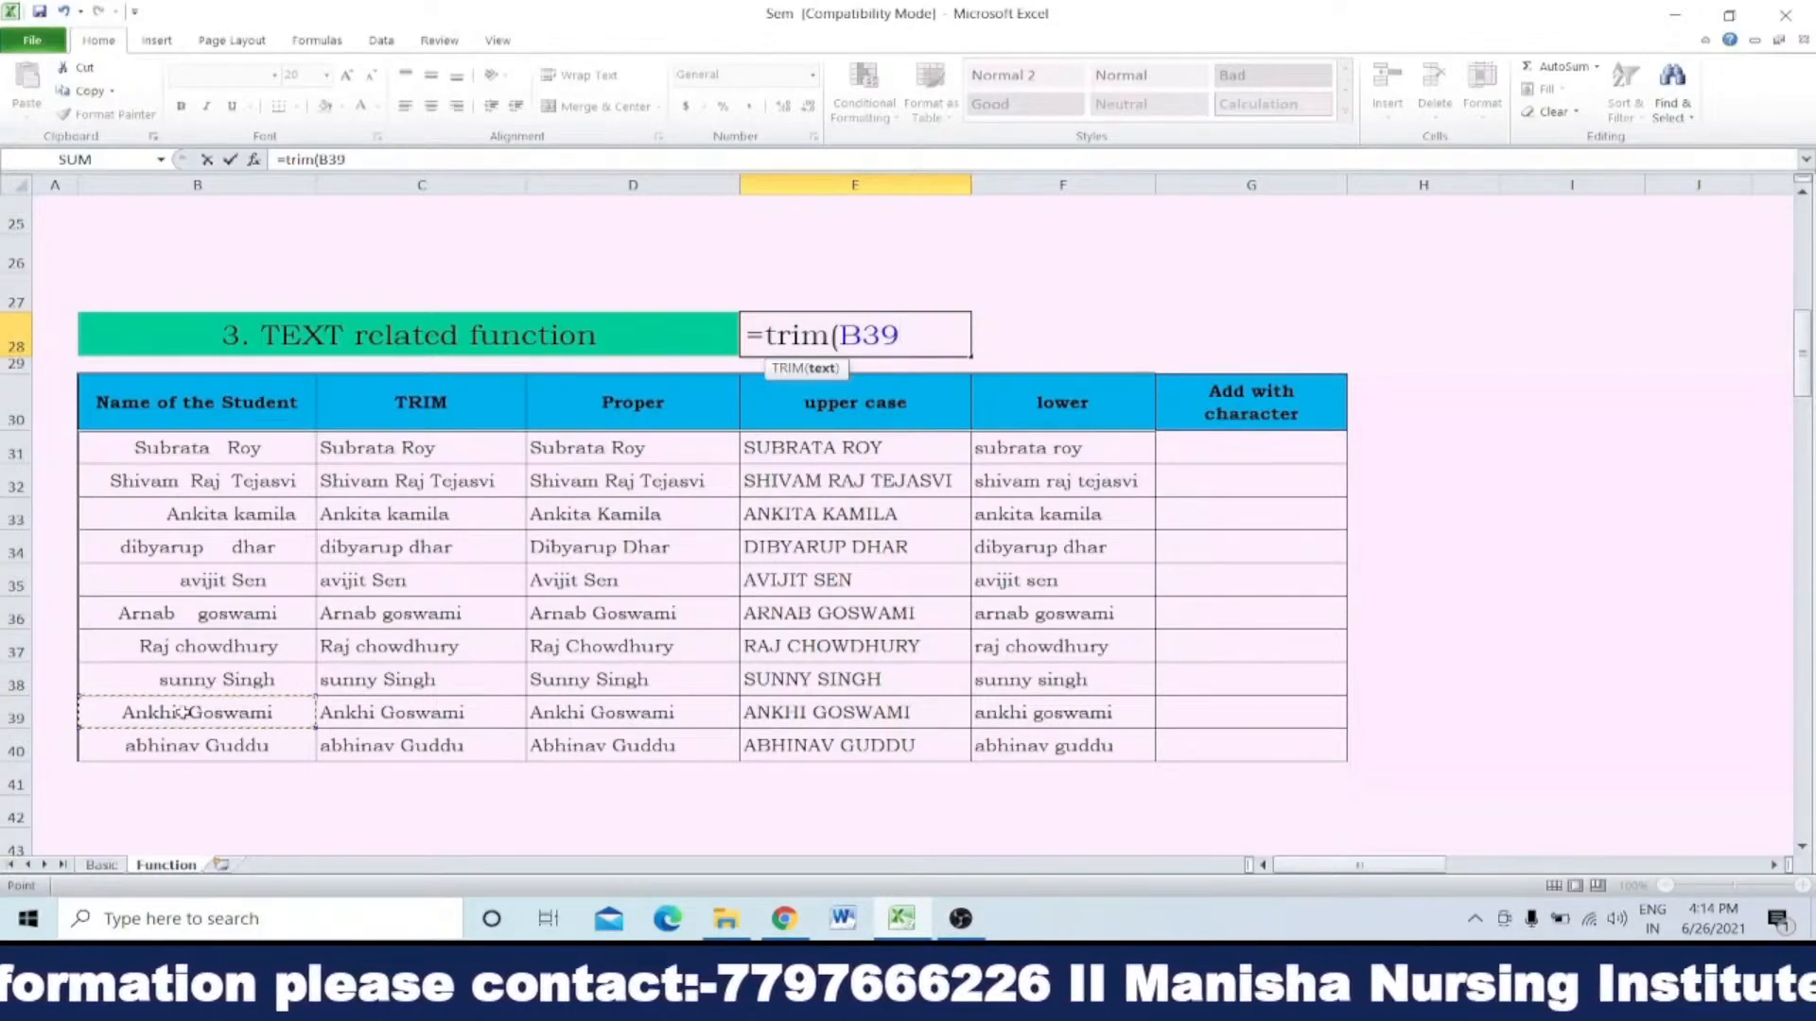
pyautogui.click(185, 447)
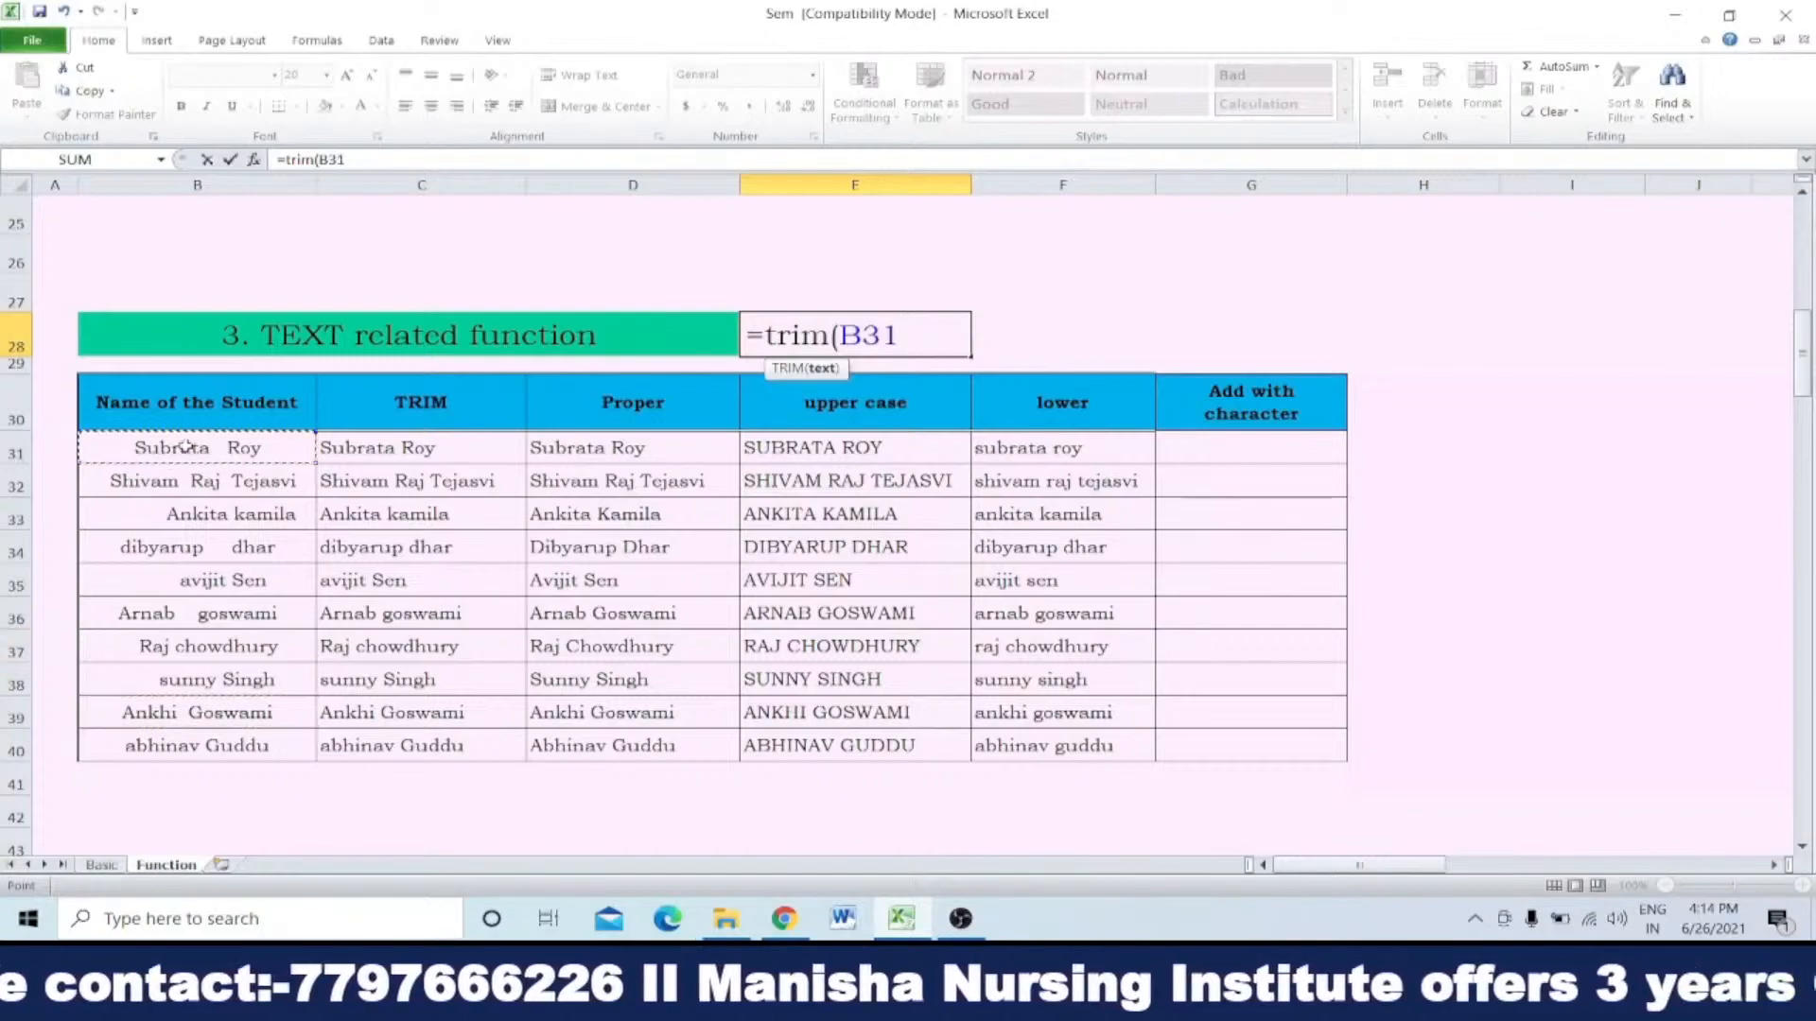
pyautogui.write(')')
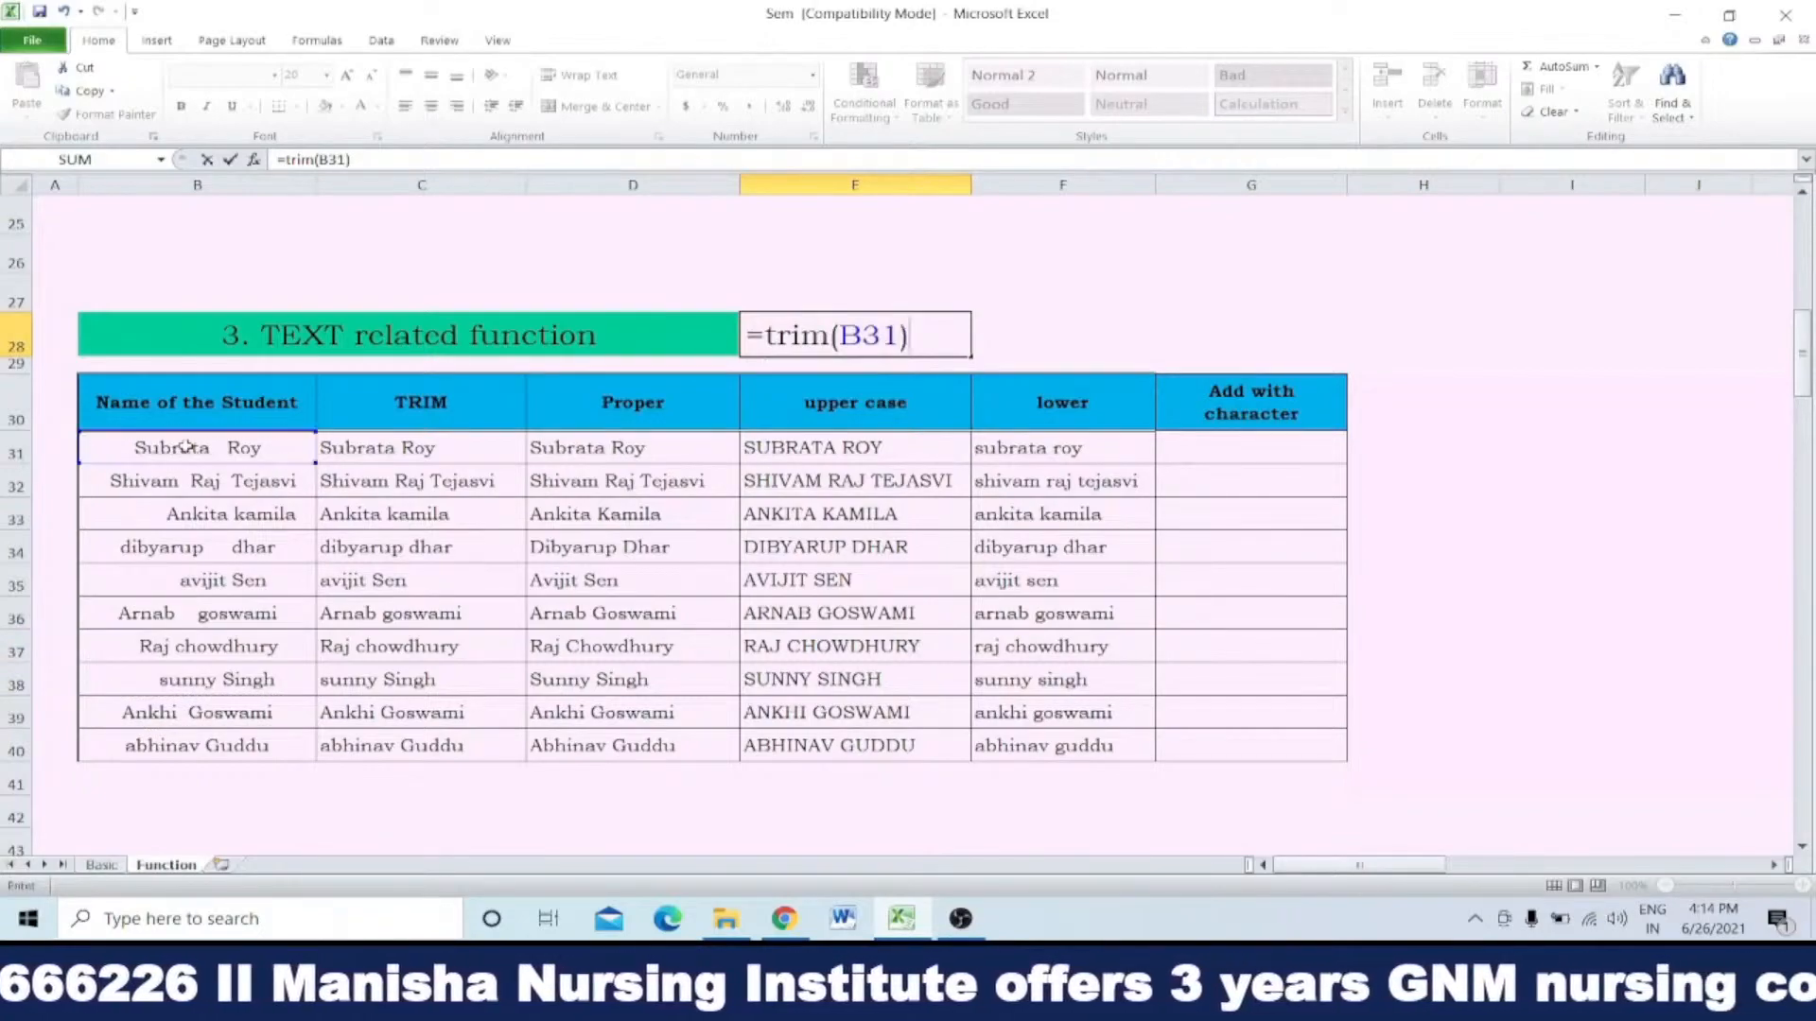
pyautogui.press('Return')
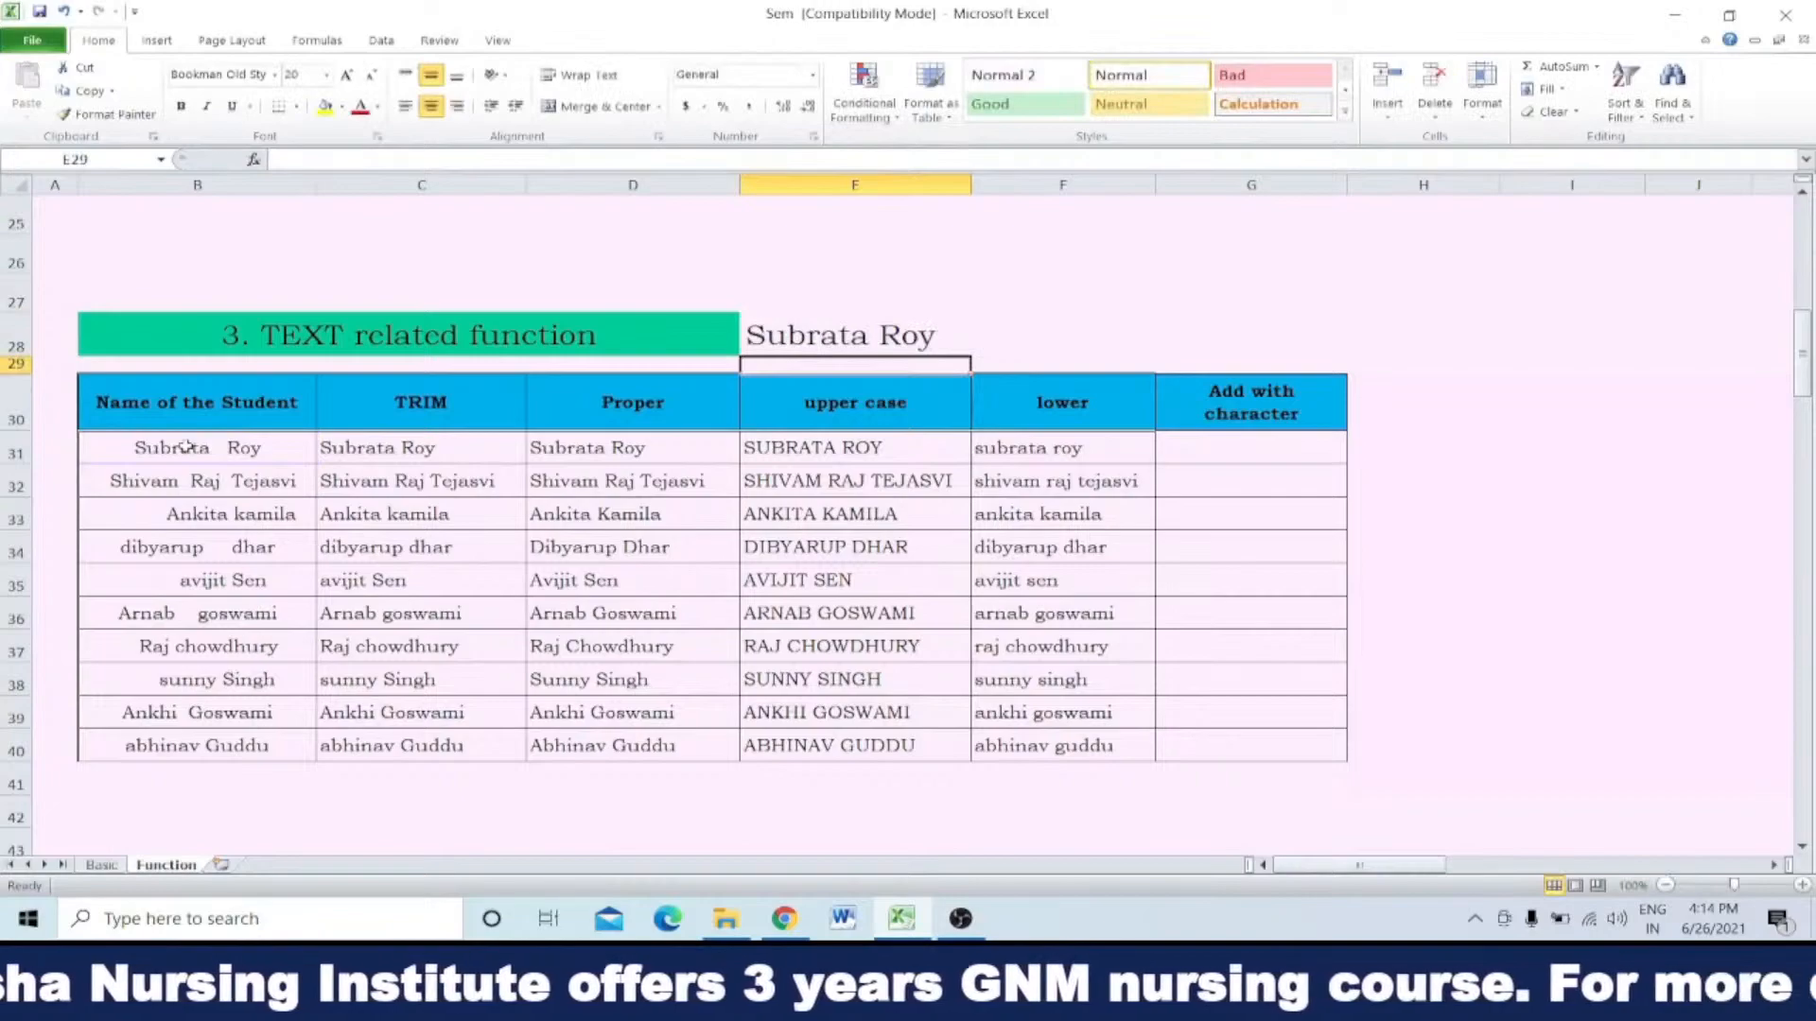
# Step: Examine the TRIM formula in C31 and how its argument refers to column B and row 31
pyautogui.doubleClick(344, 448)
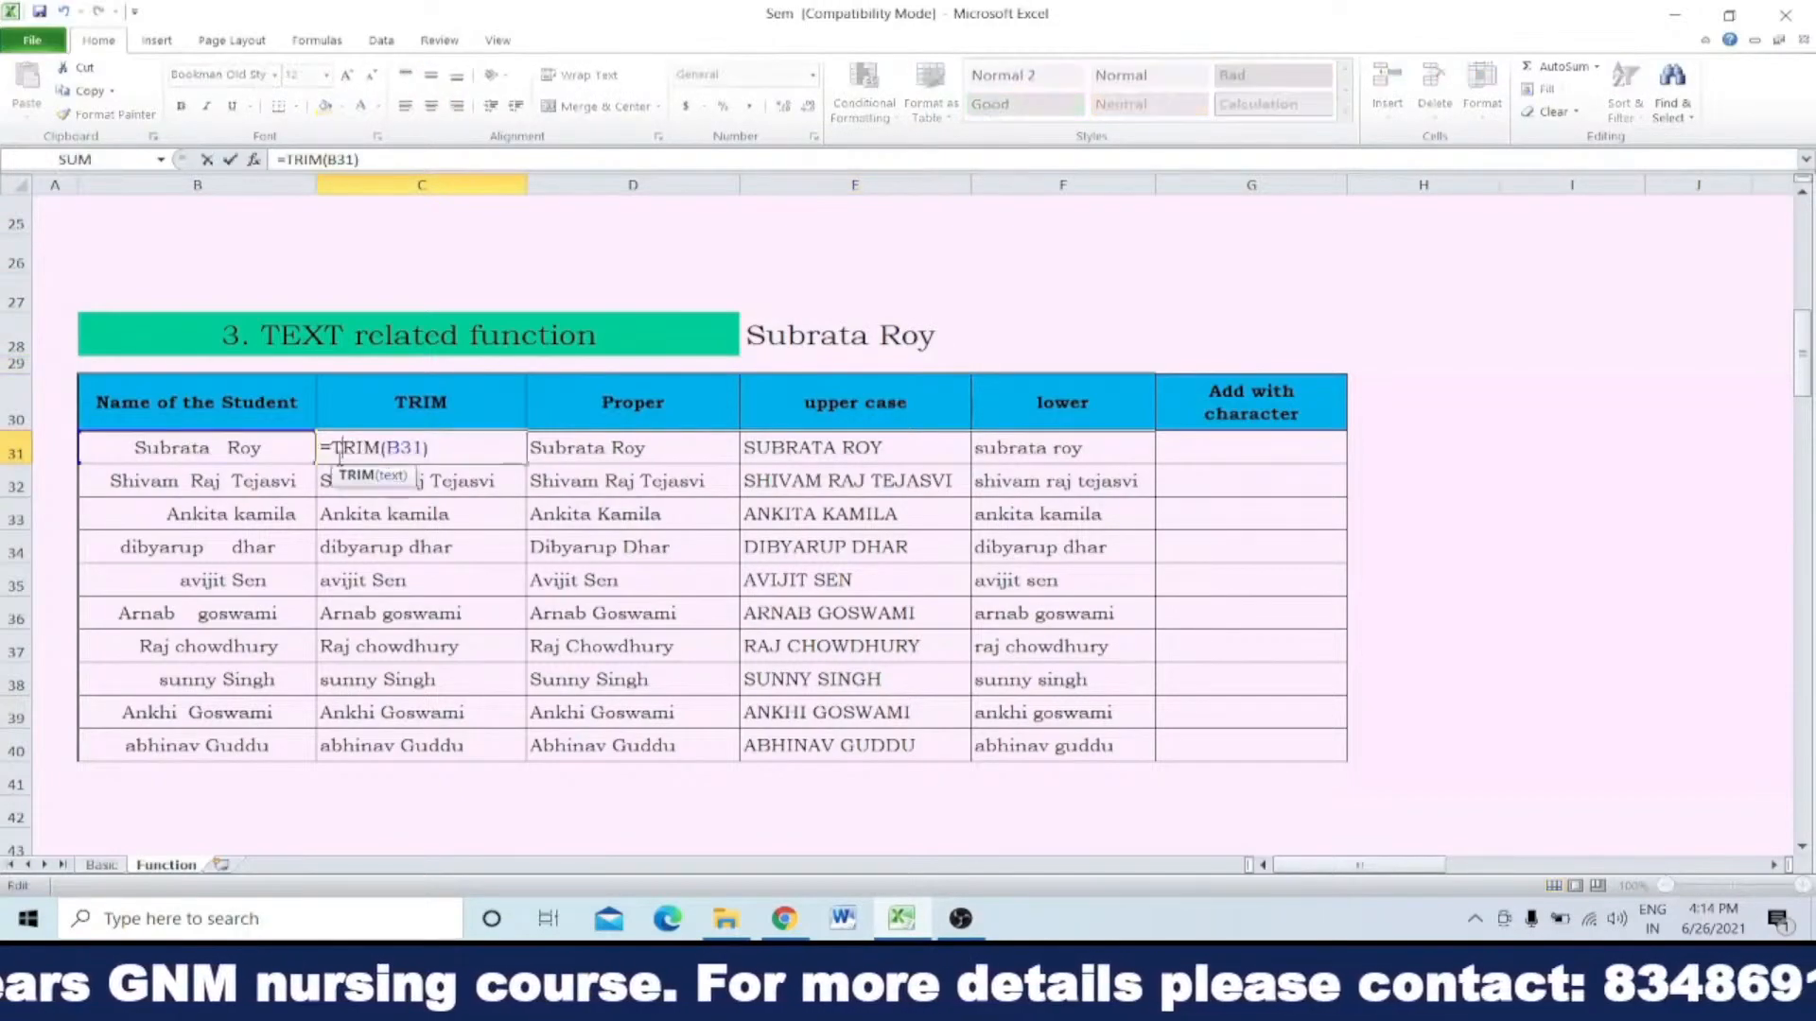
pyautogui.click(206, 184)
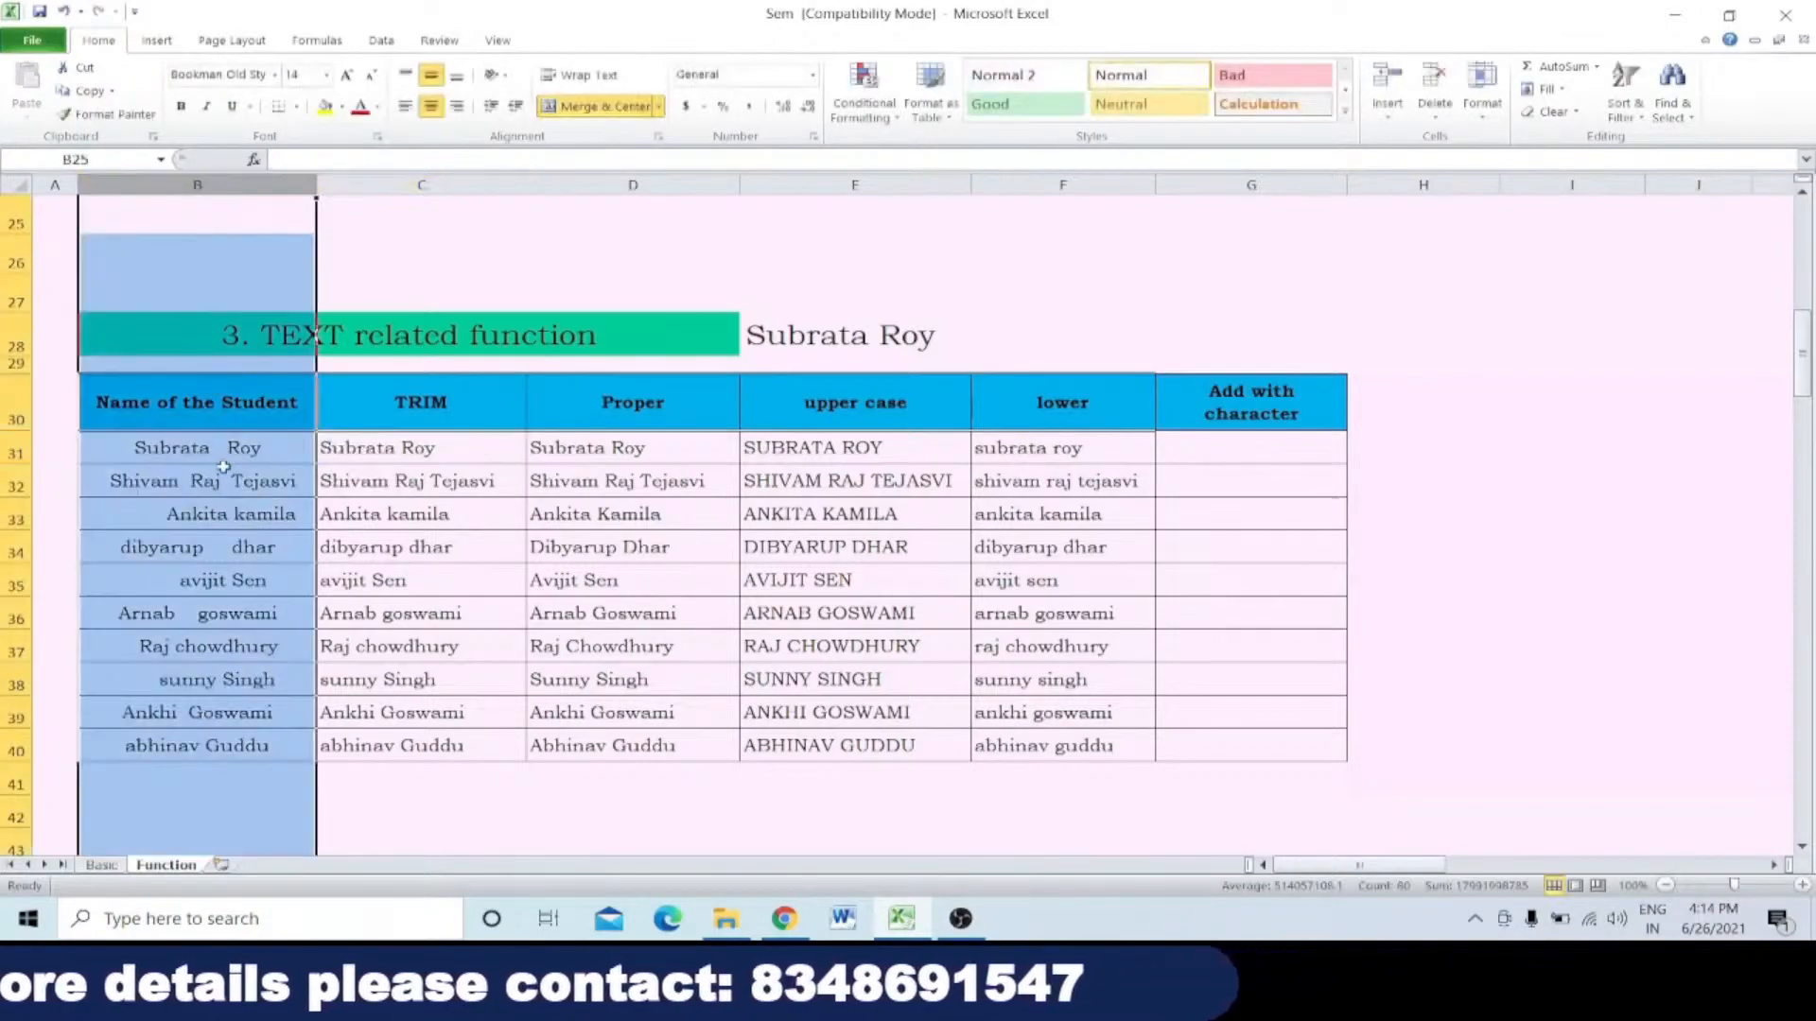
pyautogui.click(14, 447)
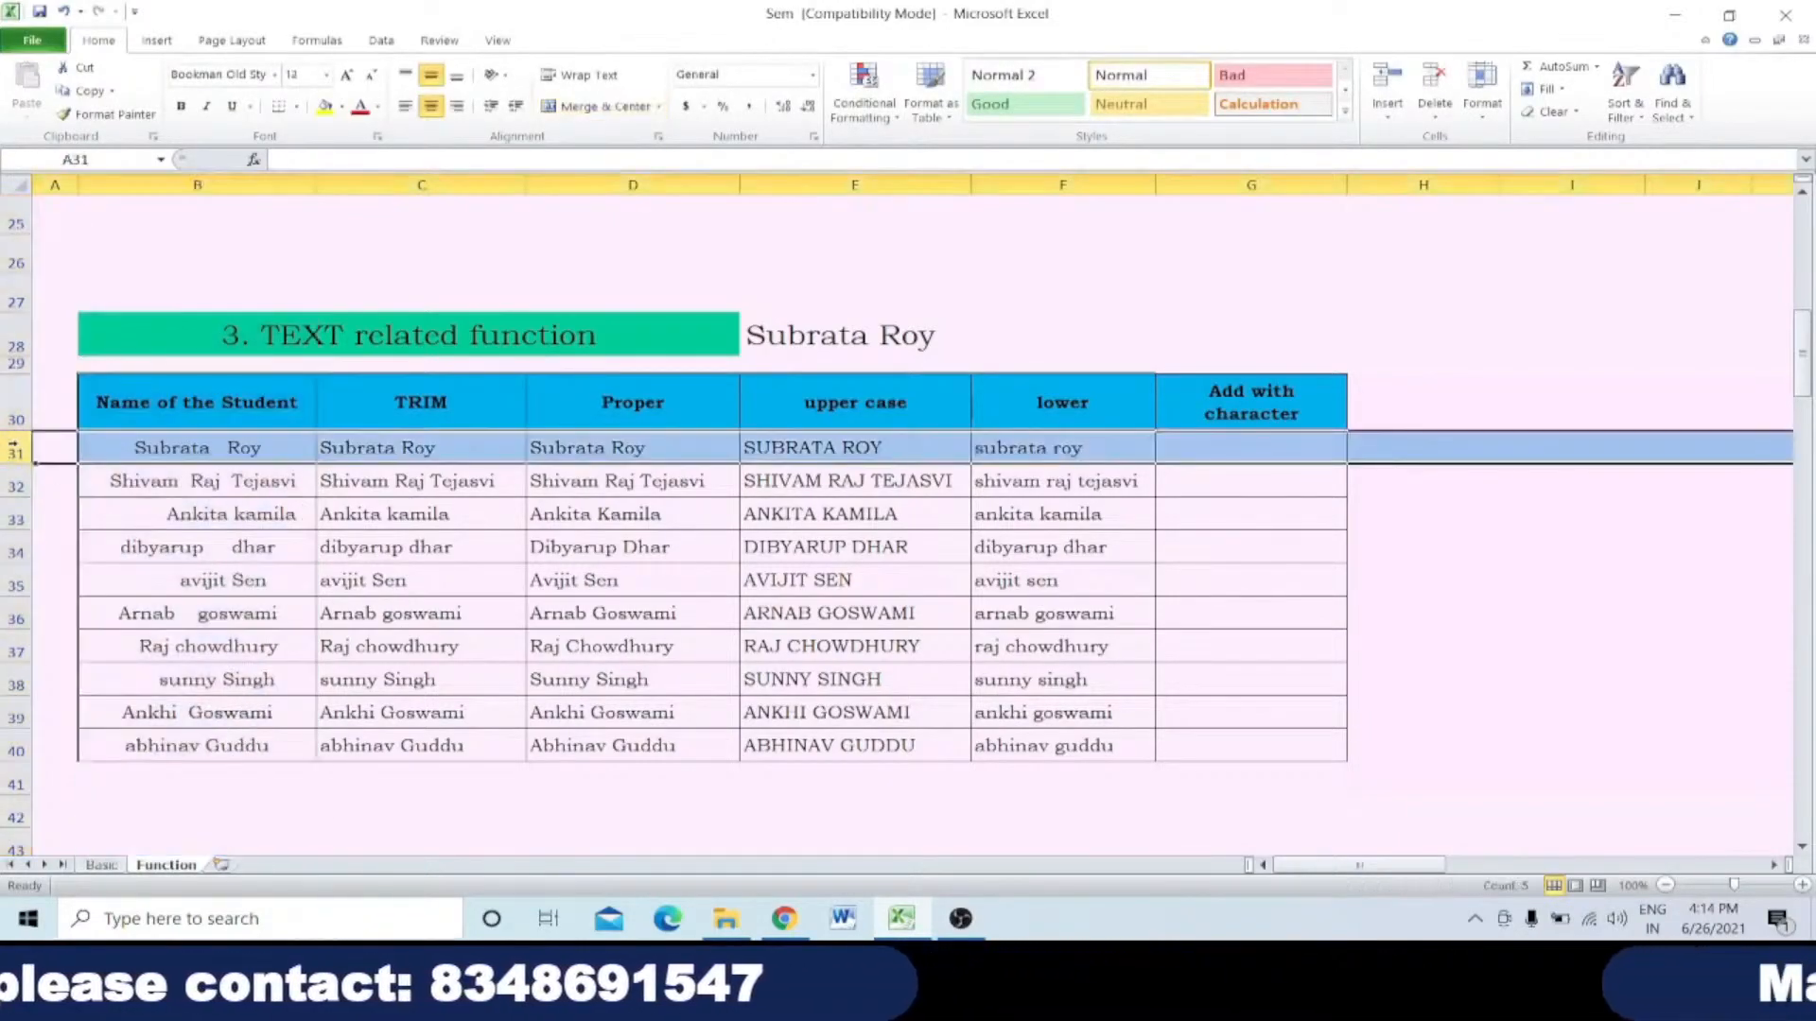
pyautogui.click(173, 448)
pyautogui.doubleClick(364, 448)
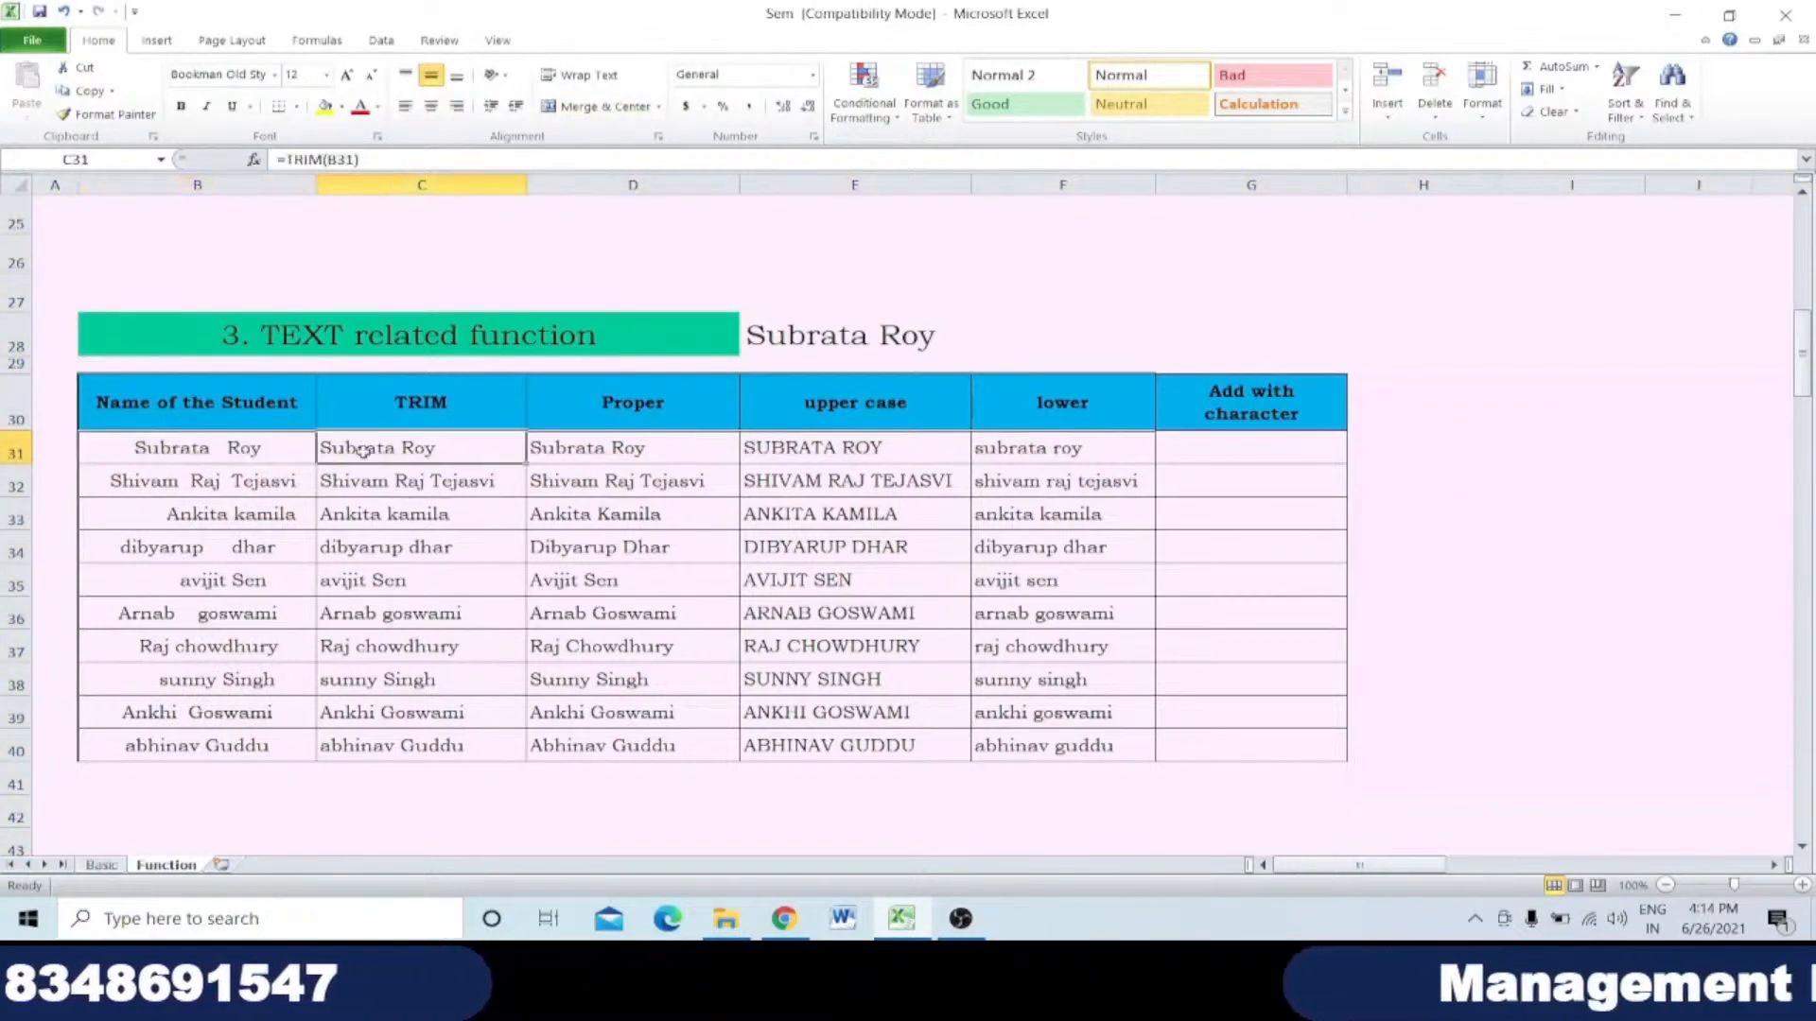
pyautogui.moveTo(386, 447); pyautogui.dragTo(412, 448)
pyautogui.click(406, 448)
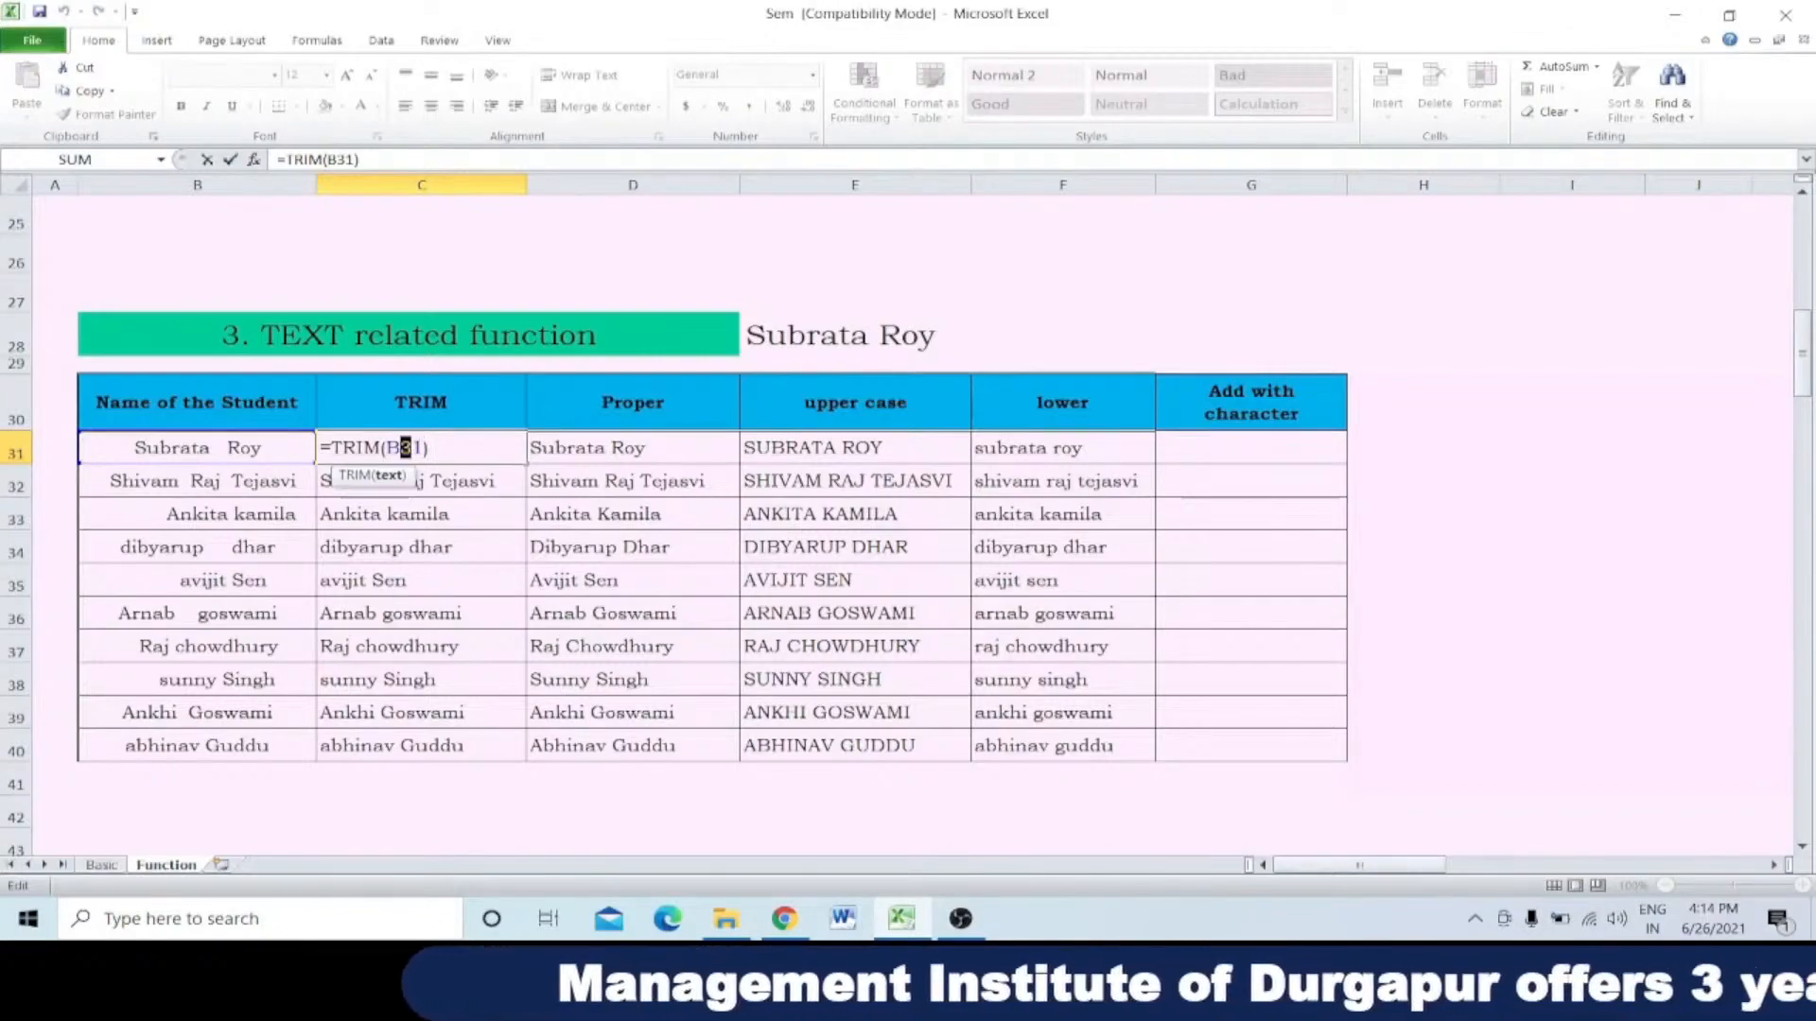
pyautogui.click(425, 449)
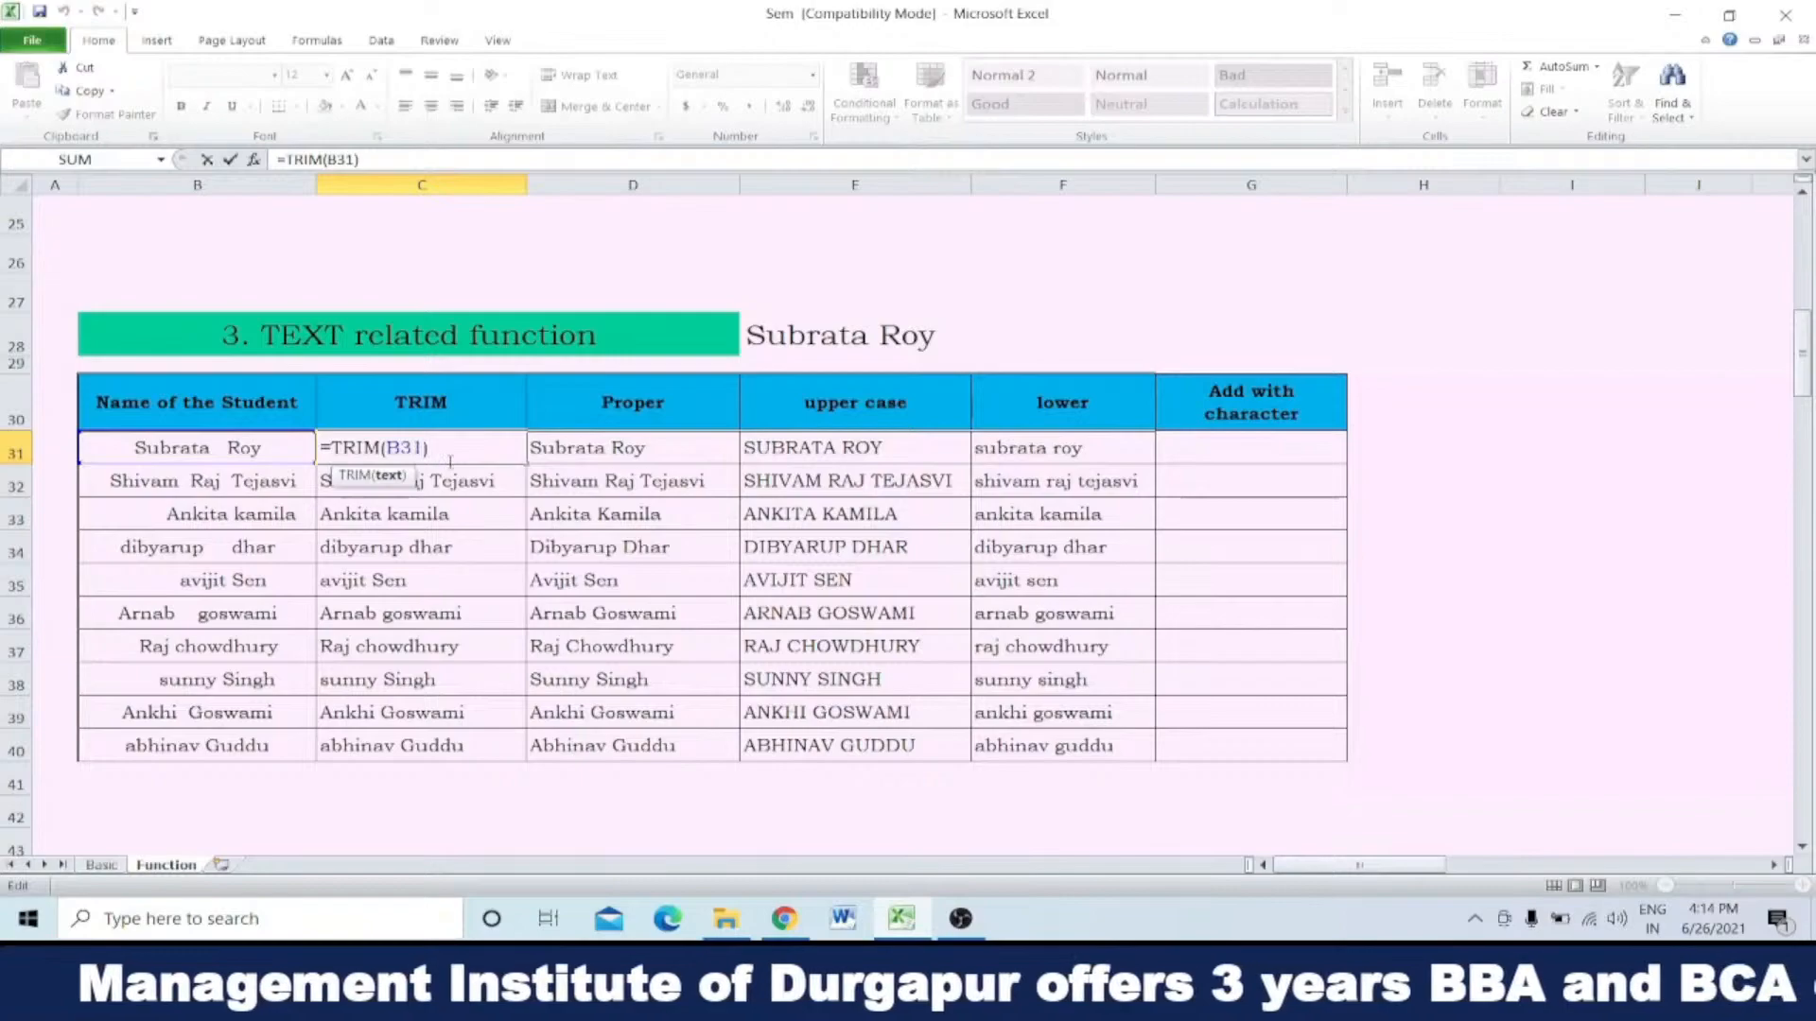
# Step: Re-enter E28's TRIM formula without its closing parenthesis, and check the formula in the cell again
pyautogui.click(854, 335)
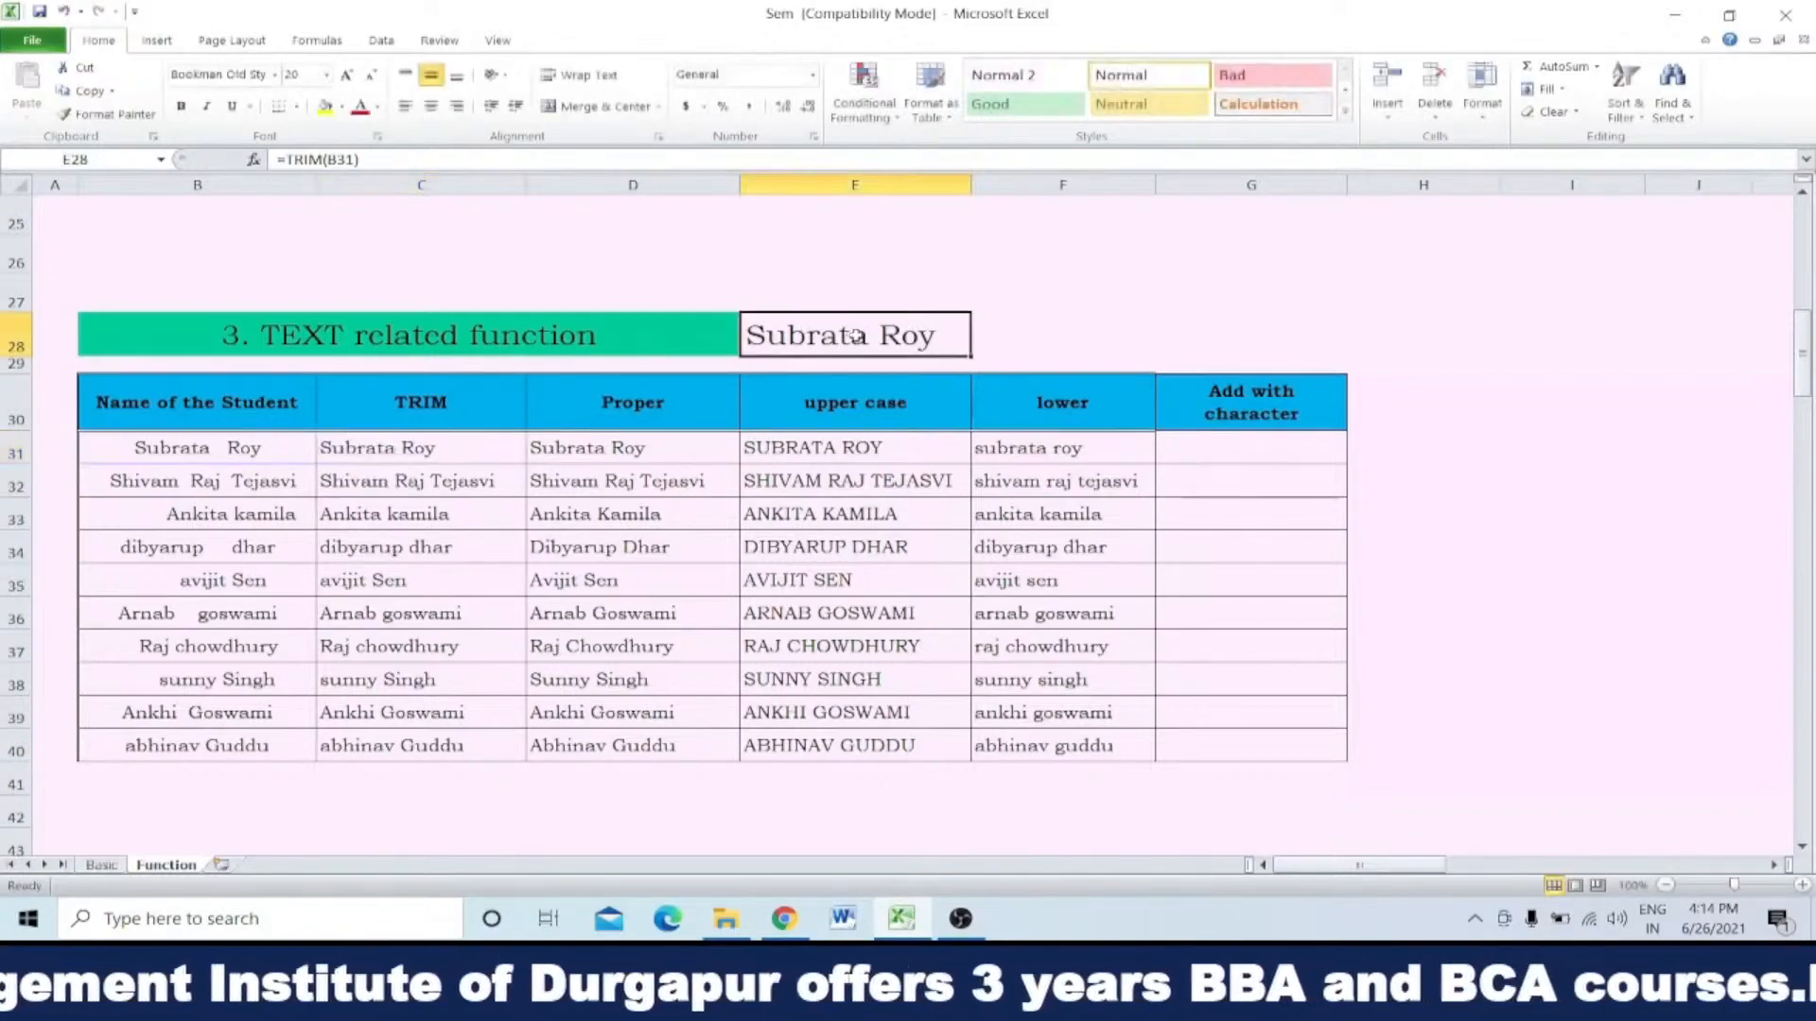
pyautogui.doubleClick(917, 333)
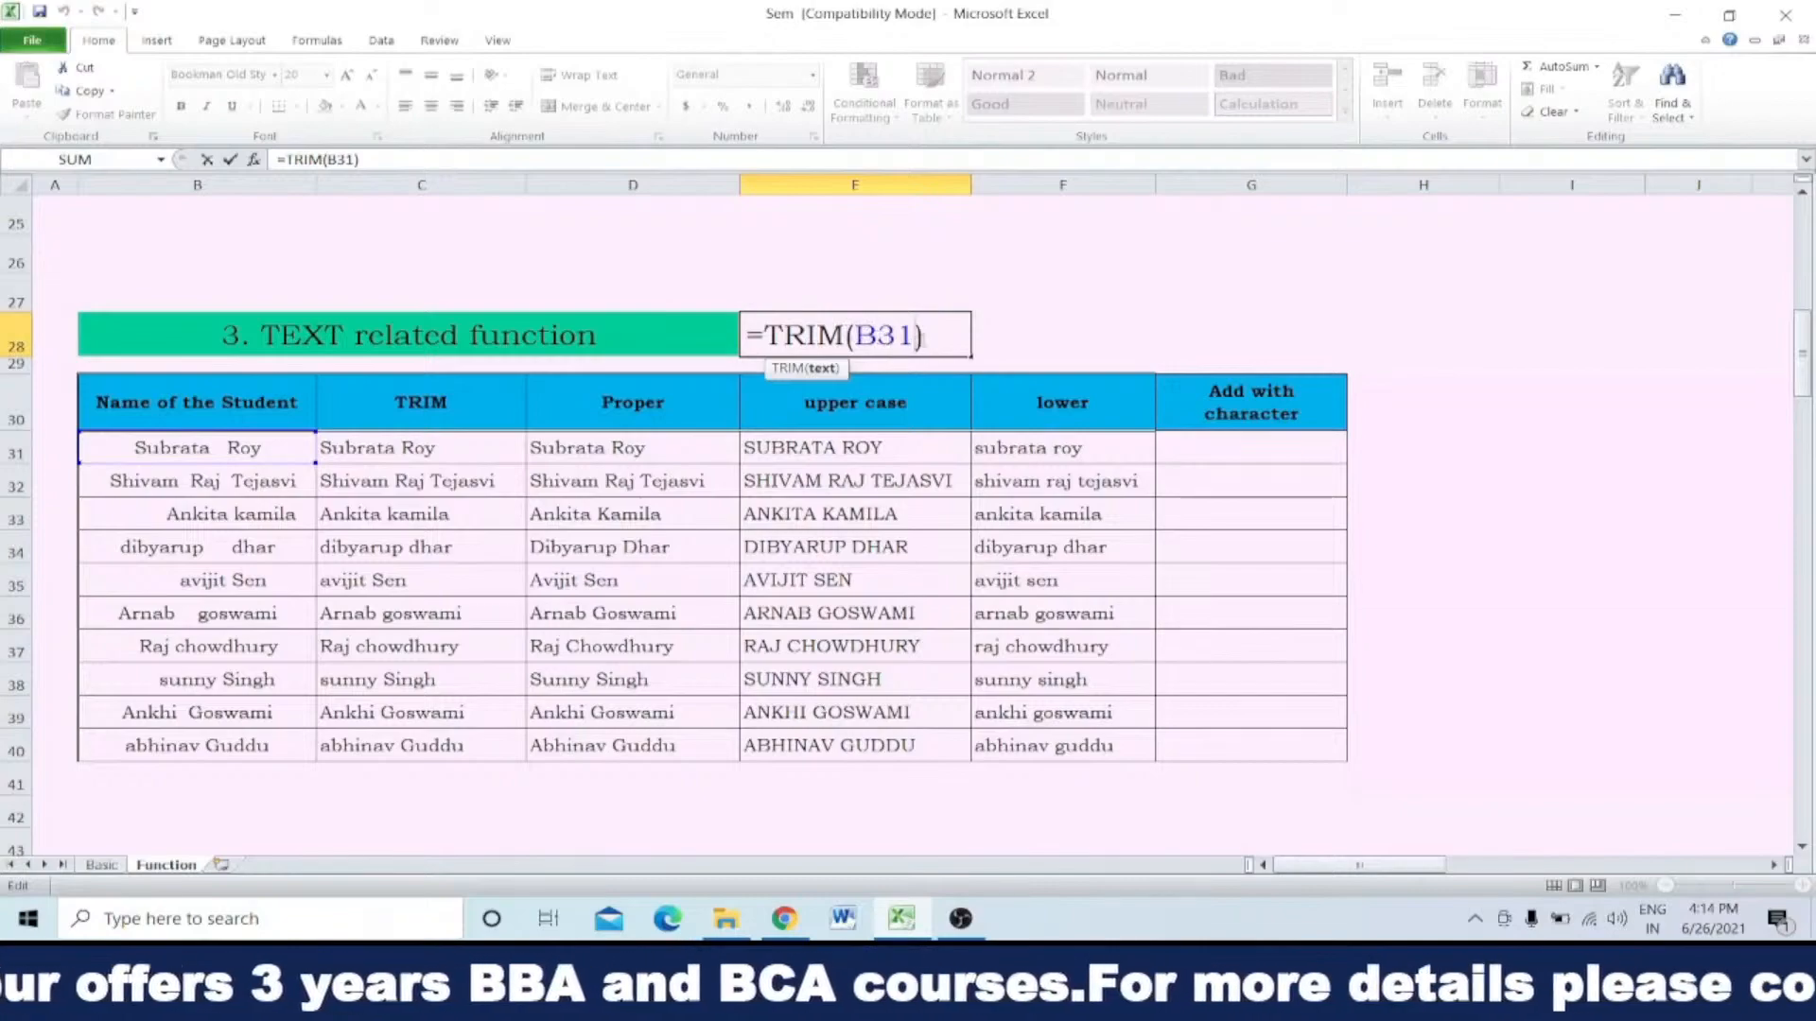
pyautogui.press('BackSpace')
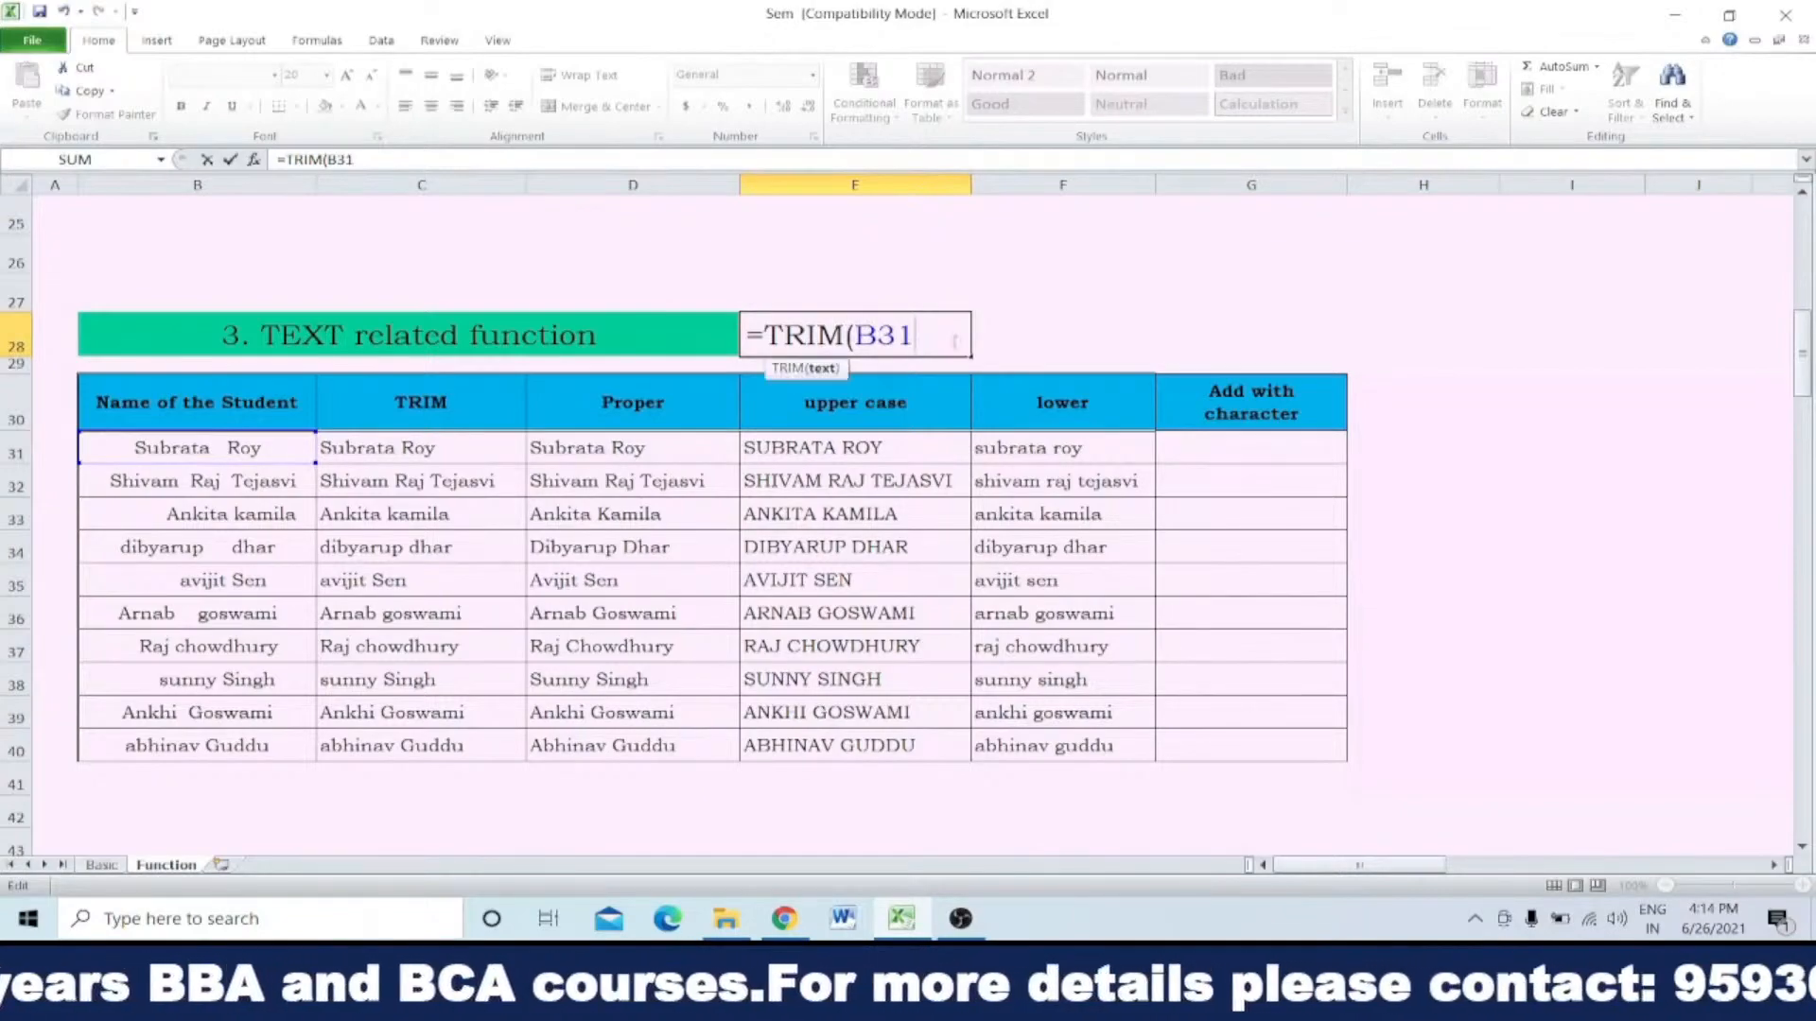
pyautogui.press('Return')
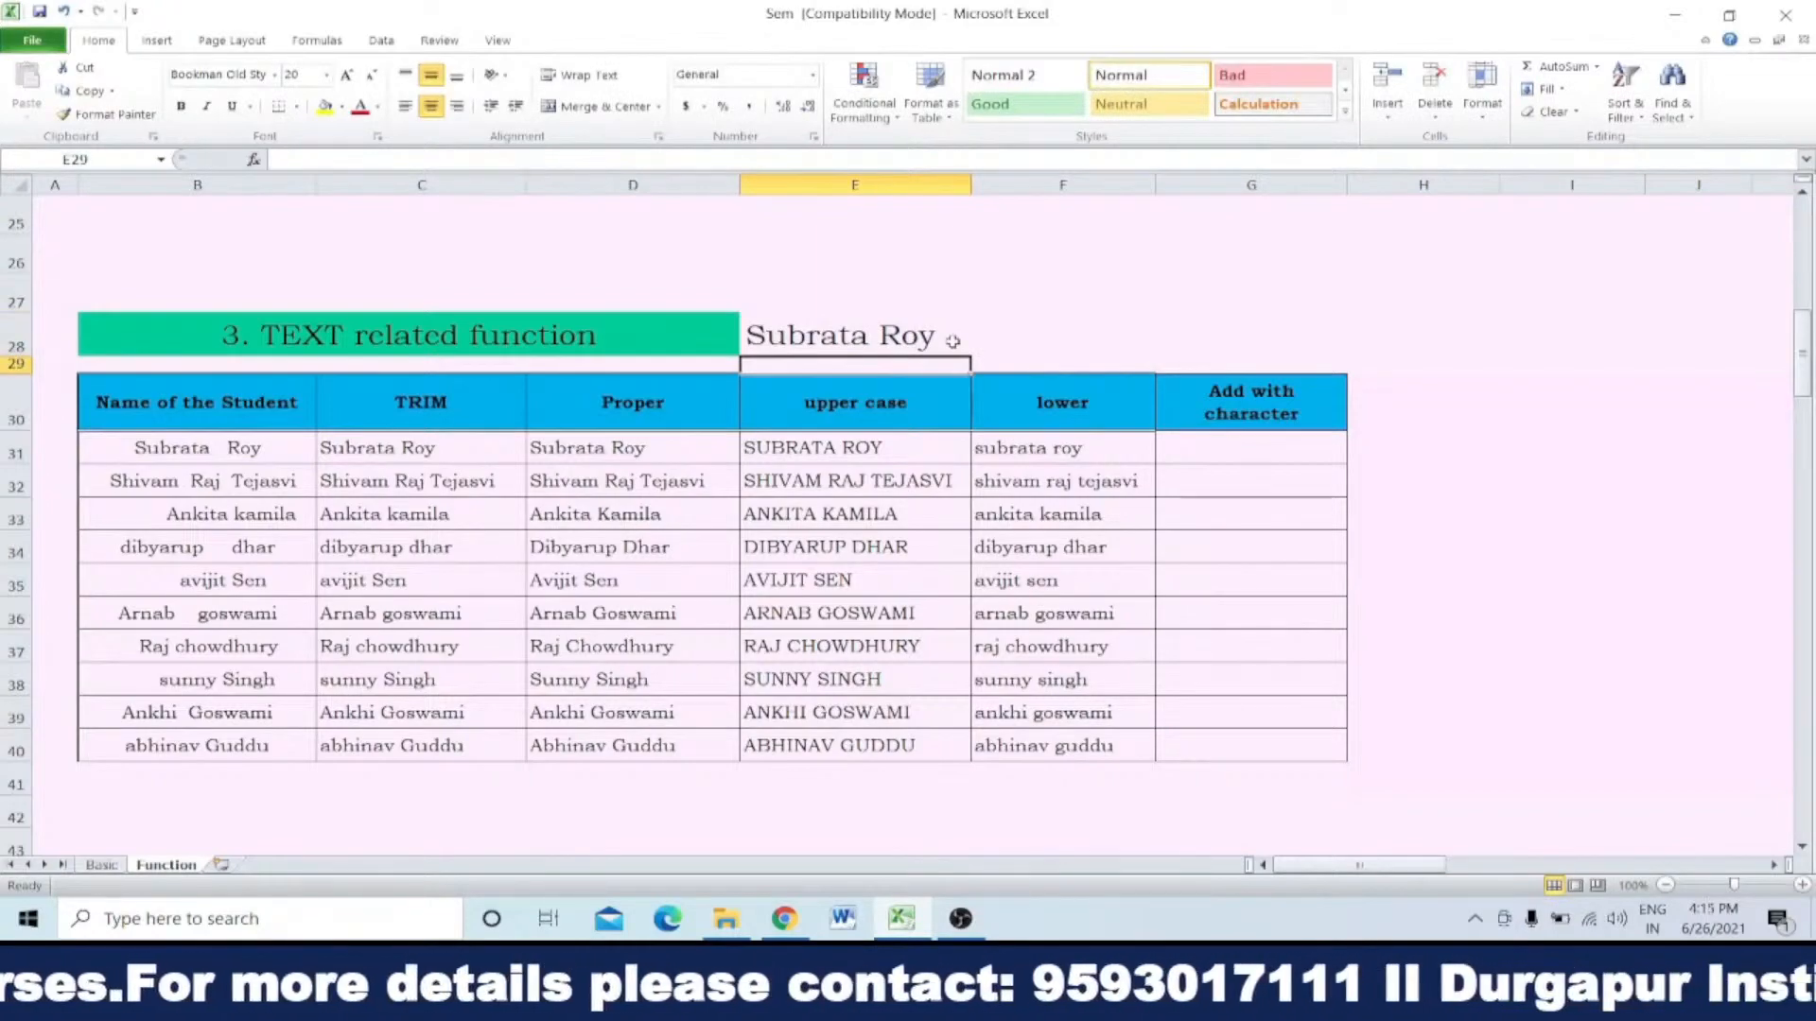
pyautogui.doubleClick(856, 335)
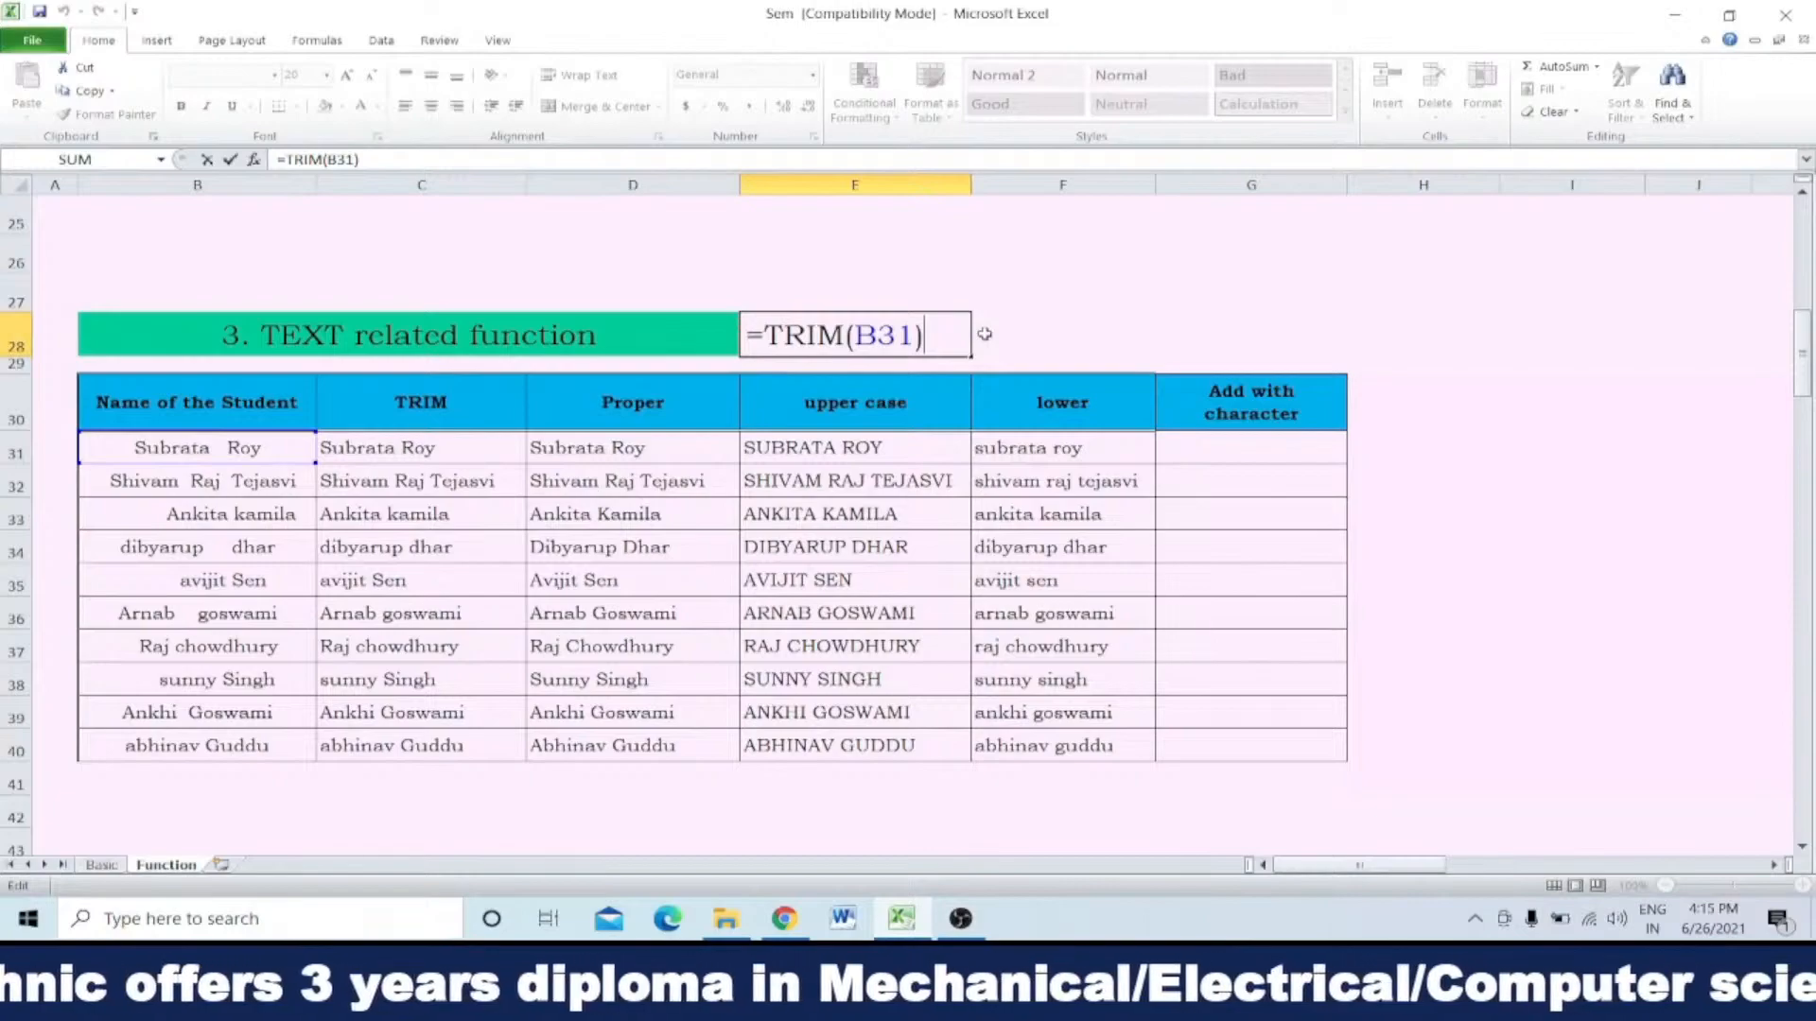
pyautogui.press('Return')
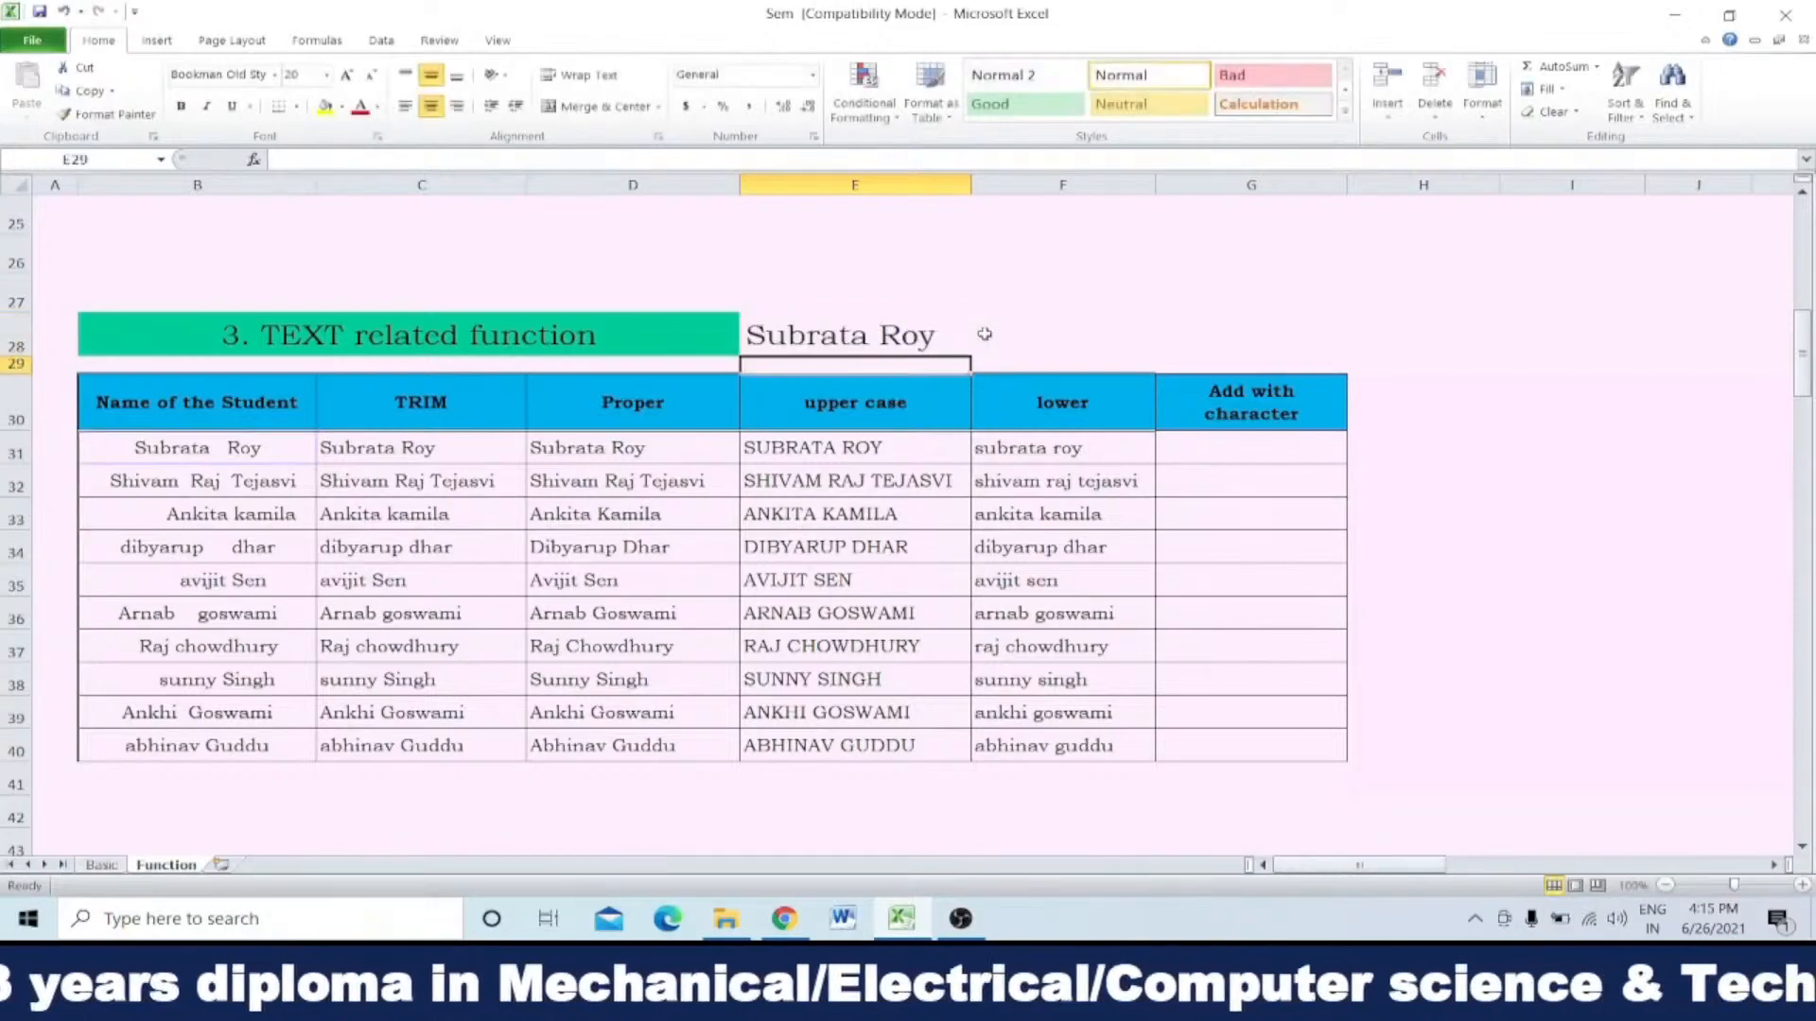
# Step: Examine the Proper column heading and the TRIM formulas in C31 and C34, leaving C34's formula as it is
pyautogui.click(586, 402)
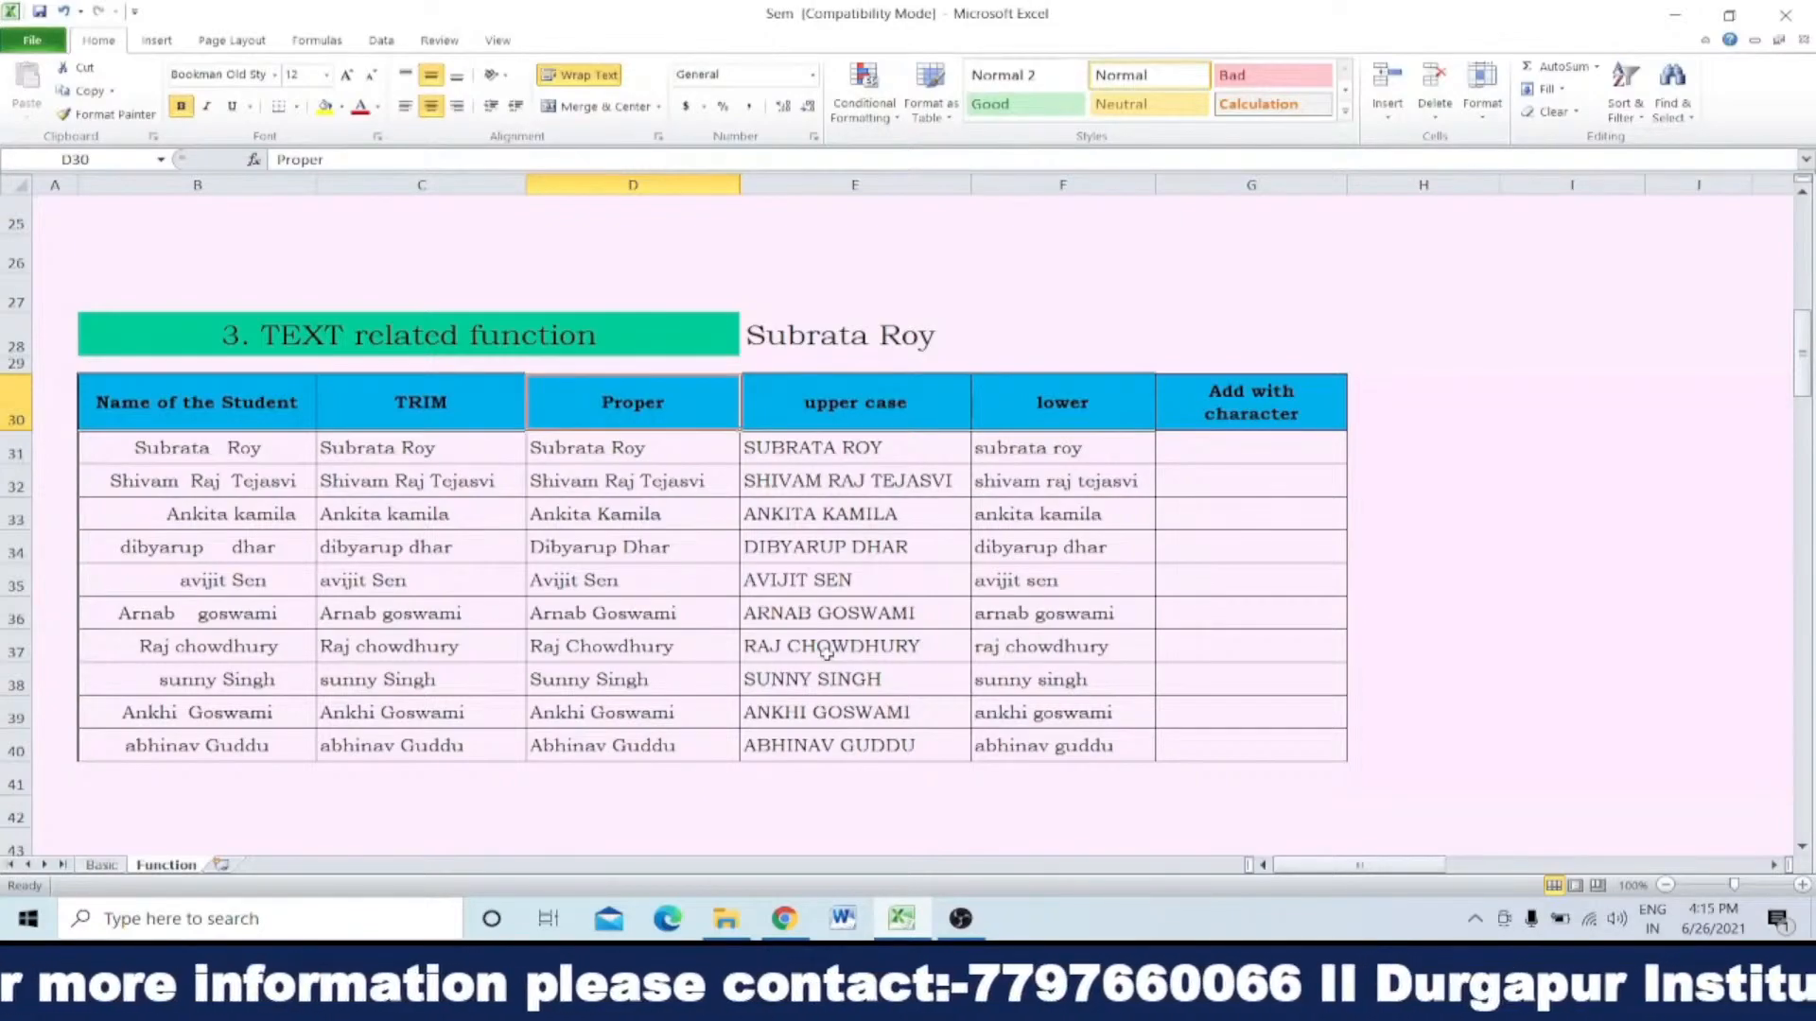
pyautogui.click(413, 452)
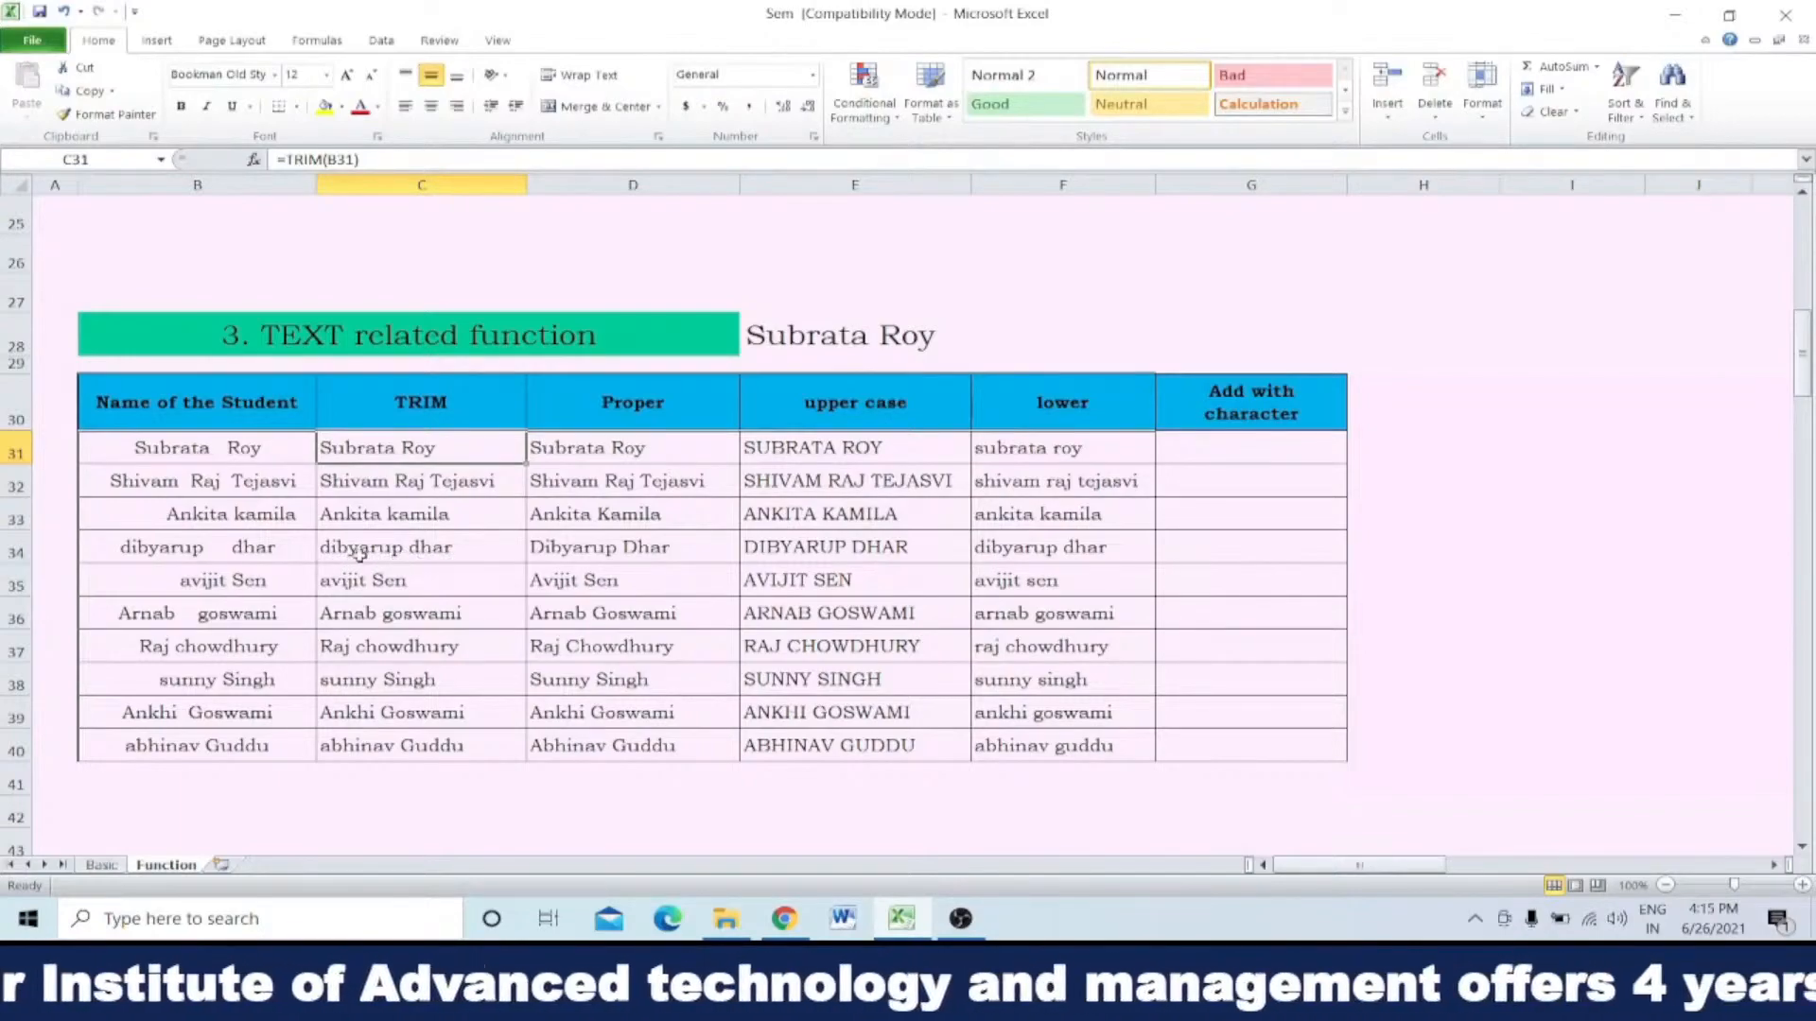
pyautogui.click(331, 548)
pyautogui.doubleClick(331, 548)
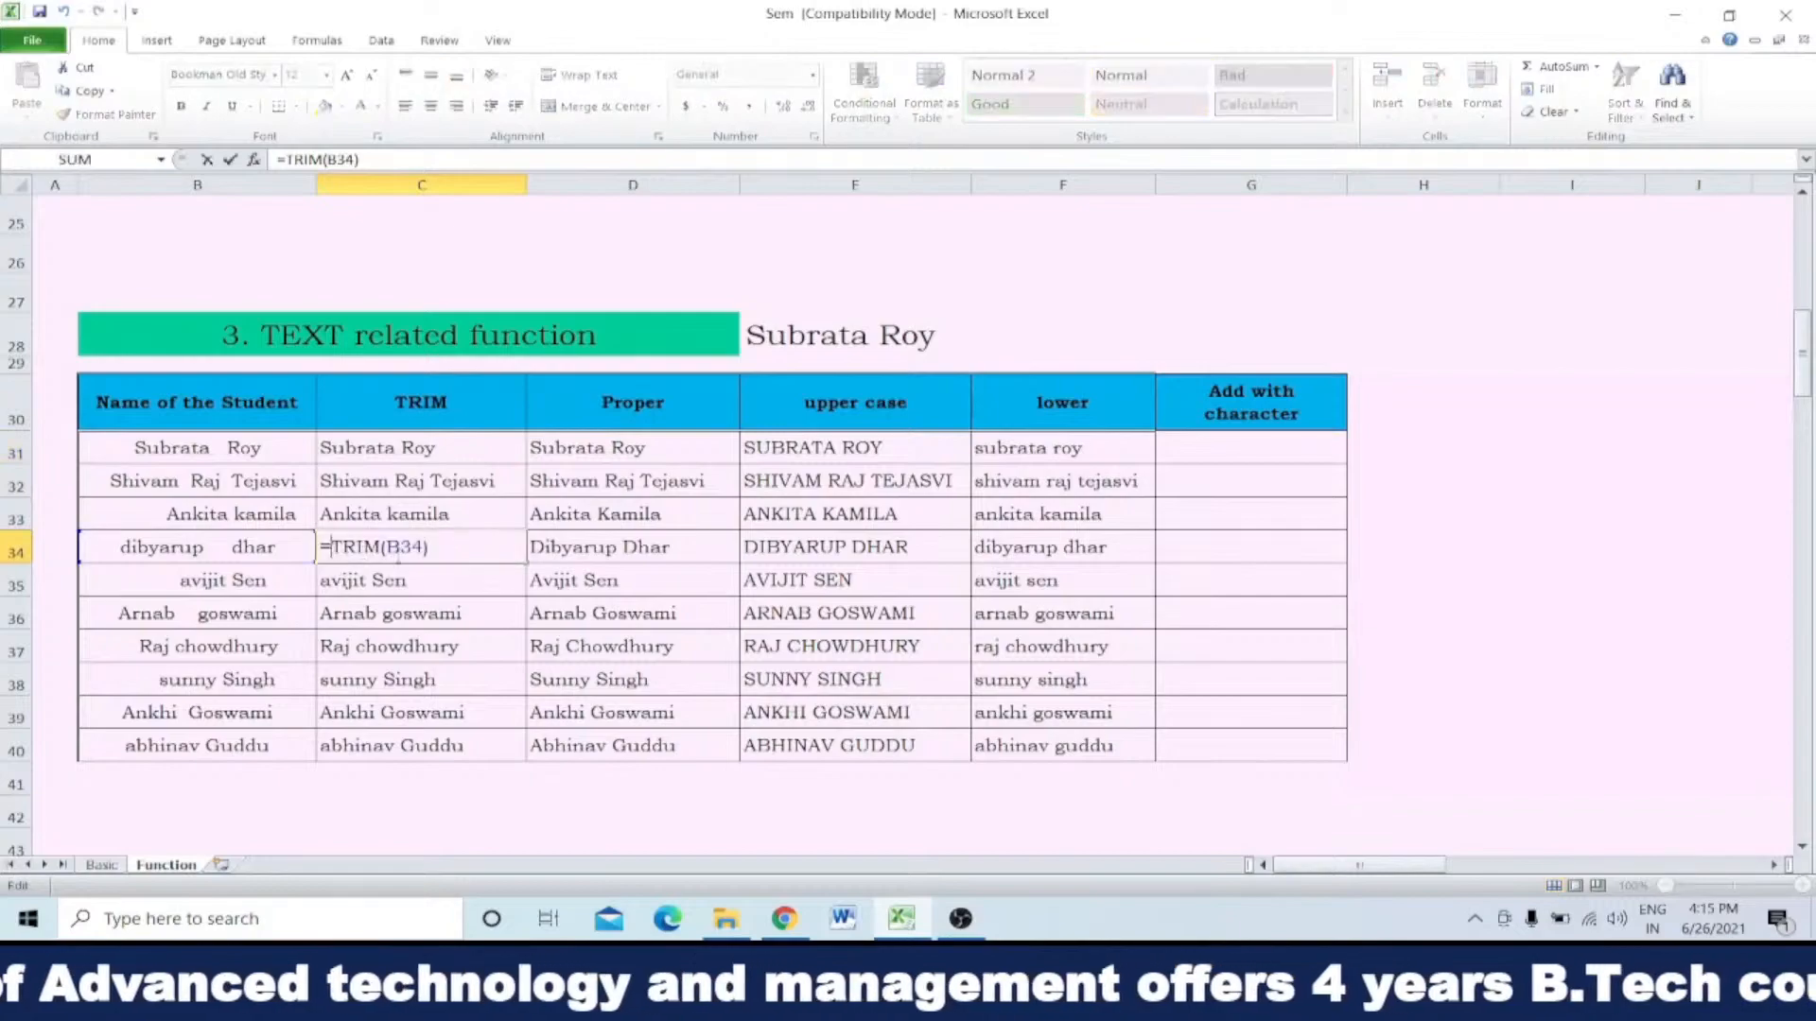
pyautogui.click(421, 603)
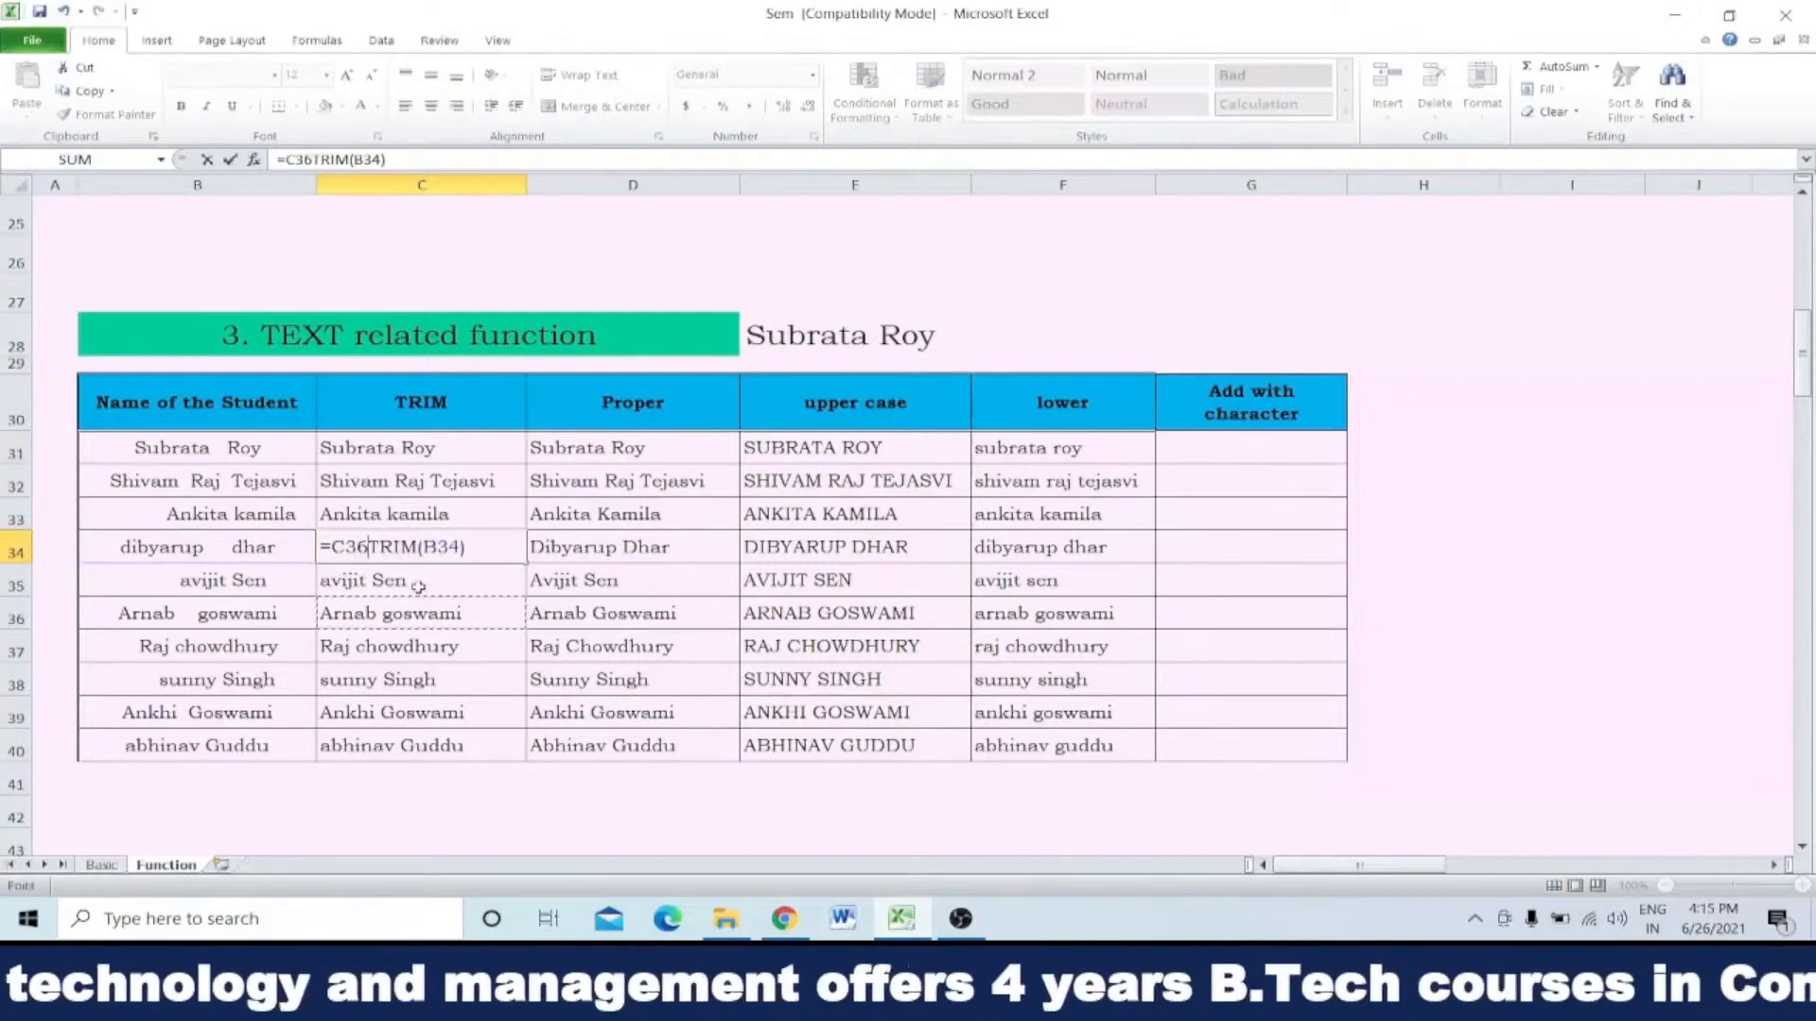
pyautogui.press('Escape')
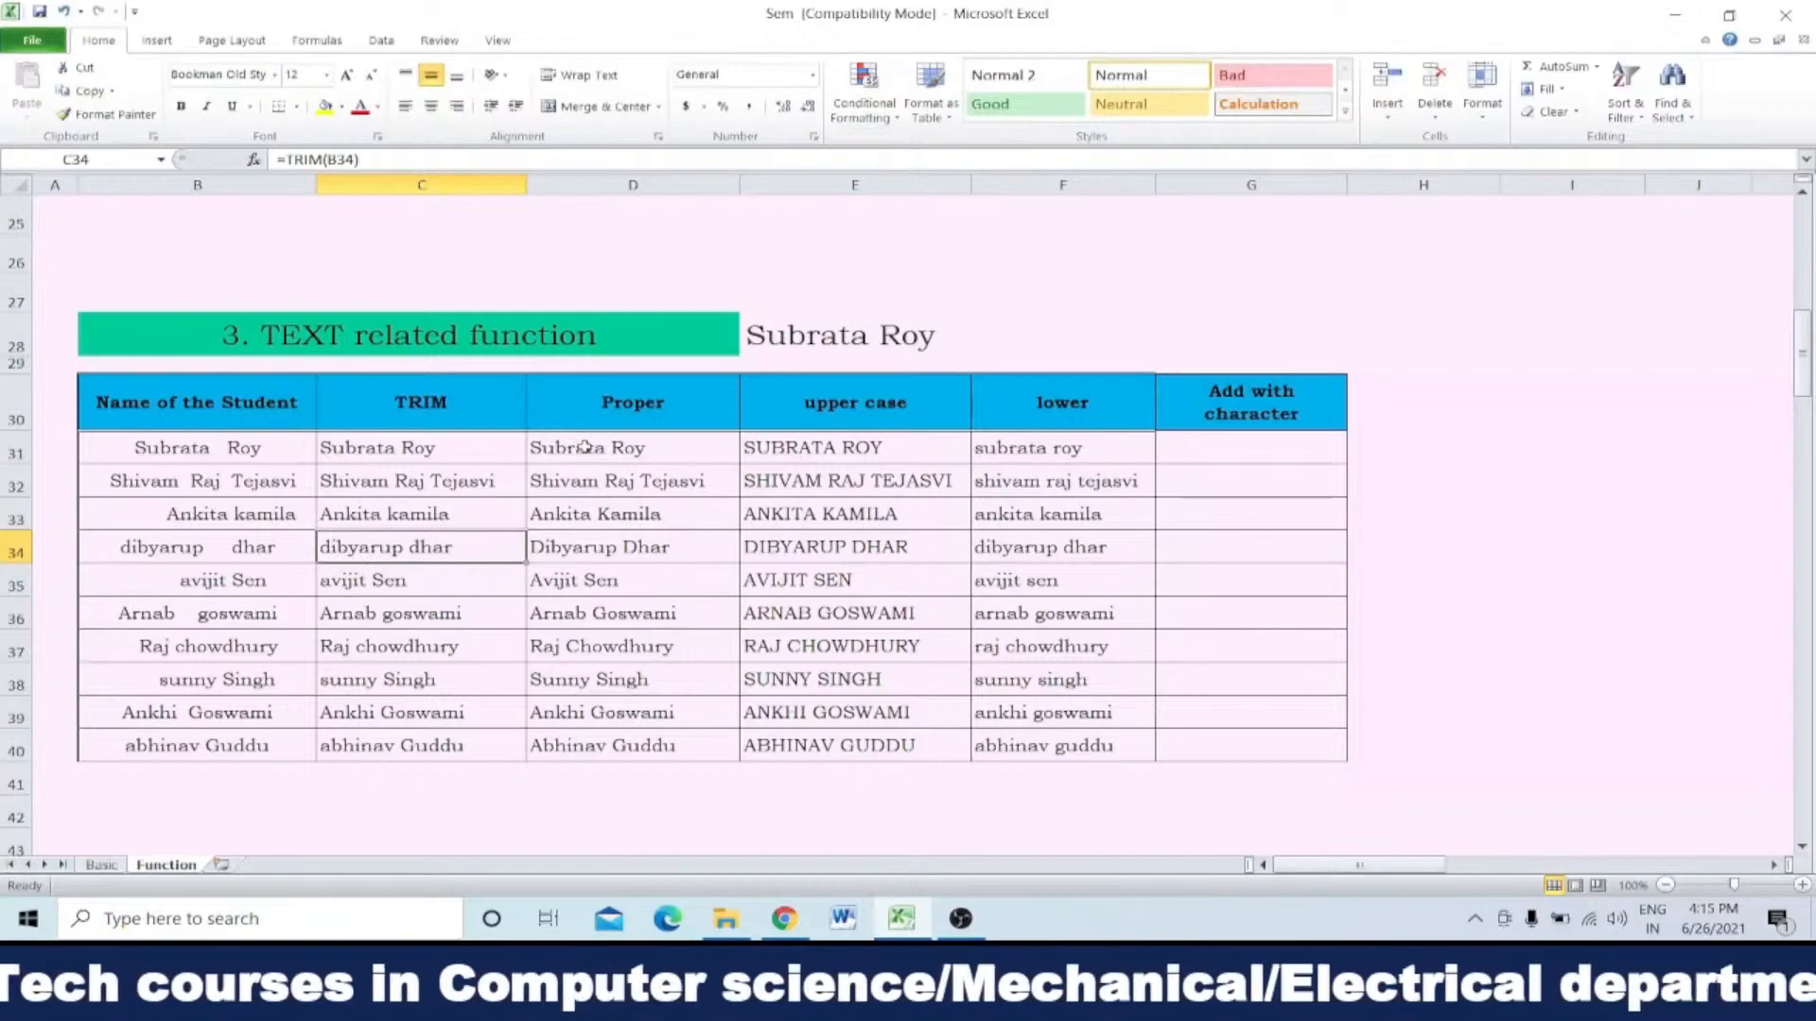
# Step: Replace E28's TRIM formula with =proper(C31) to convert the first student's trimmed name to proper case
pyautogui.click(784, 339)
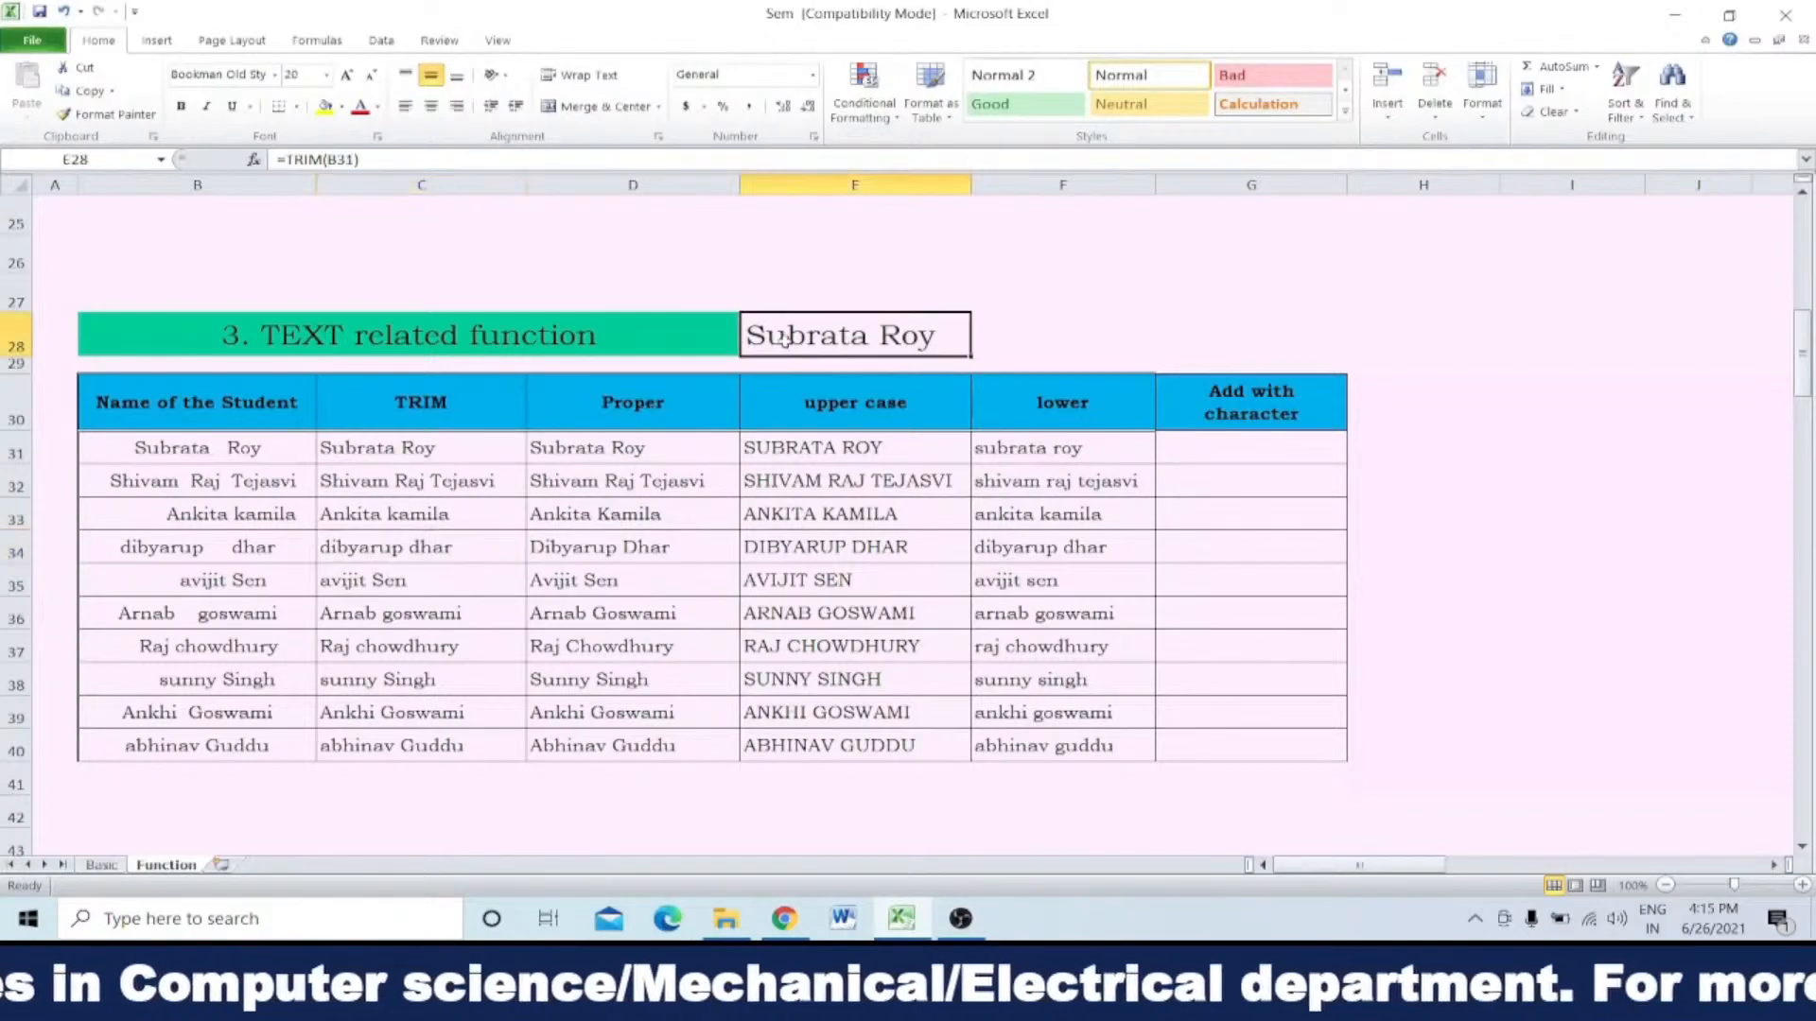
pyautogui.press('Delete')
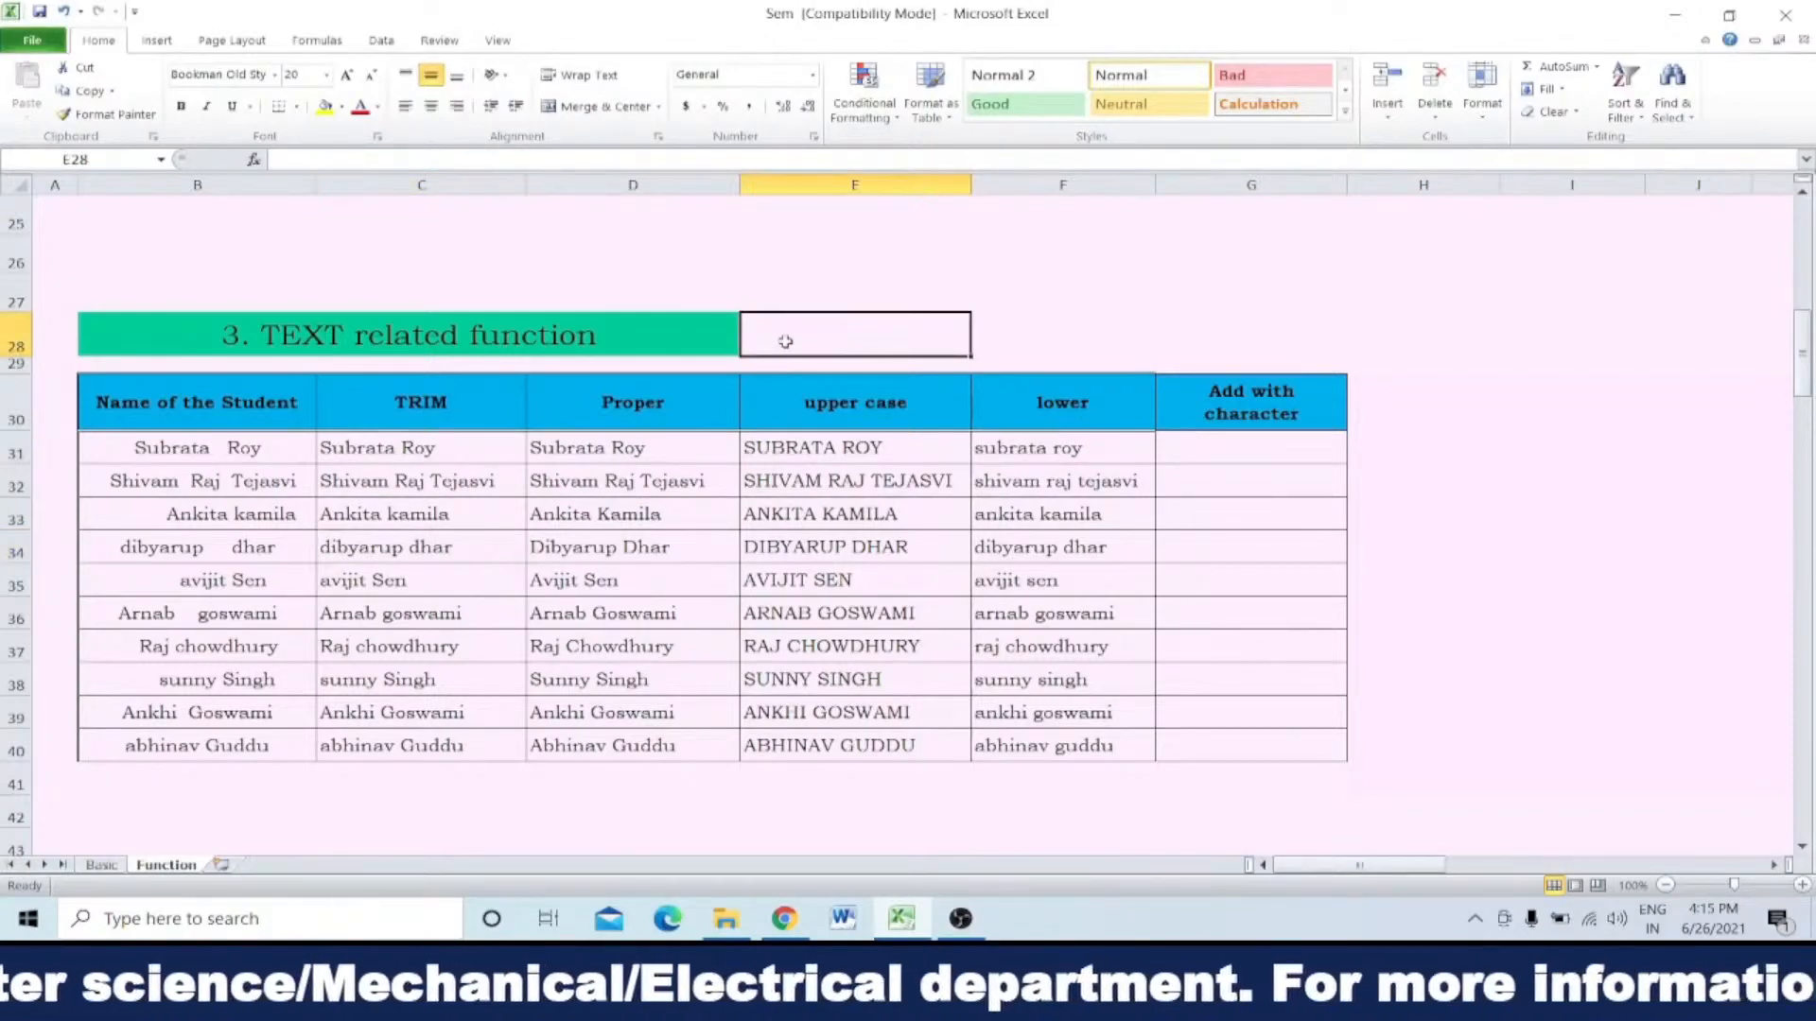
pyautogui.write('=')
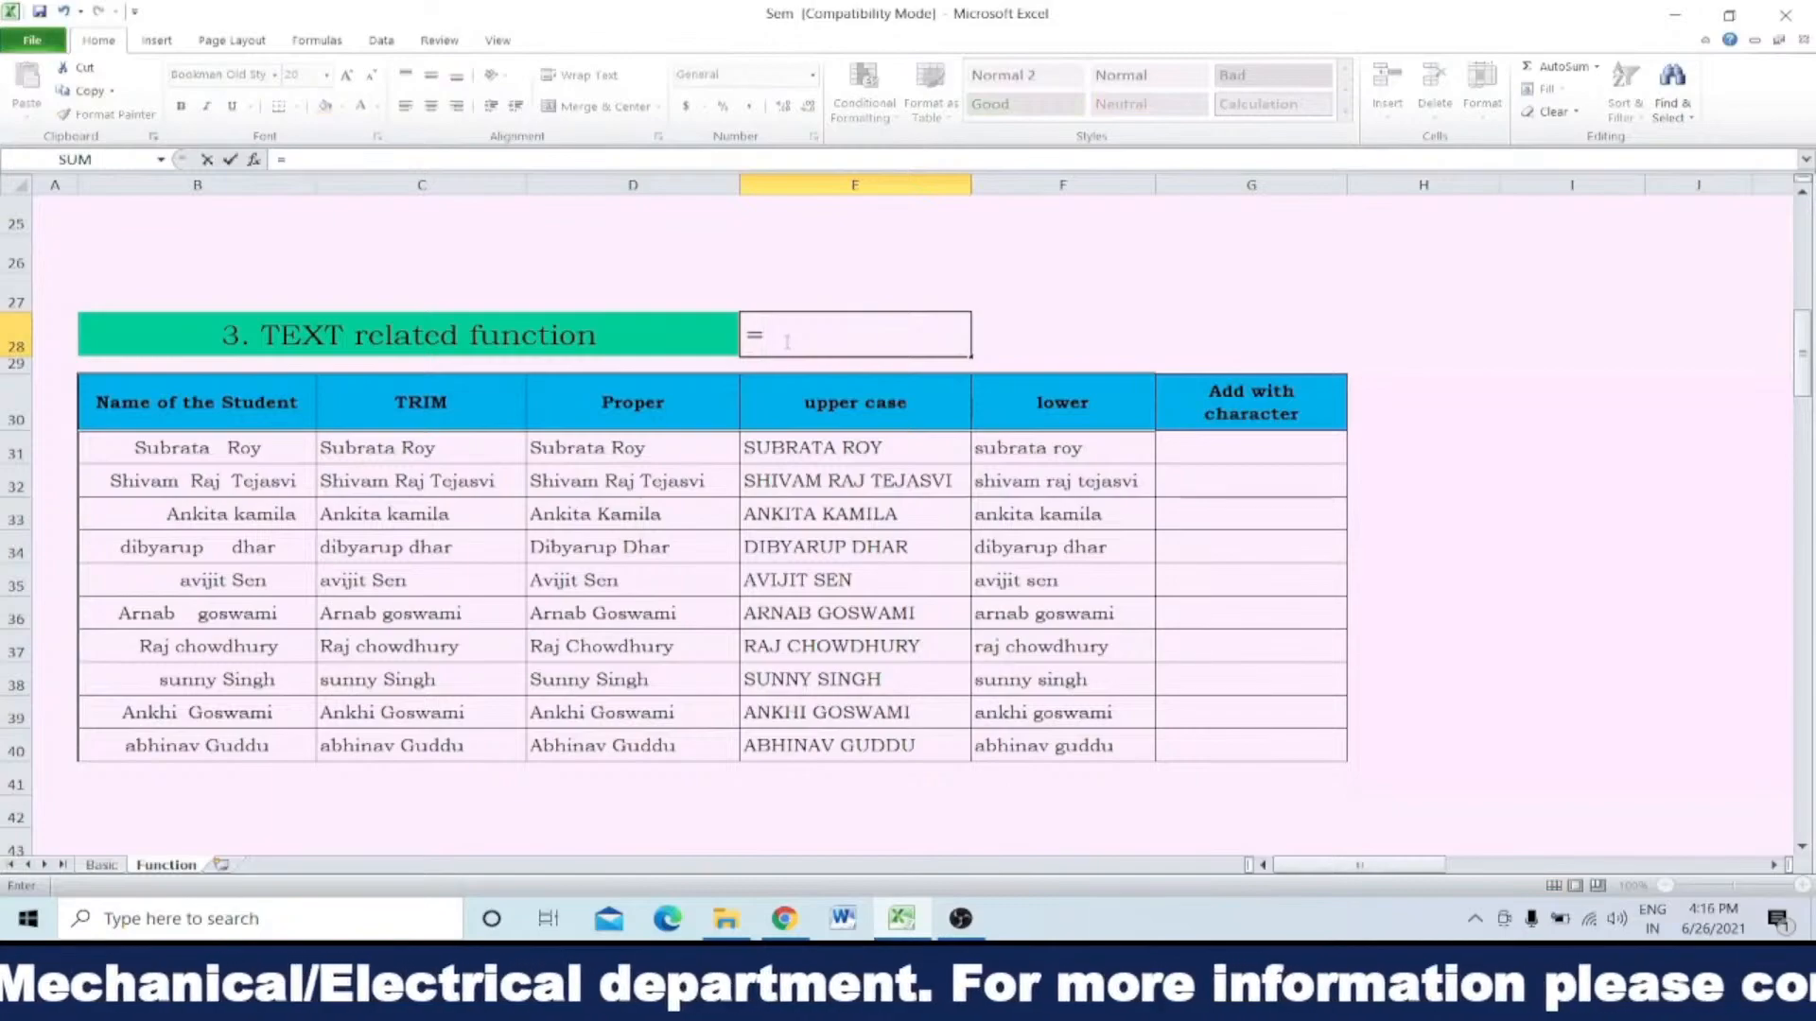
pyautogui.write('proper')
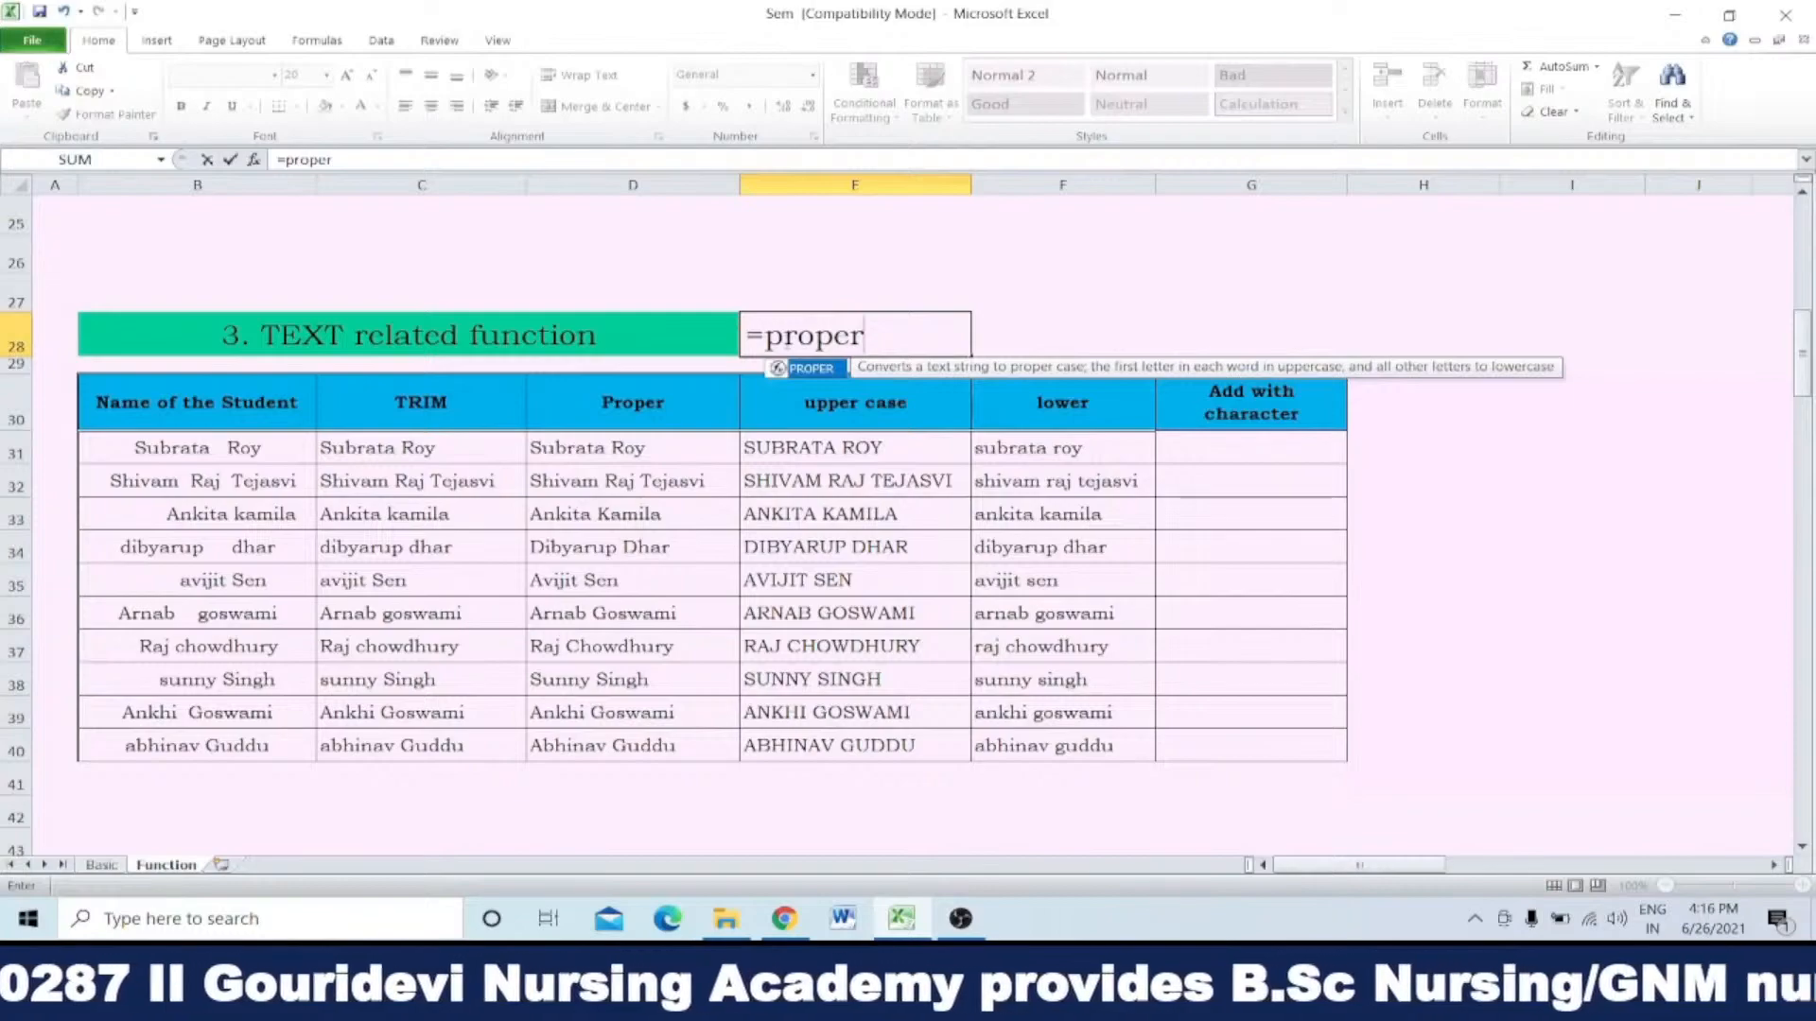
pyautogui.write('(')
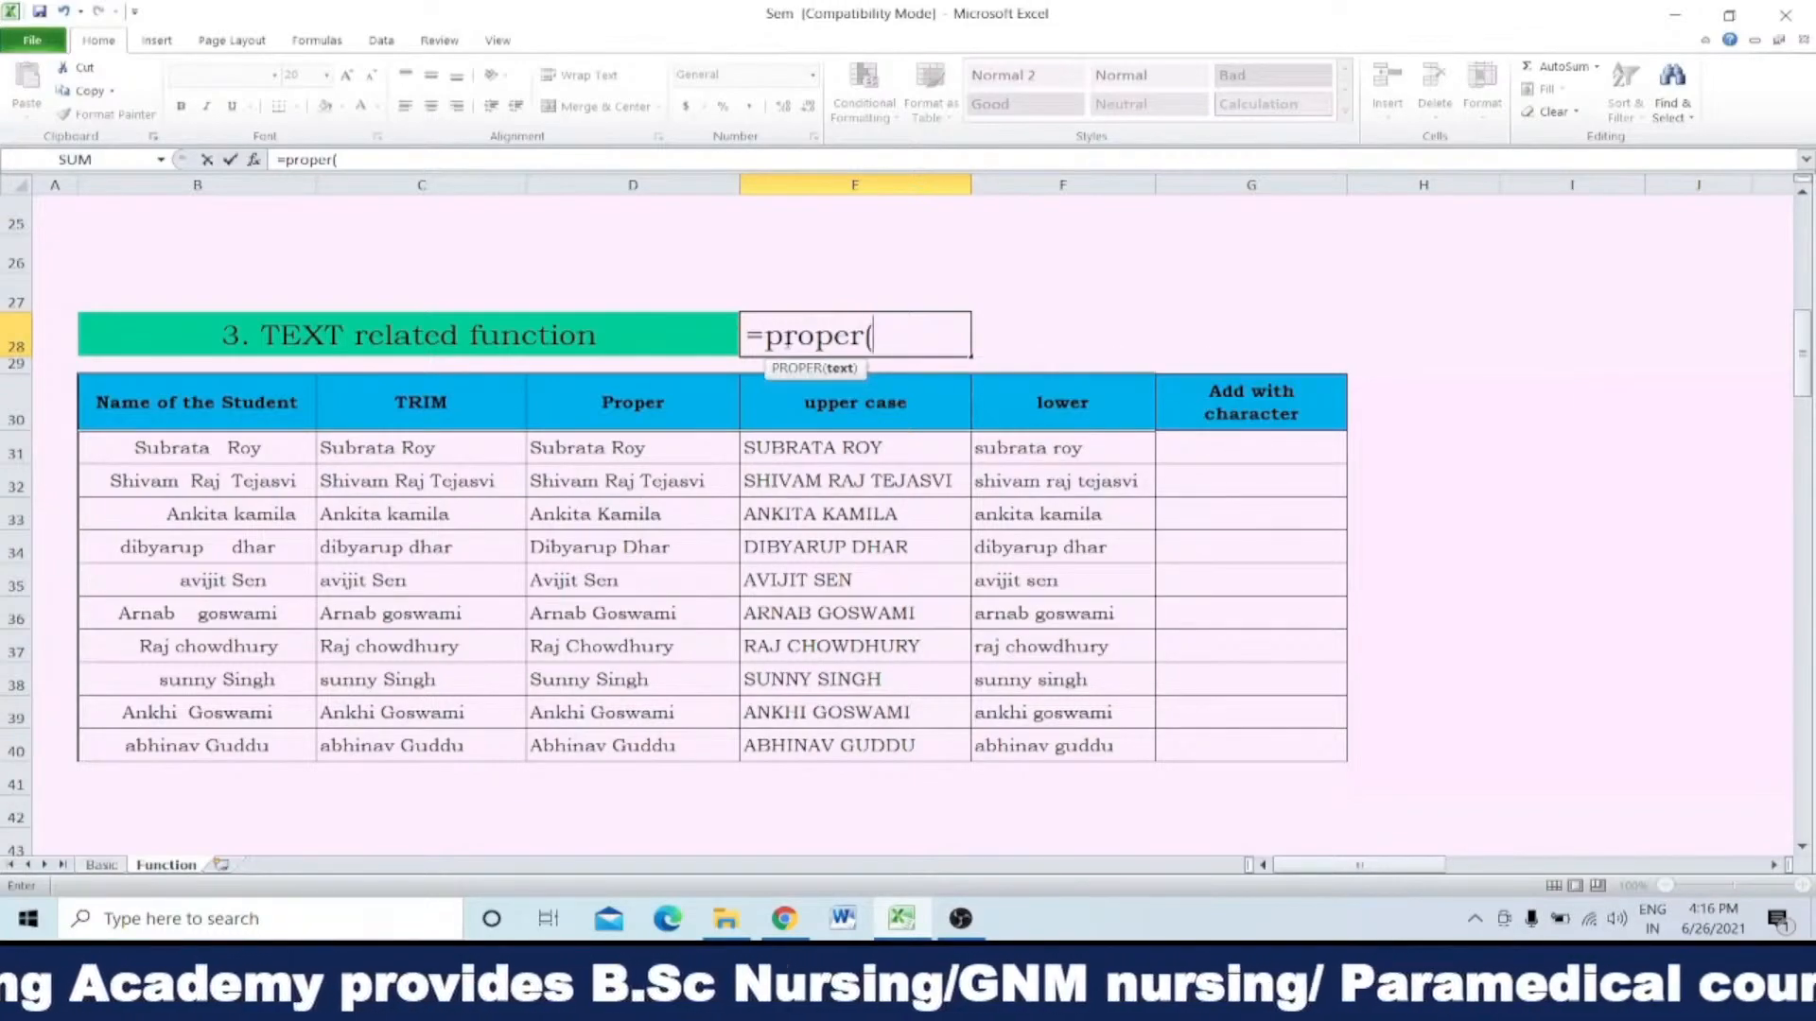
pyautogui.click(459, 448)
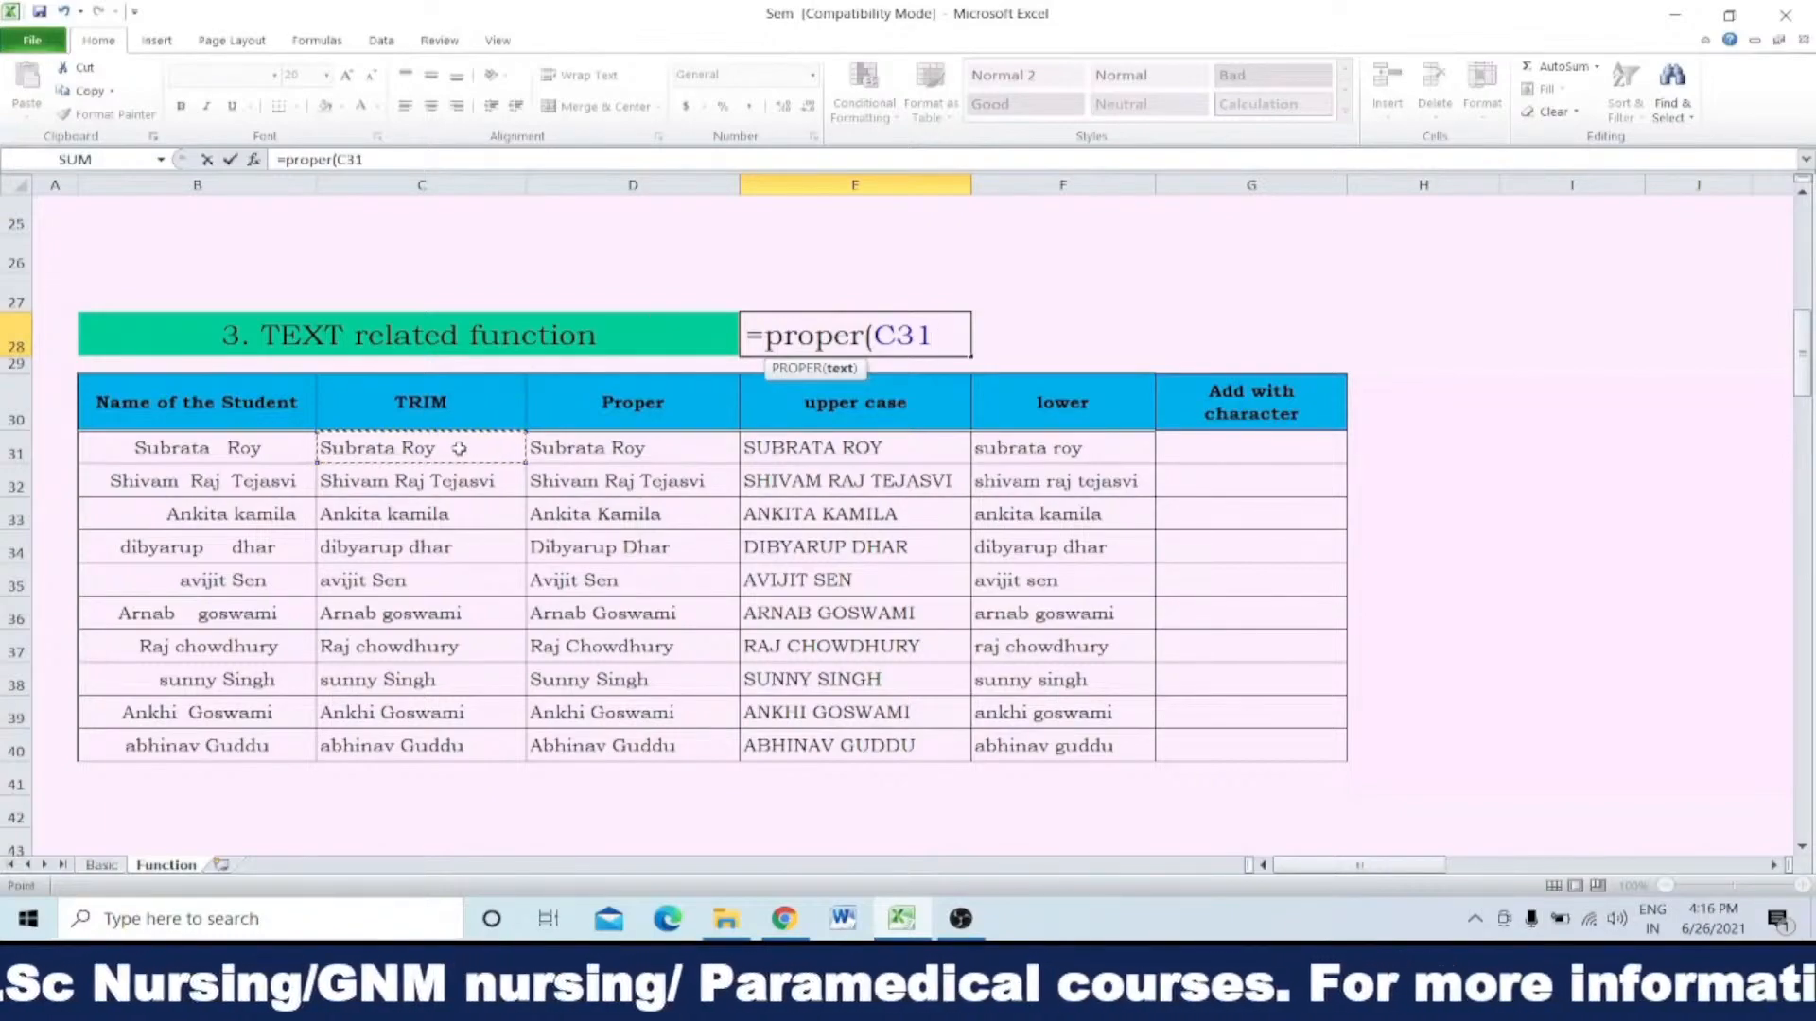
pyautogui.write(')')
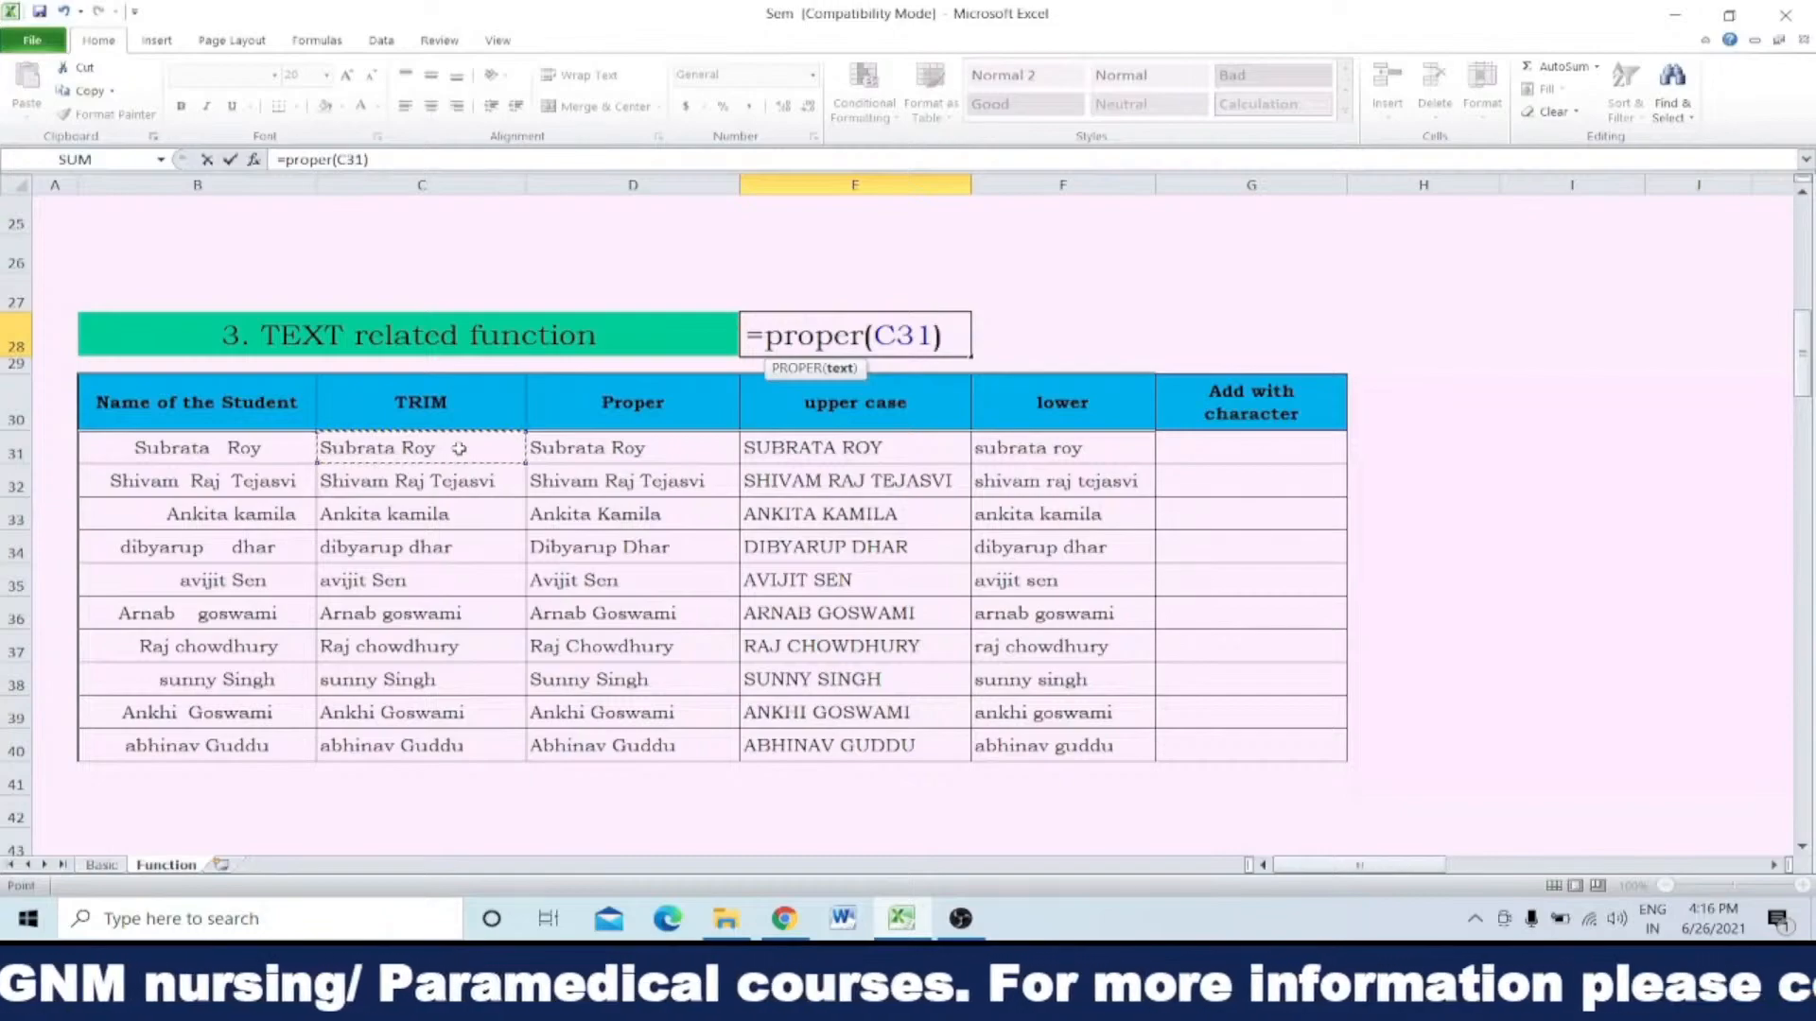
pyautogui.press('Return')
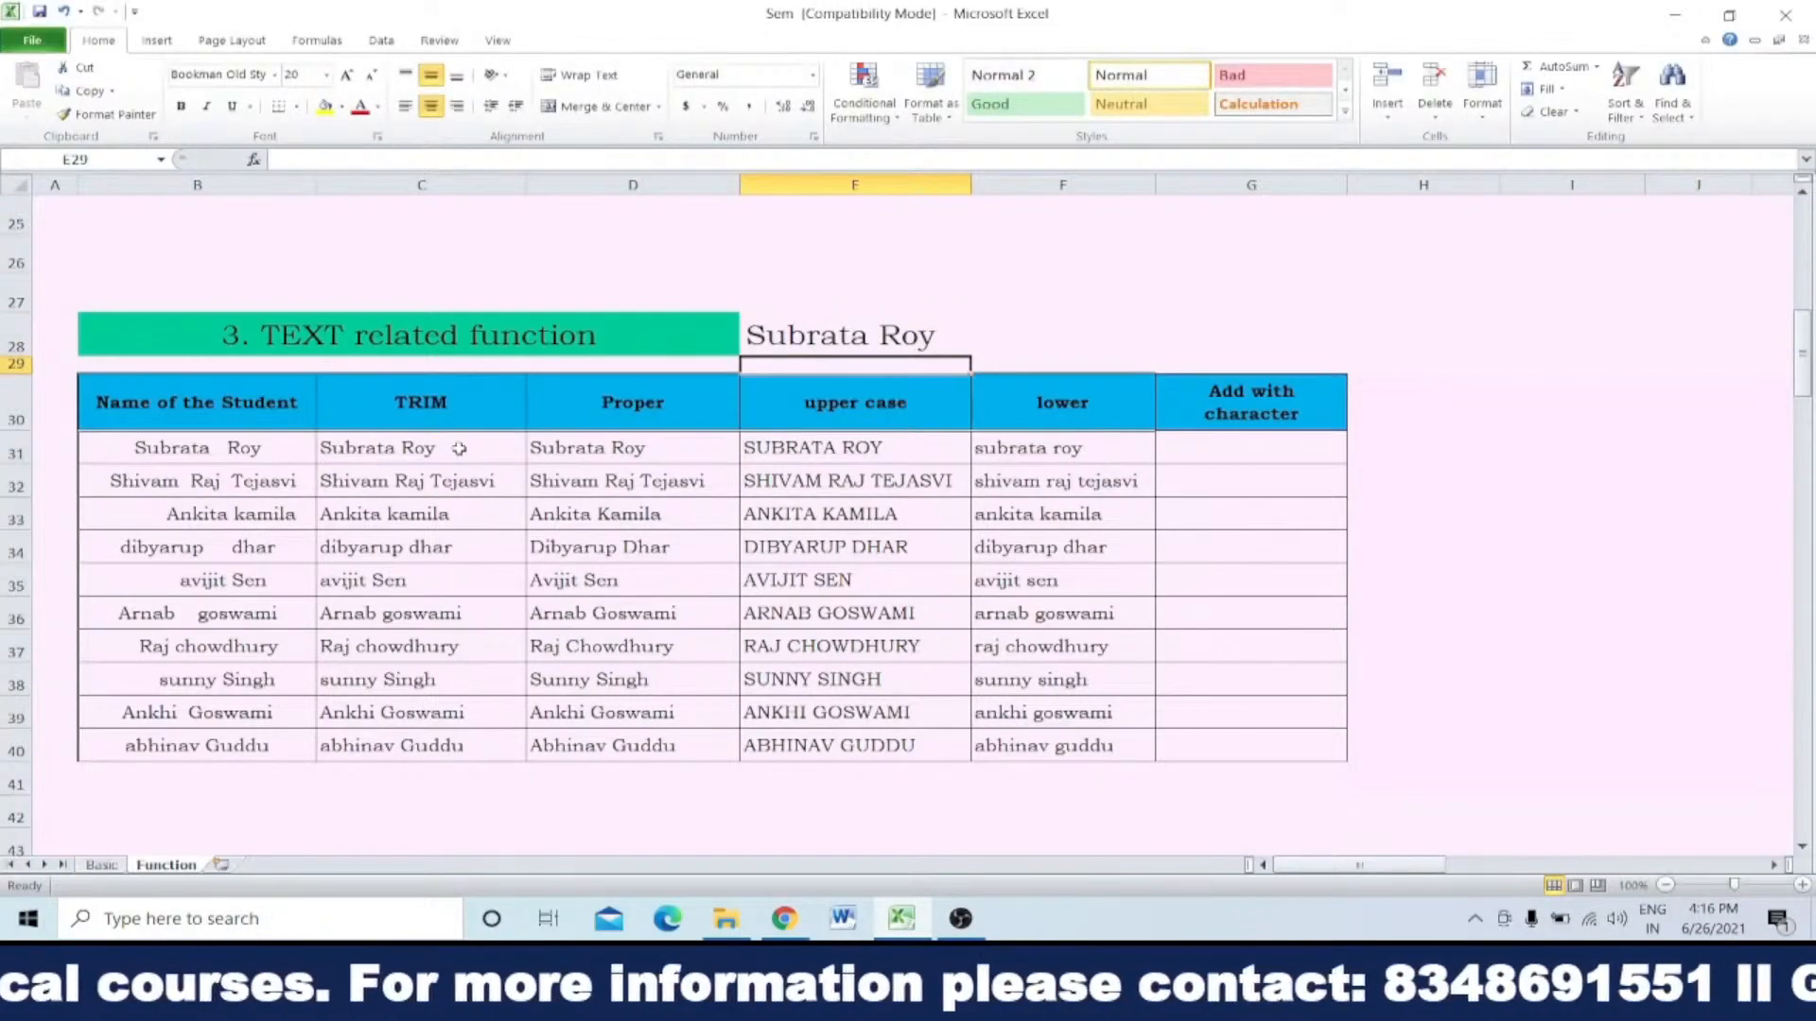
# Step: Change the argument of E28's PROPER formula to C34 so it converts the fourth student's trimmed name
pyautogui.click(819, 333)
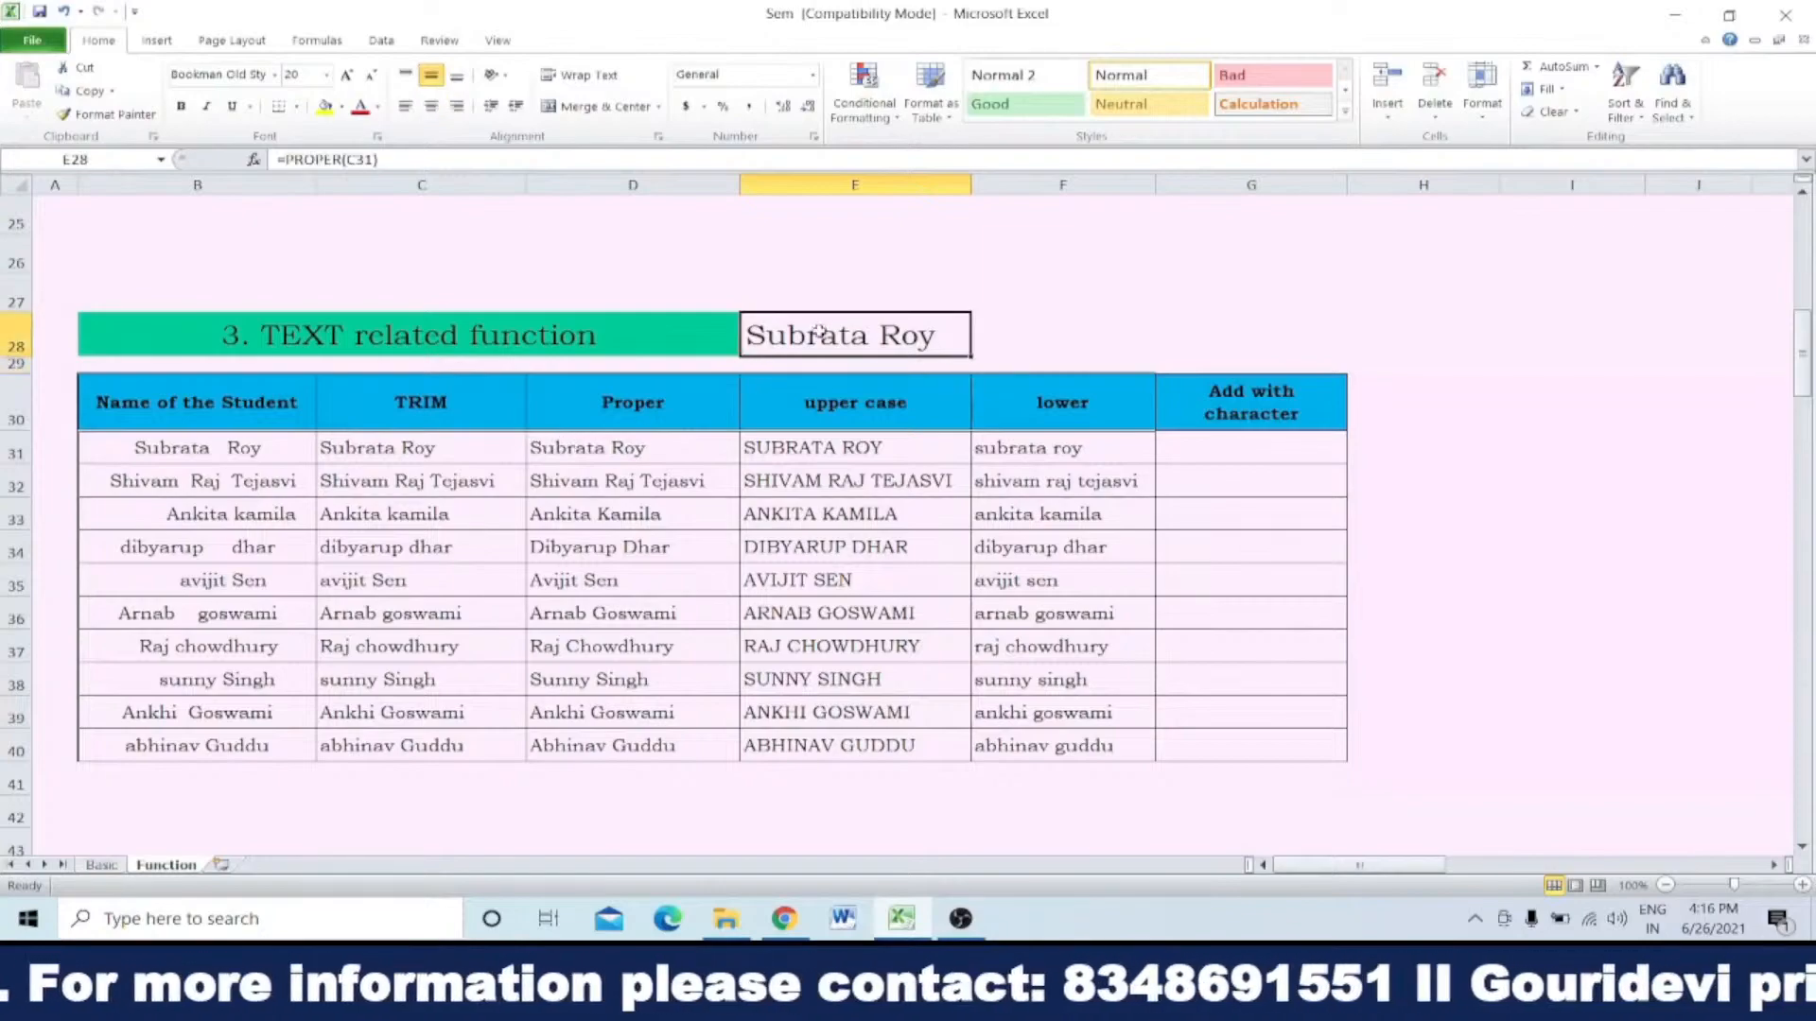
pyautogui.doubleClick(819, 332)
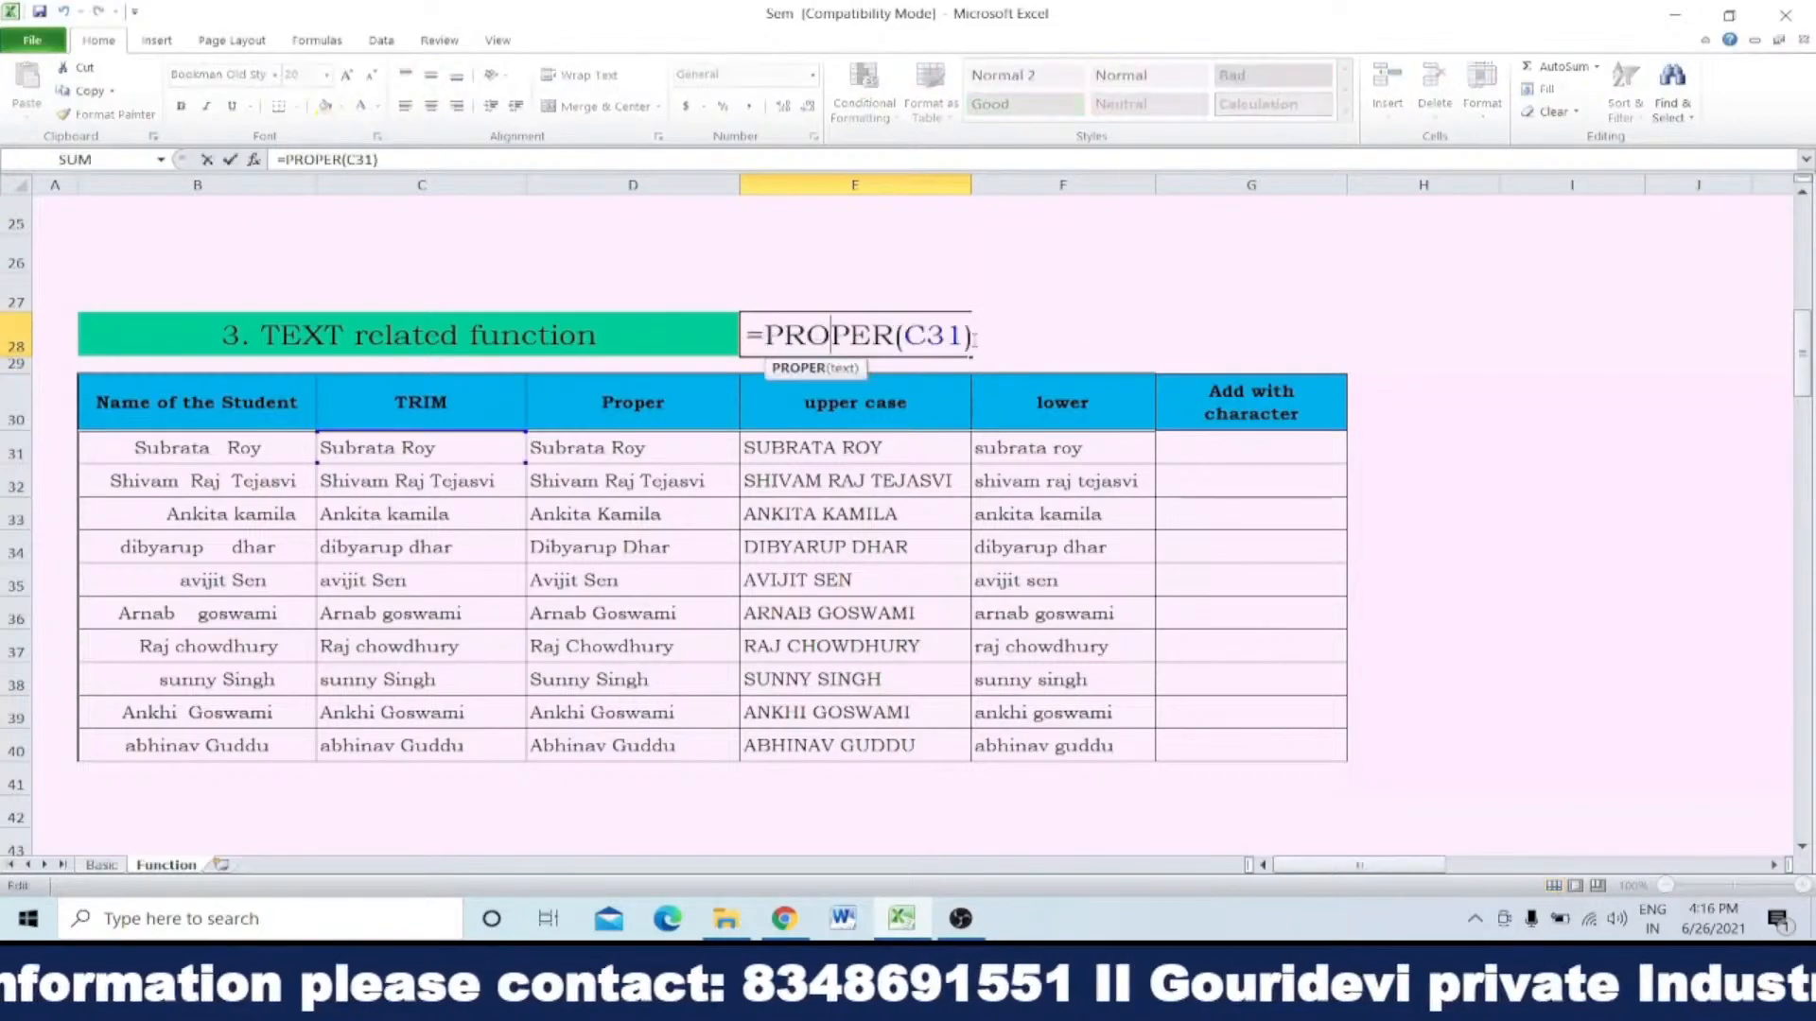
pyautogui.moveTo(963, 336); pyautogui.dragTo(904, 336)
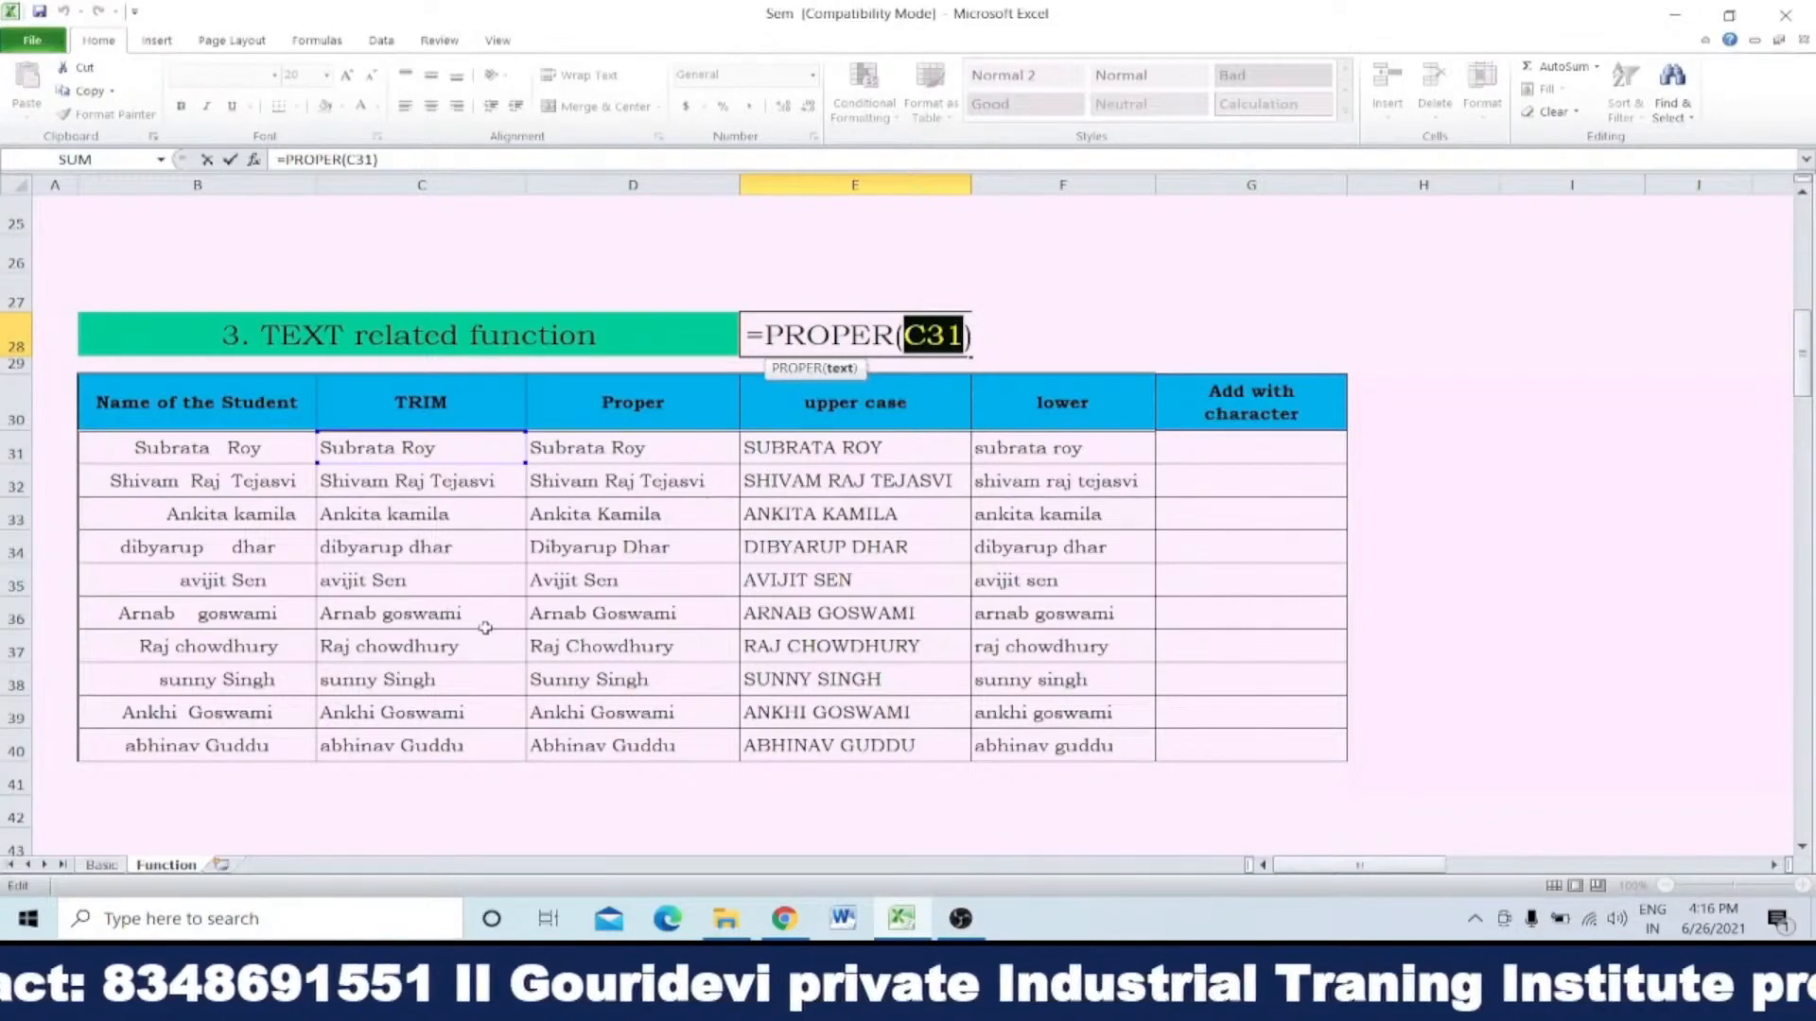
pyautogui.click(369, 547)
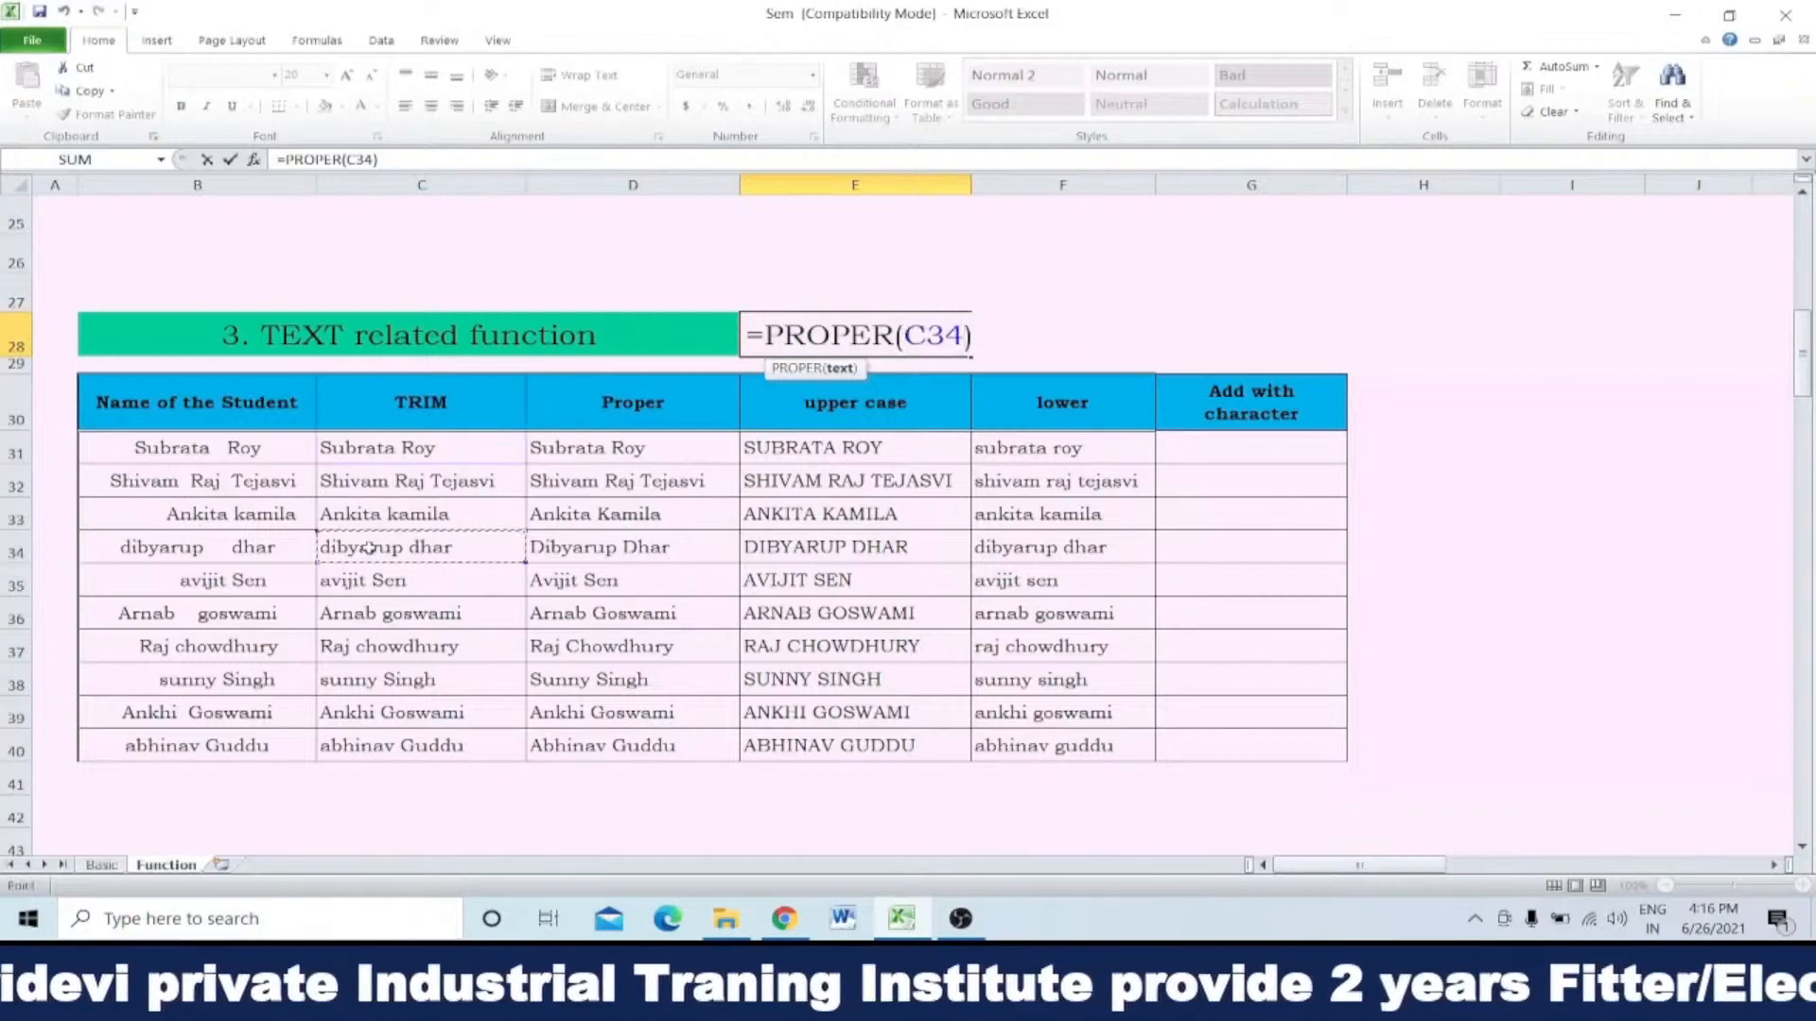
pyautogui.press('Return')
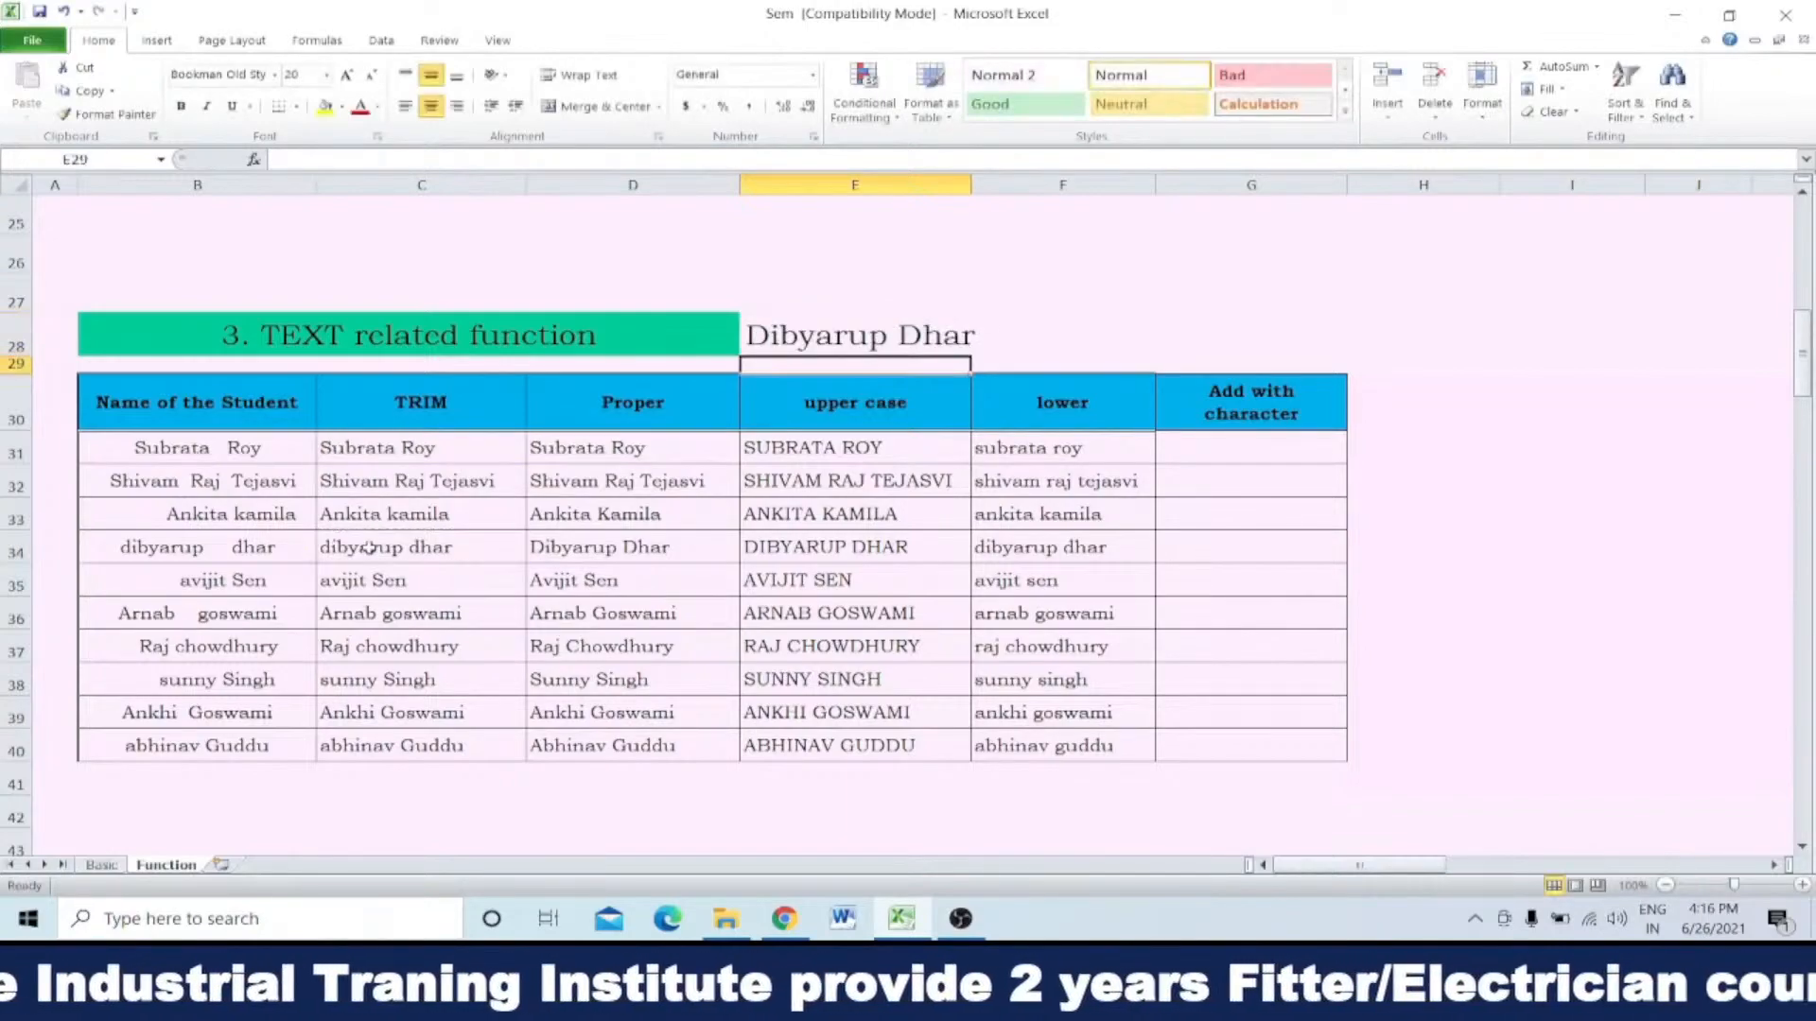
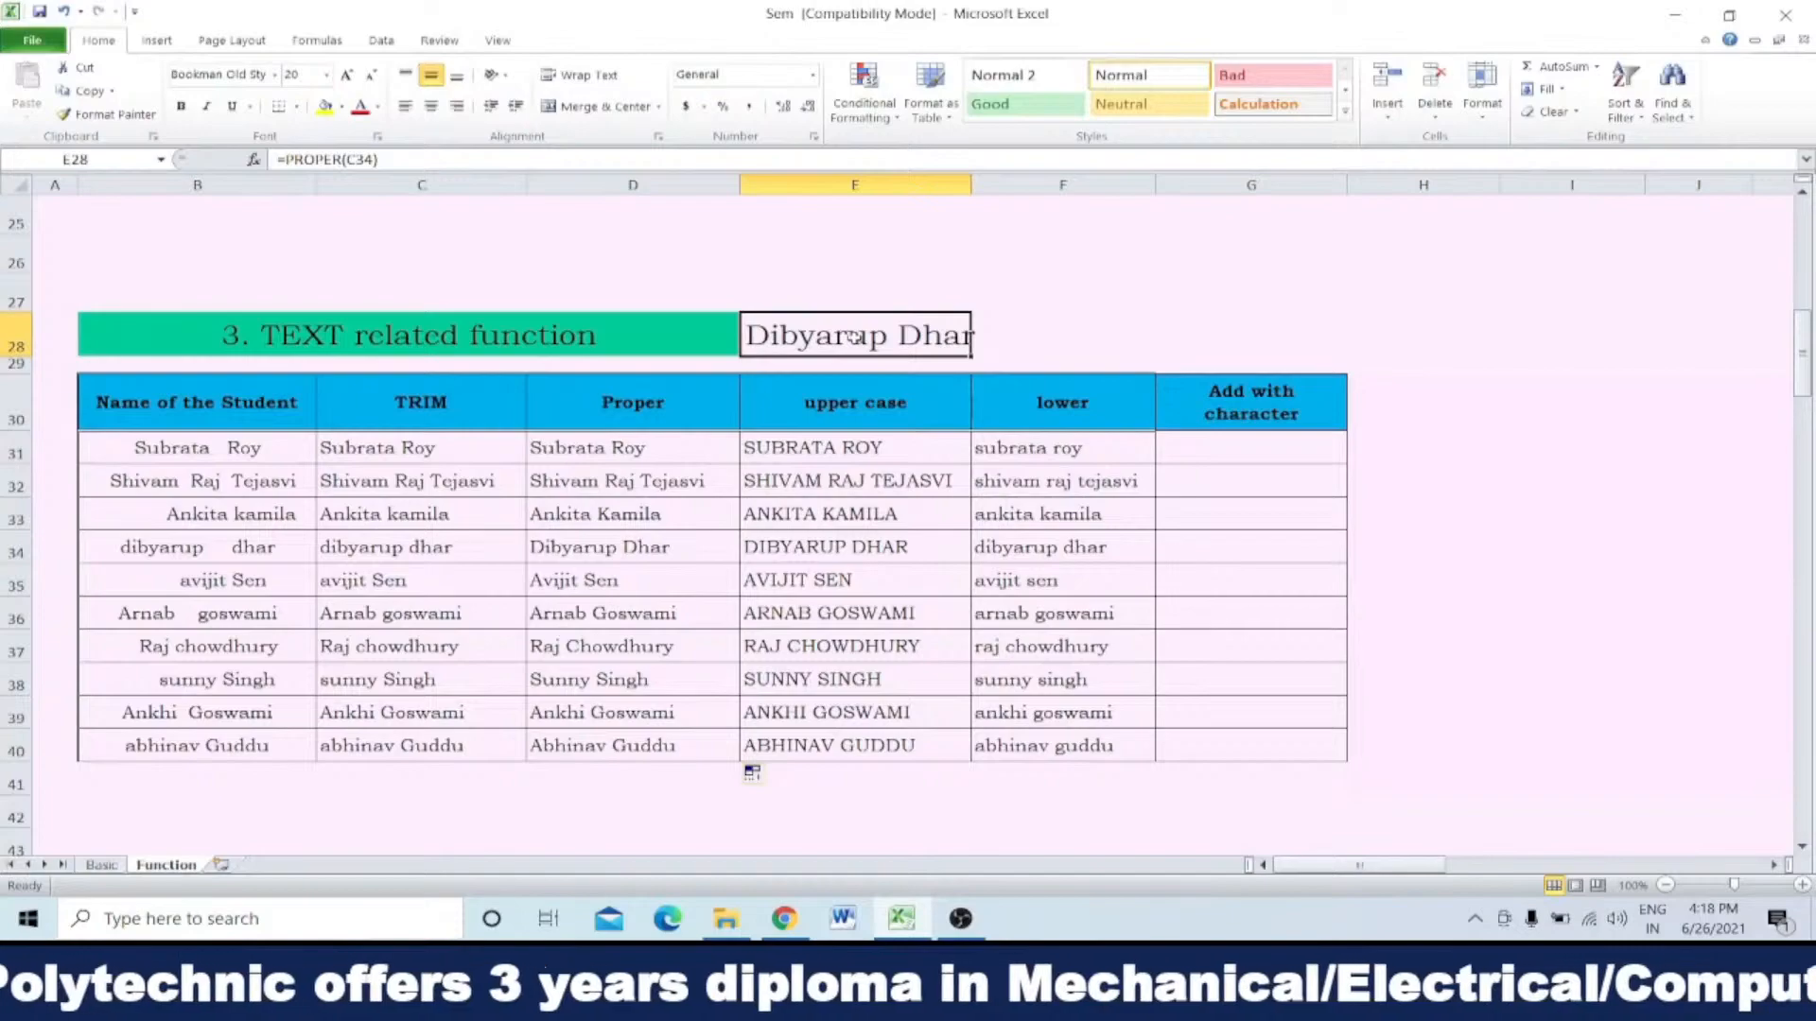
# Step: Replace E28's formula with =upper(C31) to convert the first student's trimmed name to upper case
pyautogui.write('=')
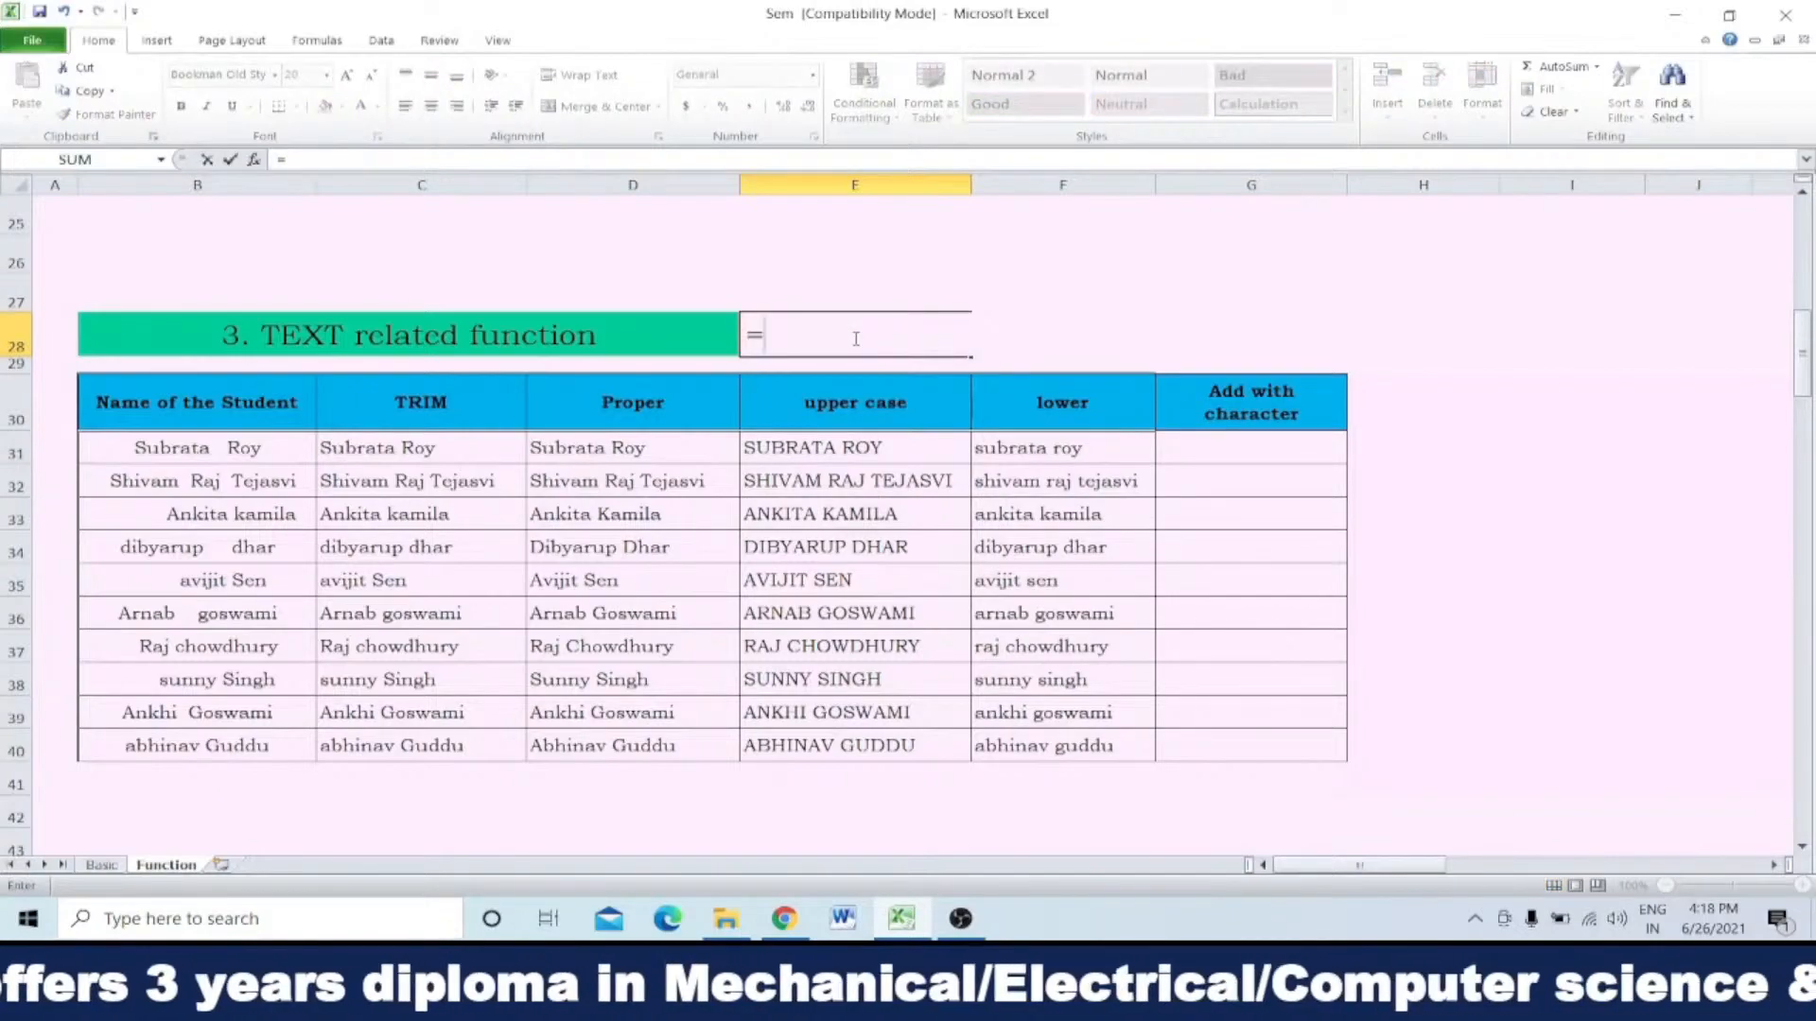
pyautogui.write('upp')
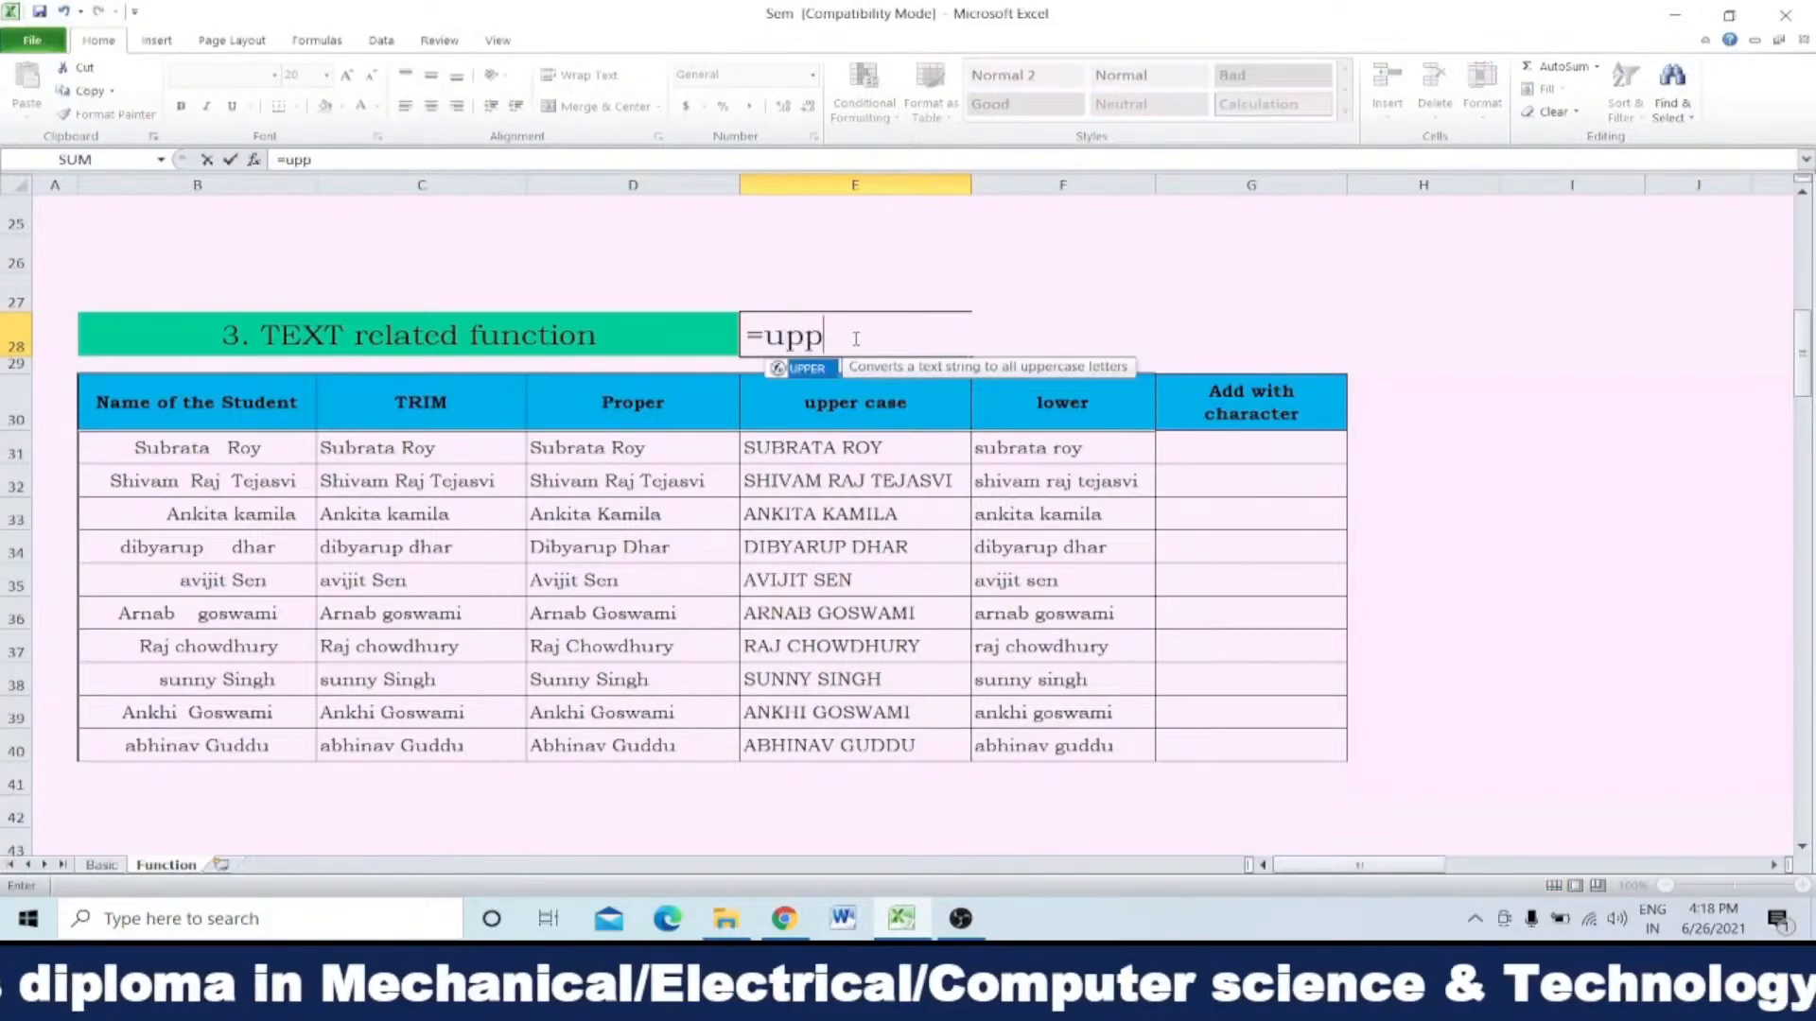
pyautogui.write('er')
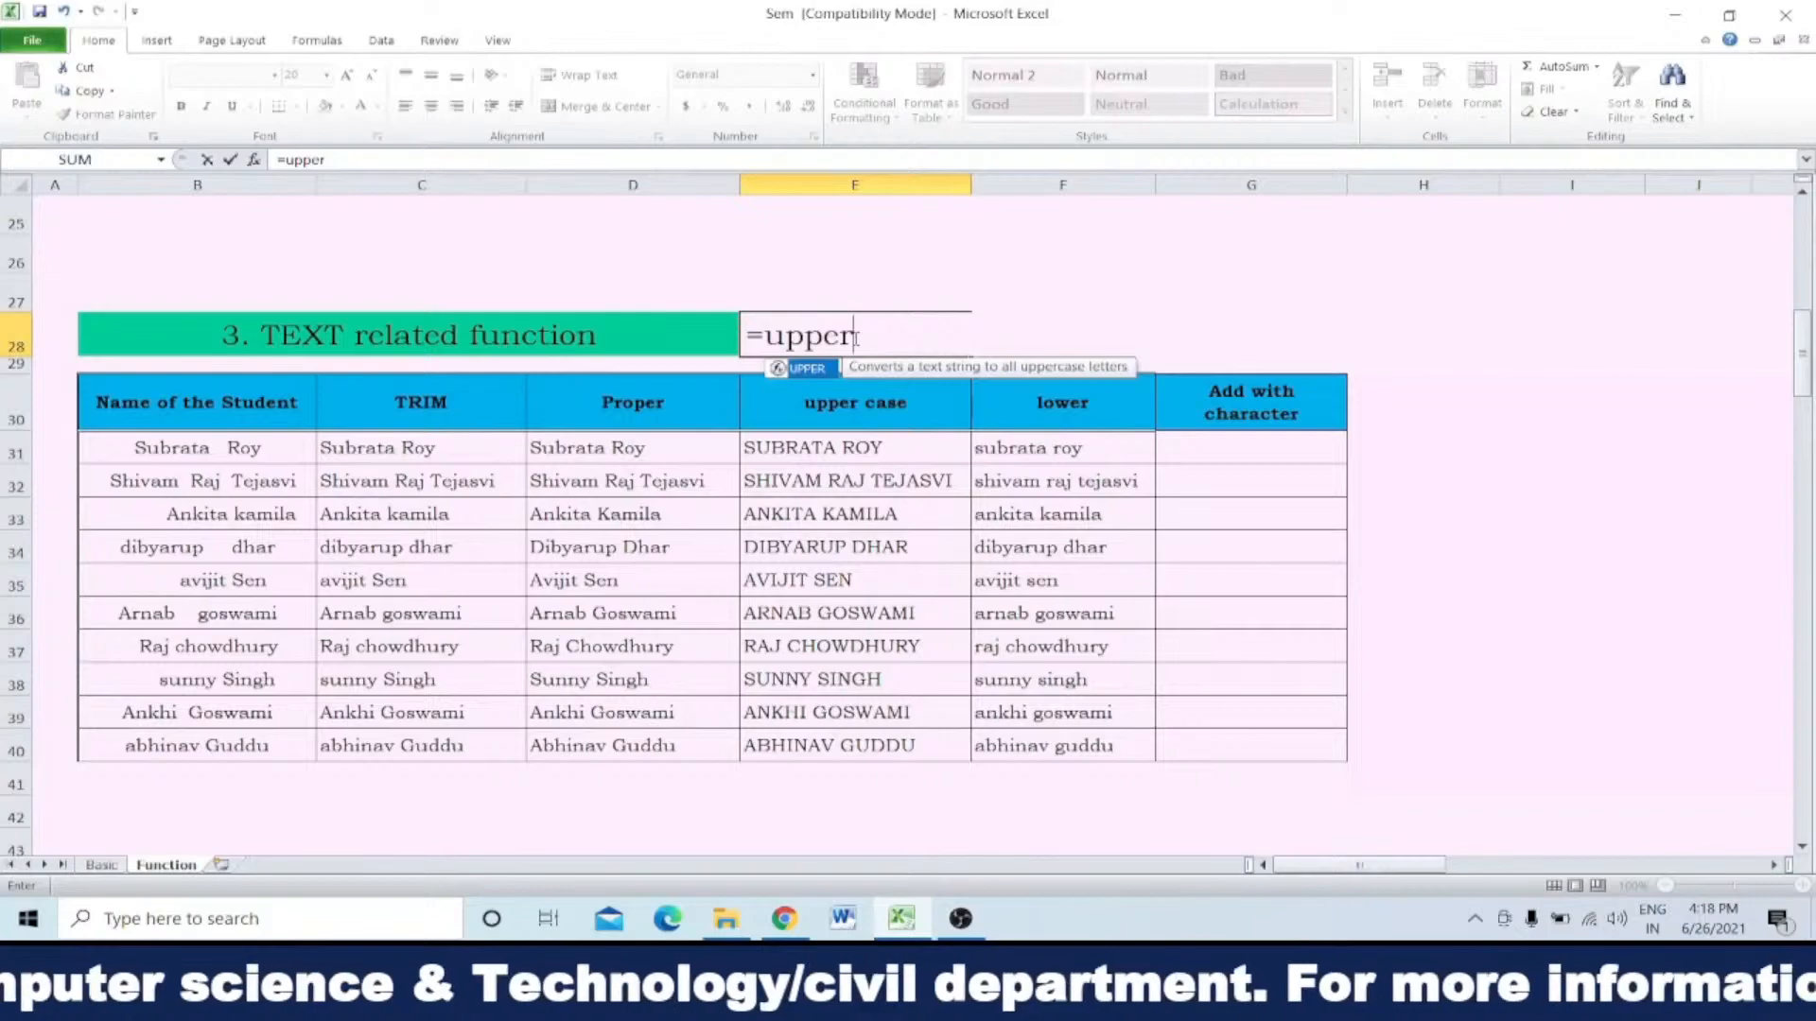
pyautogui.write('(')
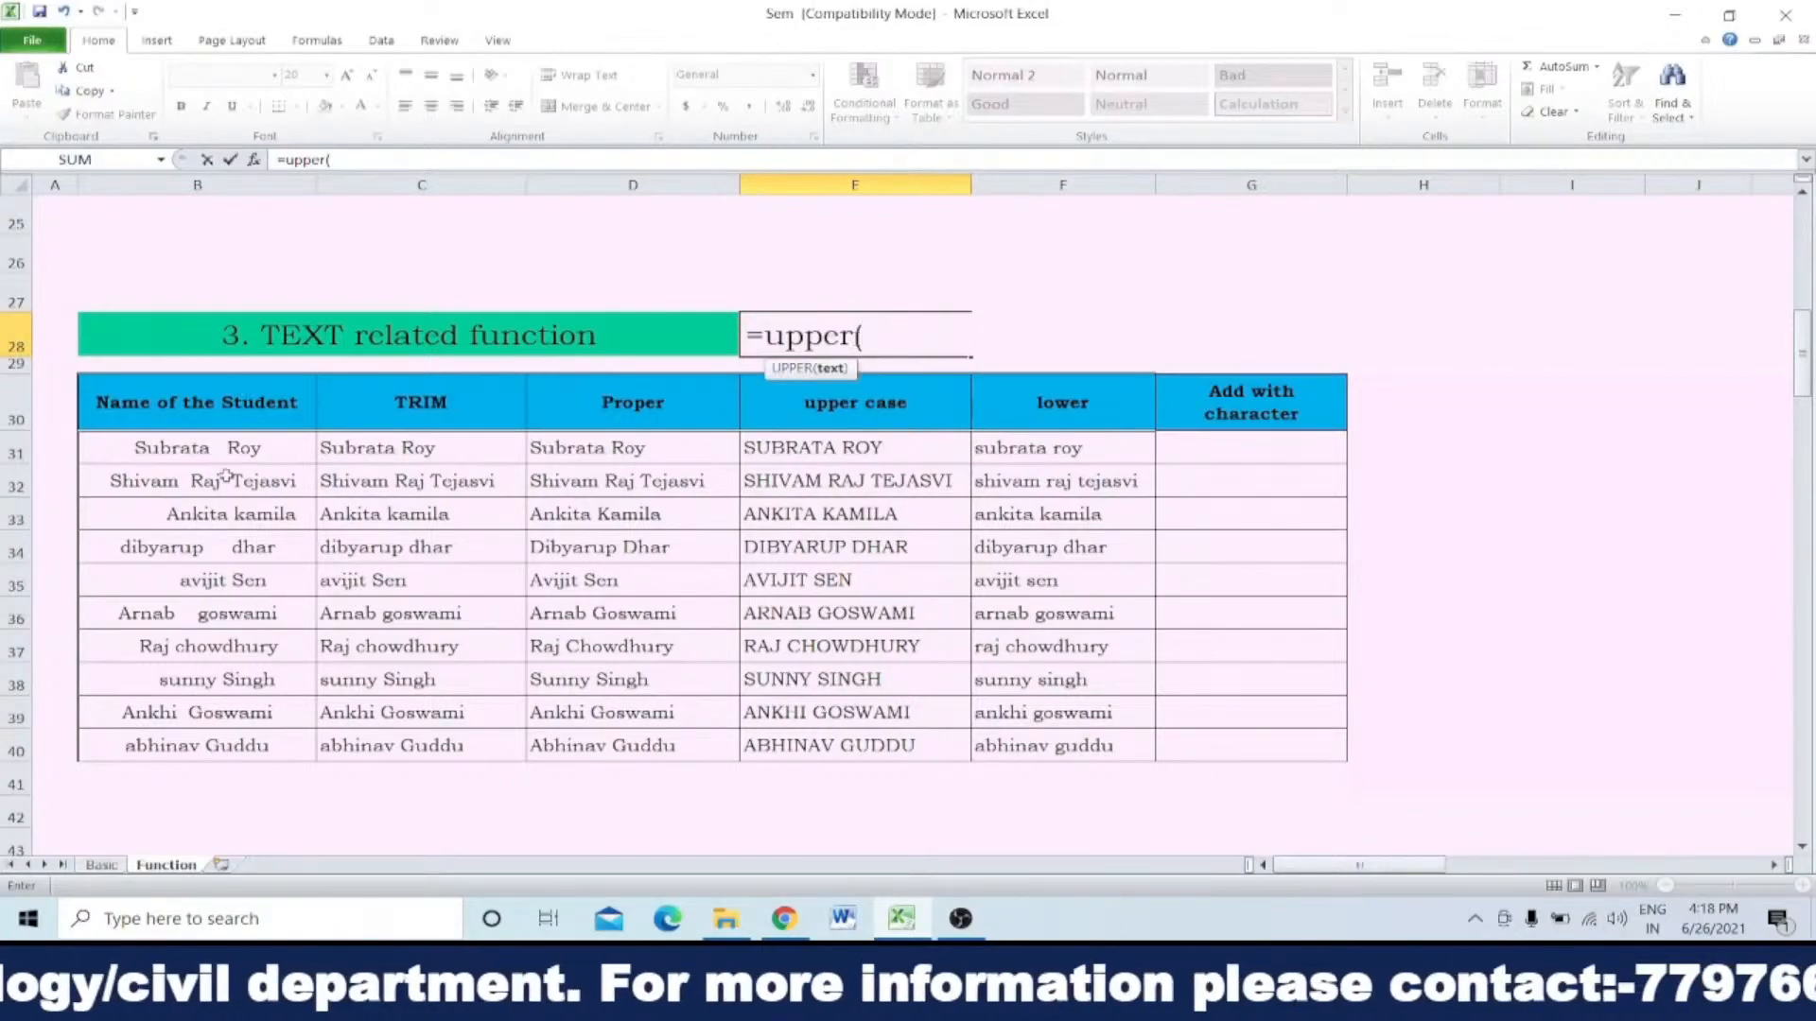
pyautogui.click(342, 447)
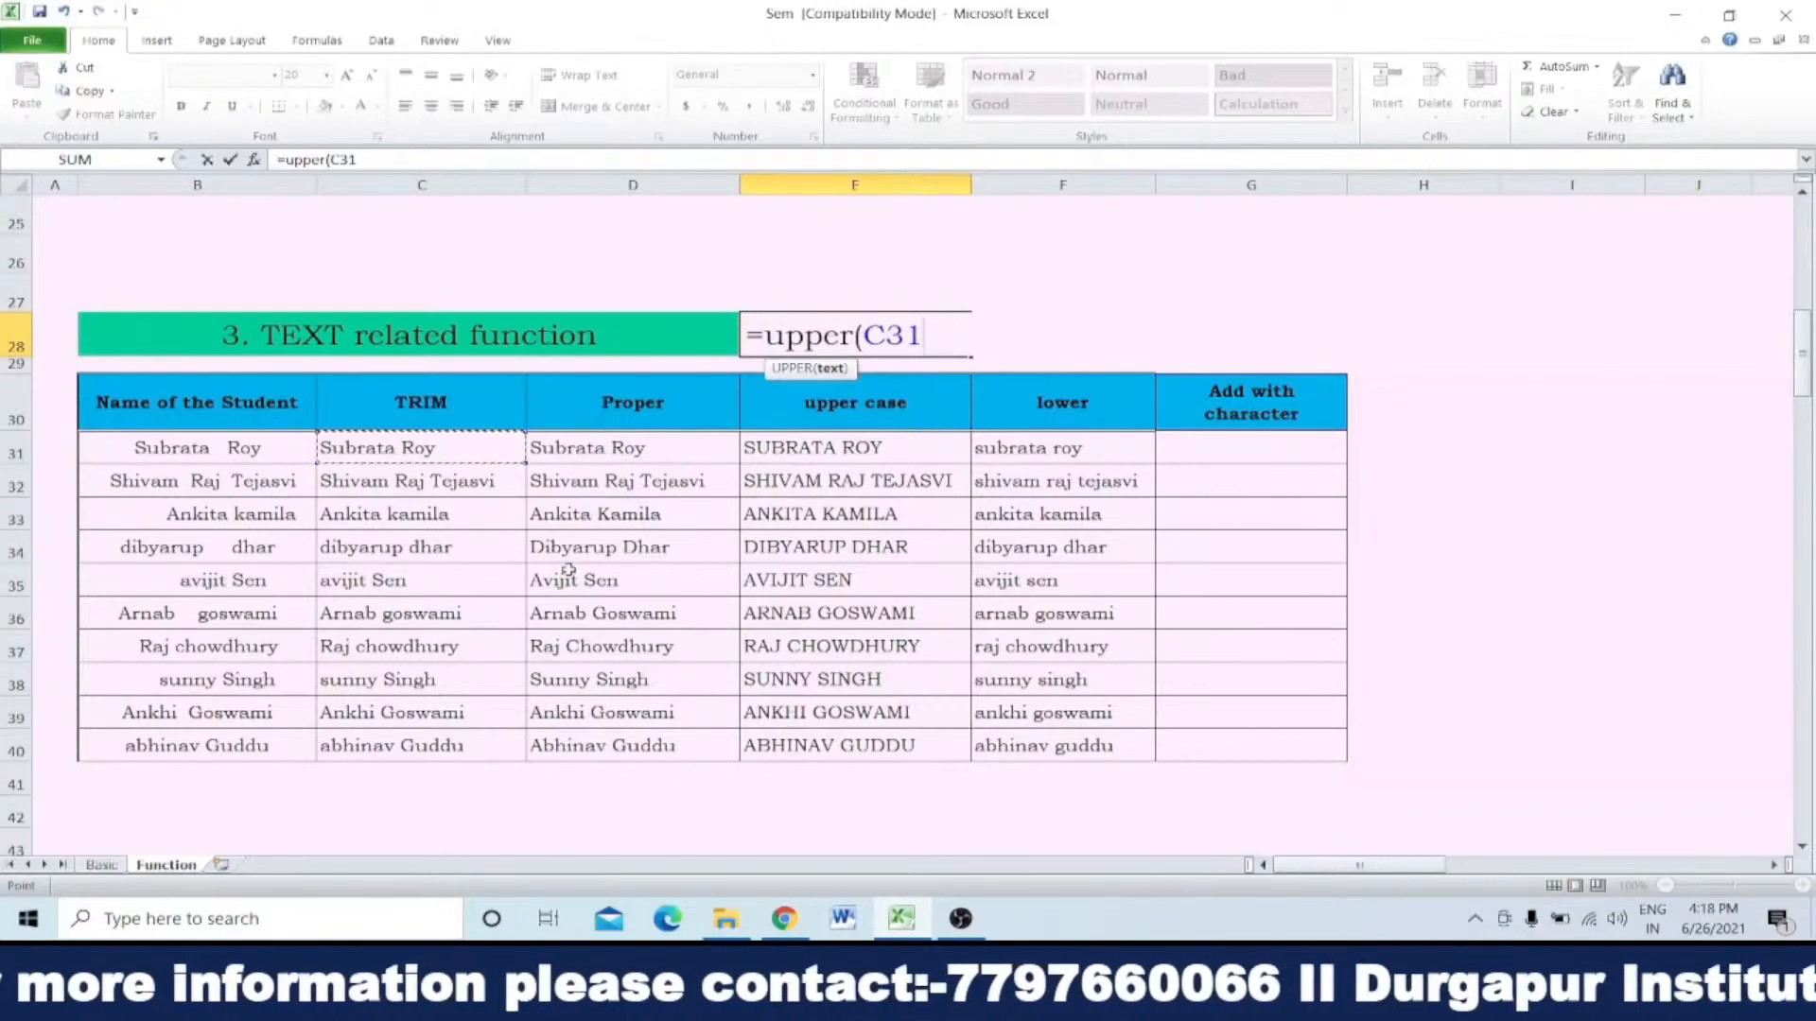
pyautogui.write(')')
pyautogui.press('Return')
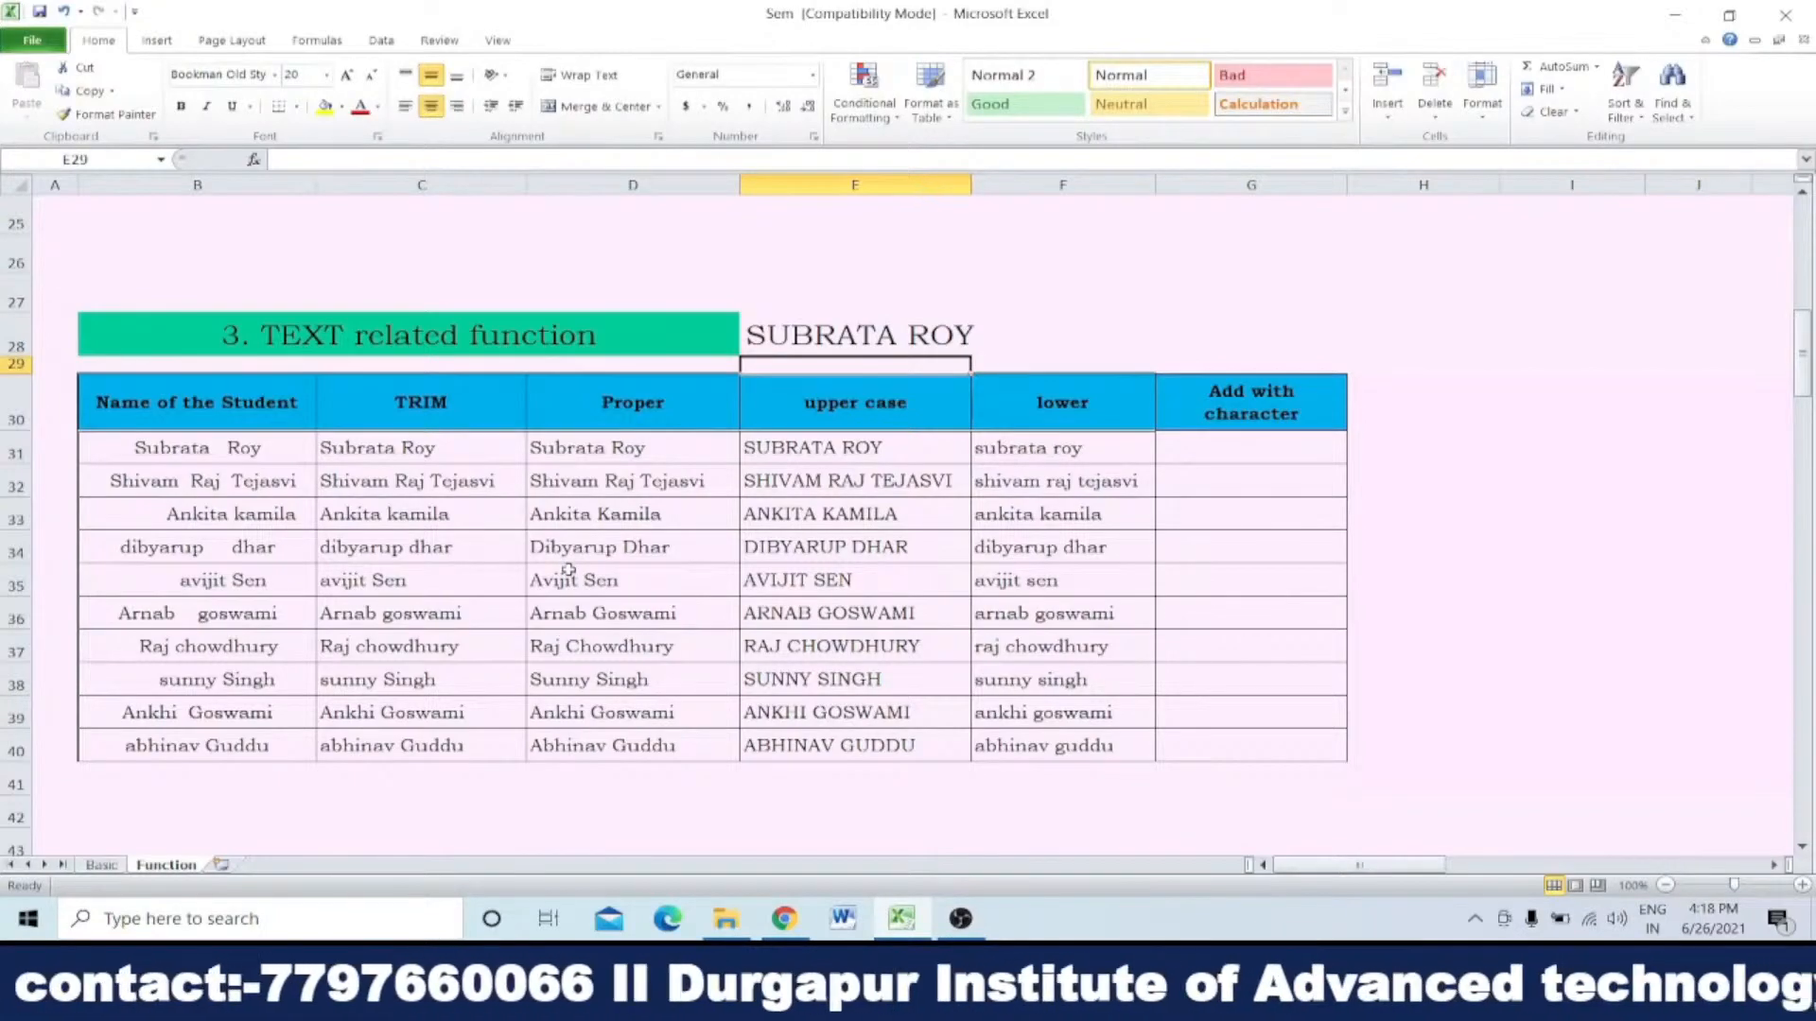
# Step: Clear the UPPER formula from E28 and enter the sample text abcdefgh in the cell
pyautogui.click(905, 335)
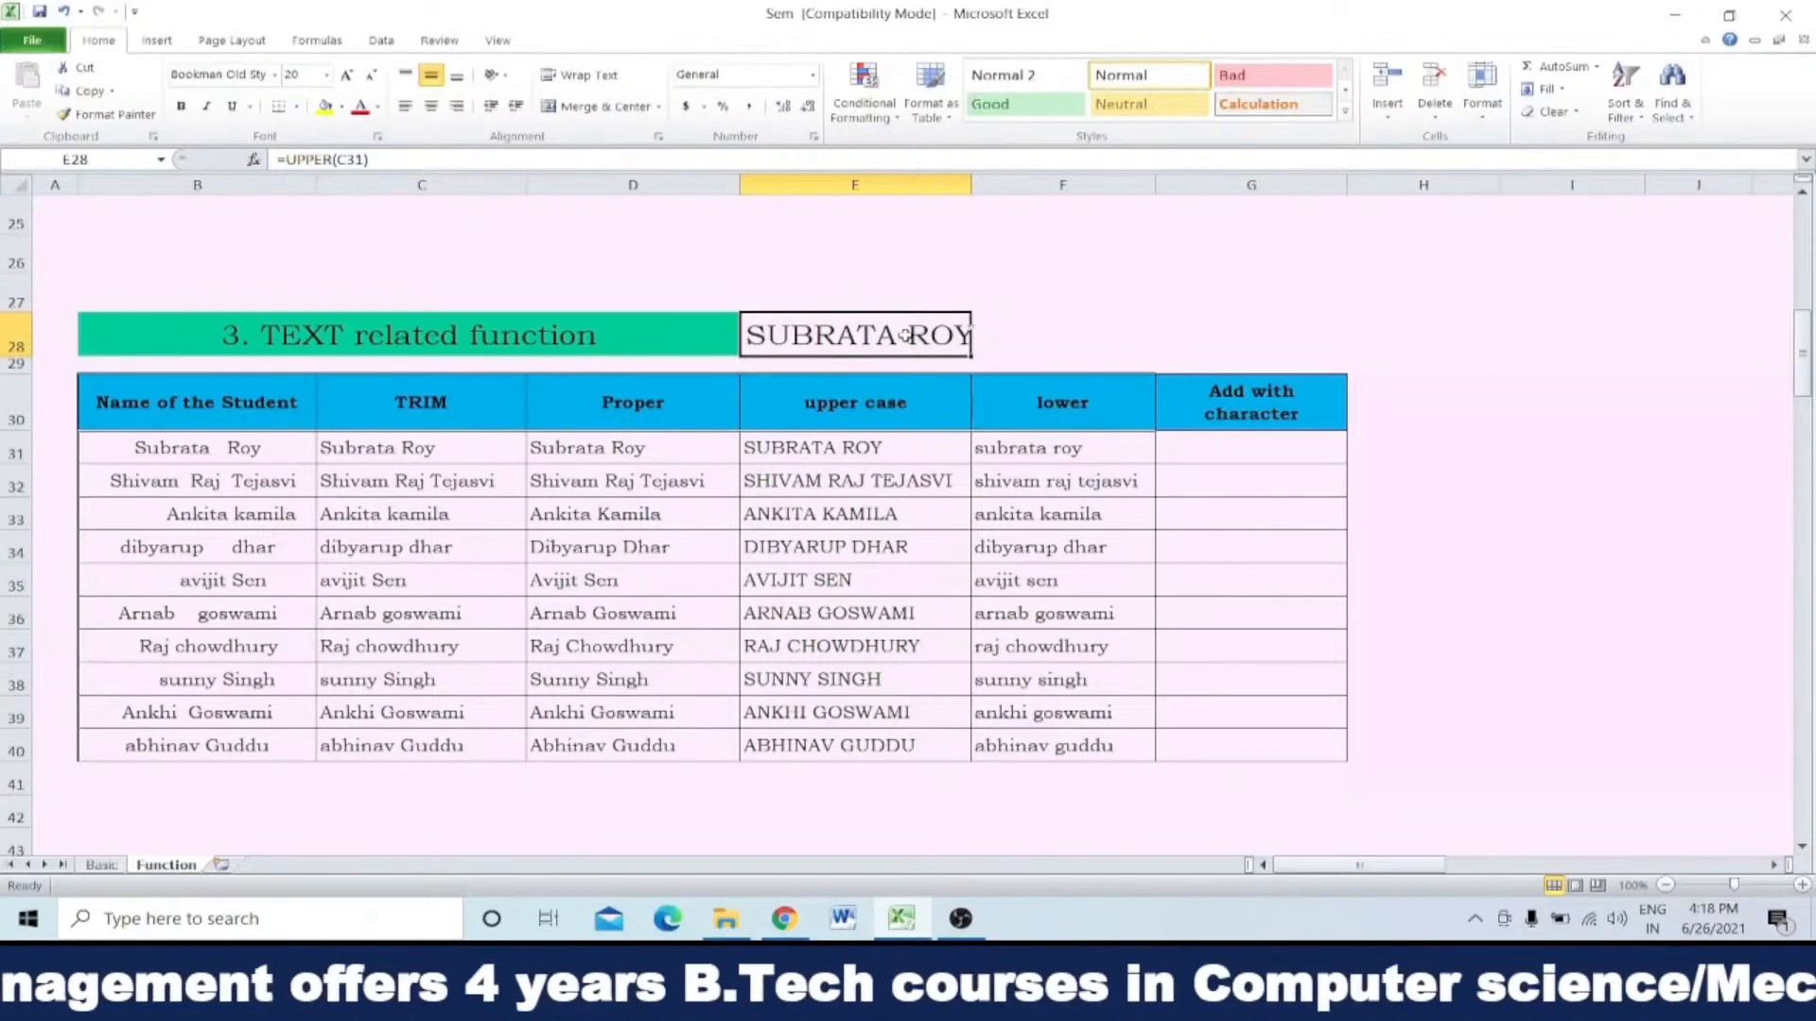
pyautogui.press('Delete')
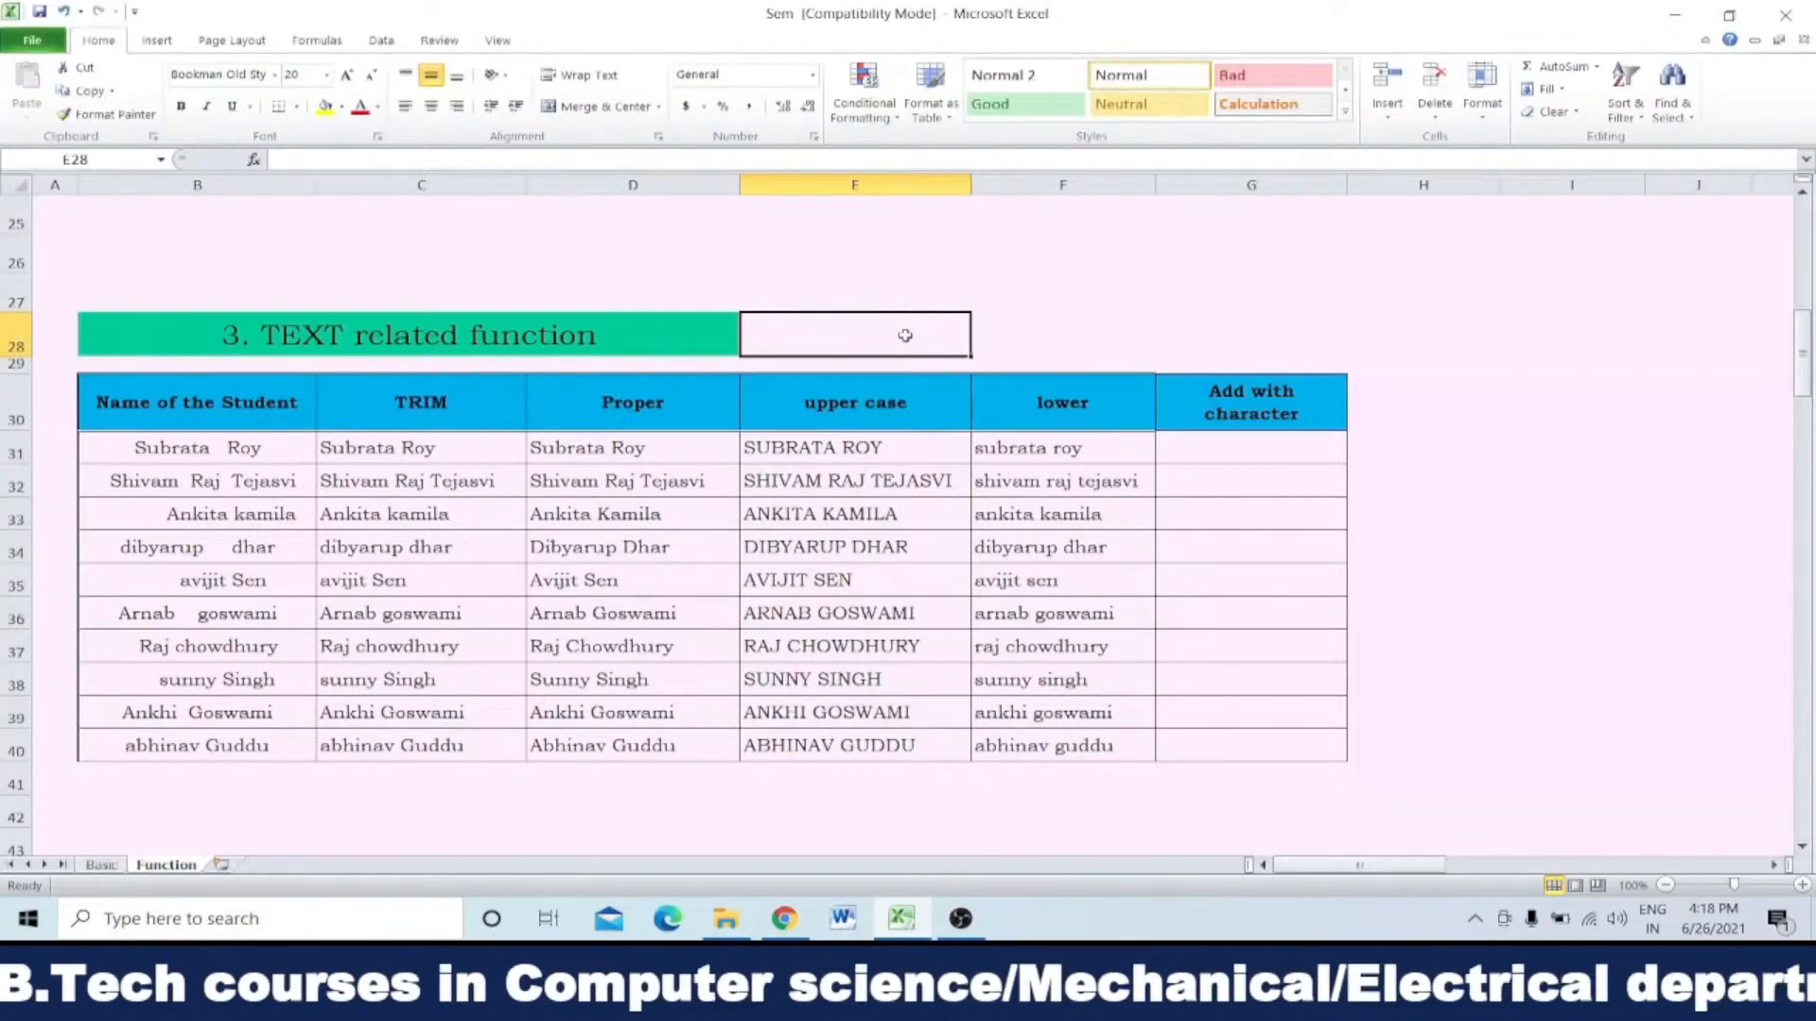
pyautogui.write('abc')
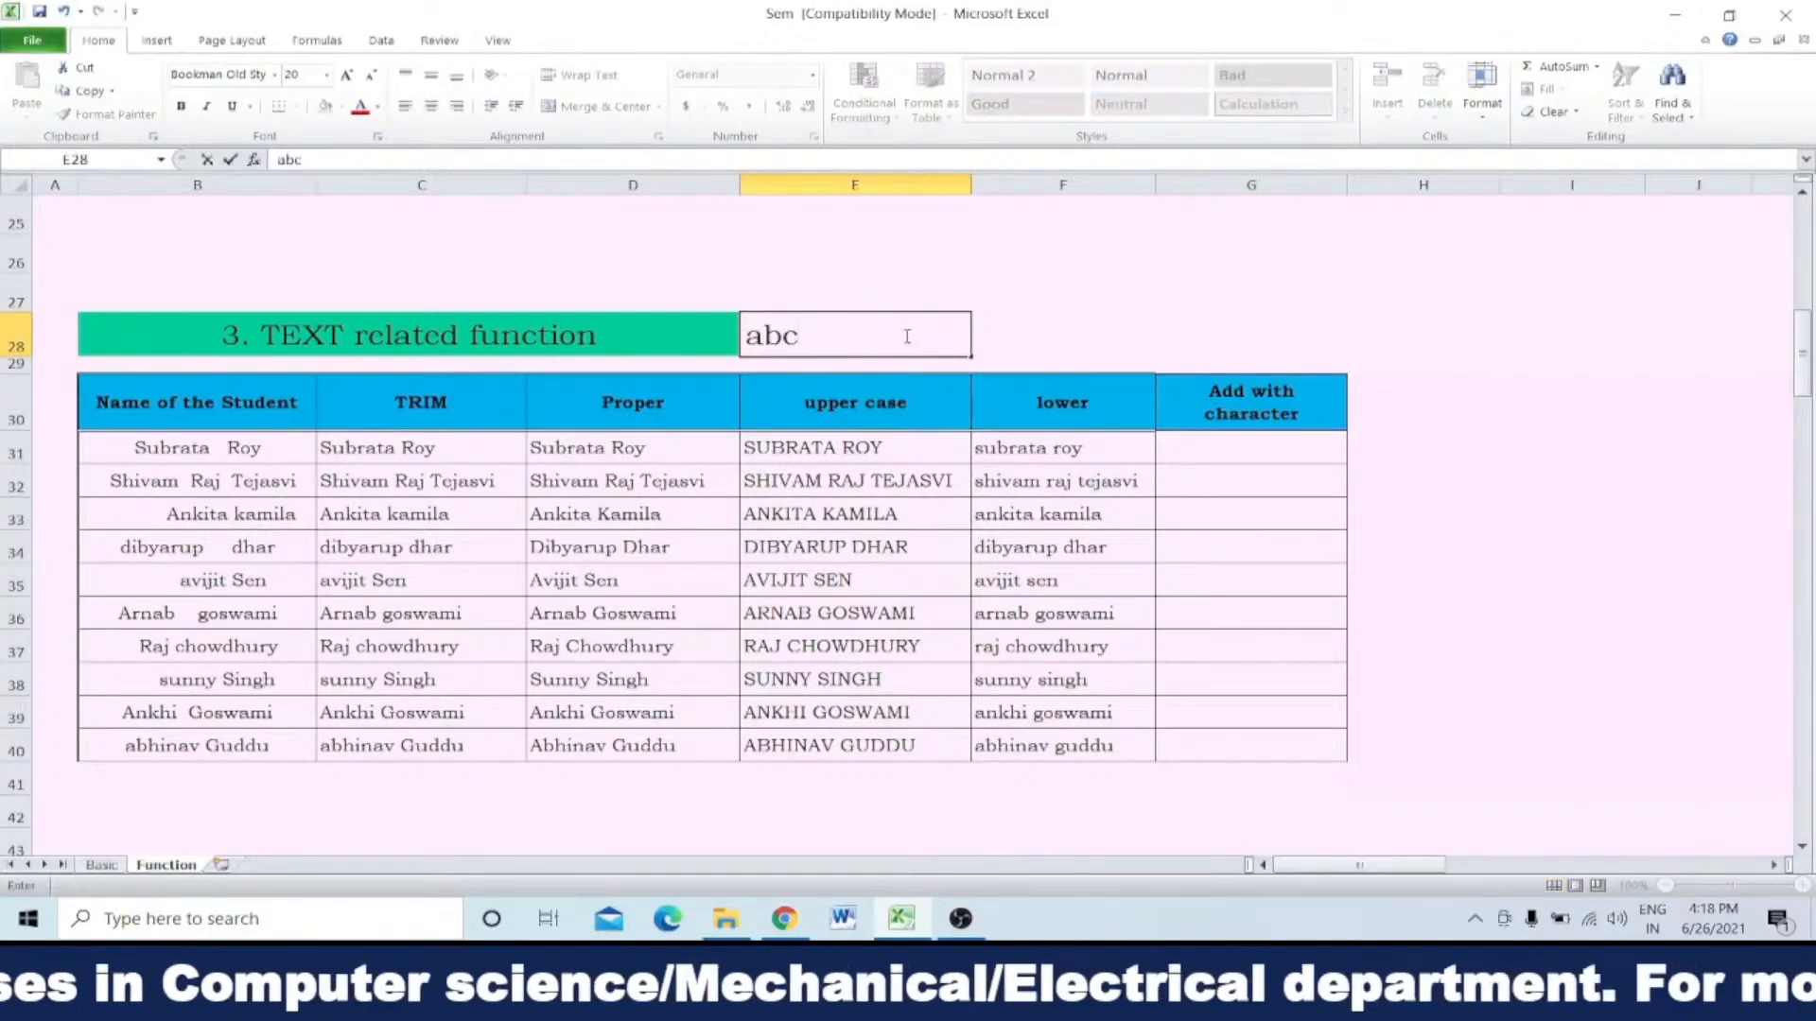
pyautogui.write('def')
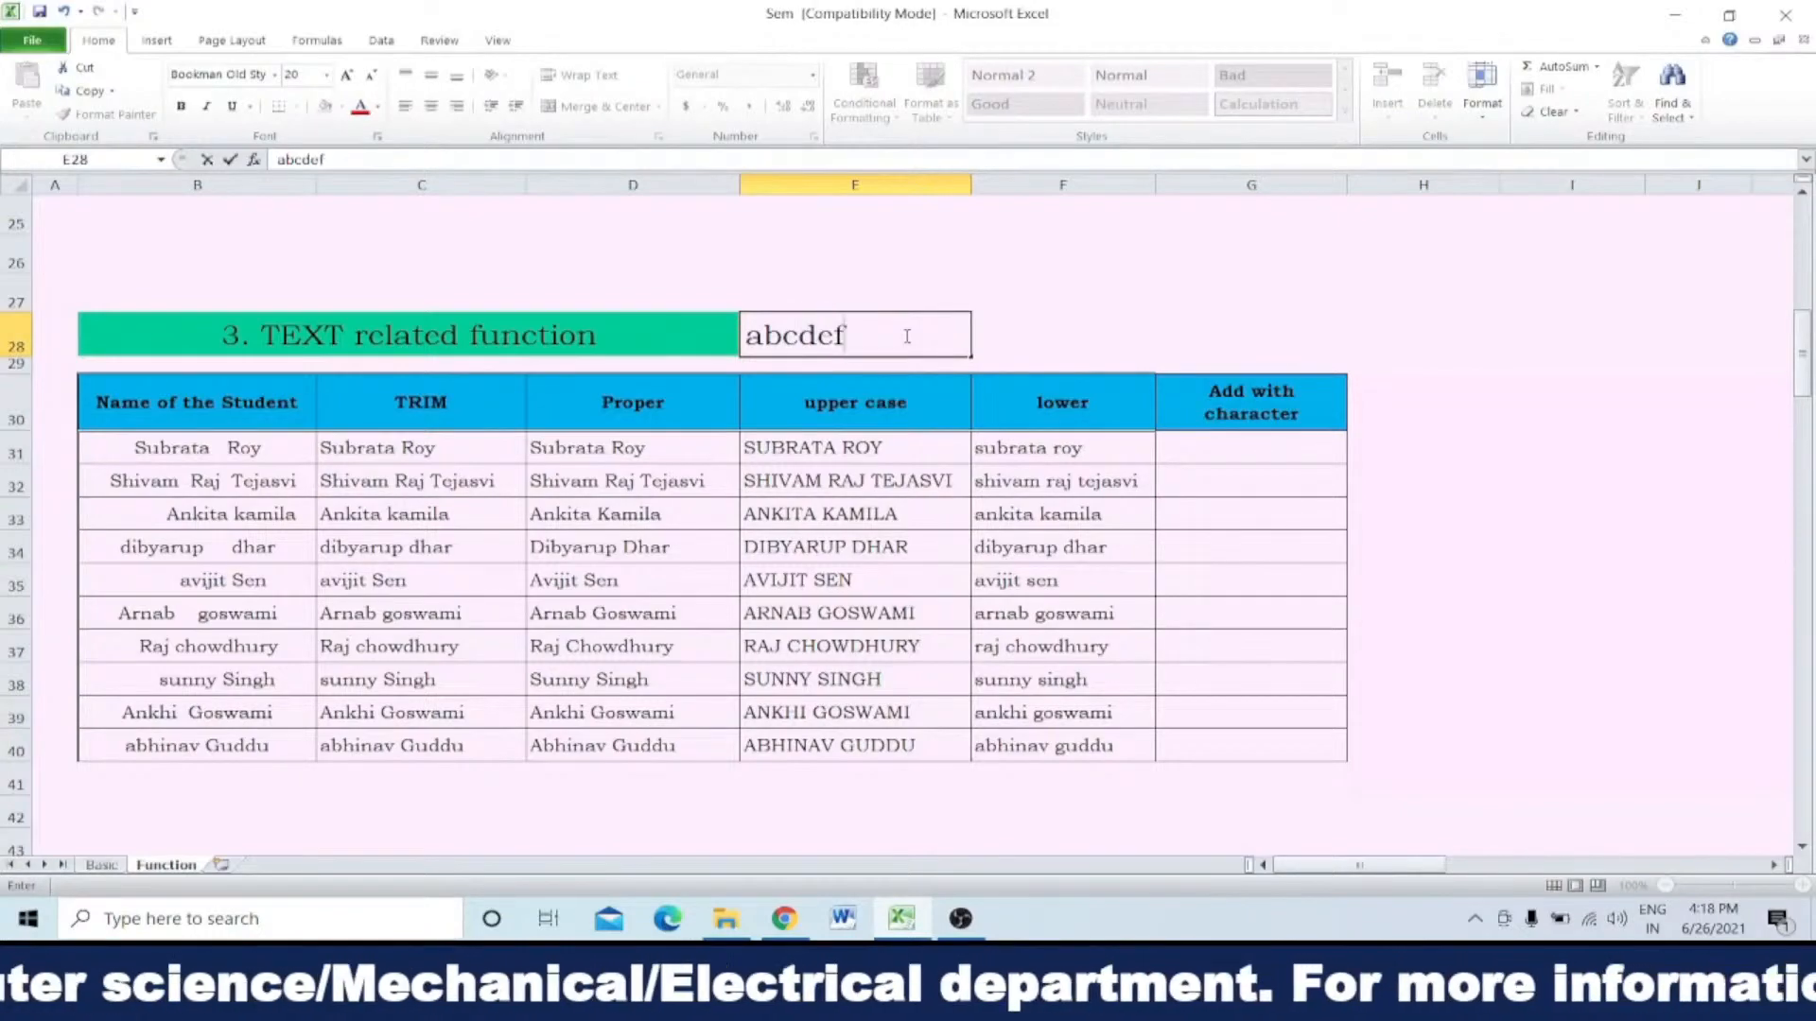
pyautogui.write('gh')
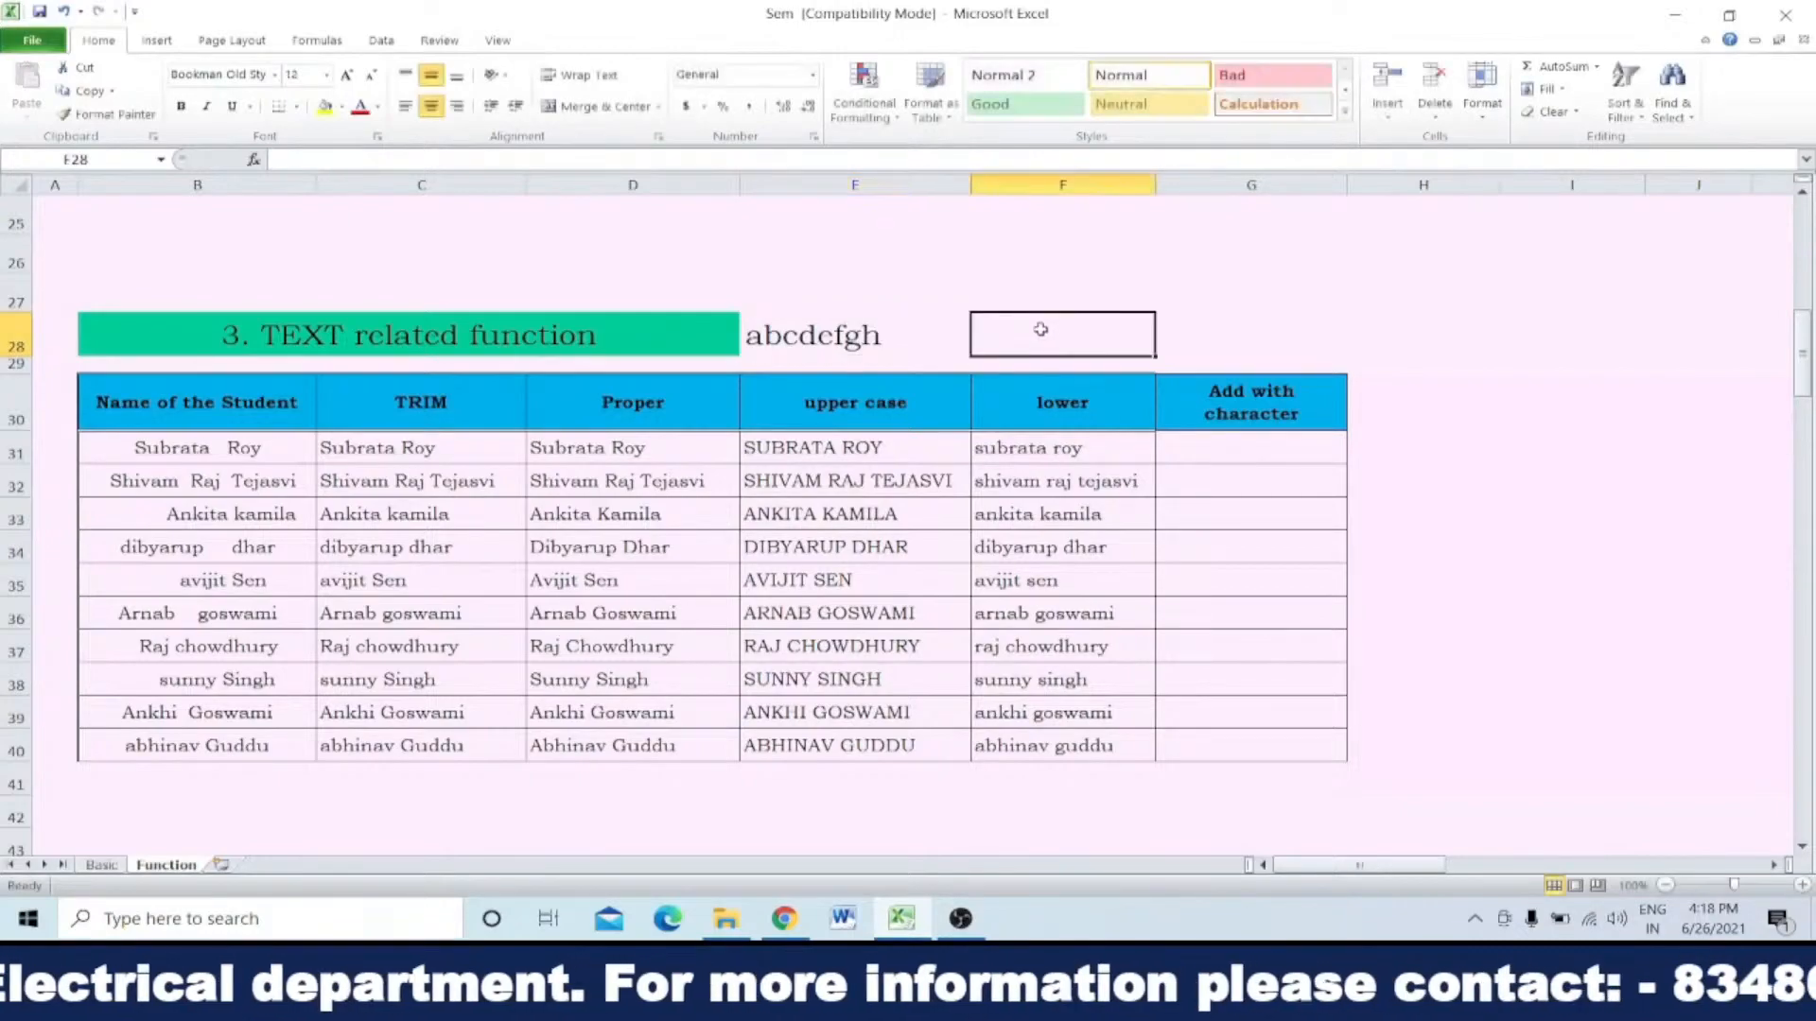
# Step: Set cell F28's font size to 18 and enter =UPPER(E28) in it to convert the sample text to capitals
pyautogui.click(1041, 329)
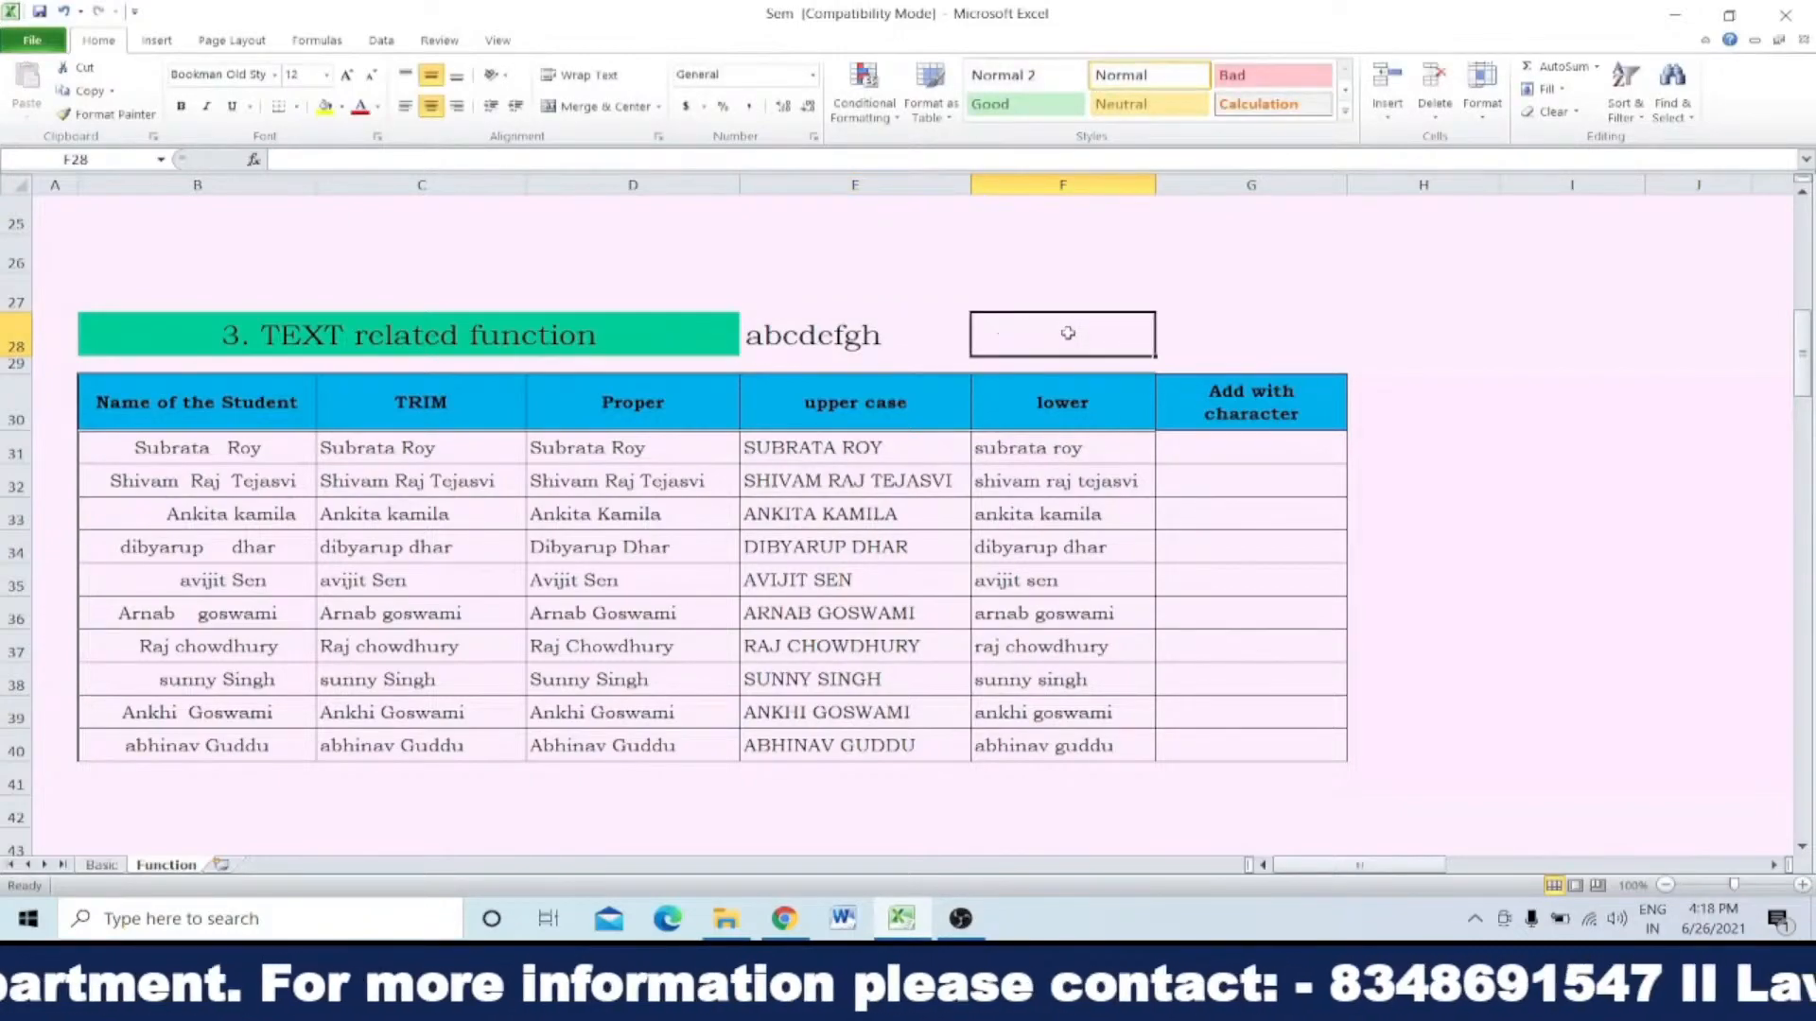
pyautogui.click(327, 80)
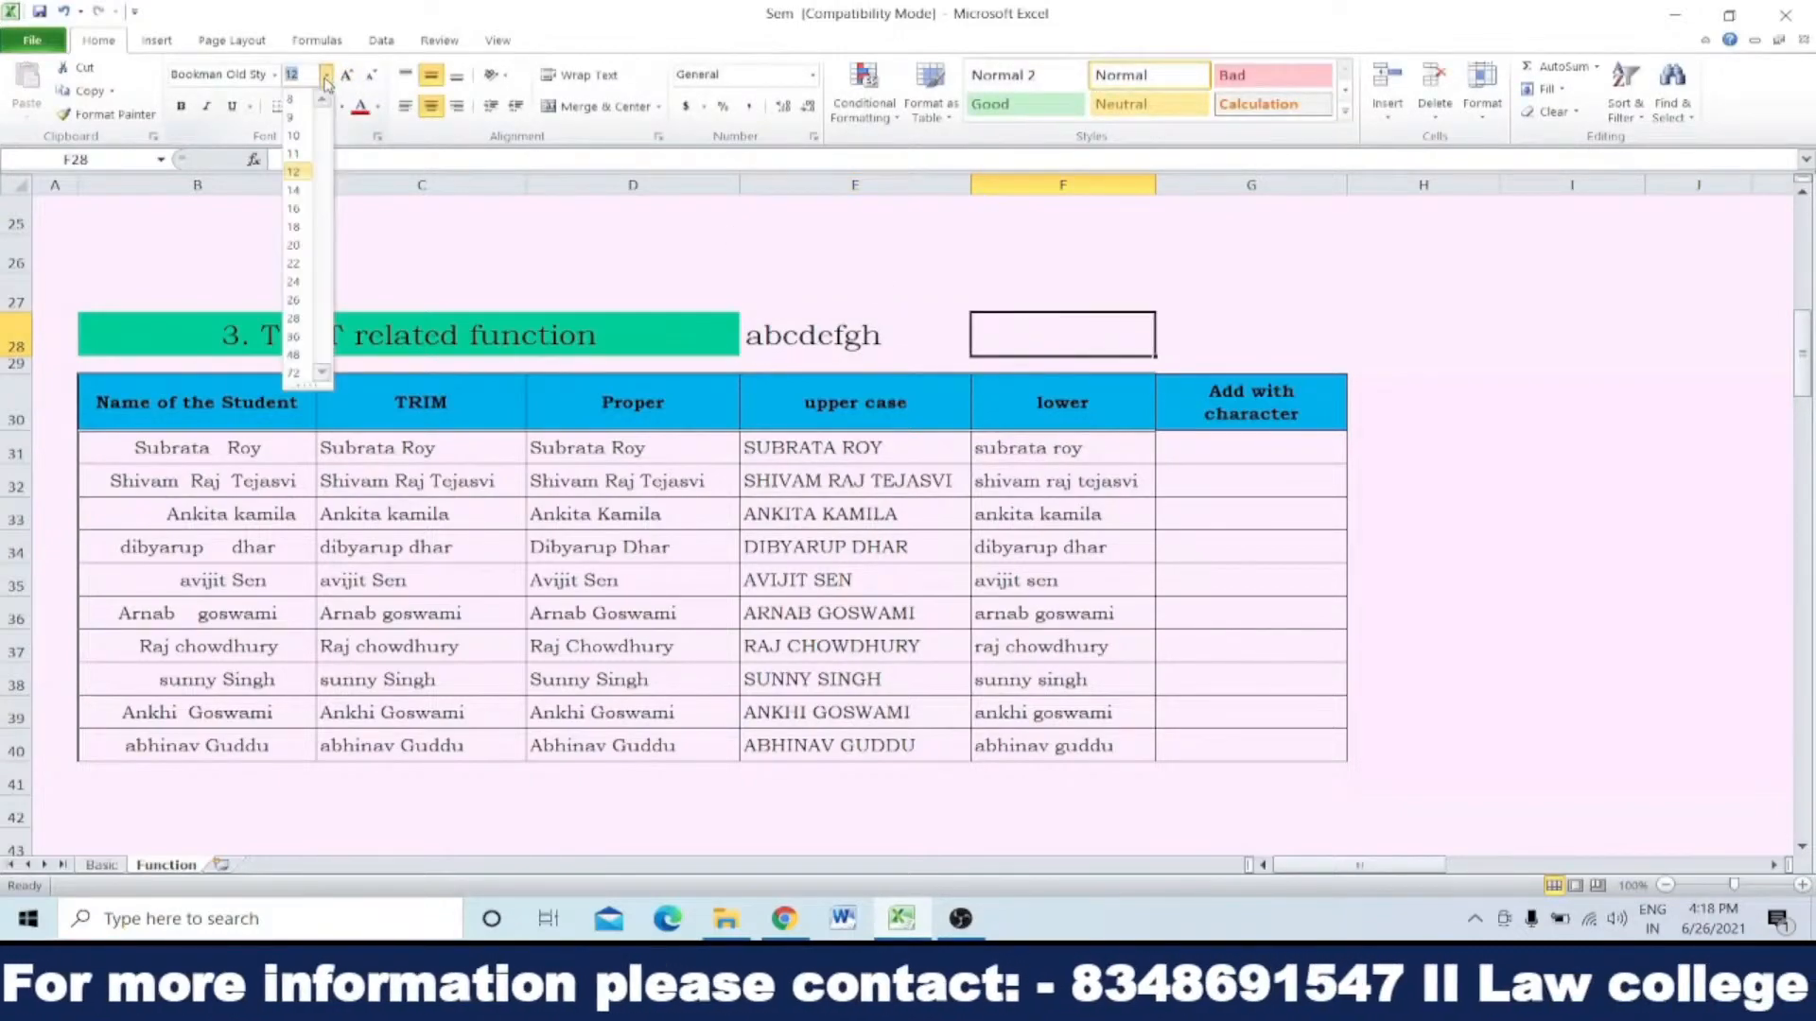
pyautogui.click(299, 224)
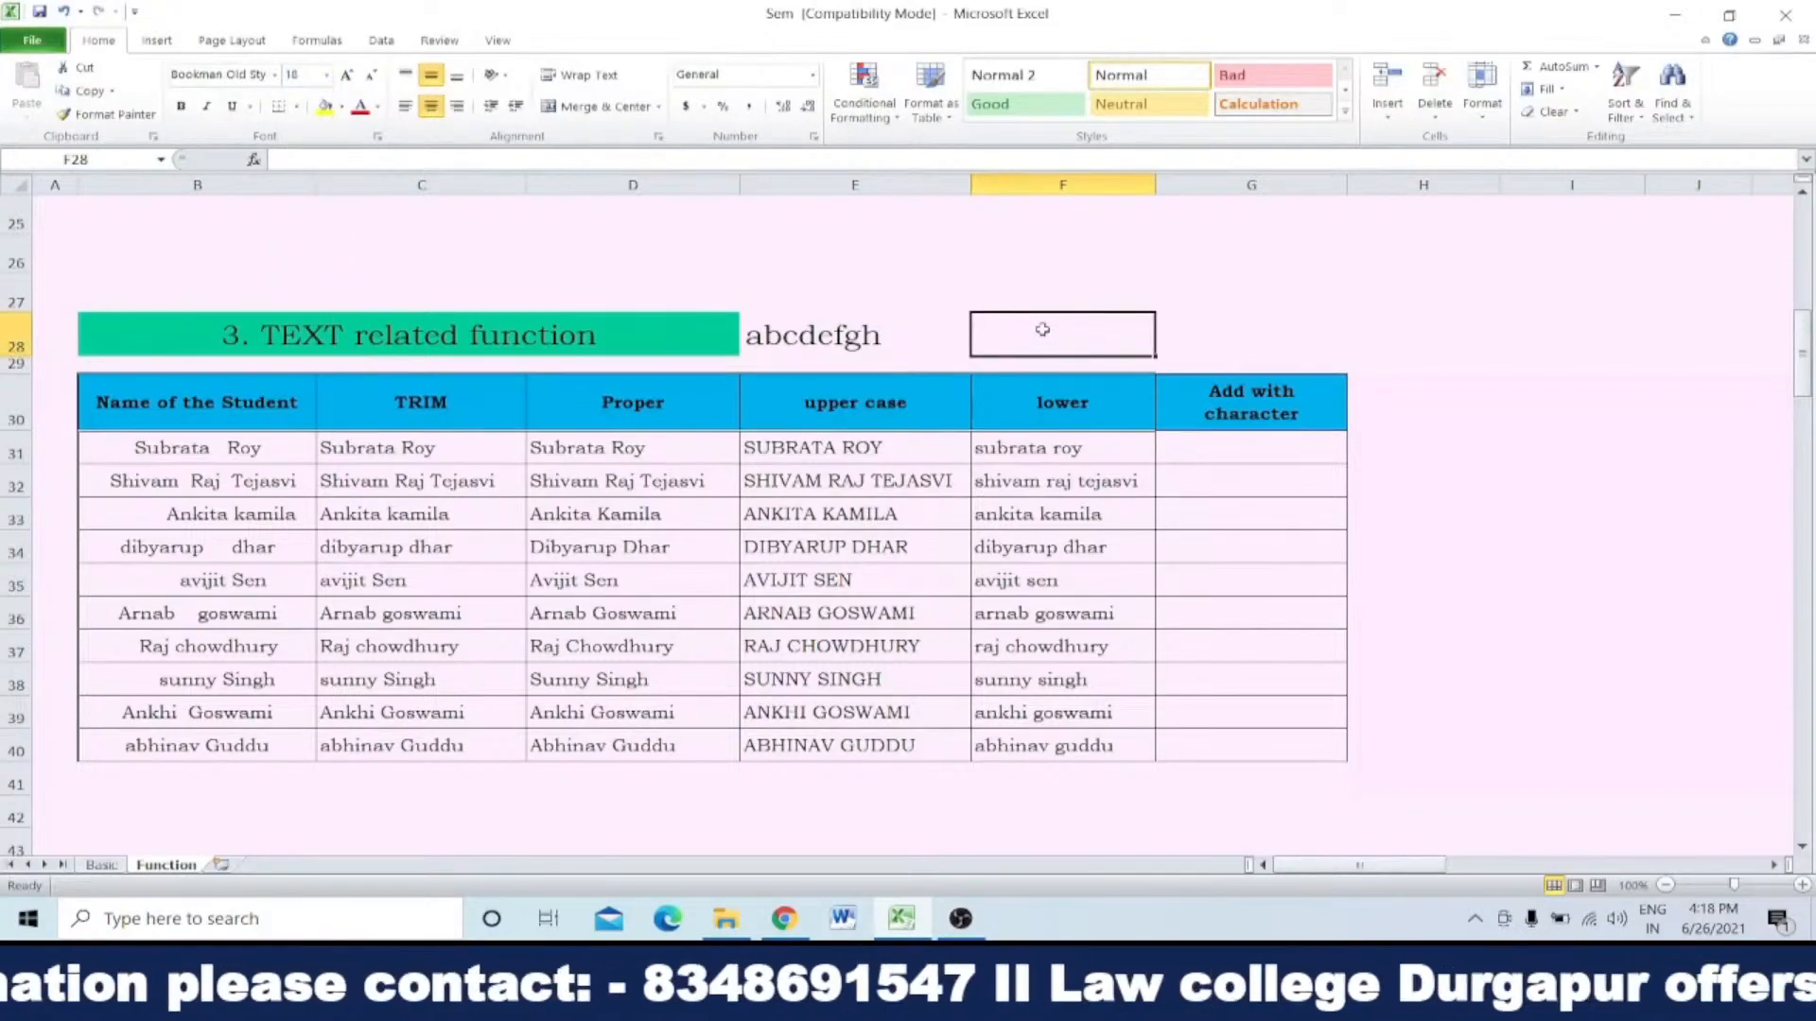
pyautogui.write('=')
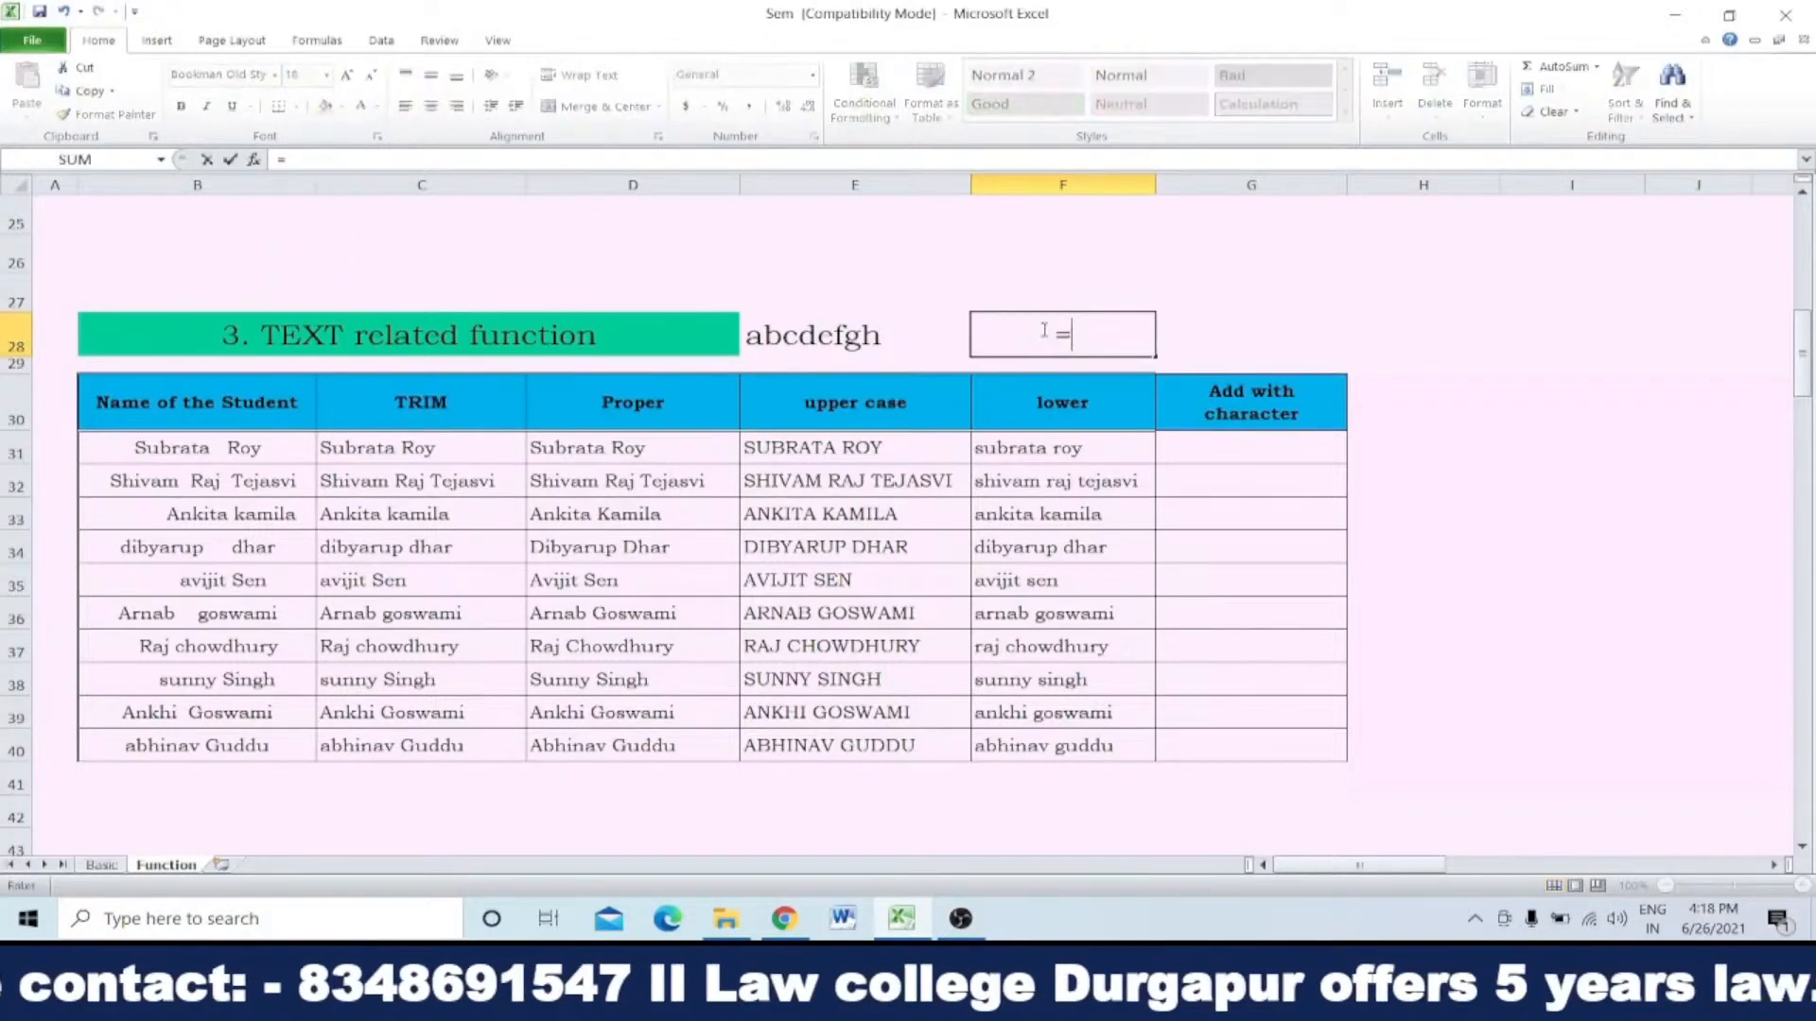
pyautogui.write('u')
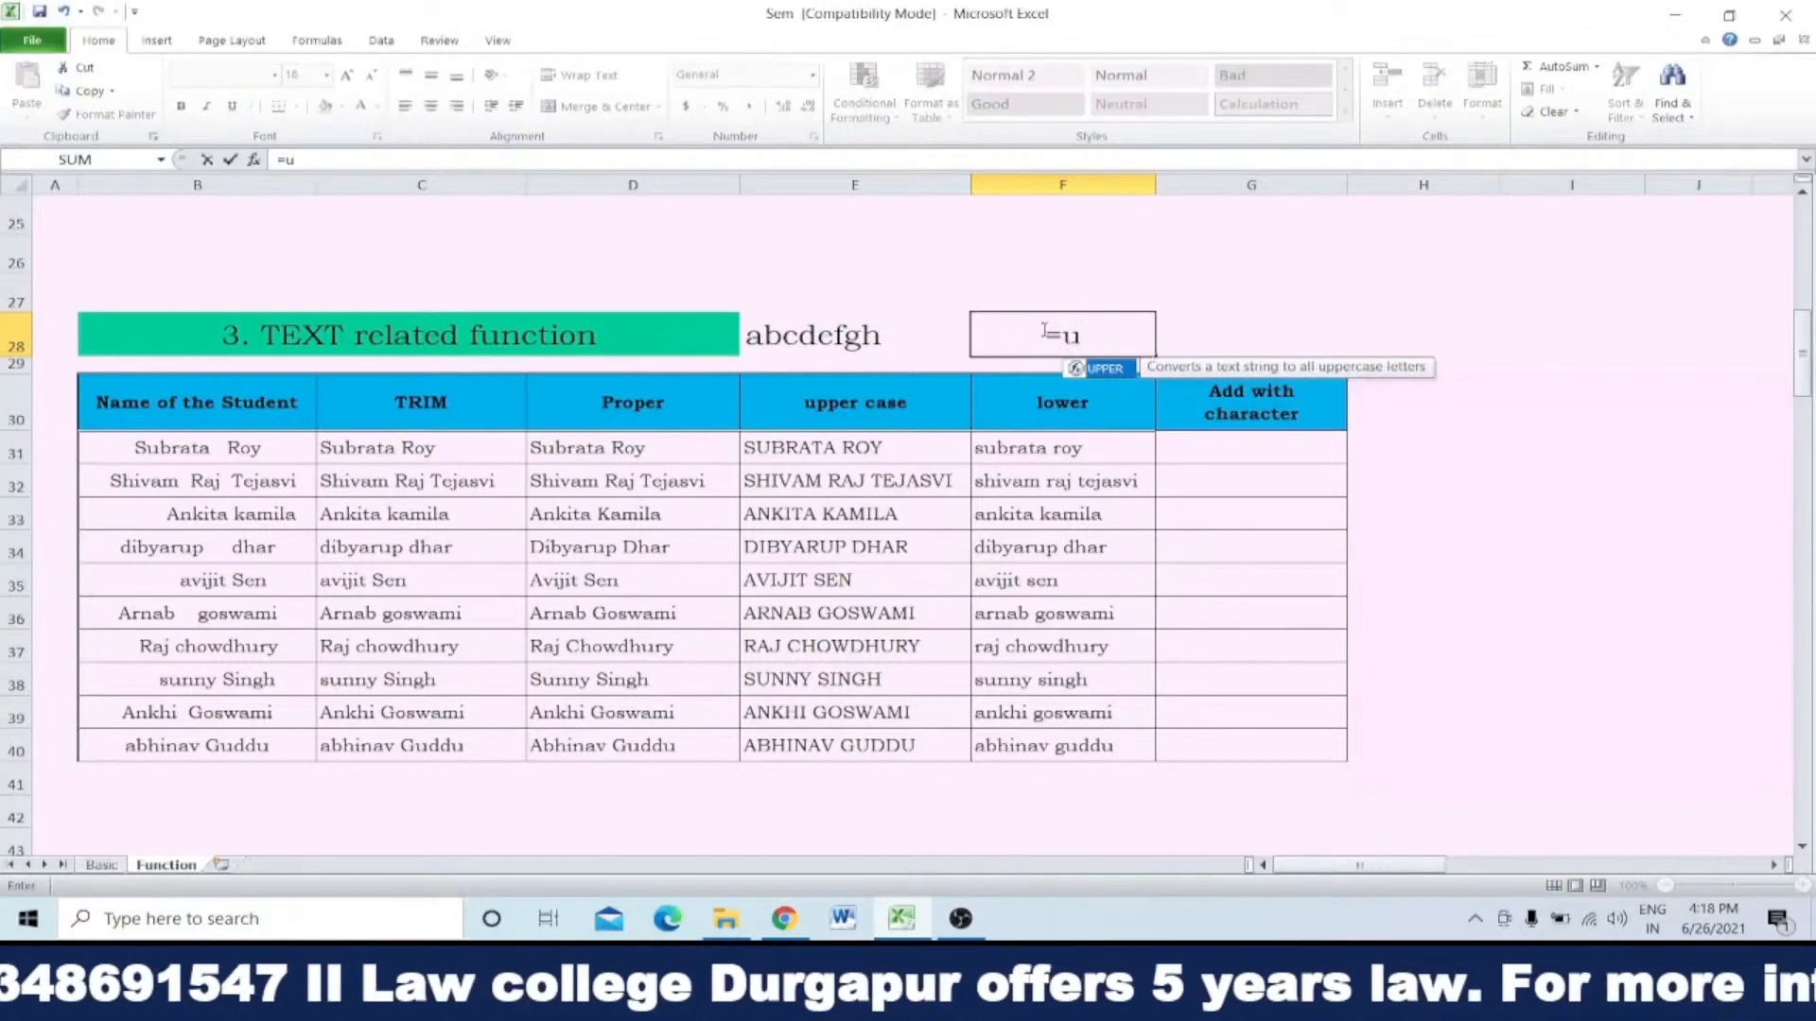
pyautogui.doubleClick(1105, 368)
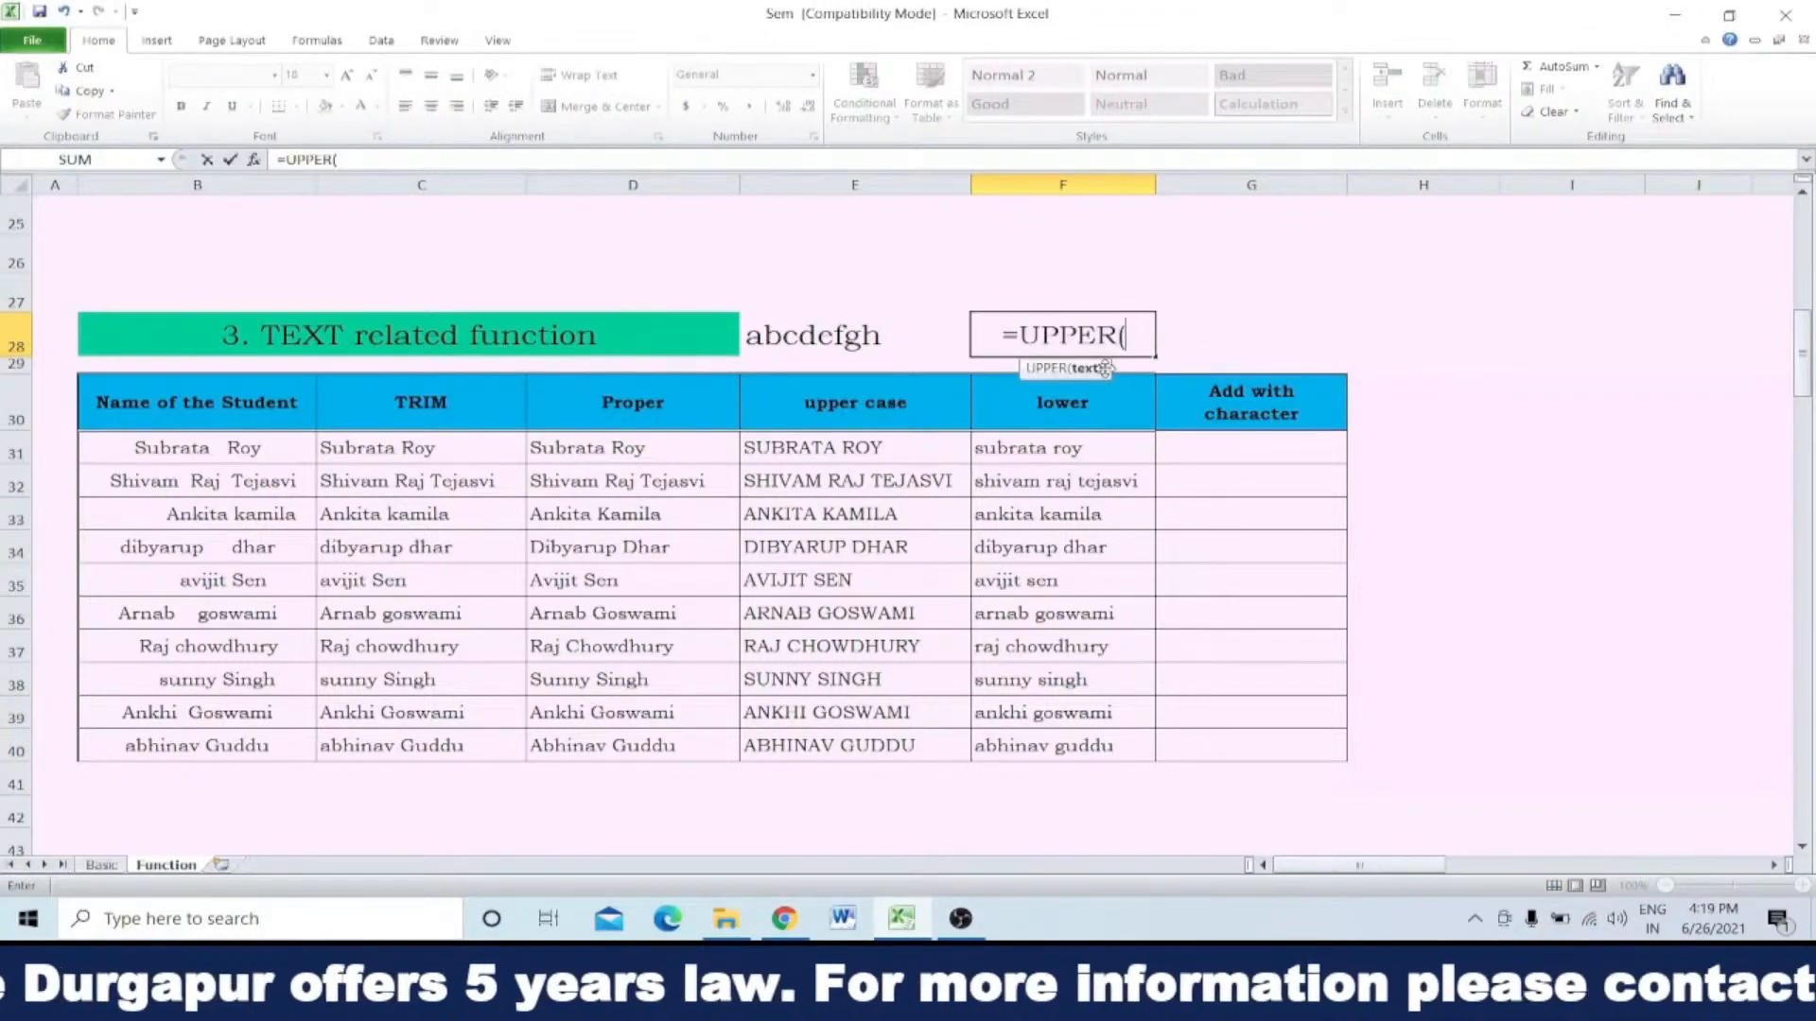
pyautogui.click(861, 346)
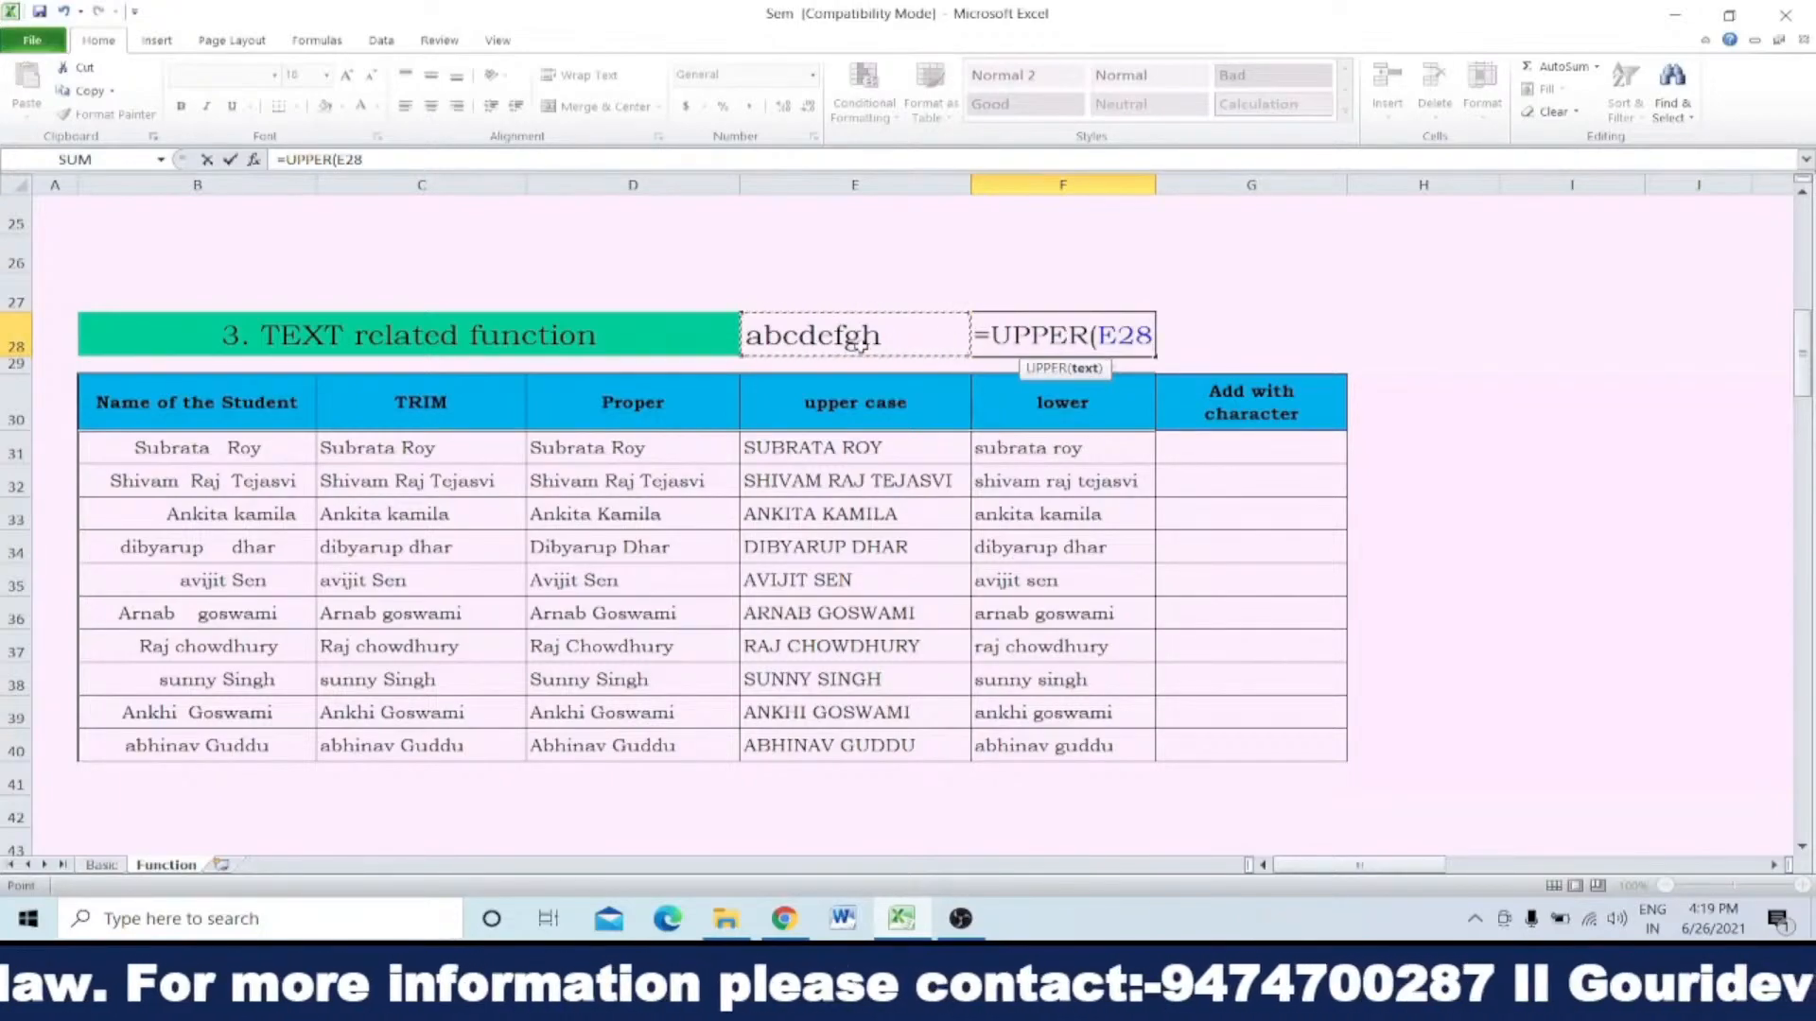
pyautogui.write(')')
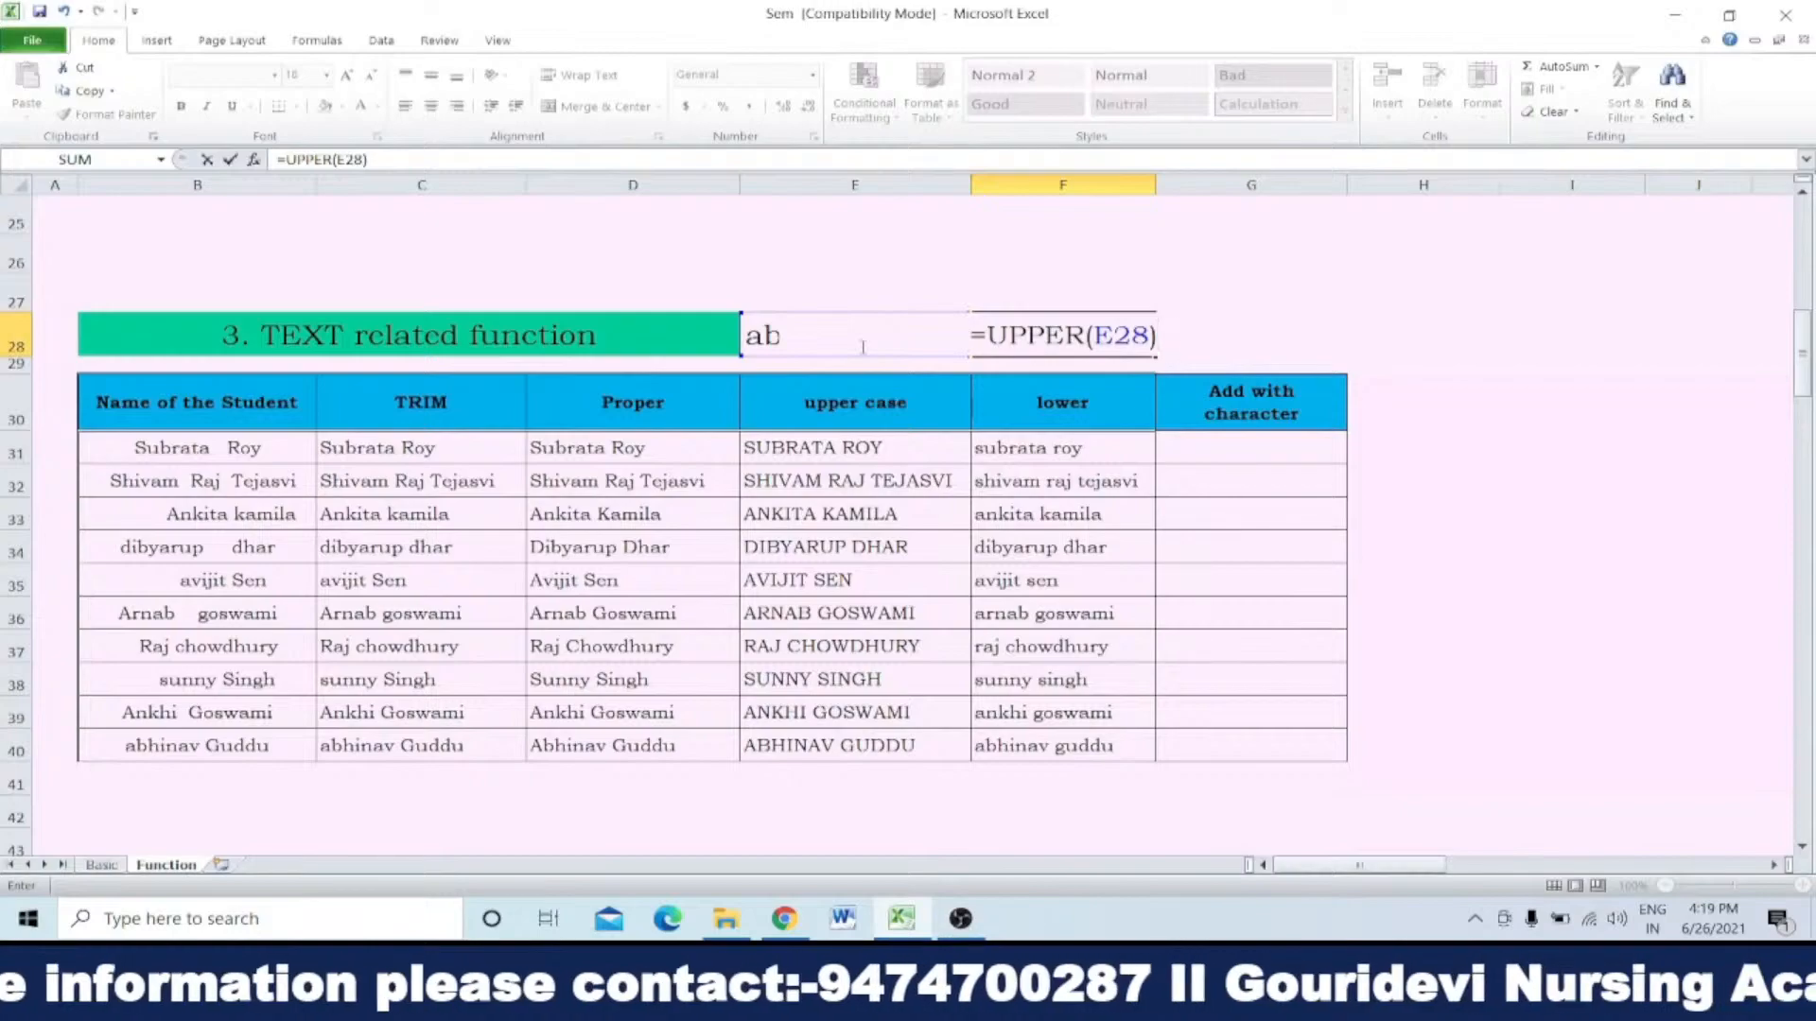
pyautogui.press('Return')
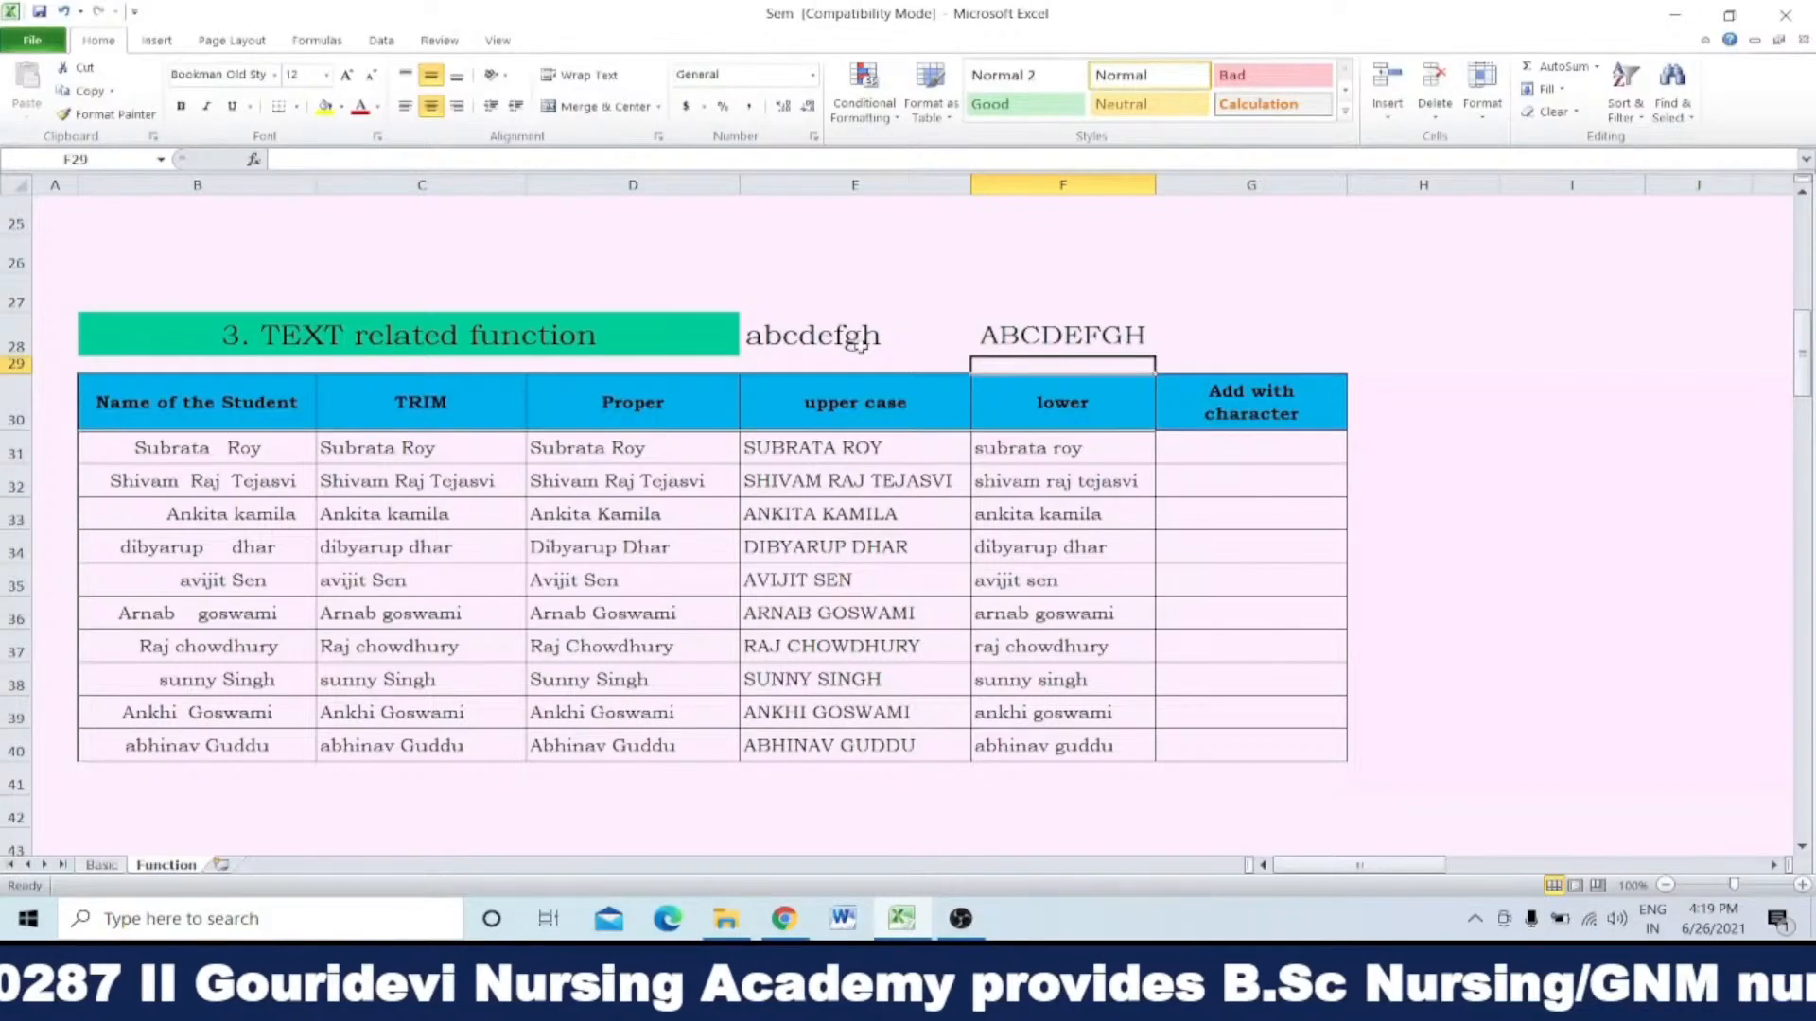
# Step: Delete the sample text and its UPPER formula from E28:F28
pyautogui.click(919, 331)
pyautogui.moveTo(919, 331); pyautogui.dragTo(1007, 328)
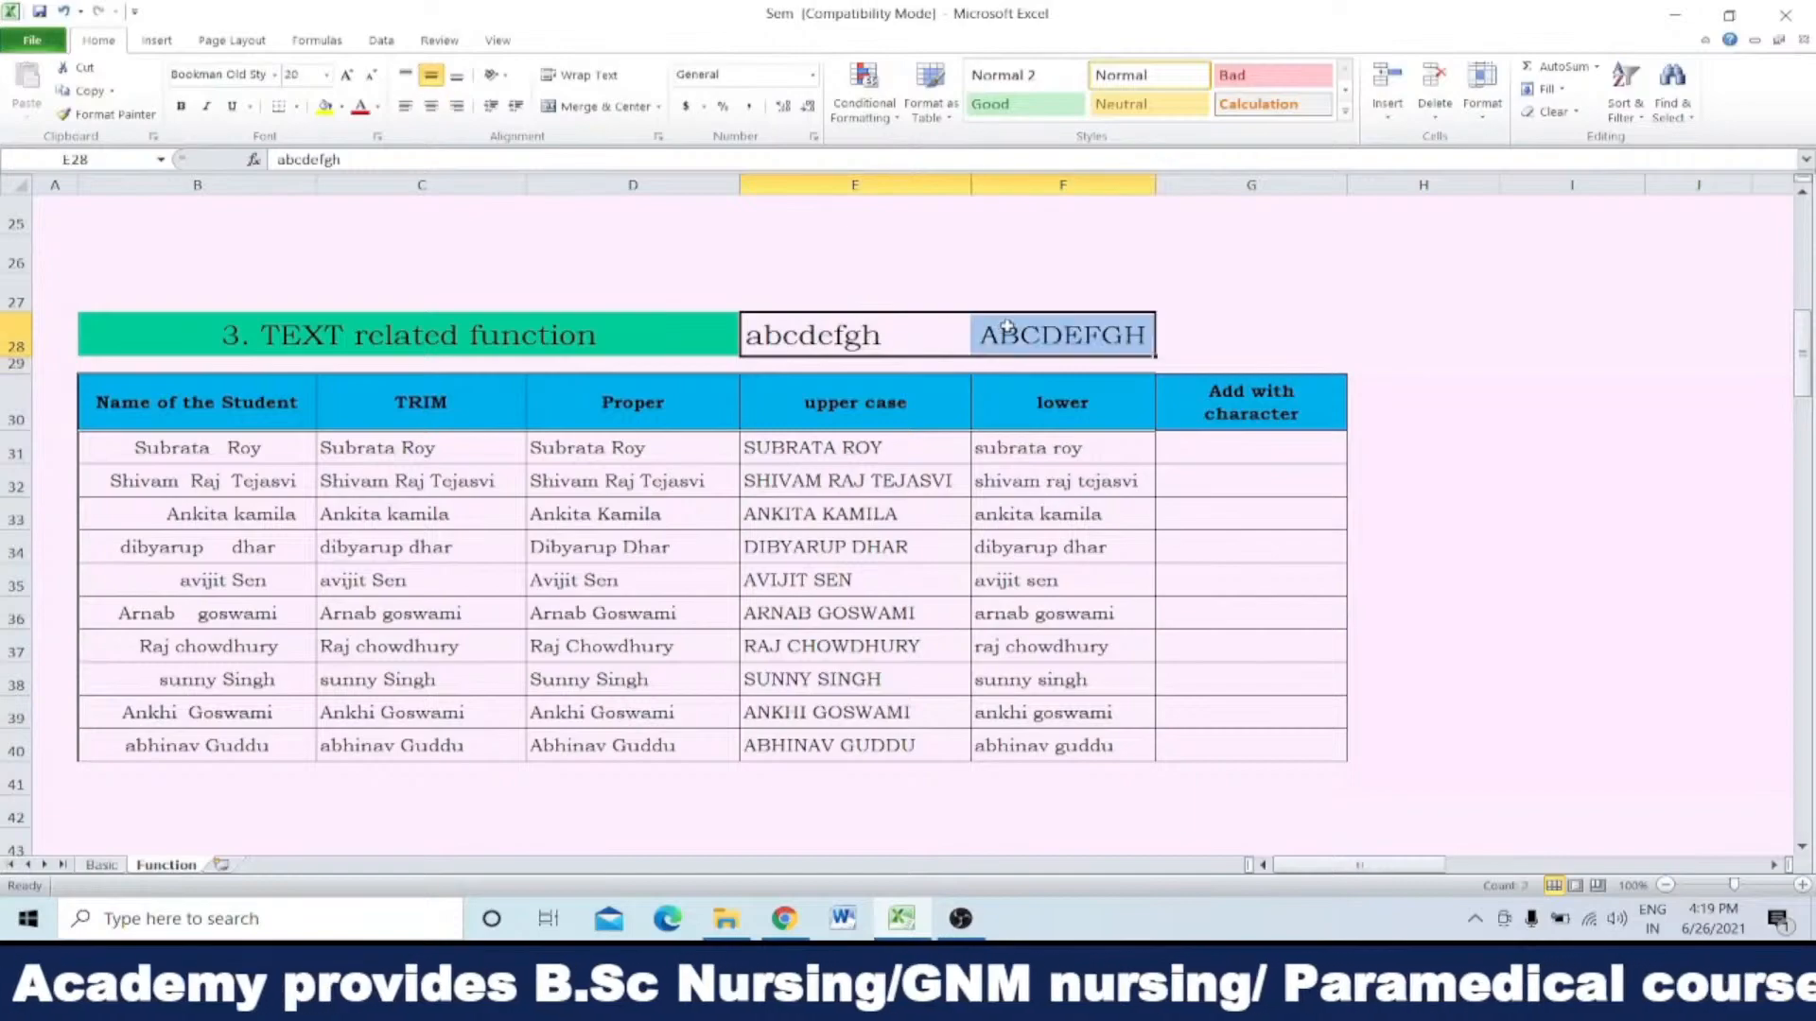
pyautogui.press('Delete')
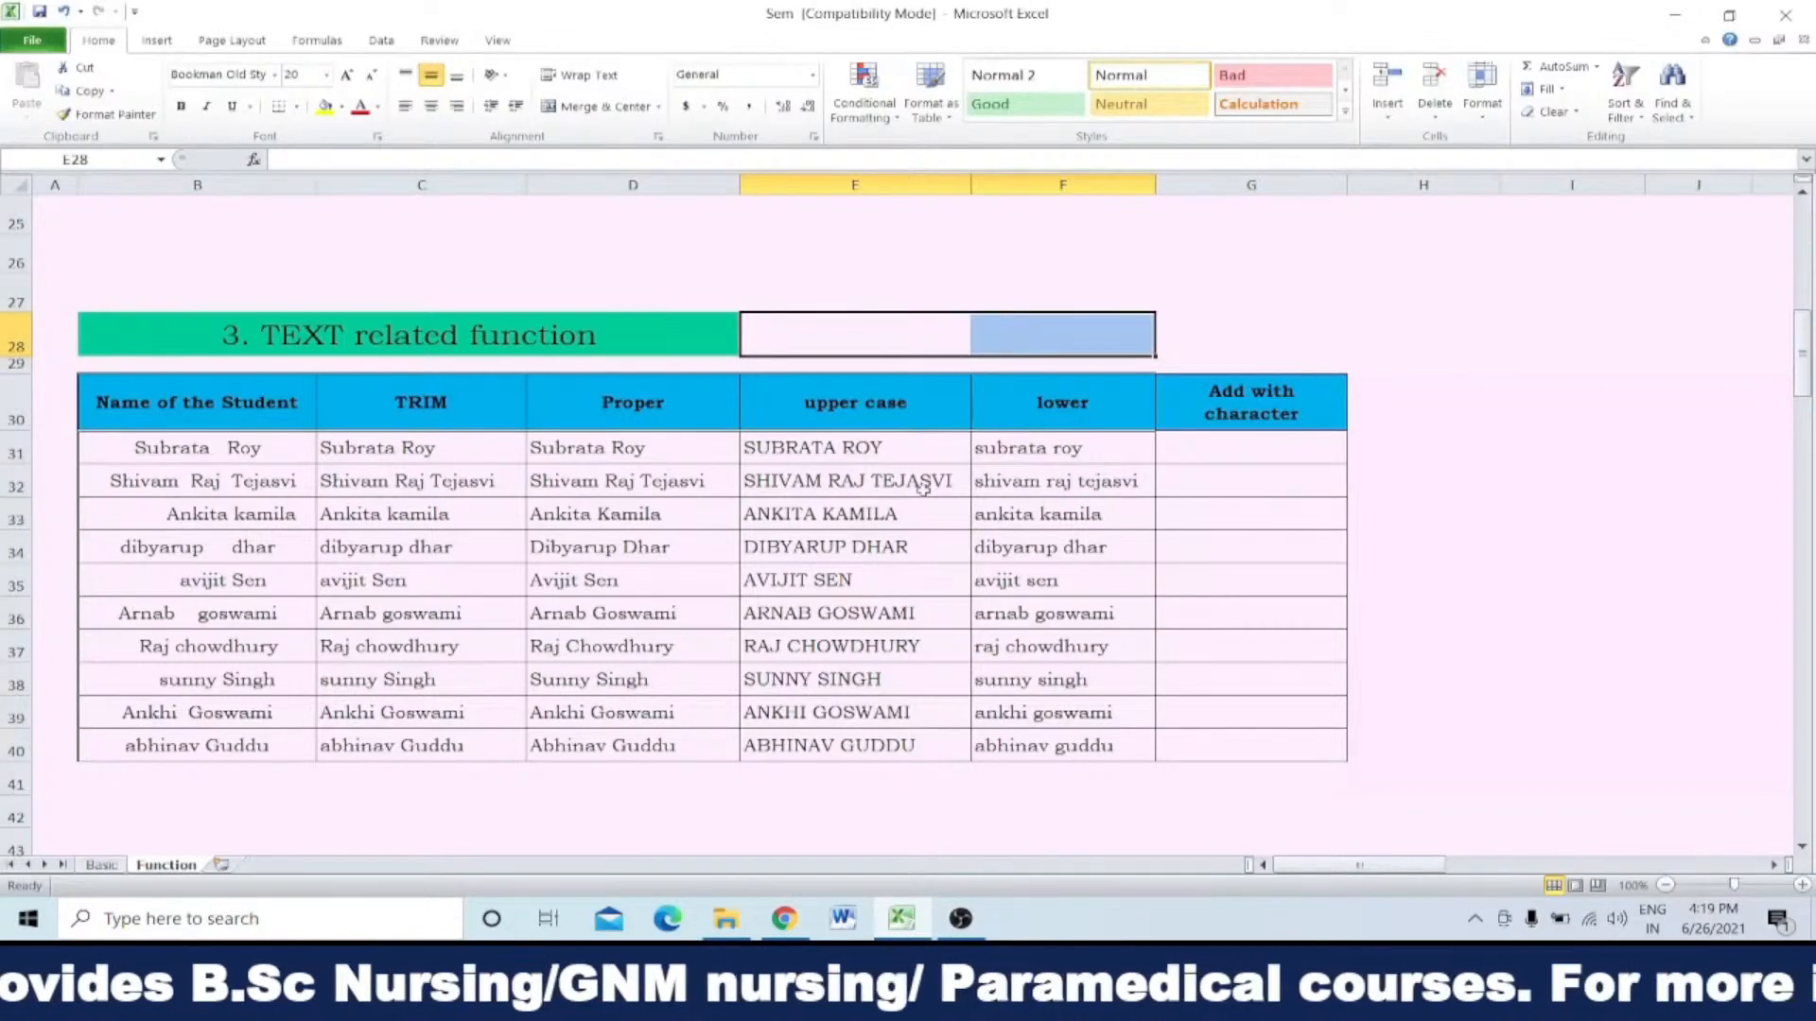
# Step: Clear the PROPER formulas from D31:D40 in the Proper column
pyautogui.moveTo(875, 447); pyautogui.dragTo(877, 753)
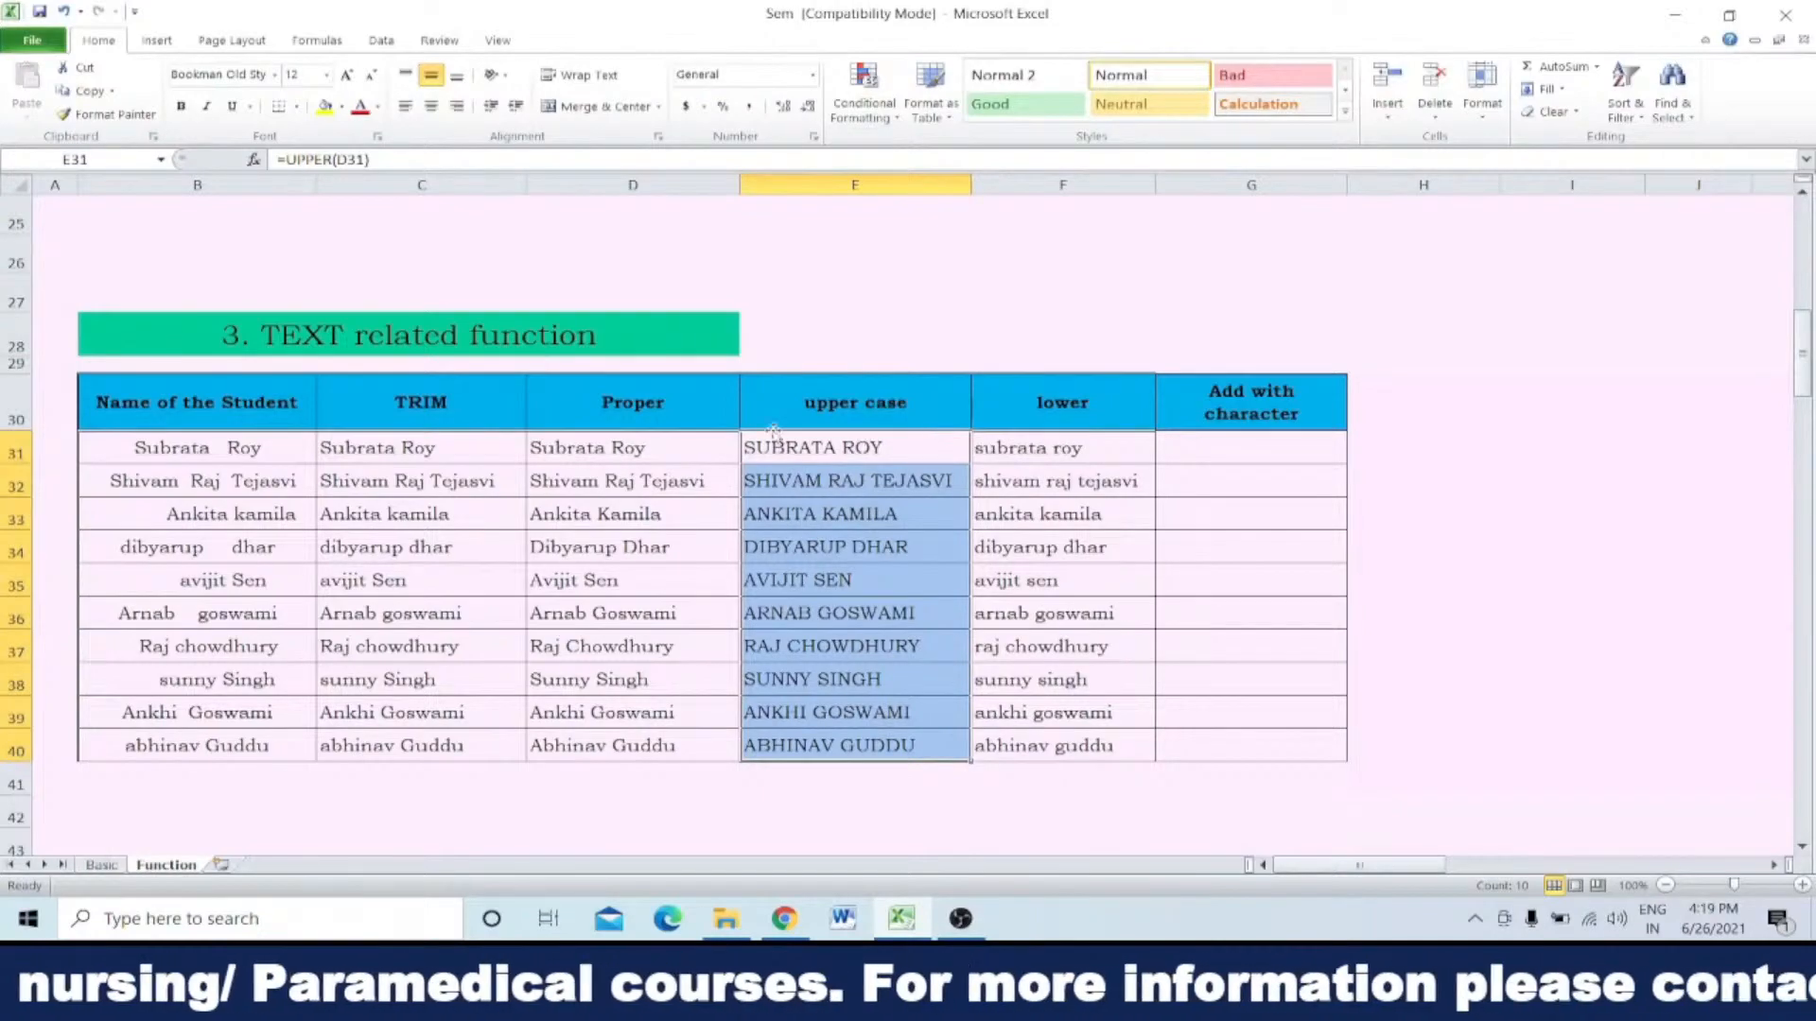
pyautogui.click(665, 444)
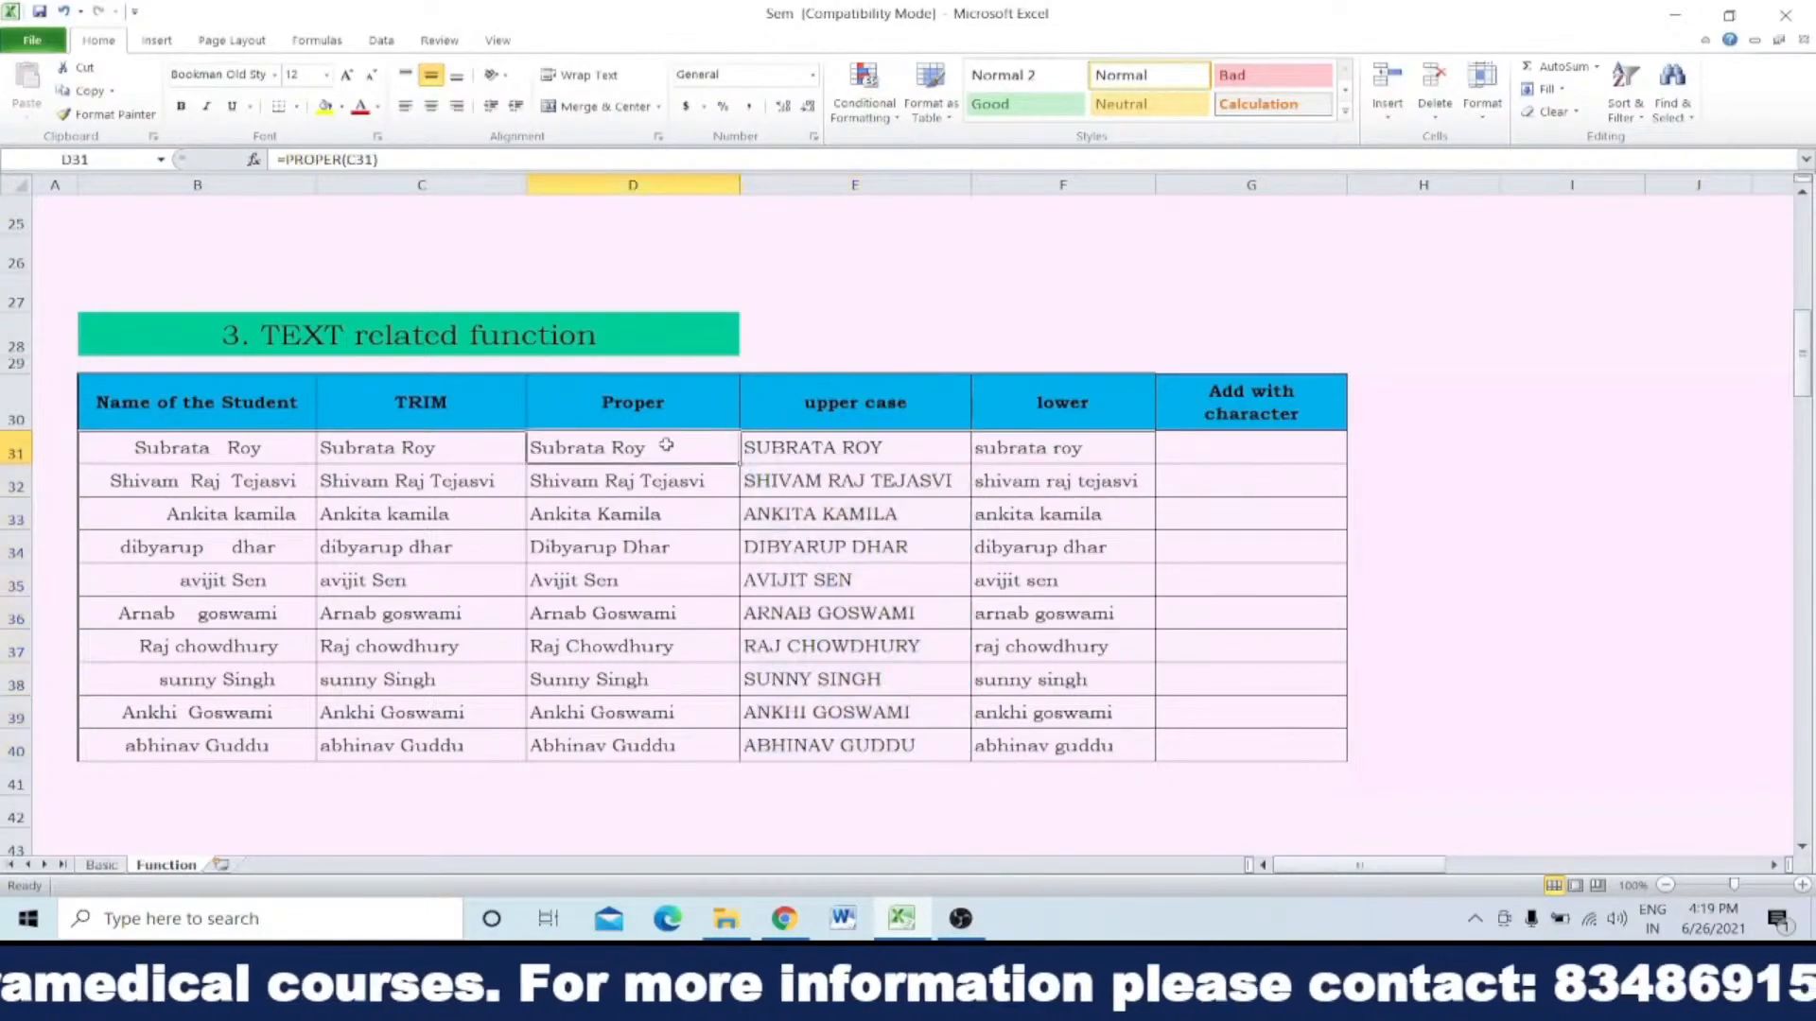
pyautogui.moveTo(658, 440); pyautogui.dragTo(632, 739)
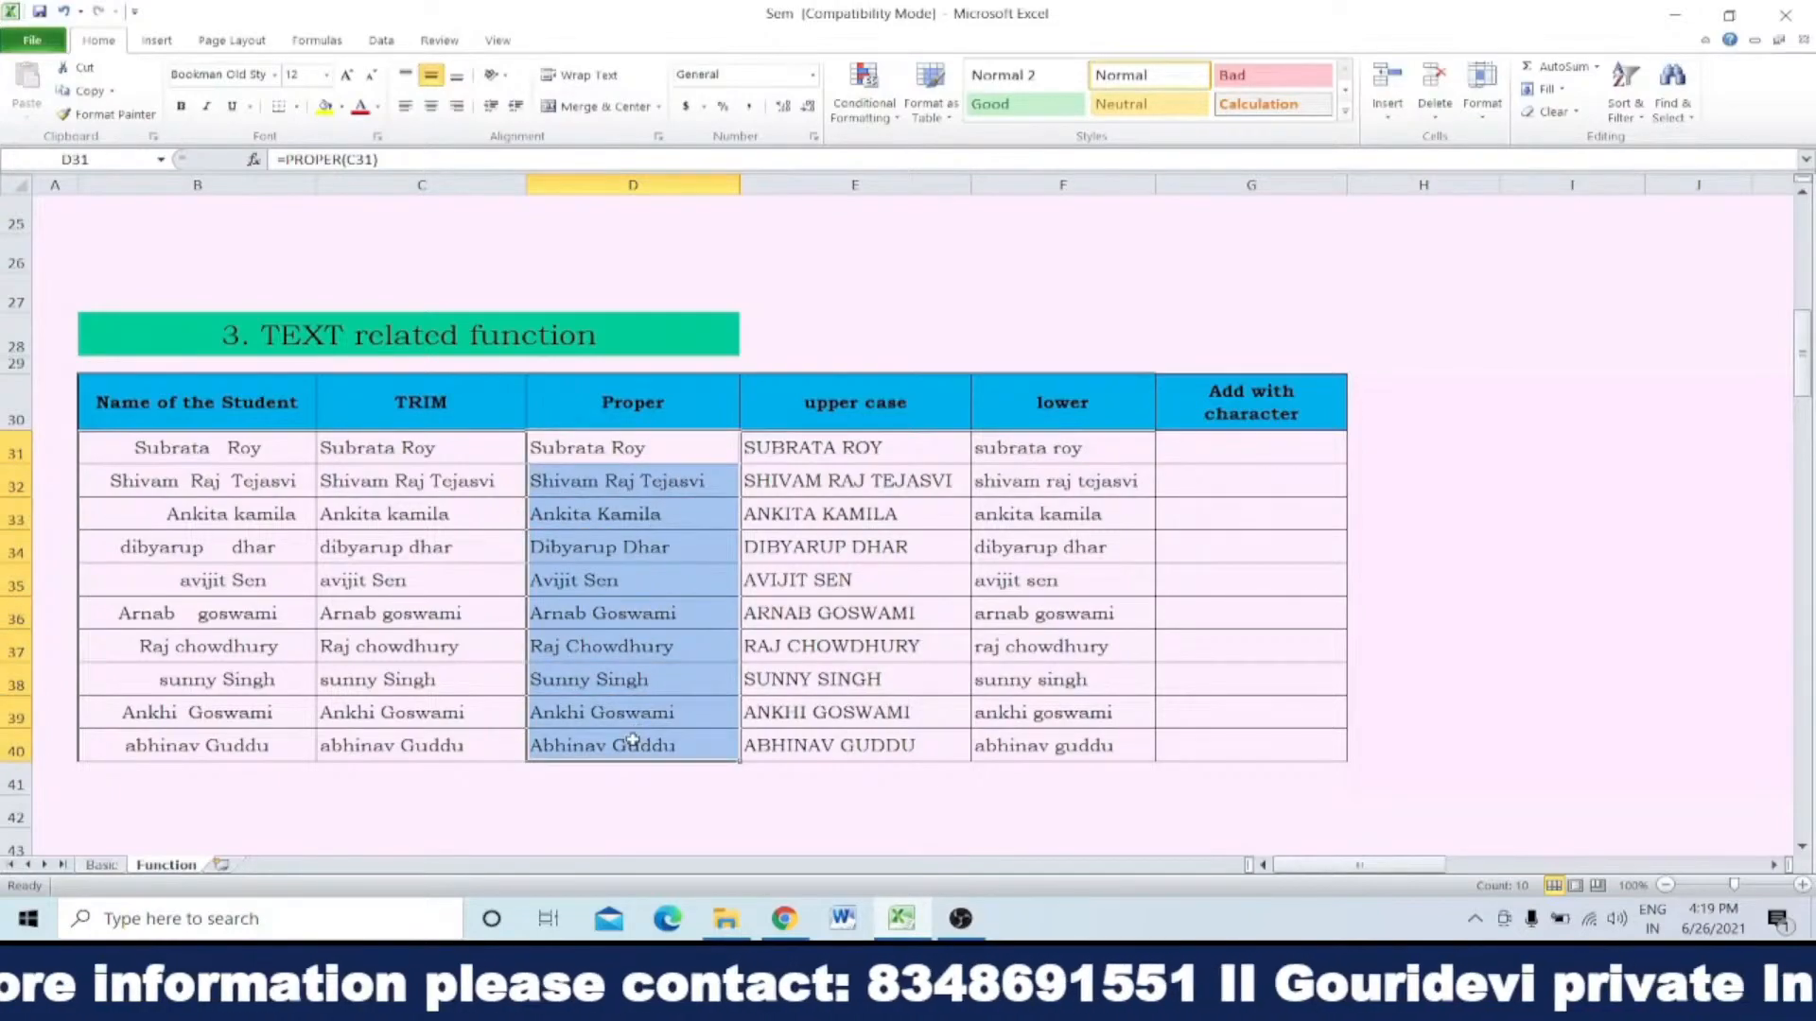
pyautogui.press('Delete')
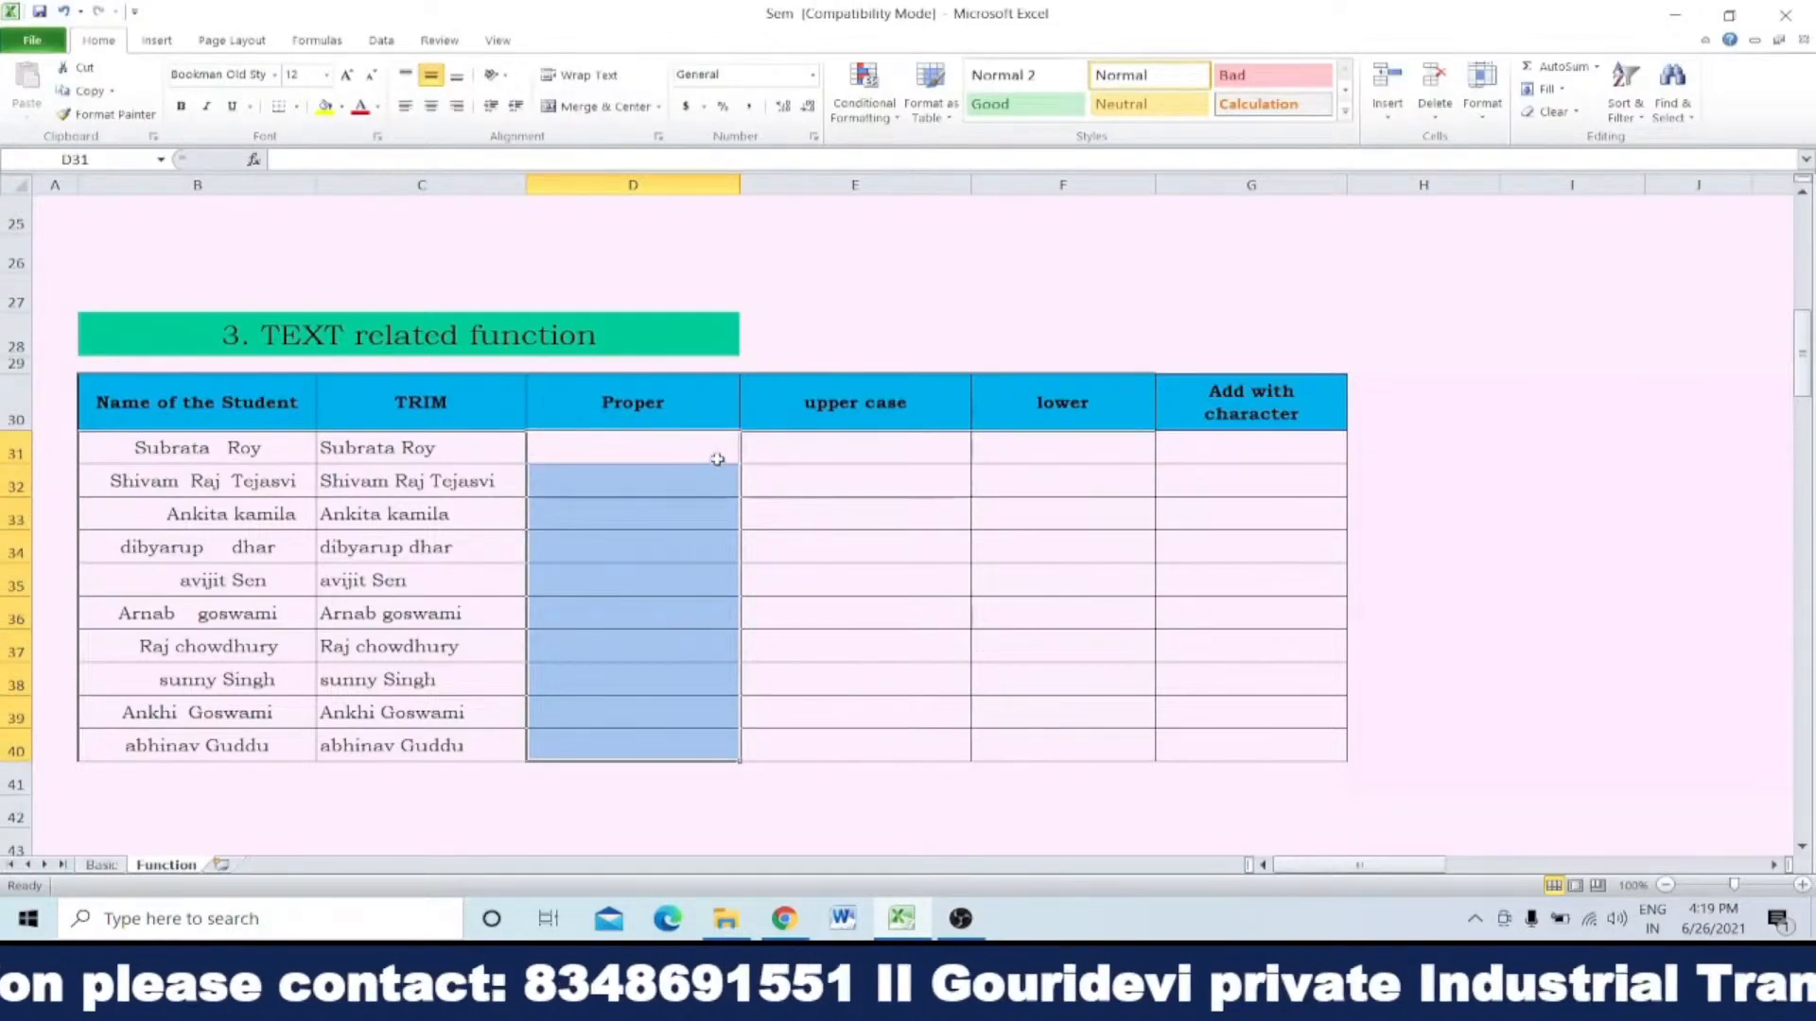
# Step: Enter =upper(C31) in E31 and fill it down the upper case column to E40
pyautogui.click(867, 449)
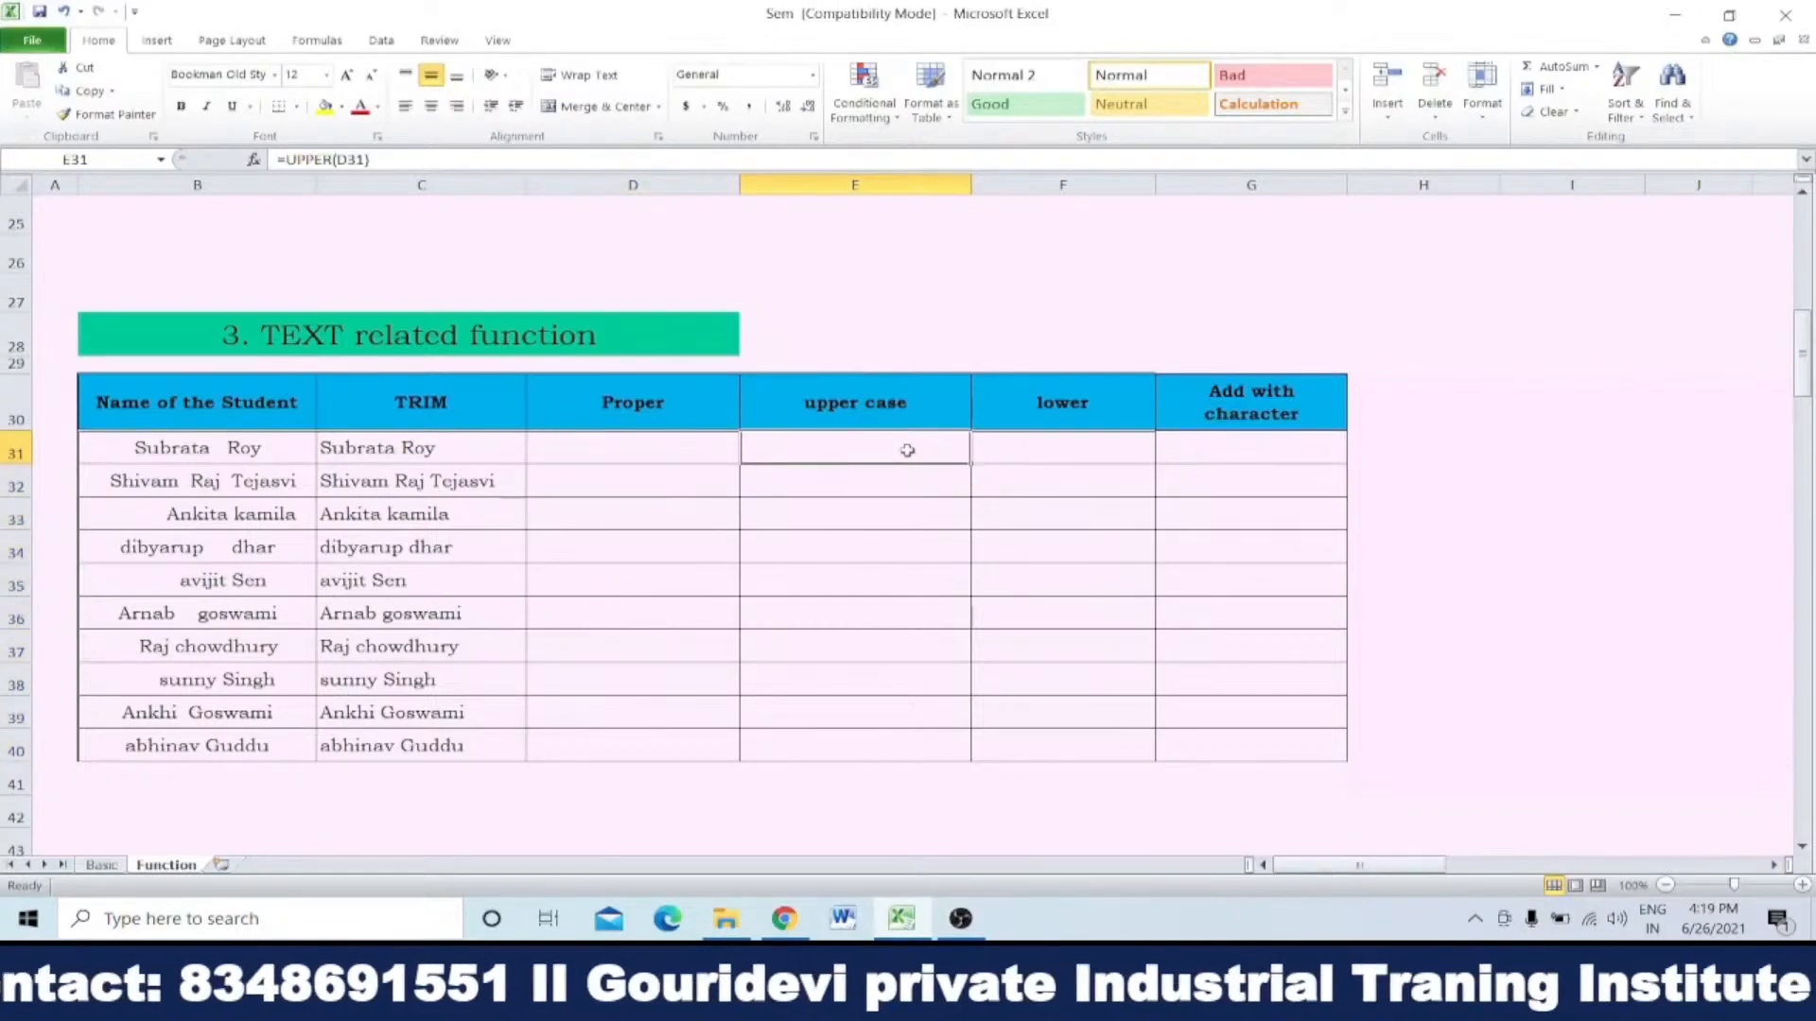
pyautogui.write('=upper')
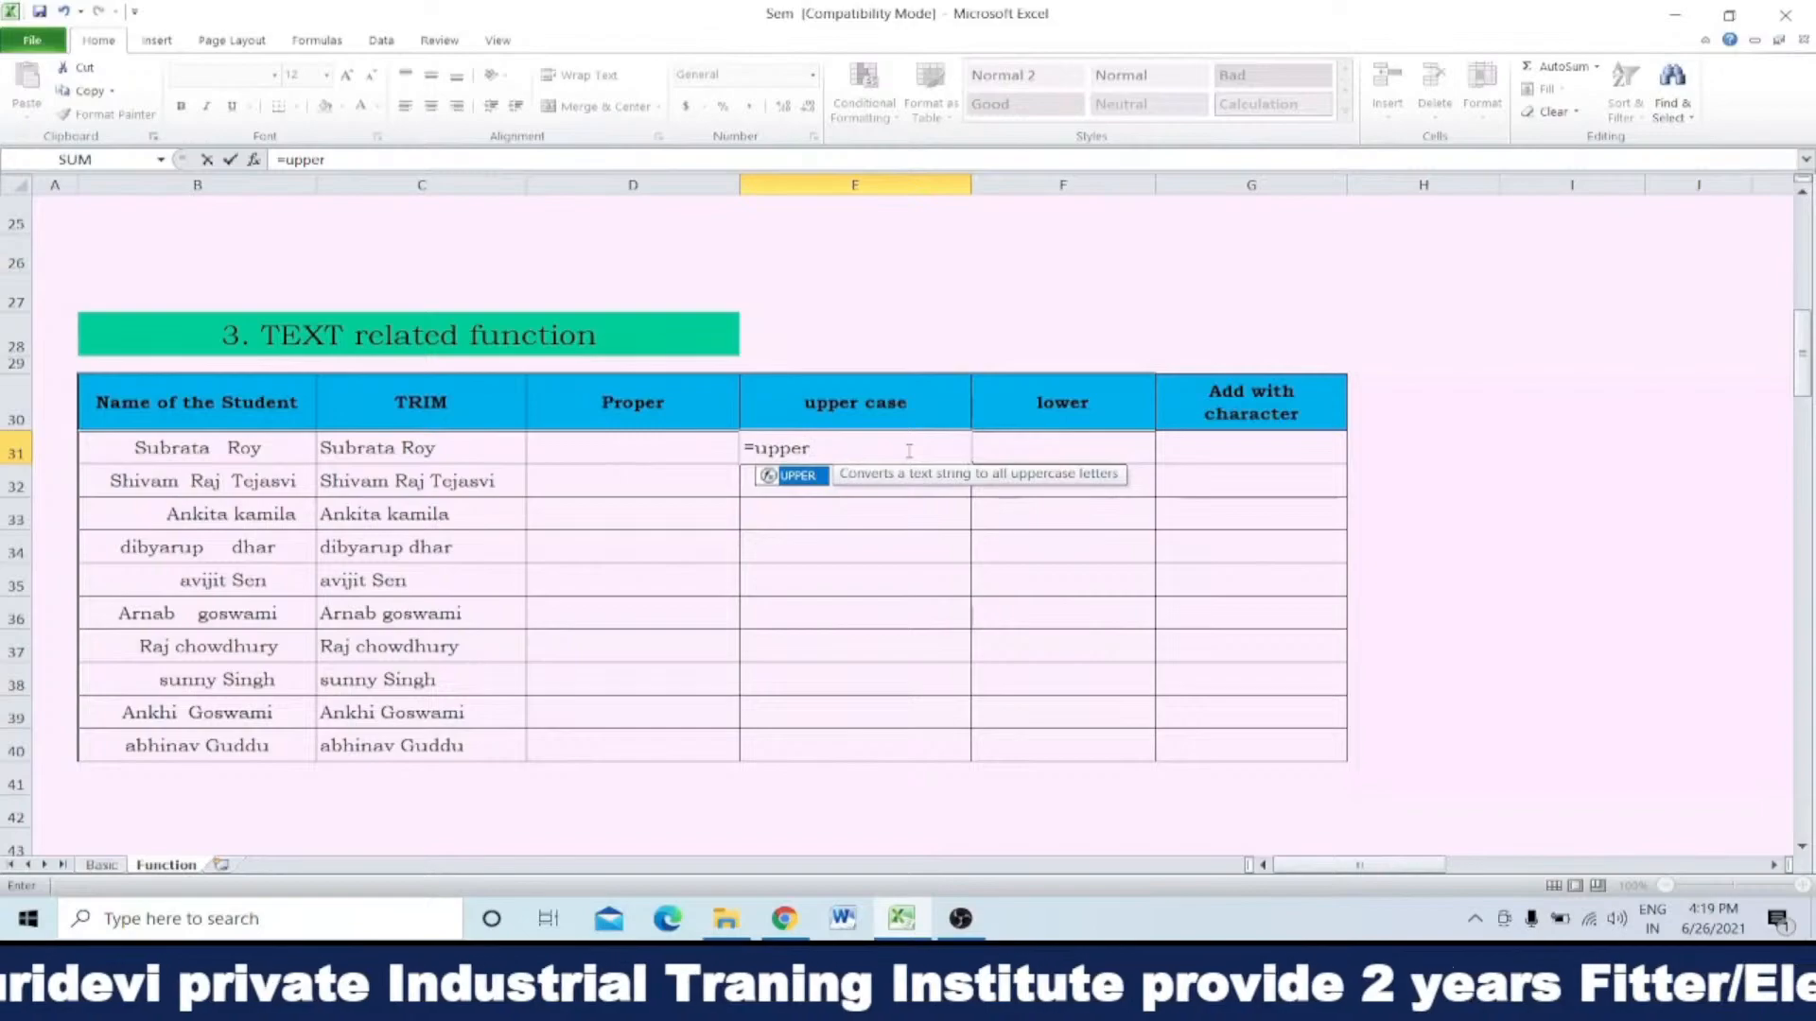
pyautogui.write('(')
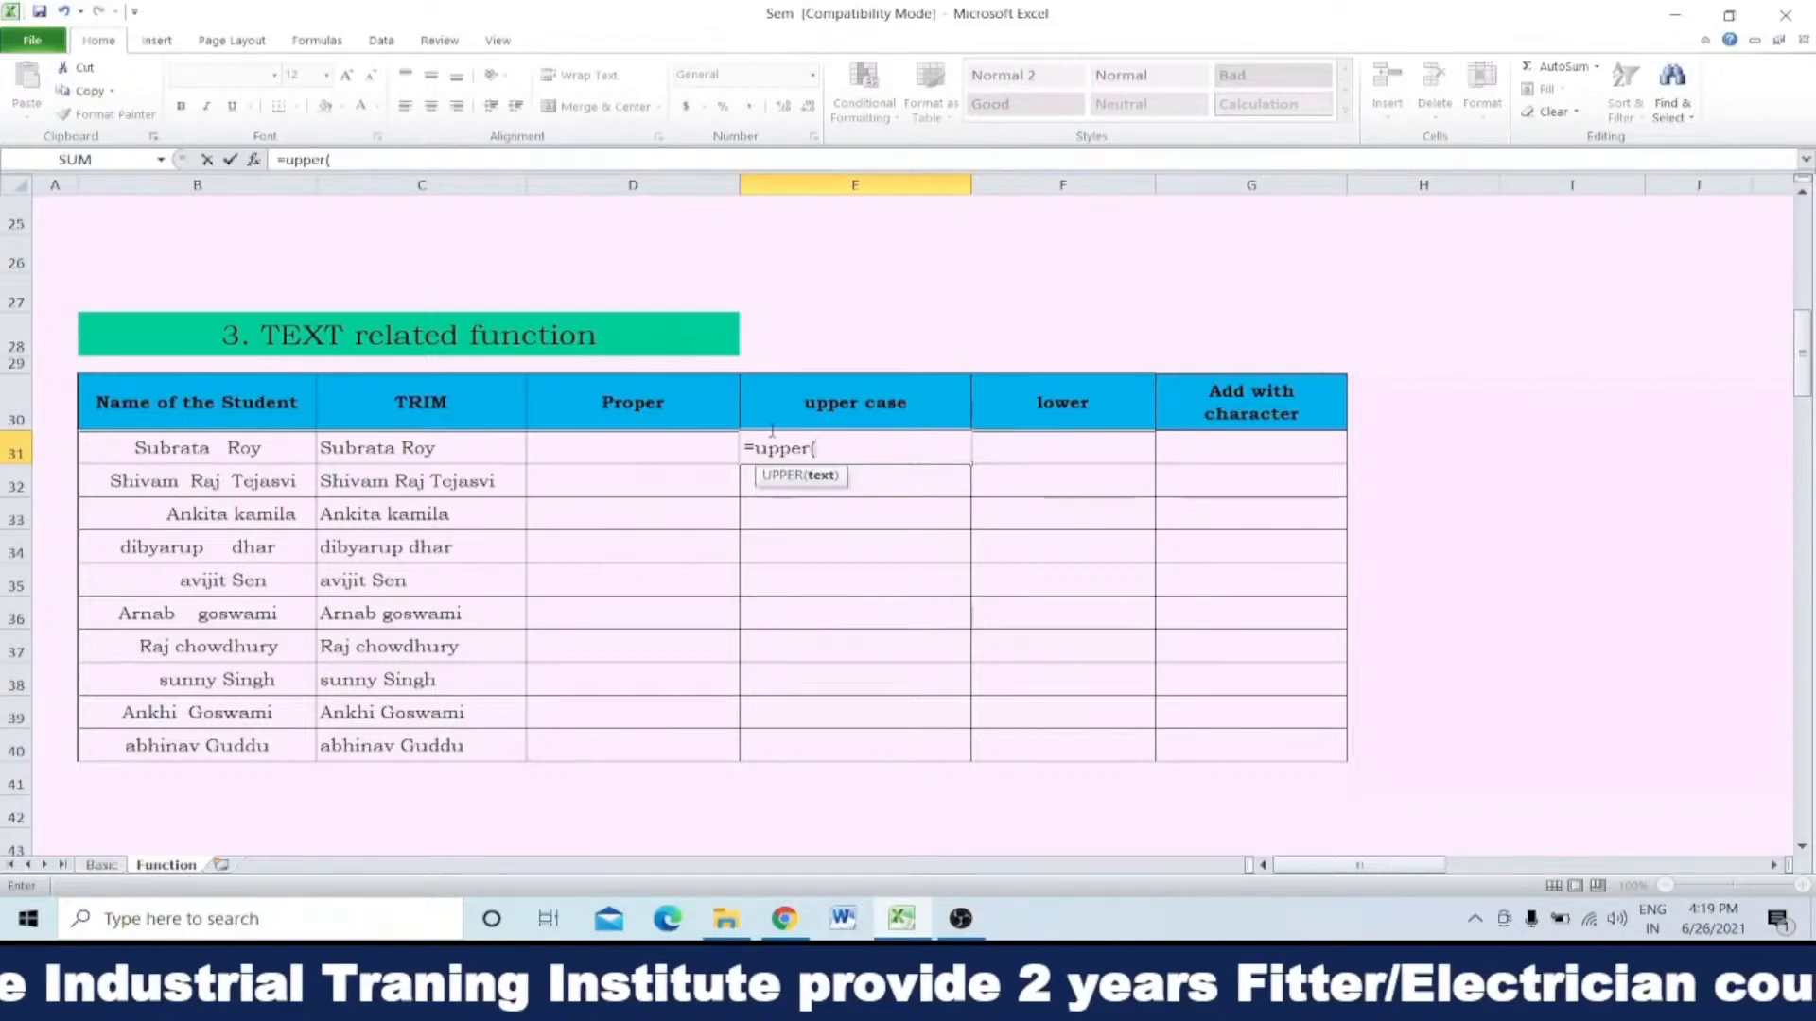
pyautogui.click(467, 445)
pyautogui.write(')')
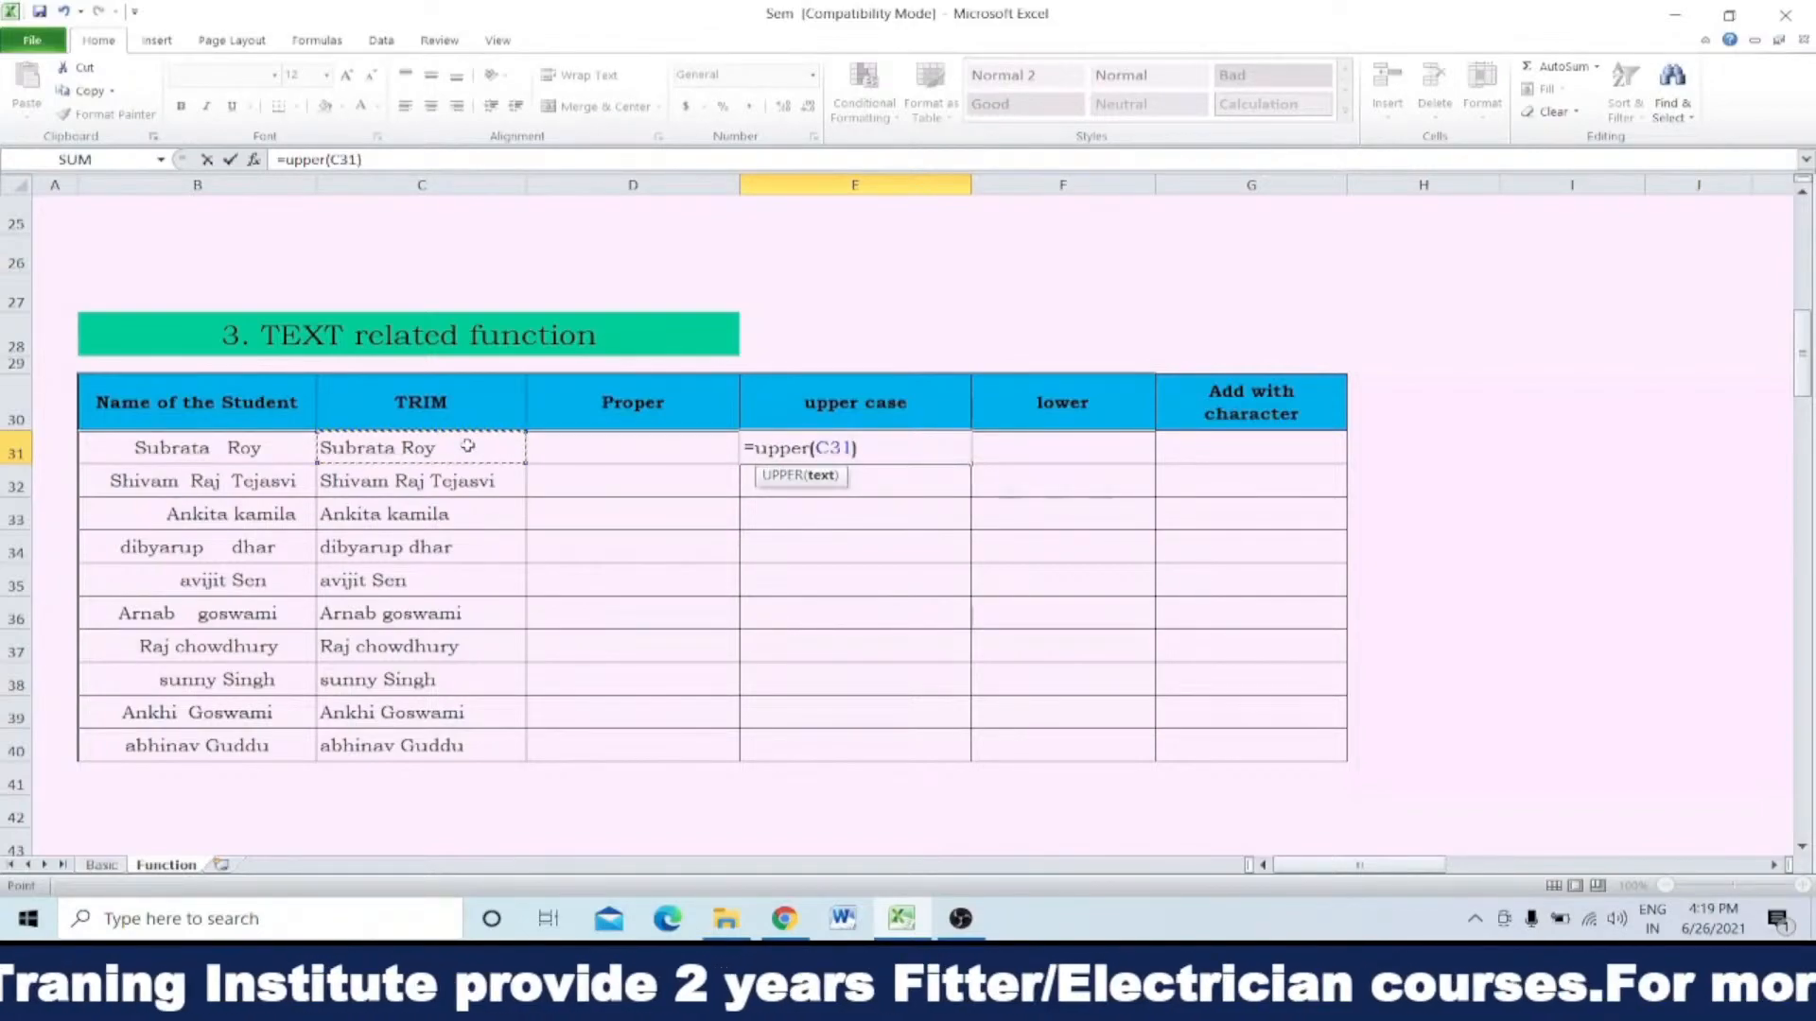
pyautogui.press('Return')
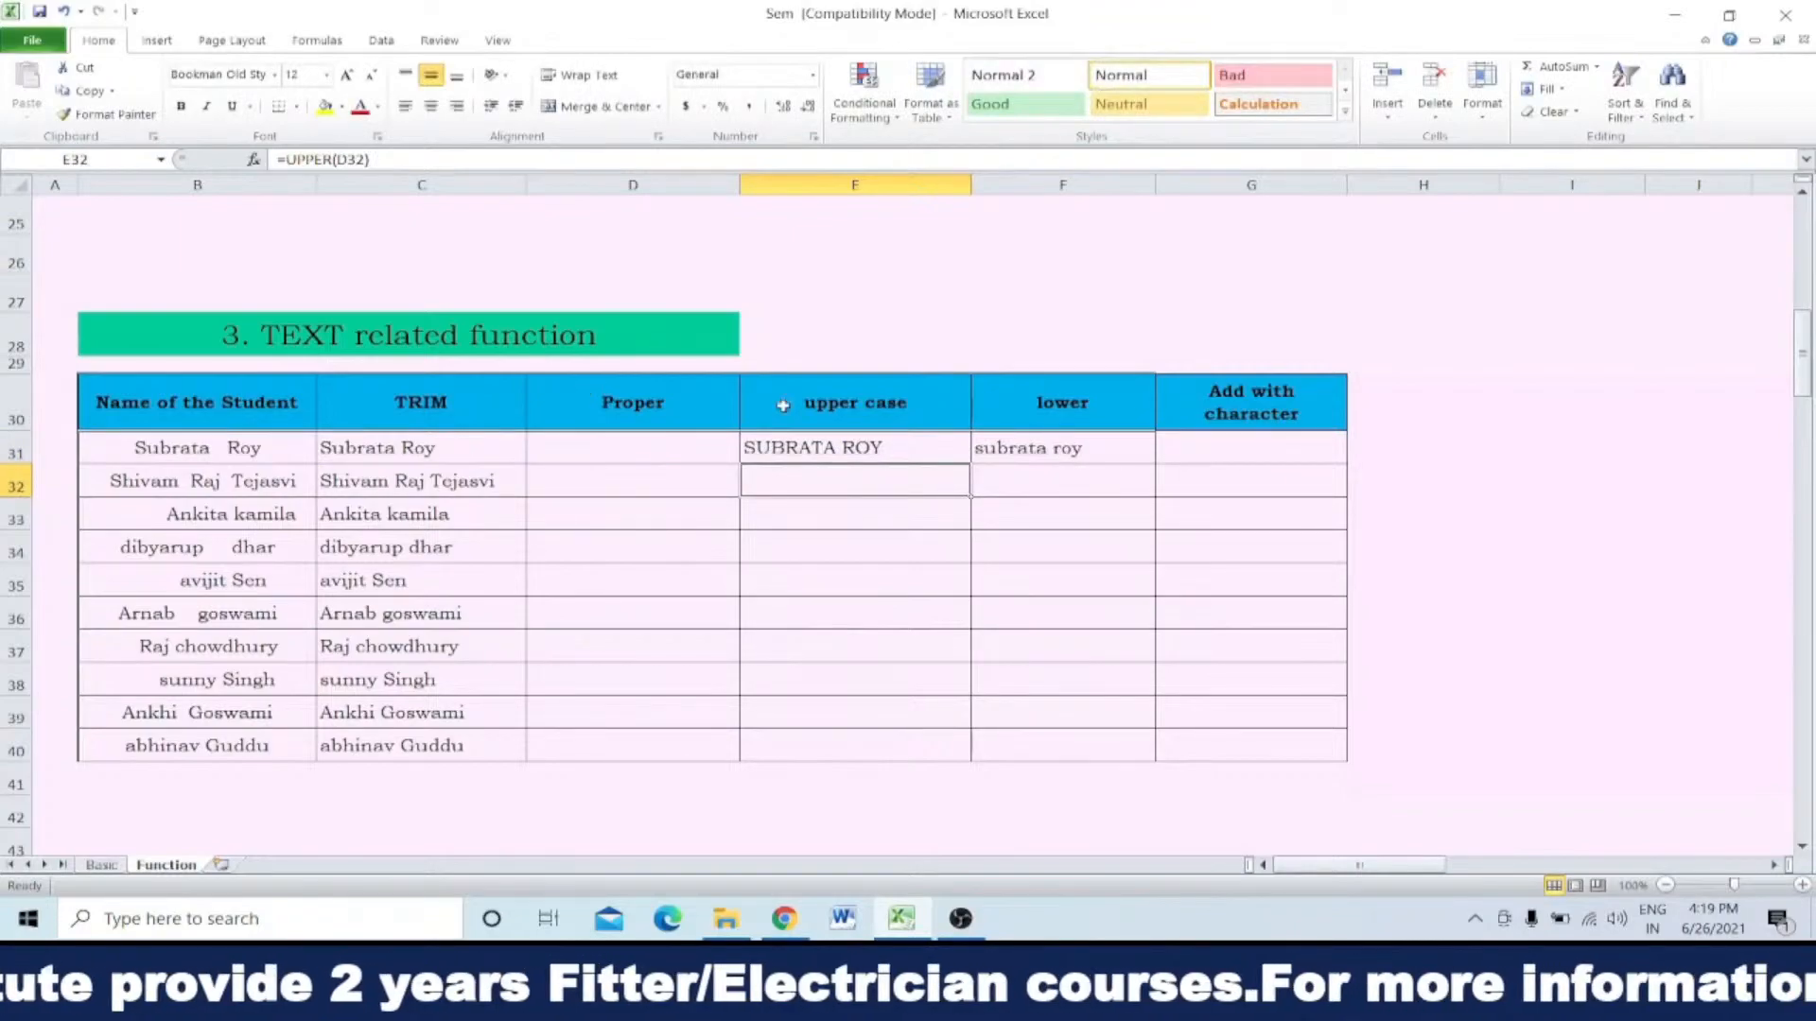
pyautogui.click(842, 447)
pyautogui.doubleClick(971, 463)
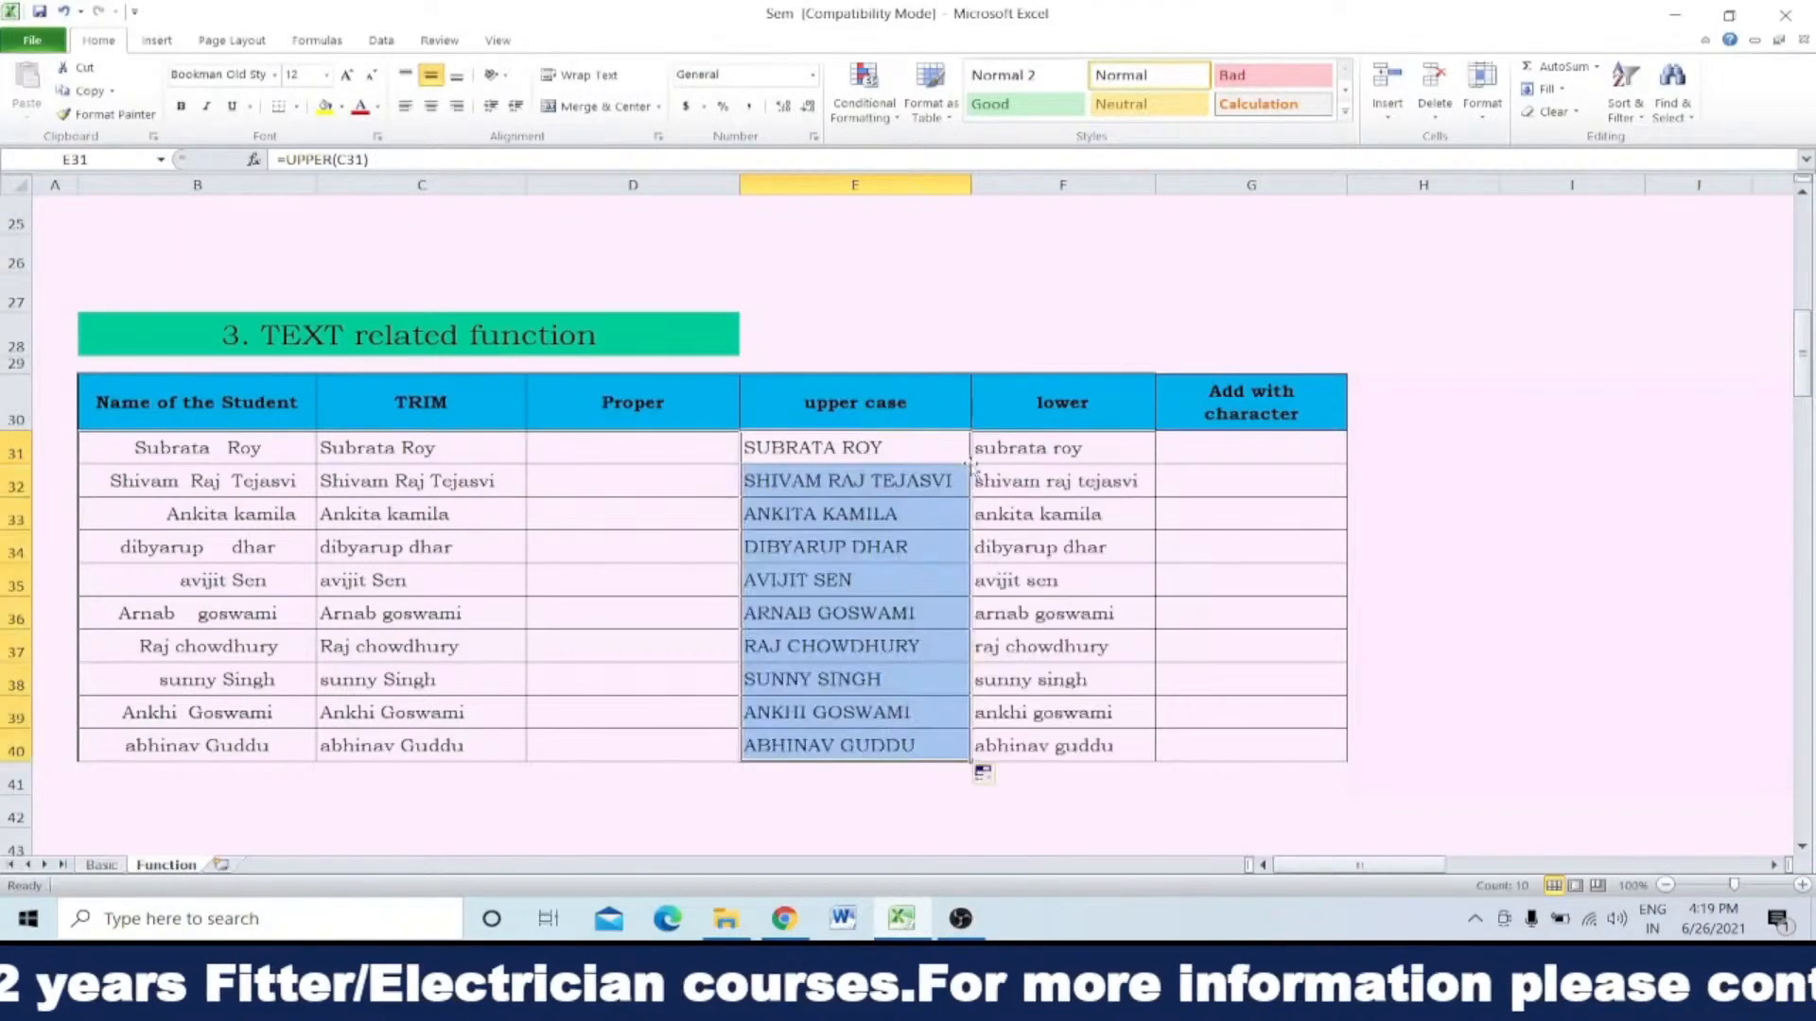
# Step: Enter =PROPER(E31) in D31 and fill it down the Proper column to D40
pyautogui.click(618, 443)
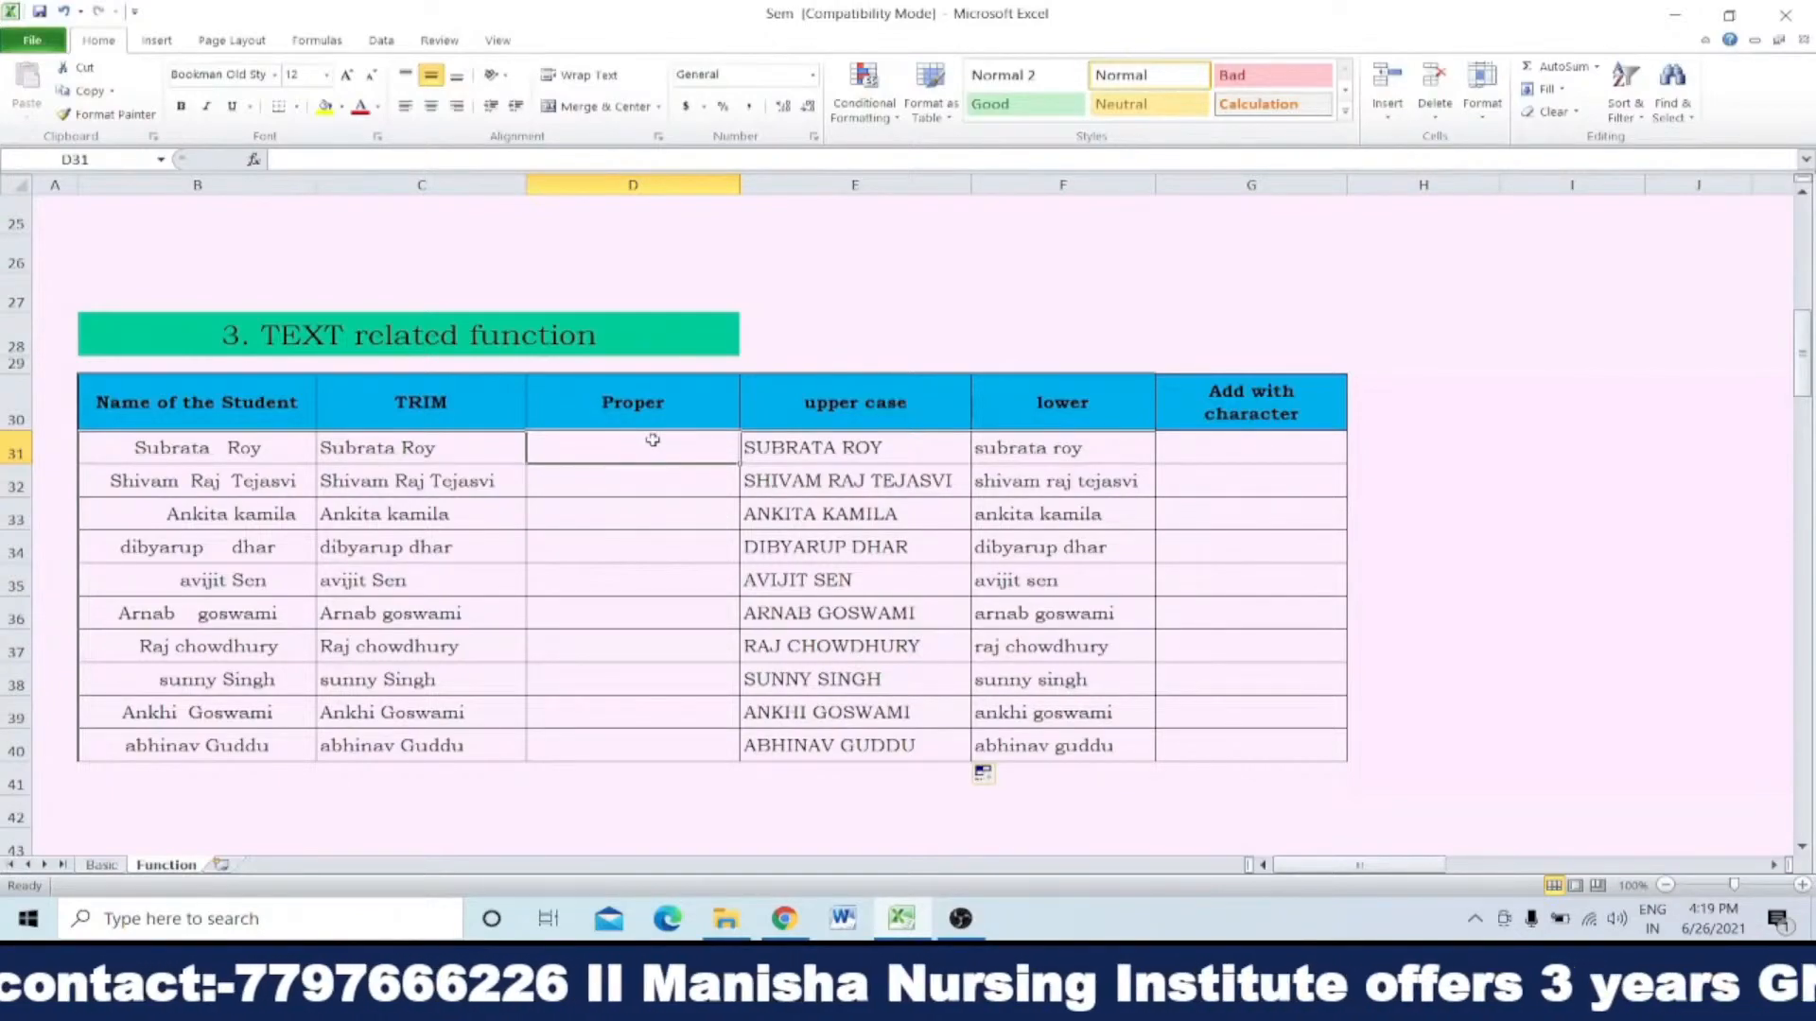
pyautogui.write('=pro')
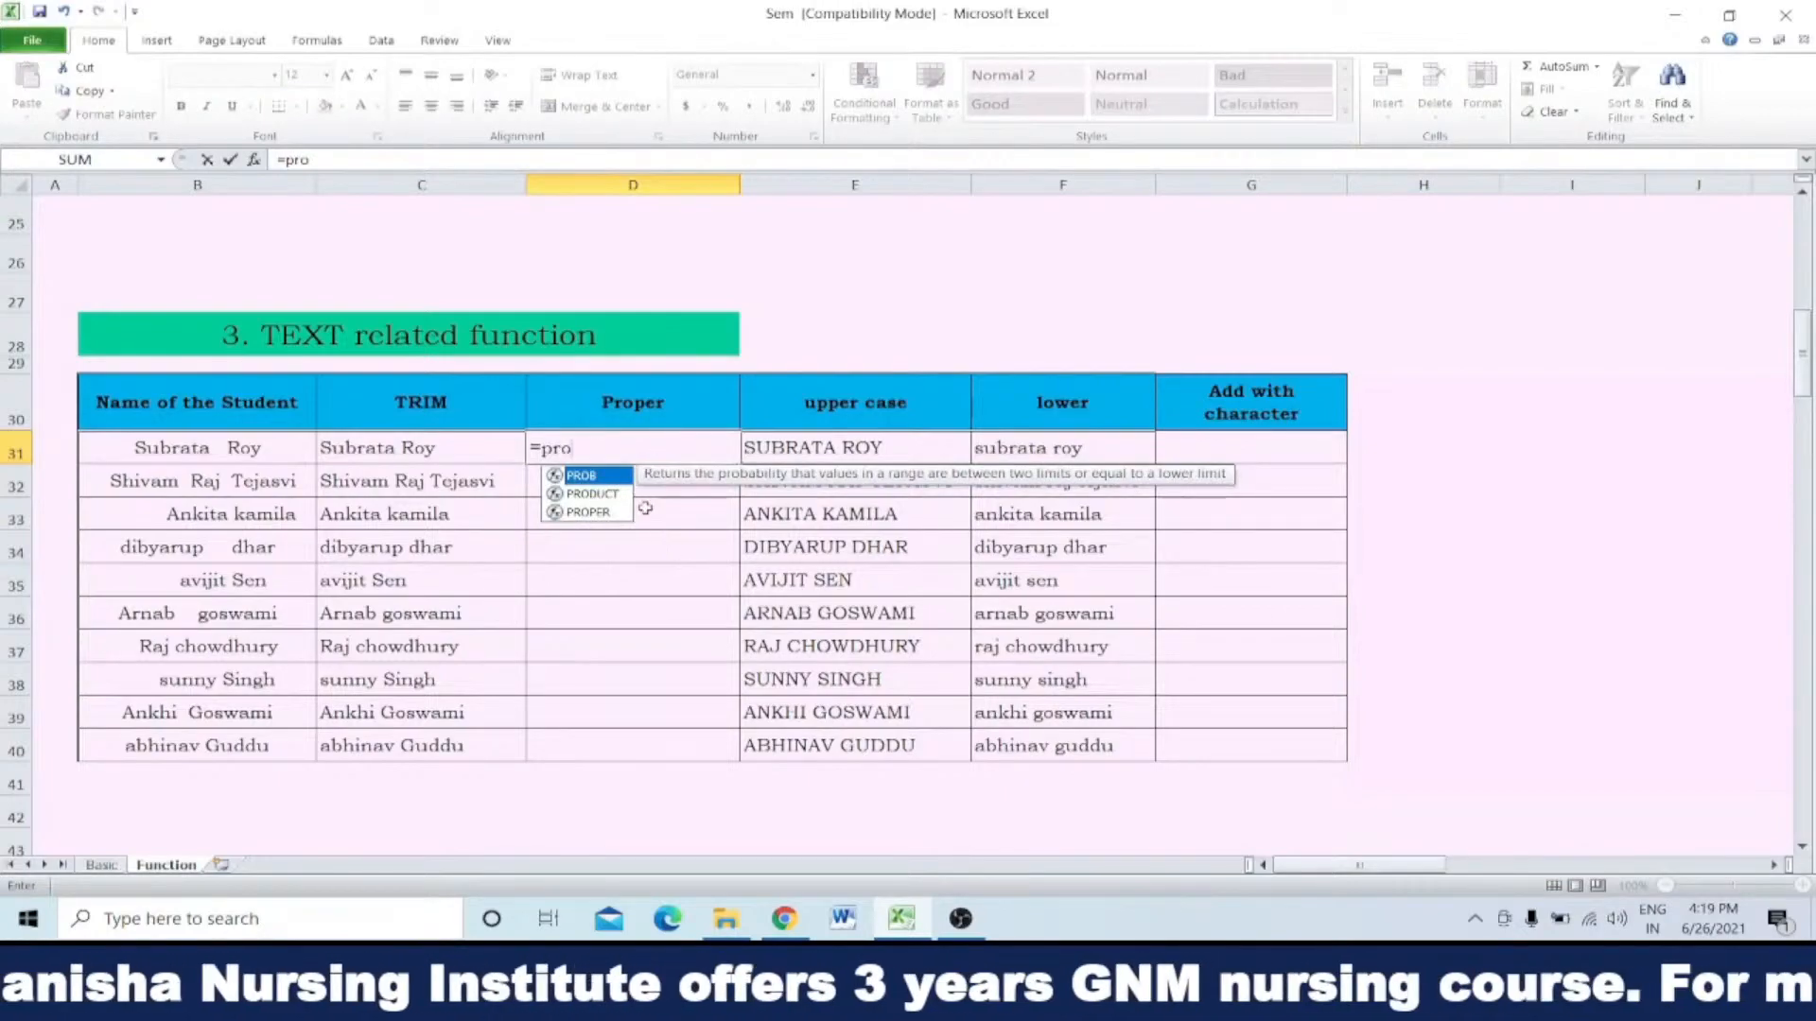
pyautogui.doubleClick(598, 513)
pyautogui.click(849, 447)
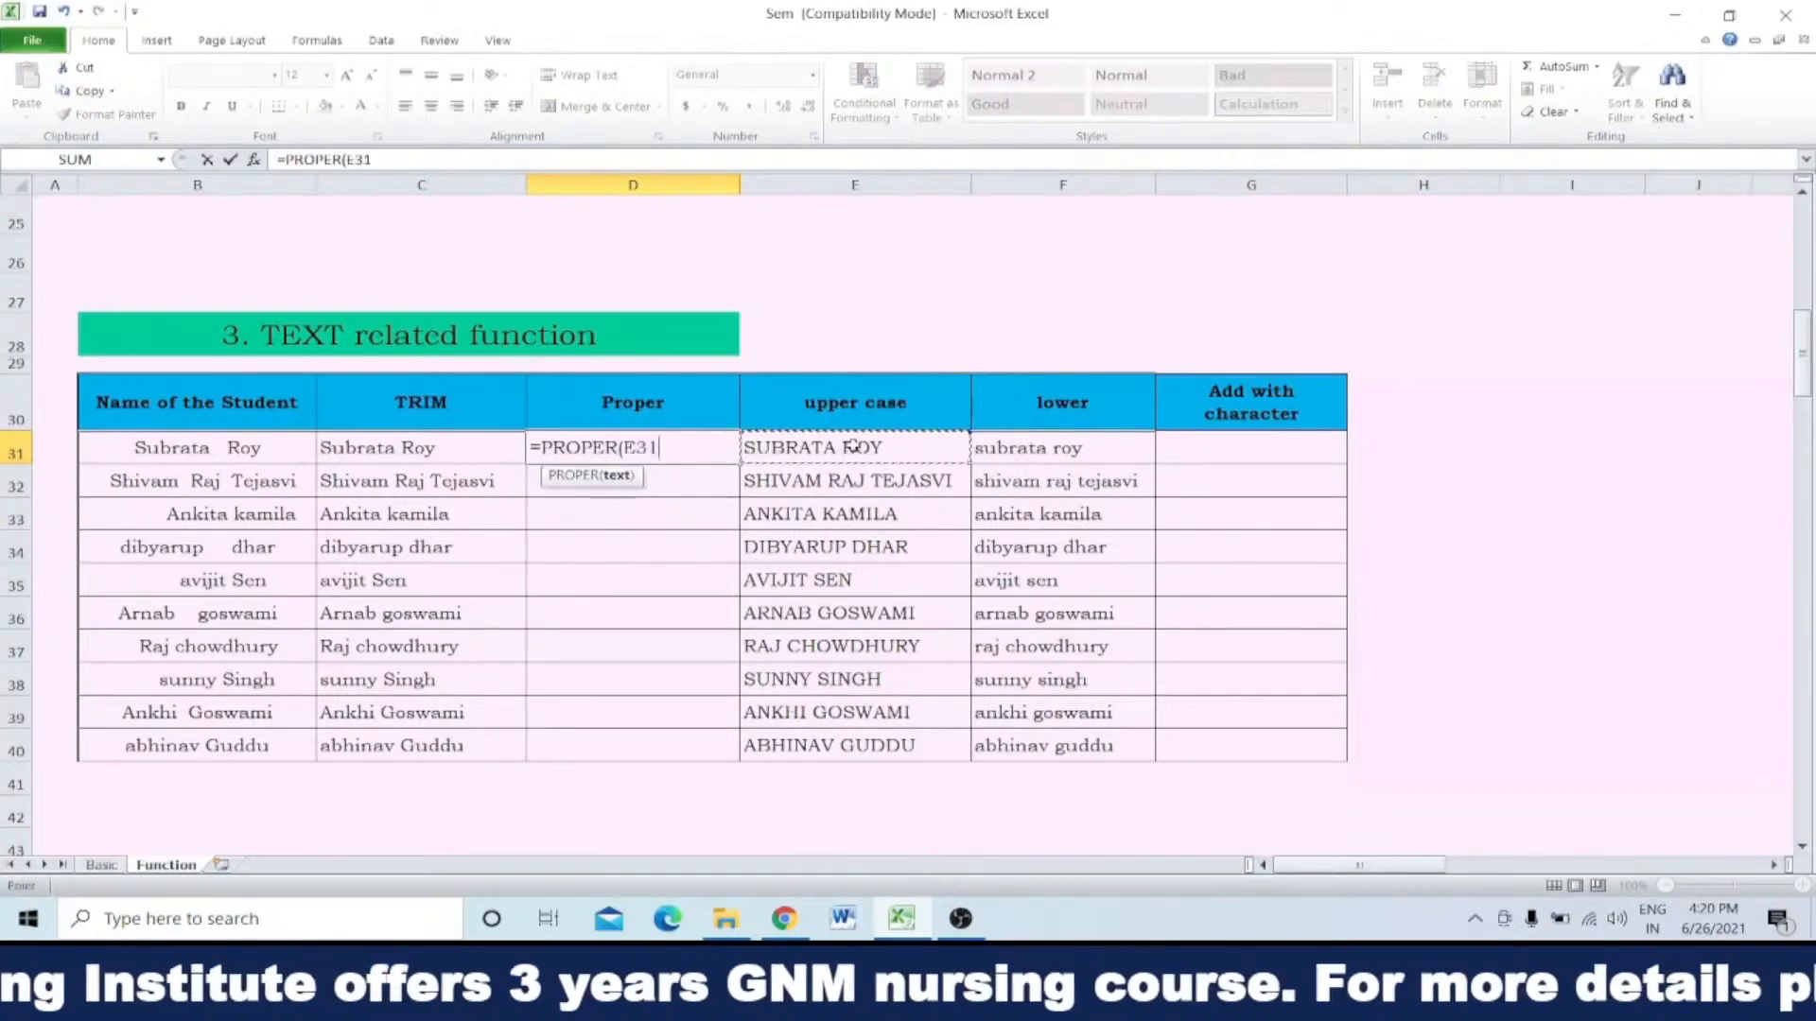
pyautogui.press('Return')
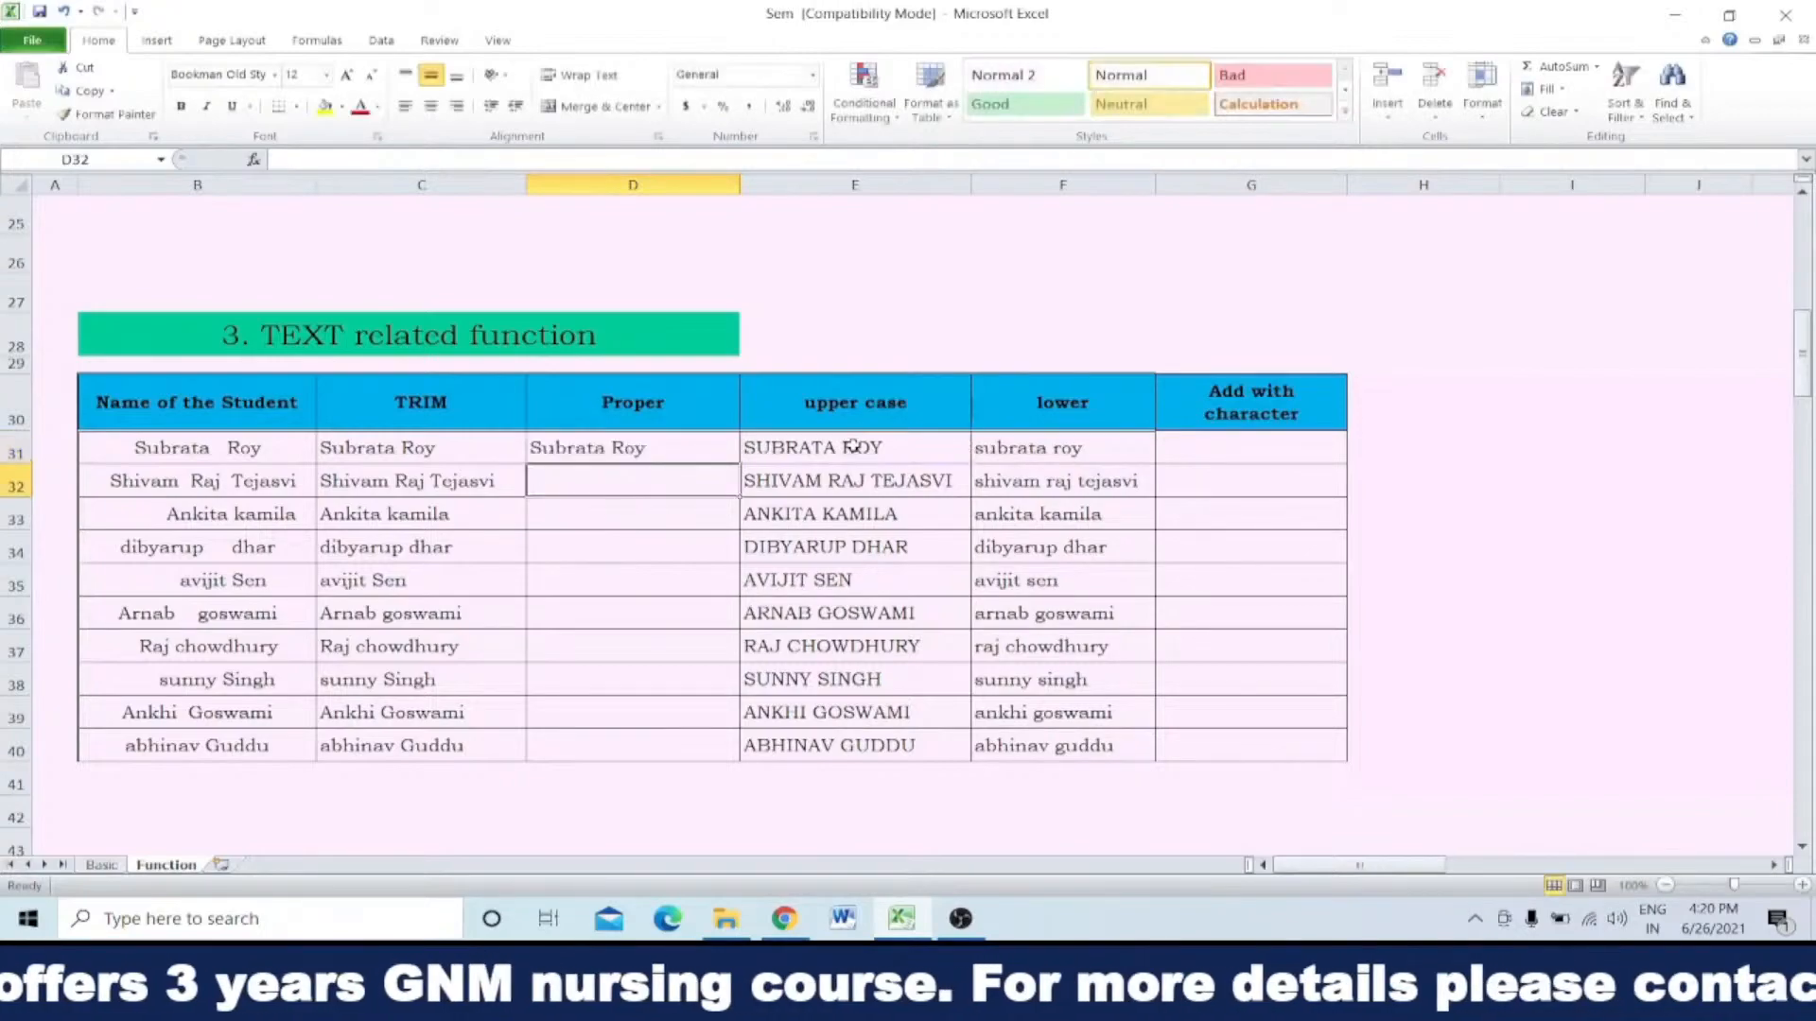
pyautogui.click(681, 453)
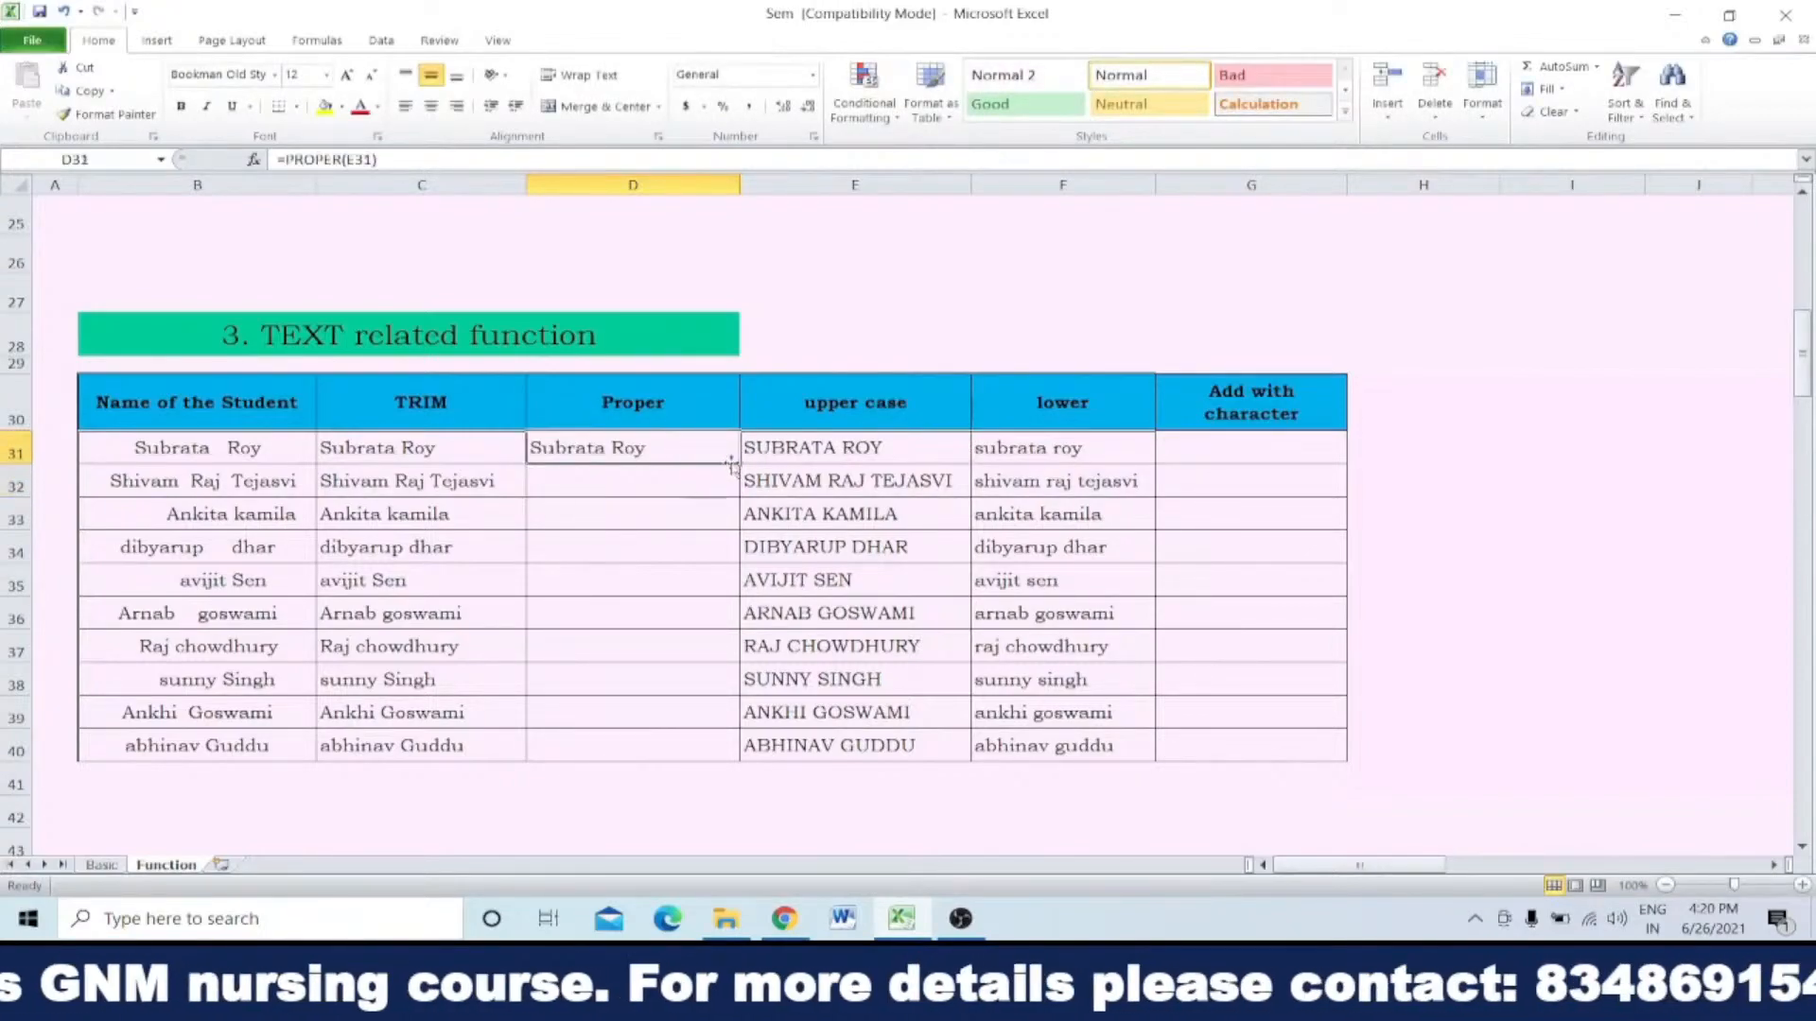
pyautogui.doubleClick(743, 464)
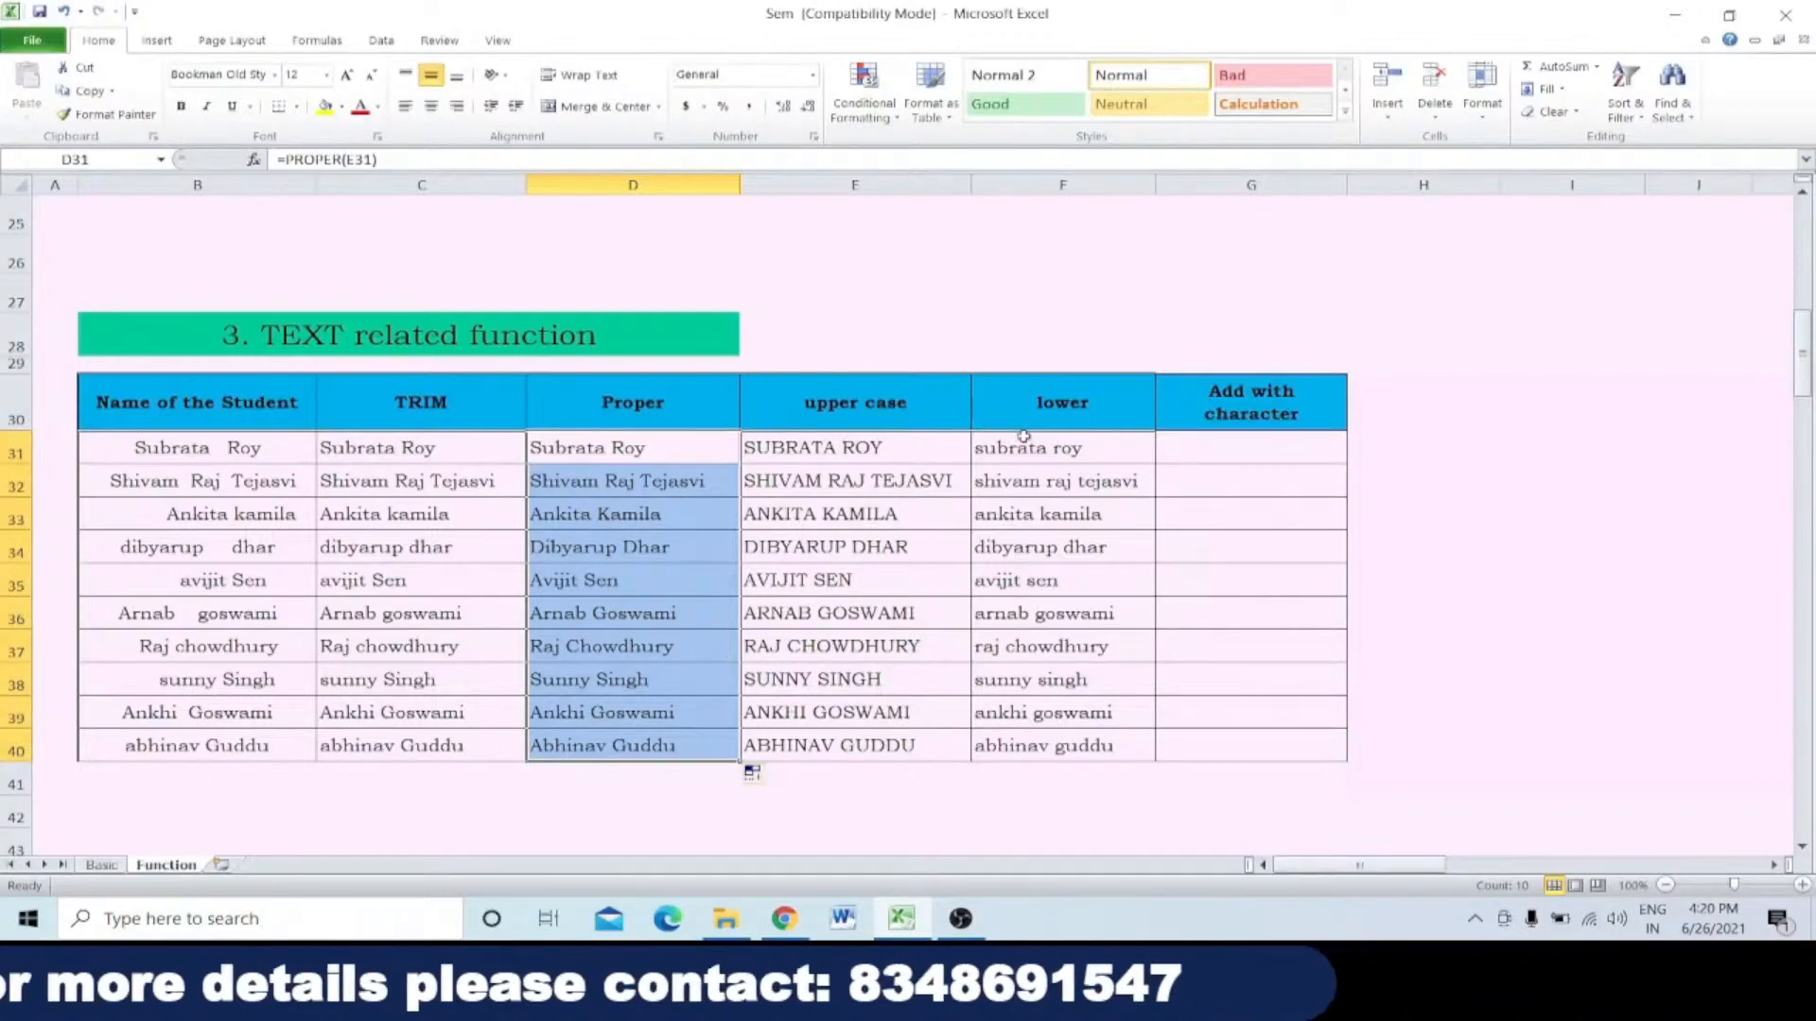
# Step: Enter =lower(E31) in E28 to convert the first upper case name to lowercase
pyautogui.moveTo(813, 447); pyautogui.dragTo(823, 743)
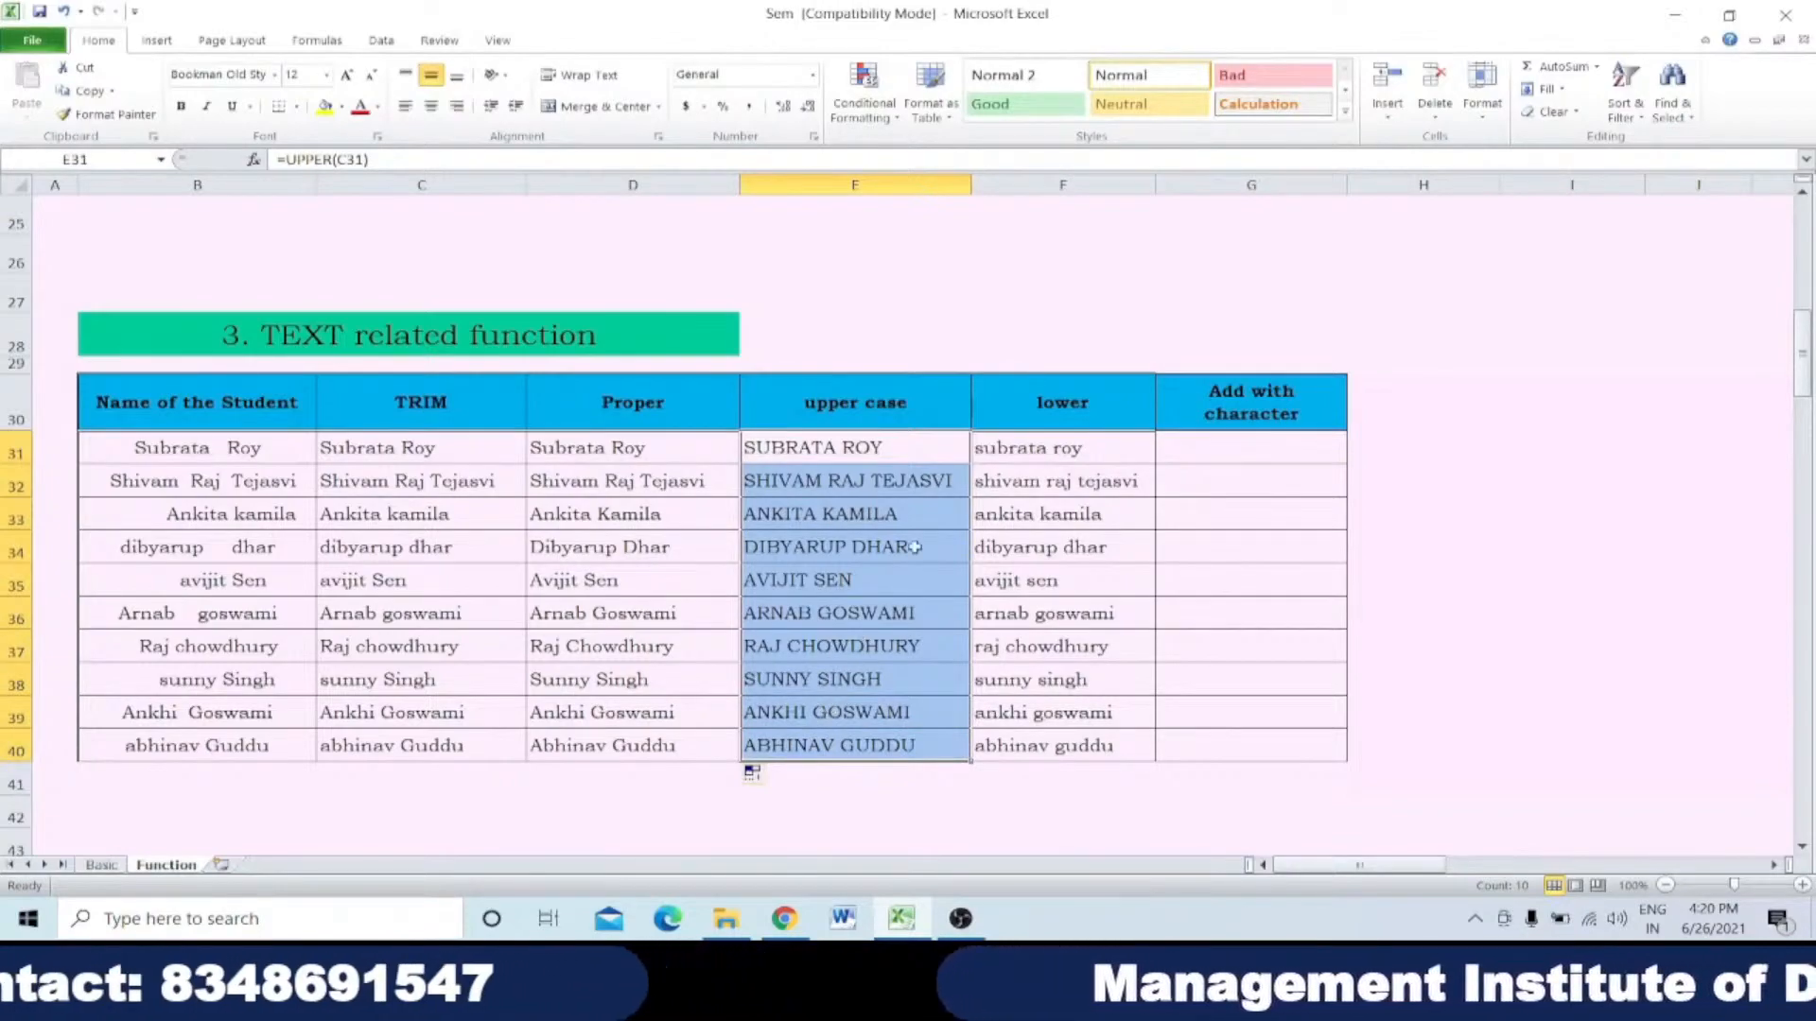
pyautogui.click(1051, 452)
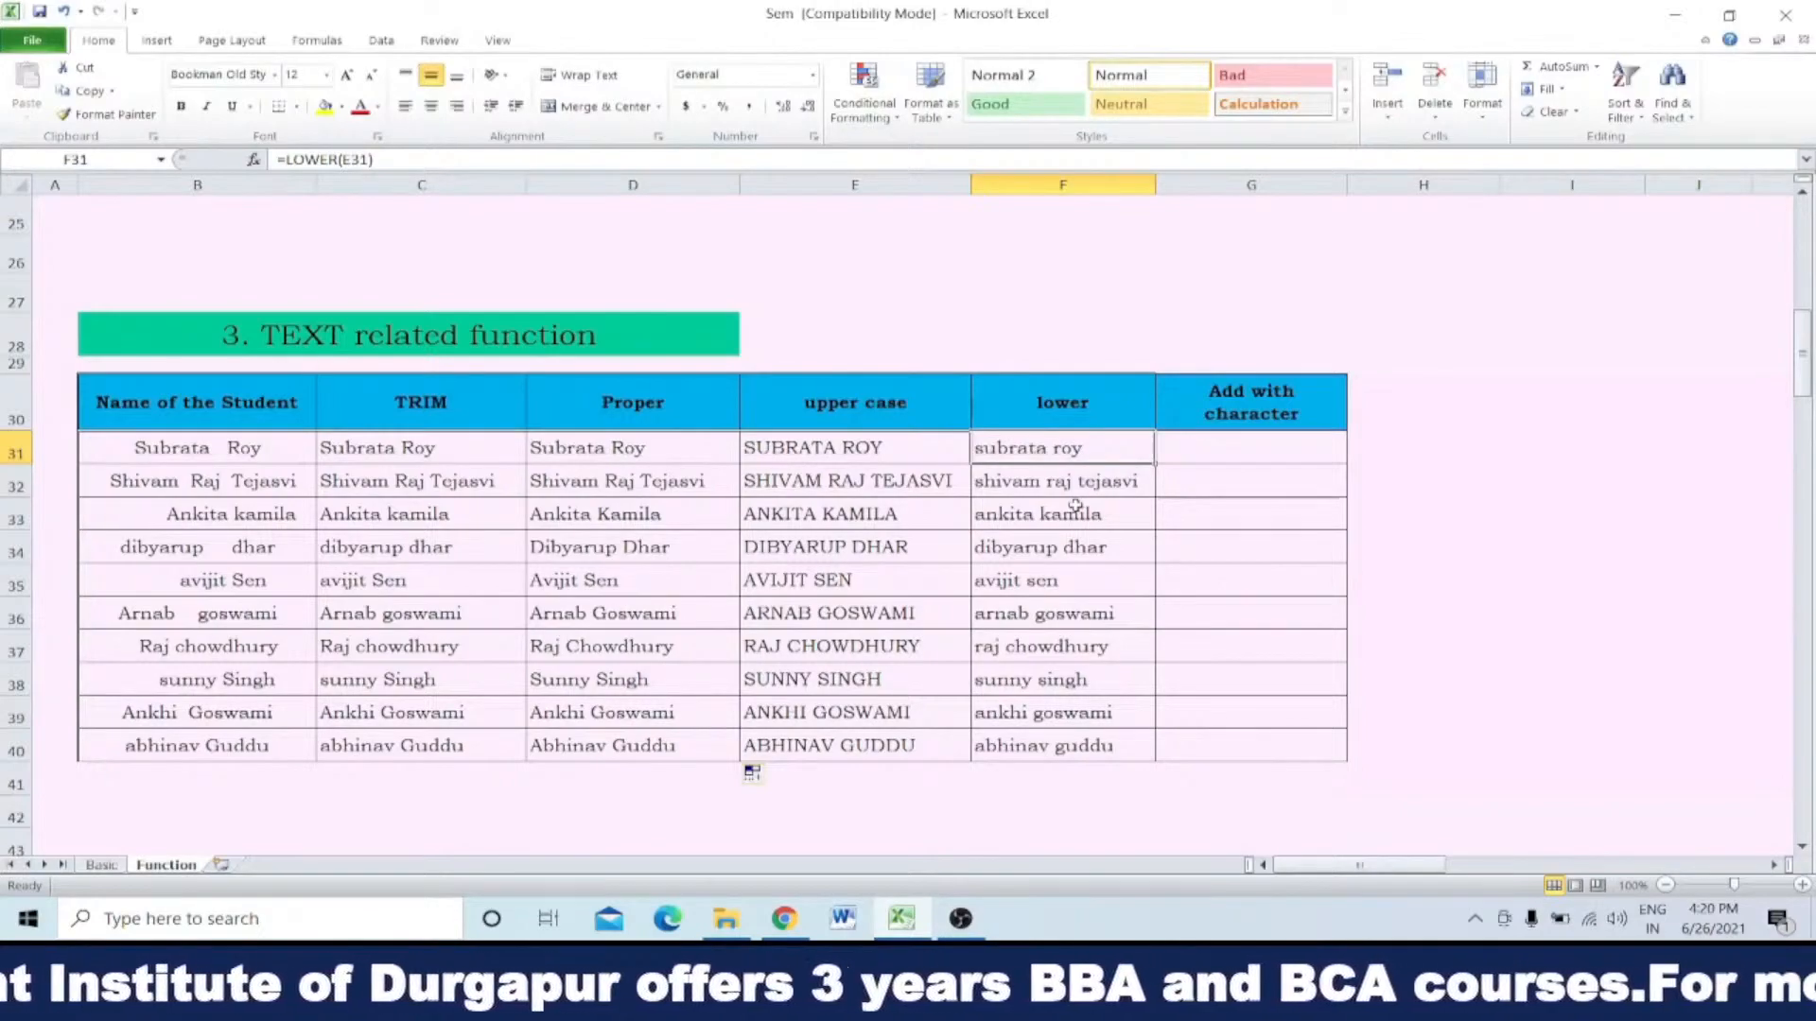
pyautogui.click(846, 333)
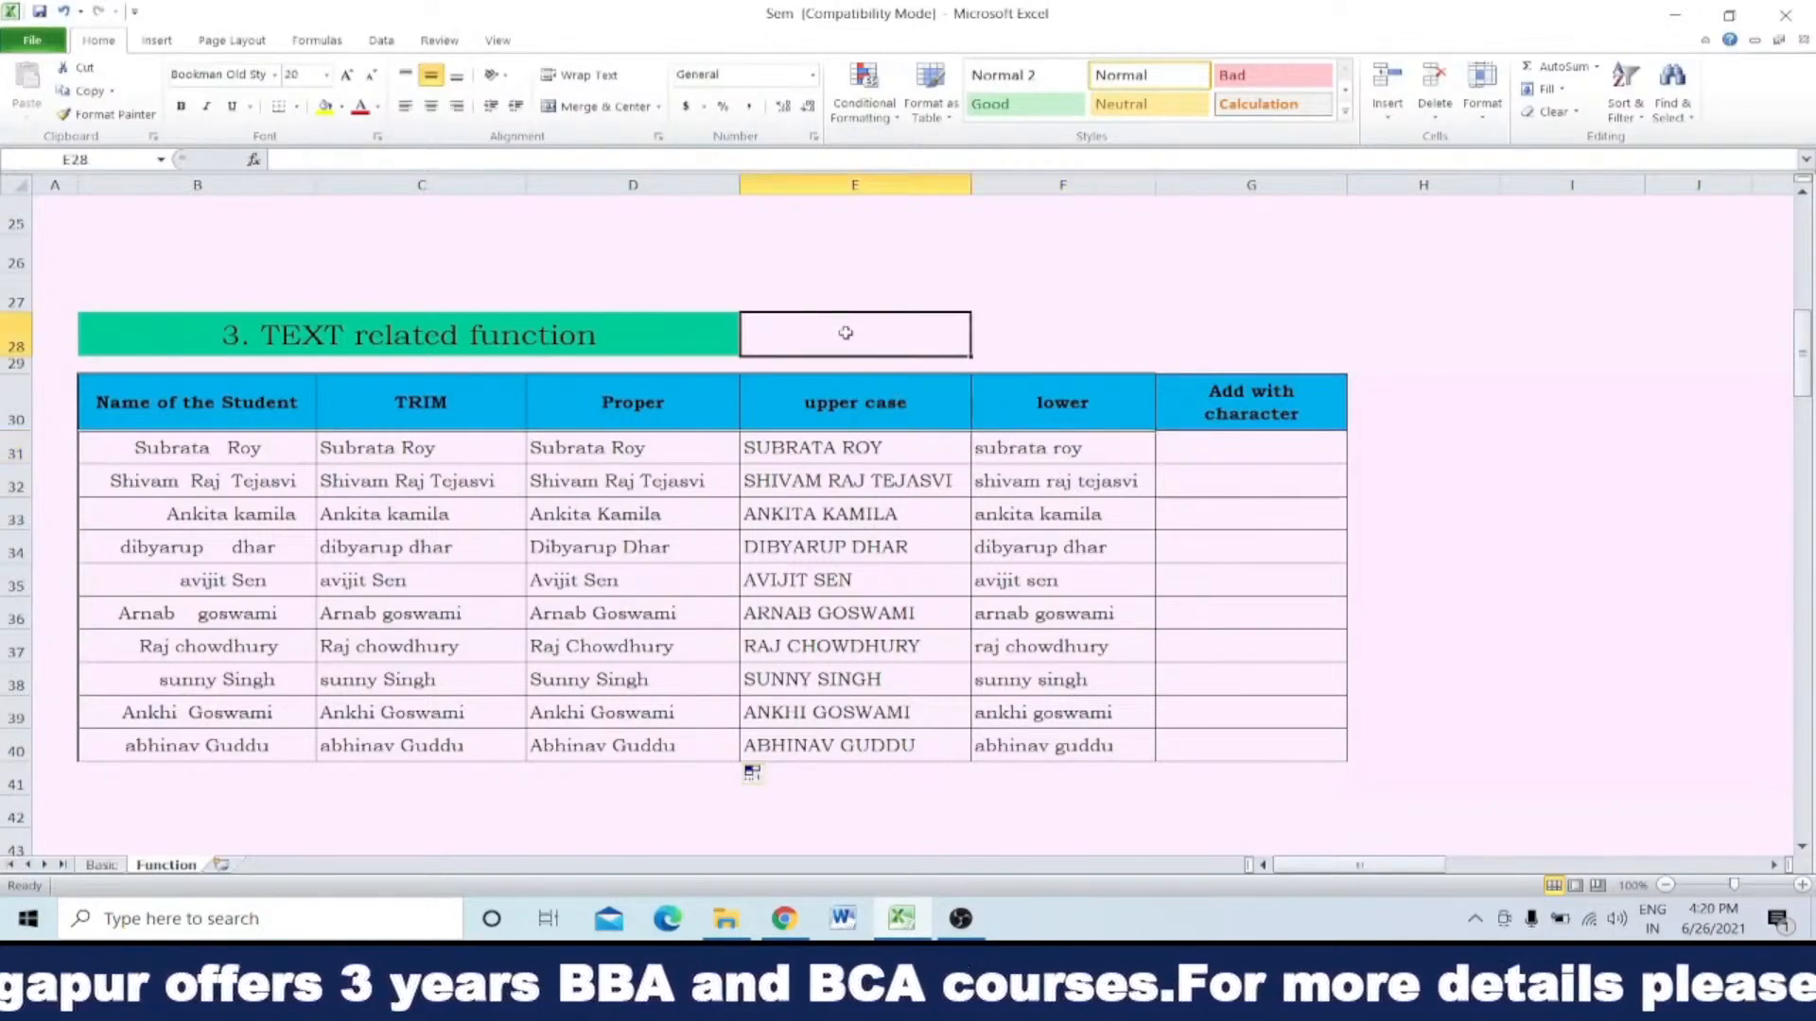
pyautogui.write('=')
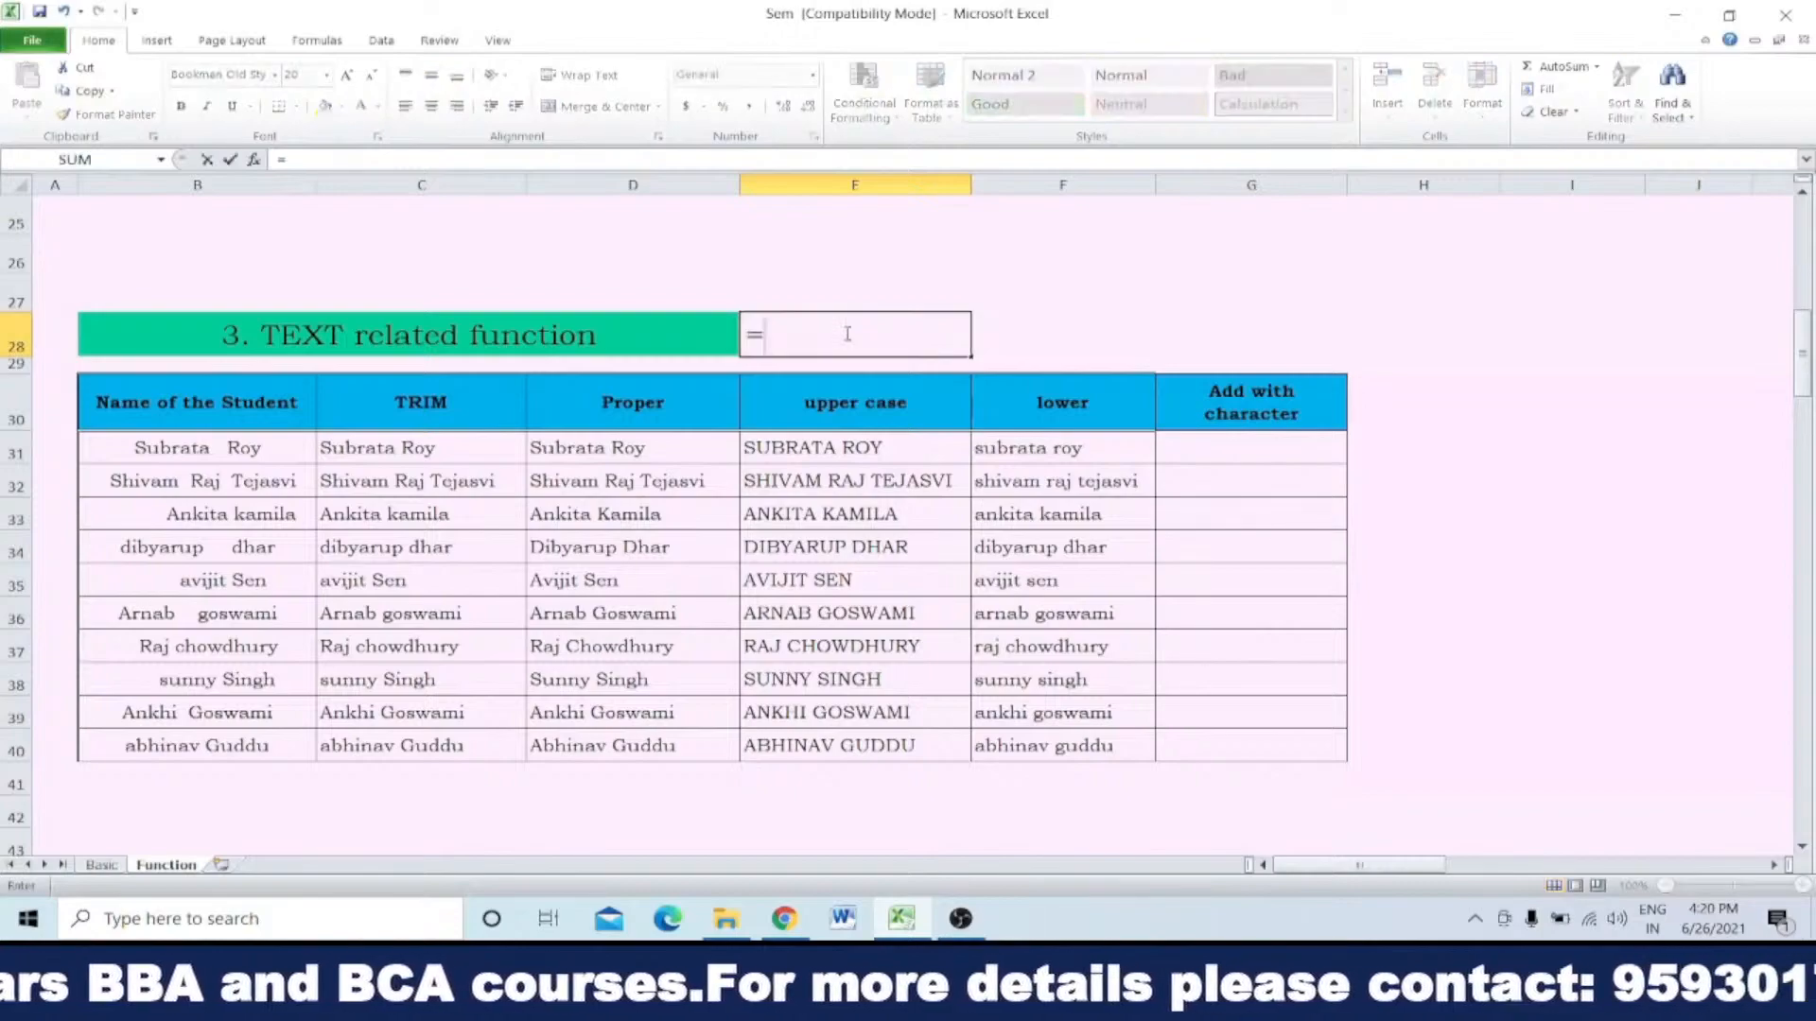
pyautogui.write('lower')
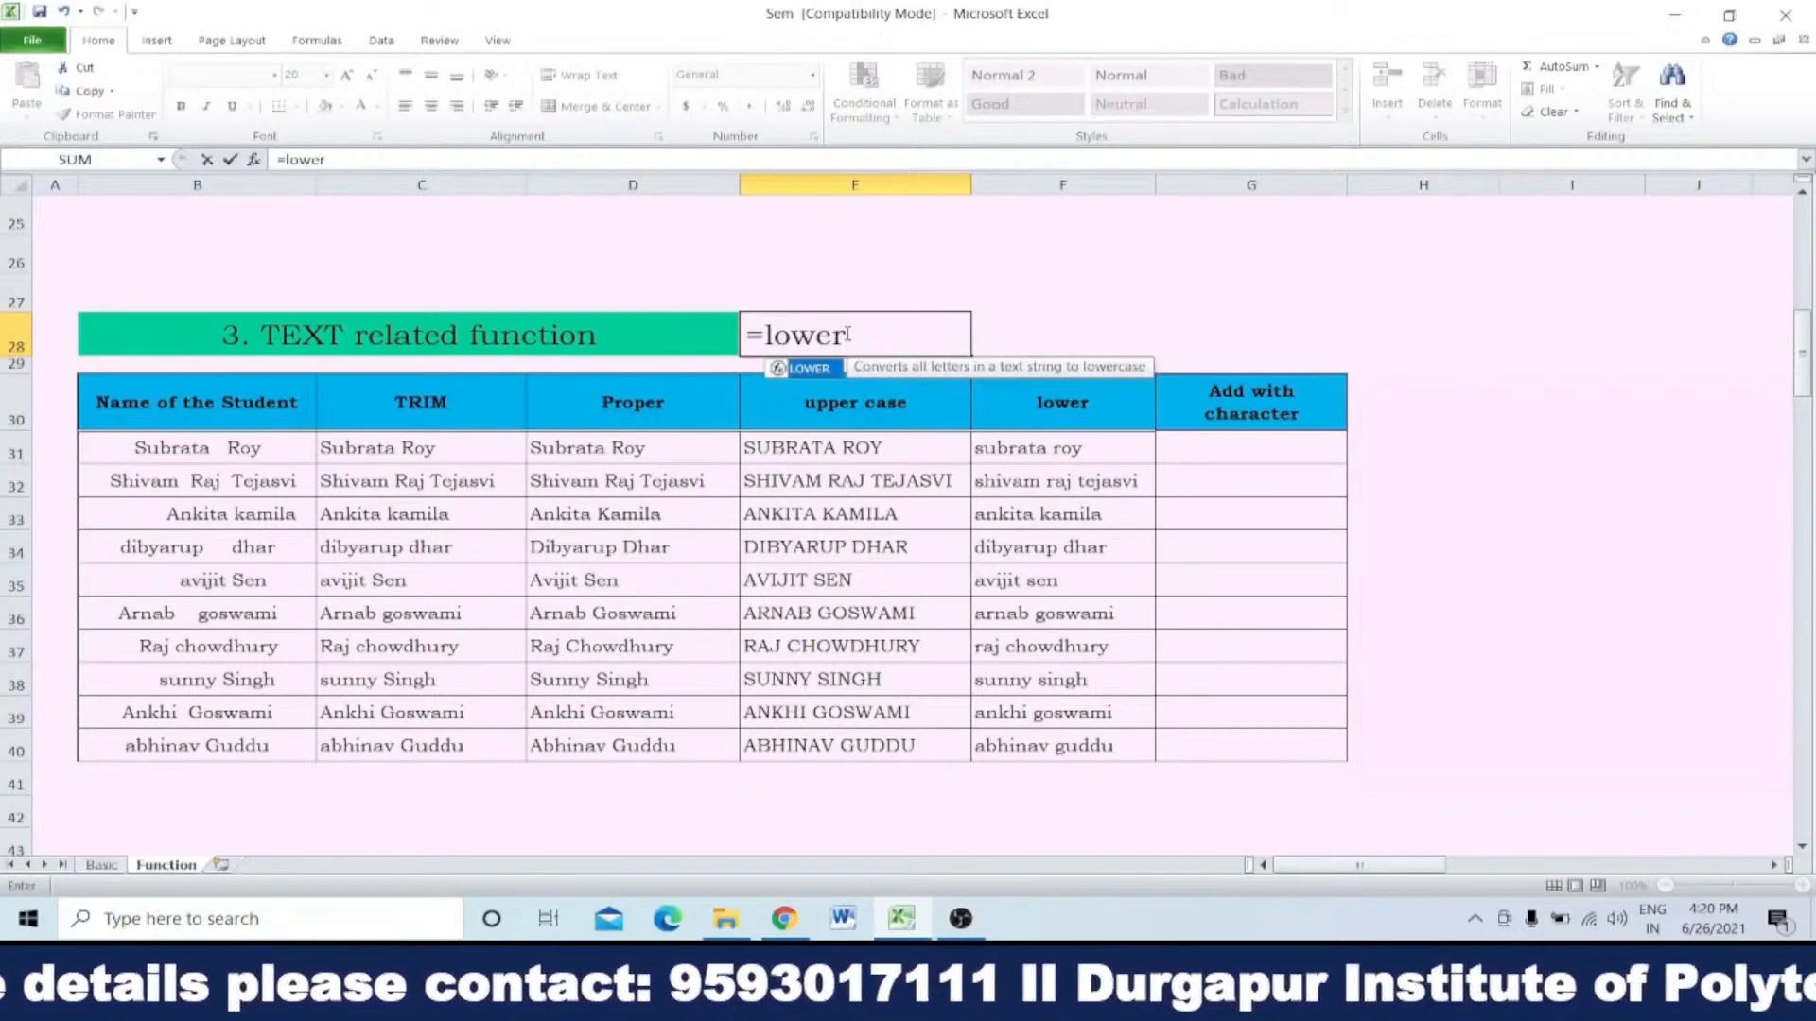
pyautogui.write('(')
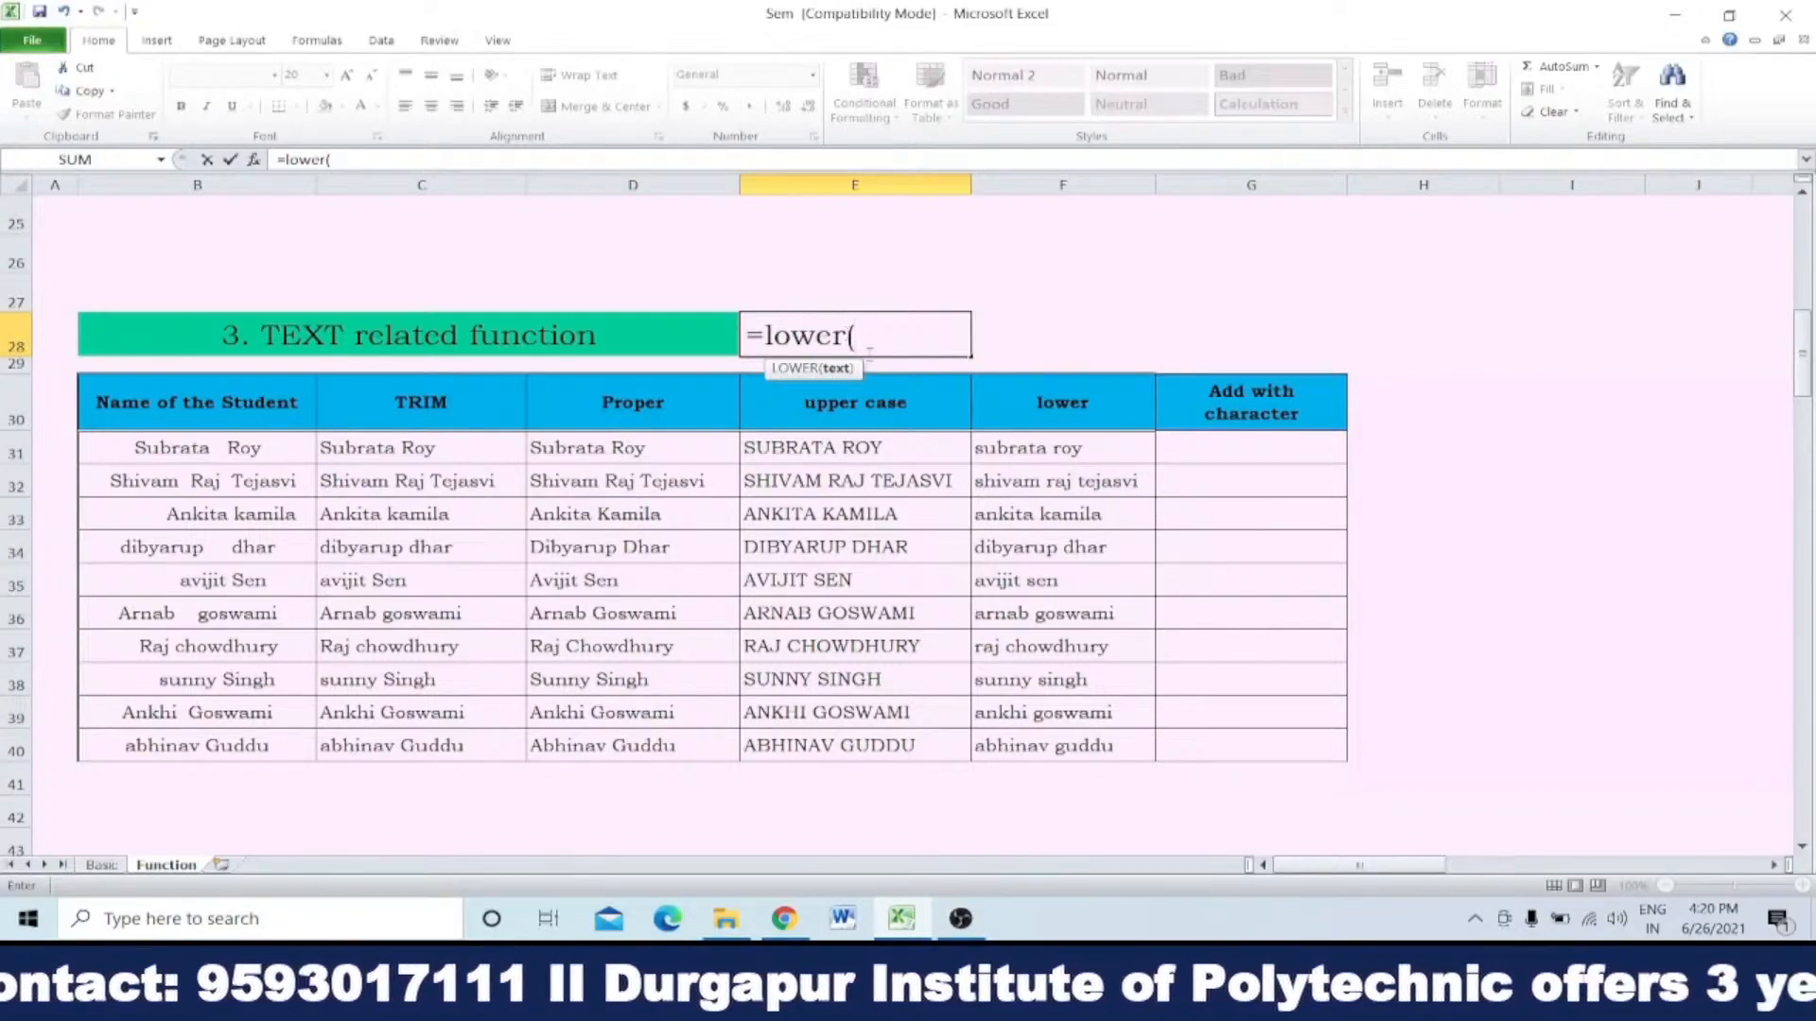
pyautogui.click(832, 449)
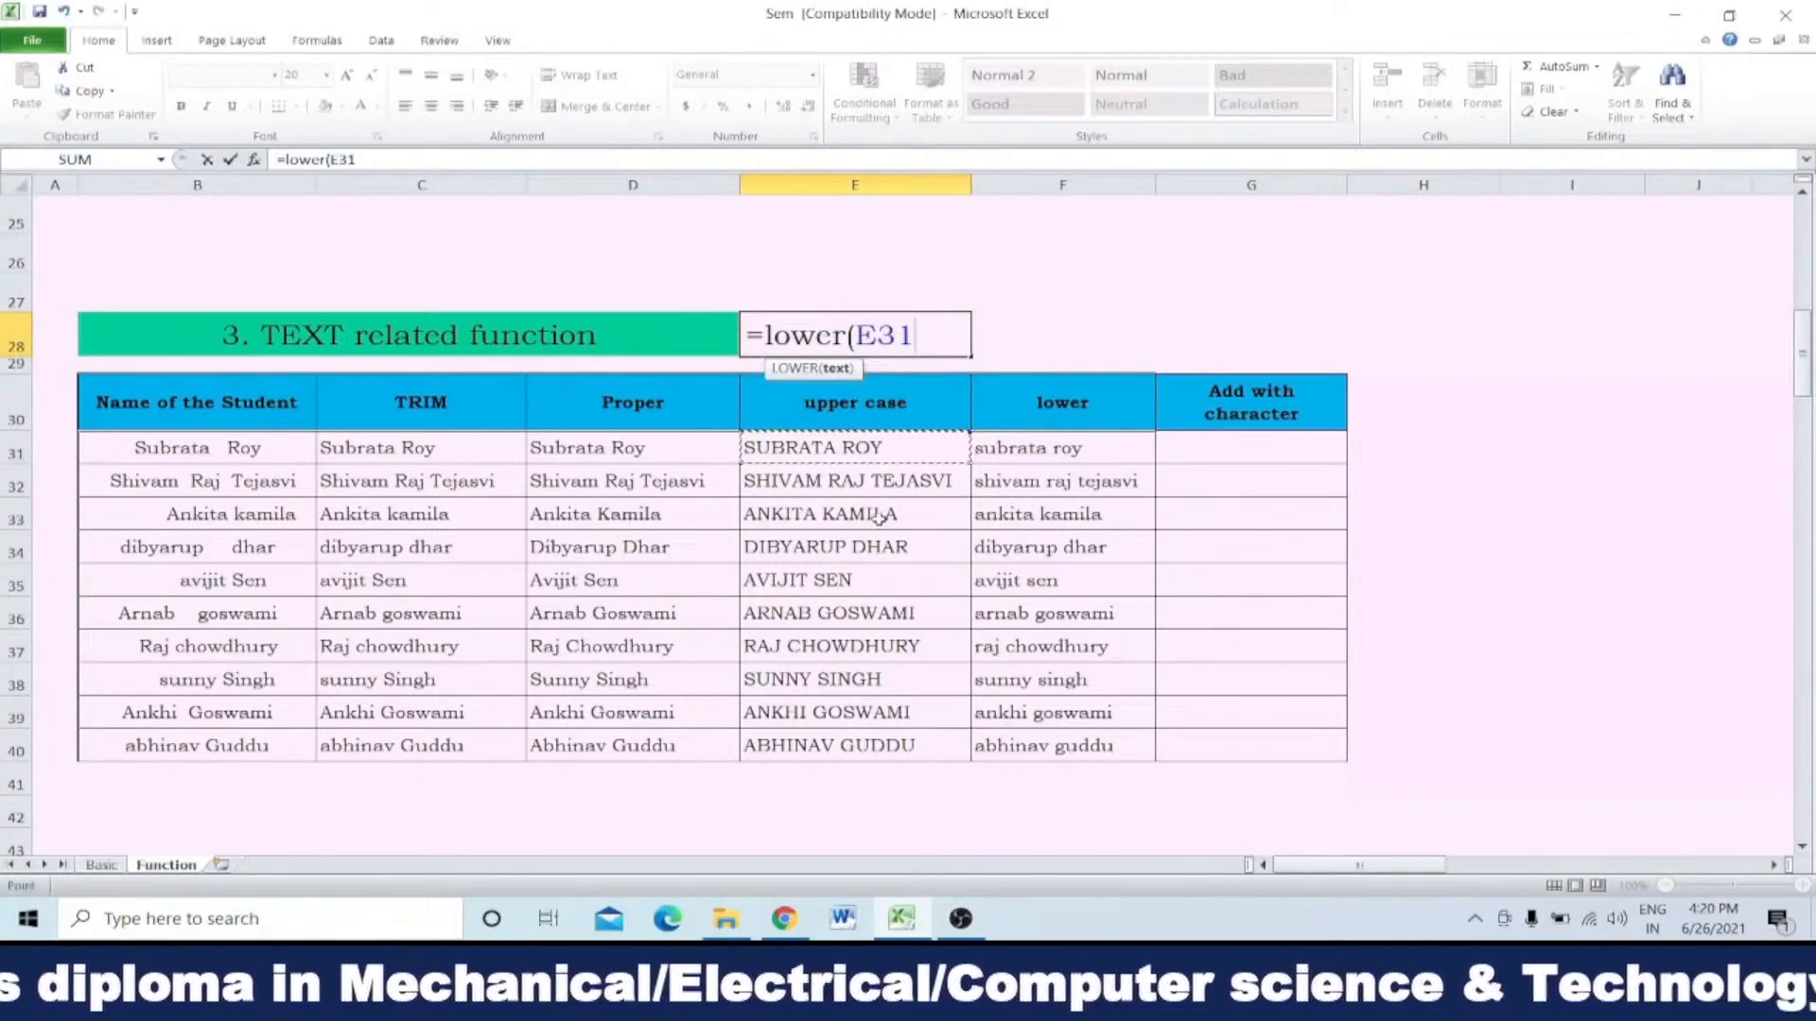
pyautogui.write(')')
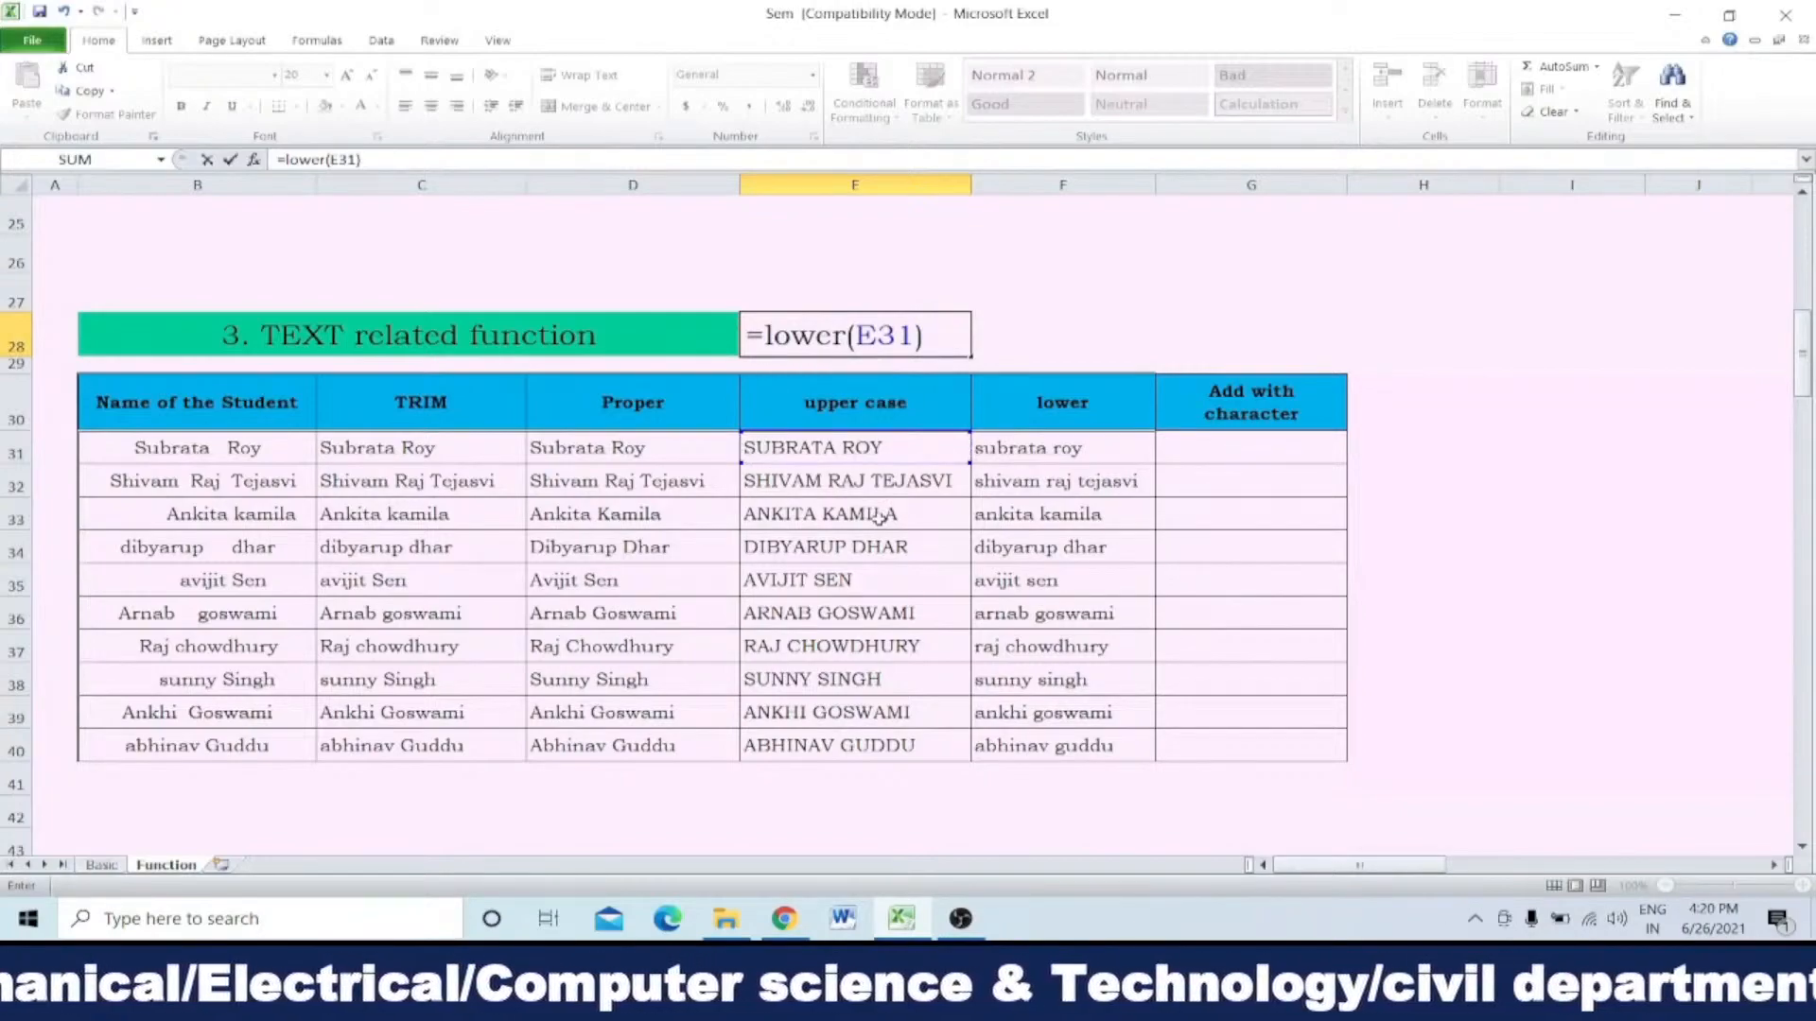
pyautogui.press('Return')
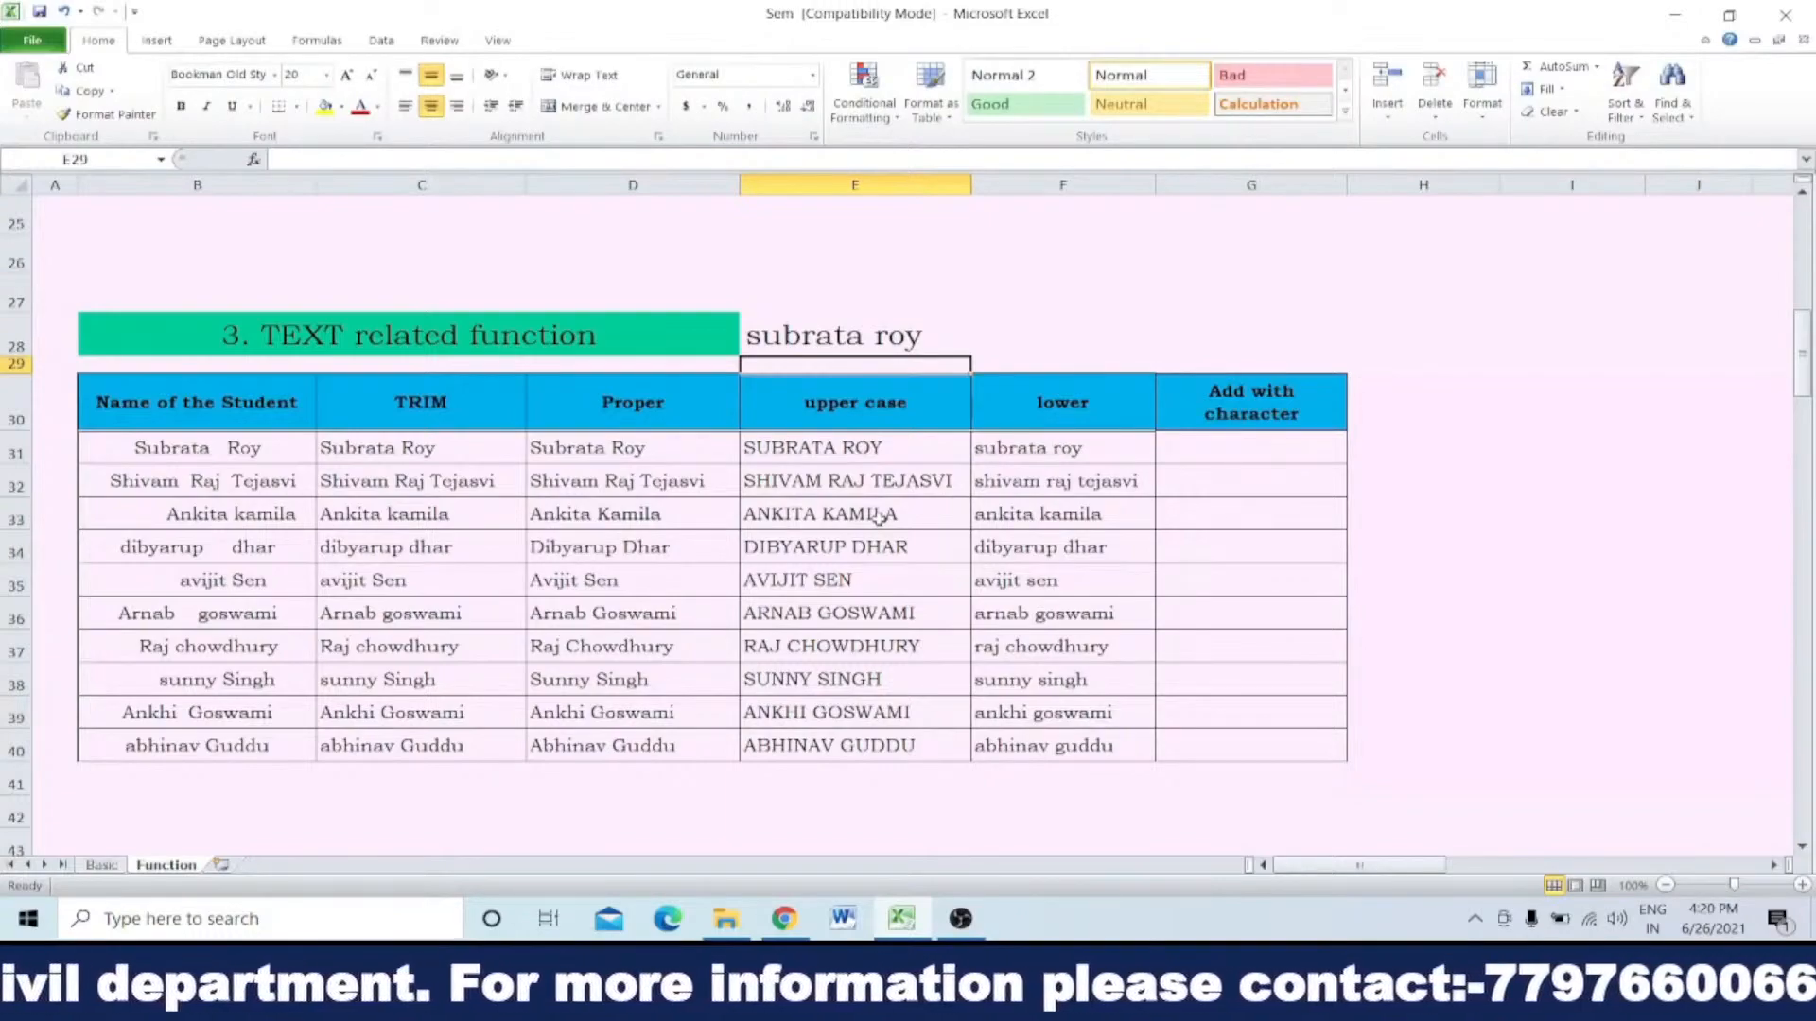
# Step: Clear the LOWER formula from E28 and enter the sample text ABCDEFGH in that cell
pyautogui.click(896, 337)
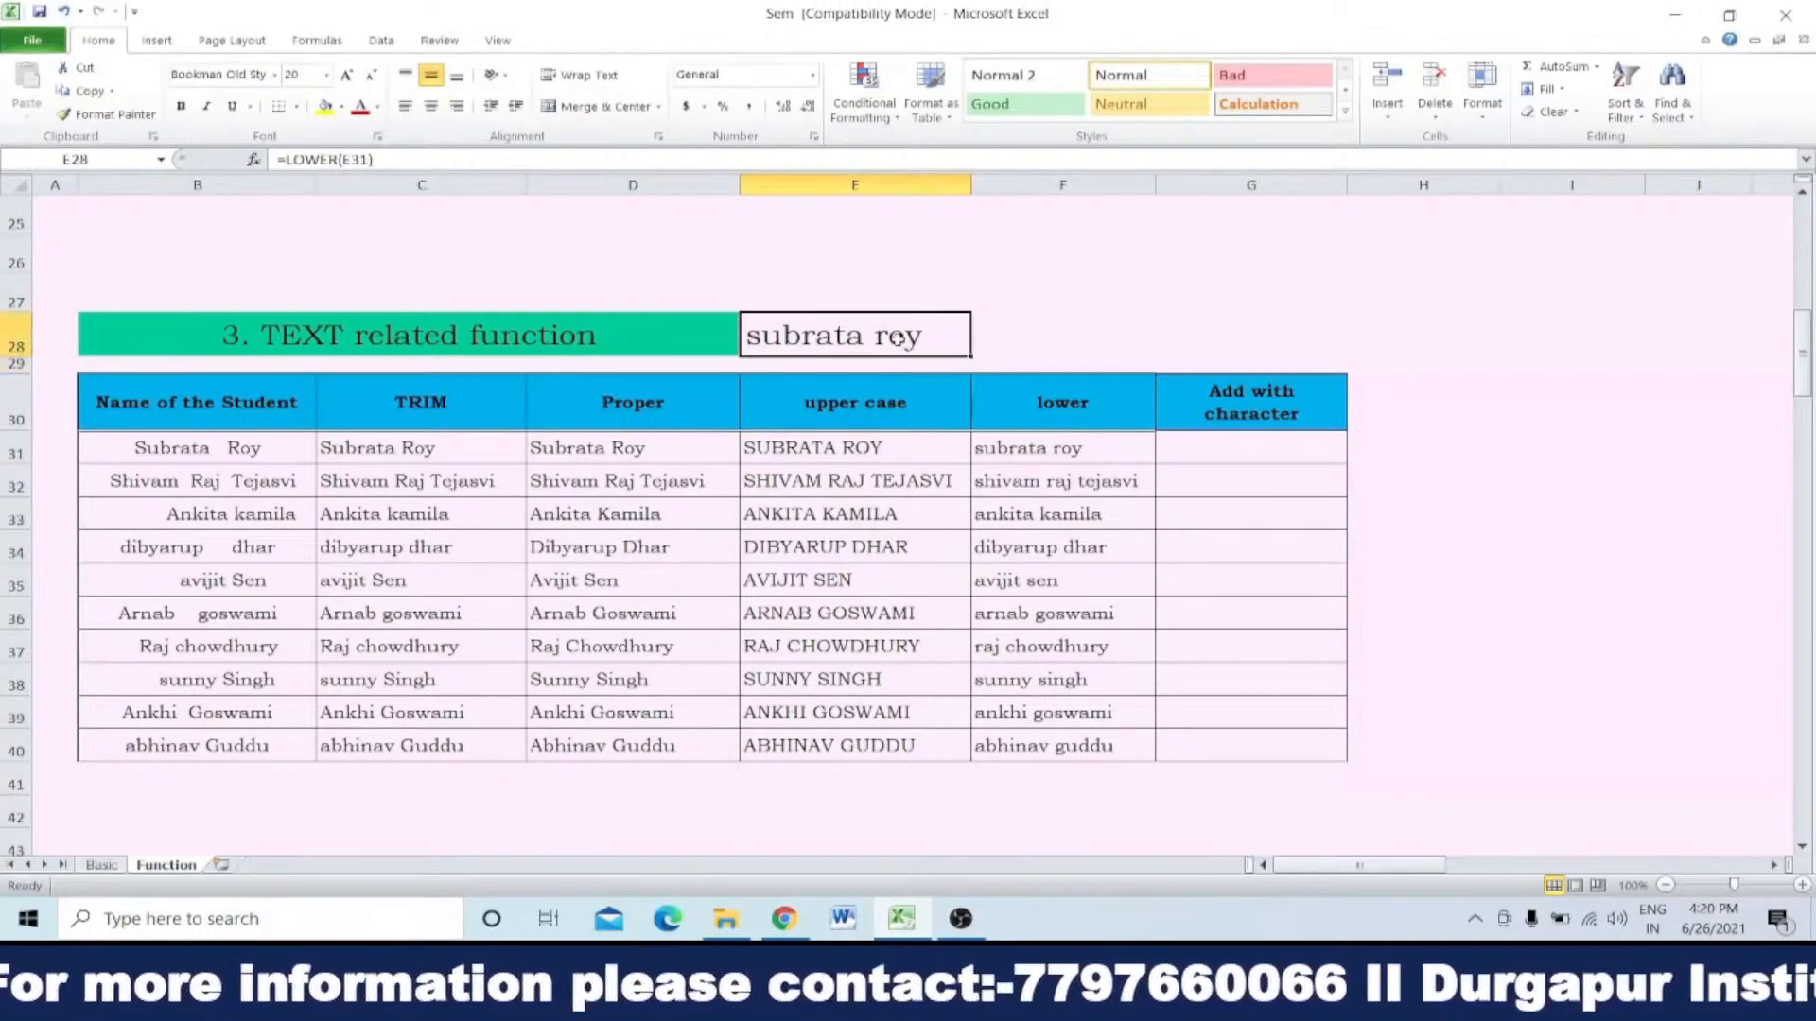
pyautogui.press('Delete')
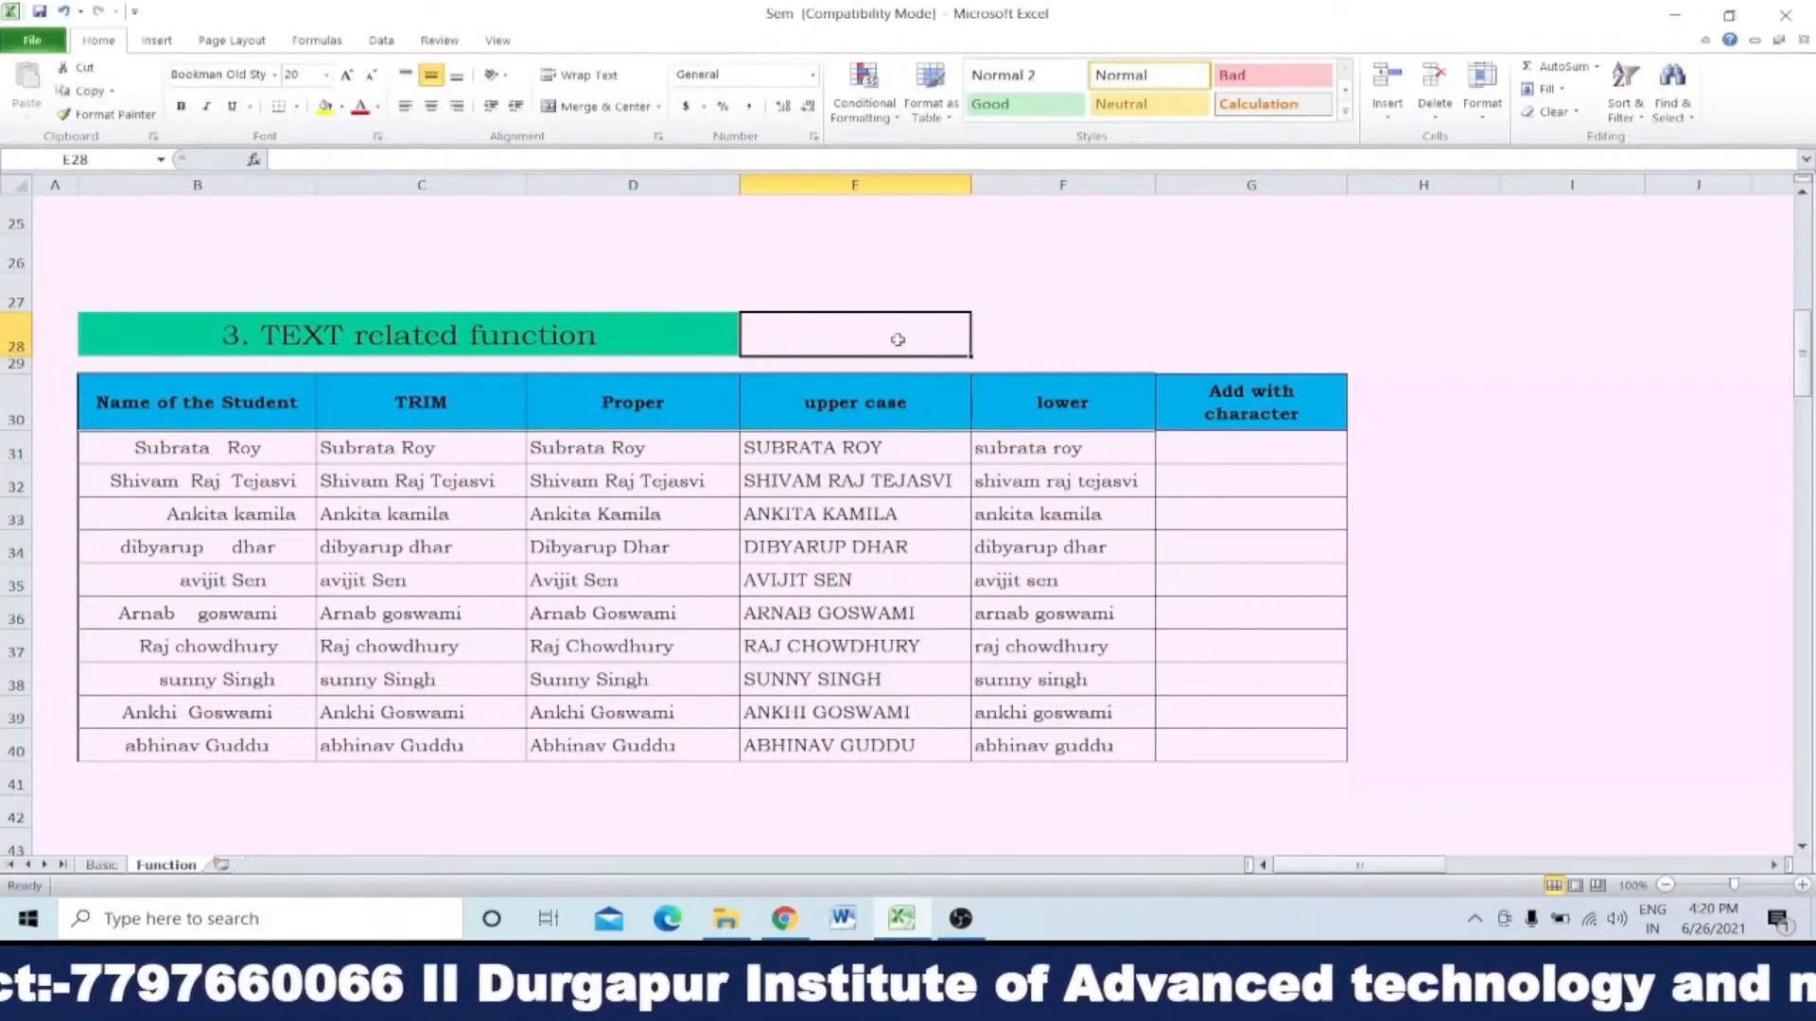
pyautogui.write('A')
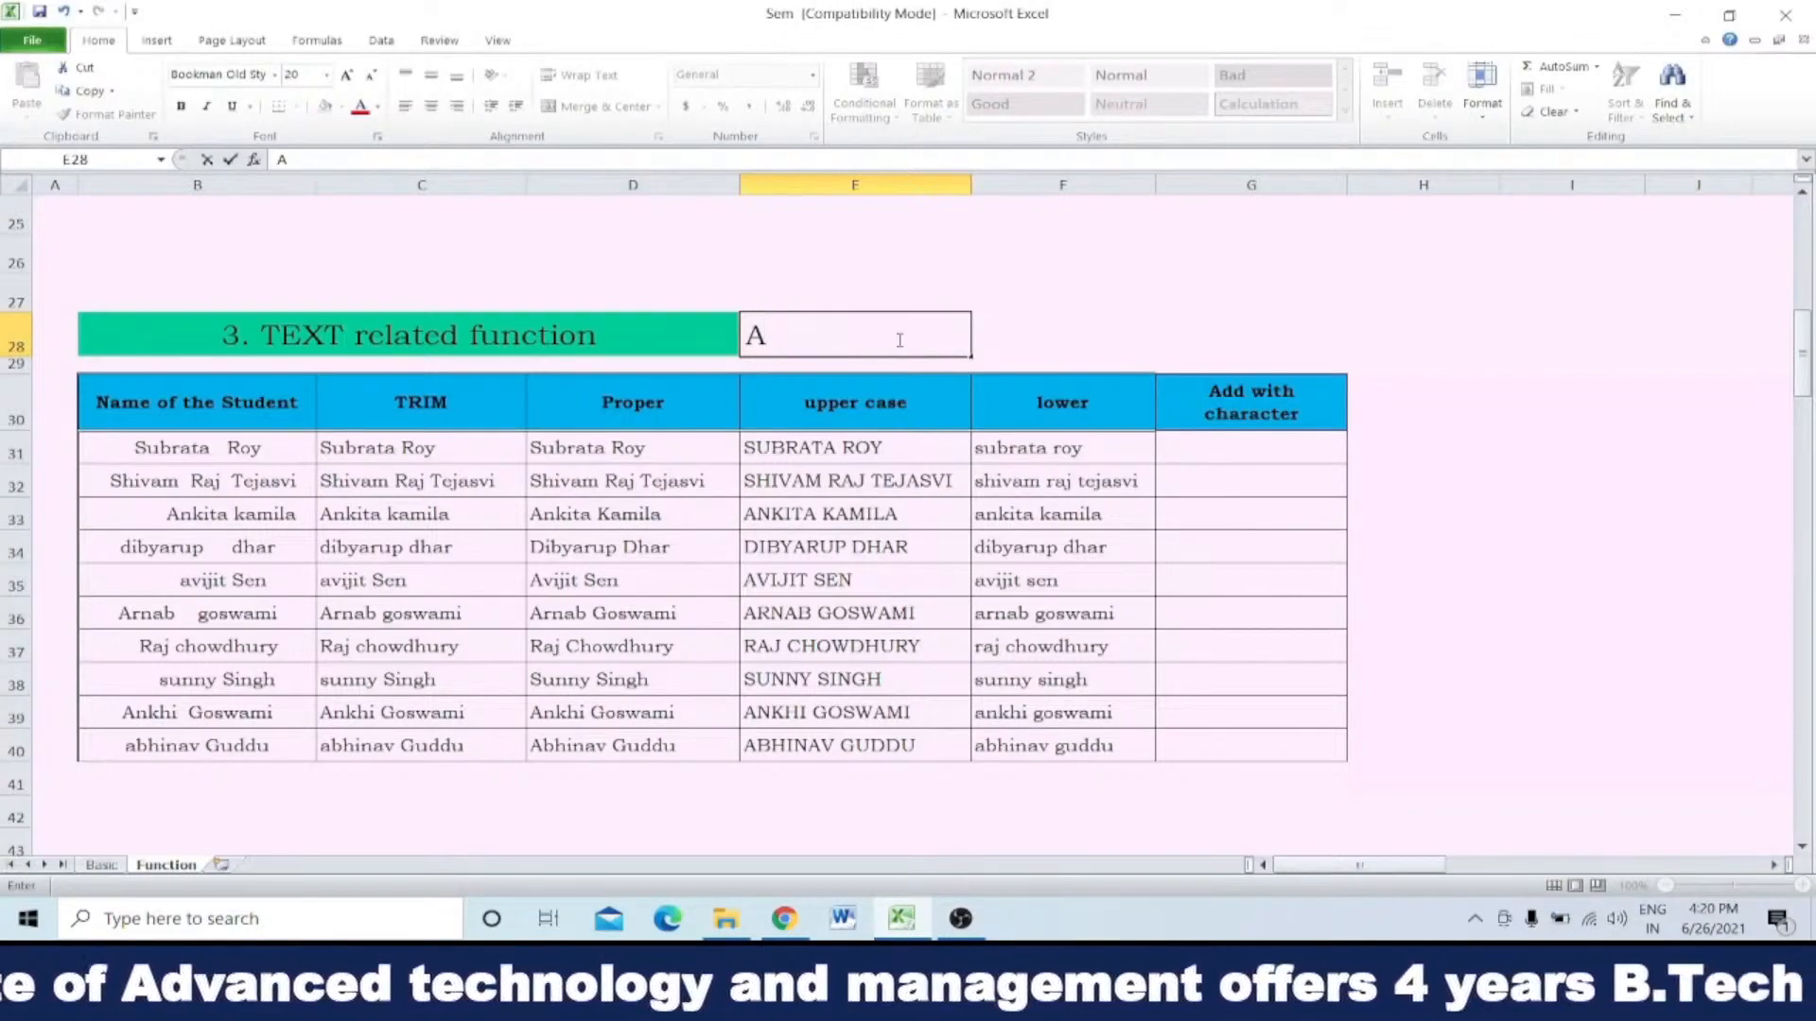
pyautogui.write('BCDEFGH')
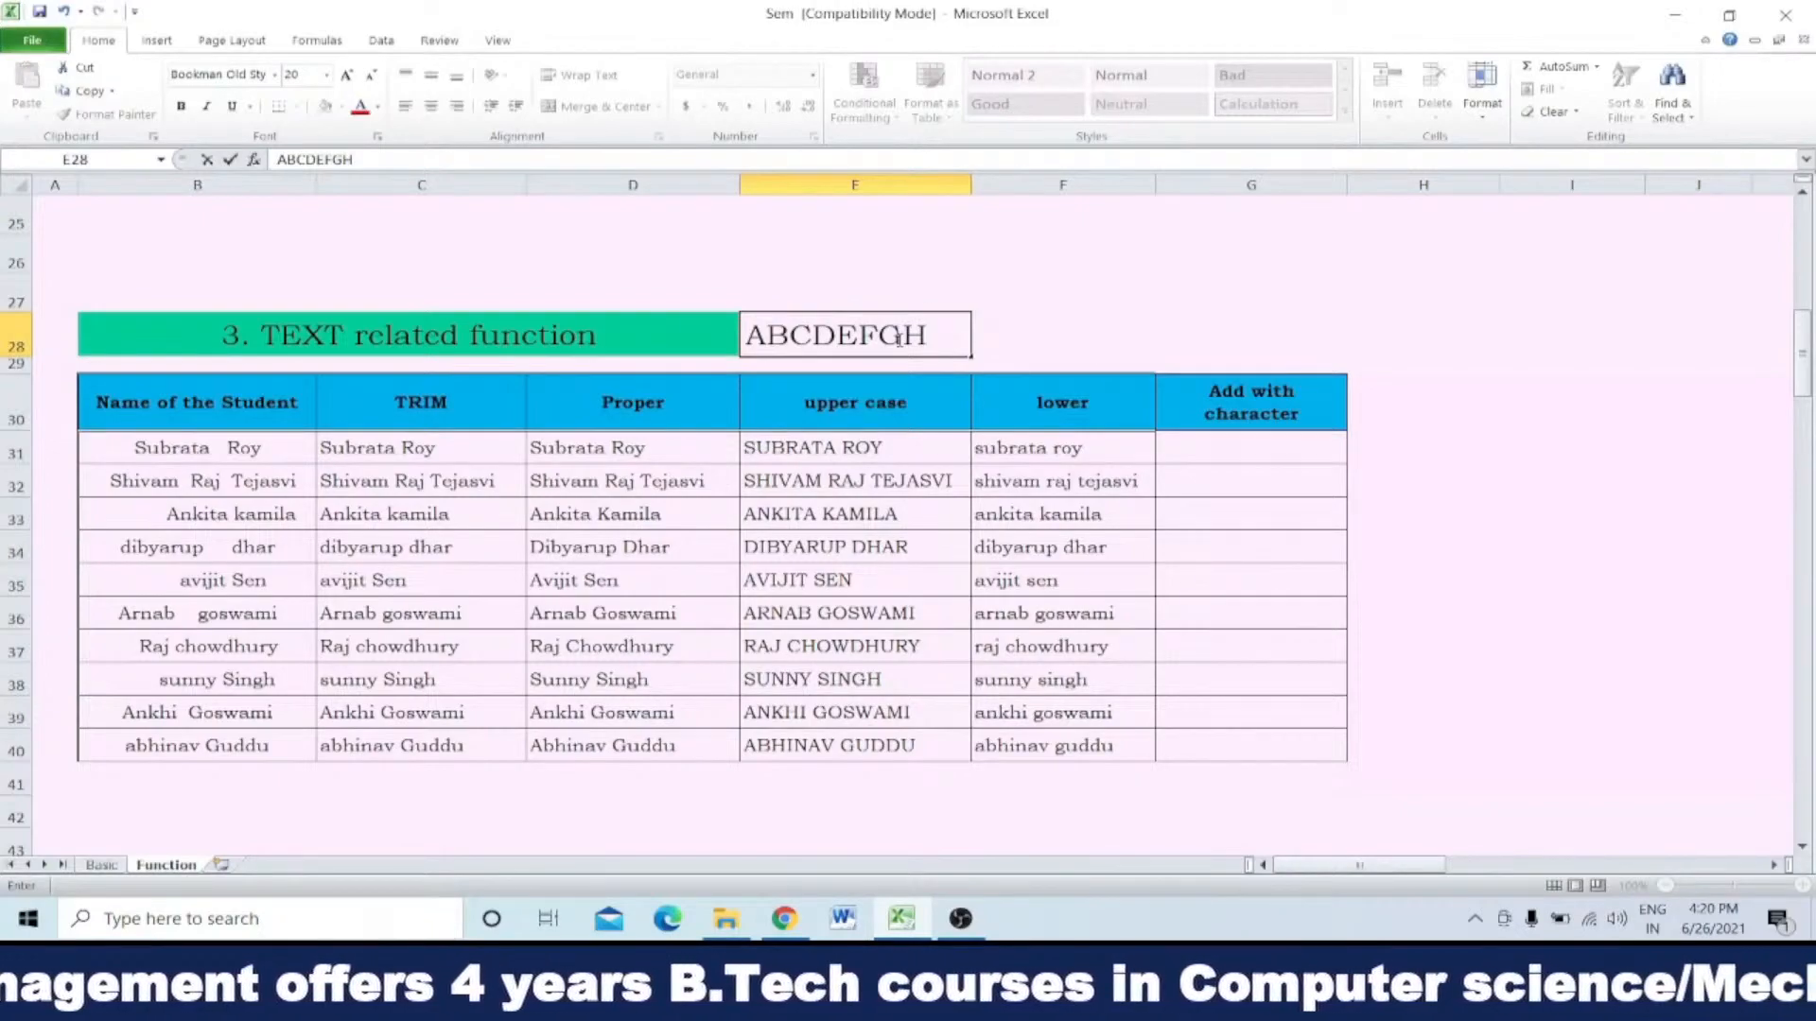
pyautogui.press('Tab')
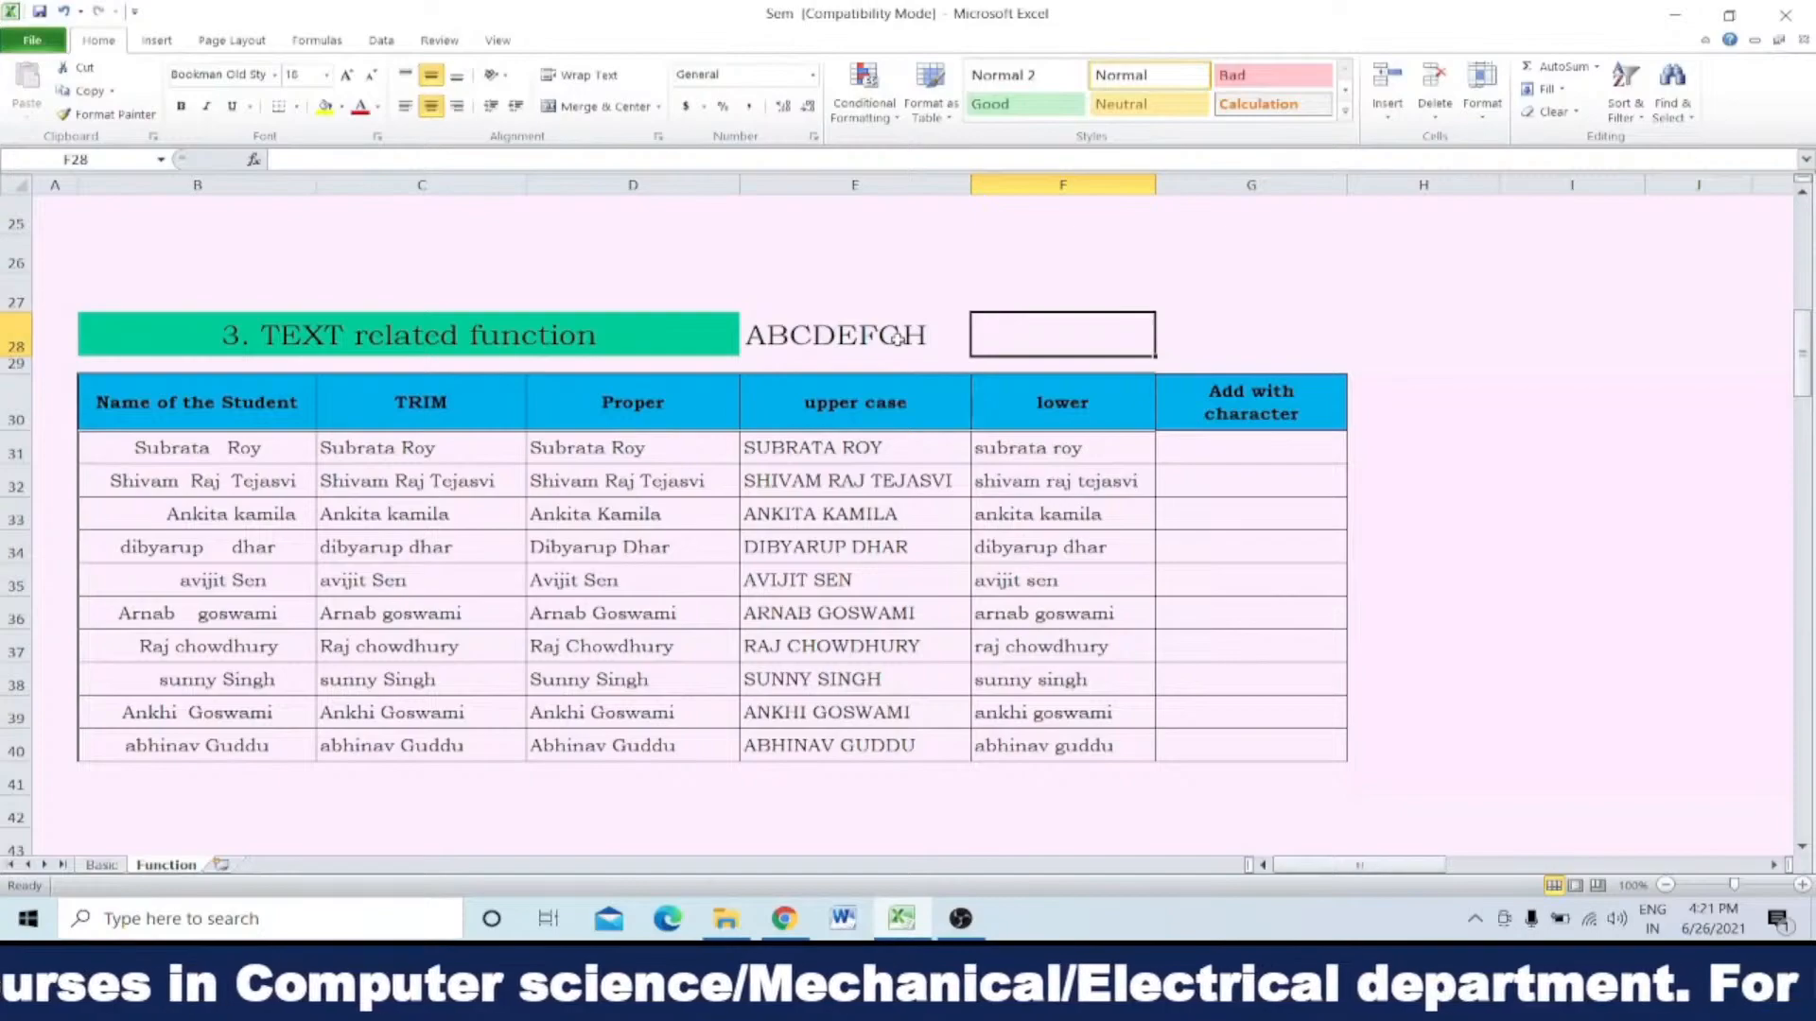
# Step: Enter =lower(E28) in F28 to convert the sample text to lowercase, and clear E28:F28
pyautogui.write('=')
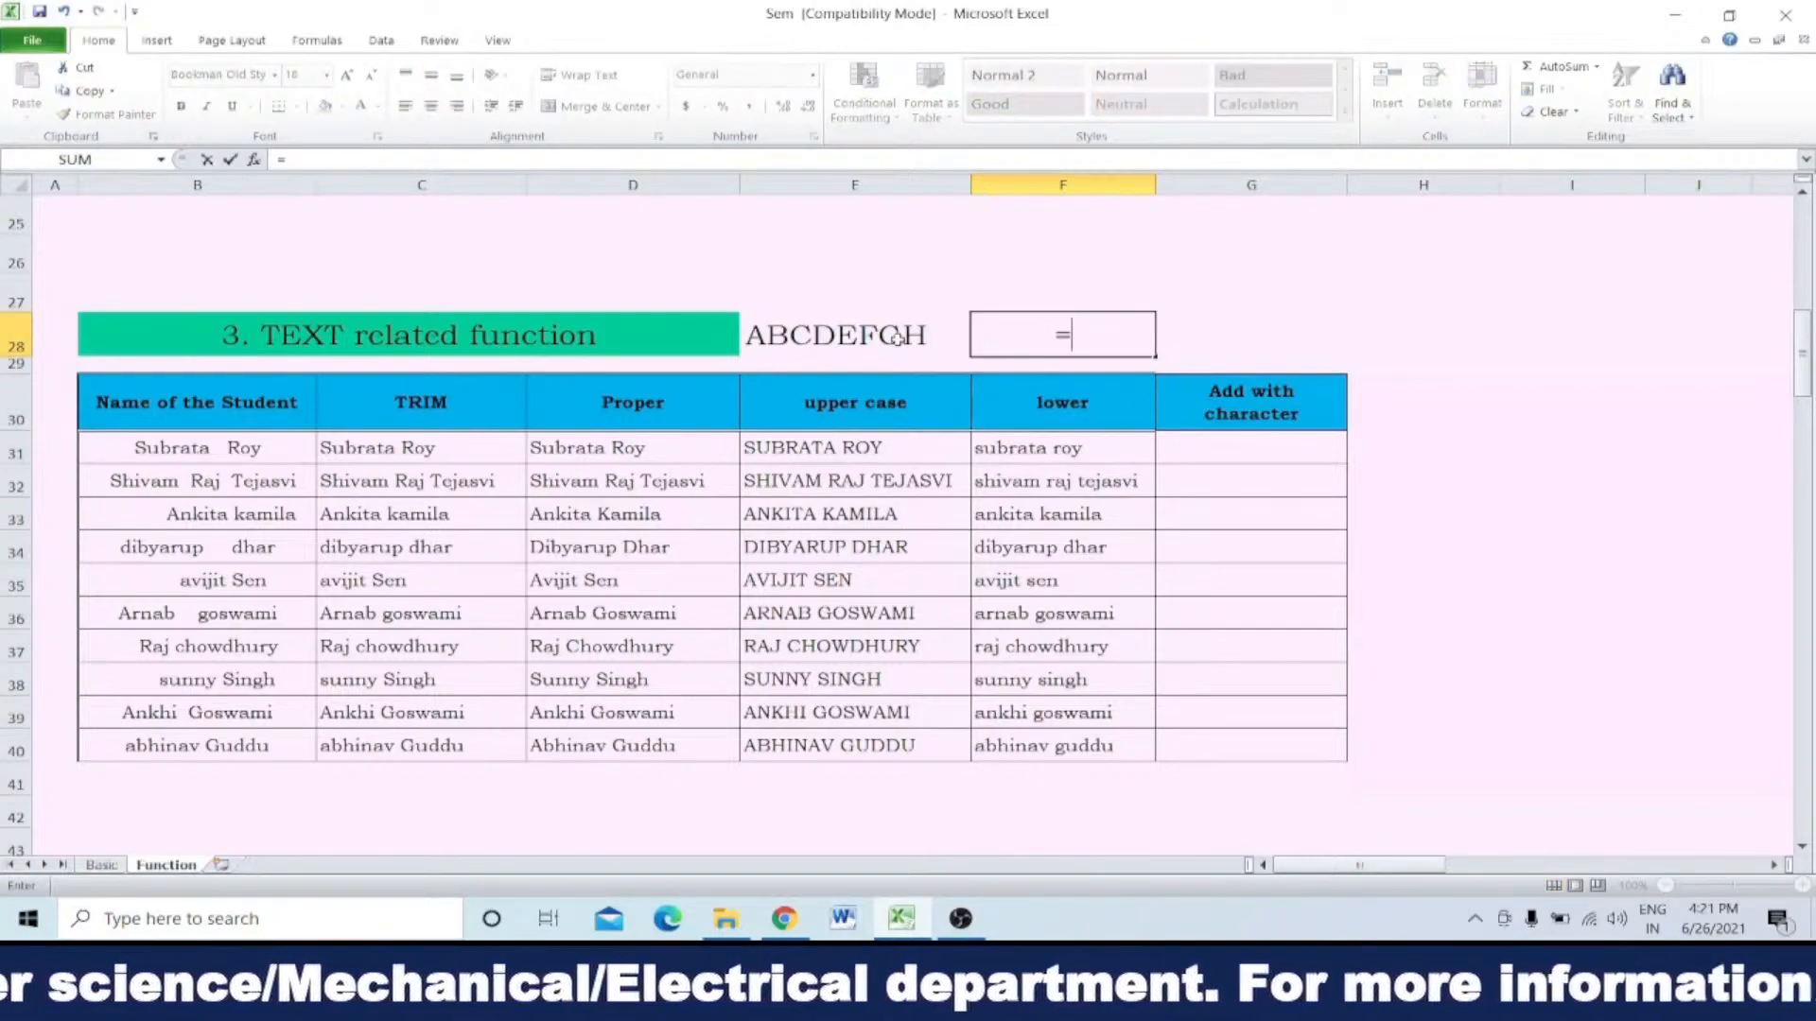
pyautogui.write('lower')
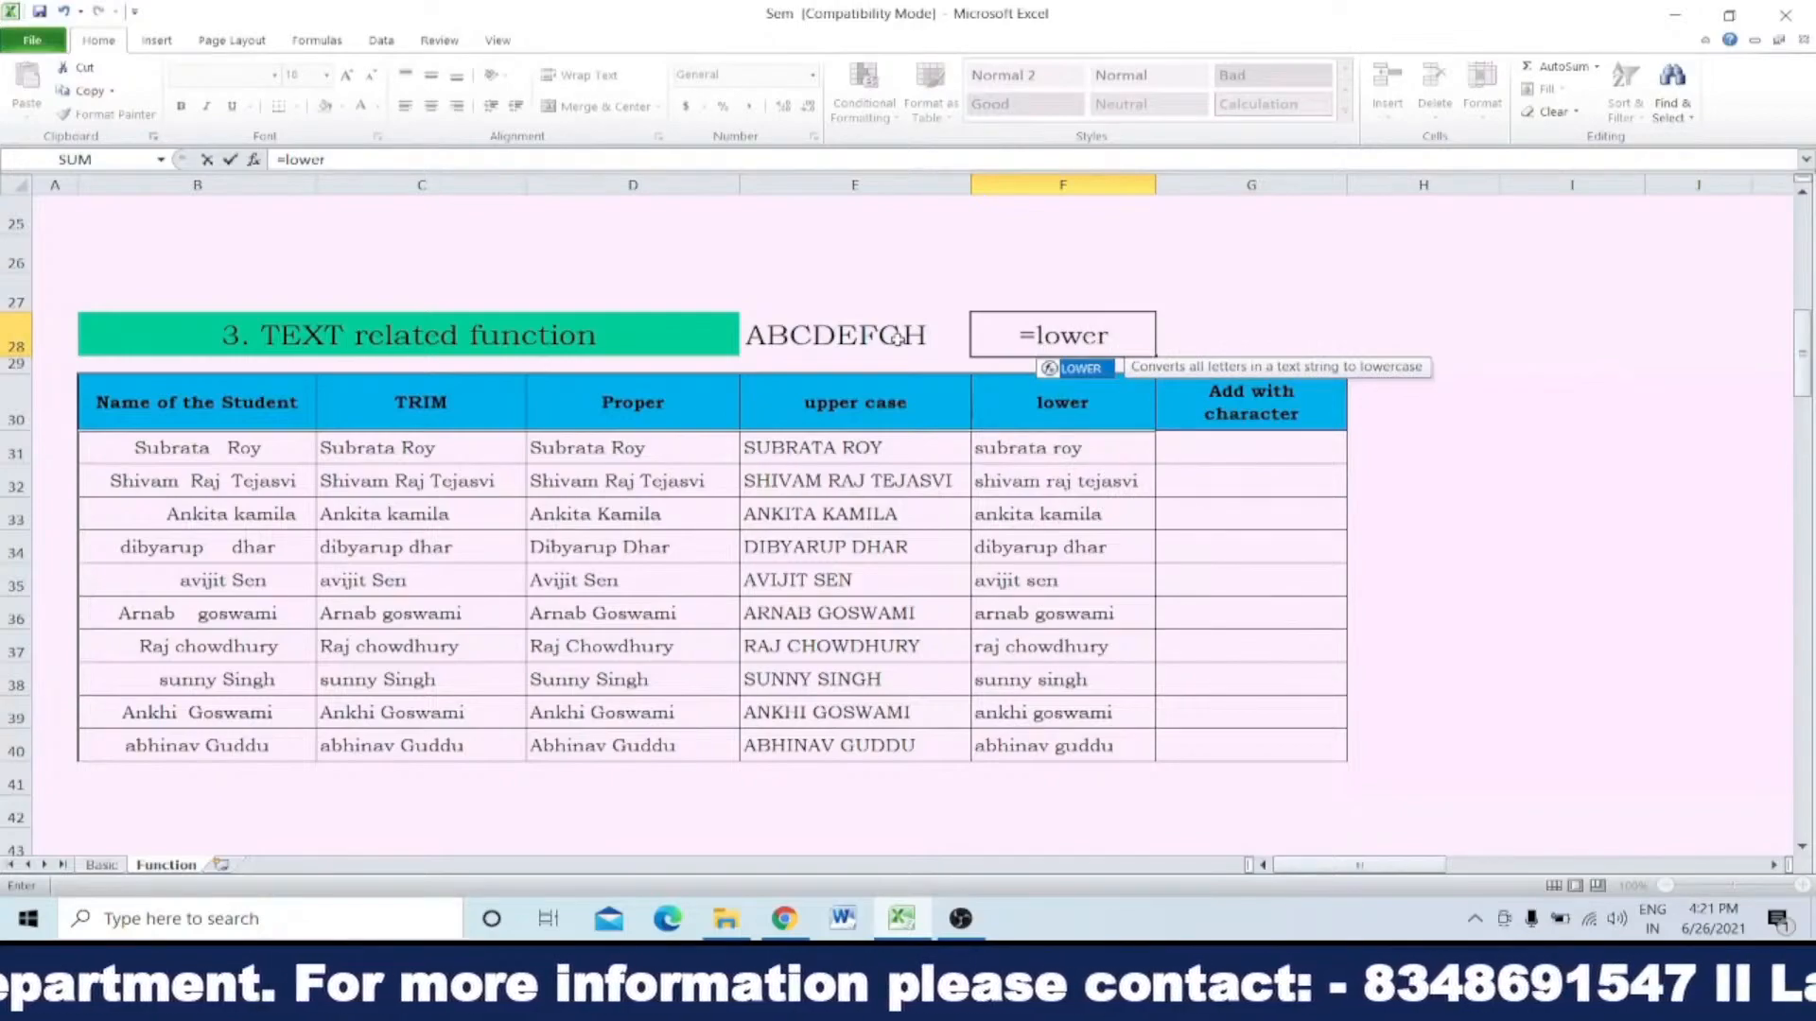
pyautogui.write('(')
pyautogui.click(827, 331)
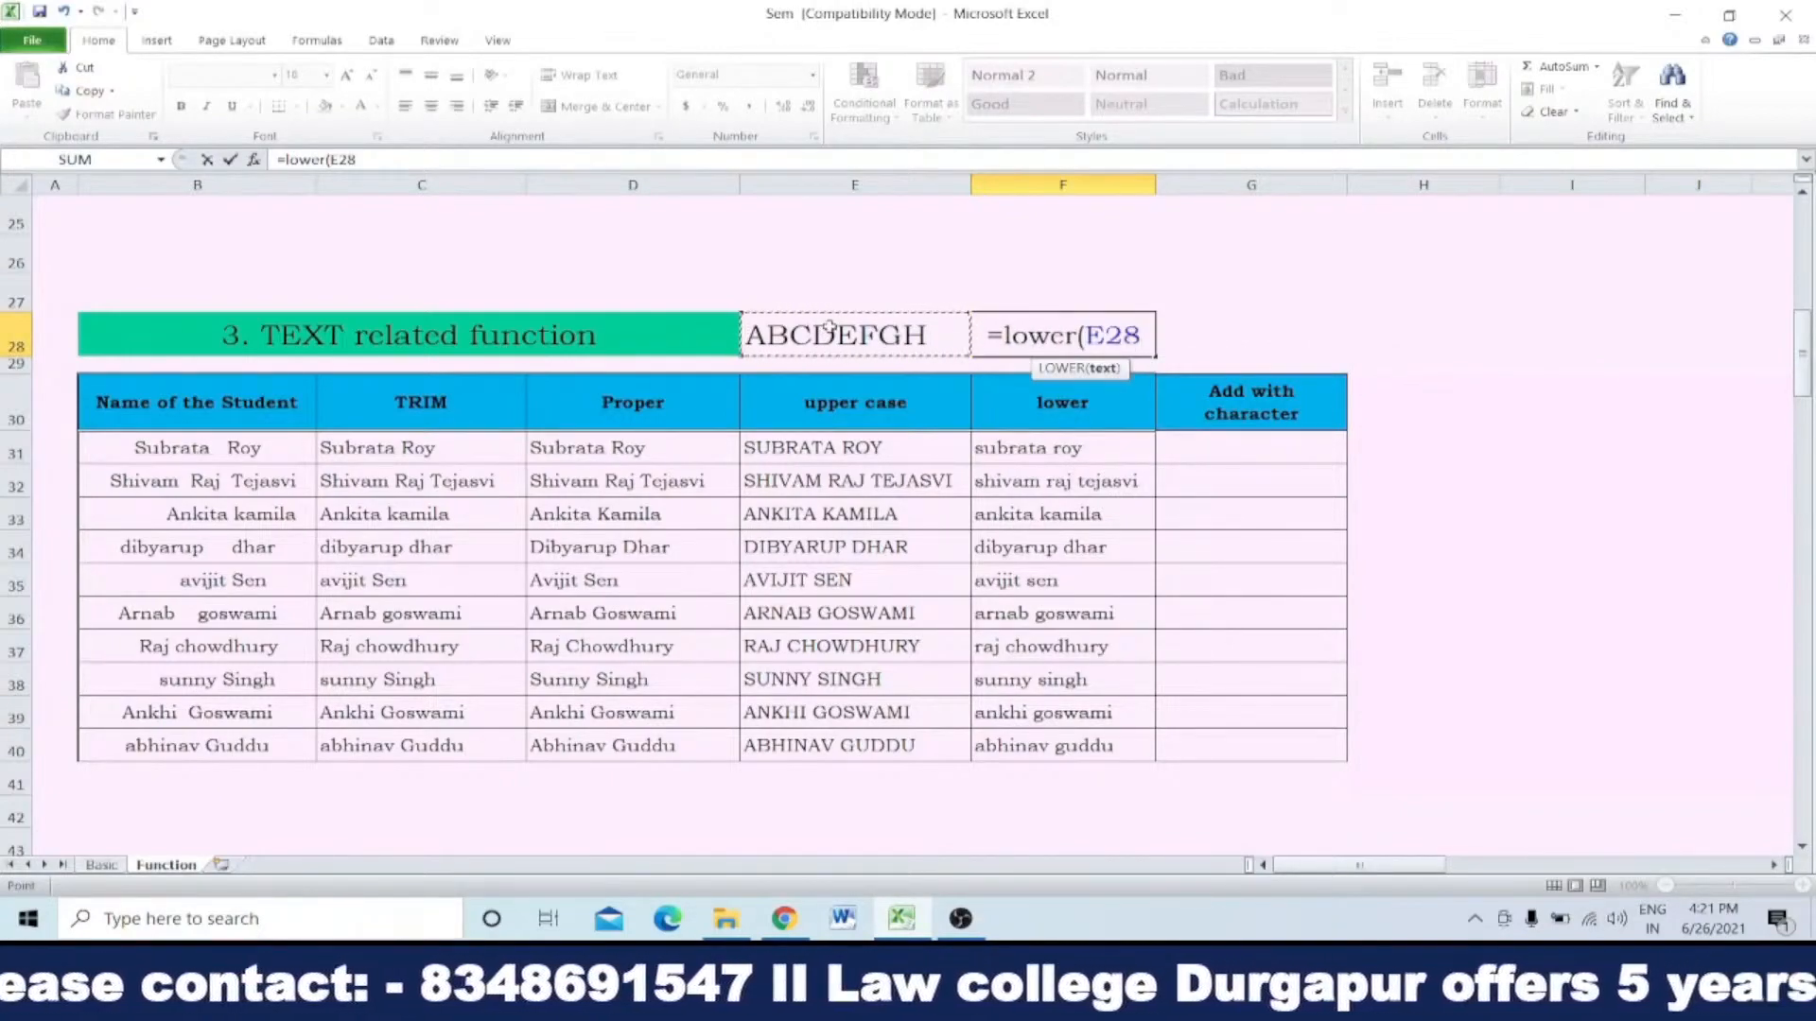
pyautogui.write(')')
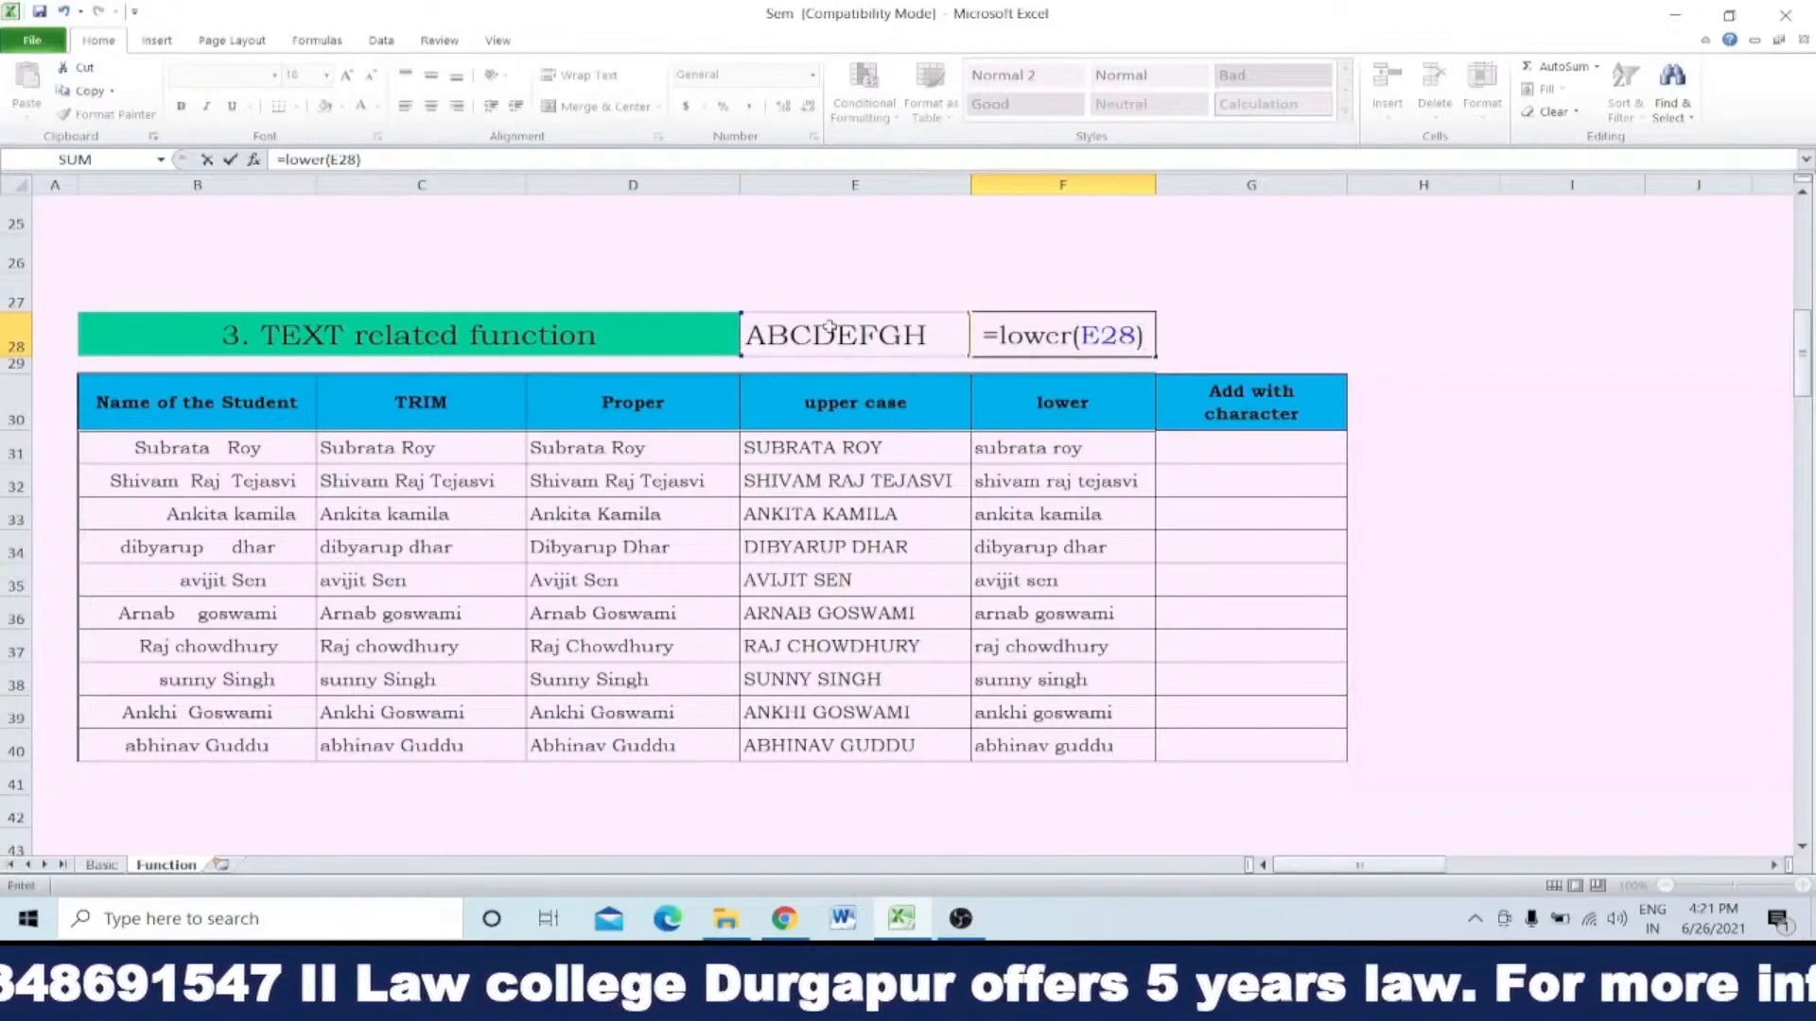
pyautogui.press('Return')
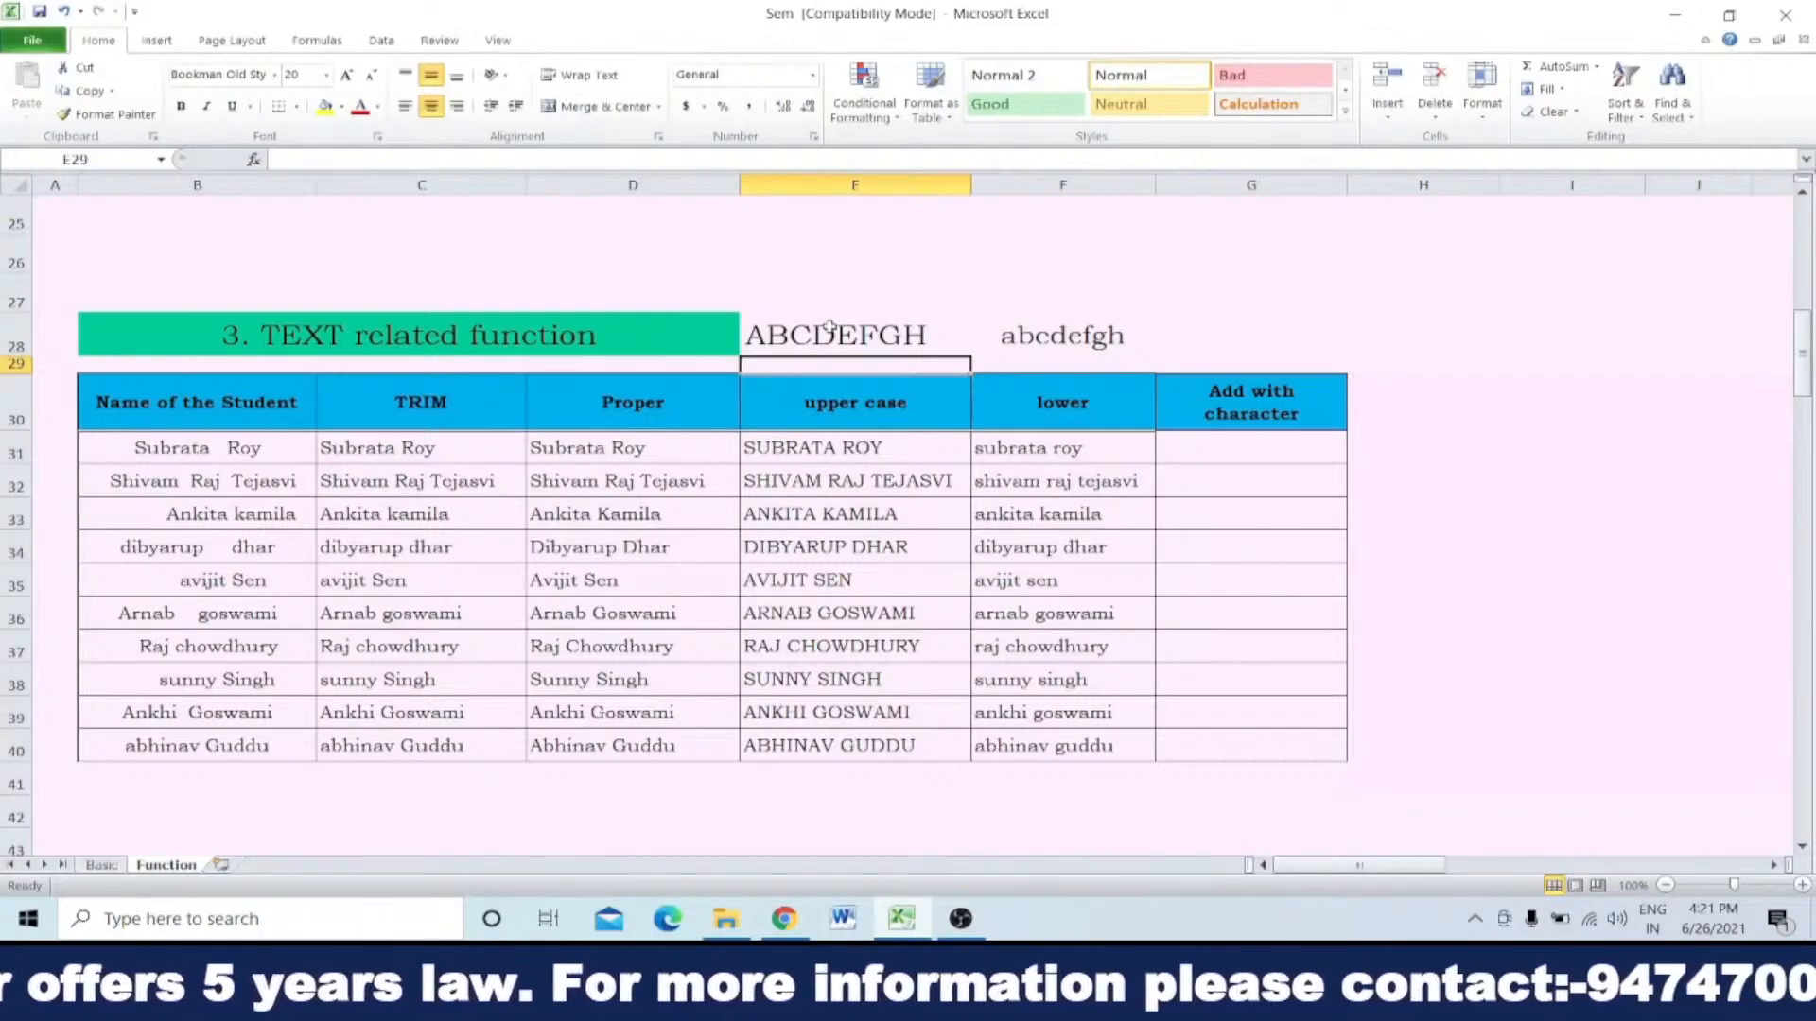
pyautogui.moveTo(820, 343); pyautogui.dragTo(1014, 360)
pyautogui.press('Delete')
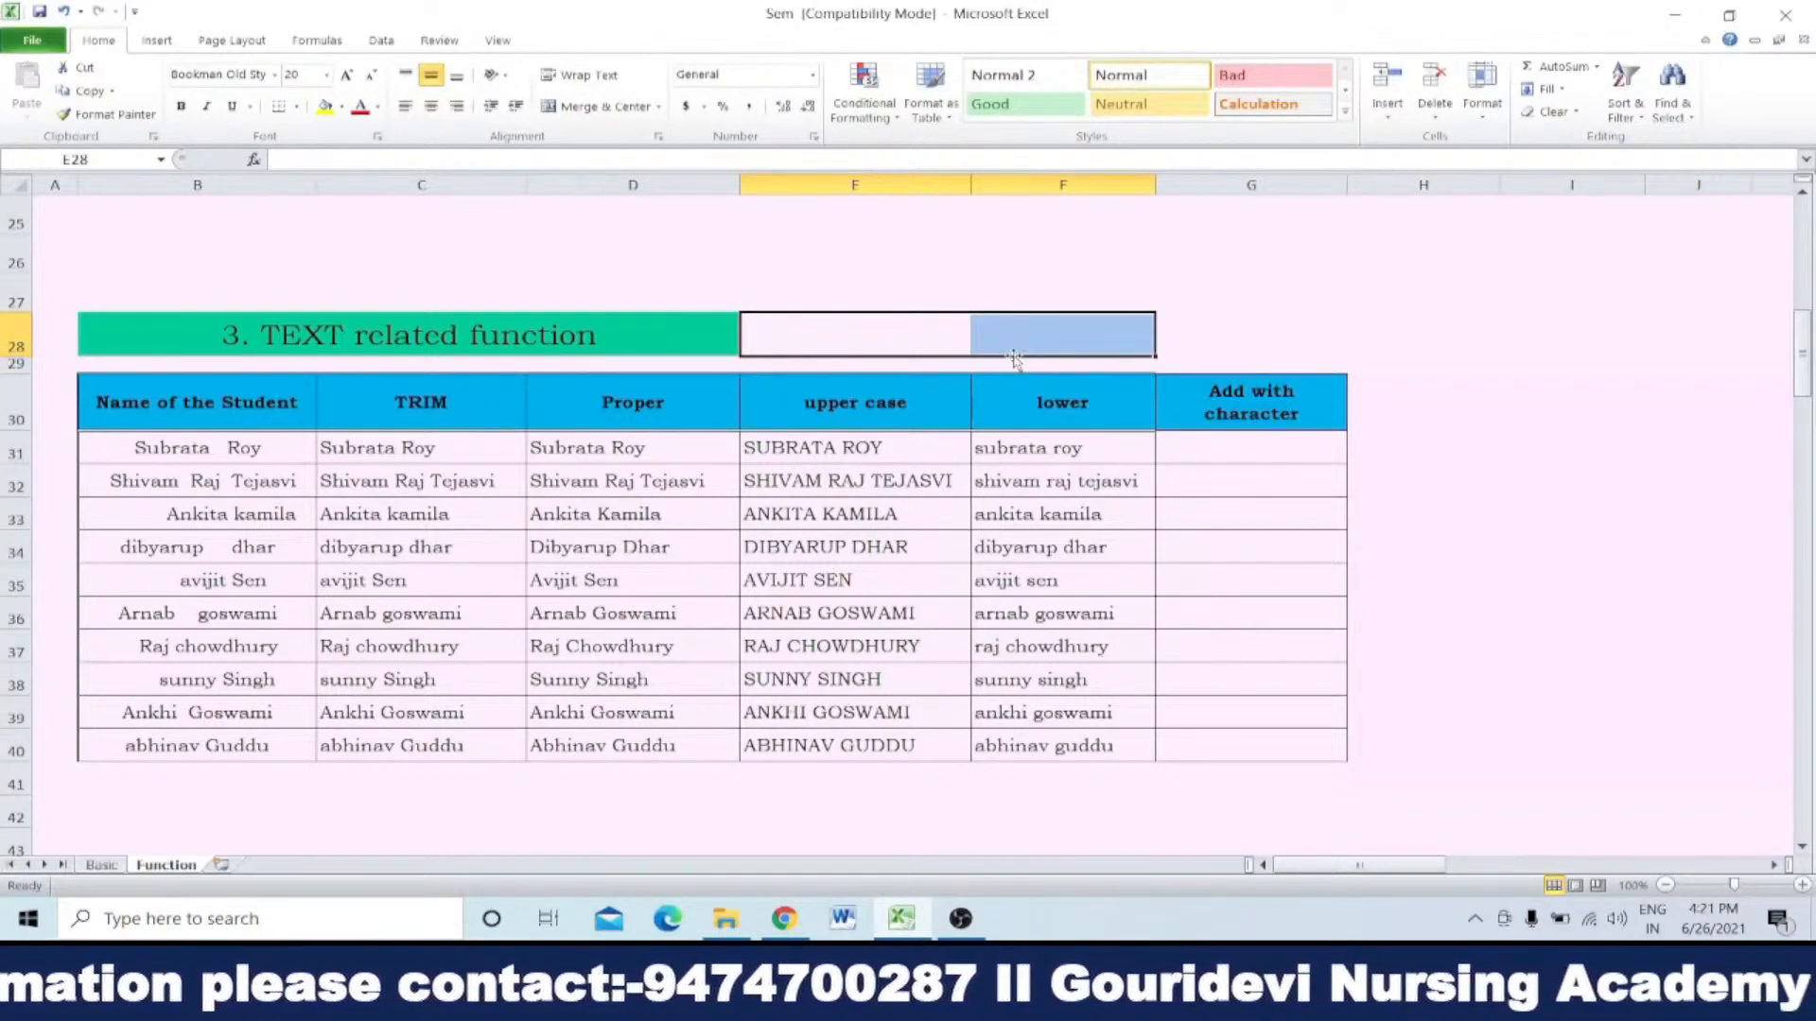
# Step: Compare the original student names in B31:B40 with the Proper column in D31:D40
pyautogui.click(239, 446)
pyautogui.moveTo(239, 446); pyautogui.dragTo(238, 744)
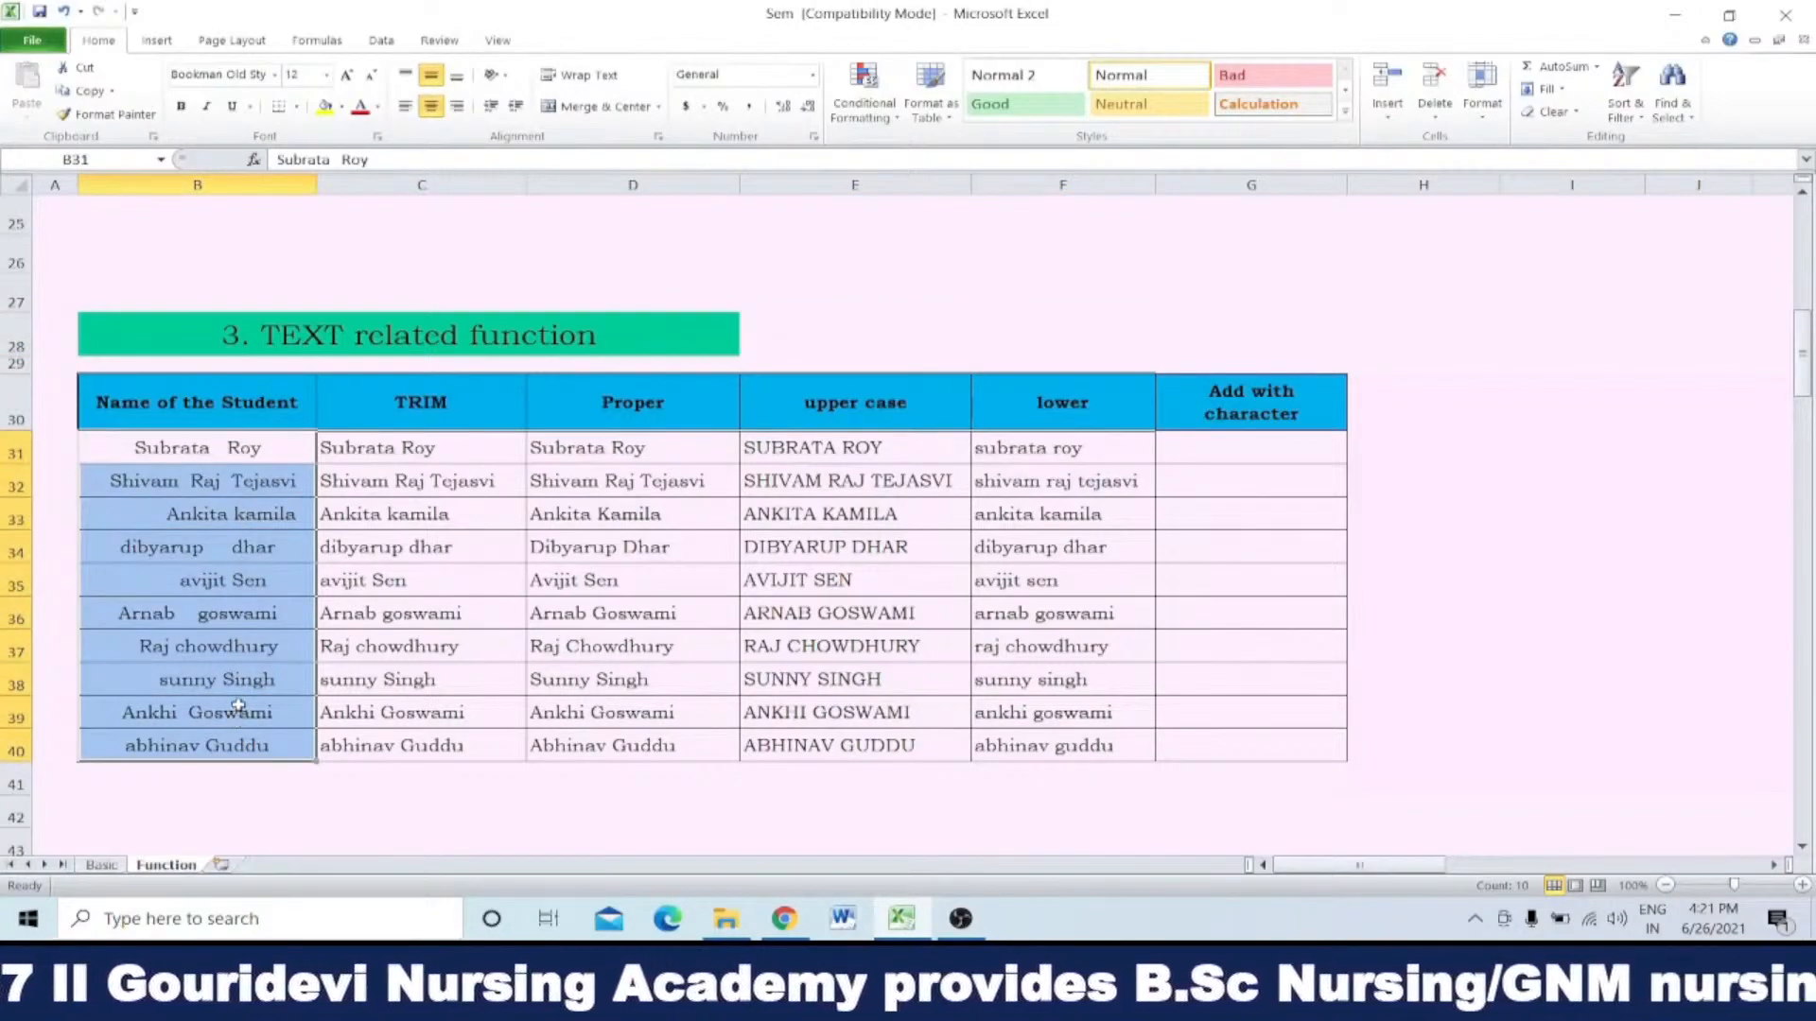
pyautogui.moveTo(576, 442); pyautogui.dragTo(591, 744)
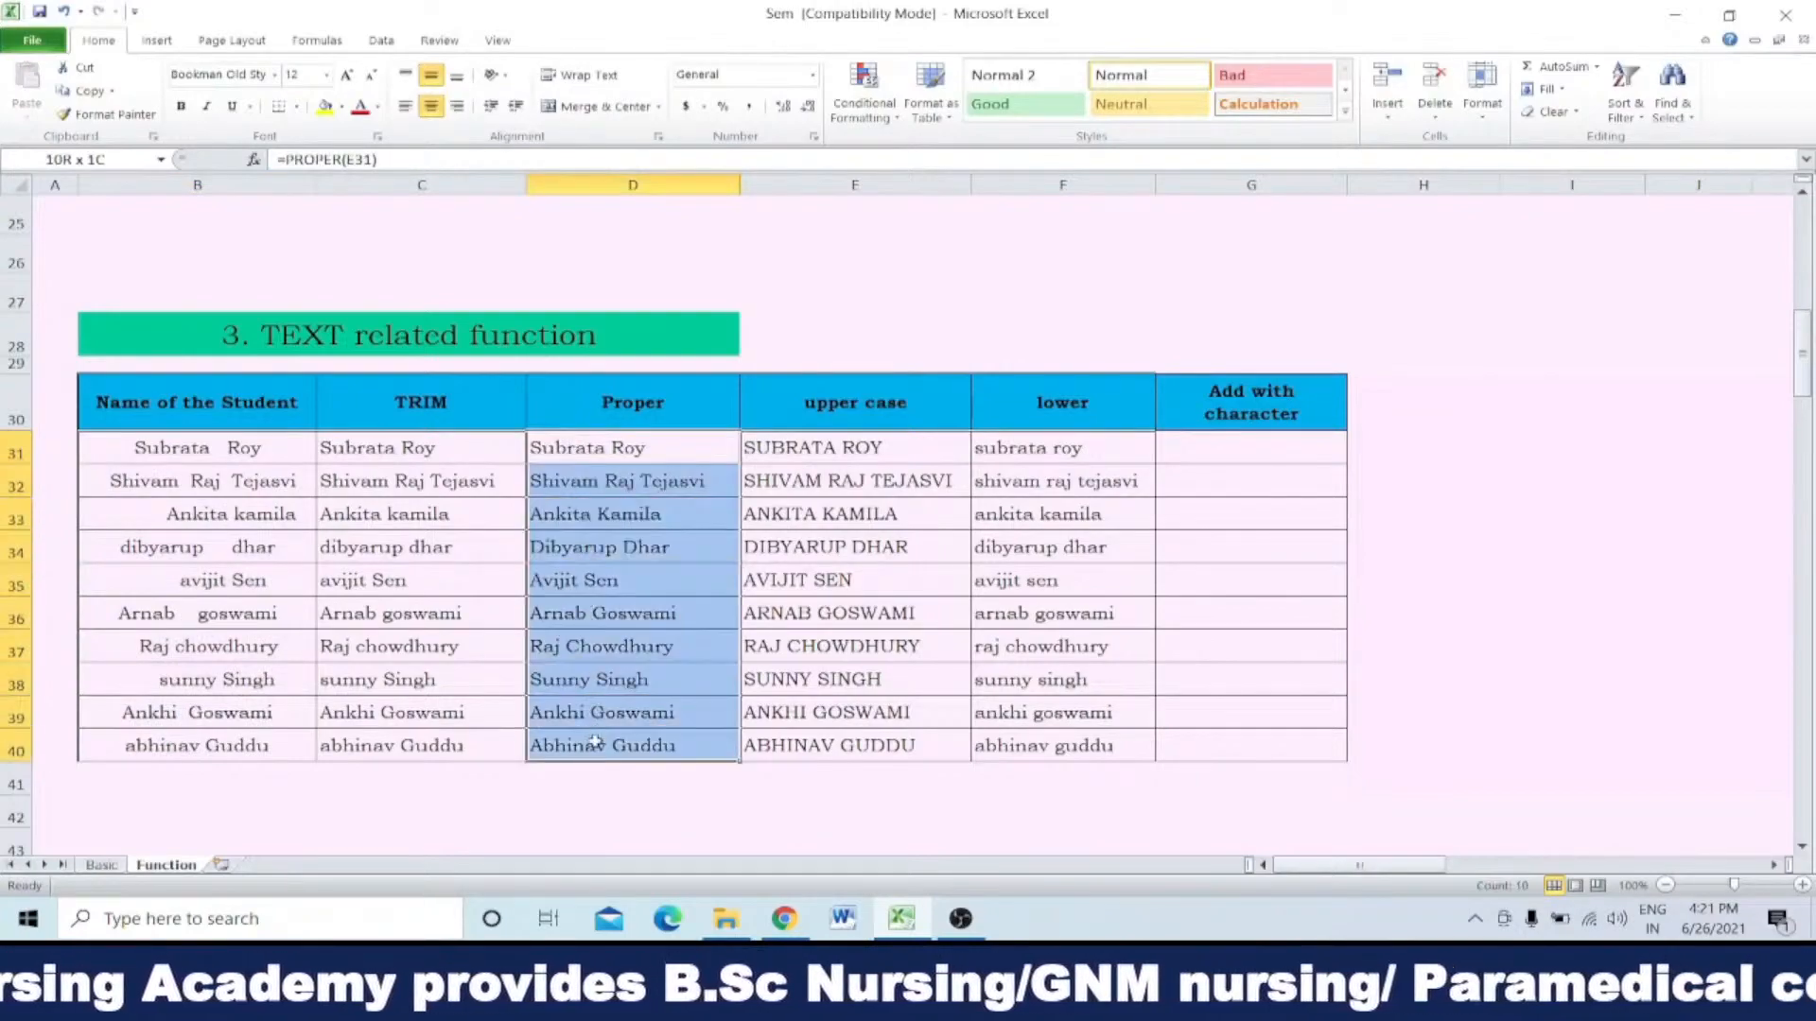
pyautogui.click(254, 444)
pyautogui.moveTo(253, 444); pyautogui.dragTo(272, 745)
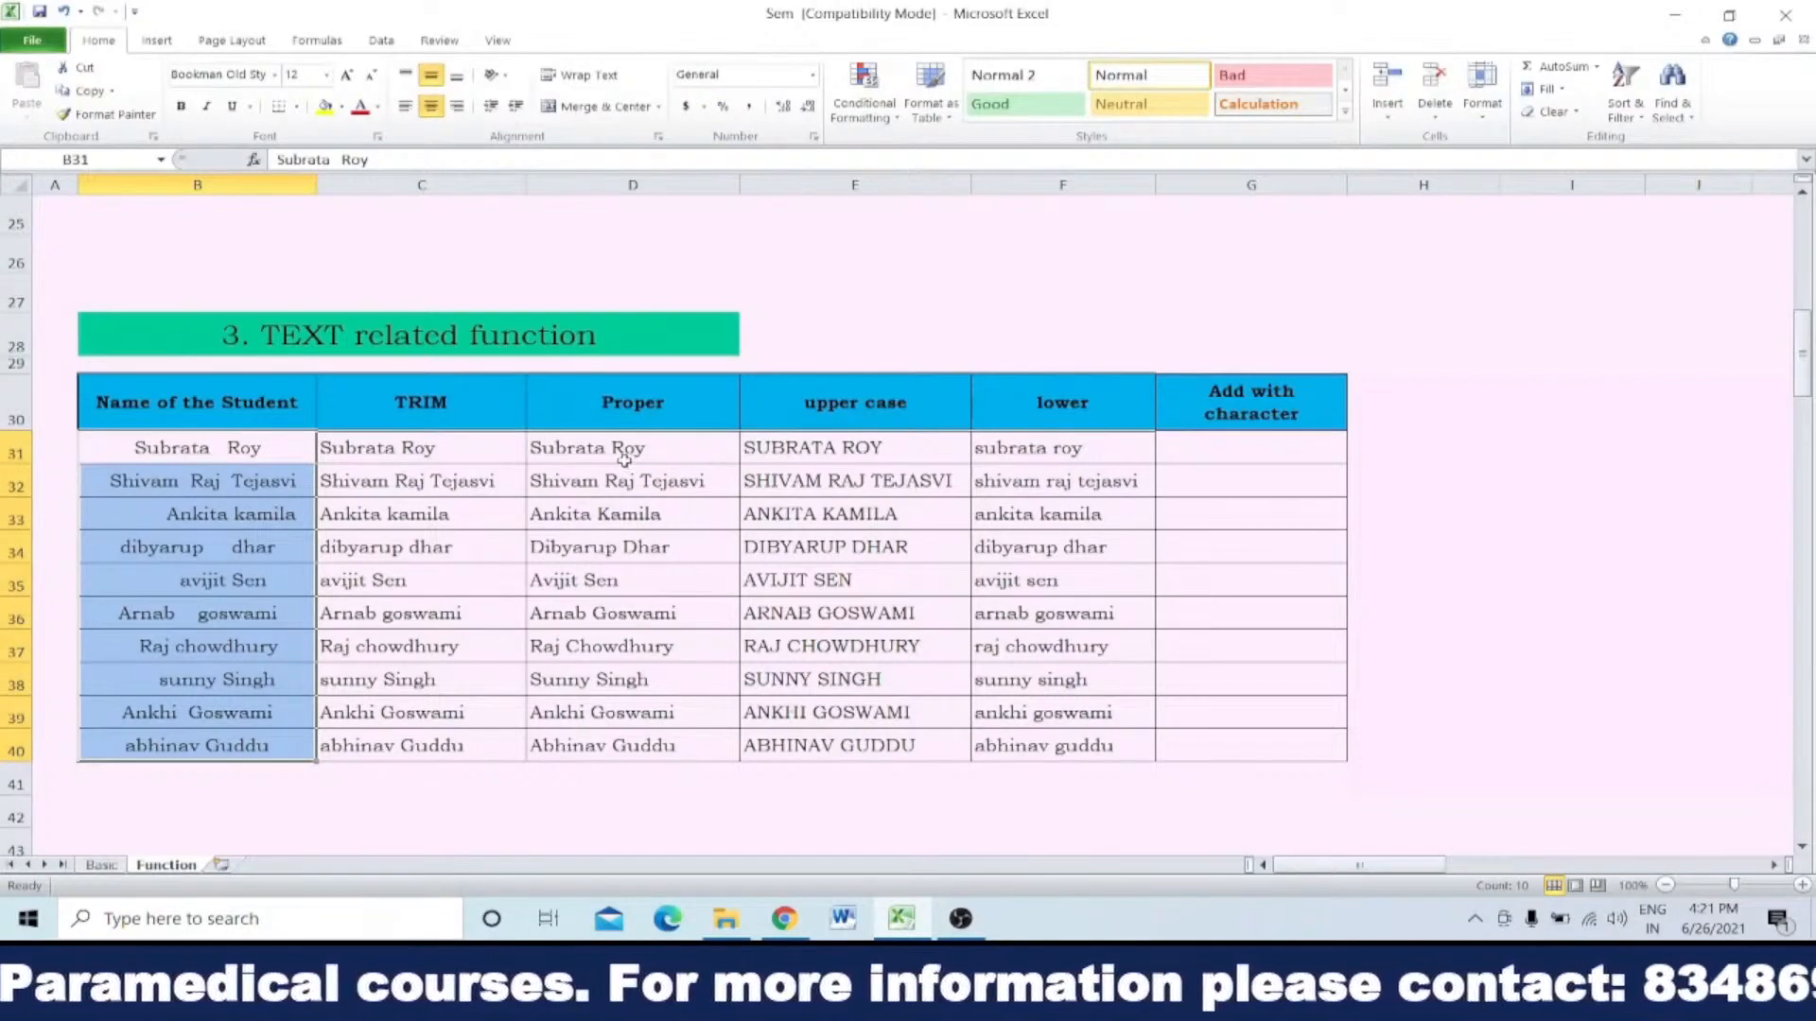
pyautogui.click(253, 448)
# Step: Enter =PROPER(B31) in E28 to apply proper case to the first original student name
pyautogui.click(832, 326)
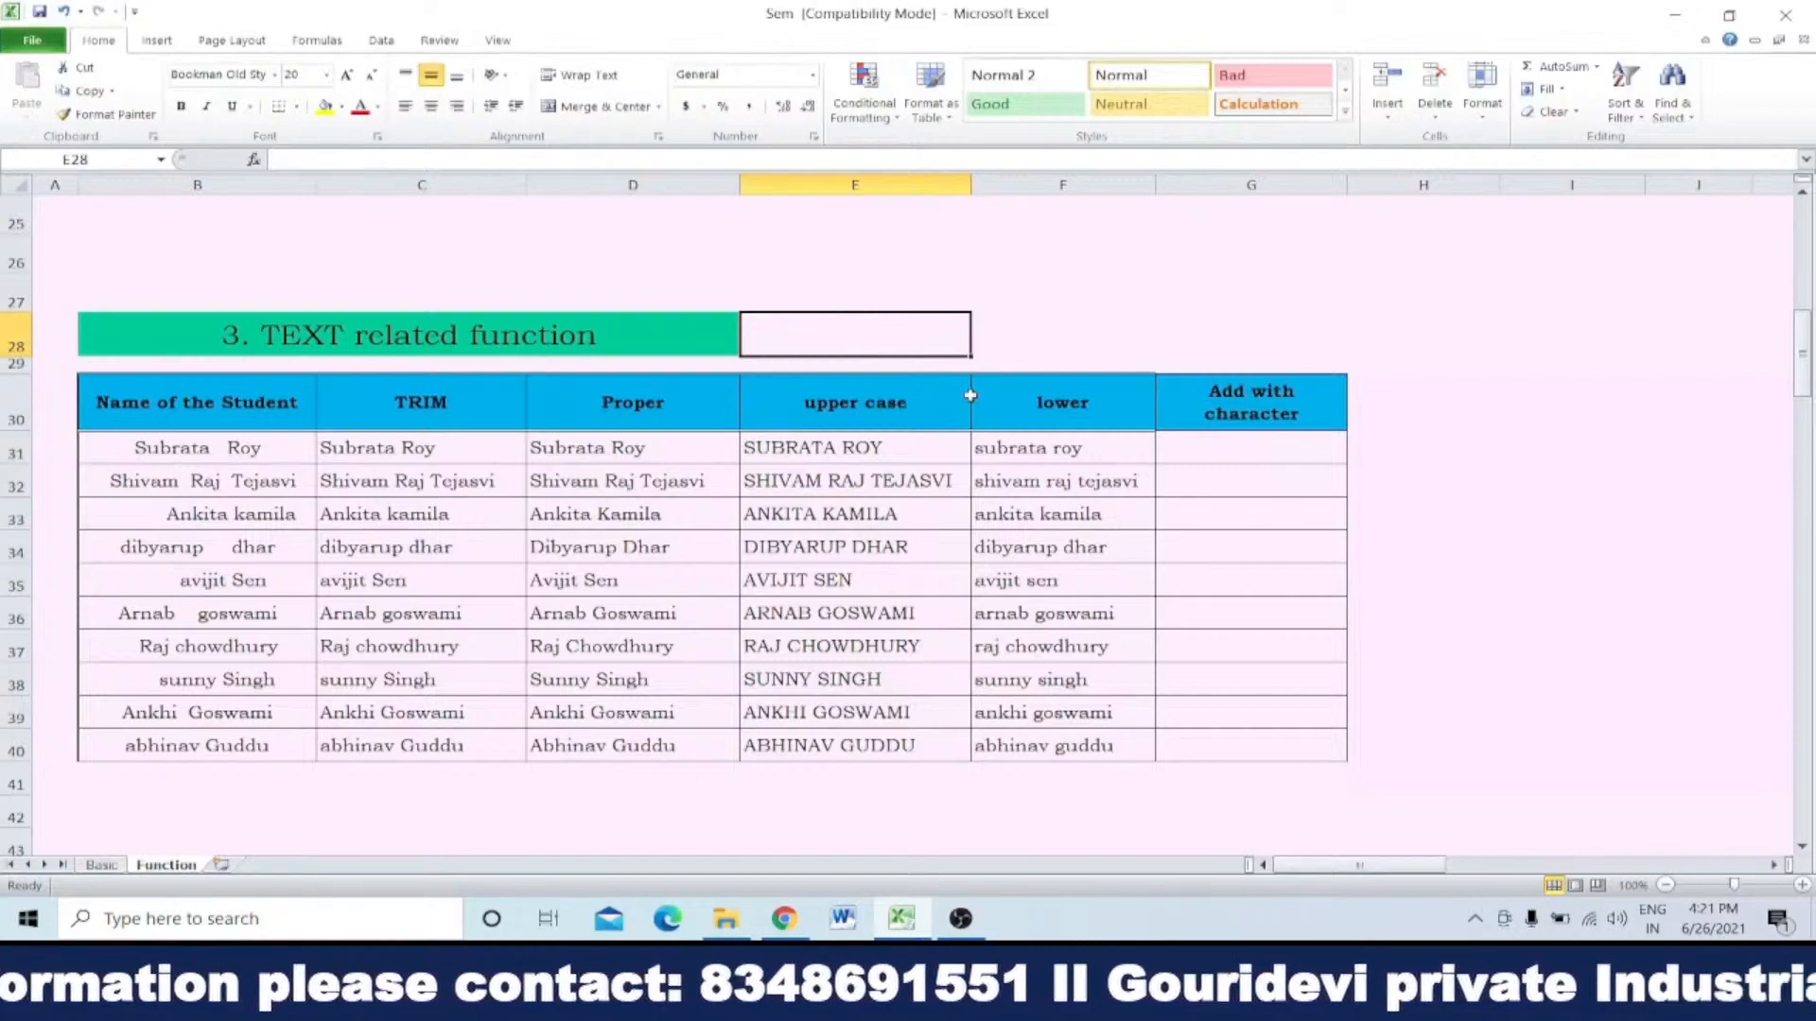
pyautogui.write('=p')
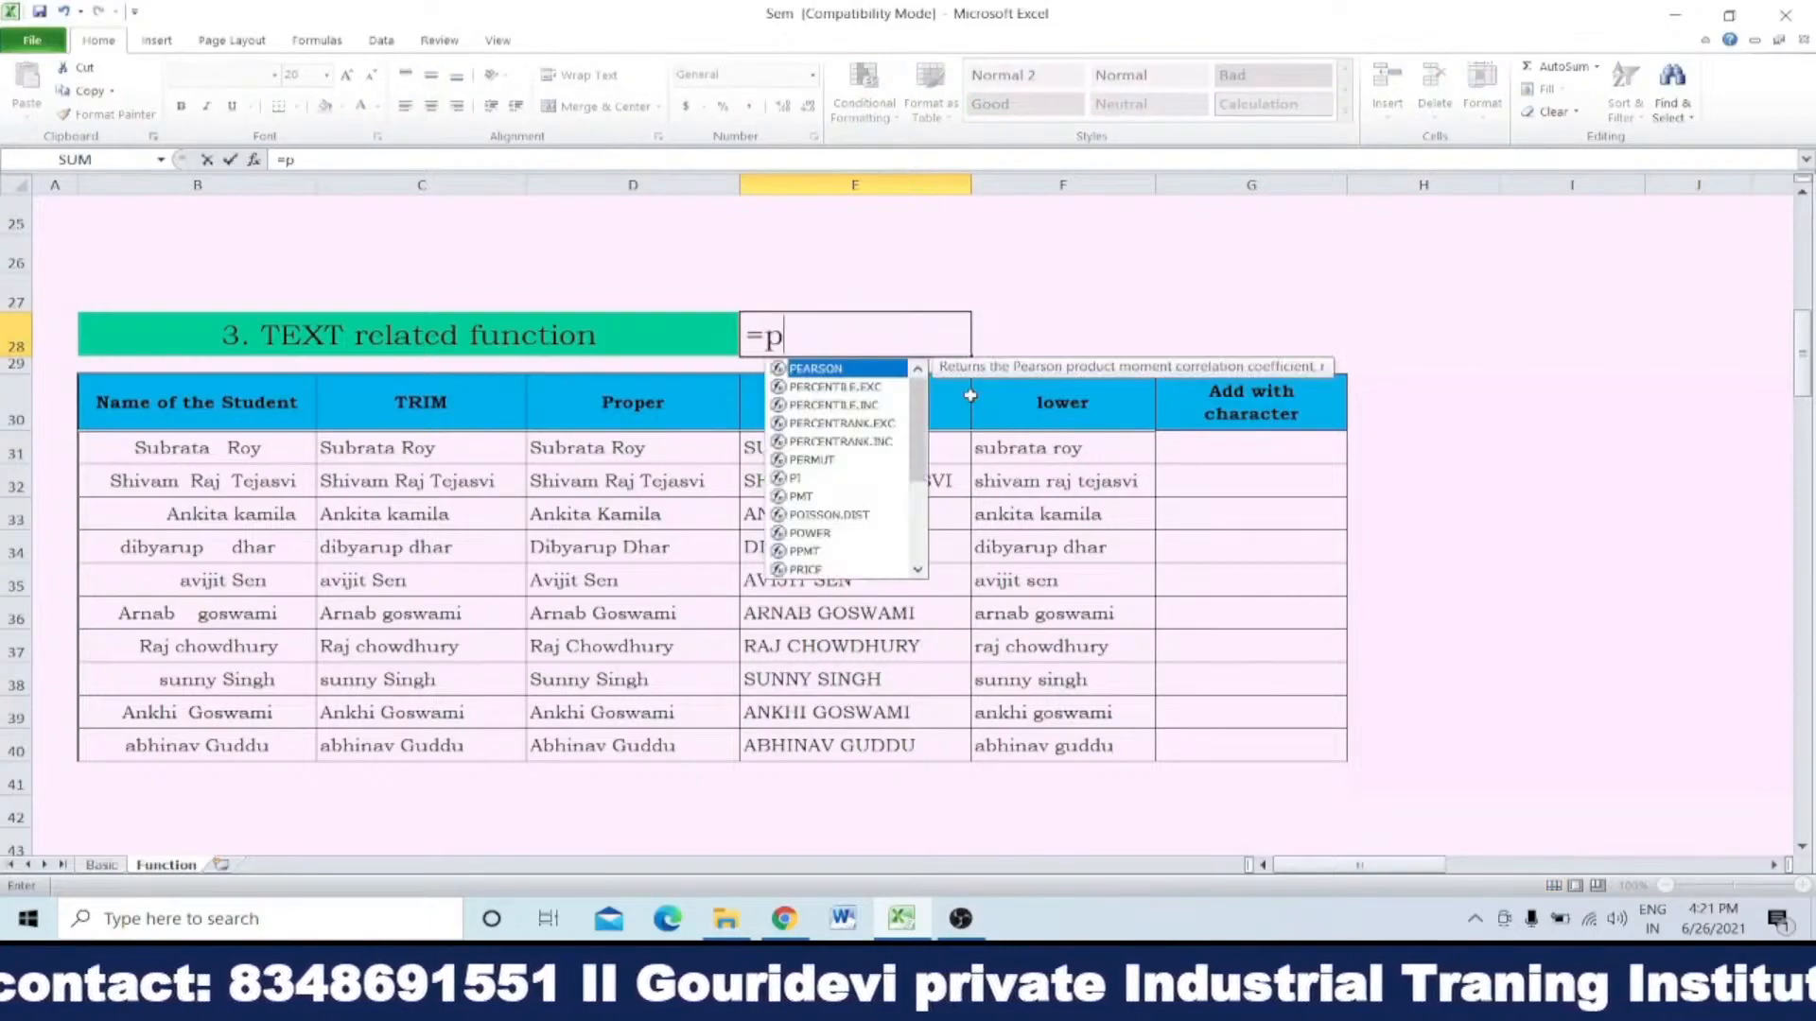
pyautogui.write('ro')
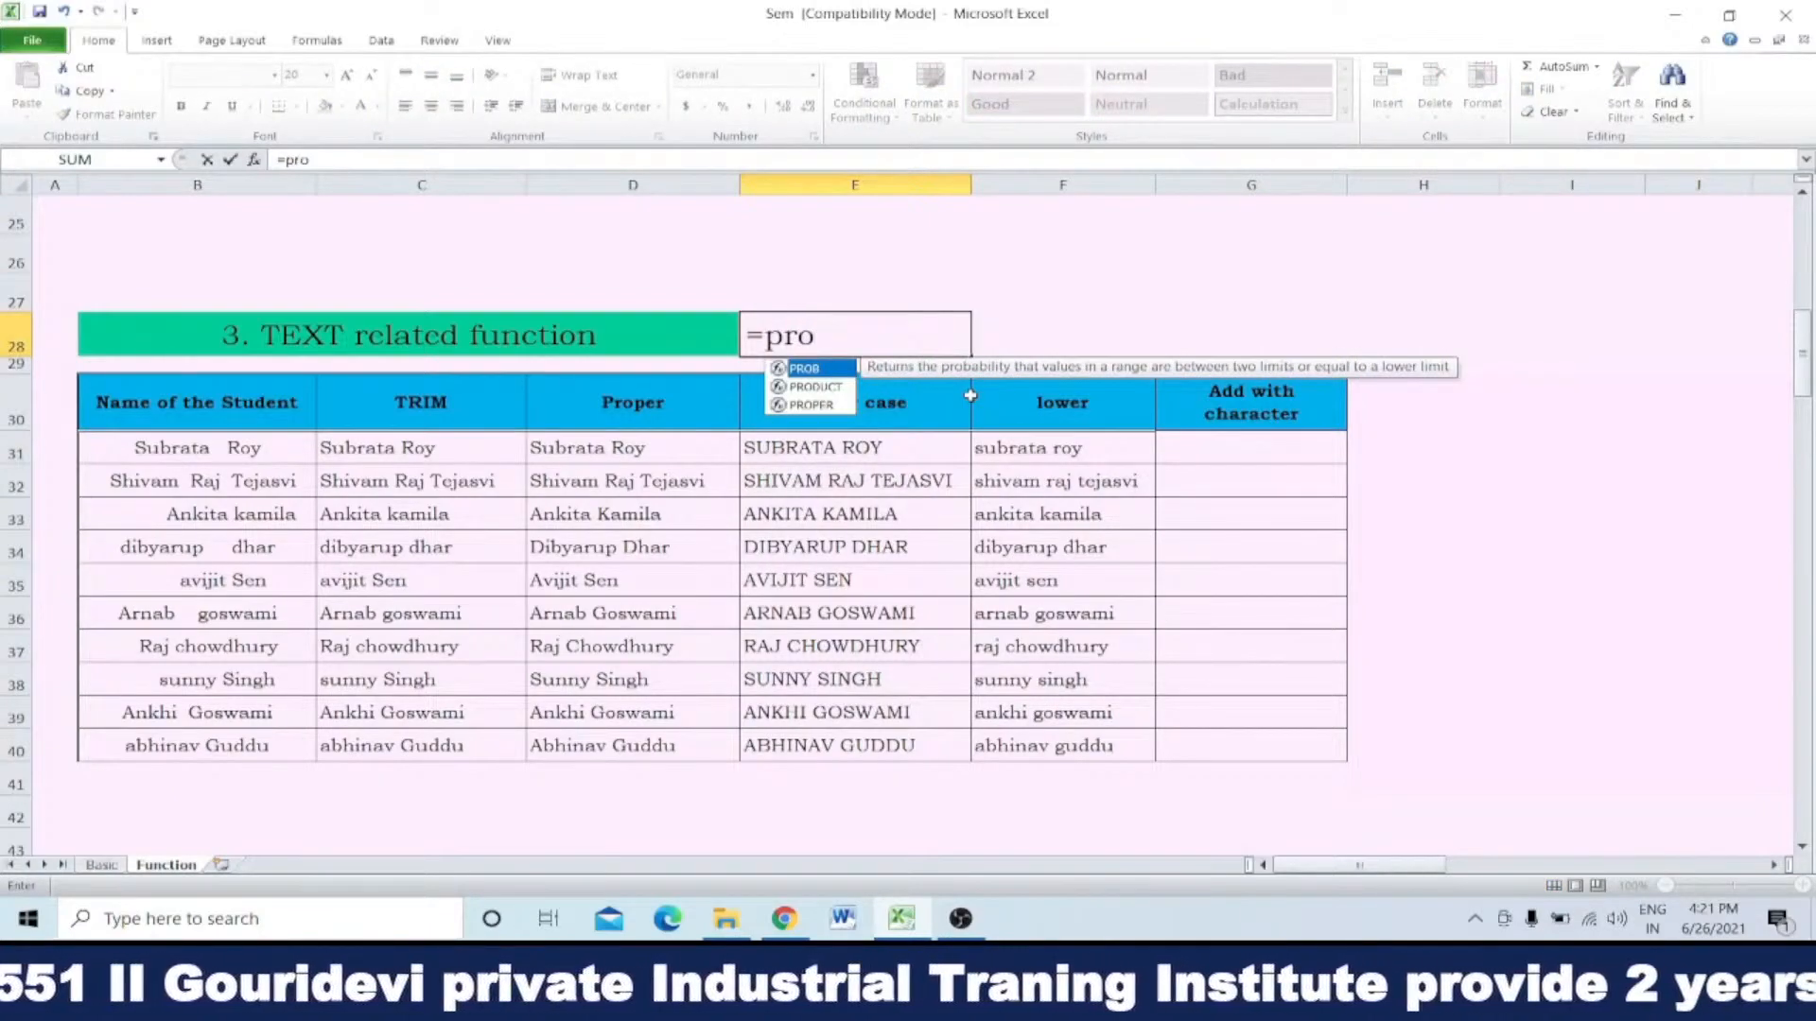
pyautogui.doubleClick(813, 404)
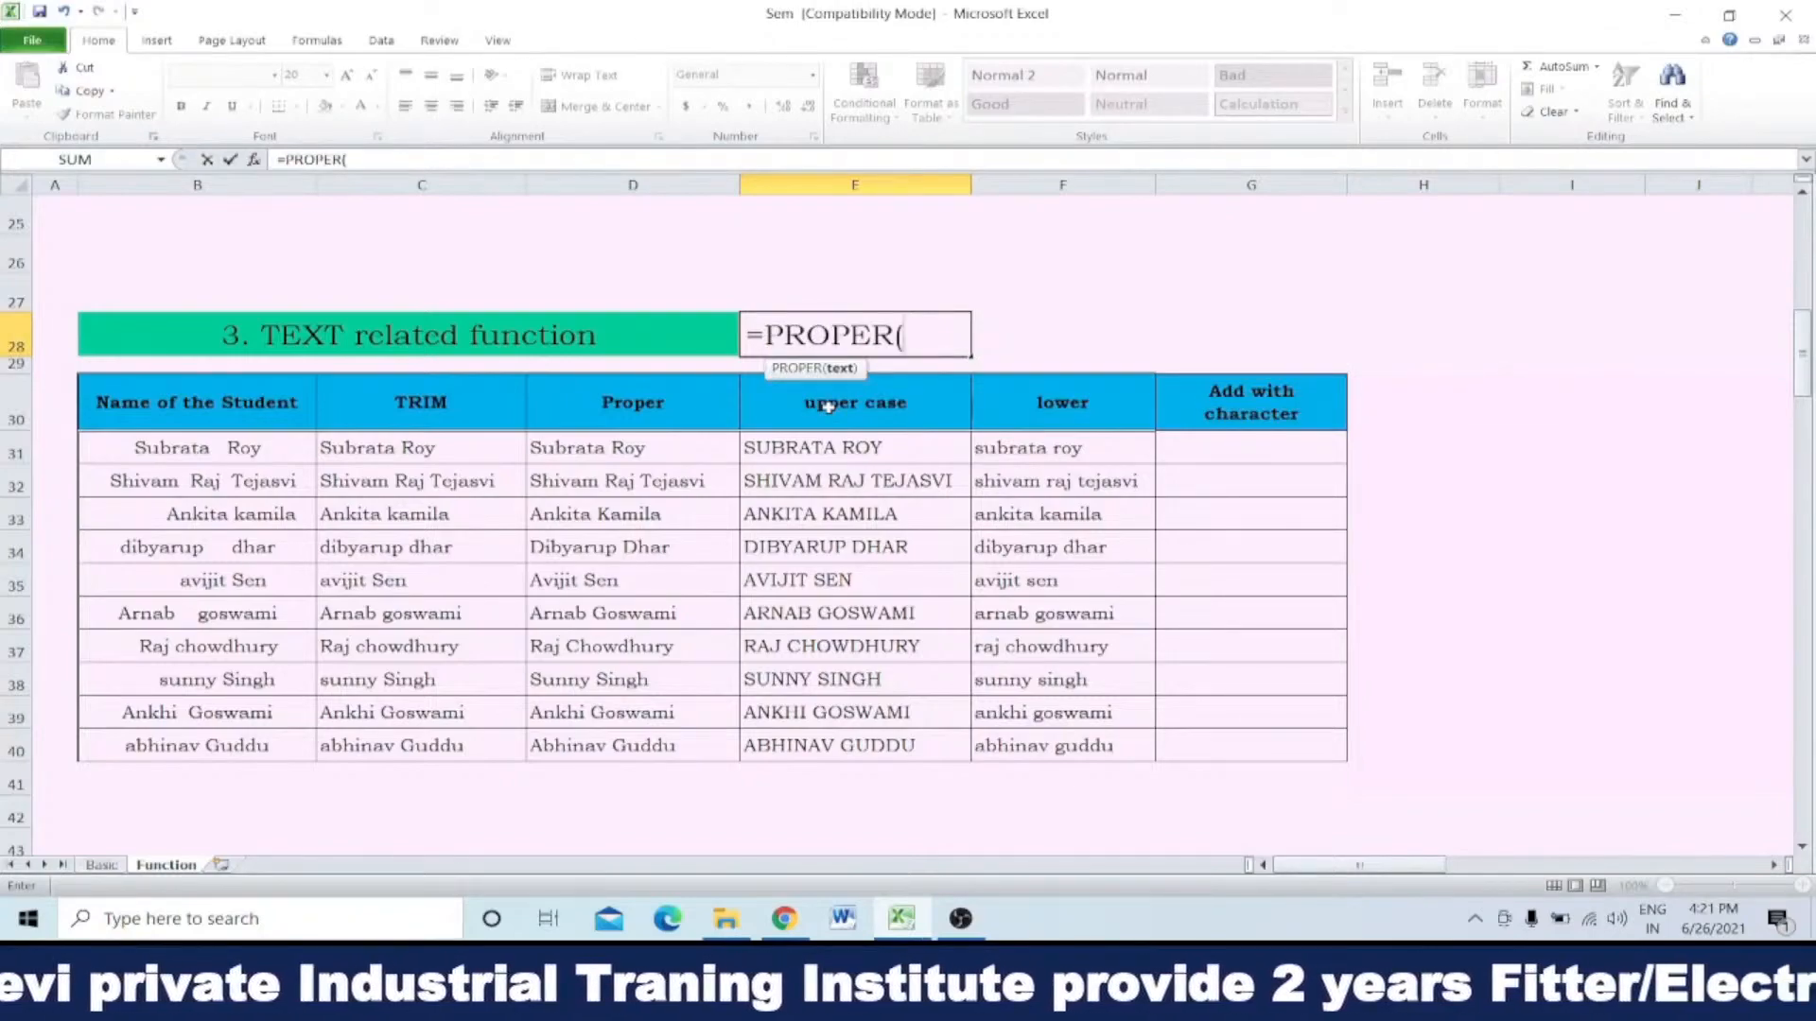
pyautogui.click(274, 442)
pyautogui.press('Return')
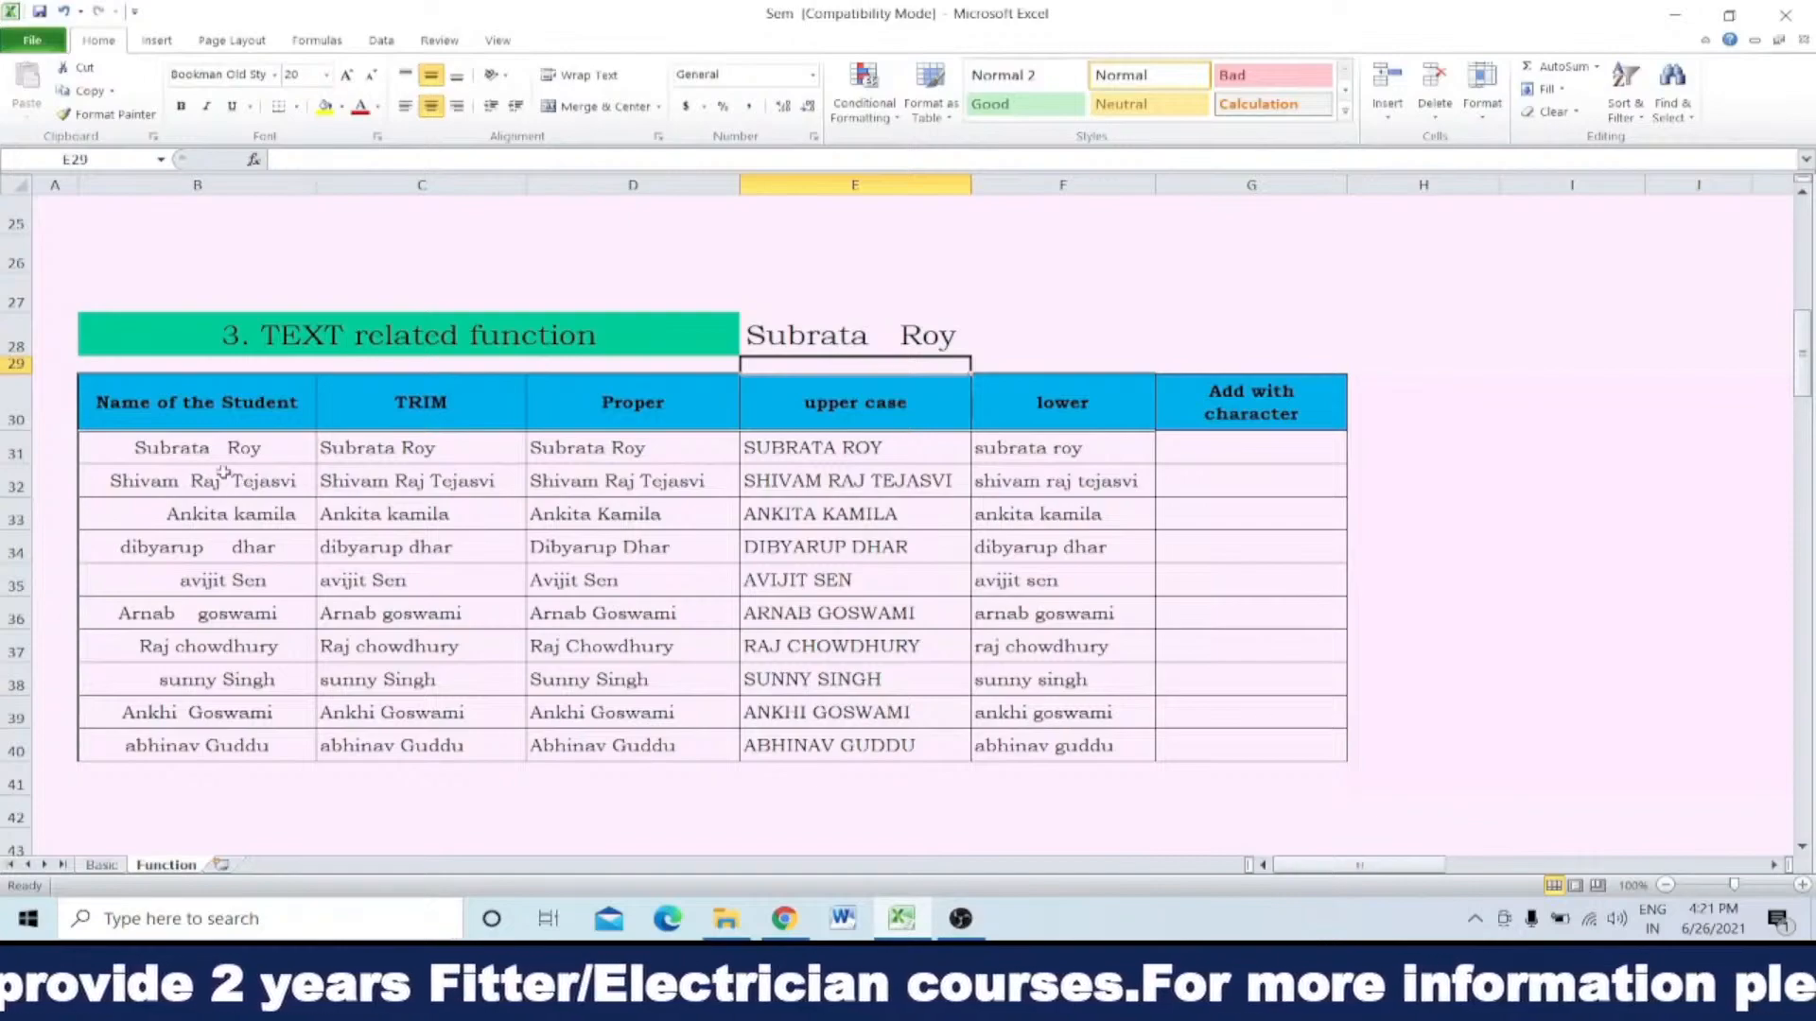
# Step: Check the PROPER formula in E28 and clear that cell
pyautogui.doubleClick(868, 335)
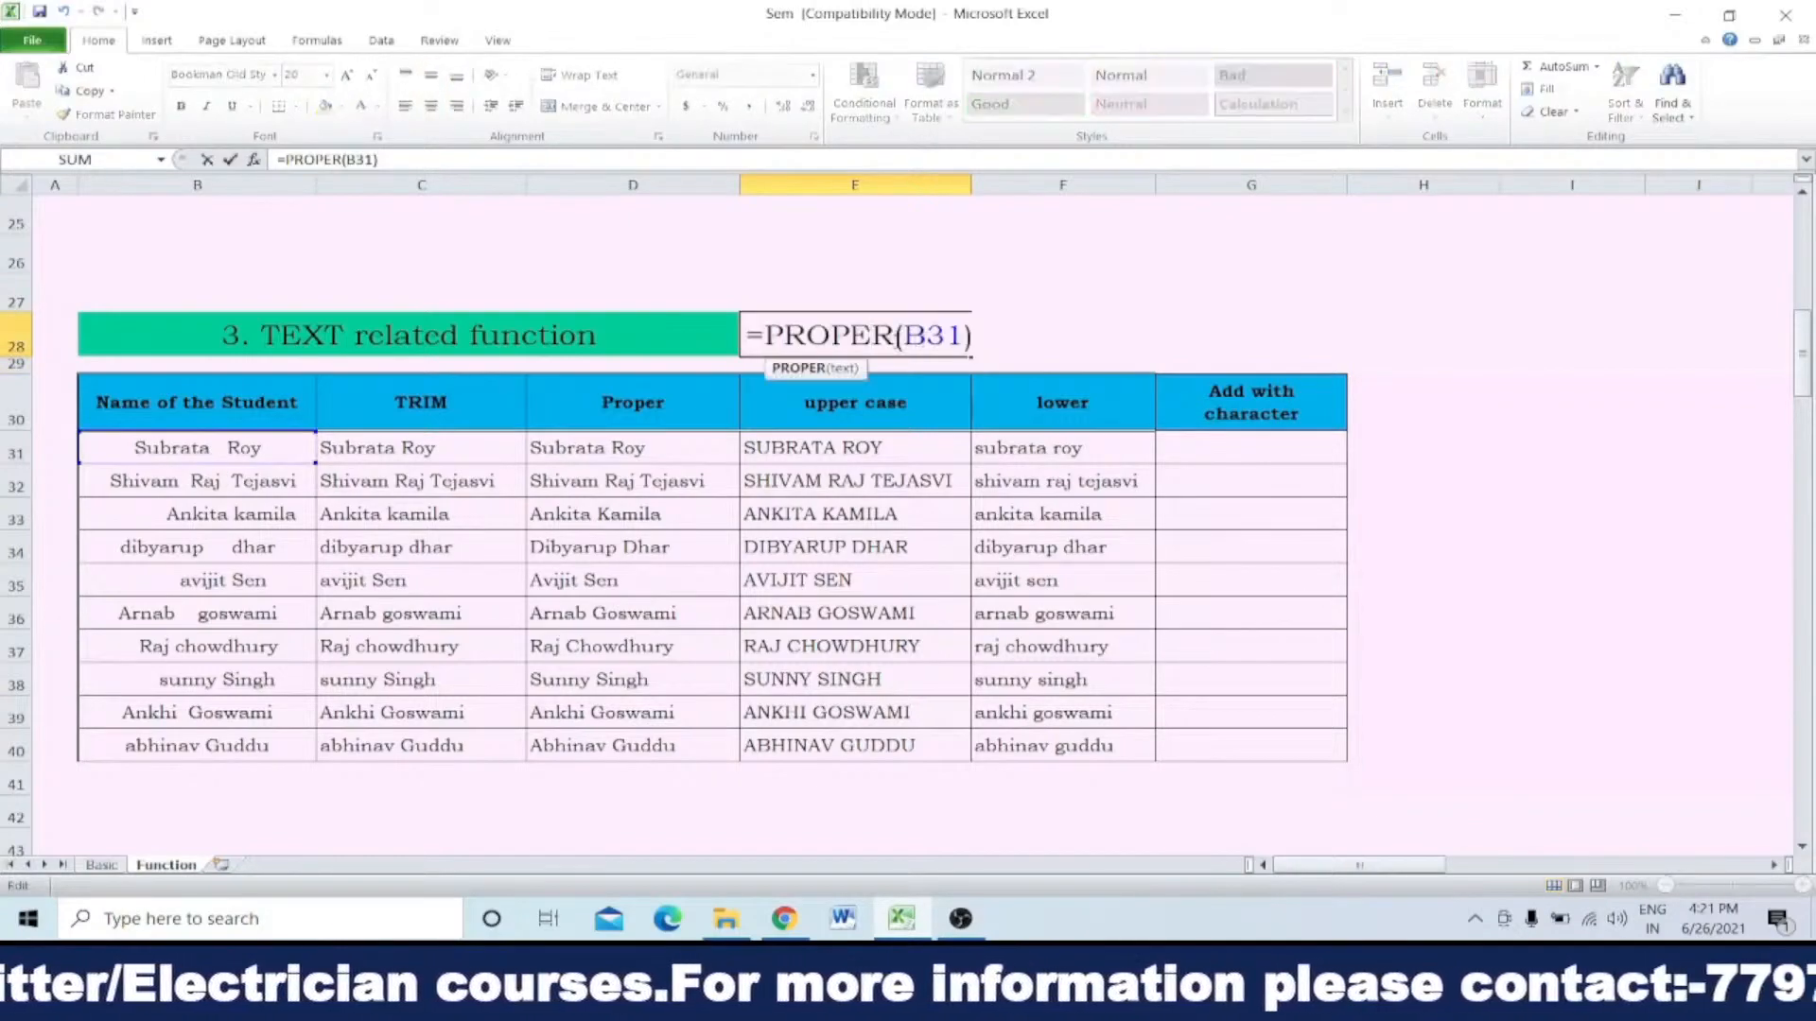
pyautogui.hotkey('ctrl', 'Return')
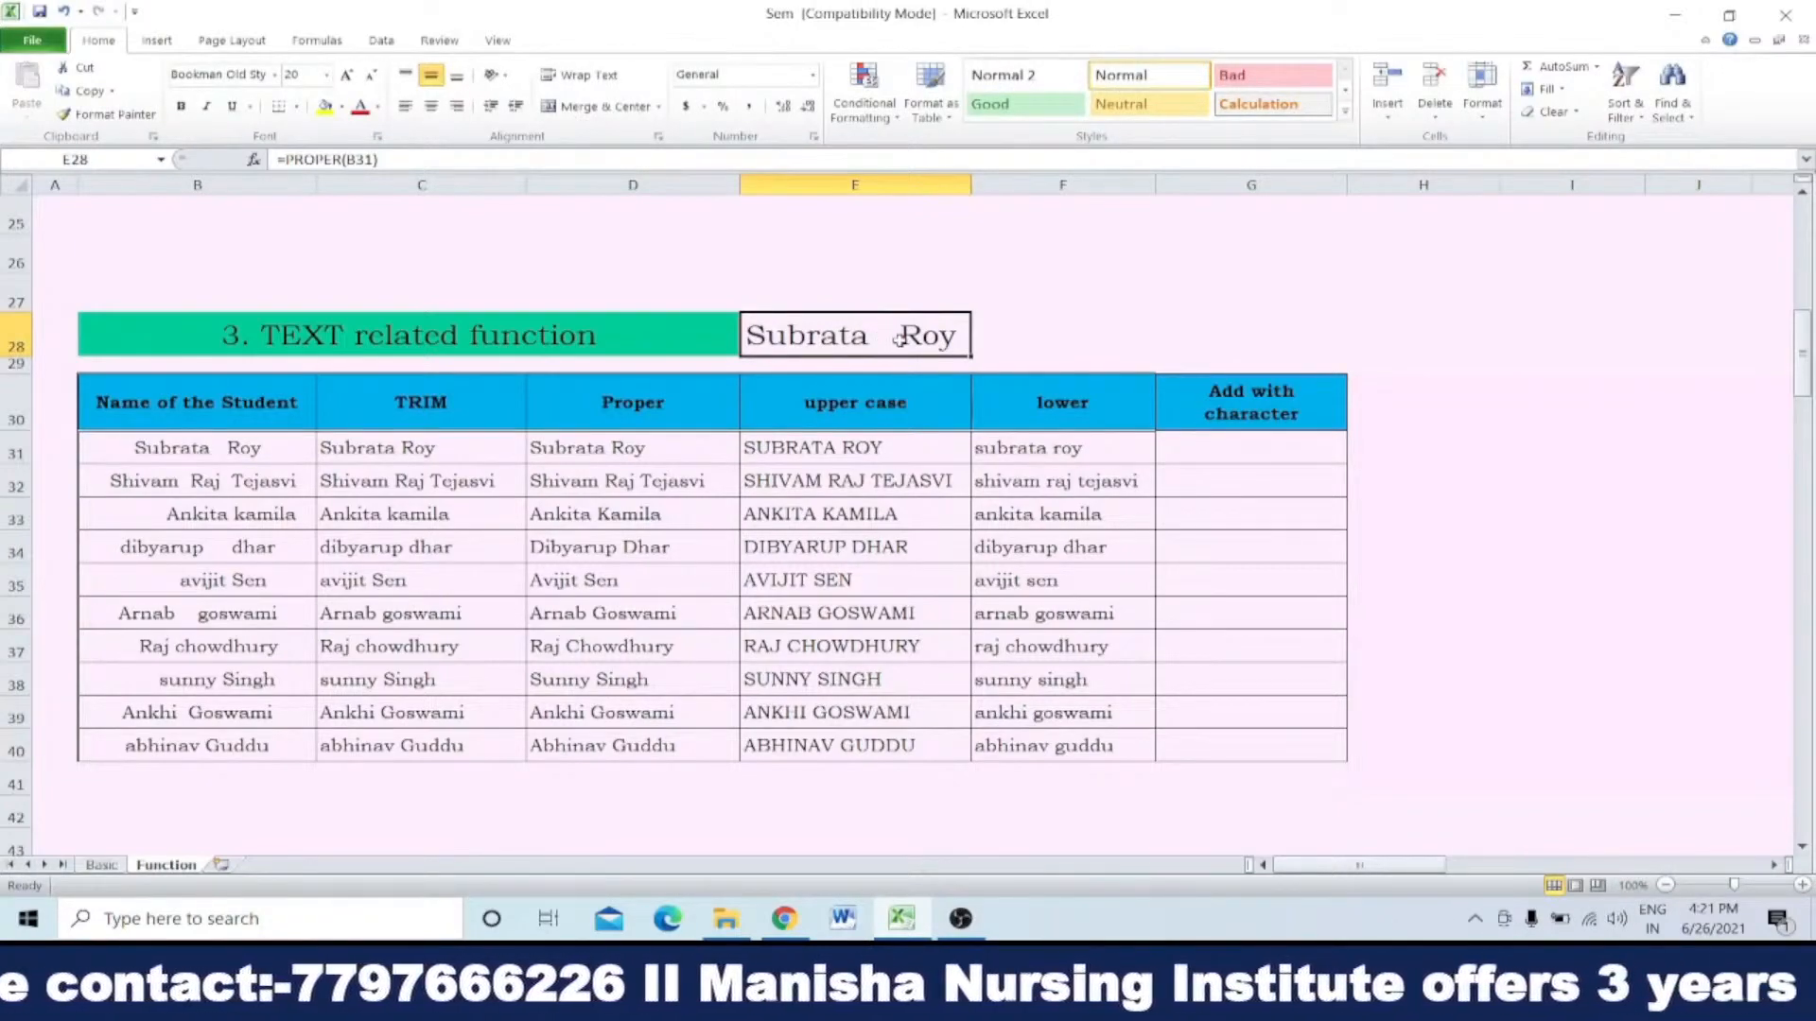
pyautogui.press('Delete')
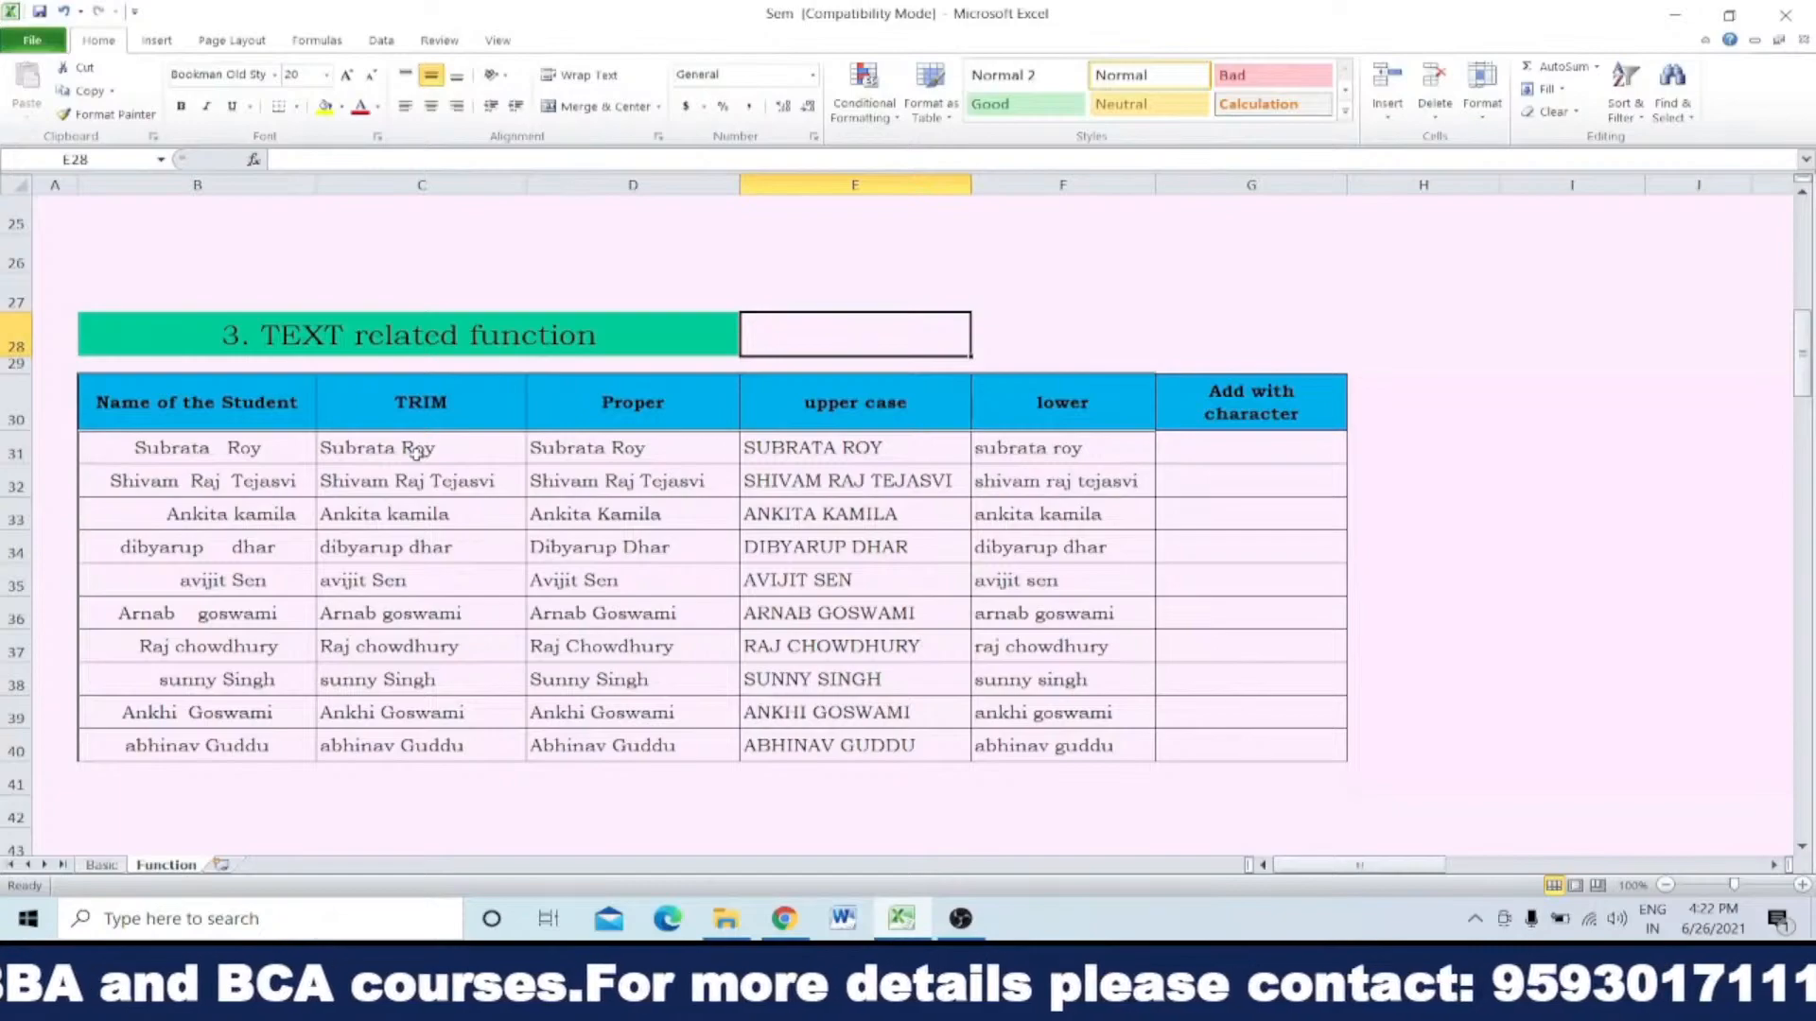
# Step: Review the TRIM, Proper, upper case and lower columns for all students in rows 31 to 40
pyautogui.moveTo(418, 449); pyautogui.dragTo(412, 744)
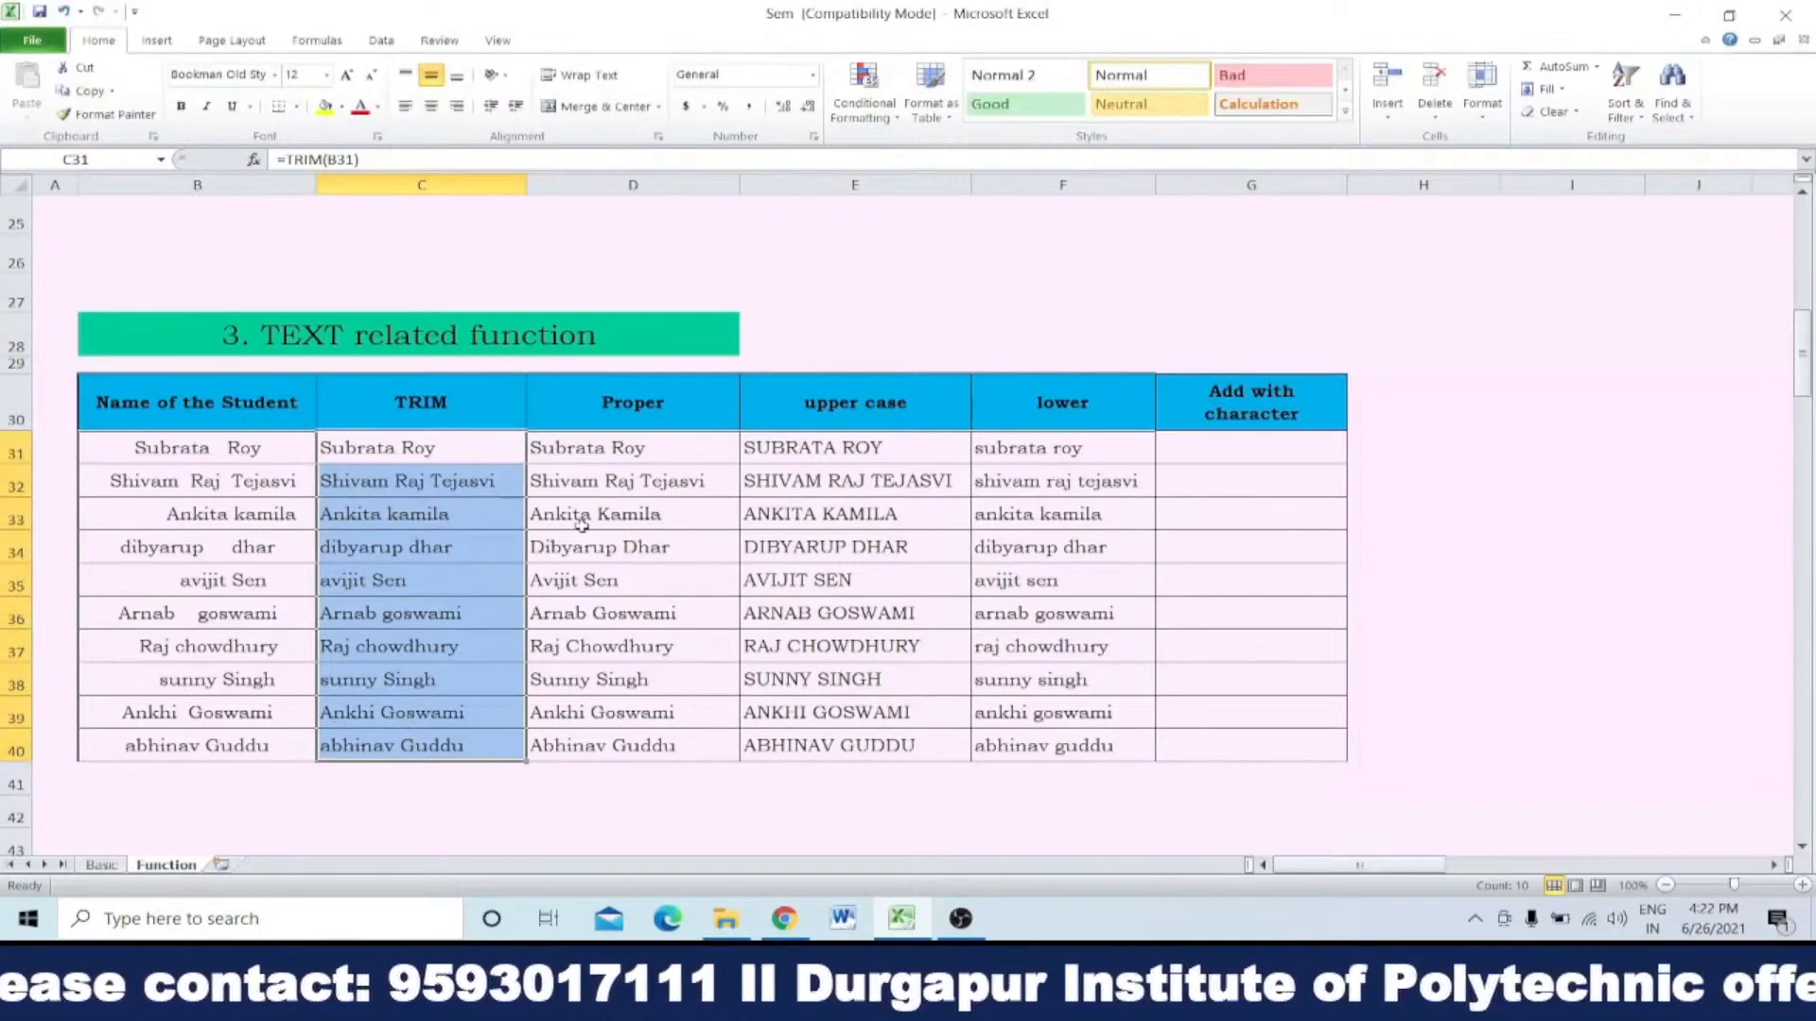
pyautogui.moveTo(624, 451); pyautogui.dragTo(641, 743)
pyautogui.moveTo(837, 446); pyautogui.dragTo(844, 745)
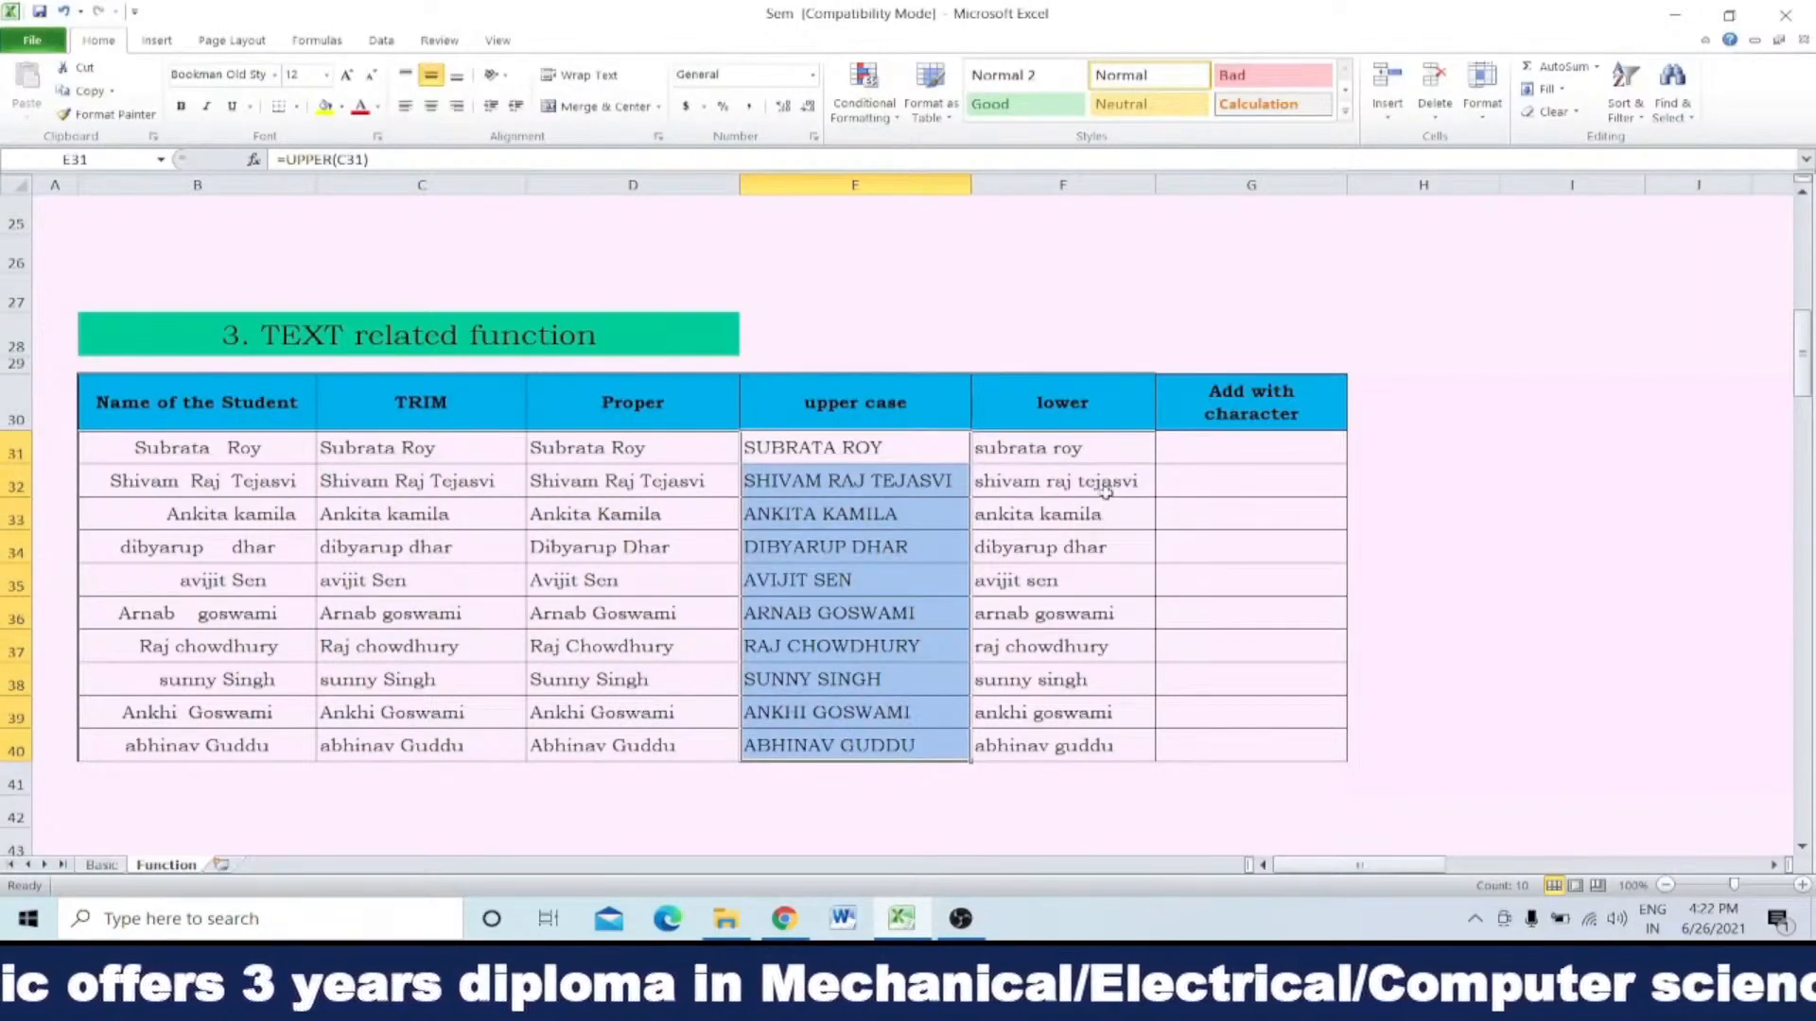
pyautogui.moveTo(1061, 449); pyautogui.dragTo(1061, 746)
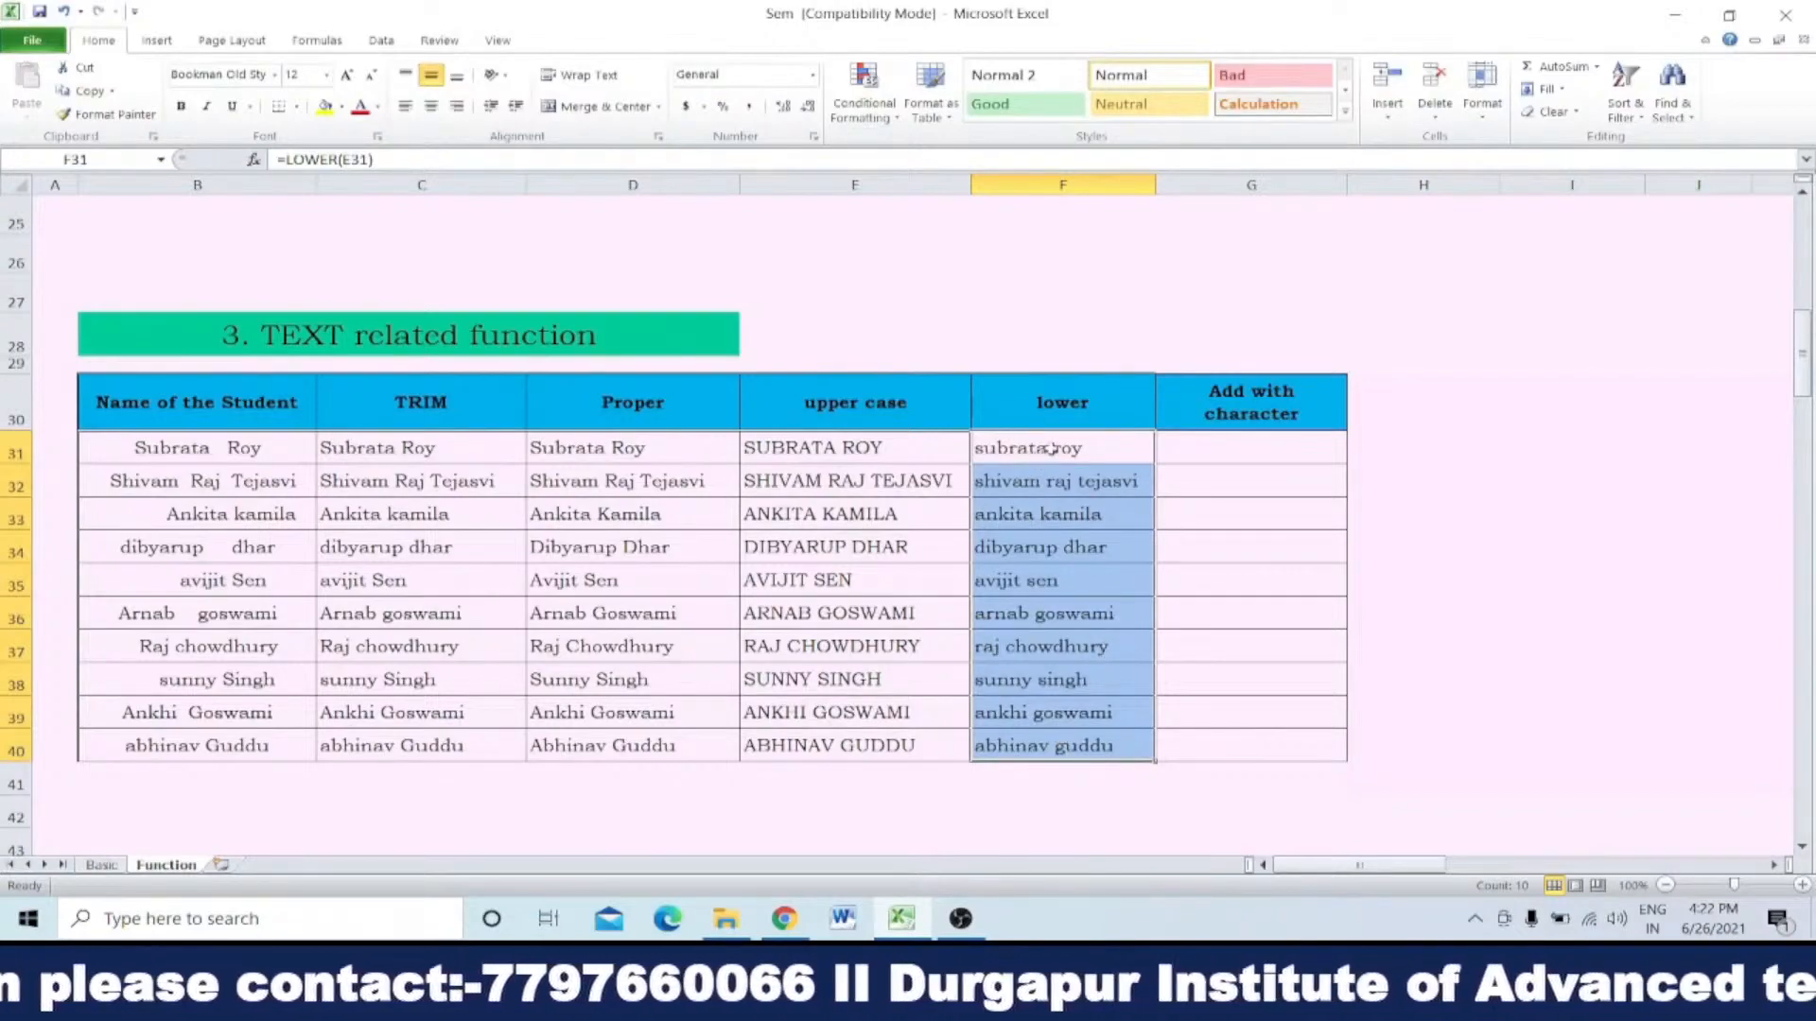
pyautogui.moveTo(1040, 450); pyautogui.dragTo(1033, 736)
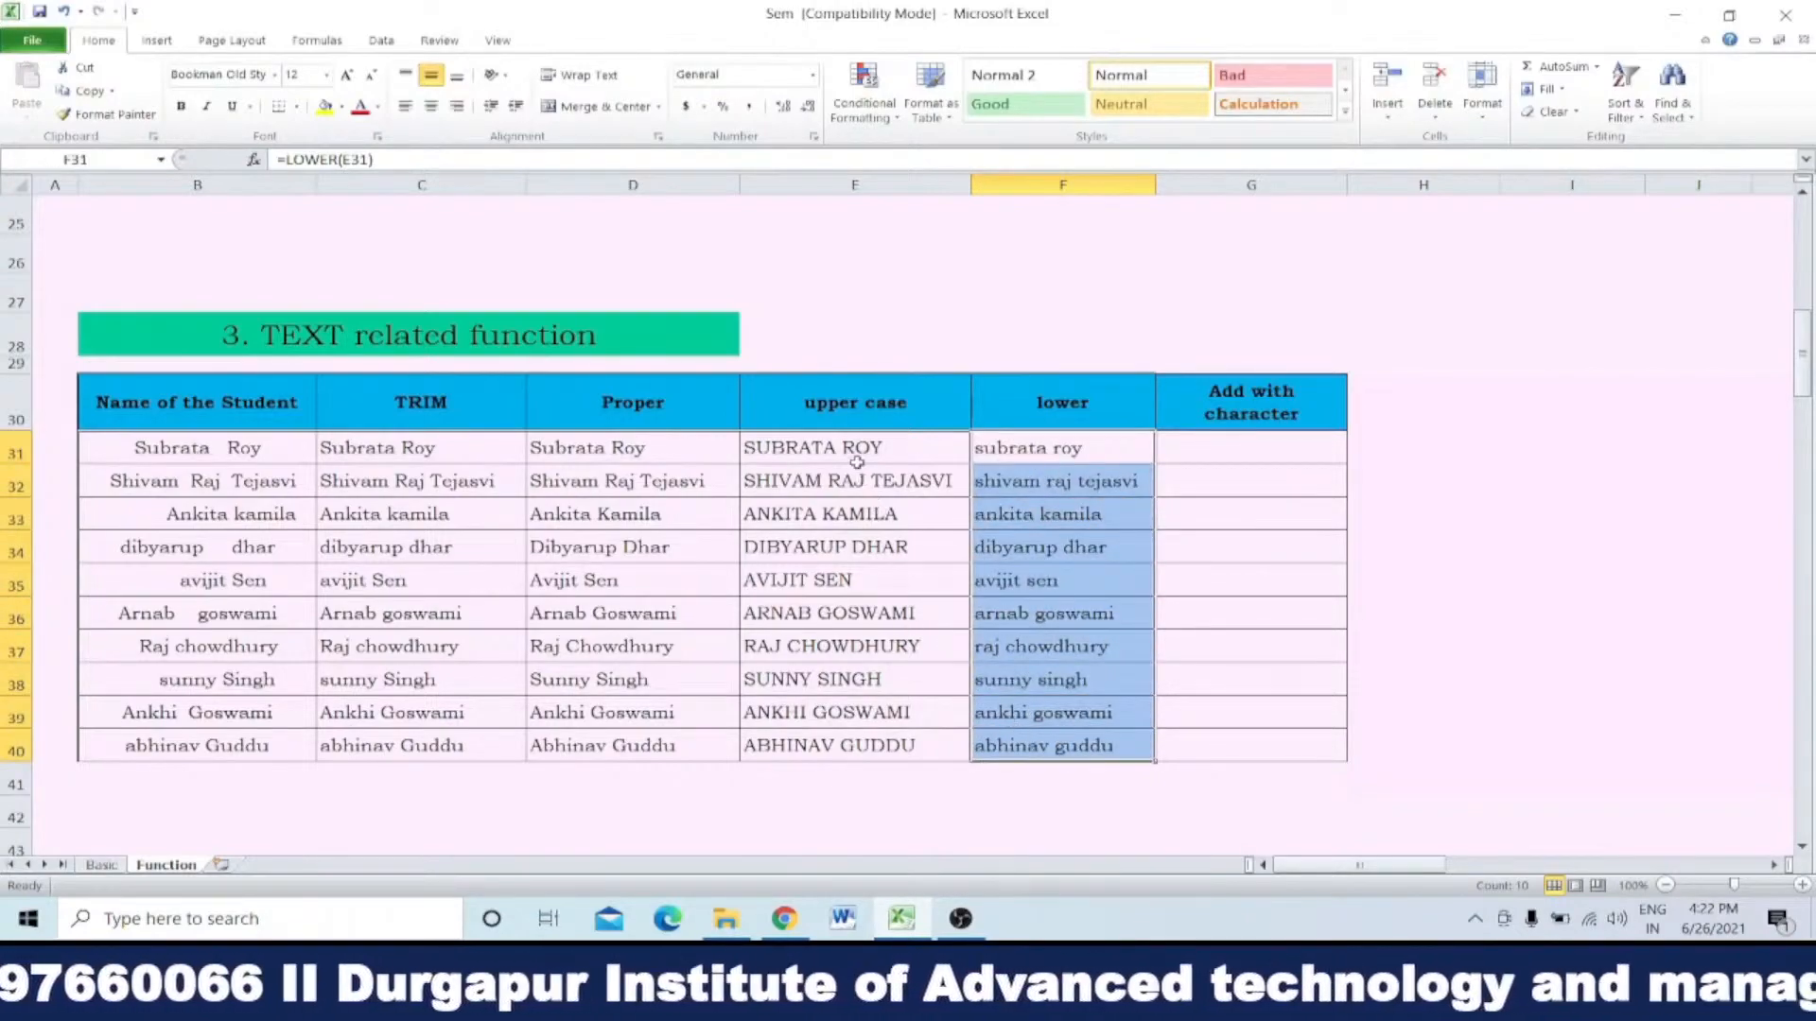
pyautogui.moveTo(857, 452); pyautogui.dragTo(874, 743)
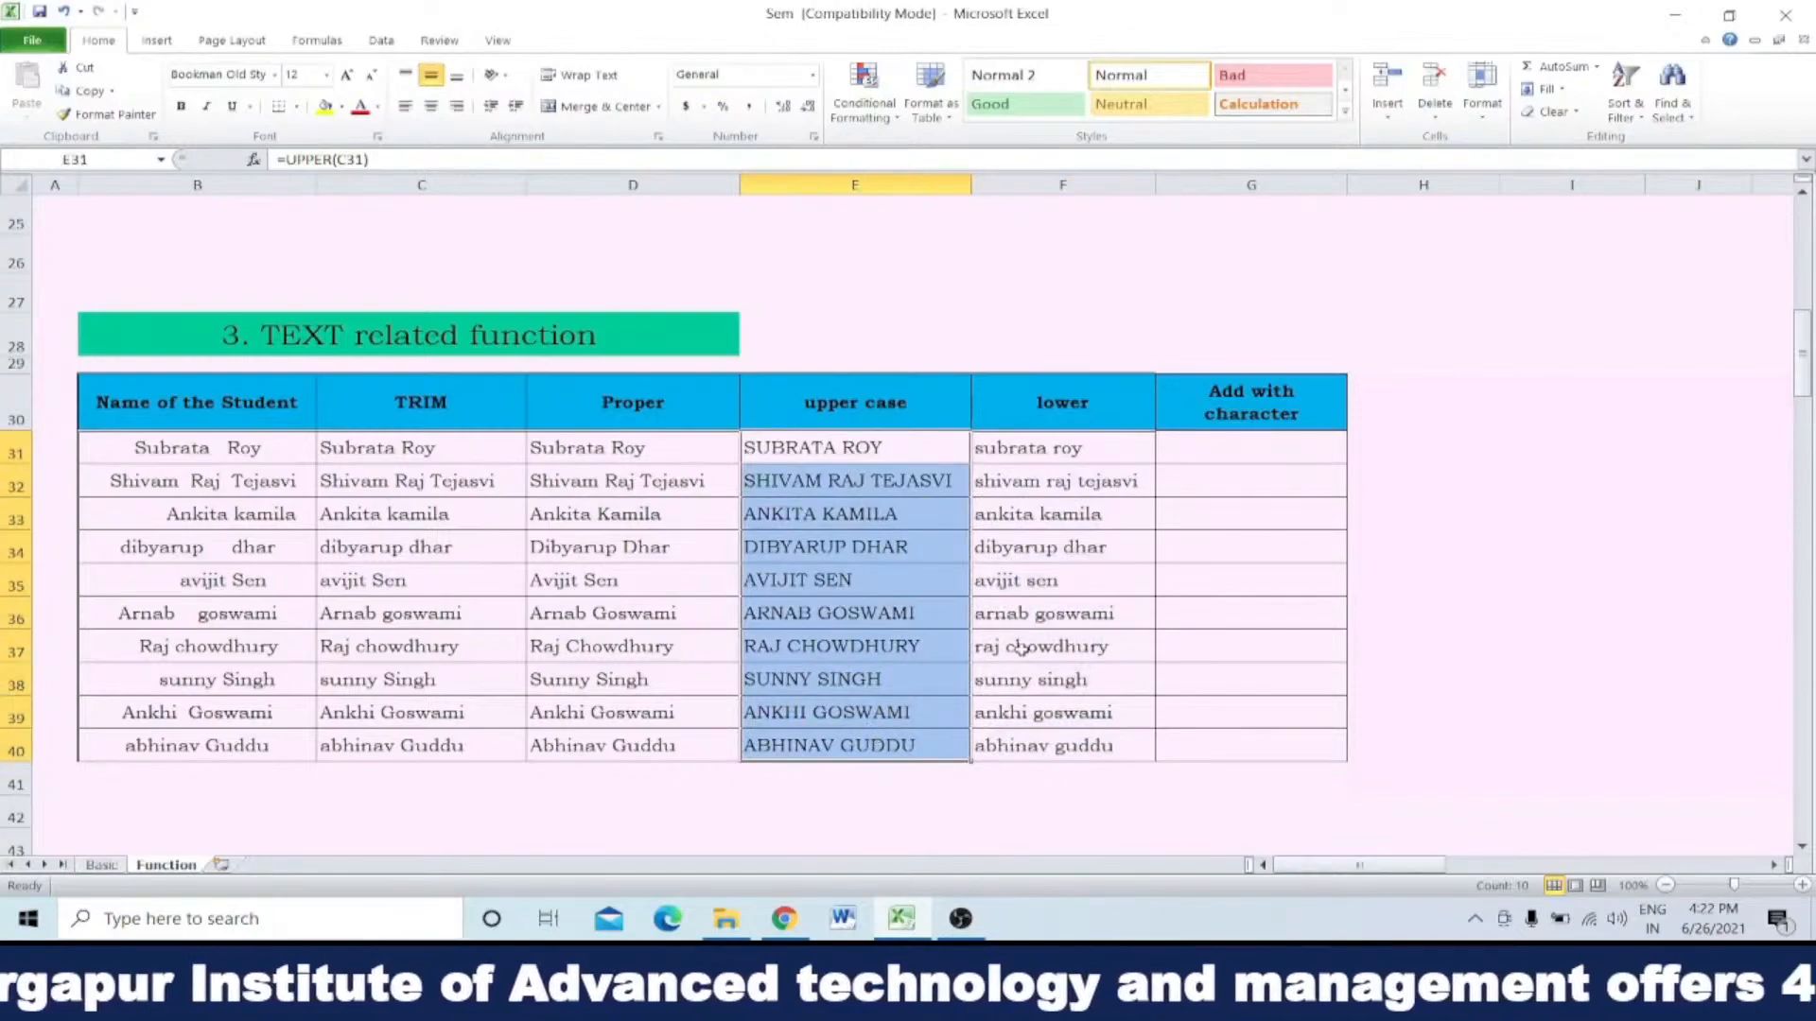
pyautogui.click(1409, 448)
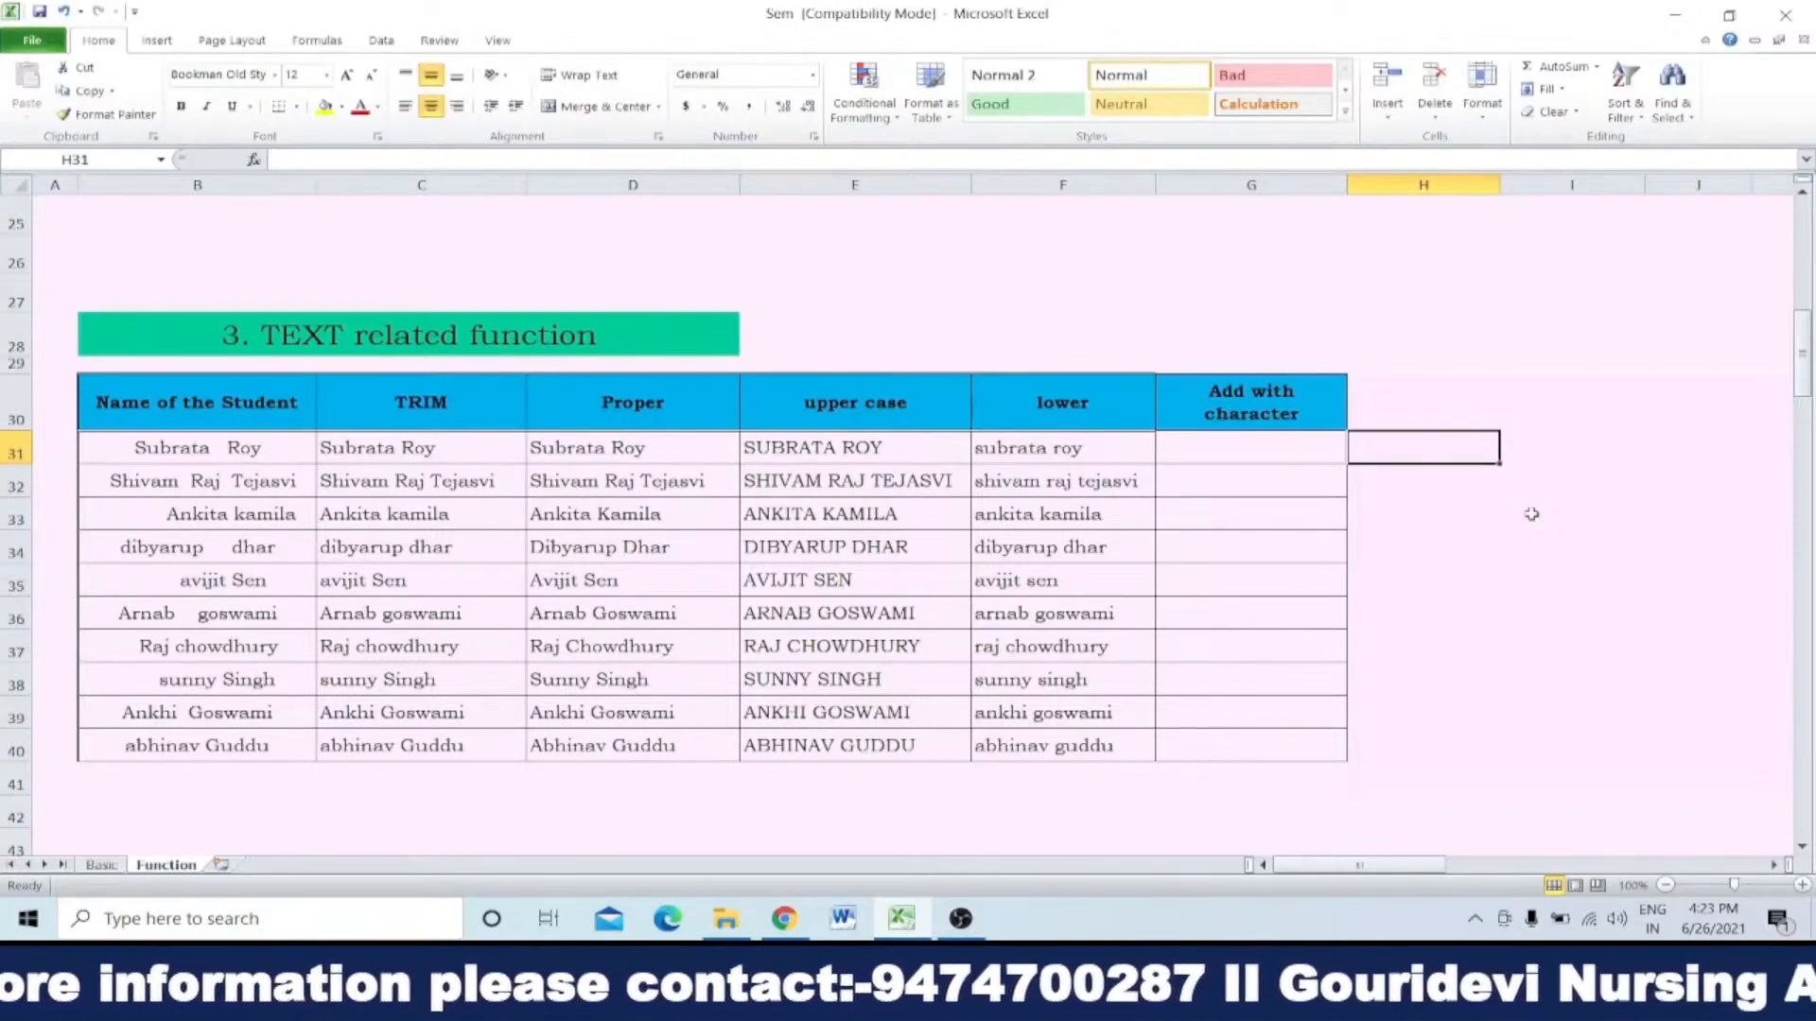
# Step: Enter the column headings left in H30 and right in I30
pyautogui.click(1435, 403)
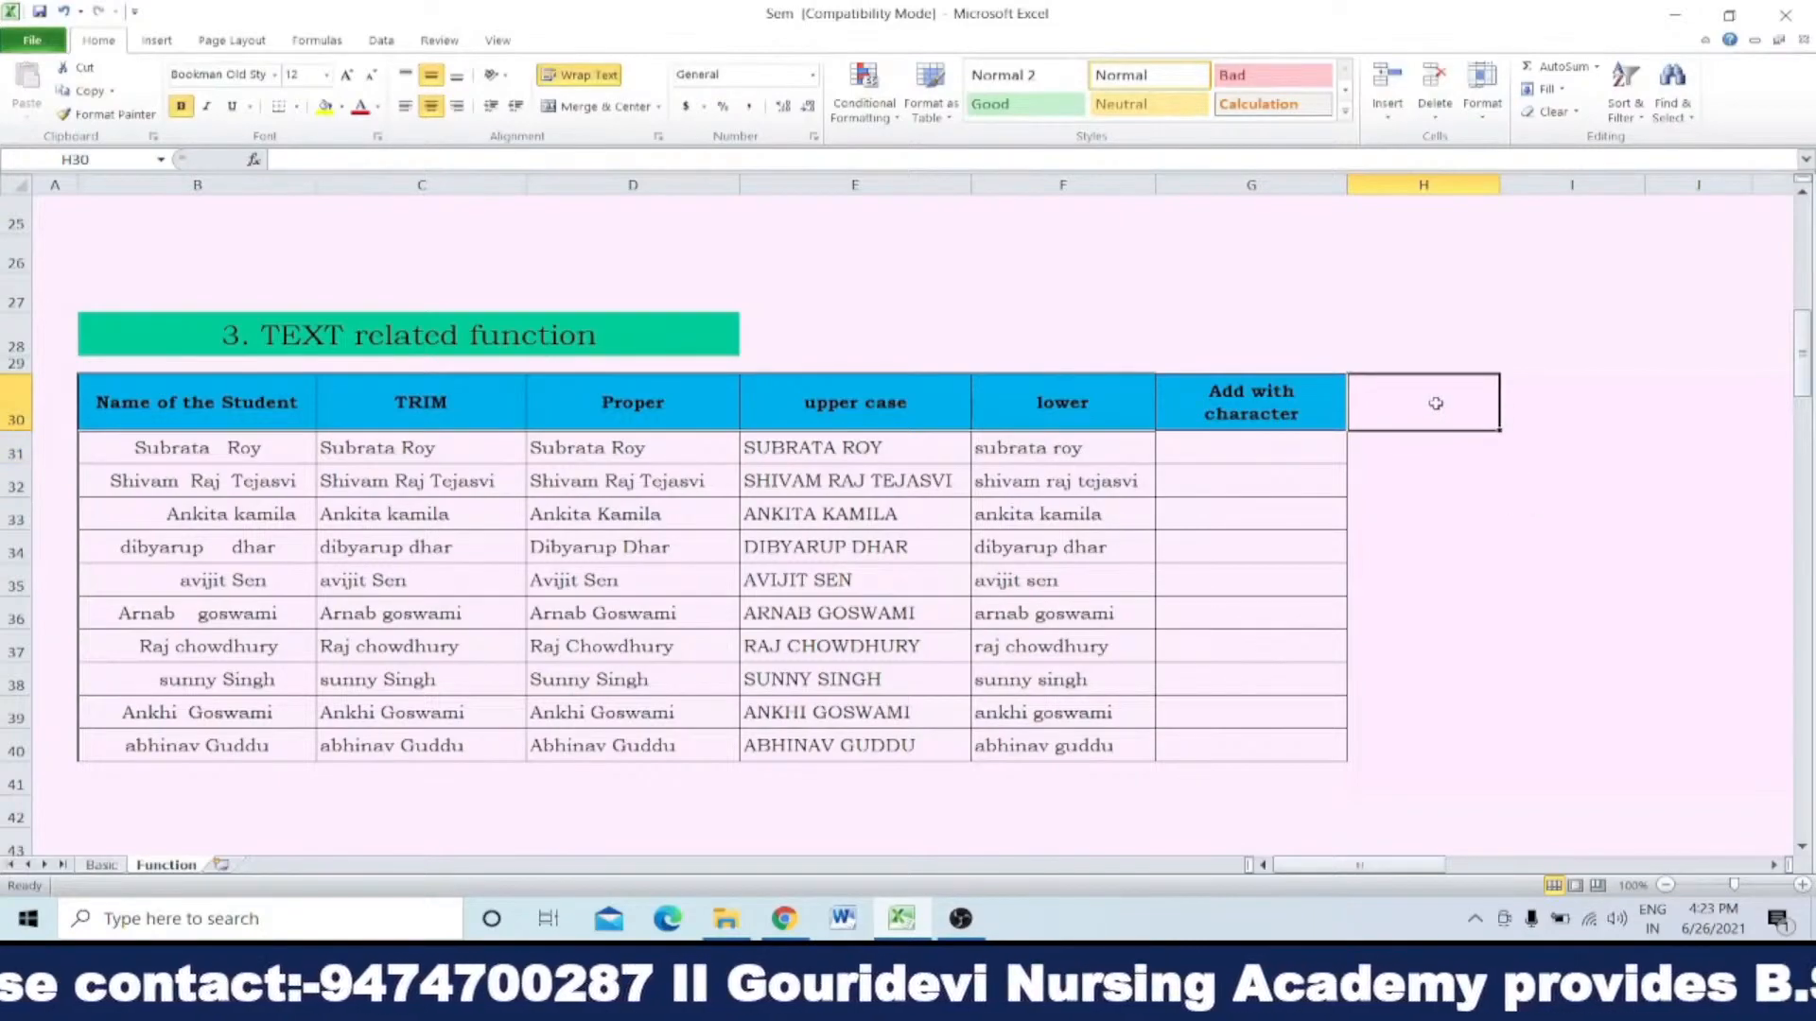
pyautogui.write('left')
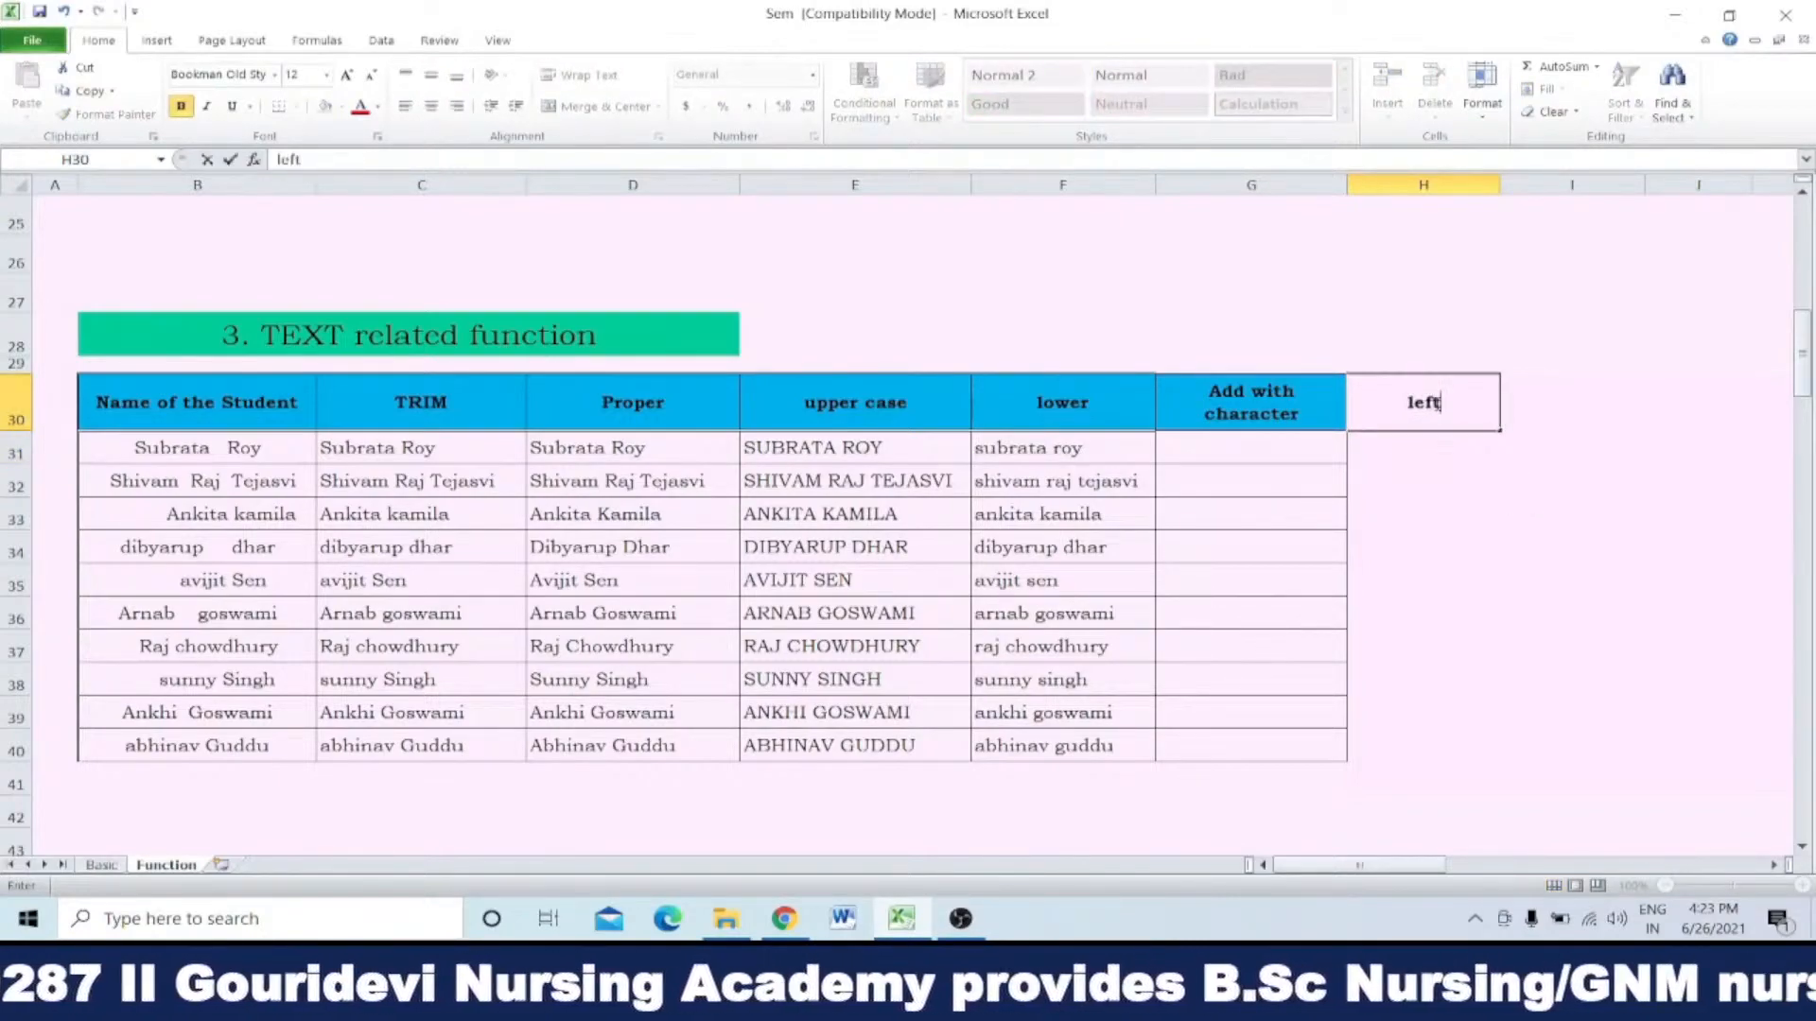
pyautogui.click(1553, 402)
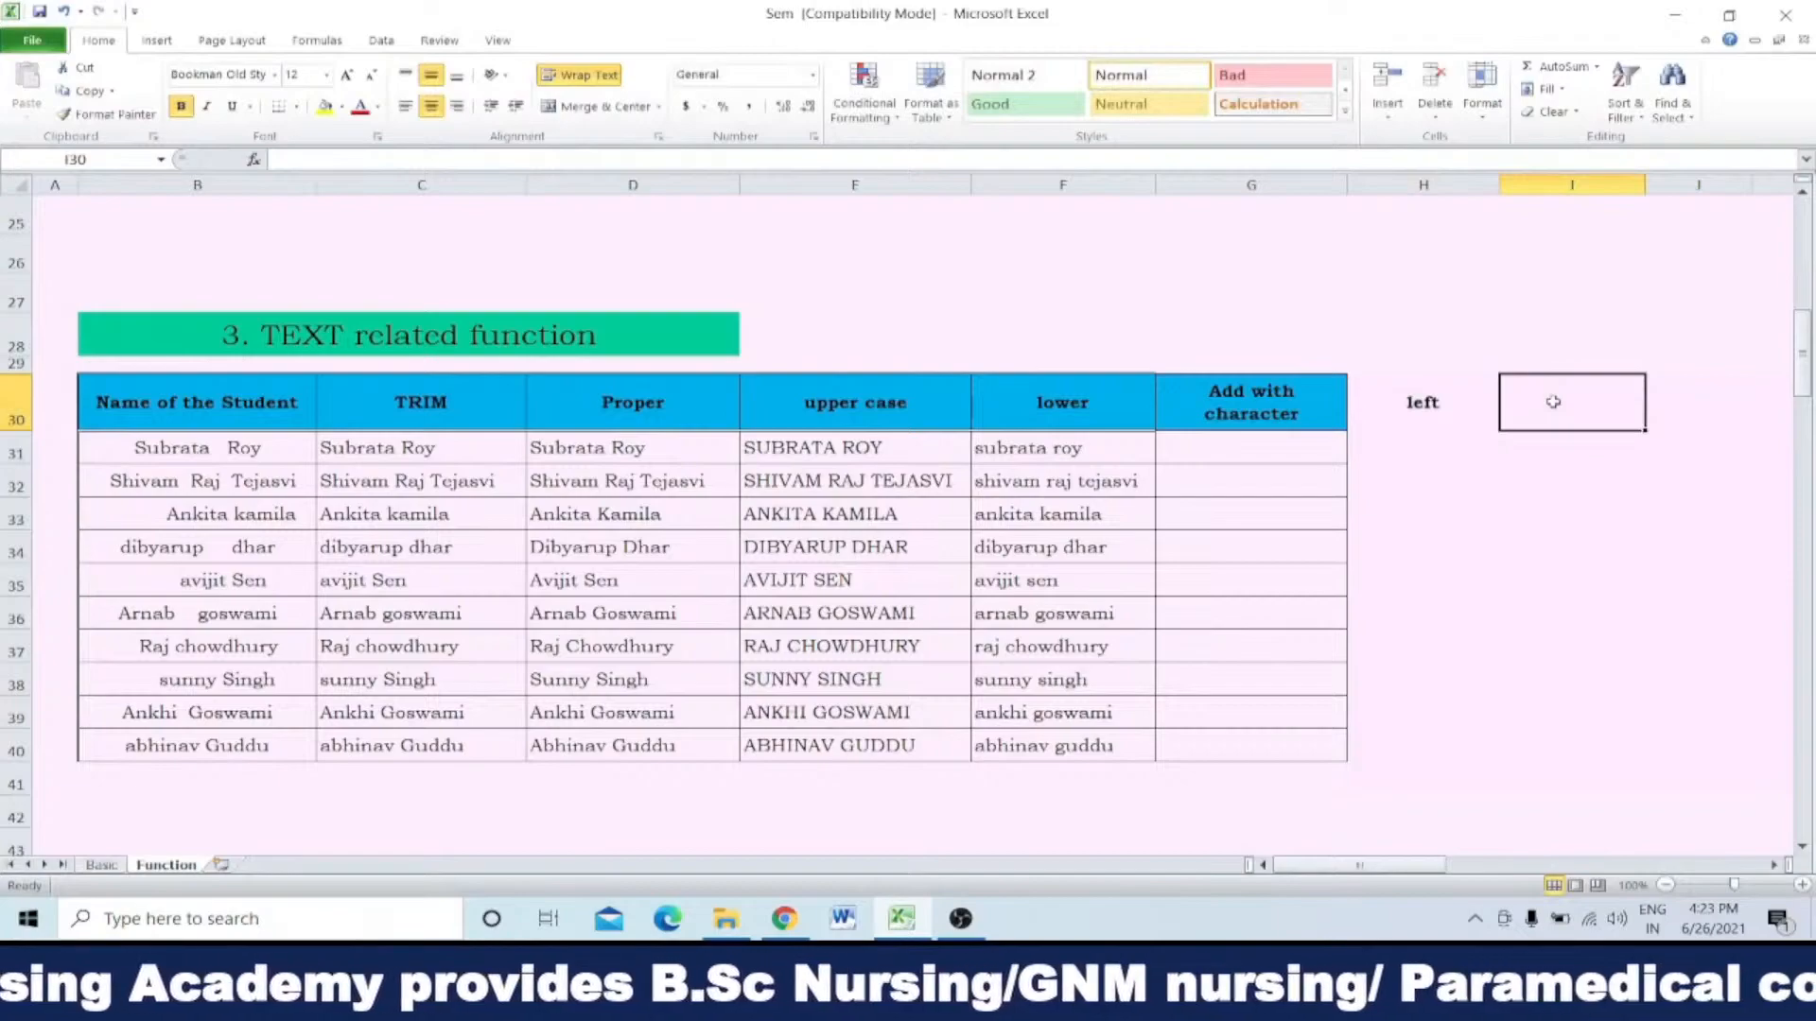
pyautogui.write('right')
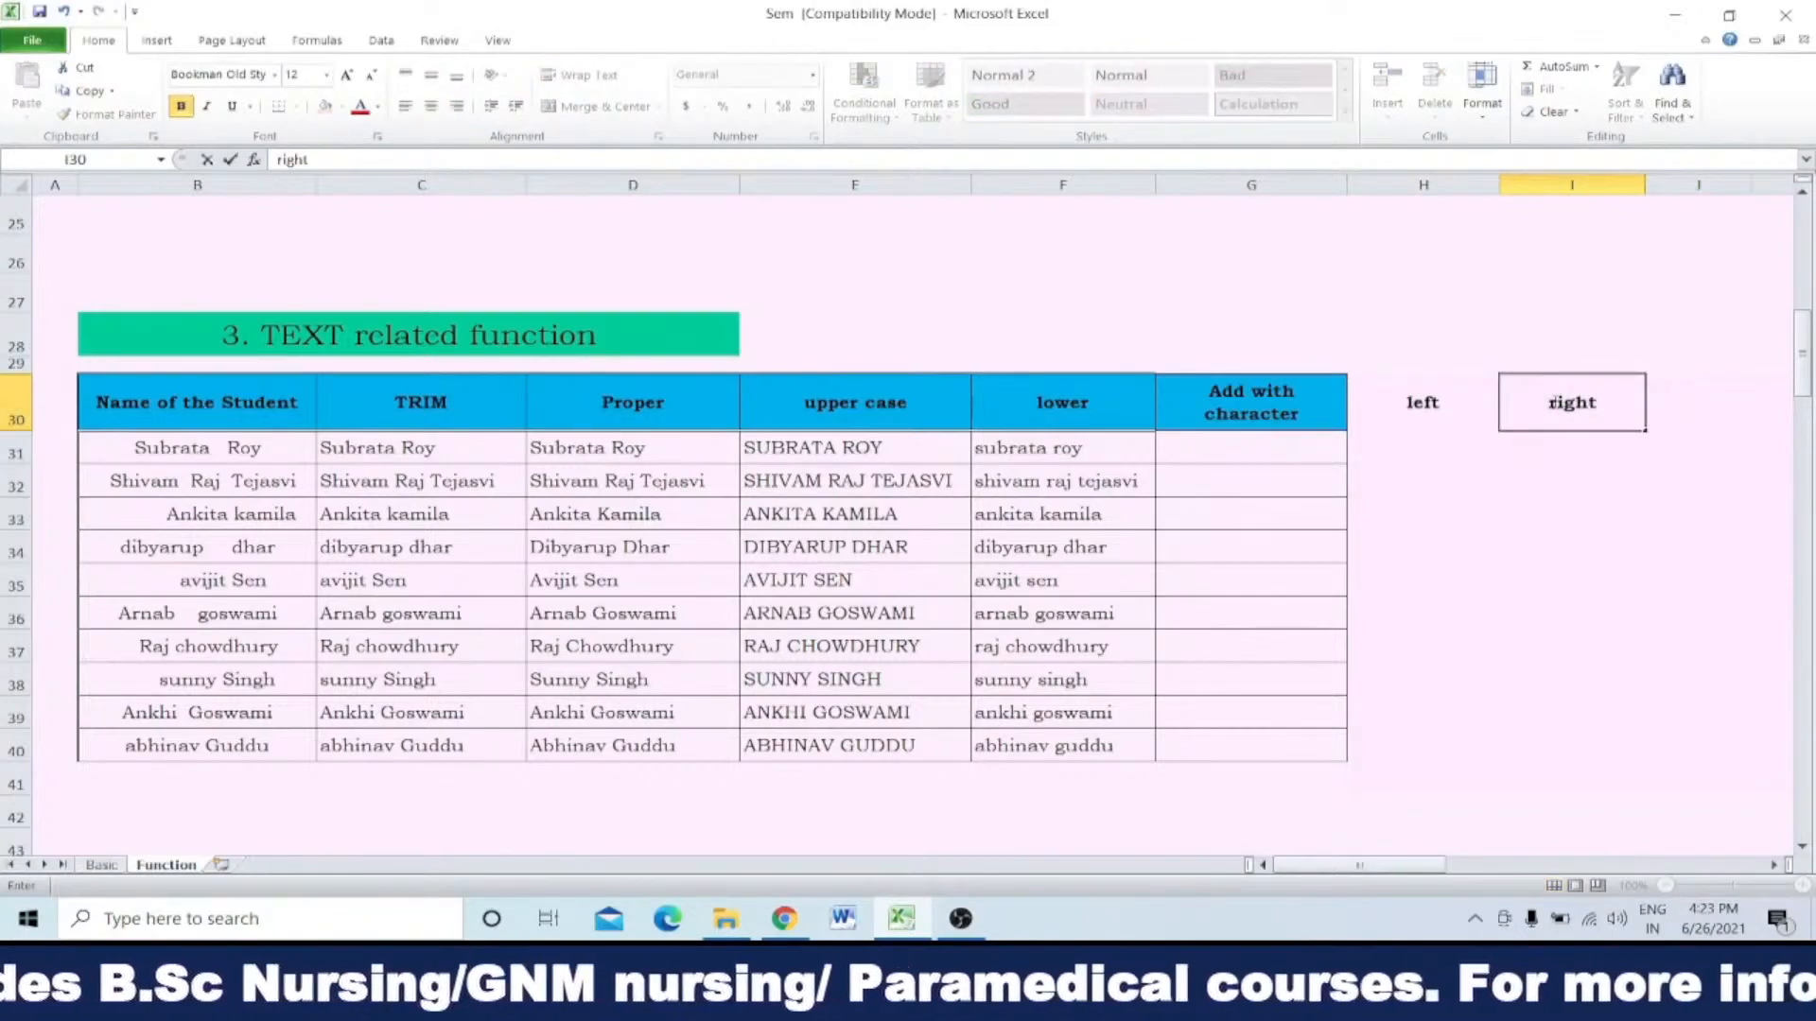
# Step: Enter =left(E31,3) in H31 to extract the first three characters of the first uppercase name
pyautogui.click(1421, 454)
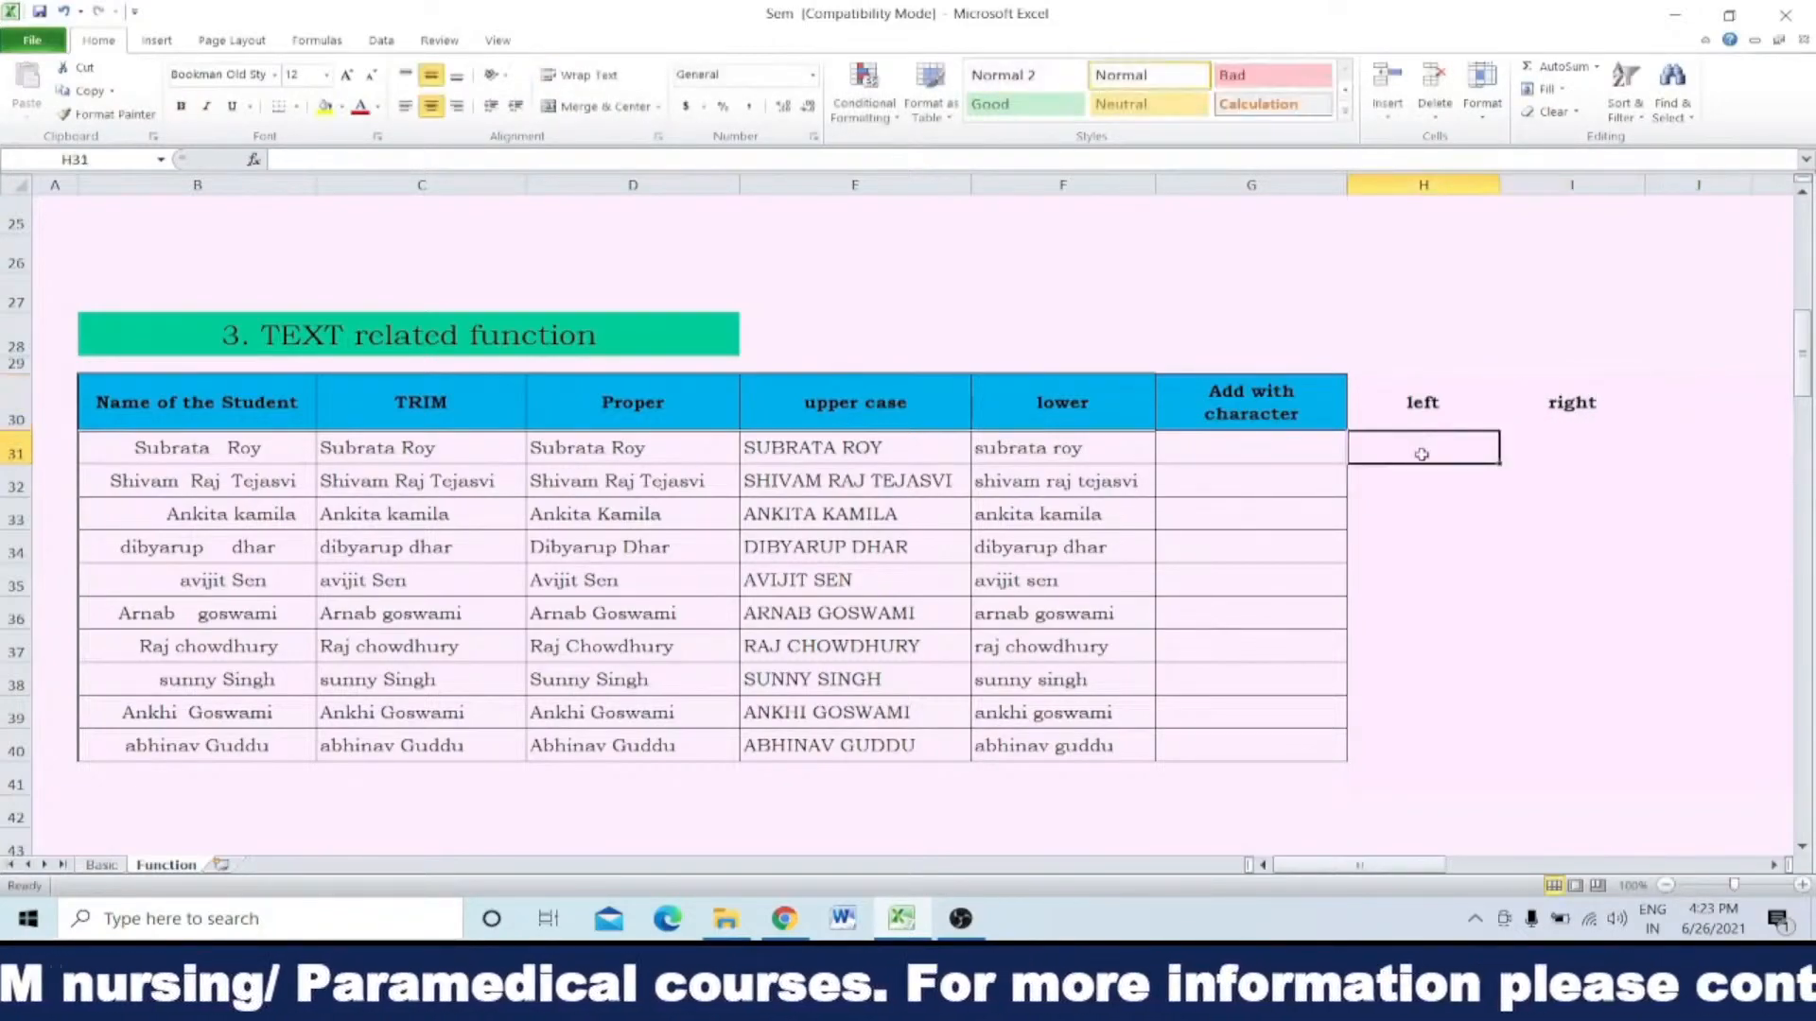
pyautogui.write('=')
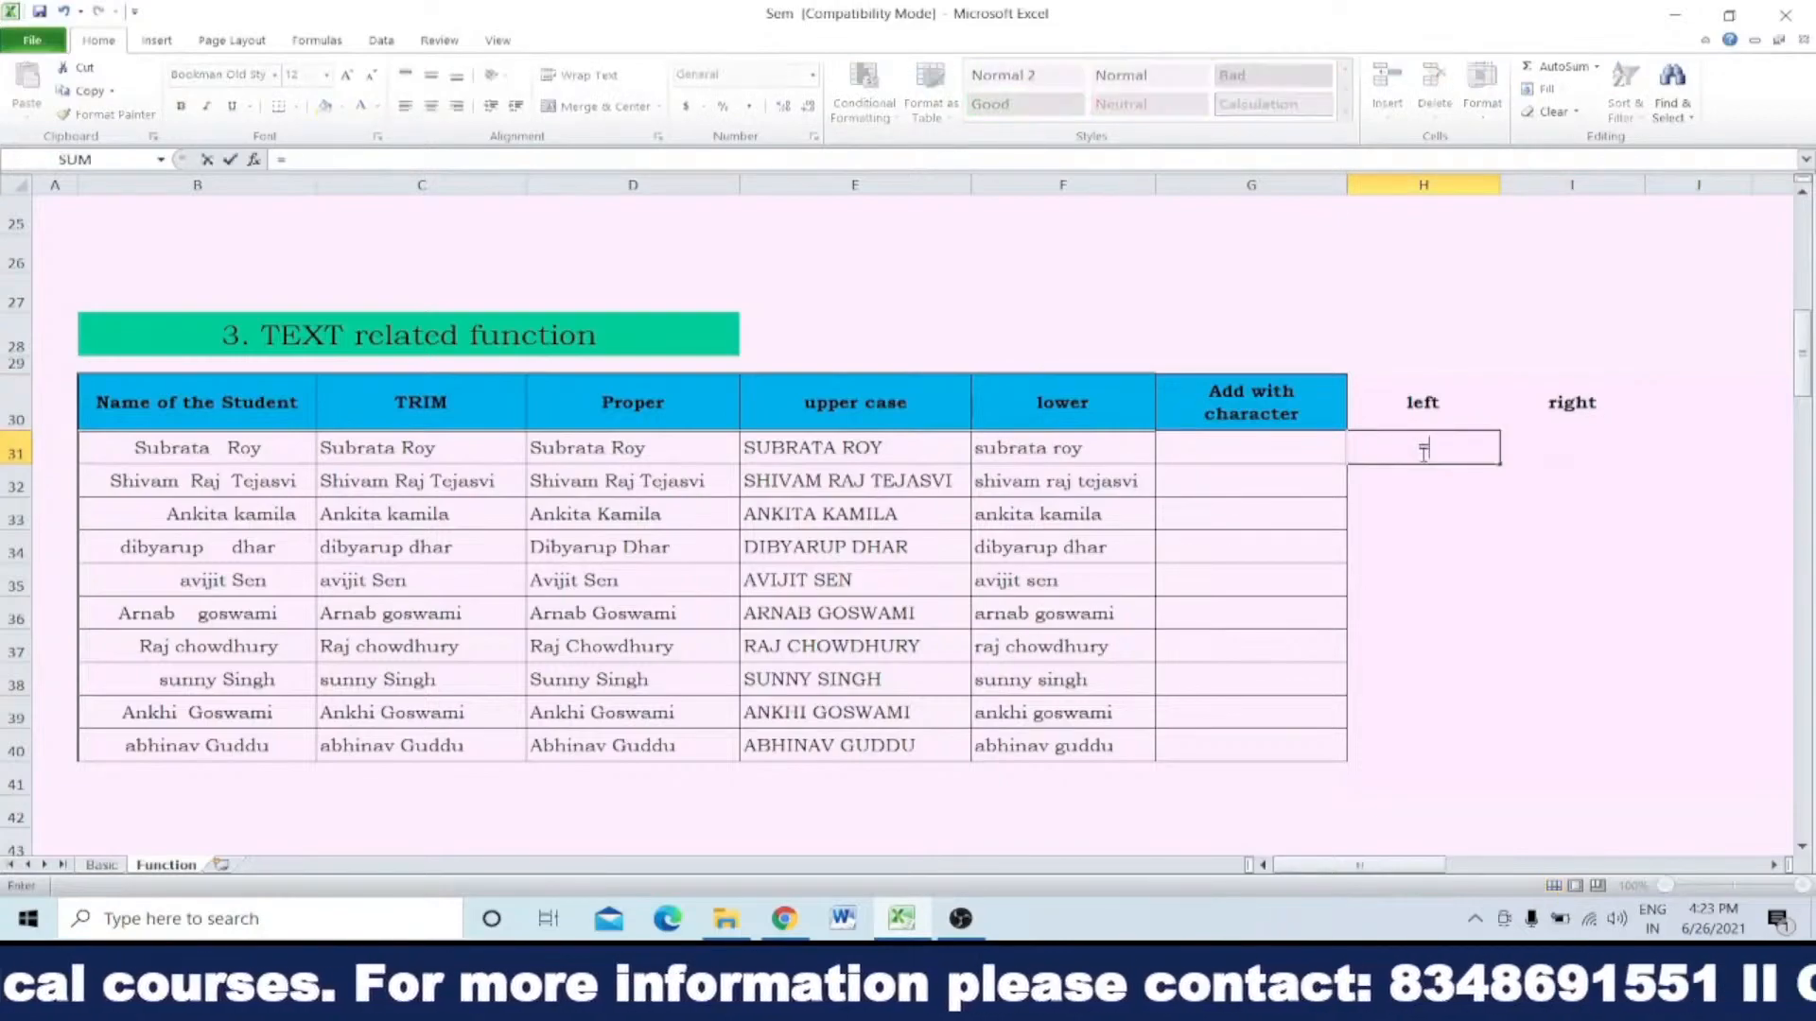
pyautogui.write('left')
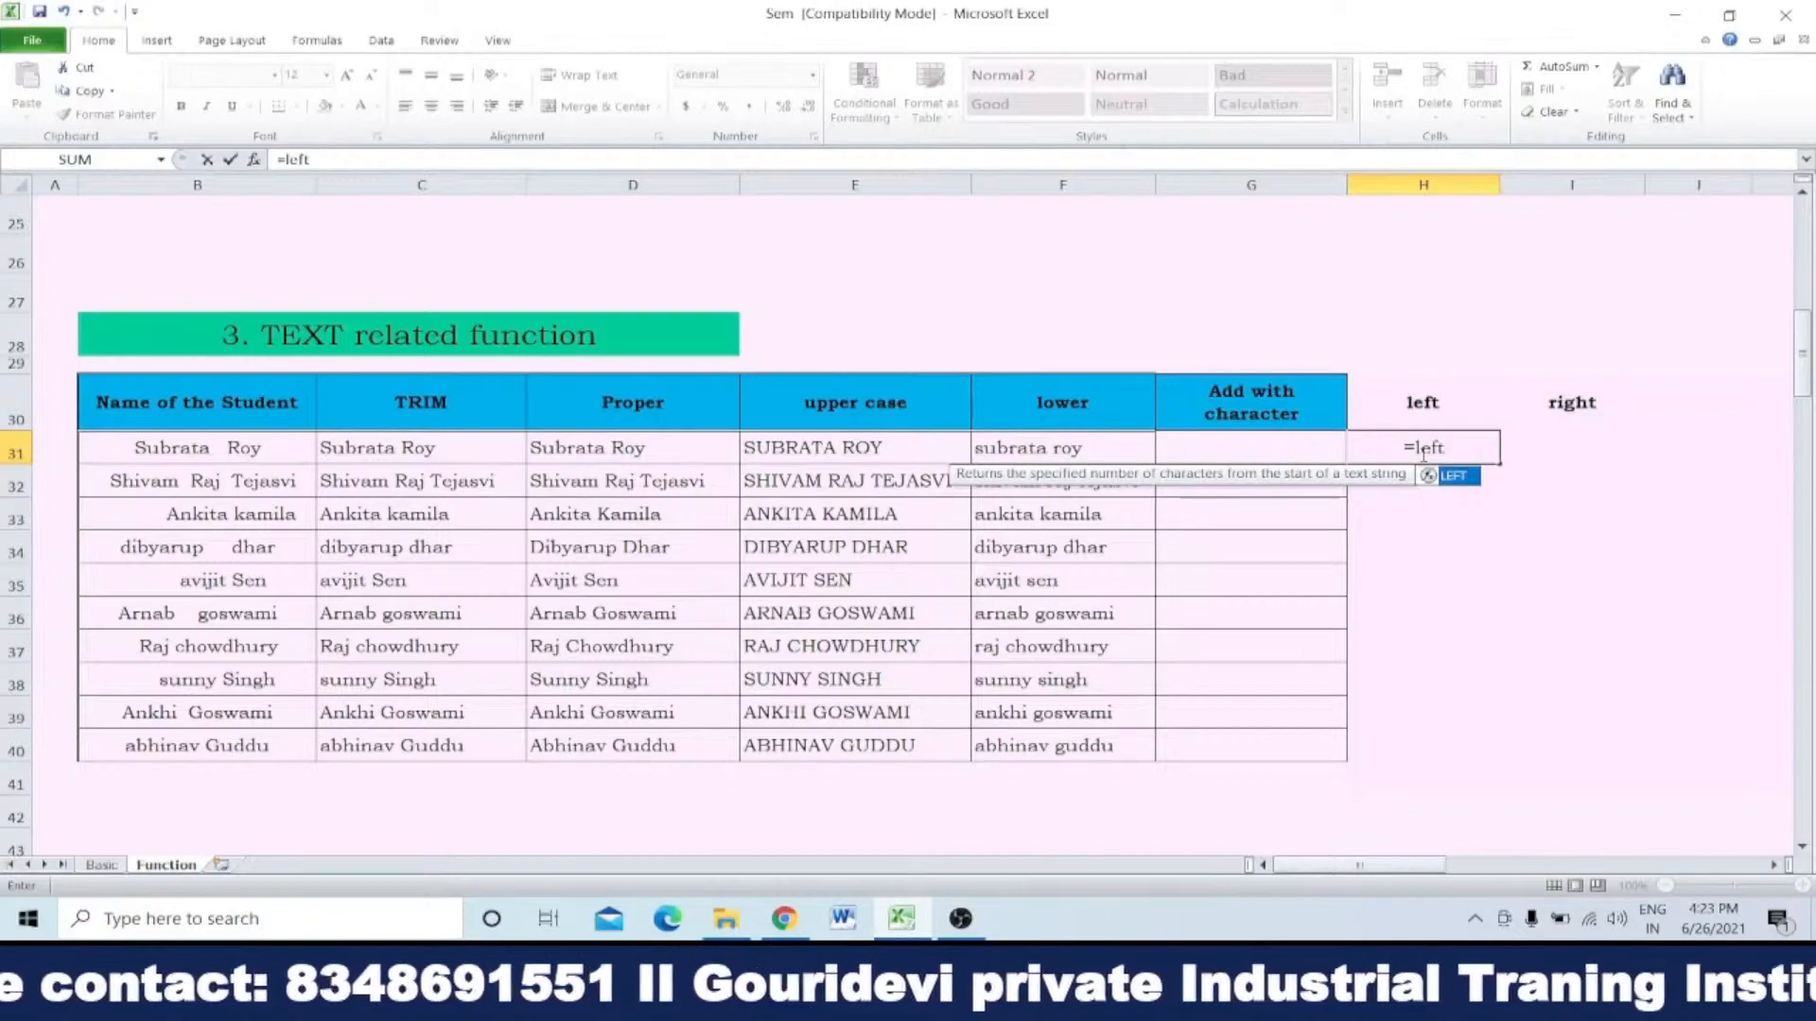
pyautogui.write('(')
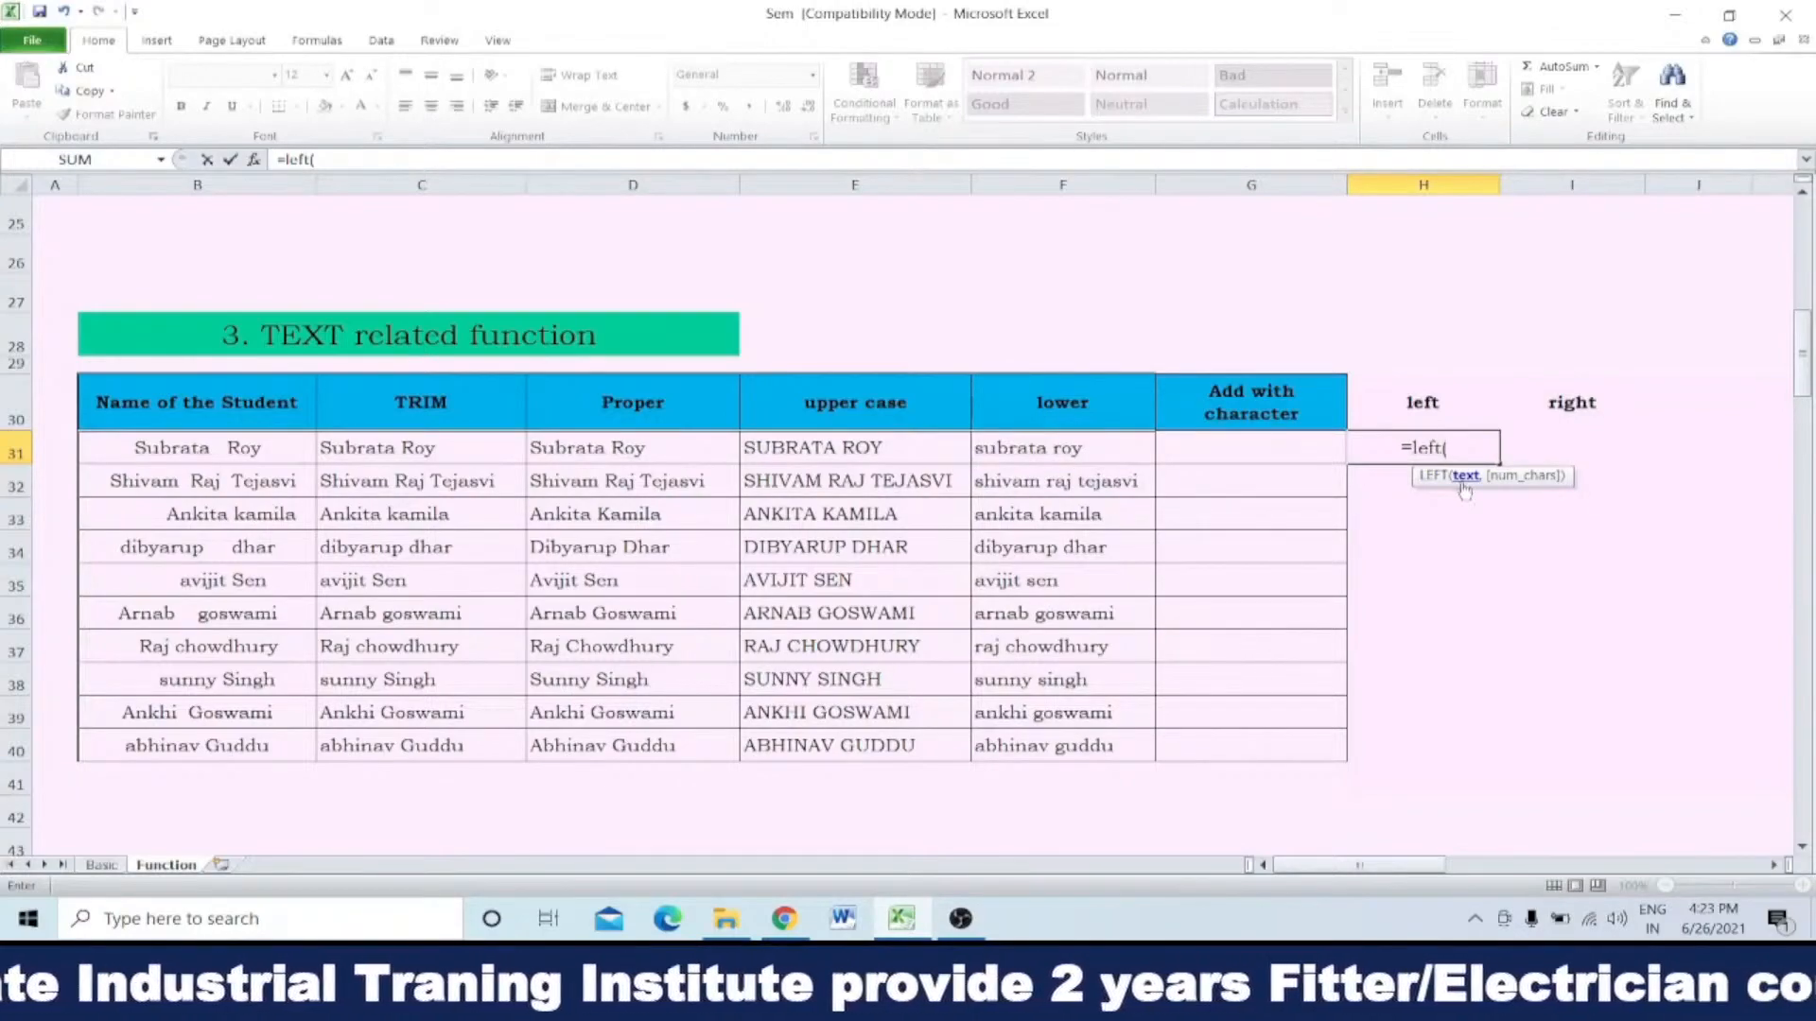
pyautogui.click(868, 451)
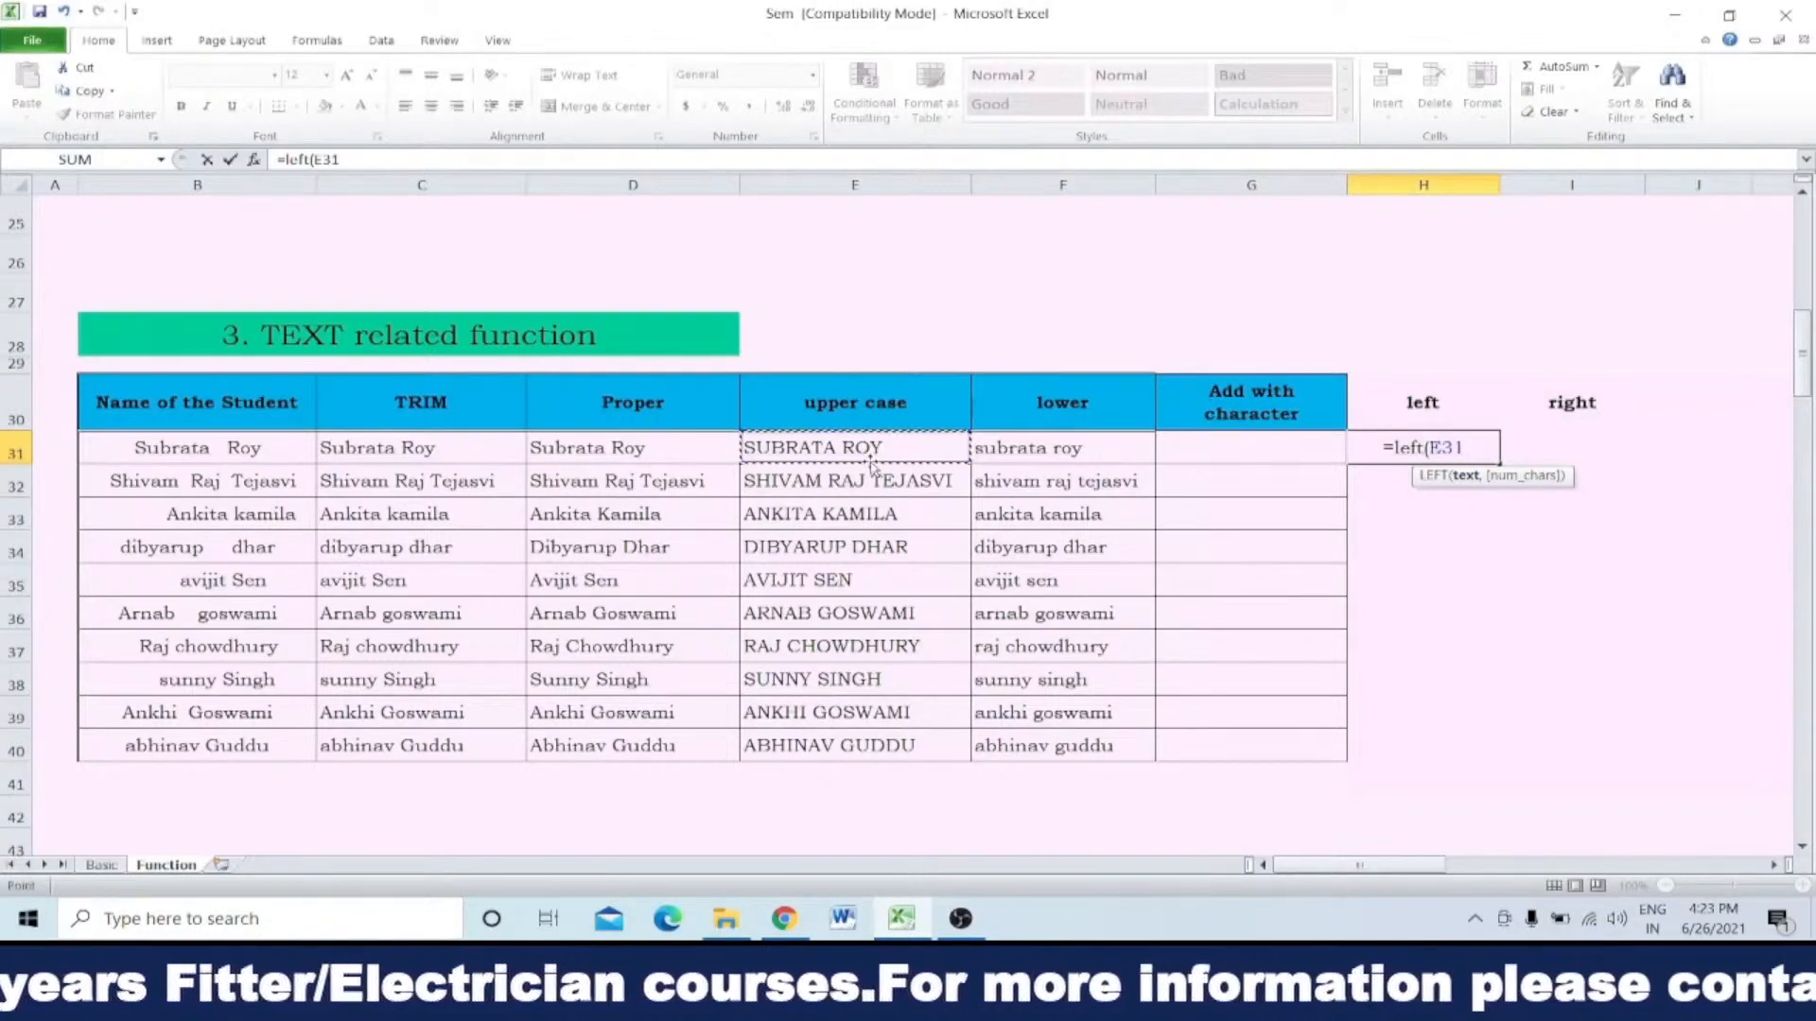
pyautogui.write(',')
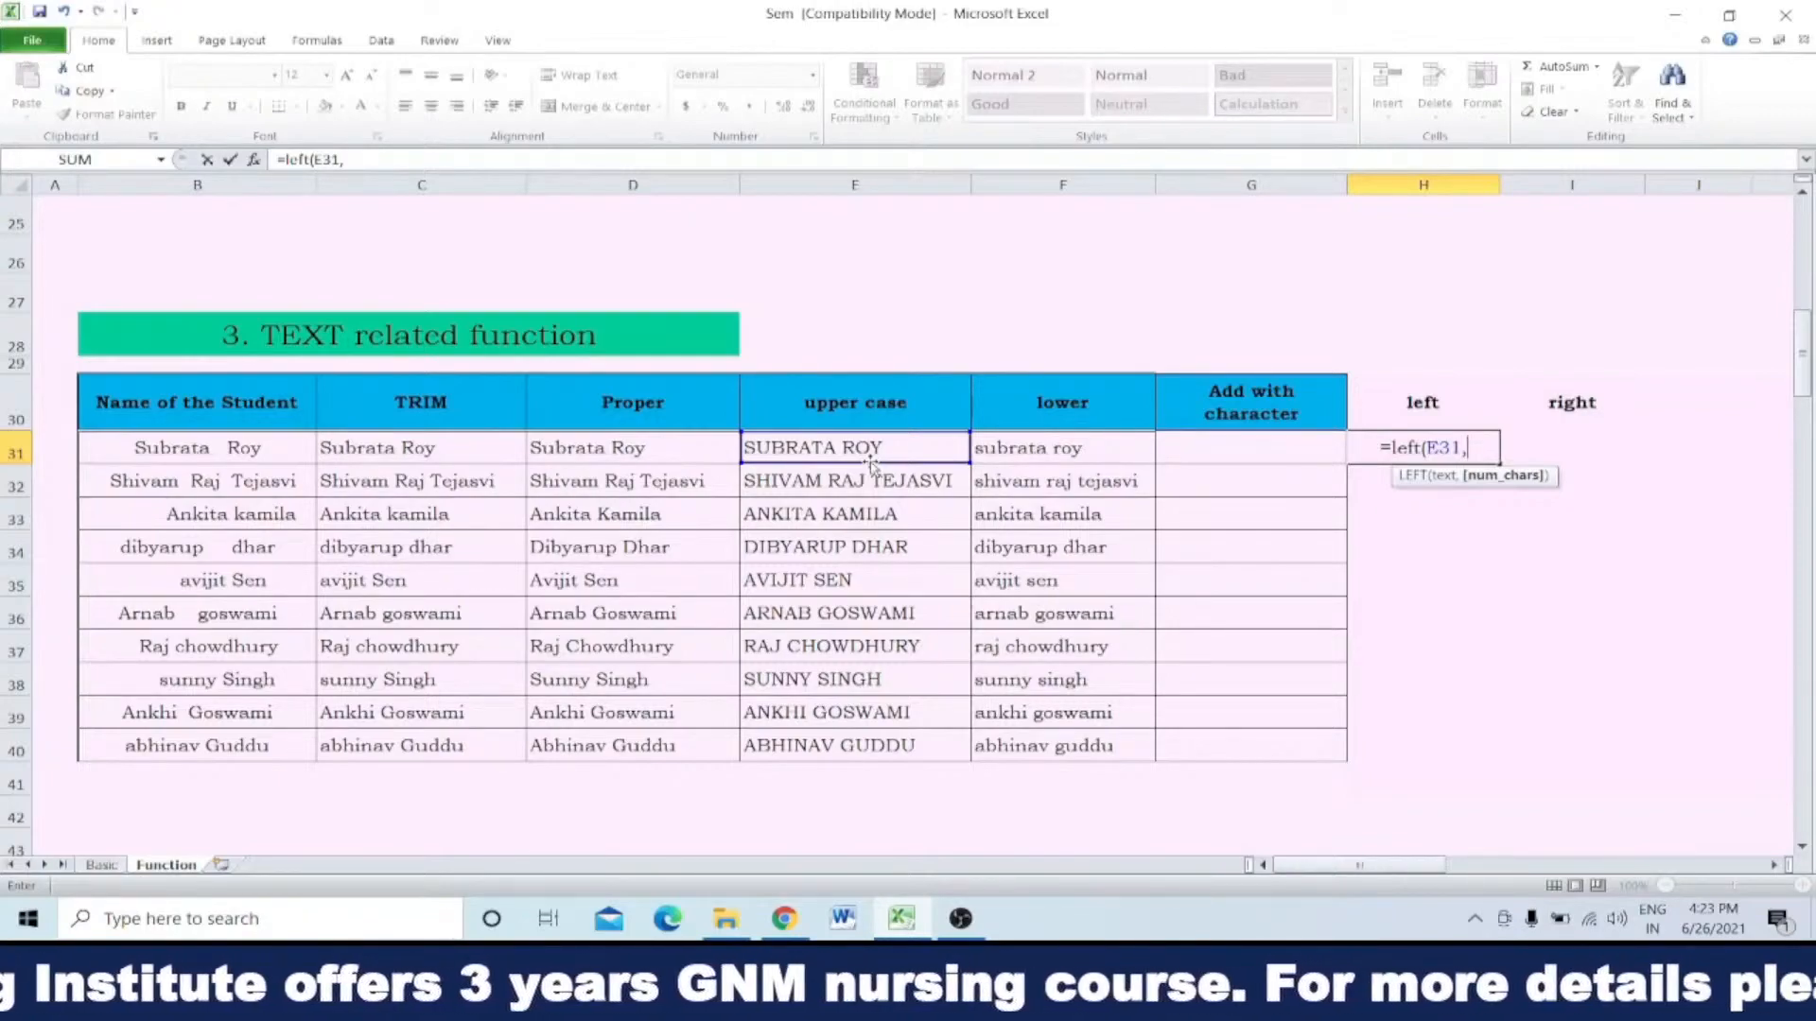
pyautogui.write('3')
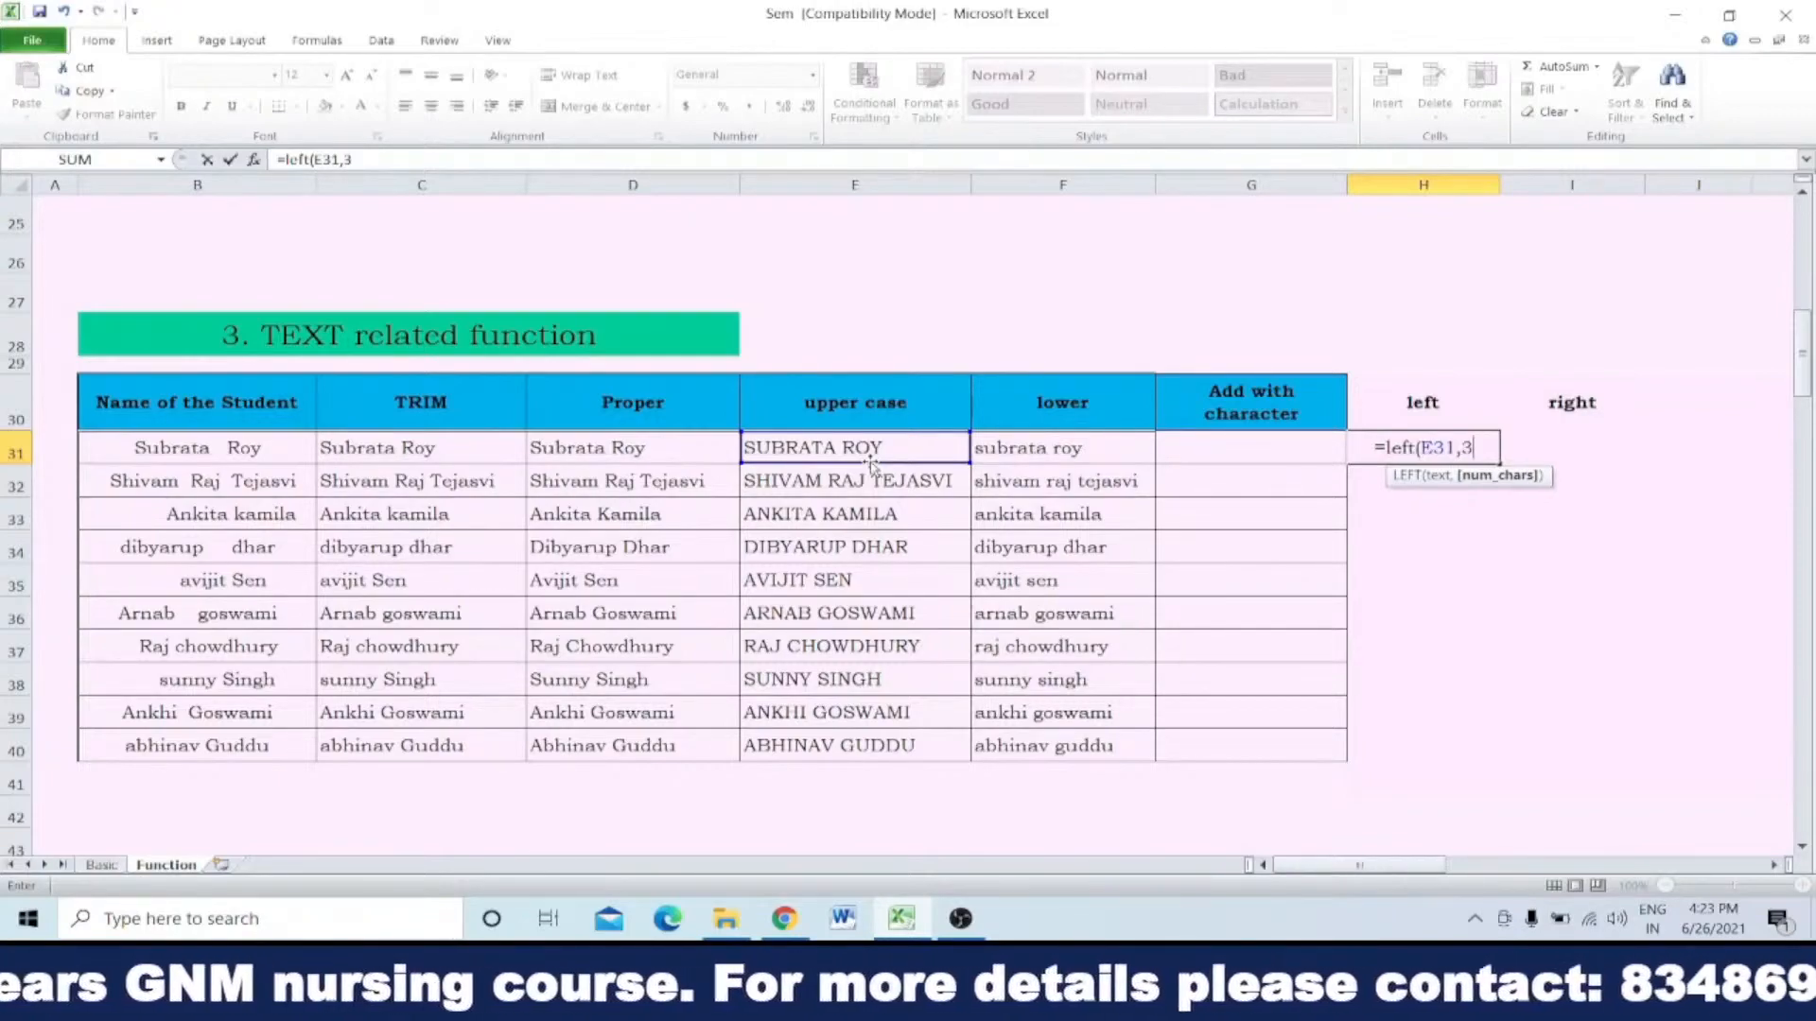
pyautogui.write(')')
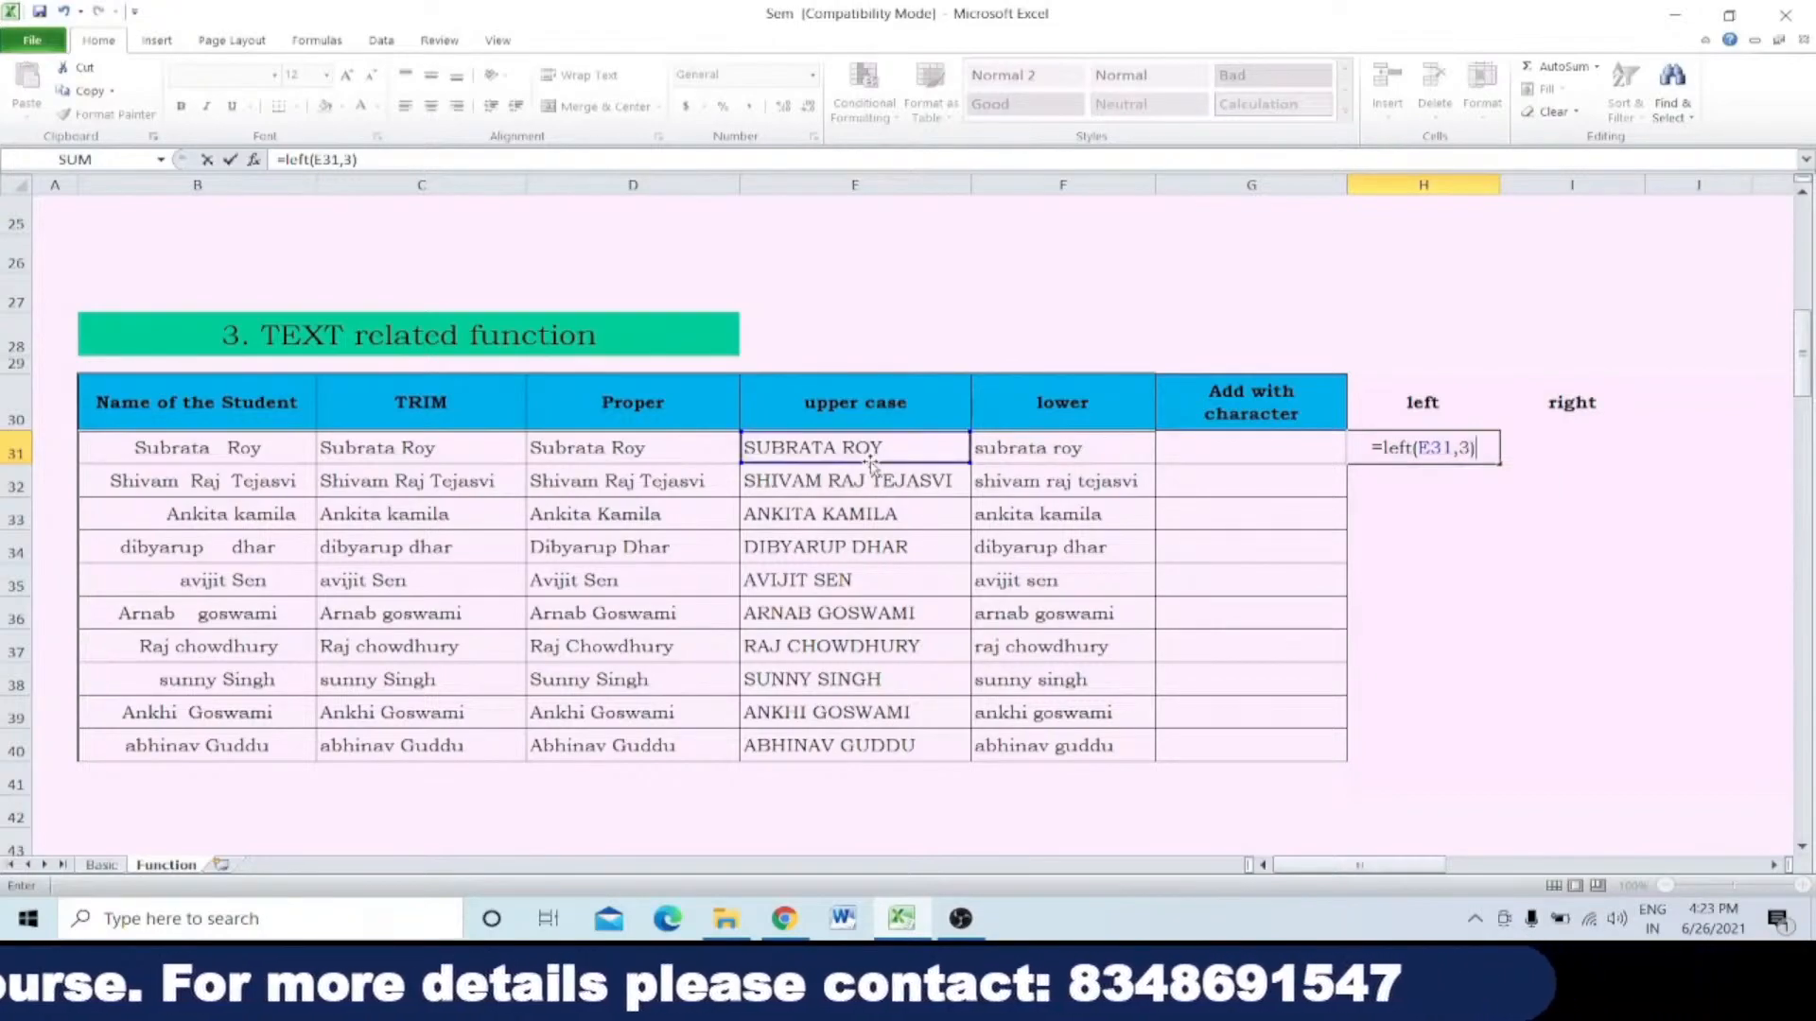
pyautogui.press('Return')
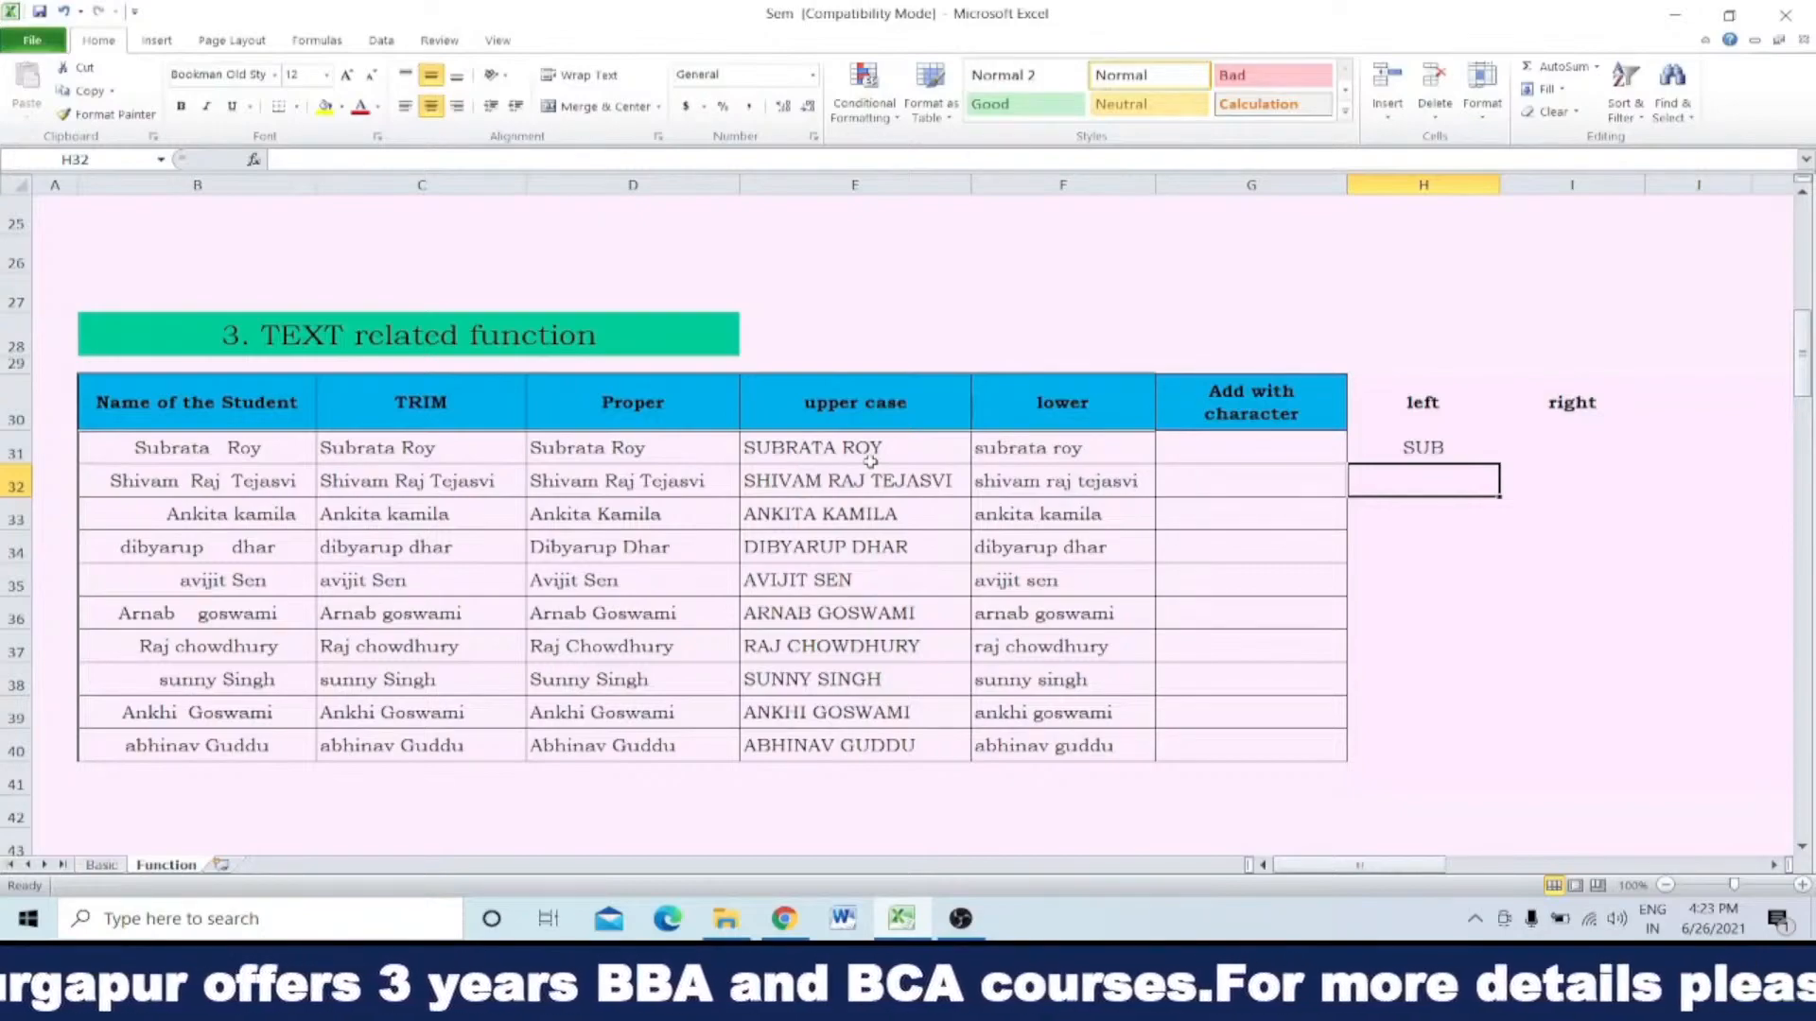
# Step: Try 123456789 in E31 as sample input for the LEFT formula, and undo the entry
pyautogui.click(870, 460)
pyautogui.write('12')
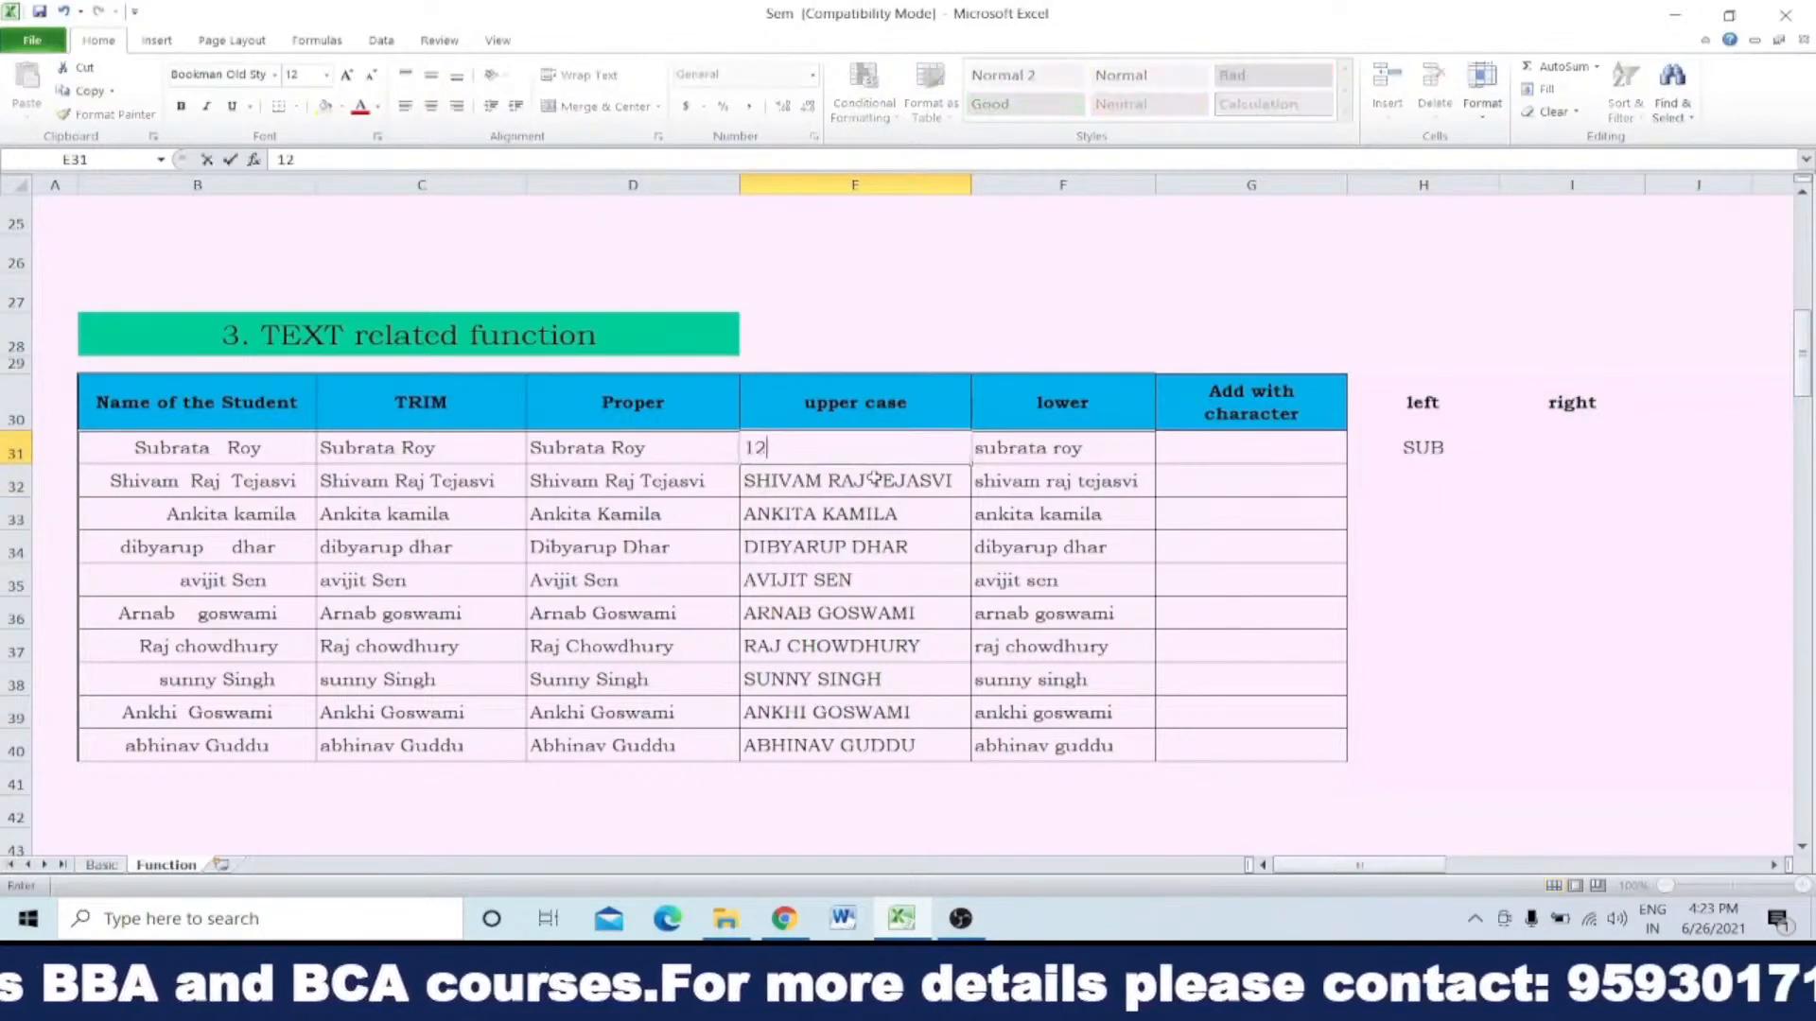
pyautogui.write('3456789')
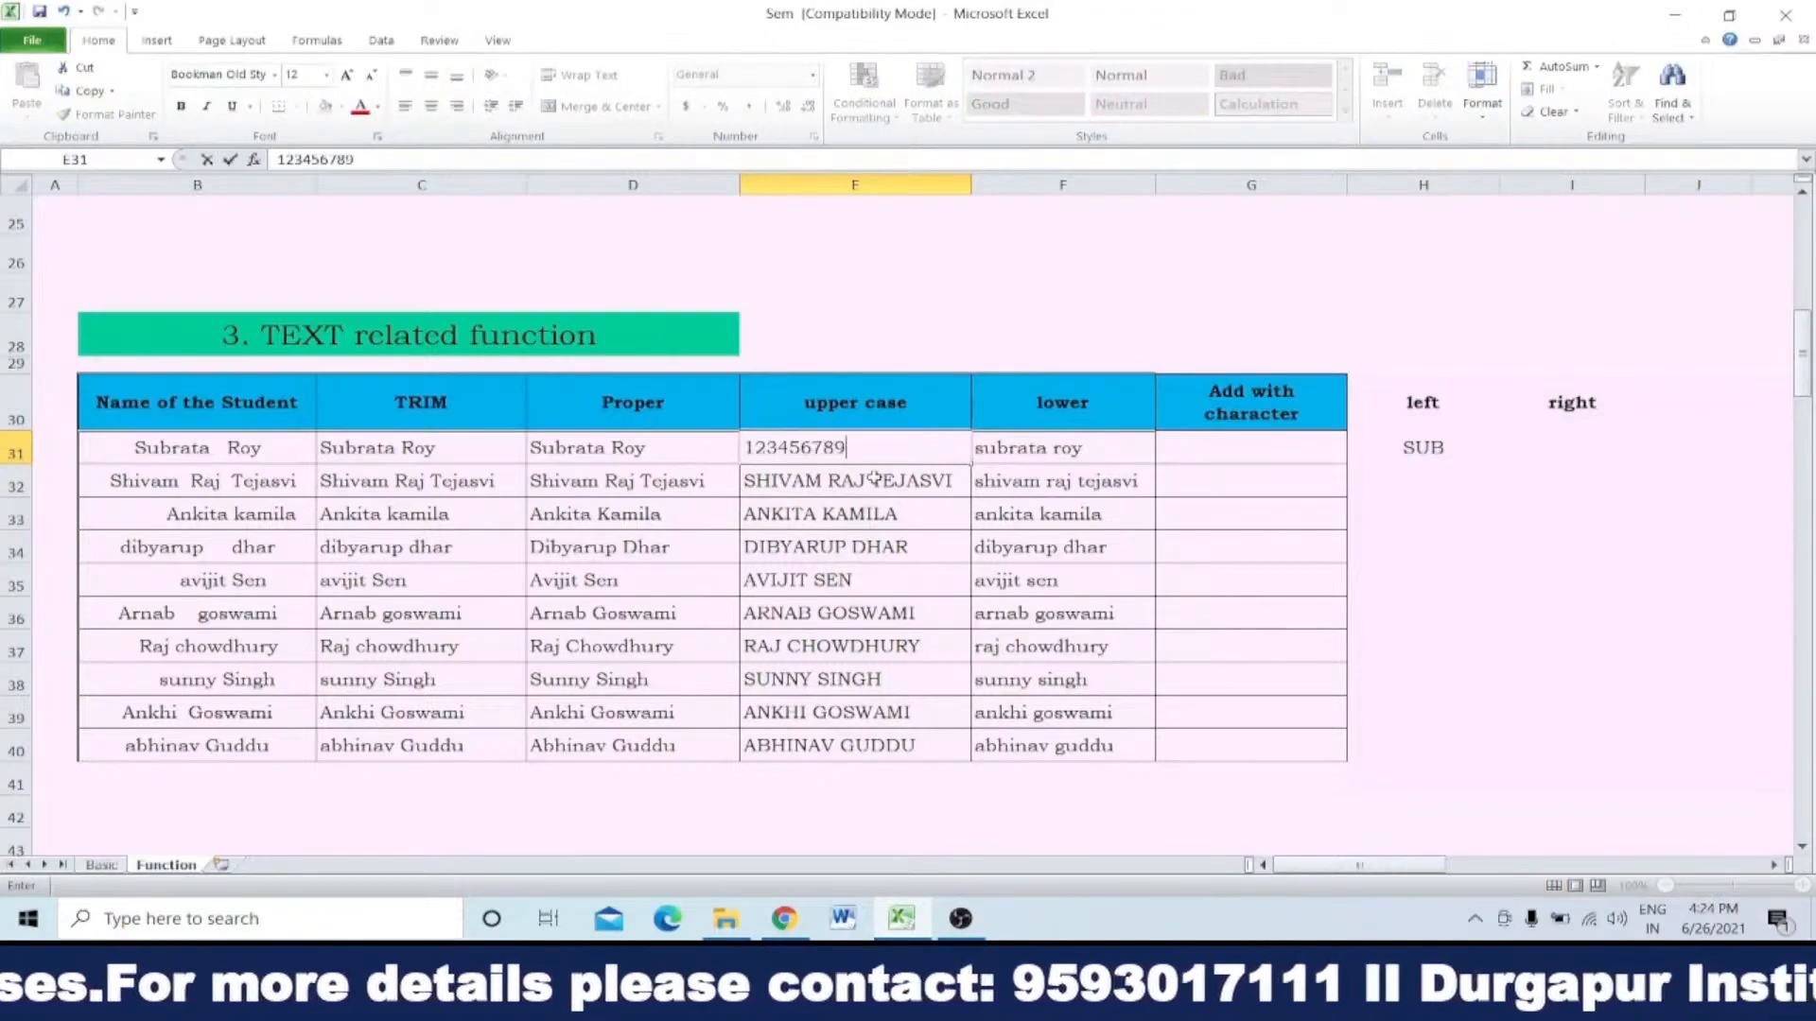
pyautogui.press('Return')
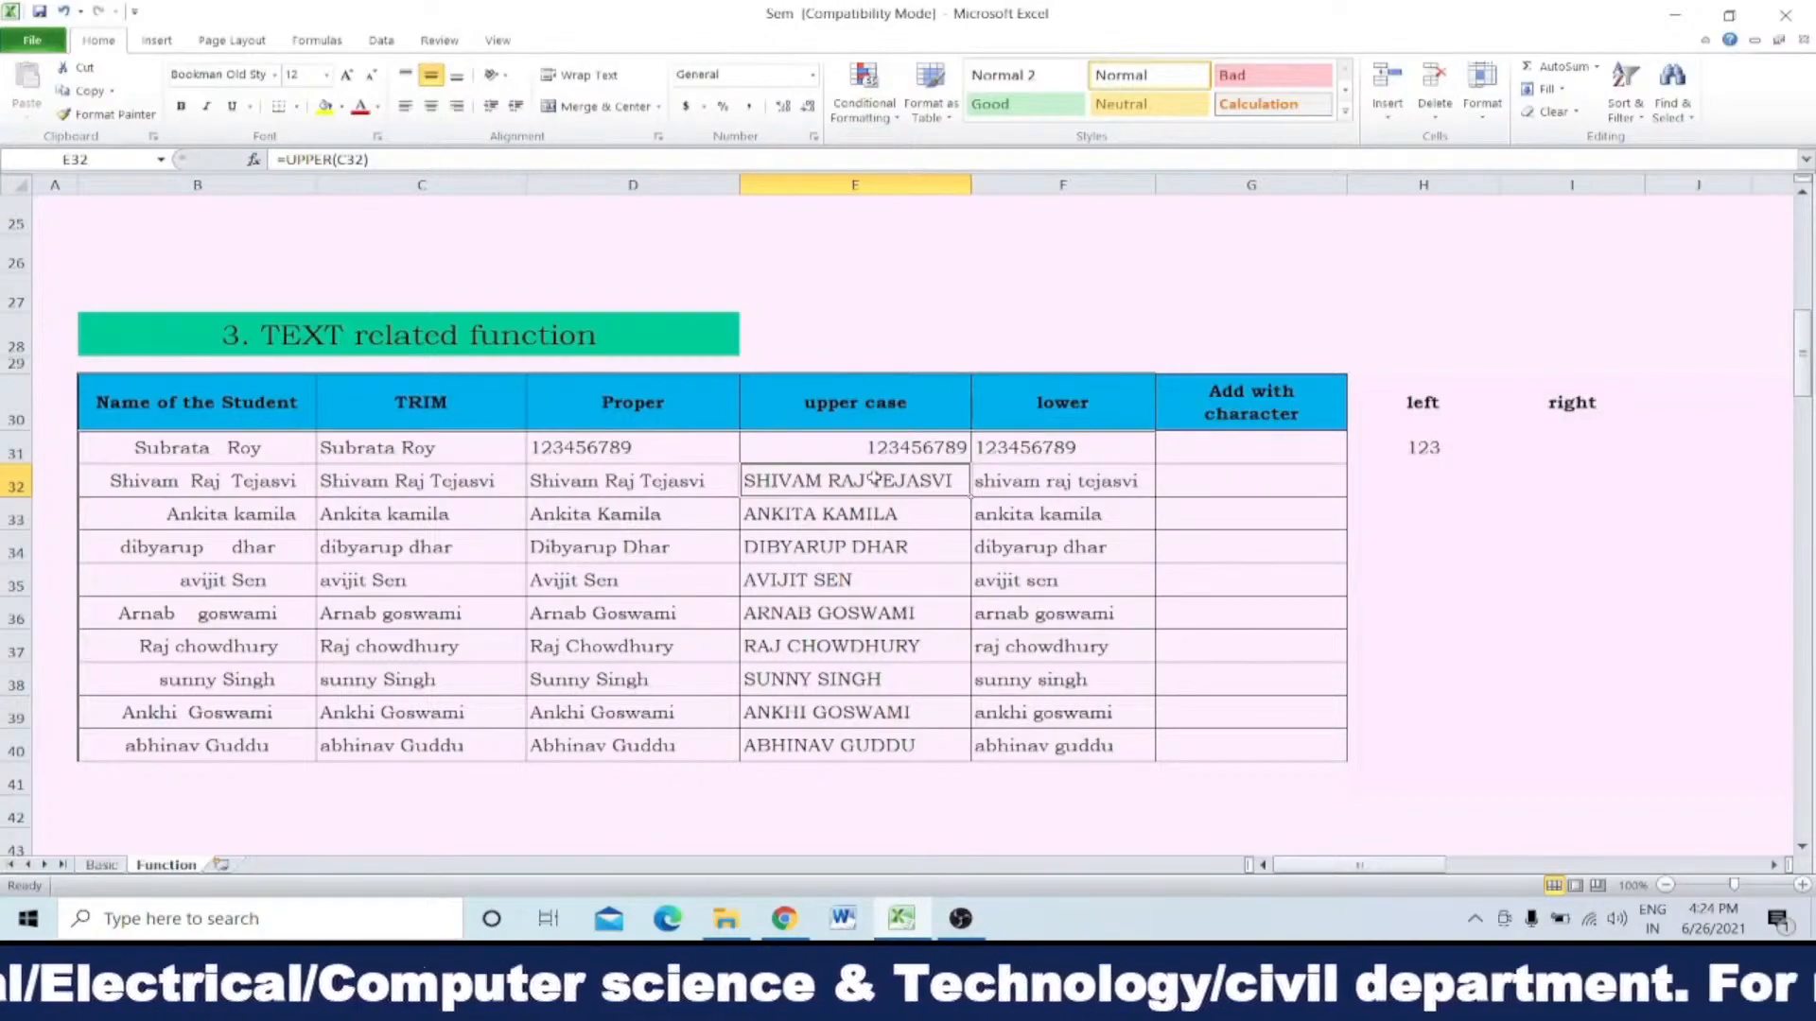
pyautogui.hotkey('ctrl', 'z')
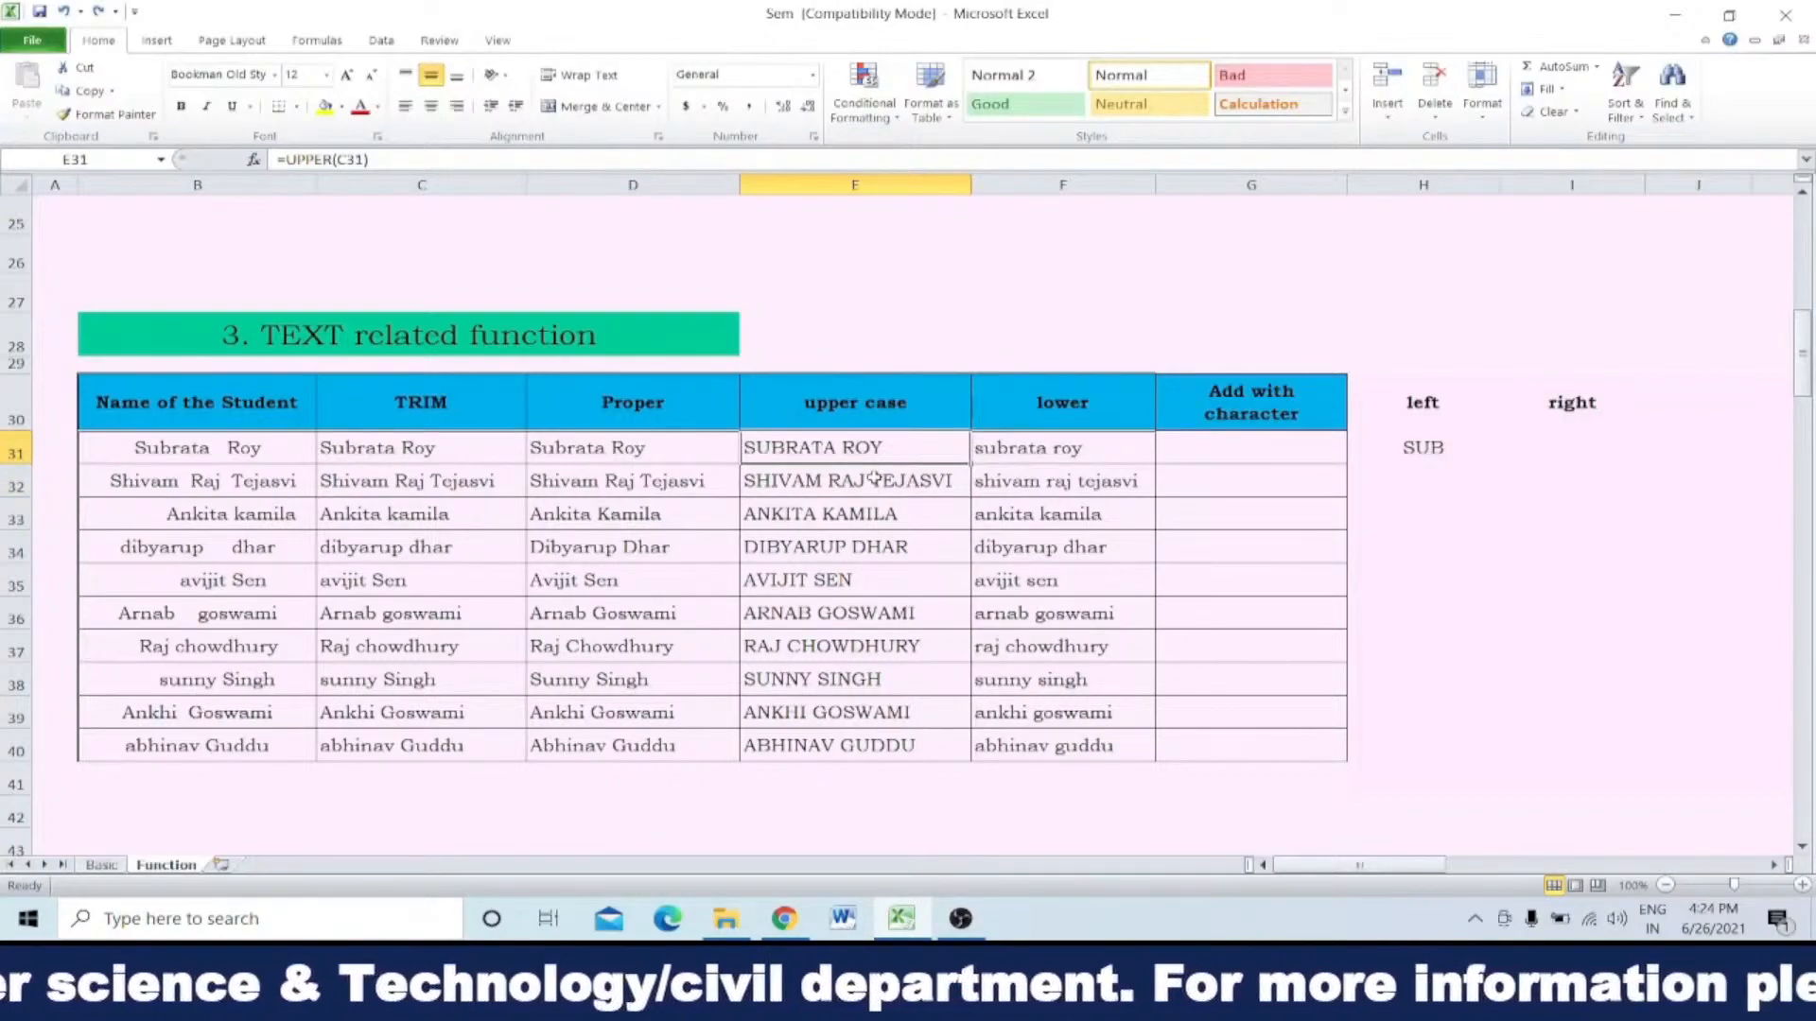
# Step: Enter =right(E31,5) in I31 to extract the last five characters of the first uppercase name
pyautogui.click(1551, 444)
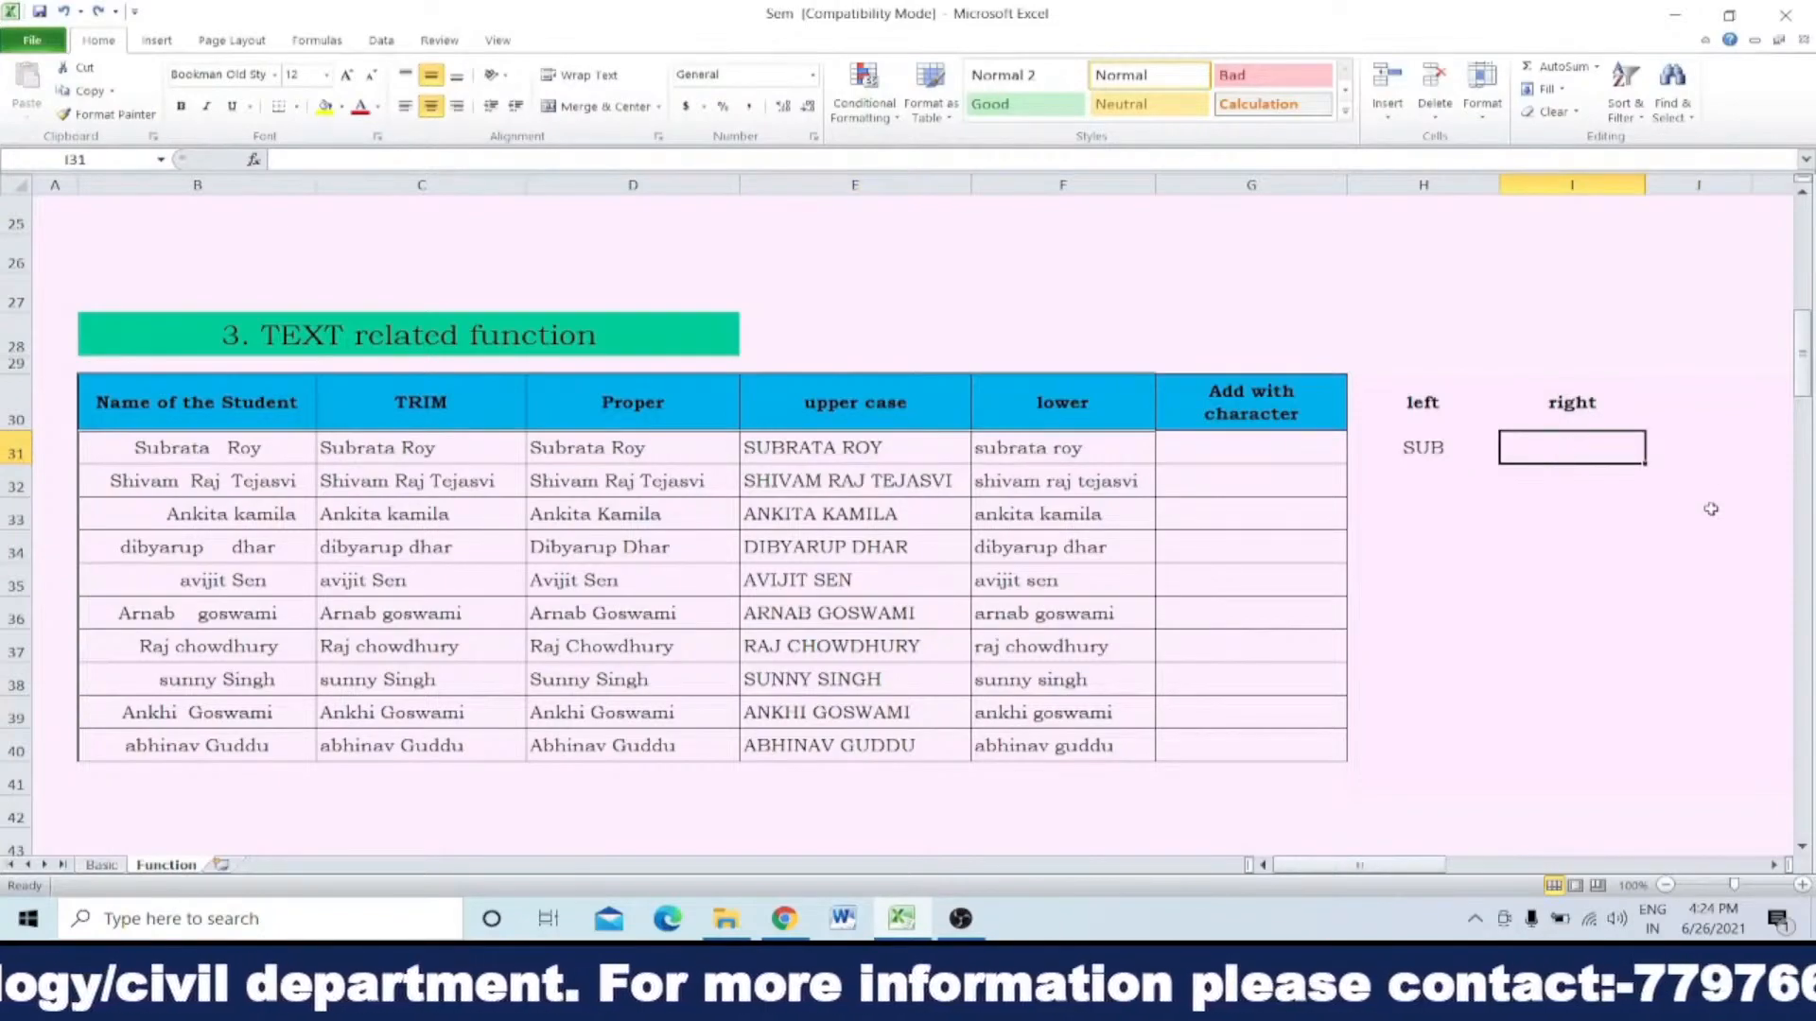
pyautogui.write('=')
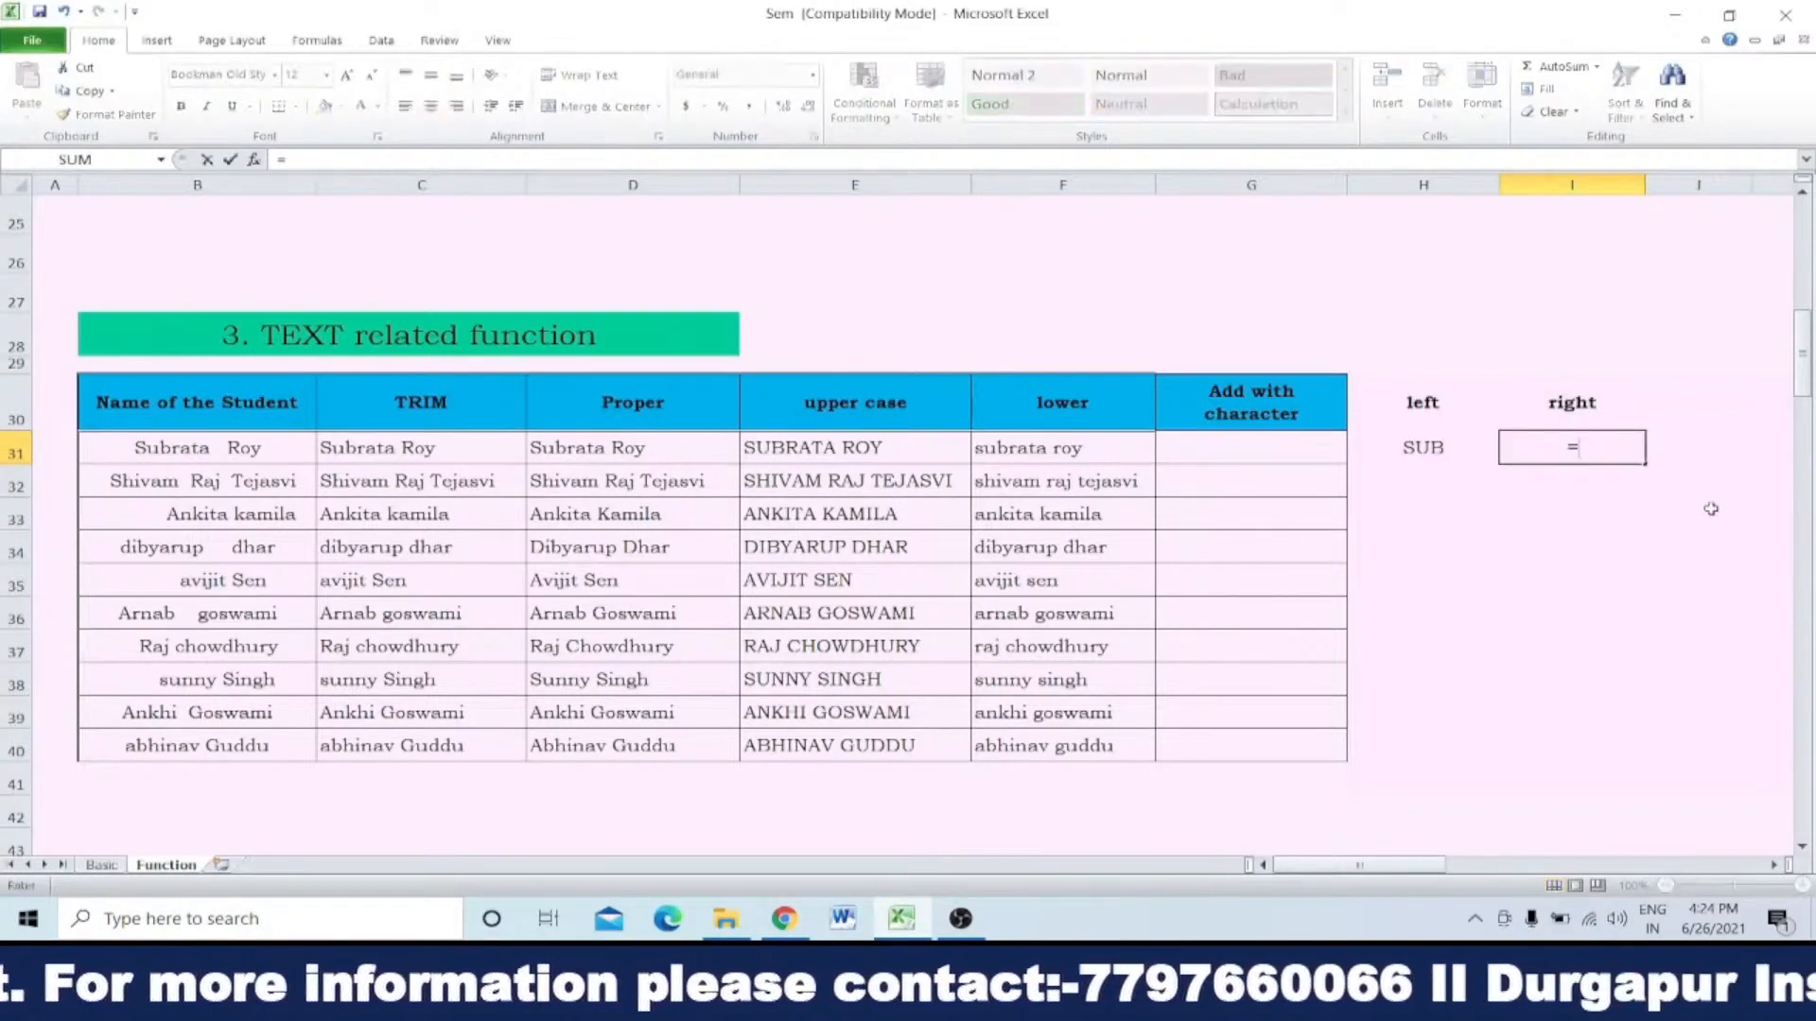
pyautogui.write('right')
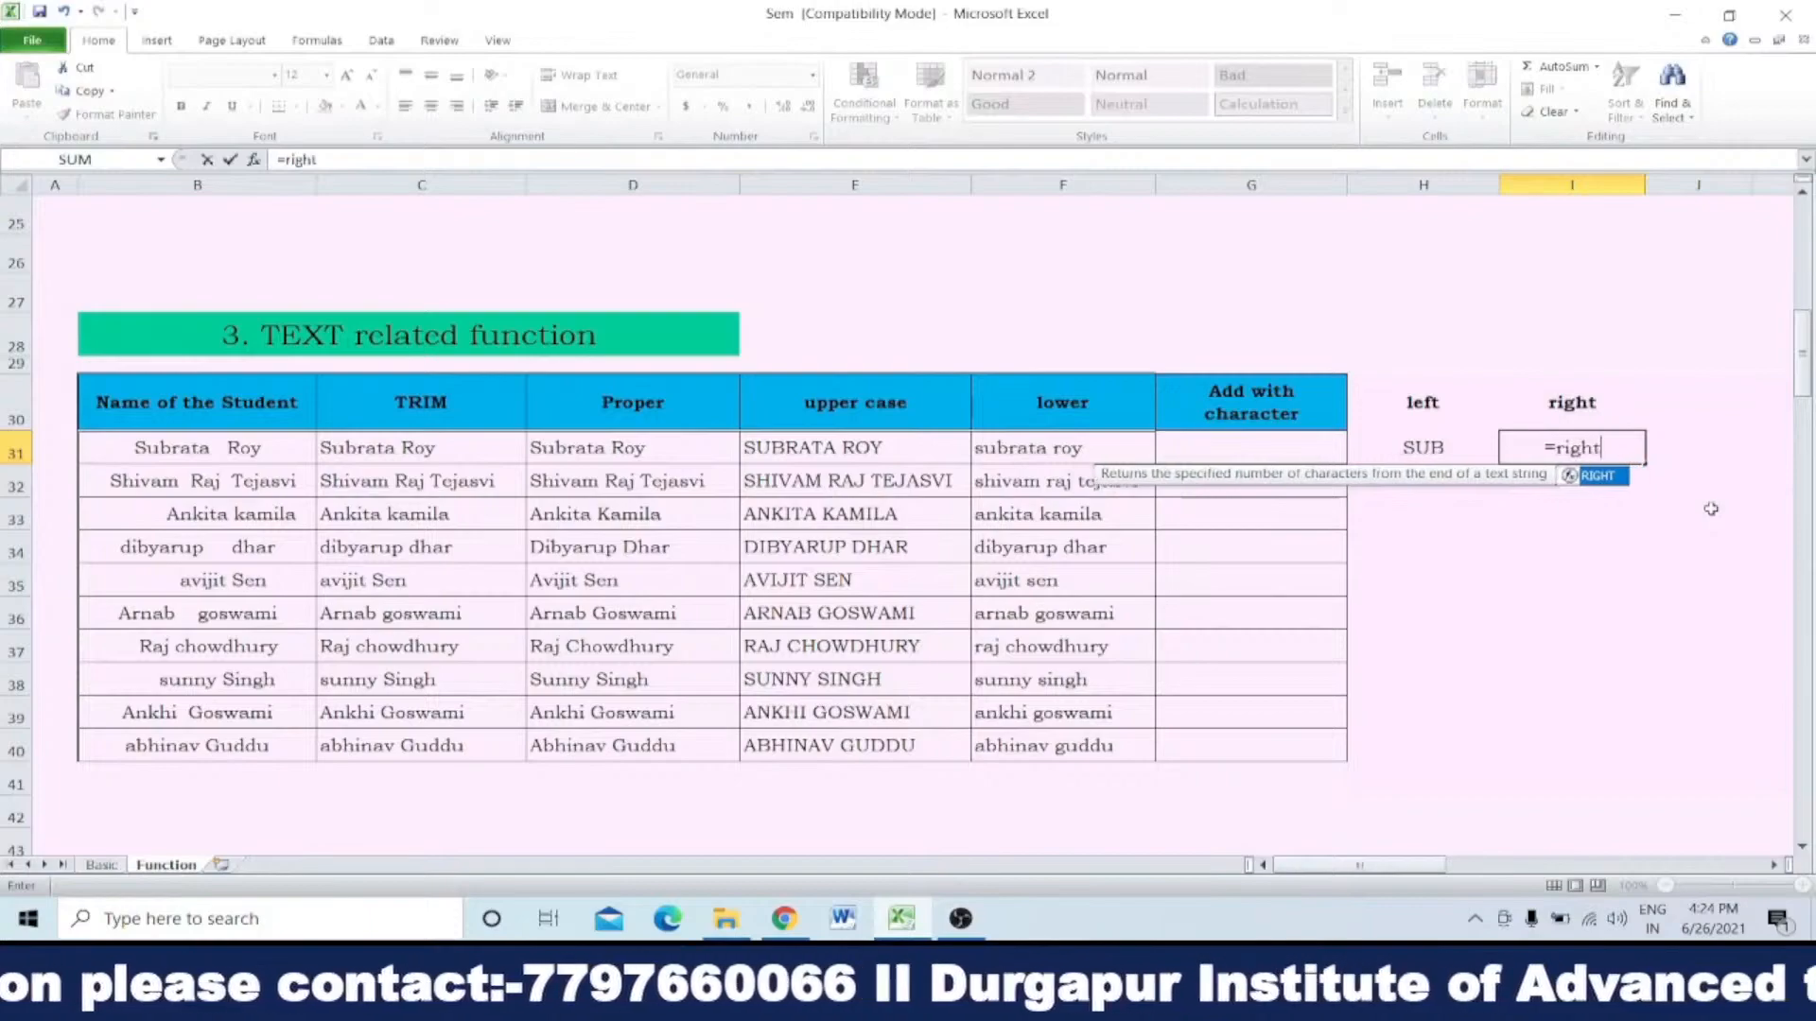
pyautogui.write('(')
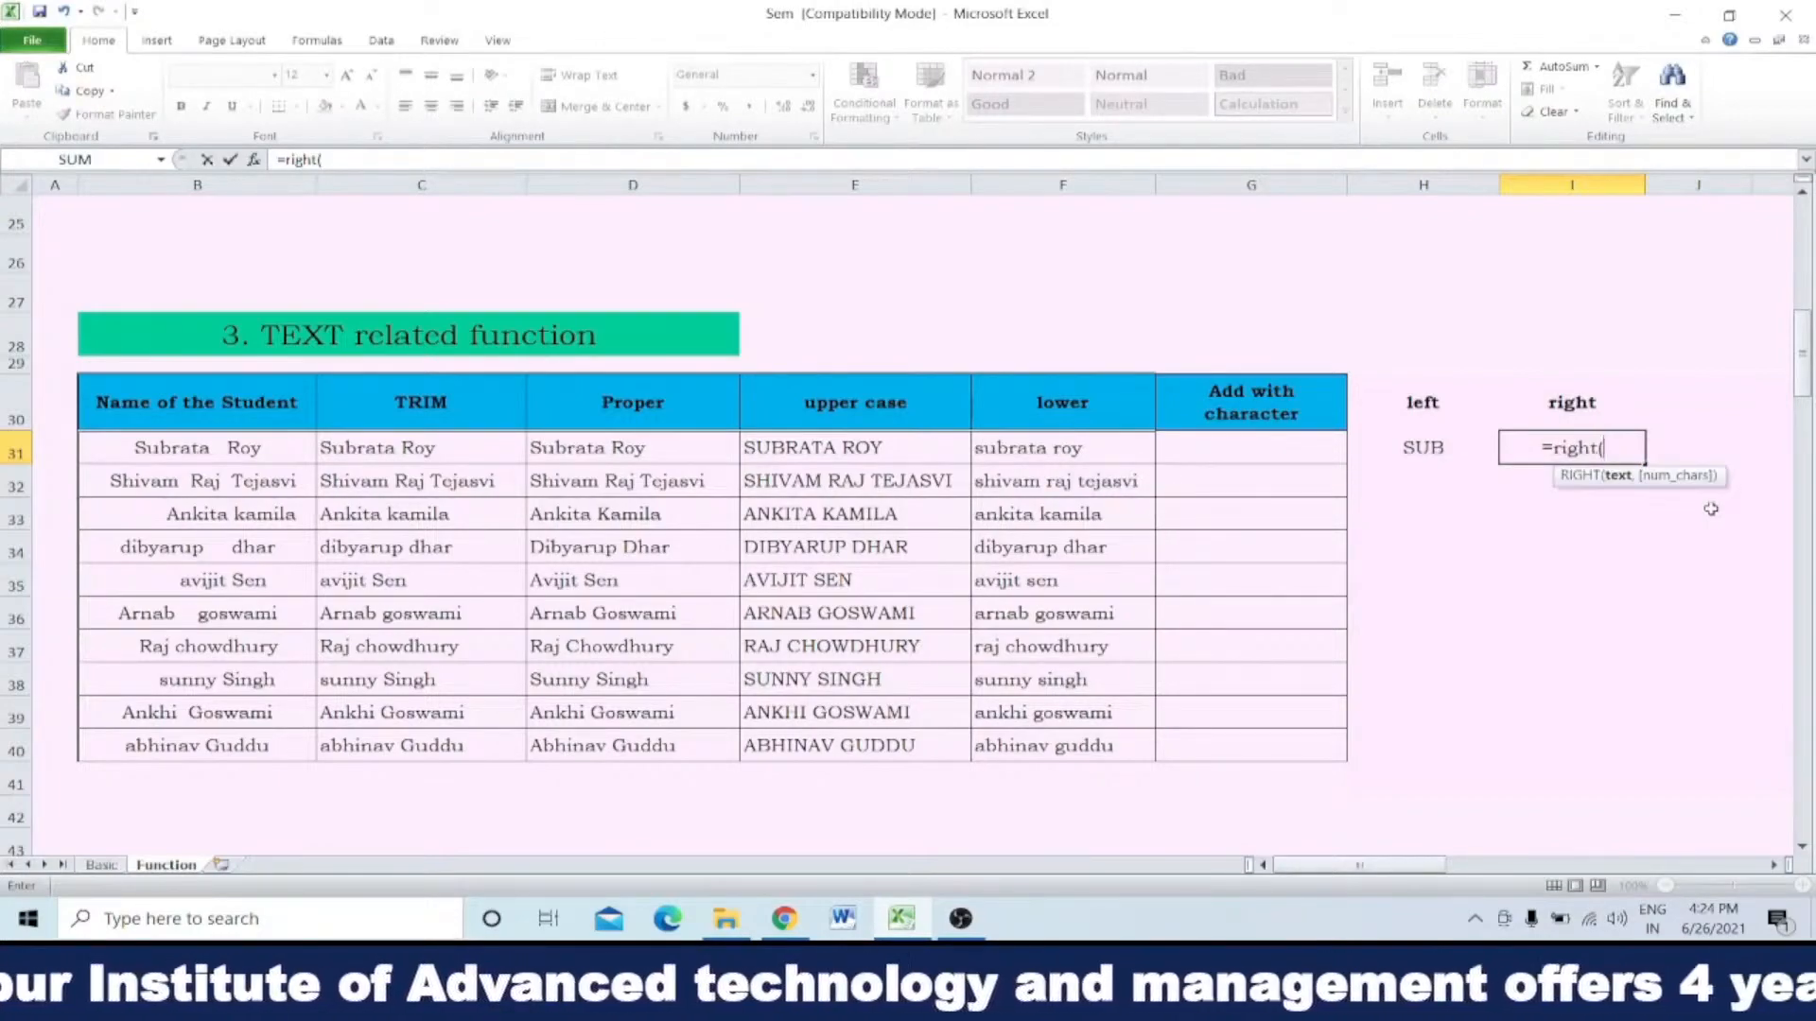
pyautogui.click(855, 447)
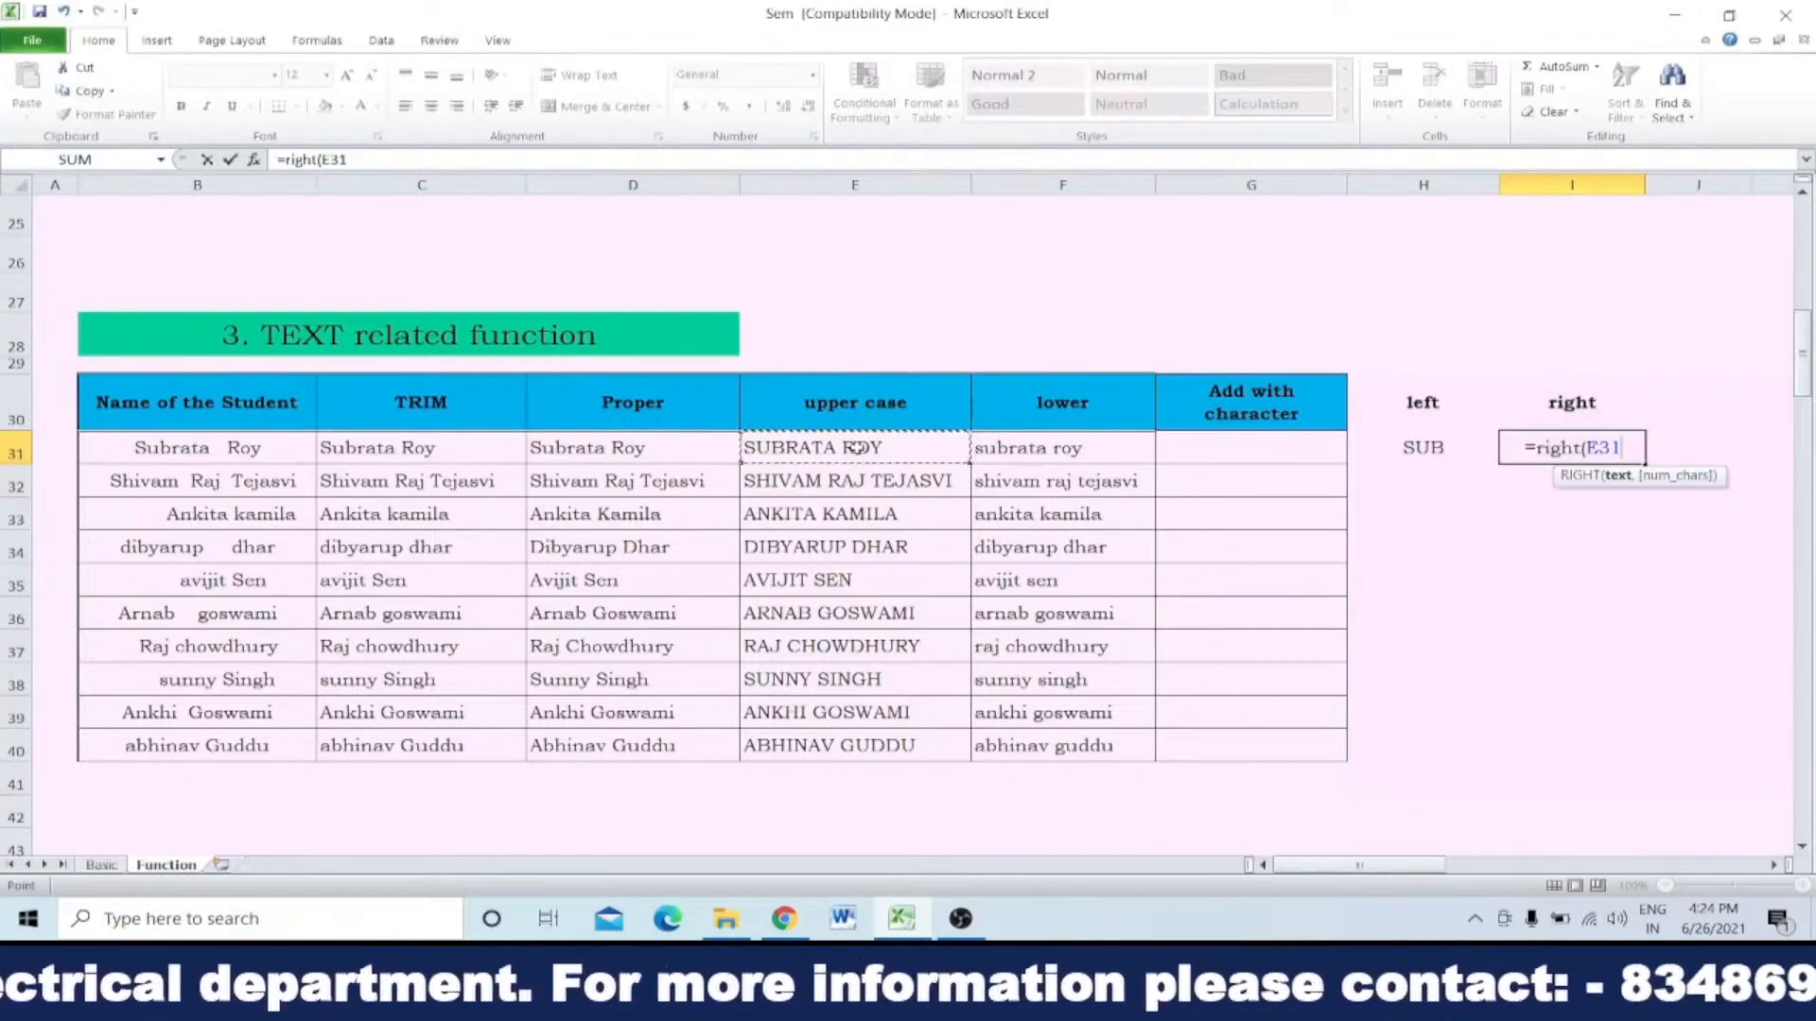
pyautogui.write(',5')
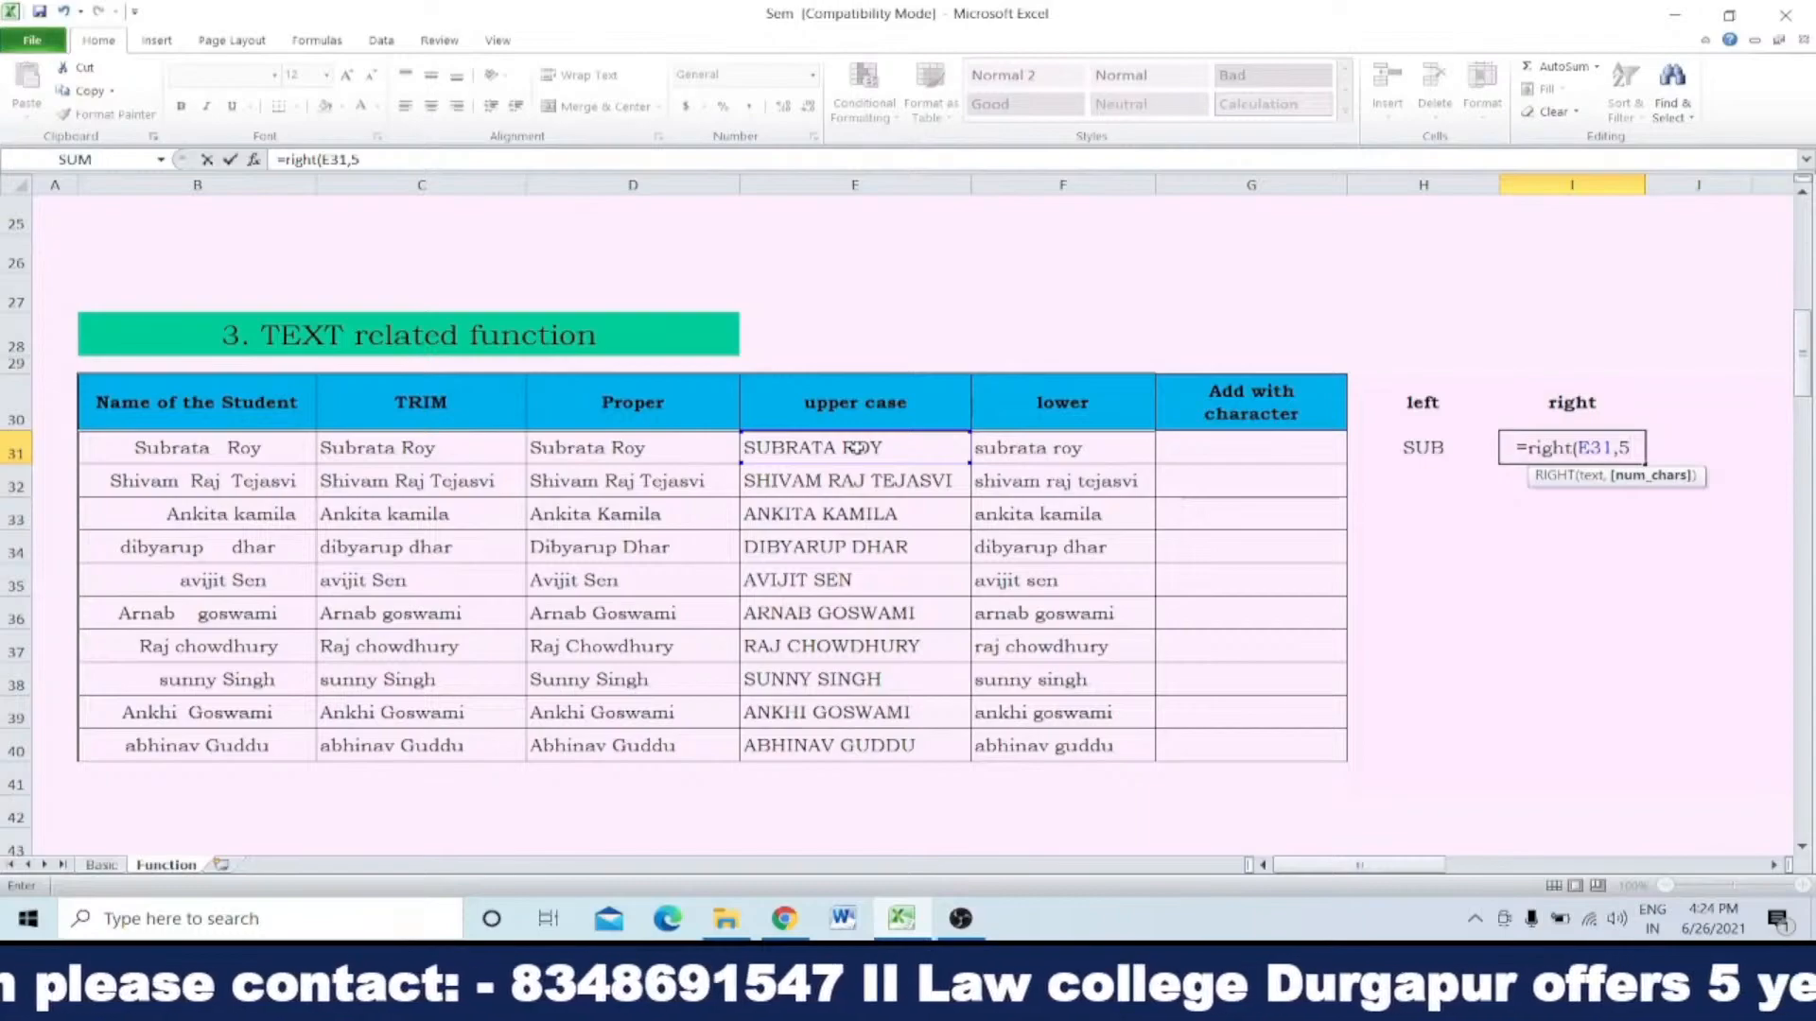
pyautogui.write(')')
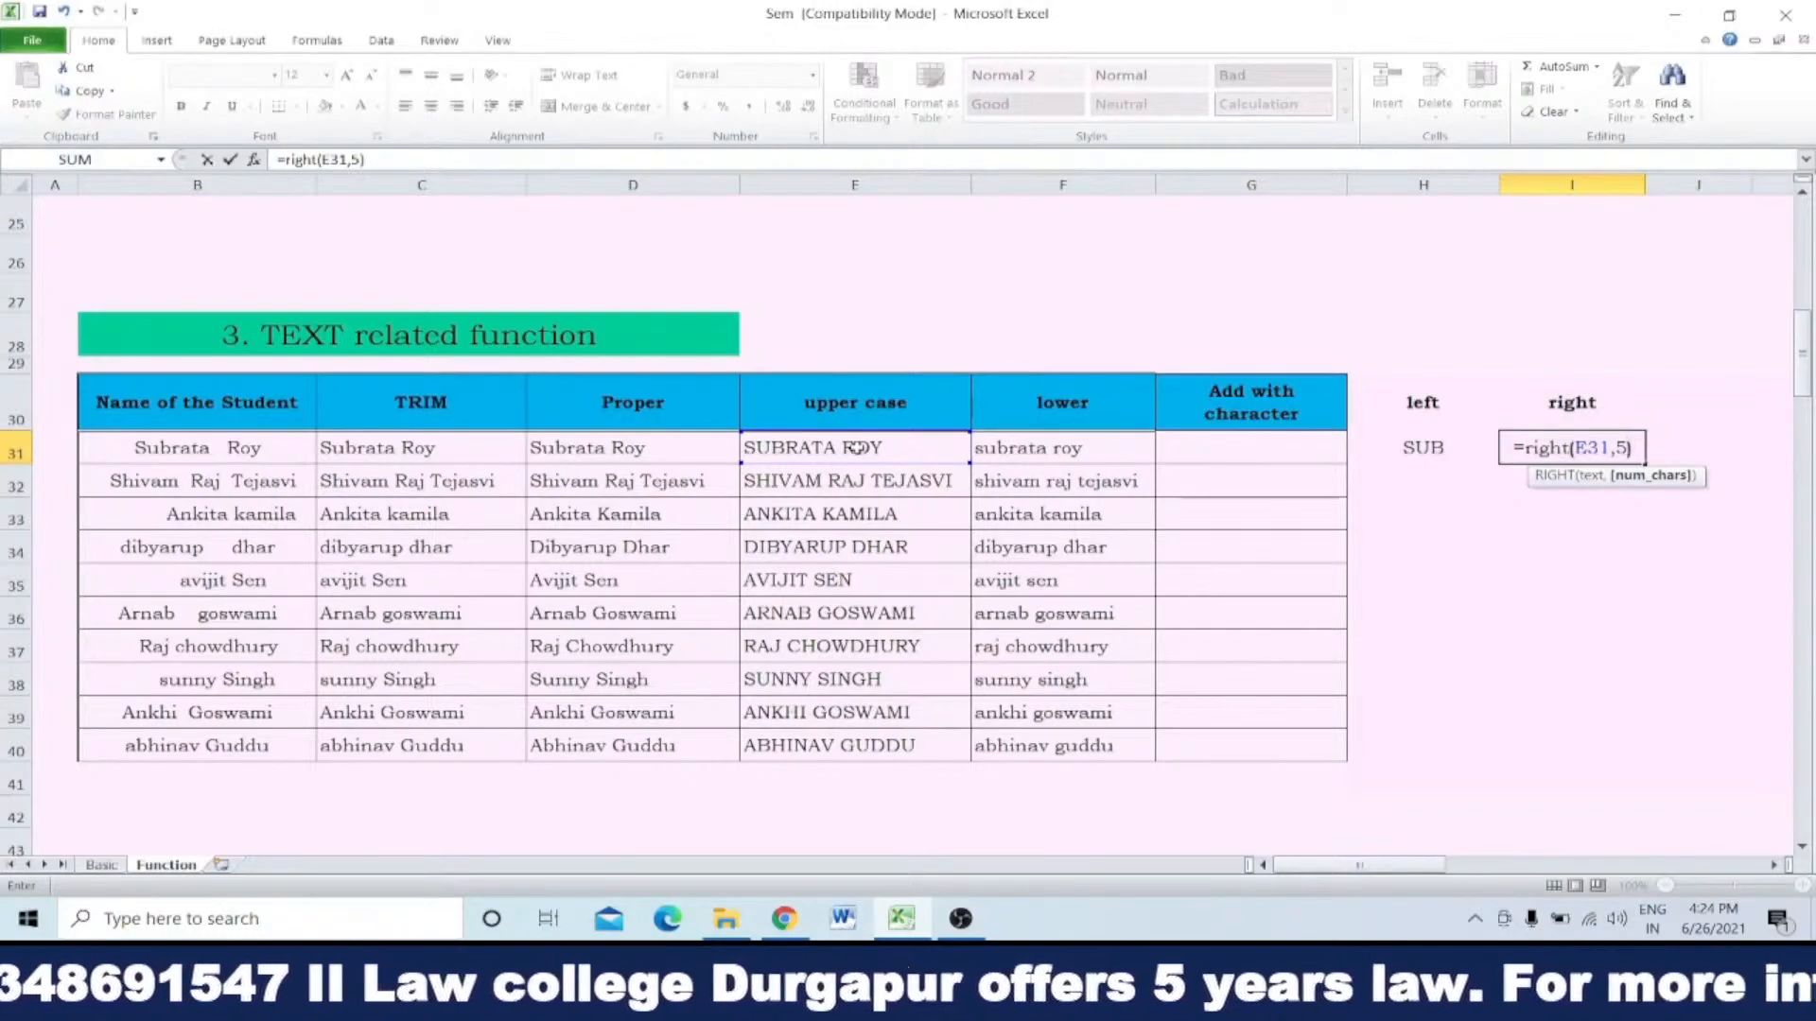
pyautogui.press('Return')
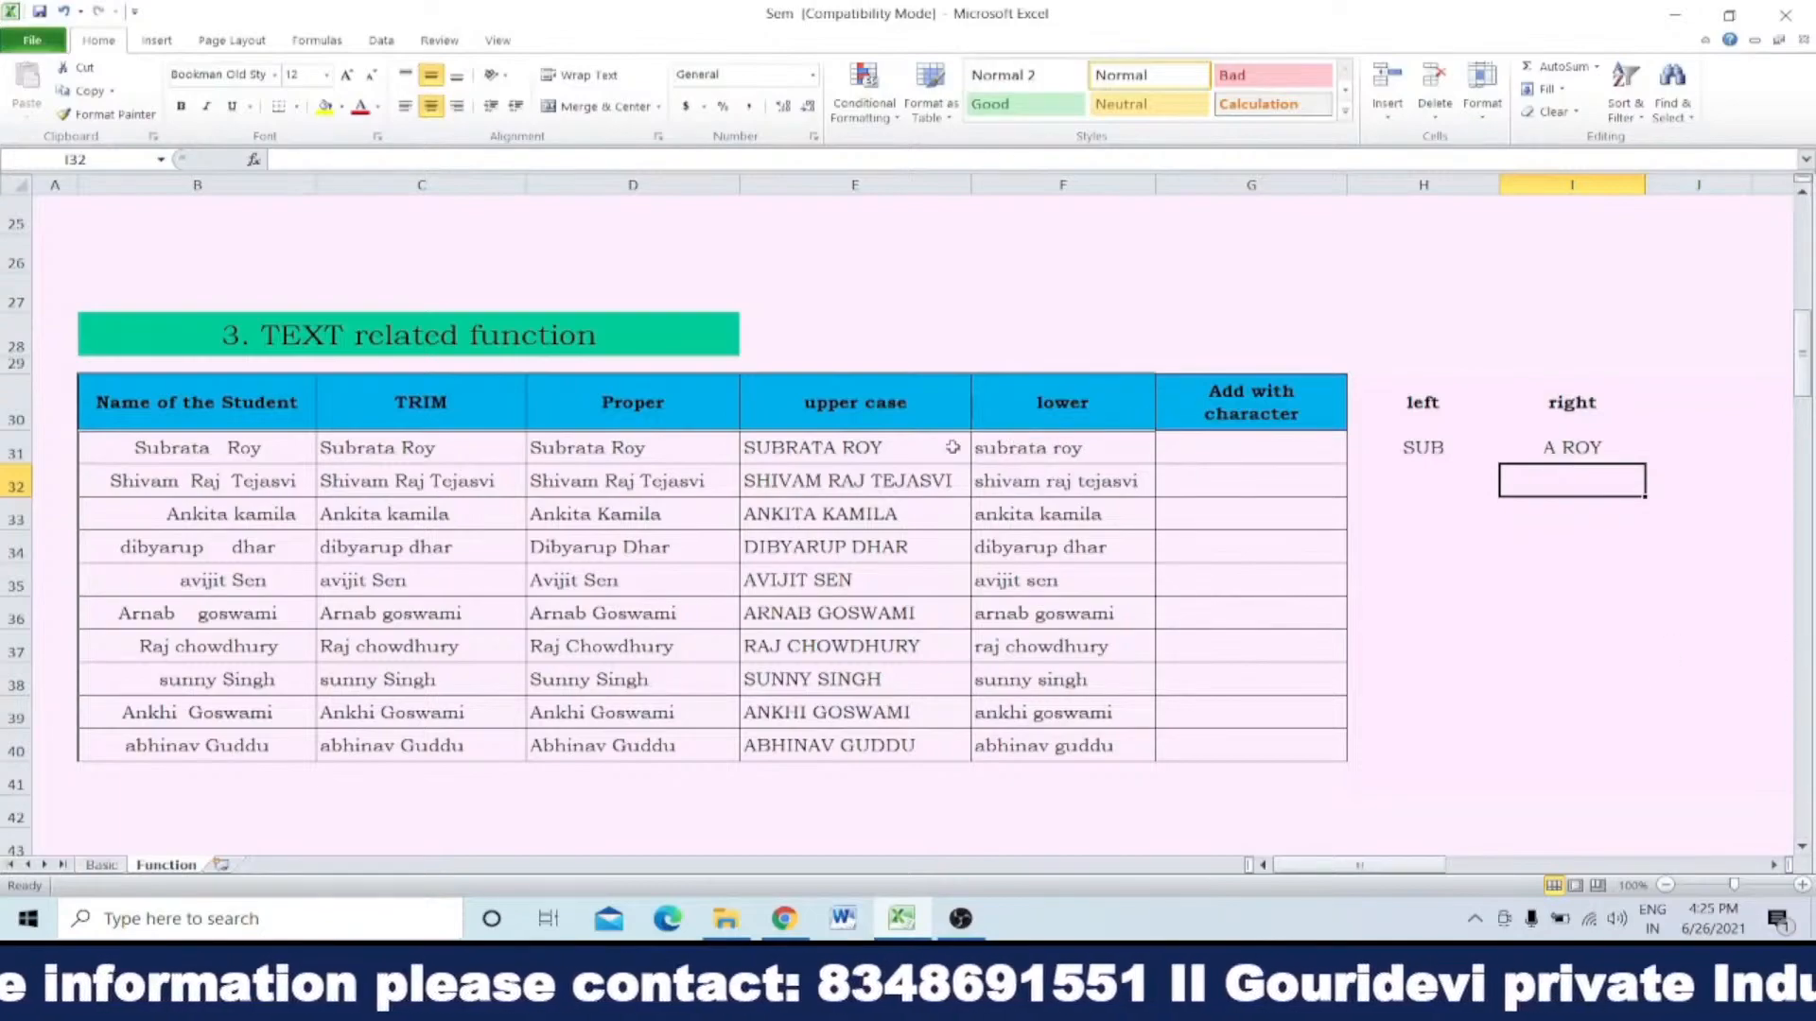
# Step: Examine the text and character-count arguments of the RIGHT formula in I31, leaving the formula as it is
pyautogui.click(1564, 449)
pyautogui.doubleClick(1564, 449)
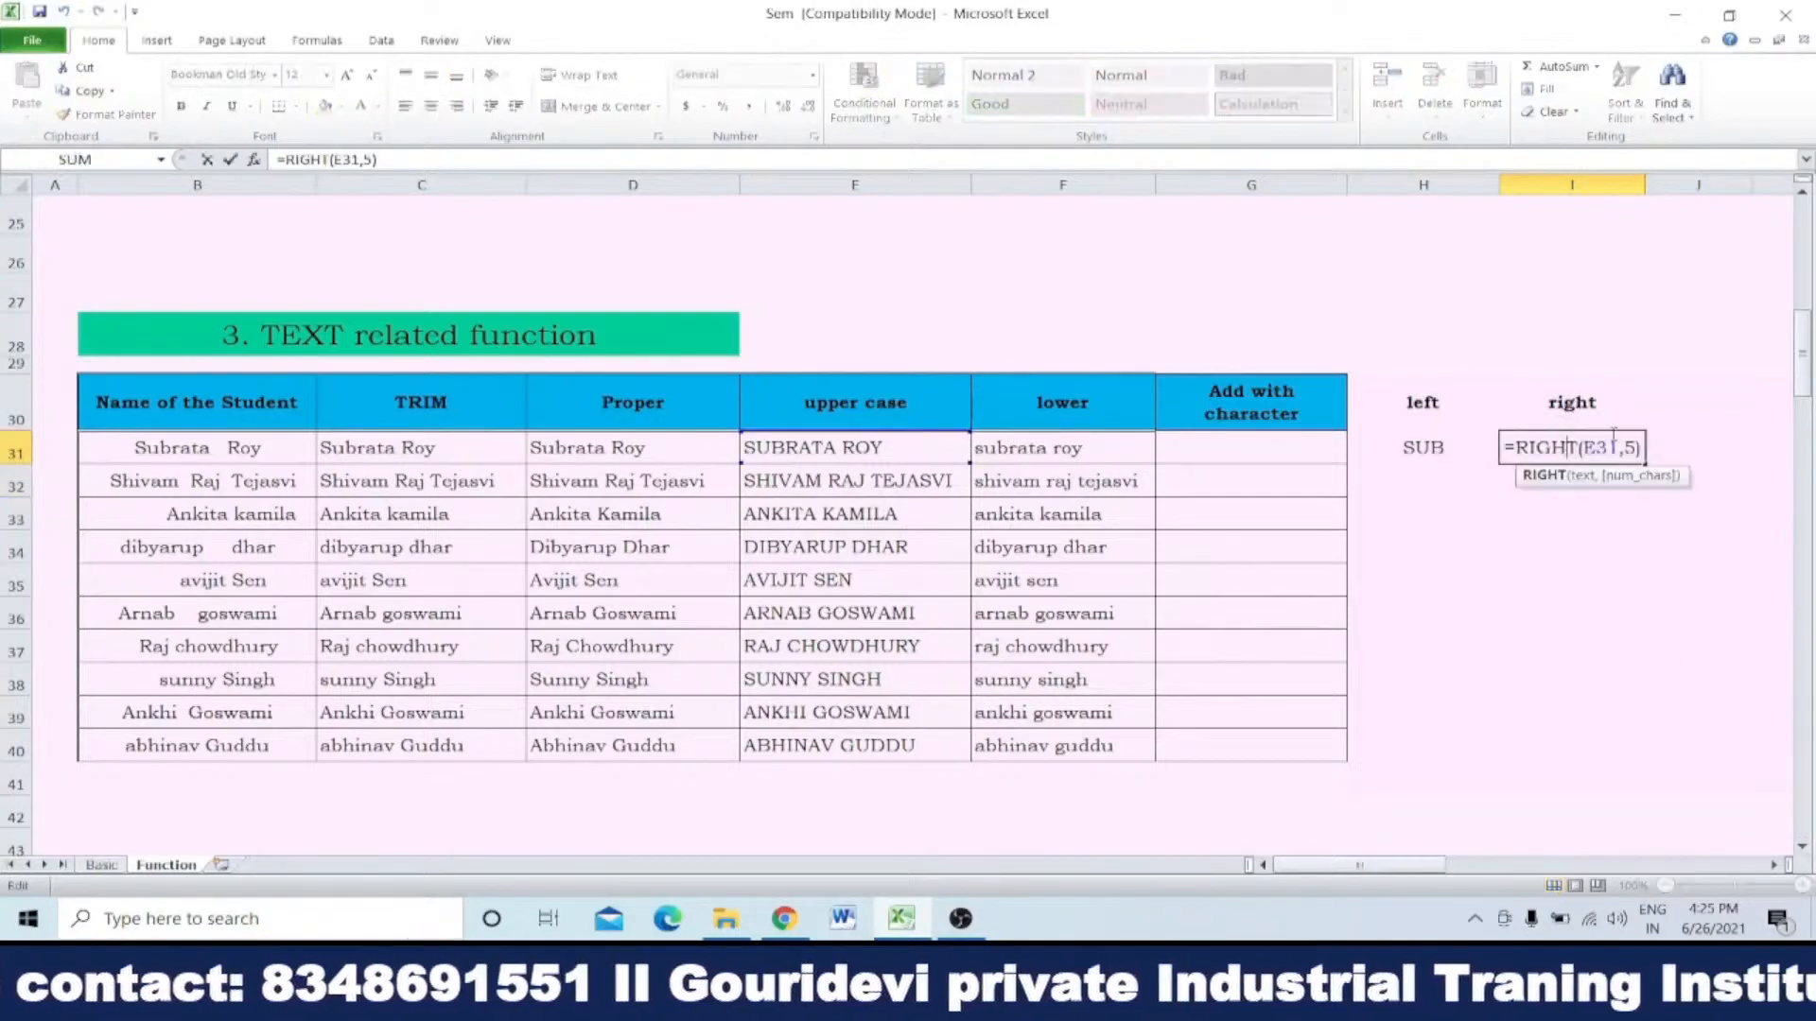
pyautogui.click(1621, 477)
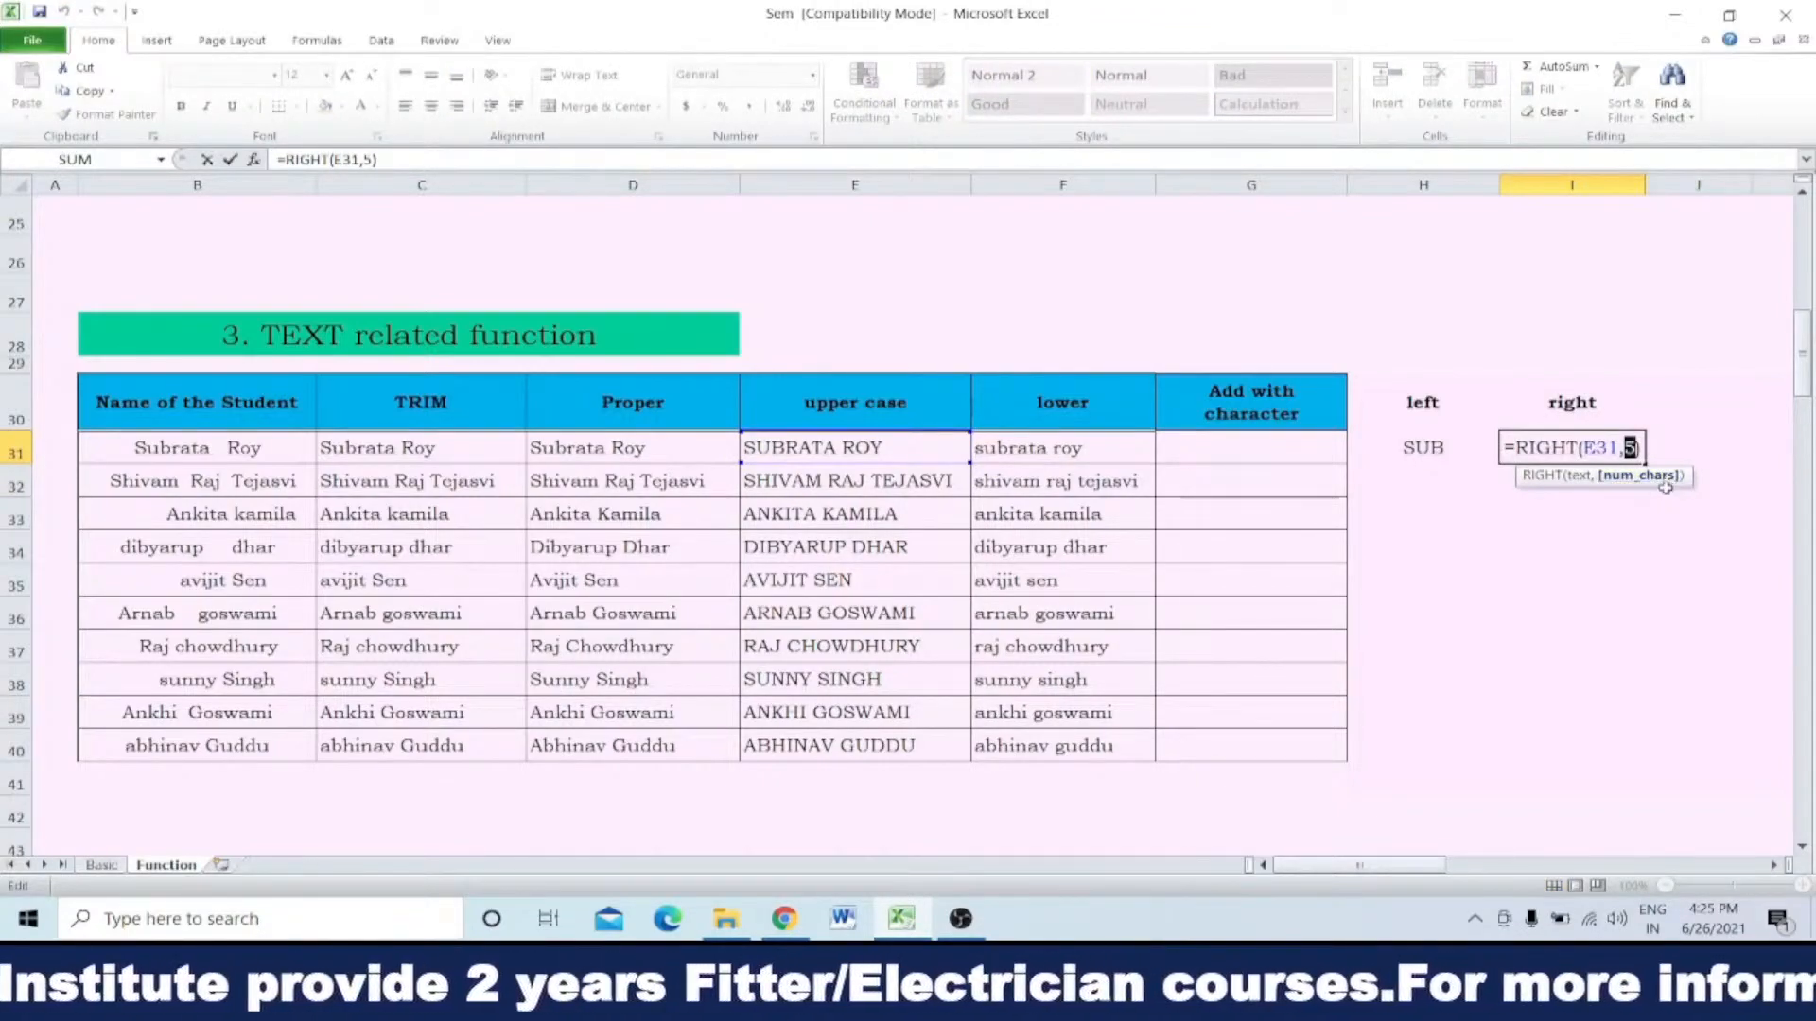
pyautogui.click(898, 452)
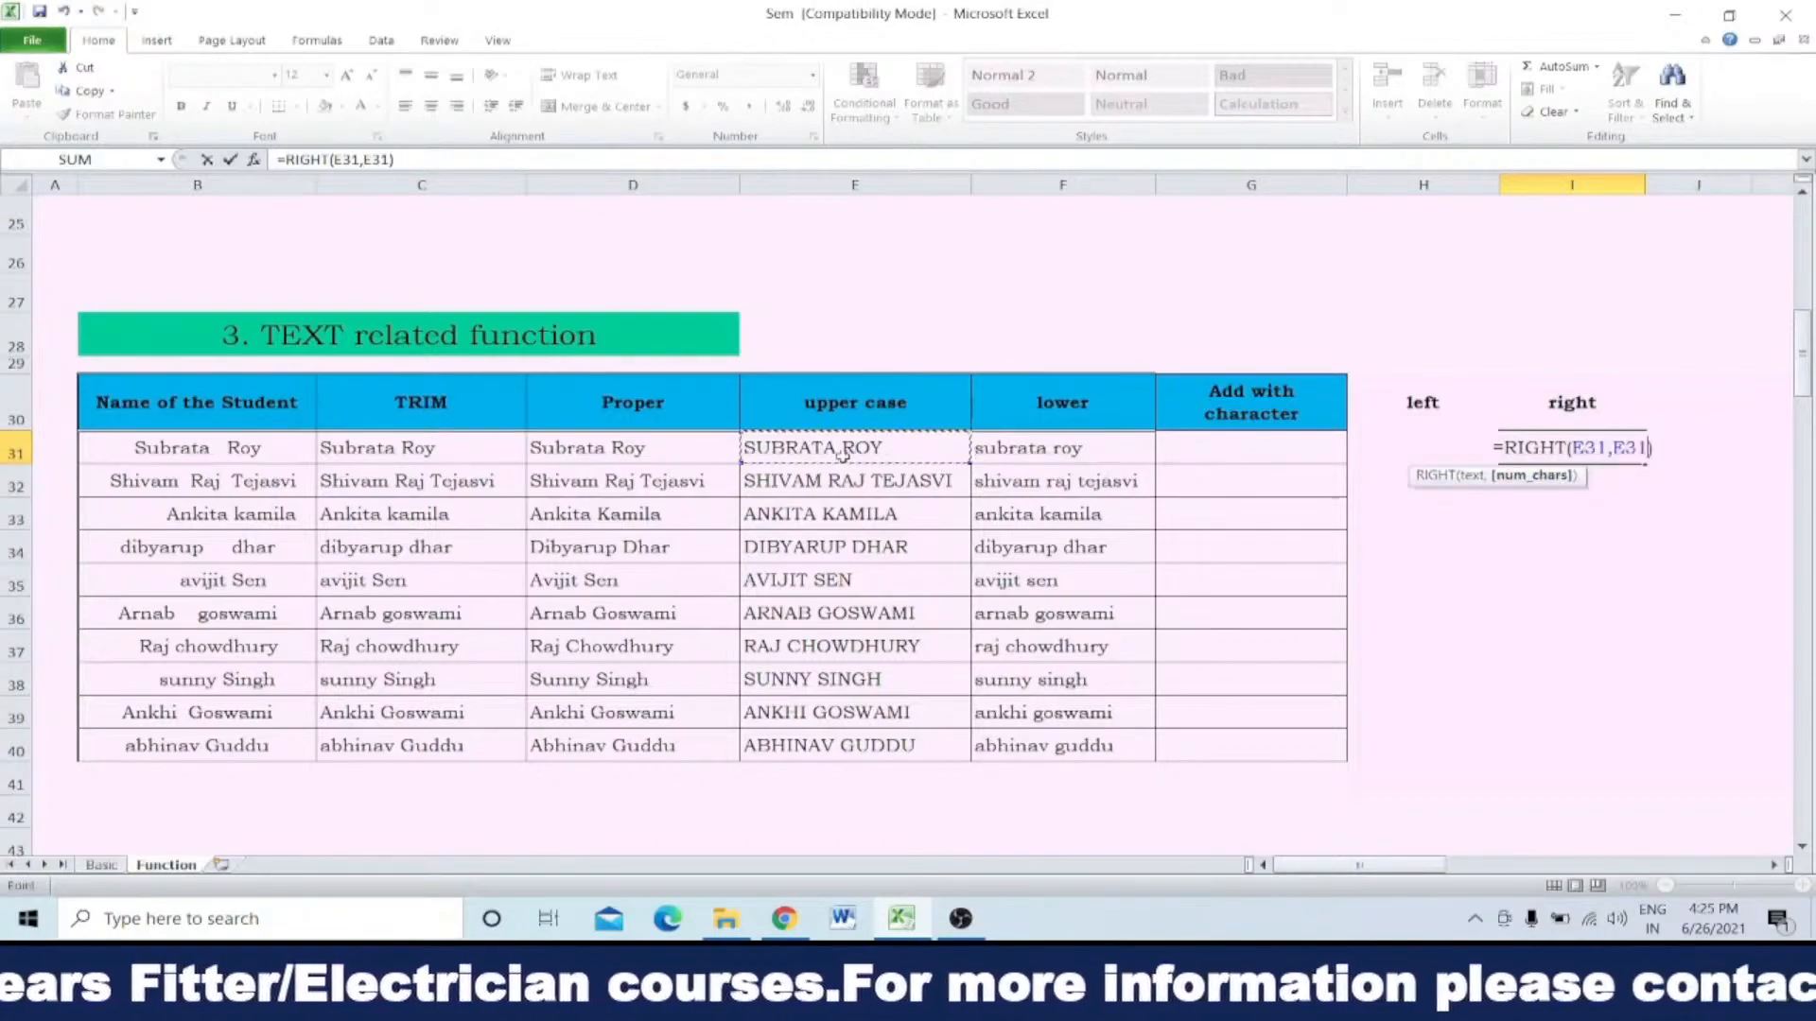
pyautogui.press('Escape')
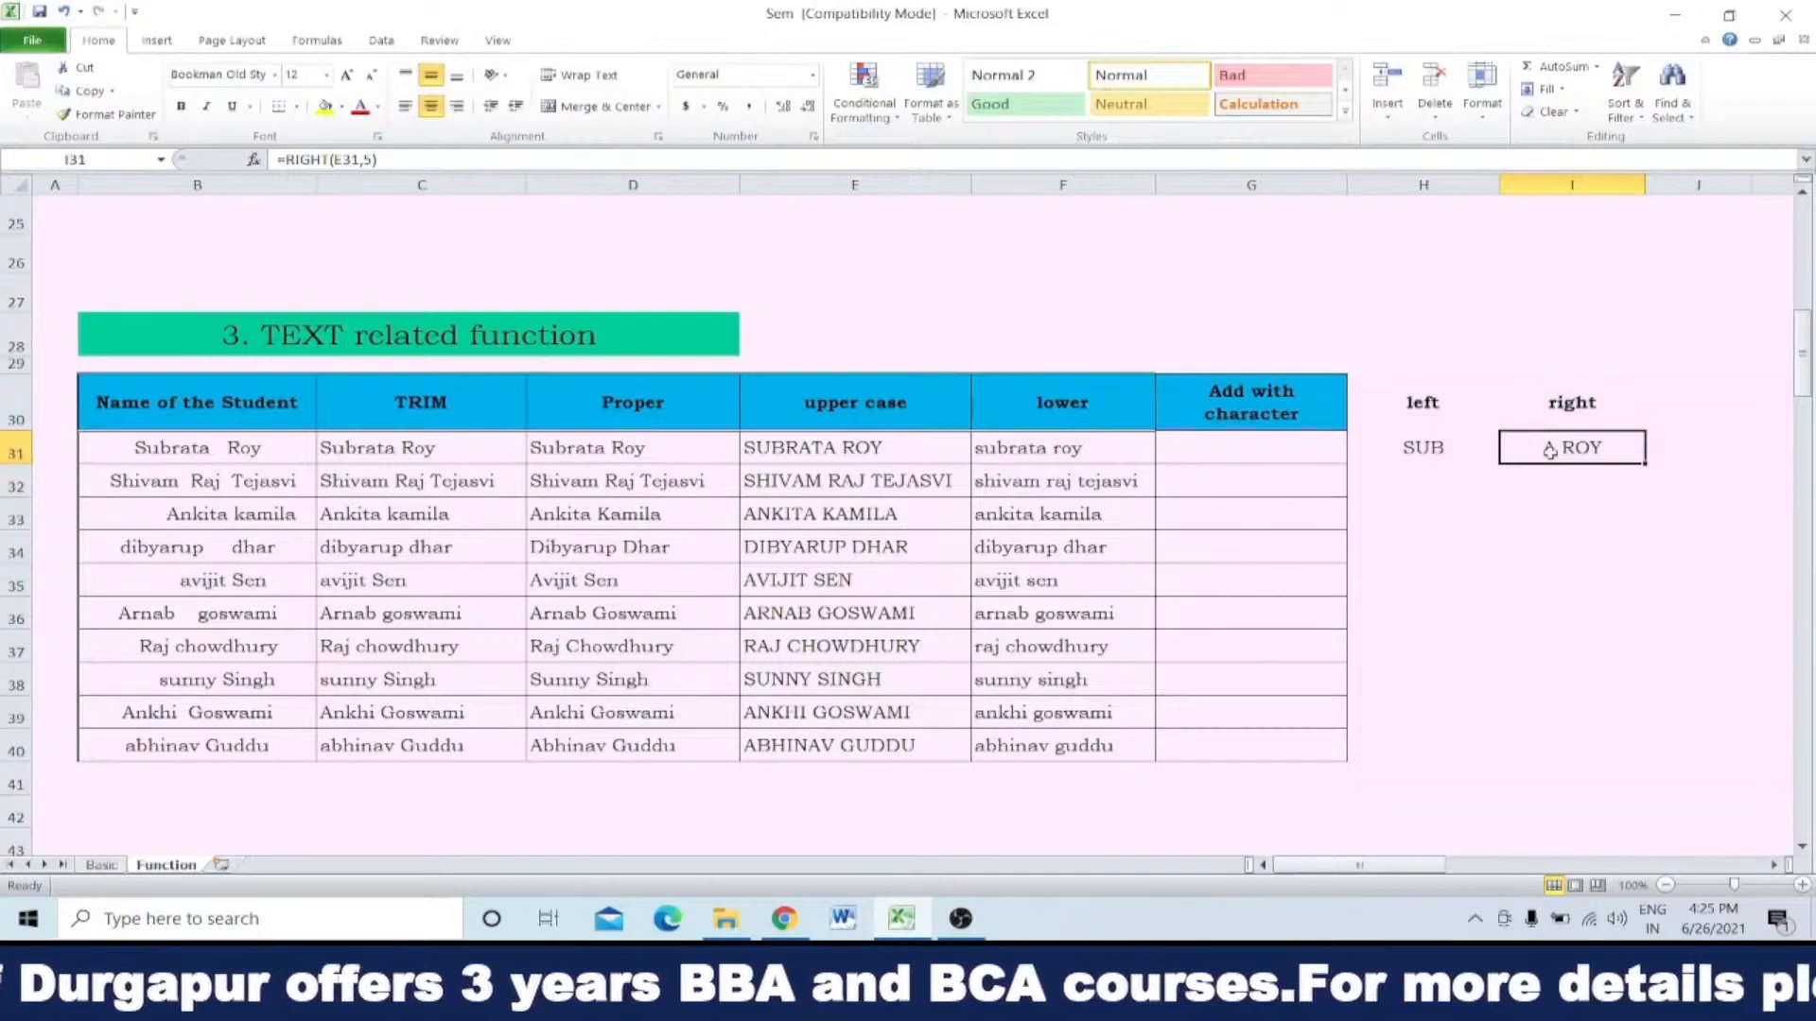
# Step: Fill the LEFT formula from H31 down to H40, and refill the range with the character count set to 1
pyautogui.click(1441, 450)
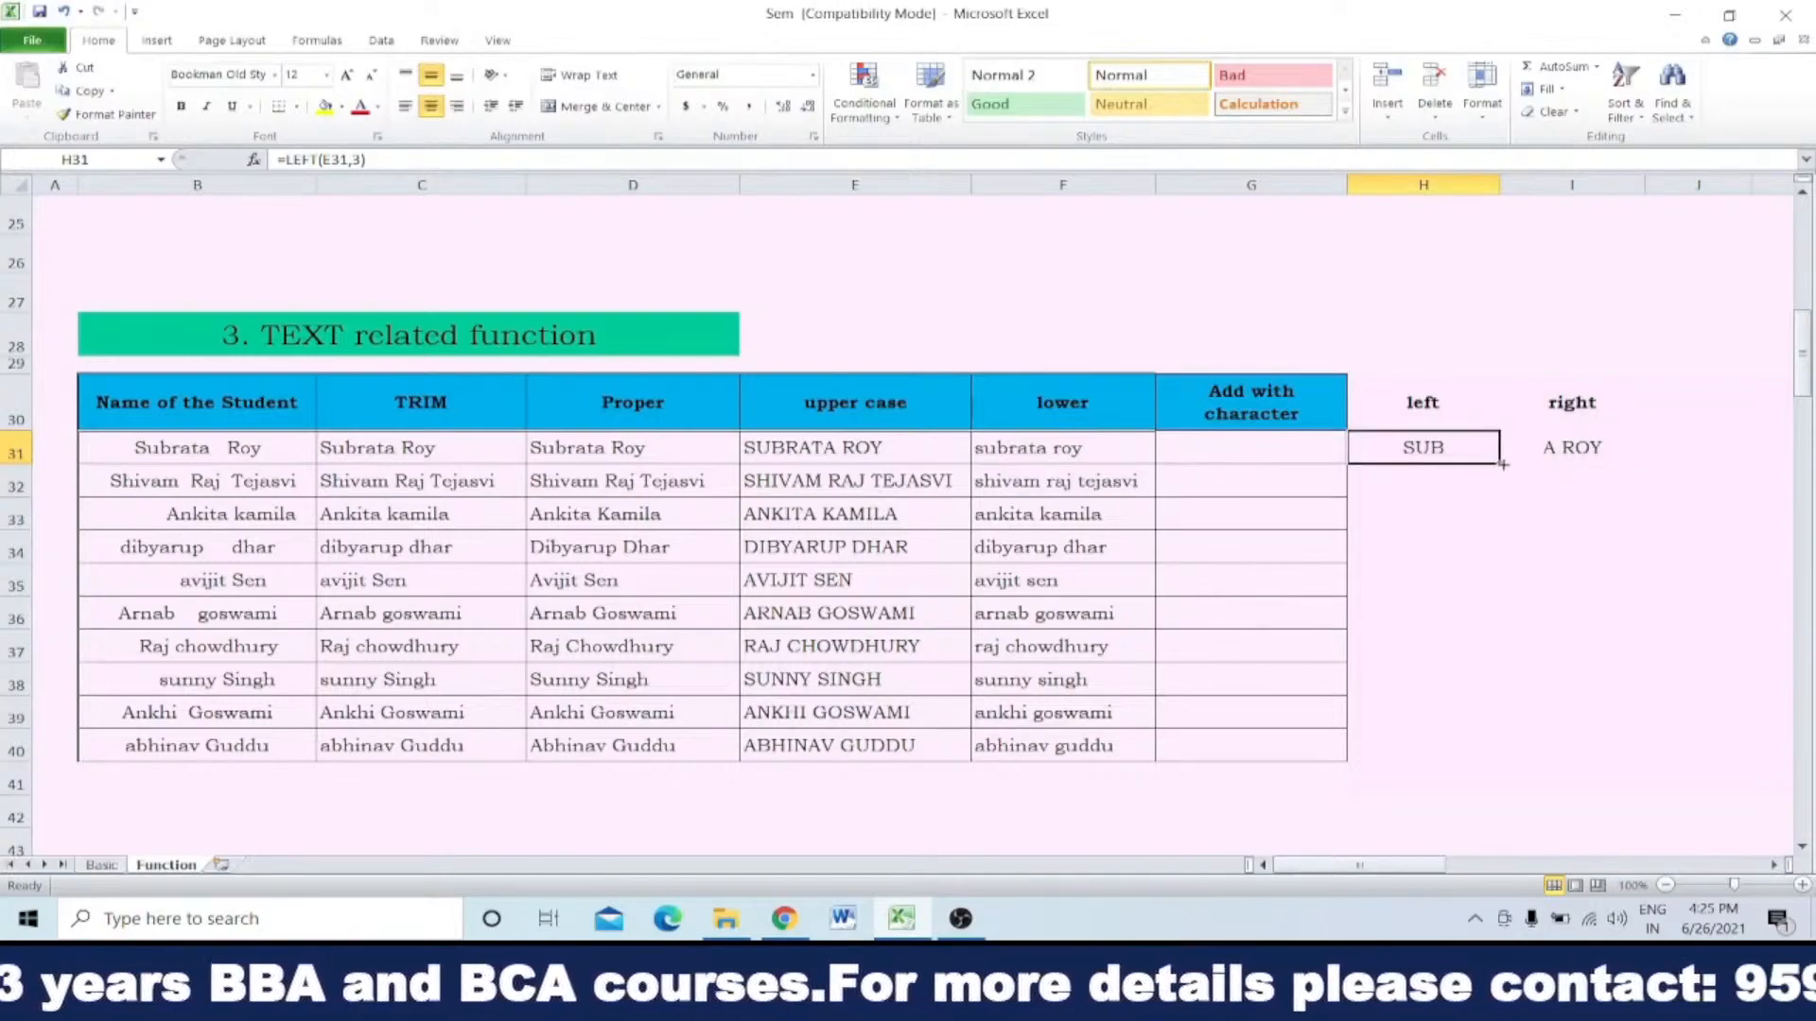
pyautogui.doubleClick(1501, 463)
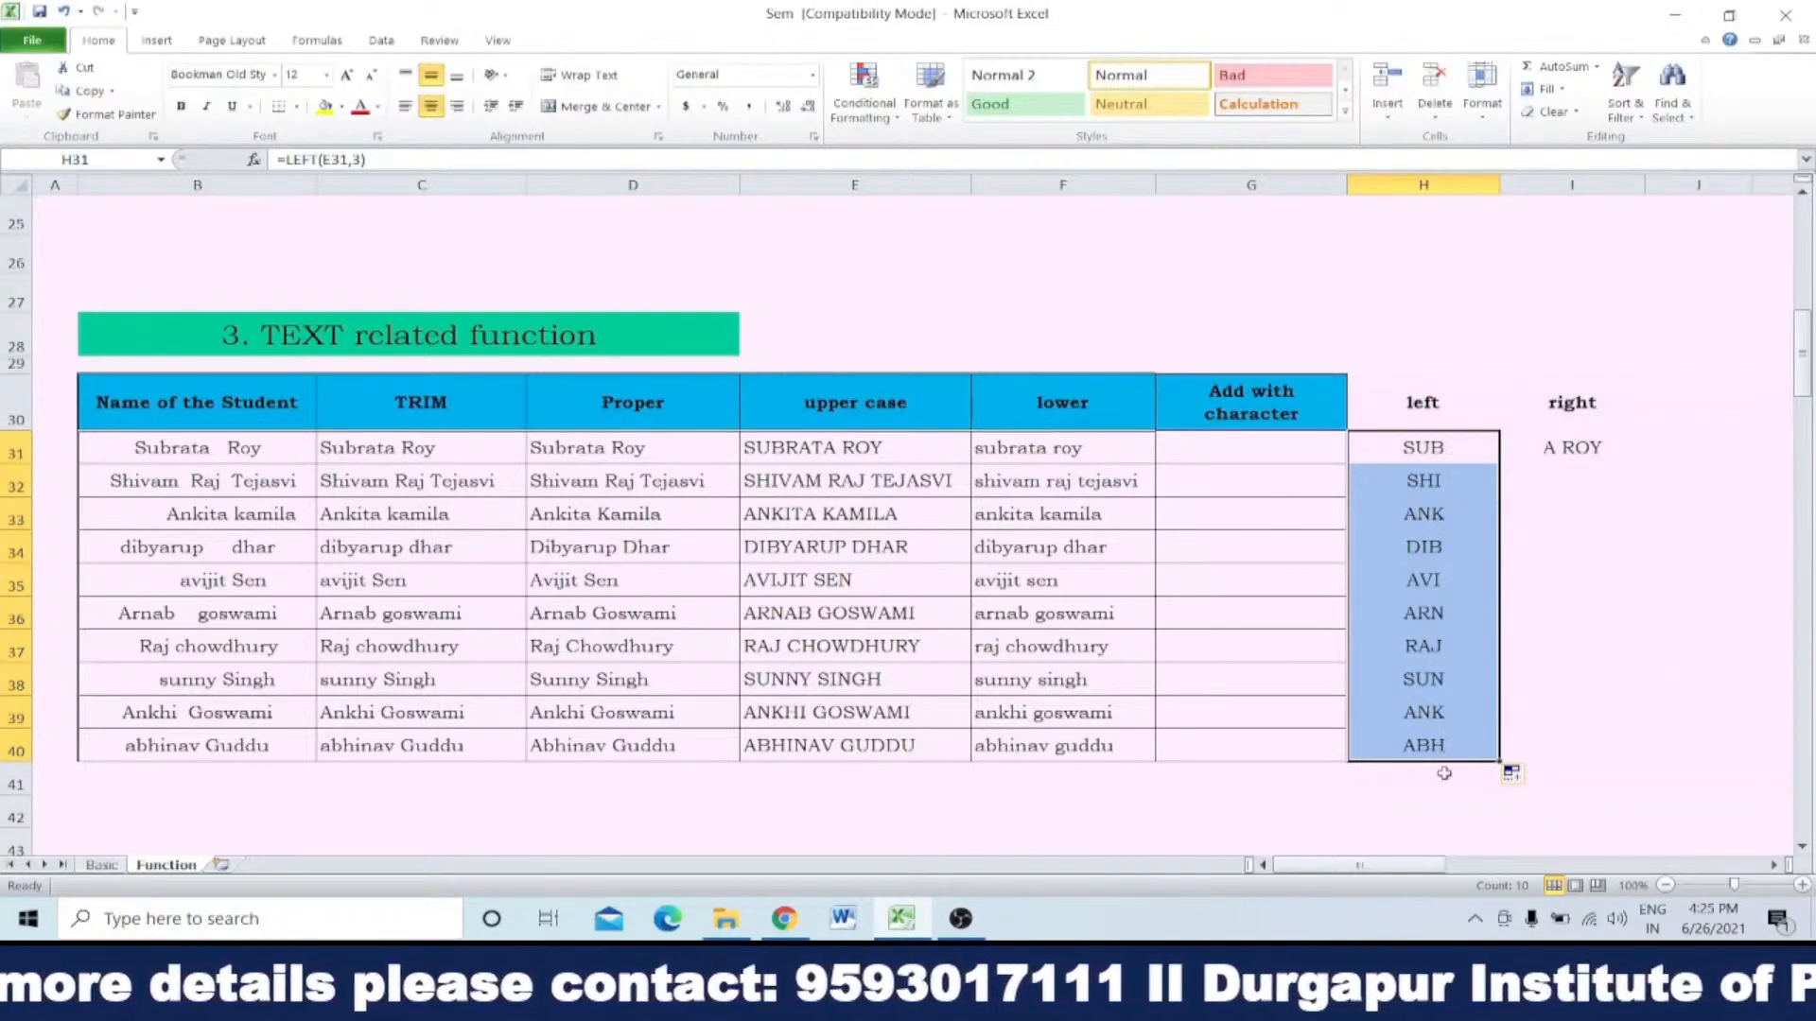
pyautogui.doubleClick(1442, 454)
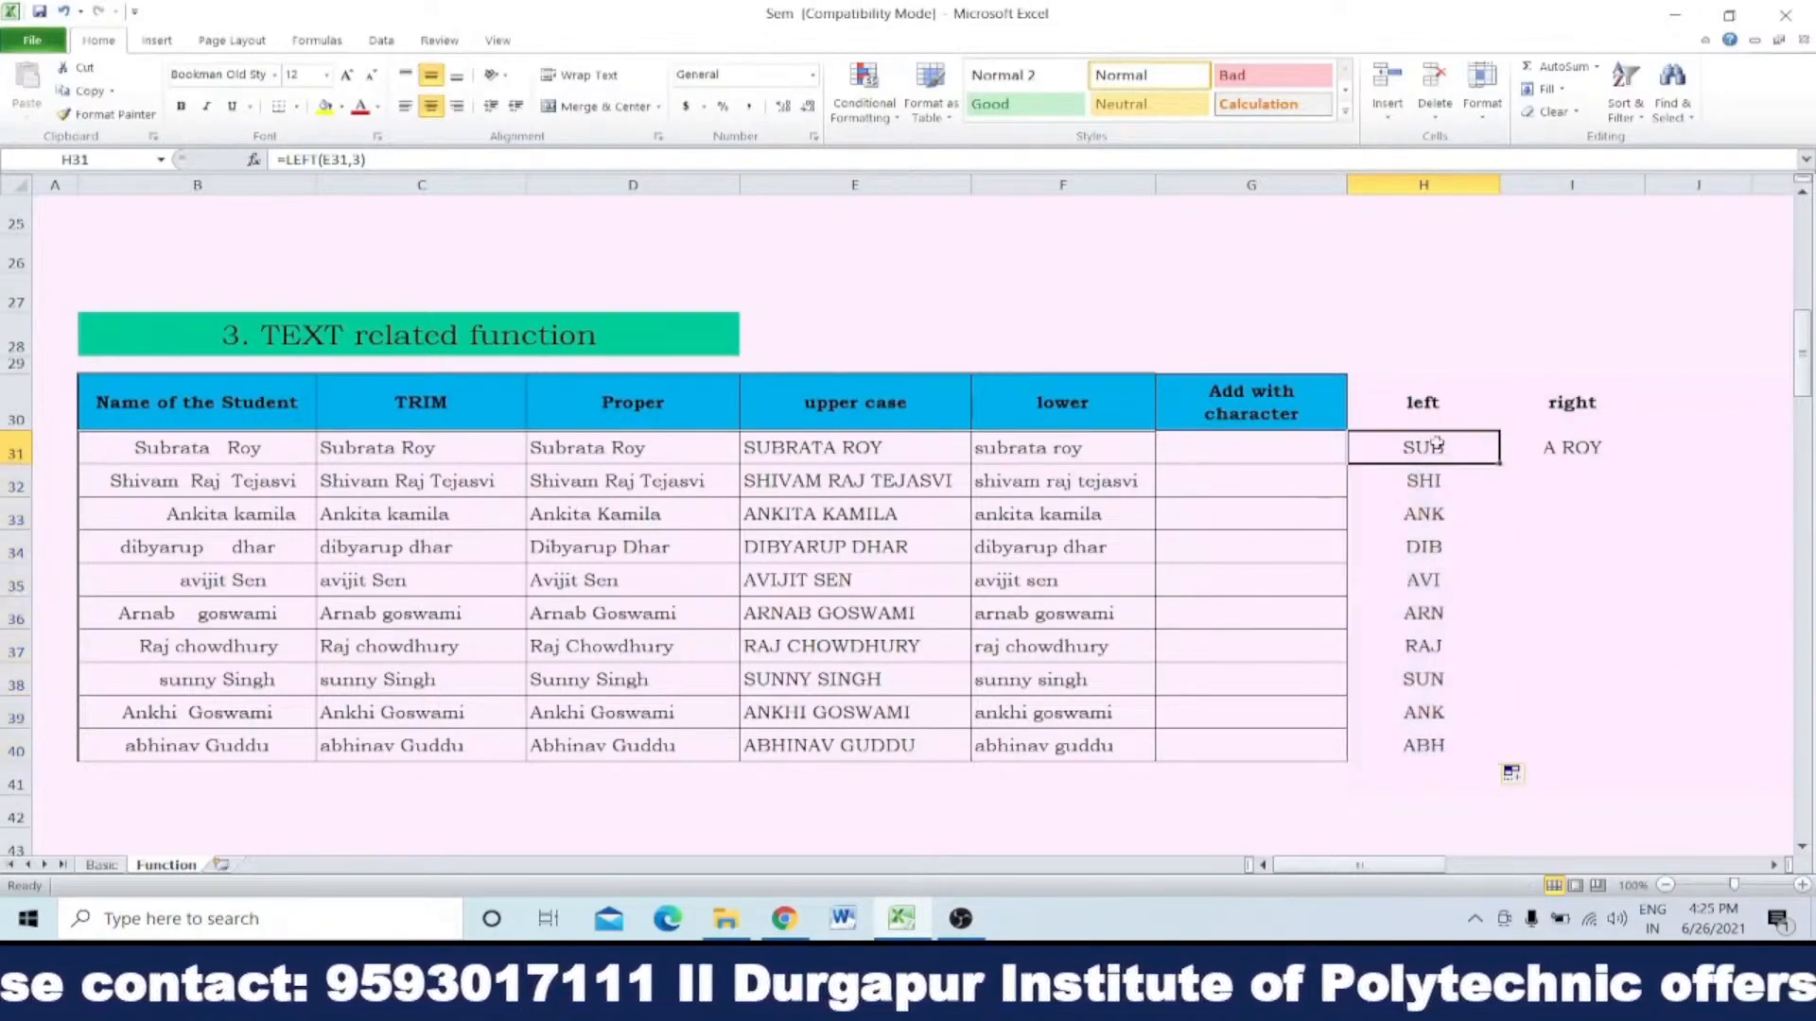
pyautogui.click(1479, 446)
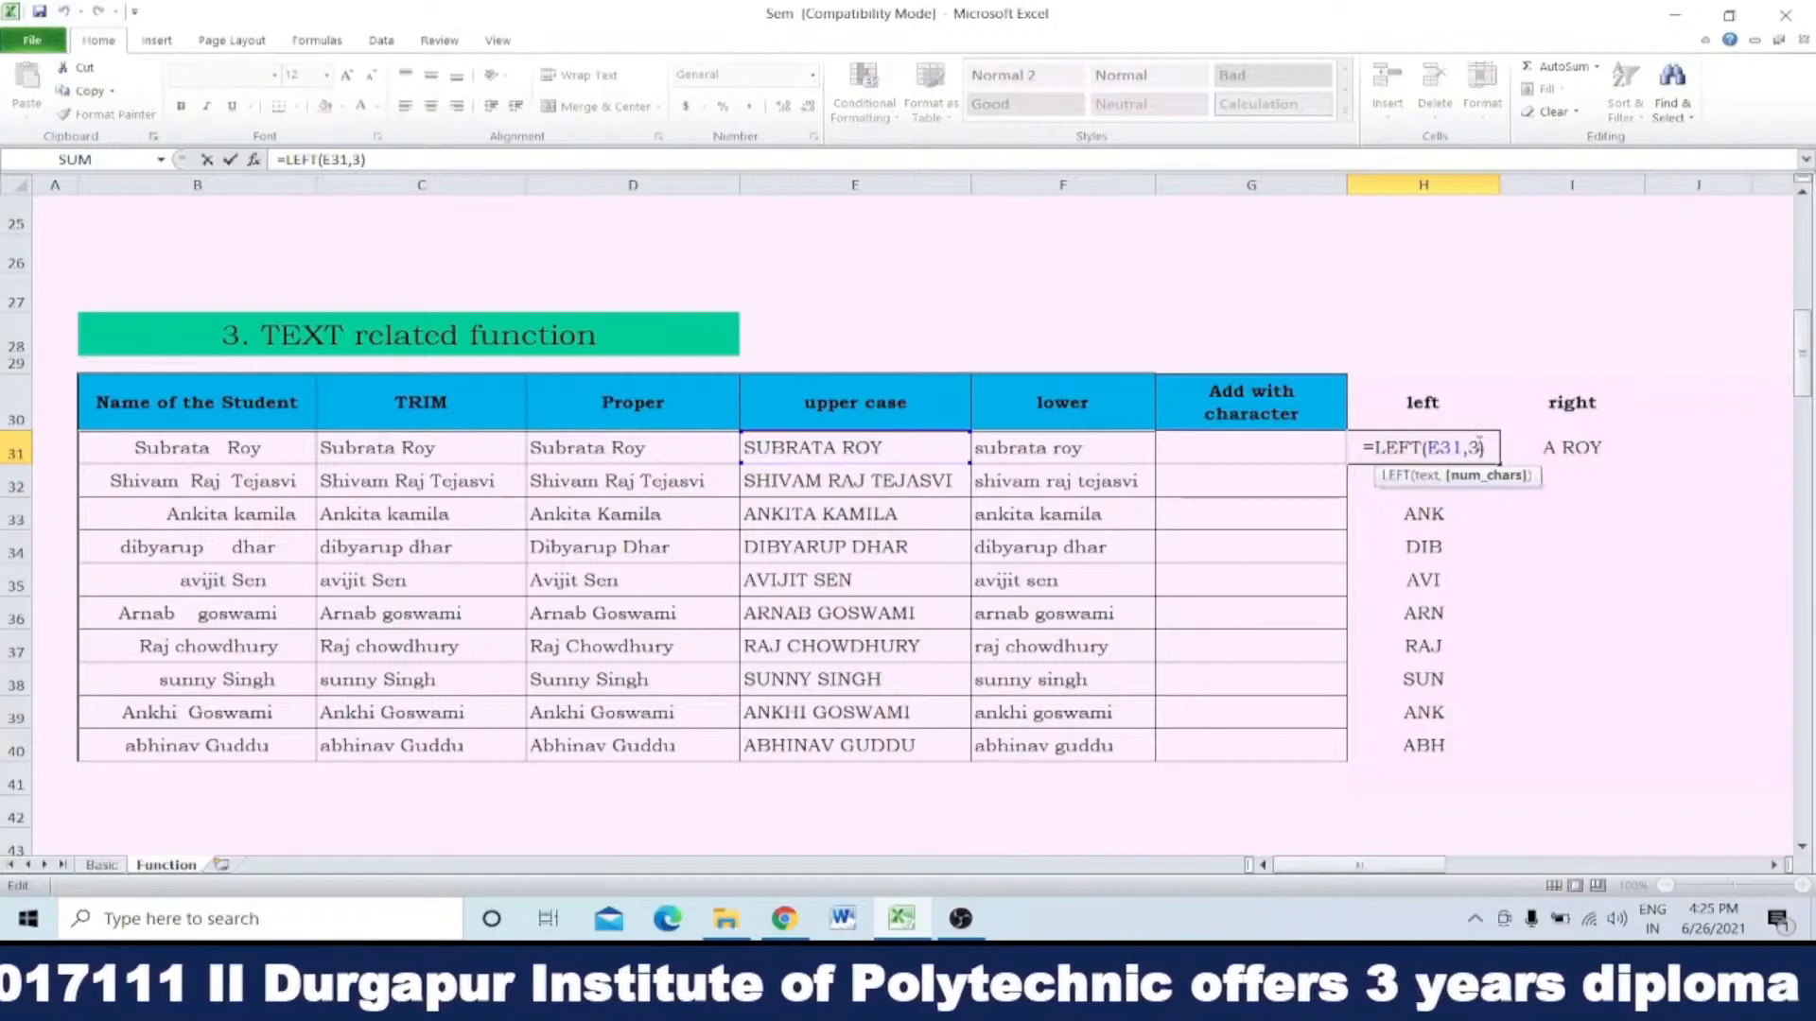
pyautogui.press('BackSpace')
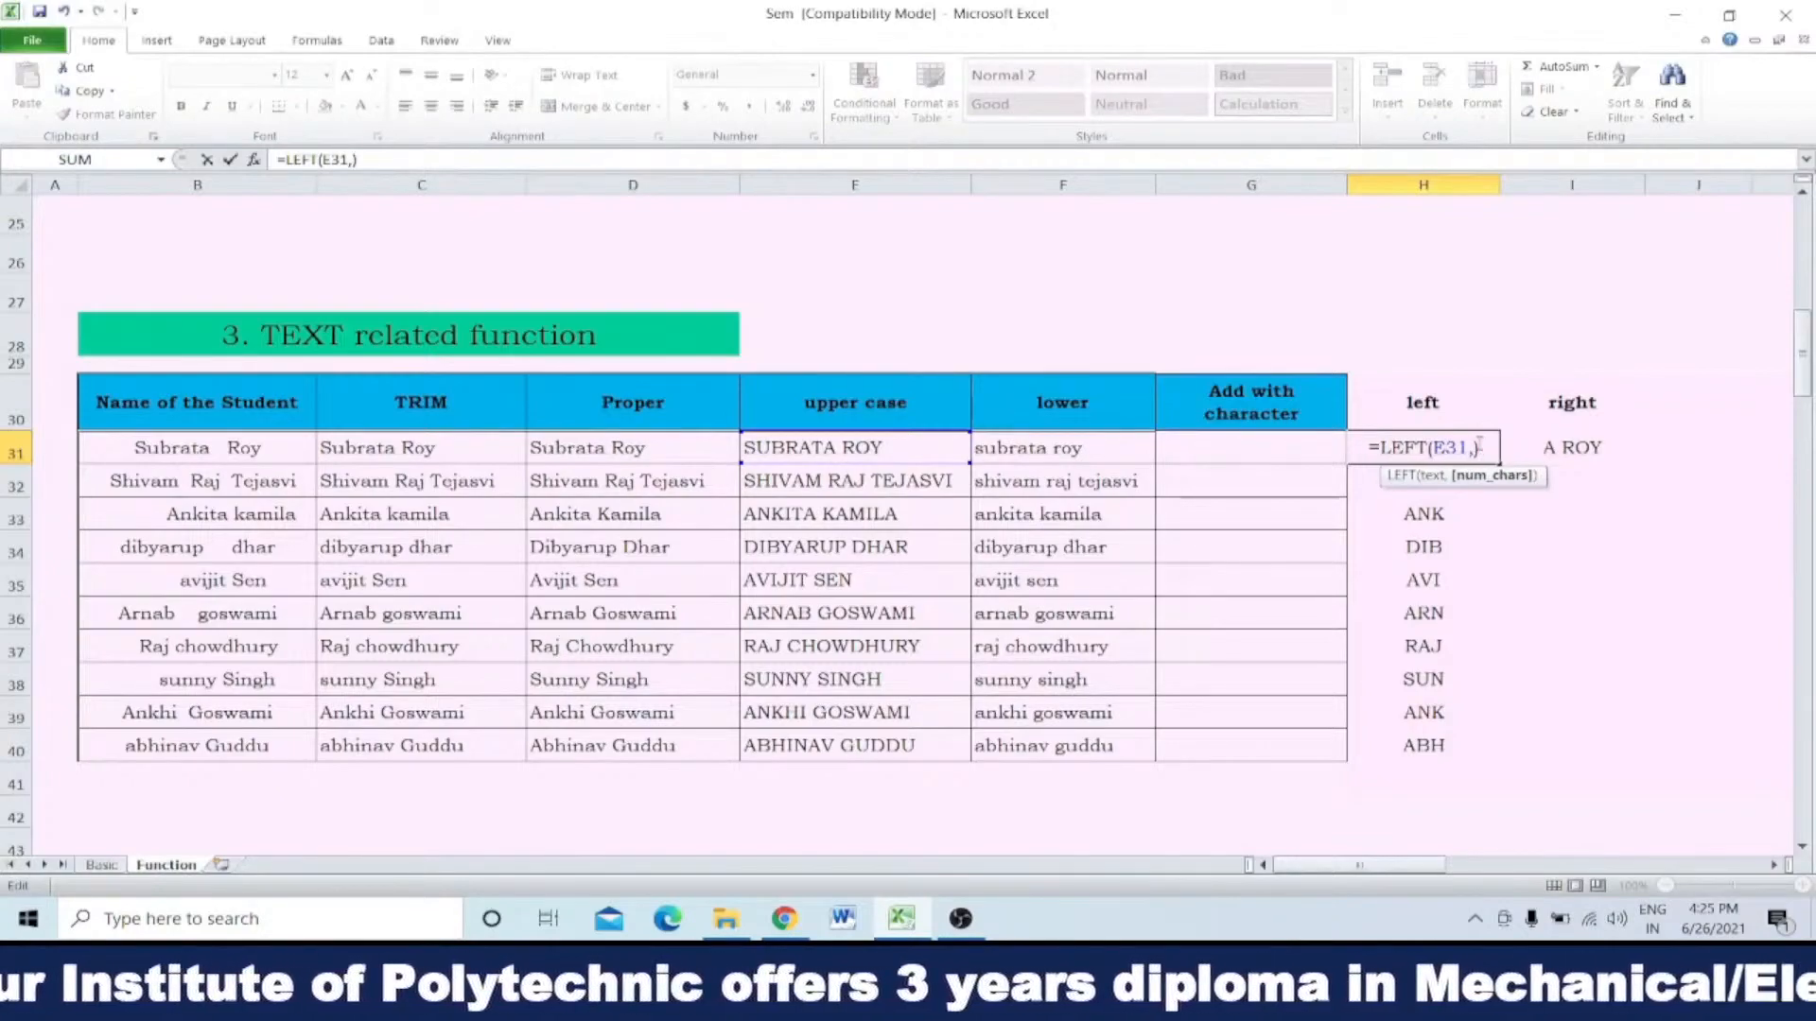
pyautogui.write('1')
pyautogui.press('Return')
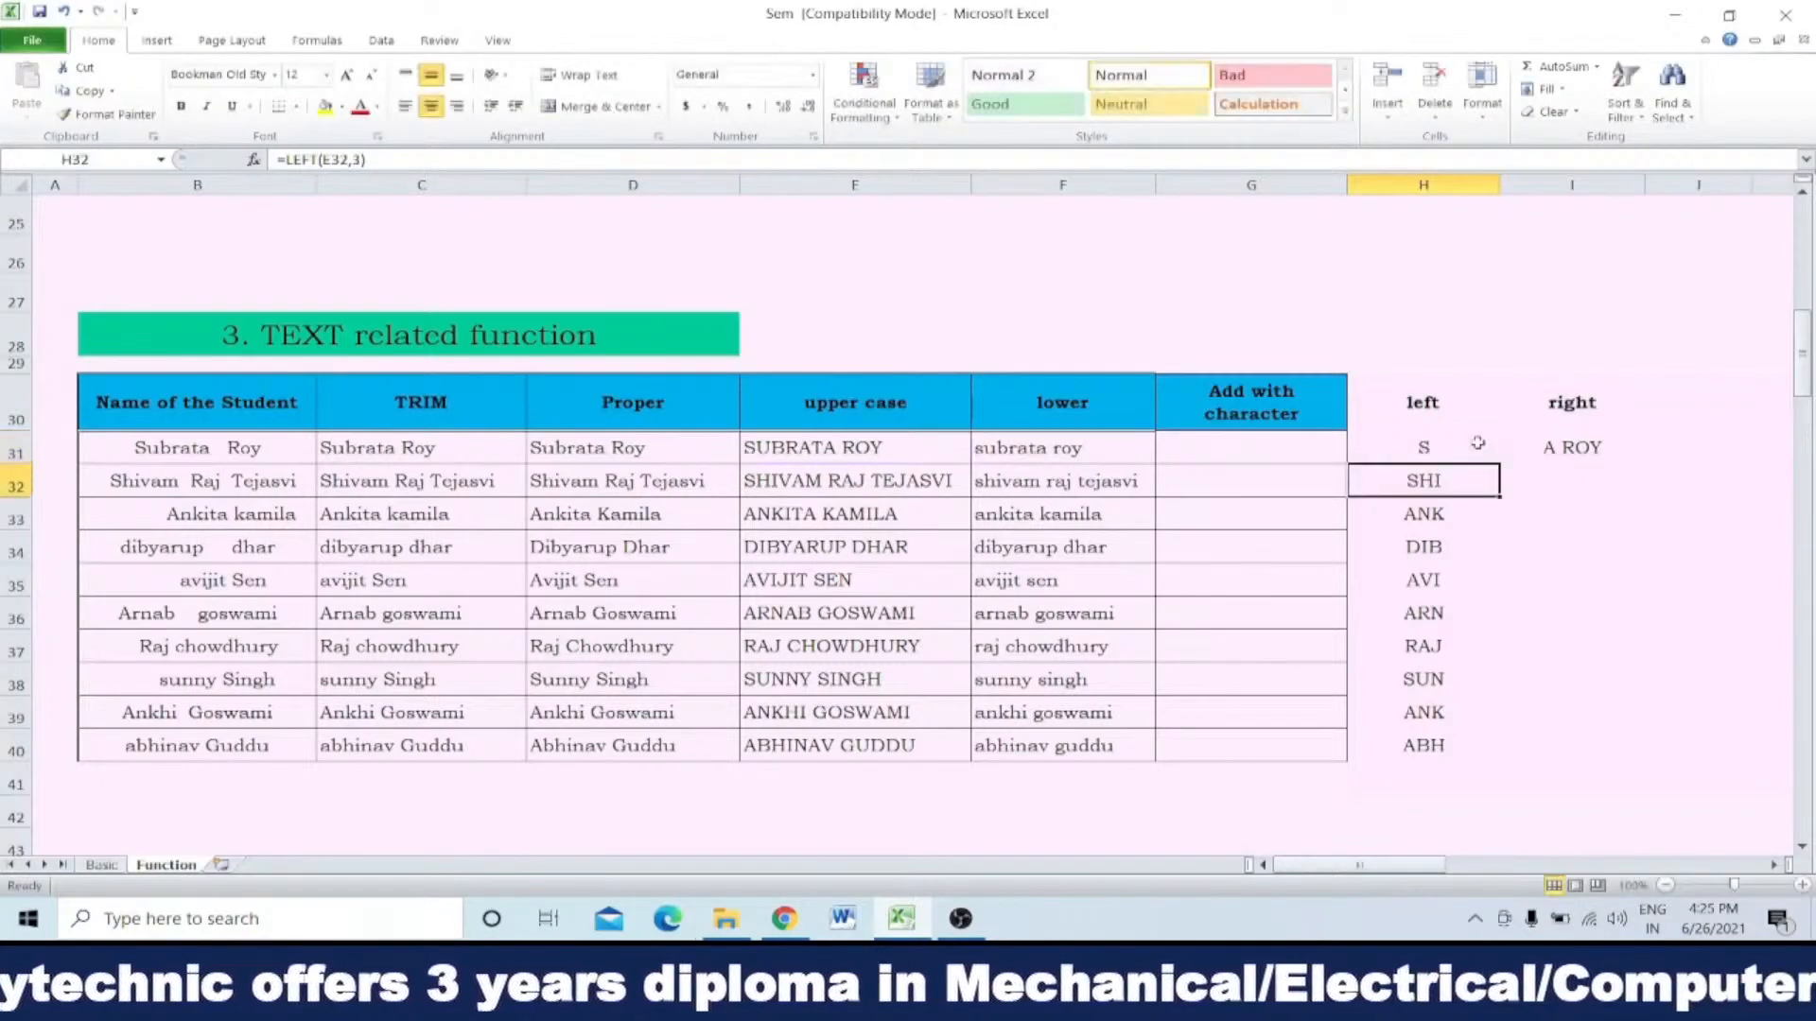
pyautogui.click(1478, 443)
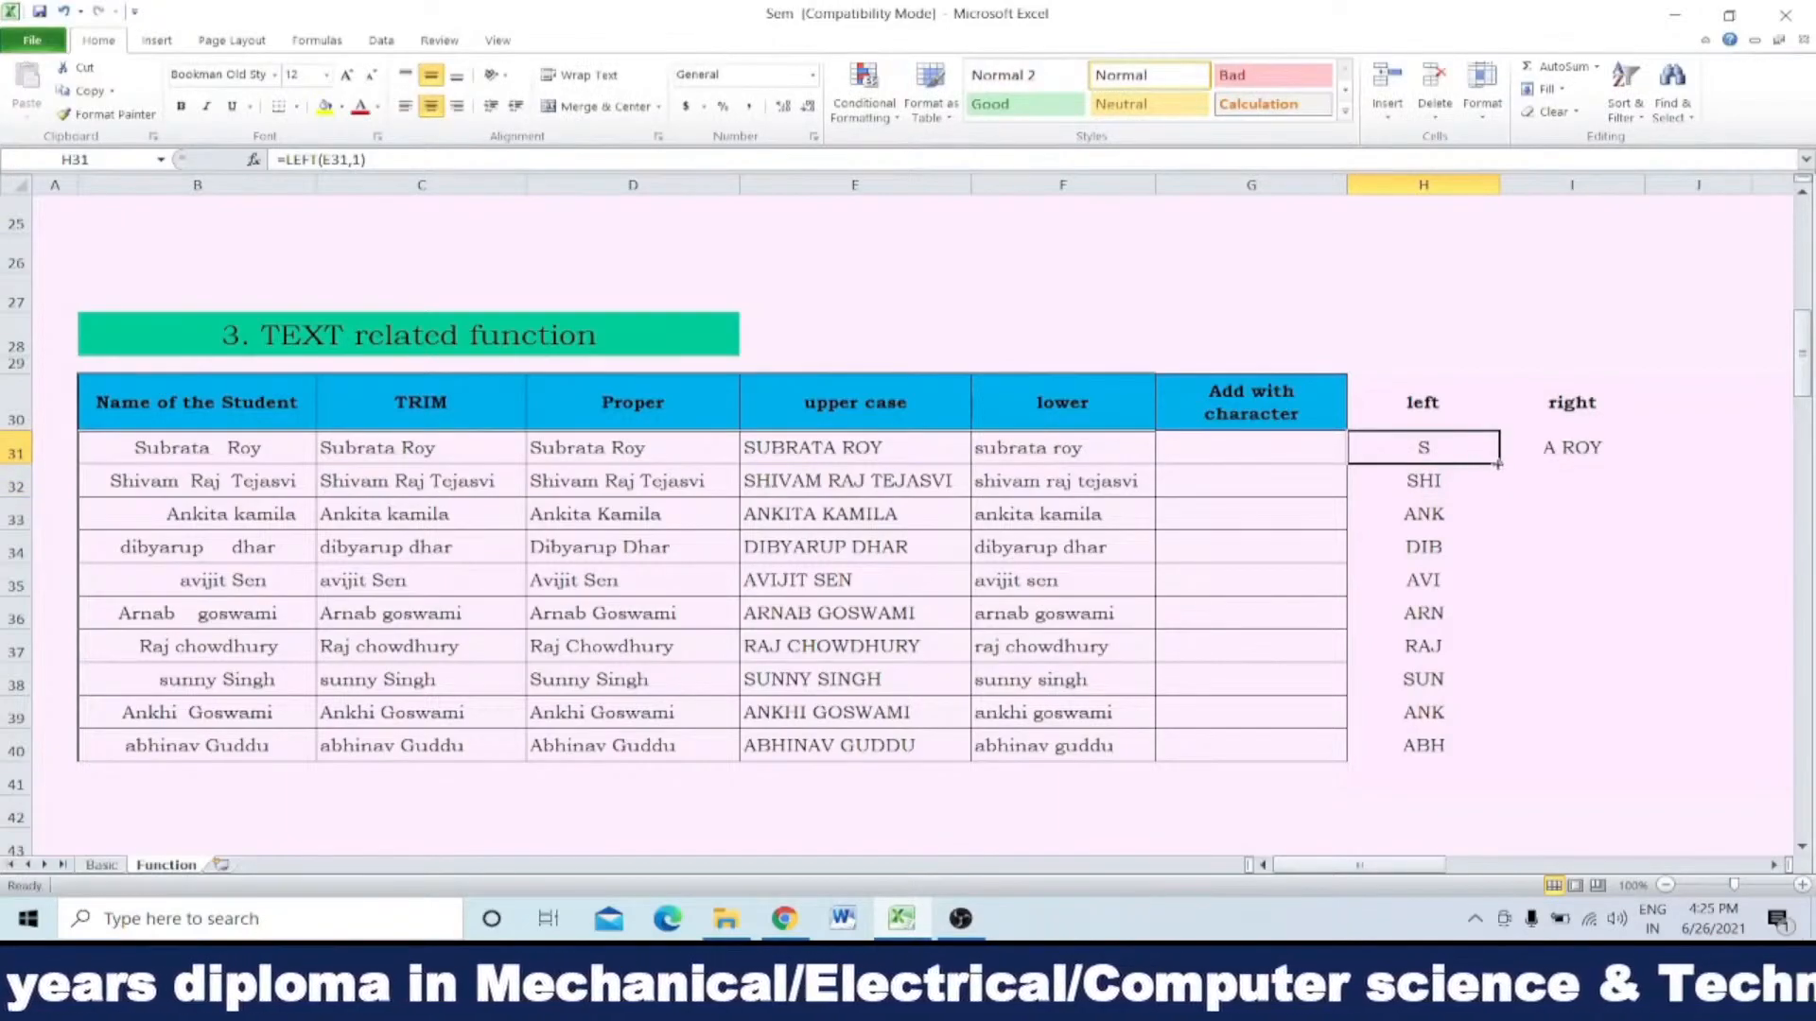
pyautogui.doubleClick(1498, 463)
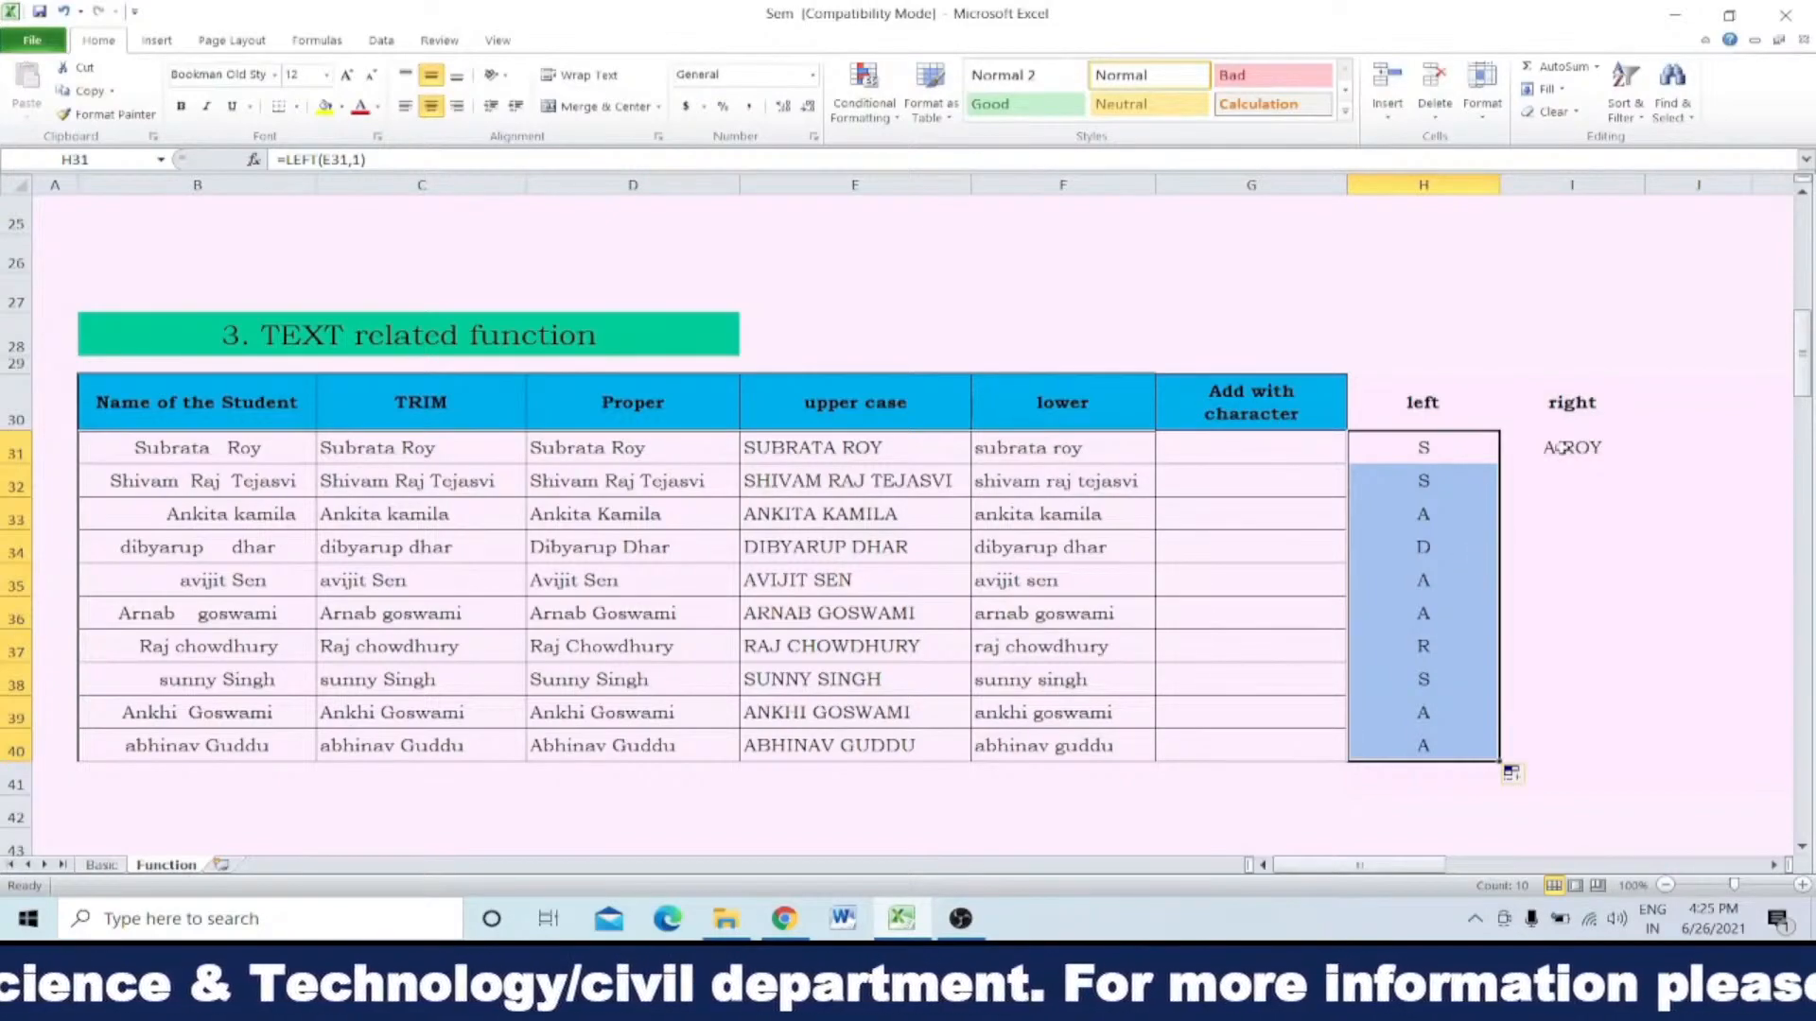
# Step: Set the character count of the RIGHT formula in I31 to 3 and fill it down to I40
pyautogui.click(1562, 447)
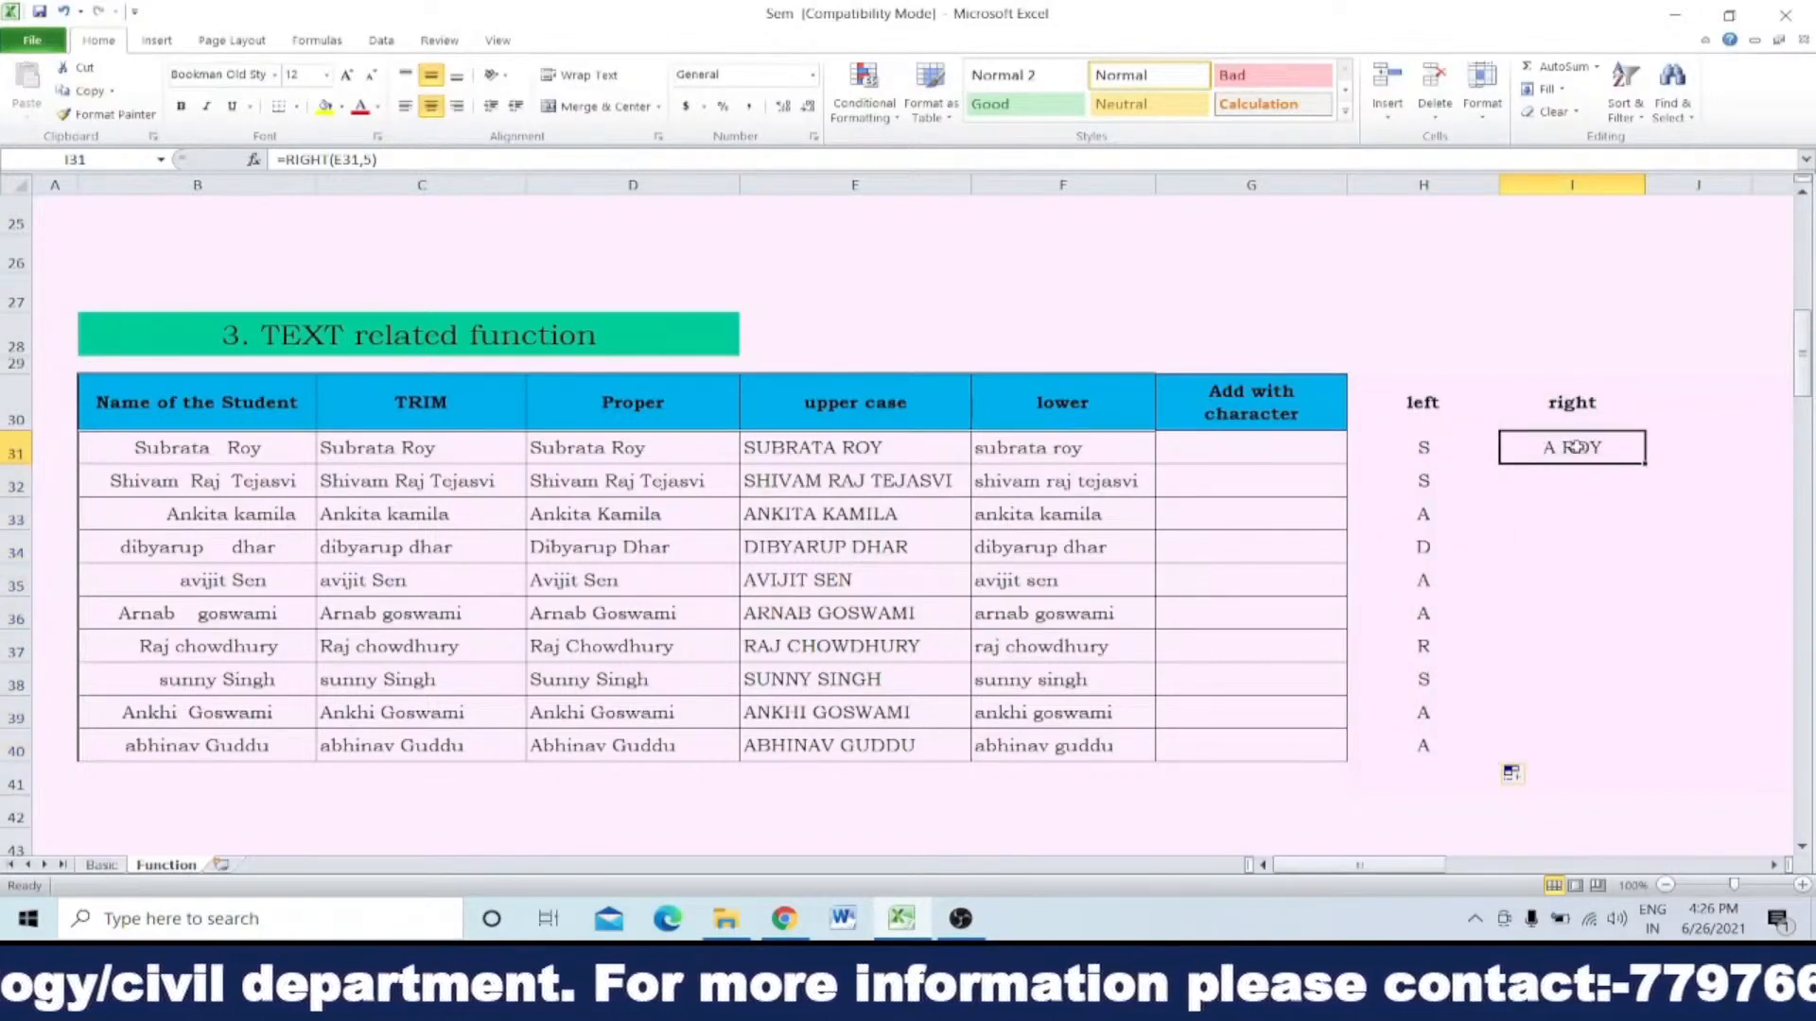
pyautogui.doubleClick(1572, 447)
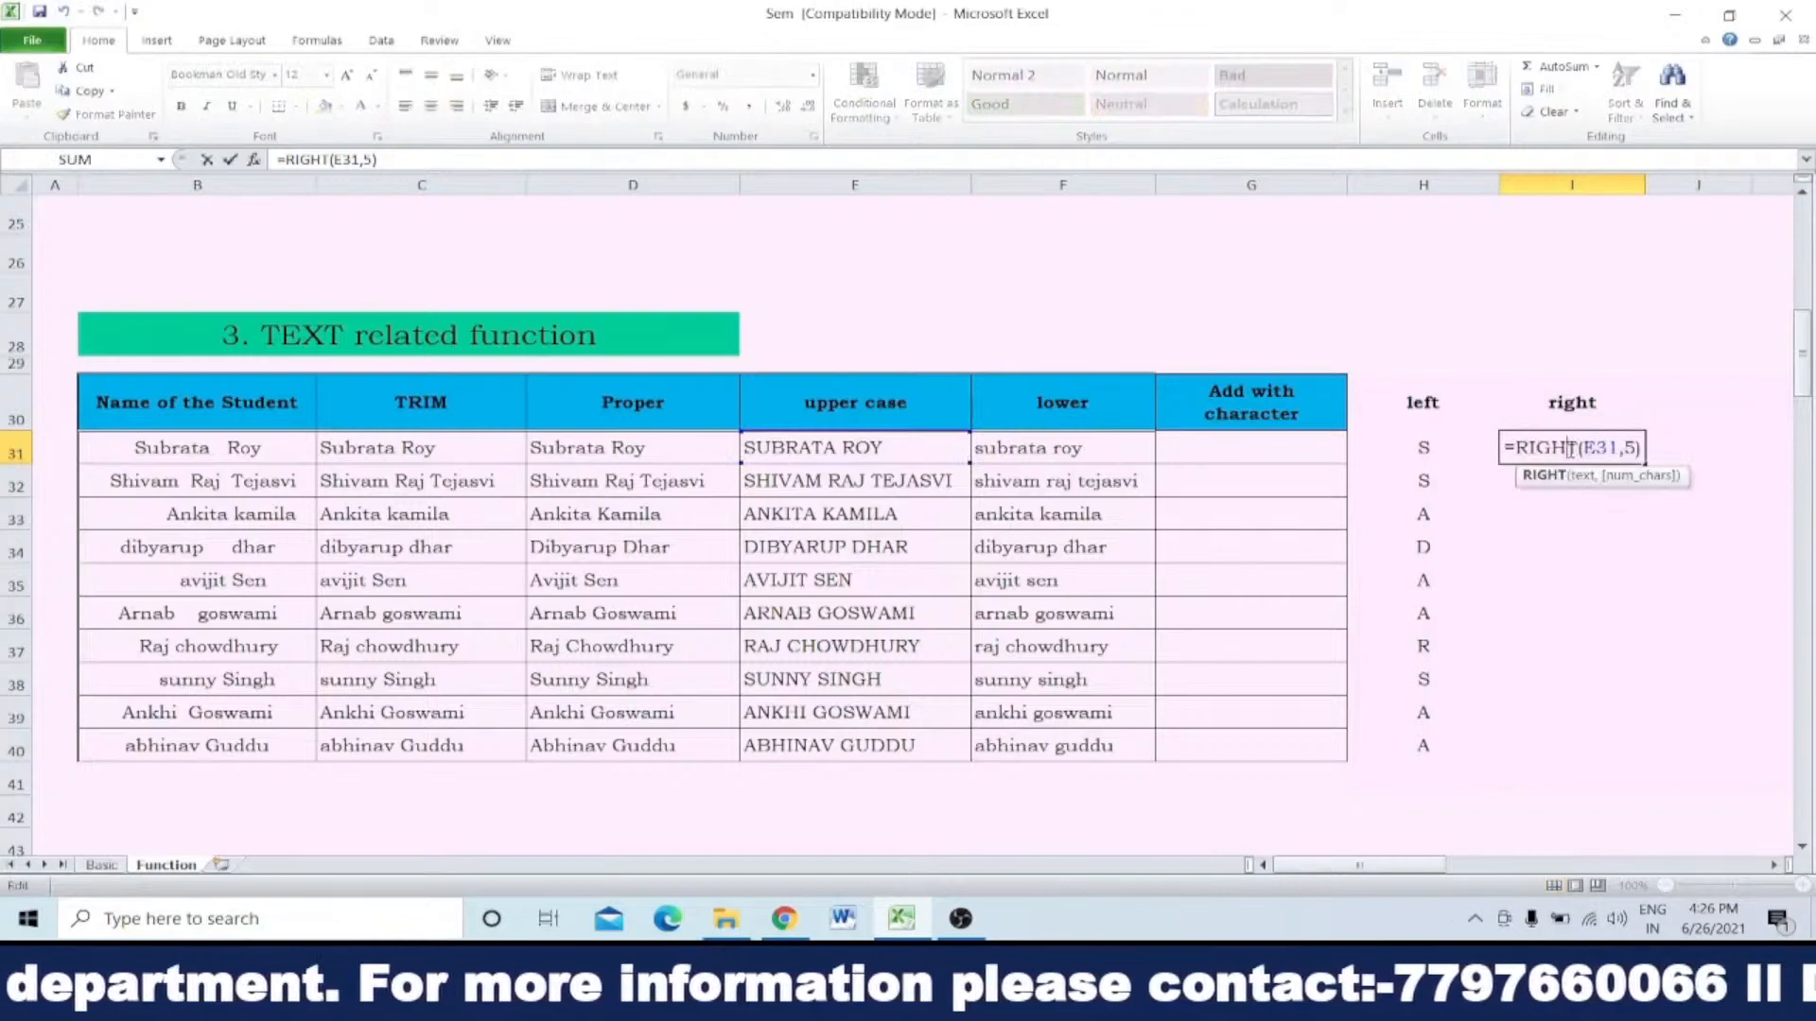
pyautogui.click(1637, 448)
pyautogui.press('BackSpace')
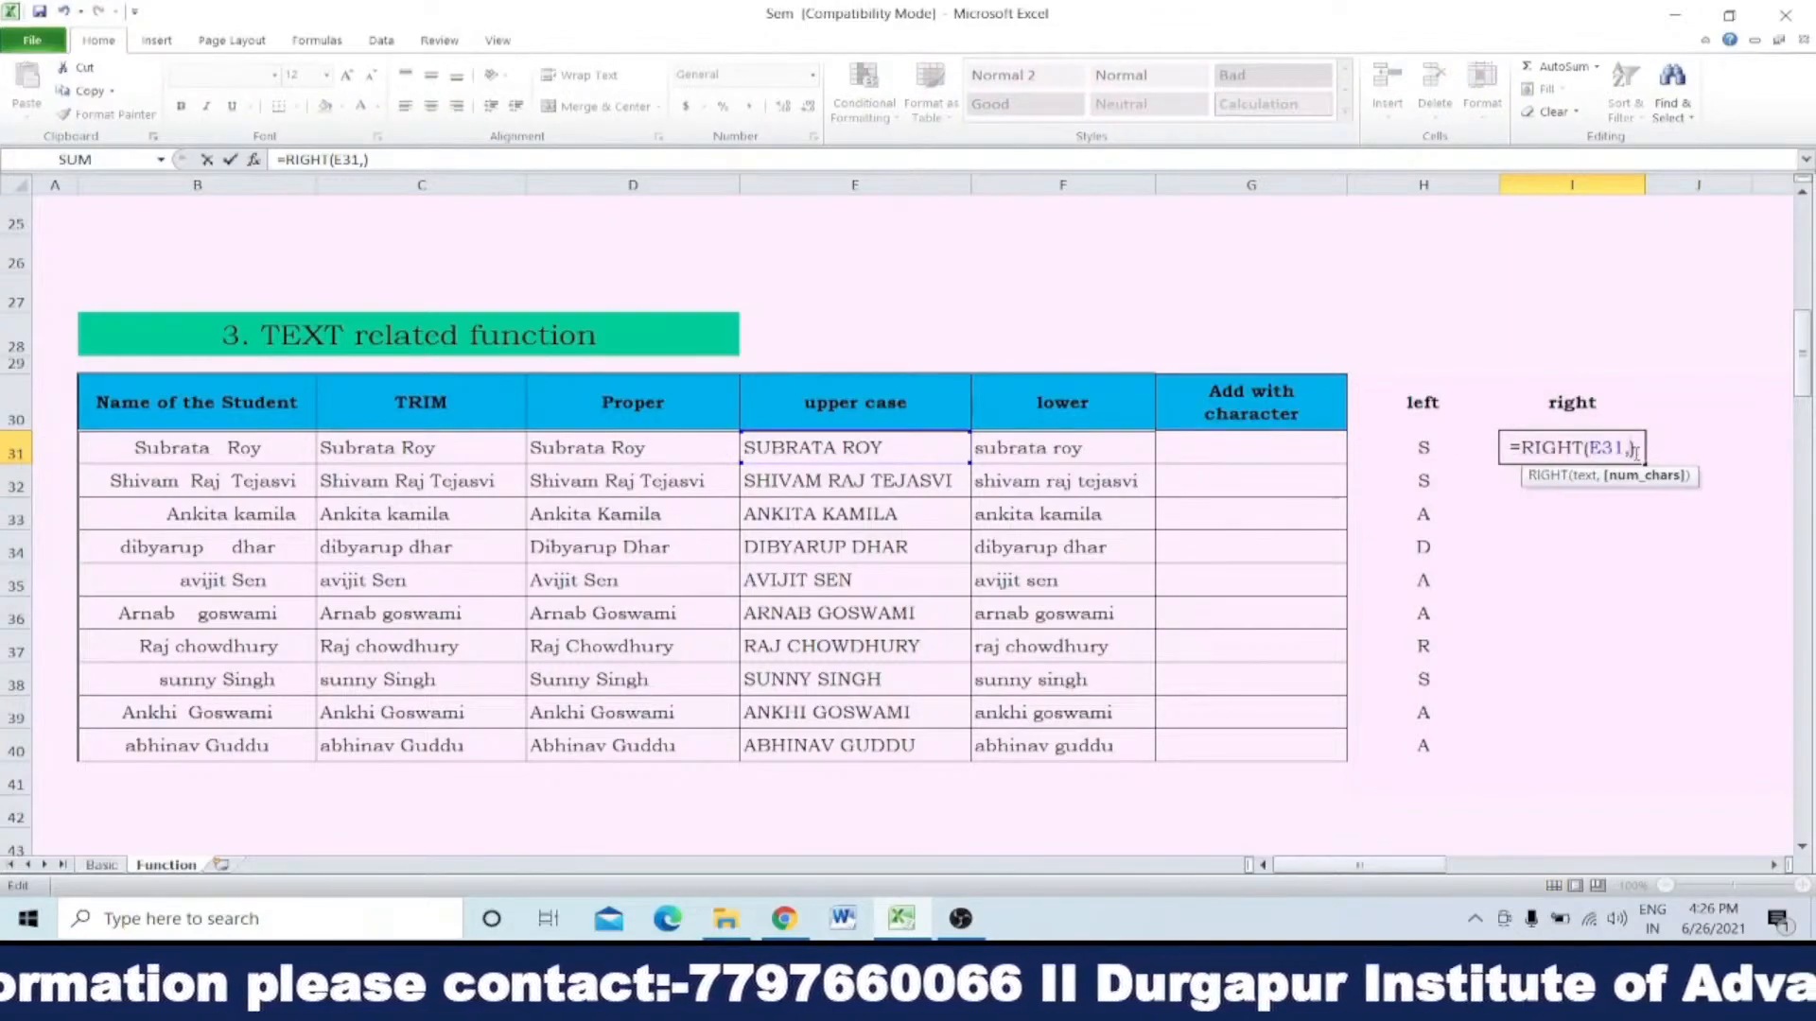
pyautogui.write('3')
pyautogui.press('Return')
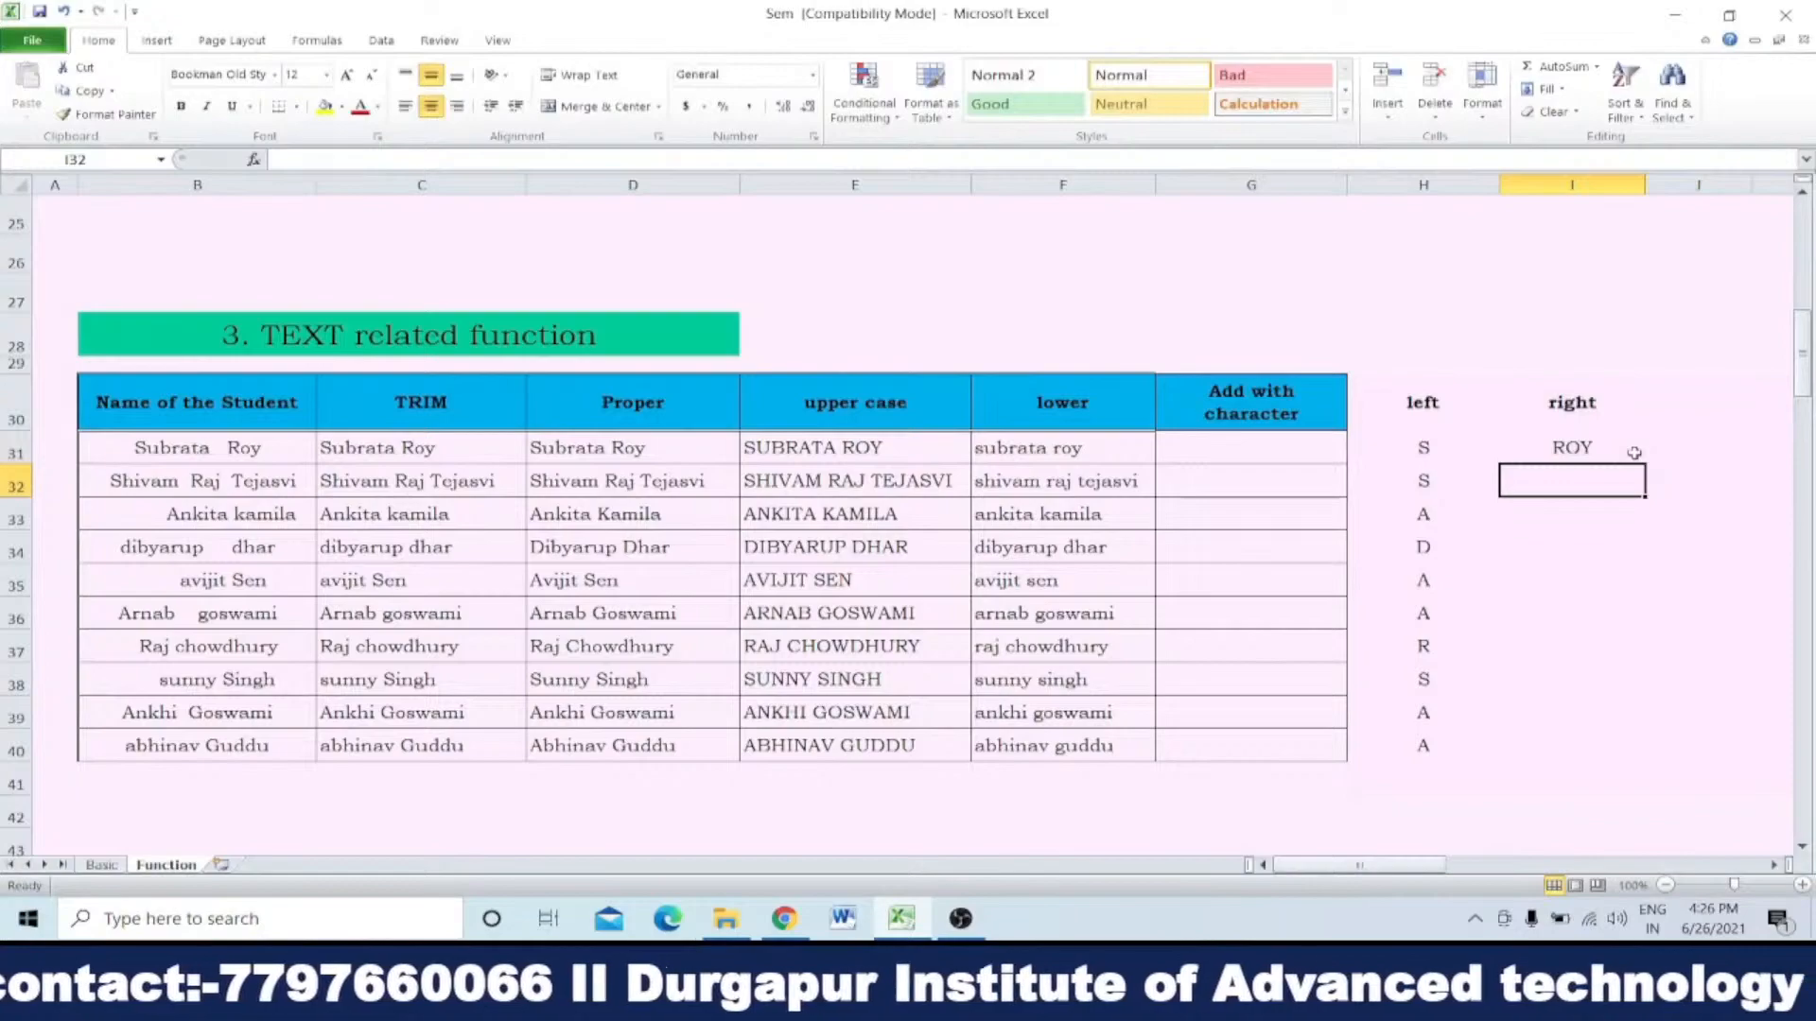
pyautogui.click(1633, 453)
pyautogui.doubleClick(1644, 462)
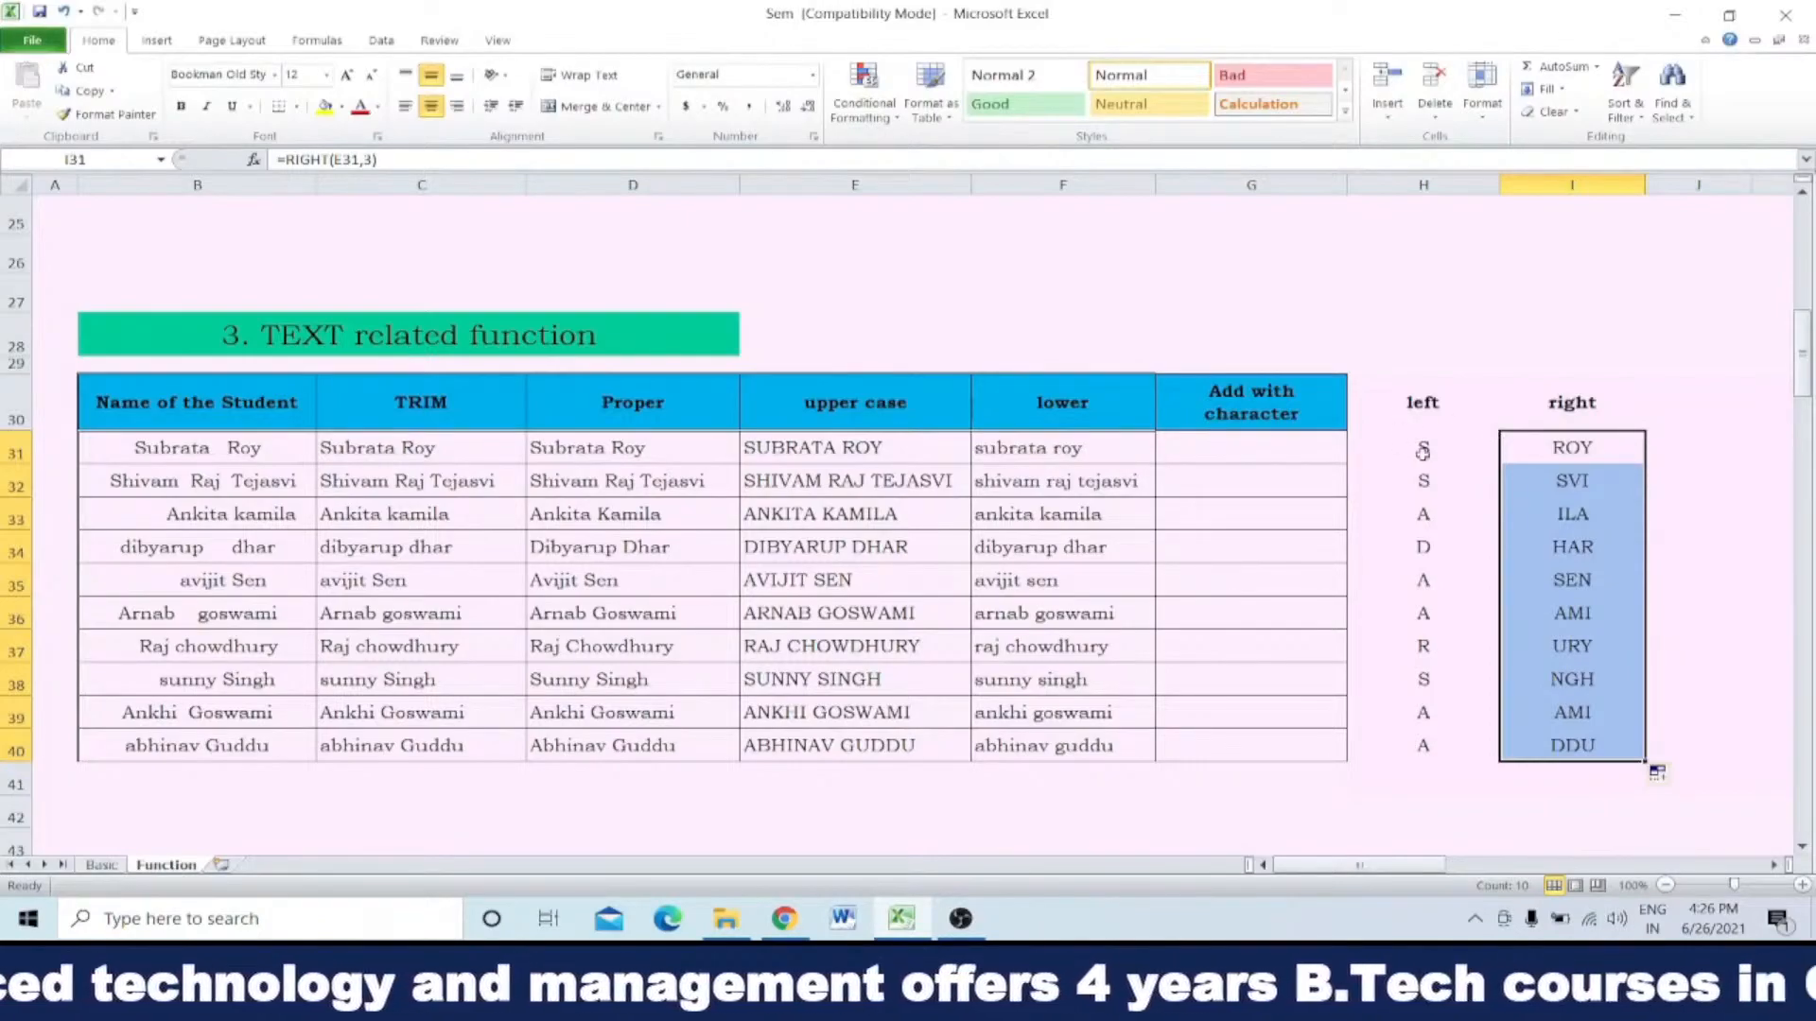
# Step: Clear the LEFT and RIGHT formulas from H31:I40, keeping the headings
pyautogui.moveTo(1418, 451); pyautogui.dragTo(1538, 739)
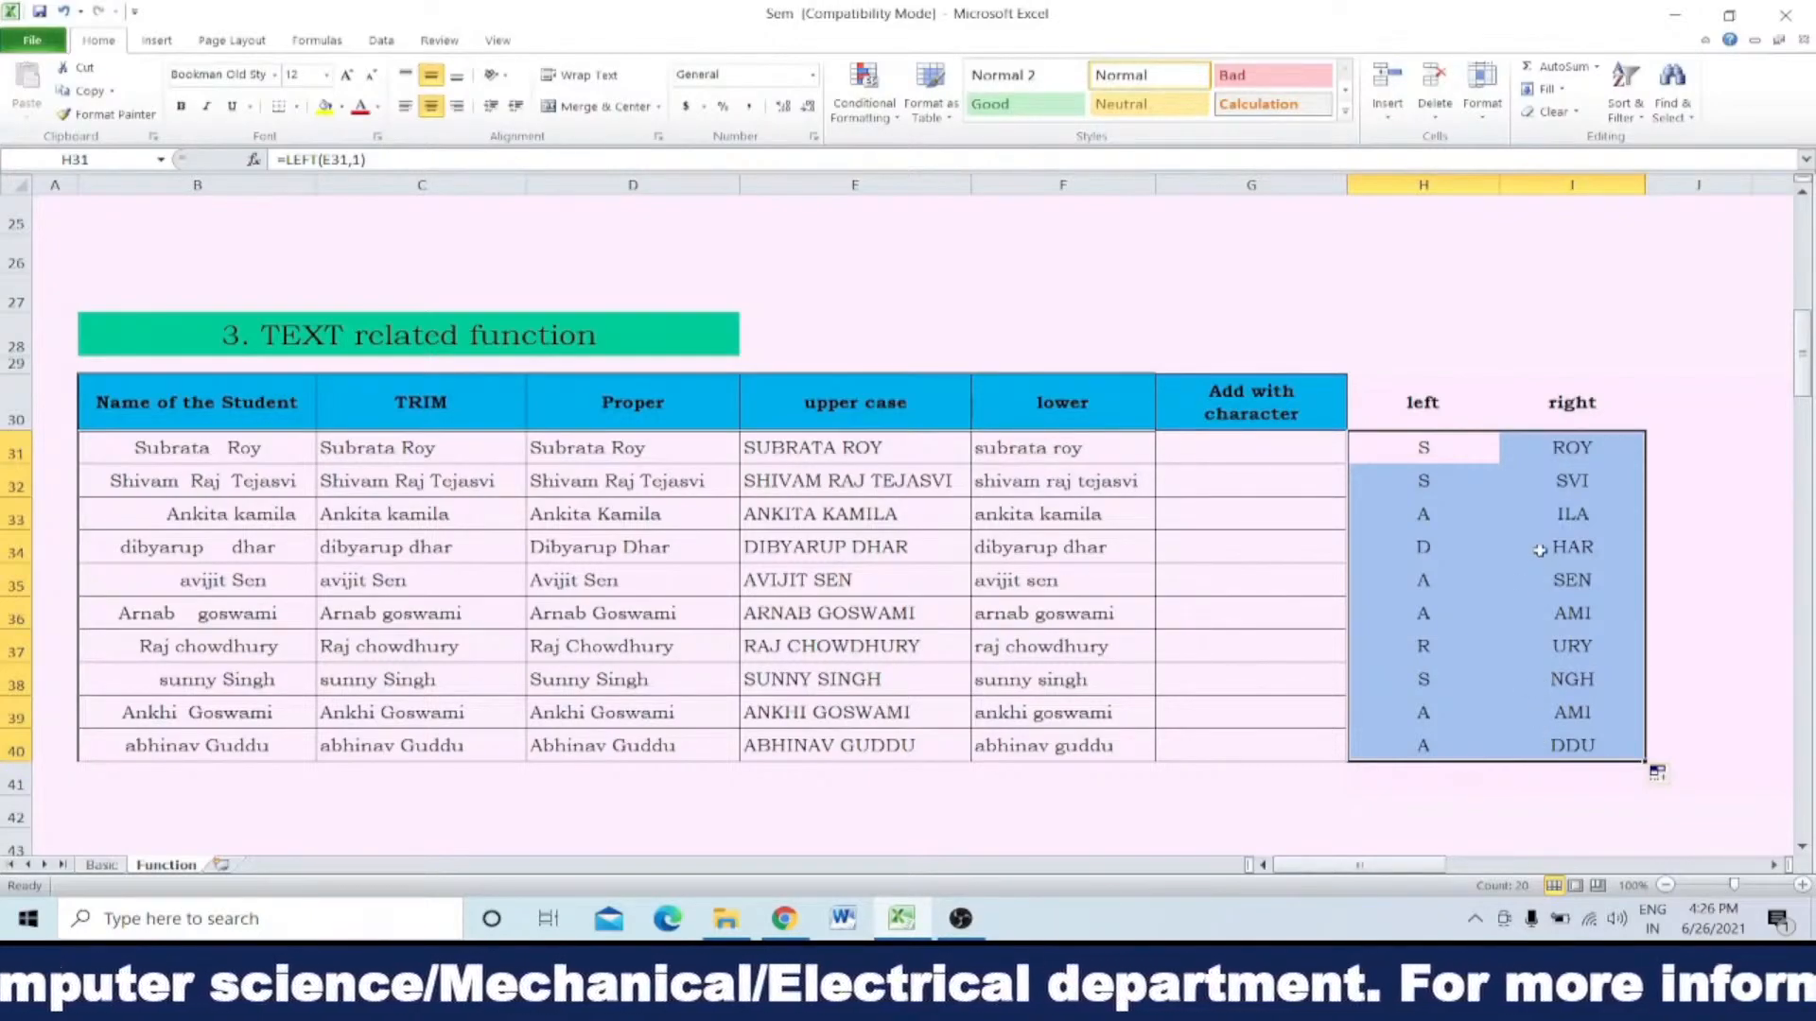
pyautogui.click(1497, 456)
pyautogui.moveTo(1499, 456); pyautogui.dragTo(1562, 726)
pyautogui.press('Delete')
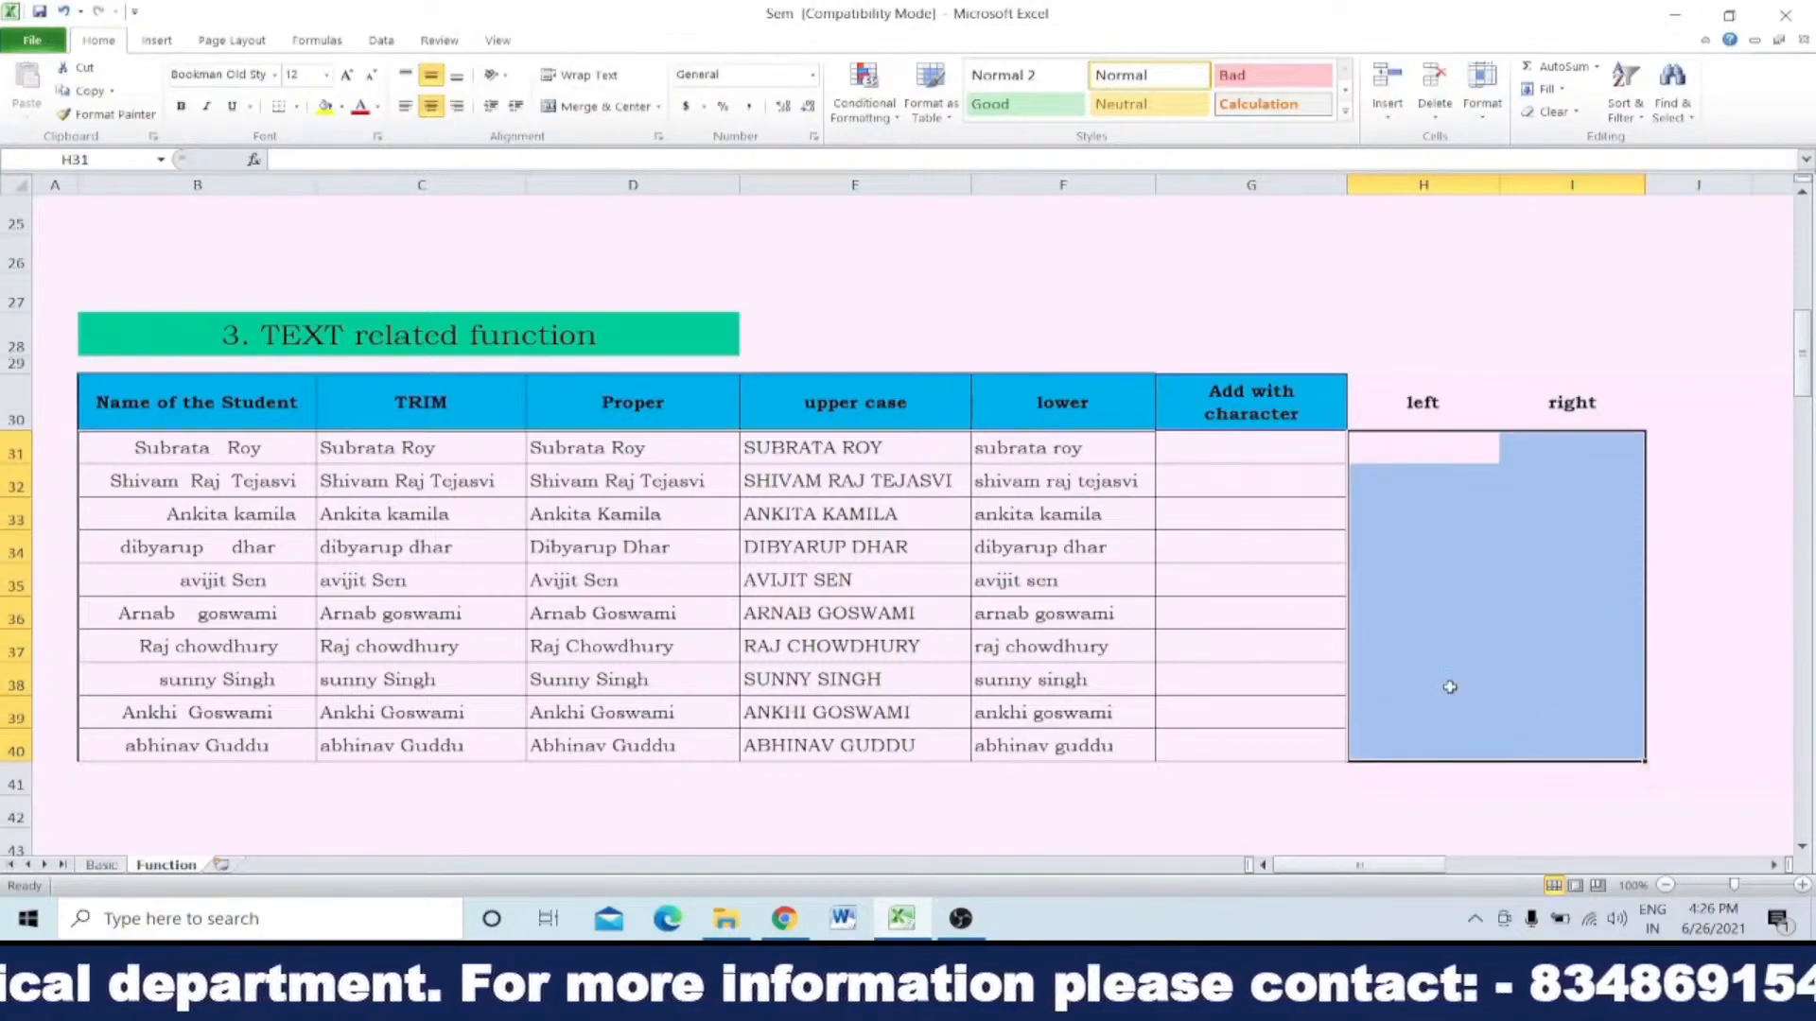
pyautogui.click(1243, 444)
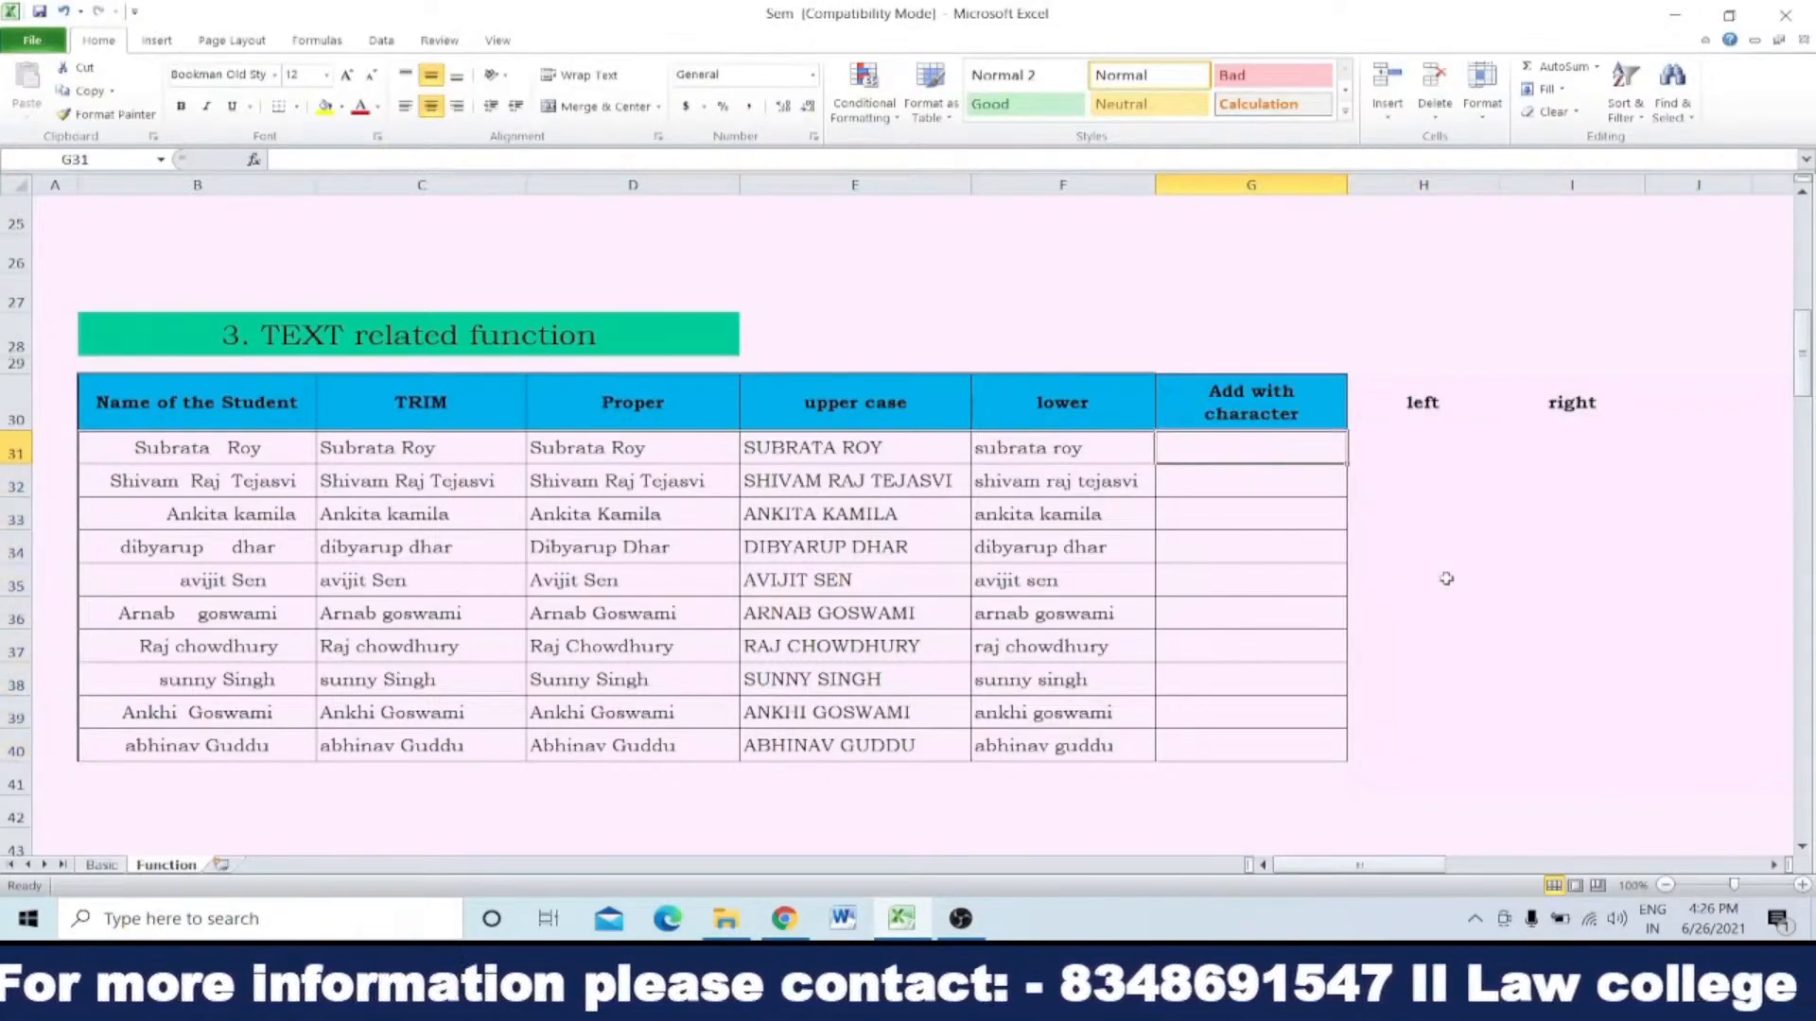
pyautogui.write('12345')
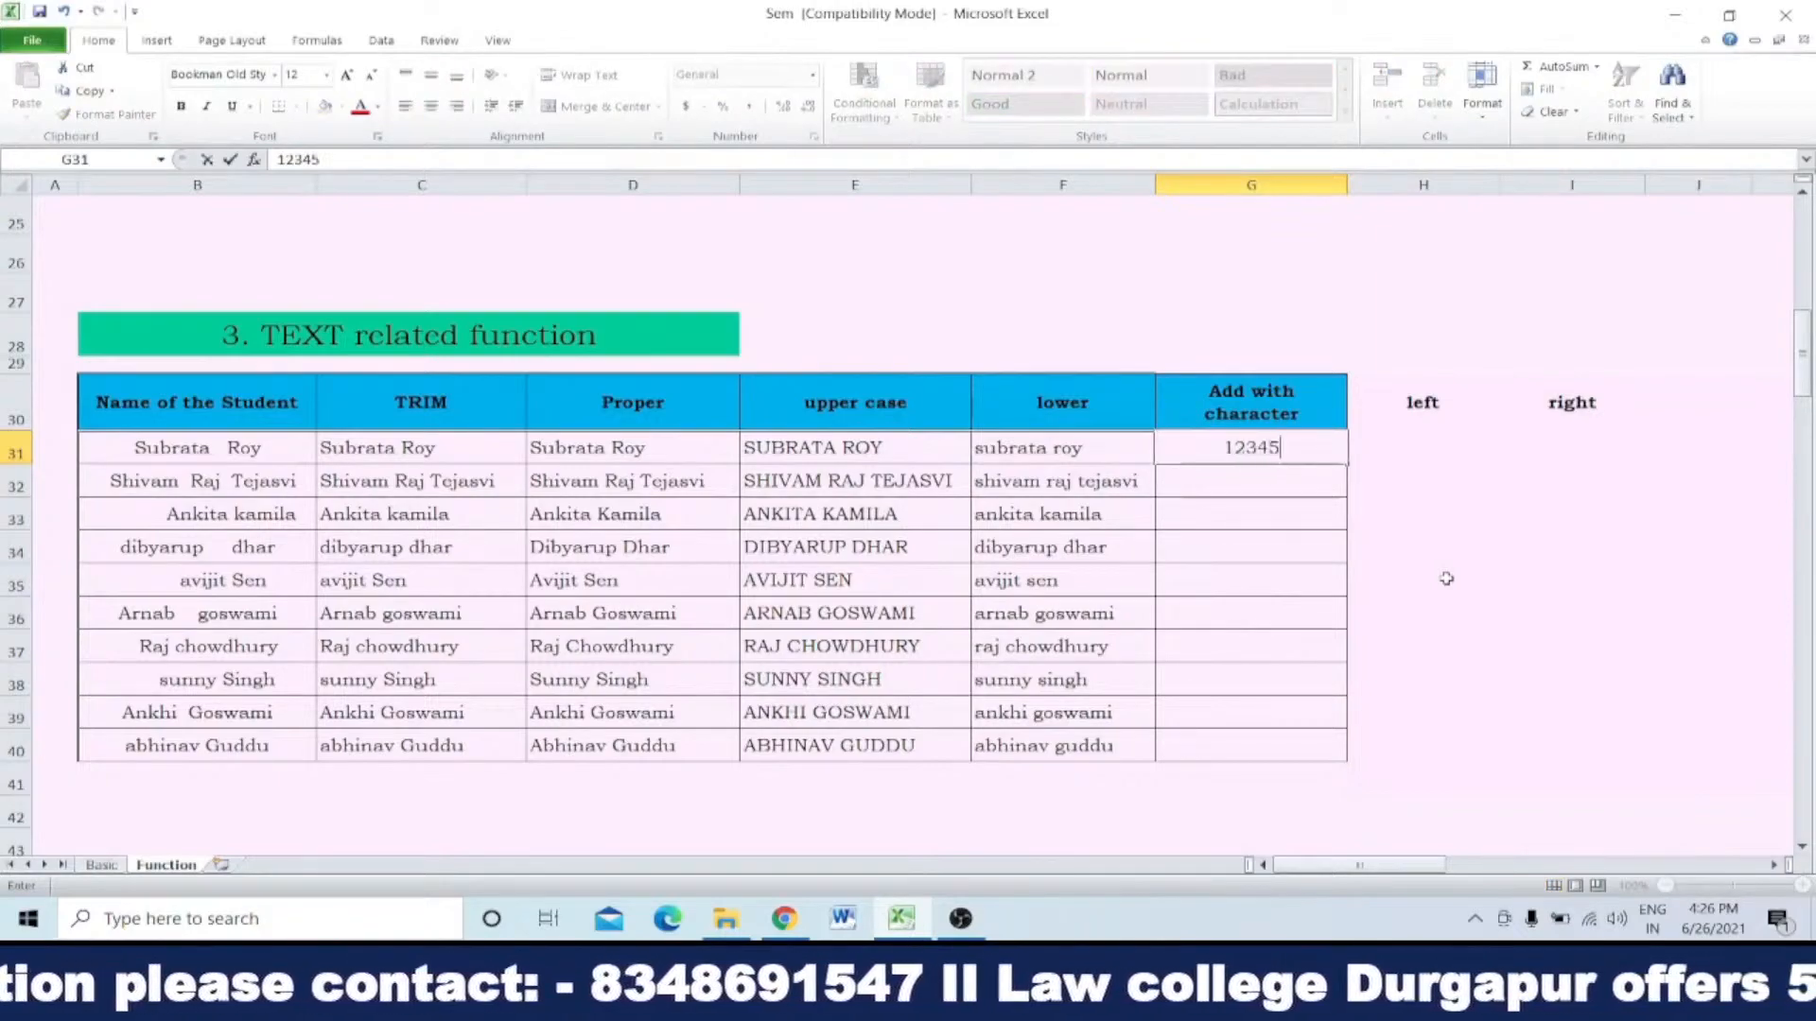
pyautogui.write('67890')
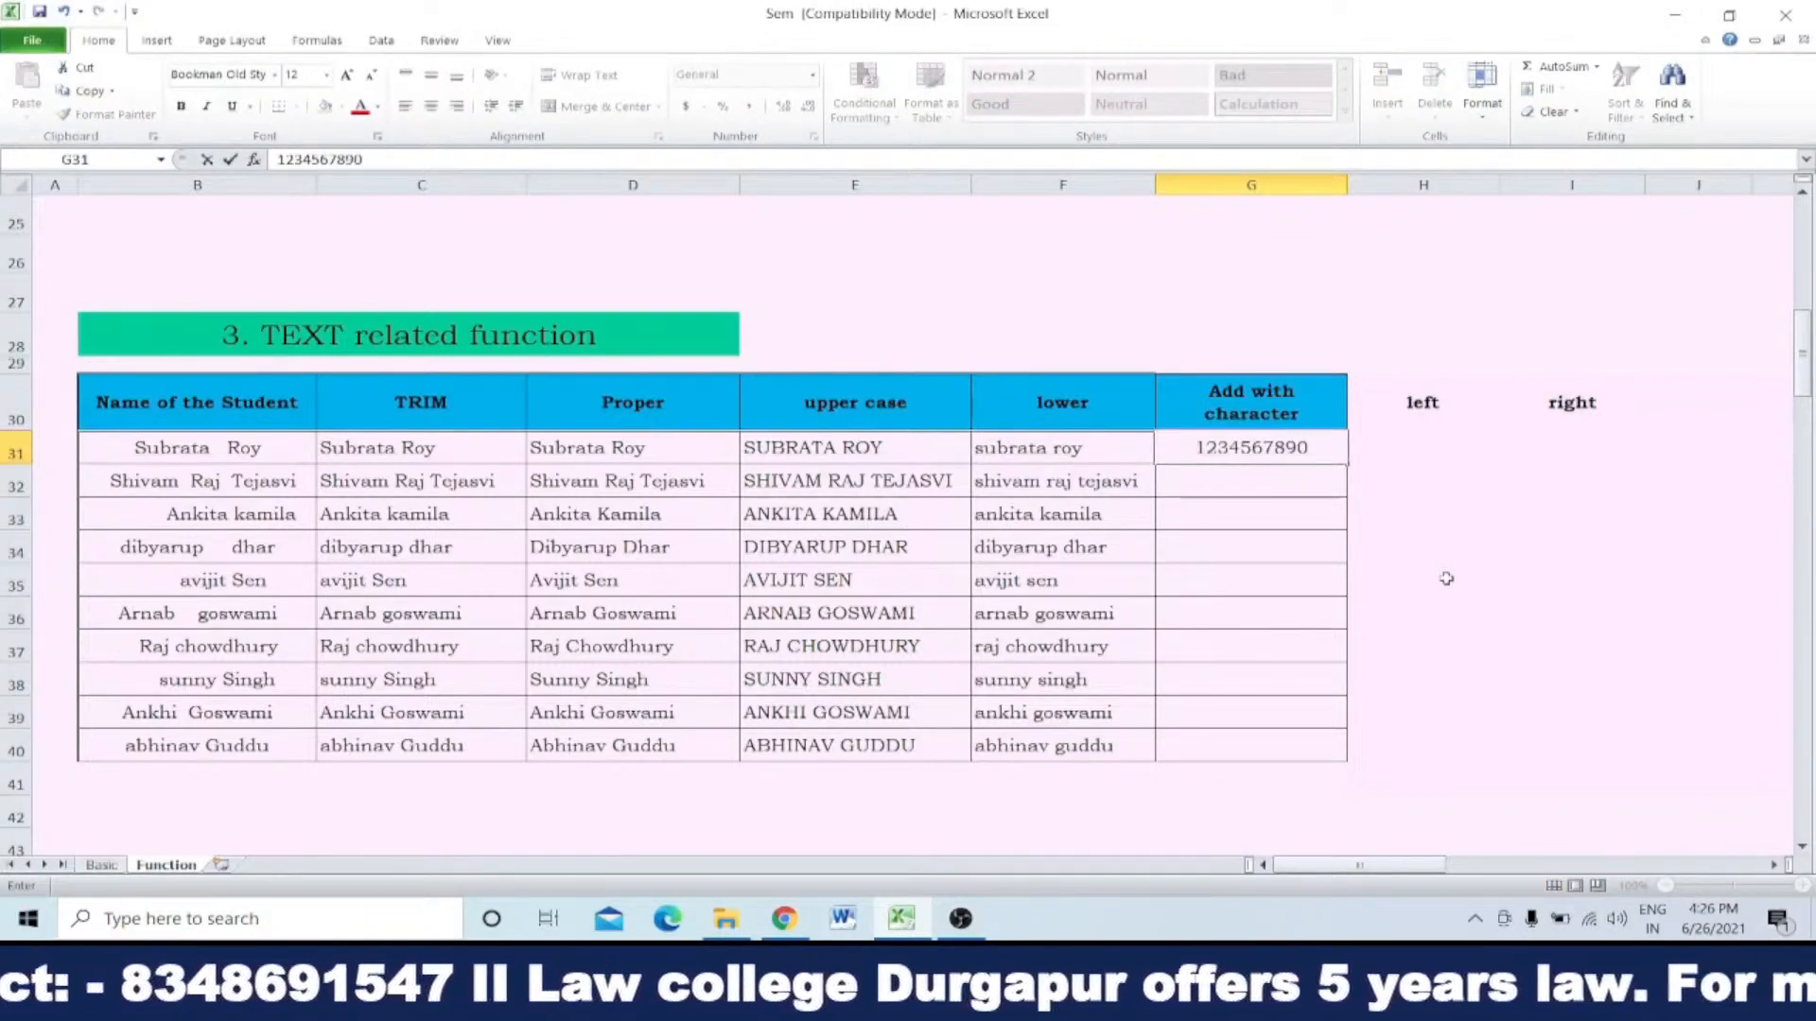
pyautogui.click(1446, 578)
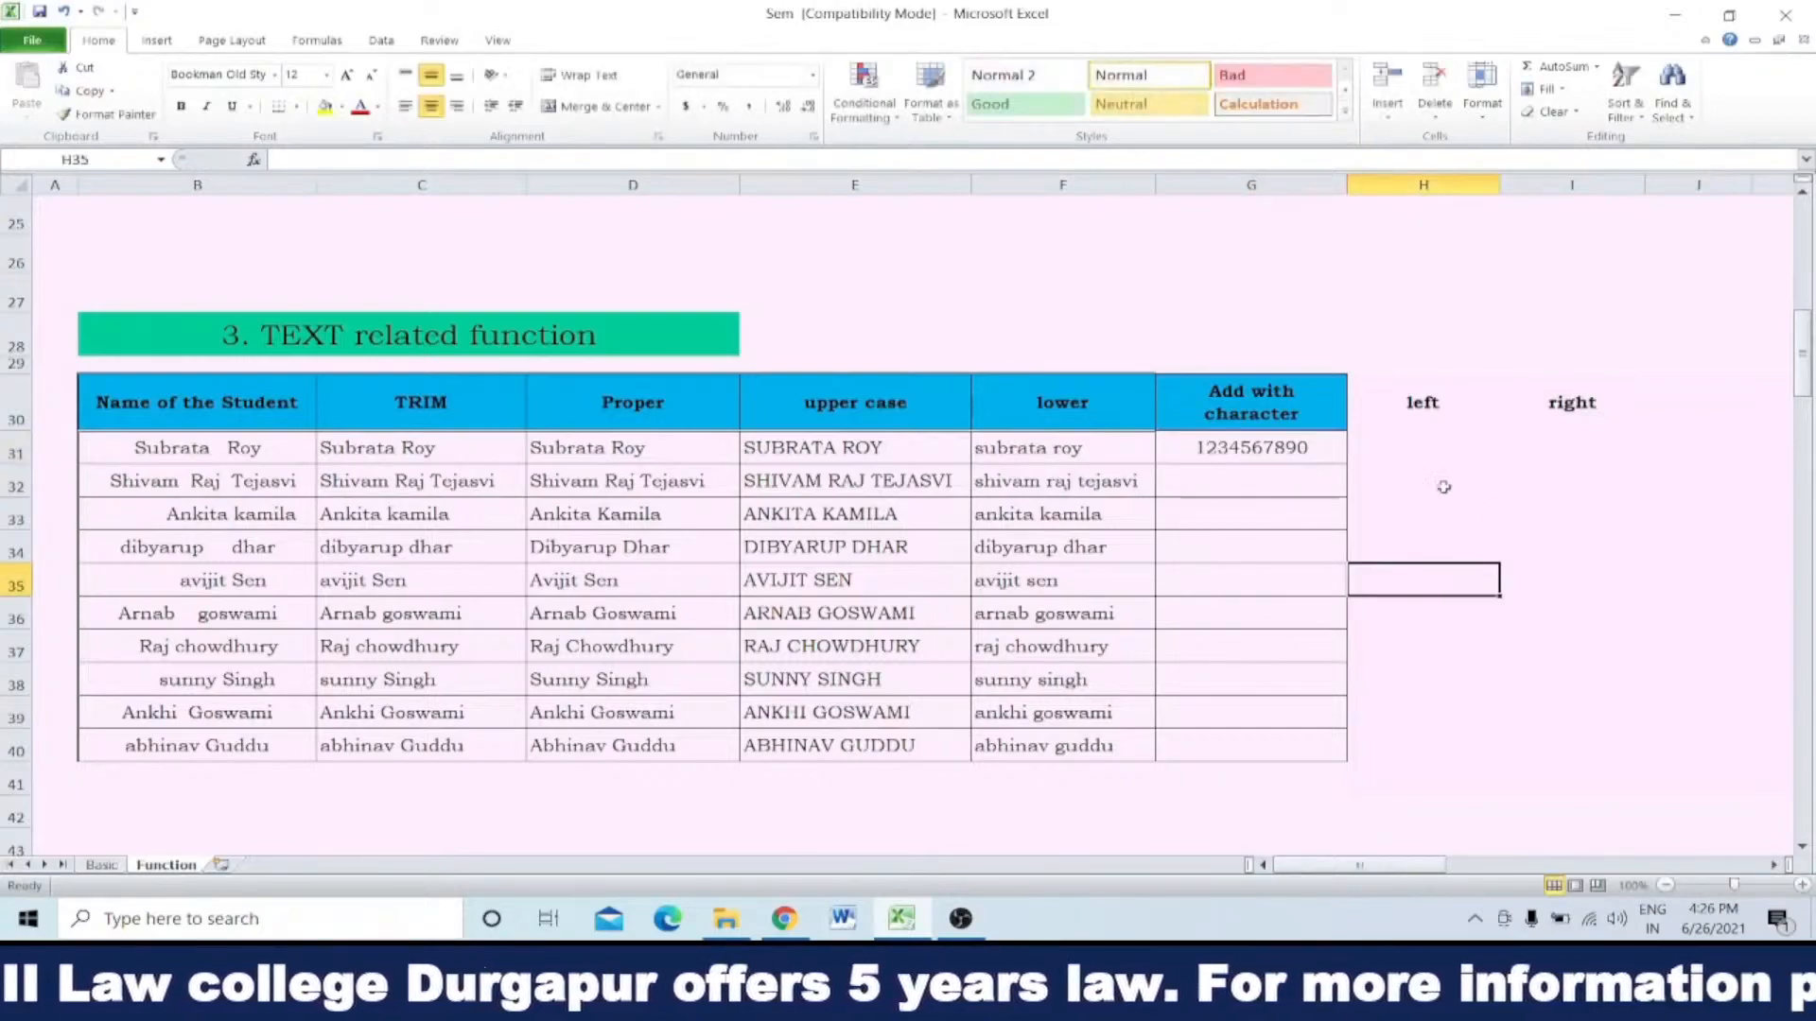
# Step: Enter ="xxxxxx"&right(G31,4) in H31 to mask all but the last four digits of the sample number
pyautogui.click(1418, 442)
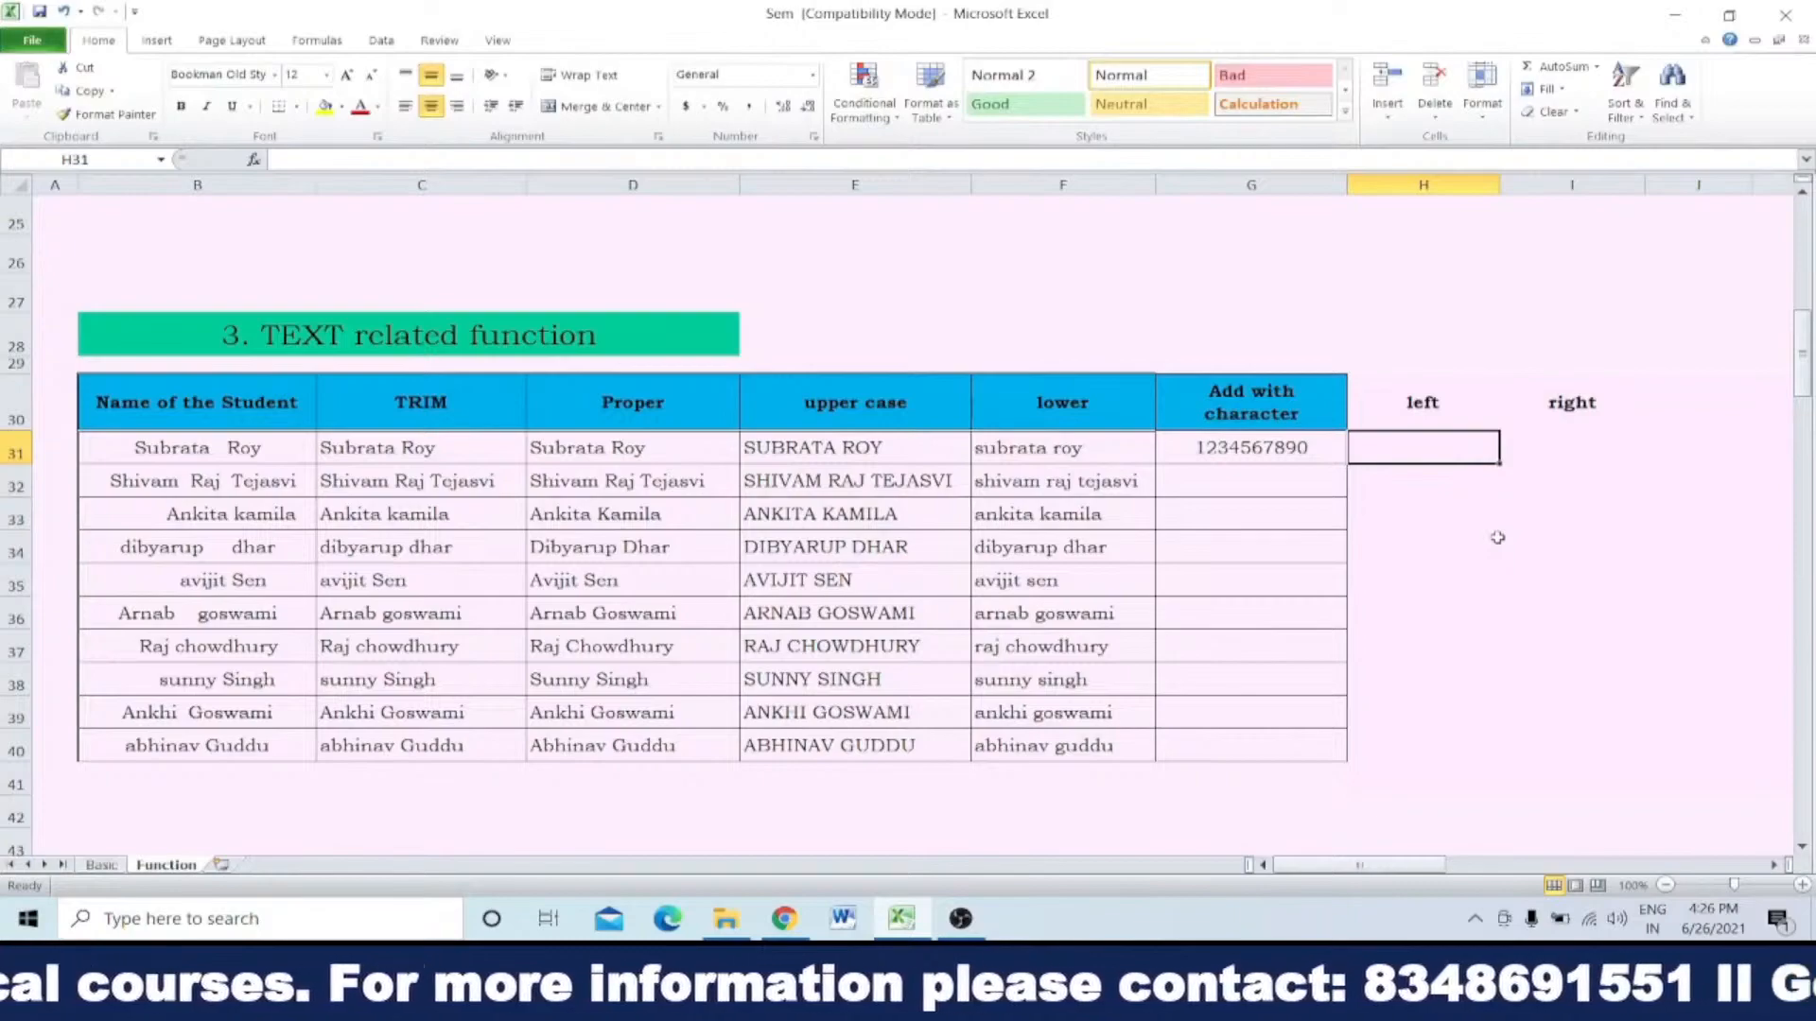
pyautogui.write('=')
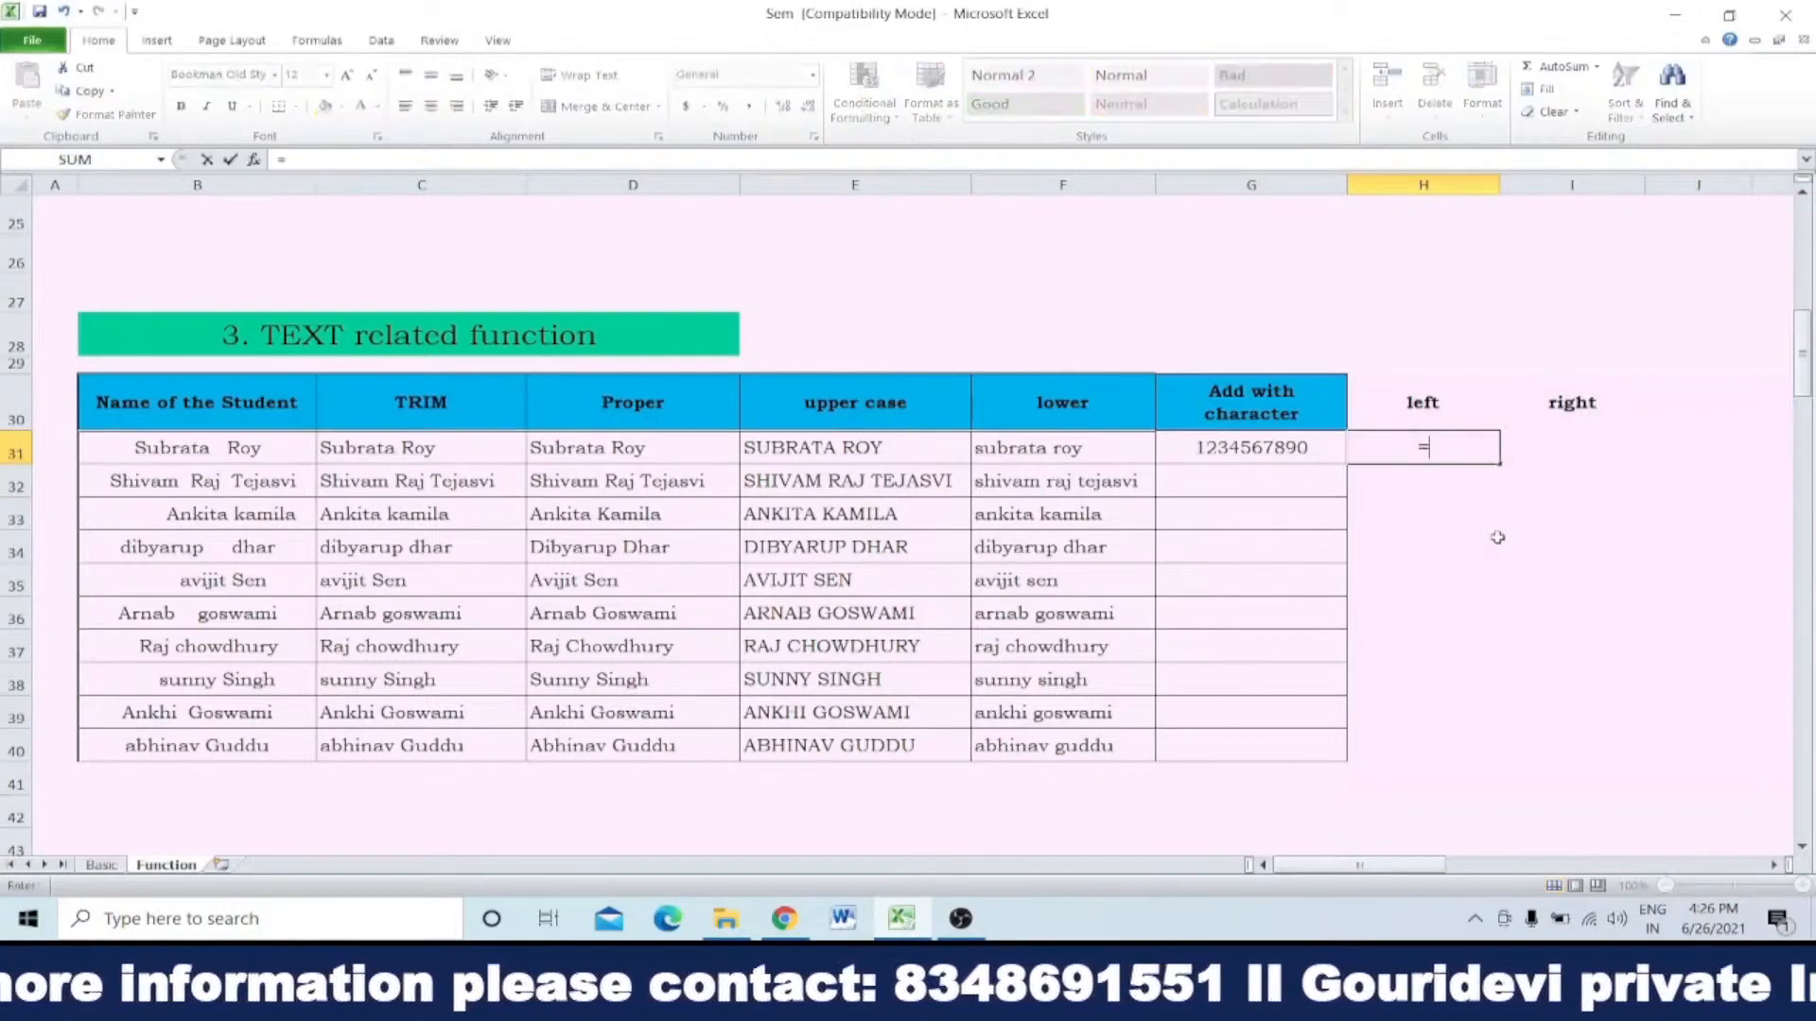
pyautogui.write('"')
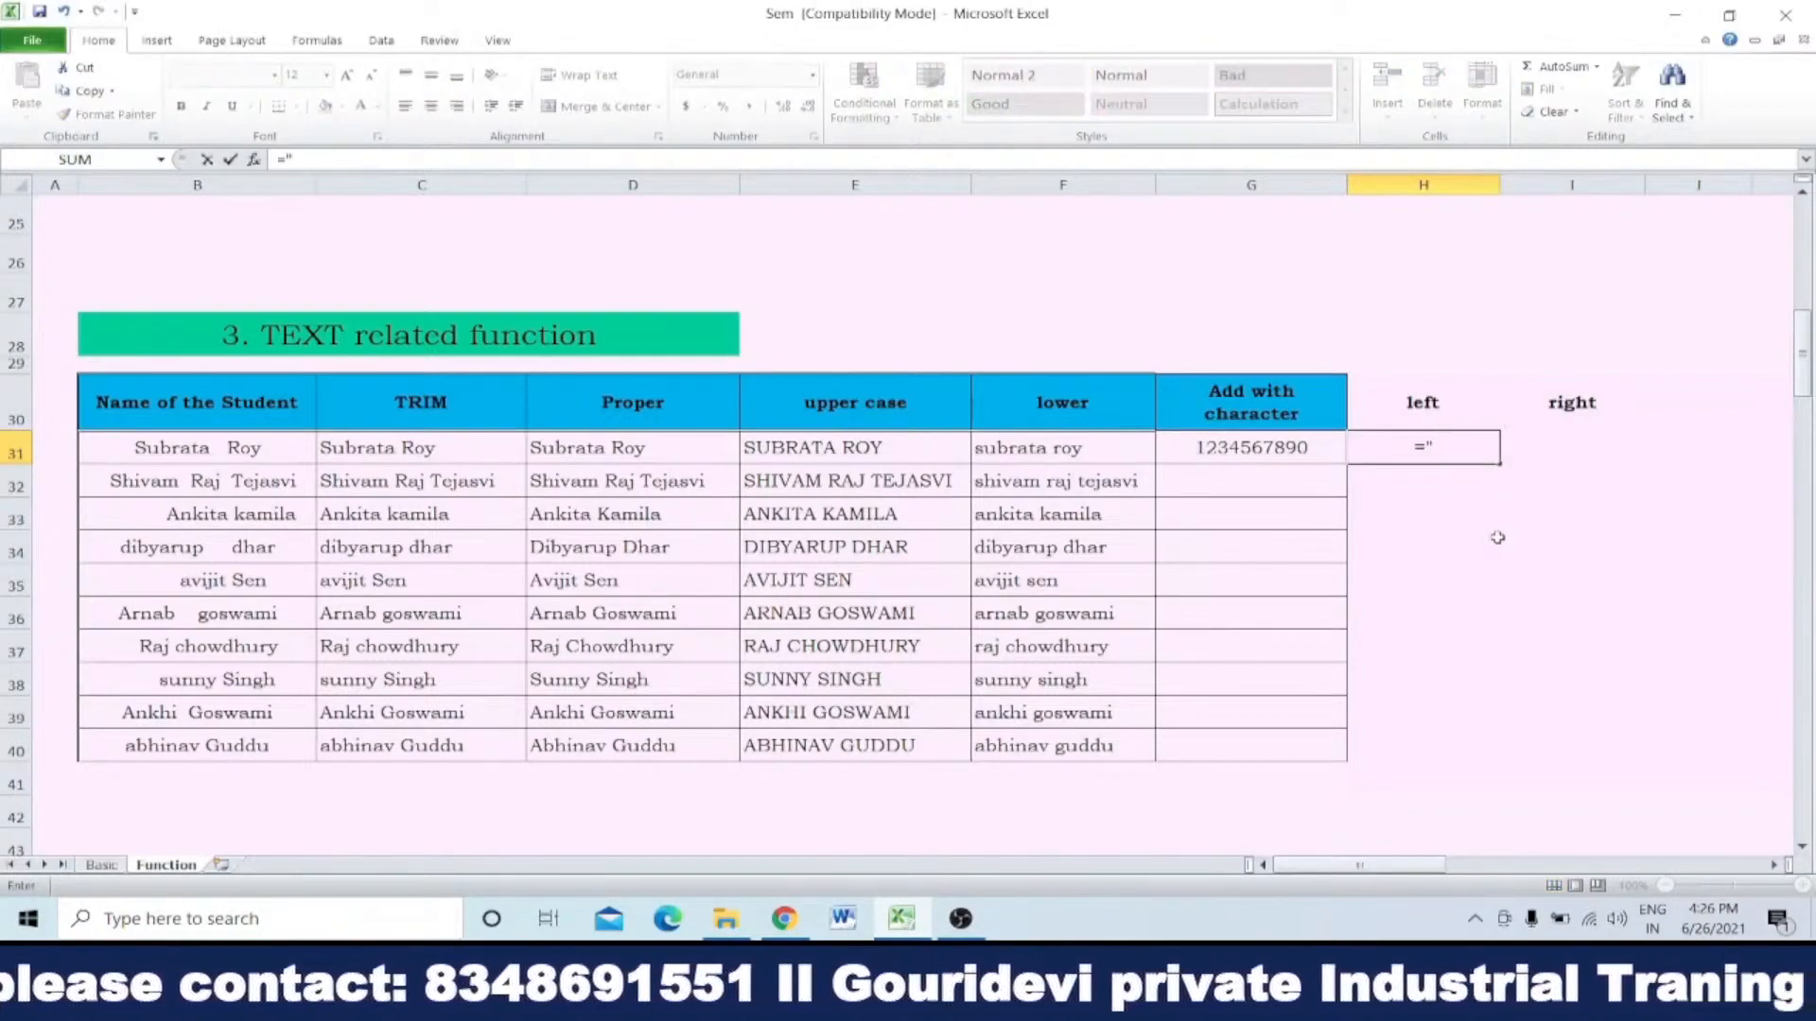
pyautogui.write('xxxxxx')
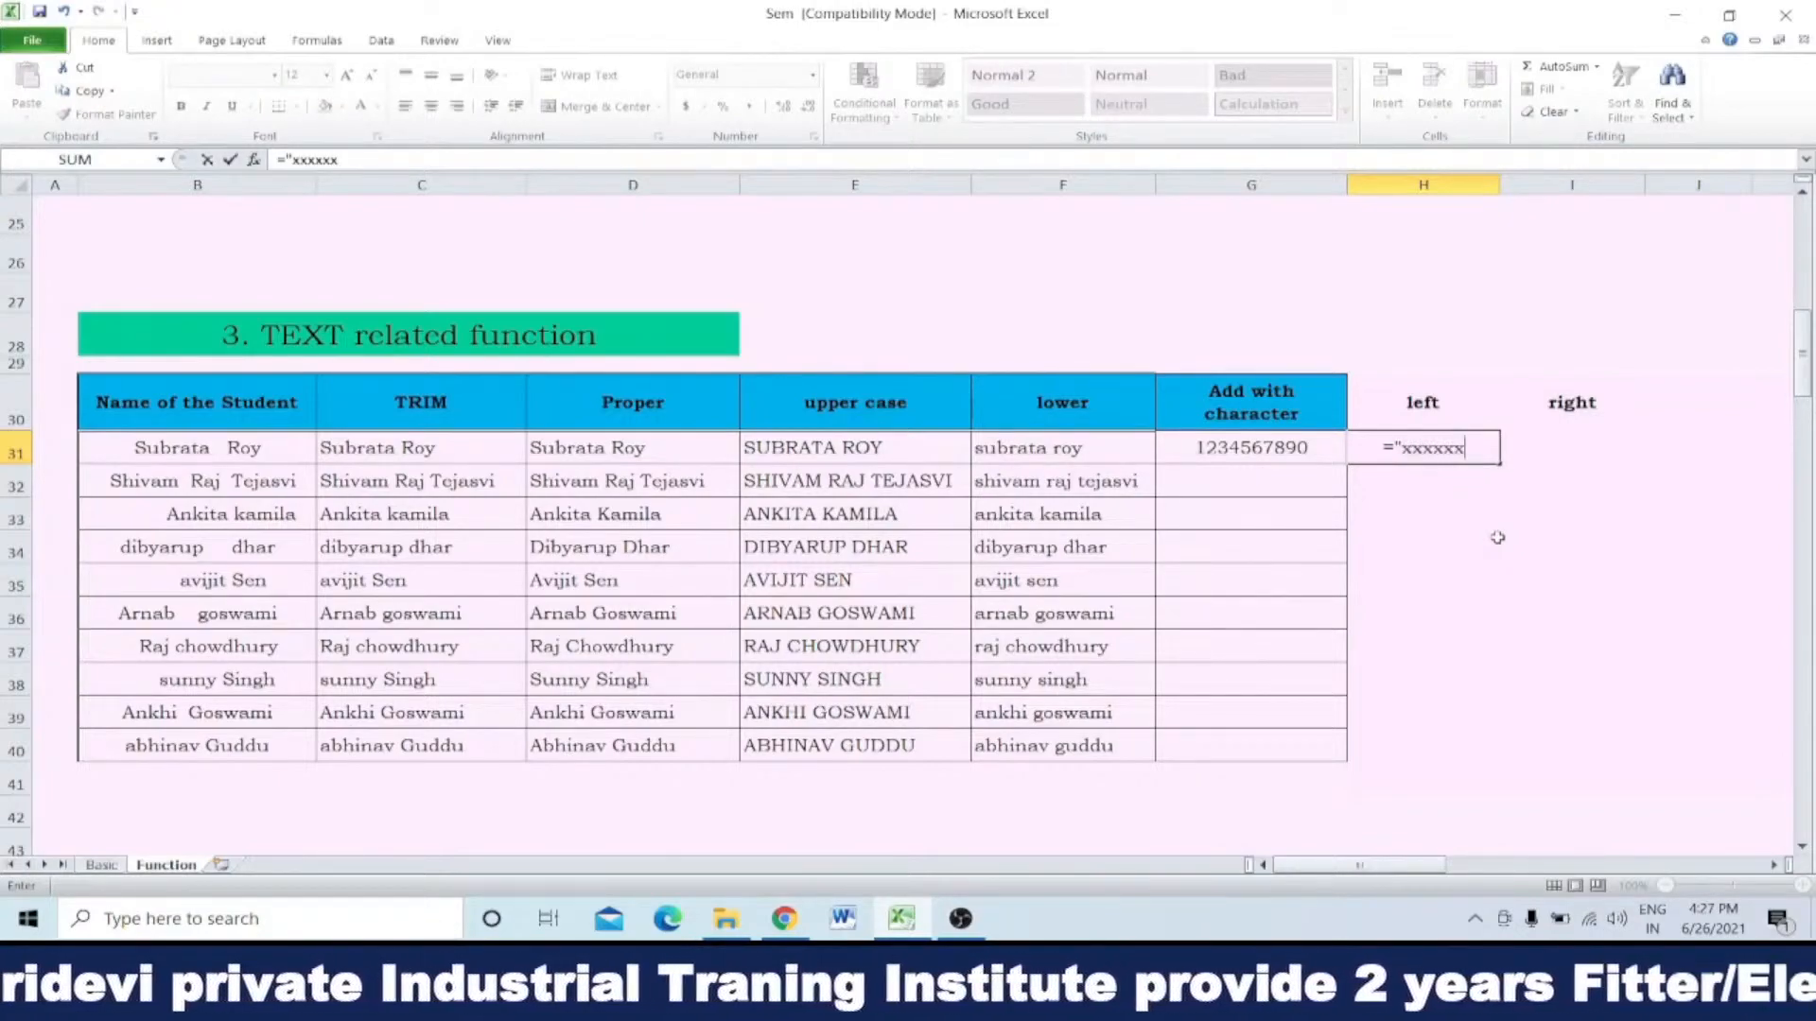
pyautogui.write('"&')
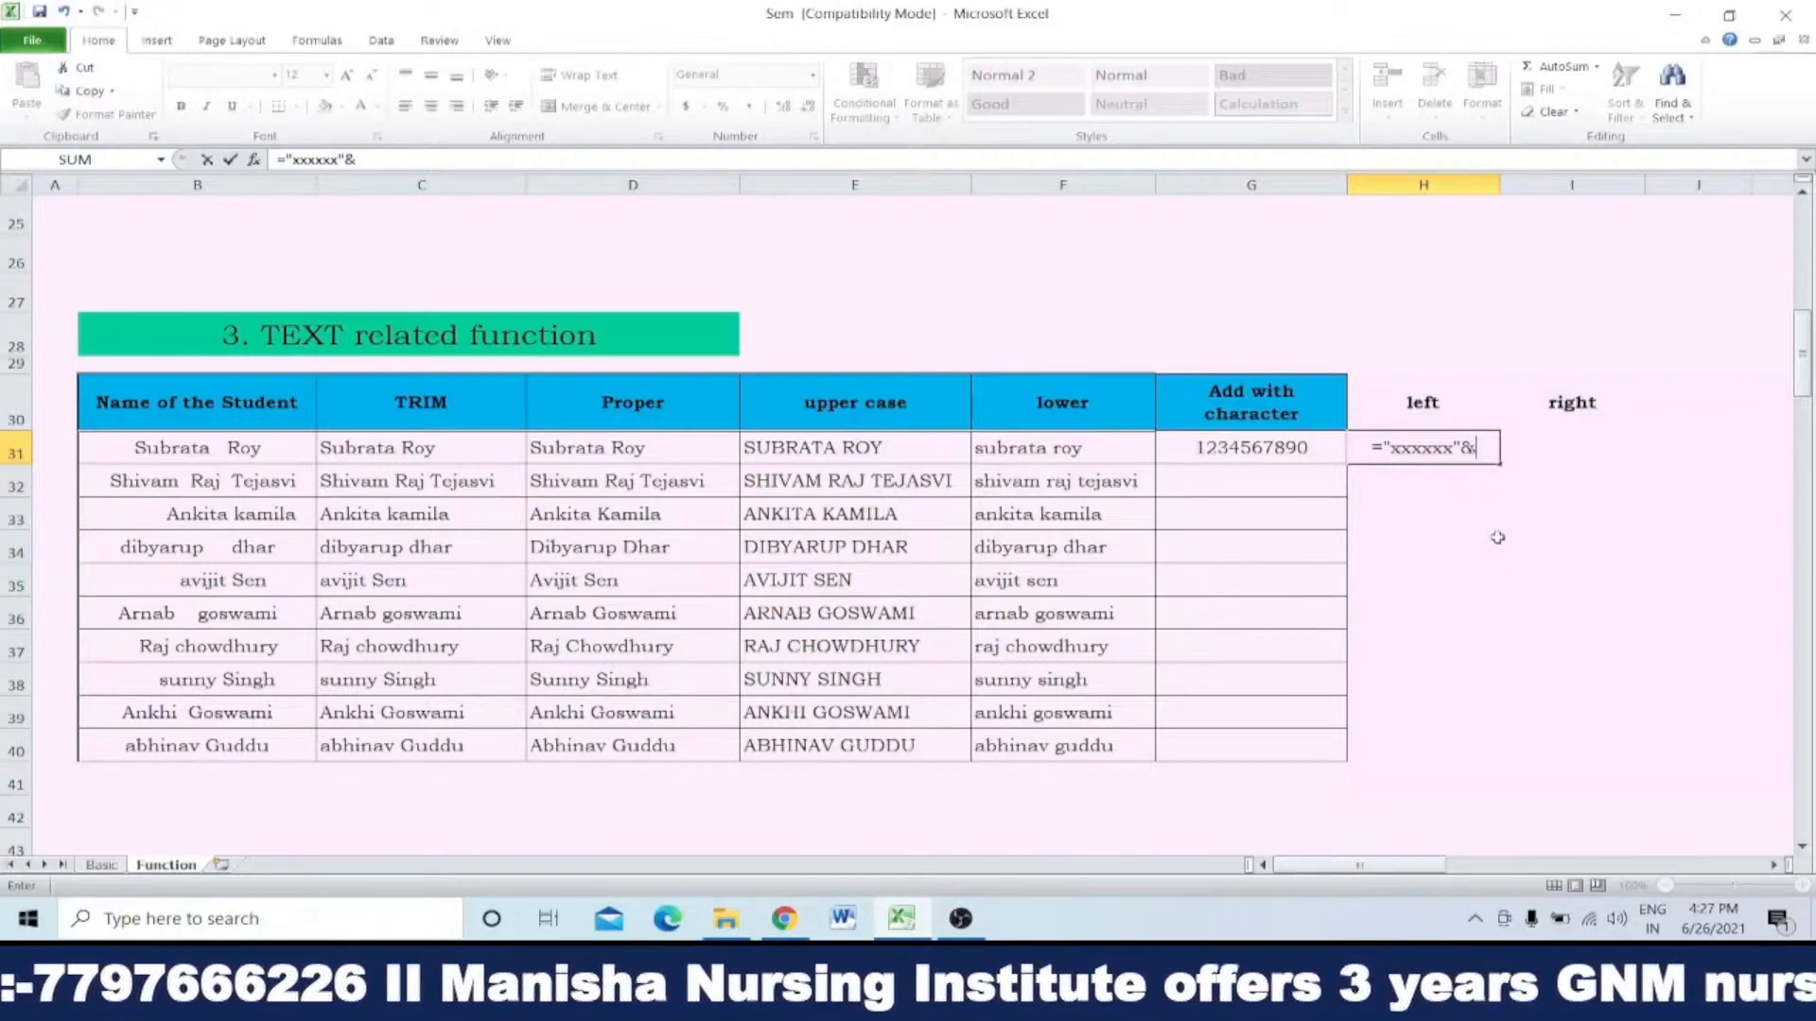
pyautogui.write('right')
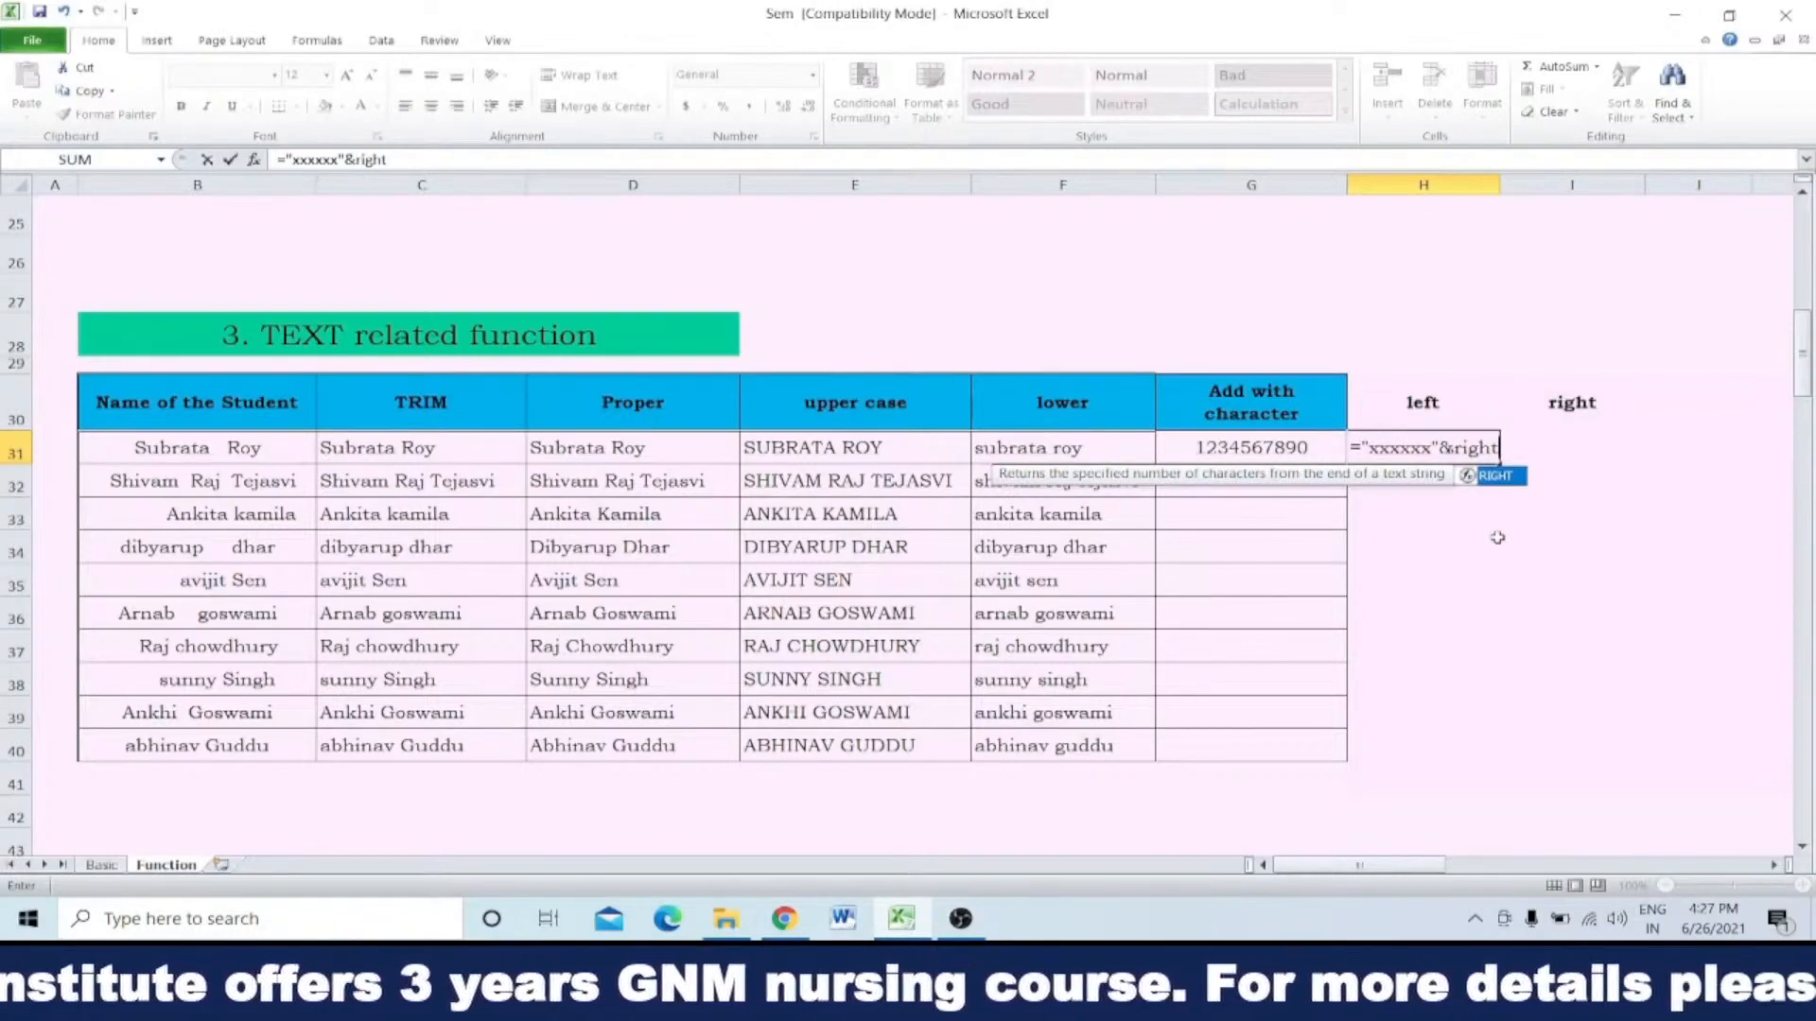
pyautogui.write('(')
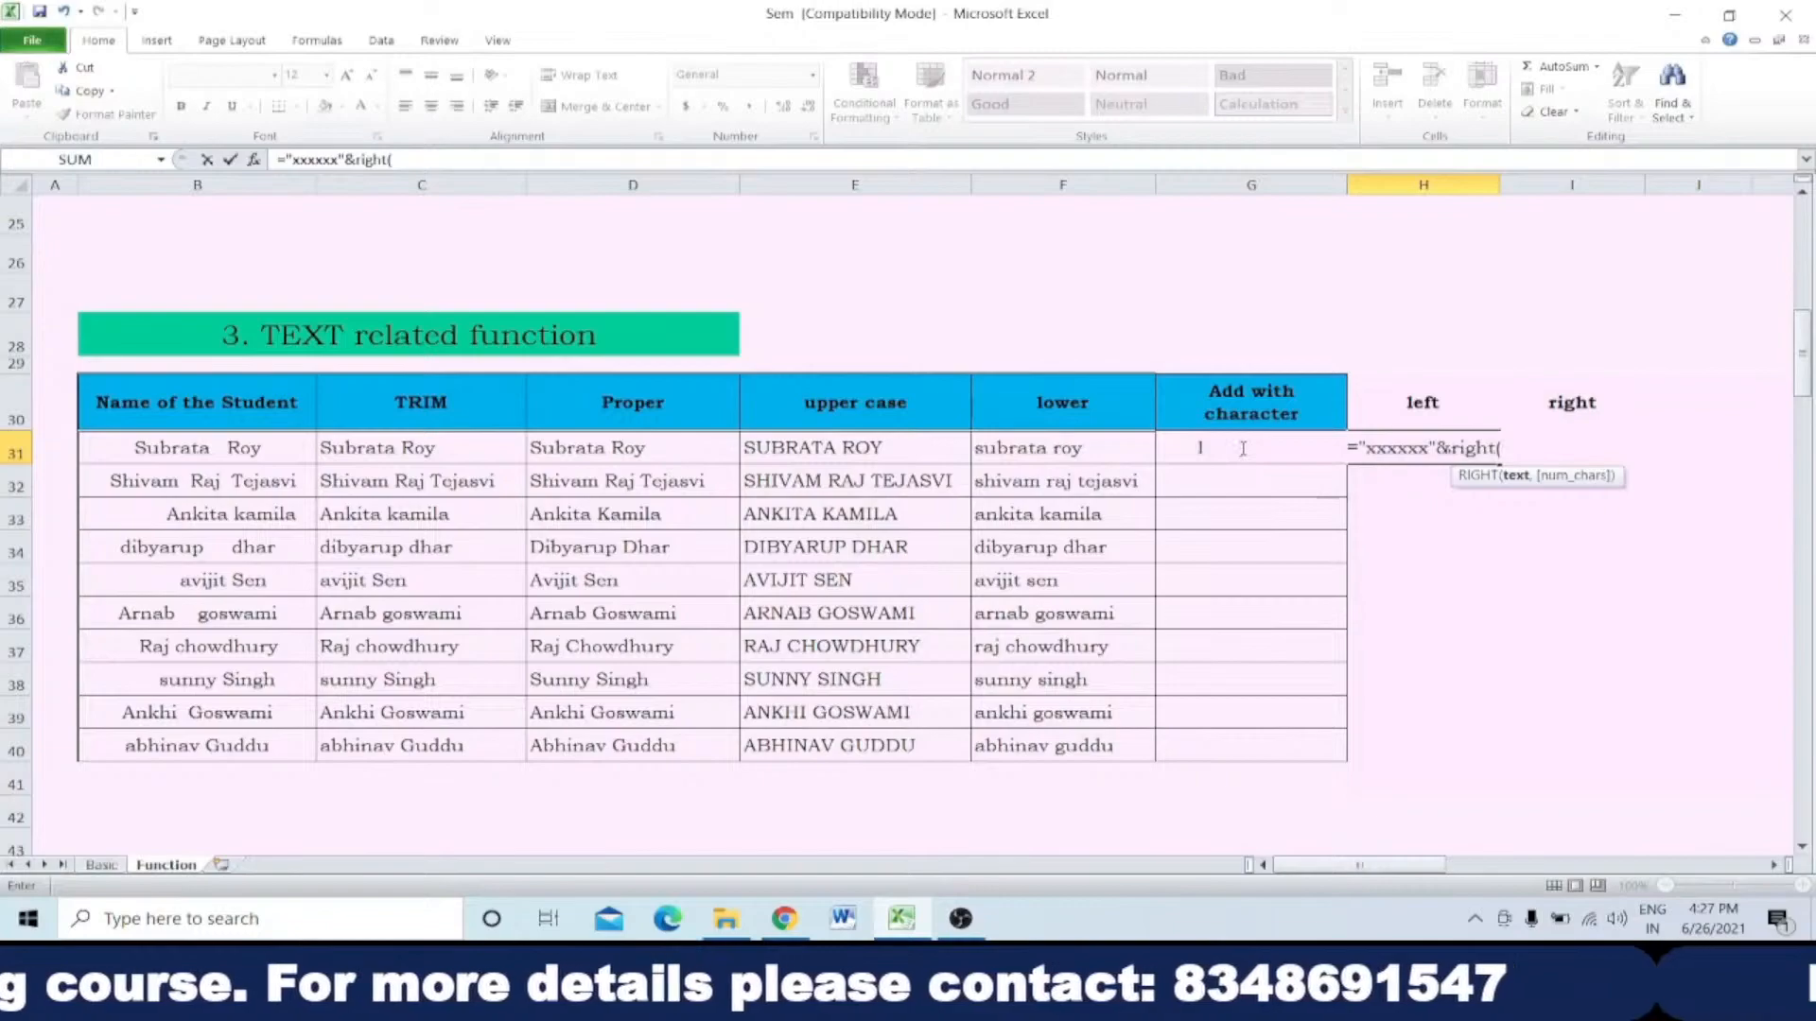
pyautogui.press('Down')
pyautogui.press('Left')
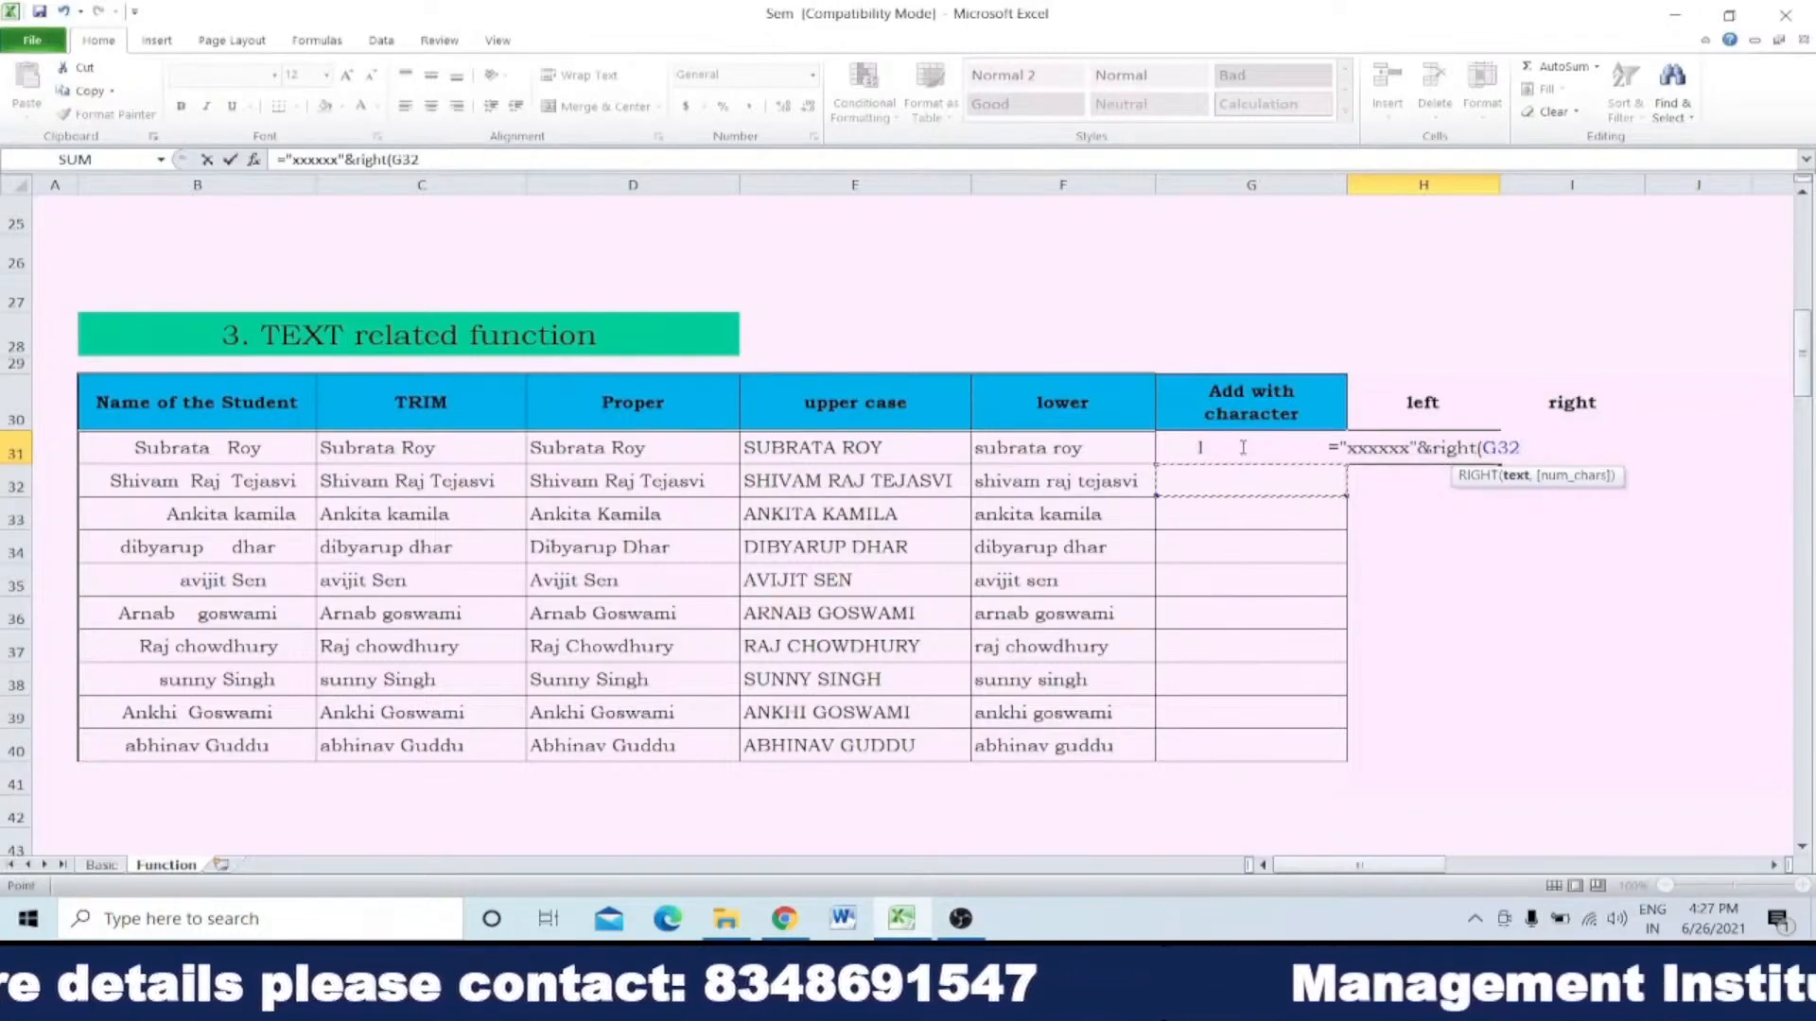
pyautogui.click(1243, 447)
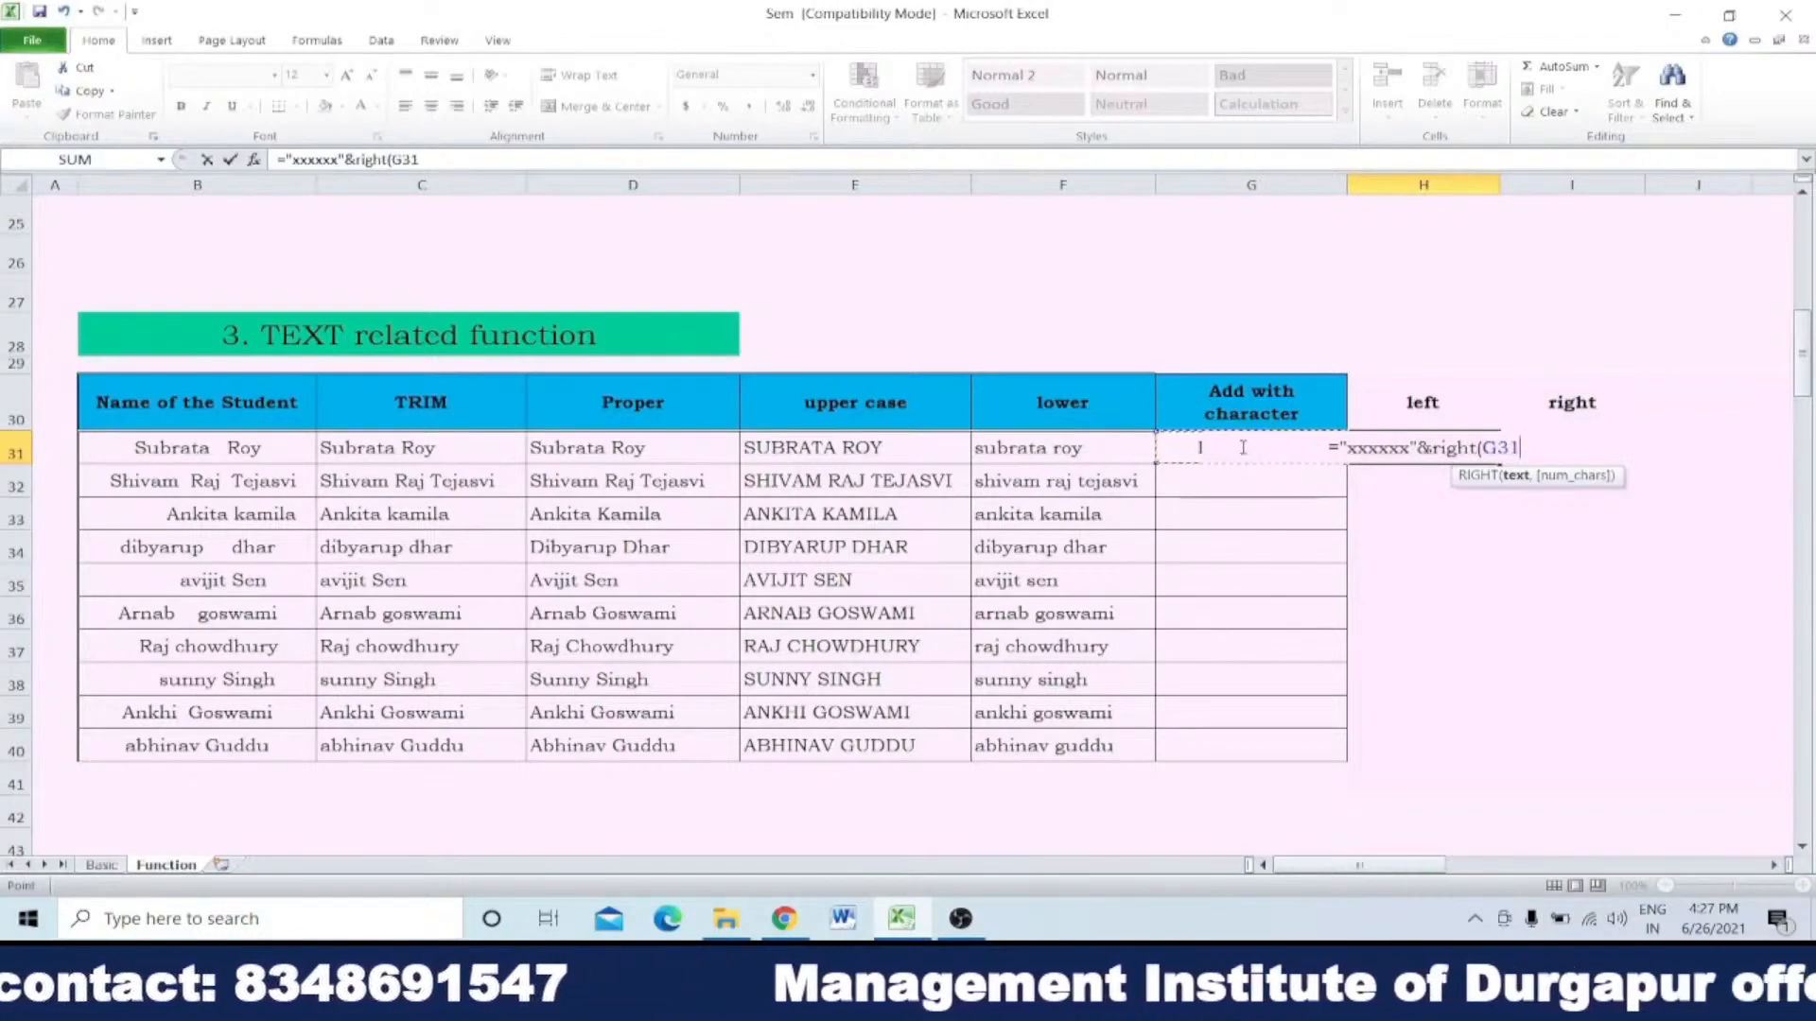
pyautogui.write(',')
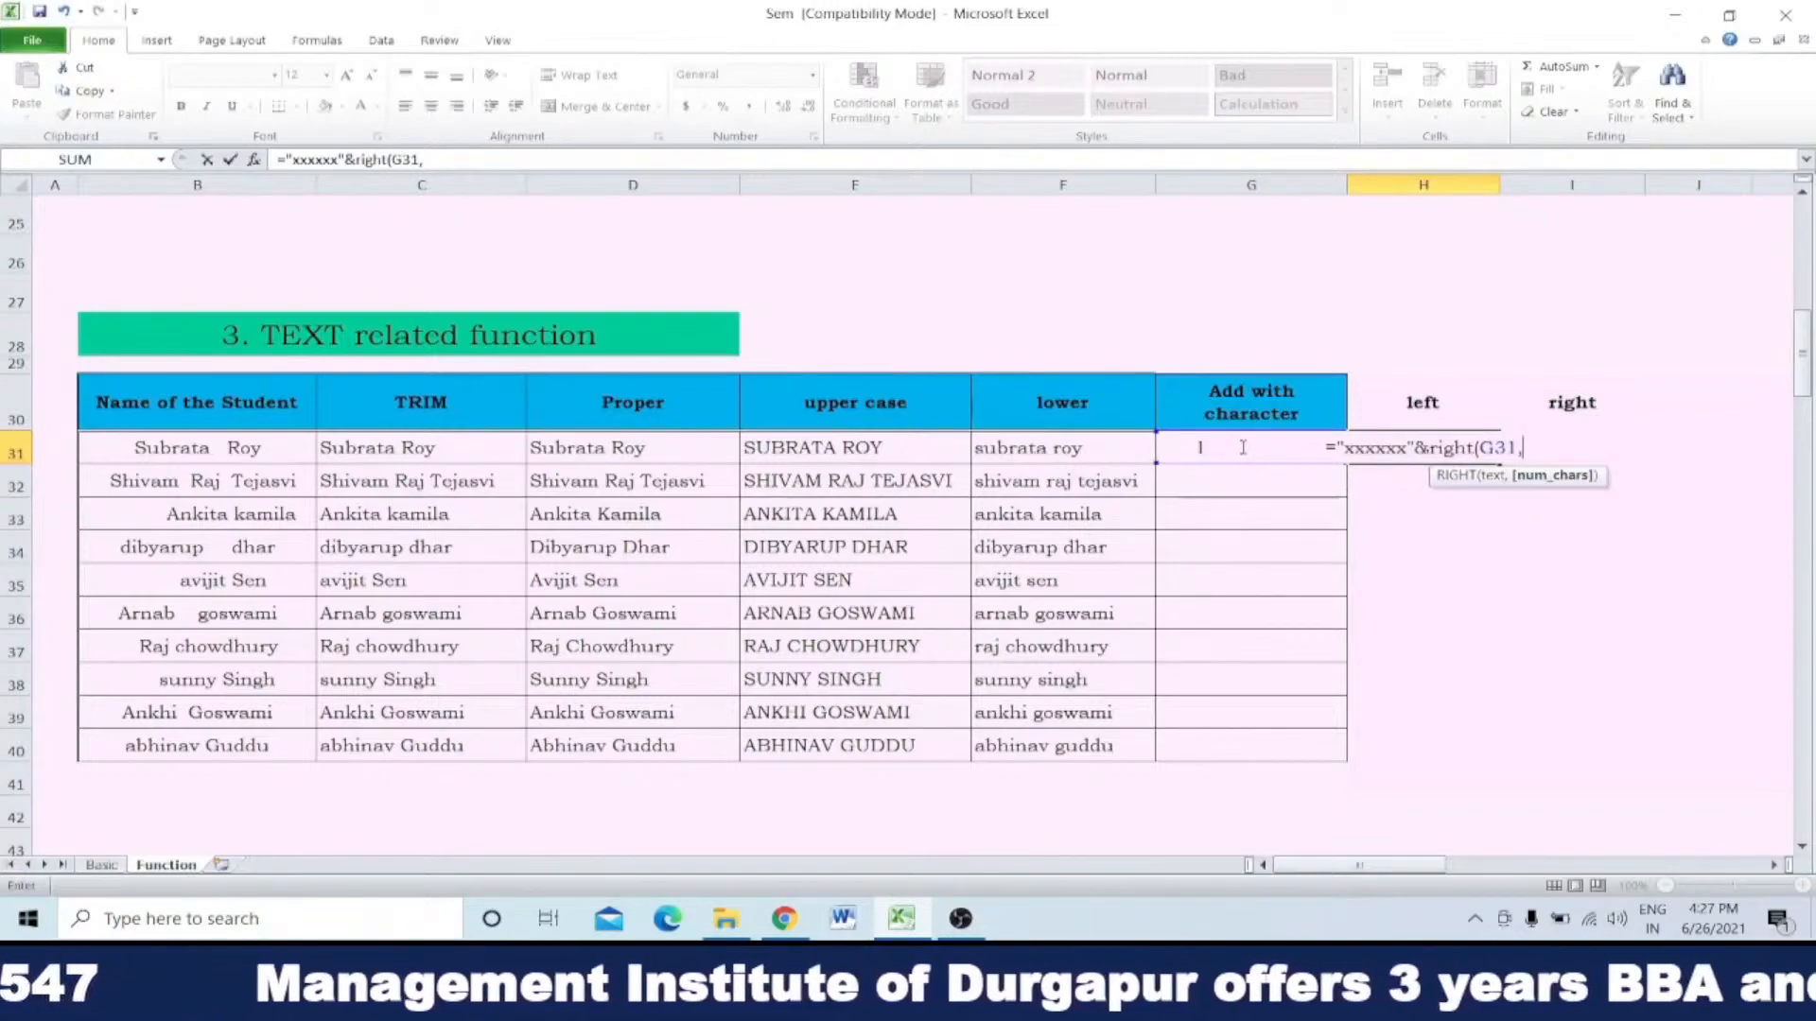
pyautogui.write('4')
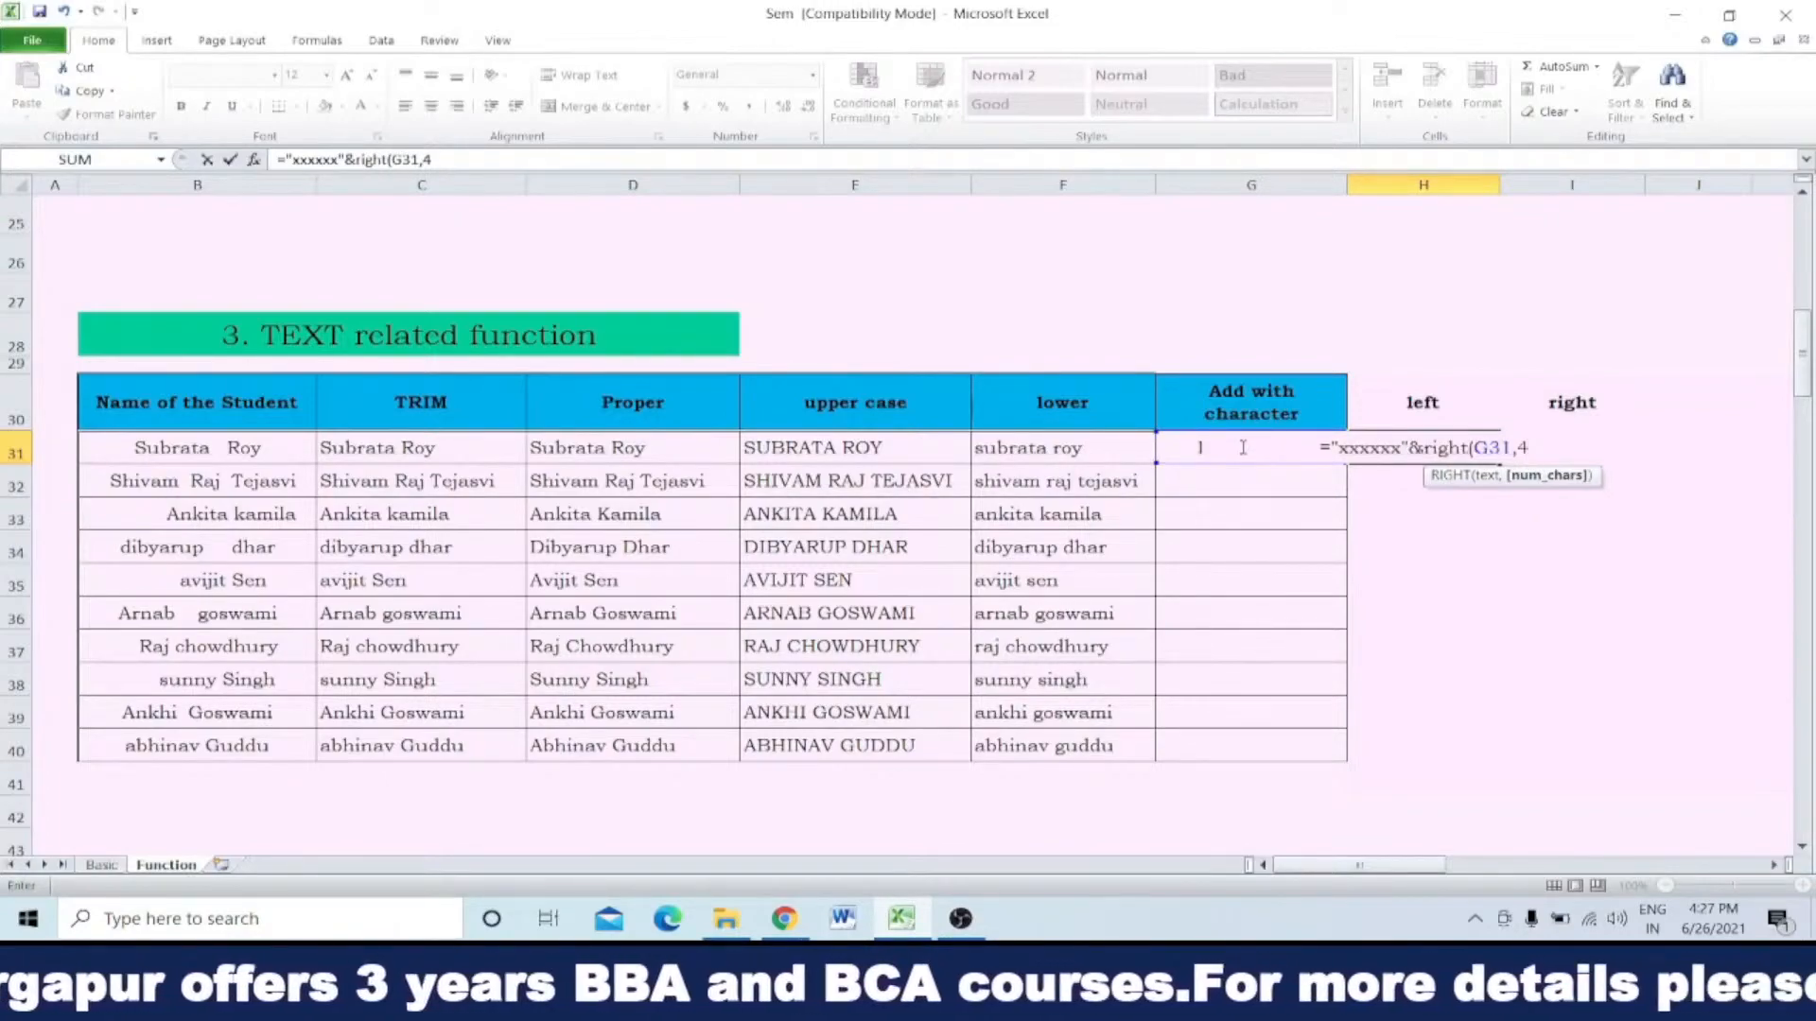
pyautogui.write(')')
pyautogui.press('Return')
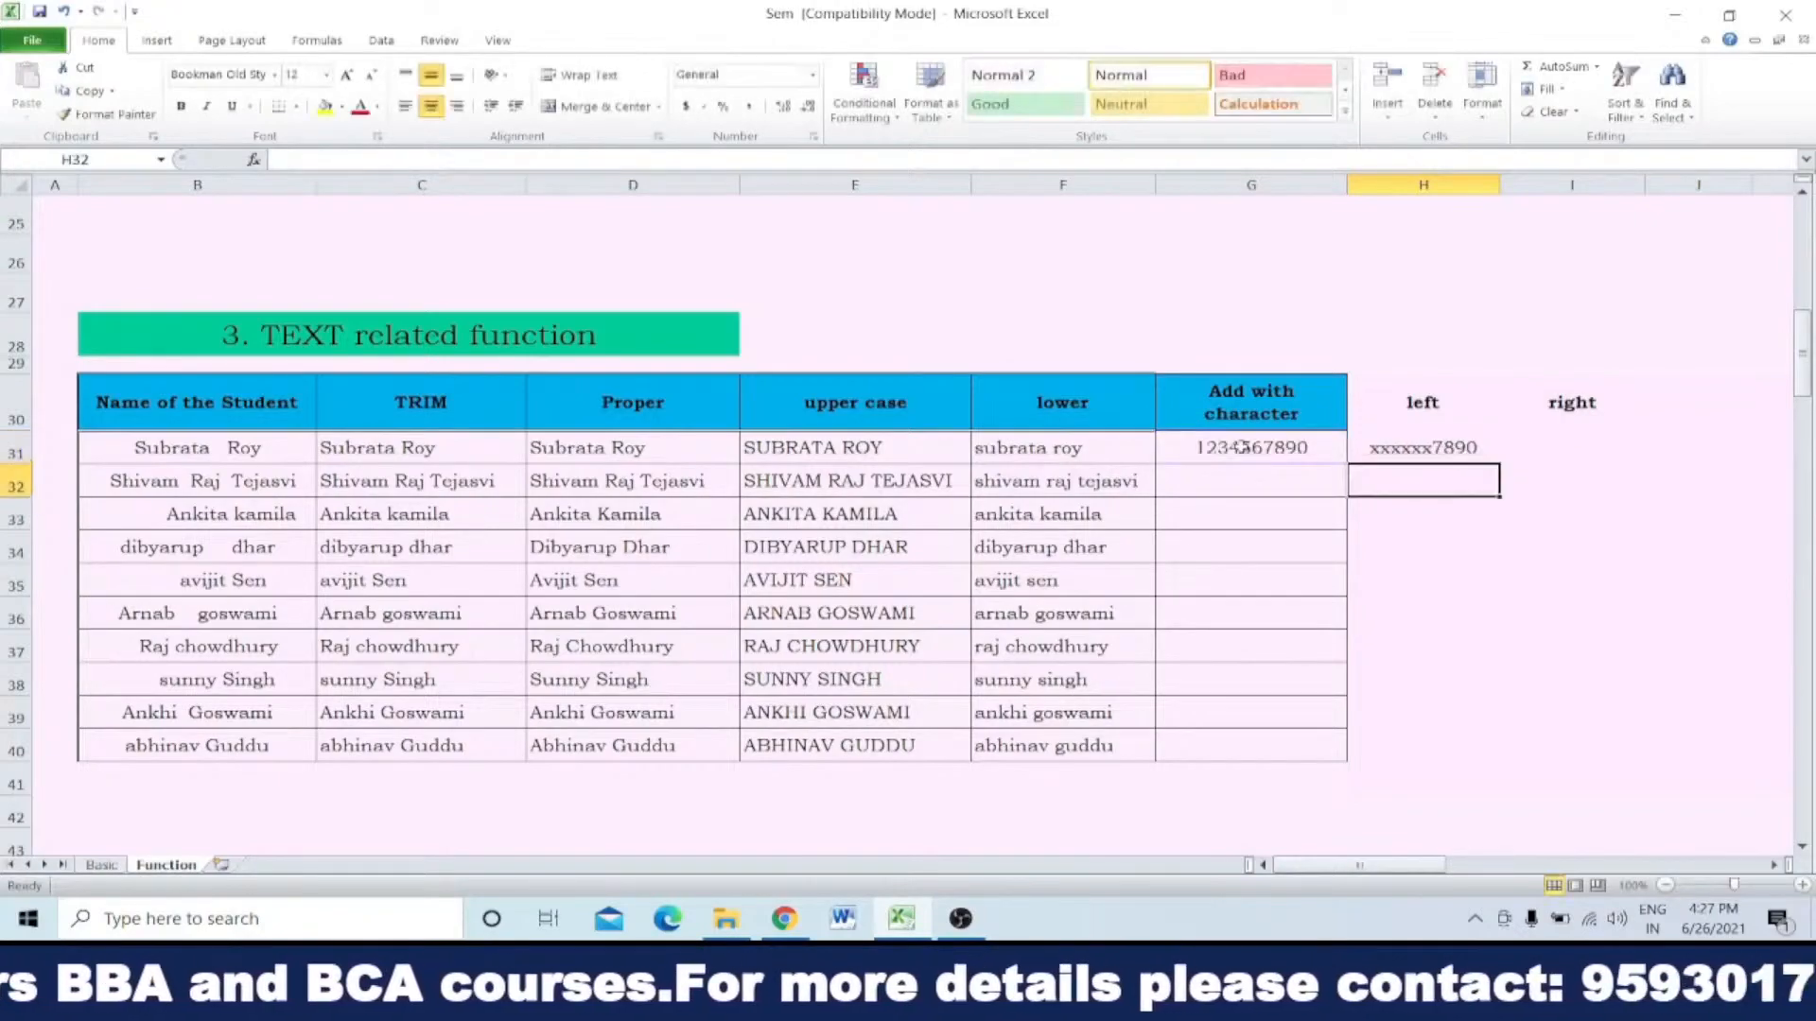
# Step: Fill the sample number in G31 down to G40
pyautogui.click(1452, 404)
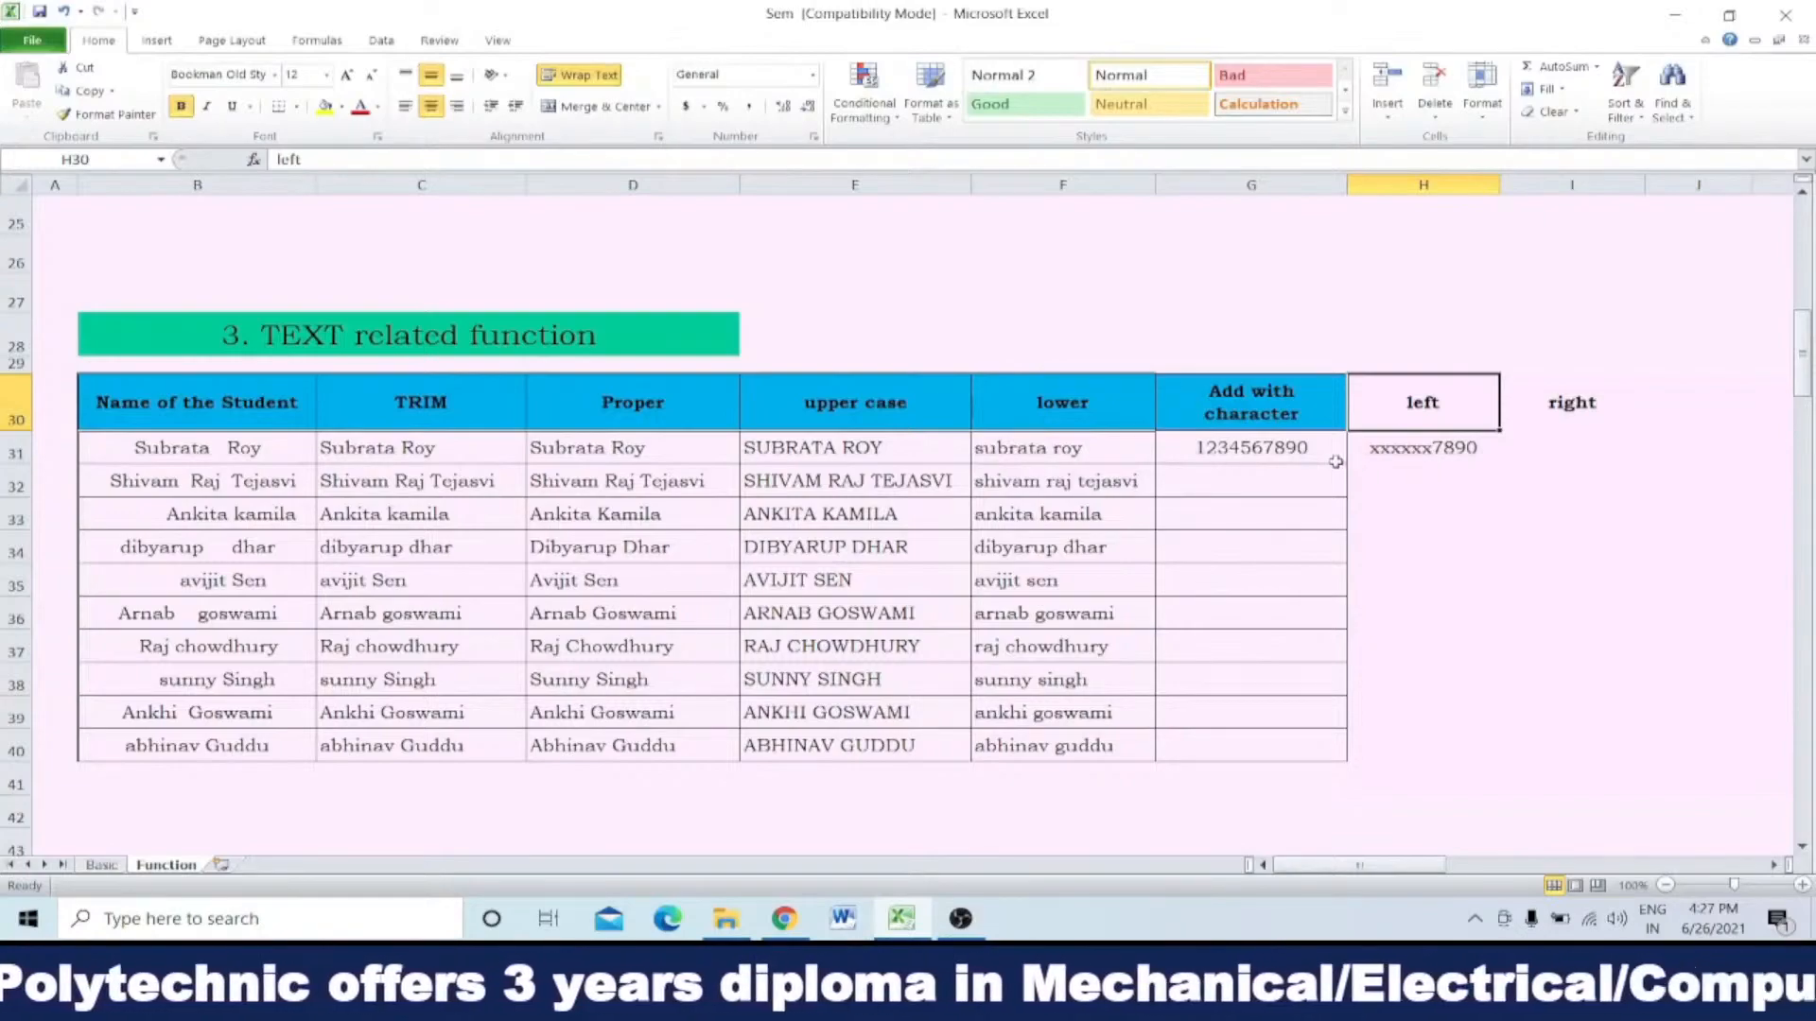
pyautogui.click(1279, 456)
pyautogui.moveTo(1348, 463); pyautogui.dragTo(1350, 758)
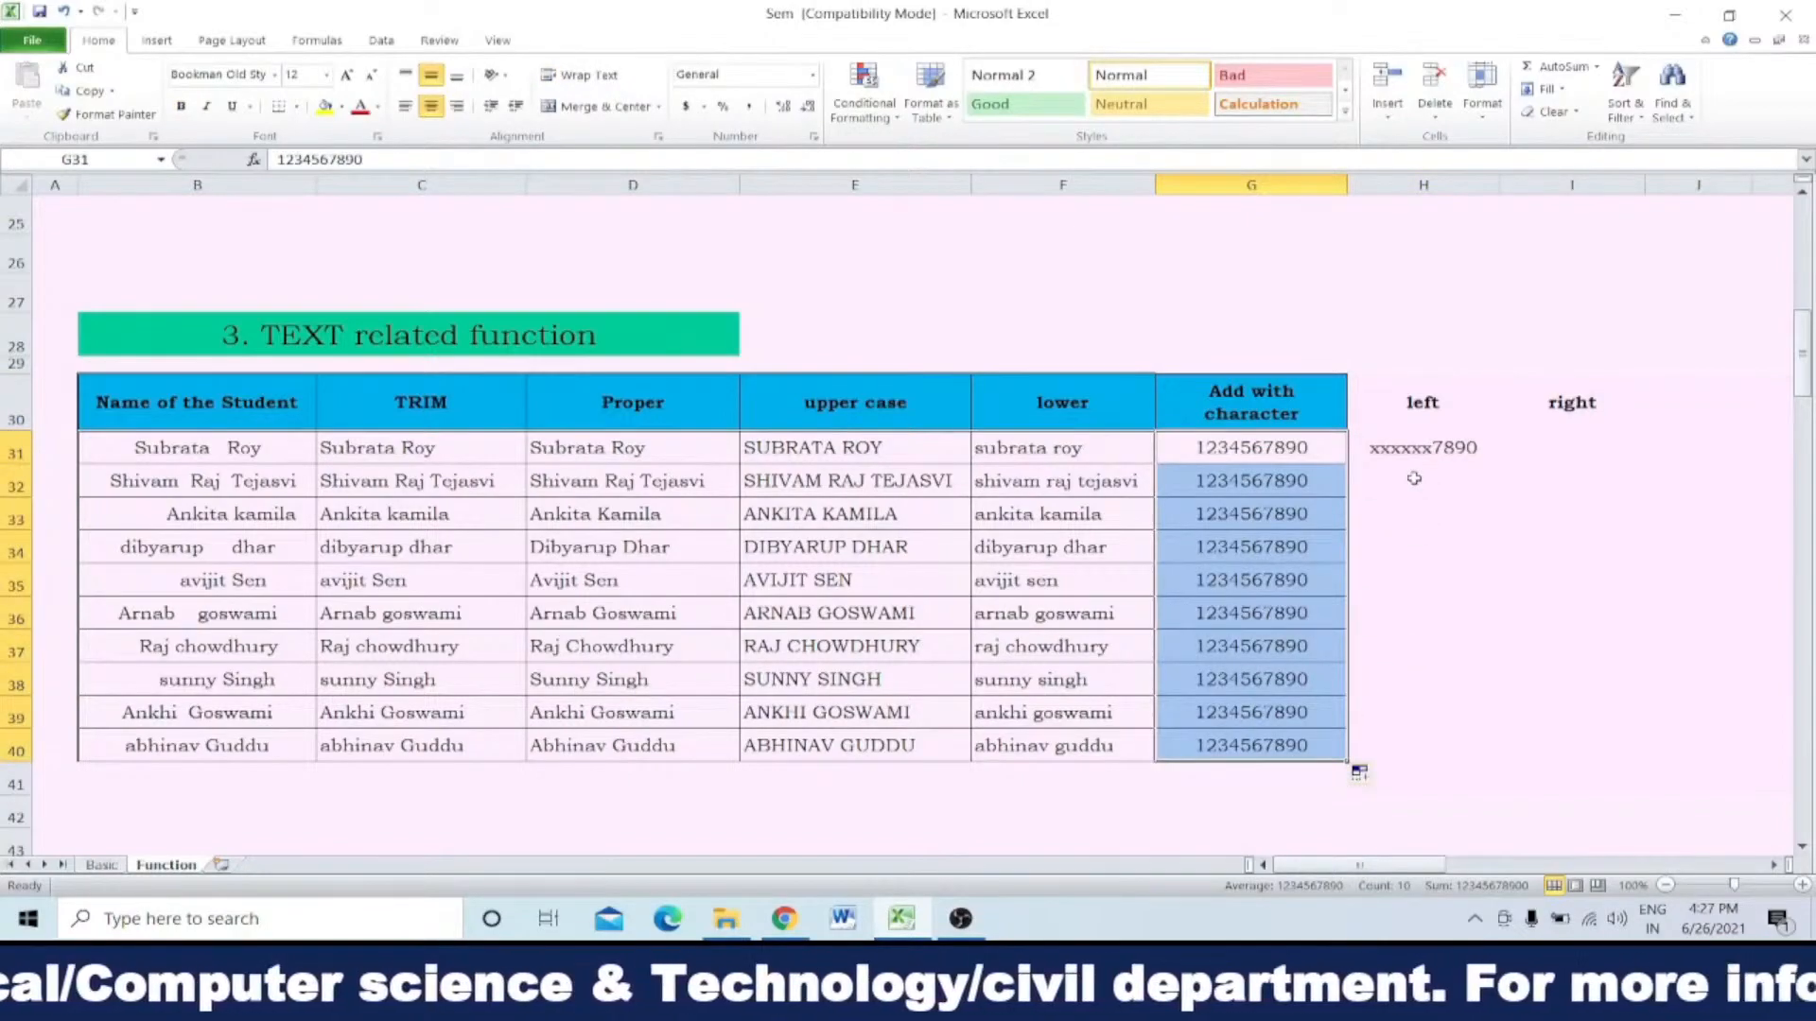
# Step: Clear the copied sample numbers from G32:G40, keeping the one in G31
pyautogui.click(1303, 482)
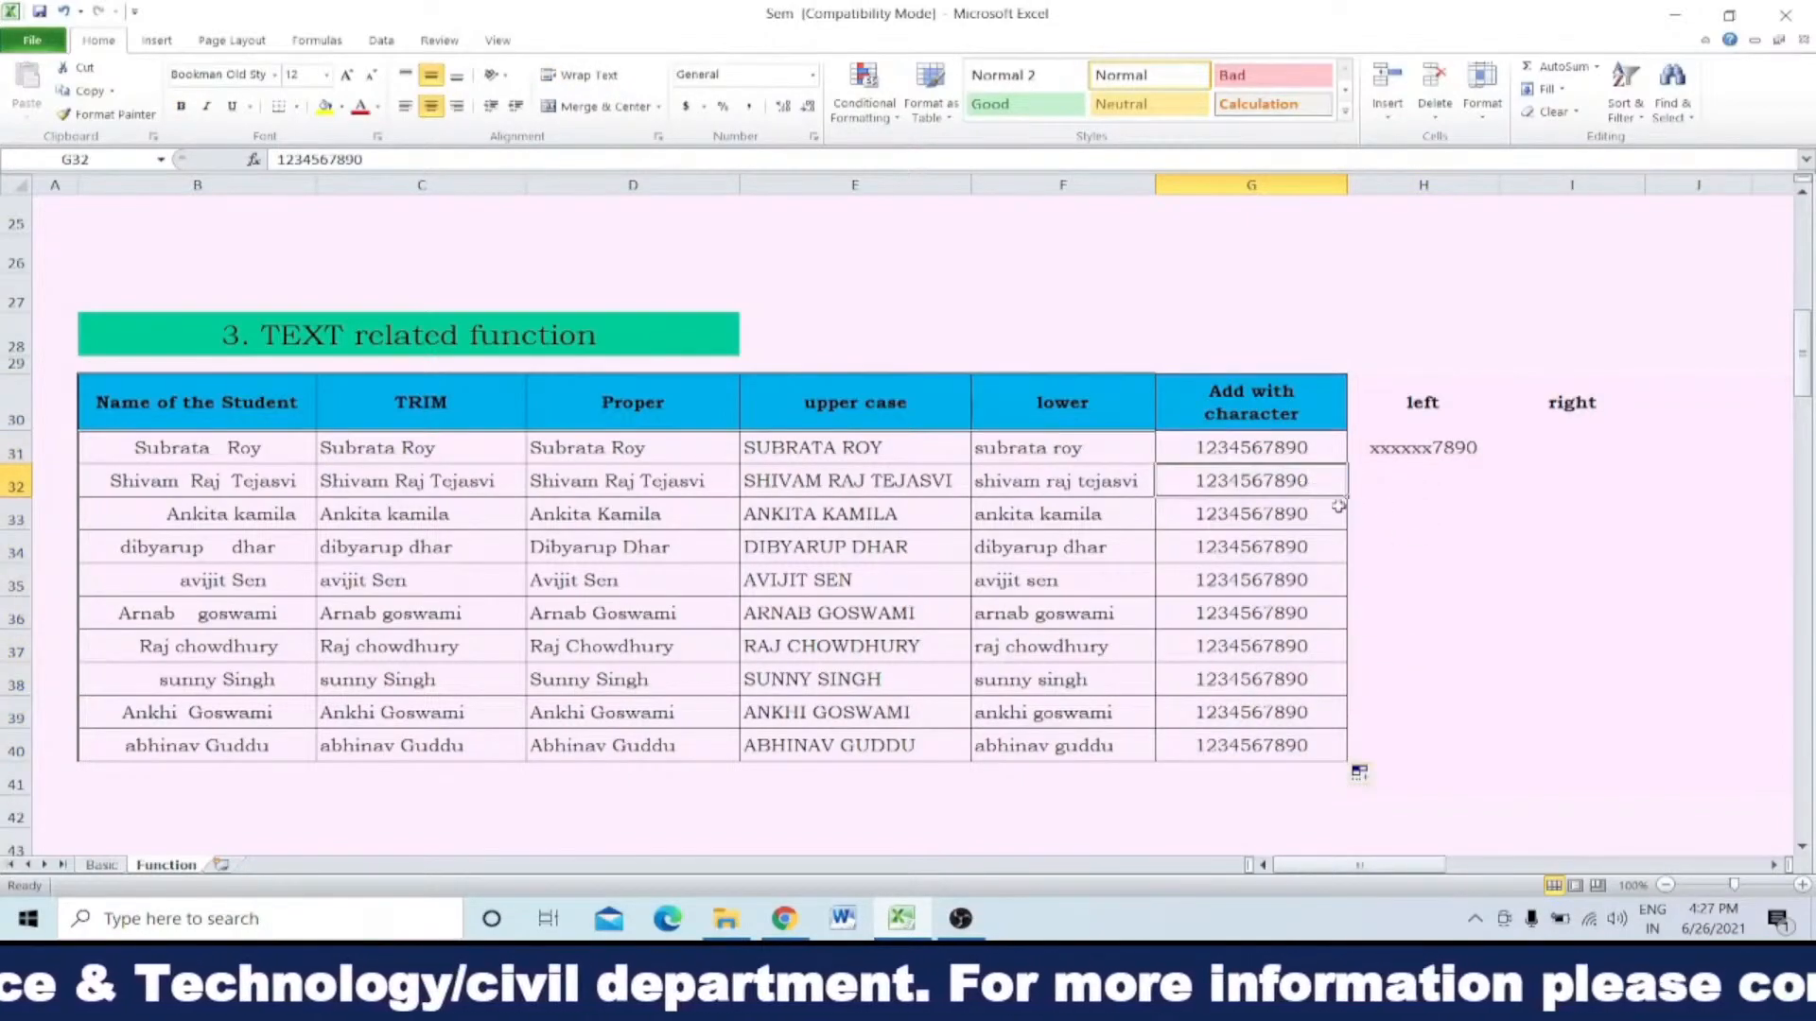
pyautogui.moveTo(1288, 482); pyautogui.dragTo(1299, 747)
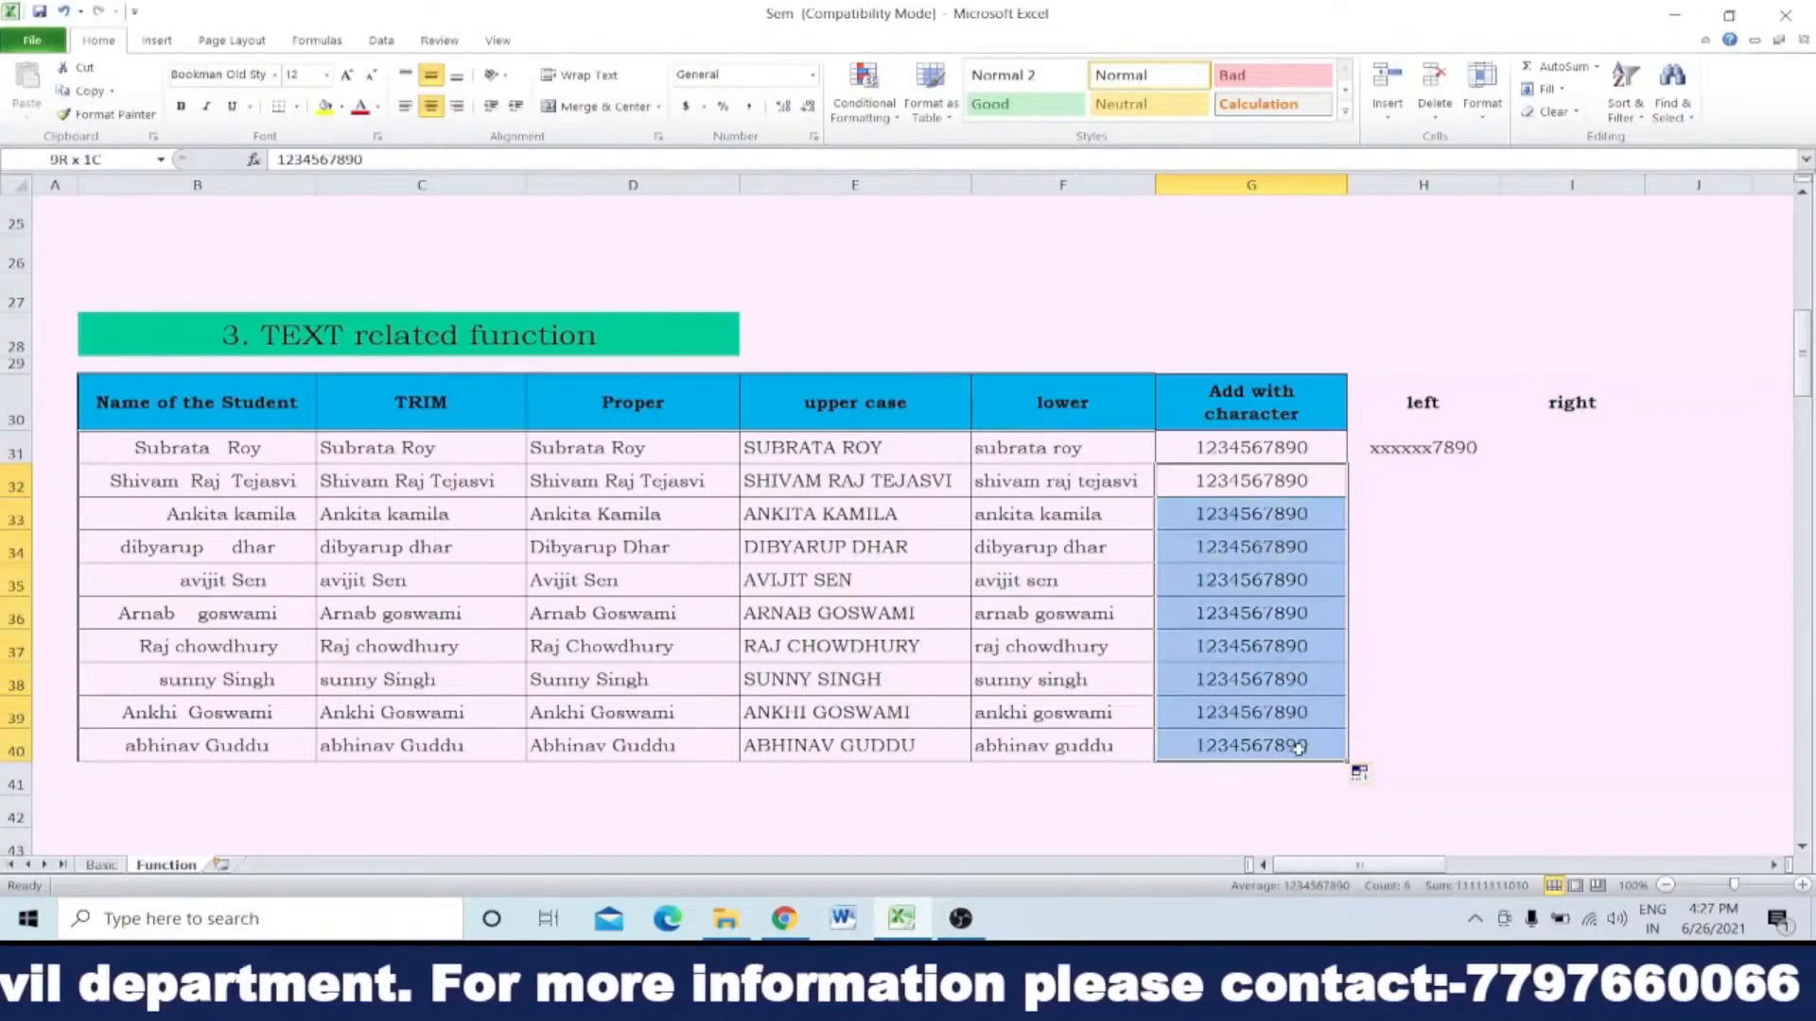
pyautogui.press('Delete')
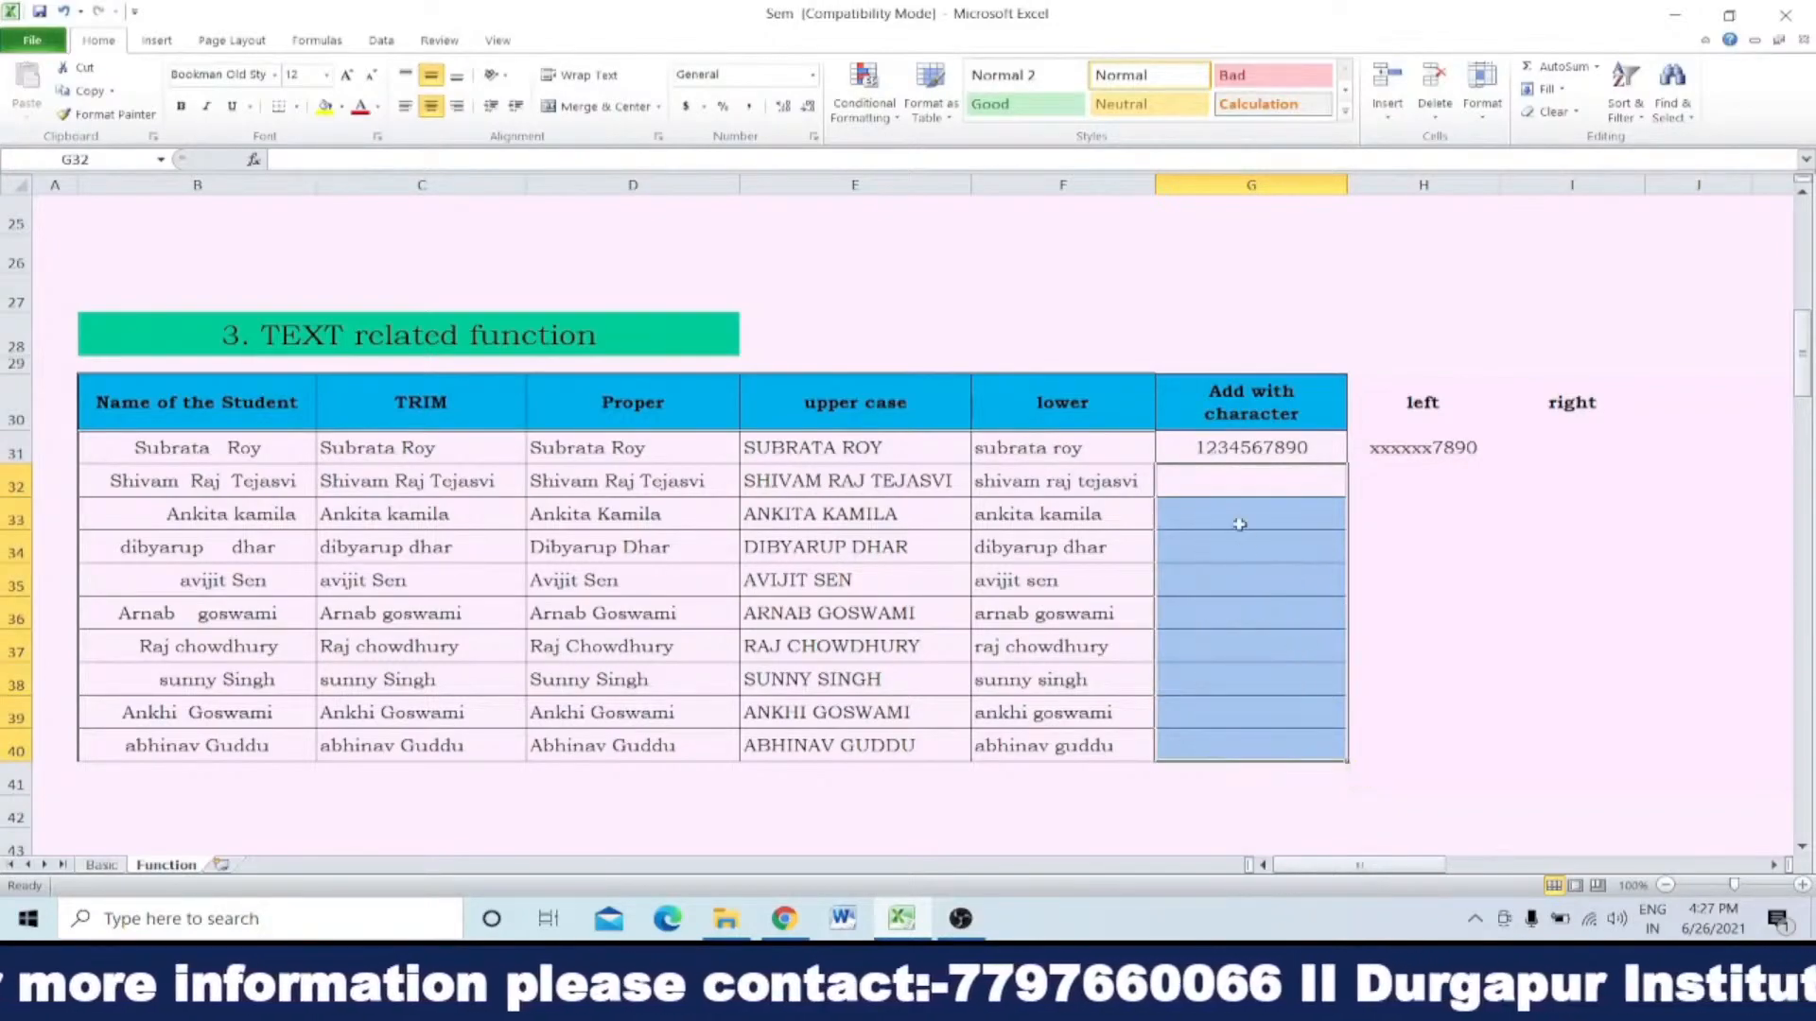
pyautogui.click(1251, 489)
pyautogui.write('12')
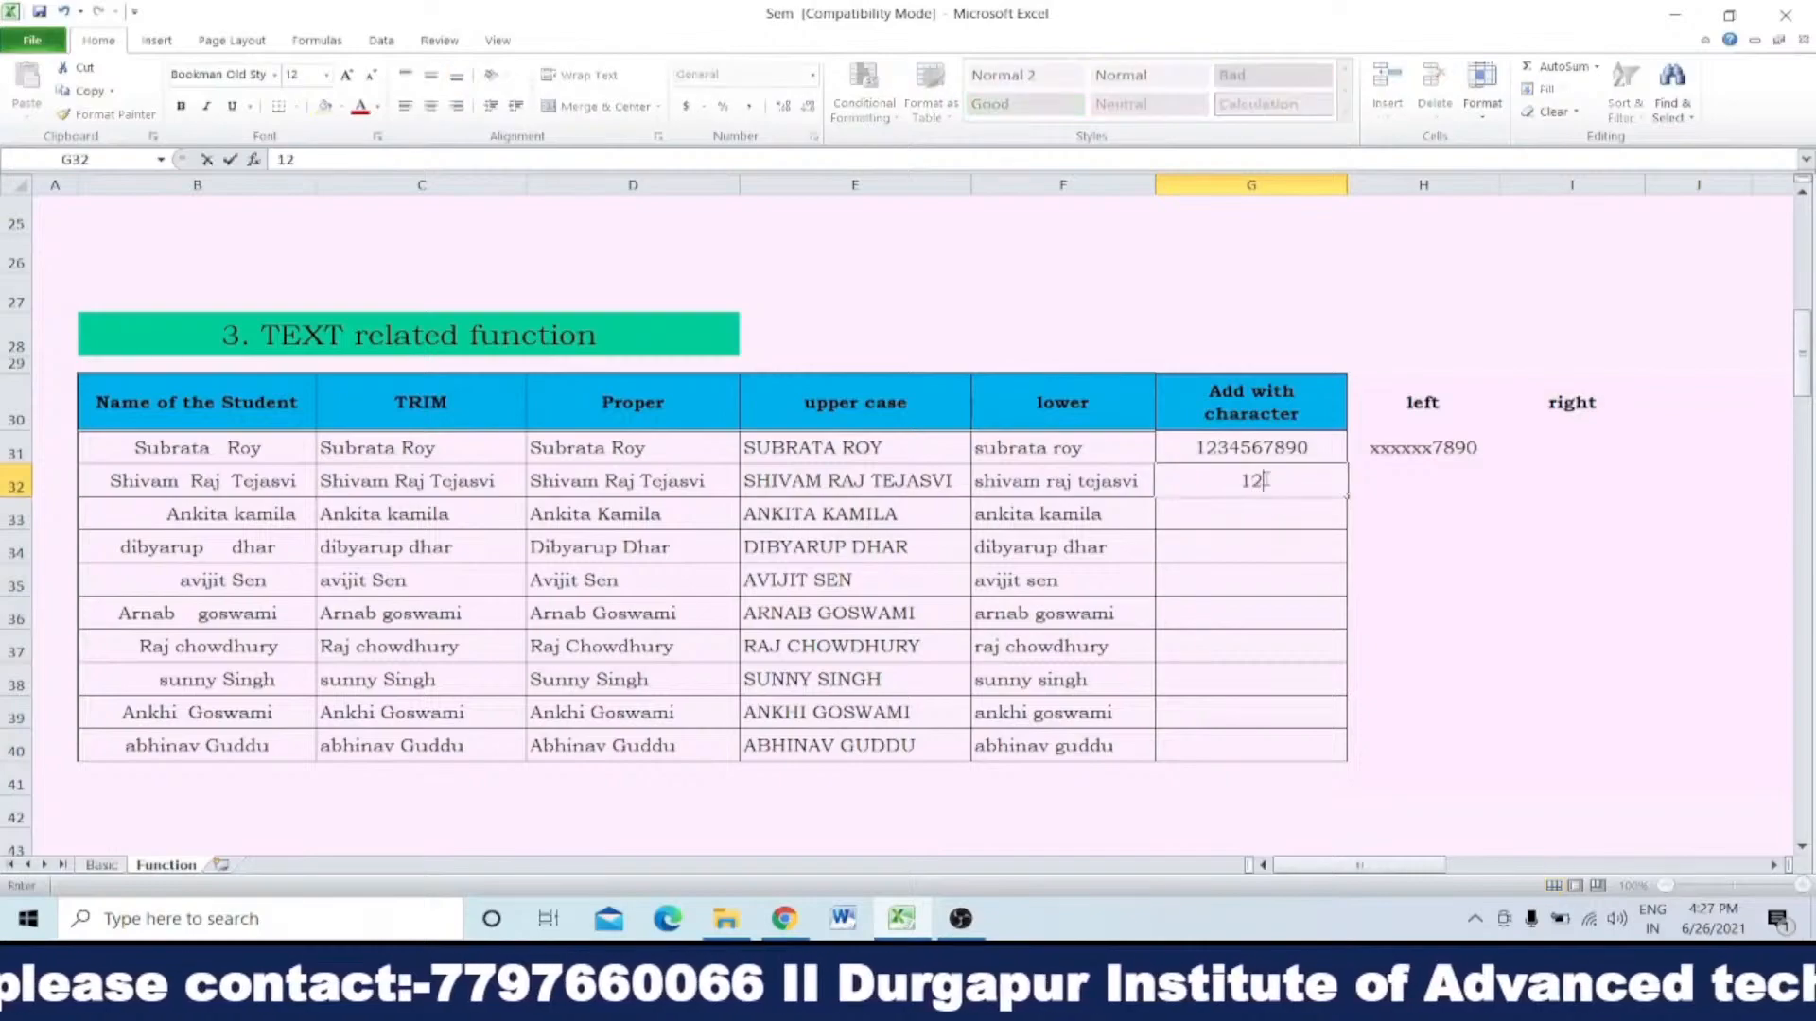
pyautogui.write('36541')
pyautogui.write('26759708')
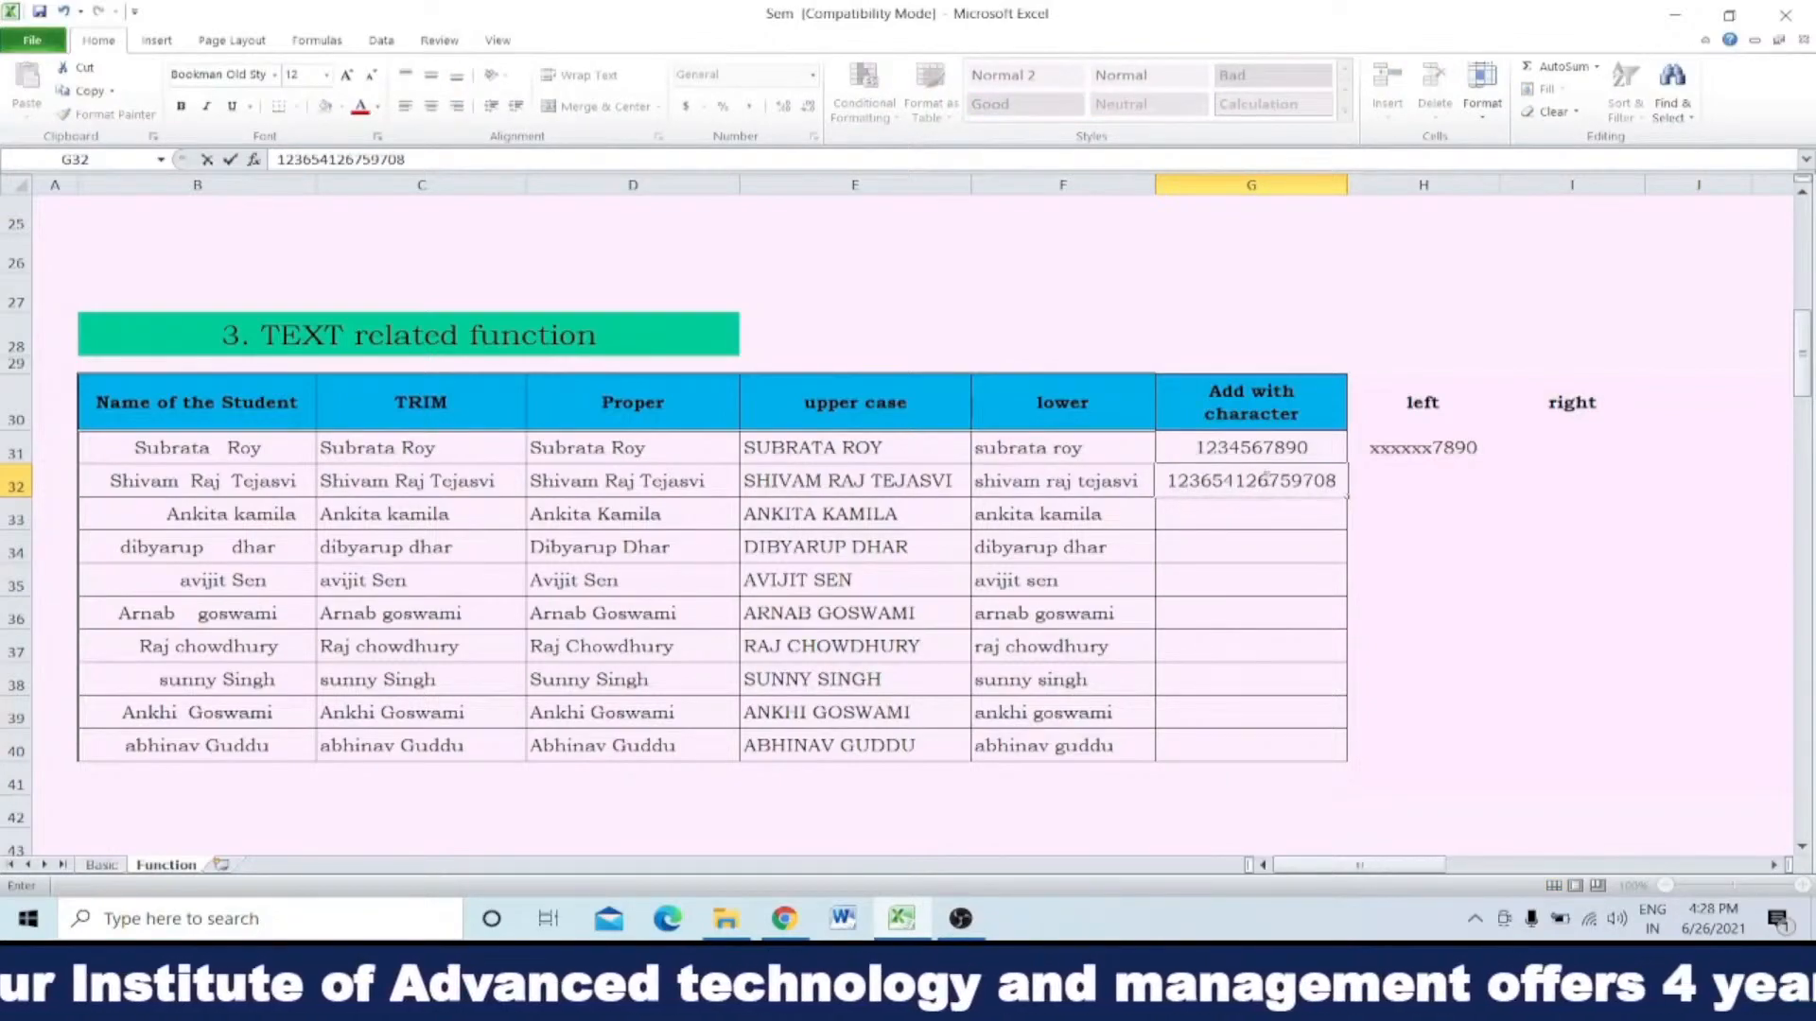
pyautogui.press('Return')
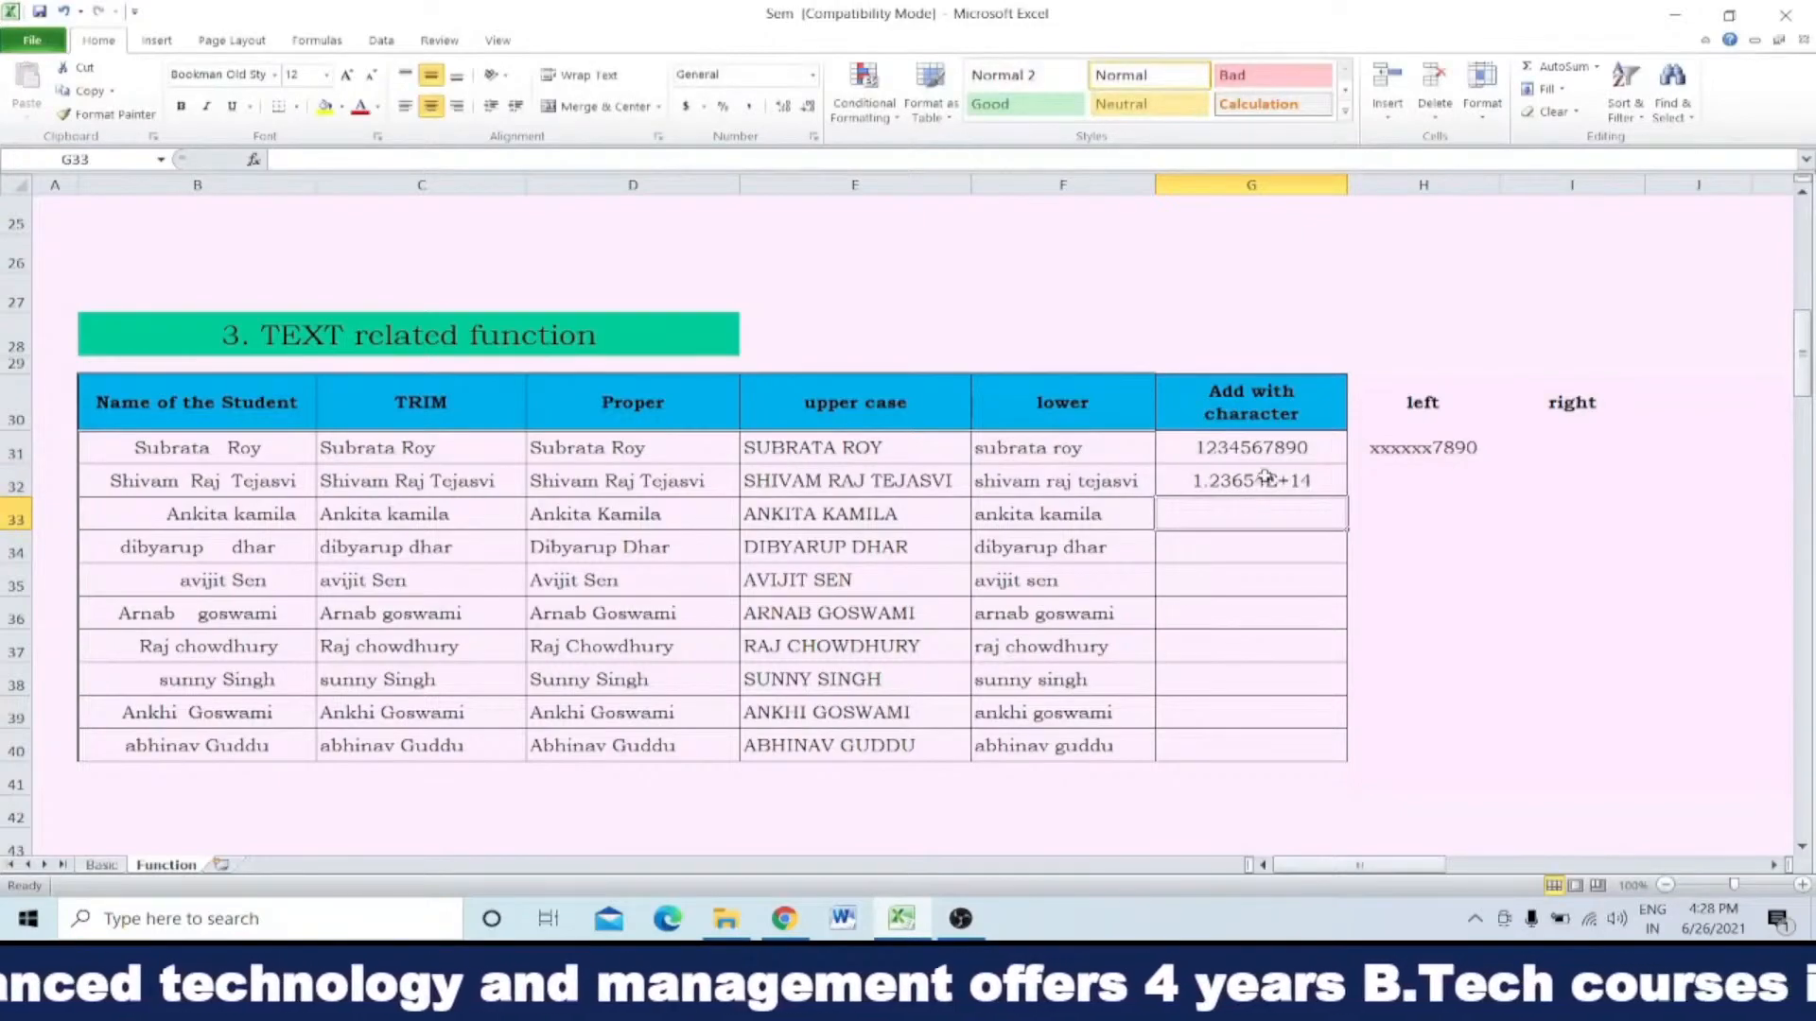
# Step: Fill the masking formula from H31 down to H40 and clear the heading "right" from I30
pyautogui.click(1386, 450)
pyautogui.doubleClick(1501, 464)
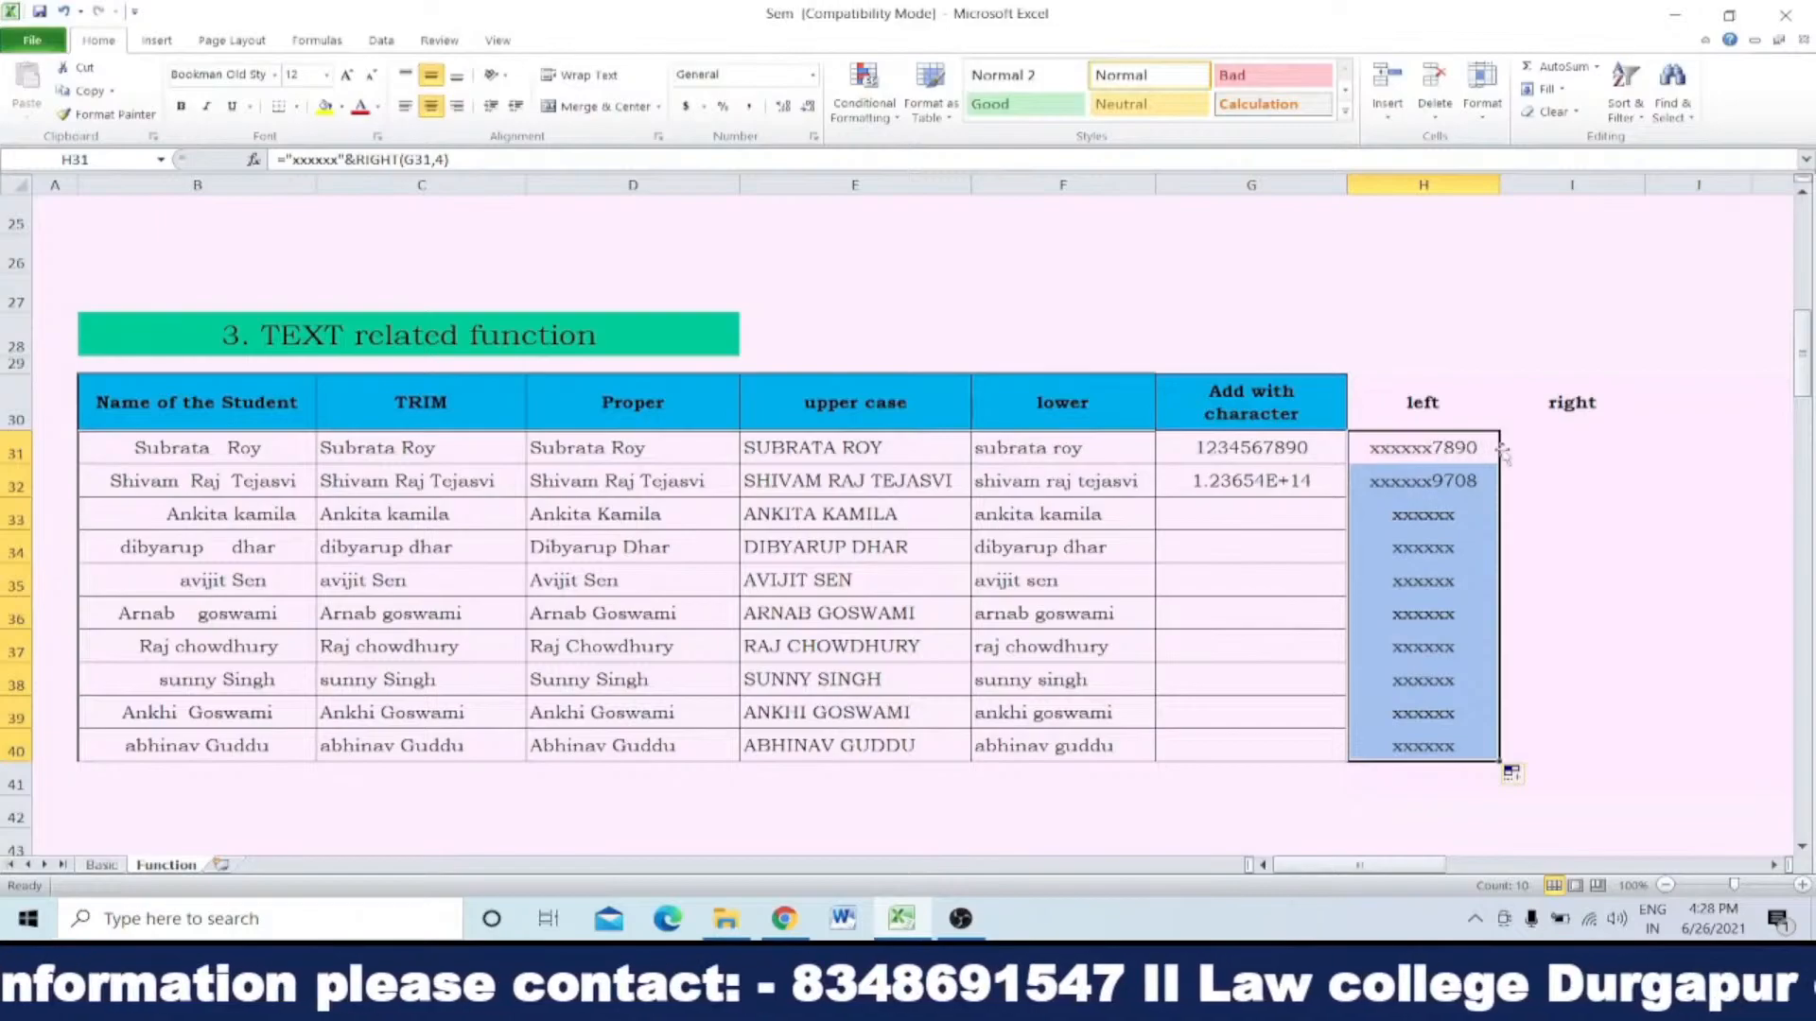
pyautogui.click(1561, 404)
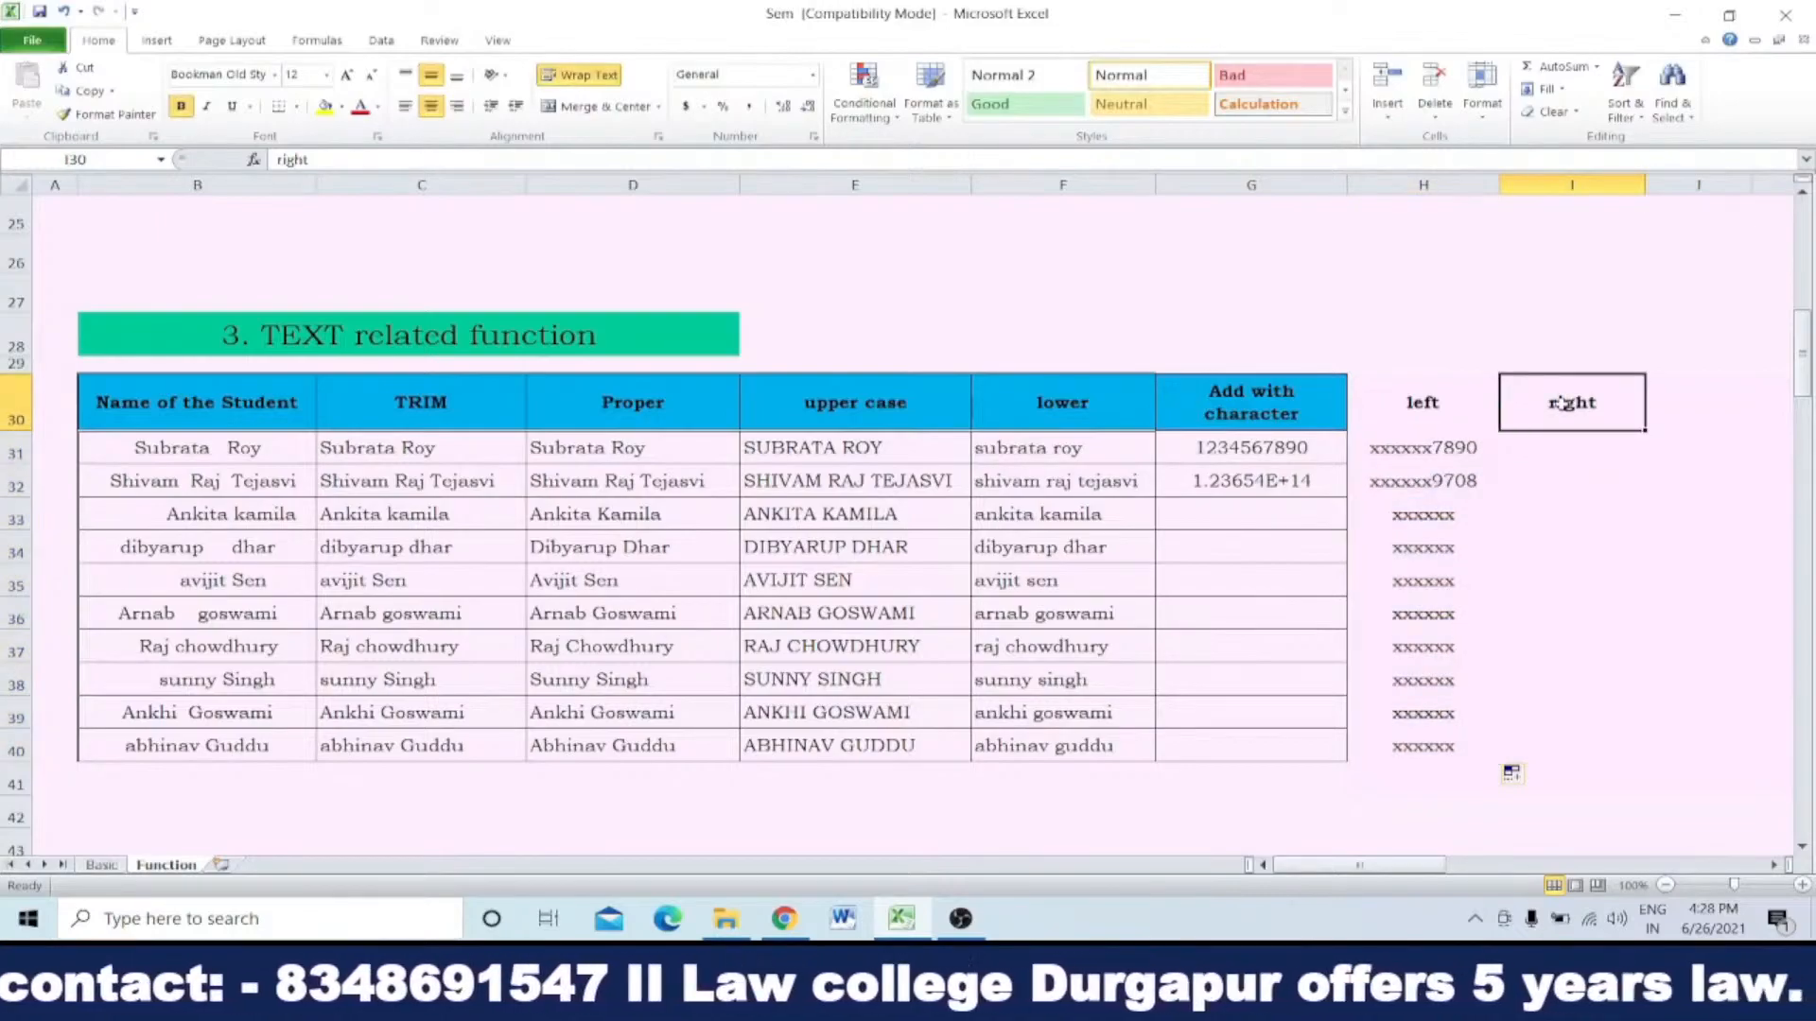
pyautogui.press('Delete')
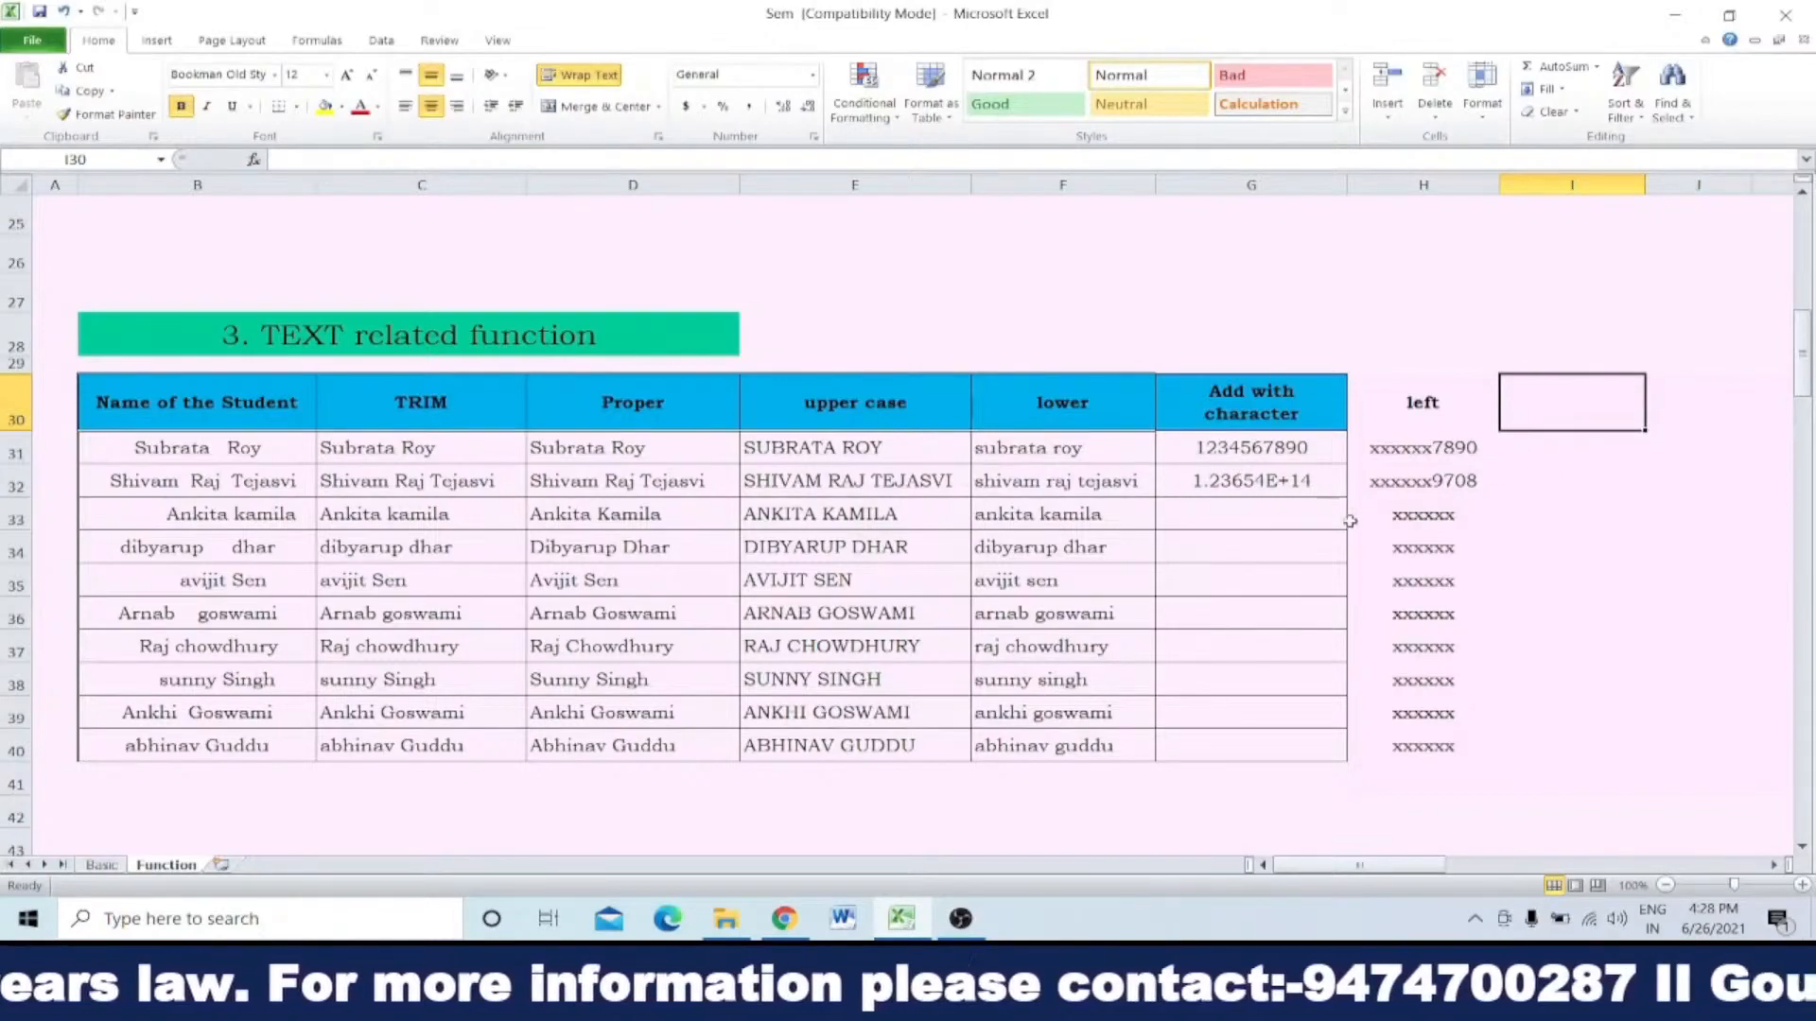
# Step: Enter =len(G32) in I32 to count the characters of the second sample number
pyautogui.click(1271, 448)
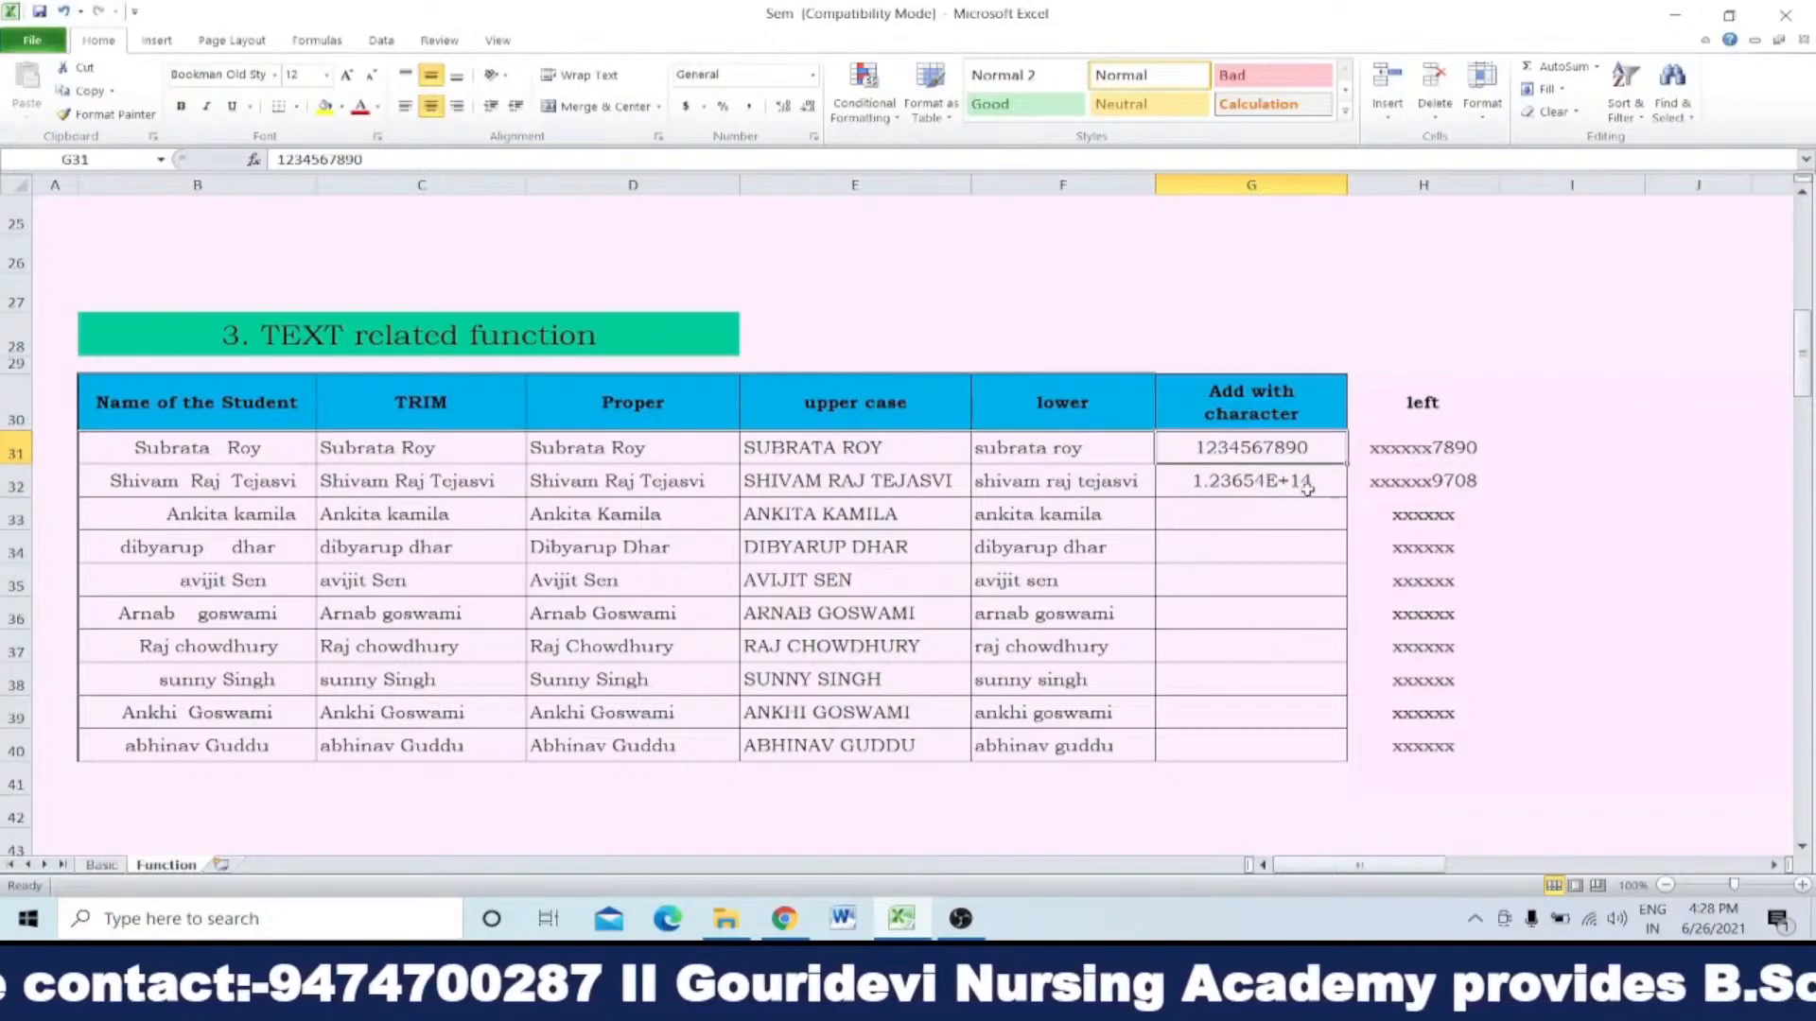
pyautogui.click(1569, 484)
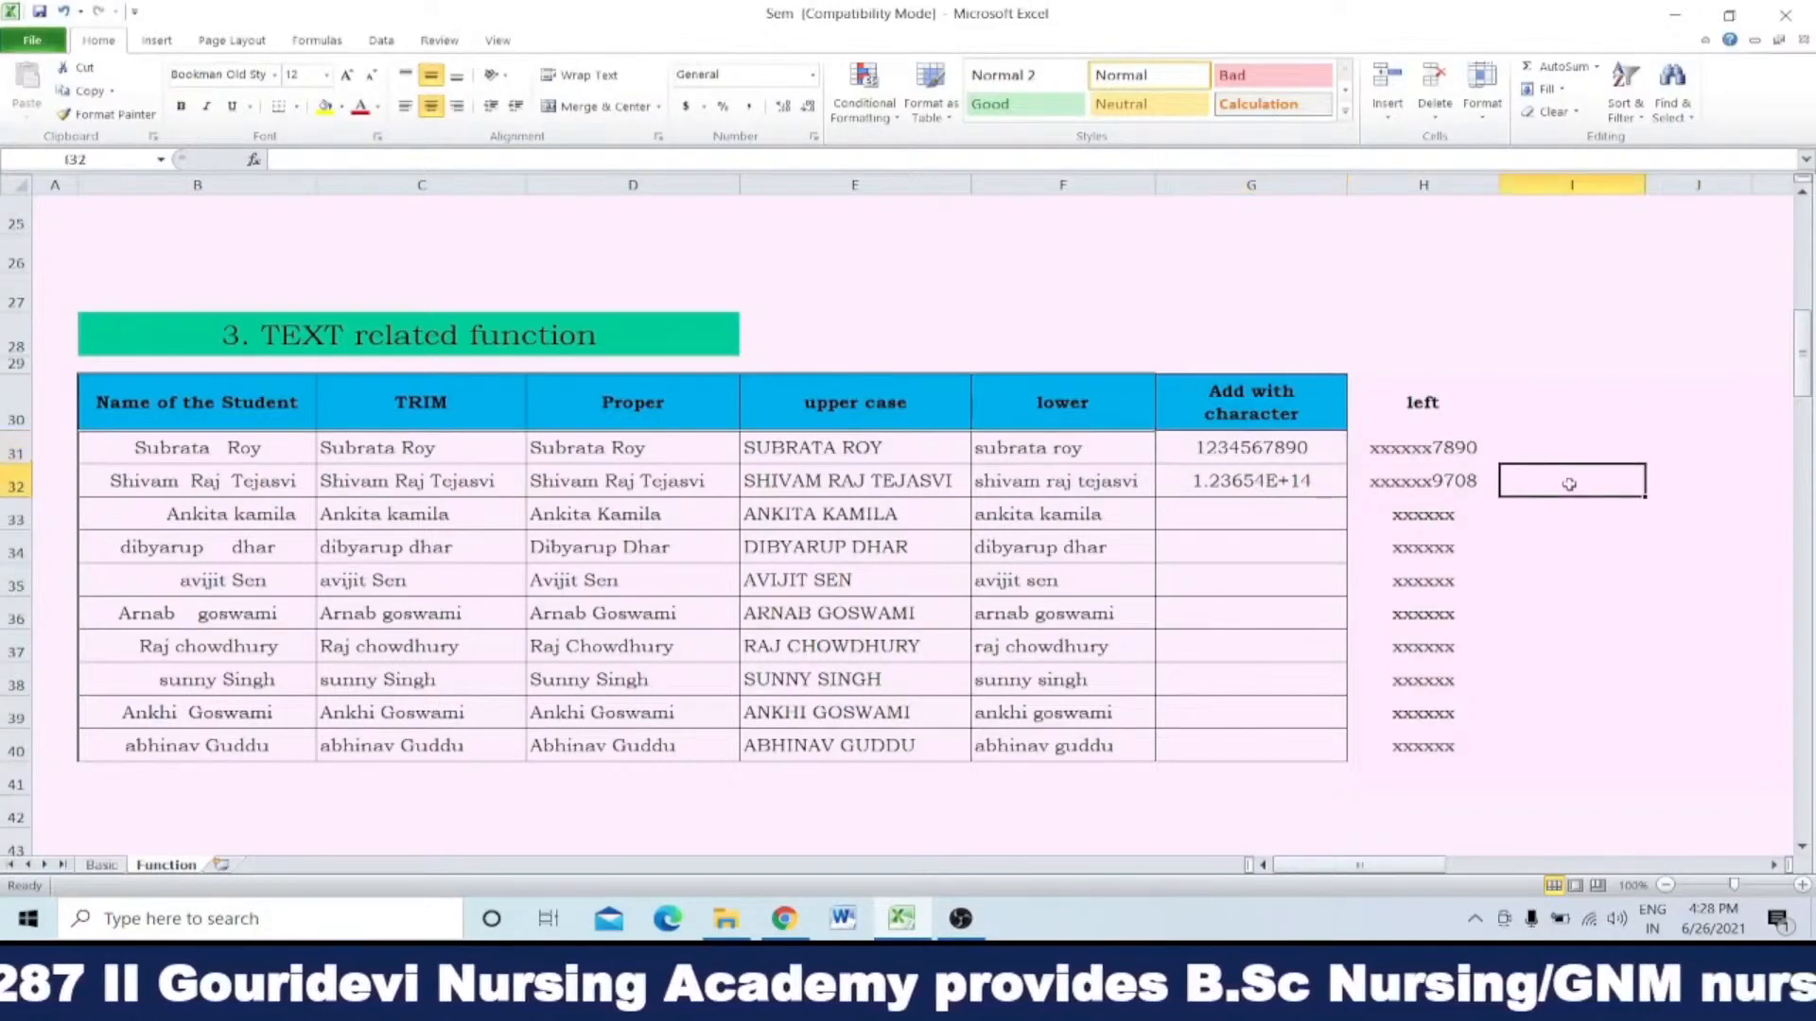
pyautogui.write('=')
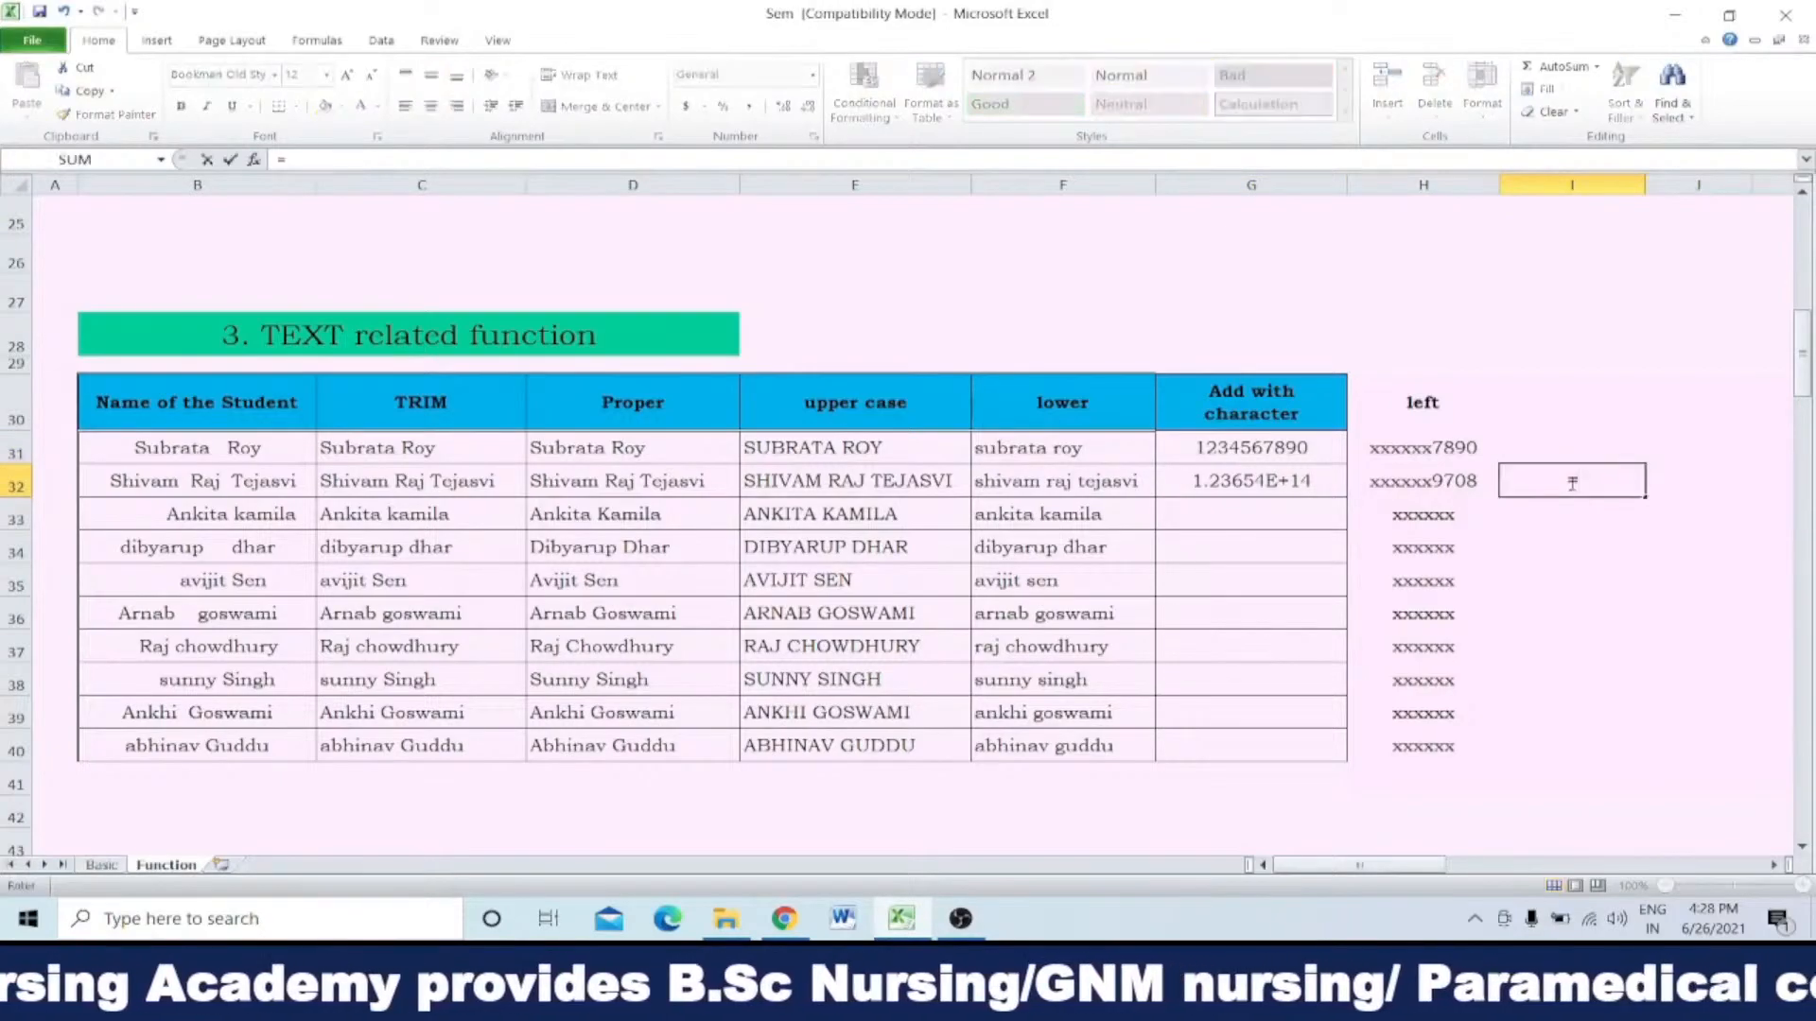
pyautogui.write('len')
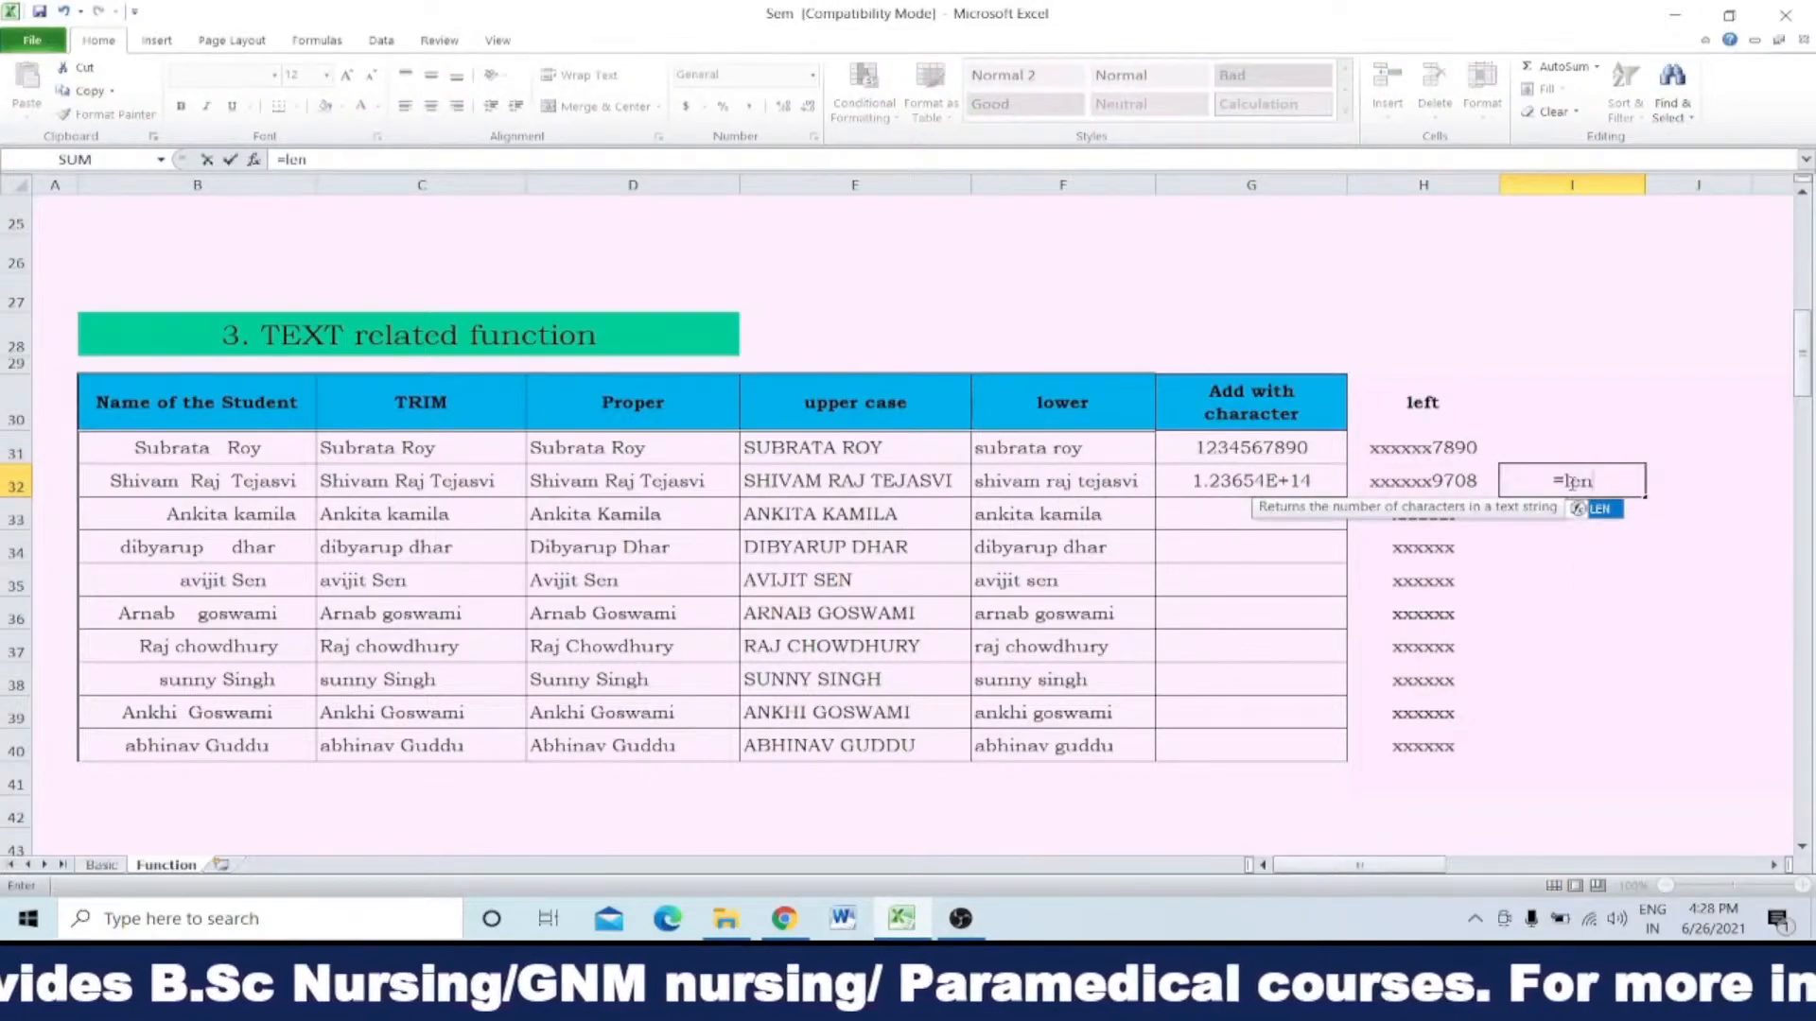
pyautogui.write('(')
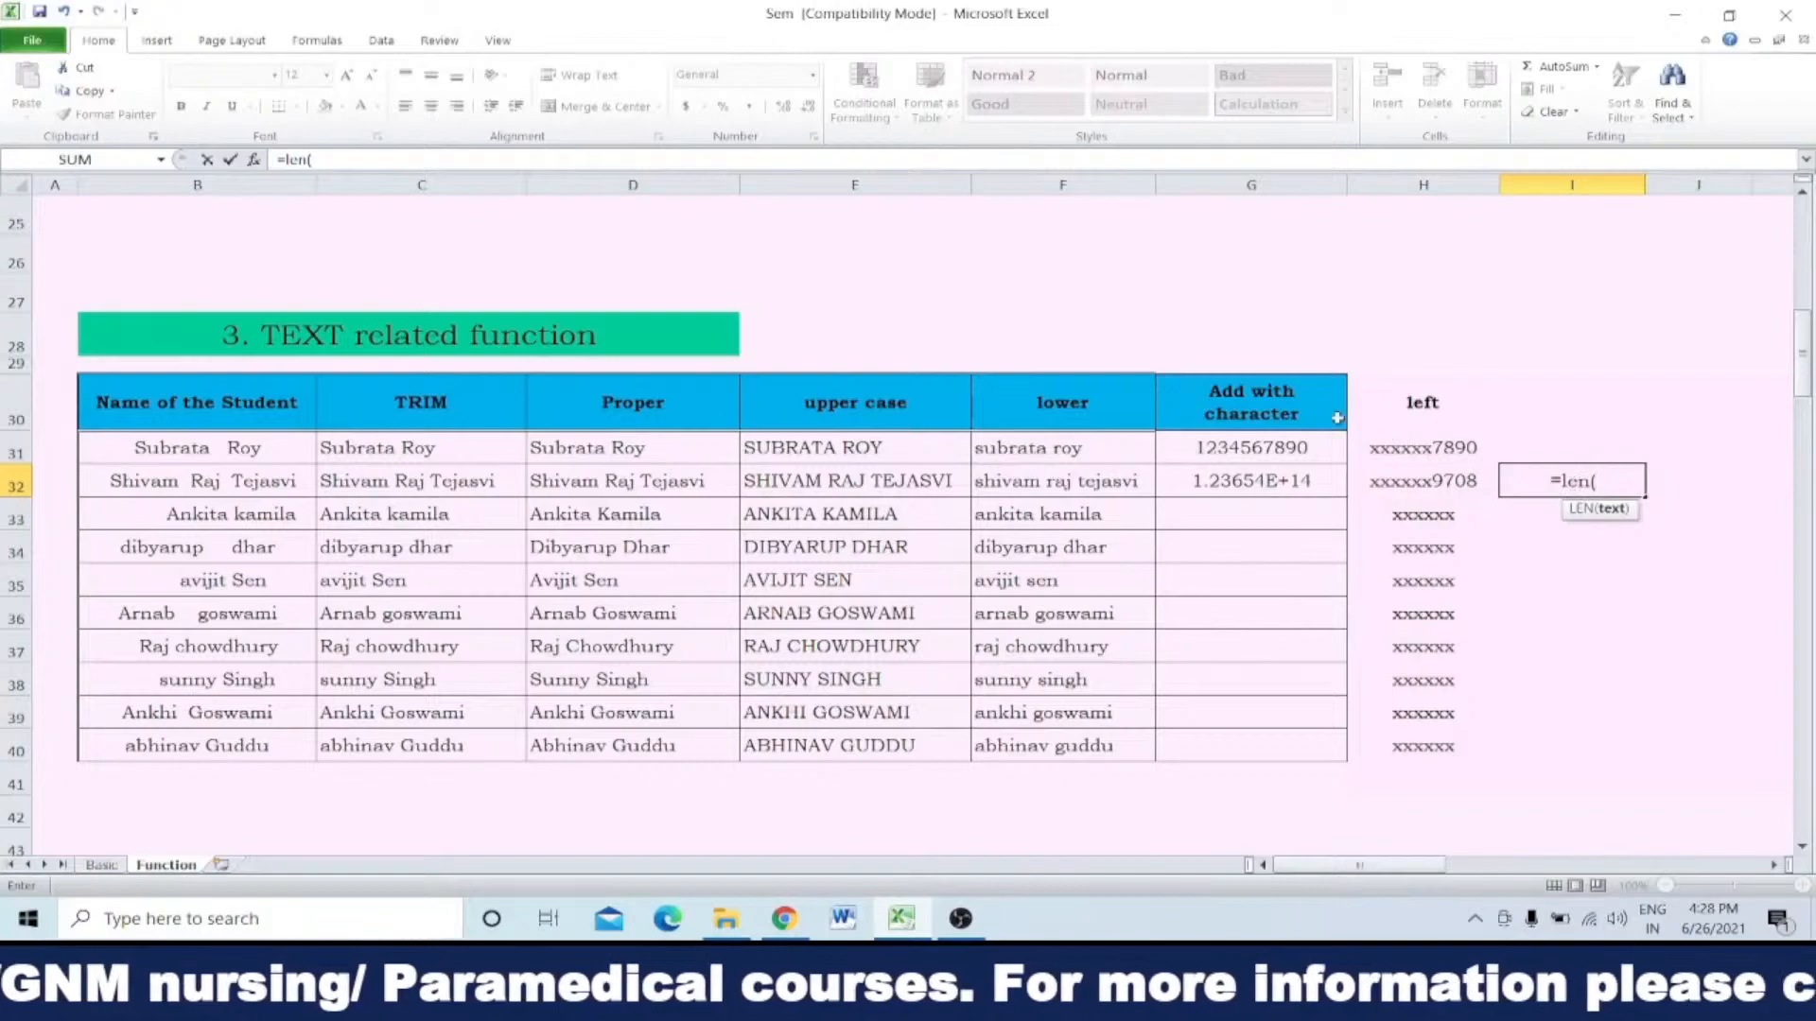
pyautogui.click(1284, 479)
pyautogui.write(')')
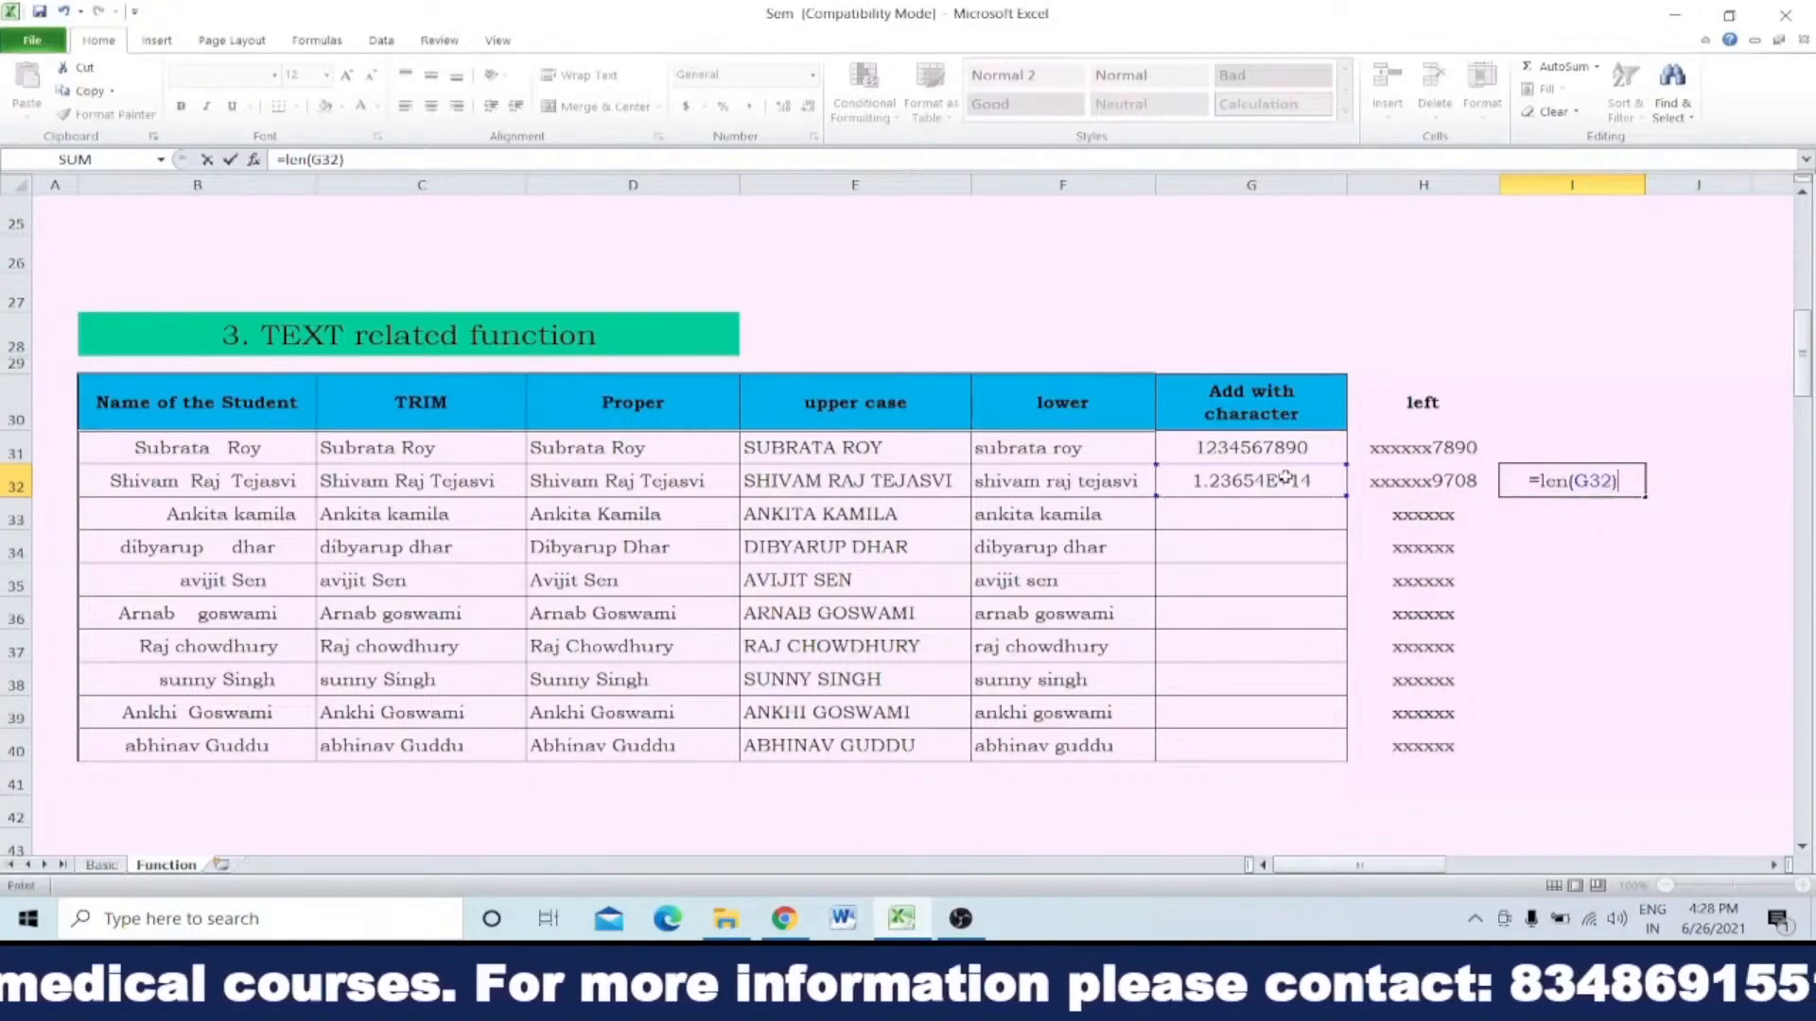
pyautogui.press('Return')
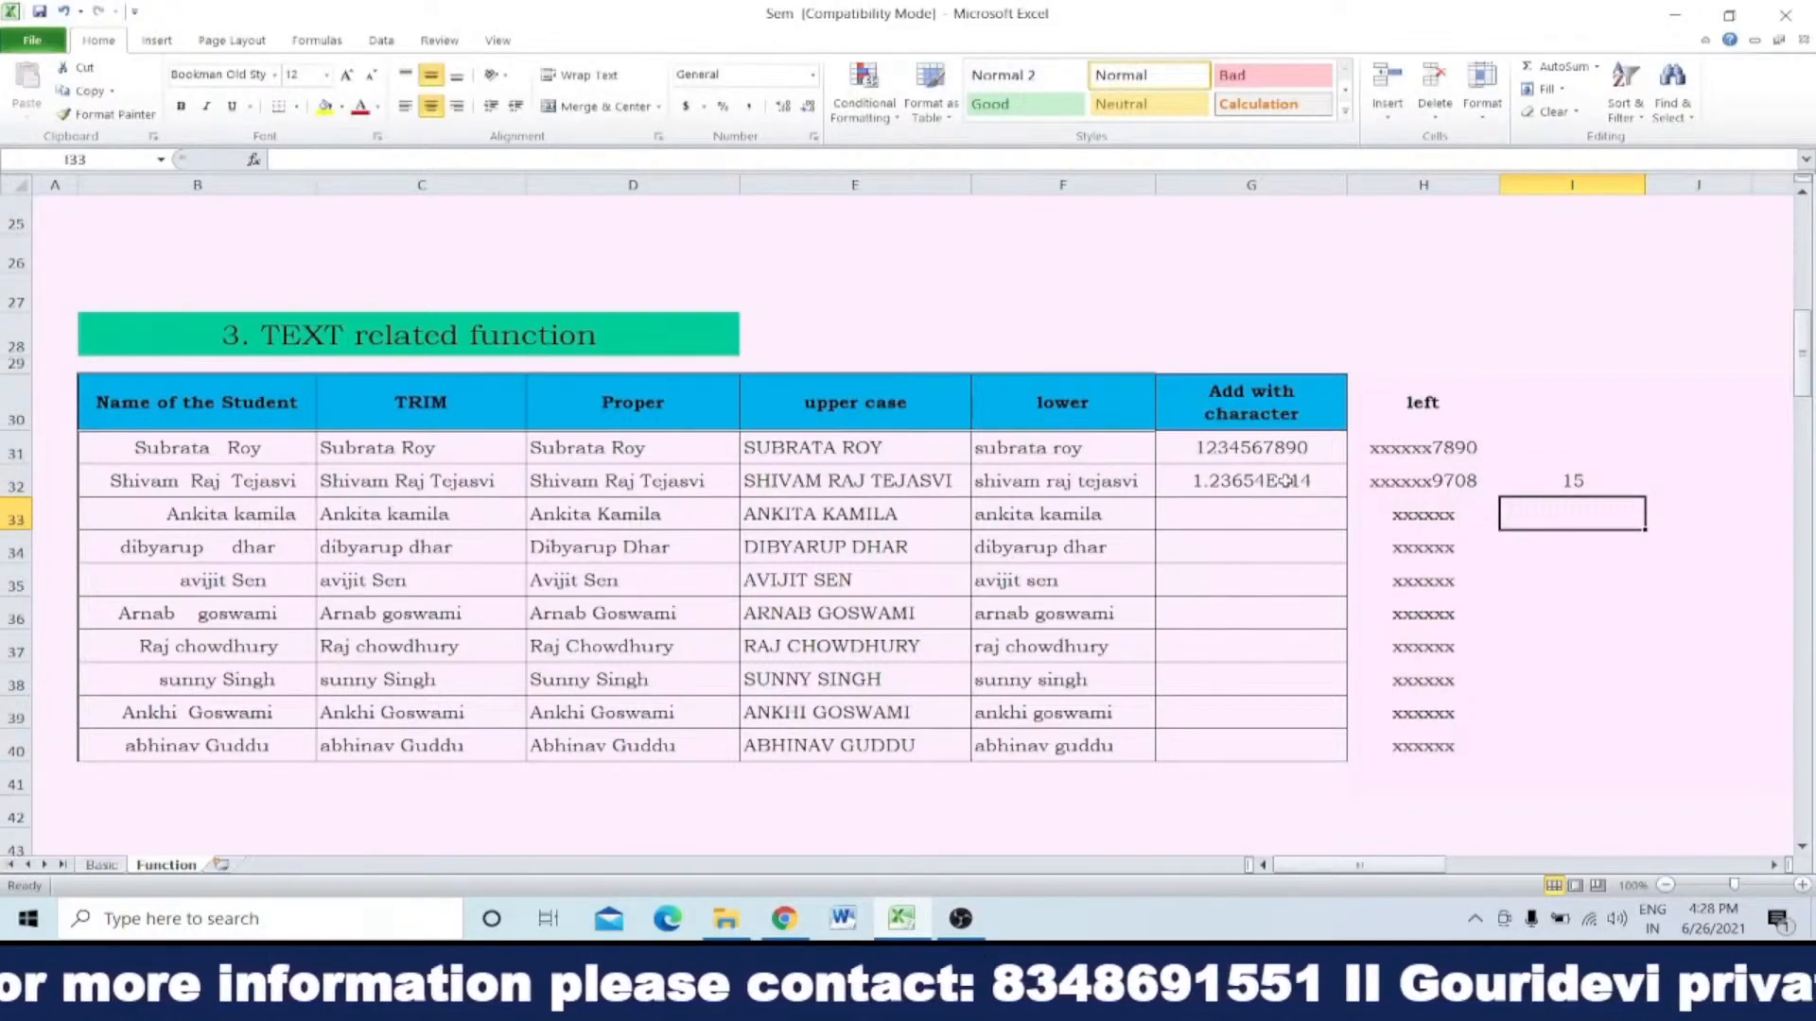
# Step: Enter the heading "length" in I30
pyautogui.click(1557, 446)
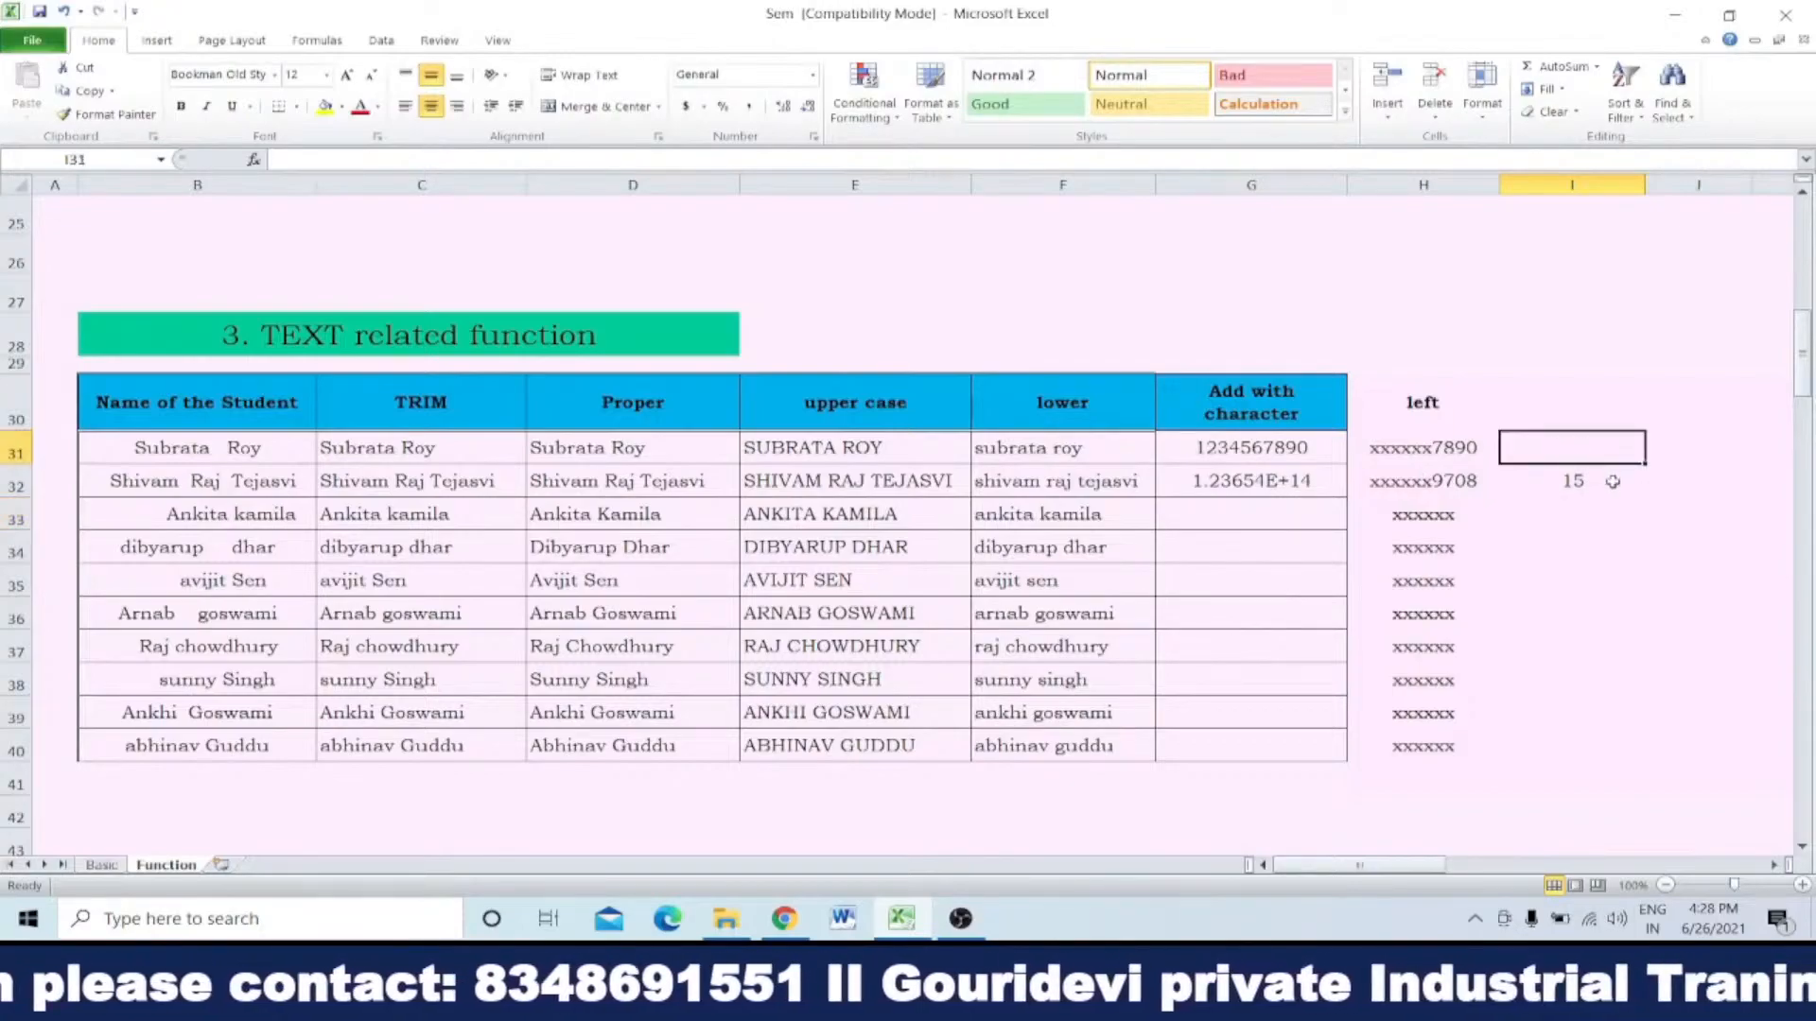
pyautogui.click(1574, 402)
pyautogui.write('le')
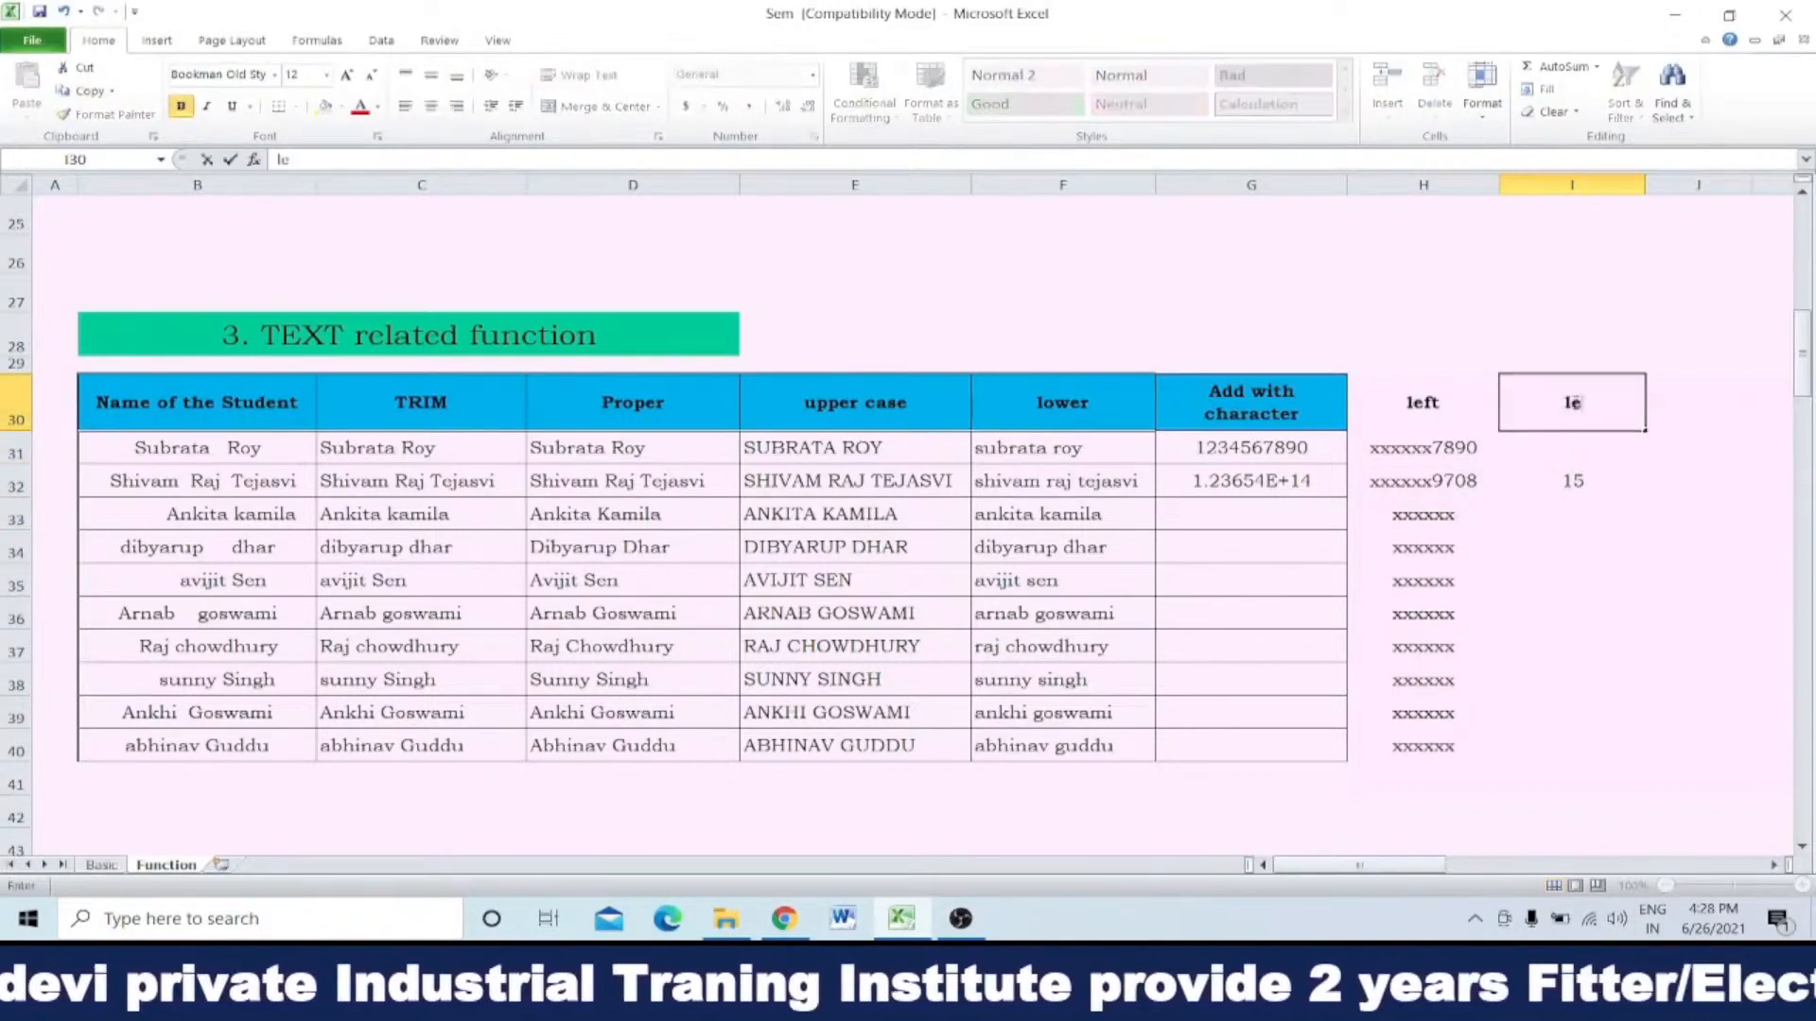
pyautogui.write('ngth')
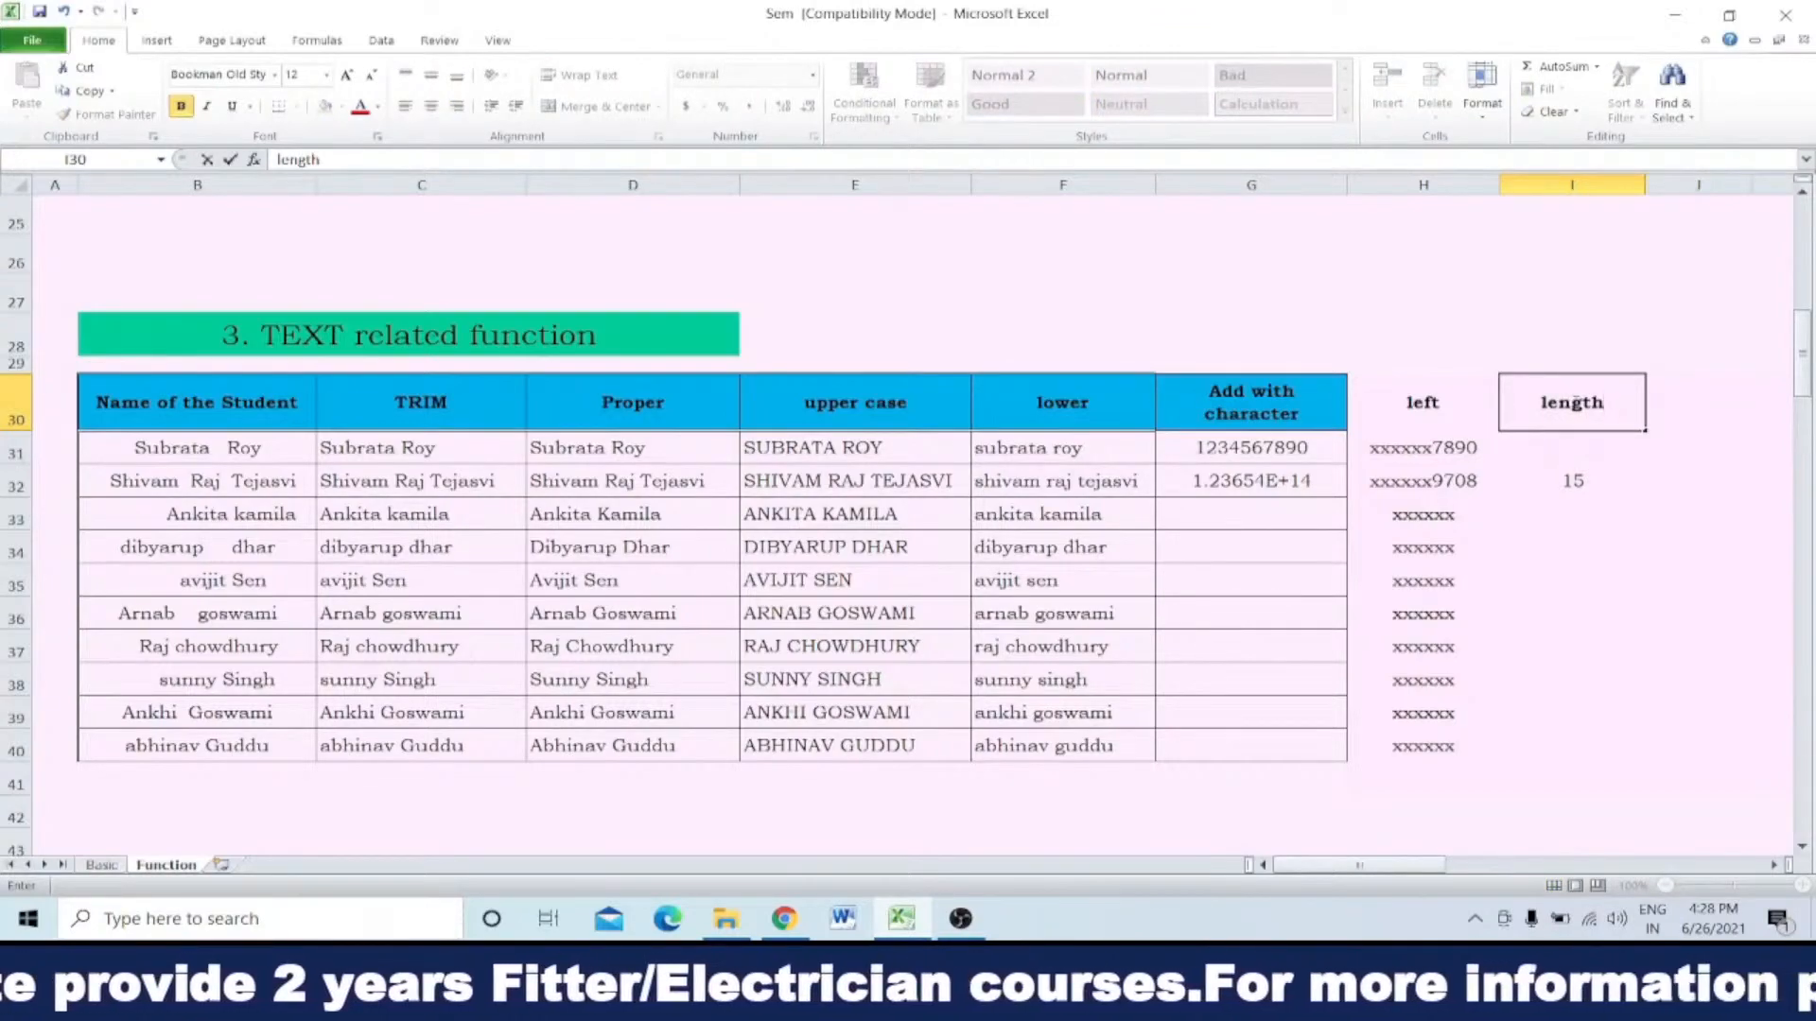
pyautogui.press('Return')
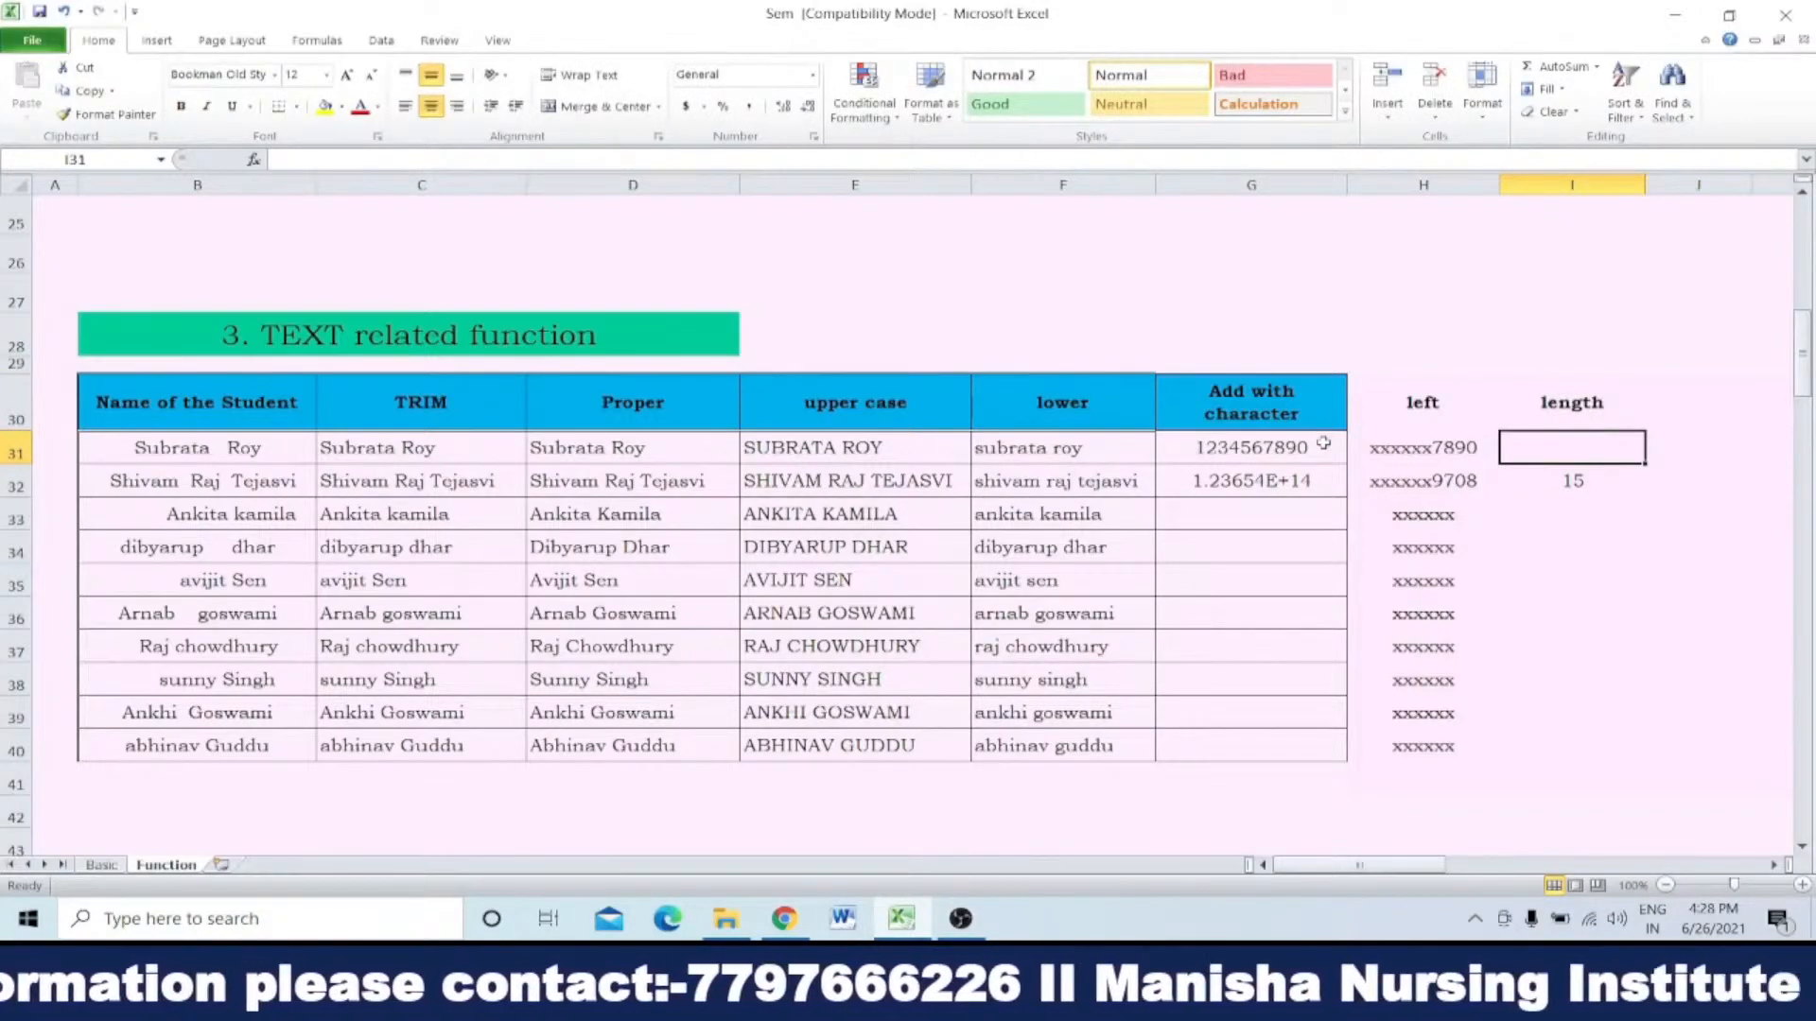
# Step: Enter =len(E31) in I31 to count the characters of the first upper-case name
pyautogui.write('=len')
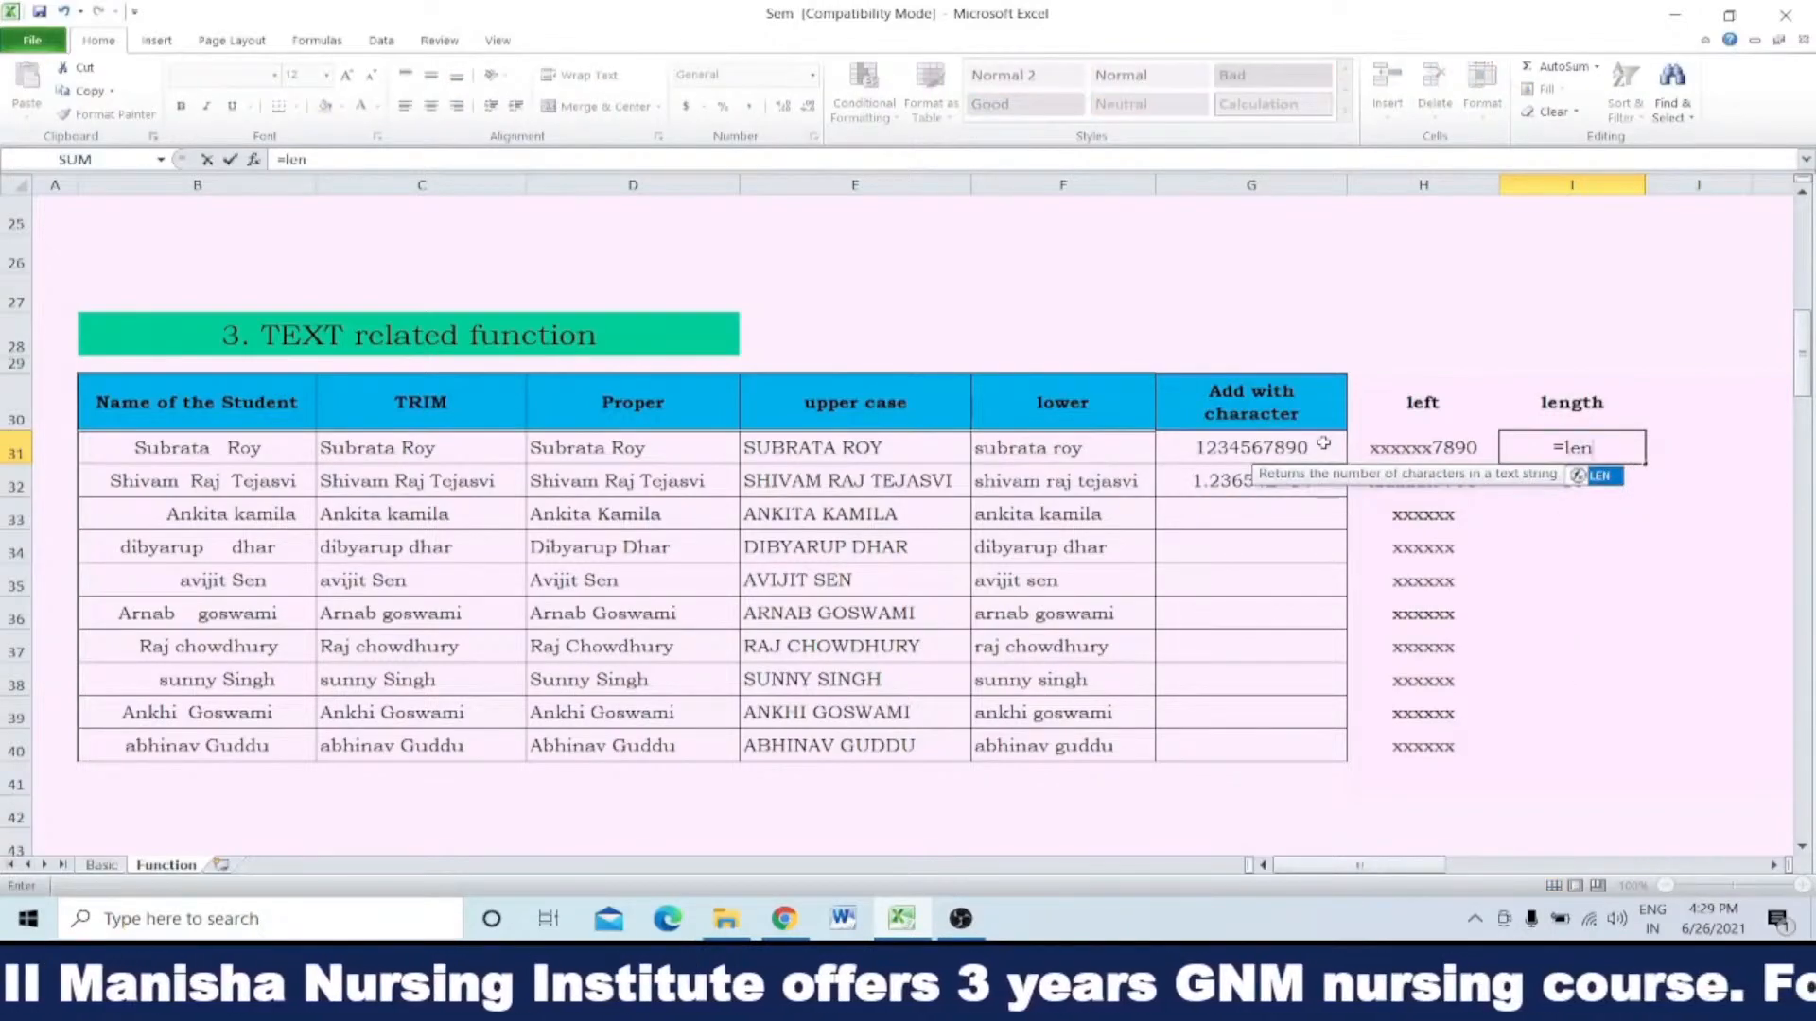
pyautogui.write('(')
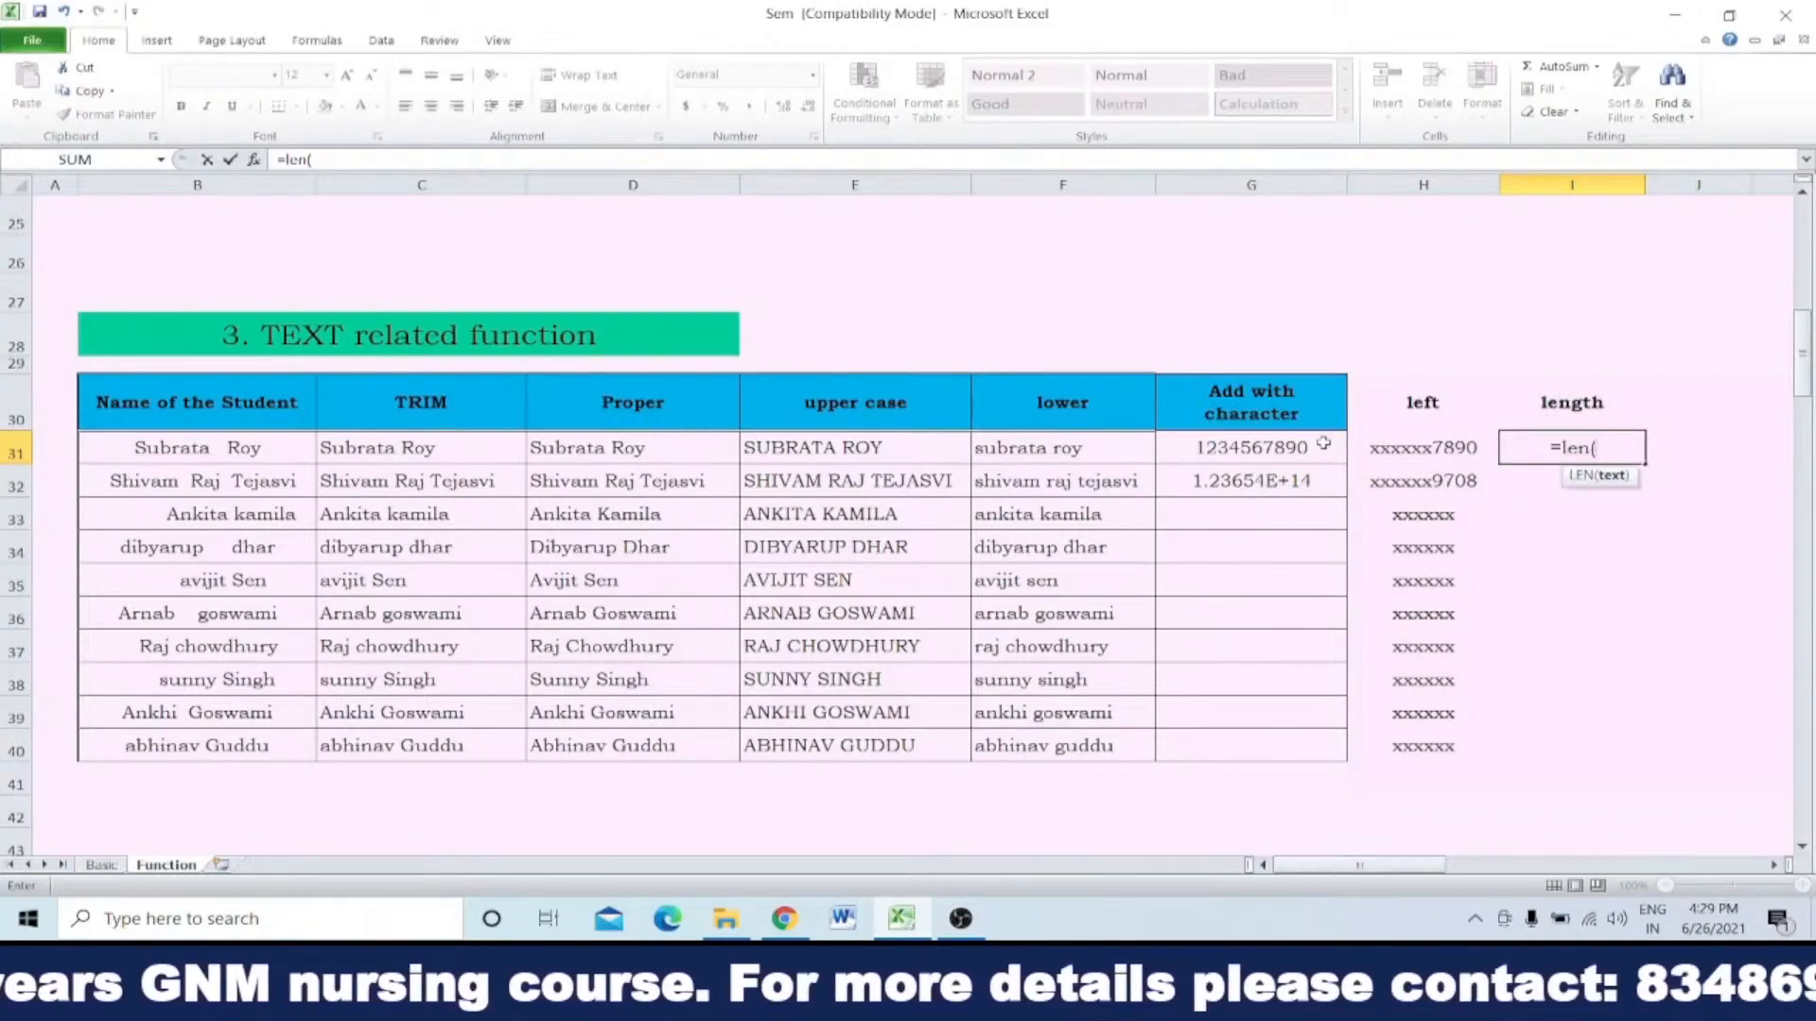
pyautogui.click(860, 447)
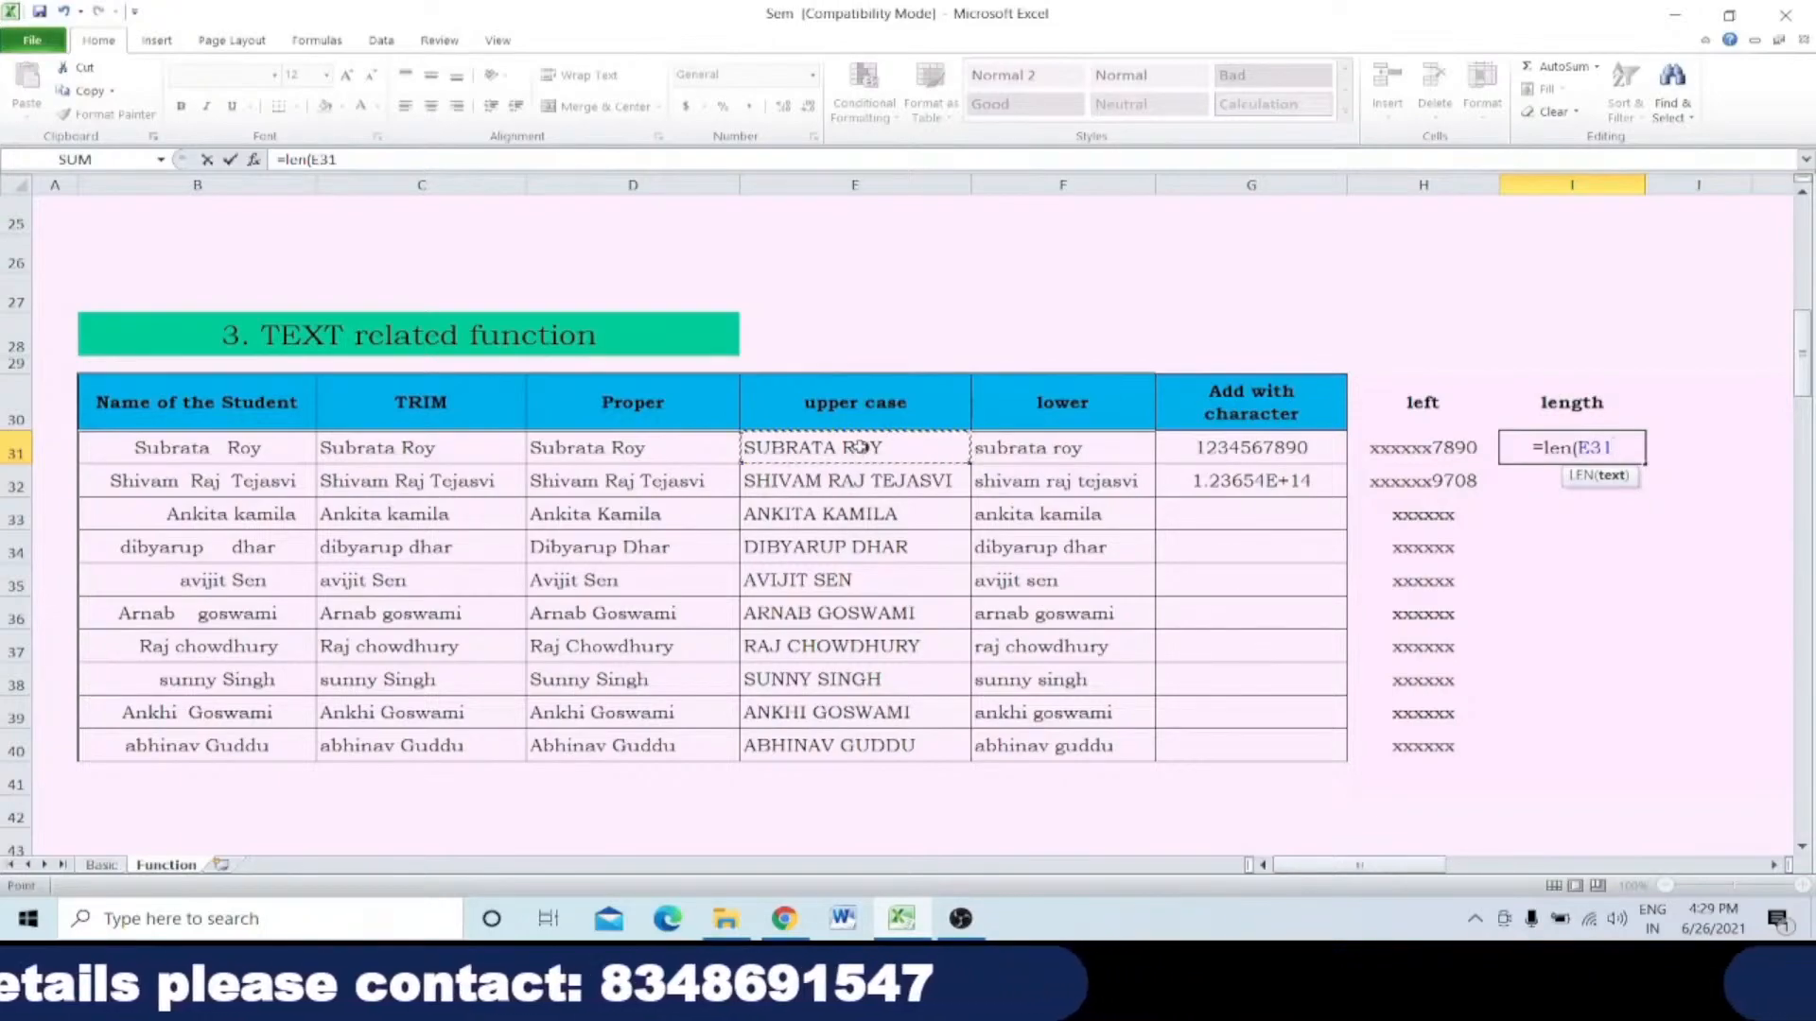
pyautogui.write(')')
pyautogui.press('Return')
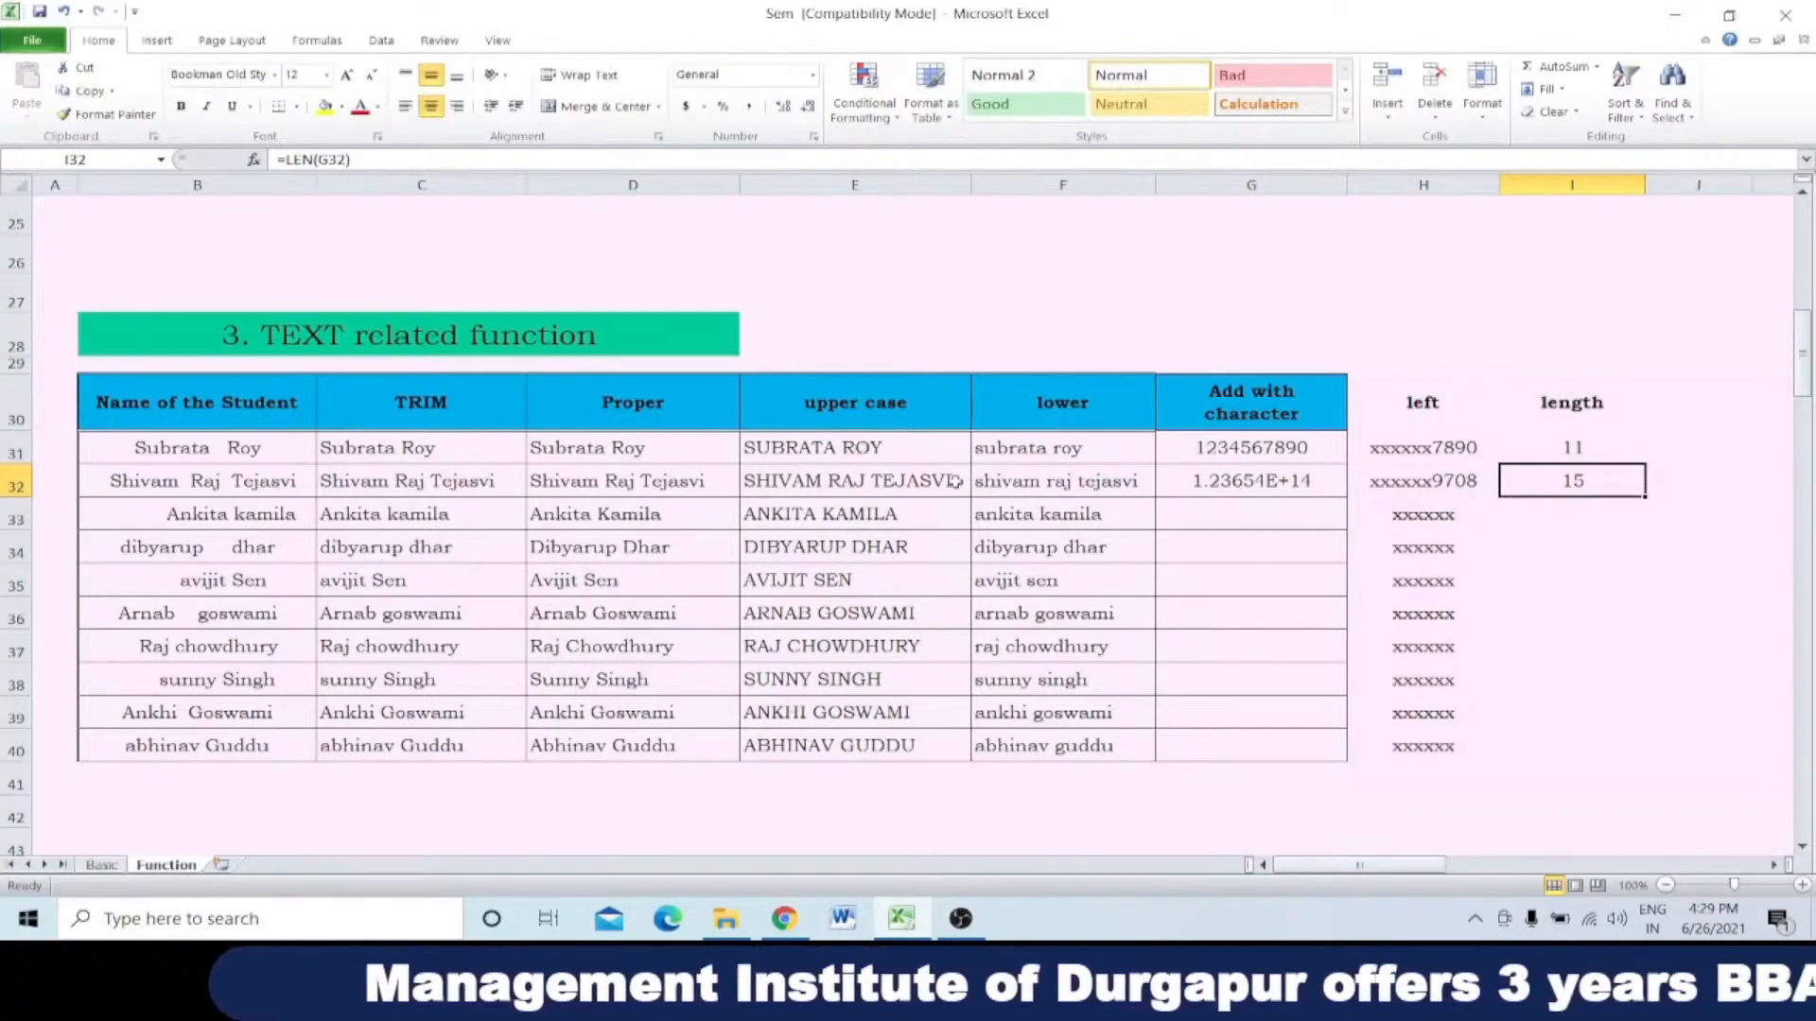
# Step: Change the cell reference in the LEN formula of I31 to G31
pyautogui.click(1598, 450)
pyautogui.doubleClick(1589, 450)
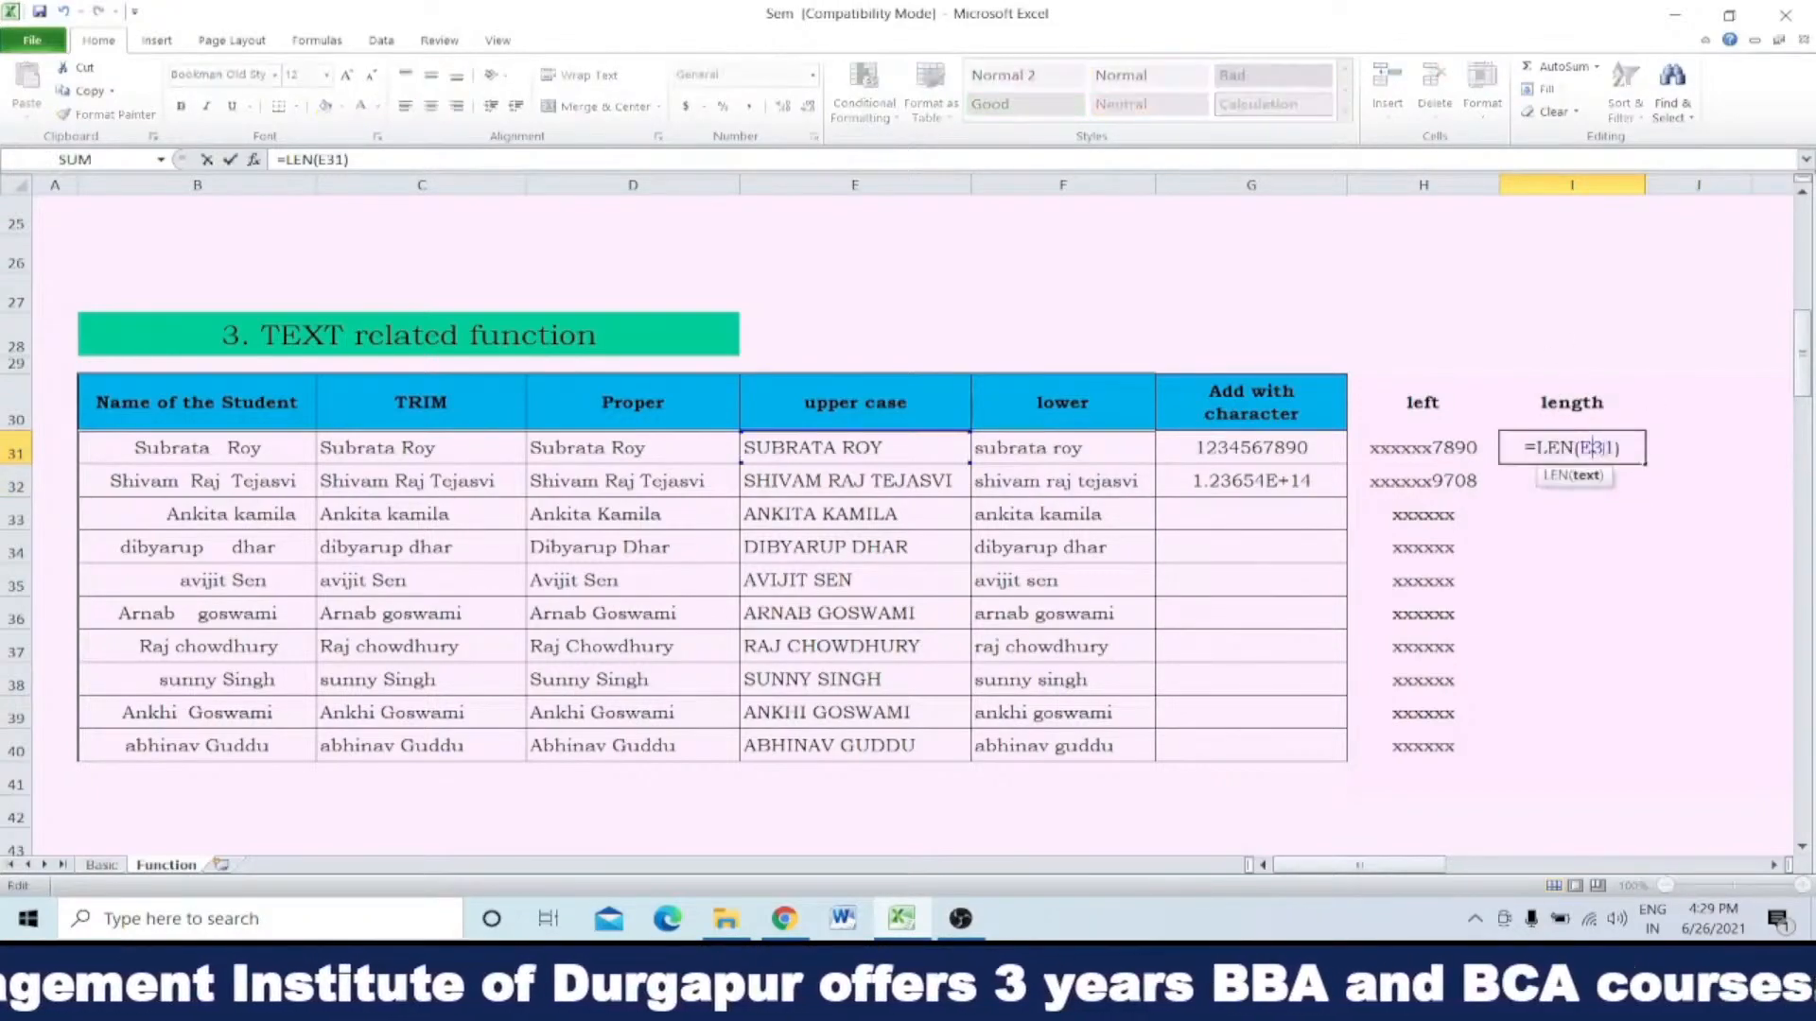
pyautogui.moveTo(1617, 448); pyautogui.dragTo(1579, 448)
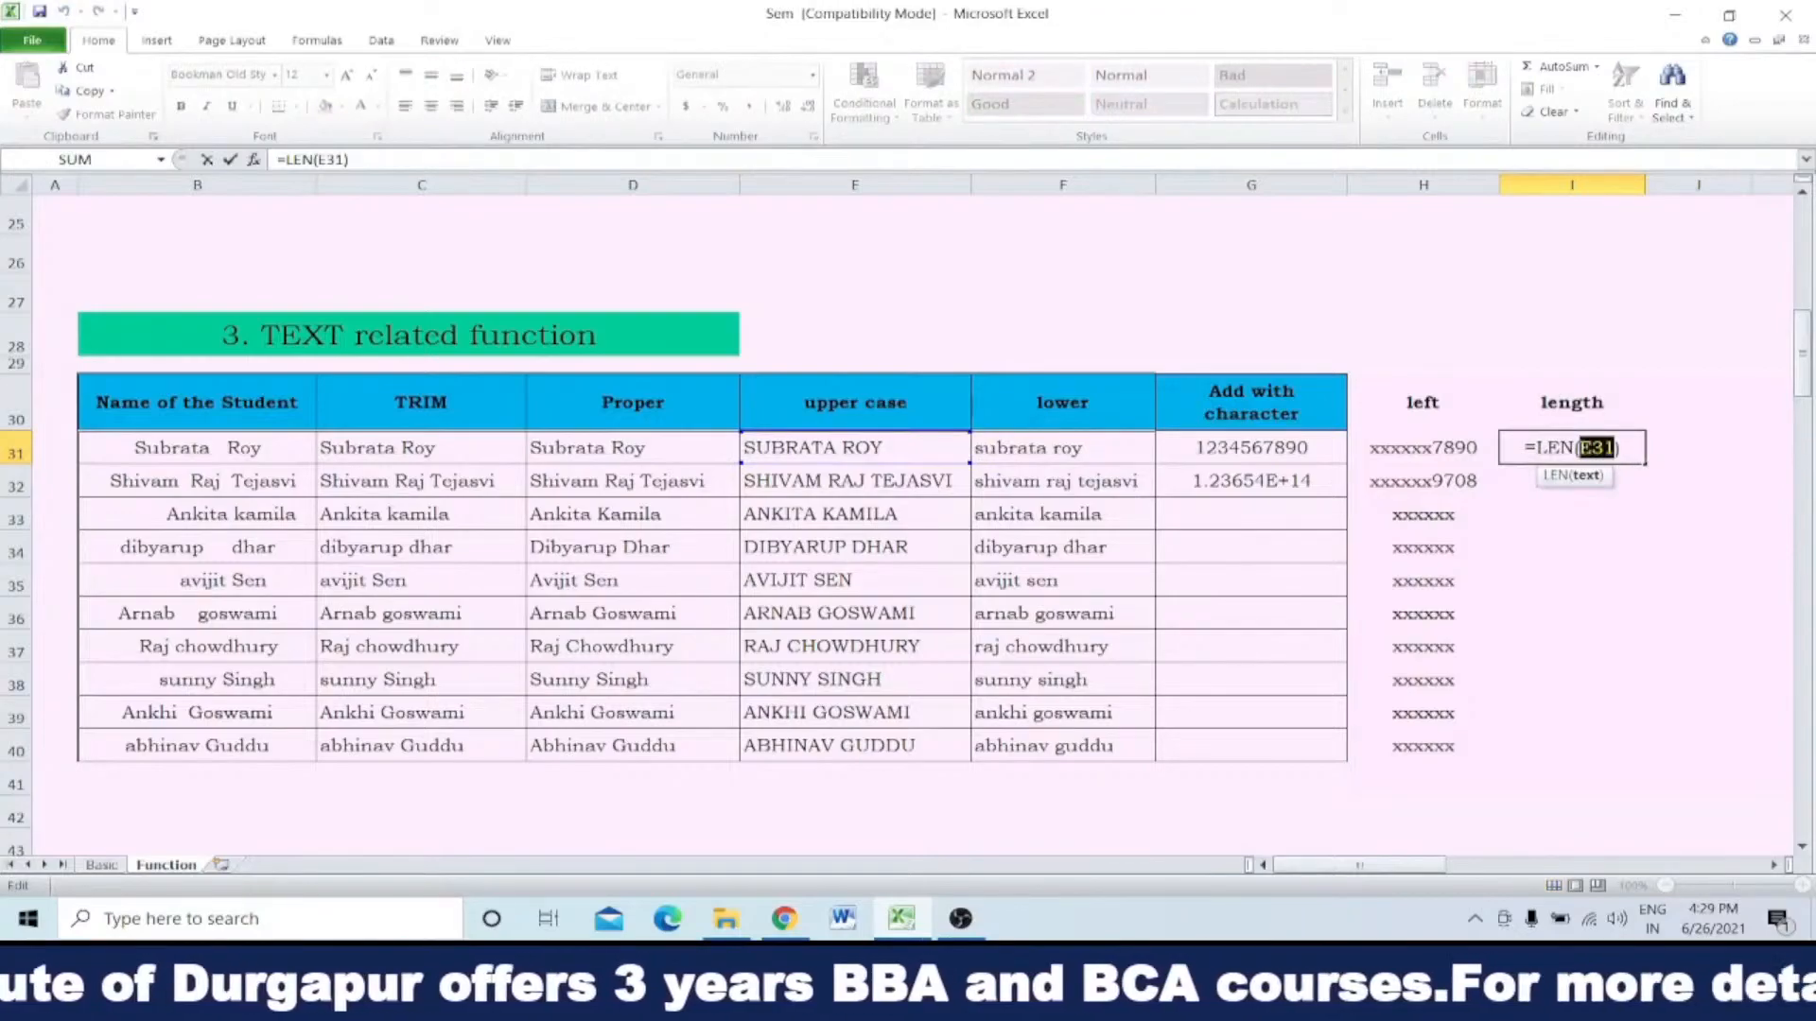
pyautogui.click(1305, 447)
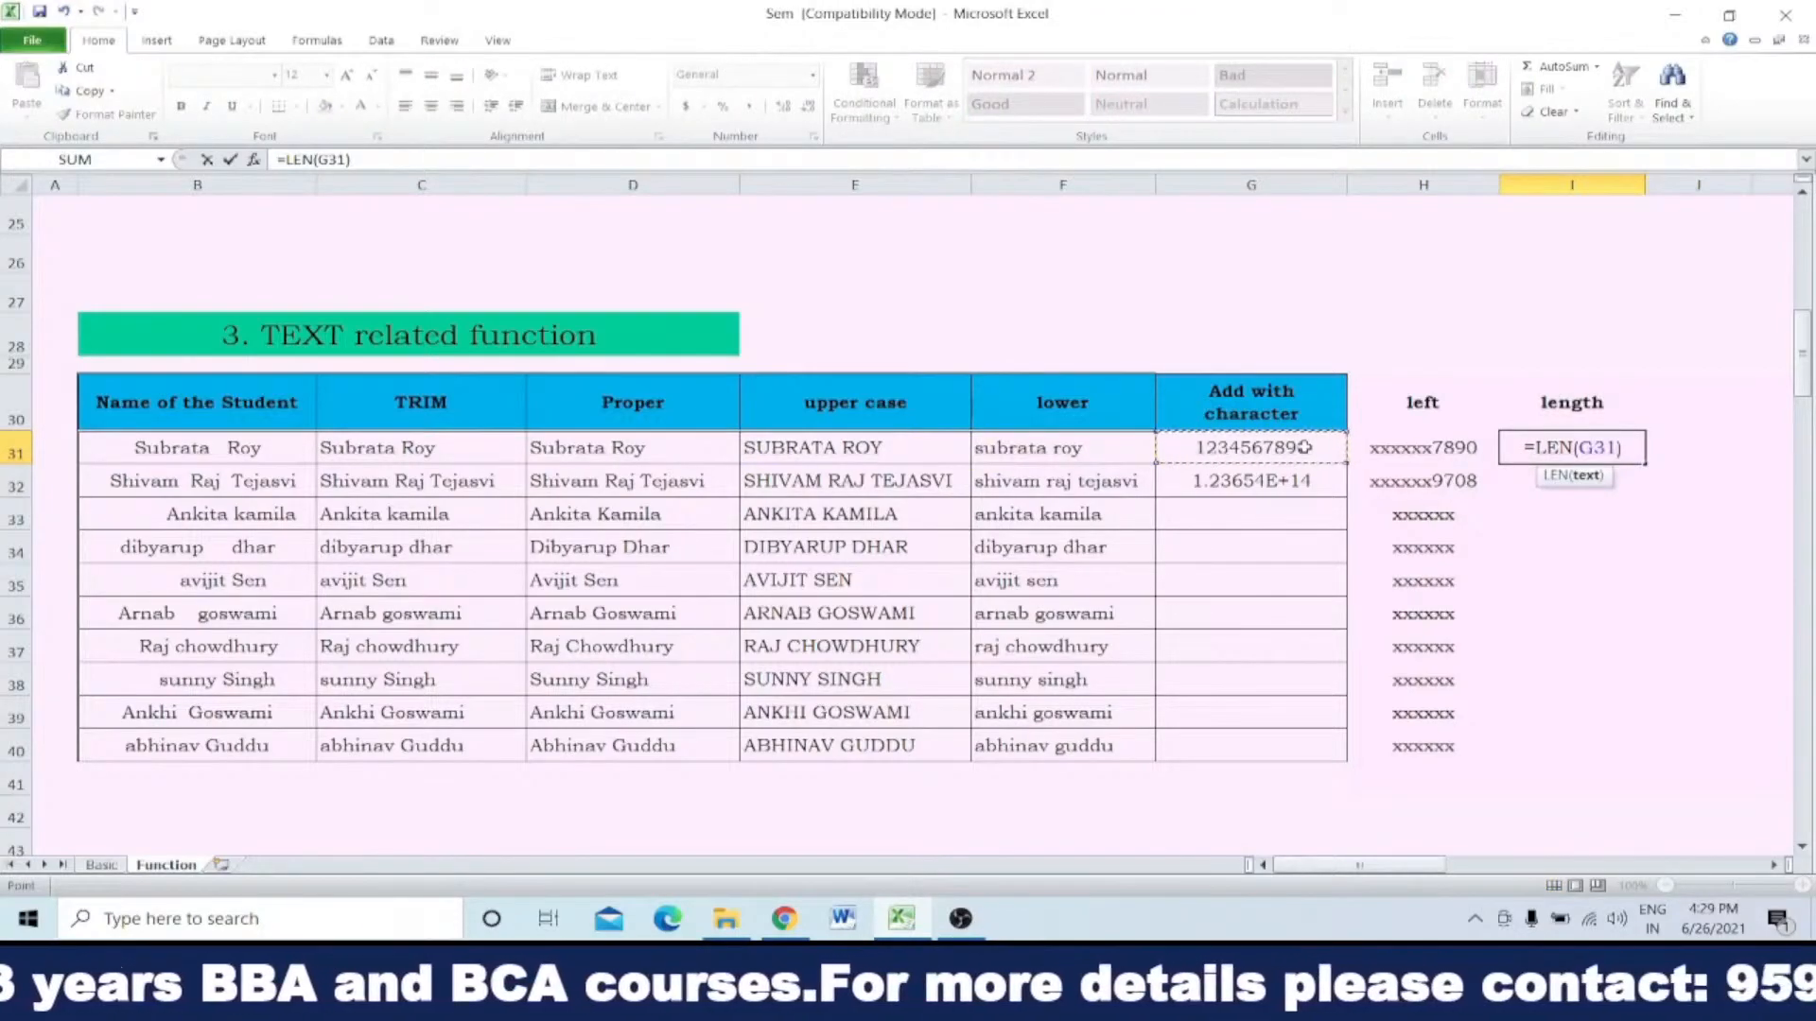
pyautogui.press('Return')
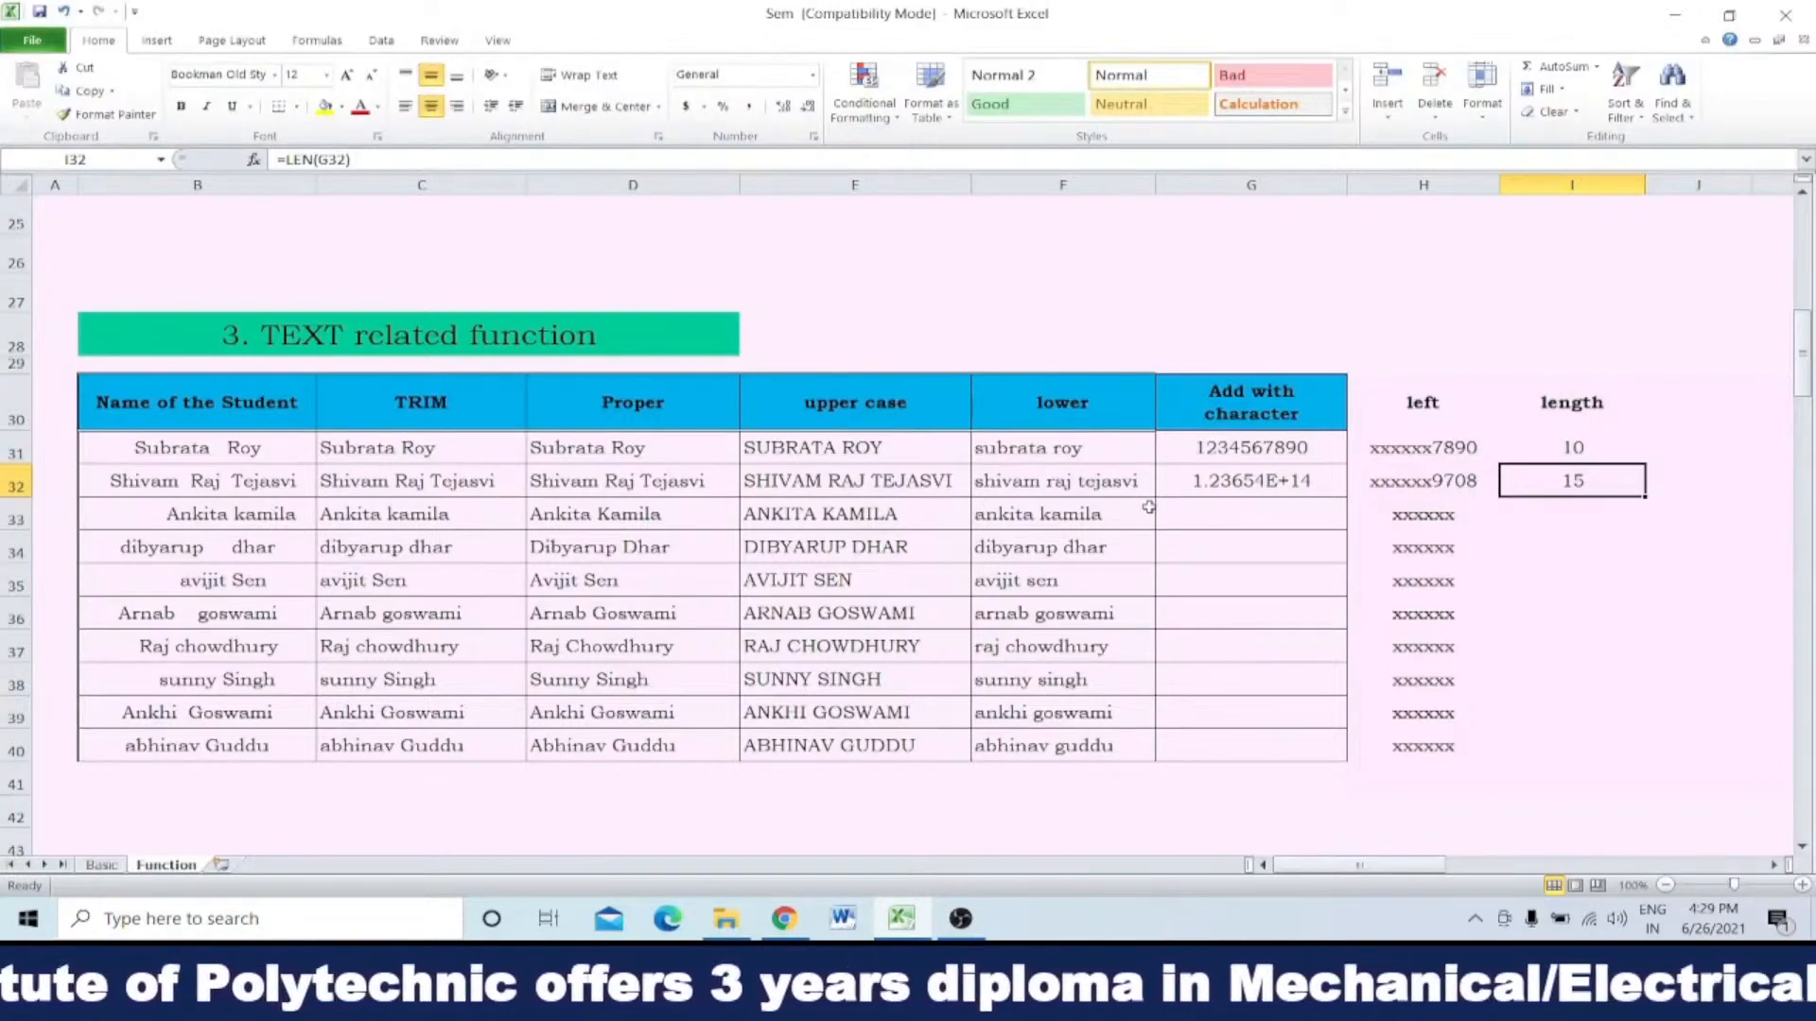
# Step: Clear the number in G31 and enter six blank spaces there instead
pyautogui.click(1237, 451)
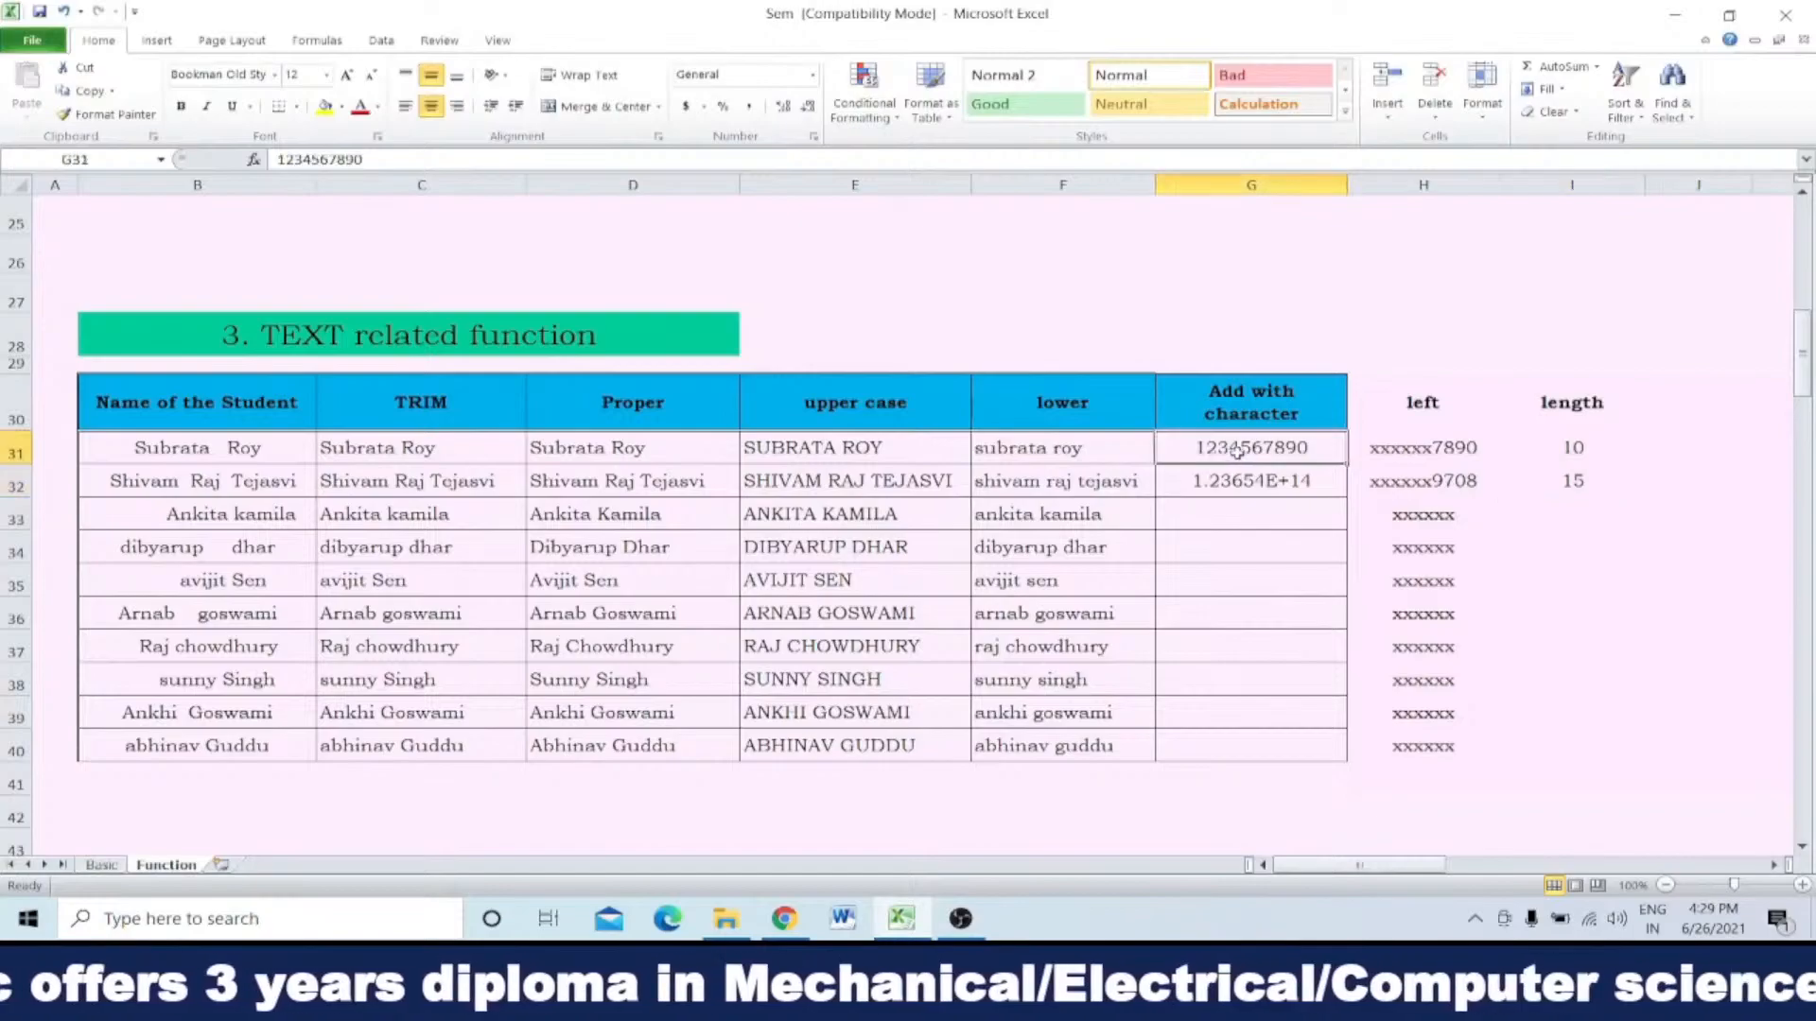
pyautogui.press('Delete')
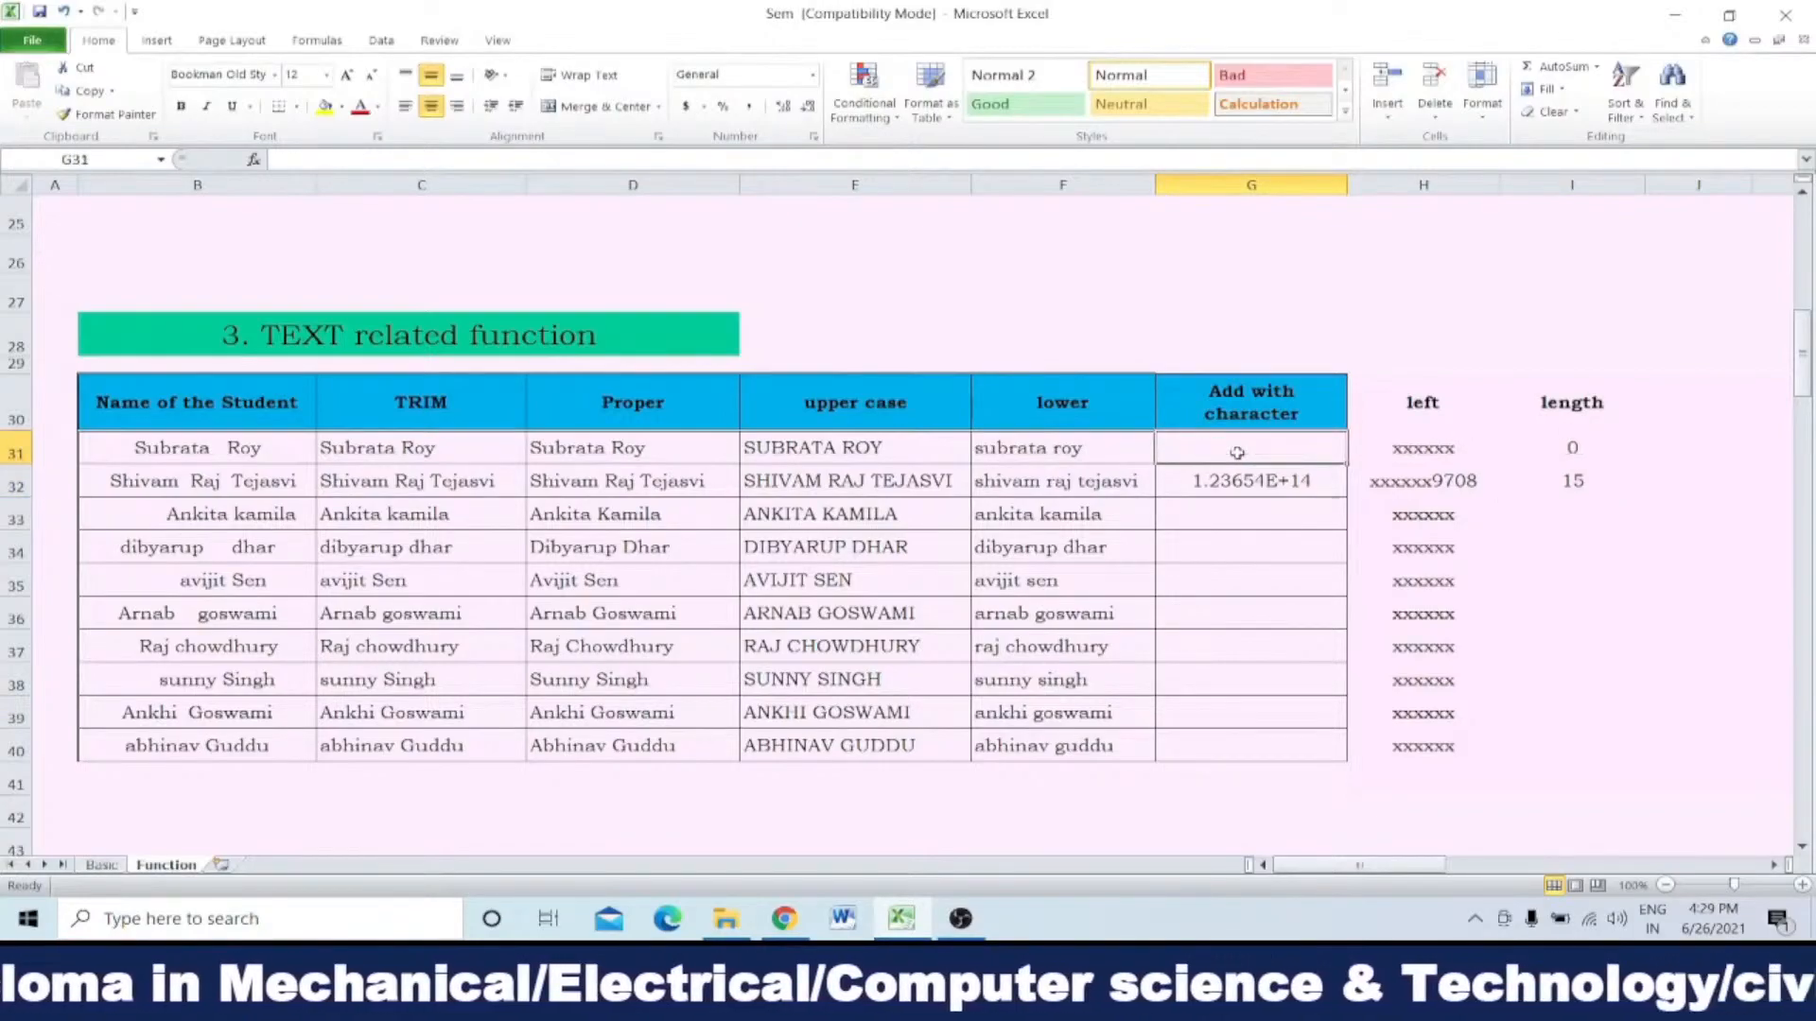
pyautogui.press('Down')
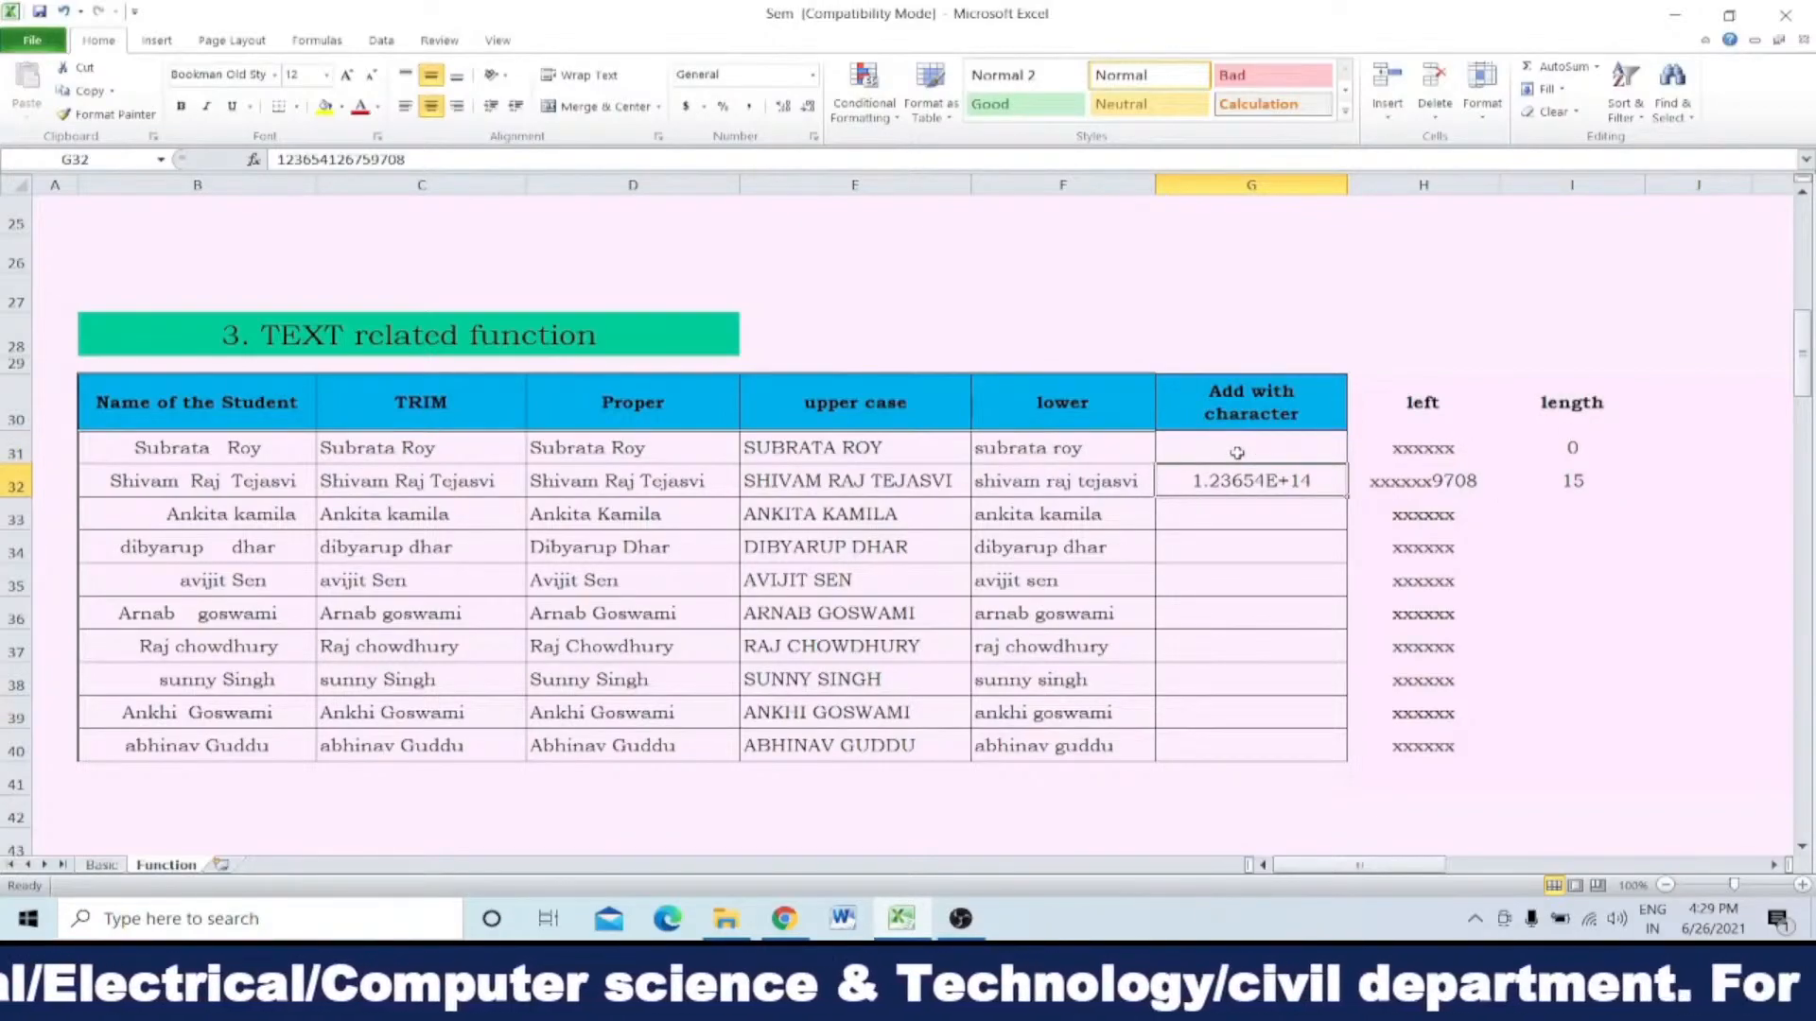
pyautogui.click(1237, 452)
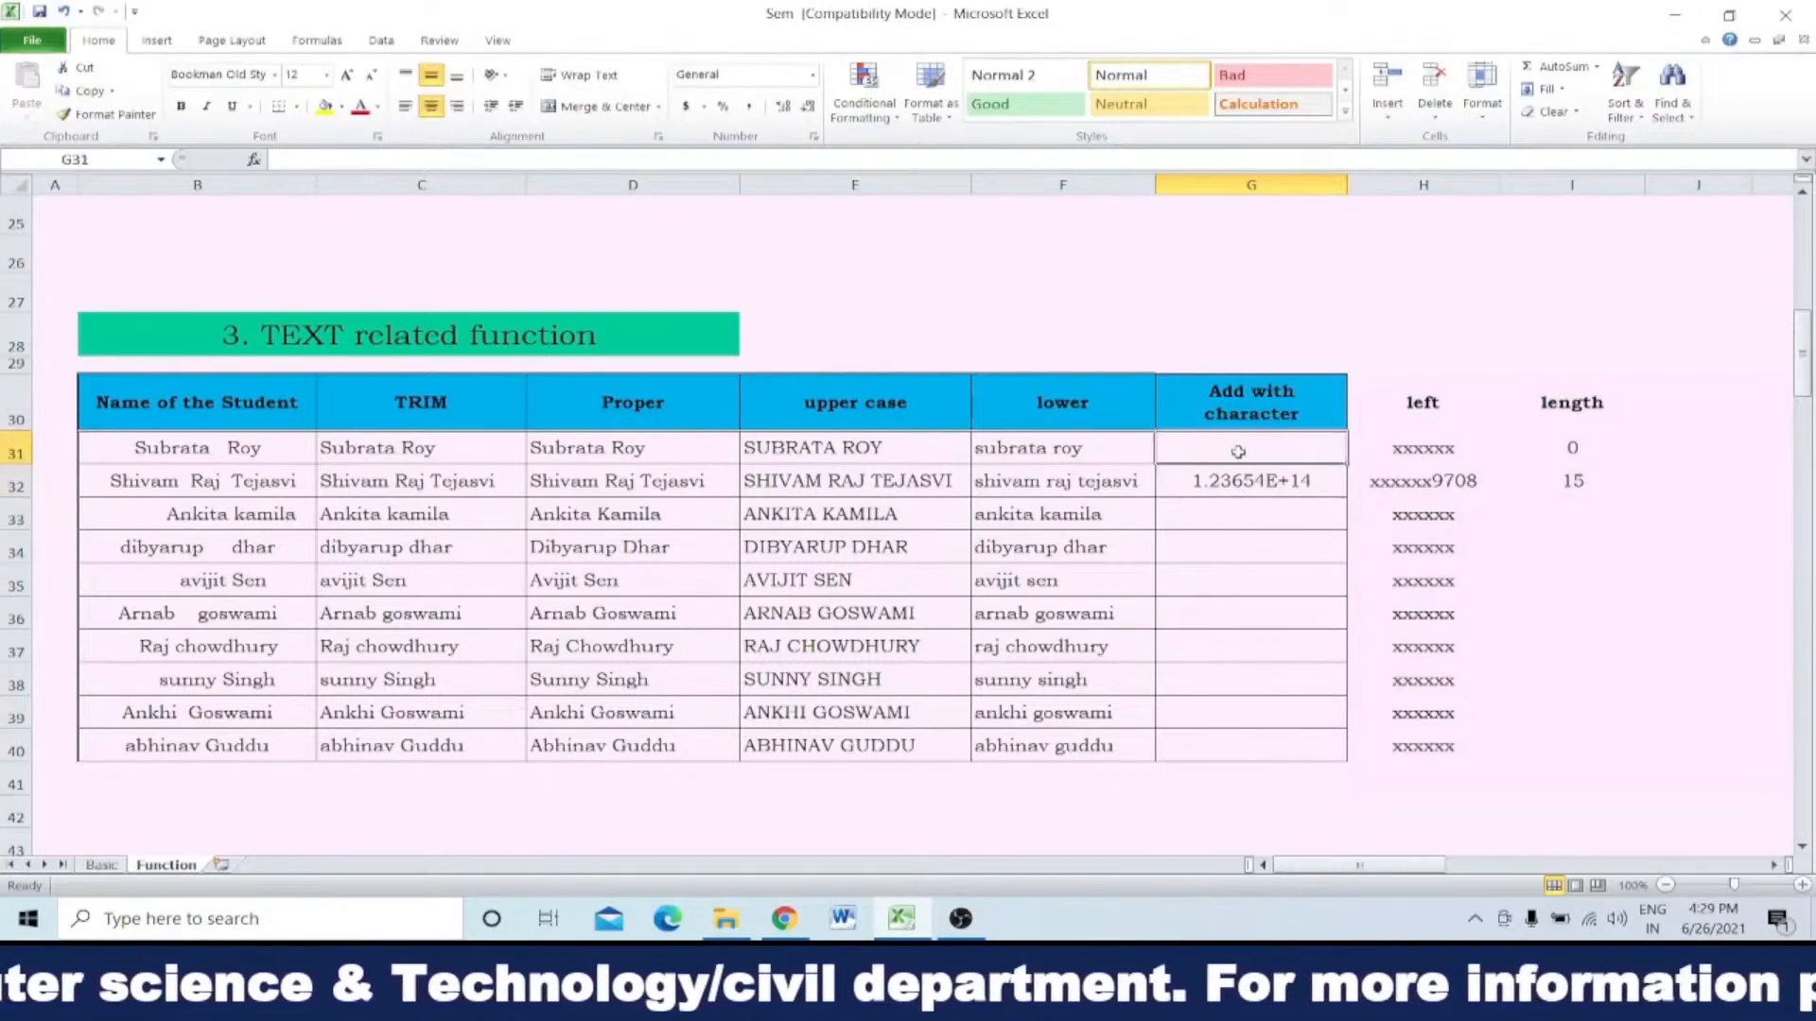
pyautogui.doubleClick(1238, 452)
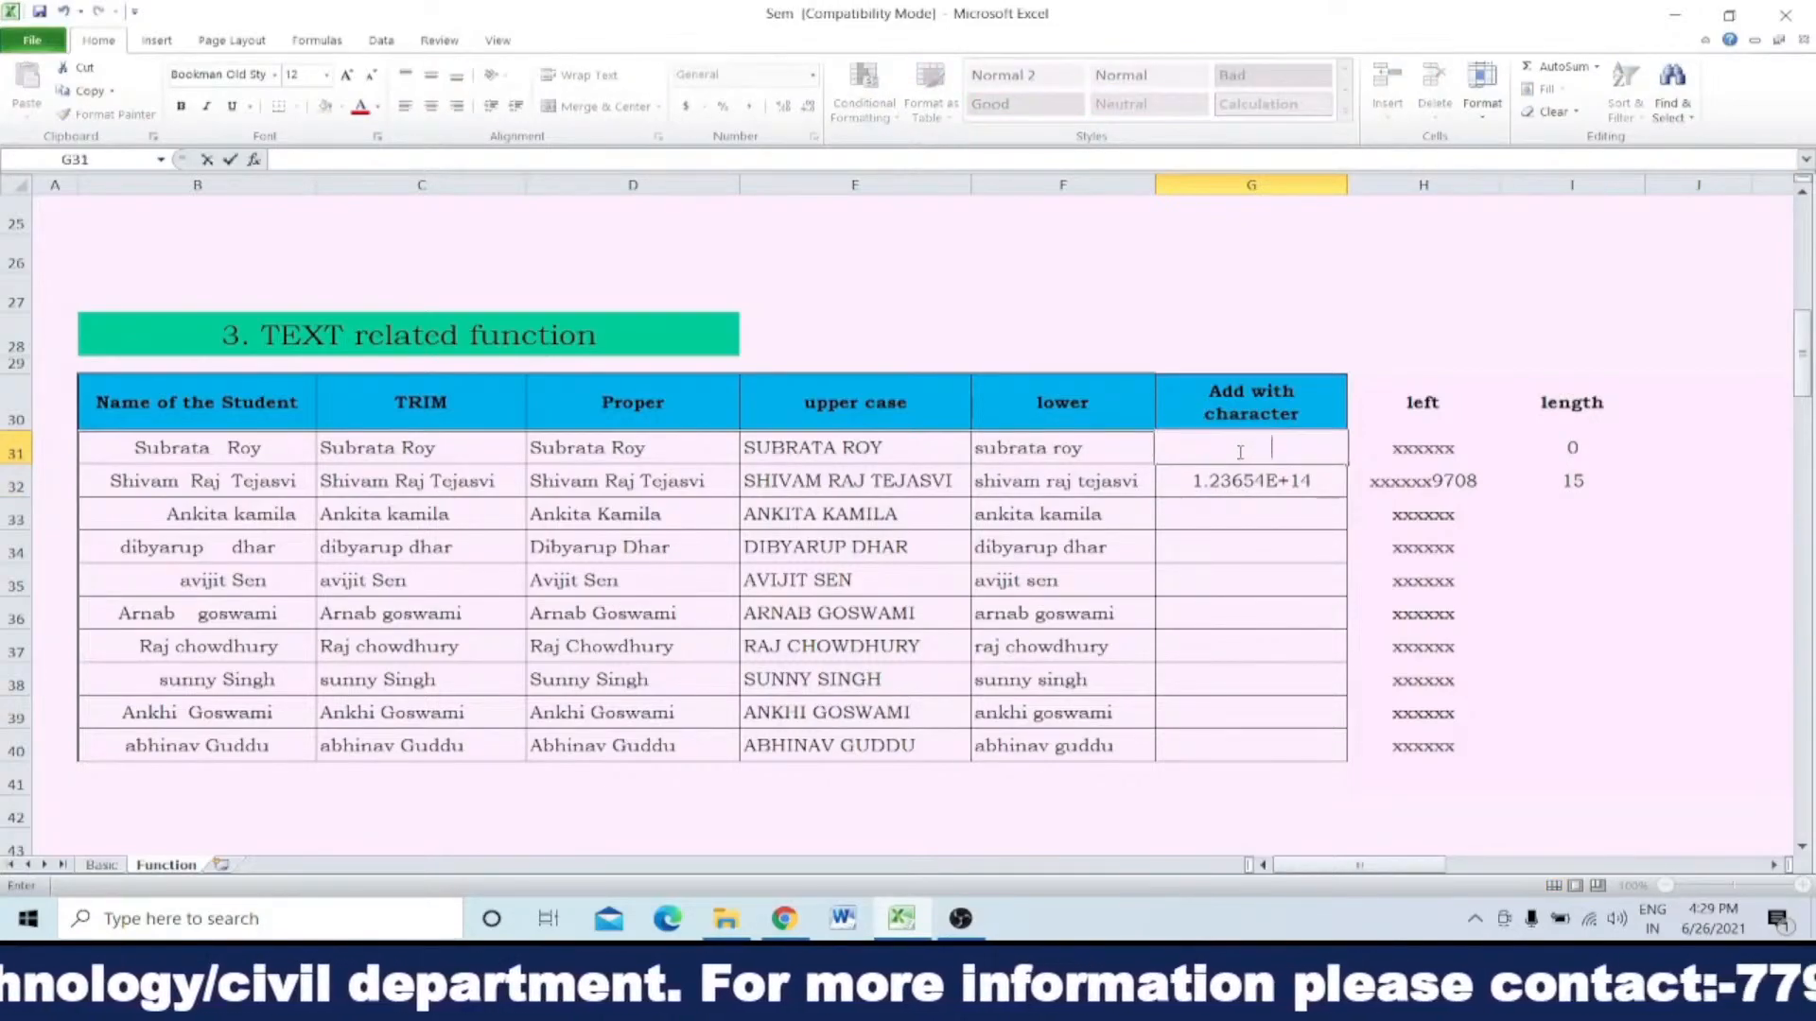
pyautogui.press('Return')
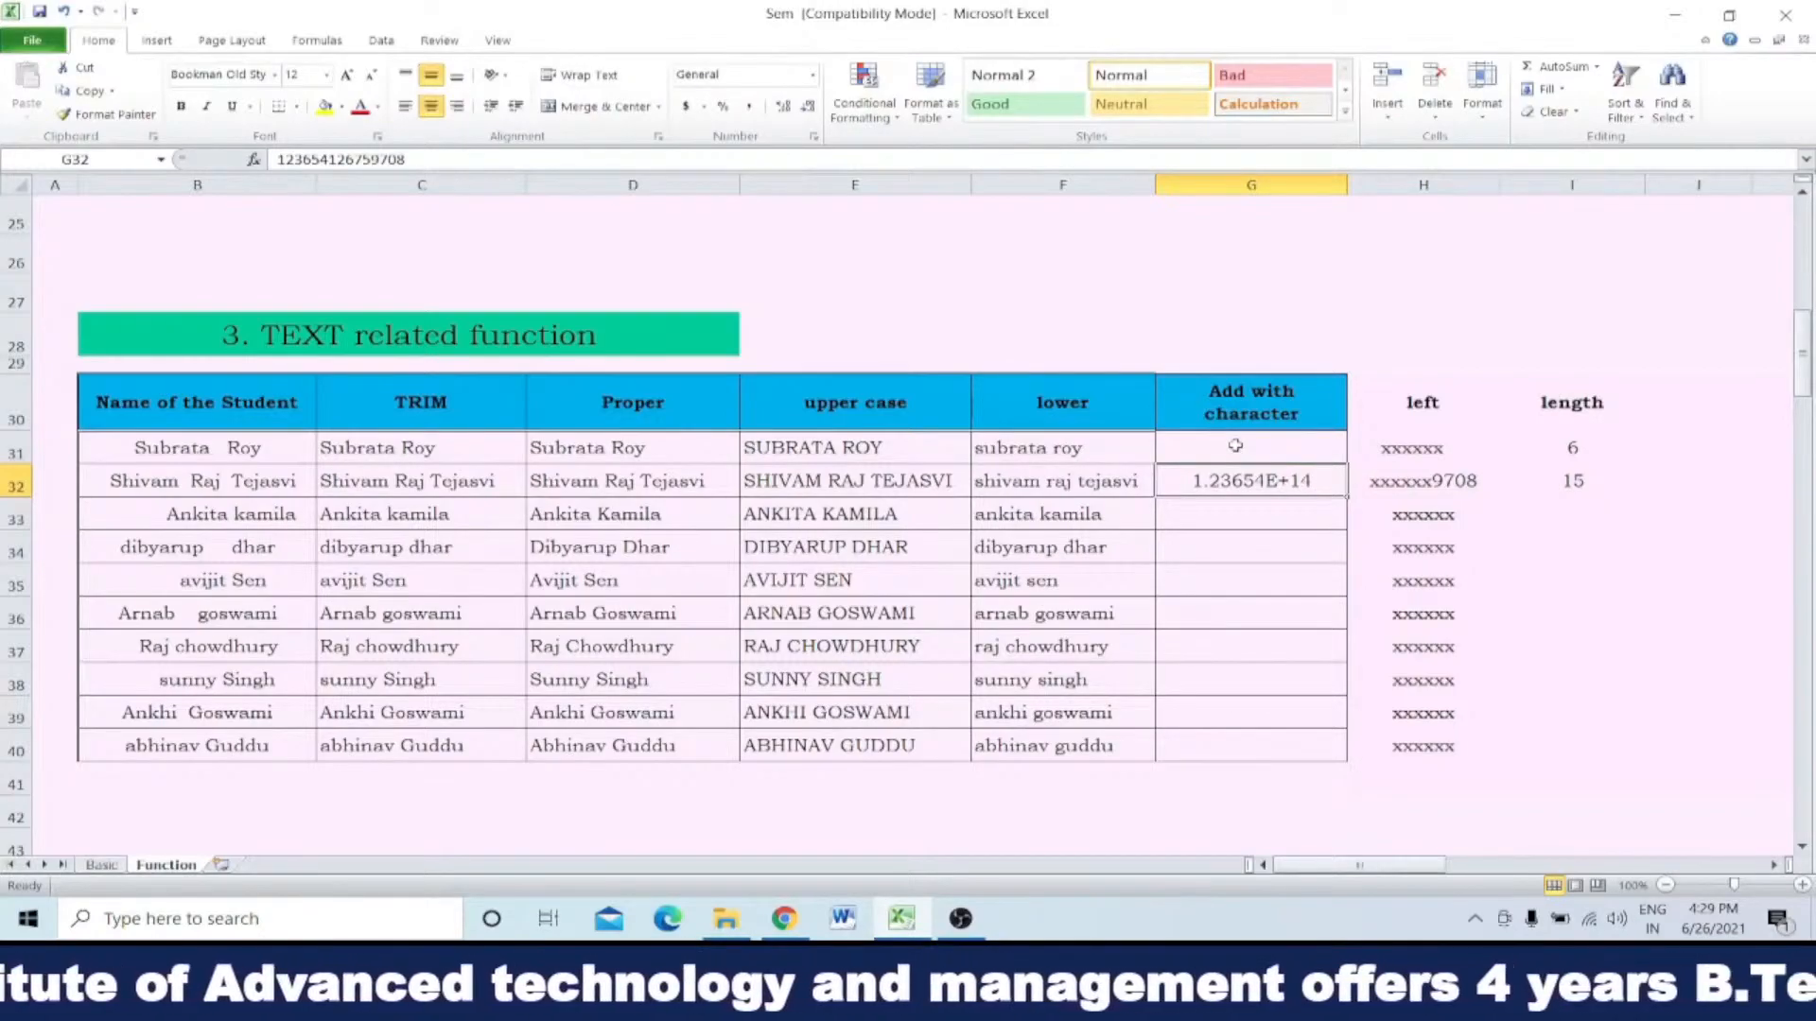
# Step: Inspect the LEN formula in I31 and the cell it refers to, leaving the formula as it is
pyautogui.click(1566, 451)
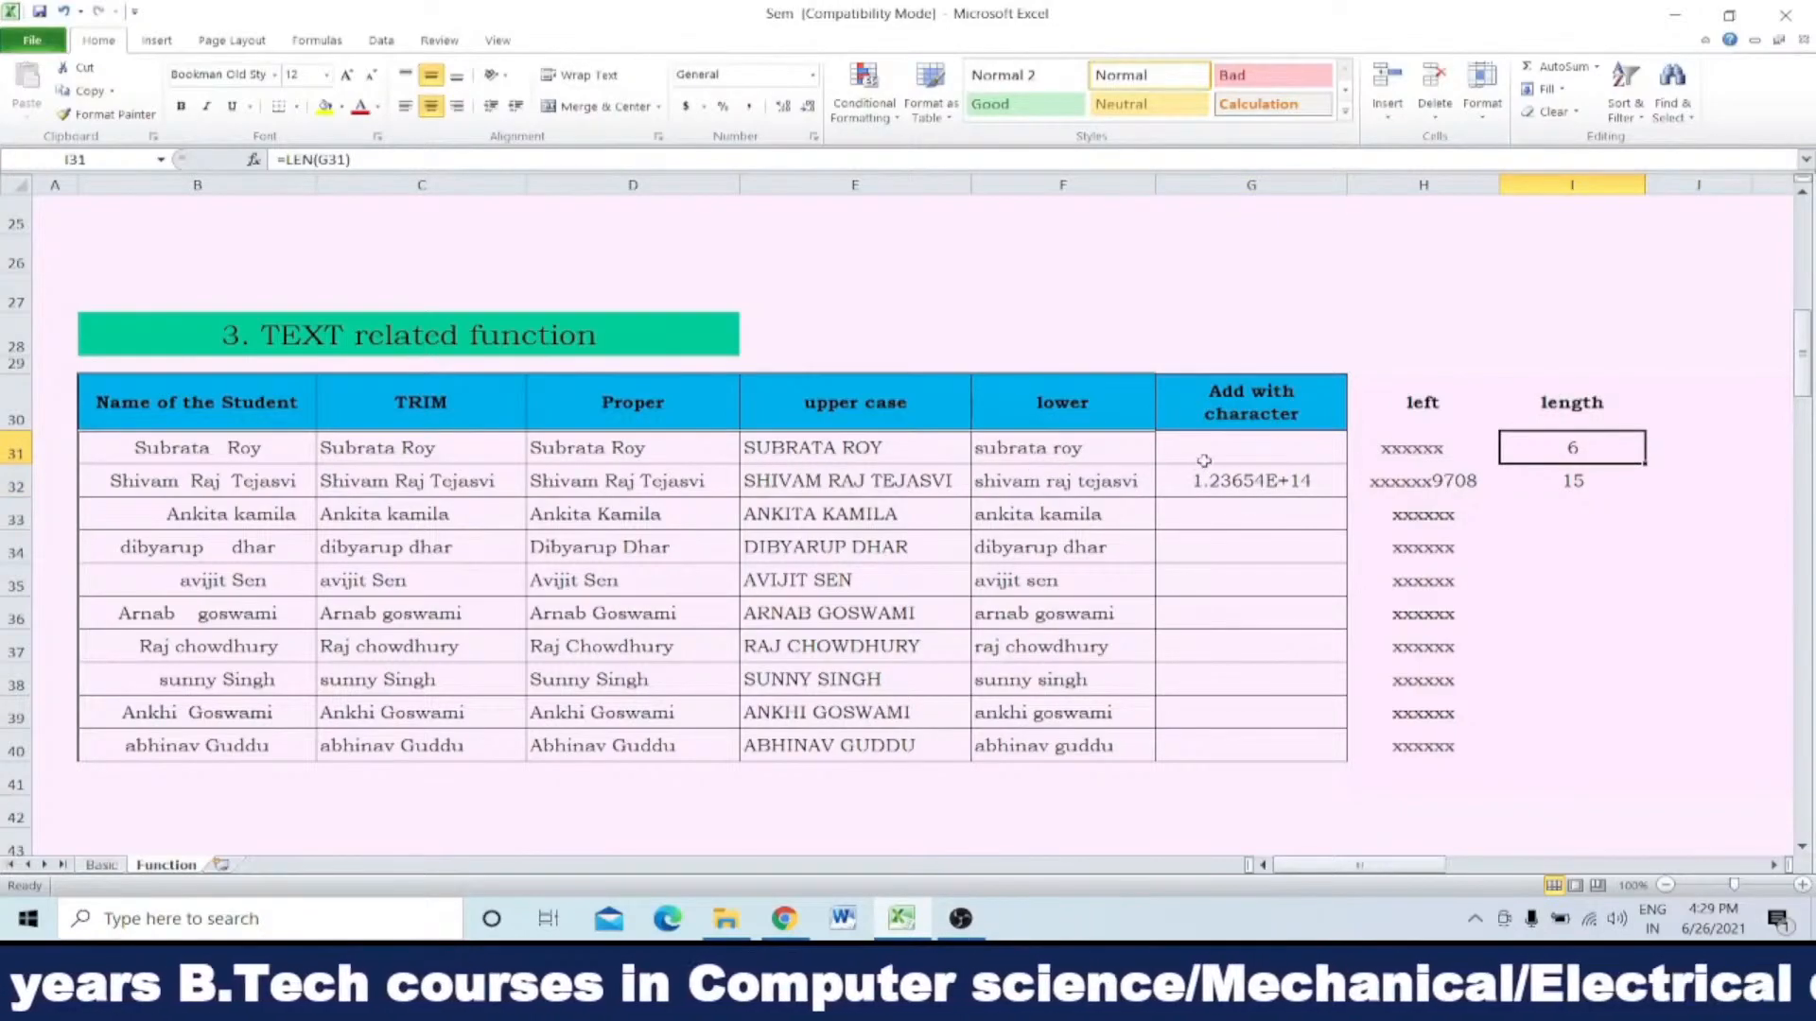
pyautogui.doubleClick(1547, 441)
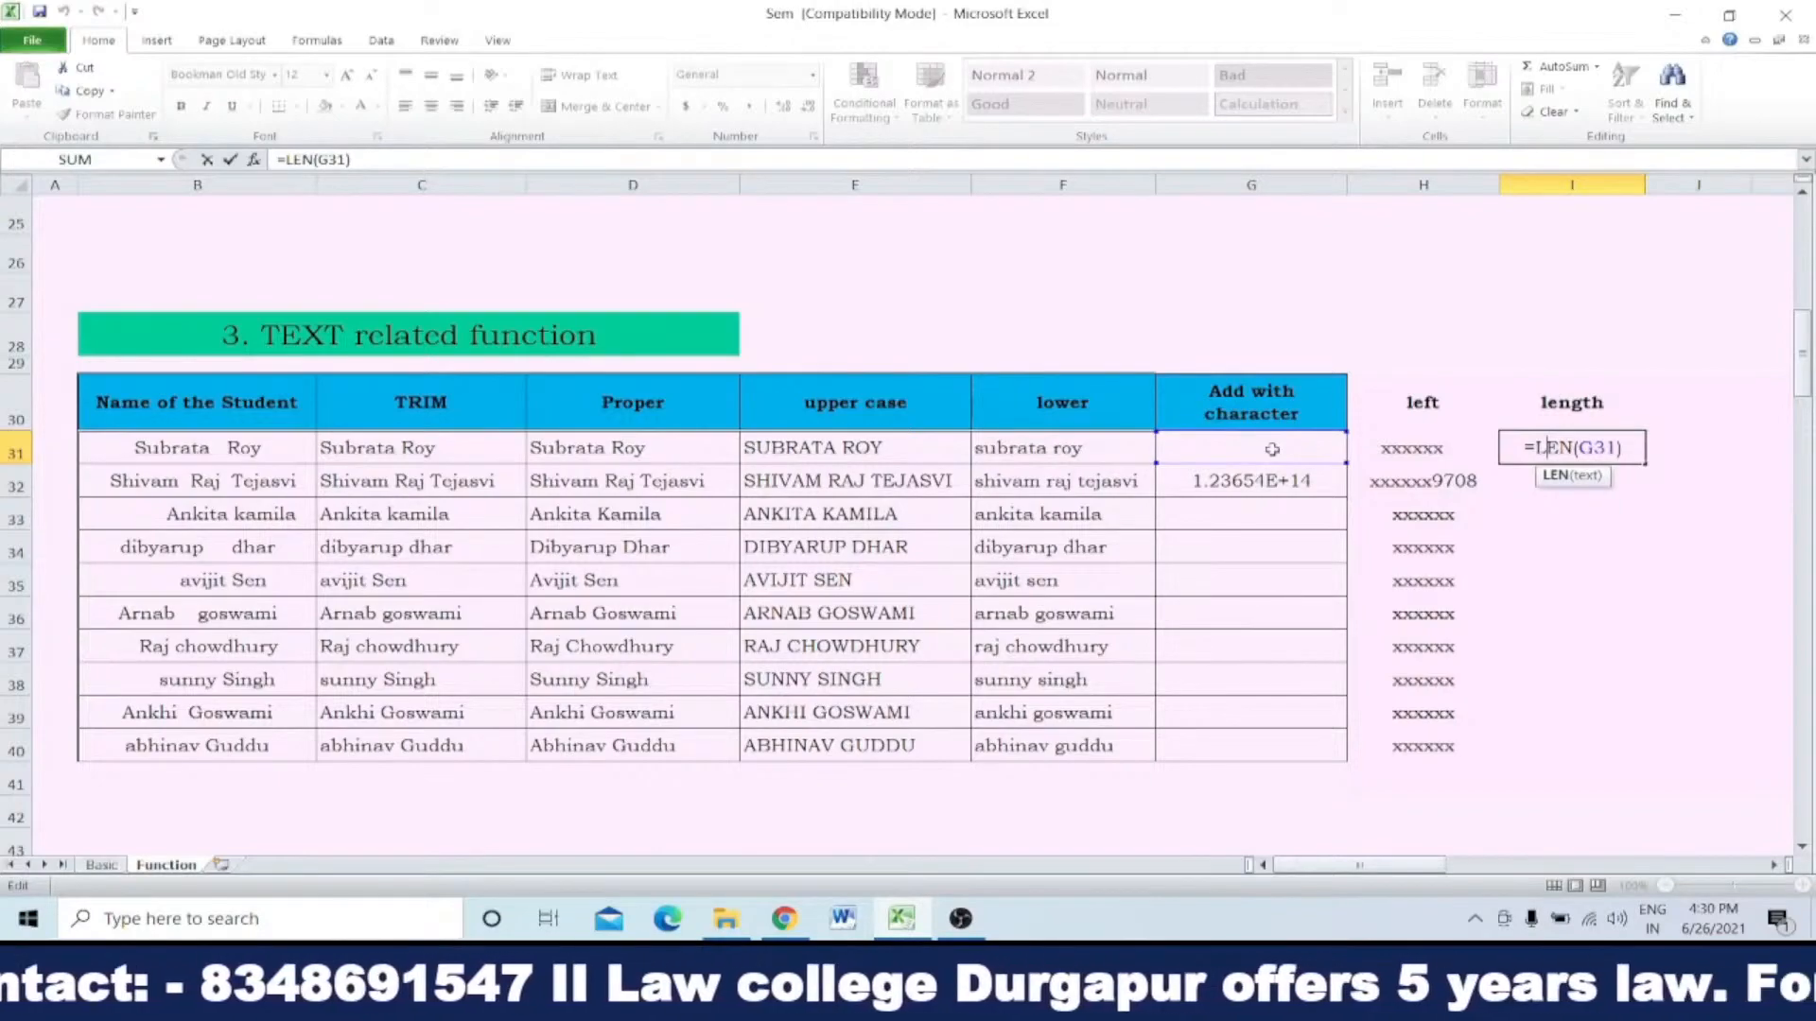
pyautogui.hotkey('ctrl', 'Return')
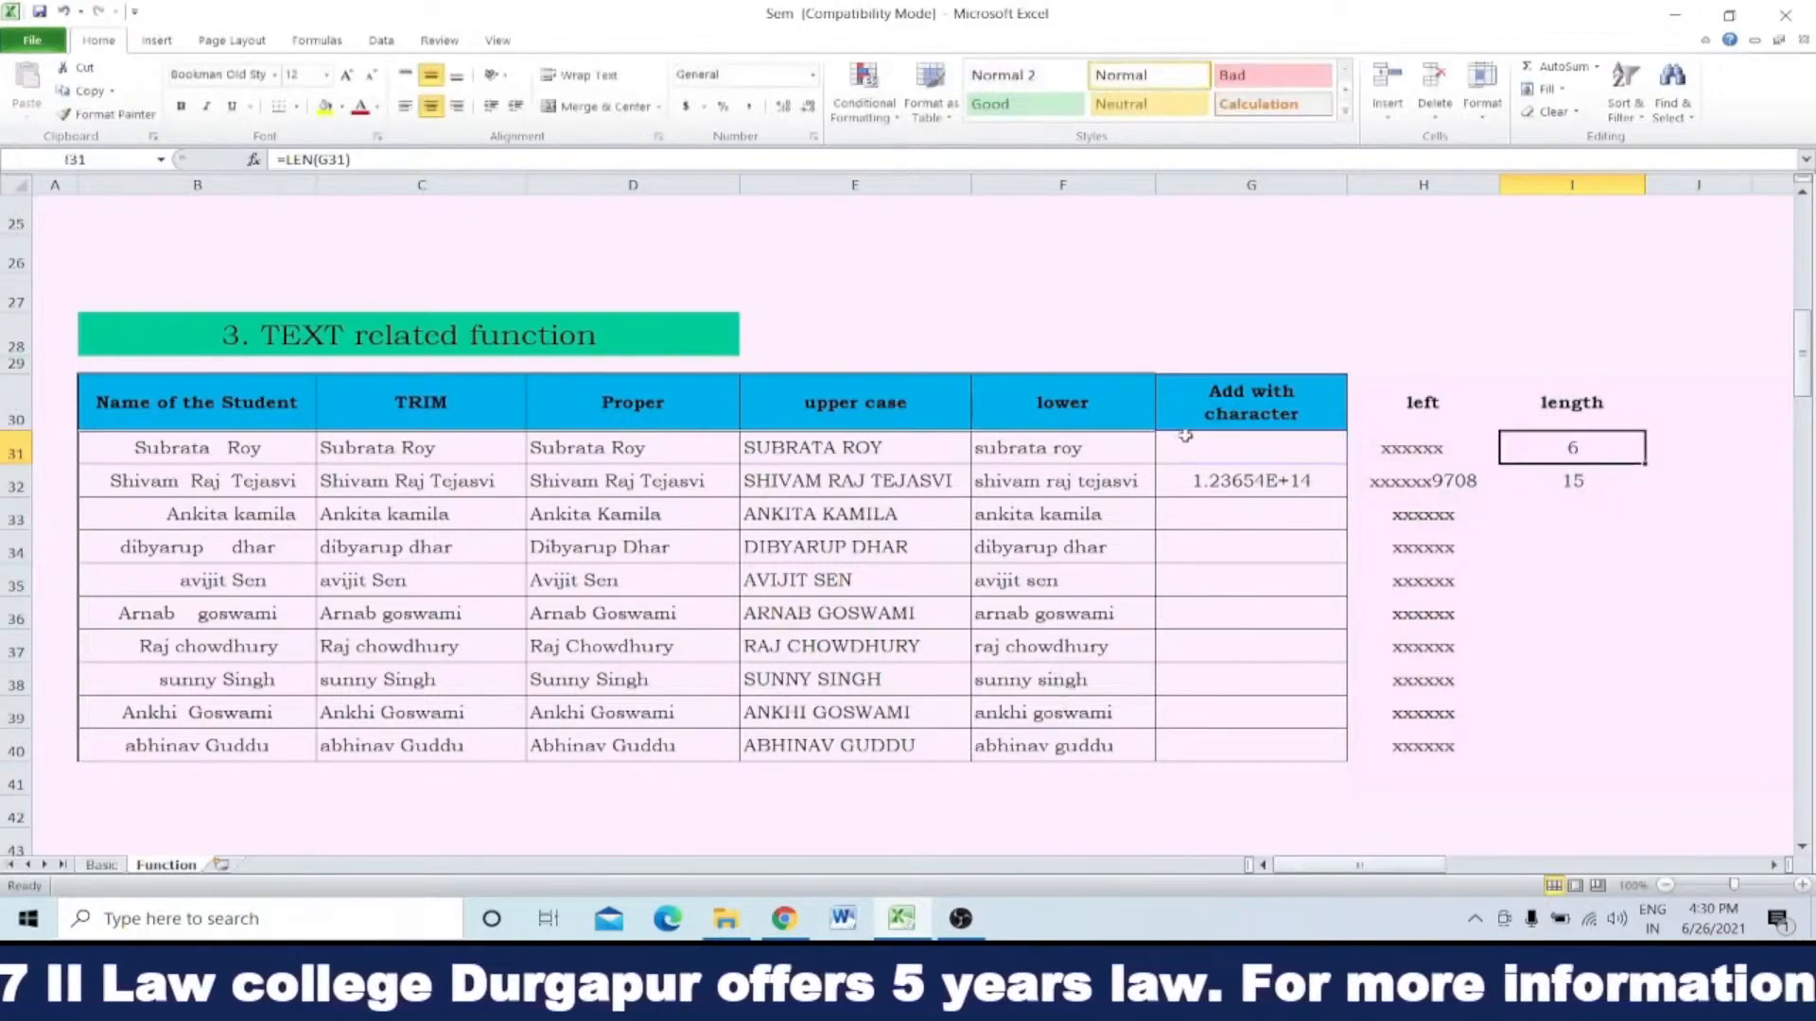
# Step: Enter 123 in G31 as the new sample value
pyautogui.click(1218, 460)
pyautogui.write('123')
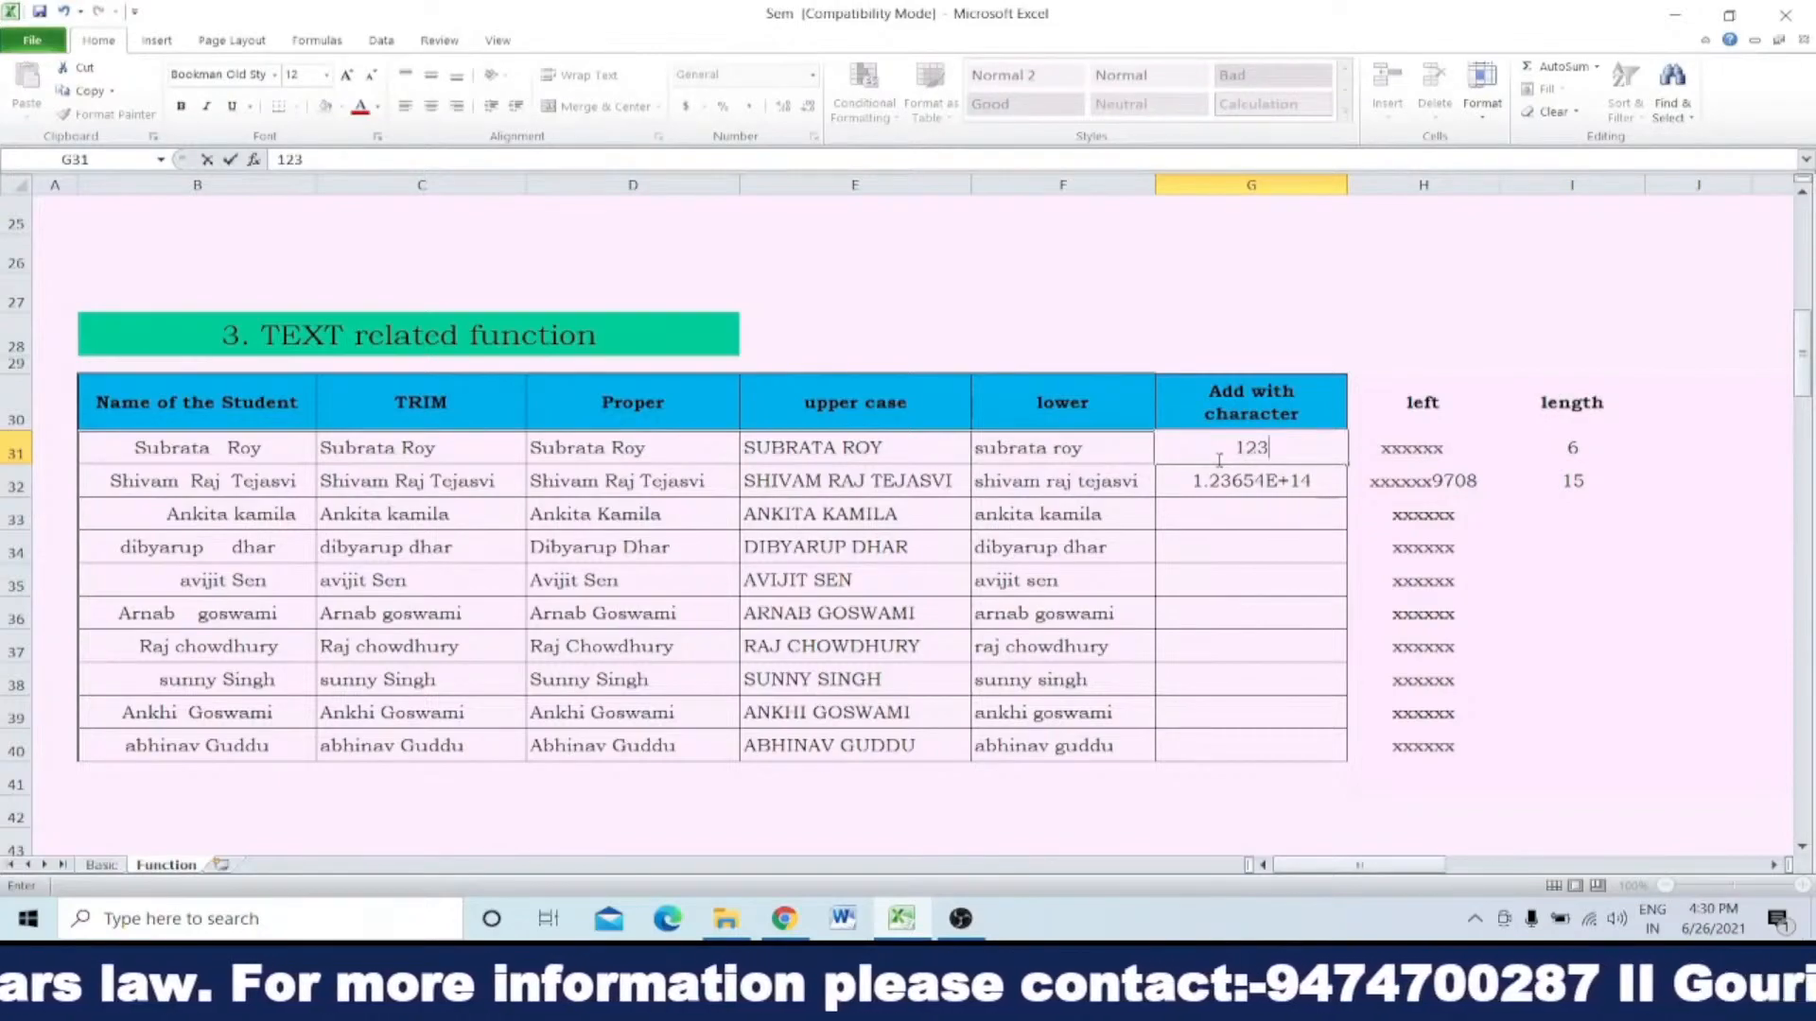
pyautogui.press('Return')
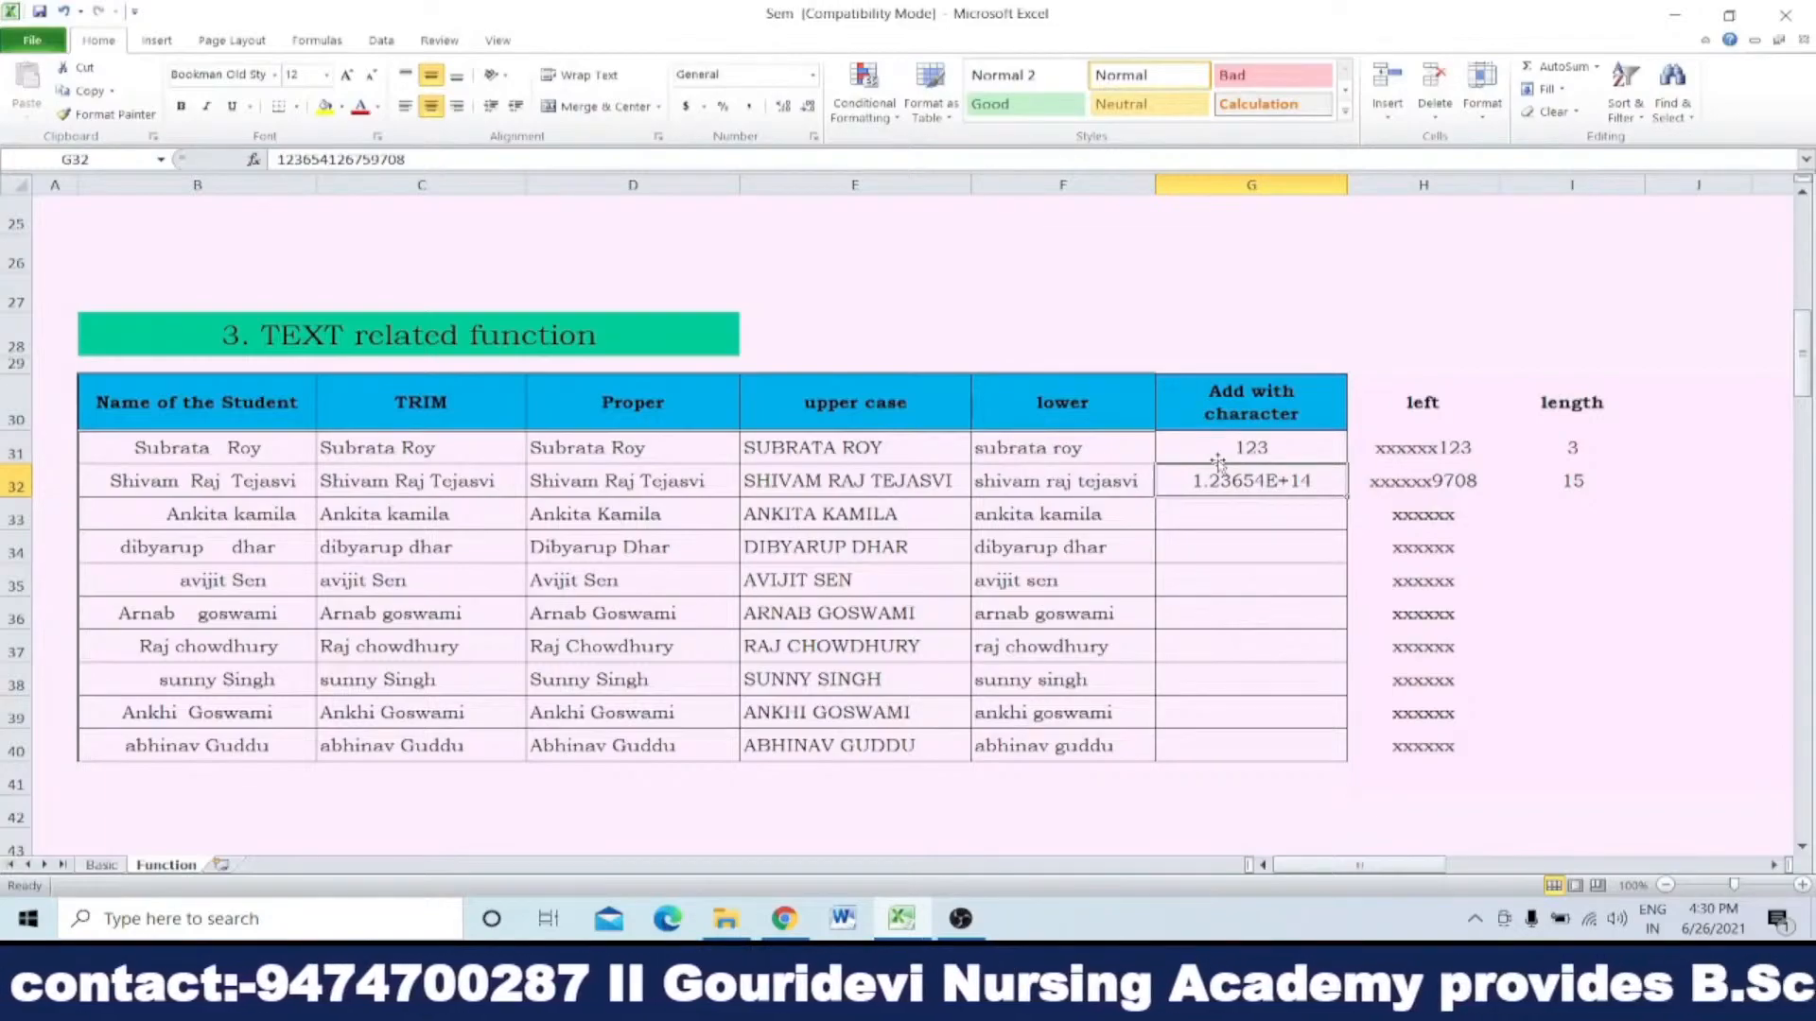
# Step: Extend the 123 in G31 with four spaces followed by the text yu
pyautogui.click(1267, 442)
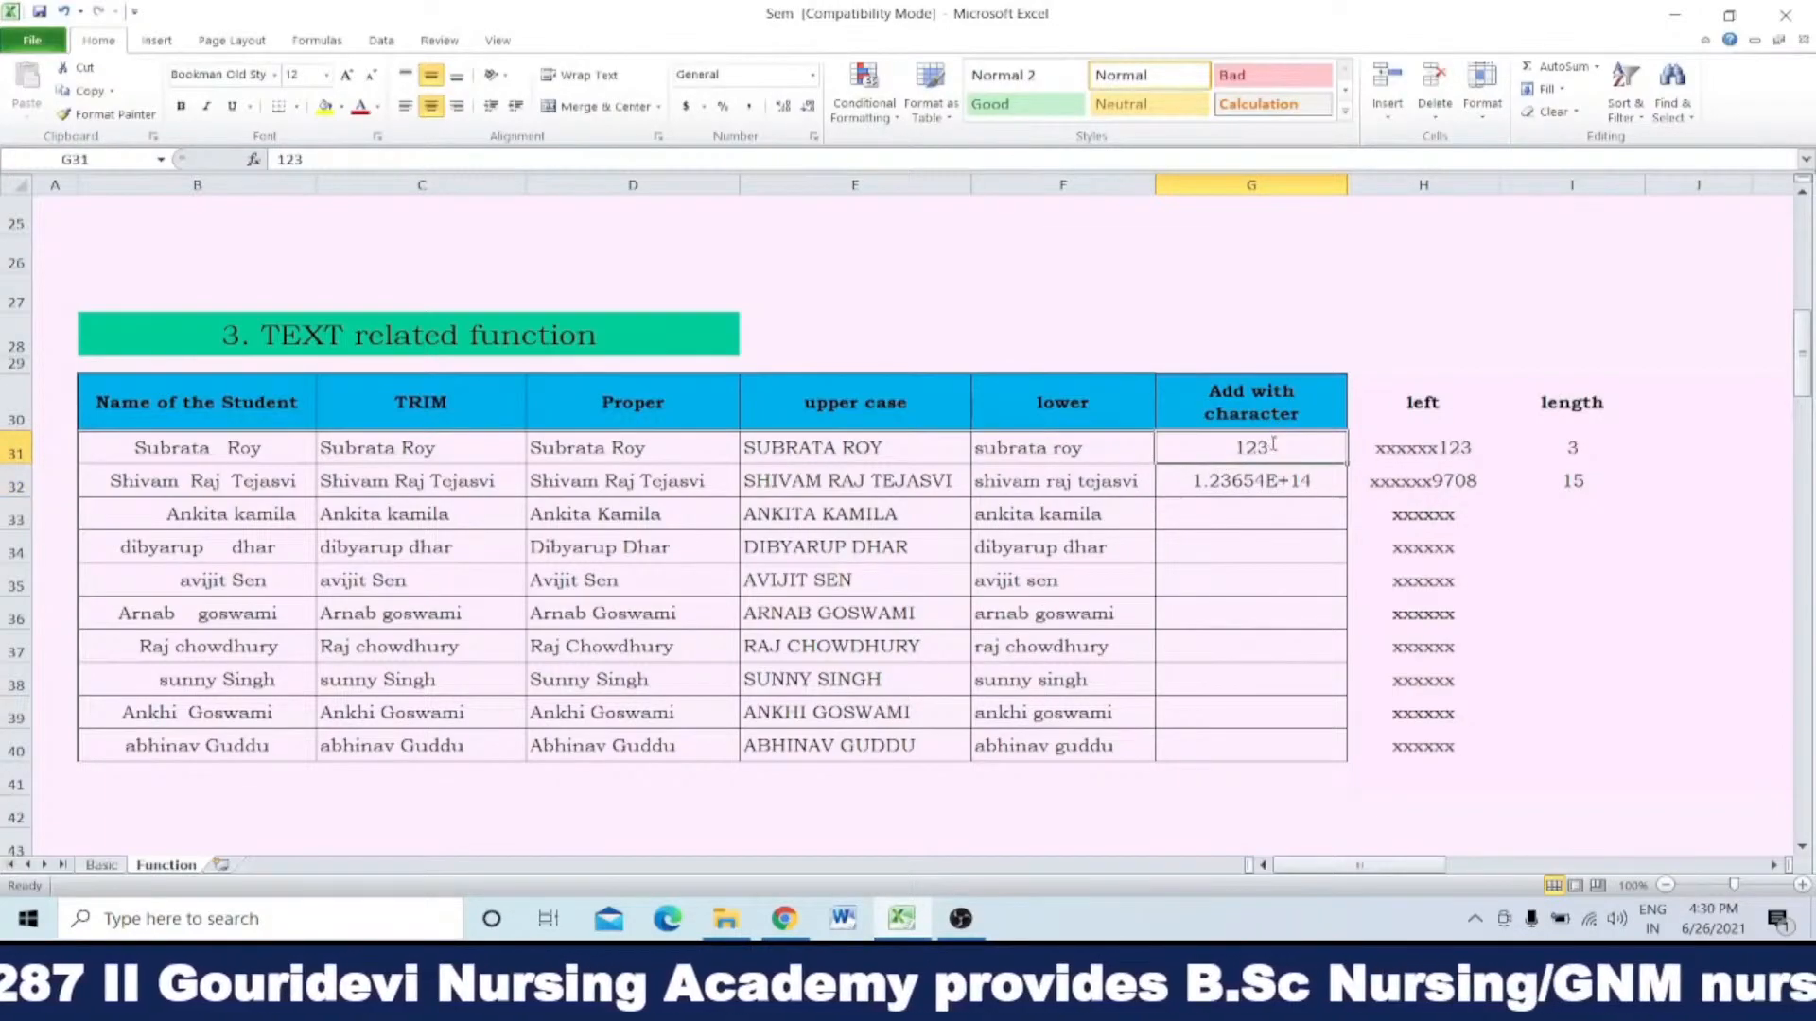
pyautogui.doubleClick(1273, 443)
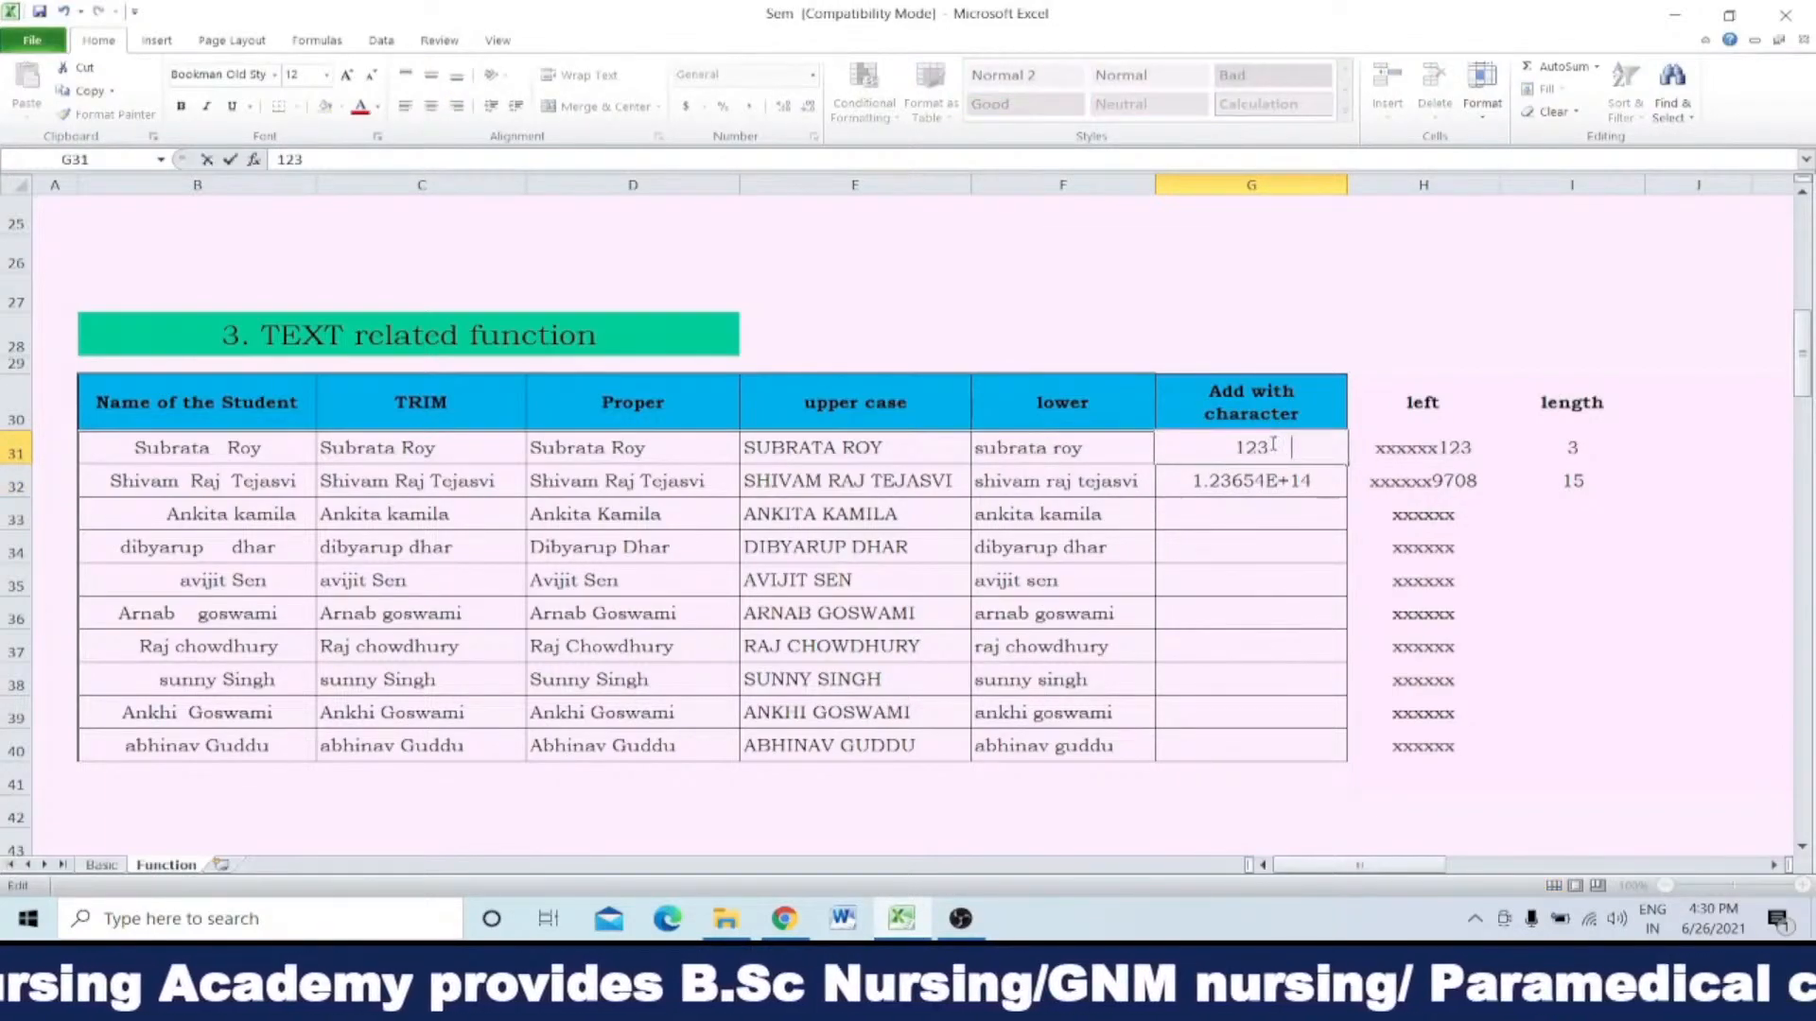
pyautogui.press('Return')
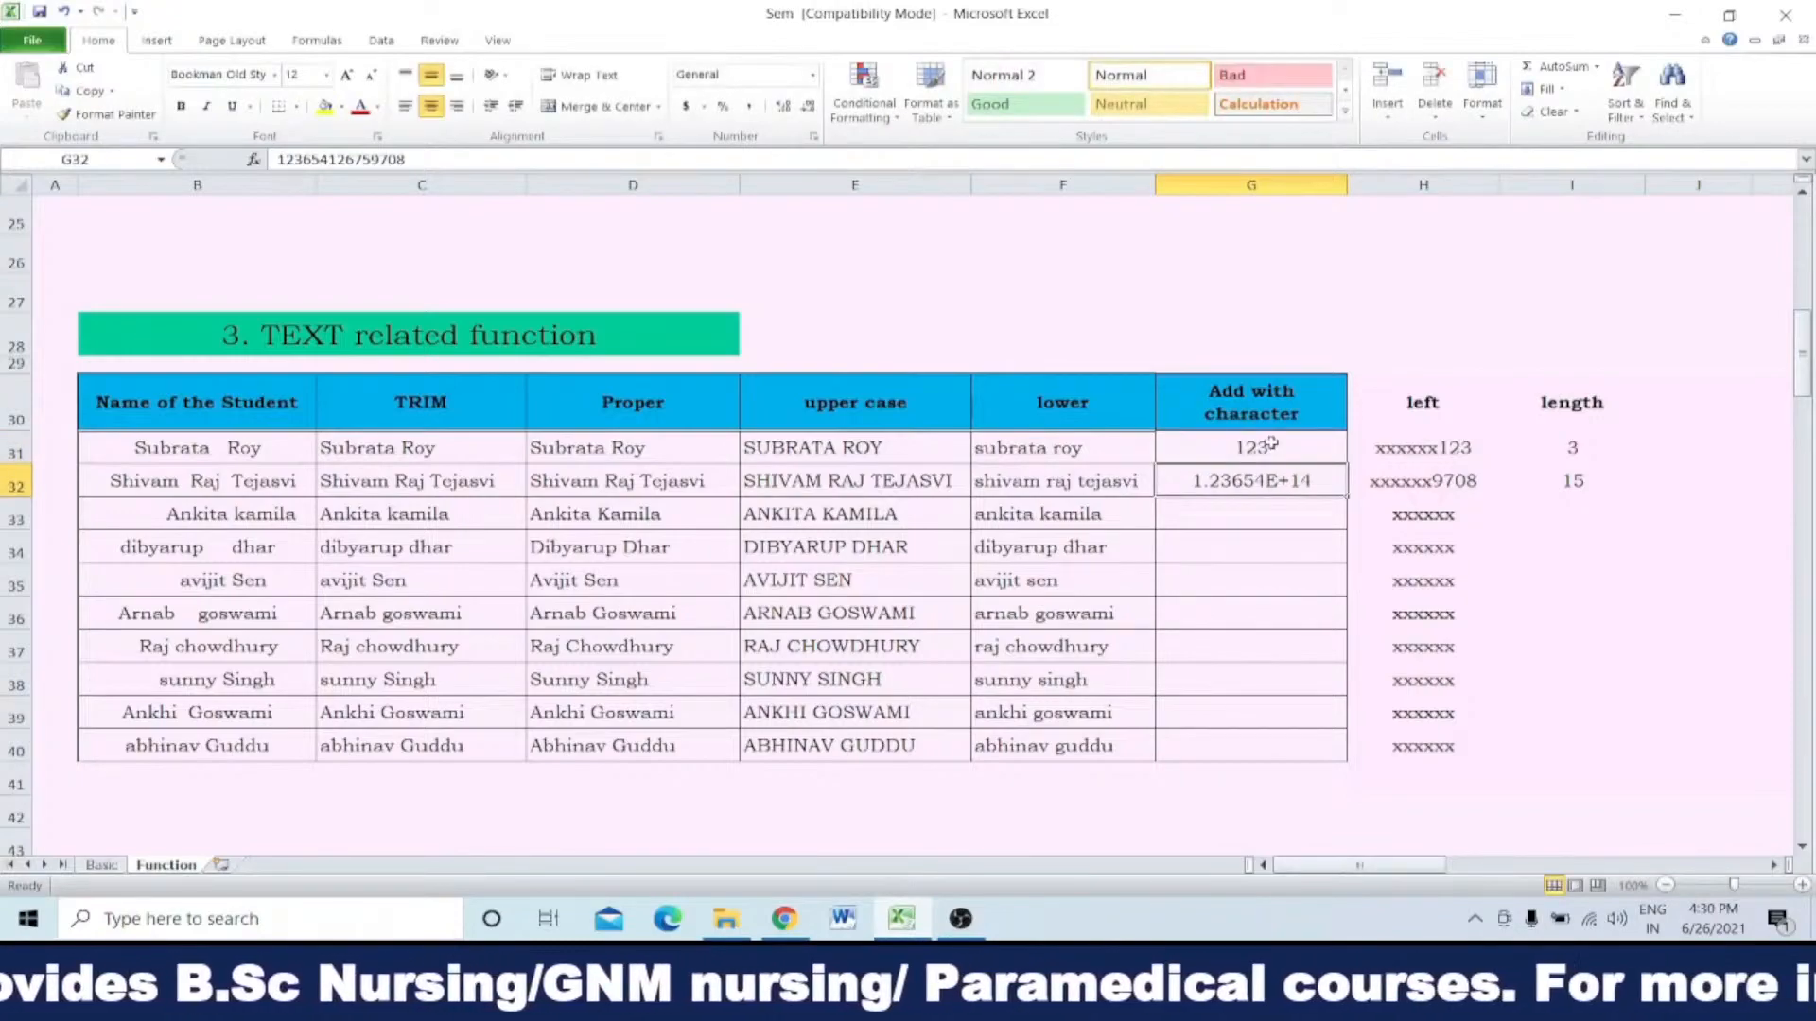
pyautogui.doubleClick(1272, 446)
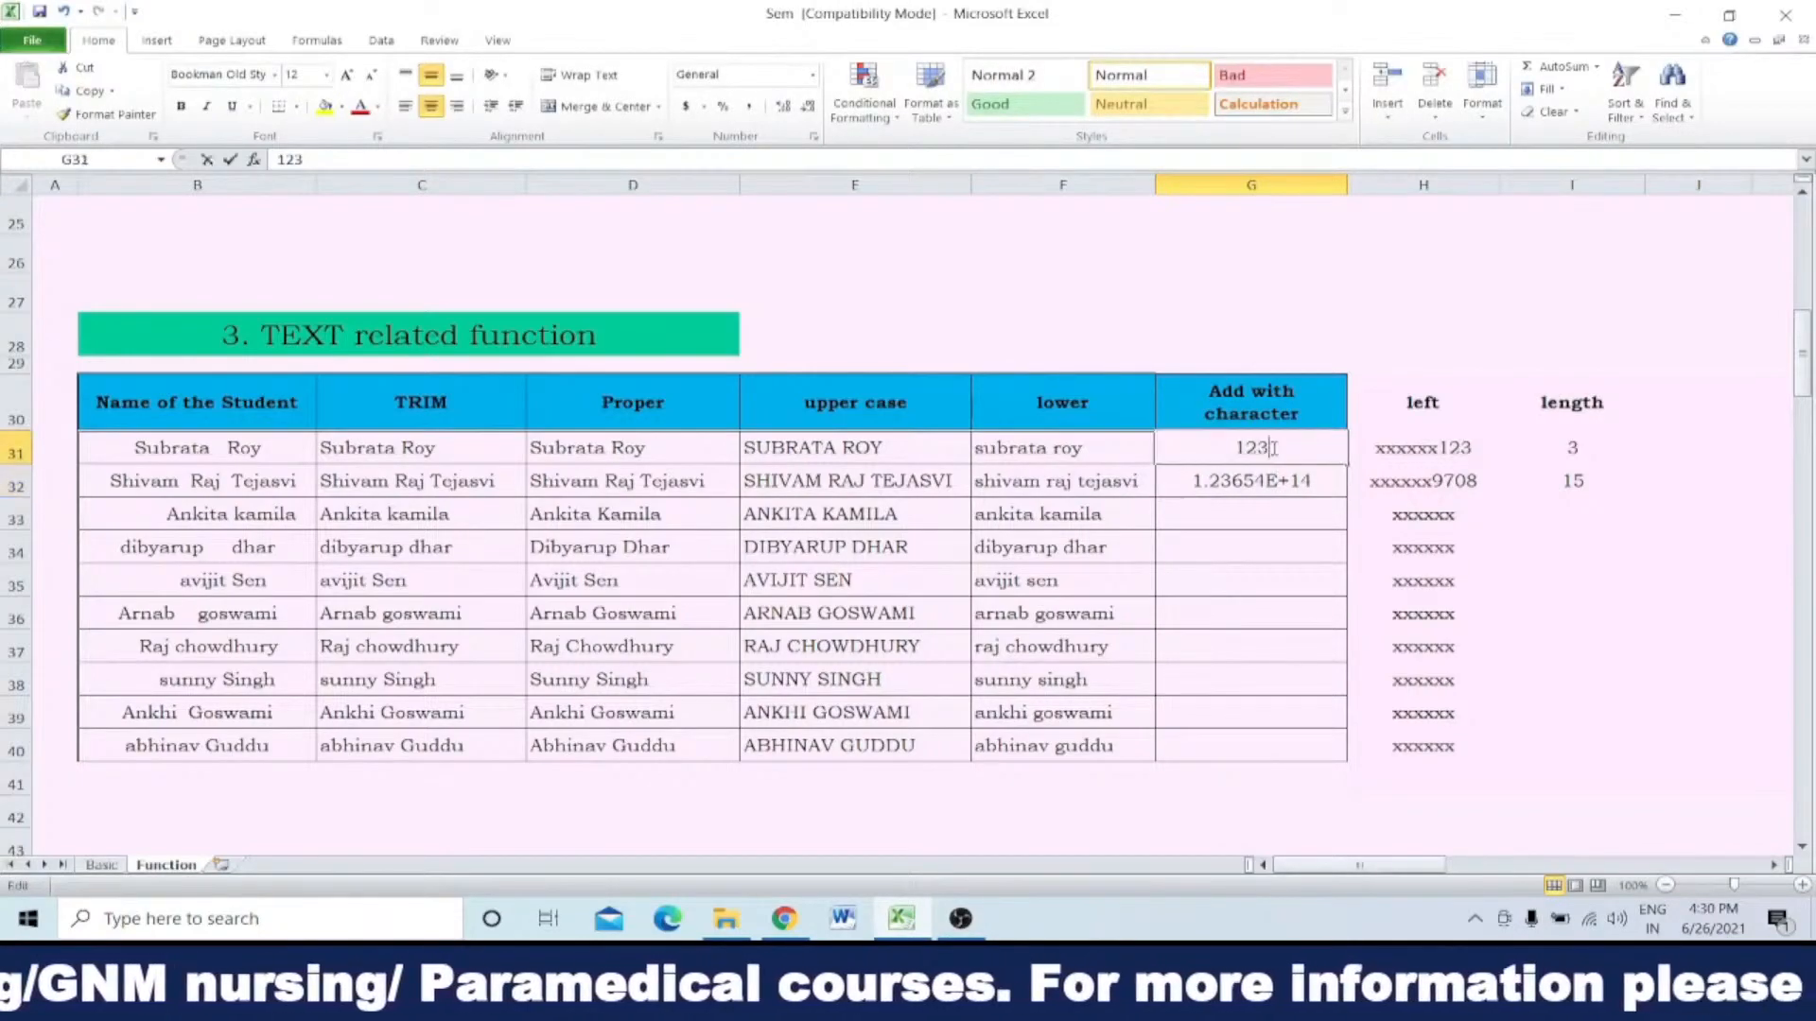
pyautogui.write('yu')
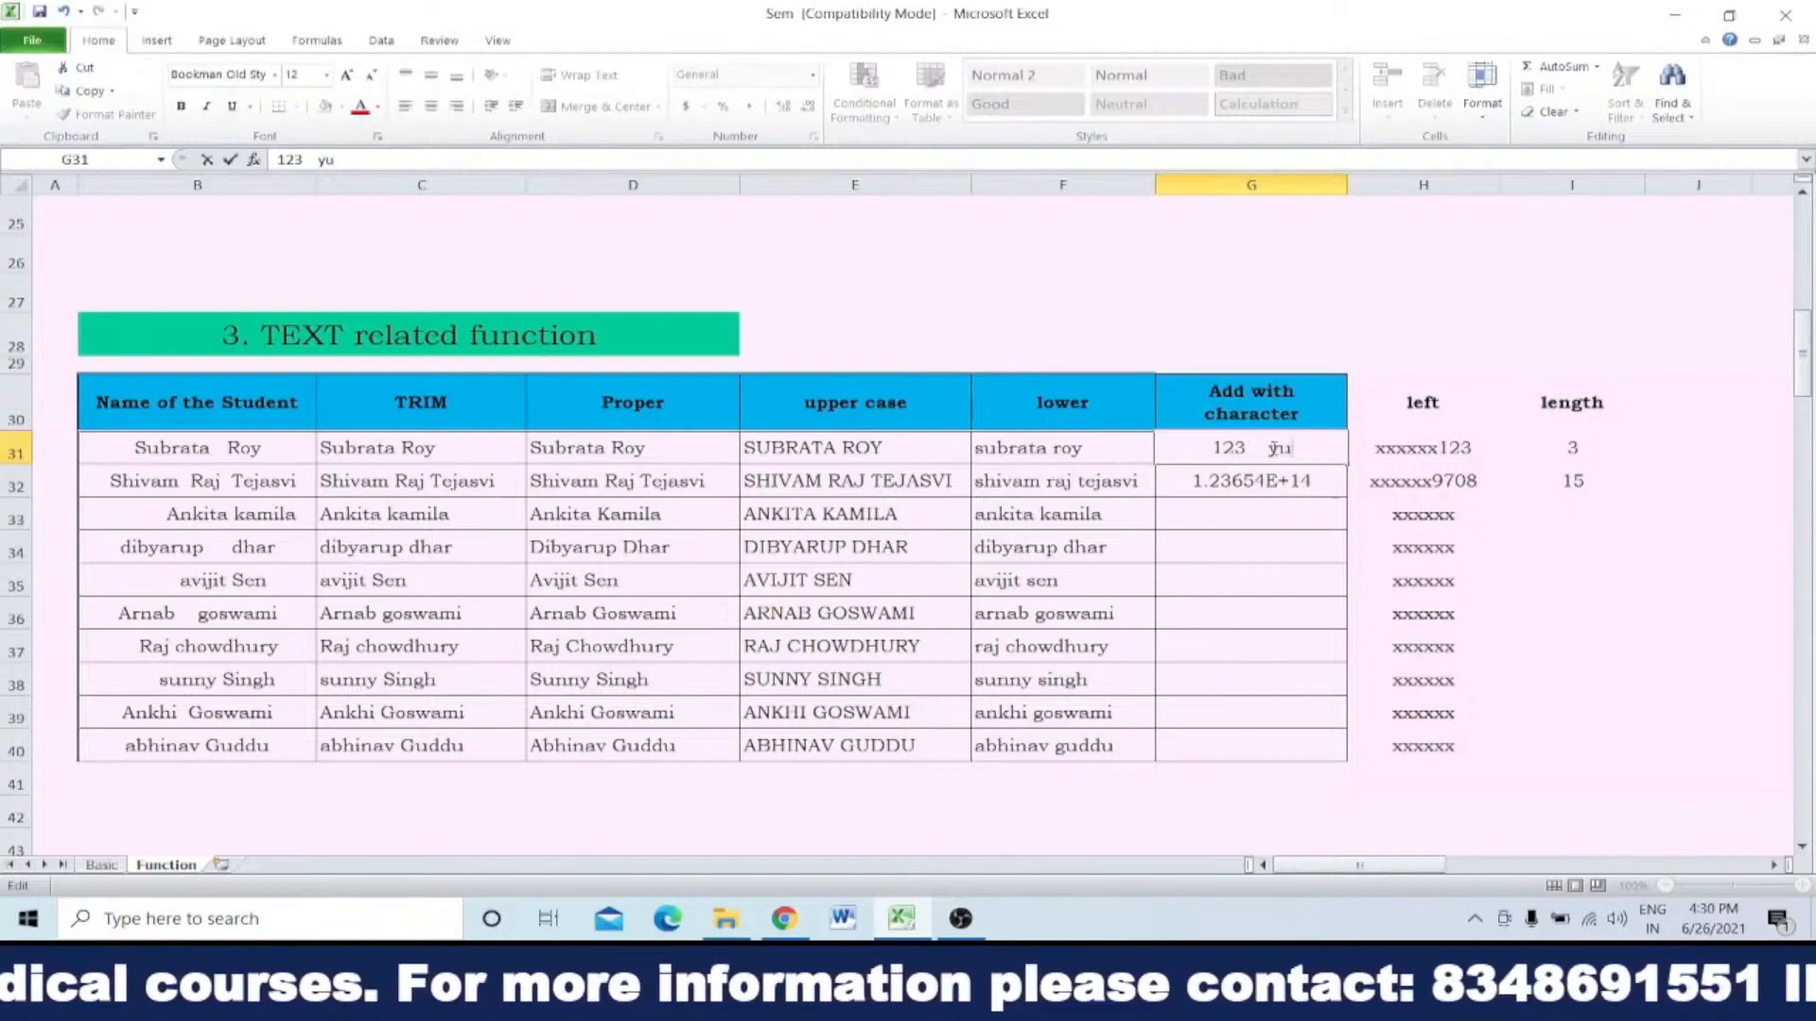
pyautogui.press('Return')
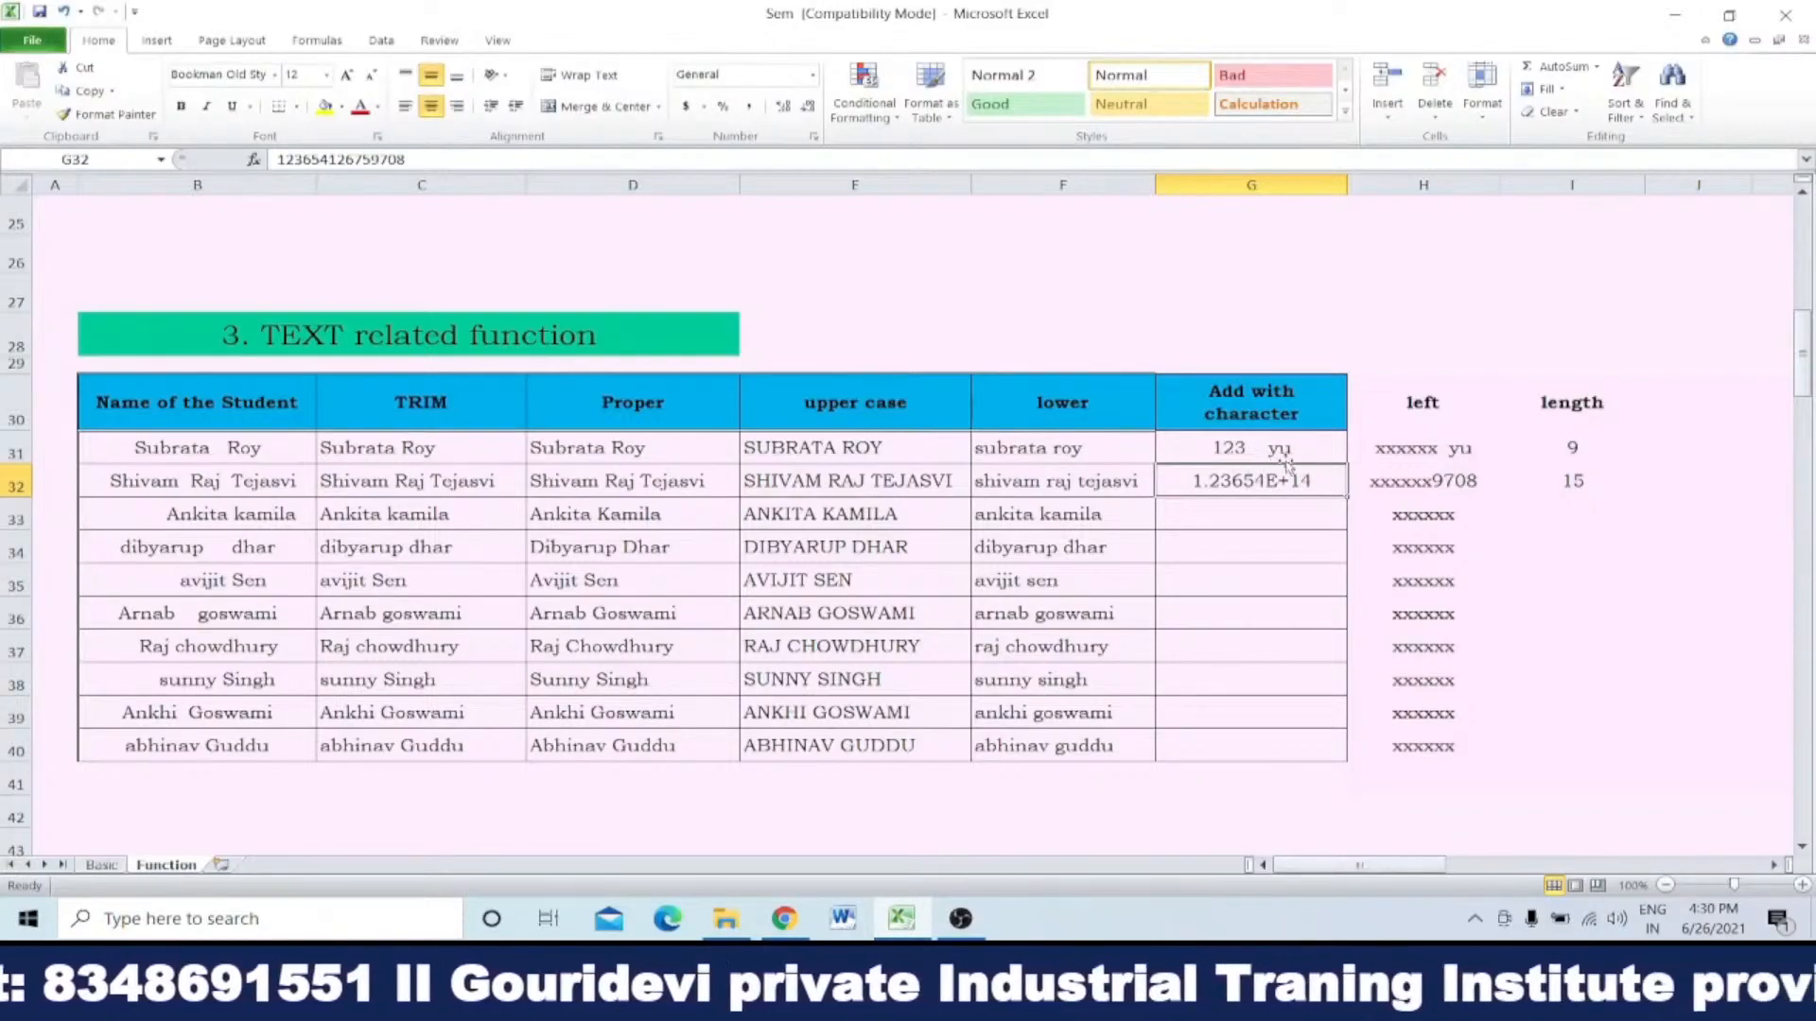
# Step: Highlight the spaces between 123 and yu in G31 and check the character count in I31
pyautogui.doubleClick(1253, 447)
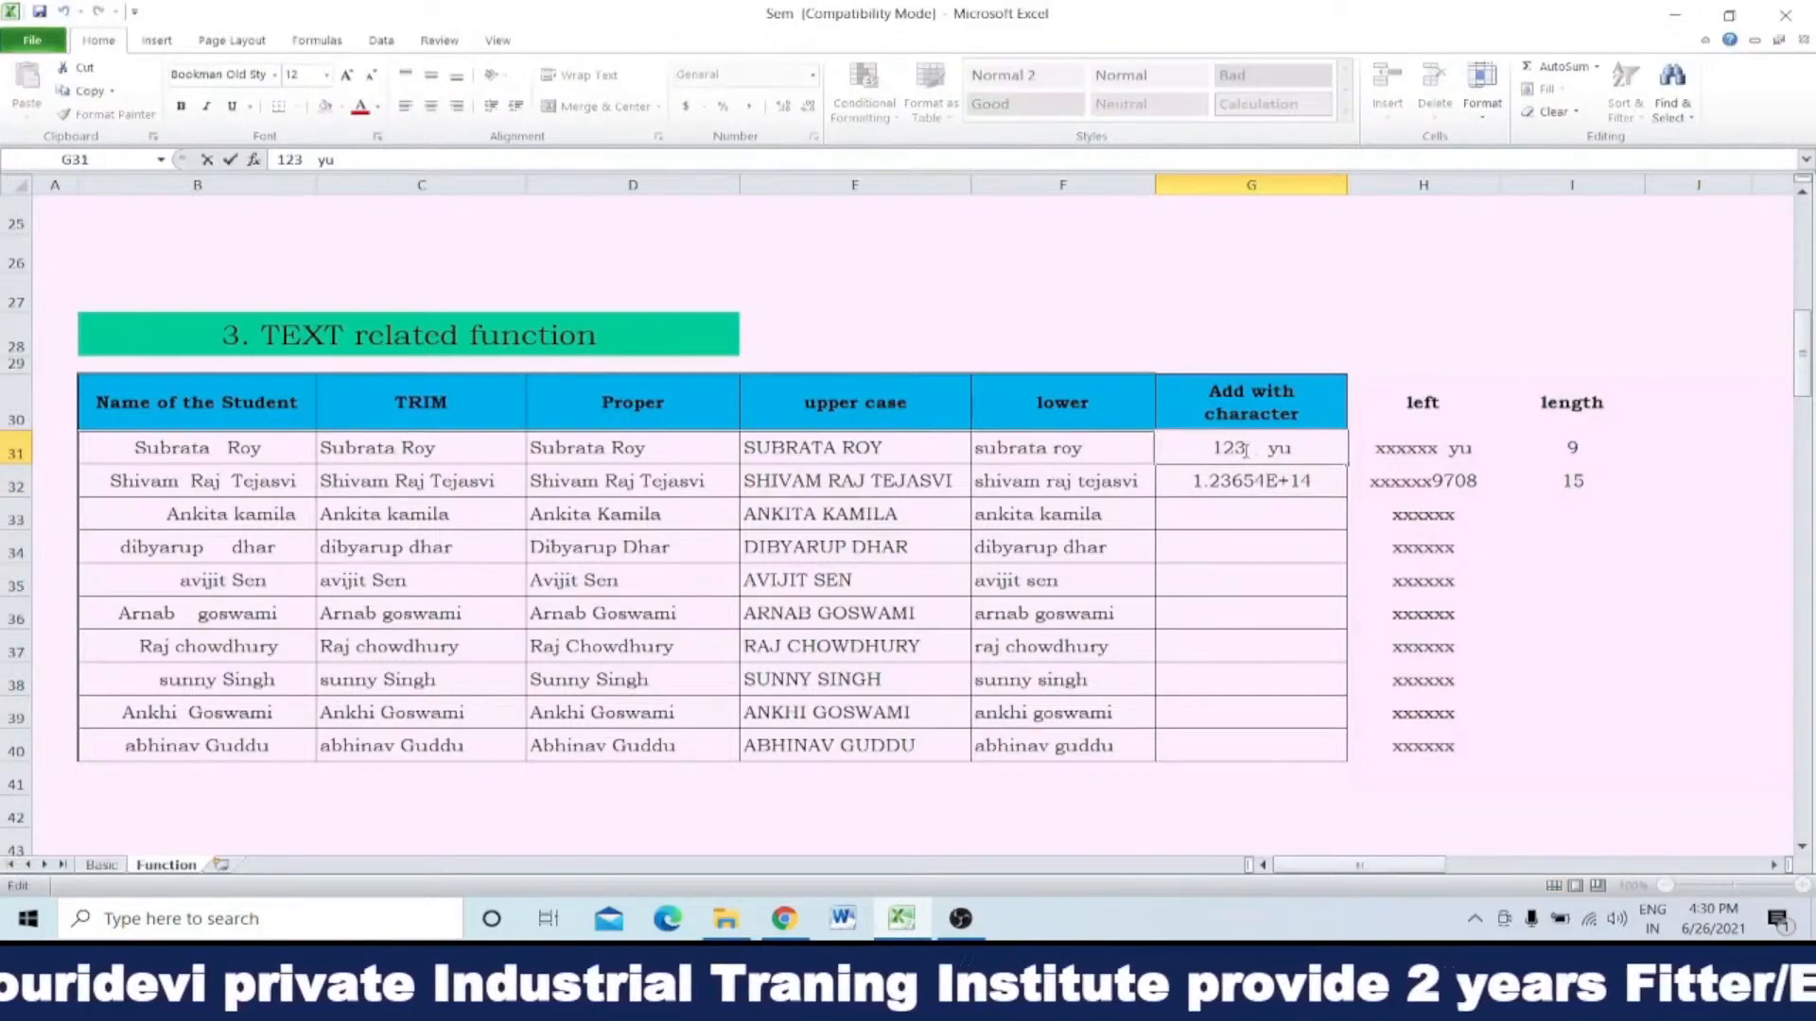
pyautogui.moveTo(1244, 448); pyautogui.dragTo(1271, 448)
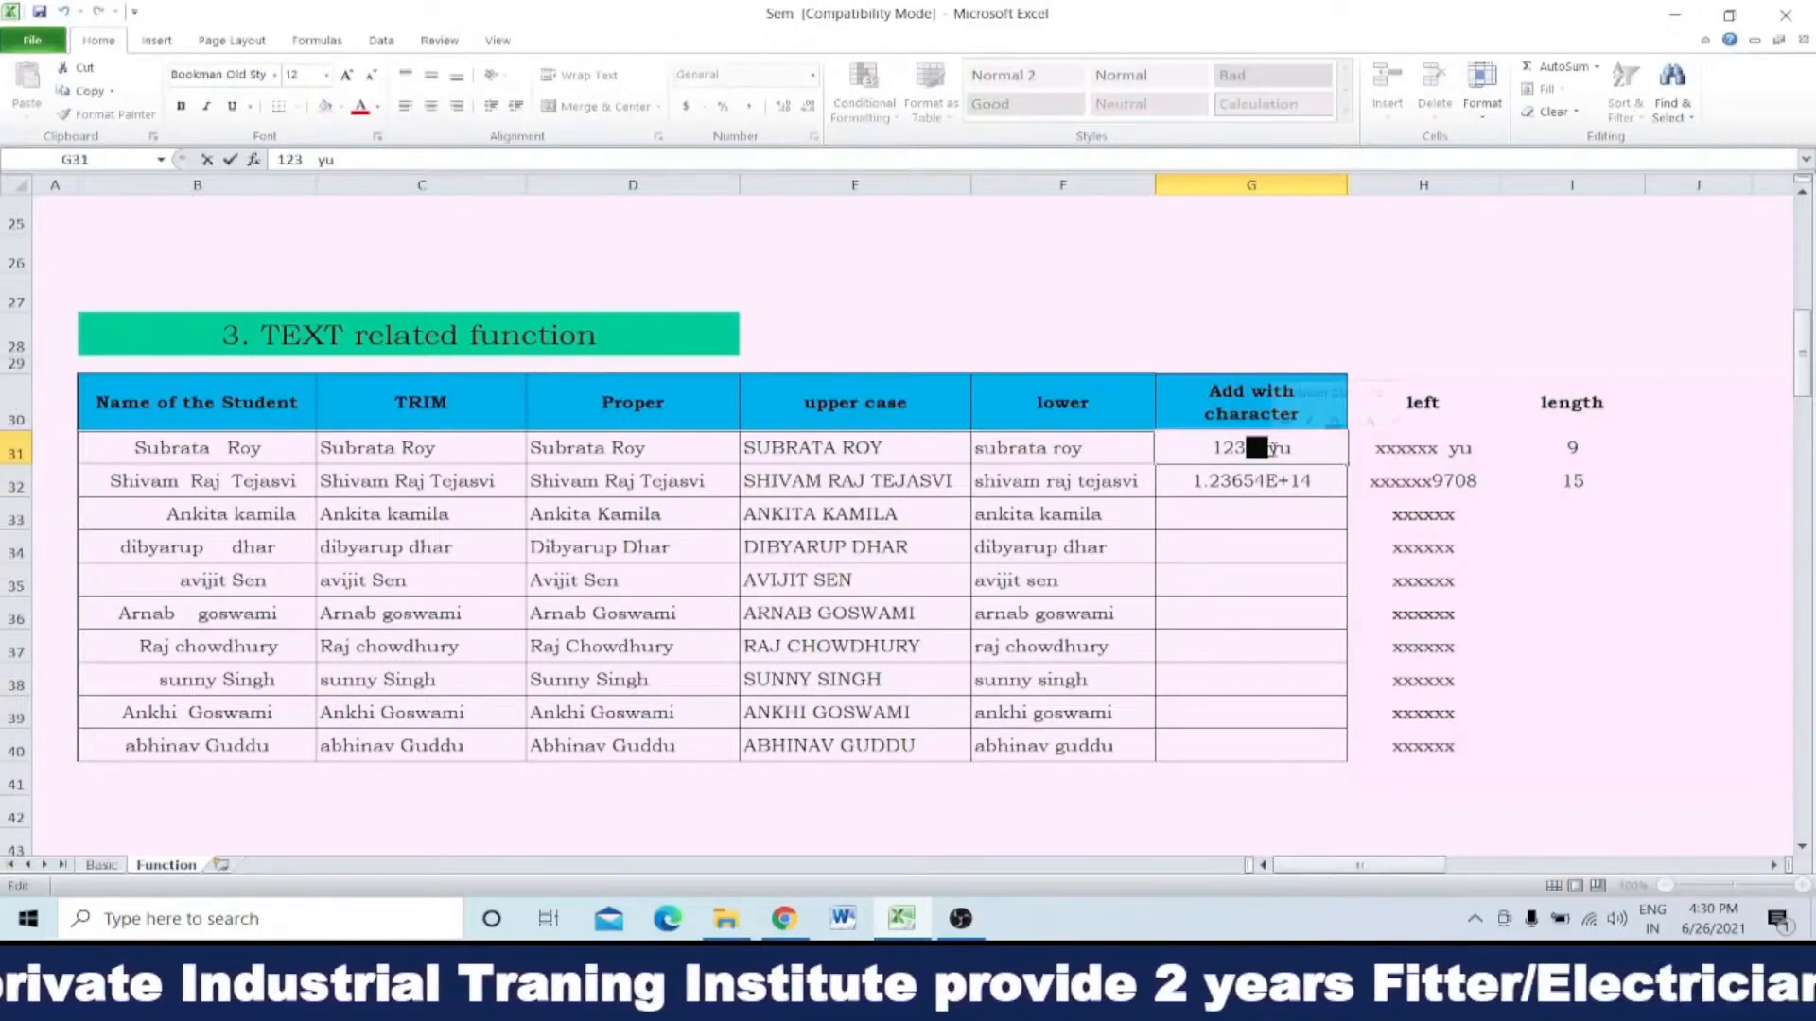
pyautogui.click(1309, 535)
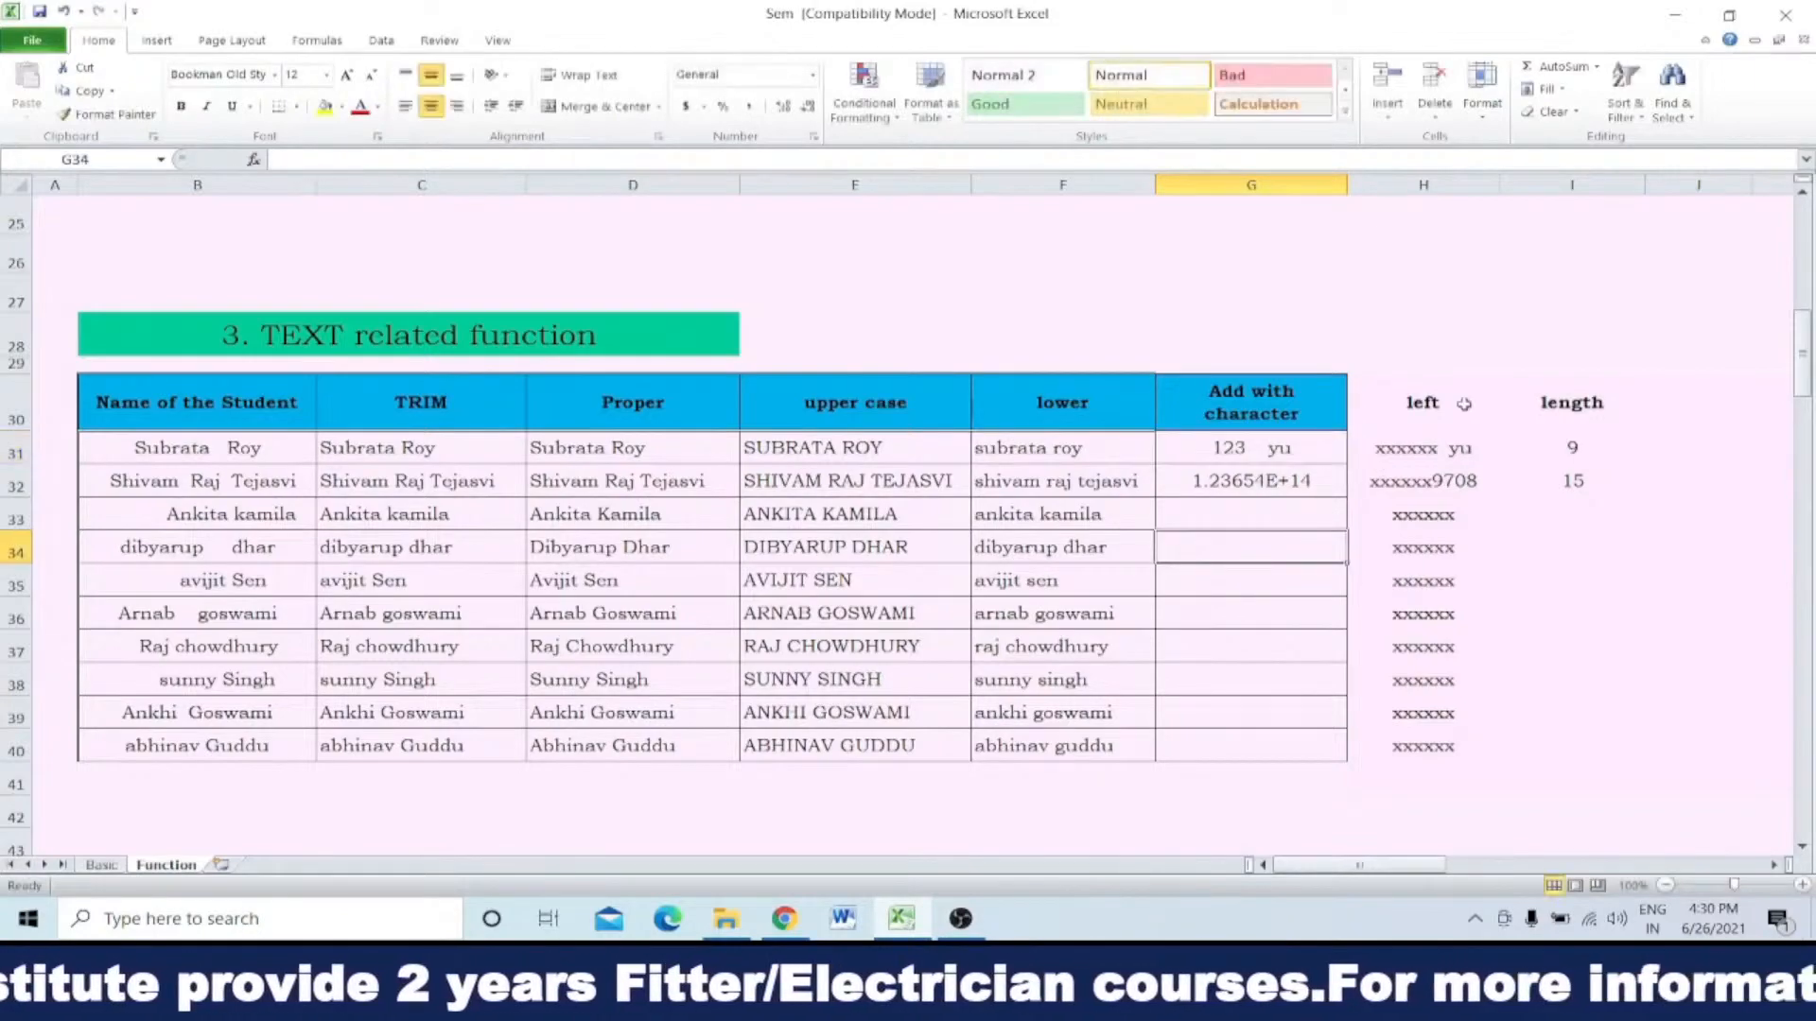
pyautogui.click(1574, 447)
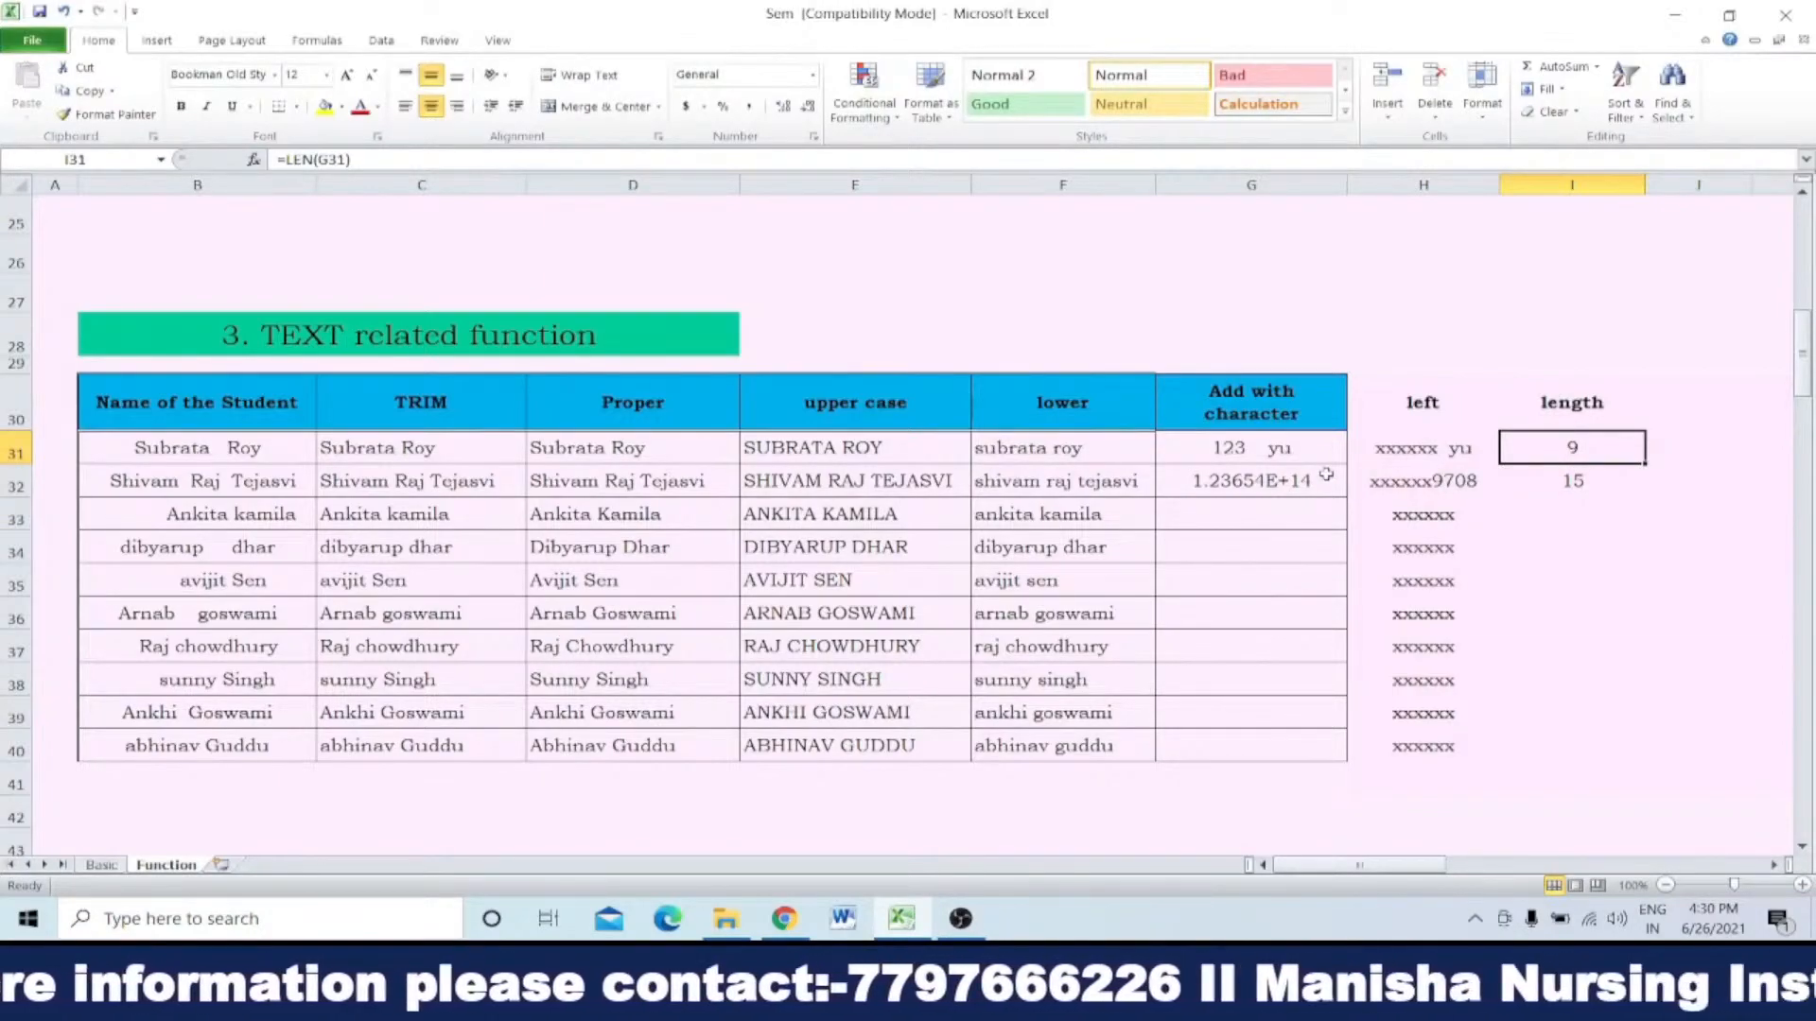
# Step: Replace the ending after 123 in G31 so that the cell holds 123, one space and an ampersand
pyautogui.doubleClick(1294, 446)
pyautogui.doubleClick(1279, 447)
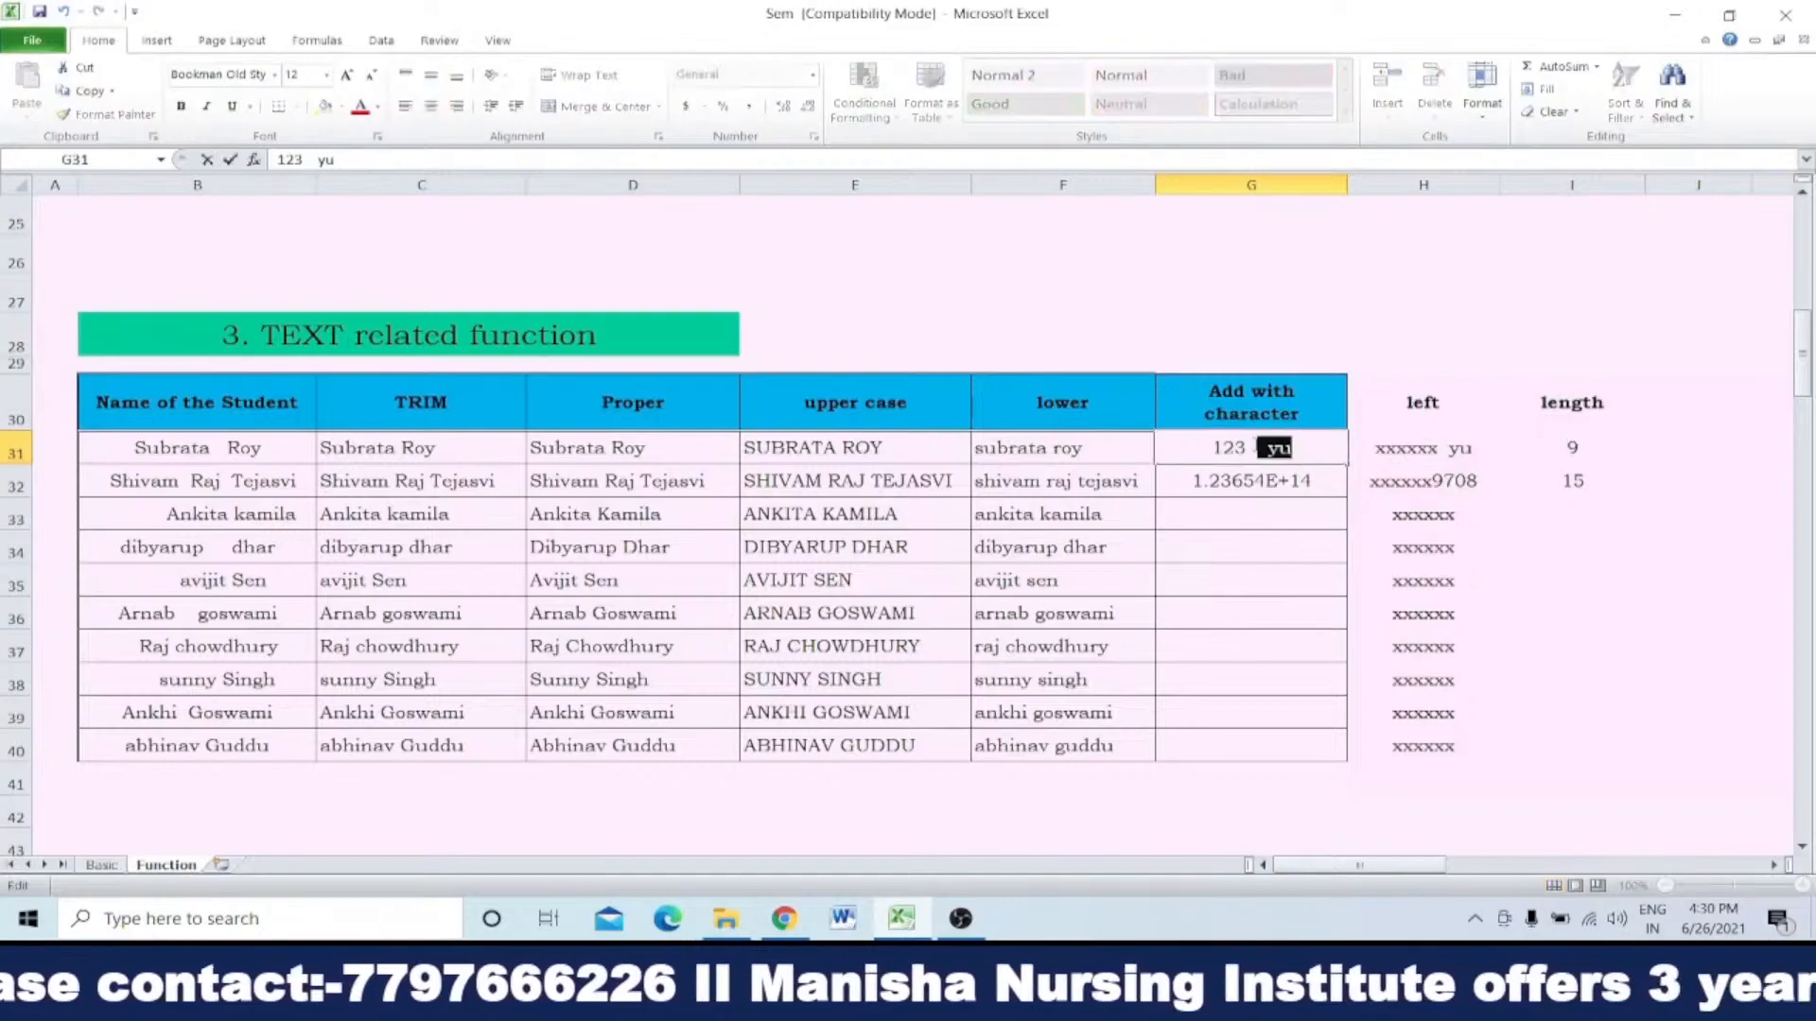
pyautogui.write('&')
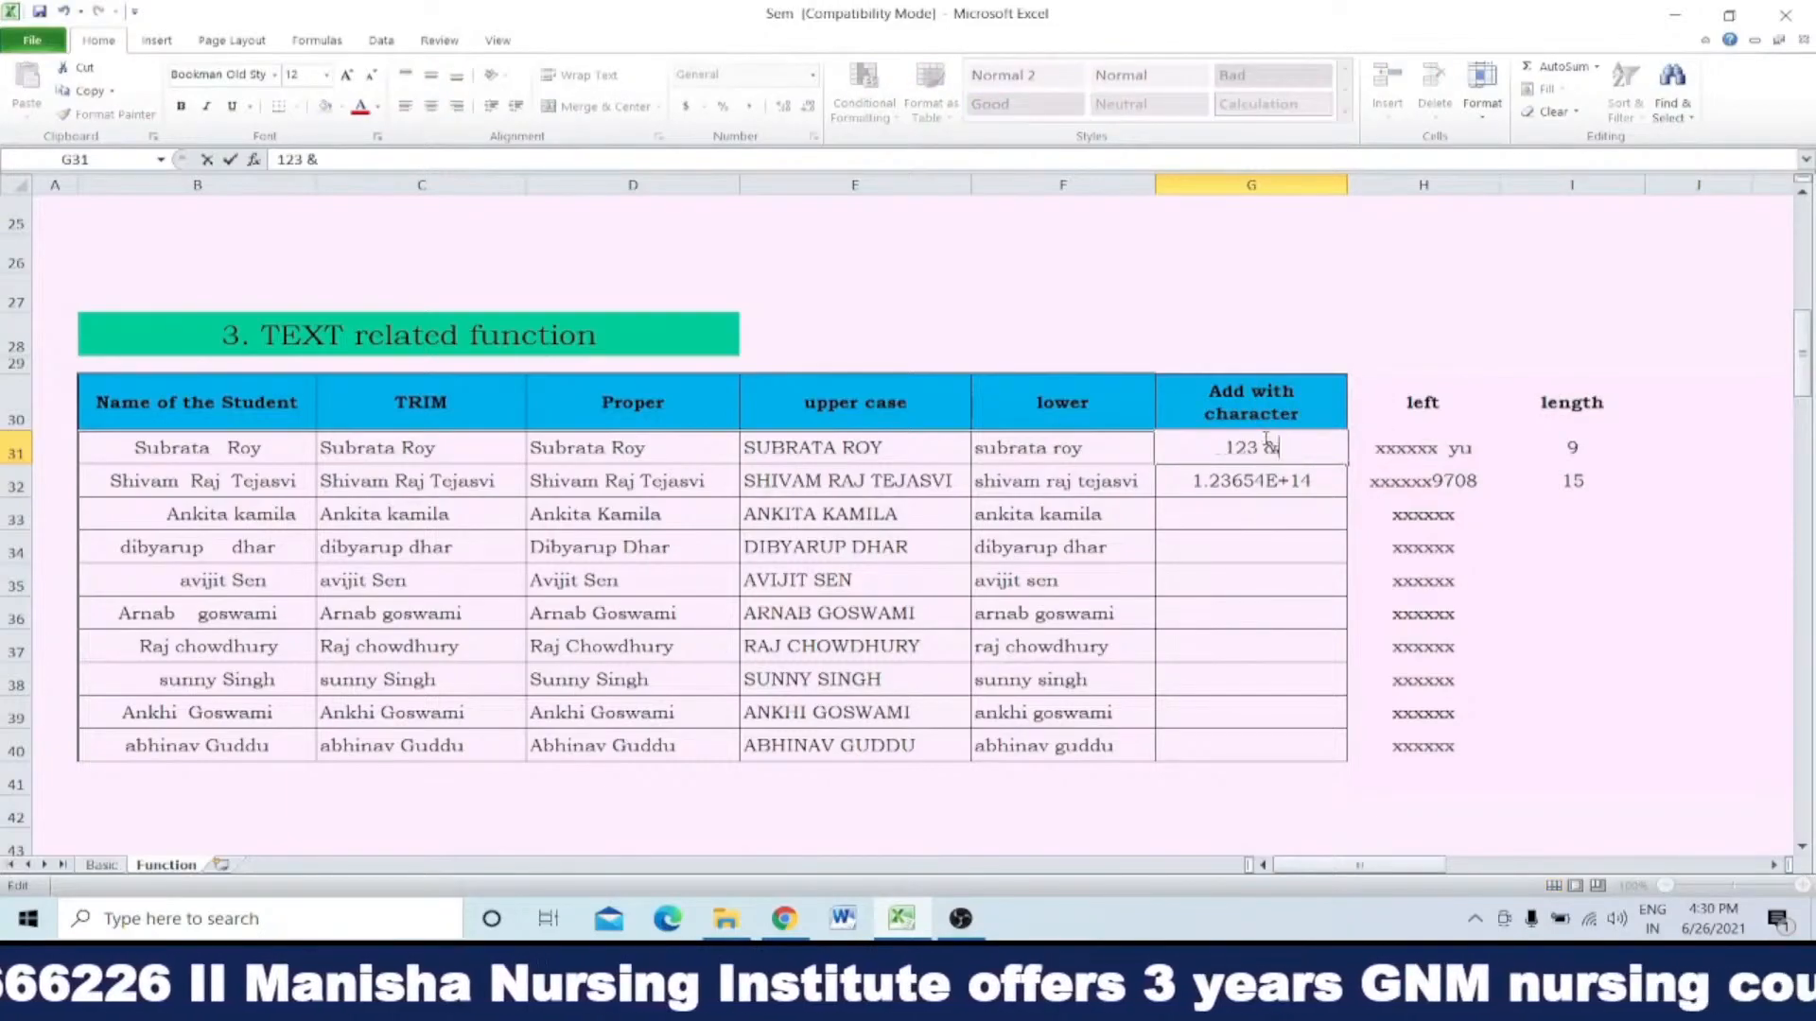
pyautogui.press('Return')
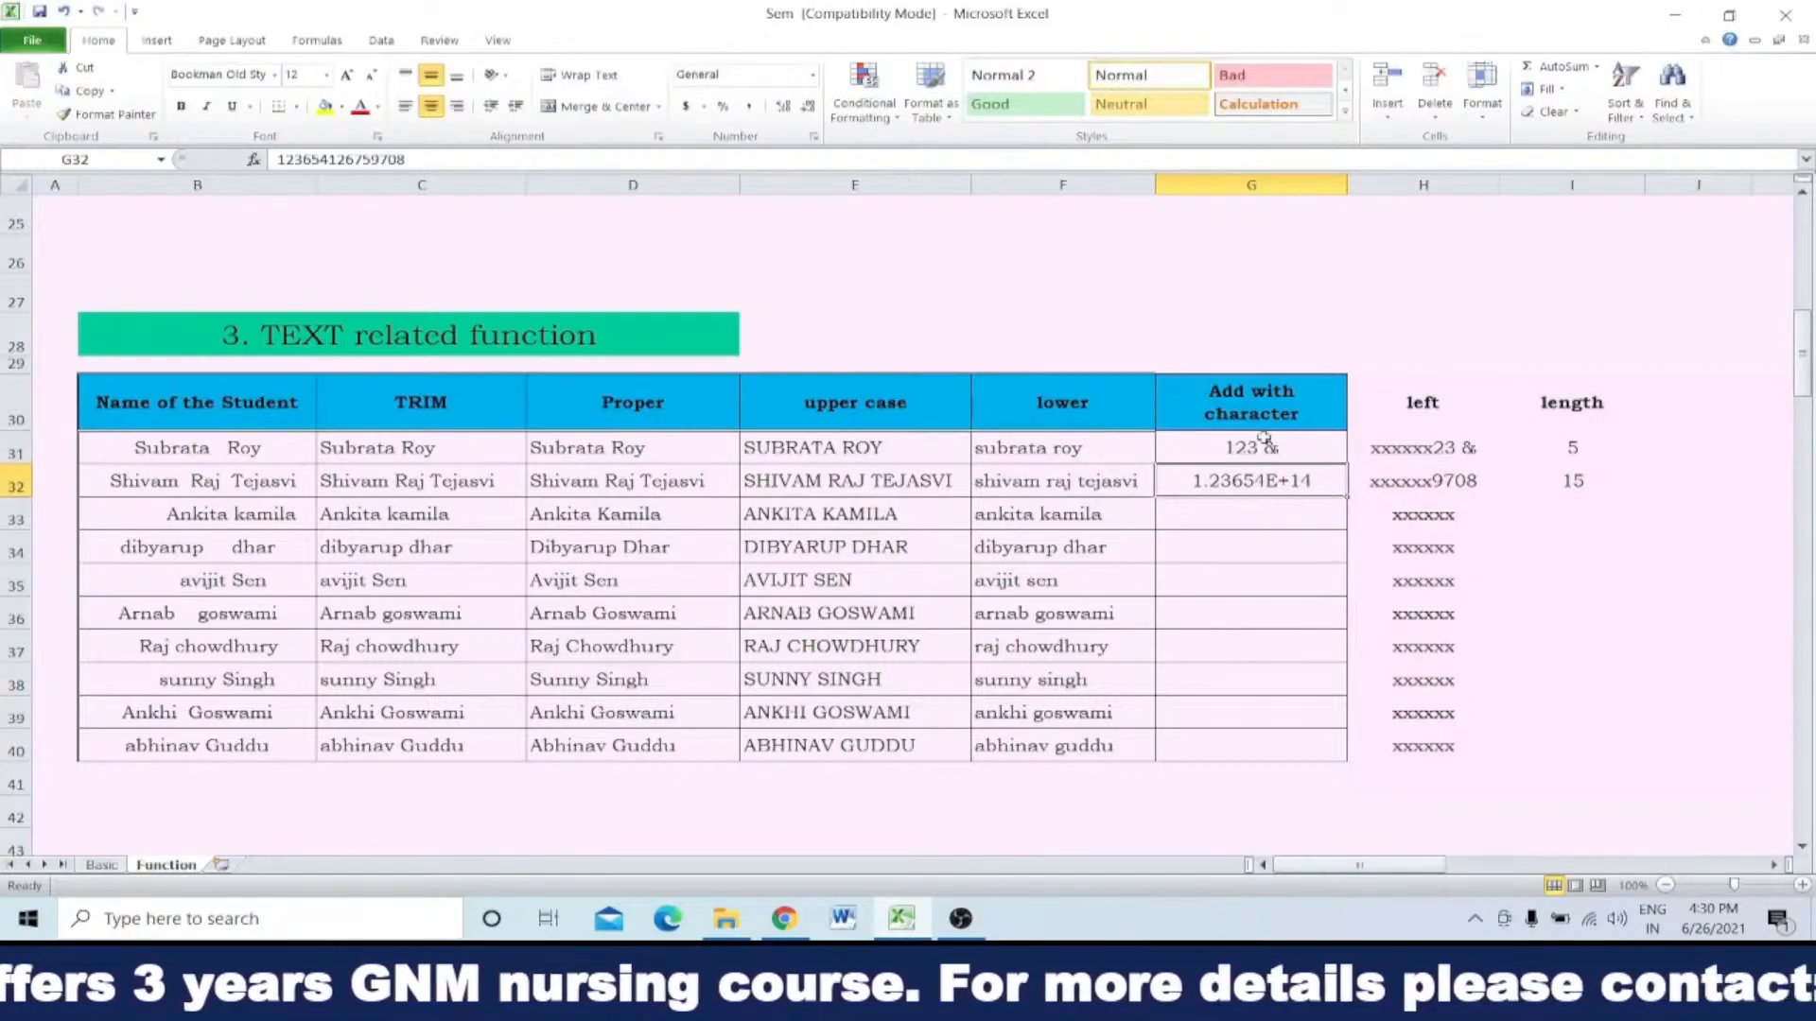
# Step: Remove the space between 123 and the ampersand in G31
pyautogui.doubleClick(1279, 446)
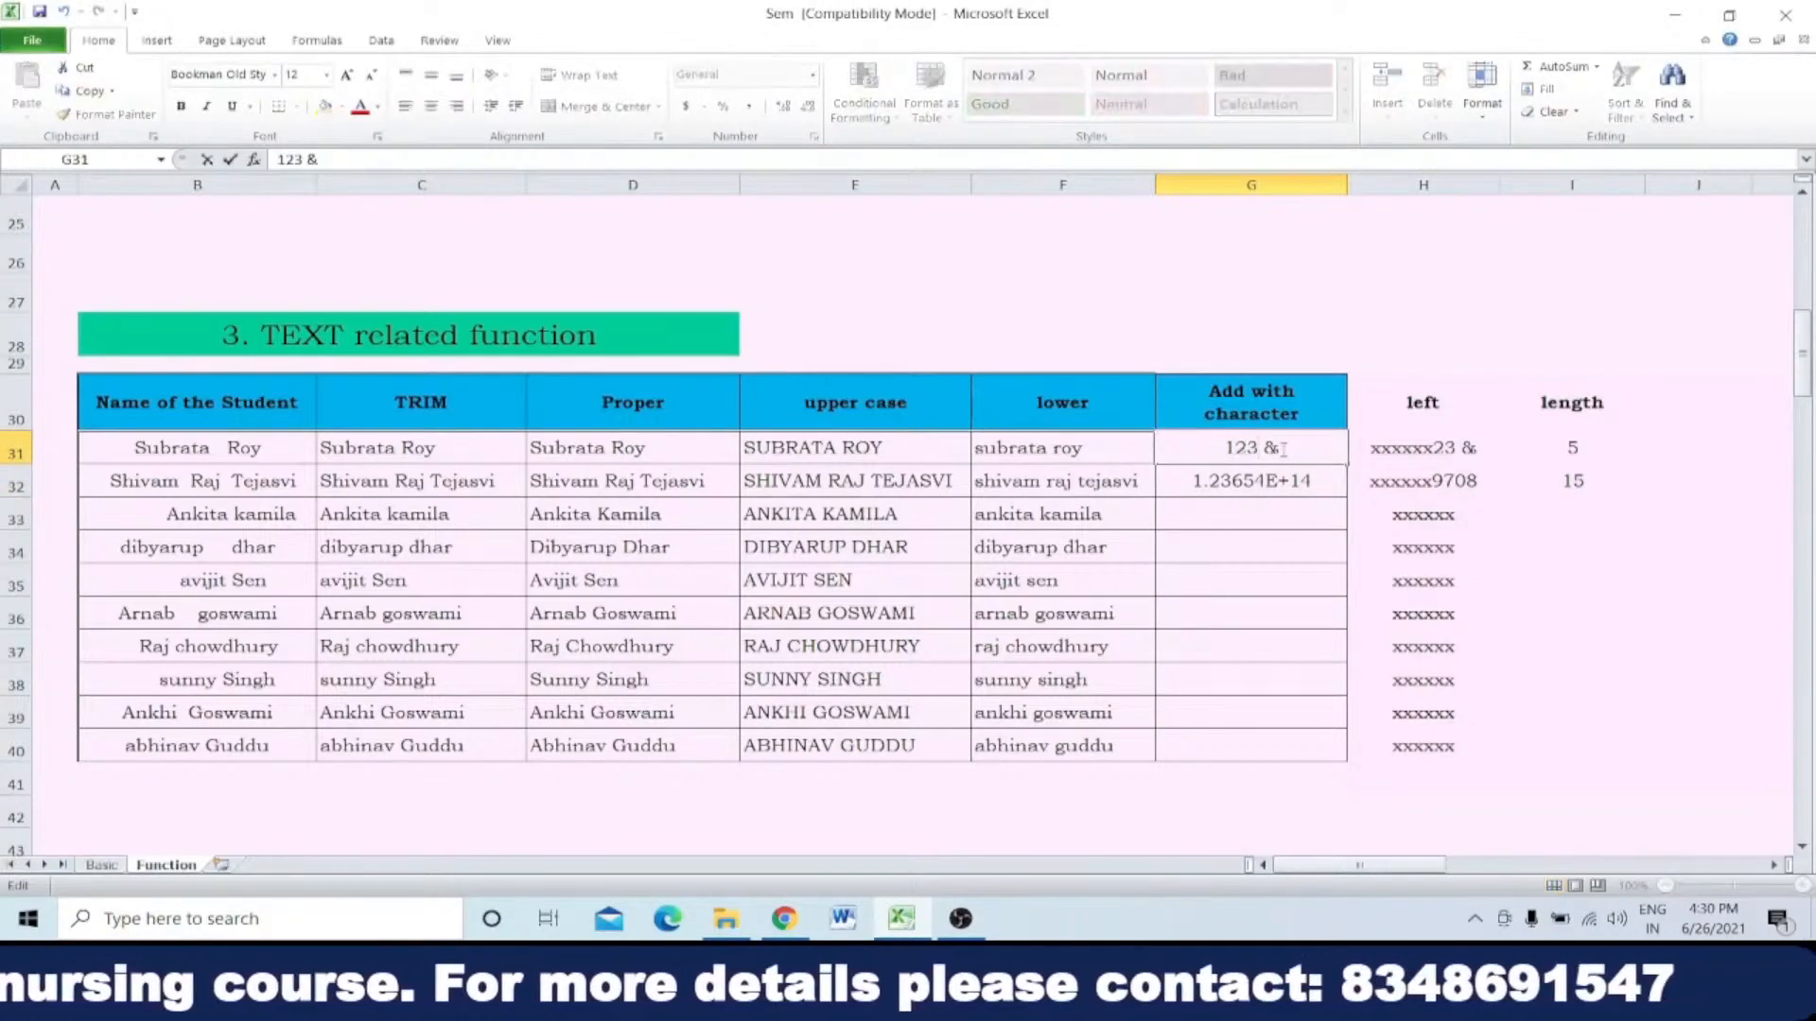
pyautogui.press('Left')
pyautogui.press('BackSpace')
pyautogui.press('Return')
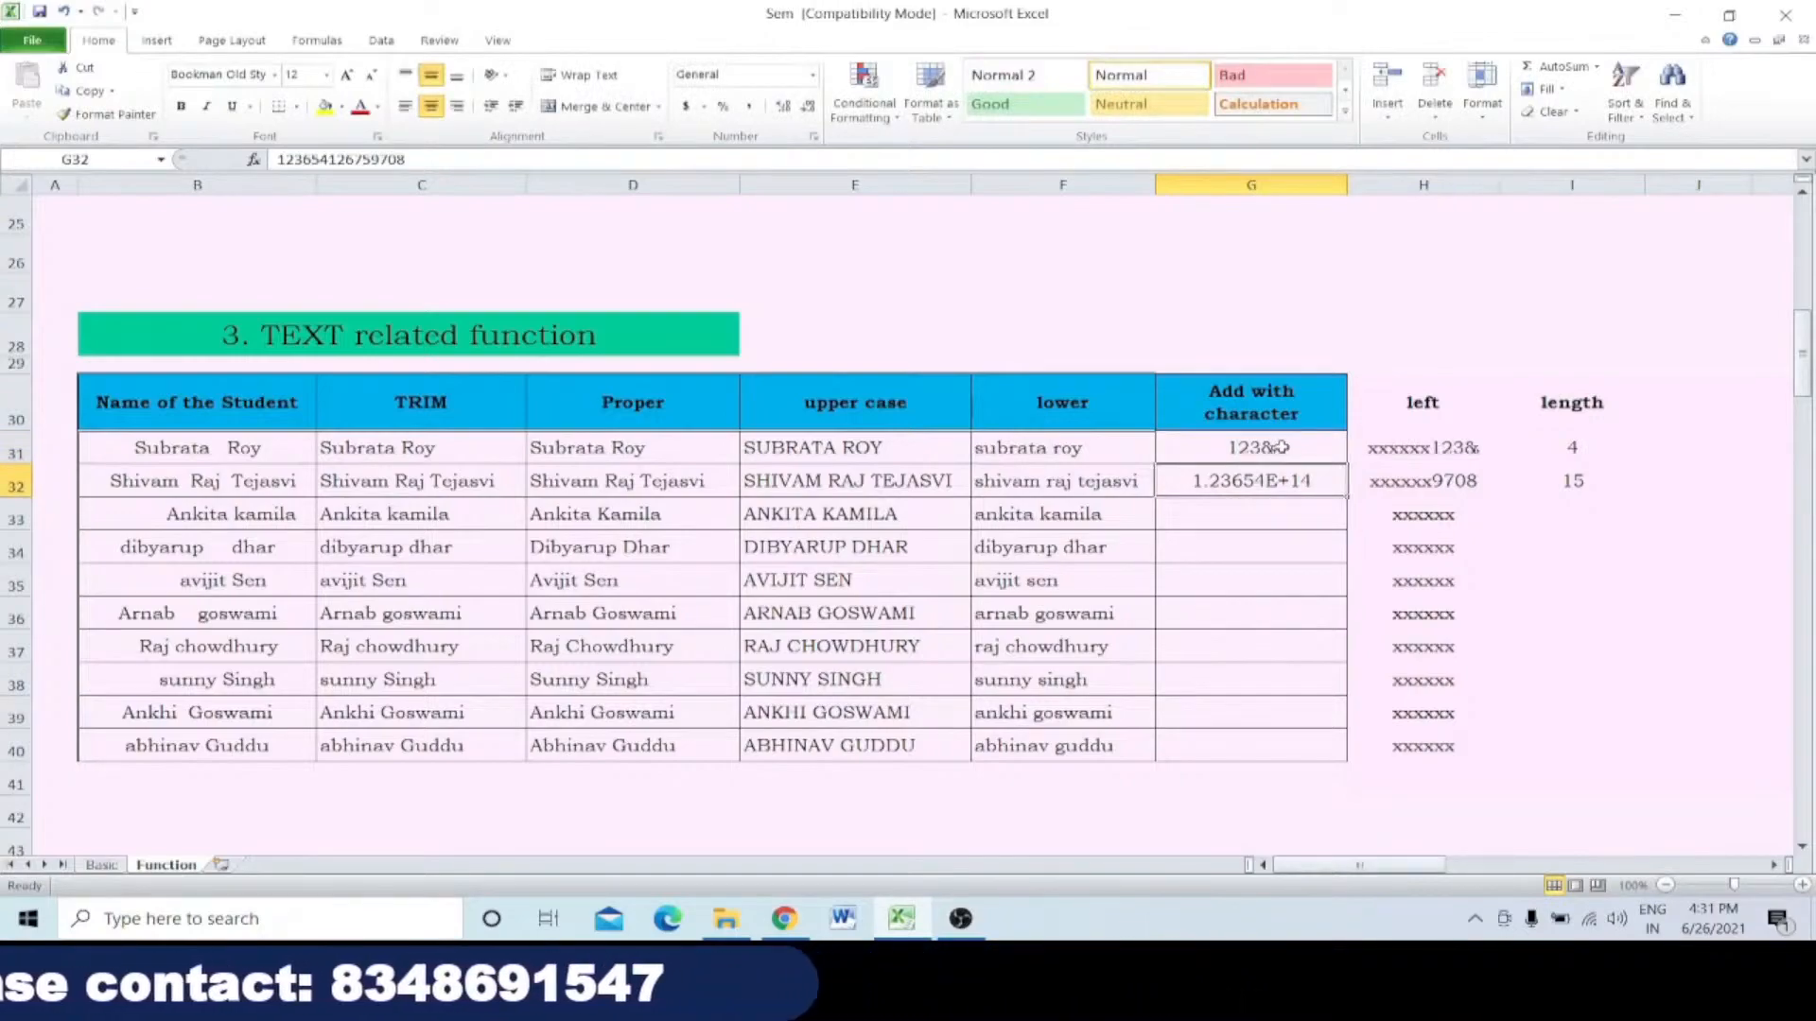
# Step: Append a plus sign to the entry in G31 to make it 123&+
pyautogui.doubleClick(1280, 448)
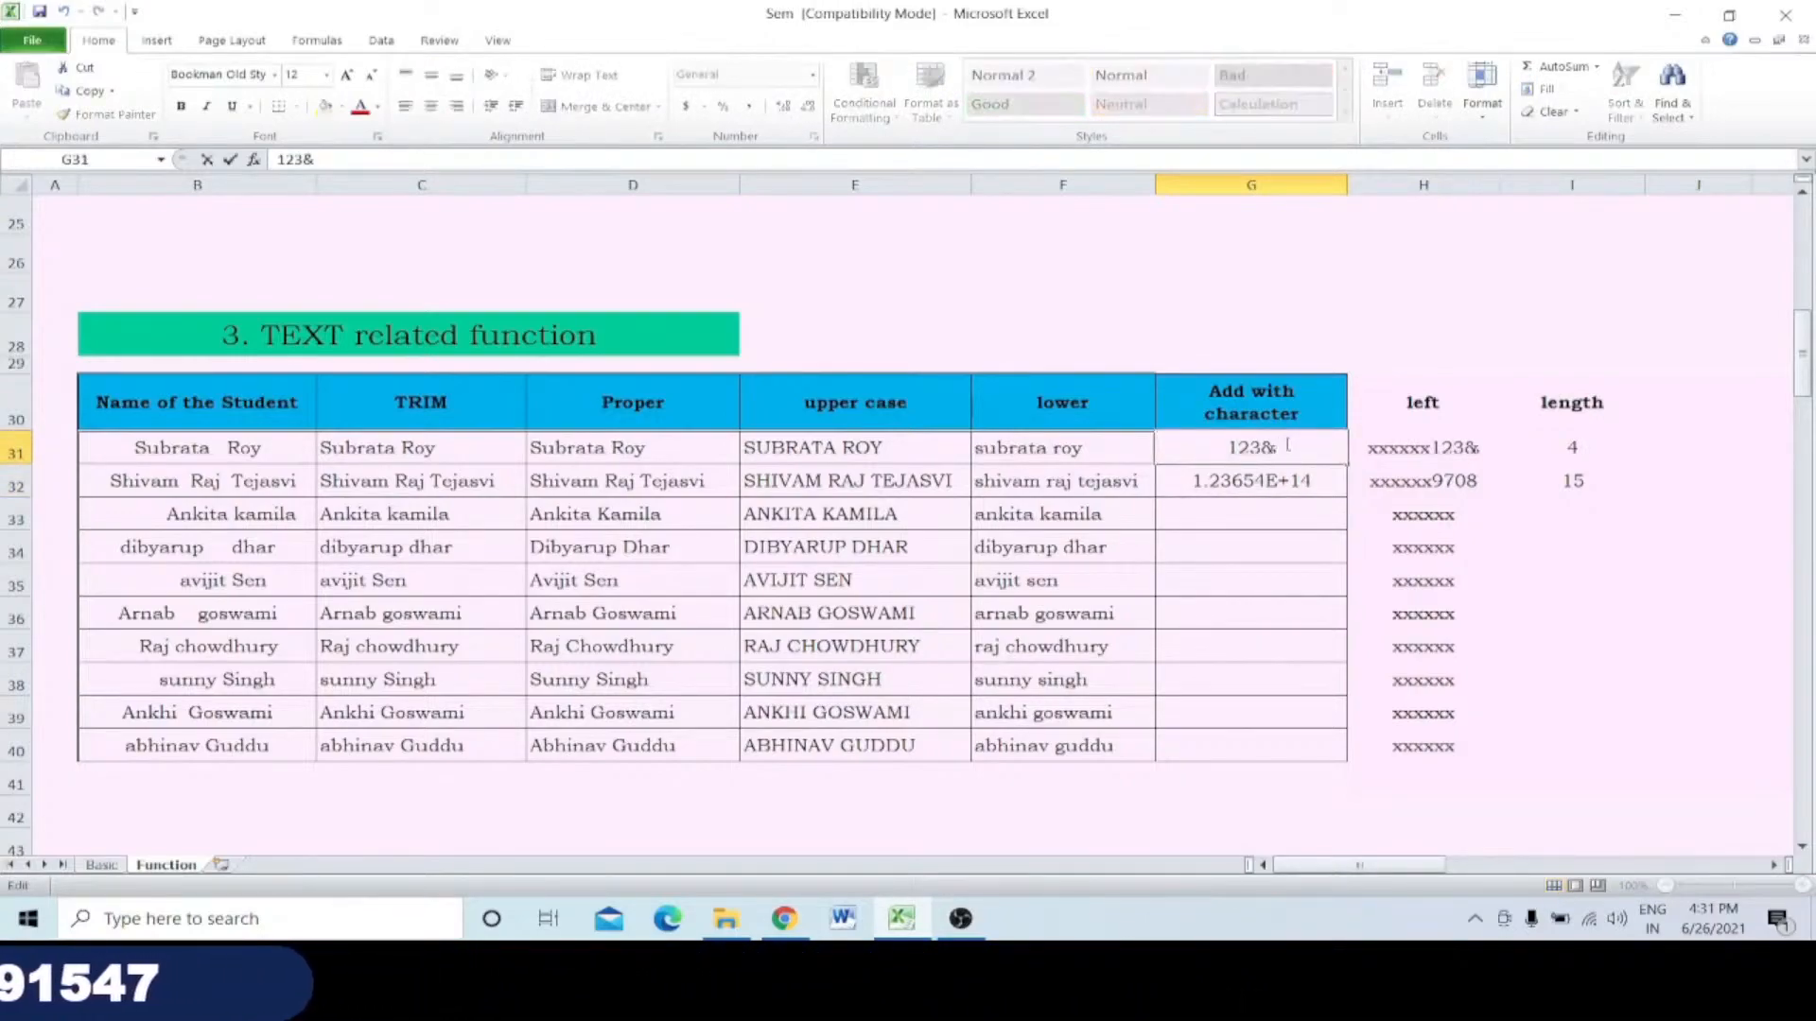
pyautogui.write('+')
pyautogui.press('Return')
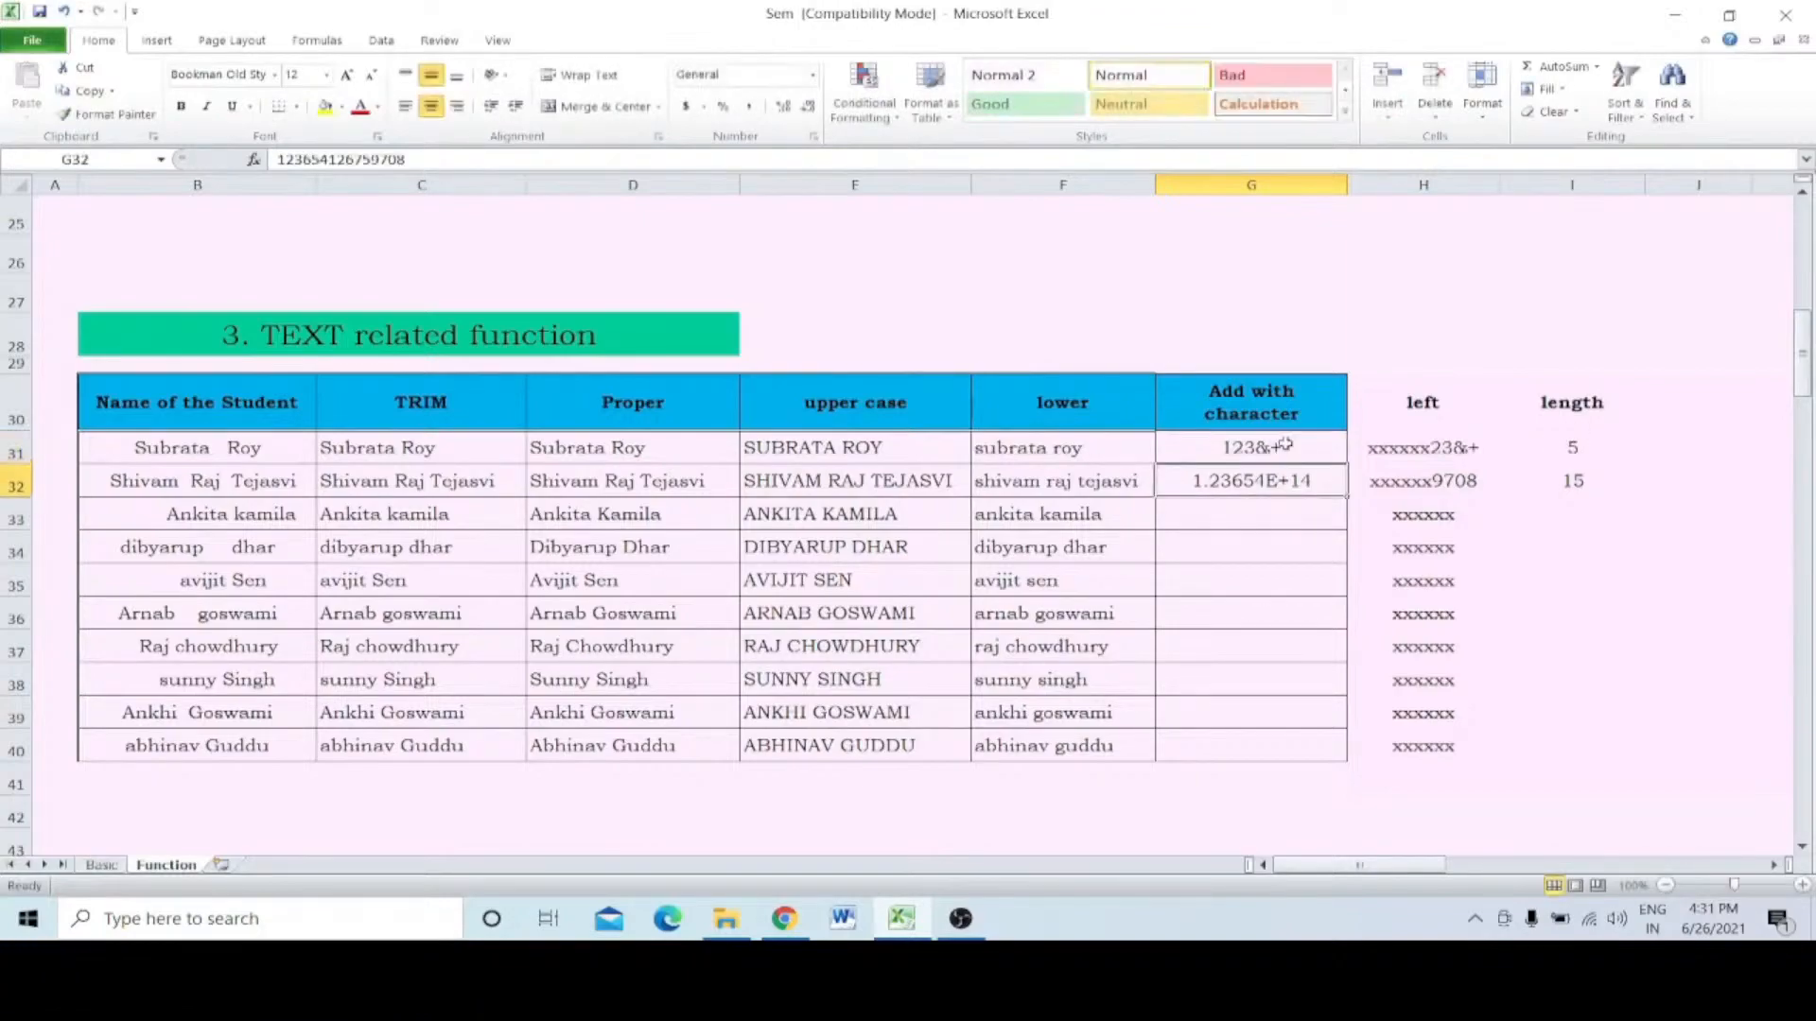